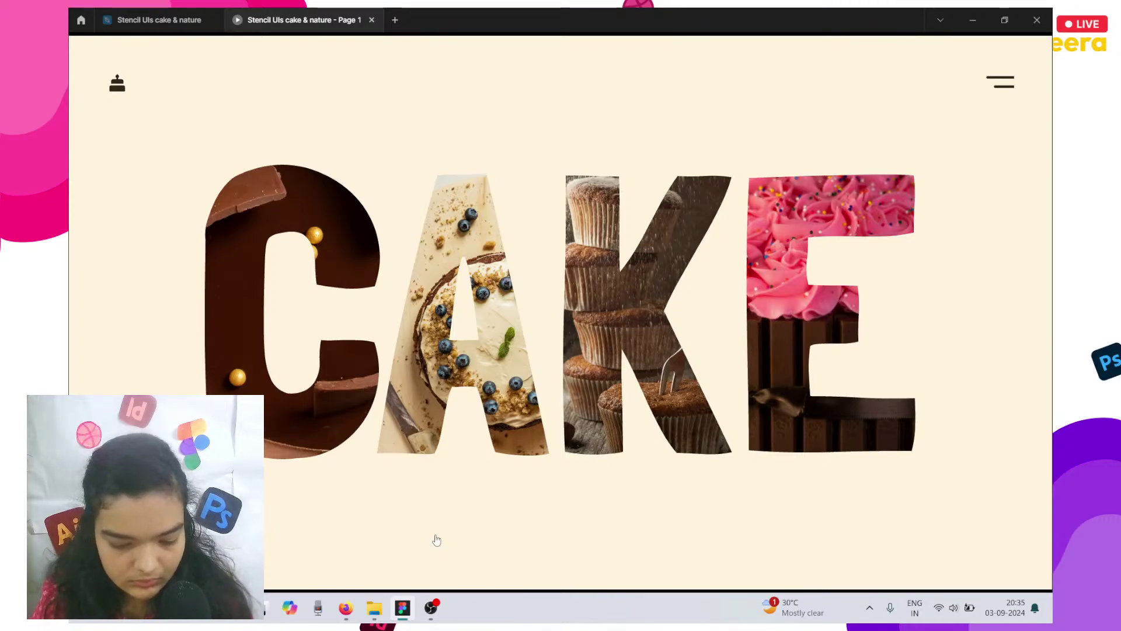
Leave the full-screen cake prototype, switch to Firefox and search Google for "figma downloads".
{"action": "key", "text": "F11"}
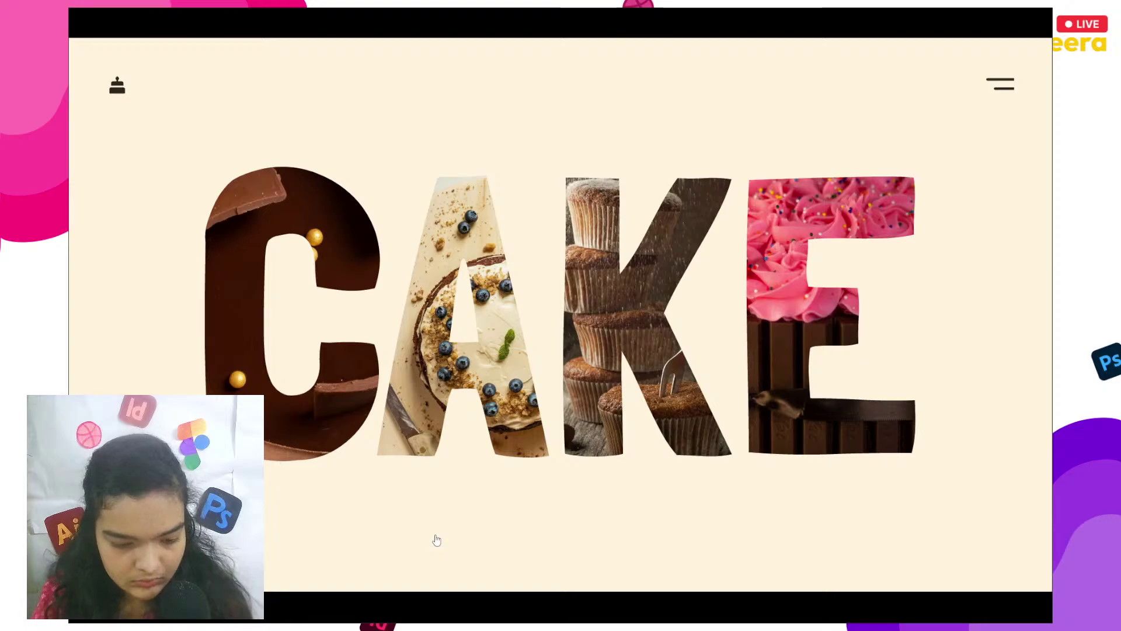
{"action": "key", "text": "super+Tab"}
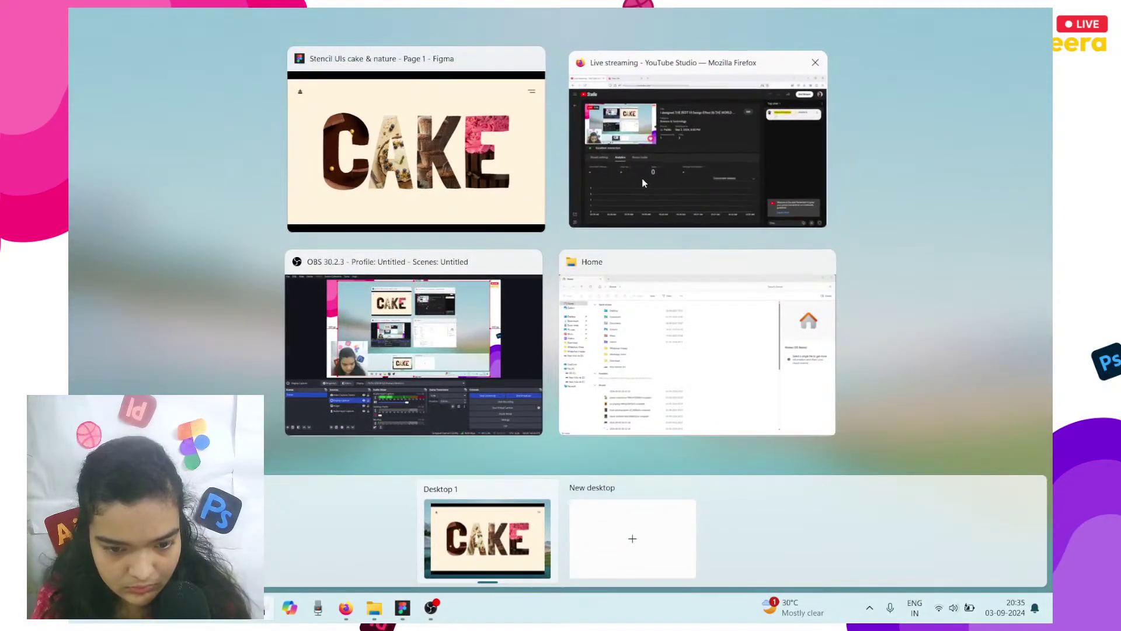
{"action": "left_click", "coordinate": [642, 181]}
{"action": "left_click", "coordinate": [285, 22]}
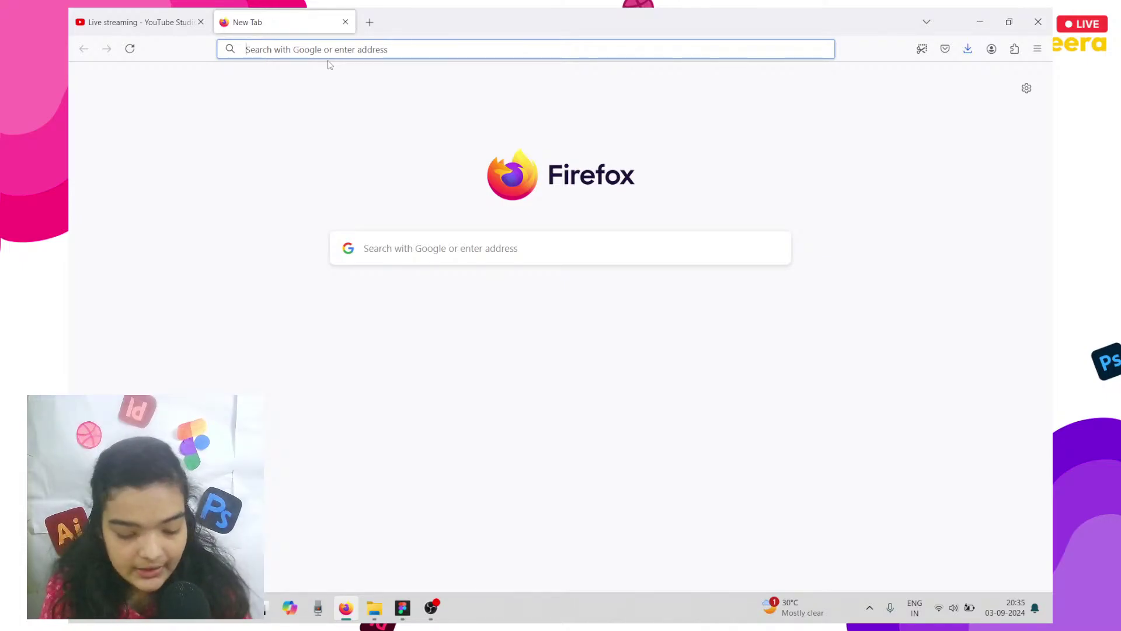
{"action": "type", "text": "figma"}
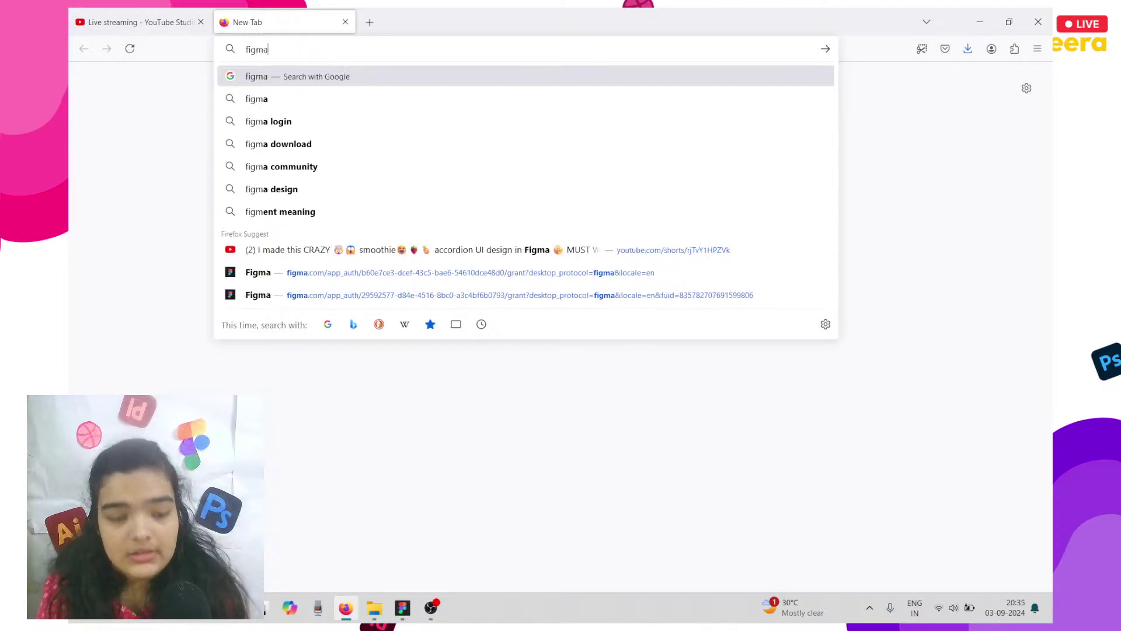
{"action": "type", "text": " down"}
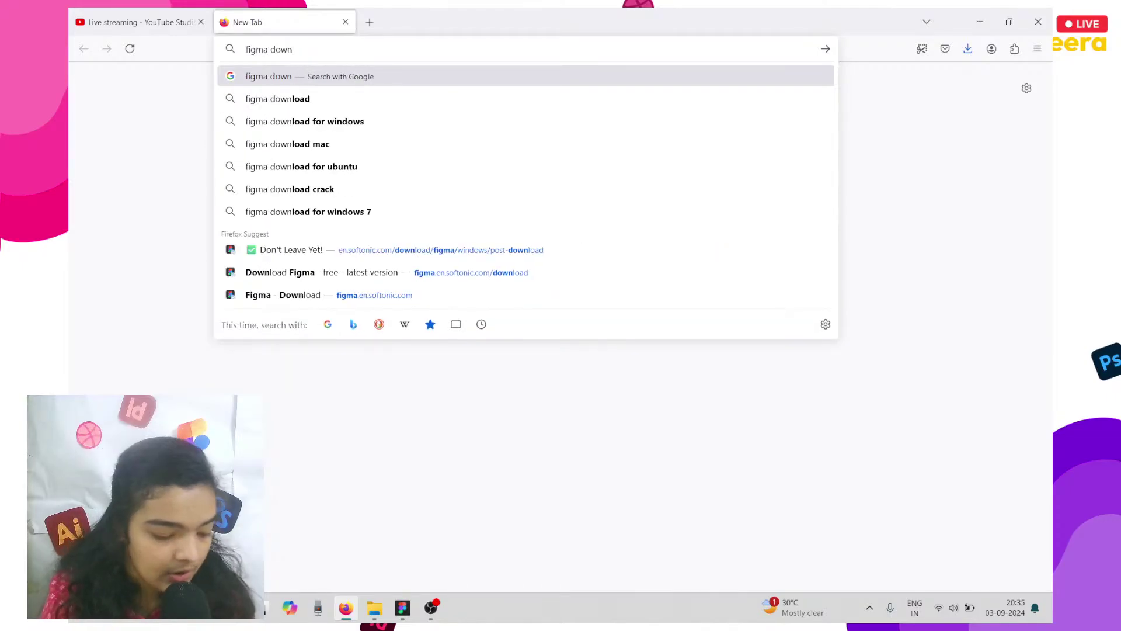
{"action": "type", "text": "loads"}
{"action": "key", "text": "Return"}
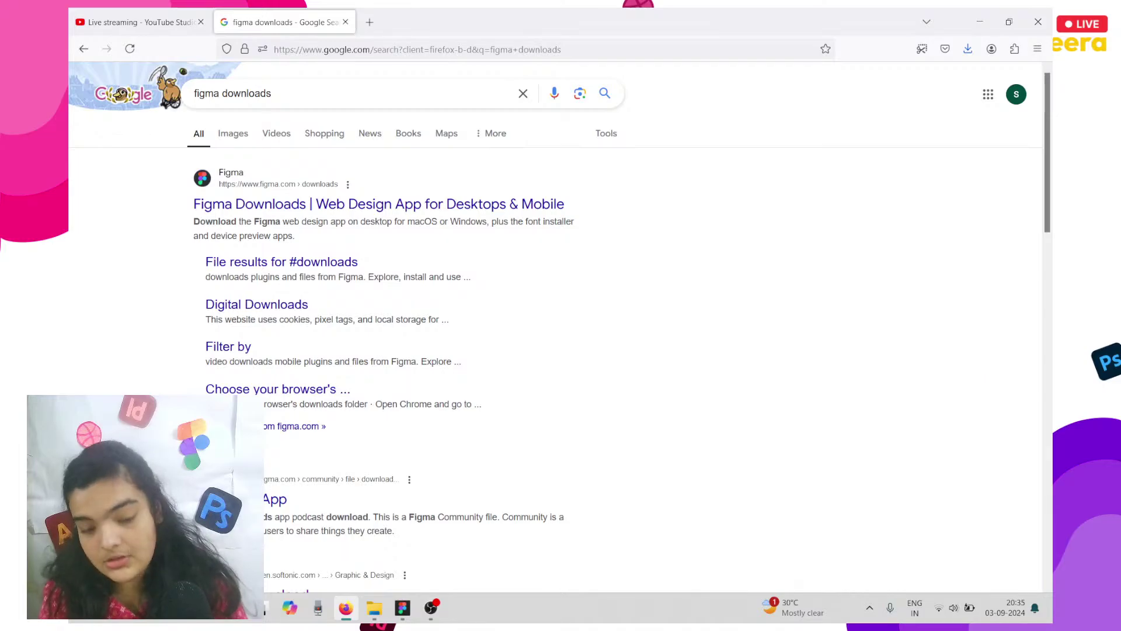
Open the official Figma downloads page and look through its desktop app options.
{"action": "left_click", "coordinate": [264, 209]}
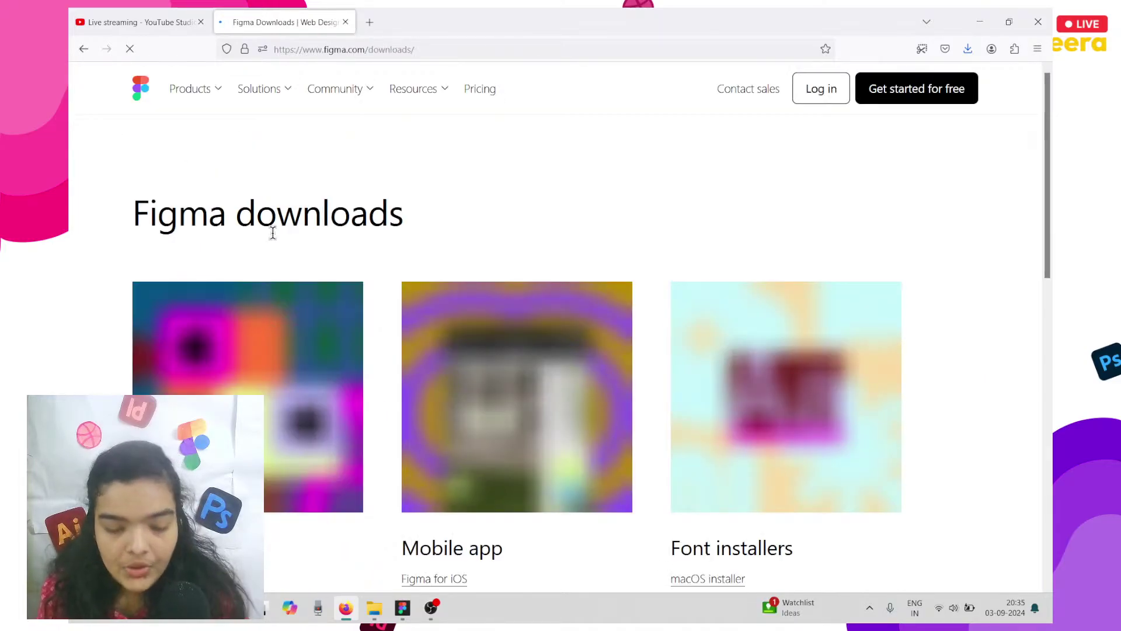
{"action": "scroll", "coordinate": [271, 231], "scroll_direction": "down", "scroll_amount": 2}
{"action": "scroll", "coordinate": [275, 232], "scroll_direction": "down", "scroll_amount": 4}
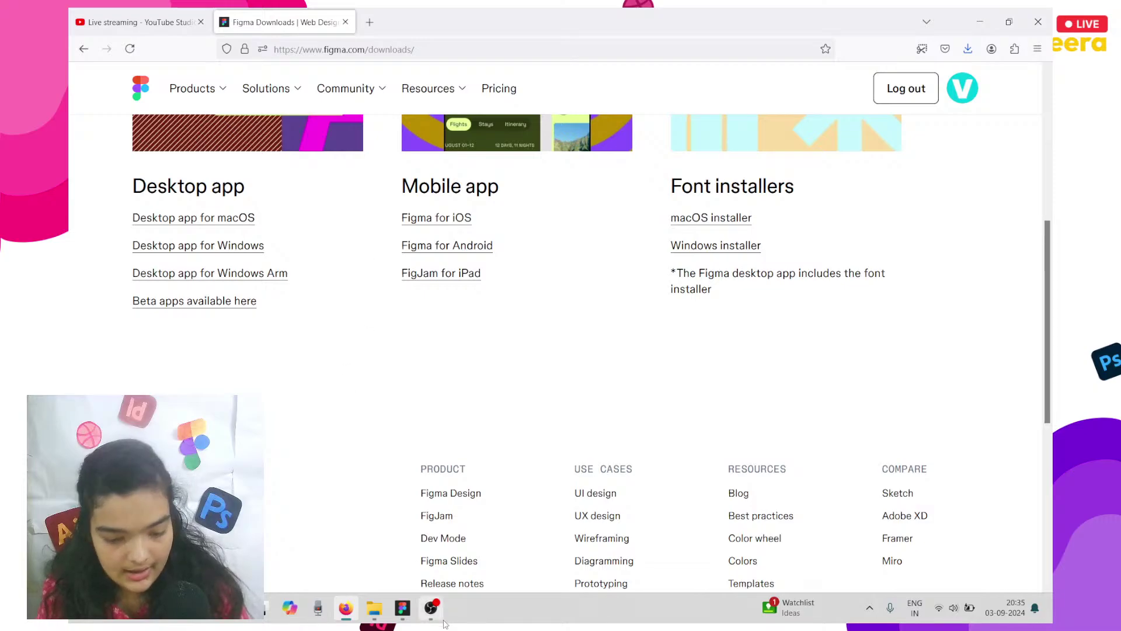
Switch back to Figma, close the cake prototype and its design file, and create a new design file.
{"action": "left_click", "coordinate": [407, 610]}
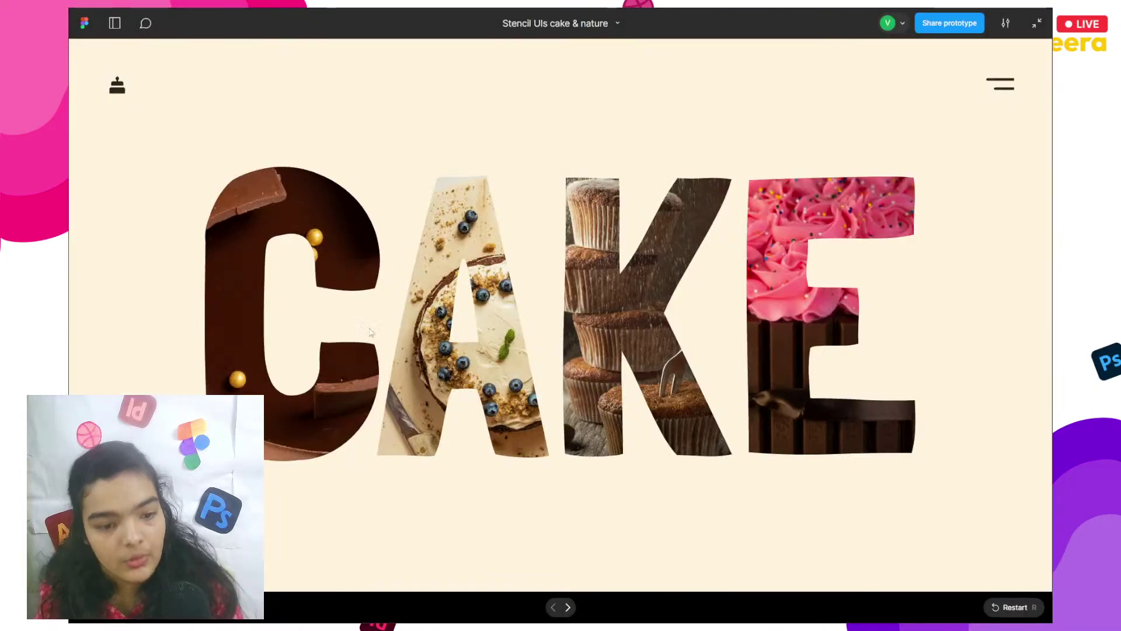
{"action": "left_click", "coordinate": [1037, 23]}
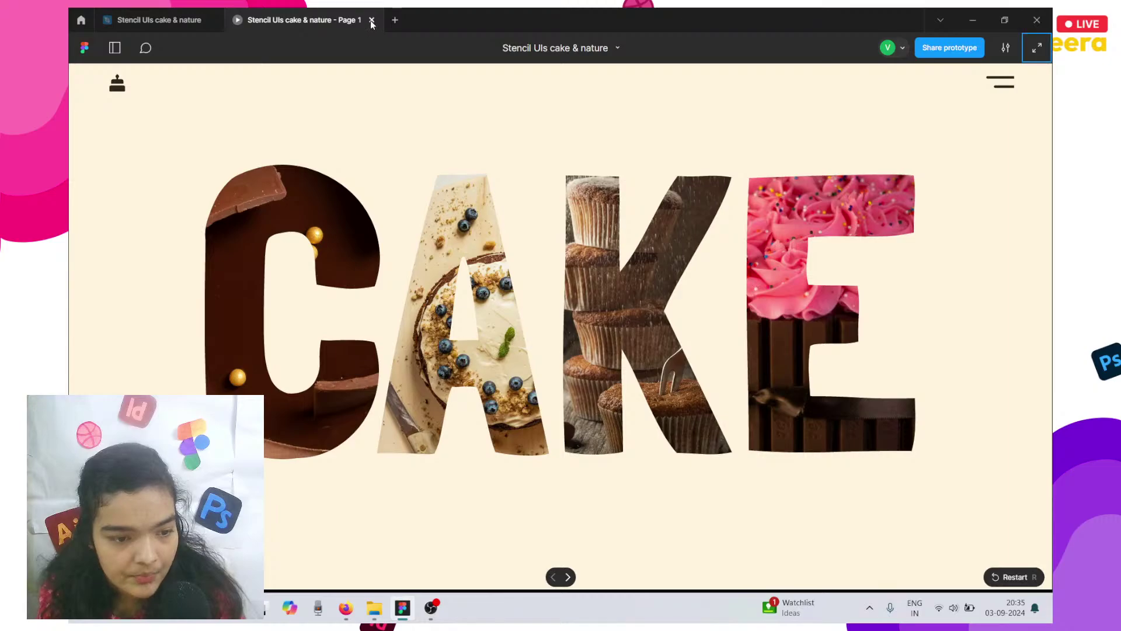
{"action": "left_click", "coordinate": [372, 20]}
{"action": "left_click", "coordinate": [212, 20]}
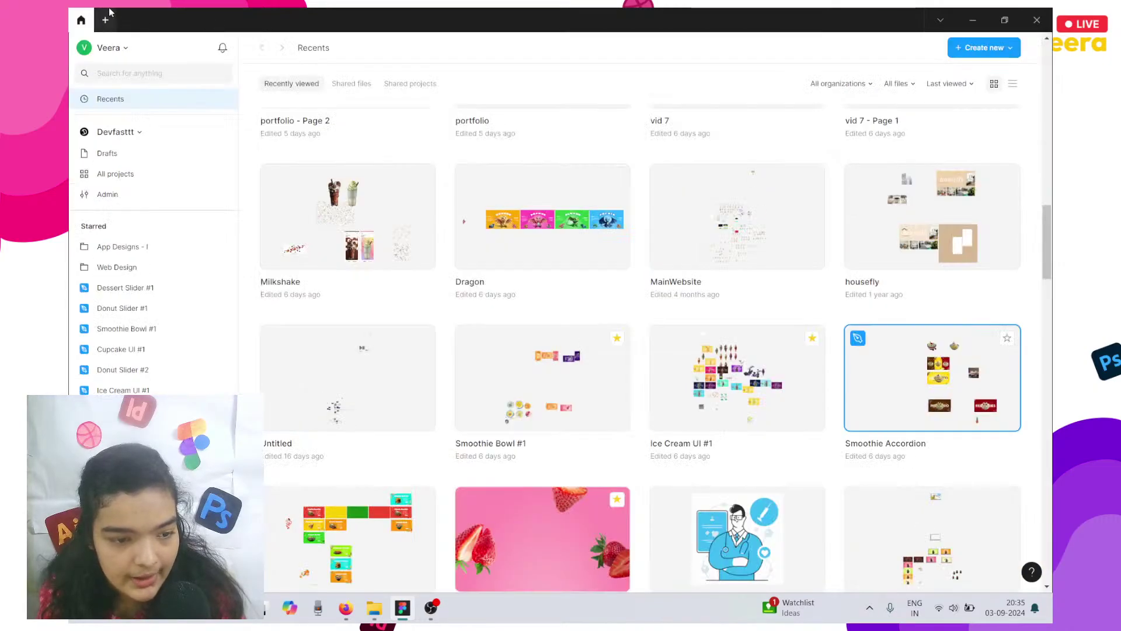
{"action": "left_click", "coordinate": [115, 14]}
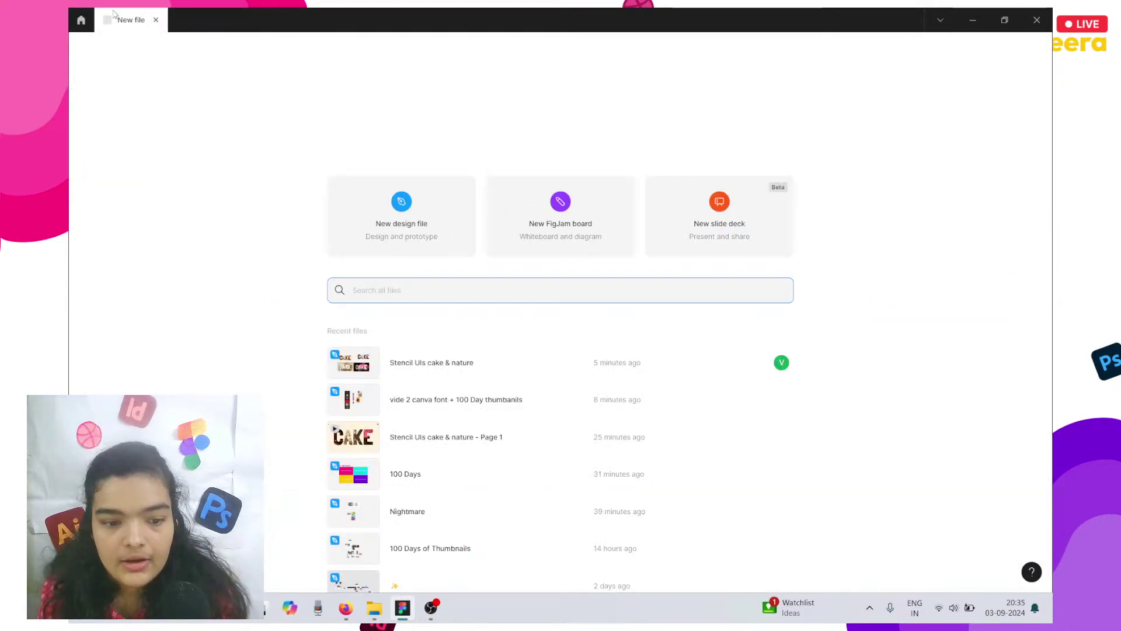
{"action": "left_click", "coordinate": [382, 199]}
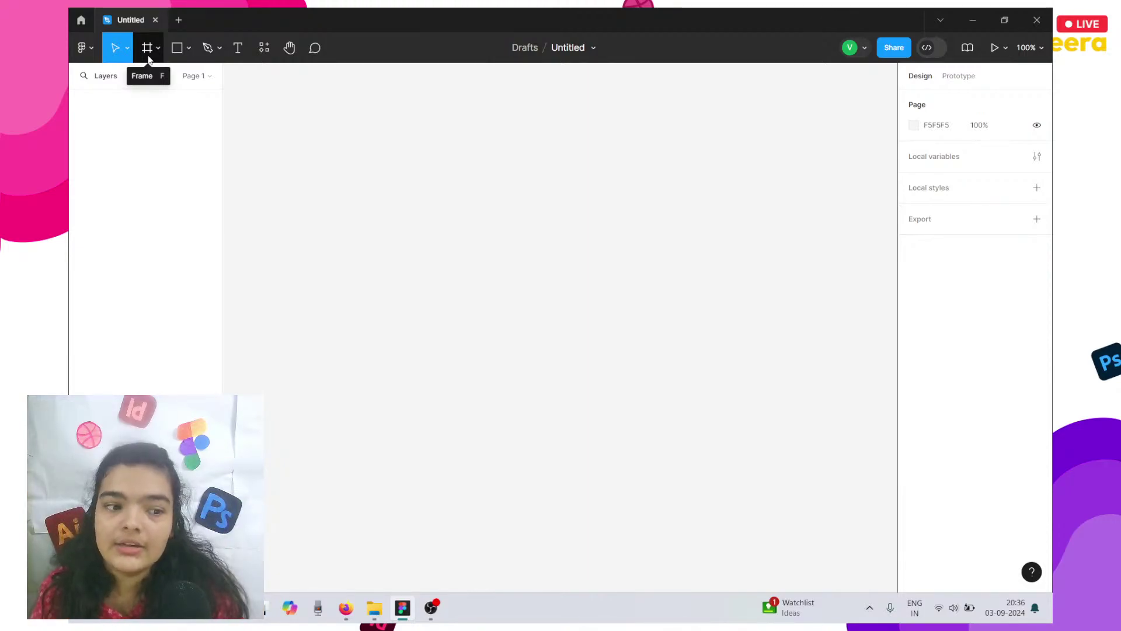
Add a frame to the empty canvas and set its size to 1920 by 1080.
{"action": "left_click", "coordinate": [148, 53]}
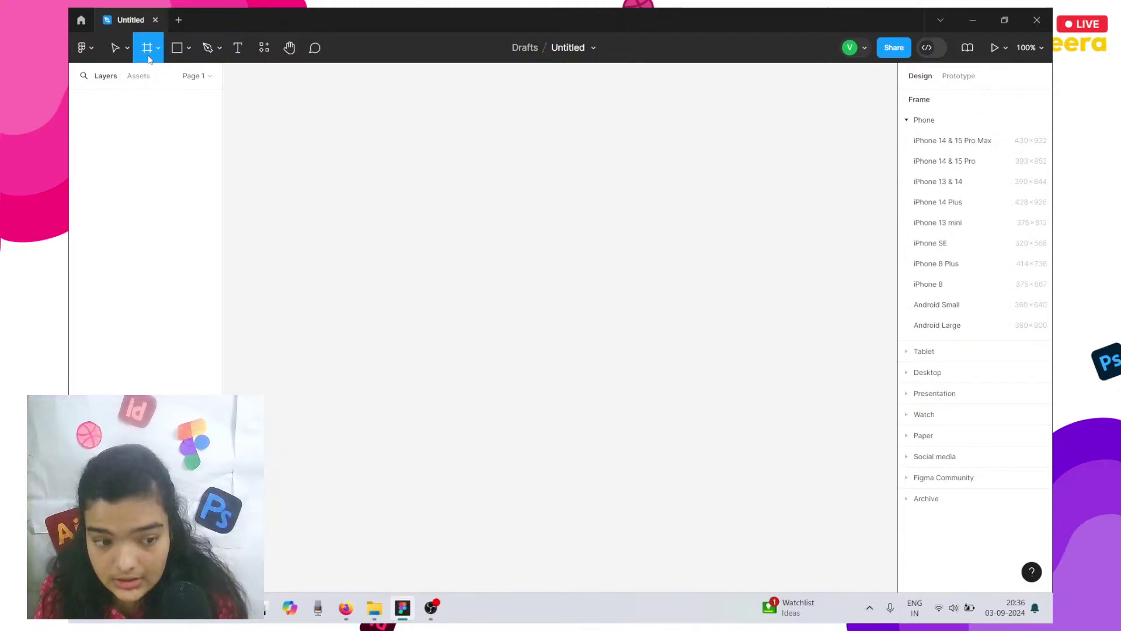
{"action": "left_click", "coordinate": [404, 206]}
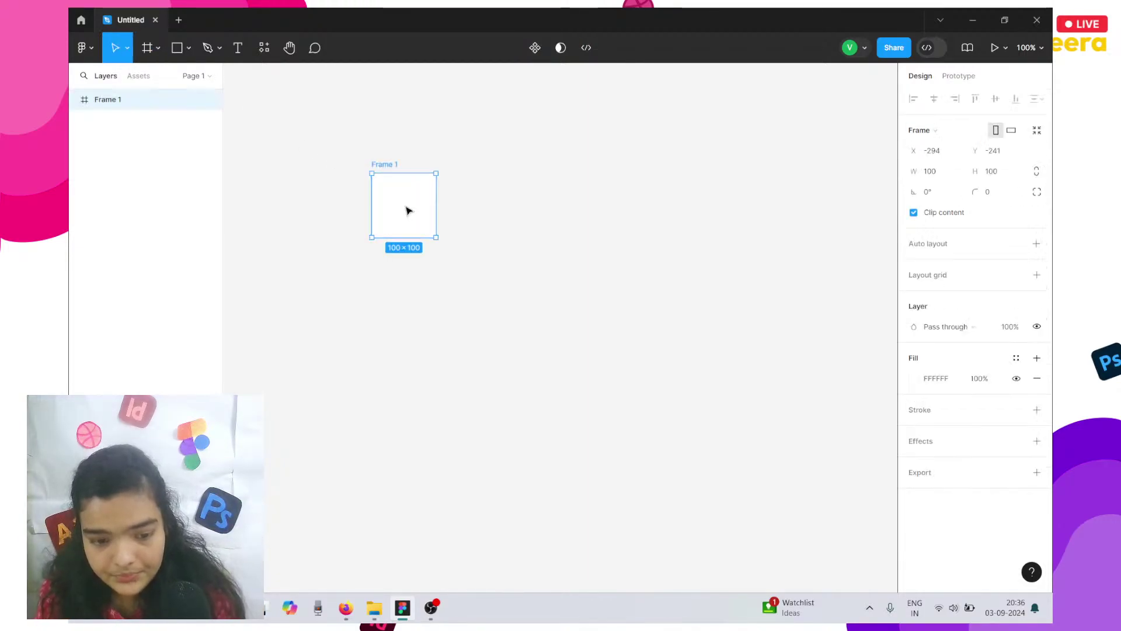
{"action": "left_click", "coordinate": [944, 175]}
{"action": "type", "text": "9102"}
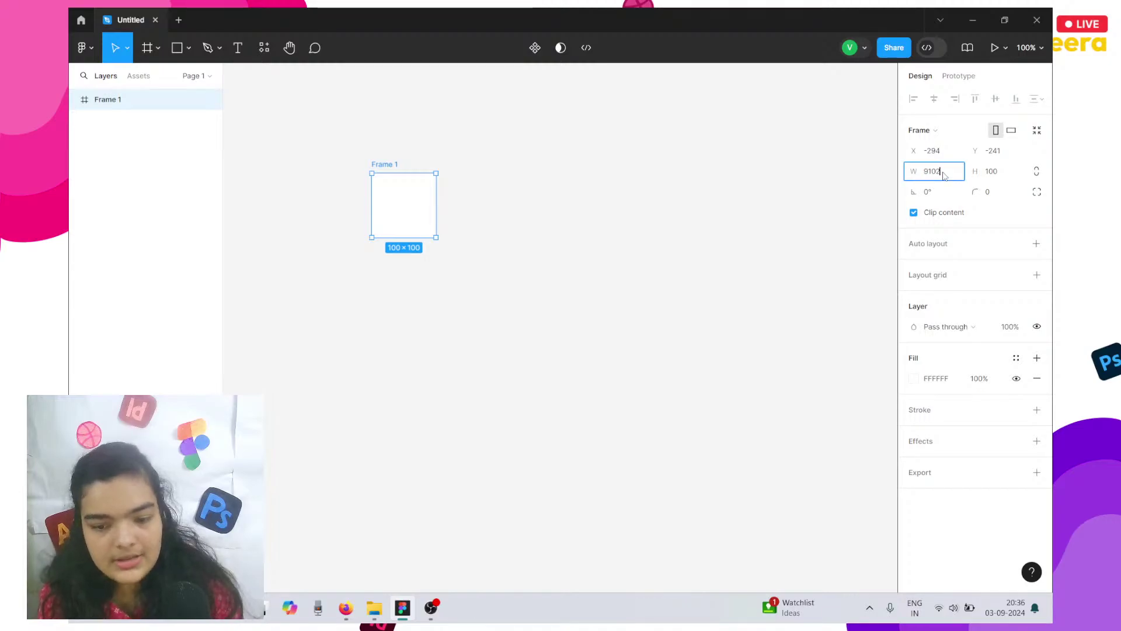
{"action": "type", "text": "0"}
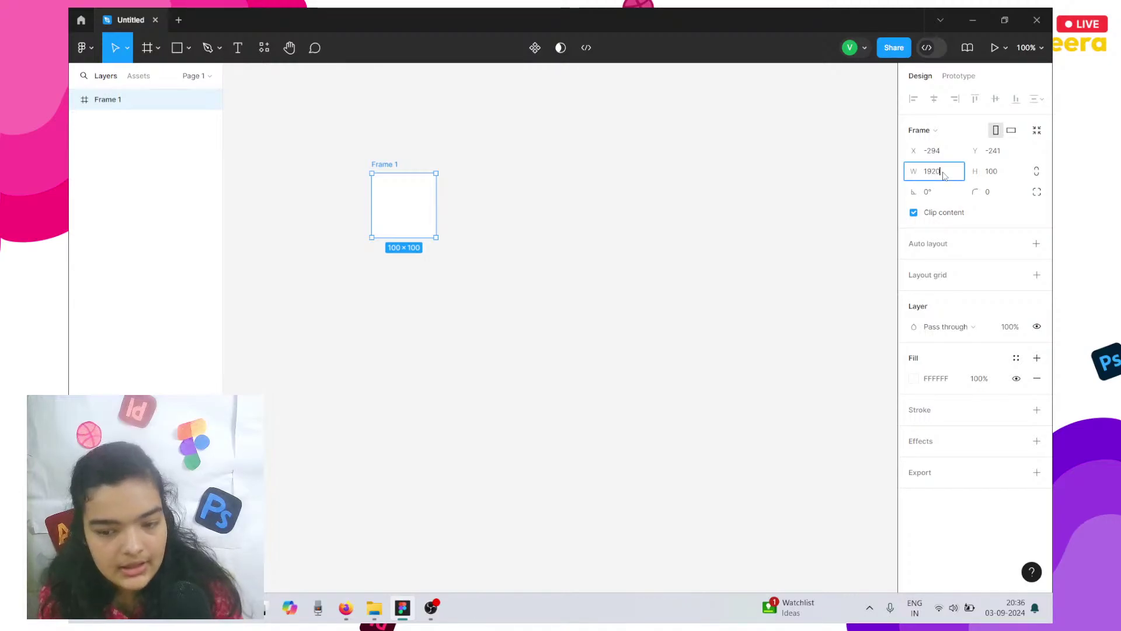
{"action": "key", "text": "Return"}
{"action": "left_click", "coordinate": [990, 172]}
{"action": "type", "text": "1080"}
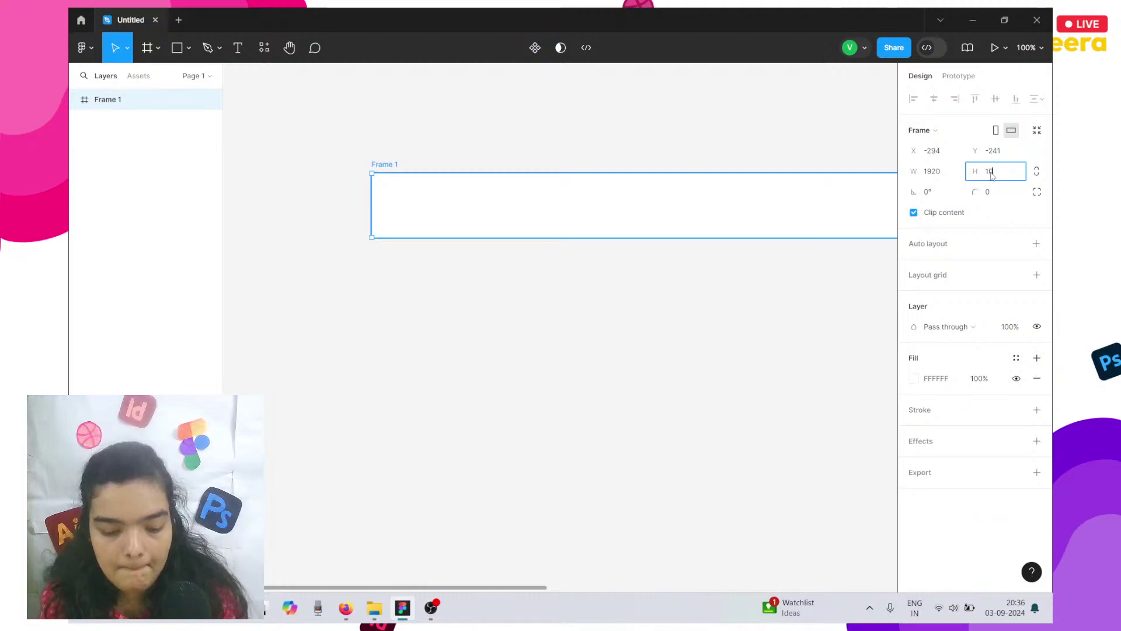
{"action": "key", "text": "Return"}
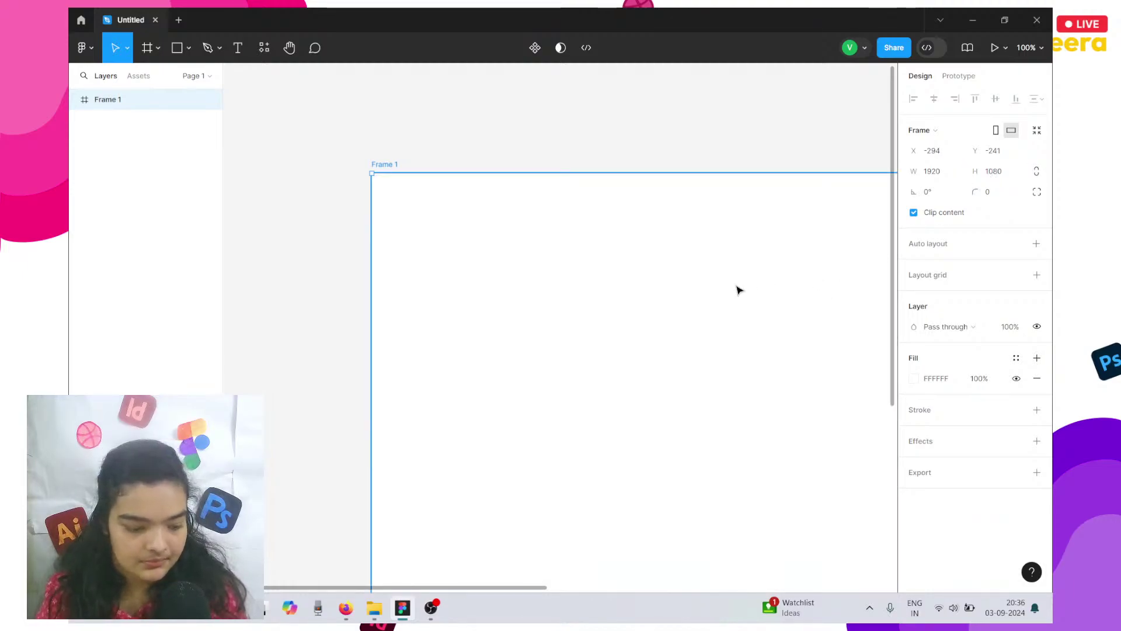
Change the frame's fill to the warm cream colour FFF3DA.
{"action": "scroll", "coordinate": [724, 319], "scroll_direction": "up", "scroll_amount": 1}
{"action": "scroll", "coordinate": [723, 318], "scroll_direction": "right", "scroll_amount": 3}
{"action": "scroll", "coordinate": [723, 319], "scroll_direction": "down", "scroll_amount": 2}
{"action": "scroll", "coordinate": [724, 319], "scroll_direction": "down", "scroll_amount": 5}
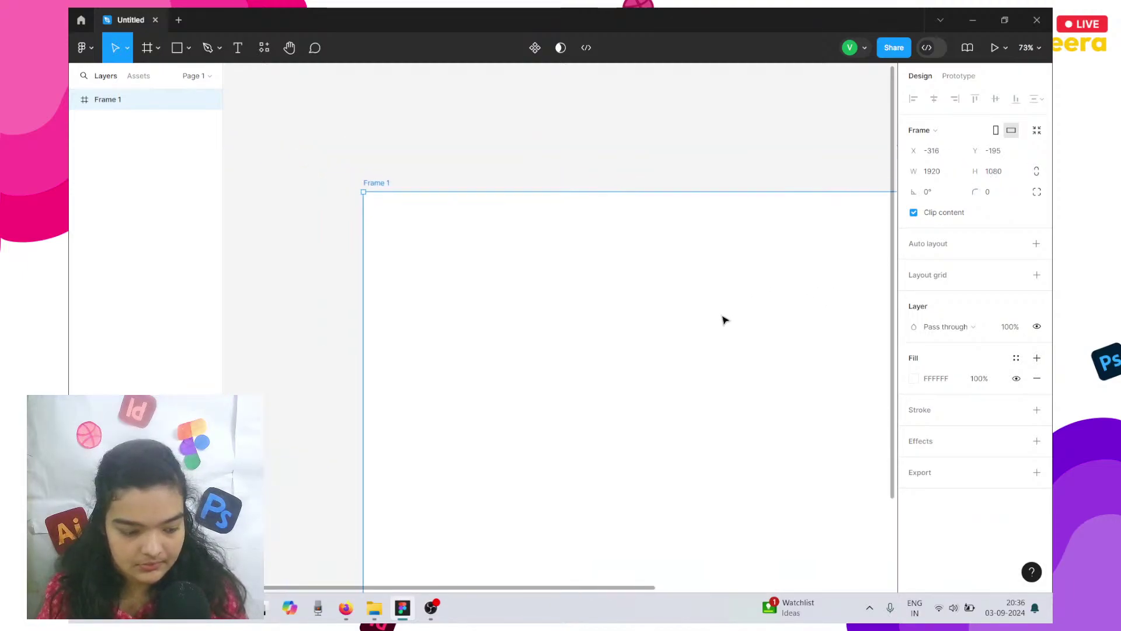
{"action": "scroll", "coordinate": [723, 319], "scroll_direction": "right", "scroll_amount": 1}
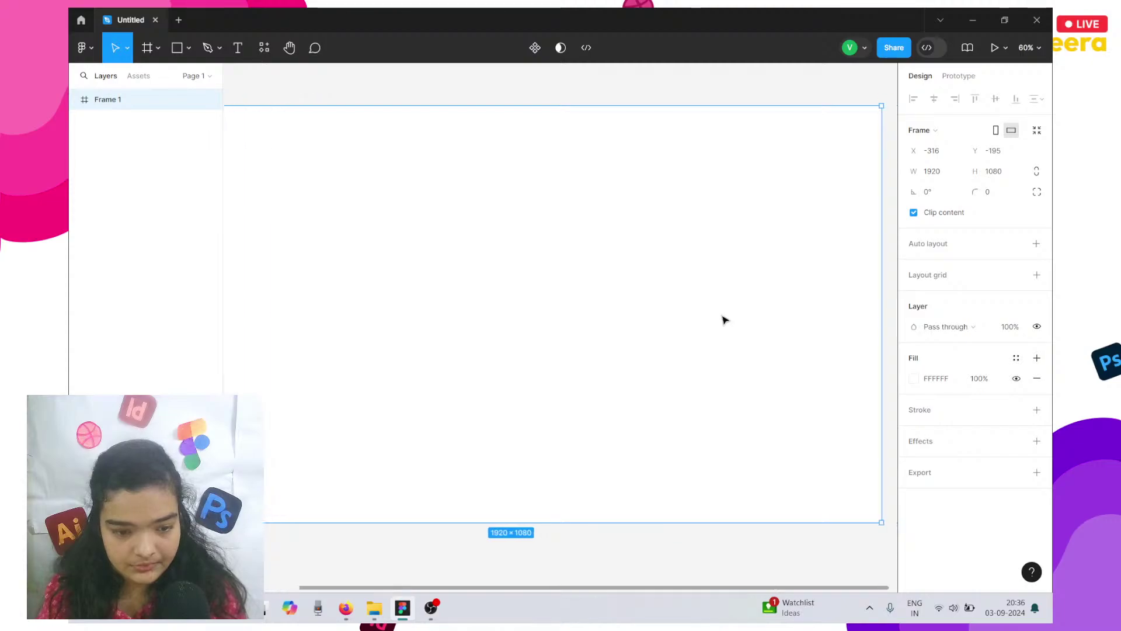
{"action": "scroll", "coordinate": [723, 319], "scroll_direction": "down", "scroll_amount": 3}
{"action": "scroll", "coordinate": [724, 320], "scroll_direction": "up", "scroll_amount": 2}
{"action": "scroll", "coordinate": [723, 320], "scroll_direction": "left", "scroll_amount": 2}
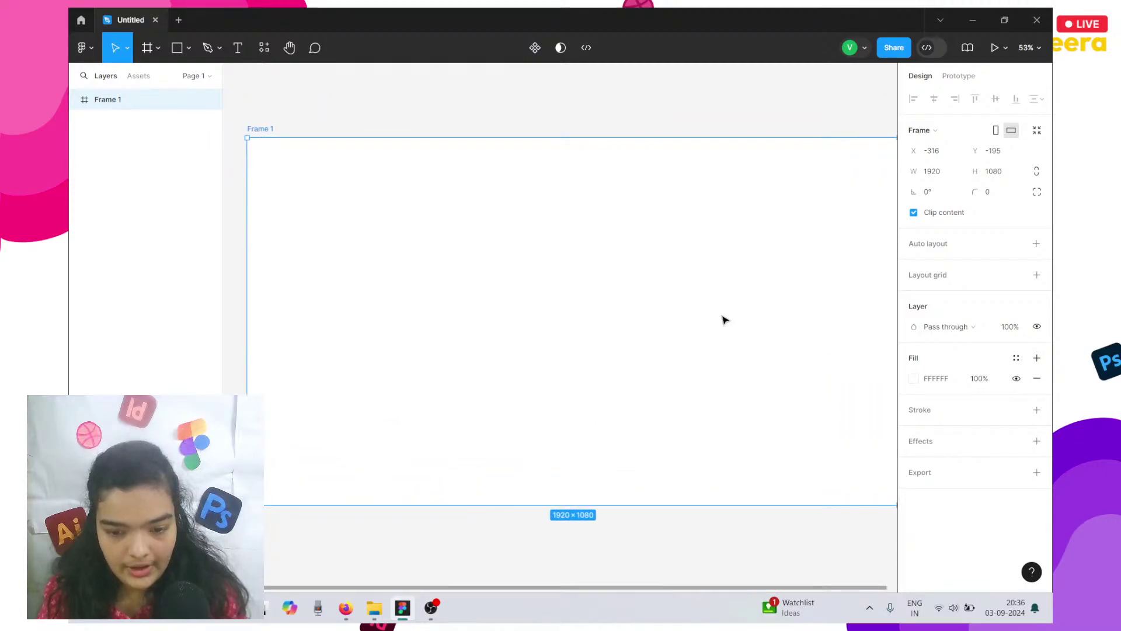
{"action": "scroll", "coordinate": [723, 320], "scroll_direction": "right", "scroll_amount": 1}
{"action": "scroll", "coordinate": [724, 320], "scroll_direction": "left", "scroll_amount": 2}
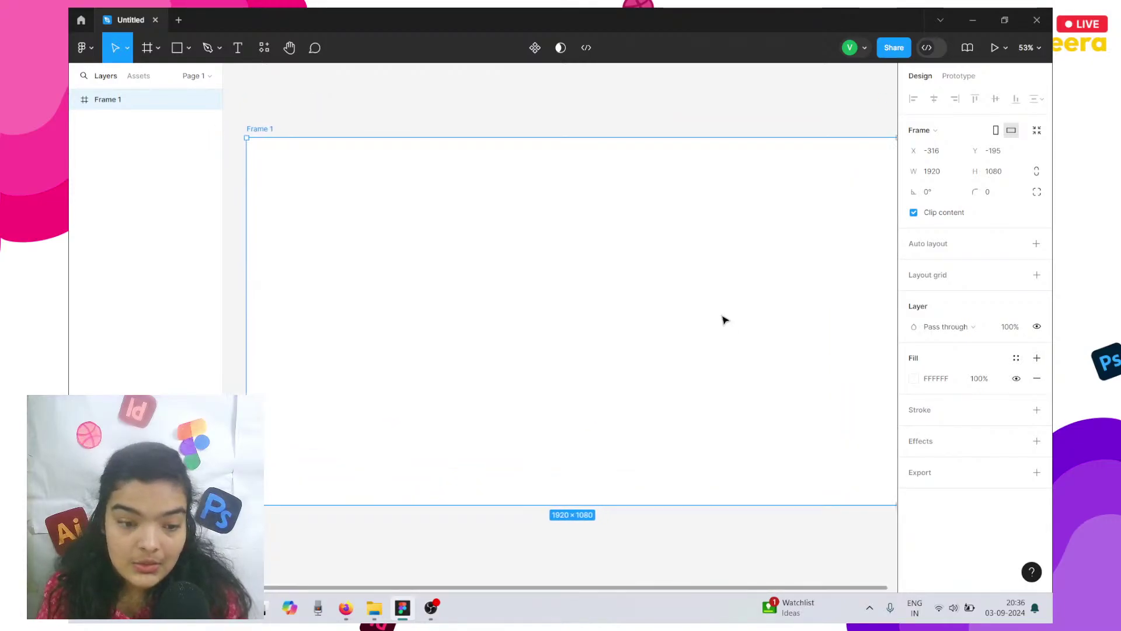
{"action": "scroll", "coordinate": [723, 319], "scroll_direction": "right", "scroll_amount": 1}
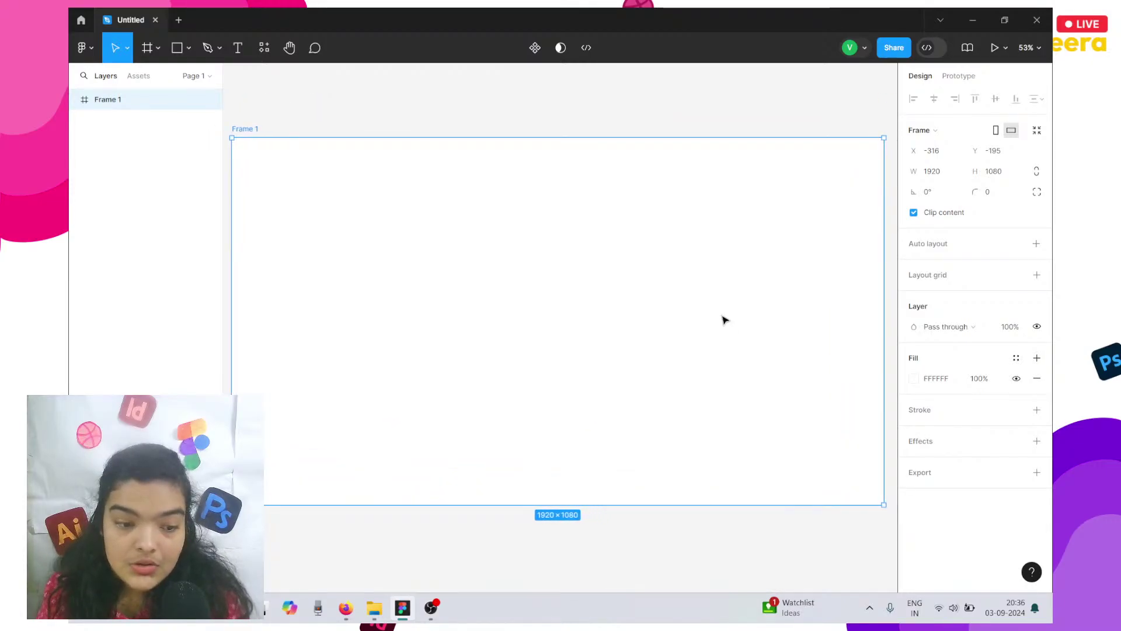
{"action": "left_click", "coordinate": [921, 380]}
{"action": "left_click", "coordinate": [909, 379]}
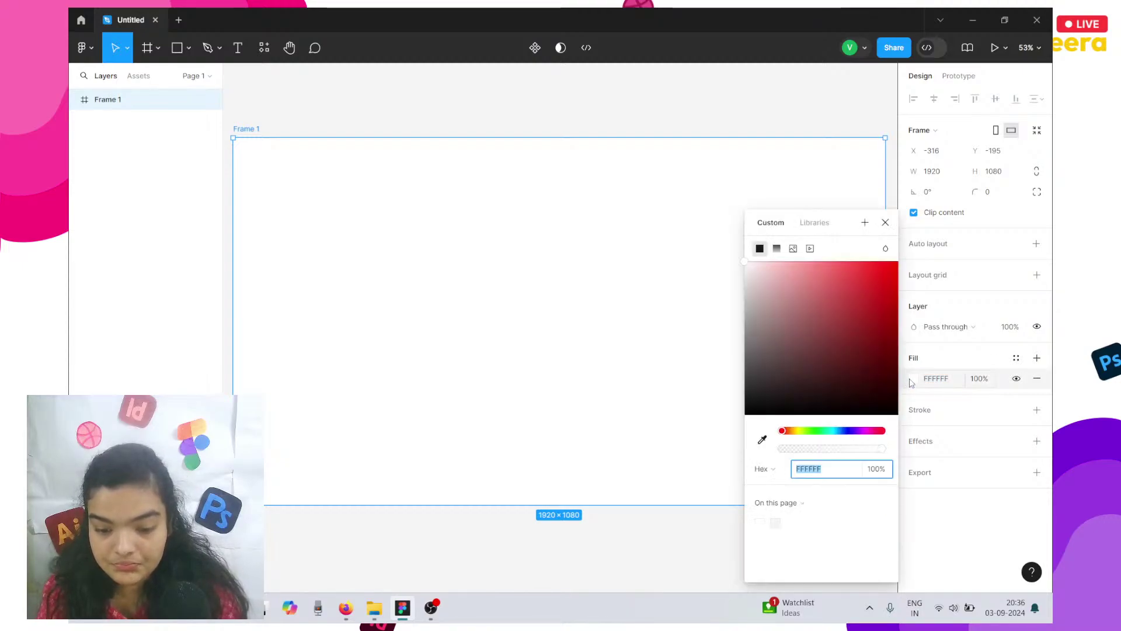
{"action": "left_click", "coordinate": [795, 431]}
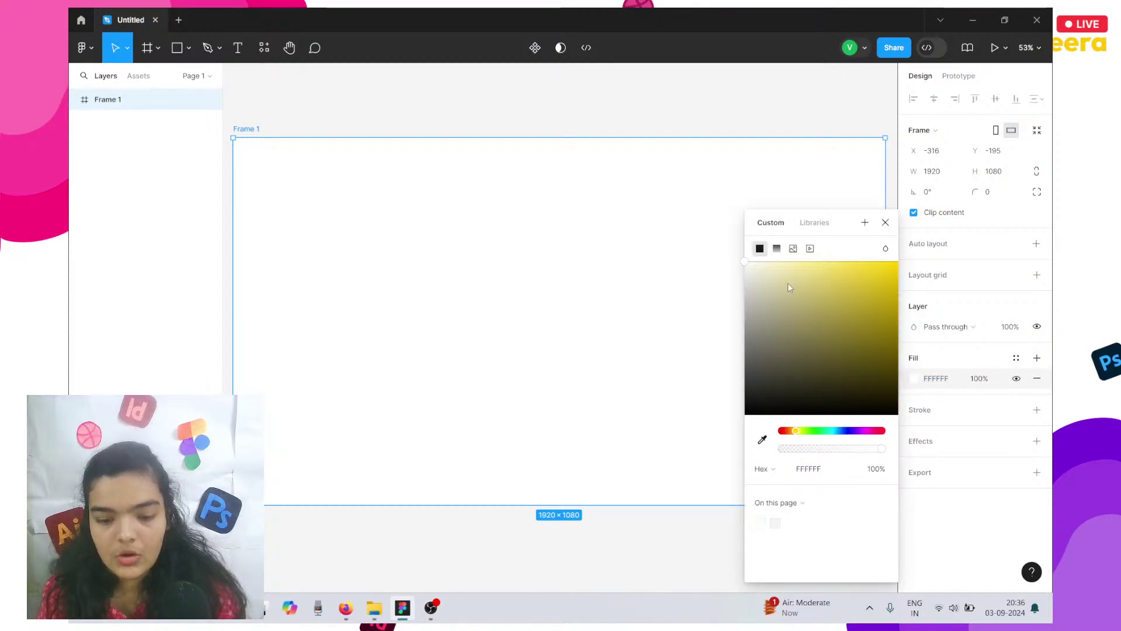
{"action": "left_click_drag", "start_coordinate": [788, 286], "coordinate": [768, 259]}
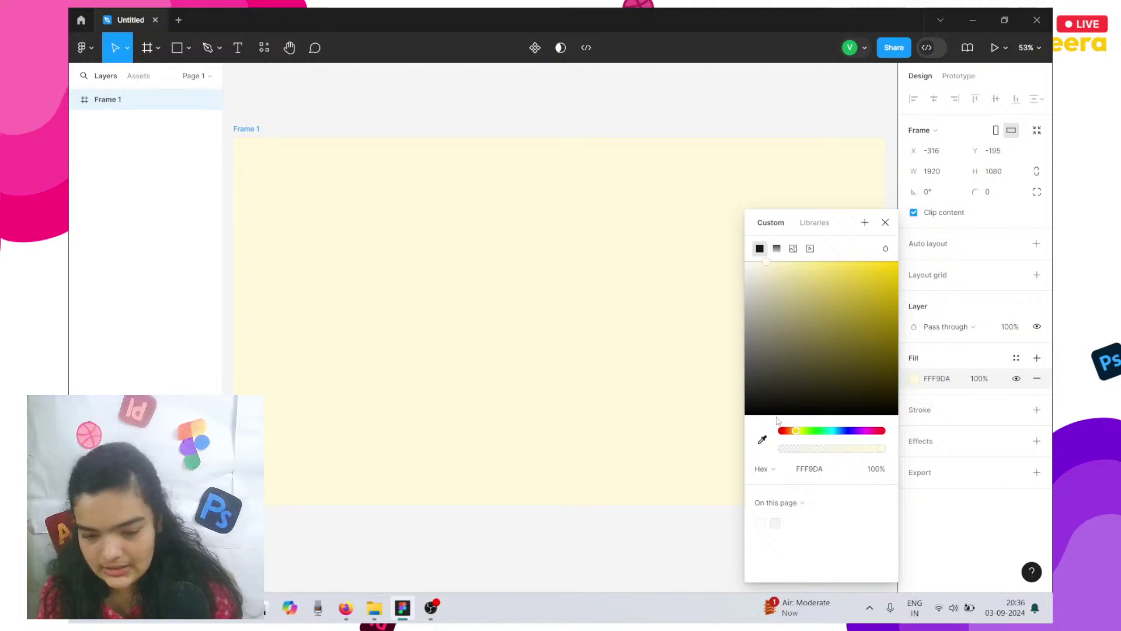
{"action": "left_click_drag", "start_coordinate": [781, 431], "coordinate": [795, 431]}
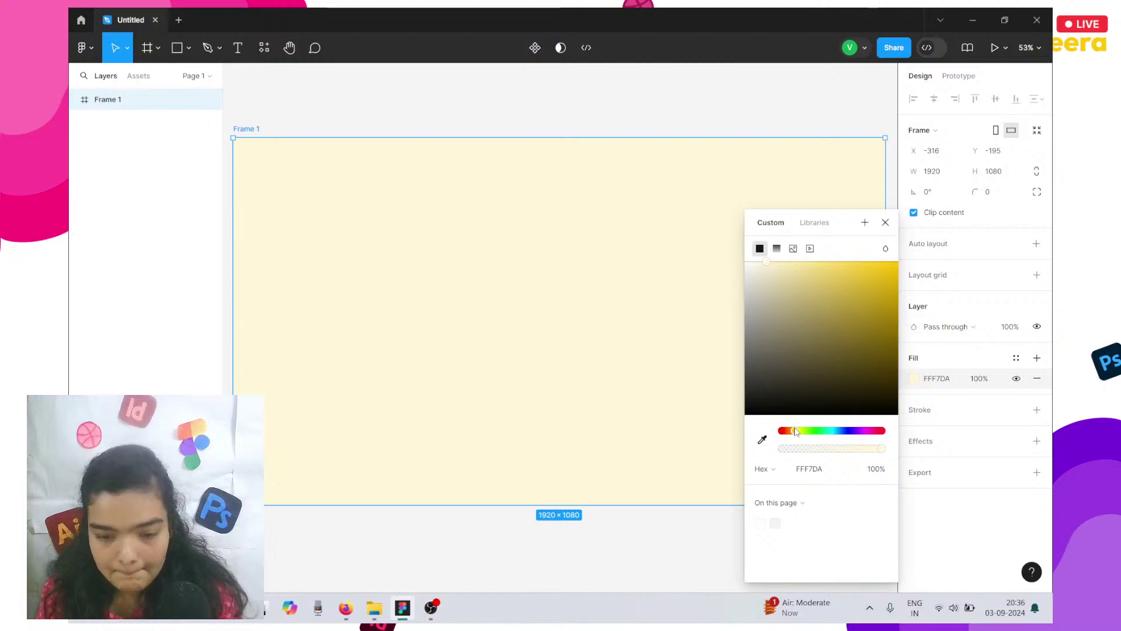
{"action": "left_click_drag", "start_coordinate": [795, 431], "coordinate": [793, 433]}
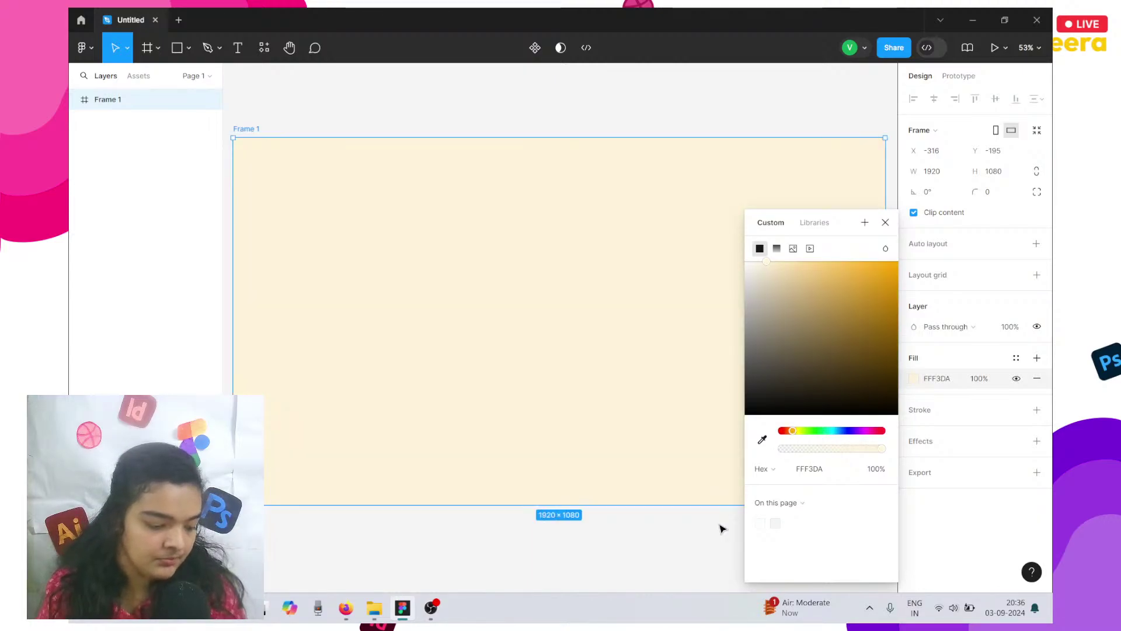
{"action": "left_click", "coordinate": [652, 592]}
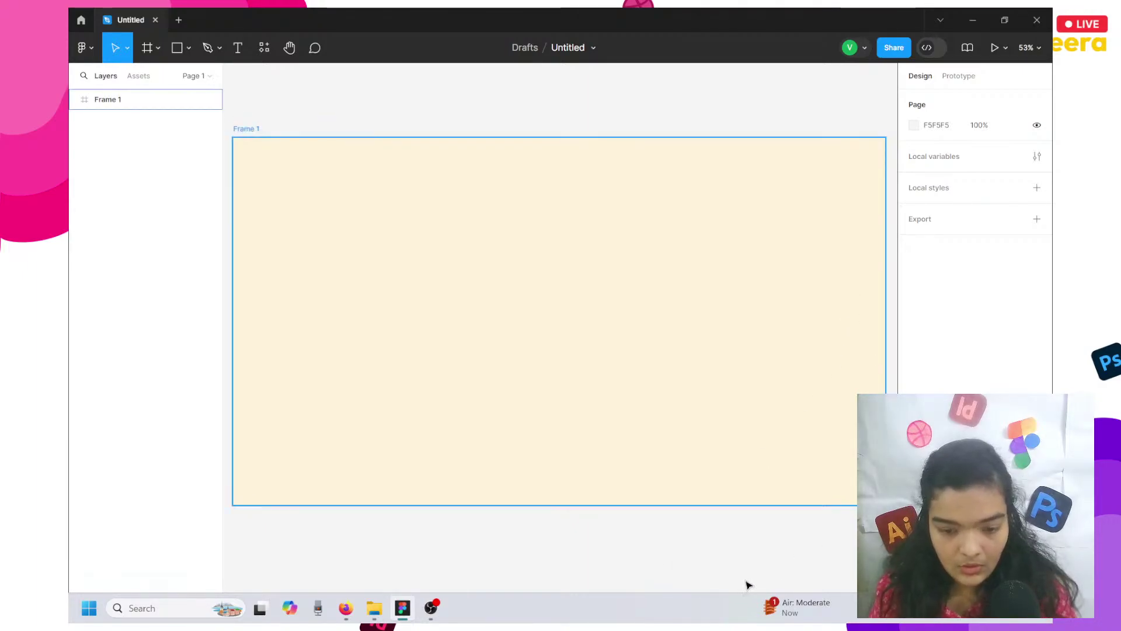
Lighten the frame's cream fill to FFF7E8 and deselect the frame.
{"action": "left_click", "coordinate": [769, 445]}
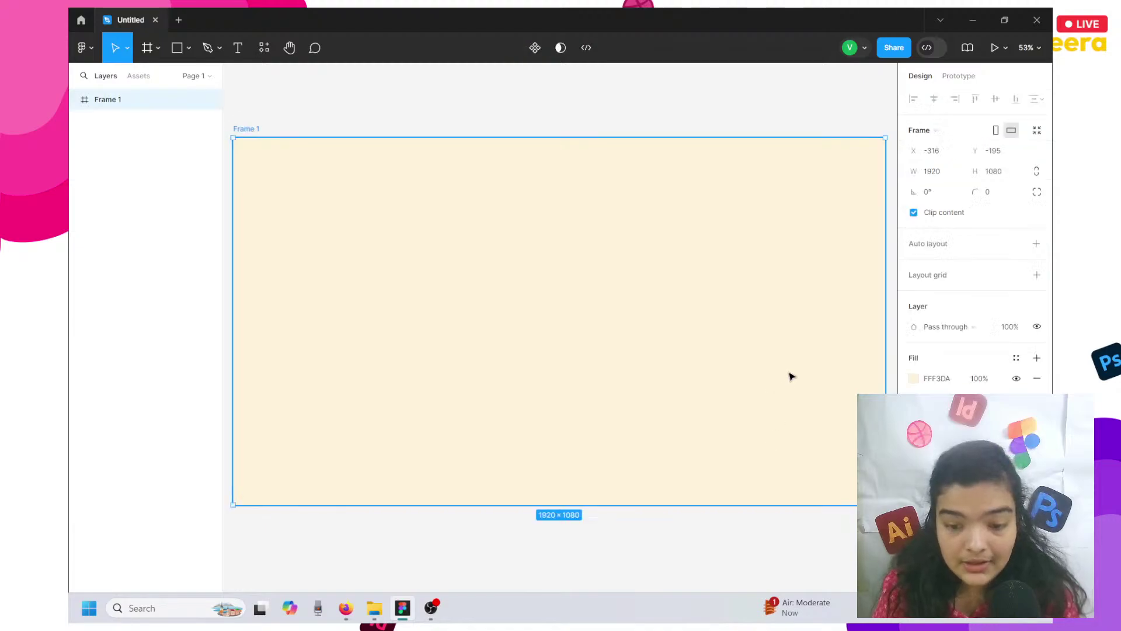
{"action": "left_click", "coordinate": [914, 378]}
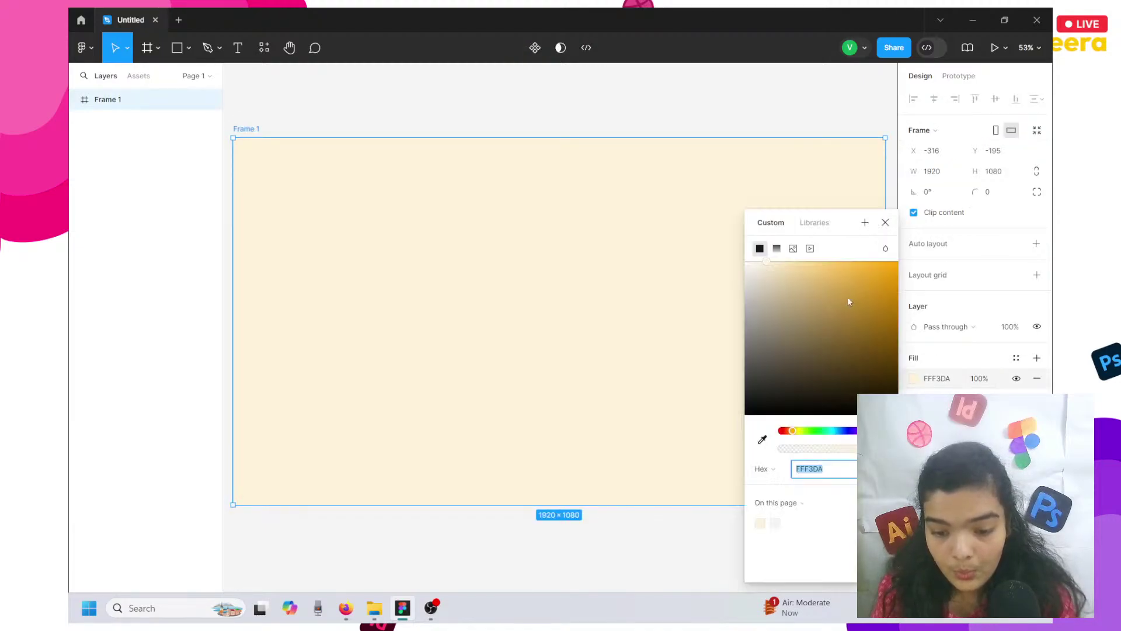
{"action": "left_click", "coordinate": [760, 267]}
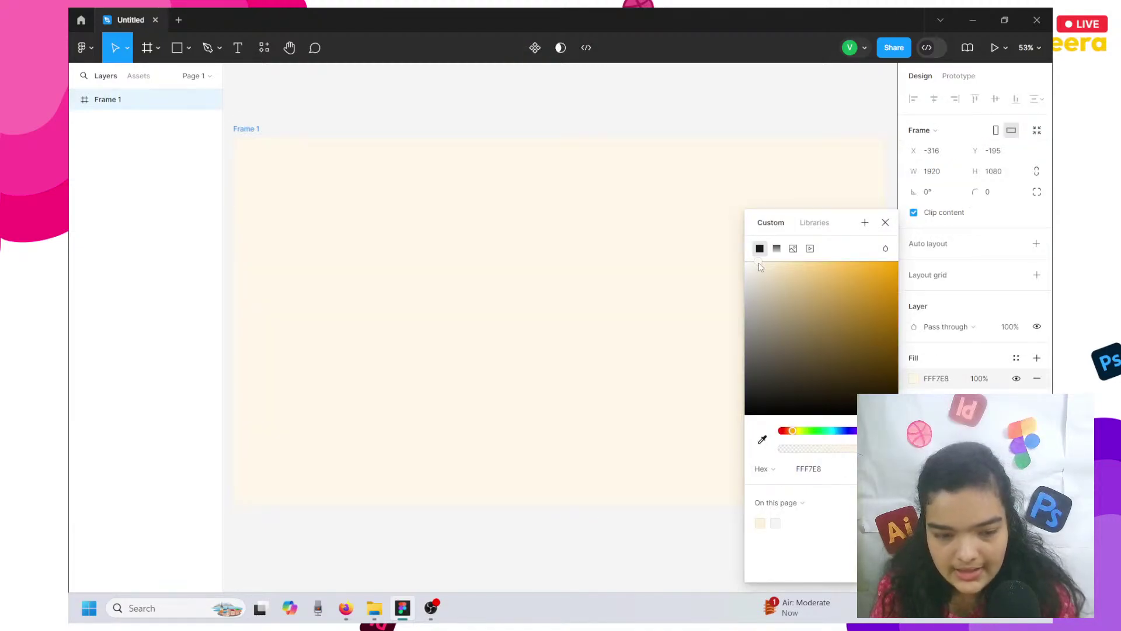
{"action": "left_click", "coordinate": [501, 537]}
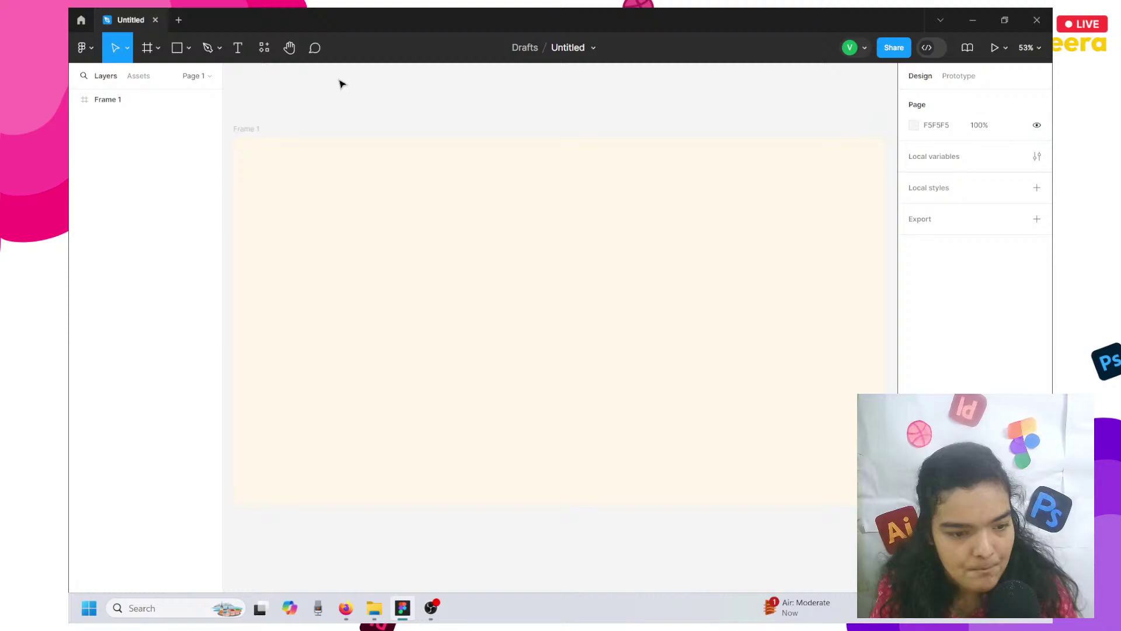
Add a text layer reading CAKE inside the cream frame.
{"action": "left_click", "coordinate": [240, 56]}
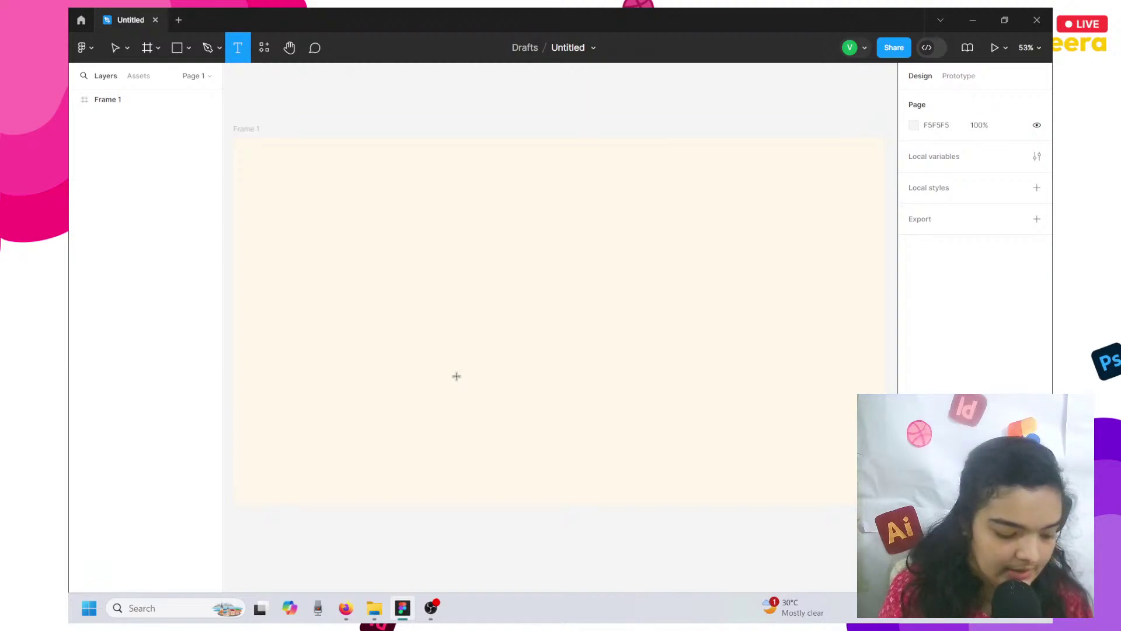
{"action": "left_click", "coordinate": [420, 317]}
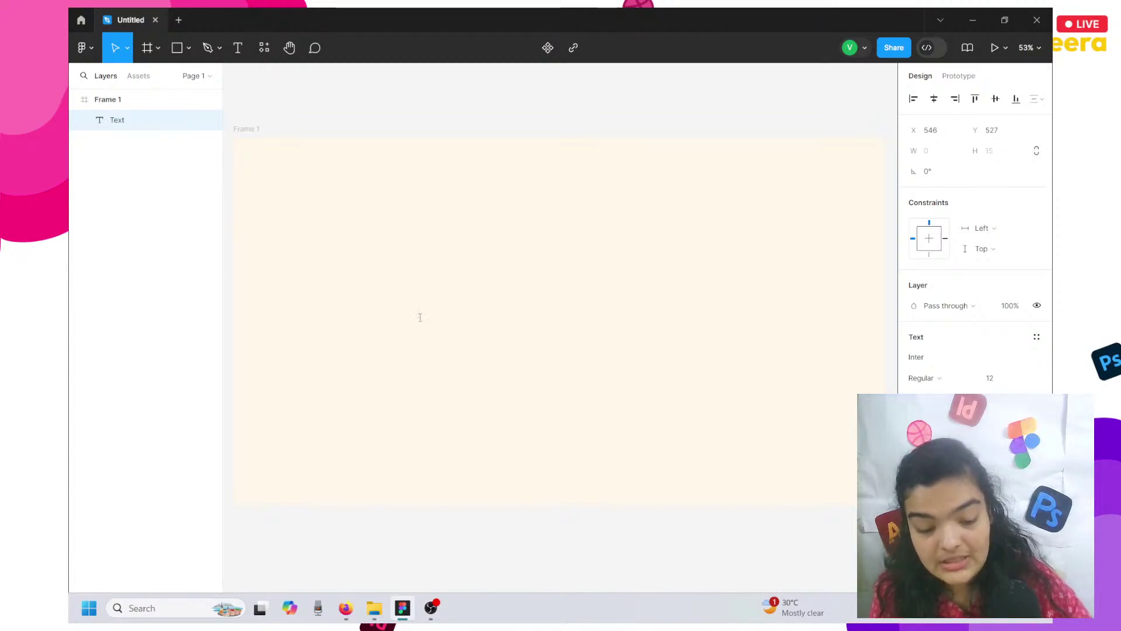
{"action": "type", "text": "1"}
{"action": "key", "text": "BackSpace"}
{"action": "type", "text": "CAKE"}
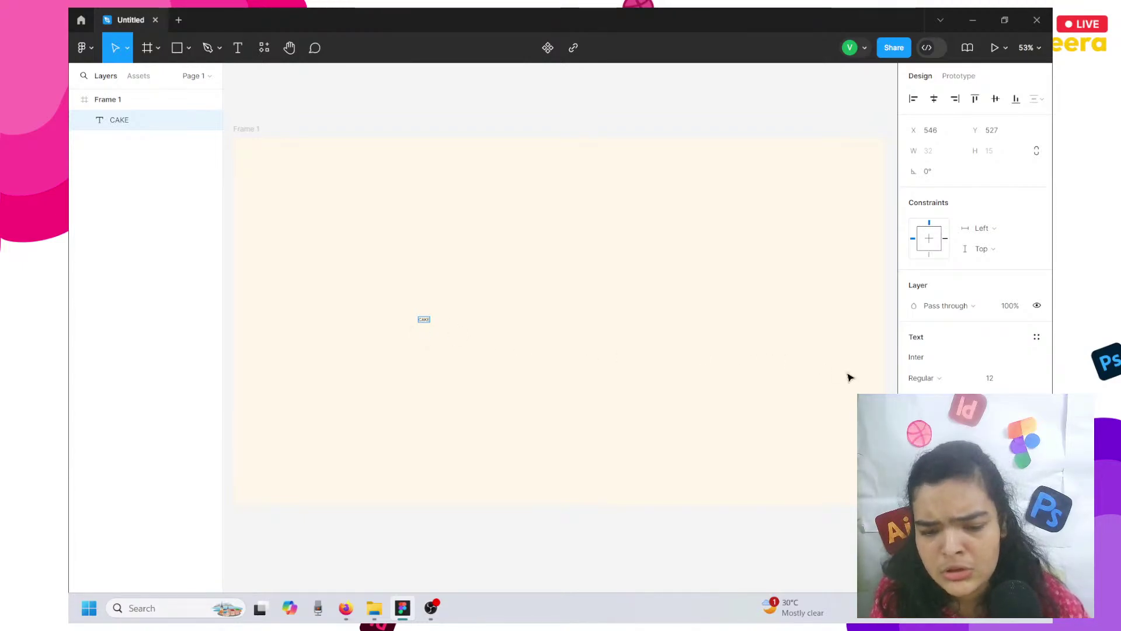
Enlarge the CAKE text to a font size of 128 and raise it further to 300.
{"action": "left_click", "coordinate": [1026, 380]}
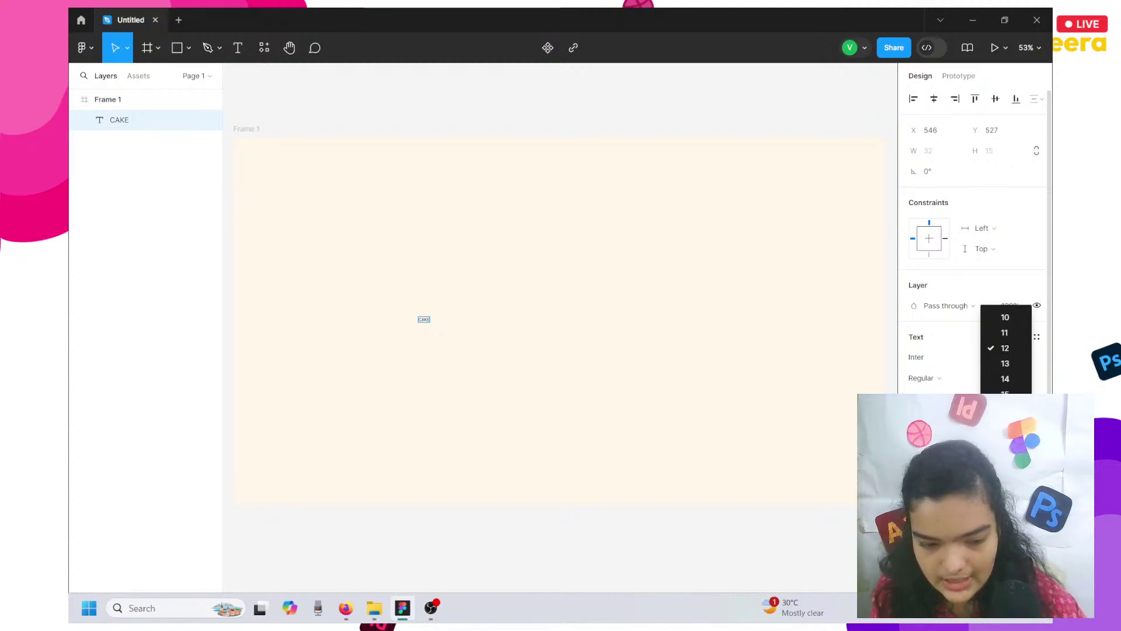
{"action": "left_click", "coordinate": [1003, 348]}
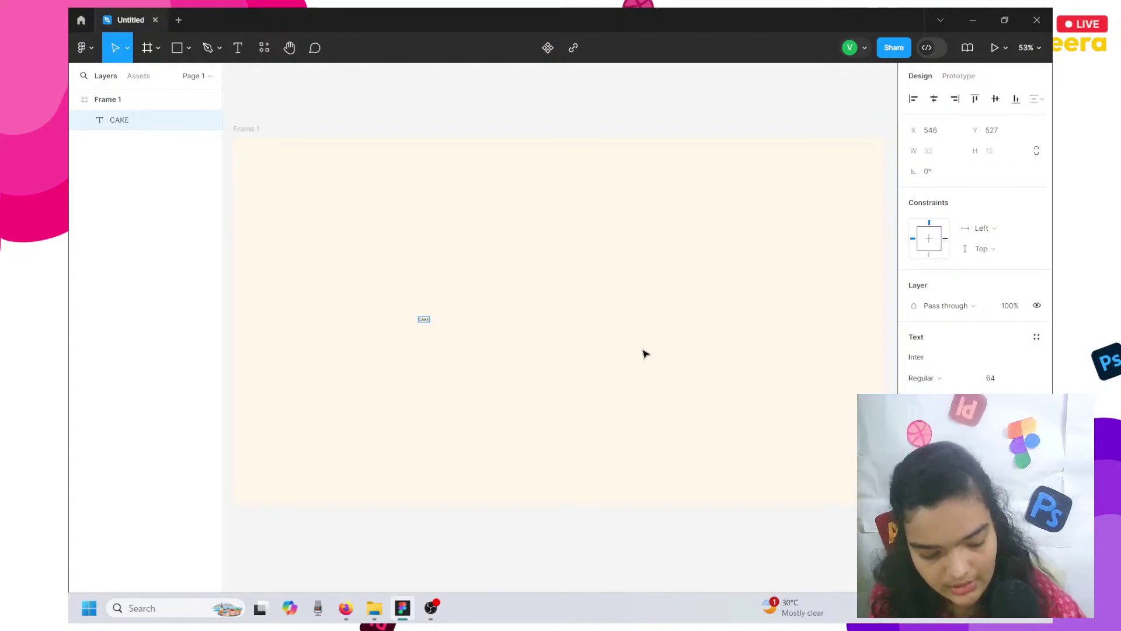
{"action": "key", "text": "Return"}
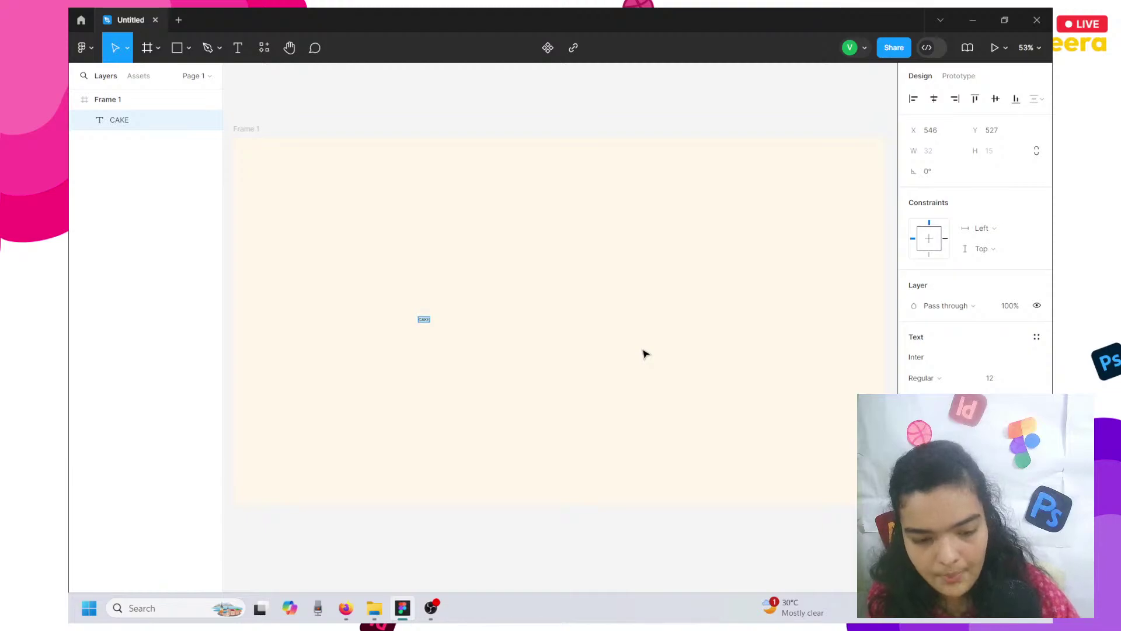
{"action": "left_click", "coordinate": [1026, 380]}
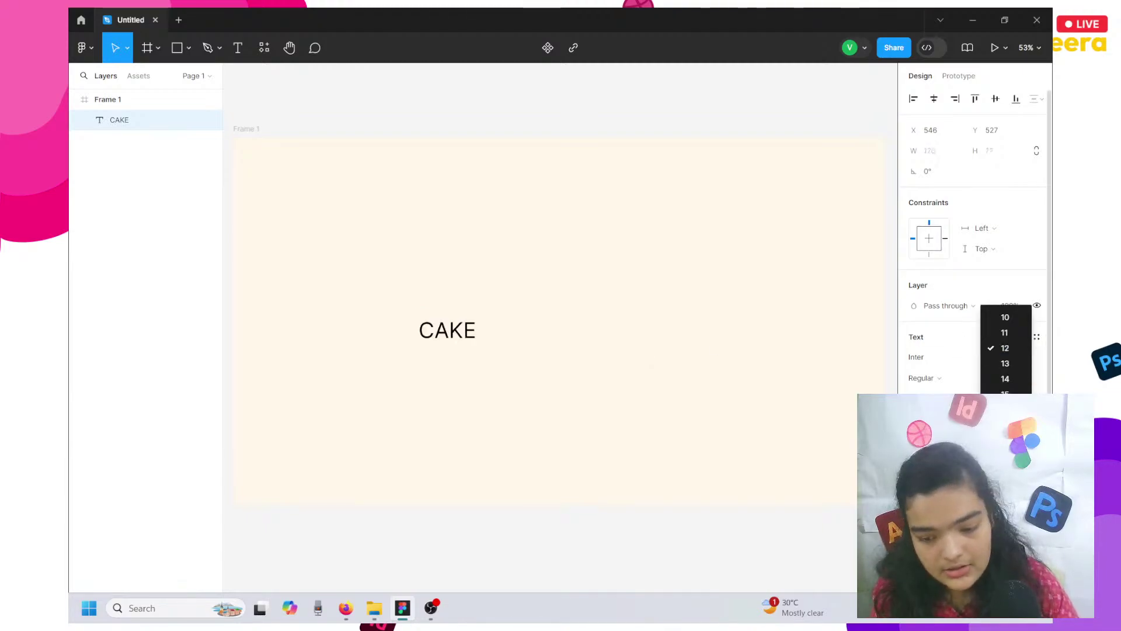
{"action": "left_click", "coordinate": [1005, 547]}
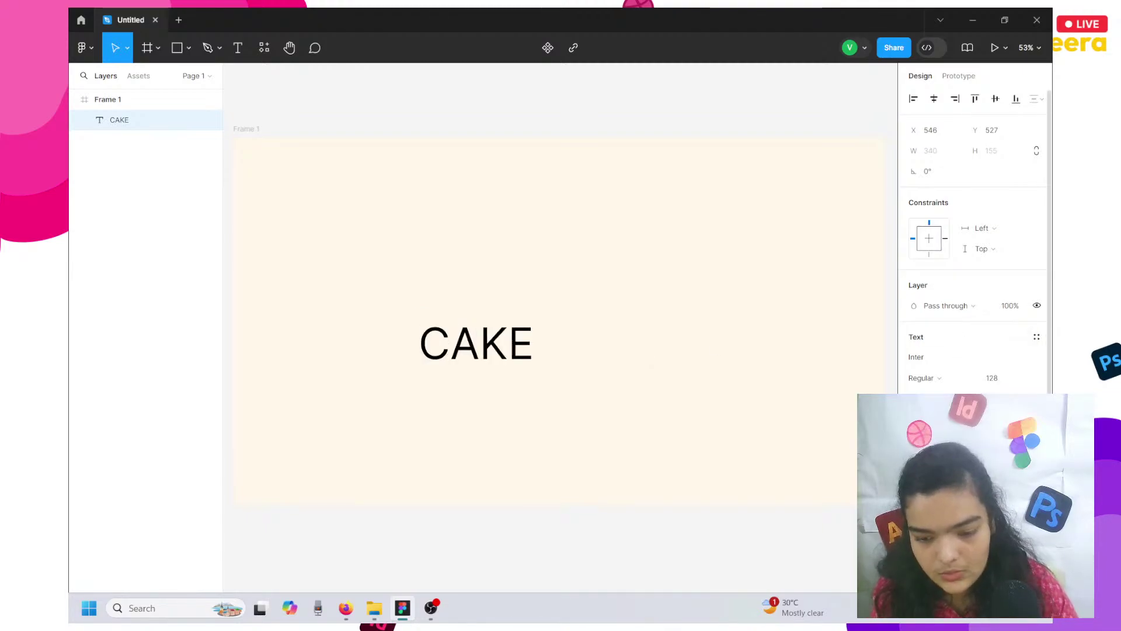
{"action": "left_click", "coordinate": [998, 379]}
{"action": "type", "text": "300"}
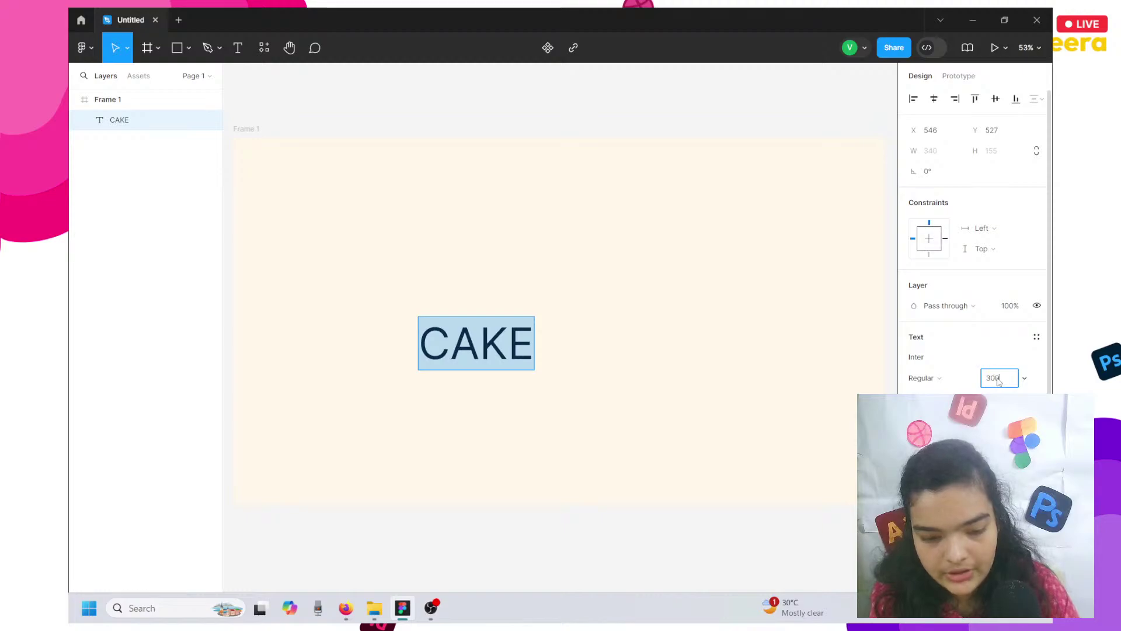
{"action": "key", "text": "Return"}
Set the font size of the CAKE text to 500, undoing any accidental replacement of the word.
{"action": "key", "text": "Return"}
{"action": "type", "text": "500"}
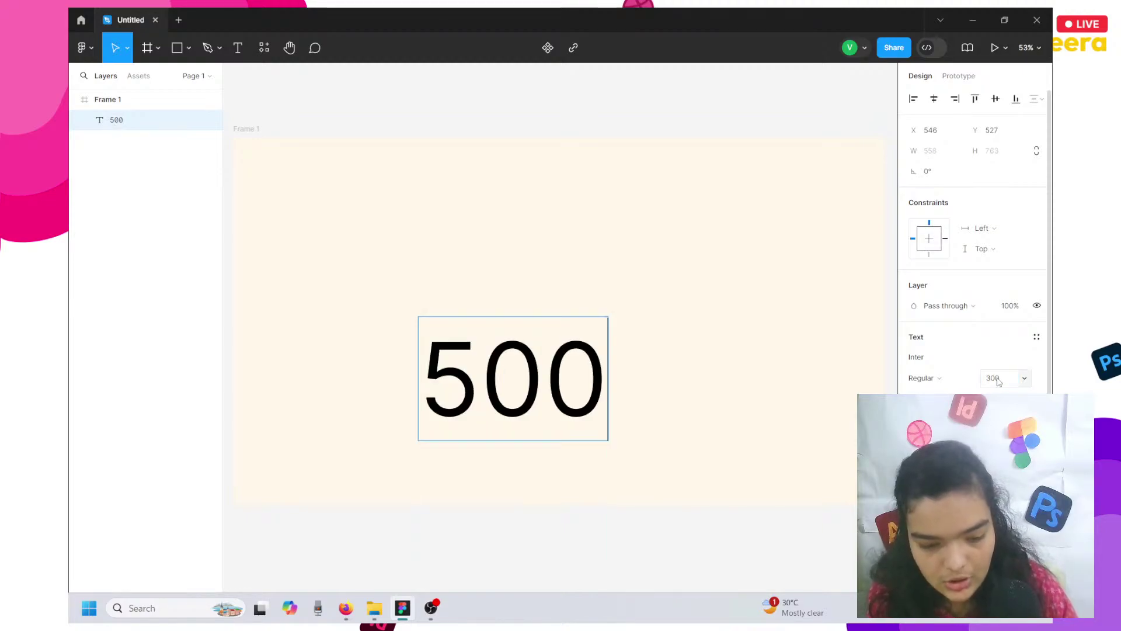
{"action": "key", "text": "ctrl+z"}
{"action": "left_click", "coordinate": [998, 378]}
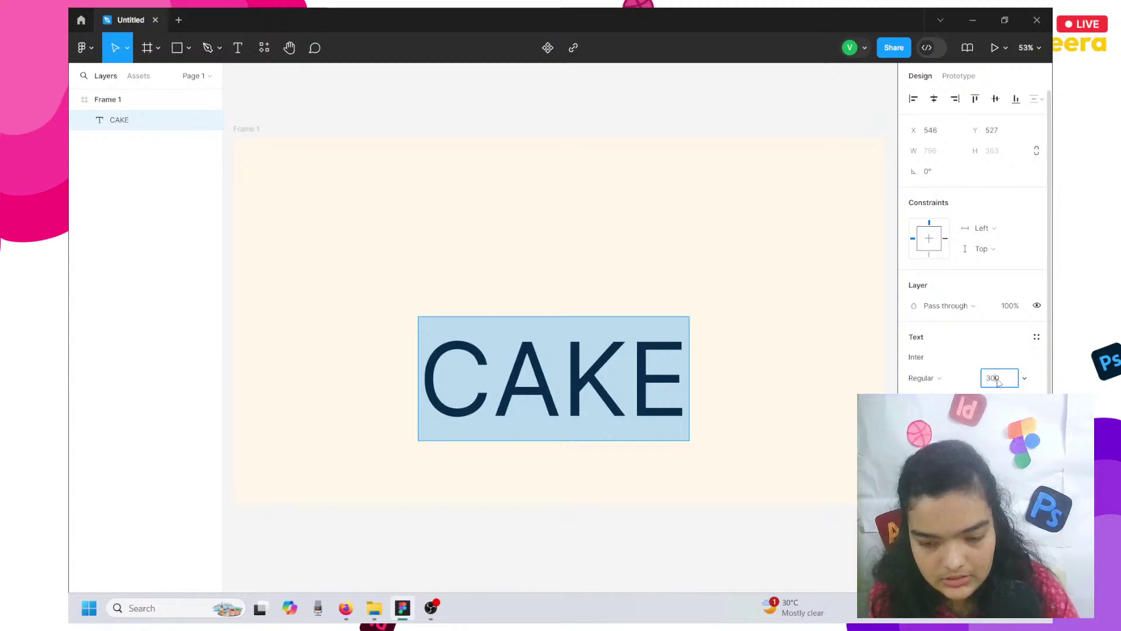
{"action": "type", "text": "500"}
{"action": "key", "text": "Return"}
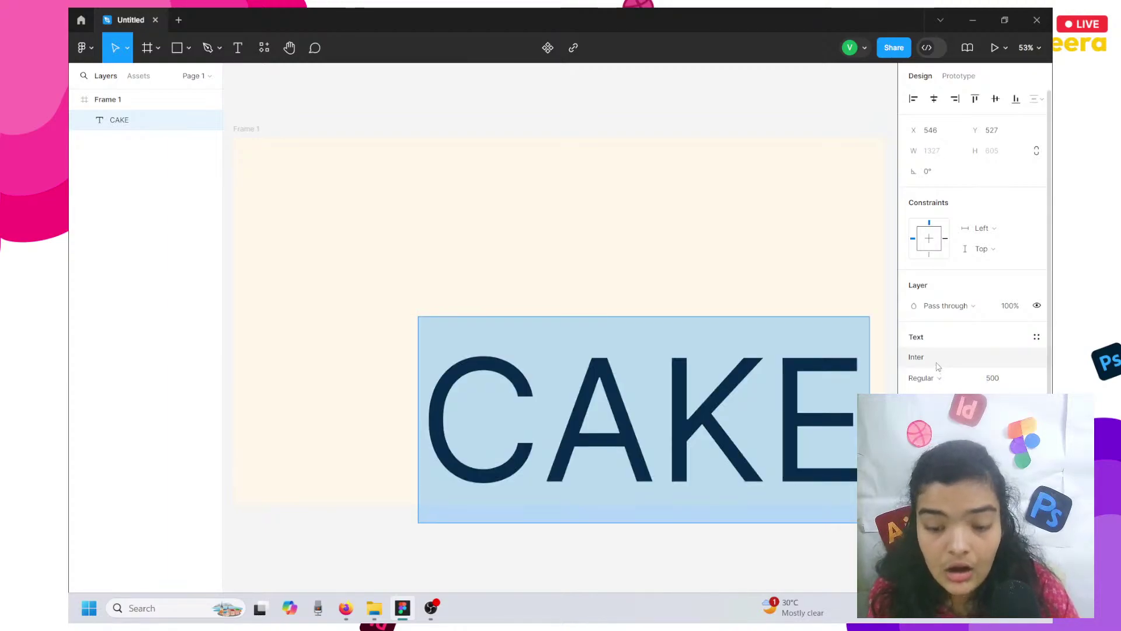
Change the font of the CAKE text to Rubik with the Bold weight.
{"action": "left_click", "coordinate": [937, 365]}
{"action": "type", "text": "RUBIK"}
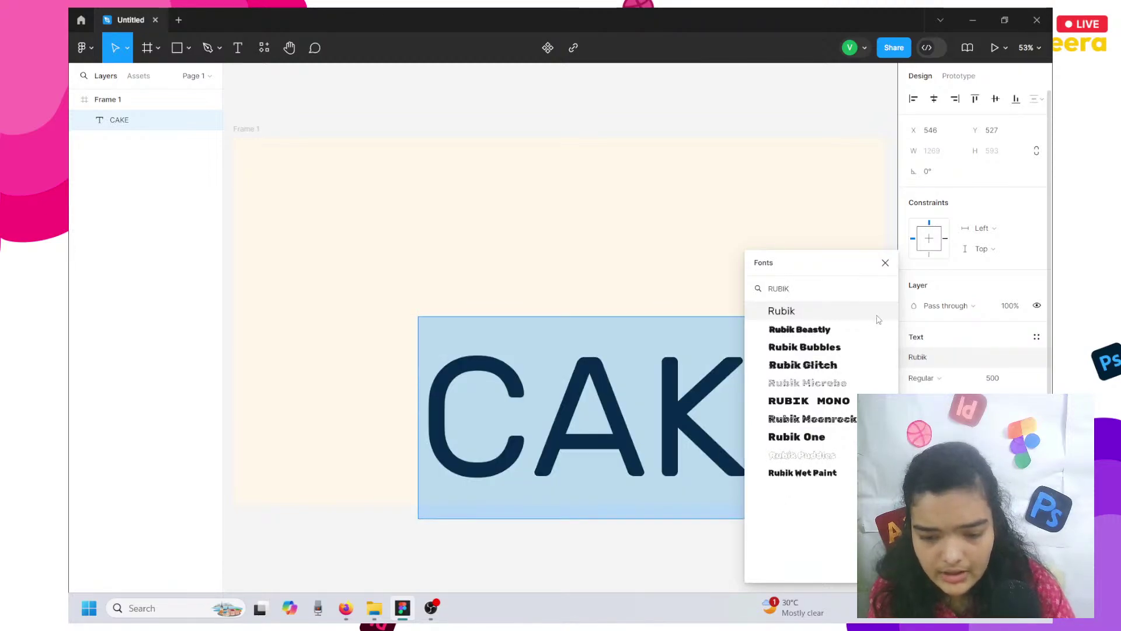
{"action": "left_click", "coordinate": [878, 320]}
{"action": "left_click", "coordinate": [932, 379]}
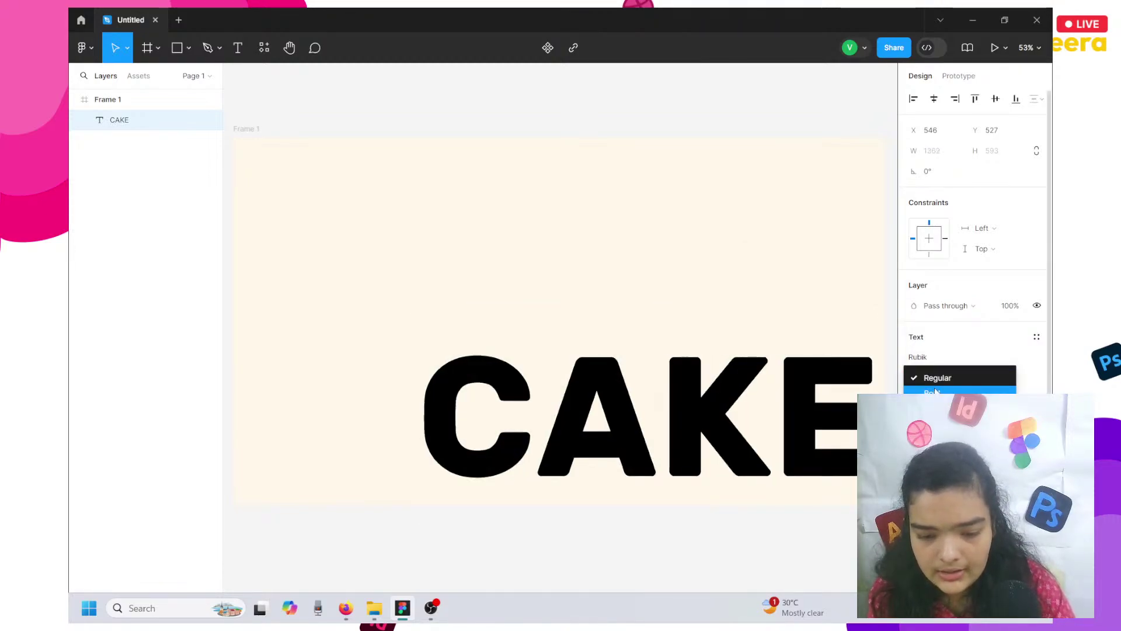
{"action": "left_click", "coordinate": [934, 391]}
Move the CAKE text to the frame's centre and increase its font size to 650, keeping the word within the frame.
{"action": "double_click", "coordinate": [679, 411]}
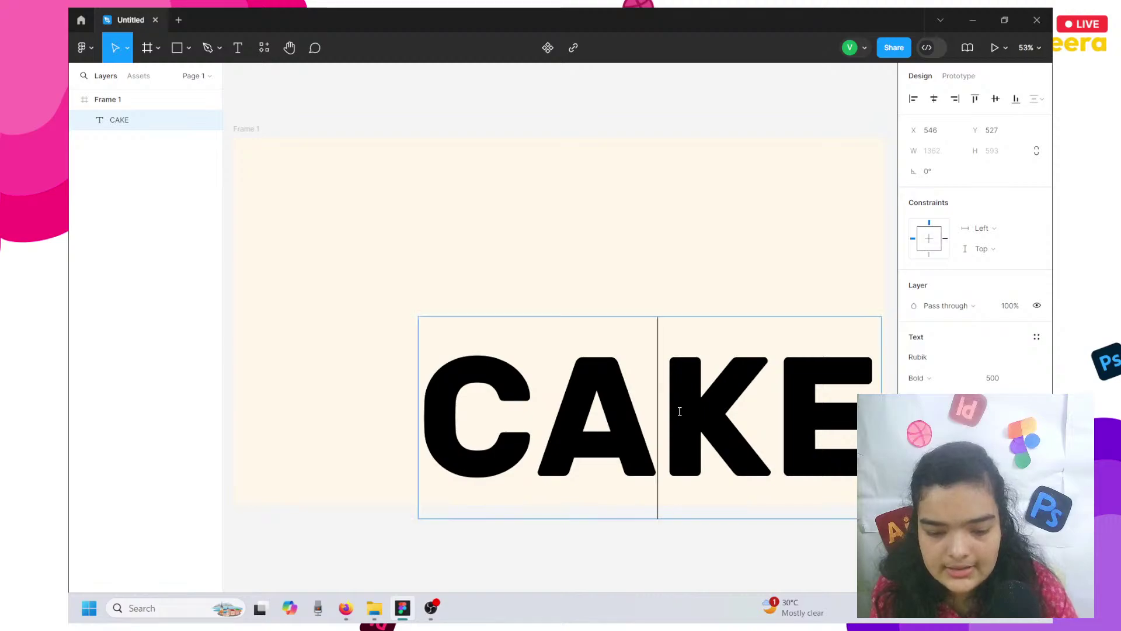
{"action": "key", "text": "Escape"}
{"action": "left_click_drag", "start_coordinate": [597, 381], "coordinate": [531, 370]}
{"action": "left_click", "coordinate": [1008, 383]}
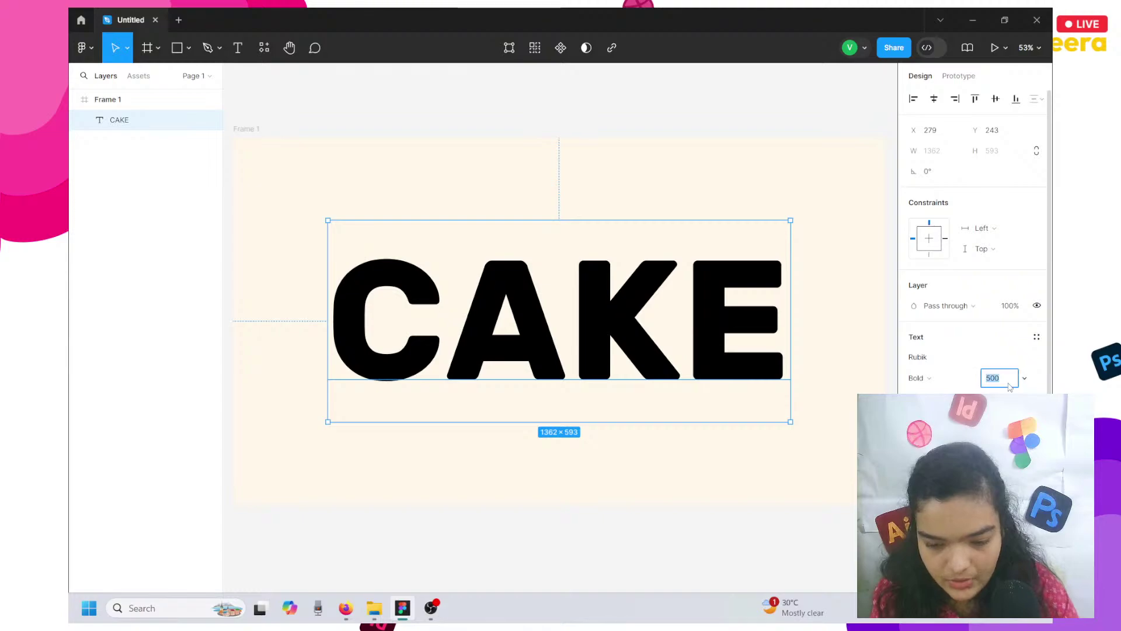
{"action": "key", "text": "Return"}
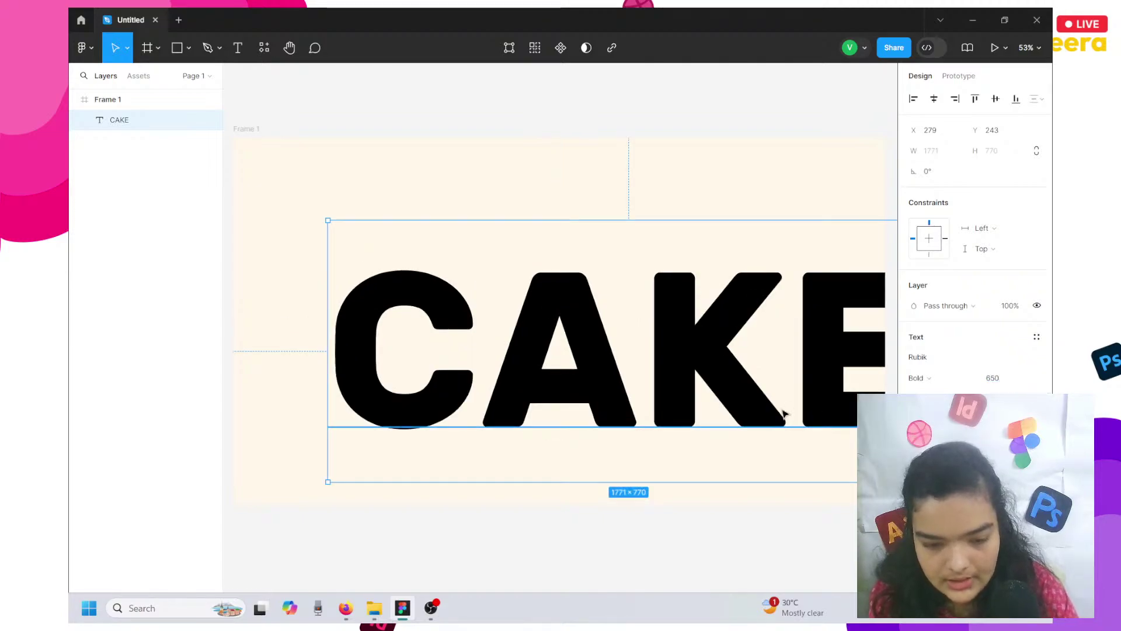
{"action": "left_click_drag", "start_coordinate": [719, 347], "coordinate": [663, 320]}
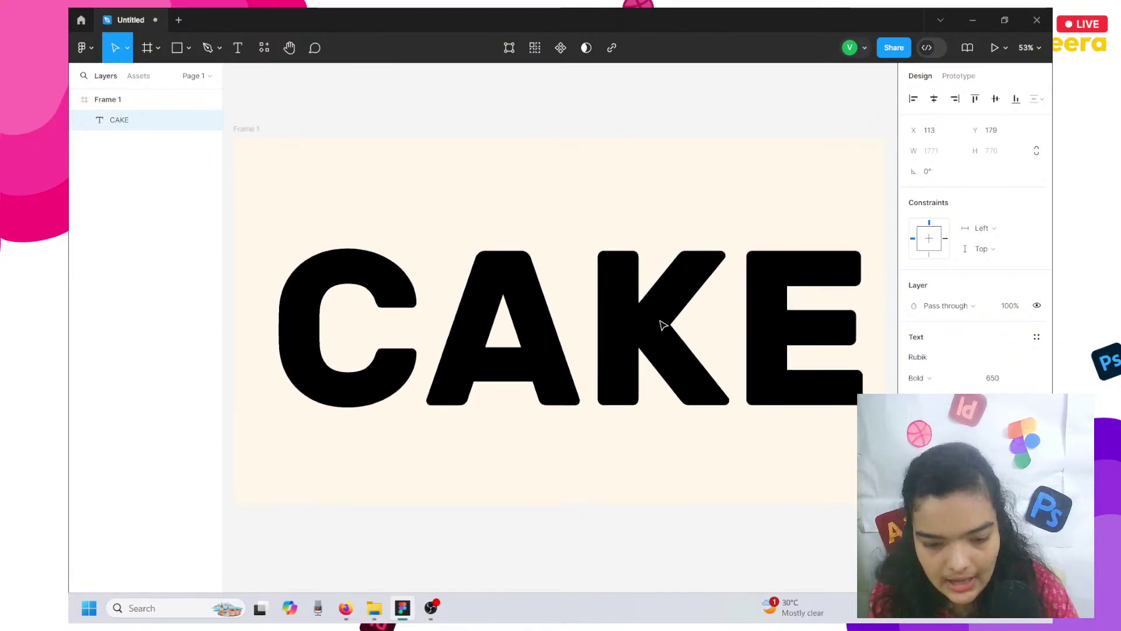
Try the Rubik Moonrocks and Rubik Bubbles variants on the CAKE text and return to plain Rubik.
{"action": "left_click", "coordinate": [918, 357]}
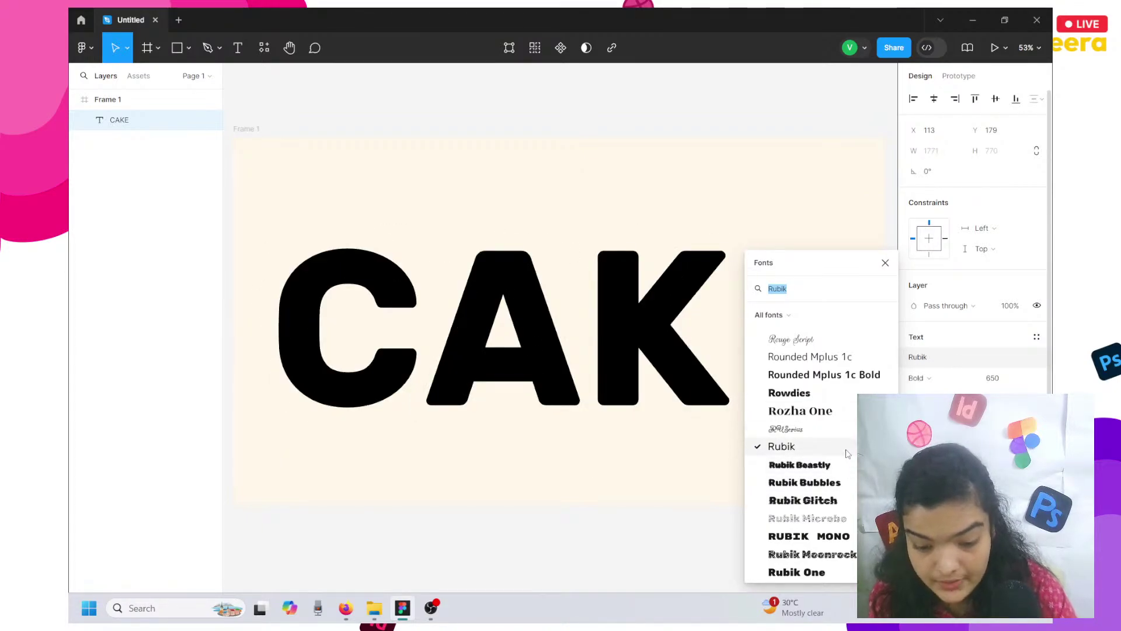
{"action": "left_click", "coordinate": [793, 573]}
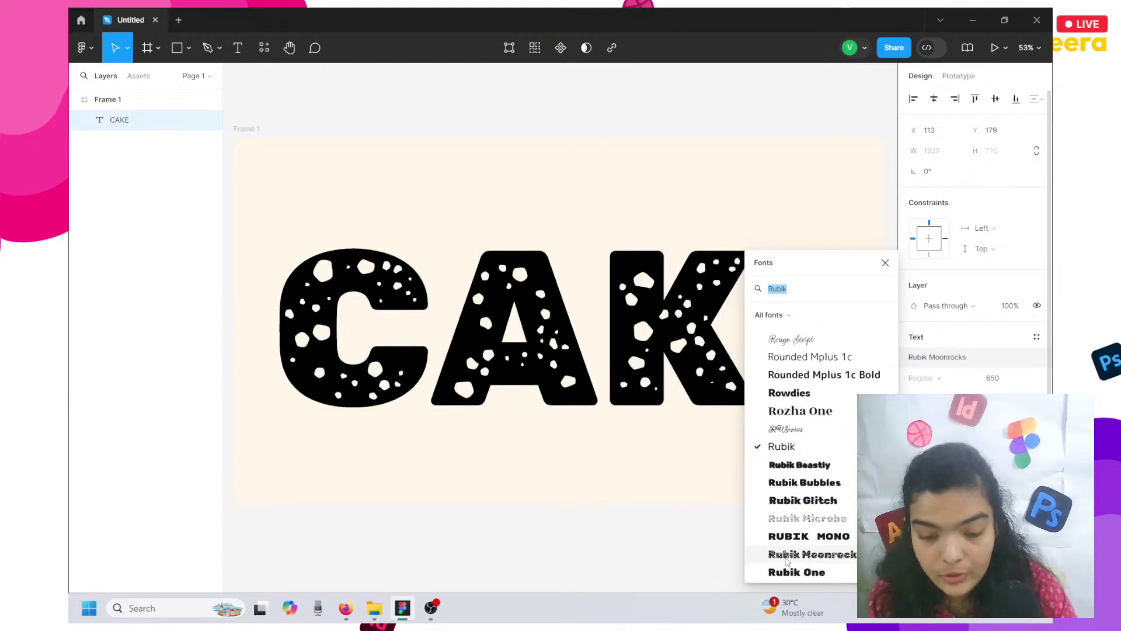
{"action": "left_click", "coordinate": [786, 561]}
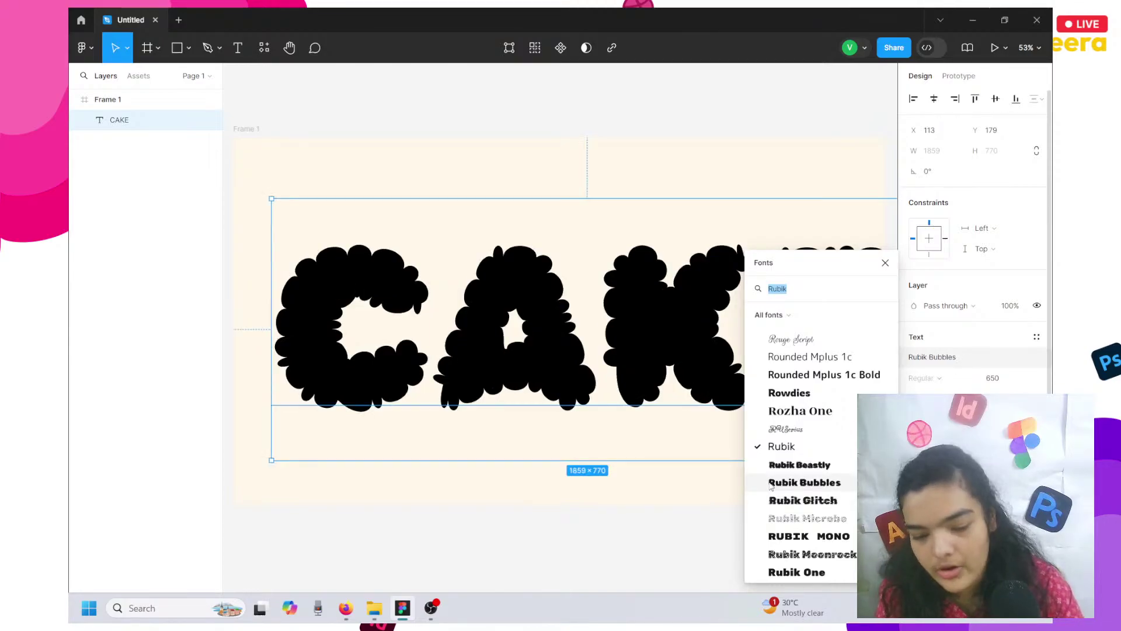
{"action": "left_click", "coordinate": [773, 451]}
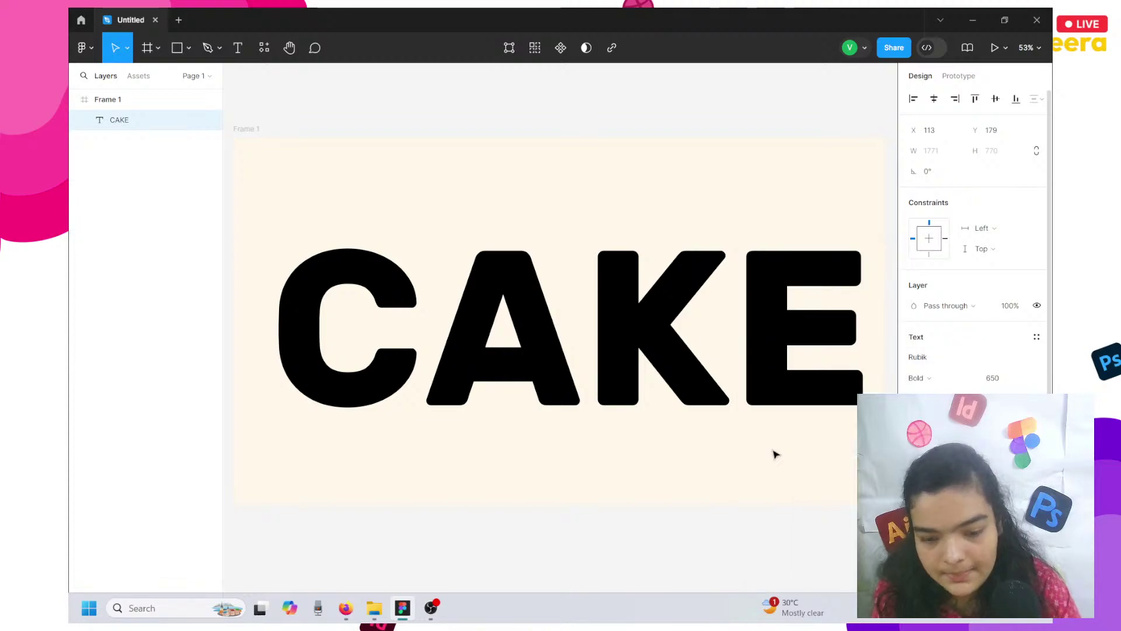
Reduce the font size of the CAKE text to 600 and centre it horizontally in the frame.
{"action": "left_click", "coordinate": [1005, 380]}
{"action": "type", "text": "600"}
{"action": "key", "text": "Return"}
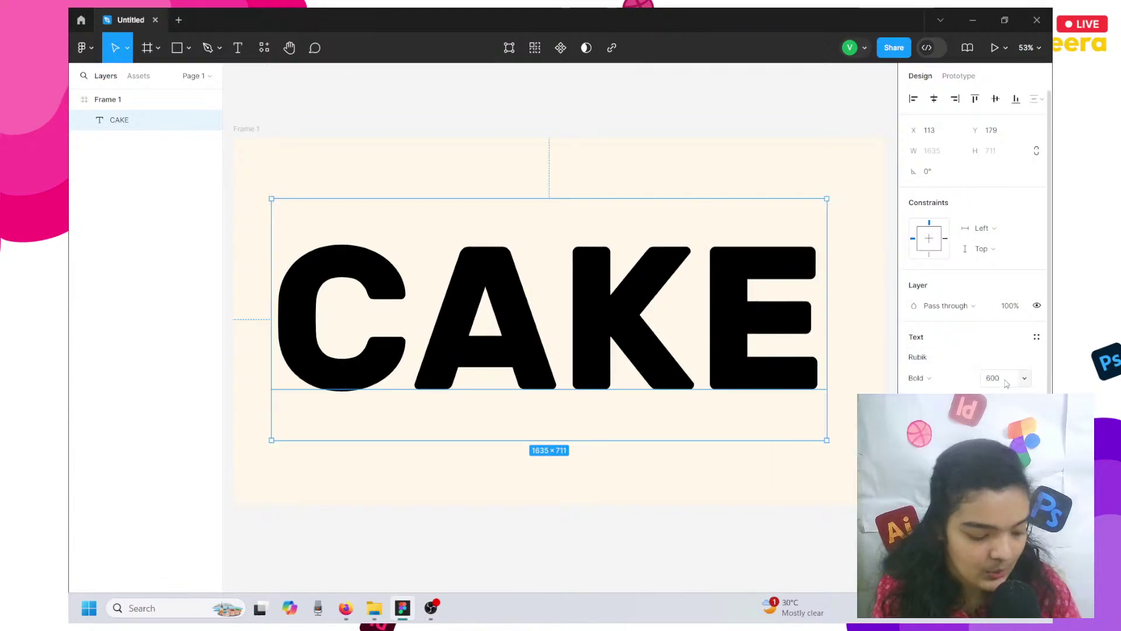
{"action": "mouse_move", "coordinate": [666, 343]}
{"action": "left_mouse_down"}
{"action": "mouse_move", "coordinate": [687, 344]}
{"action": "mouse_move", "coordinate": [675, 343]}
{"action": "left_mouse_up"}
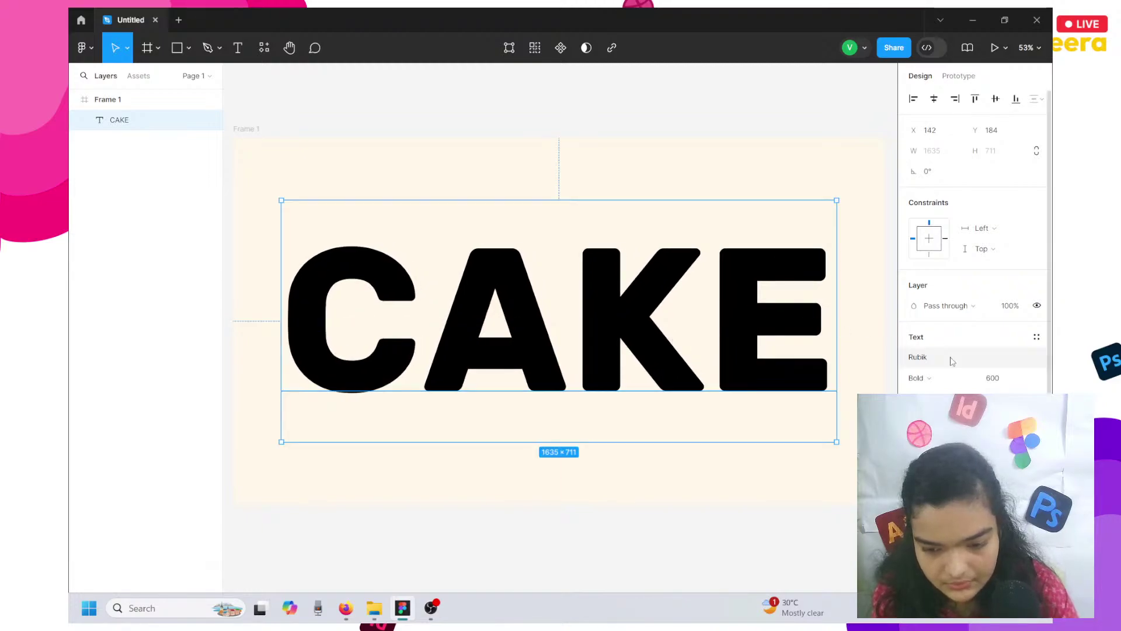
Set the font size of the CAKE text to 560 and centre it in the frame.
{"action": "left_click", "coordinate": [983, 380]}
{"action": "type", "text": "560"}
{"action": "key", "text": "Return"}
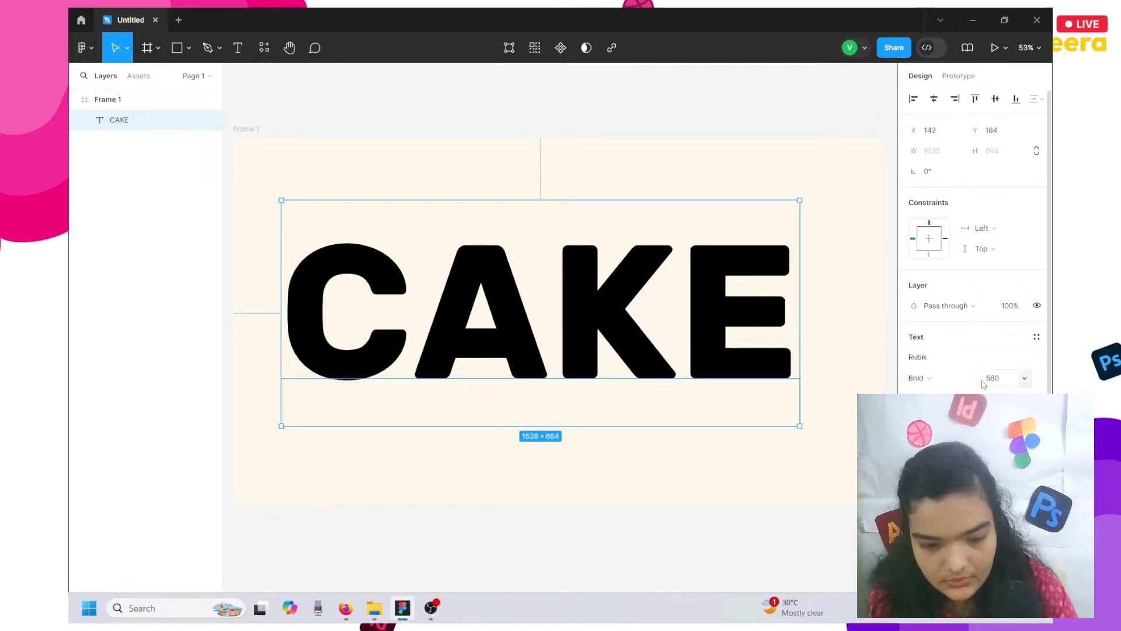
{"action": "left_click_drag", "start_coordinate": [623, 259], "coordinate": [641, 269]}
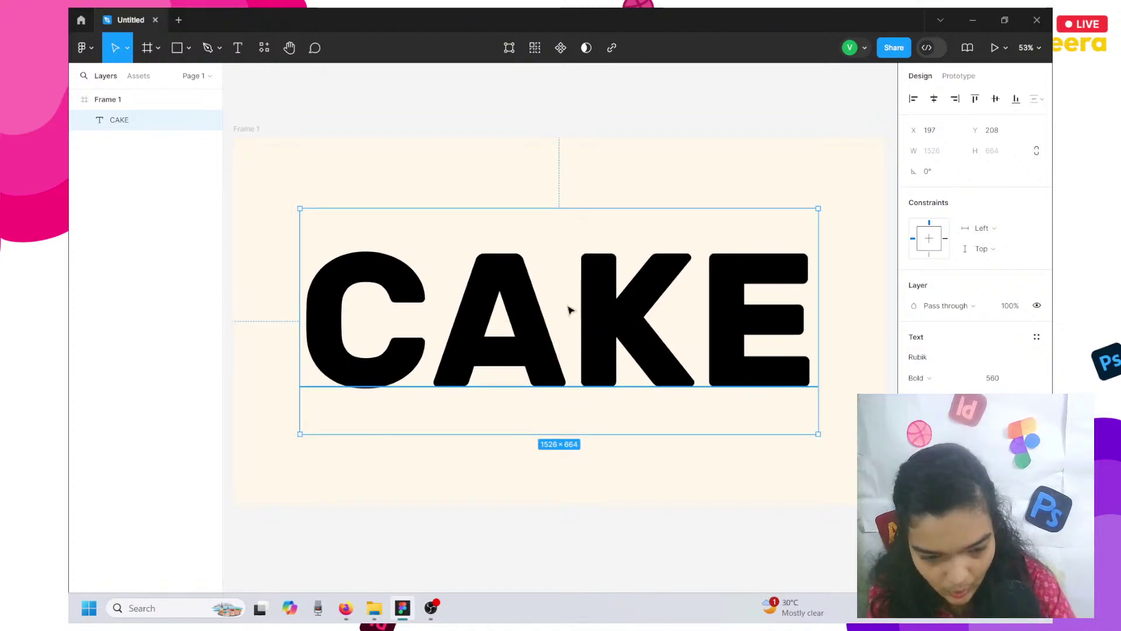
{"action": "double_click", "coordinate": [471, 298]}
{"action": "key", "text": "Escape"}
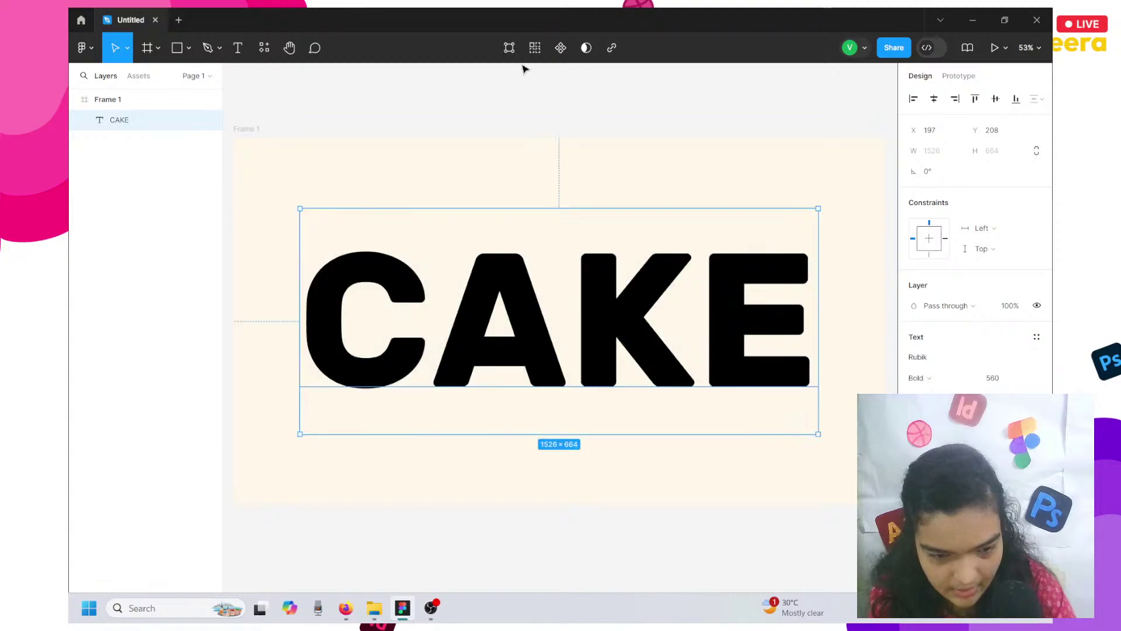
{"action": "left_click", "coordinate": [84, 48]}
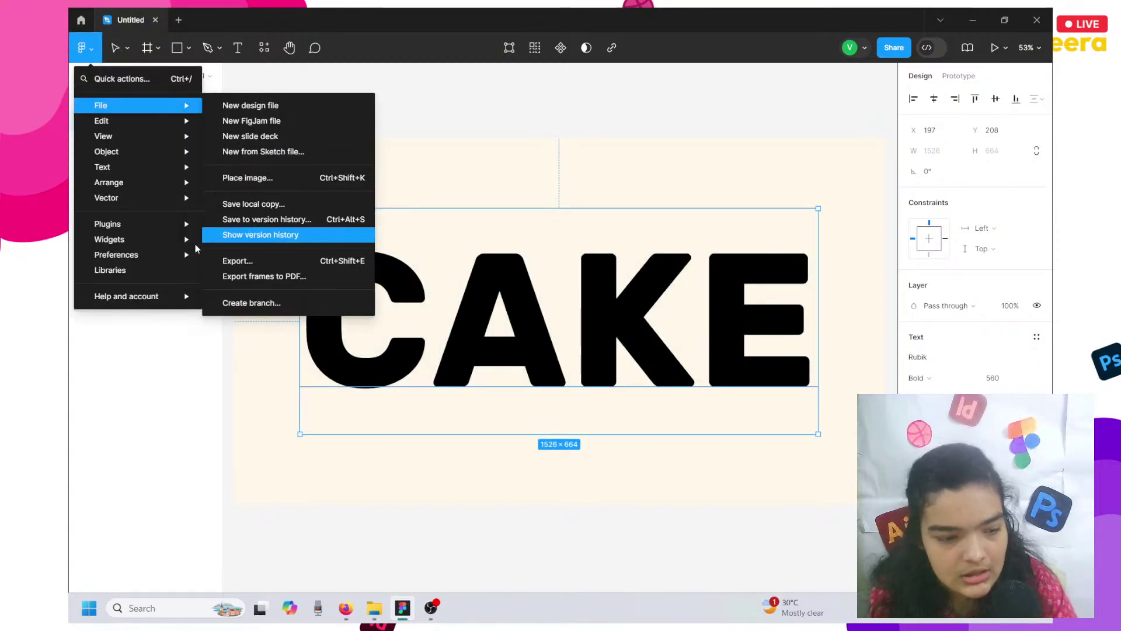
{"action": "mouse_move", "coordinate": [181, 236]}
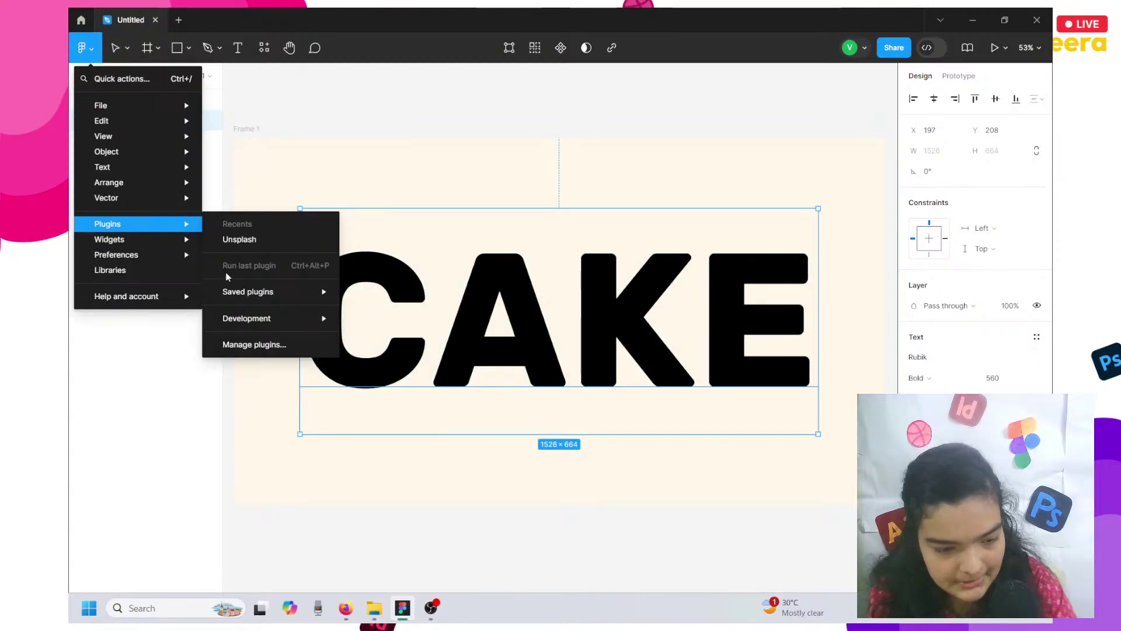
{"action": "mouse_move", "coordinate": [243, 302]}
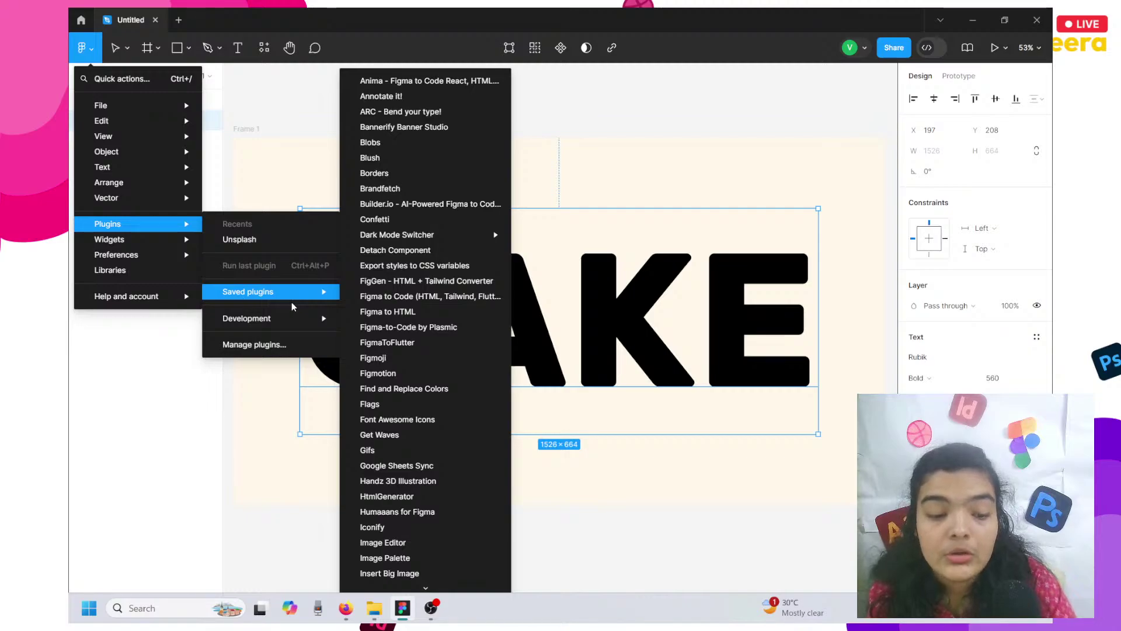
{"action": "left_click", "coordinate": [233, 318]}
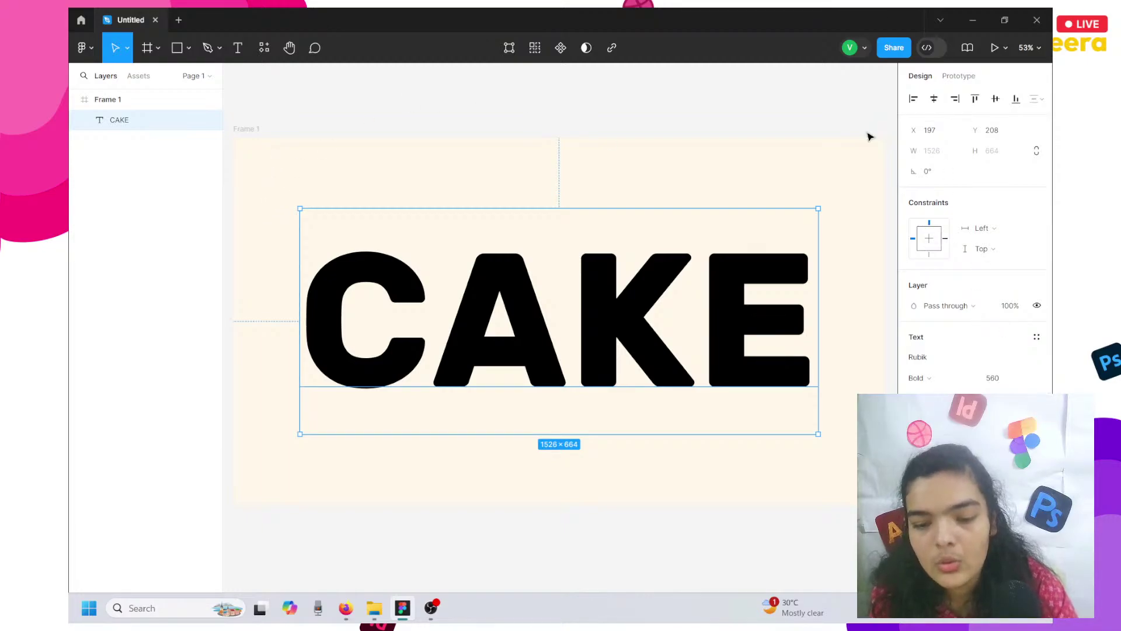
Deselect the text, run the saved Iconify plugin and search its icons for CAKE.
{"action": "left_click", "coordinate": [837, 132]}
{"action": "left_click", "coordinate": [83, 47]}
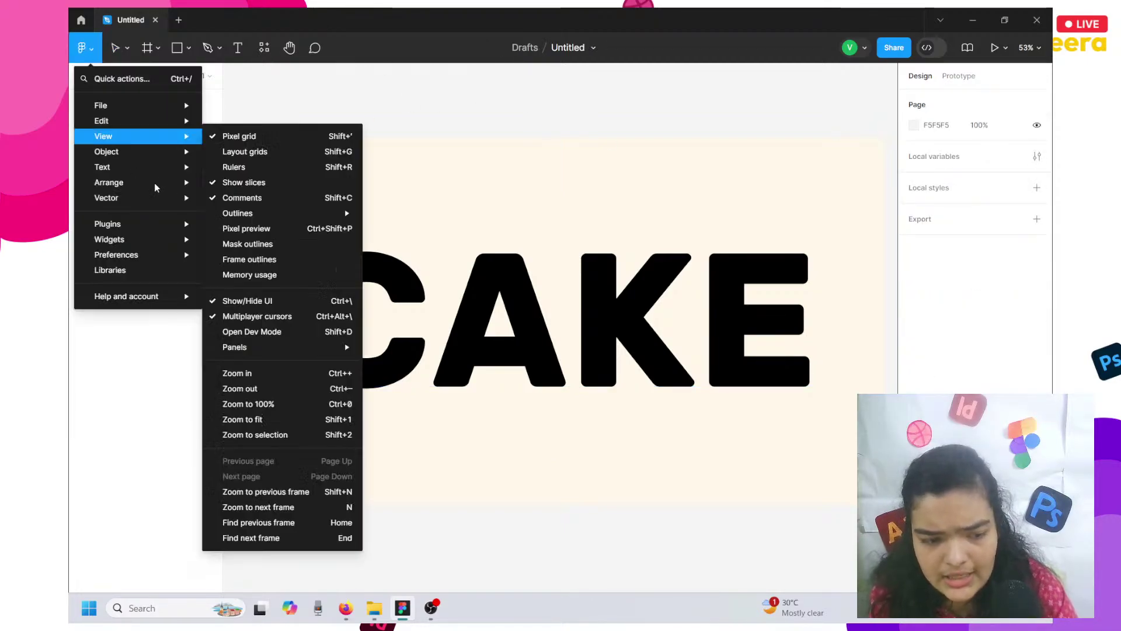
{"action": "mouse_move", "coordinate": [125, 226]}
{"action": "mouse_move", "coordinate": [255, 291]}
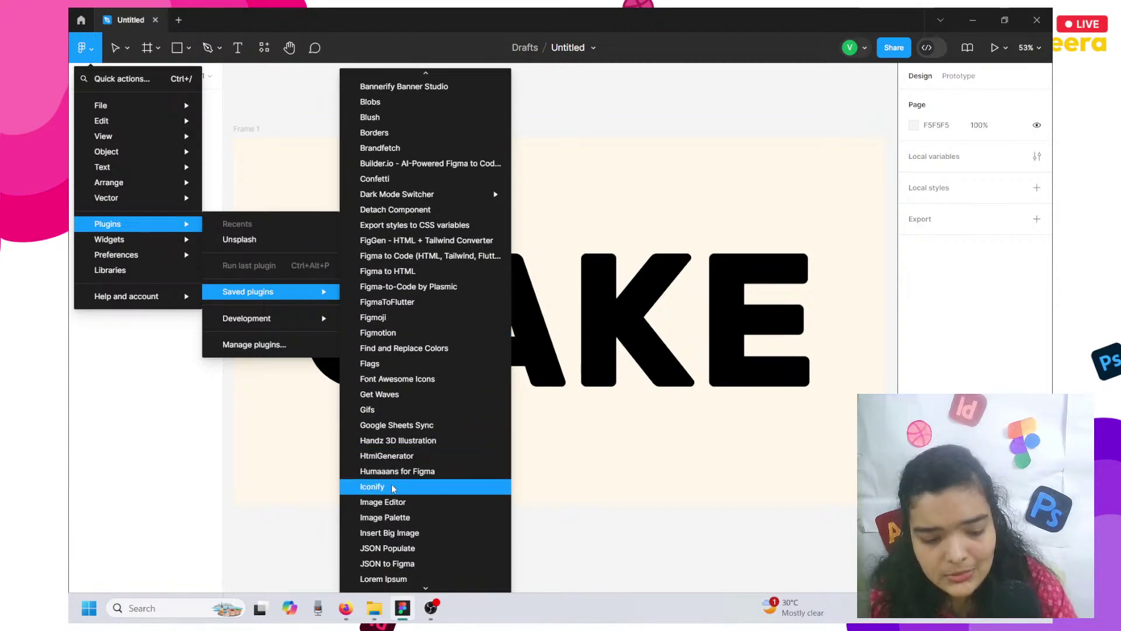
{"action": "left_click", "coordinate": [393, 489]}
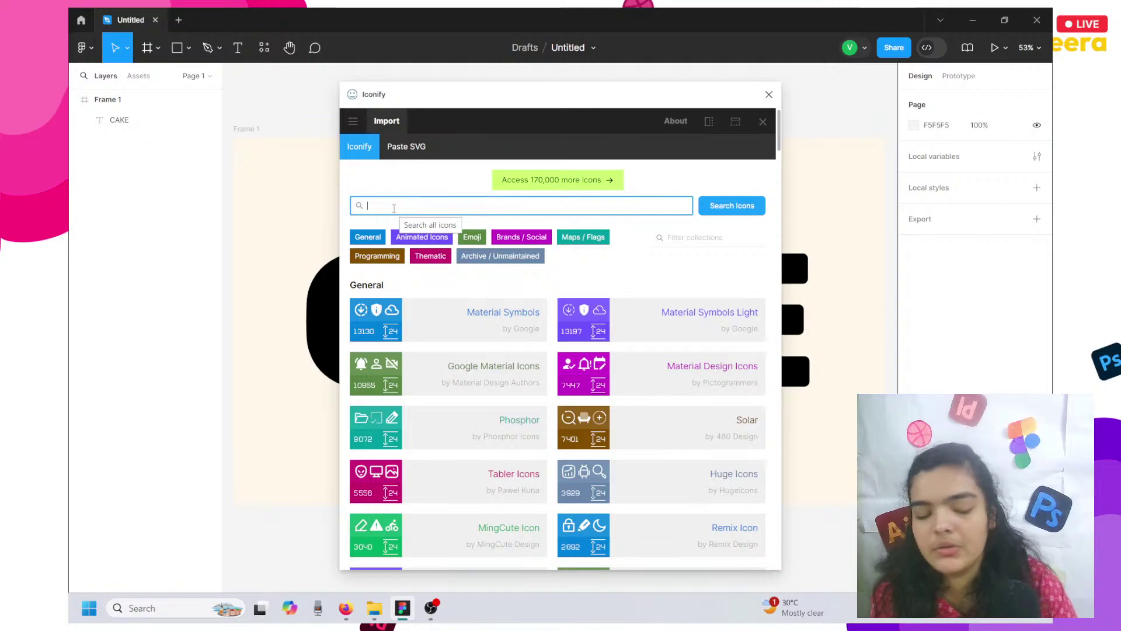
{"action": "type", "text": "cAKE"}
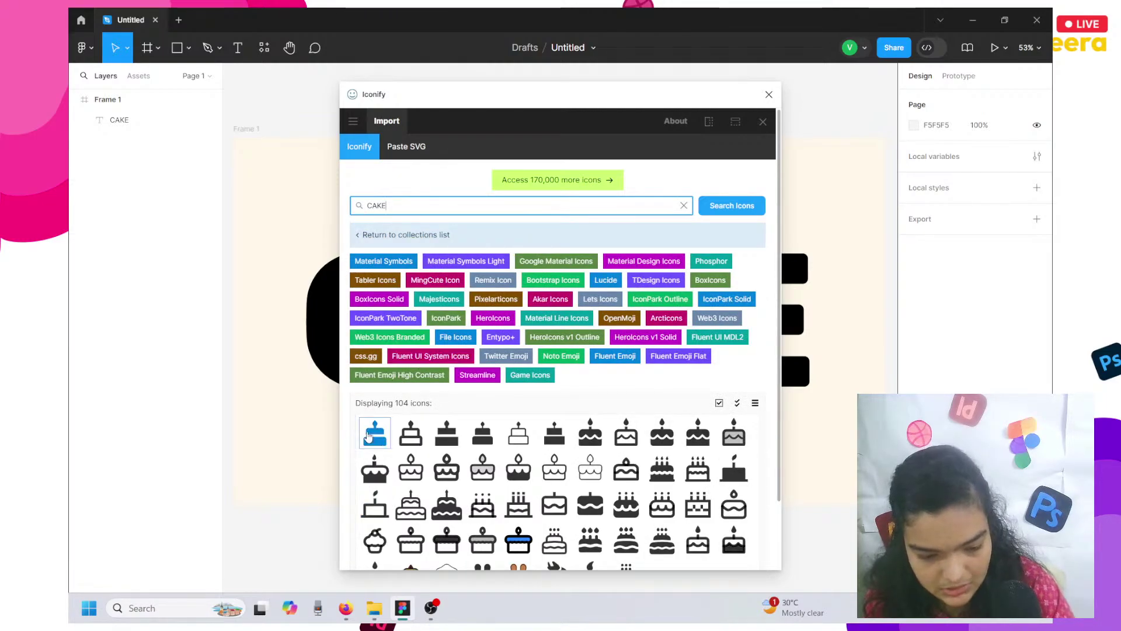
Place the material-symbols:cake icon in the upper-left corner of the cream frame.
{"action": "scroll", "coordinate": [374, 432], "scroll_direction": "down", "scroll_amount": 2}
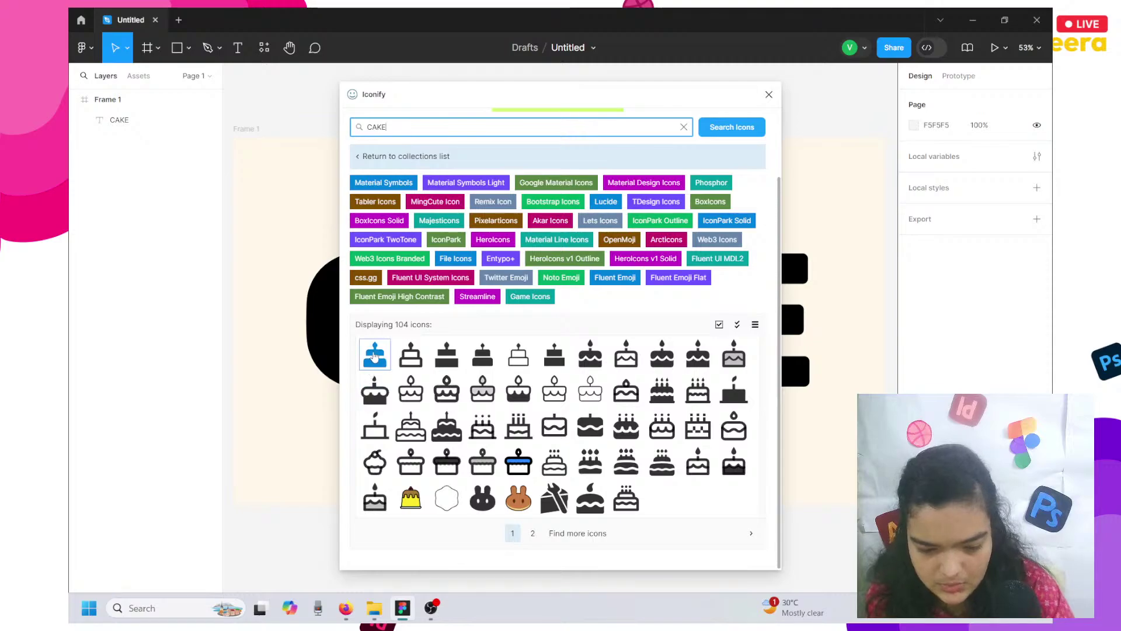
{"action": "left_click_drag", "start_coordinate": [374, 357], "coordinate": [265, 175]}
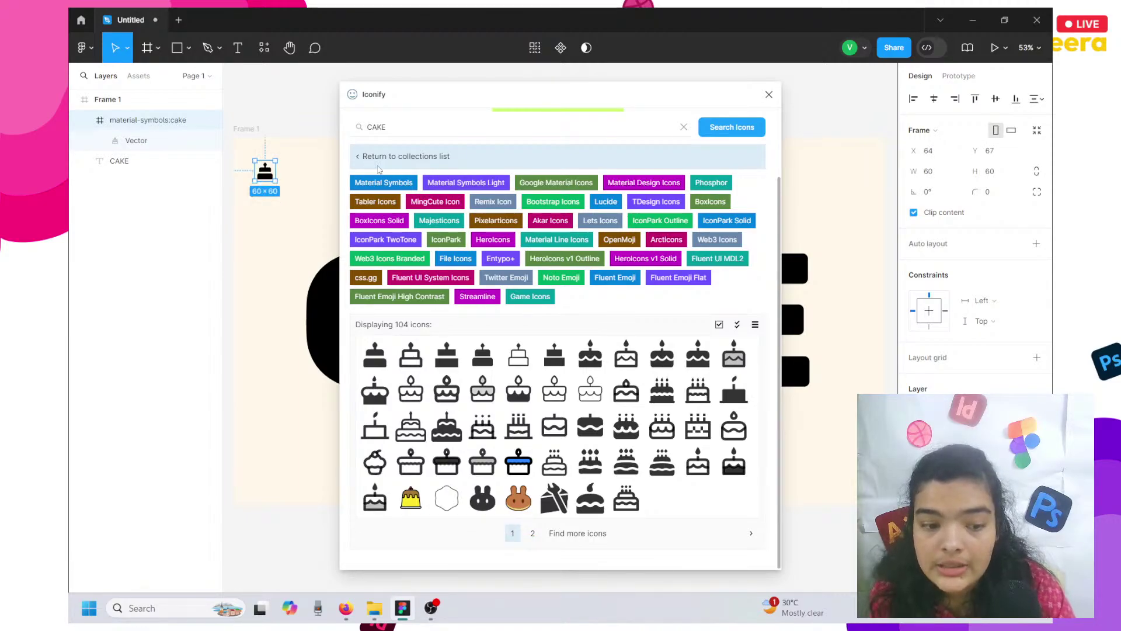
Search the icons for MENU, place hugeicons:menu-09 from the second results page in the frame's upper-right corner, and close the plugin.
{"action": "left_click", "coordinate": [397, 124]}
{"action": "key", "text": "ctrl+a"}
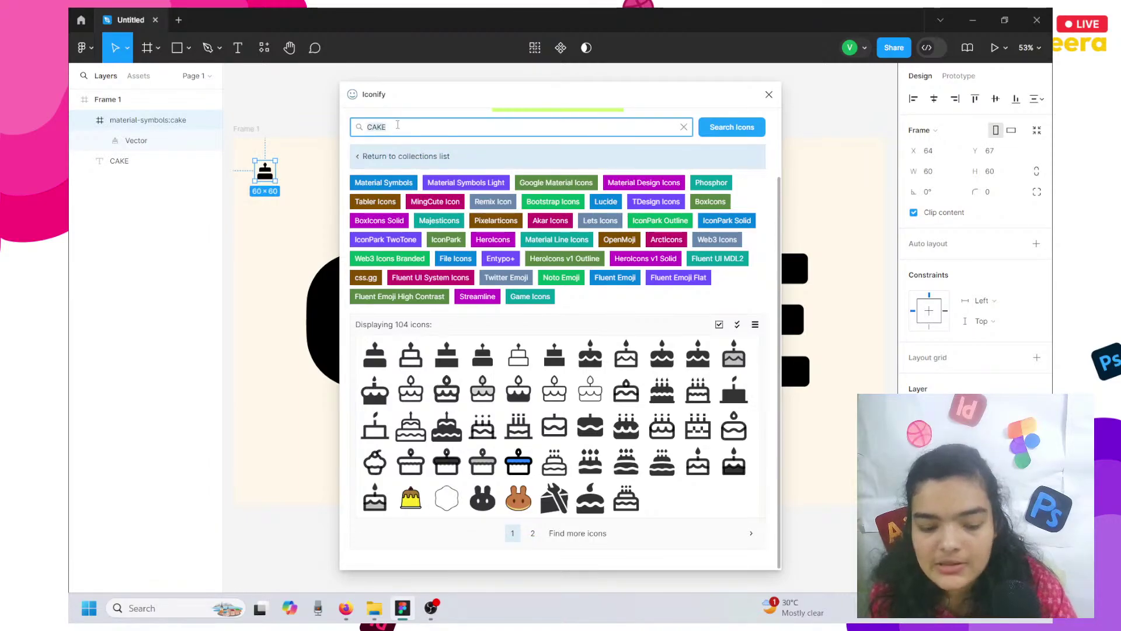
{"action": "type", "text": "MENU"}
{"action": "key", "text": "Return"}
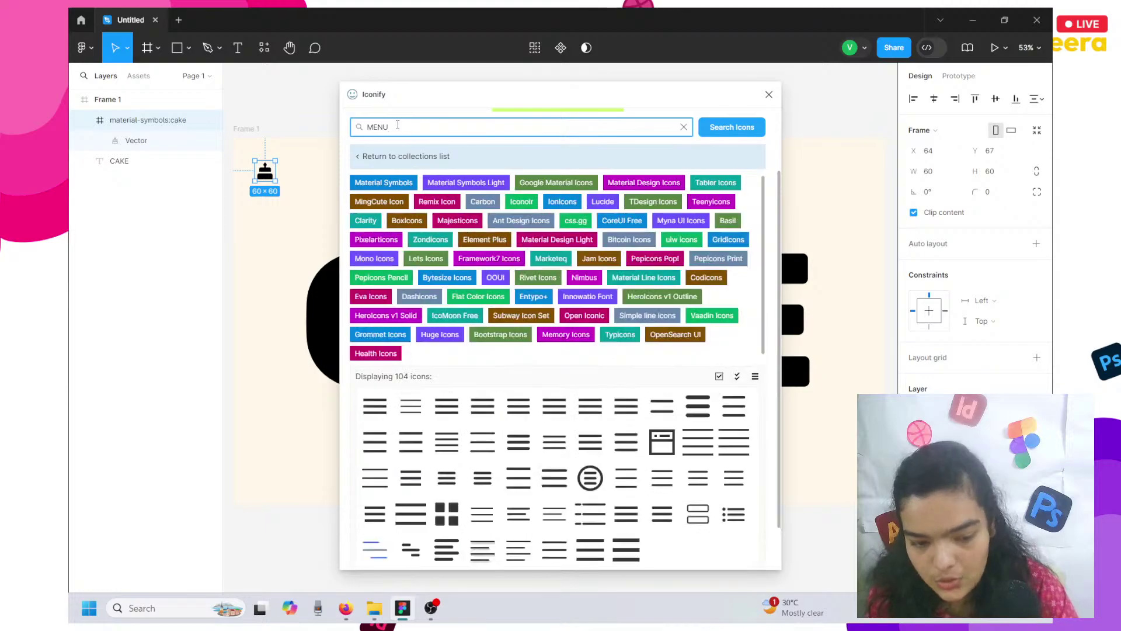
{"action": "scroll", "coordinate": [493, 396], "scroll_direction": "down", "scroll_amount": 1}
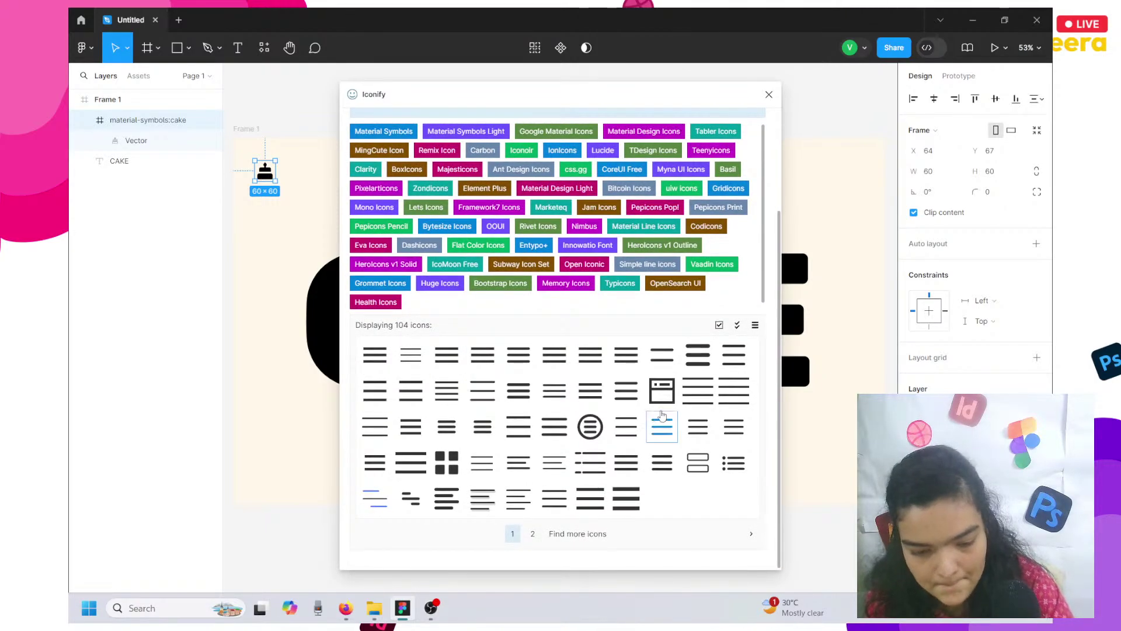
{"action": "left_click", "coordinate": [531, 535]}
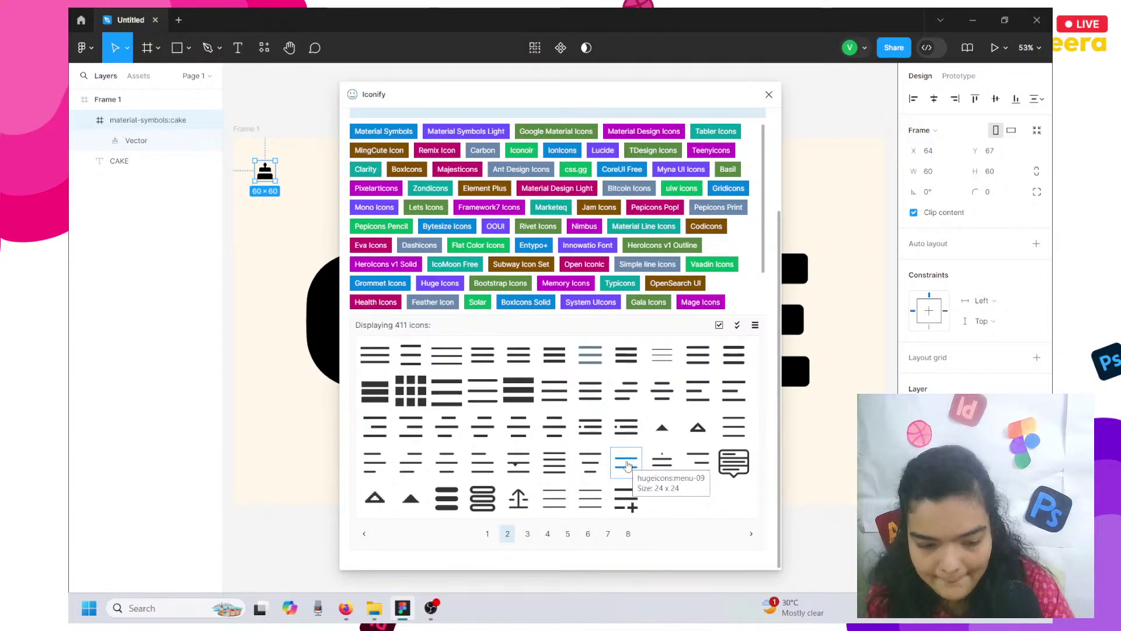
{"action": "left_click_drag", "start_coordinate": [639, 469], "coordinate": [852, 175]}
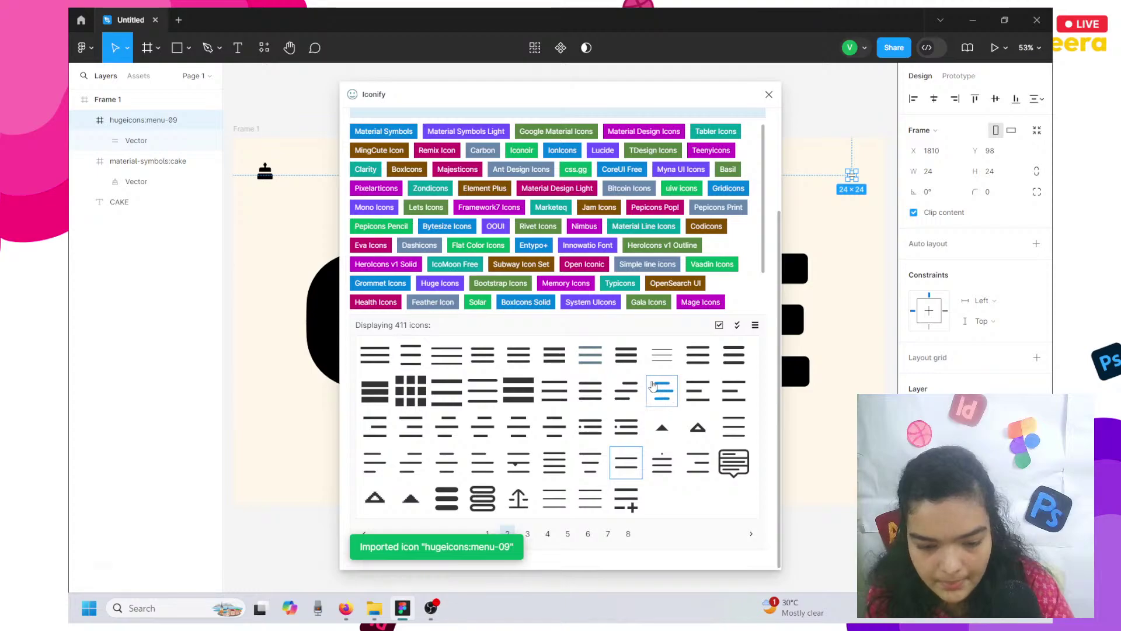
{"action": "left_click", "coordinate": [769, 95]}
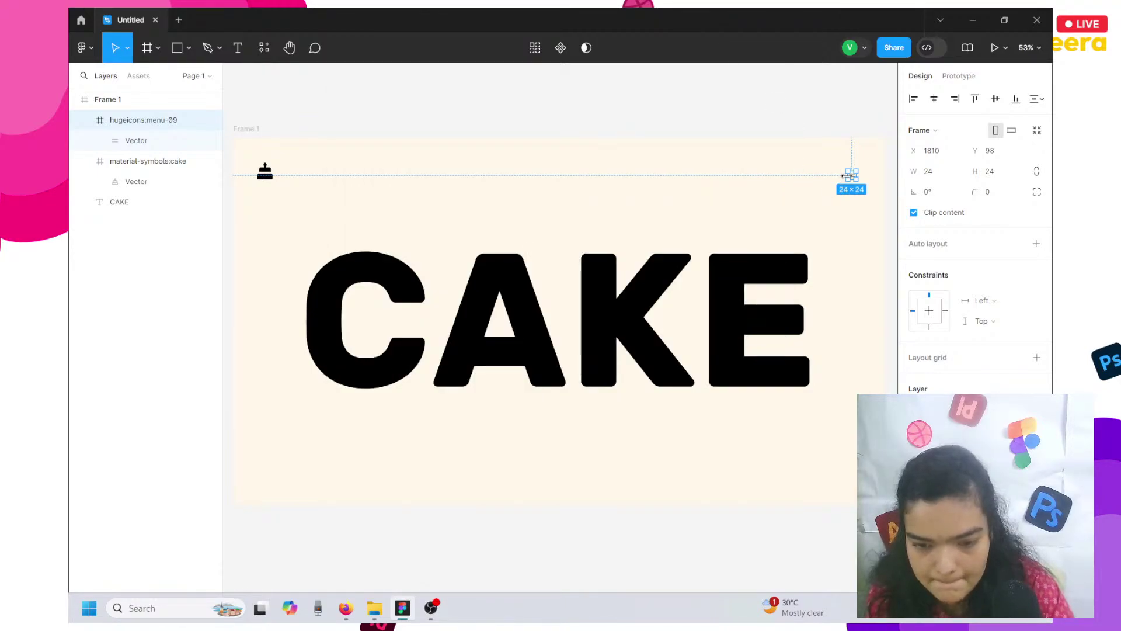
Enlarge the menu icon to 52 × 52 in the frame's upper-right corner and deselect it.
{"action": "left_click_drag", "start_coordinate": [844, 176], "coordinate": [838, 176]}
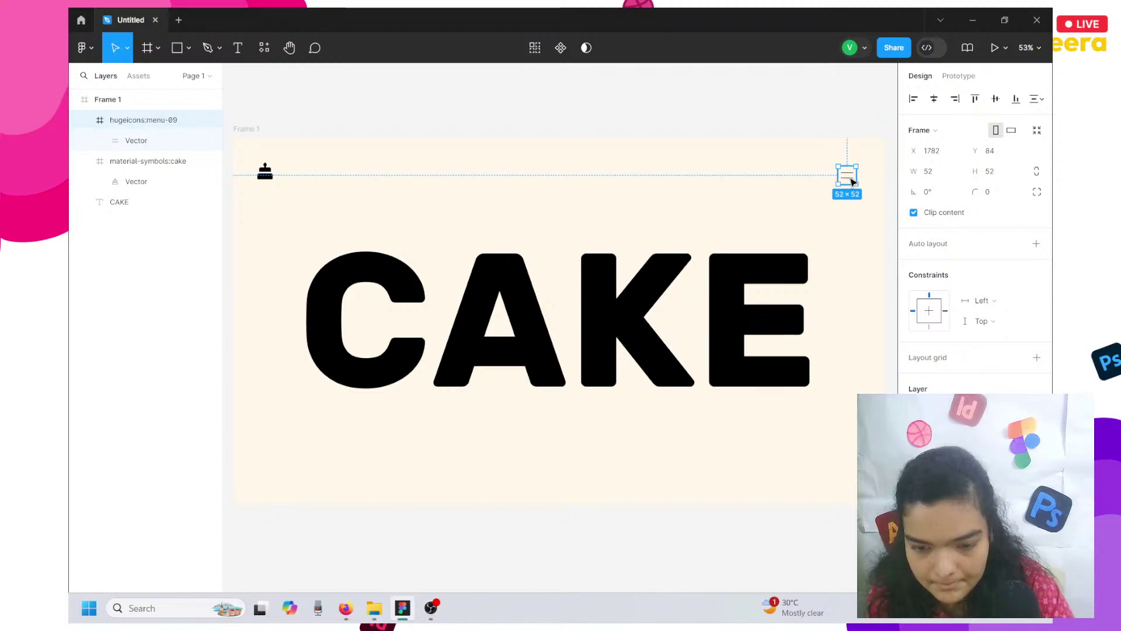
{"action": "double_click", "coordinate": [851, 182]}
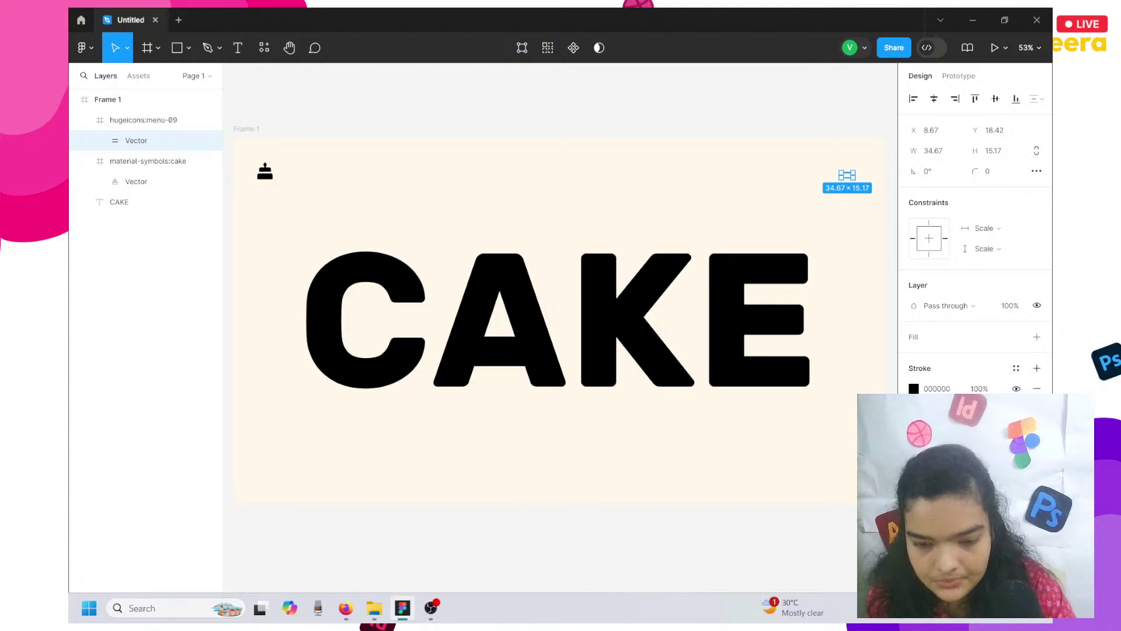
{"action": "left_click", "coordinate": [856, 134]}
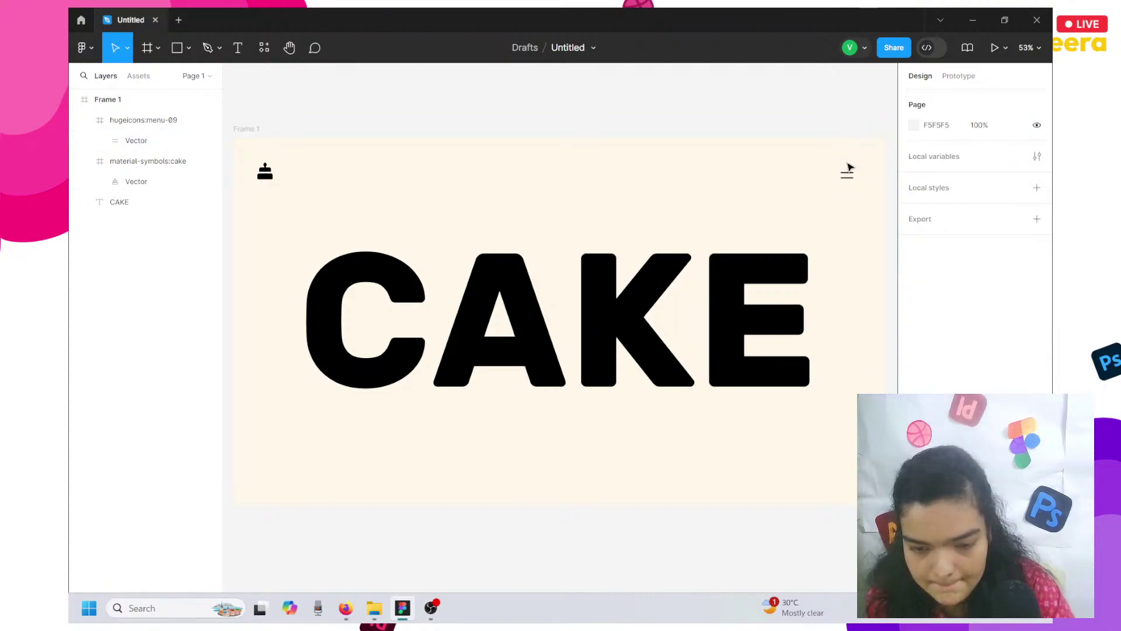
{"action": "scroll", "coordinate": [849, 169], "scroll_direction": "right", "scroll_amount": 3}
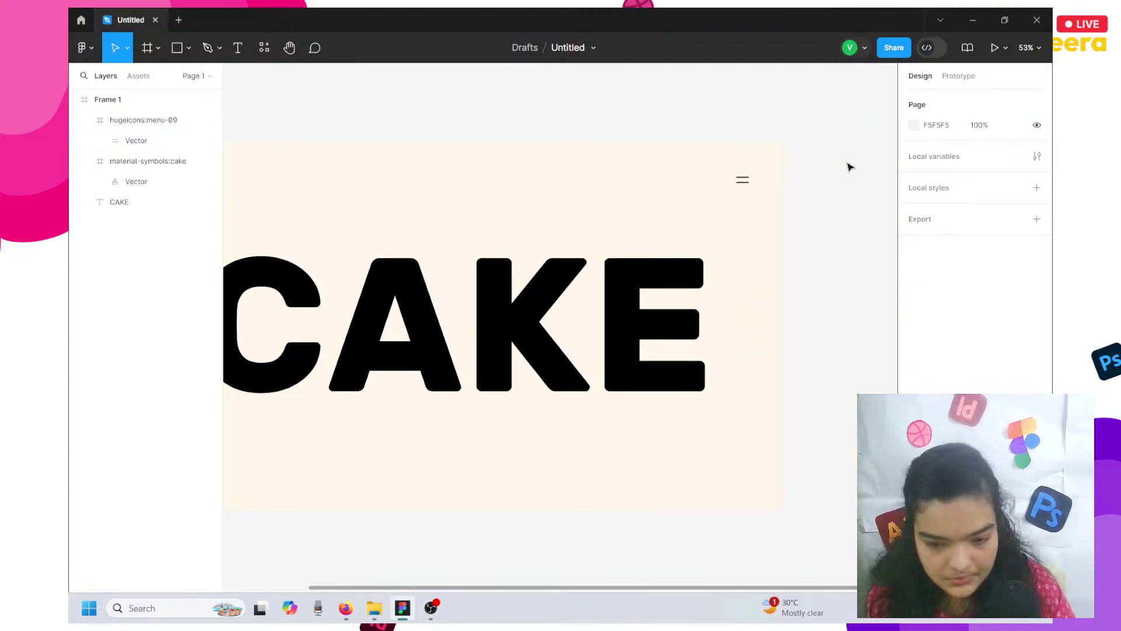
{"action": "scroll", "coordinate": [846, 169], "scroll_direction": "up", "scroll_amount": 5}
{"action": "scroll", "coordinate": [627, 233], "scroll_direction": "left", "scroll_amount": 2}
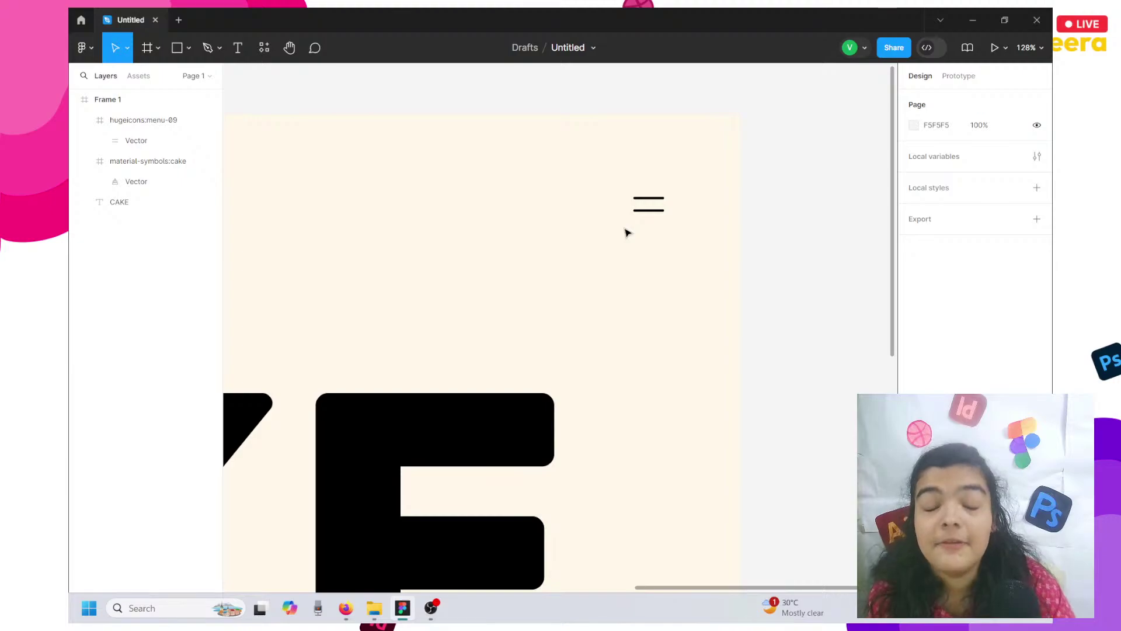
Reopen the "Stencil UIs cake & nature" reference file and present its prototype scaled to fit width.
{"action": "key", "text": "ctrl+shift+t"}
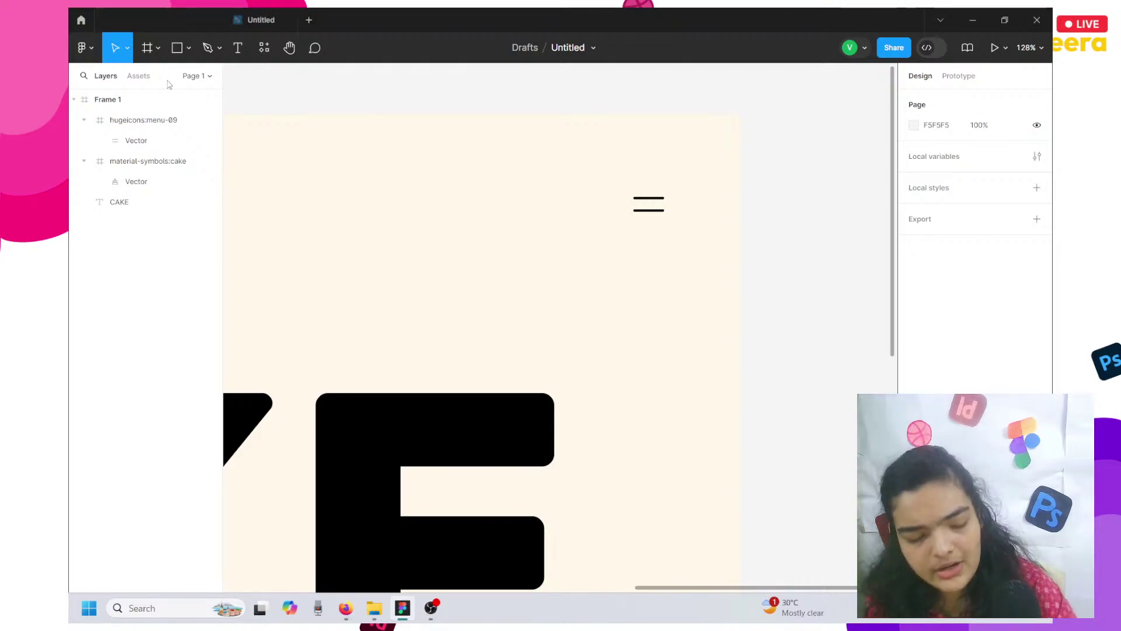
{"action": "mouse_move", "coordinate": [289, 12]}
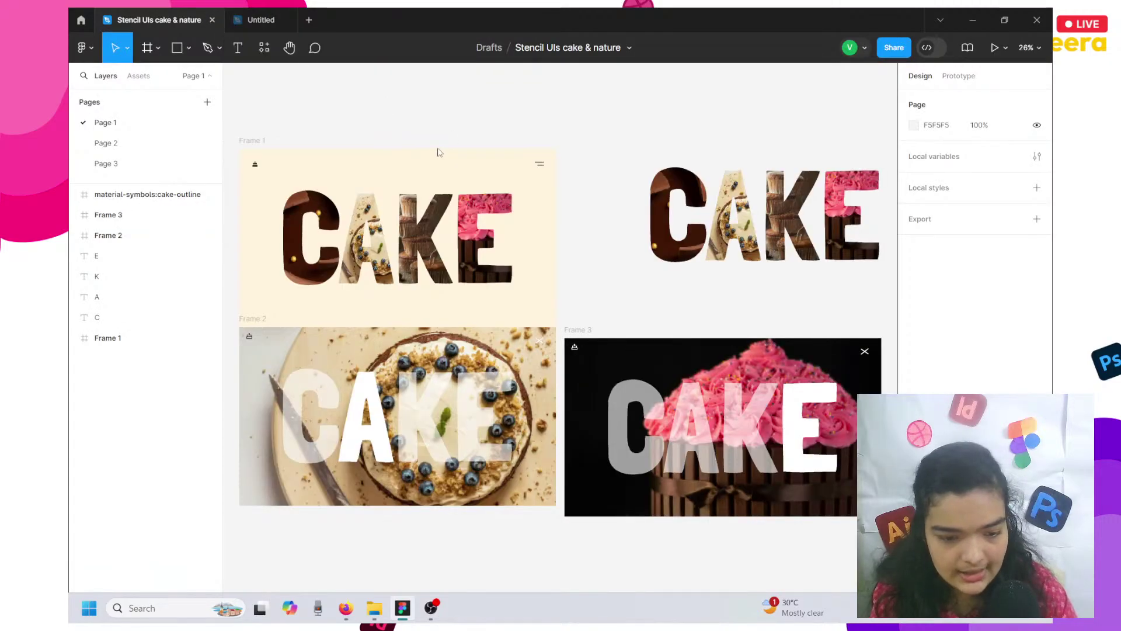
{"action": "left_click", "coordinate": [995, 47]}
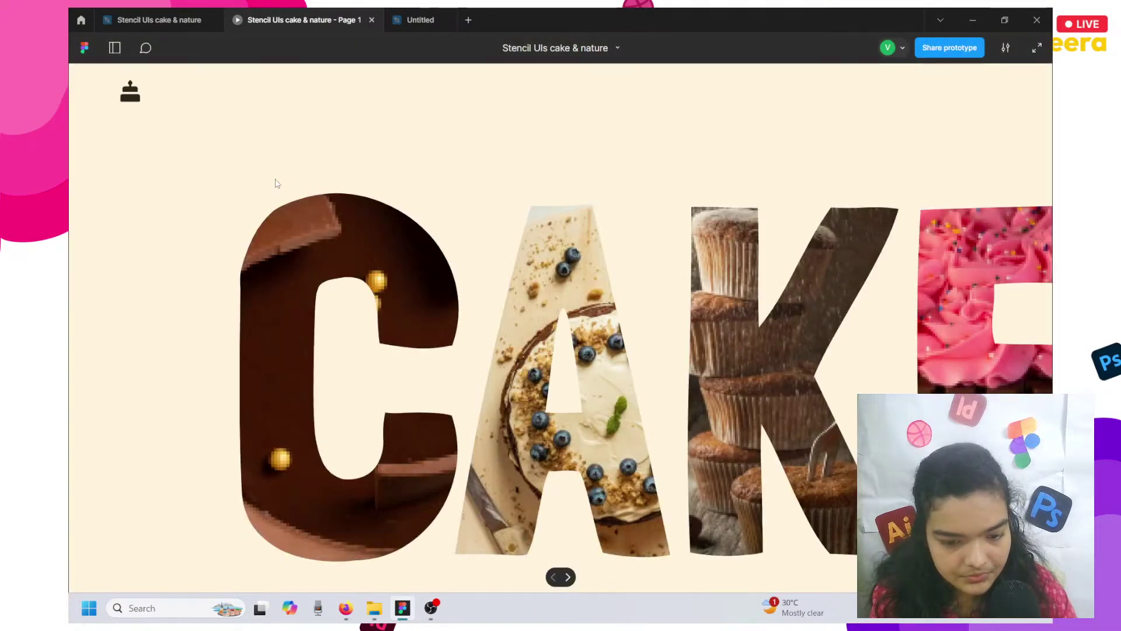
{"action": "left_click", "coordinate": [1005, 50]}
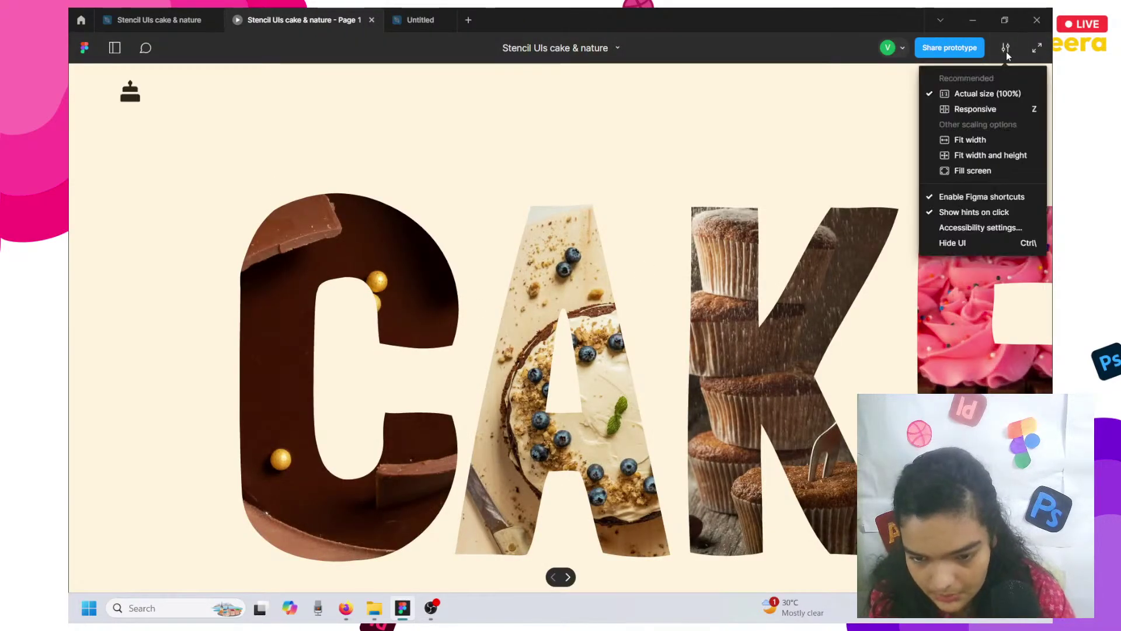
{"action": "left_click", "coordinate": [973, 141]}
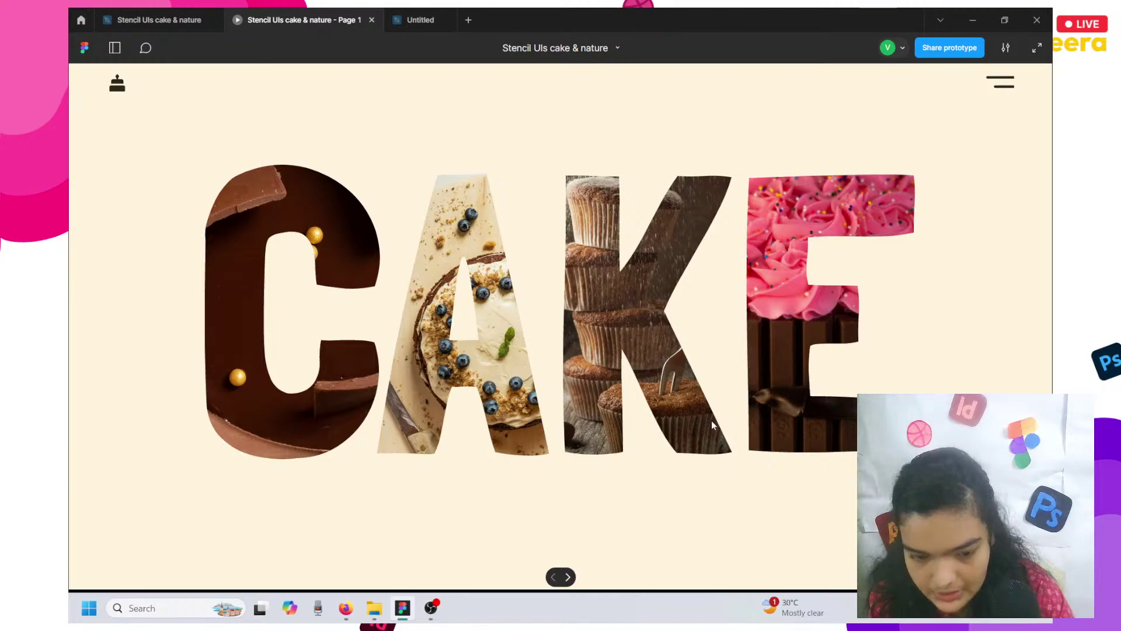
Preview the reference prototype's transitions for the letters A and E, returning to the start frame each time, and close the prototype and file.
{"action": "left_click", "coordinate": [241, 316]}
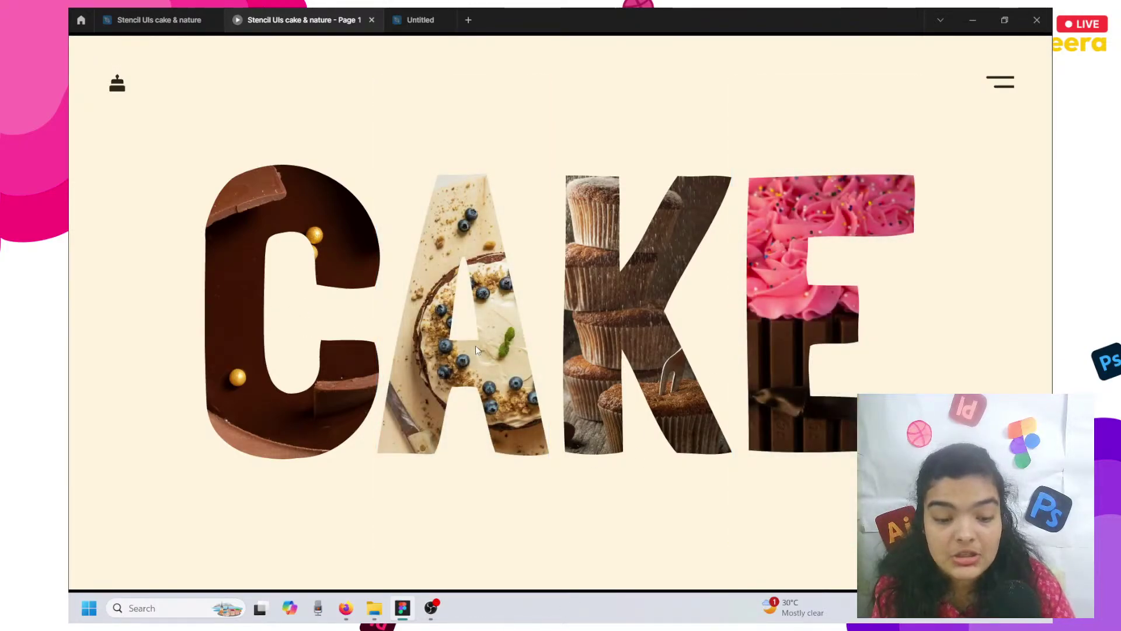
{"action": "left_click", "coordinate": [475, 345]}
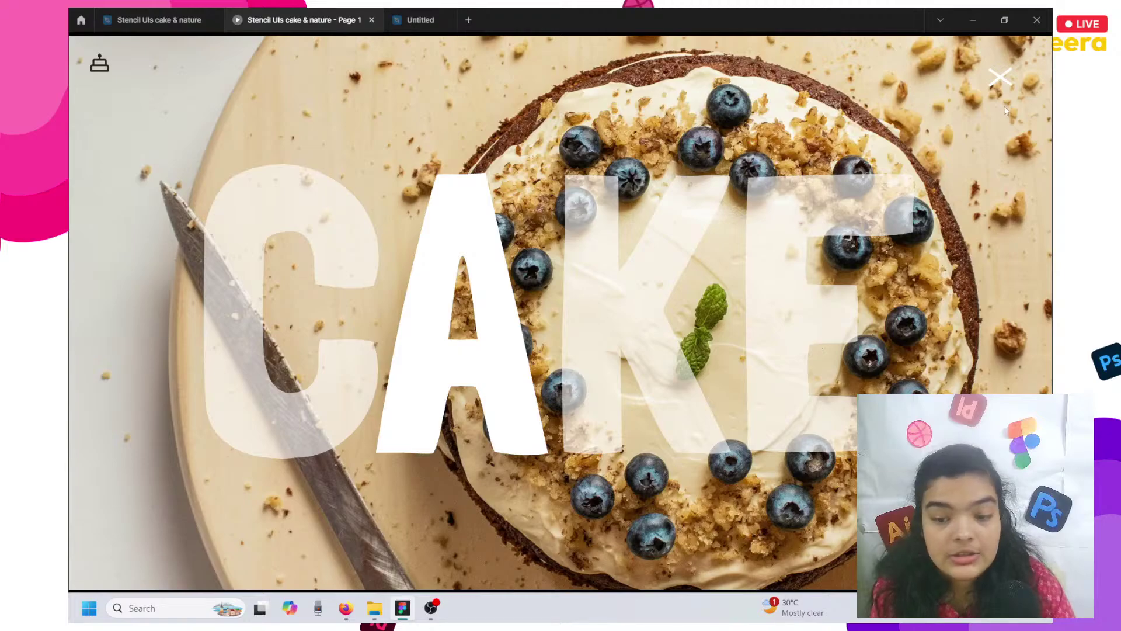
{"action": "left_click", "coordinate": [995, 86]}
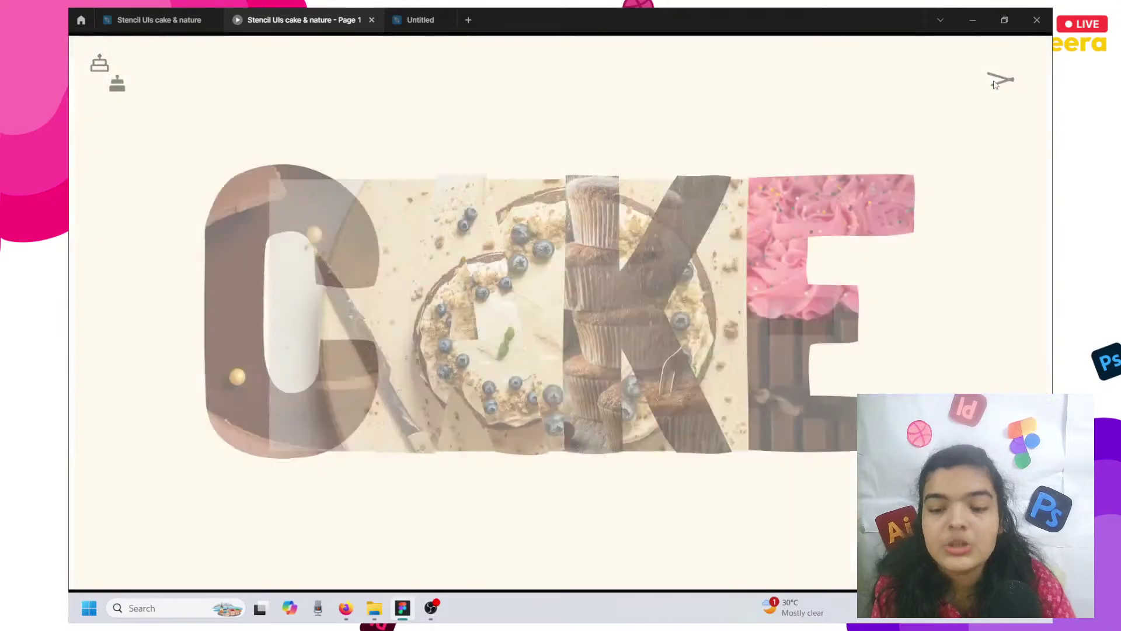
{"action": "left_click", "coordinate": [811, 248]}
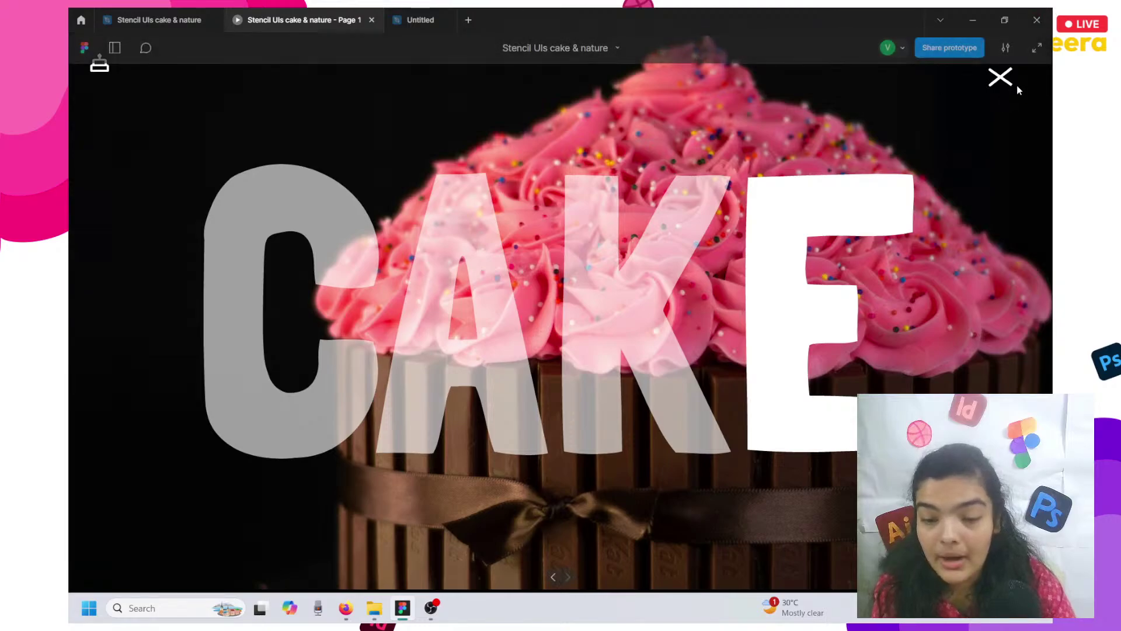
{"action": "left_click", "coordinate": [997, 86]}
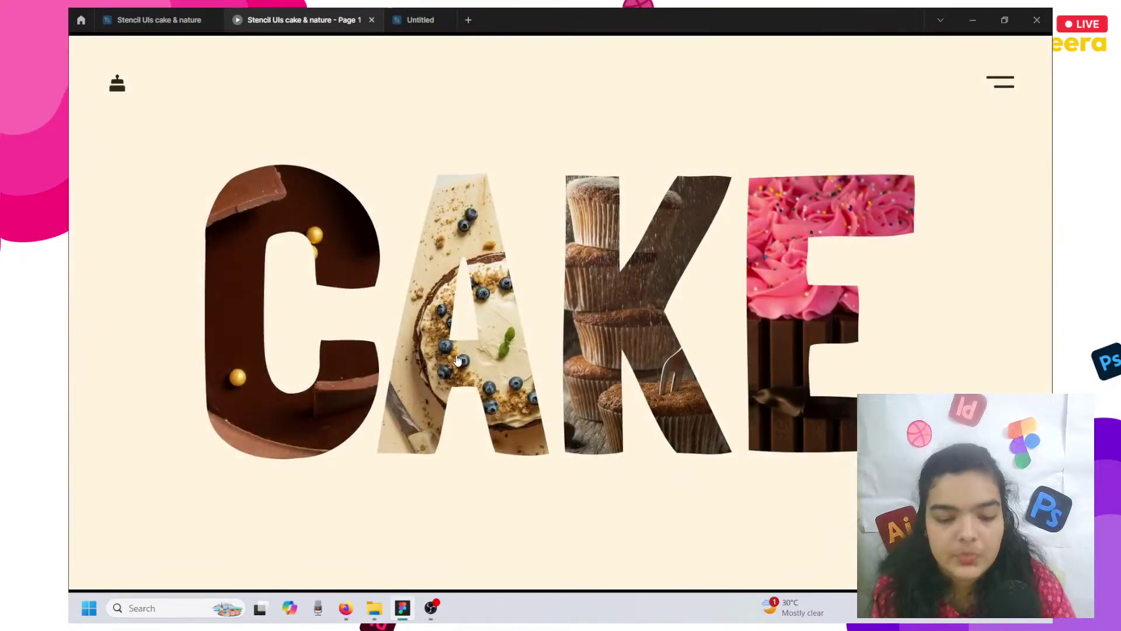
{"action": "left_click", "coordinate": [456, 359]}
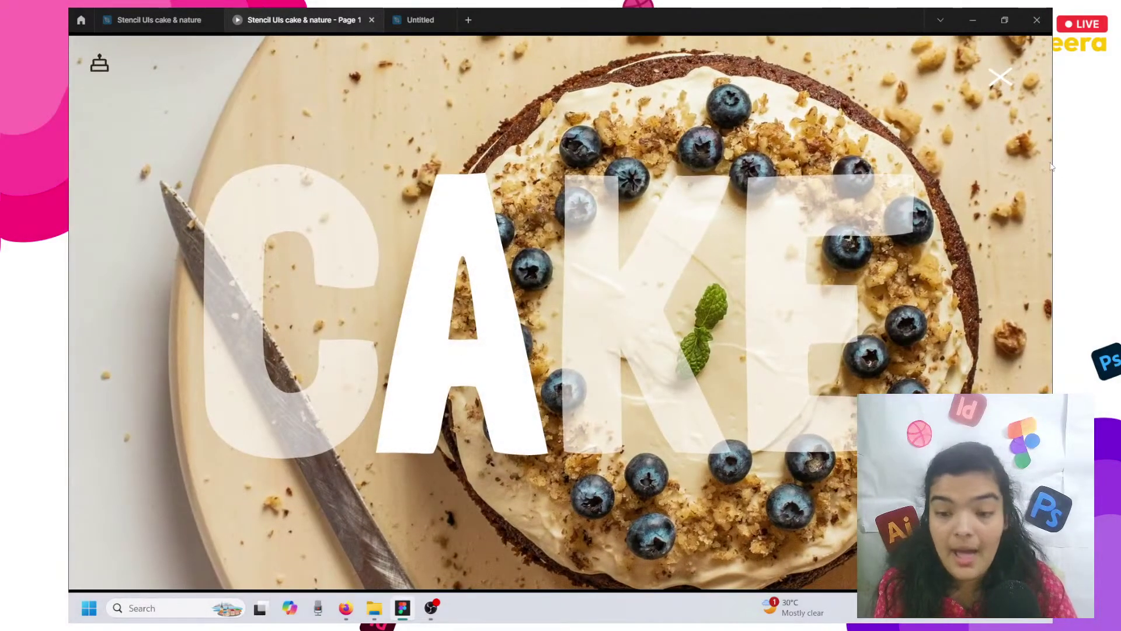
{"action": "left_click", "coordinate": [1001, 76]}
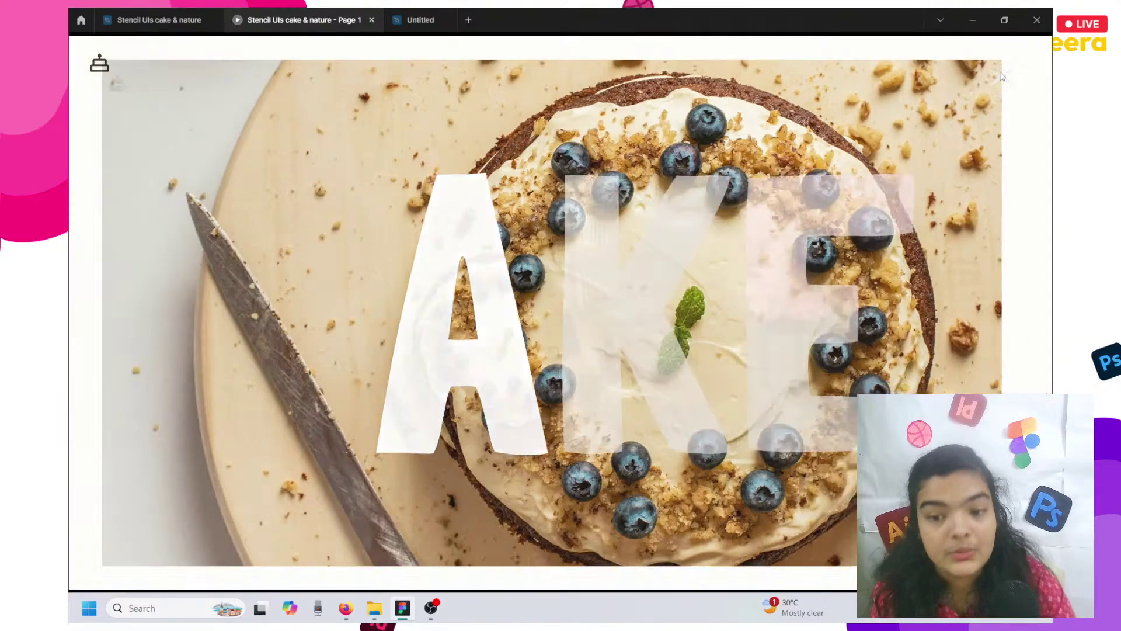
{"action": "left_click", "coordinate": [370, 21]}
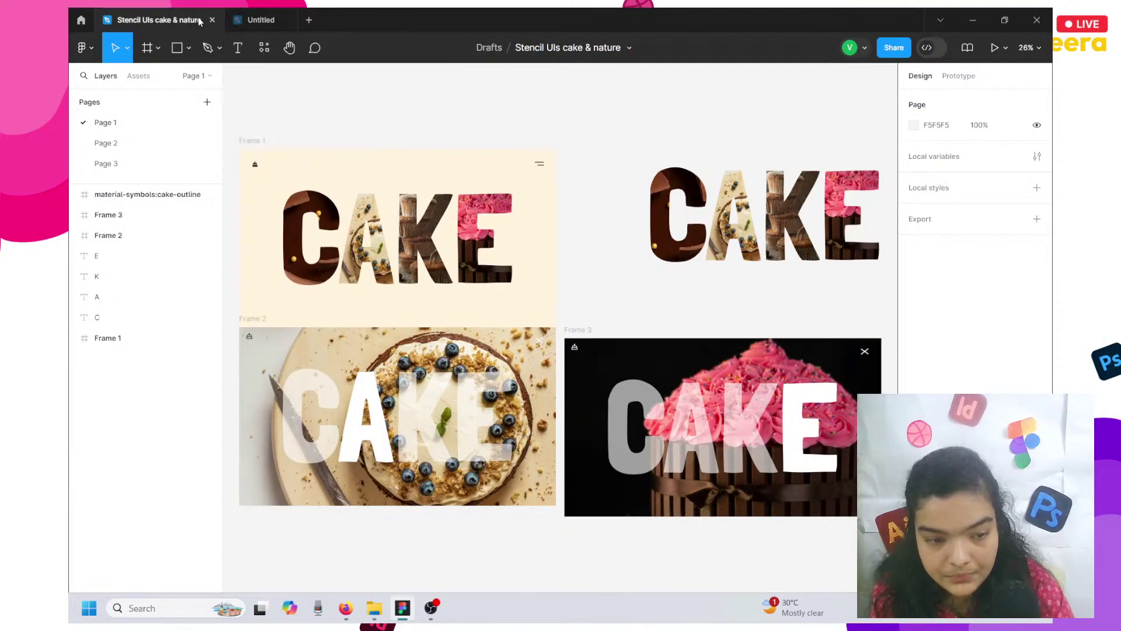
{"action": "left_click", "coordinate": [213, 21]}
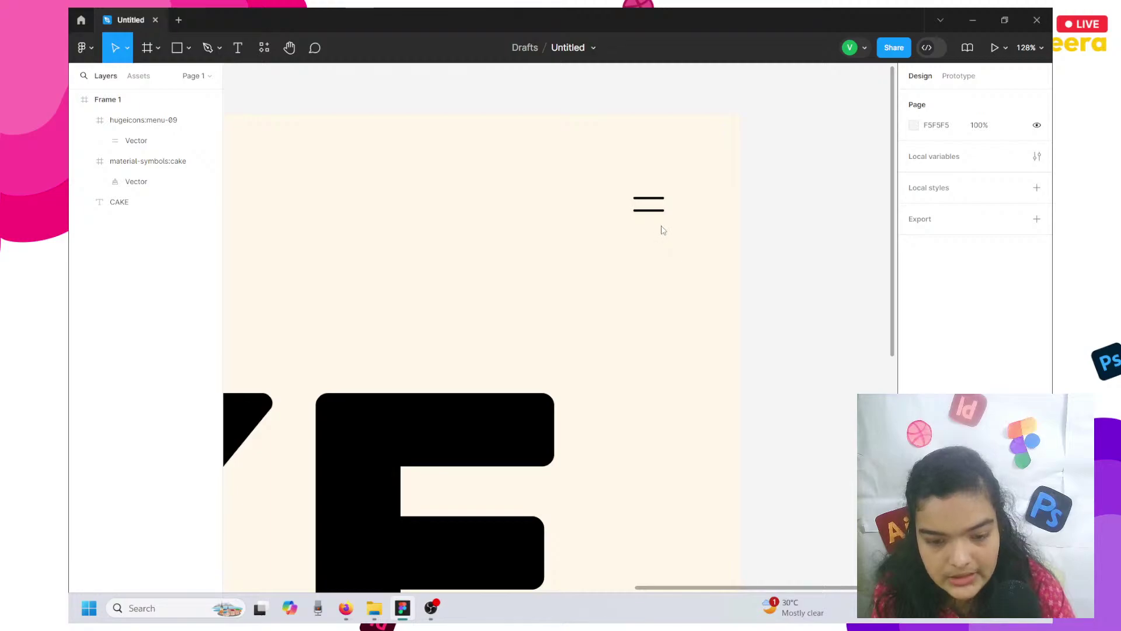
Shorten the menu icon's lower line by adding a vector point at X 18.5 and deleting its left endpoint.
{"action": "left_click", "coordinate": [649, 211]}
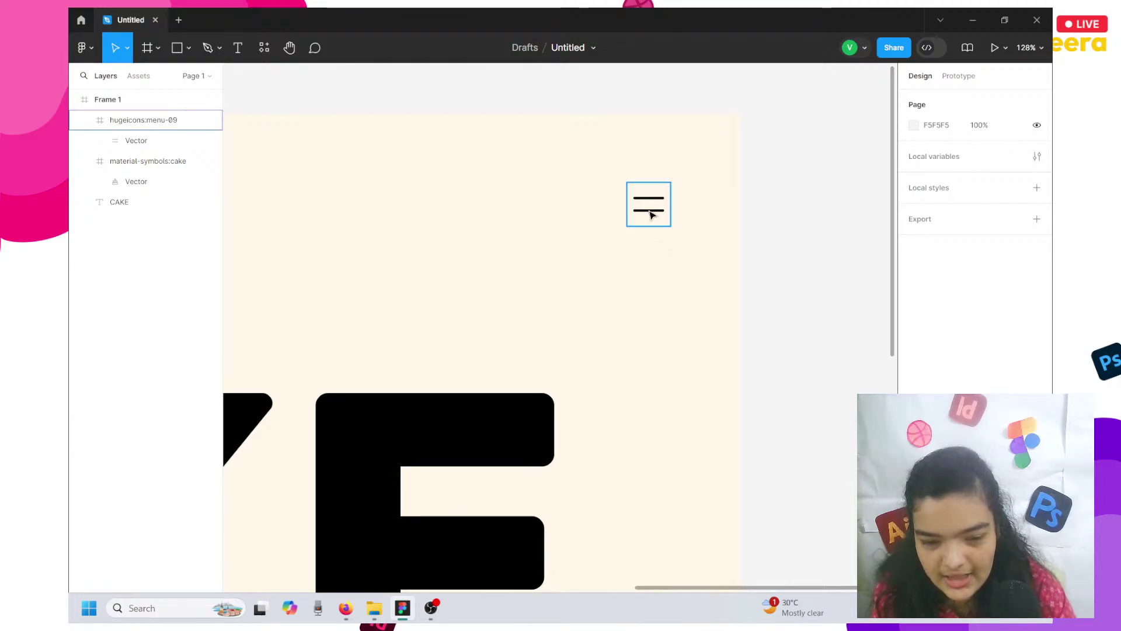
{"action": "double_click", "coordinate": [648, 209]}
{"action": "scroll", "coordinate": [648, 209], "scroll_direction": "up", "scroll_amount": 10}
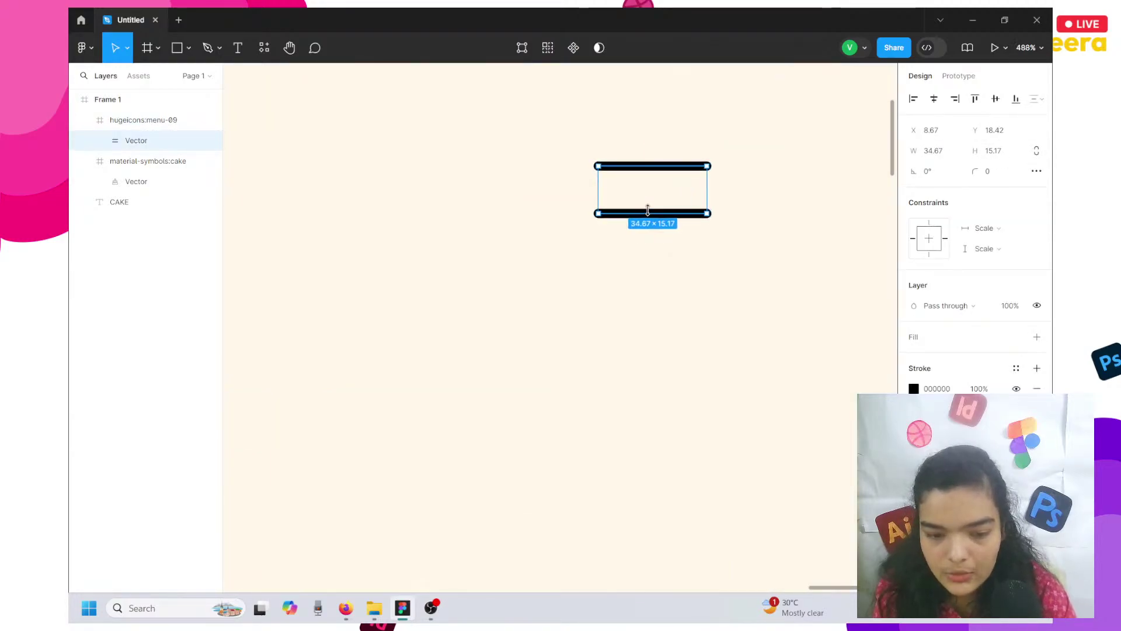
{"action": "double_click", "coordinate": [578, 216]}
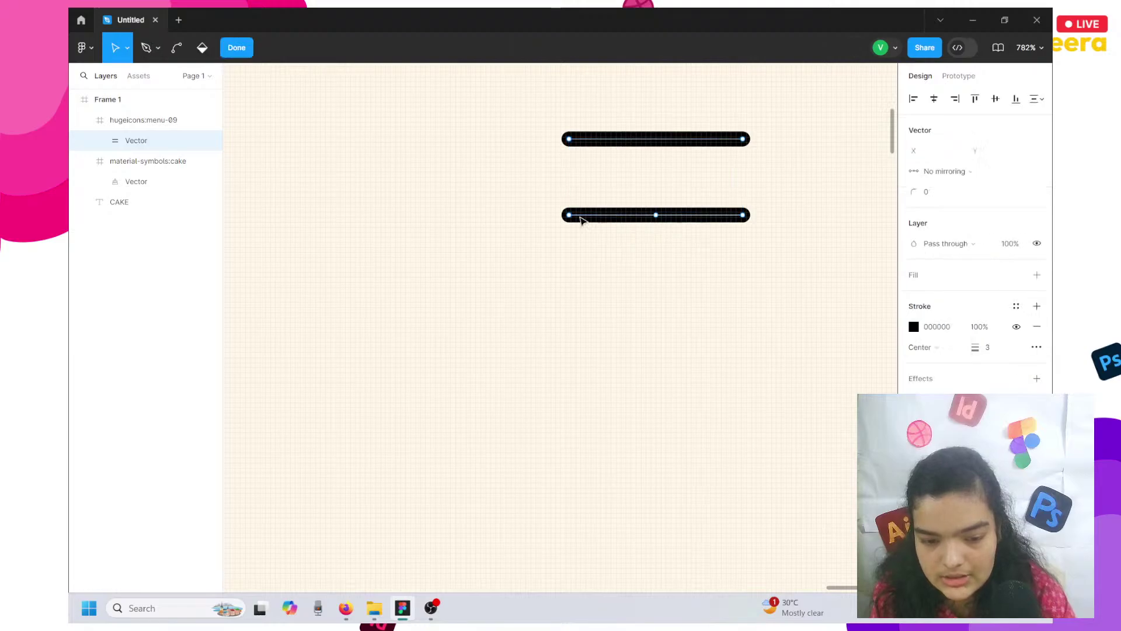
{"action": "left_click", "coordinate": [146, 47]}
{"action": "left_click", "coordinate": [618, 215]}
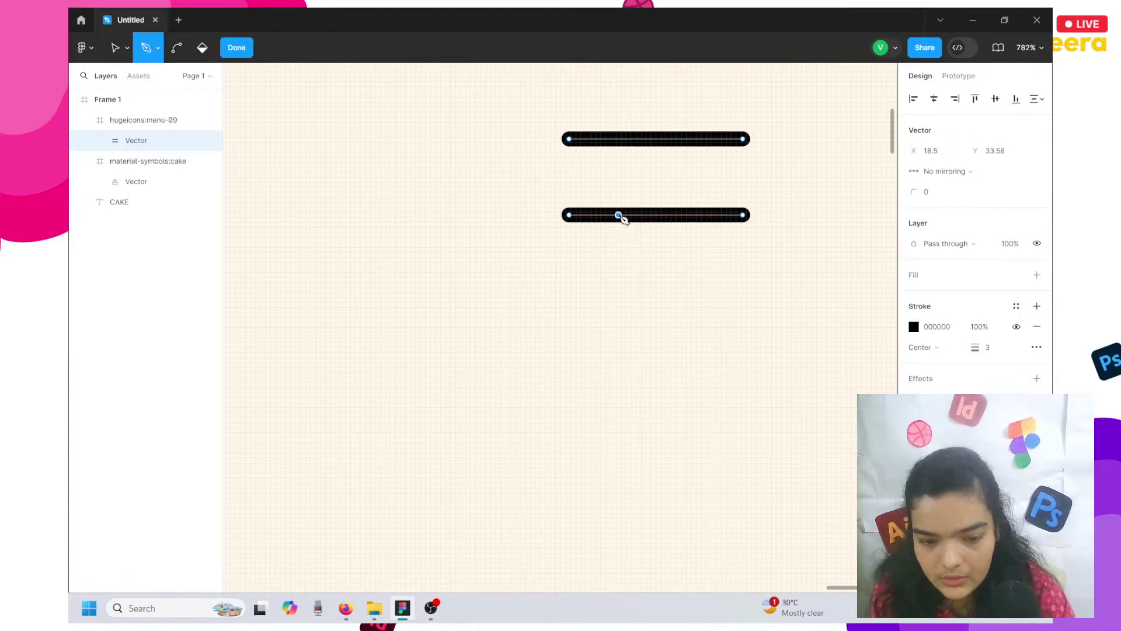
{"action": "left_click", "coordinate": [117, 48]}
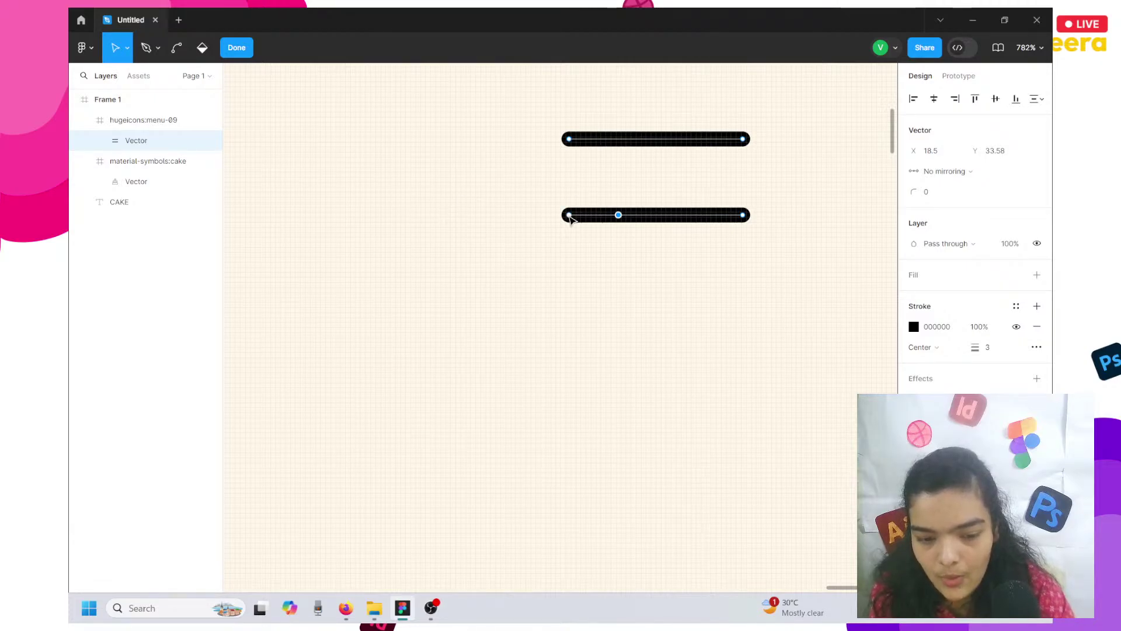
{"action": "left_click", "coordinate": [569, 215]}
{"action": "key", "text": "Delete"}
{"action": "scroll", "coordinate": [571, 220], "scroll_direction": "down", "scroll_amount": 1}
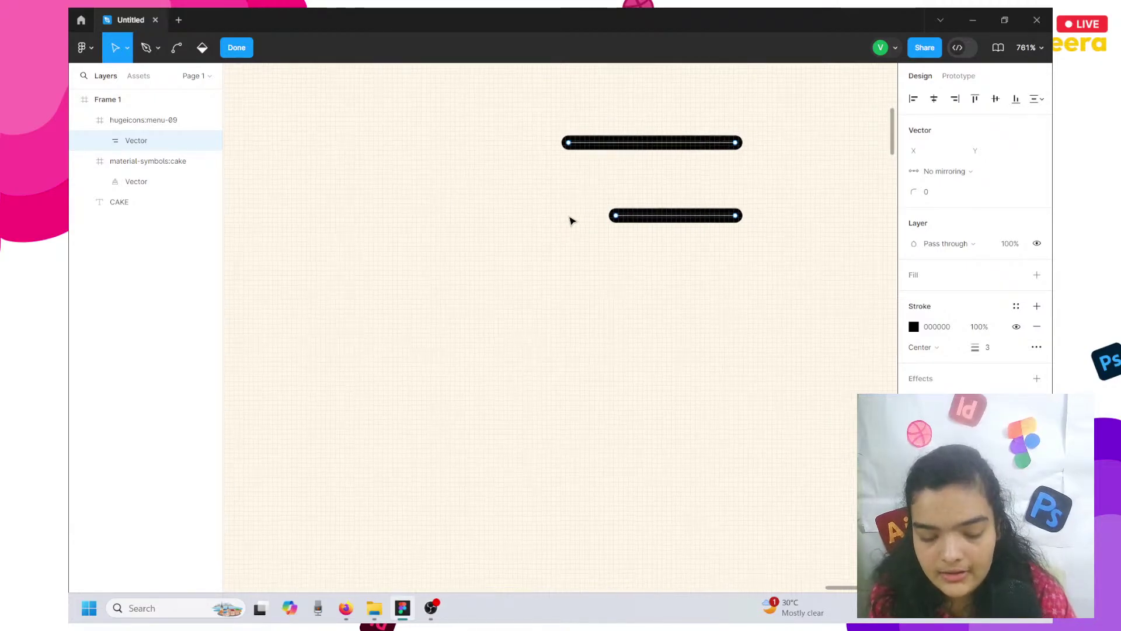
Shorten the menu icon's lower line a little more by moving its left endpoint horizontally to X 20.
{"action": "left_click", "coordinate": [616, 216]}
{"action": "left_click_drag", "start_coordinate": [615, 217], "coordinate": [552, 211]}
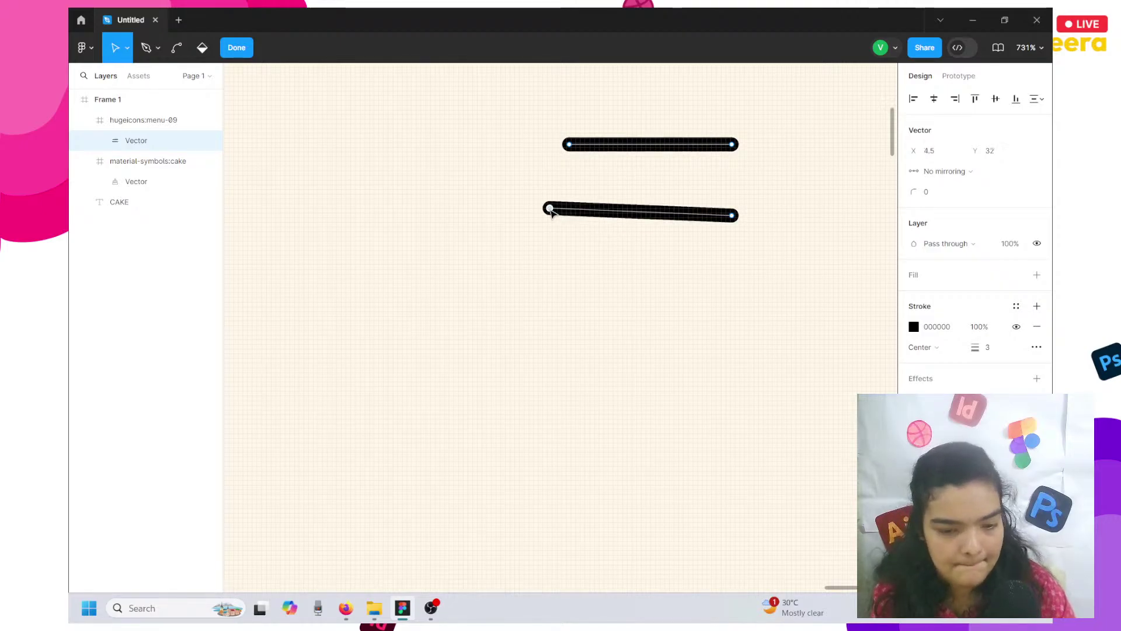
{"action": "key", "text": "ctrl+z"}
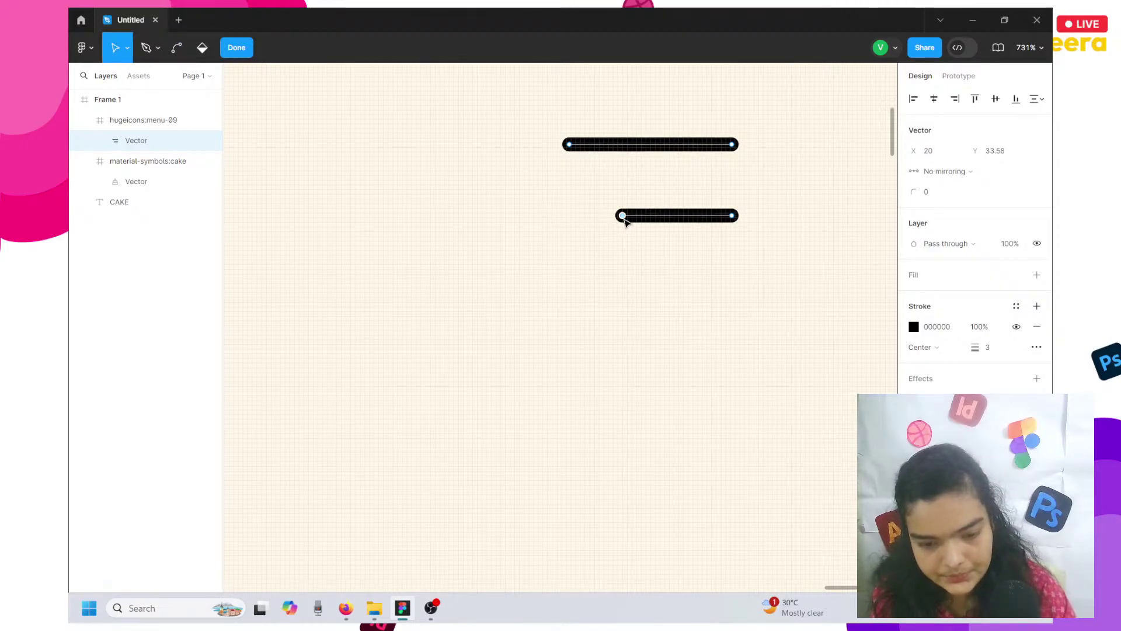
Finish editing the menu icon's vector and move the cake icon to X 84, Y 76 in the frame.
{"action": "scroll", "coordinate": [630, 238], "scroll_direction": "down", "scroll_amount": 10}
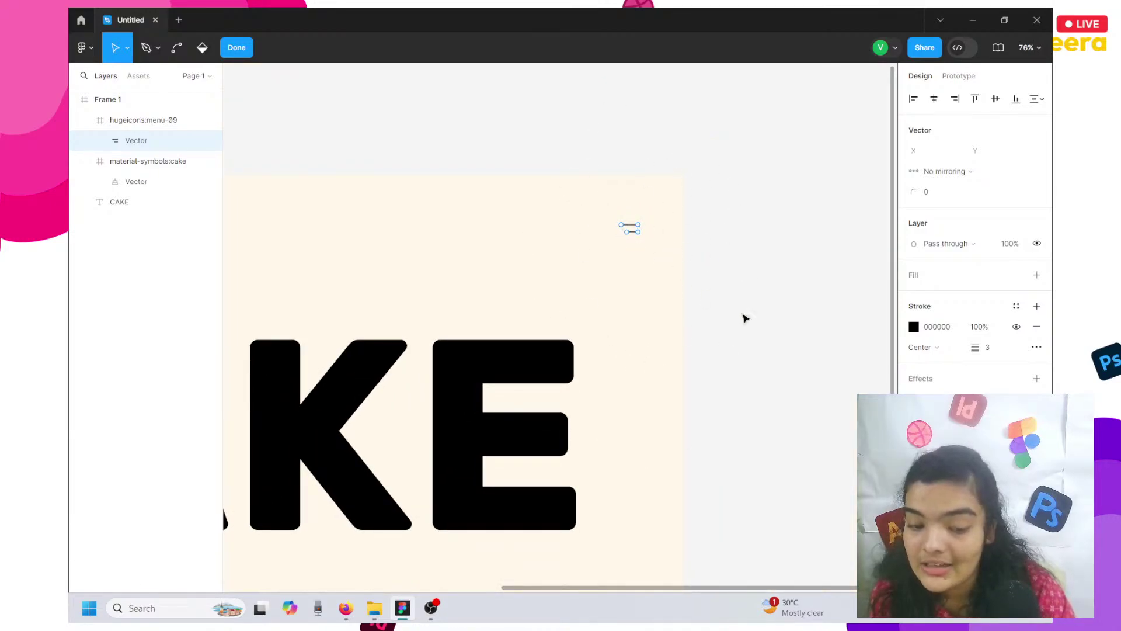
{"action": "scroll", "coordinate": [629, 238], "scroll_direction": "up", "scroll_amount": 8}
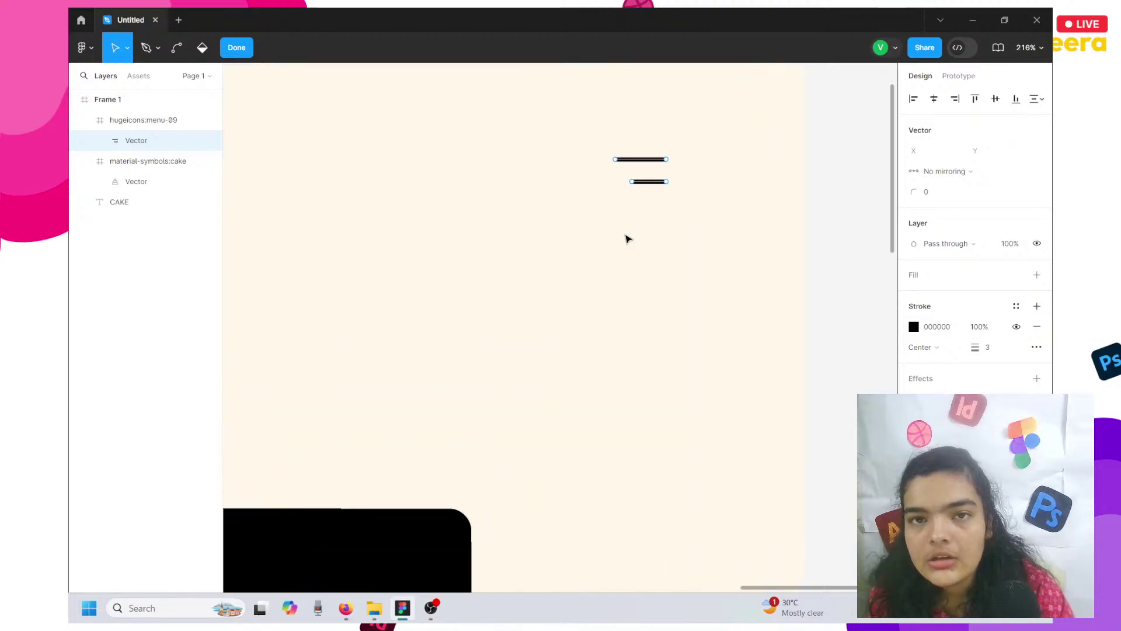
{"action": "scroll", "coordinate": [627, 238], "scroll_direction": "up", "scroll_amount": 3}
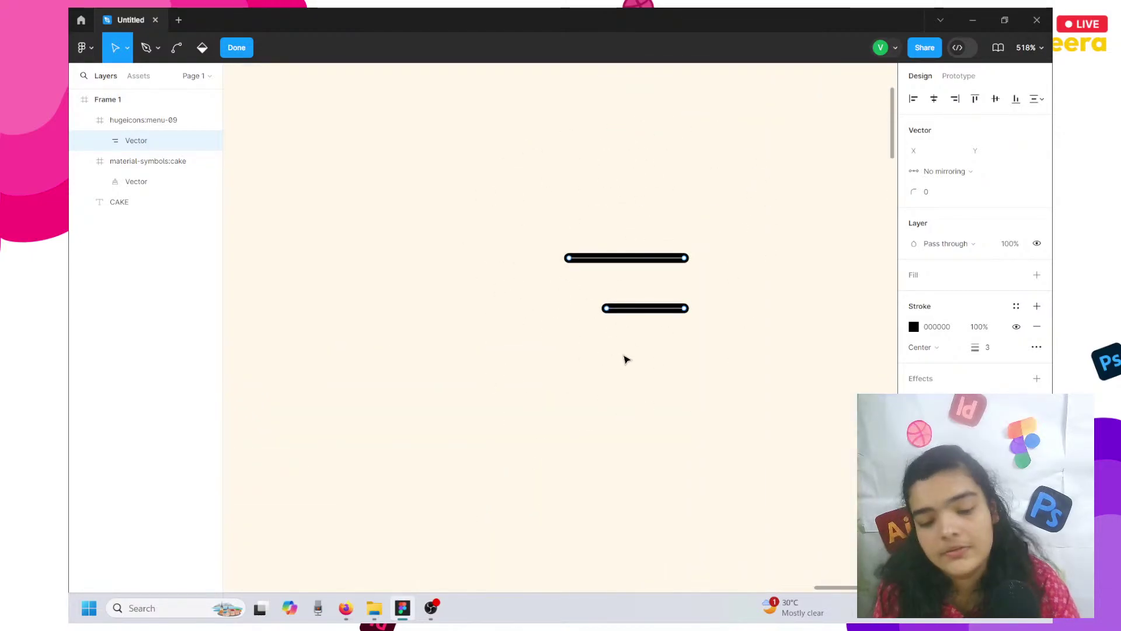
{"action": "scroll", "coordinate": [626, 358], "scroll_direction": "down", "scroll_amount": 5}
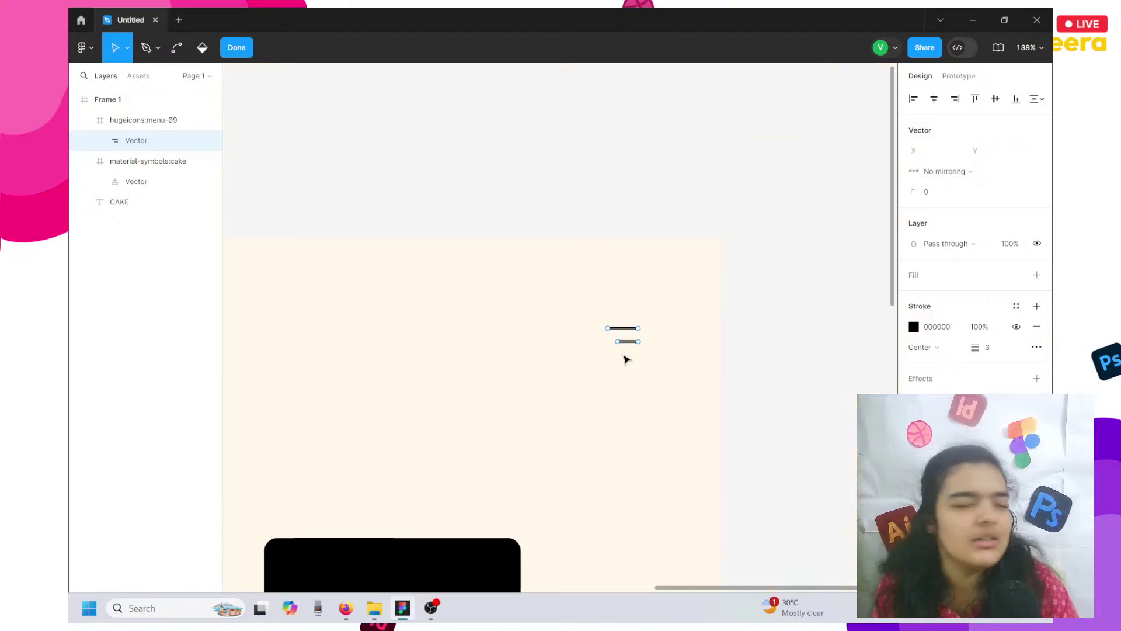
{"action": "scroll", "coordinate": [626, 359], "scroll_direction": "down", "scroll_amount": 4}
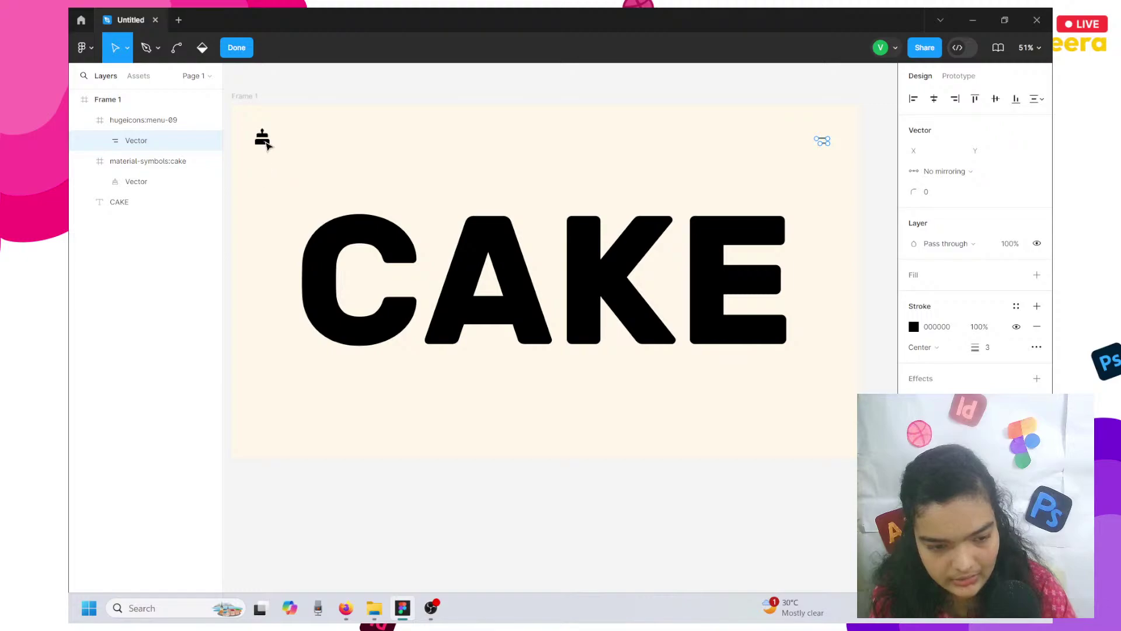
{"action": "left_click", "coordinate": [267, 145]}
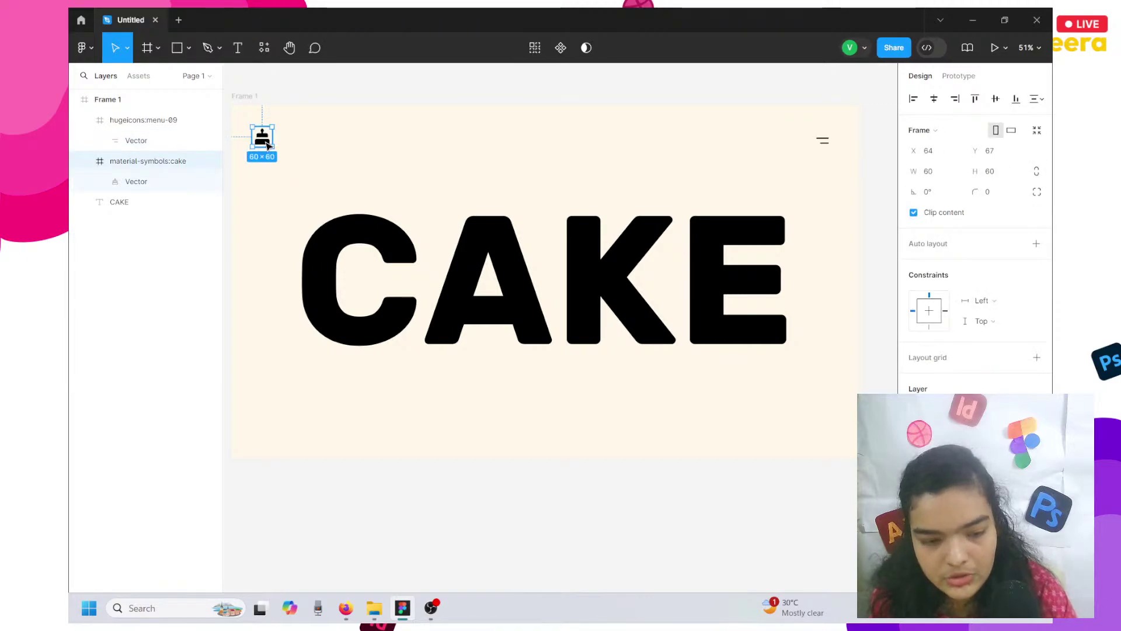
{"action": "key", "text": "Up"}
{"action": "key", "text": "Up"}
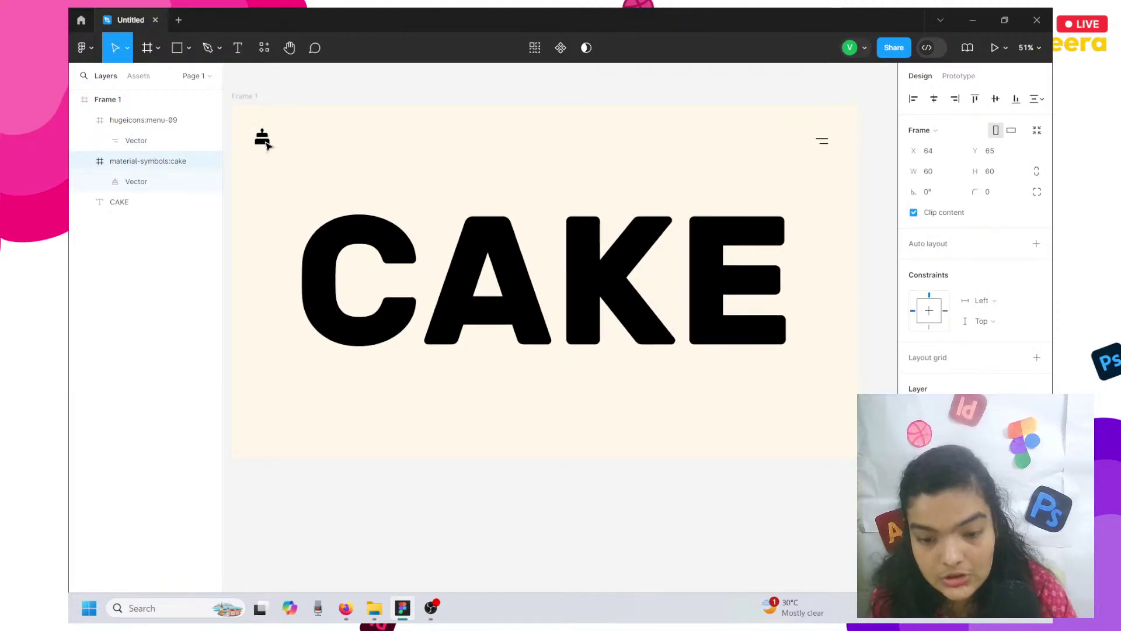
{"action": "left_click_drag", "start_coordinate": [266, 144], "coordinate": [274, 152]}
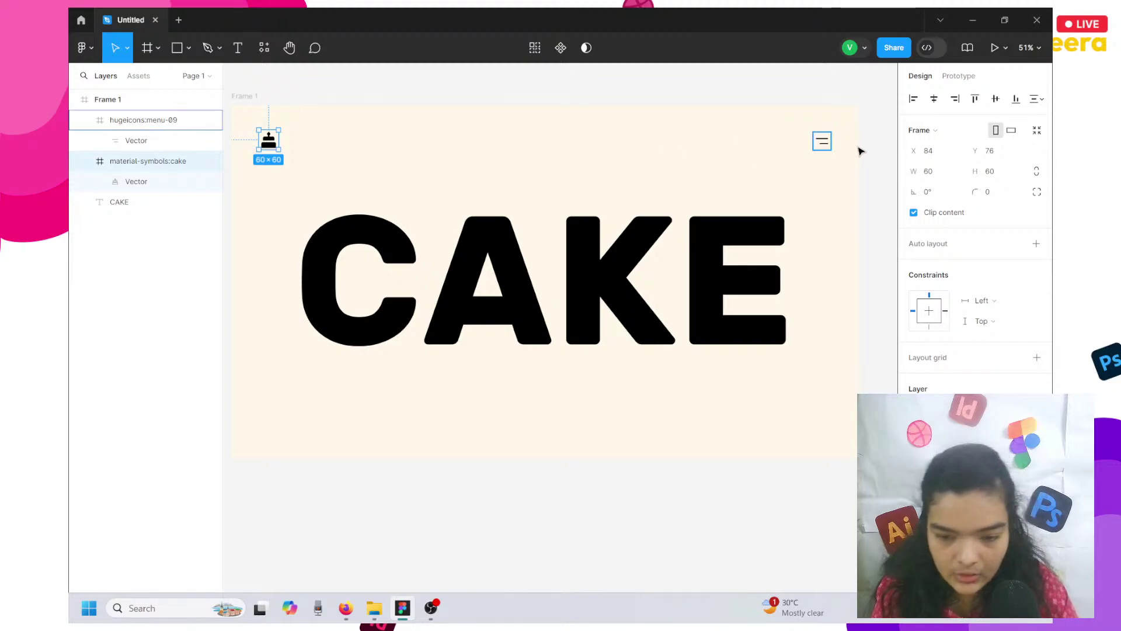
Recolour the cake and menu icons together to dark brown, hex 471E00.
{"action": "left_click", "coordinate": [822, 141], "text": "shift"}
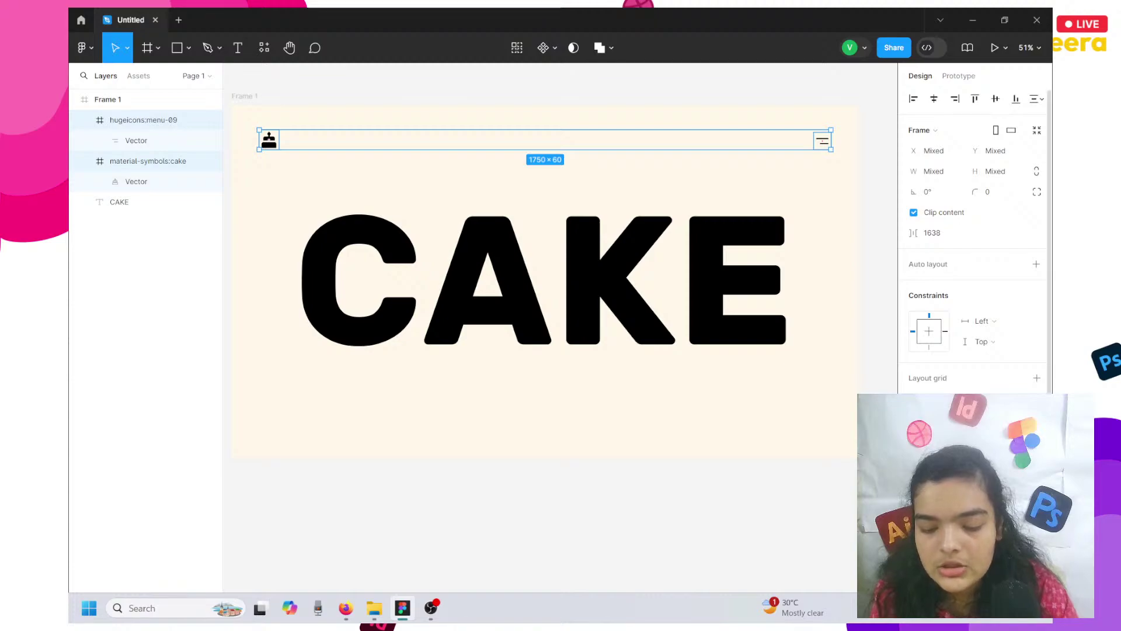
{"action": "left_click", "coordinate": [915, 432]}
{"action": "left_click_drag", "start_coordinate": [870, 389], "coordinate": [874, 383]}
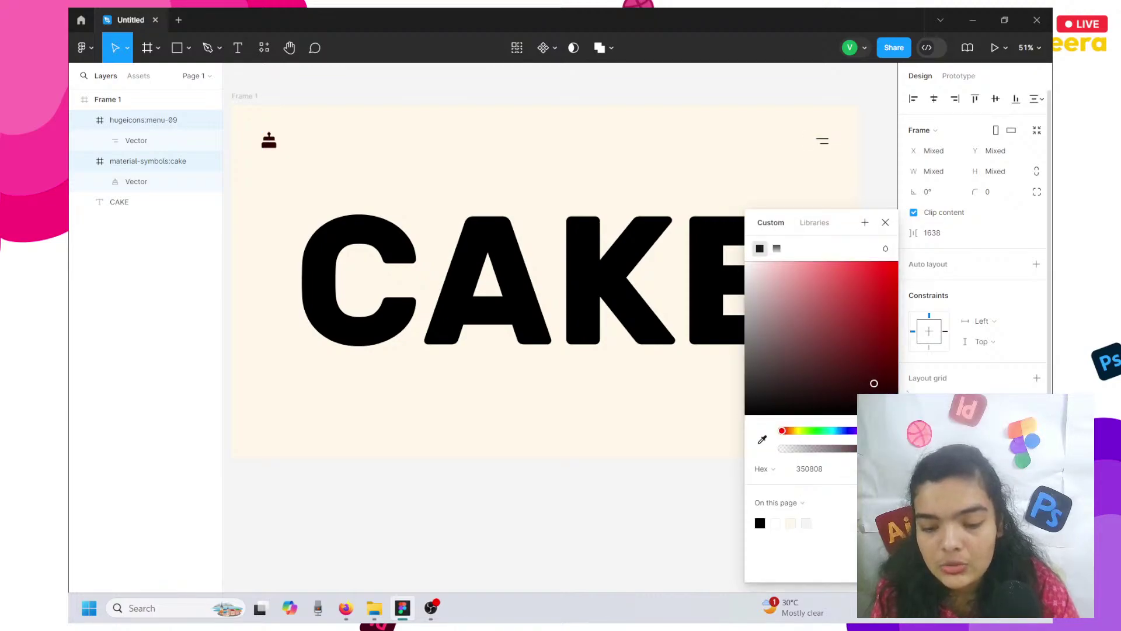
{"action": "left_click", "coordinate": [791, 430]}
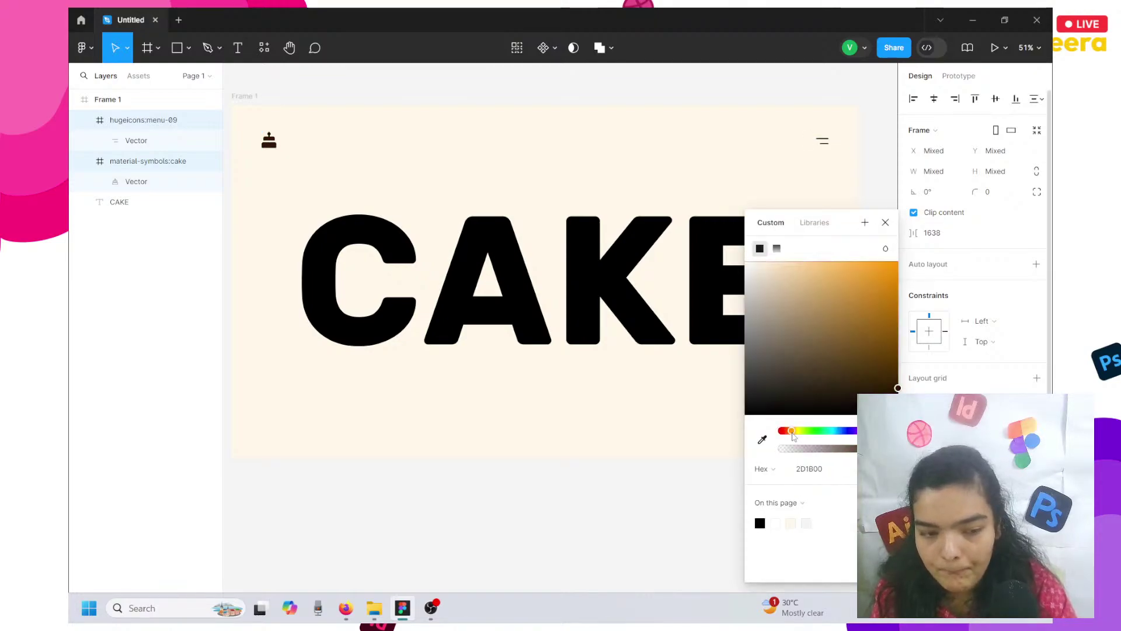
{"action": "left_click_drag", "start_coordinate": [793, 437], "coordinate": [787, 437]}
{"action": "key", "text": "Escape"}
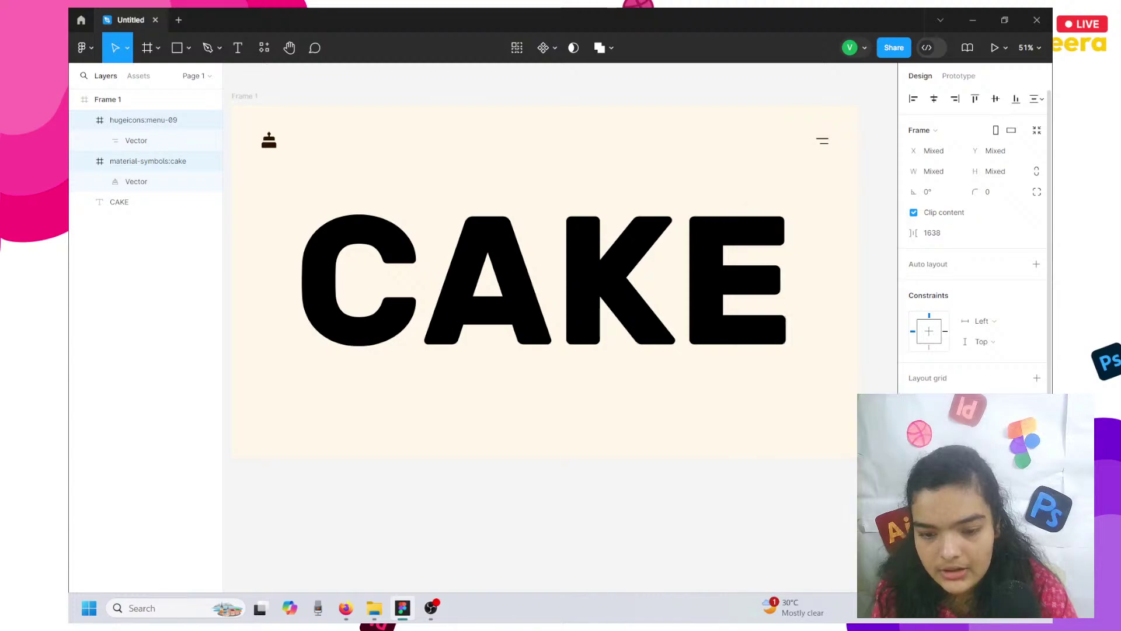
{"action": "left_click", "coordinate": [913, 432]}
{"action": "left_click", "coordinate": [913, 432]}
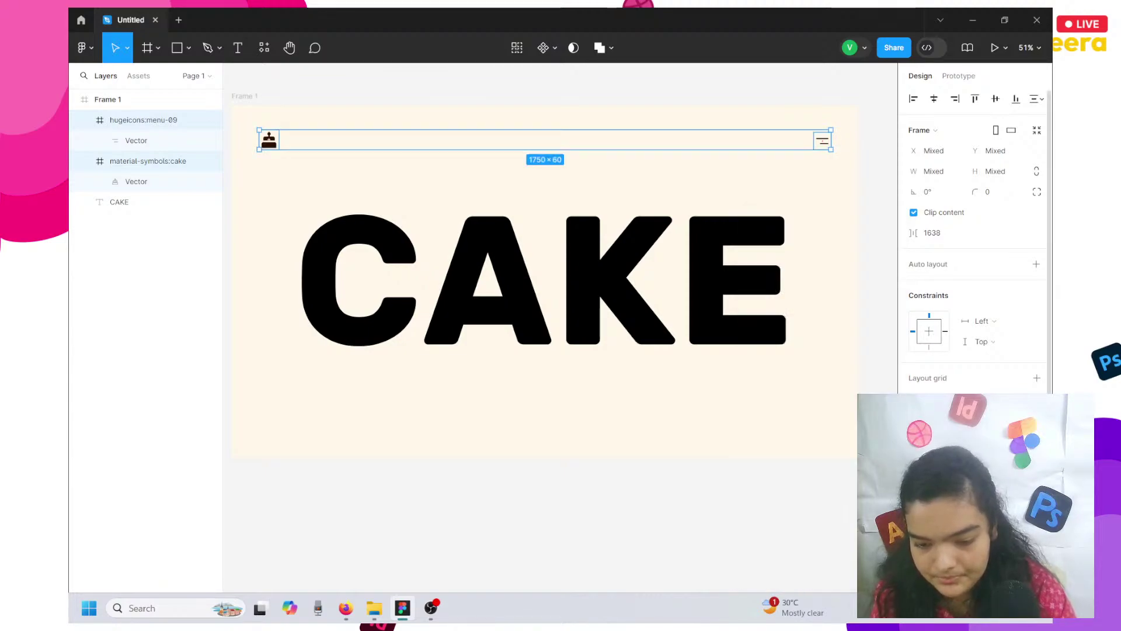
{"action": "left_click", "coordinate": [913, 432]}
{"action": "left_click_drag", "start_coordinate": [897, 388], "coordinate": [929, 379]}
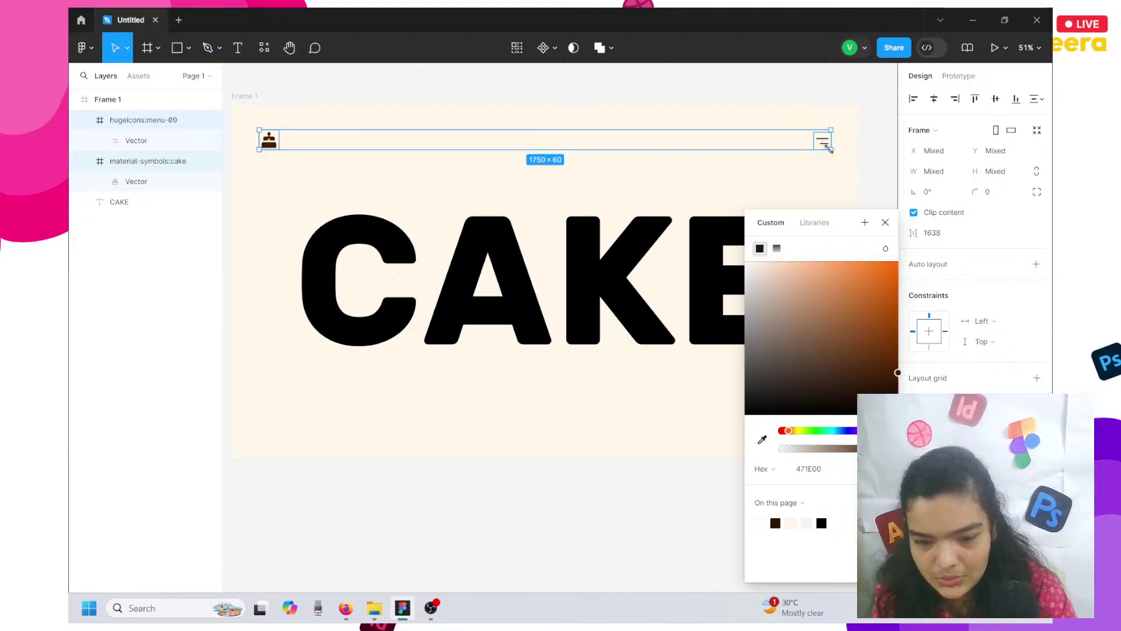
Thicken the strokes of the menu icon's two-line vector slightly.
{"action": "double_click", "coordinate": [824, 141]}
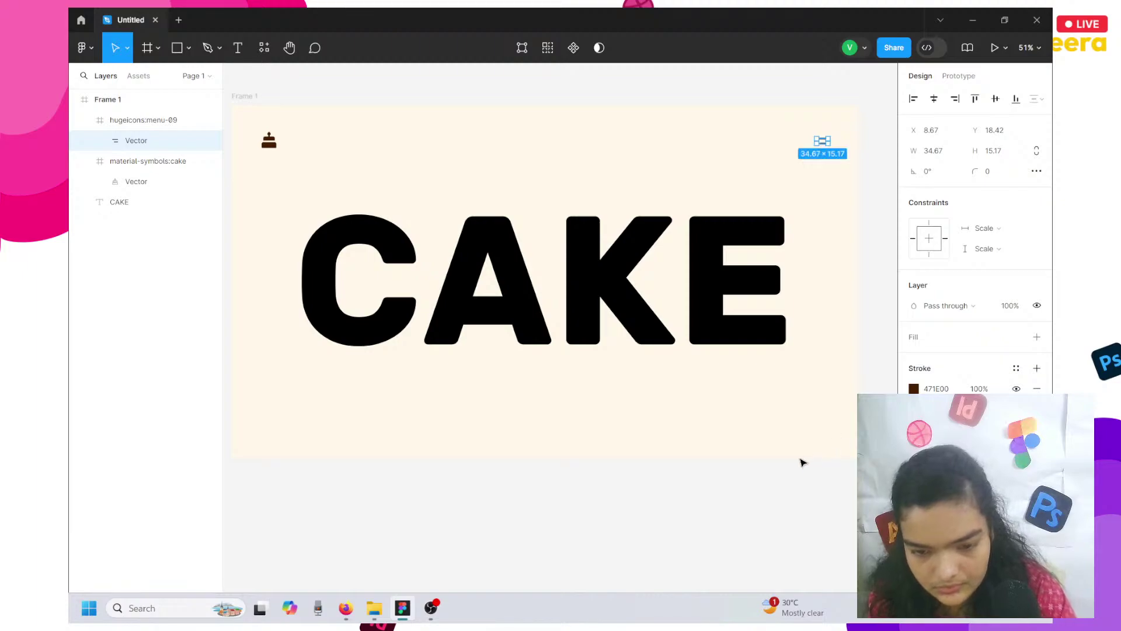
{"action": "left_click", "coordinate": [756, 474]}
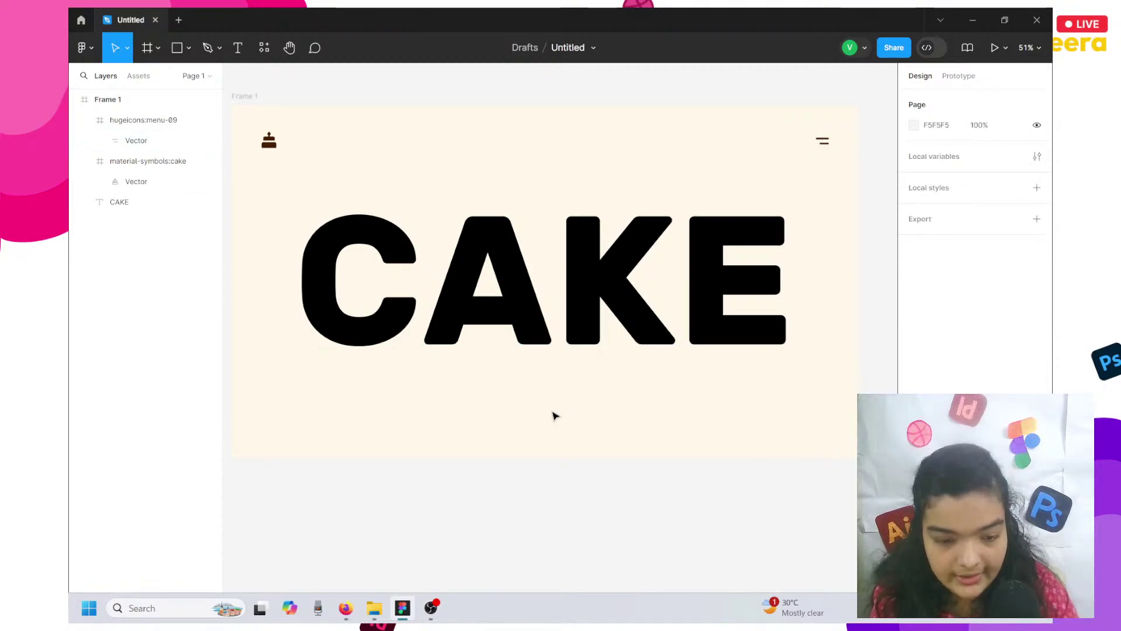
{"action": "scroll", "coordinate": [482, 386], "scroll_direction": "left", "scroll_amount": 1}
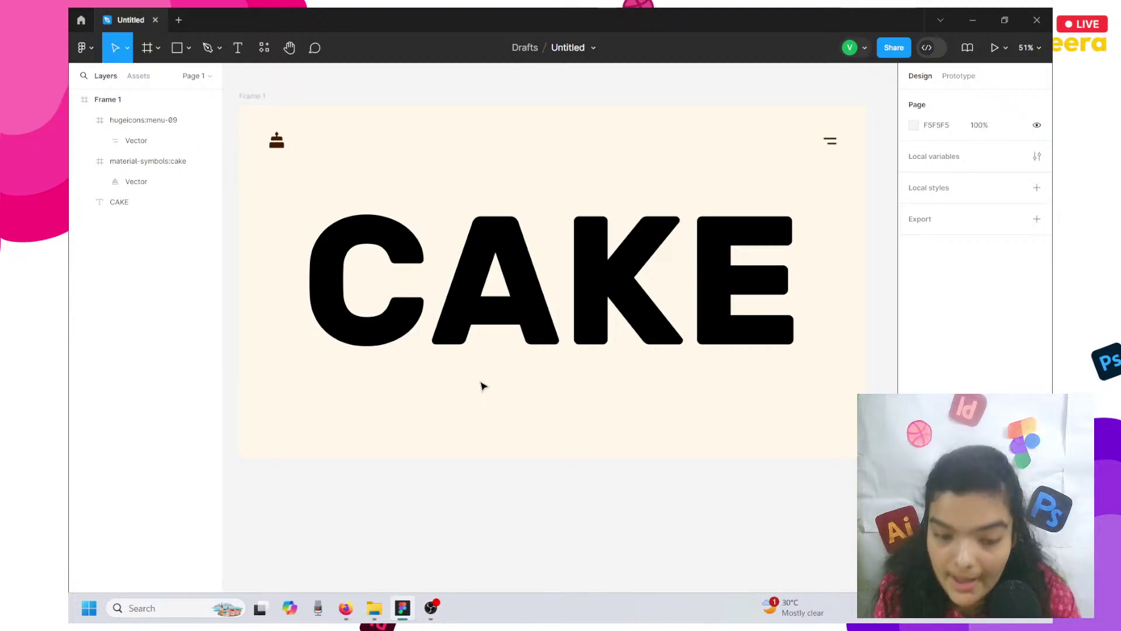
Look through the Downloads folder in File Explorer, select the four Unsplash cake photos, and return to the Figma file.
{"action": "double_click", "coordinate": [418, 320]}
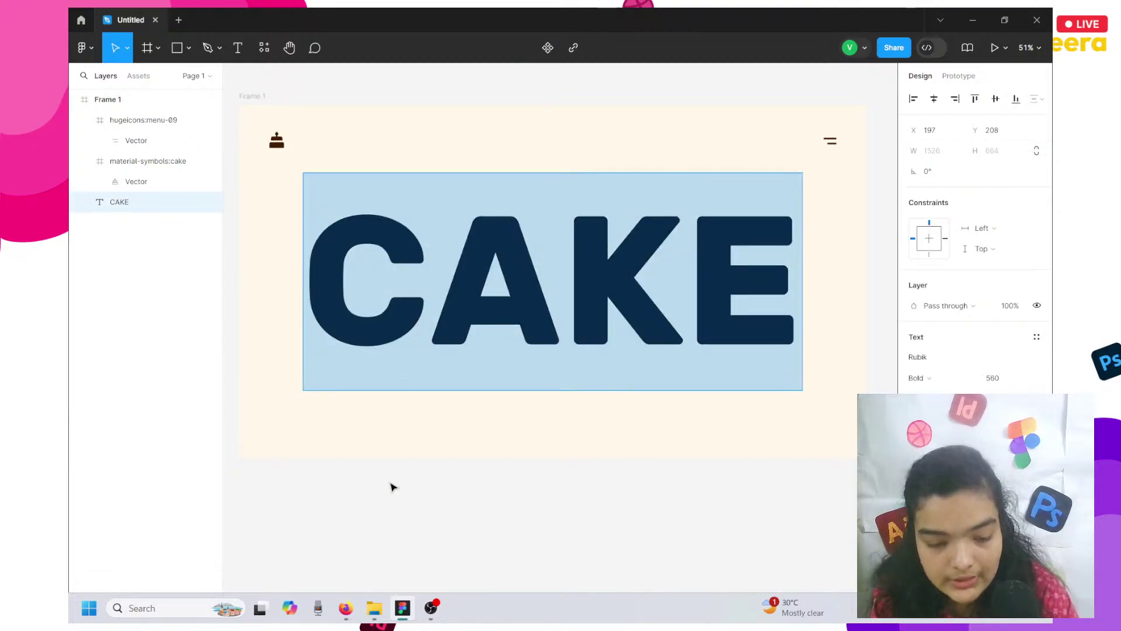
{"action": "key", "text": "Escape"}
{"action": "scroll", "coordinate": [390, 483], "scroll_direction": "down", "scroll_amount": 5}
{"action": "left_click", "coordinate": [374, 608]}
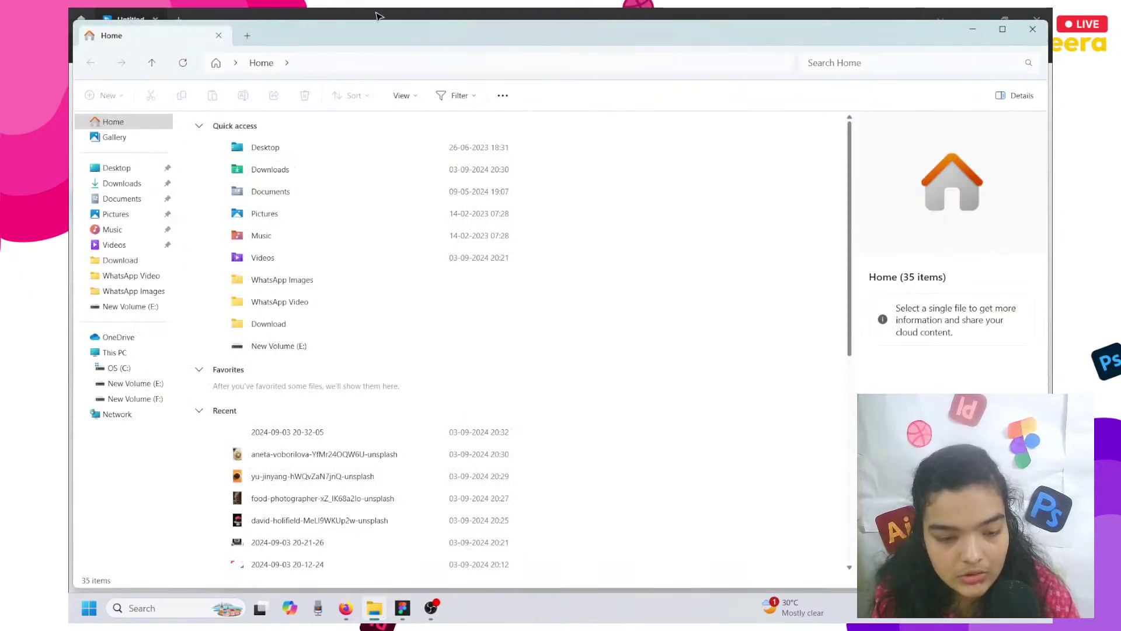
{"action": "left_click", "coordinate": [135, 183]}
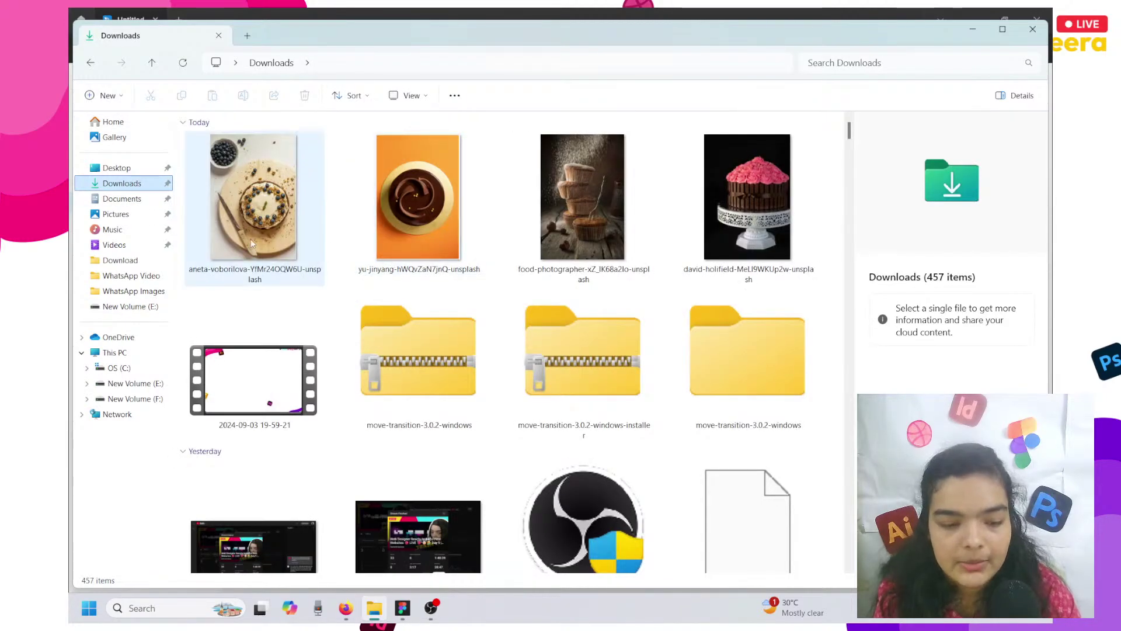
{"action": "left_click", "coordinate": [191, 210]}
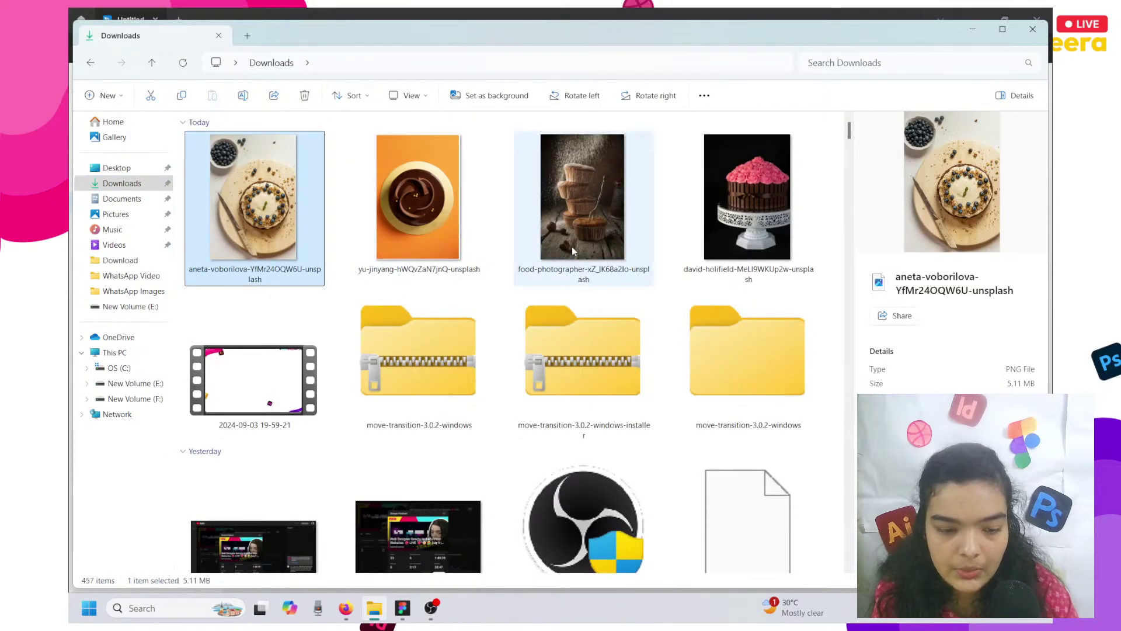
{"action": "left_click", "coordinate": [682, 235], "text": "shift"}
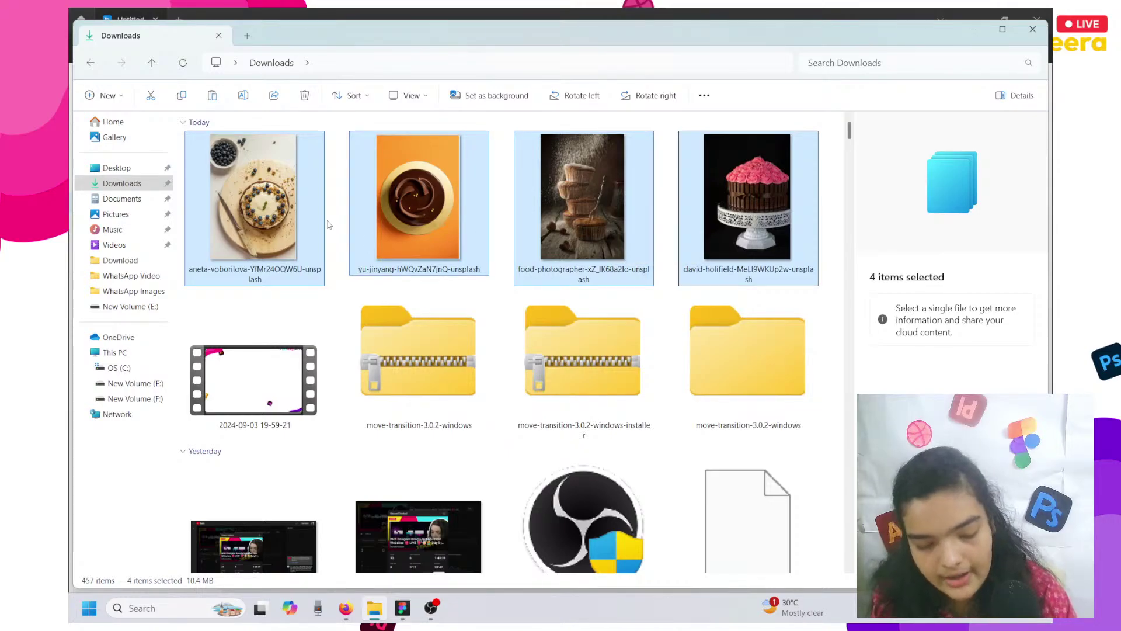
{"action": "left_click", "coordinate": [972, 30]}
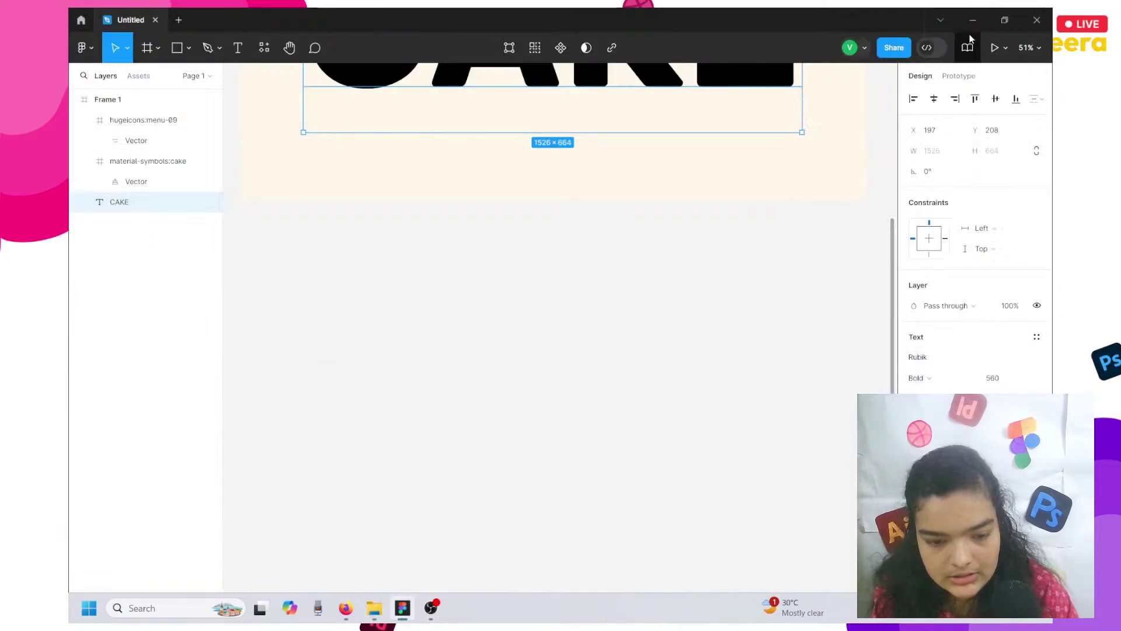
Try to import the four Unsplash cake photos from the Downloads folder and place them all on the empty canvas.
{"action": "left_click", "coordinate": [651, 290]}
{"action": "scroll", "coordinate": [651, 291], "scroll_direction": "down", "scroll_amount": 5}
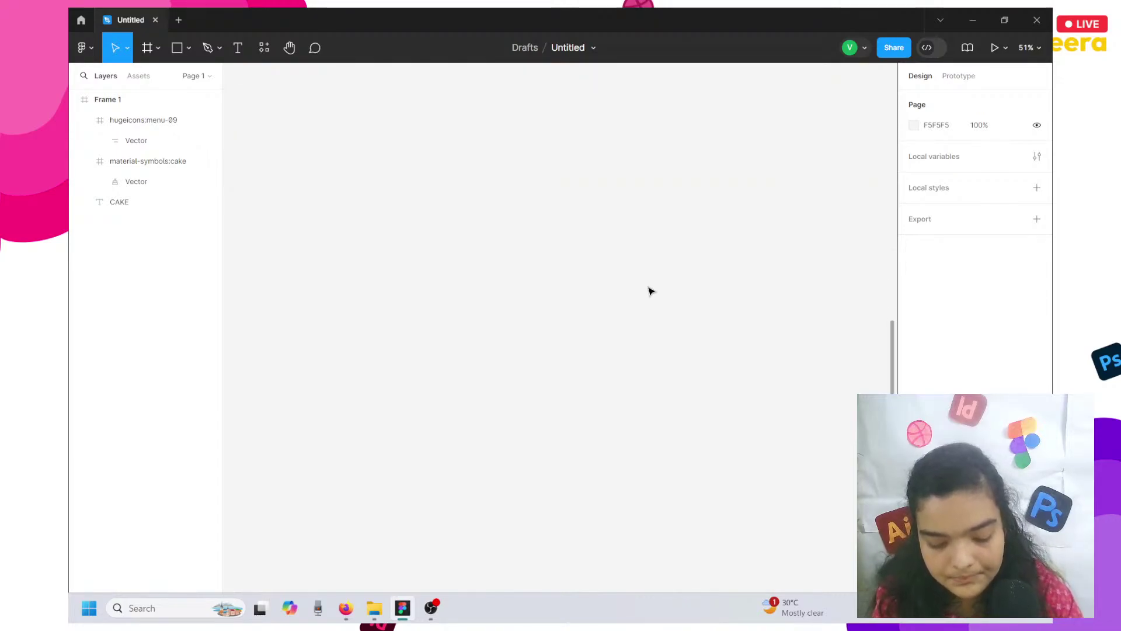
{"action": "key", "text": "ctrl+shift+k"}
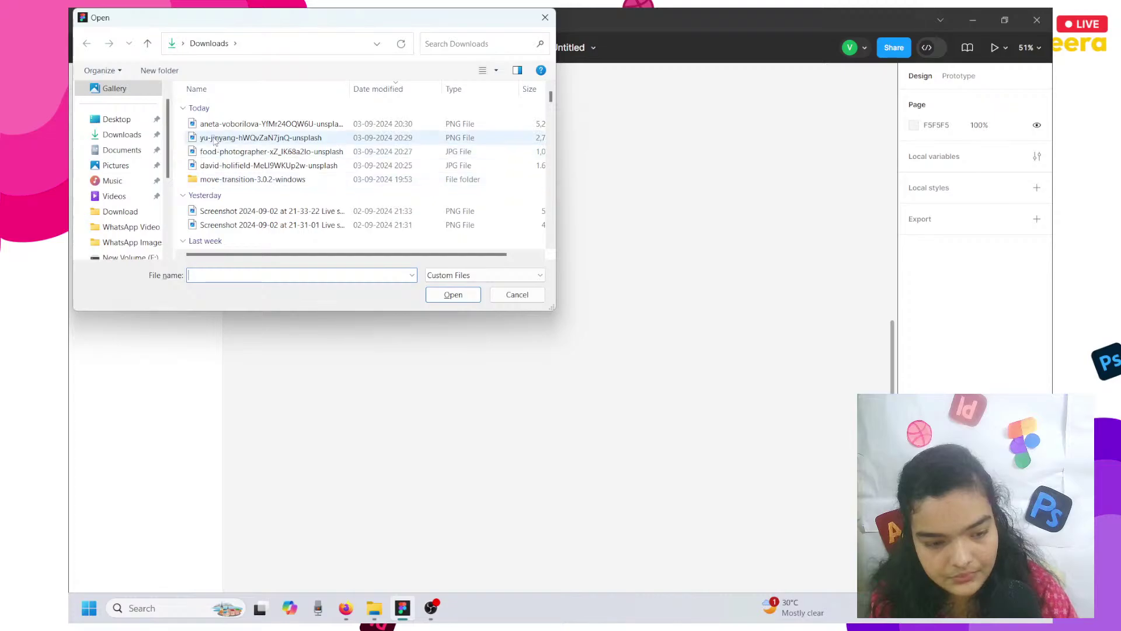
{"action": "left_click", "coordinate": [216, 124]}
{"action": "left_click", "coordinate": [212, 166], "text": "shift"}
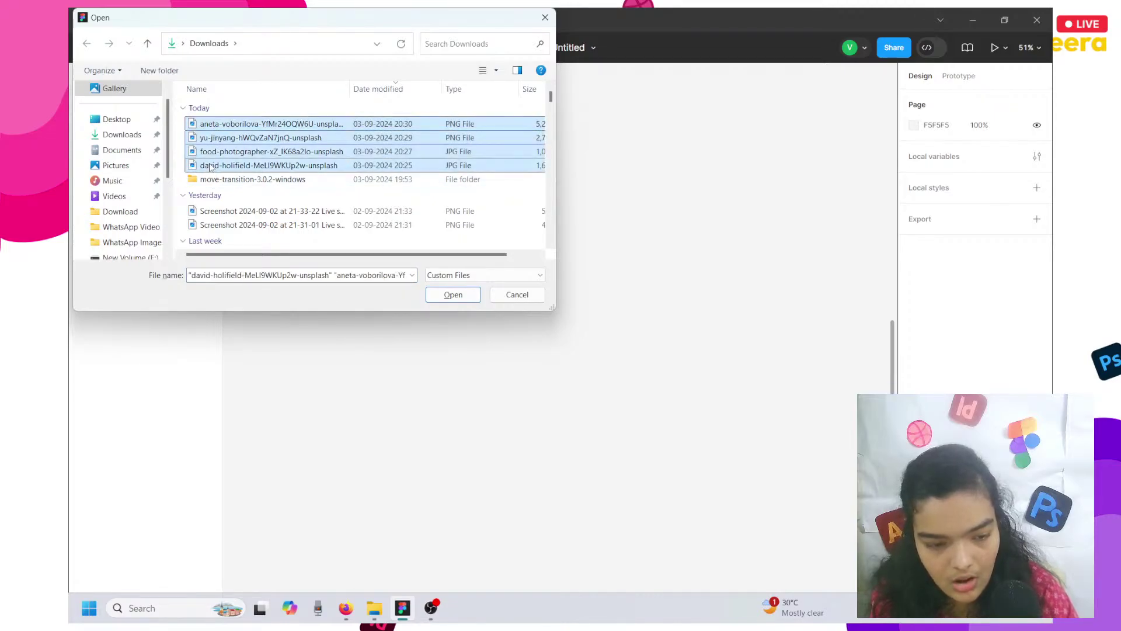
{"action": "left_click", "coordinate": [453, 295]}
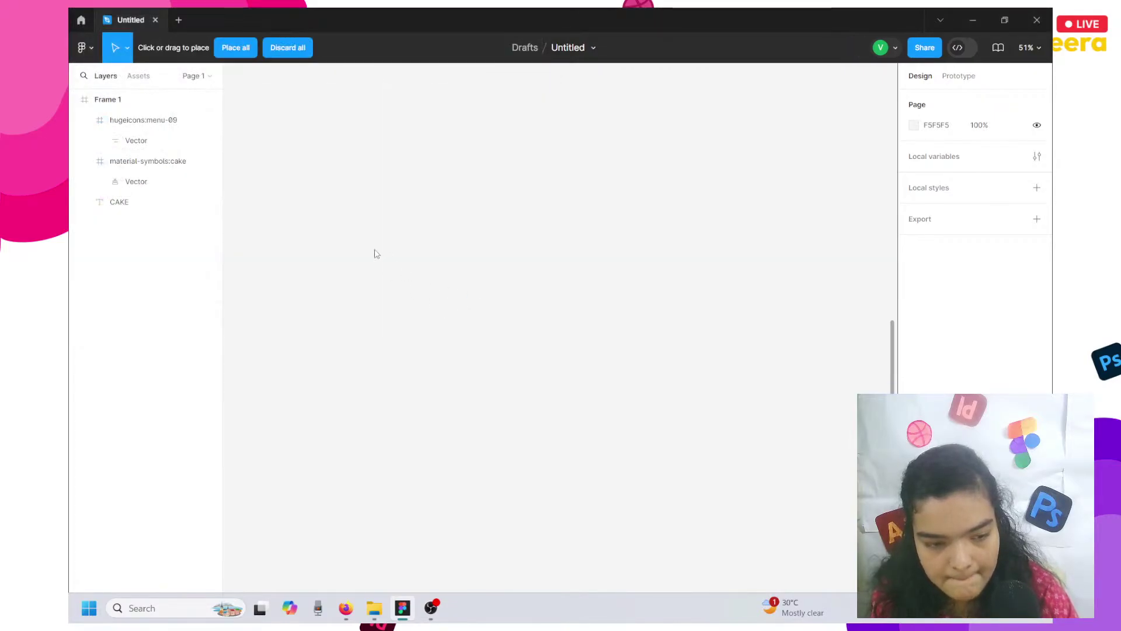
{"action": "left_click", "coordinate": [238, 48]}
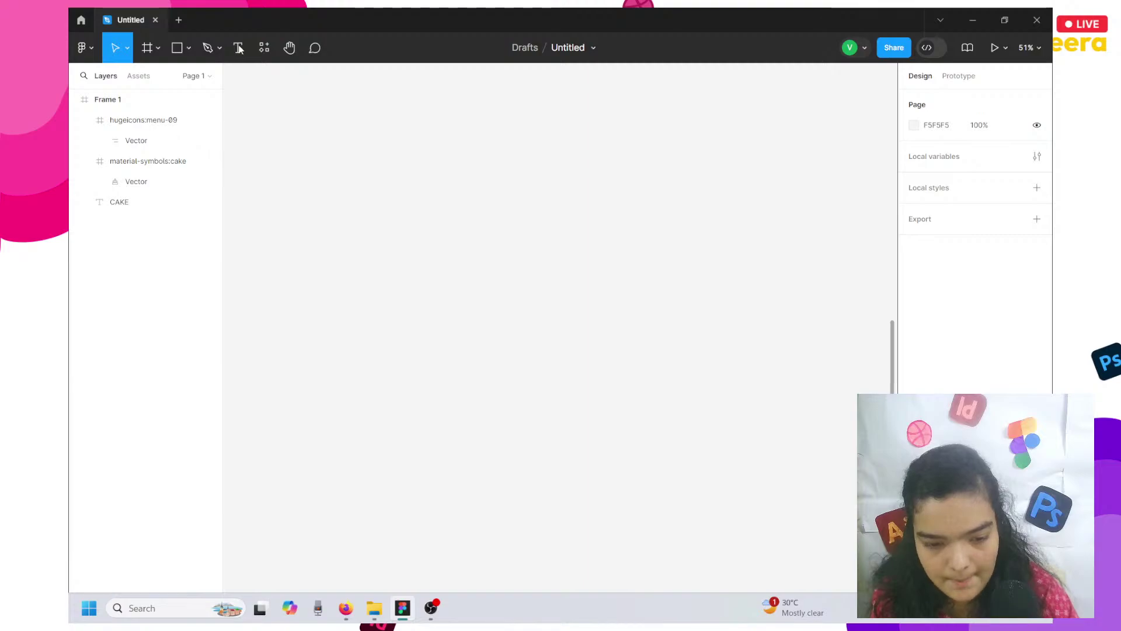
{"action": "scroll", "coordinate": [358, 136], "scroll_direction": "down", "scroll_amount": 5}
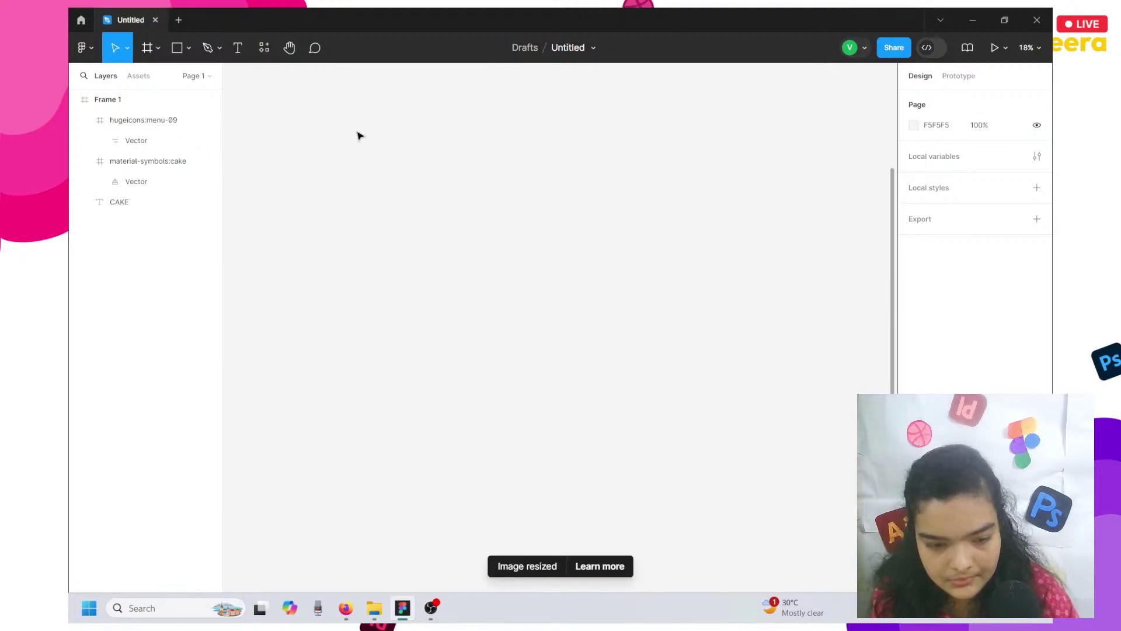
{"action": "scroll", "coordinate": [358, 136], "scroll_direction": "down", "scroll_amount": 1}
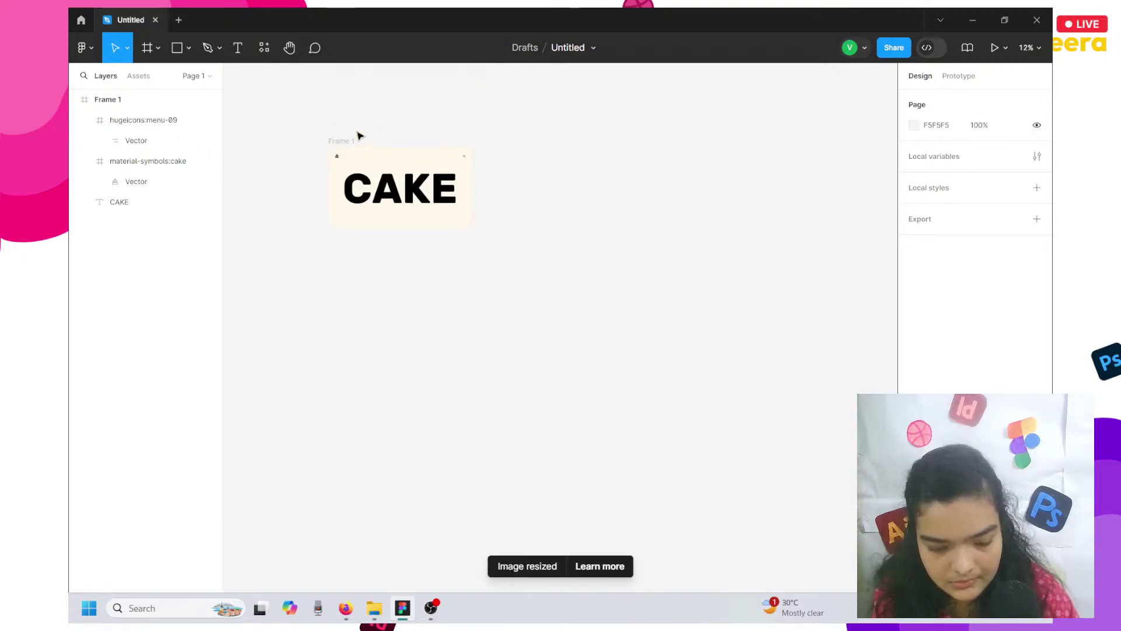
Retry importing the four cake photos and placing them all at once, with the CAKE frame in view.
{"action": "key", "text": "ctrl+shift+k"}
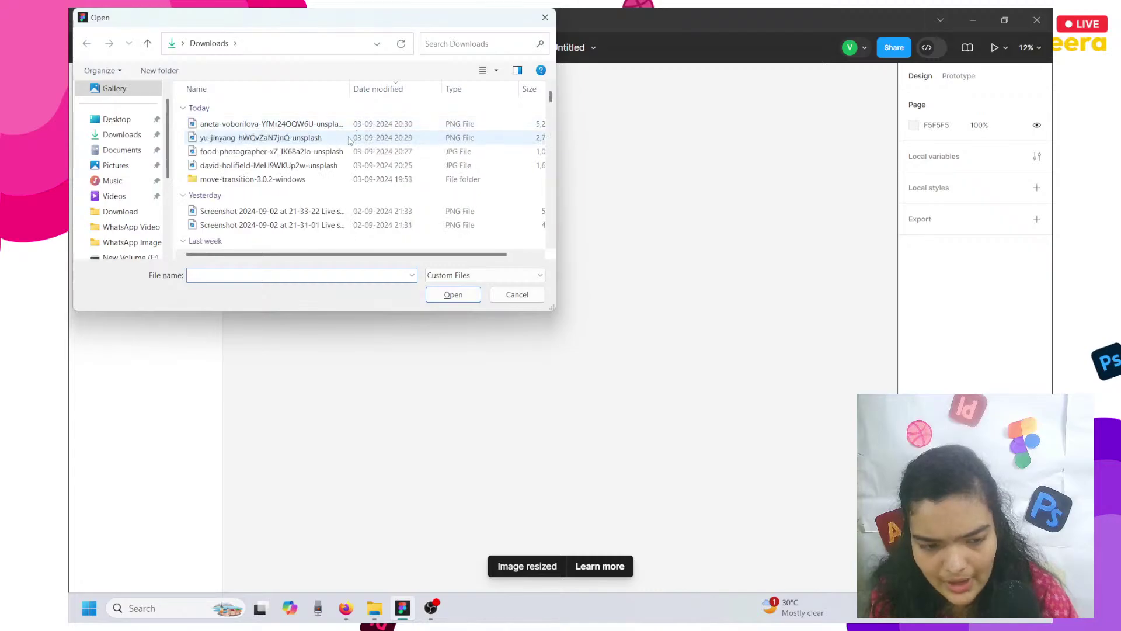
{"action": "left_click", "coordinate": [345, 130]}
{"action": "left_click_drag", "start_coordinate": [344, 133], "coordinate": [338, 166]}
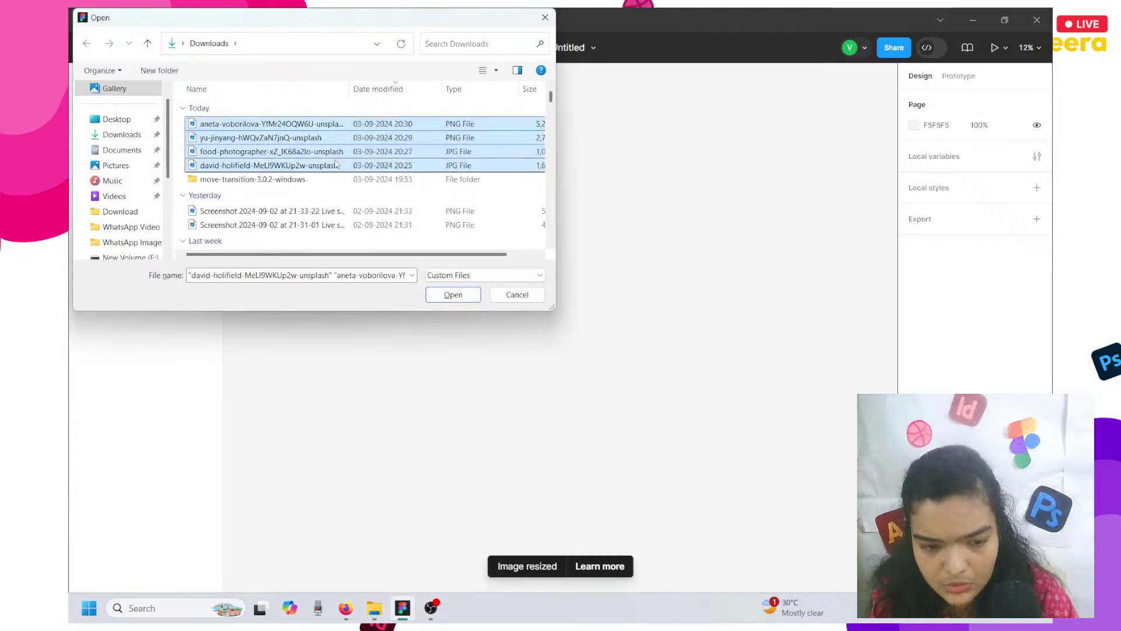
{"action": "left_click", "coordinate": [452, 294]}
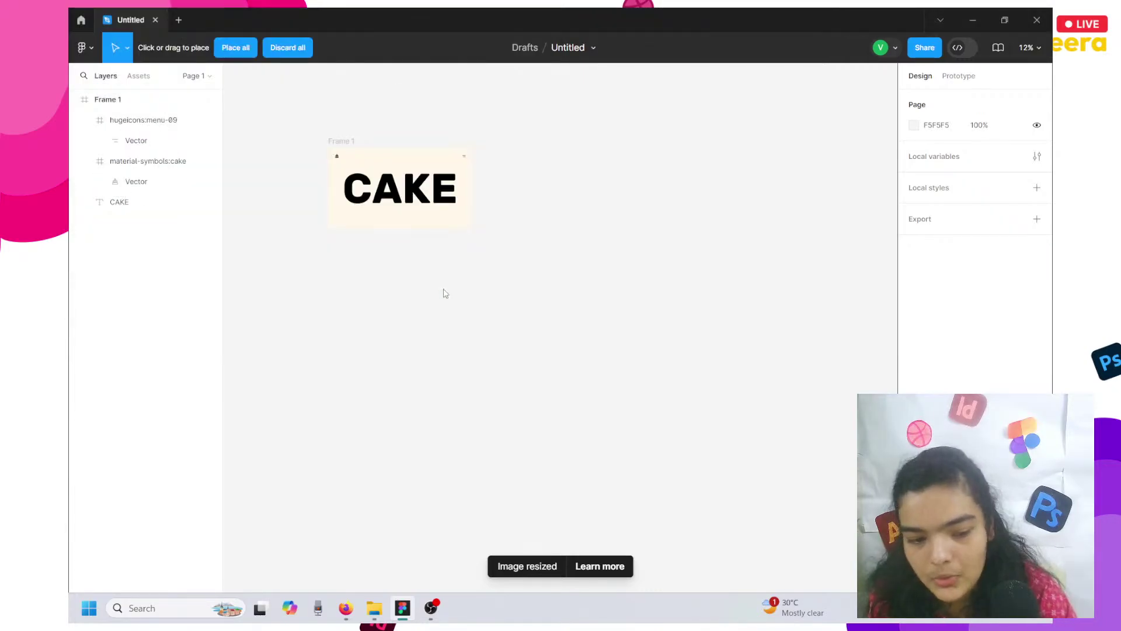
{"action": "left_click", "coordinate": [224, 47]}
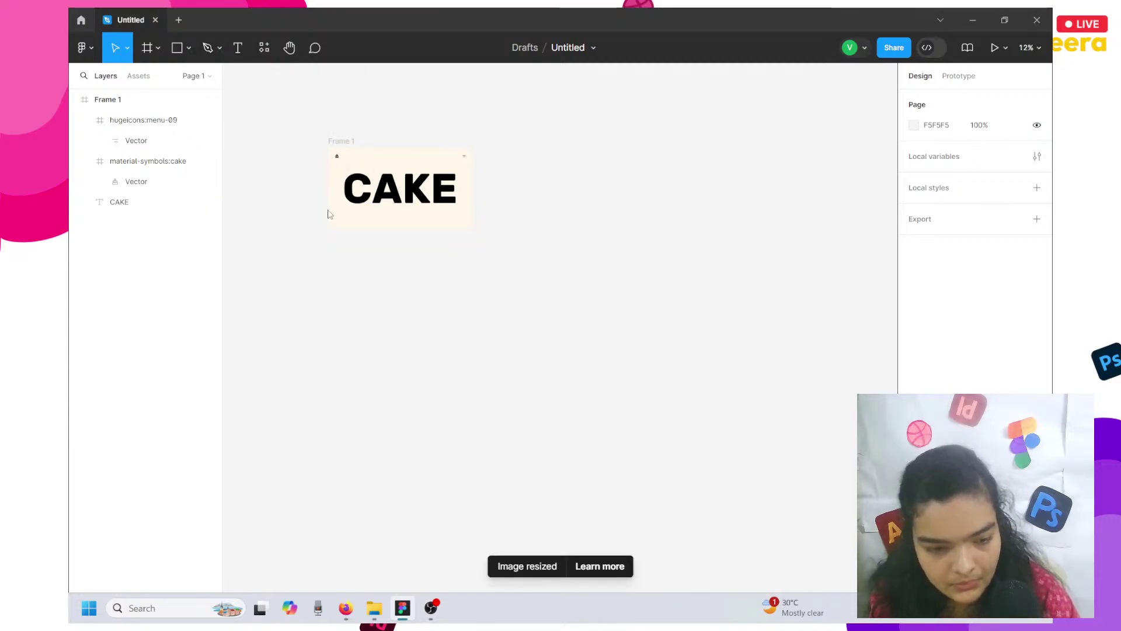
Import the four Unsplash cake photos from Downloads and place them on the canvas beside the CAKE frame.
{"action": "key", "text": "ctrl+shift+k"}
{"action": "left_click", "coordinate": [298, 125]}
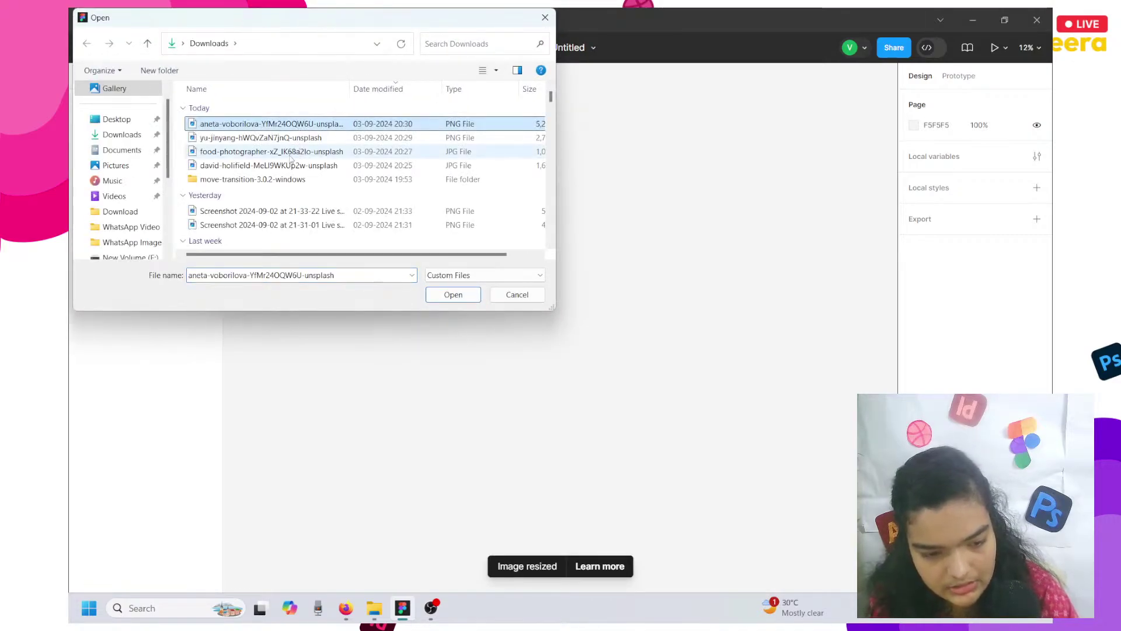
{"action": "left_click", "coordinate": [292, 153], "text": "shift"}
{"action": "left_click", "coordinate": [281, 165], "text": "shift"}
{"action": "left_click_drag", "start_coordinate": [281, 166], "coordinate": [698, 233]}
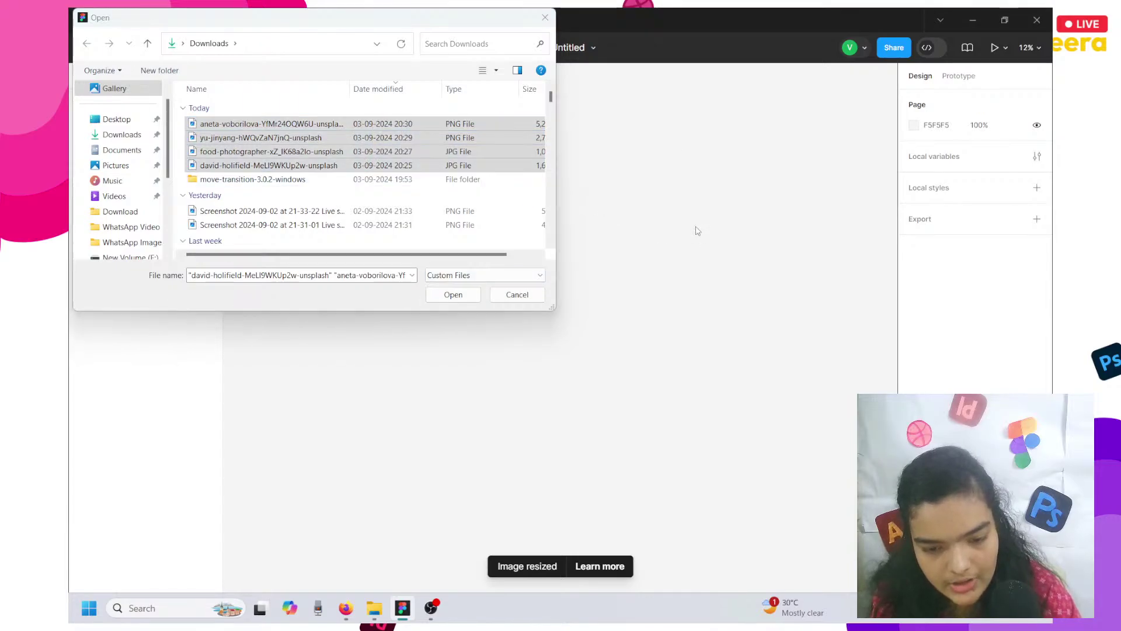
{"action": "left_click", "coordinate": [462, 296]}
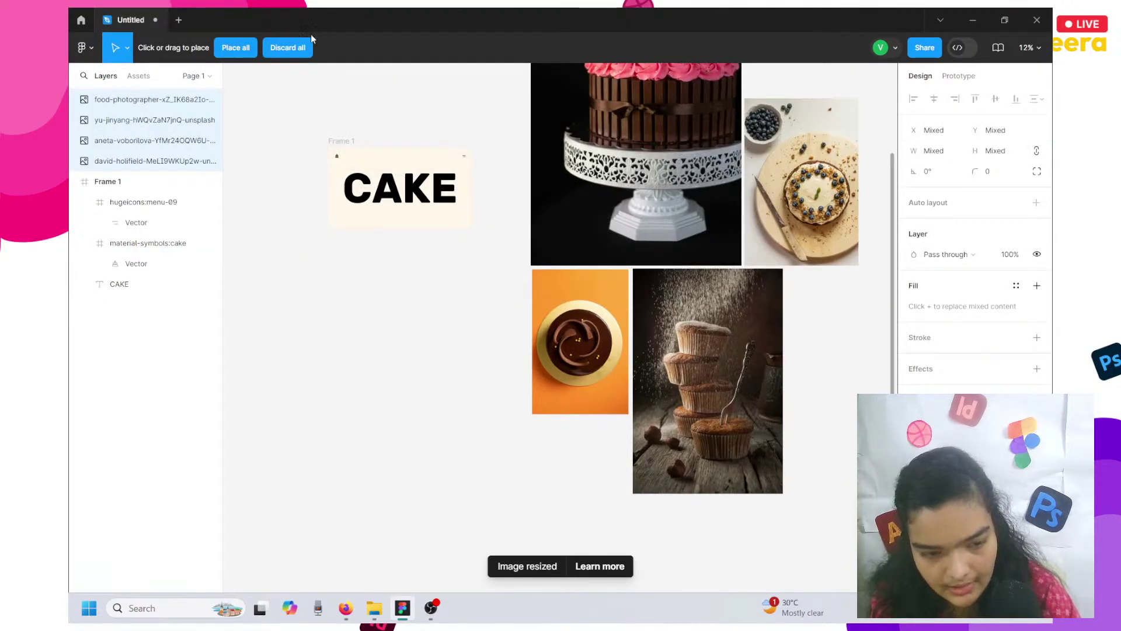
{"action": "left_click", "coordinate": [288, 47]}
{"action": "scroll", "coordinate": [492, 219], "scroll_direction": "up", "scroll_amount": 5}
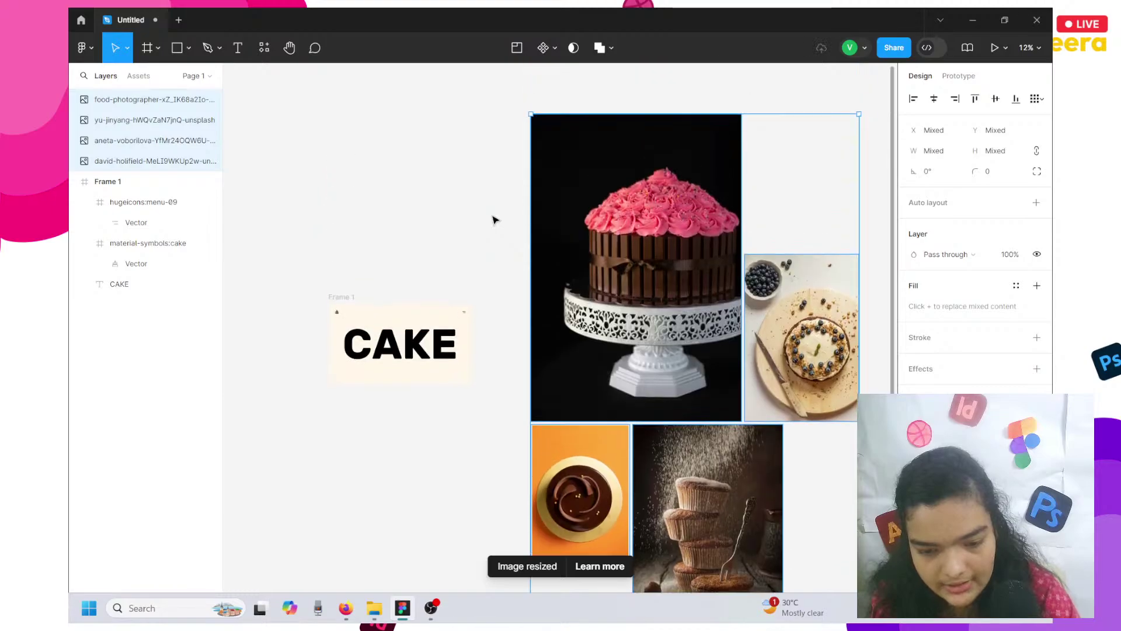
{"action": "scroll", "coordinate": [632, 472], "scroll_direction": "down", "scroll_amount": 5}
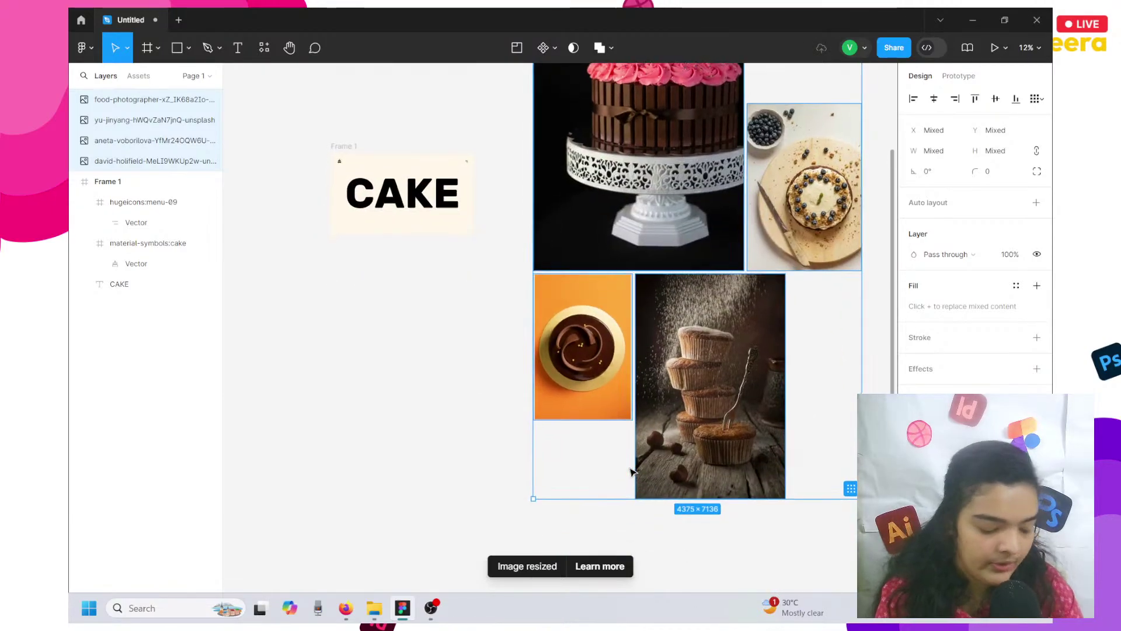
{"action": "left_click", "coordinate": [601, 413]}
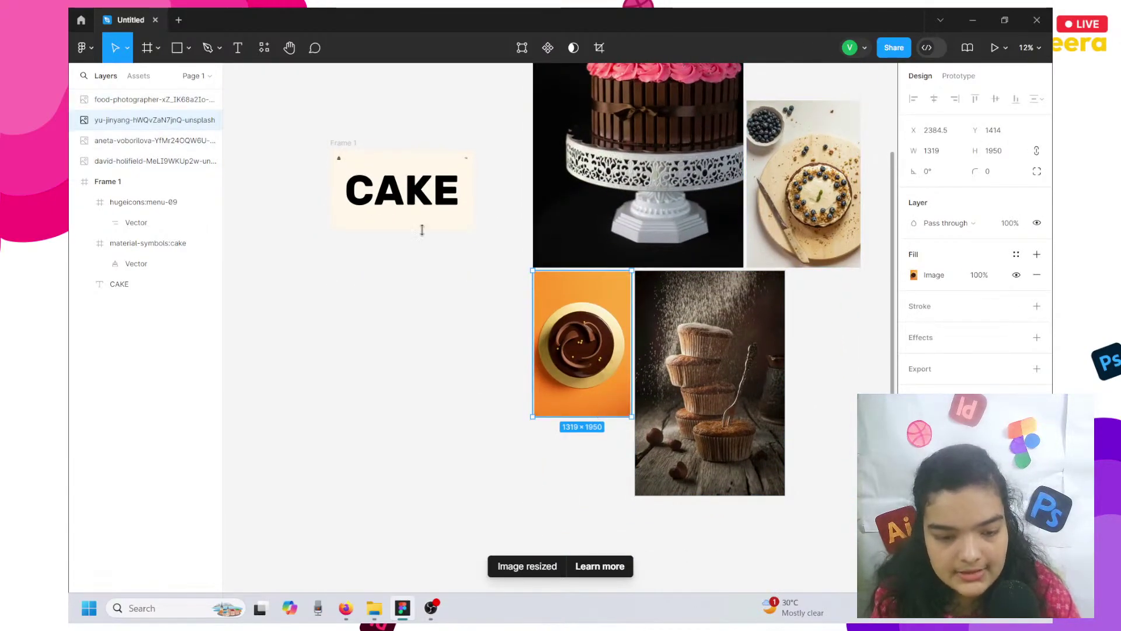
Select only the letter C in the CAKE text and change its fill type to Image.
{"action": "left_click", "coordinate": [357, 196]}
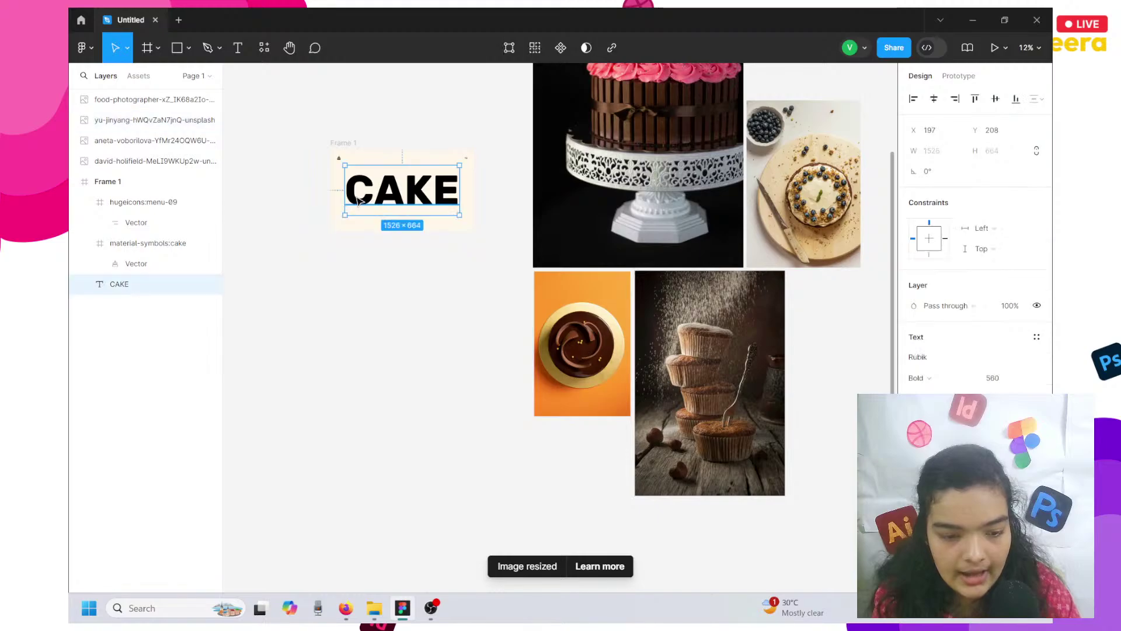
{"action": "double_click", "coordinate": [356, 197]}
{"action": "key", "text": "Escape"}
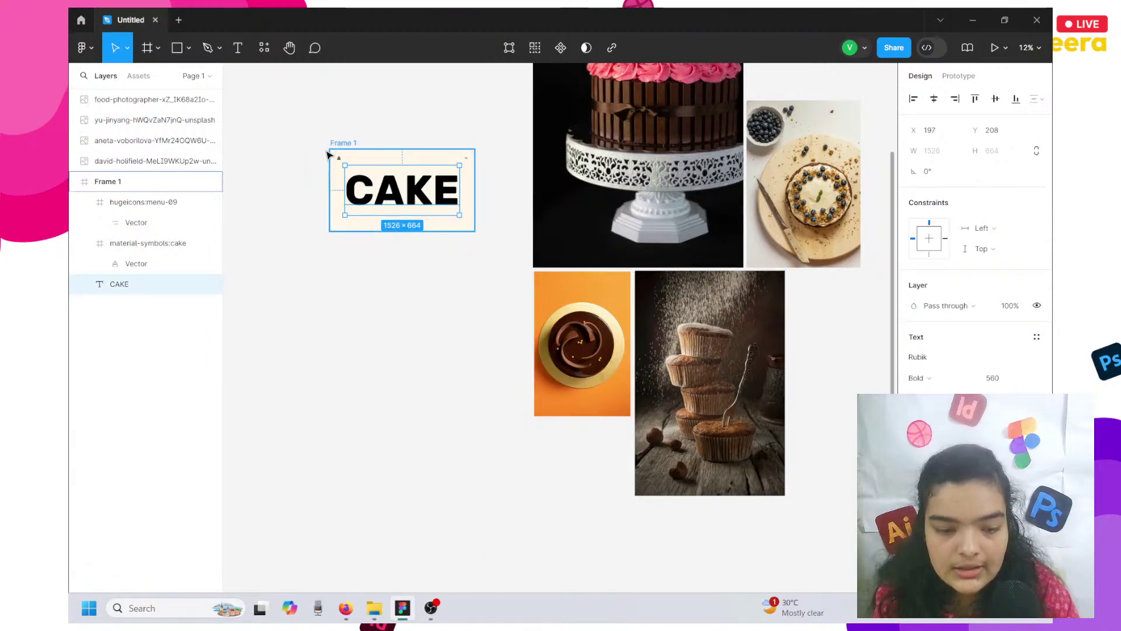
{"action": "scroll", "coordinate": [363, 195], "scroll_direction": "up", "scroll_amount": 10}
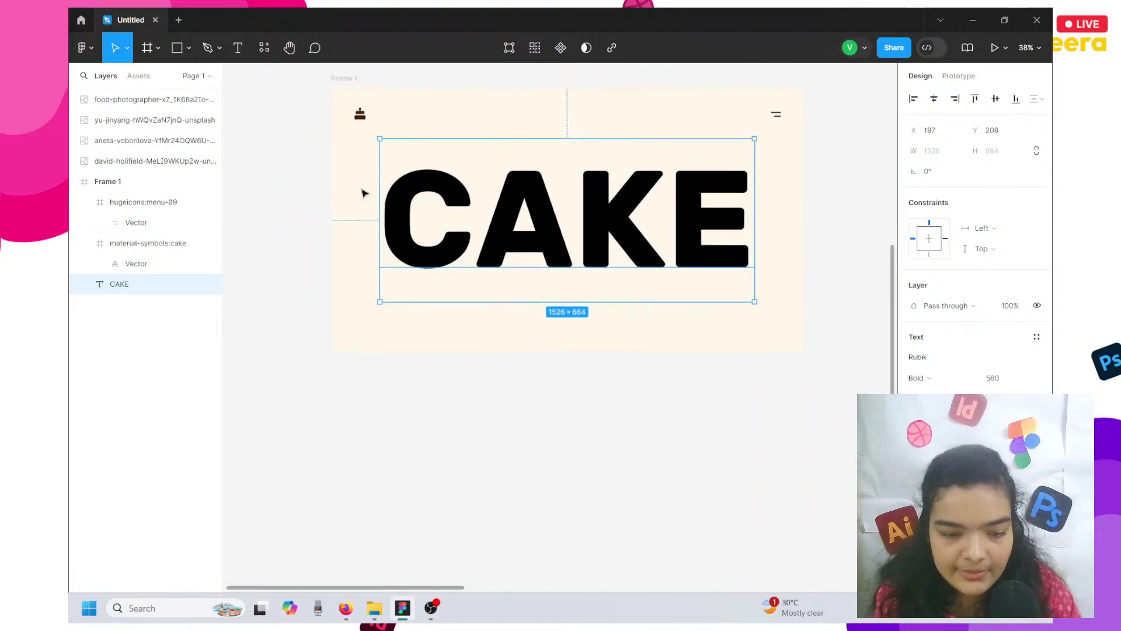
{"action": "scroll", "coordinate": [397, 223], "scroll_direction": "right", "scroll_amount": 2}
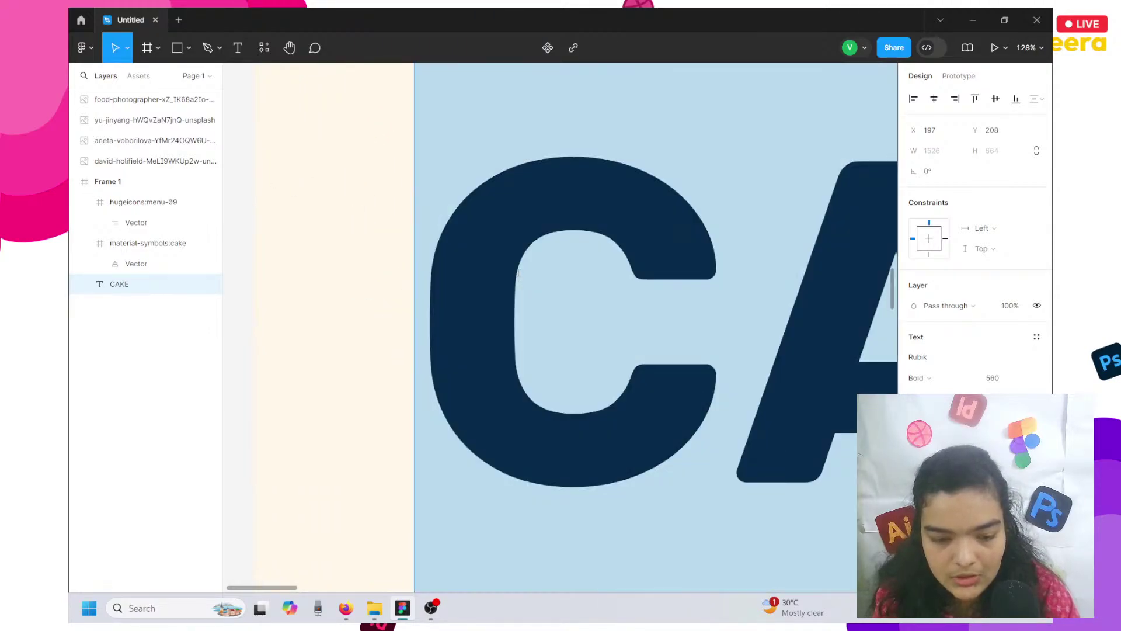
{"action": "double_click", "coordinate": [510, 268]}
{"action": "left_click", "coordinate": [504, 267]}
{"action": "left_click_drag", "start_coordinate": [503, 267], "coordinate": [609, 274]}
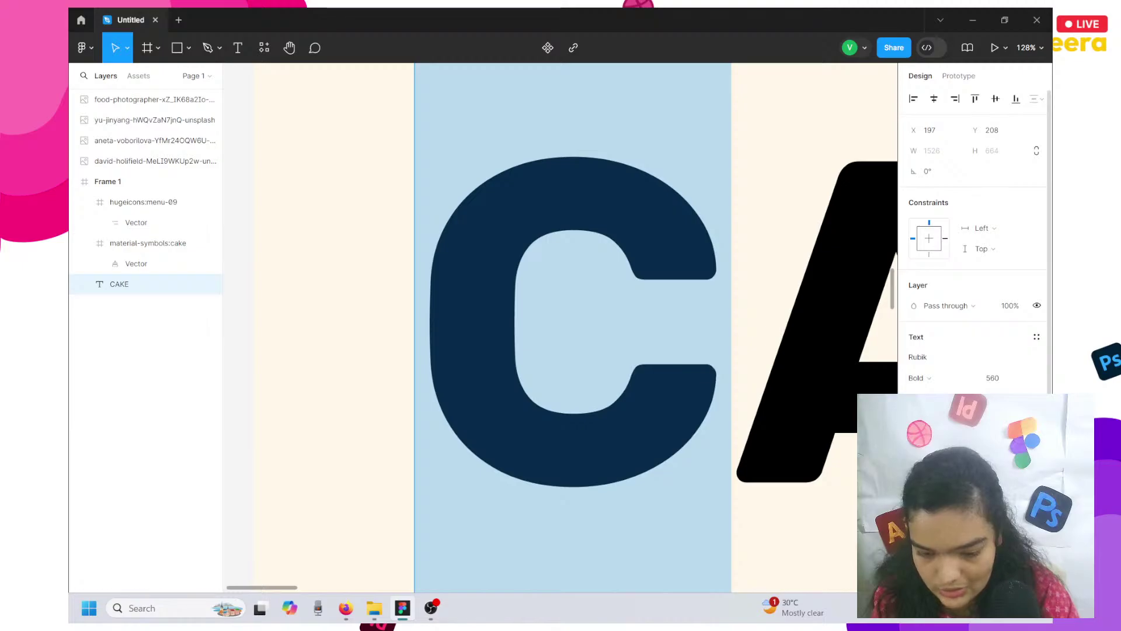
{"action": "left_click", "coordinate": [918, 491]}
{"action": "left_click", "coordinate": [795, 248]}
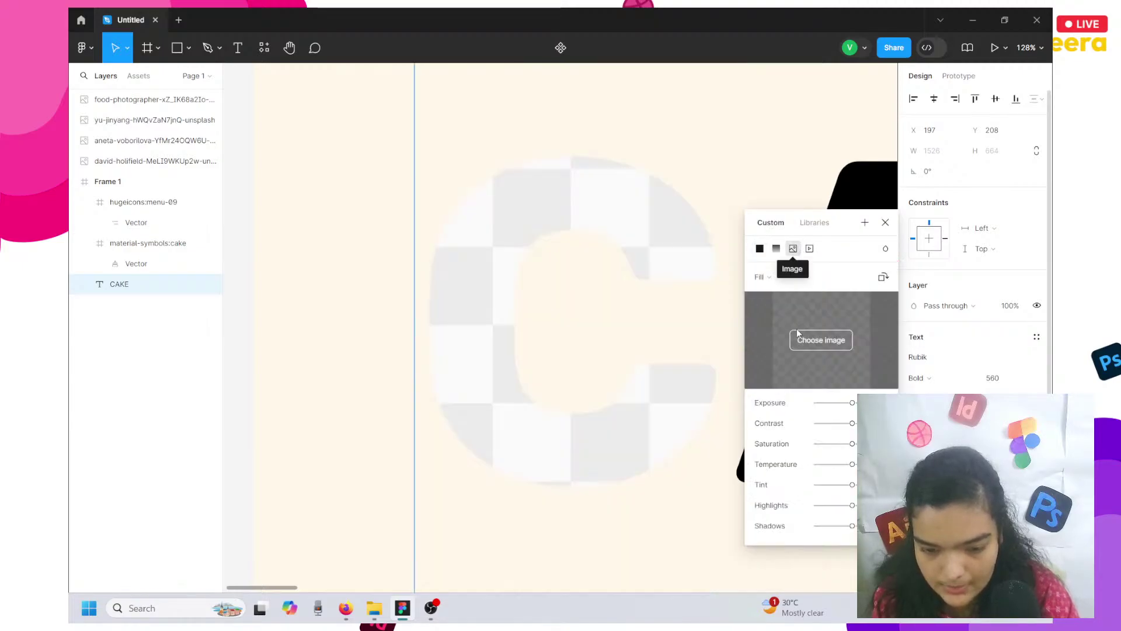
Try filling the letter C with the blueberry-topped cake photo, and undo that fill.
{"action": "left_click", "coordinate": [799, 341]}
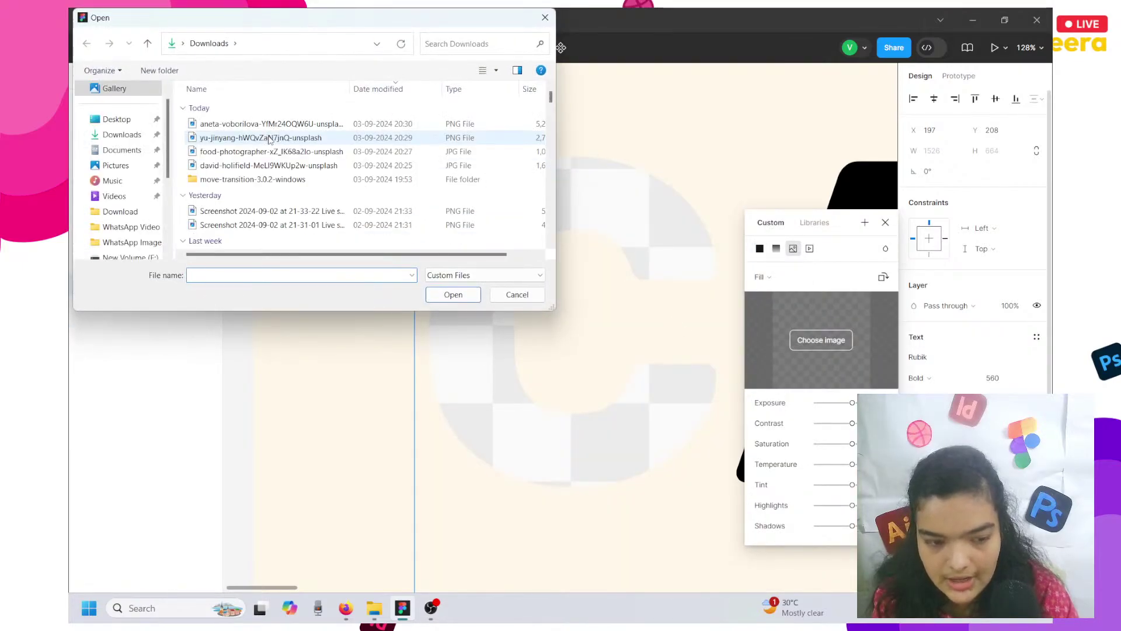
{"action": "left_click", "coordinate": [268, 123]}
{"action": "left_click", "coordinate": [434, 294]}
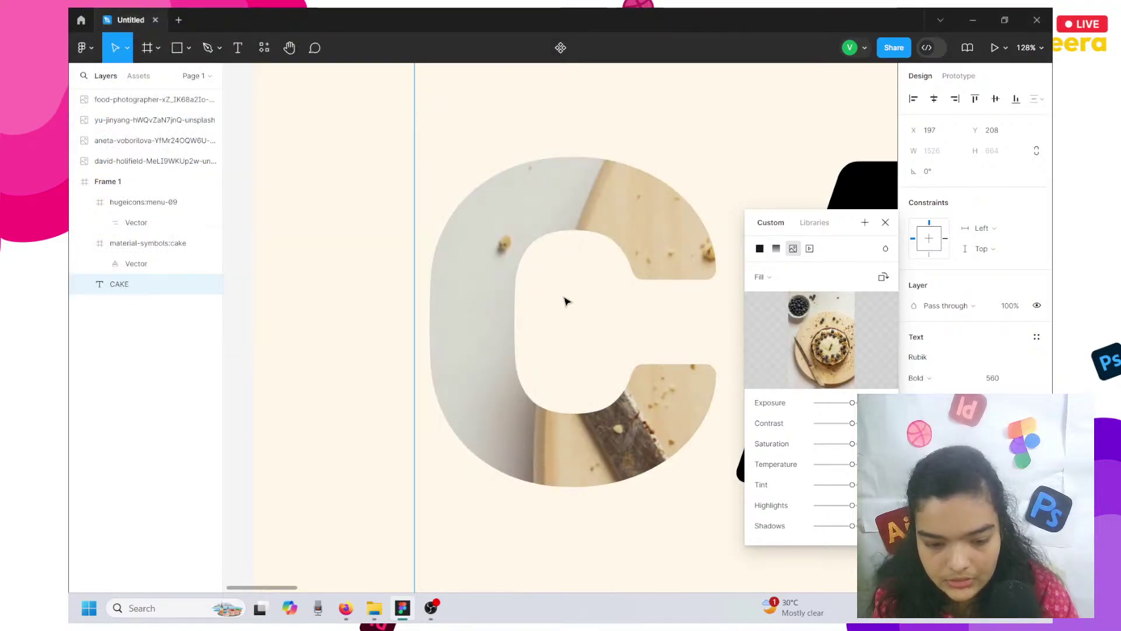
{"action": "key", "text": "ctrl+z"}
Show the Downloads files as large icons and fill the letter C with the chocolate cake photo on the orange background.
{"action": "left_click", "coordinate": [825, 347]}
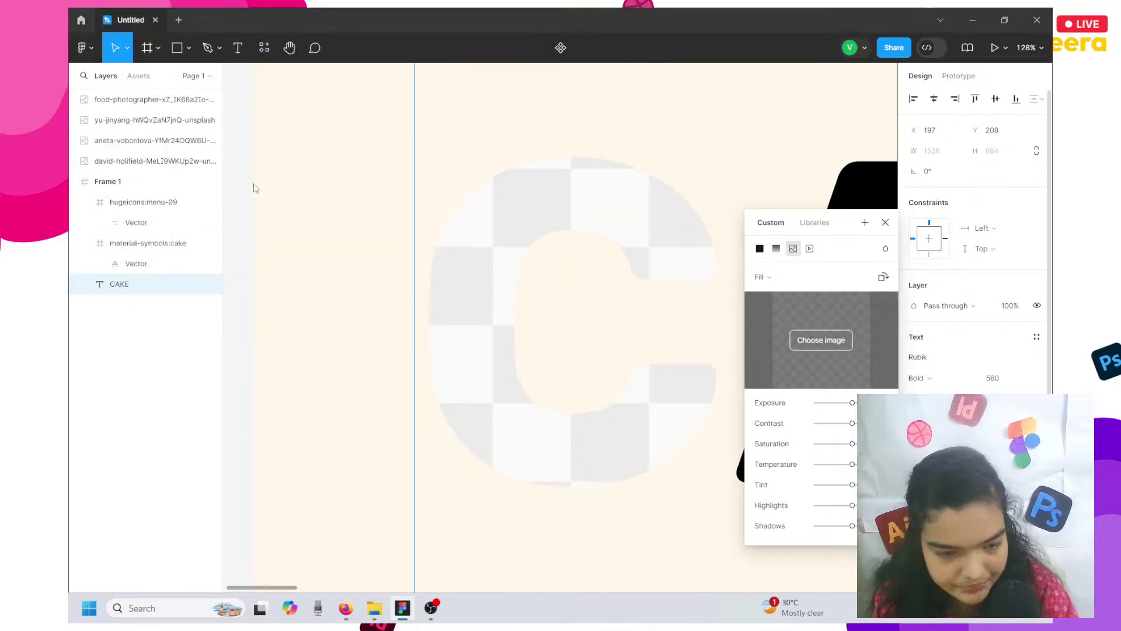
{"action": "left_click", "coordinate": [272, 107]}
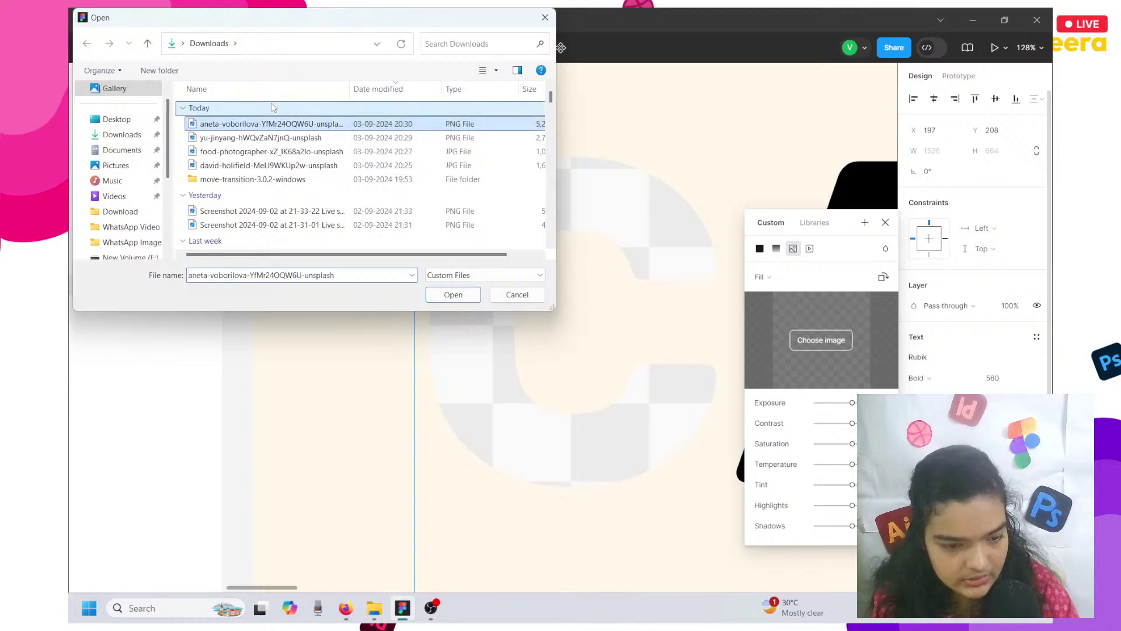
{"action": "right_click", "coordinate": [349, 199]}
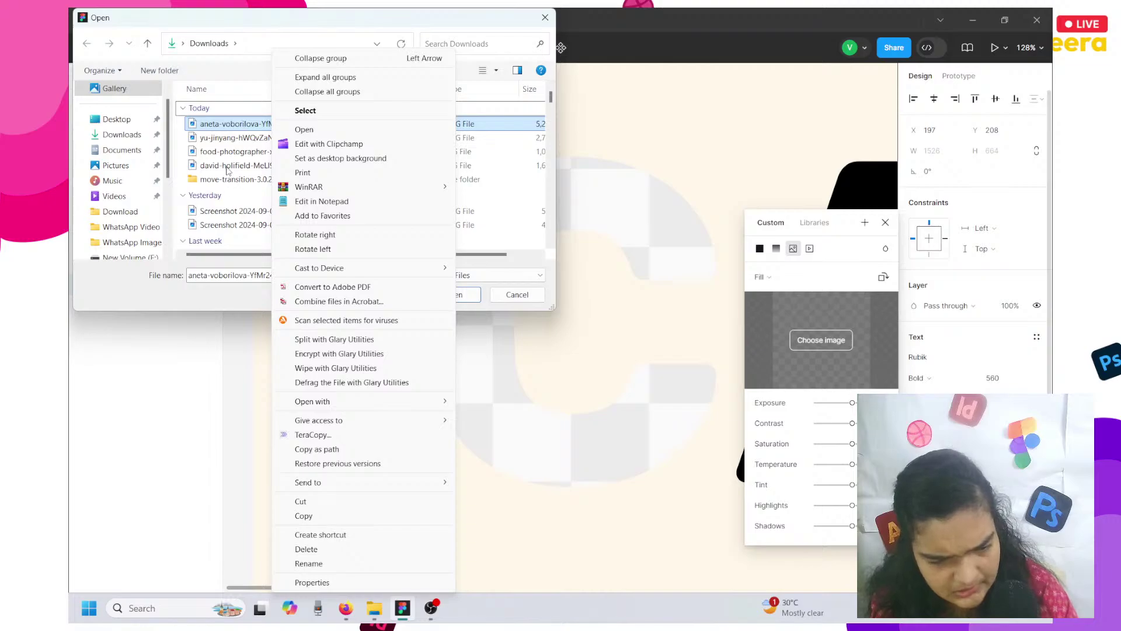
{"action": "left_click", "coordinate": [181, 153]}
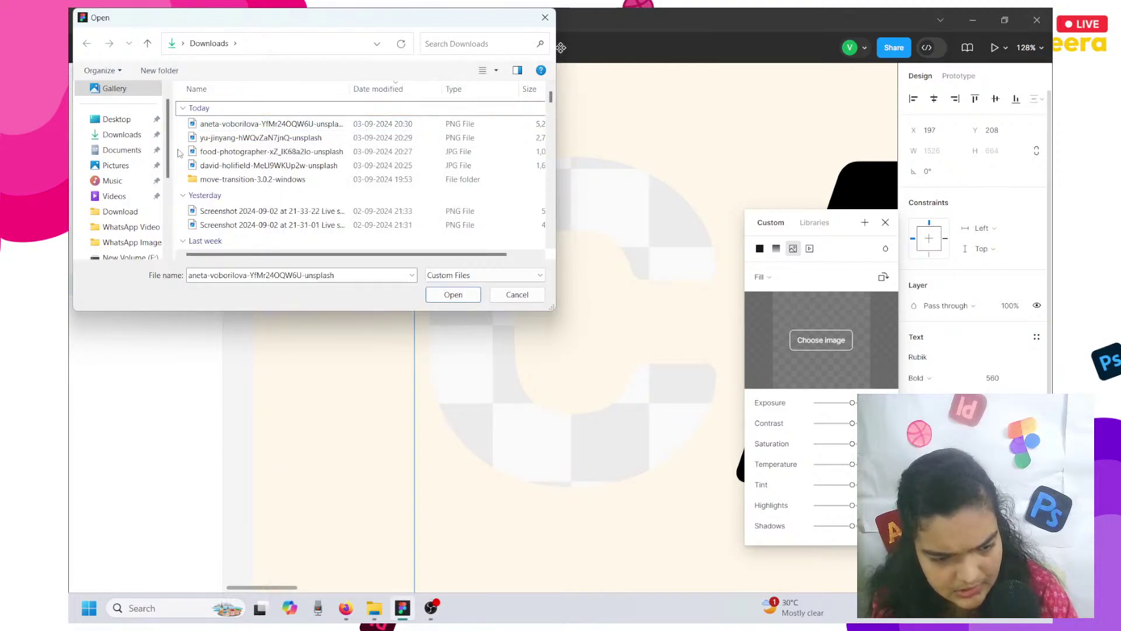
{"action": "right_click", "coordinate": [177, 149]}
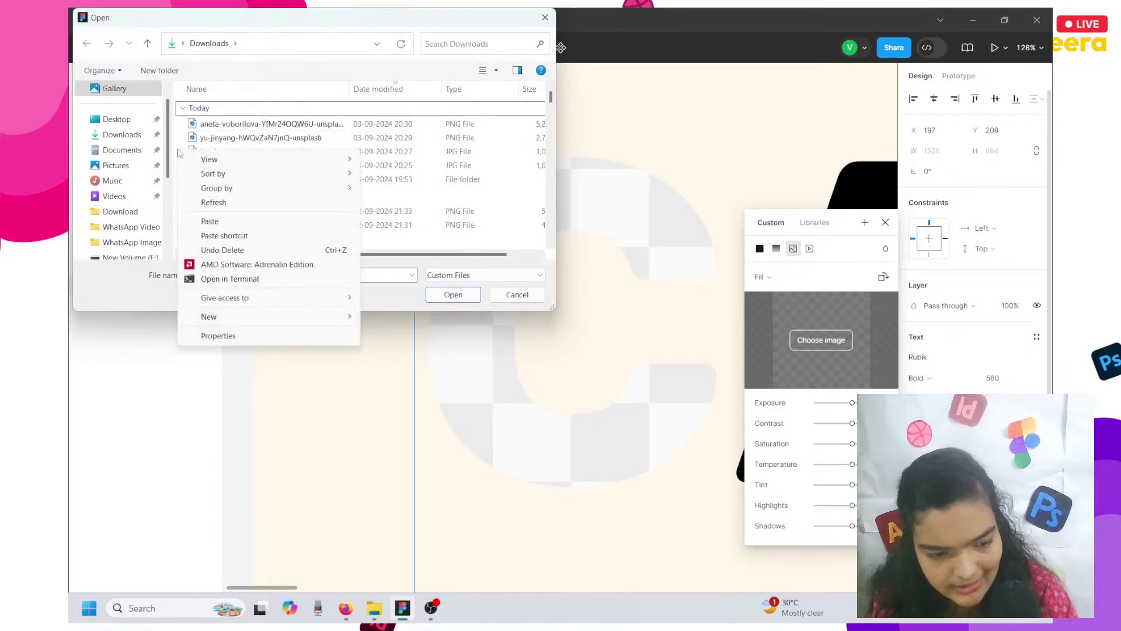
{"action": "mouse_move", "coordinate": [327, 159]}
{"action": "left_click", "coordinate": [387, 174]}
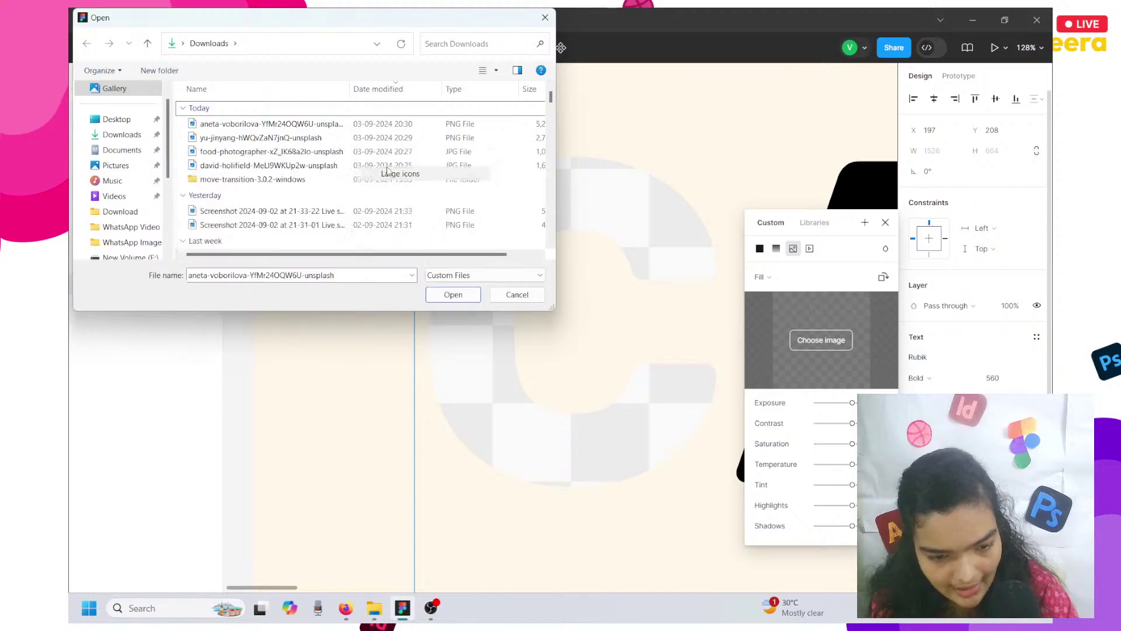
{"action": "left_click", "coordinate": [298, 143]}
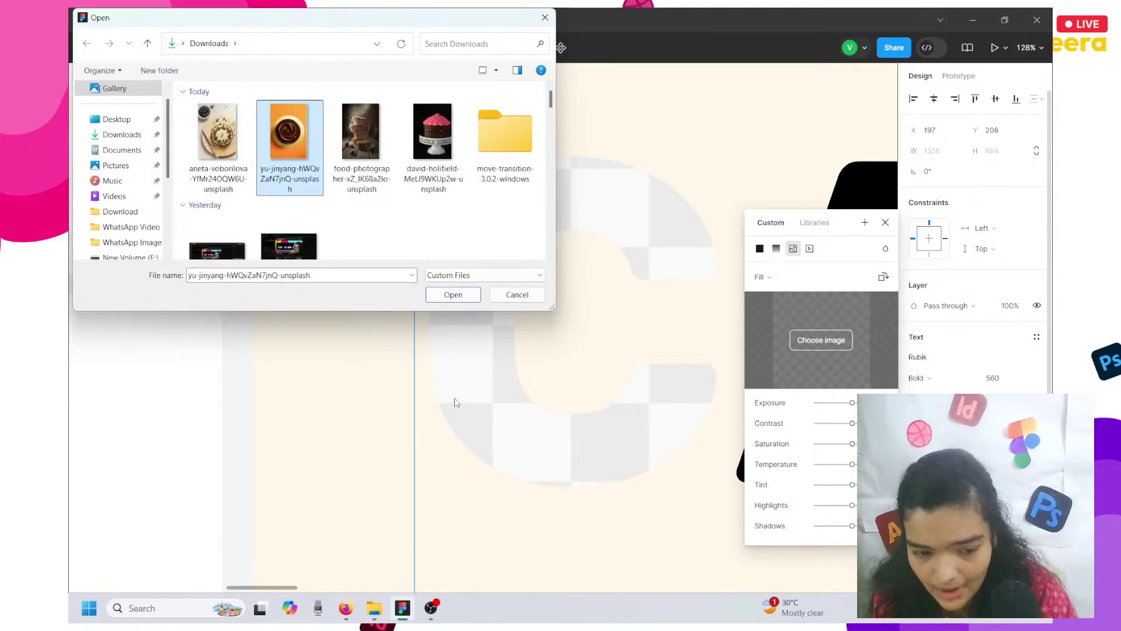
{"action": "left_click", "coordinate": [446, 298]}
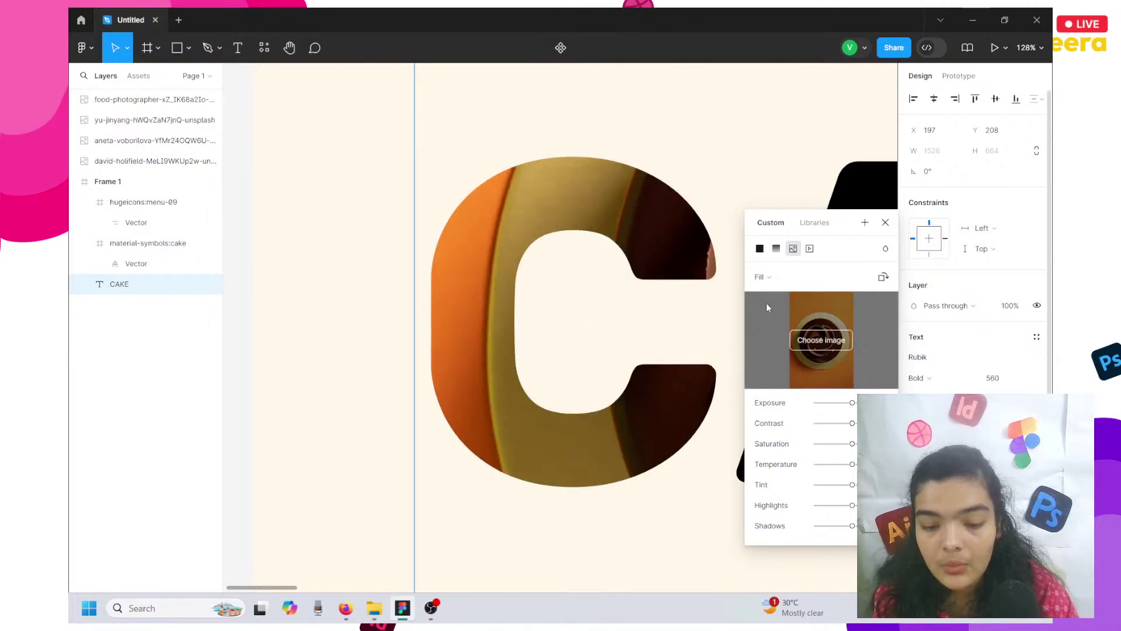
Set the letter C's image fill to Crop and reposition the photo so the dark chocolate part covers the whole letter.
{"action": "left_click", "coordinate": [762, 278]}
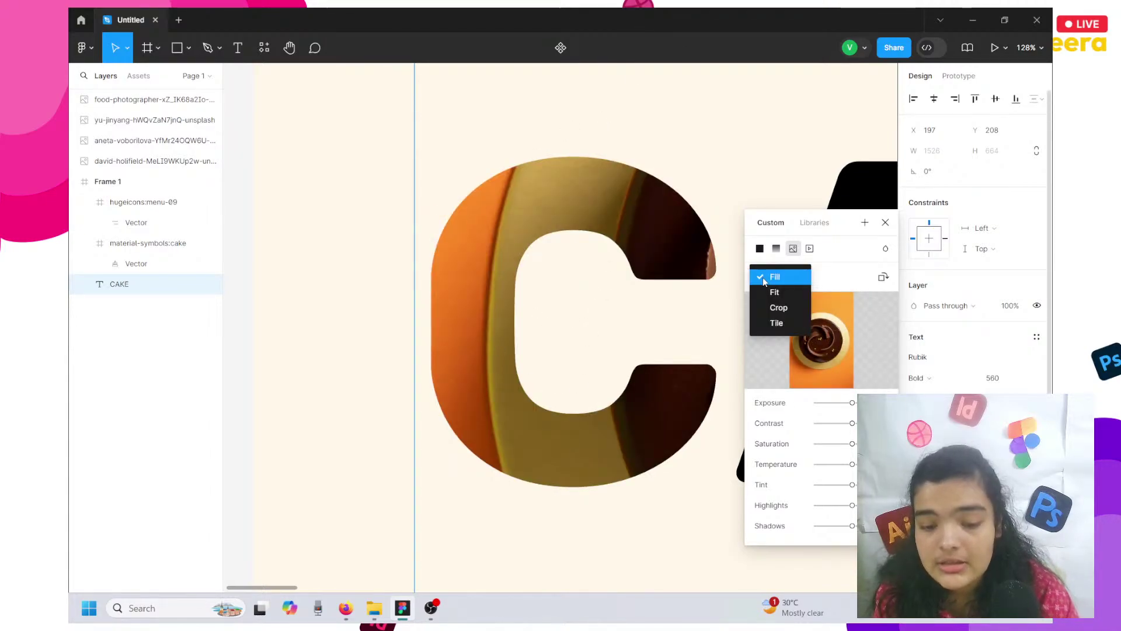
{"action": "left_click", "coordinate": [774, 312]}
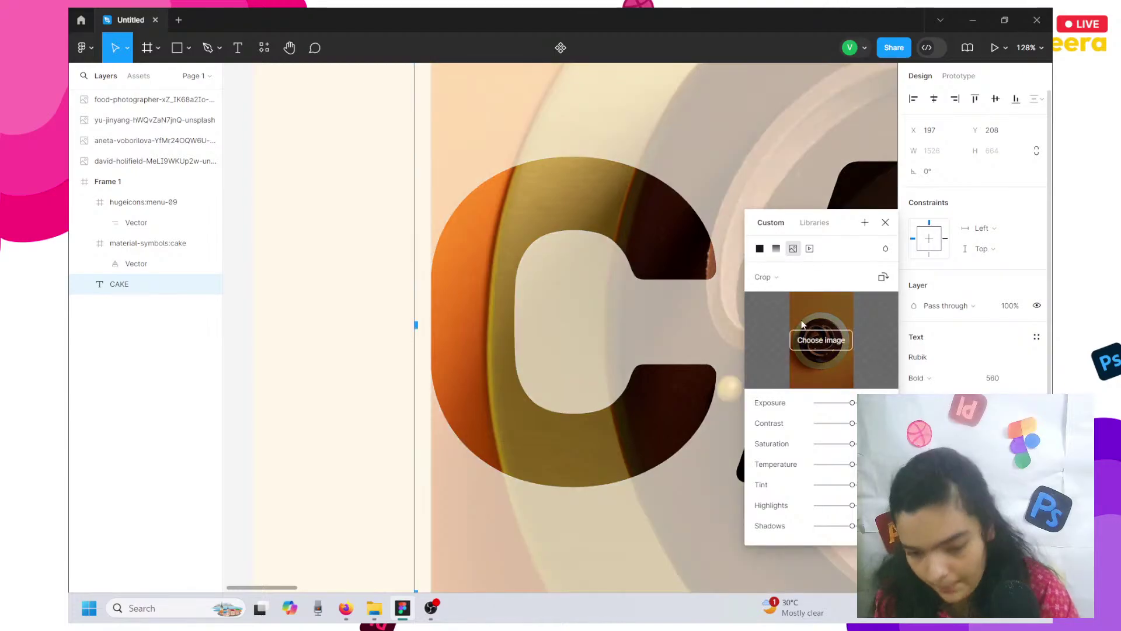
{"action": "left_click_drag", "start_coordinate": [556, 205], "coordinate": [290, 193]}
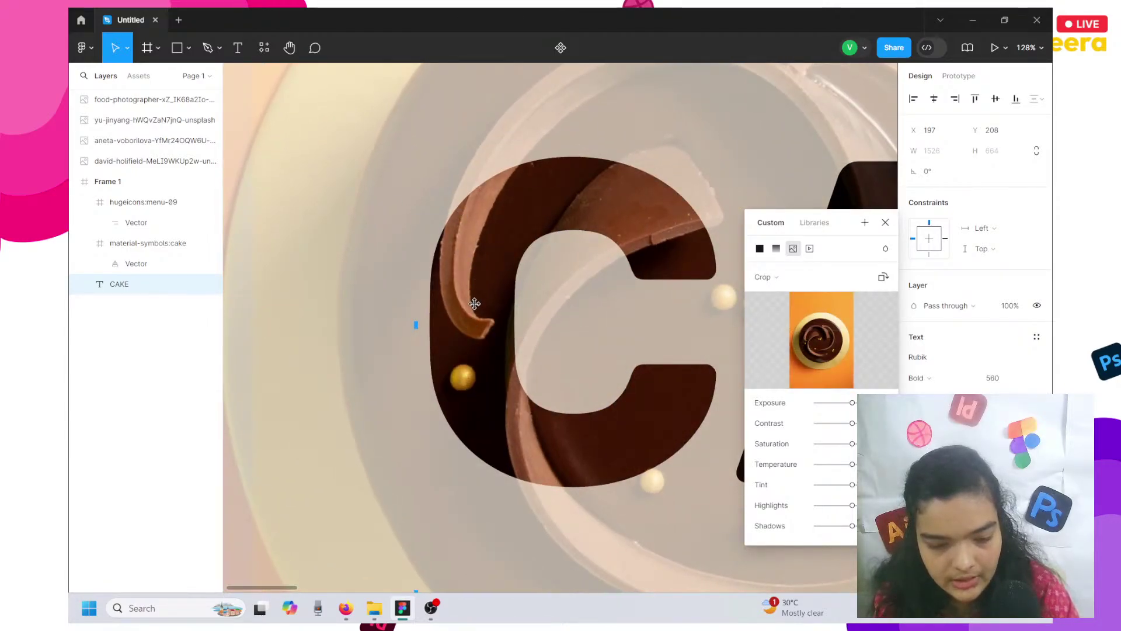
{"action": "left_click_drag", "start_coordinate": [494, 296], "coordinate": [254, 266]}
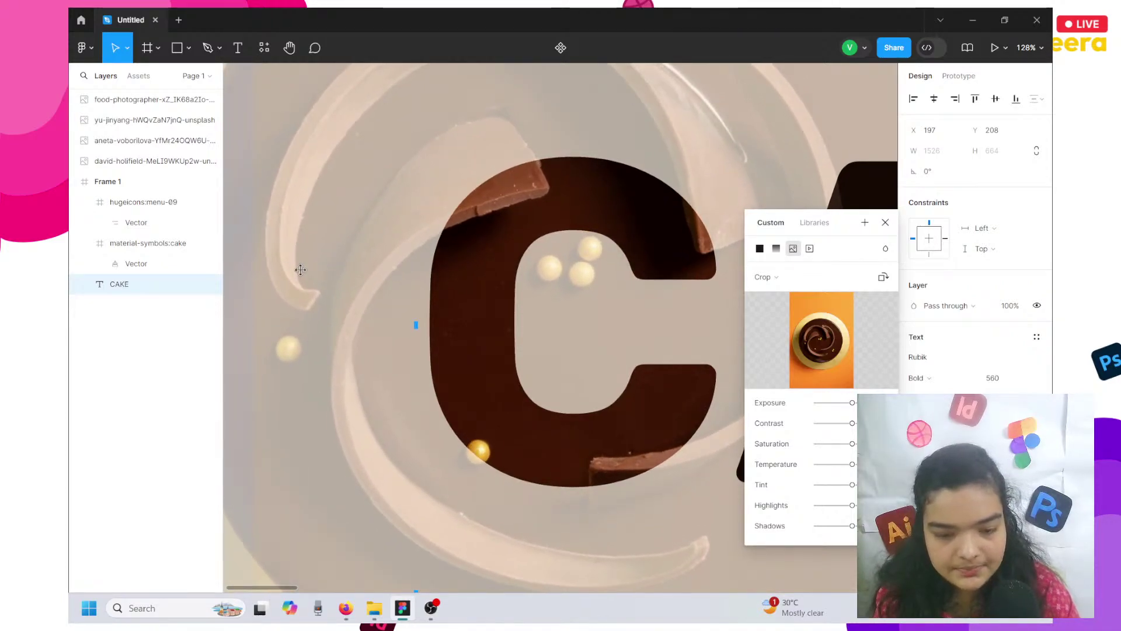
{"action": "left_click_drag", "start_coordinate": [490, 300], "coordinate": [465, 287]}
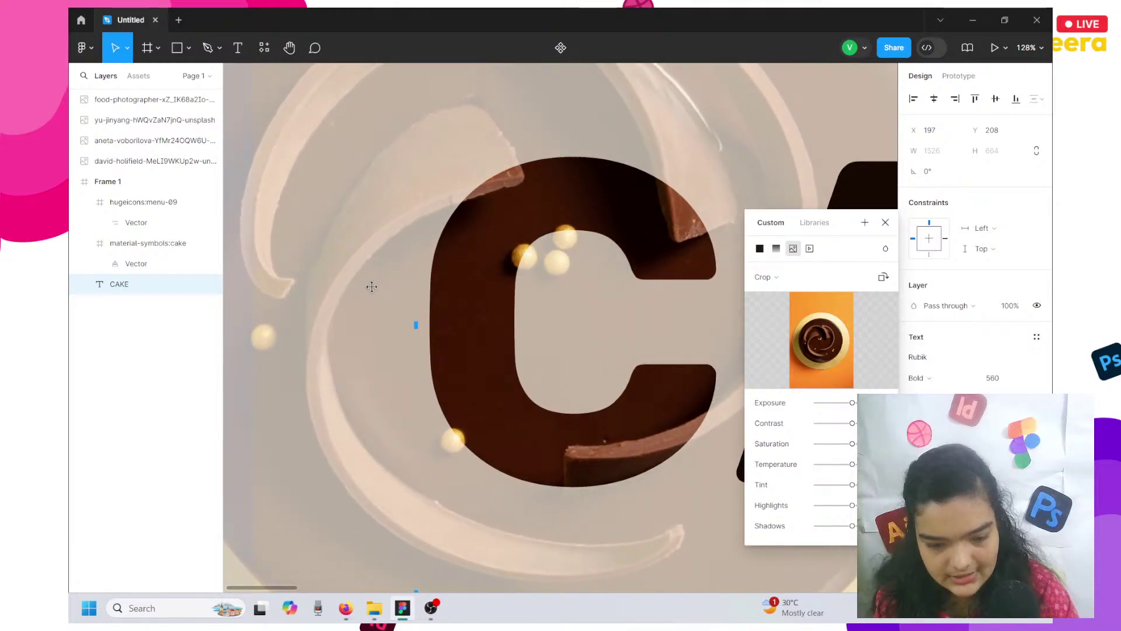
{"action": "scroll", "coordinate": [371, 287], "scroll_direction": "down", "scroll_amount": 5}
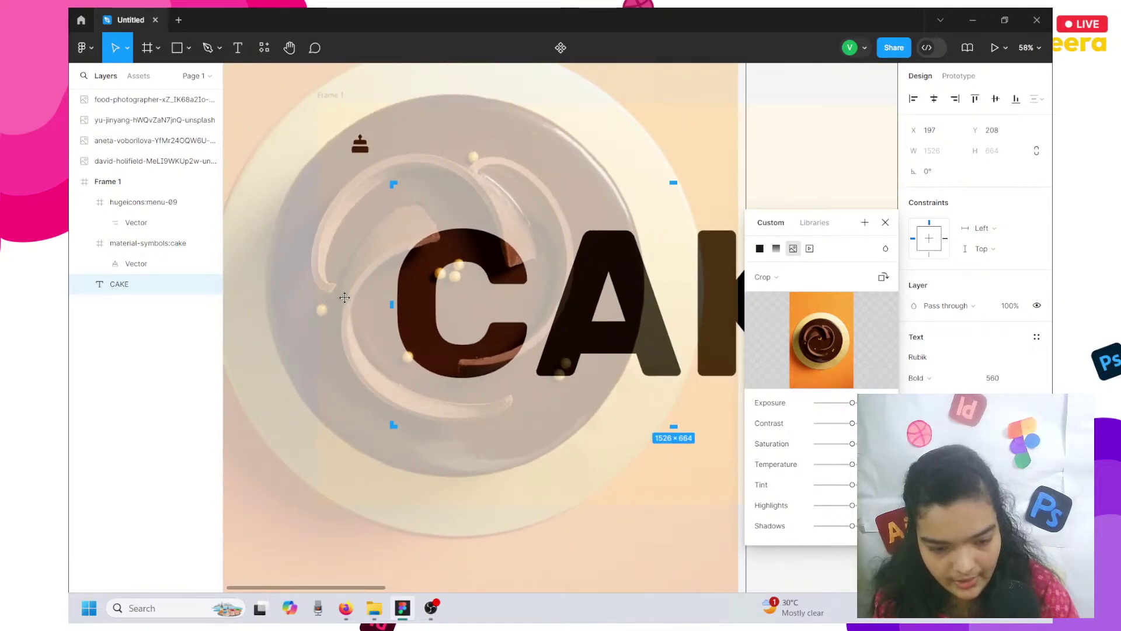
{"action": "scroll", "coordinate": [327, 300], "scroll_direction": "down", "scroll_amount": 5}
{"action": "left_click", "coordinate": [242, 305]}
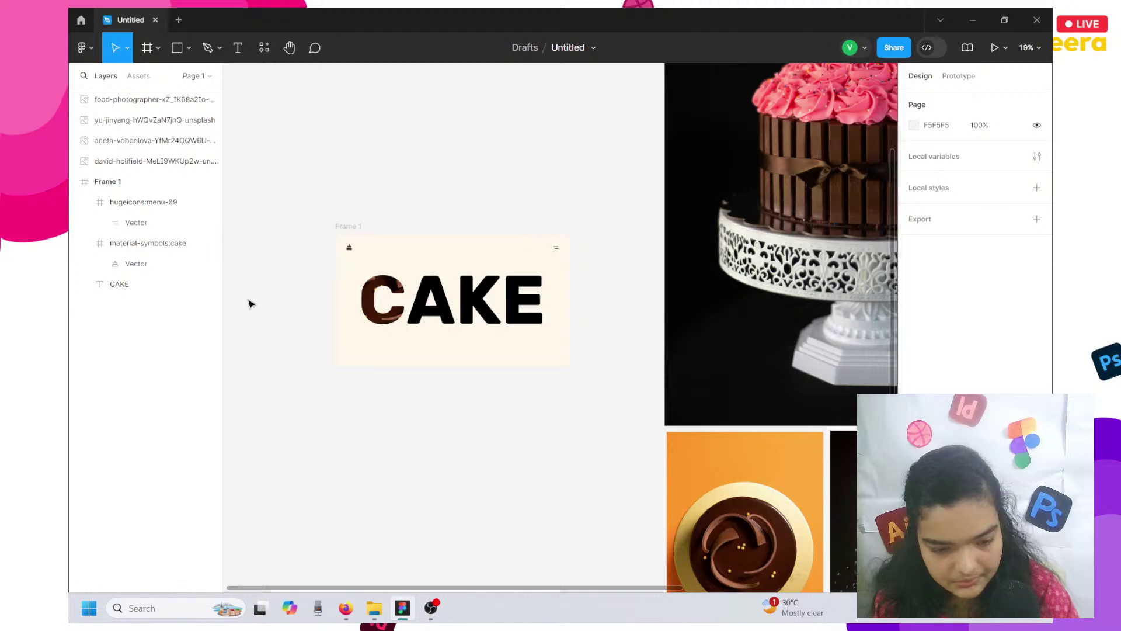
Try the Inter font on the whole CAKE text.
{"action": "double_click", "coordinate": [391, 307]}
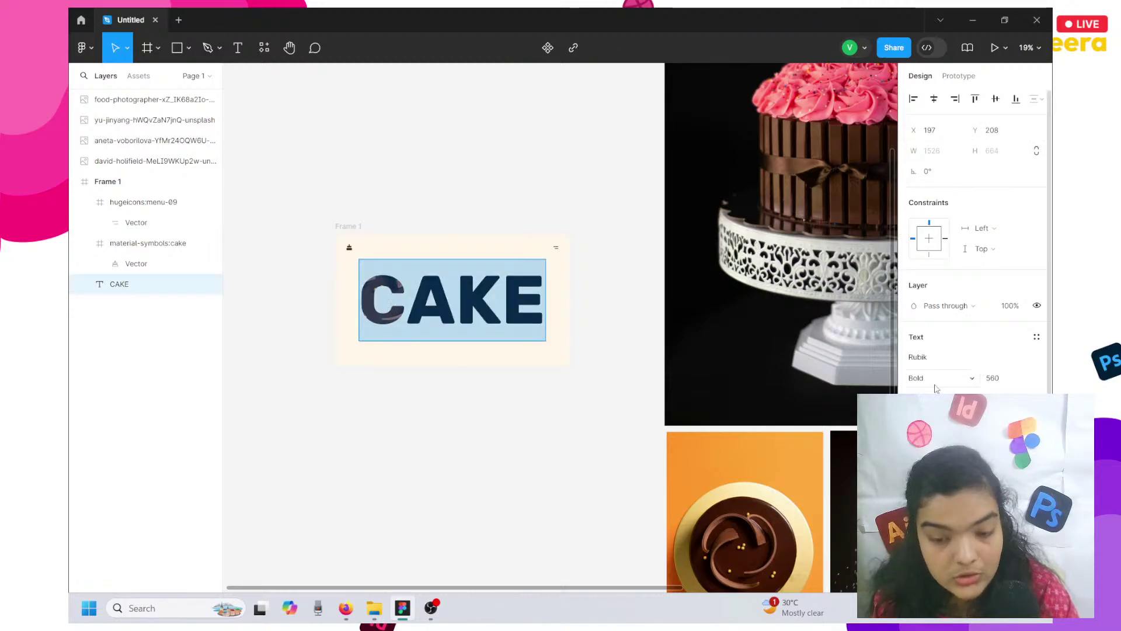
{"action": "left_click", "coordinate": [931, 362]}
{"action": "type", "text": "INTER"}
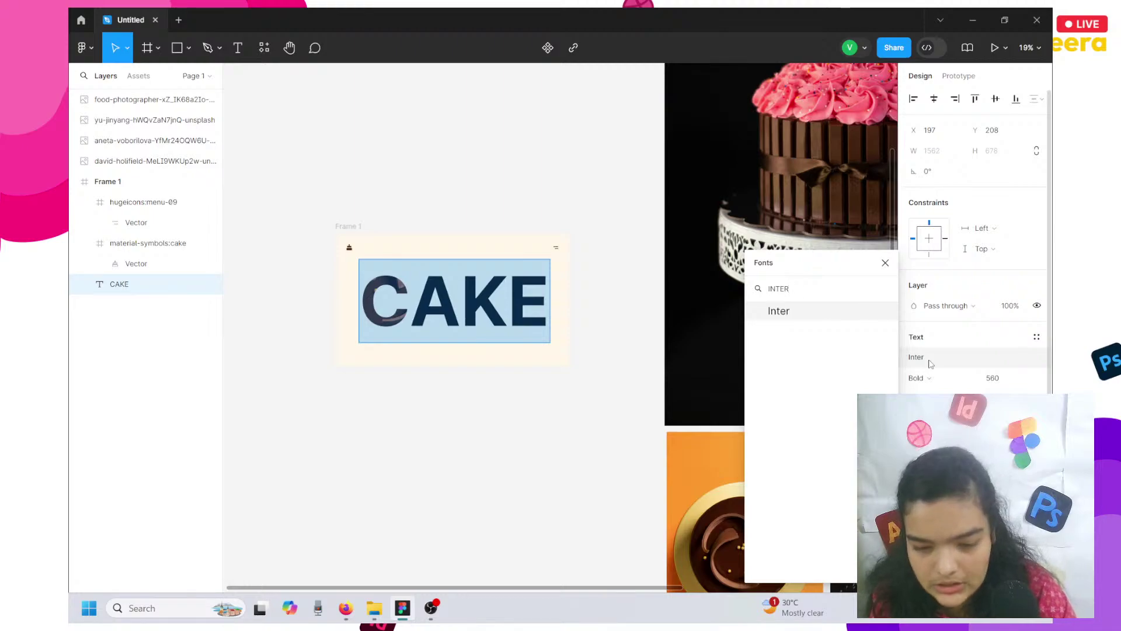
{"action": "left_click", "coordinate": [931, 362]}
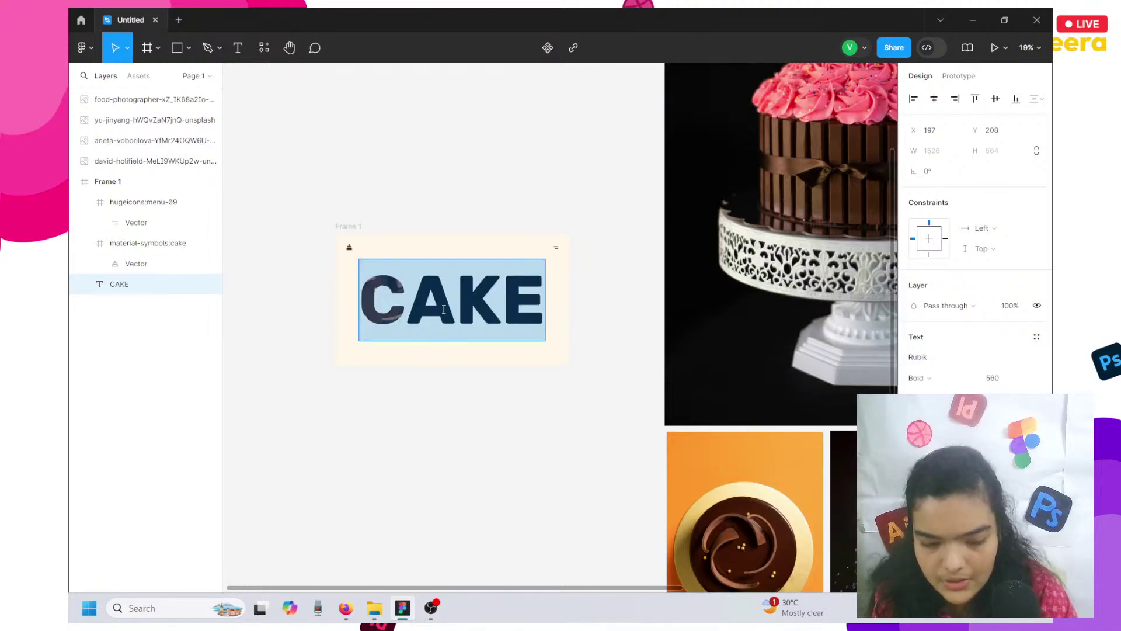
Shift the chocolate cake photo inside the letter C so the gold pearls sit on the letter's left stroke.
{"action": "scroll", "coordinate": [444, 309], "scroll_direction": "up", "scroll_amount": 5}
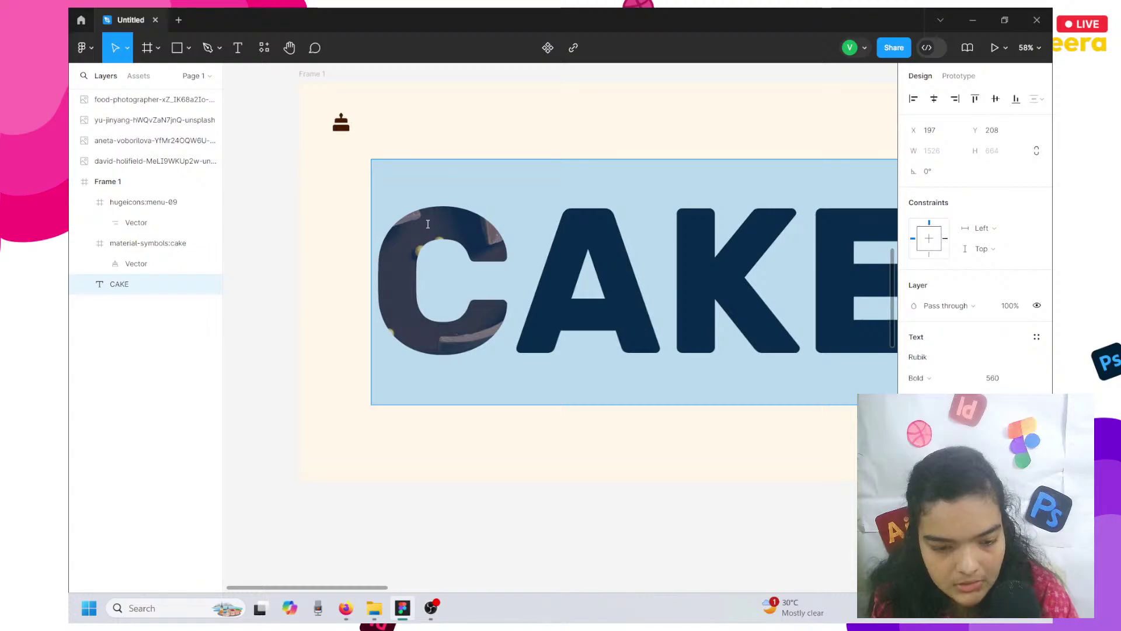
{"action": "left_click_drag", "start_coordinate": [499, 220], "coordinate": [413, 219]}
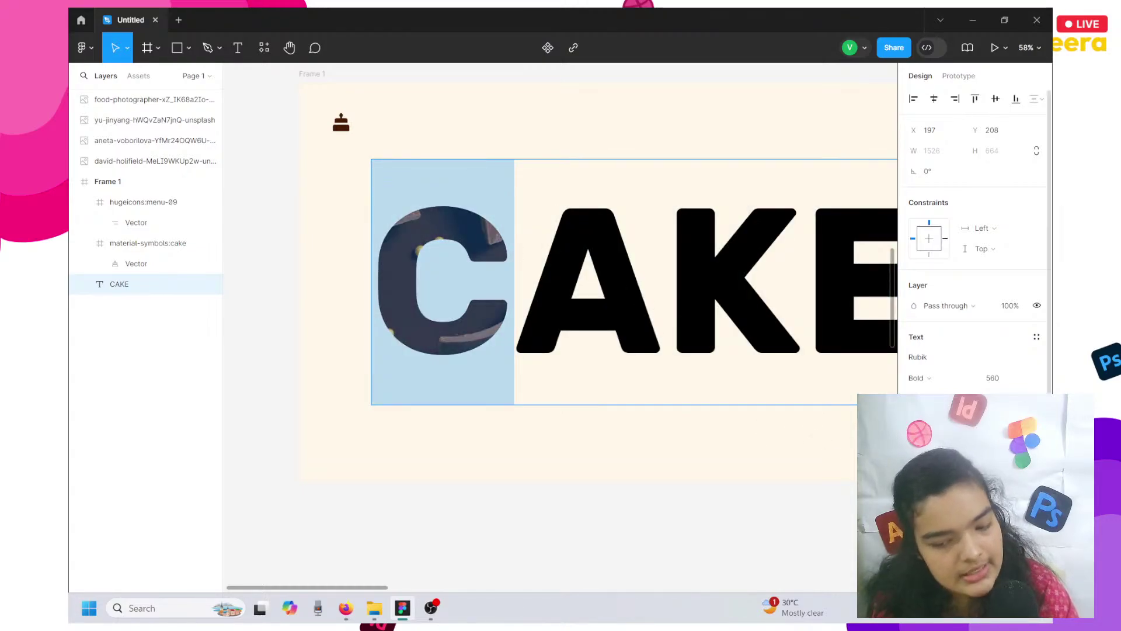
{"action": "double_click", "coordinate": [570, 282]}
{"action": "left_click_drag", "start_coordinate": [522, 279], "coordinate": [505, 306]}
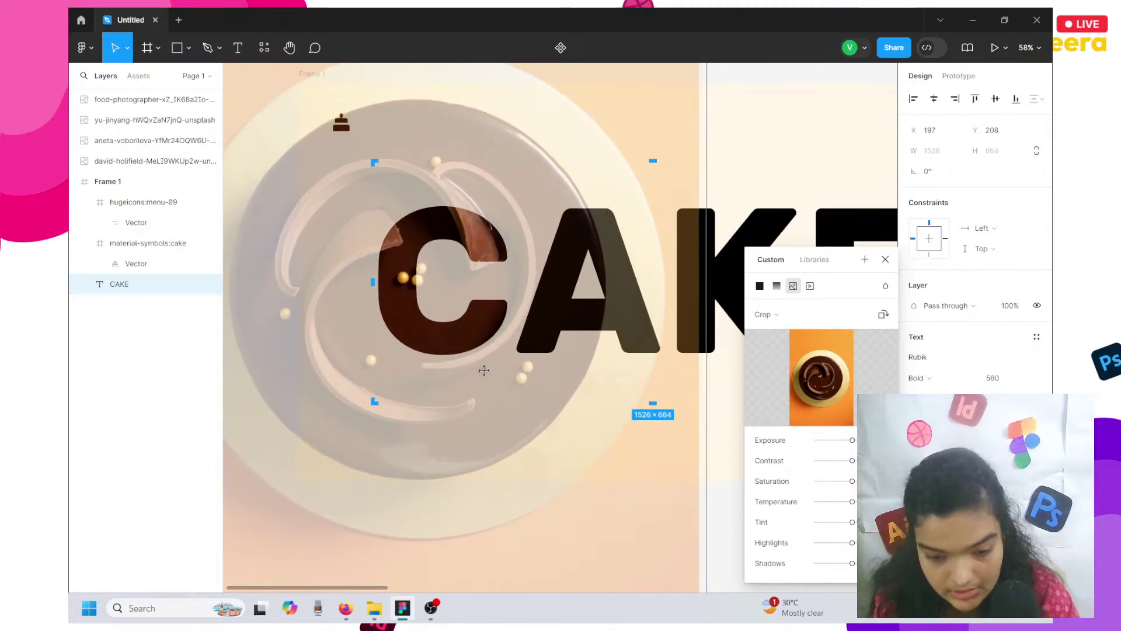
{"action": "key", "text": "Escape"}
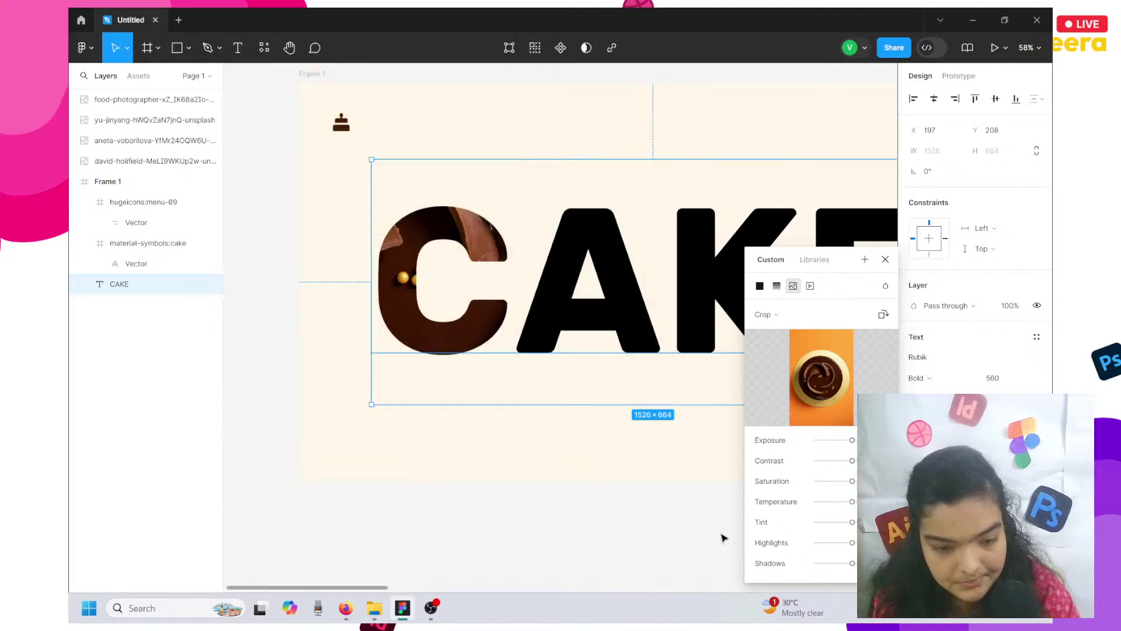
{"action": "key", "text": "Escape"}
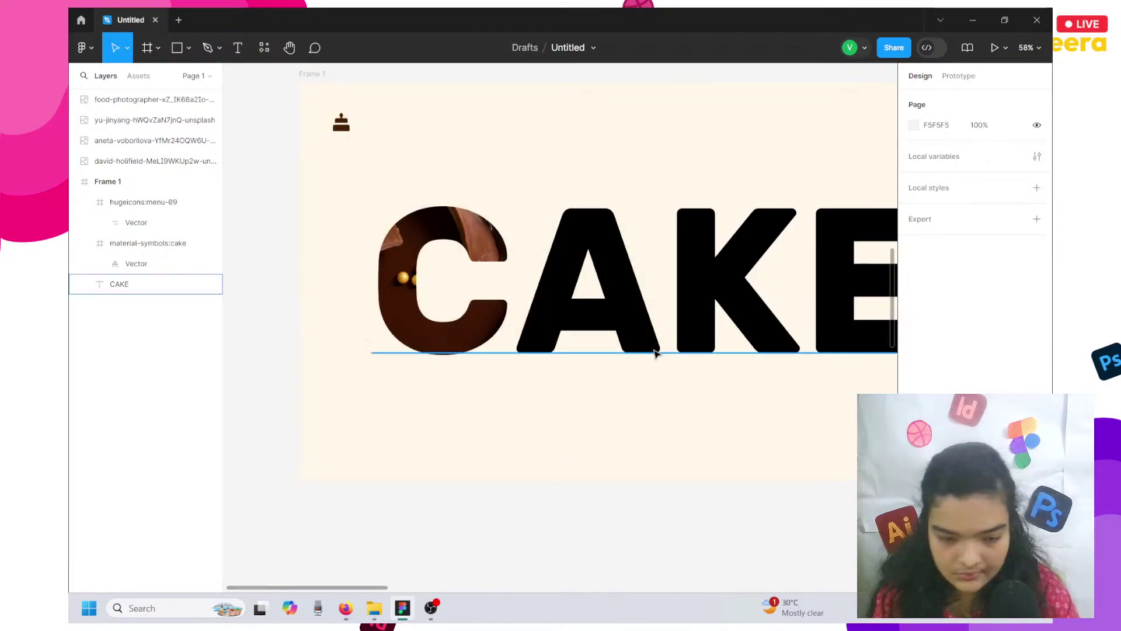
Reposition the letter C's cropped photo so the chocolate curls fill its upper curve and a gold pearl sits at its lower left.
{"action": "double_click", "coordinate": [394, 298]}
{"action": "left_click", "coordinate": [392, 297]}
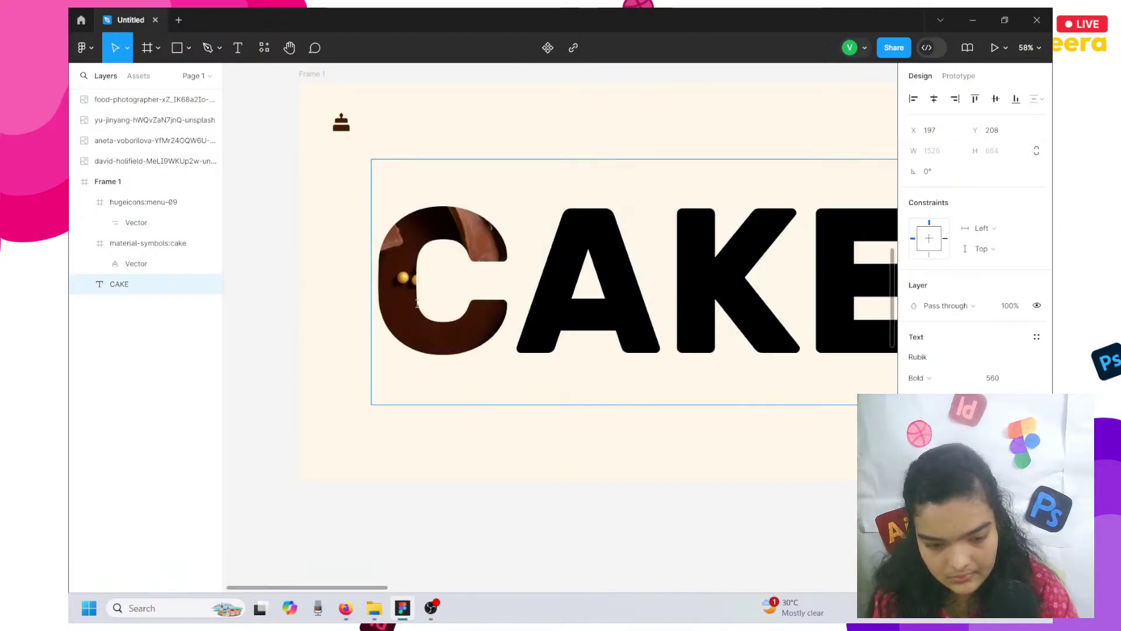
{"action": "key", "text": "Right"}
{"action": "key", "text": "shift+Left"}
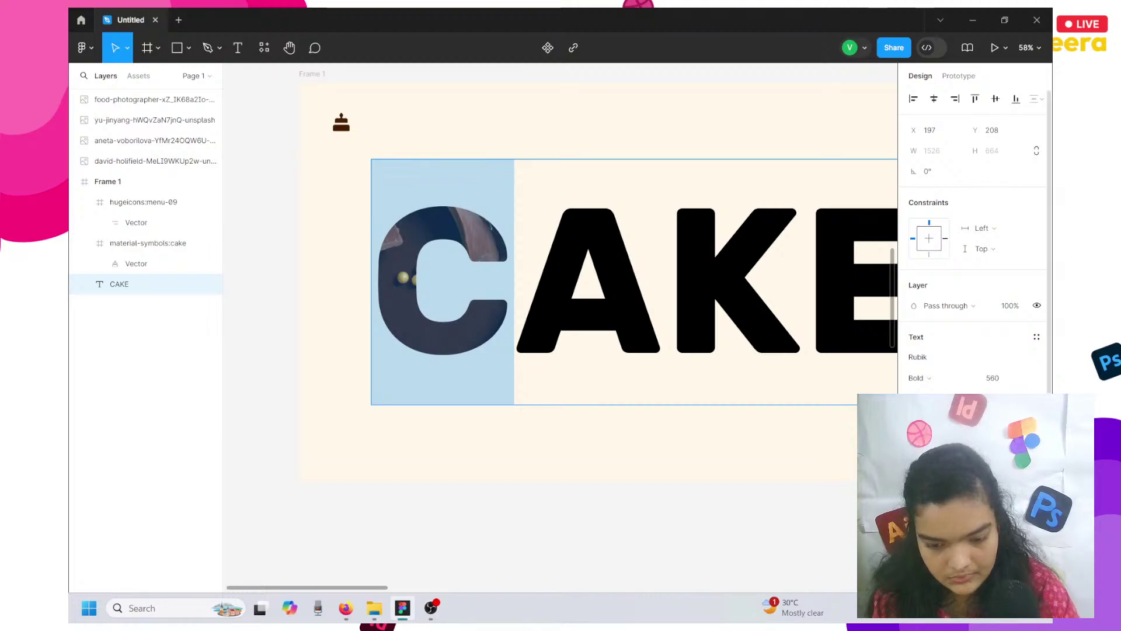
{"action": "double_click", "coordinate": [489, 365]}
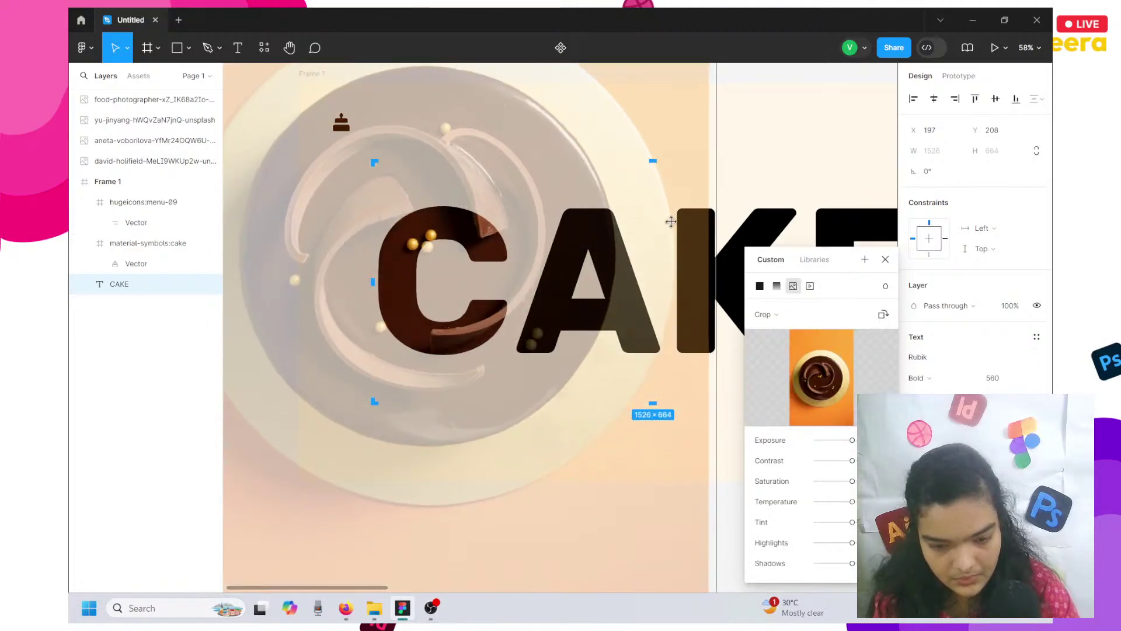
{"action": "left_click_drag", "start_coordinate": [712, 181], "coordinate": [613, 192]}
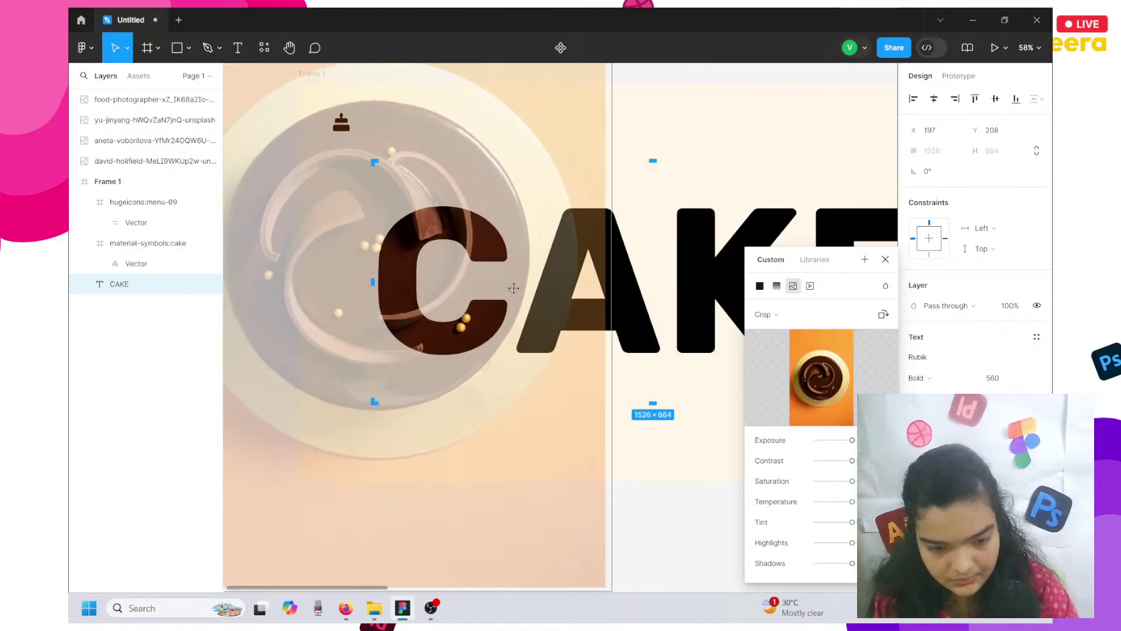
{"action": "left_click_drag", "start_coordinate": [513, 290], "coordinate": [533, 409]}
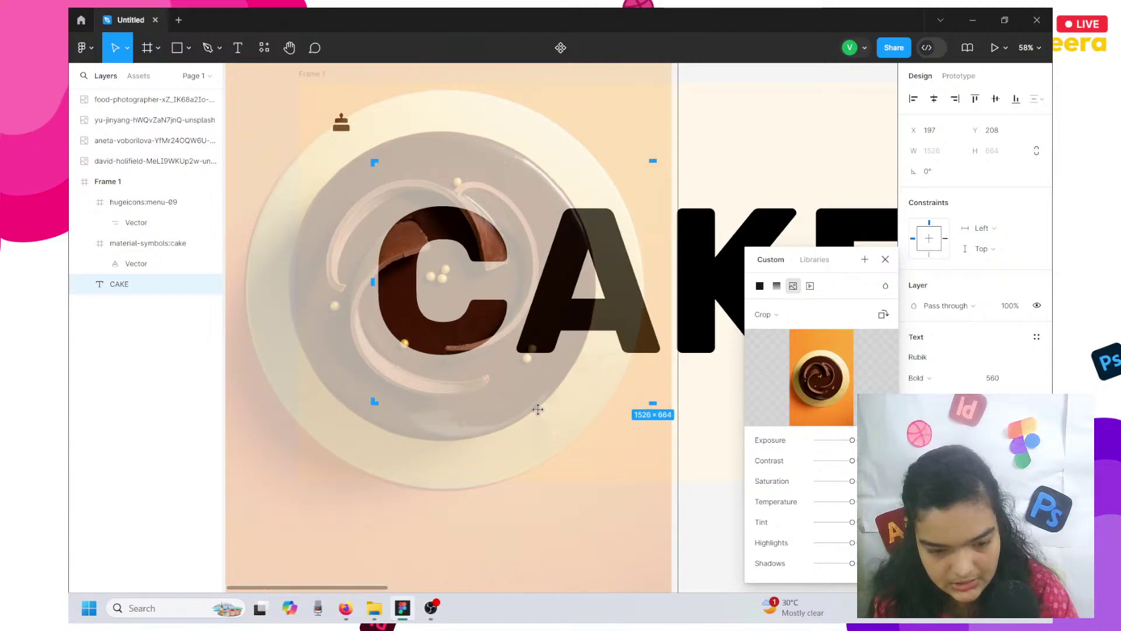
{"action": "left_click", "coordinate": [691, 445]}
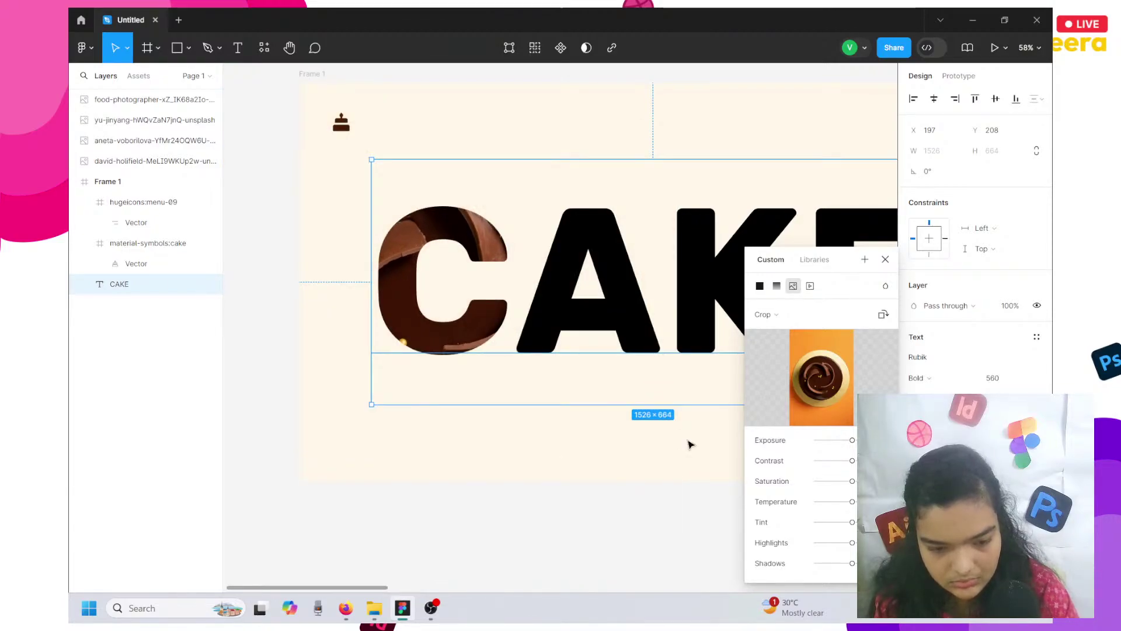
{"action": "left_click", "coordinate": [511, 565]}
Fill only the letter A of the CAKE text with the blueberry-topped cake photo from Downloads.
{"action": "double_click", "coordinate": [622, 266]}
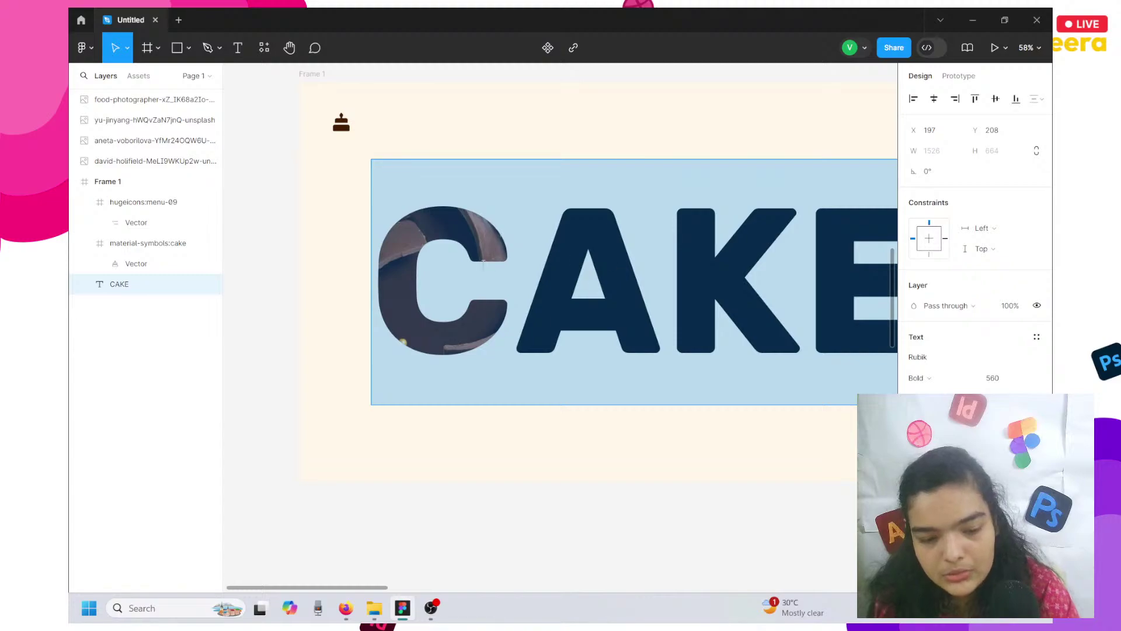
{"action": "left_click", "coordinate": [526, 264]}
{"action": "double_click", "coordinate": [526, 264]}
{"action": "left_click", "coordinate": [528, 264]}
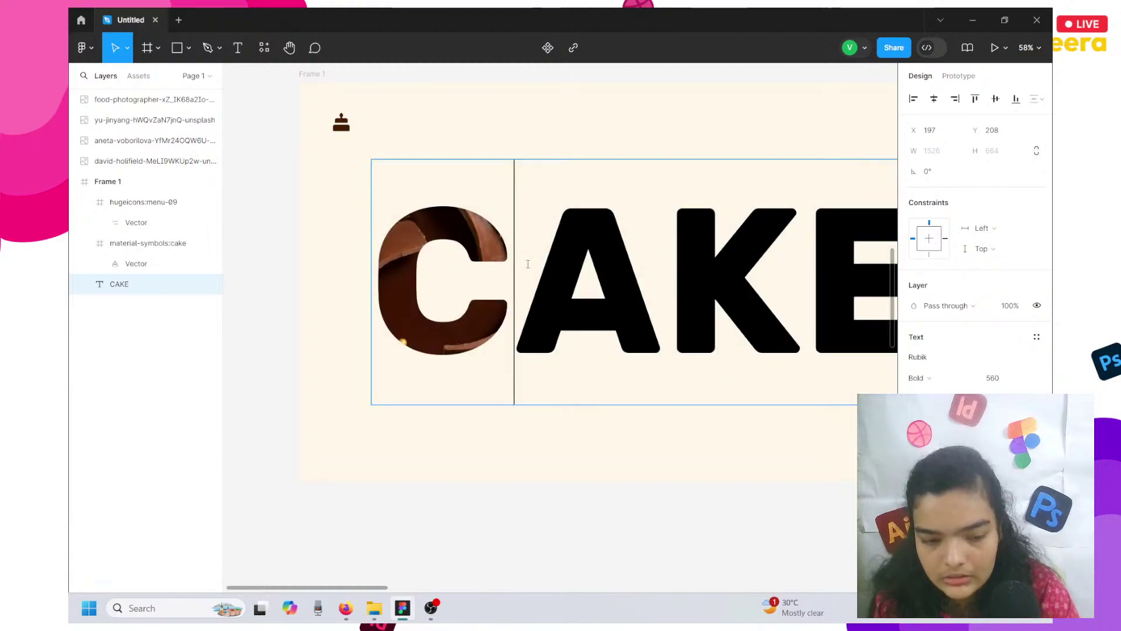
{"action": "left_click_drag", "start_coordinate": [528, 264], "coordinate": [608, 264]}
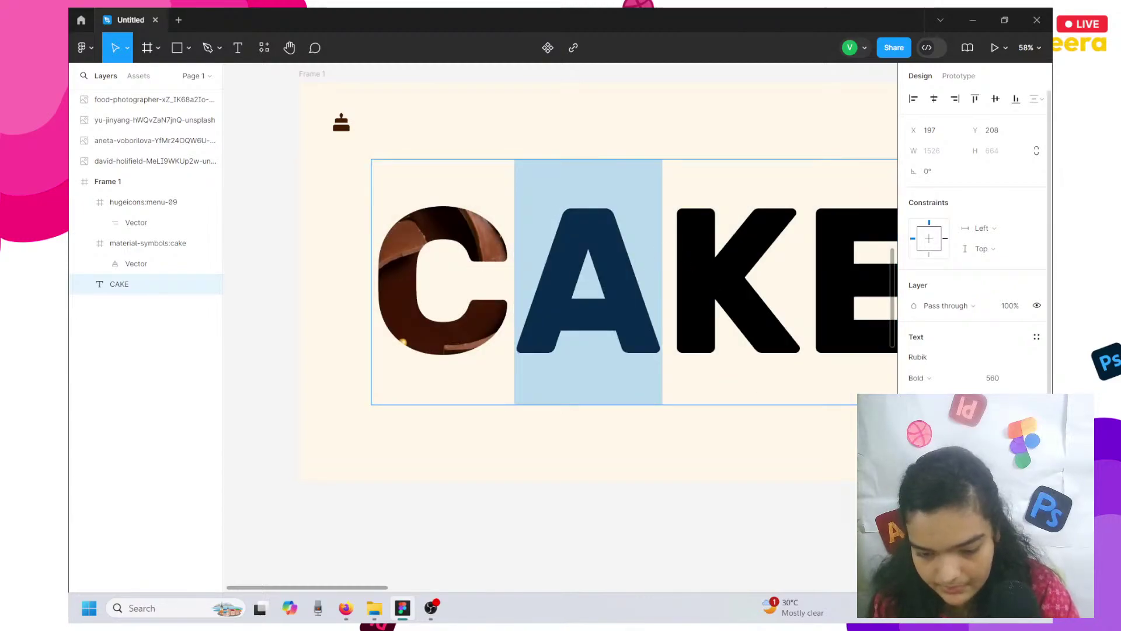
{"action": "left_click", "coordinate": [920, 461]}
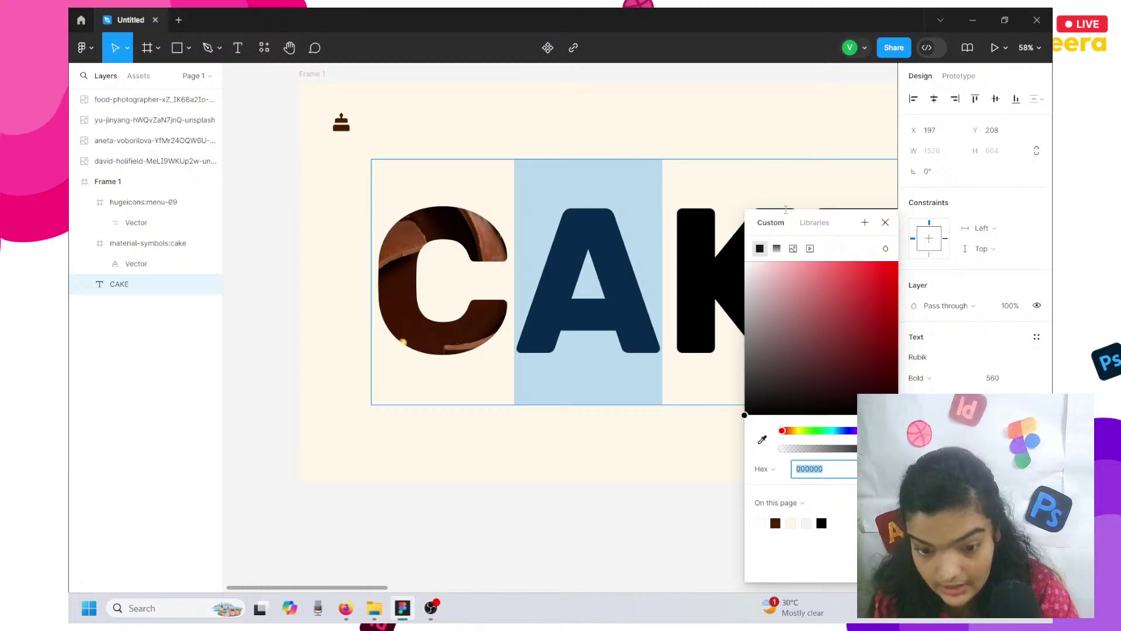
{"action": "left_click", "coordinate": [793, 248]}
{"action": "left_click", "coordinate": [821, 340]}
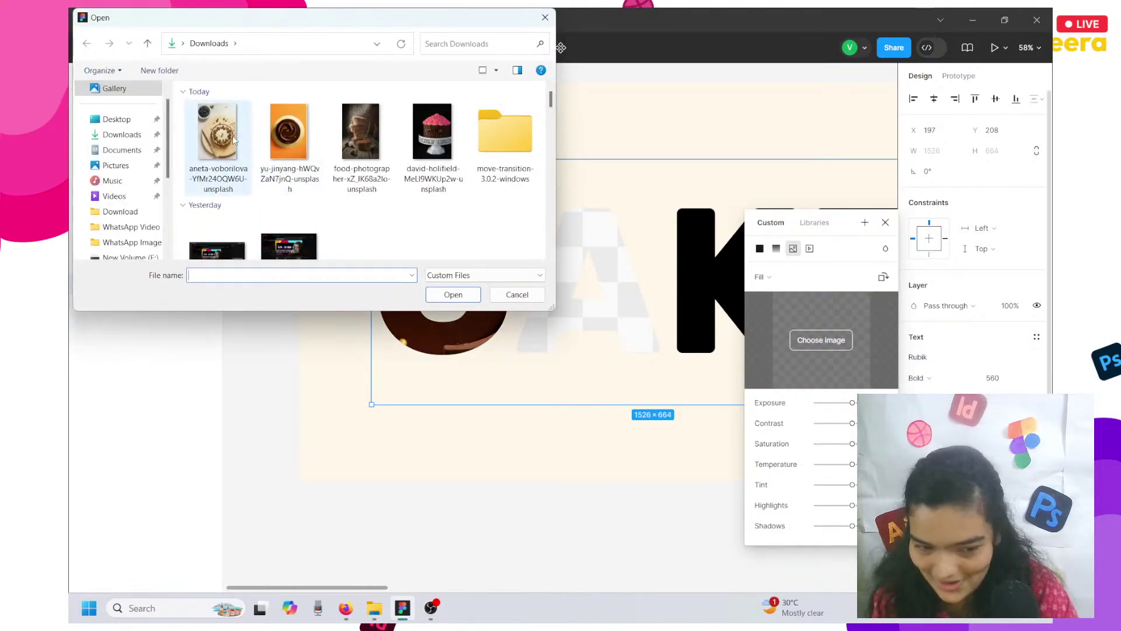
{"action": "left_click", "coordinate": [236, 139]}
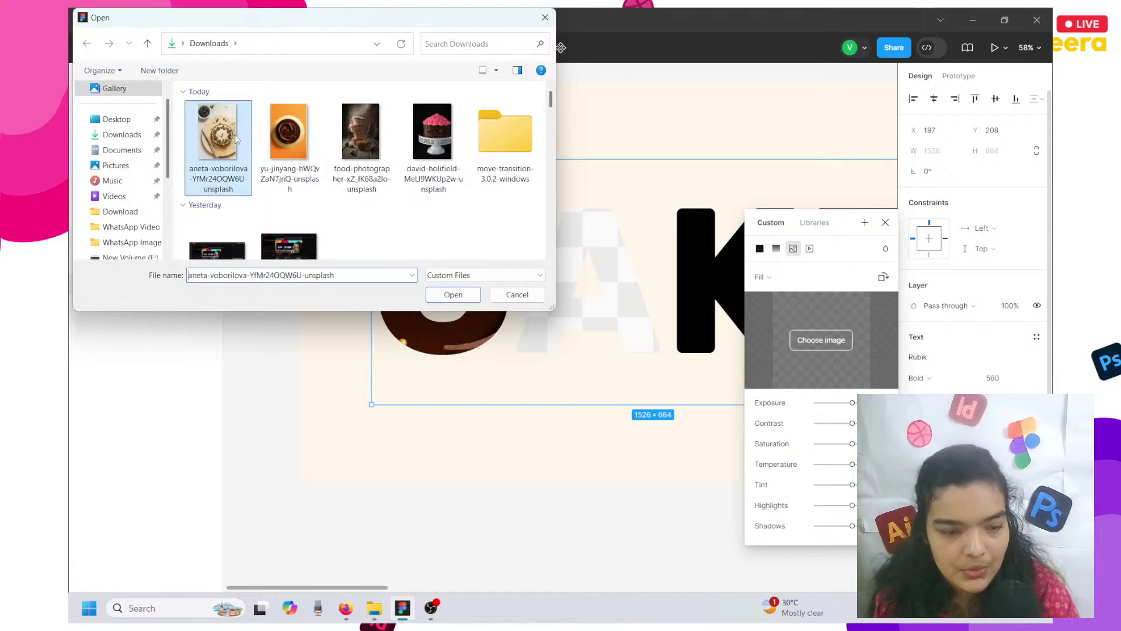
{"action": "left_click", "coordinate": [454, 295]}
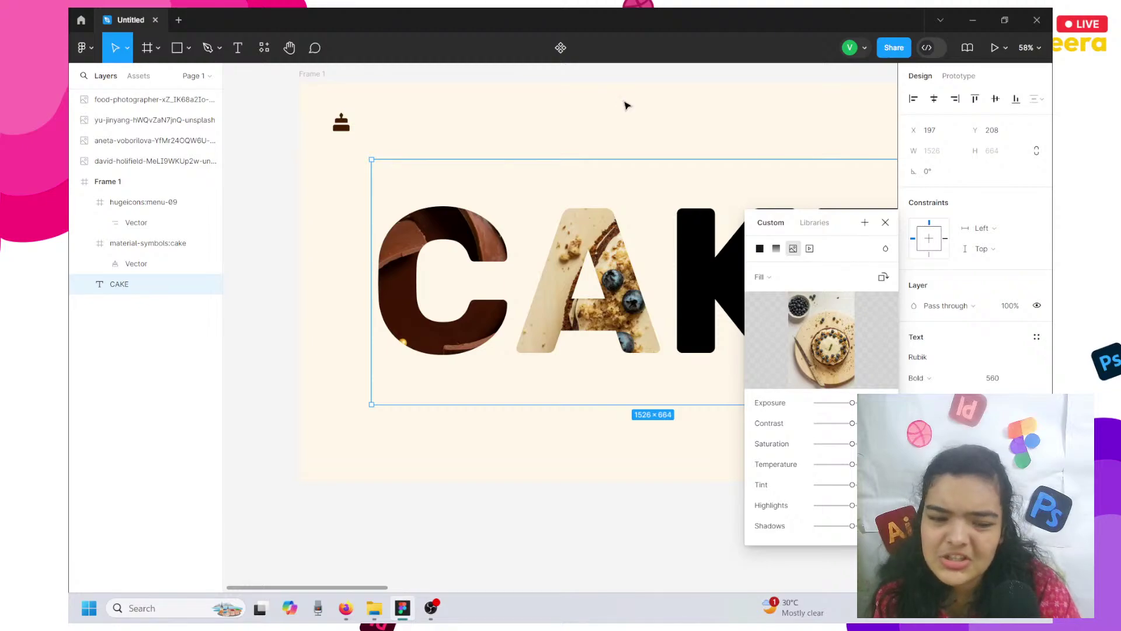
{"action": "left_click", "coordinate": [884, 223]}
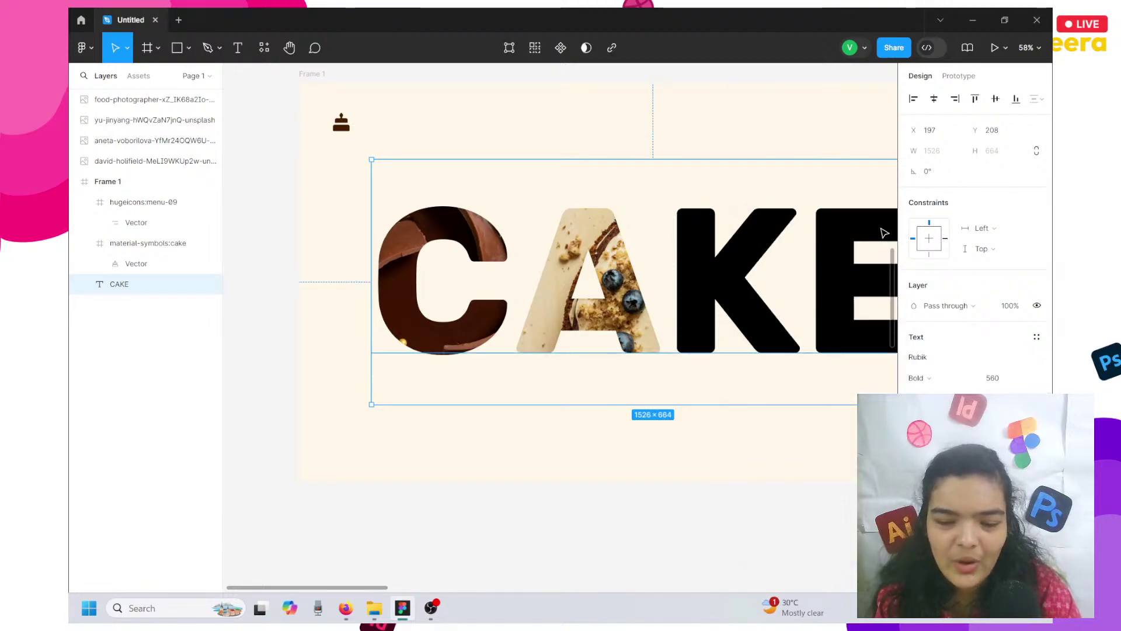
Fill only the letter K of the CAKE text with the stacked cupcakes photo from Downloads.
{"action": "double_click", "coordinate": [687, 278]}
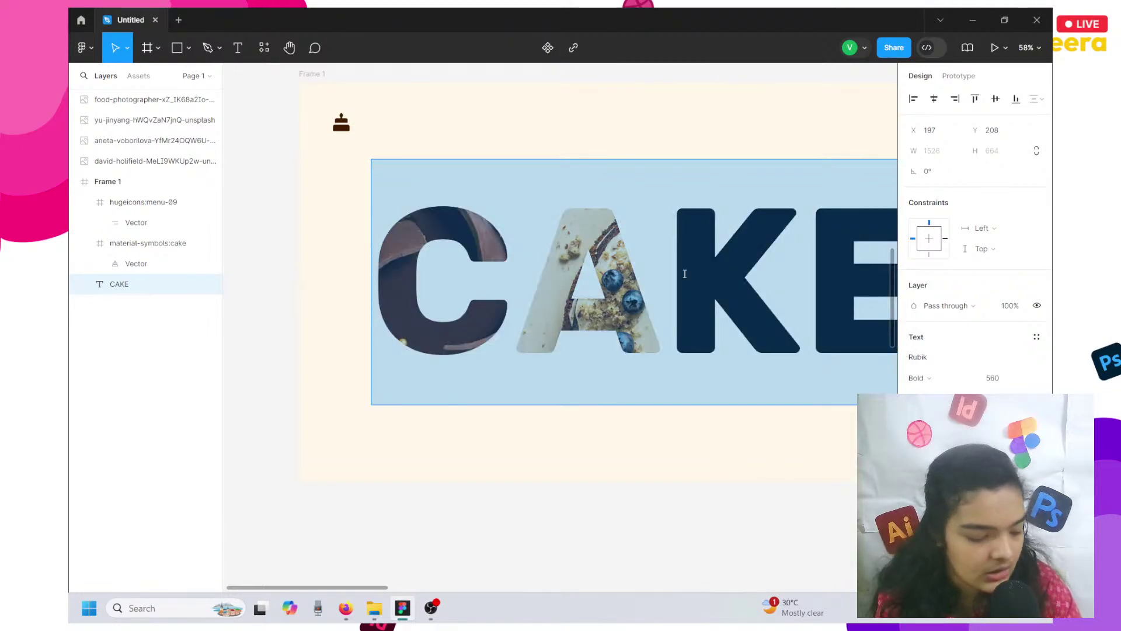
{"action": "left_click", "coordinate": [685, 276]}
{"action": "double_click", "coordinate": [685, 274]}
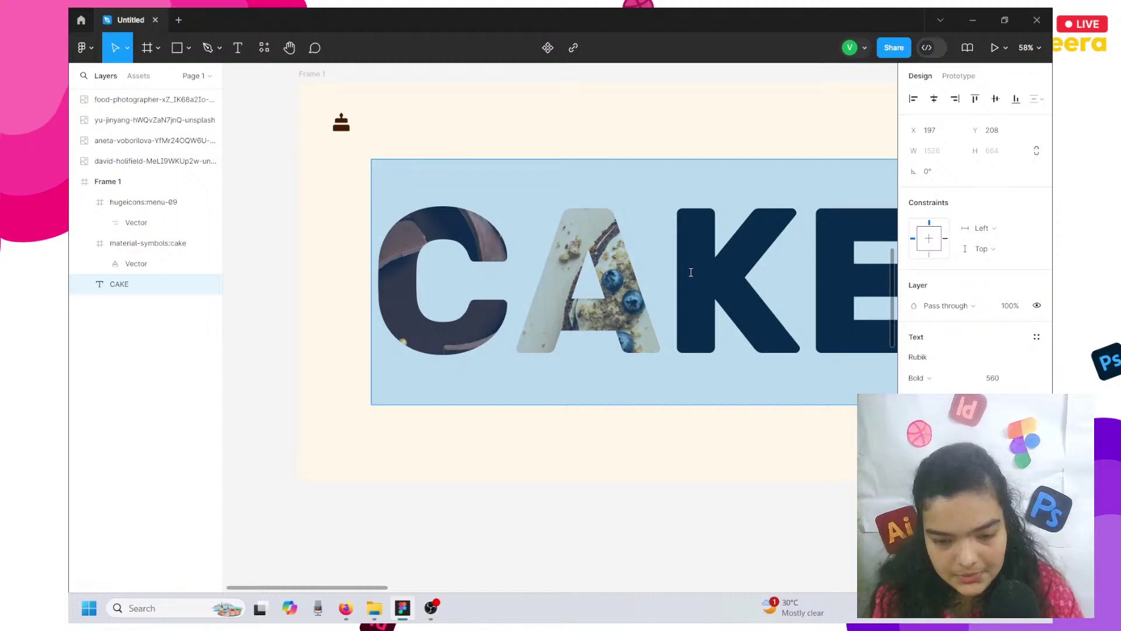
{"action": "left_click", "coordinate": [655, 238]}
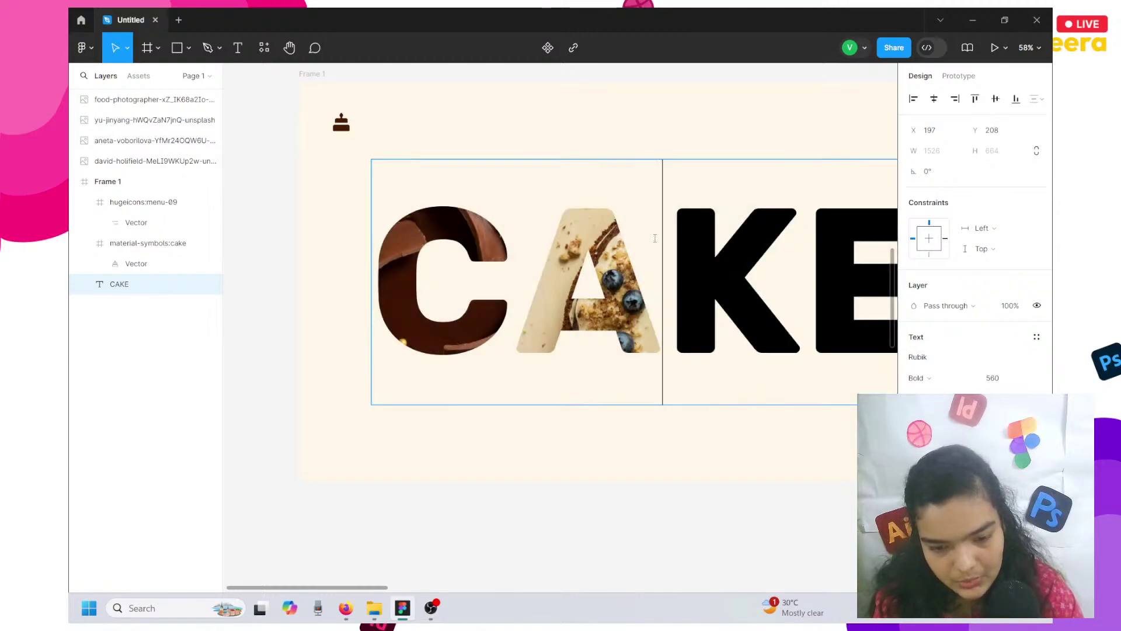
{"action": "left_click_drag", "start_coordinate": [787, 257], "coordinate": [684, 265]}
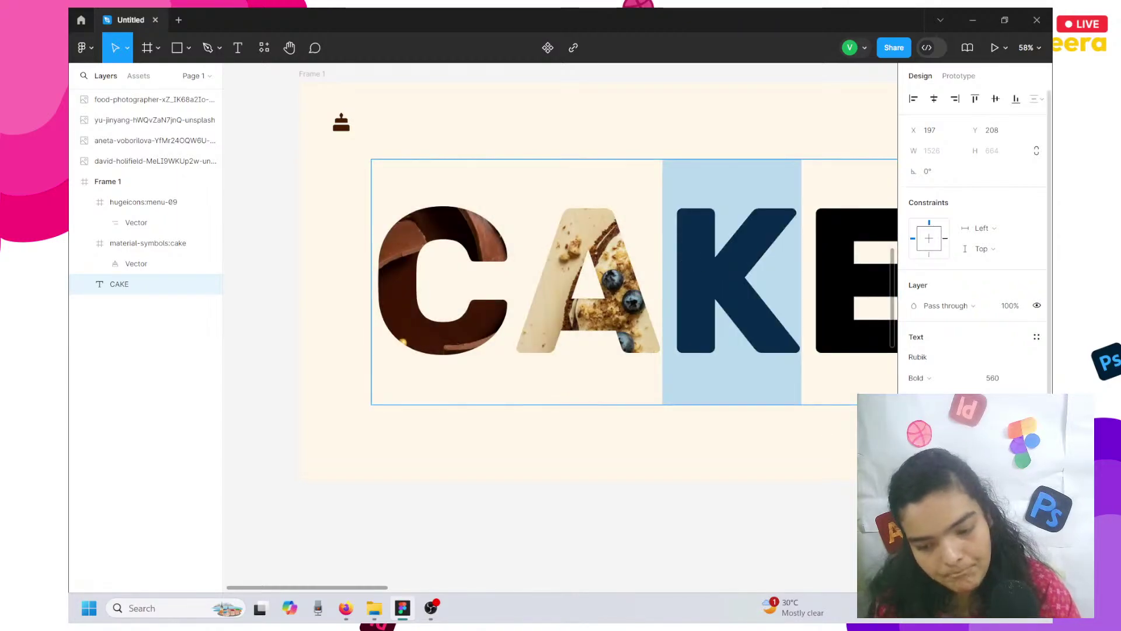
{"action": "left_click", "coordinate": [915, 505]}
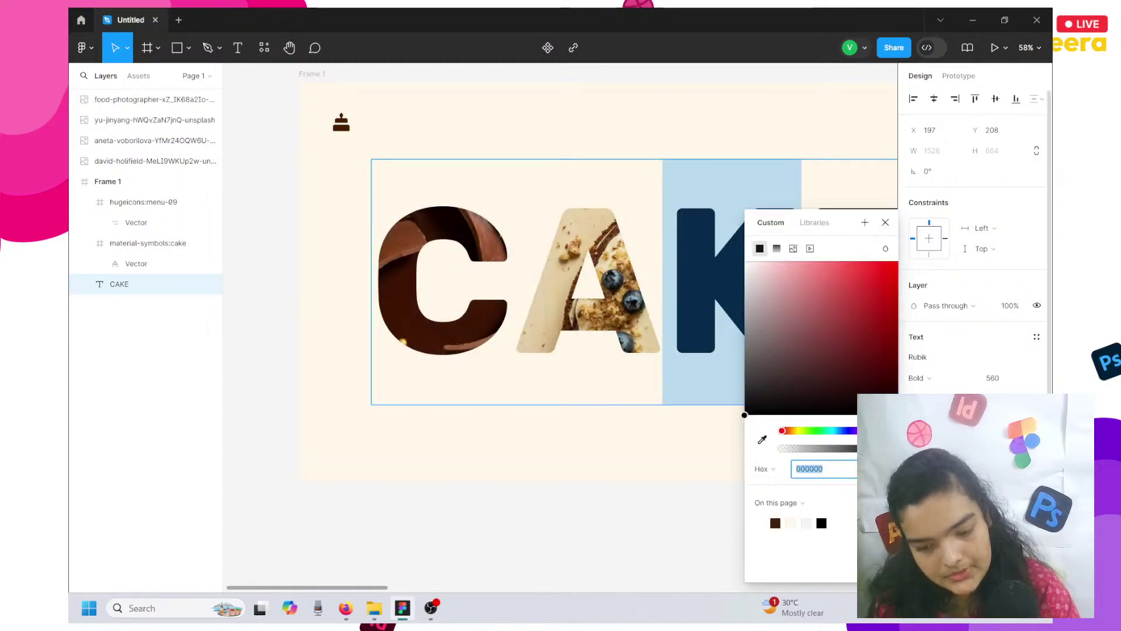
{"action": "left_click", "coordinate": [793, 248]}
{"action": "left_click", "coordinate": [824, 342]}
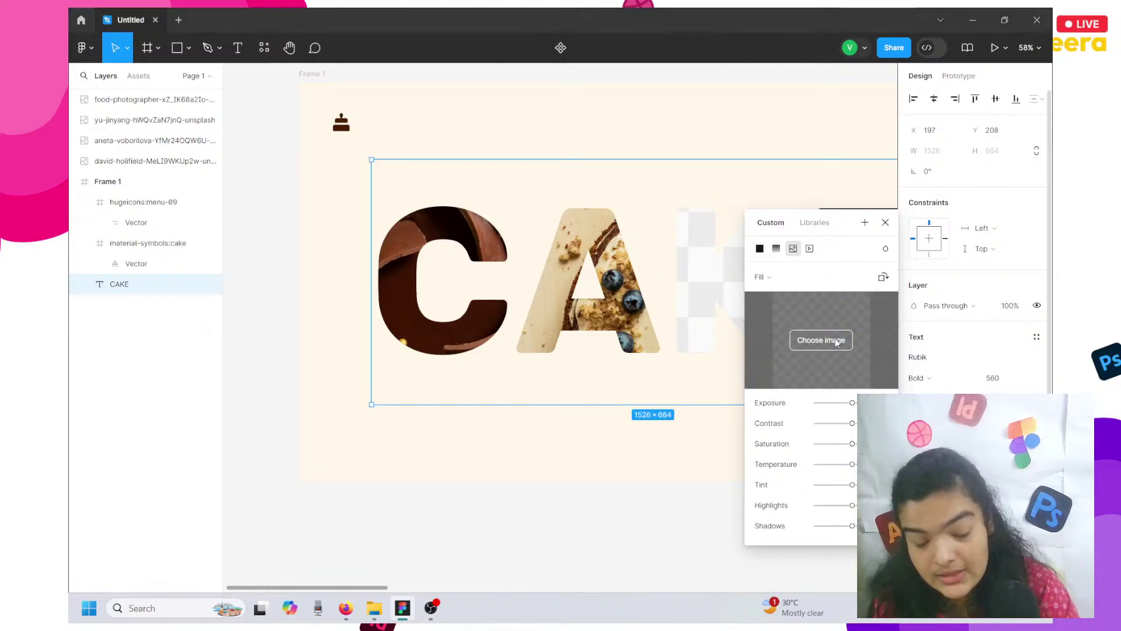
{"action": "left_click", "coordinate": [372, 132]}
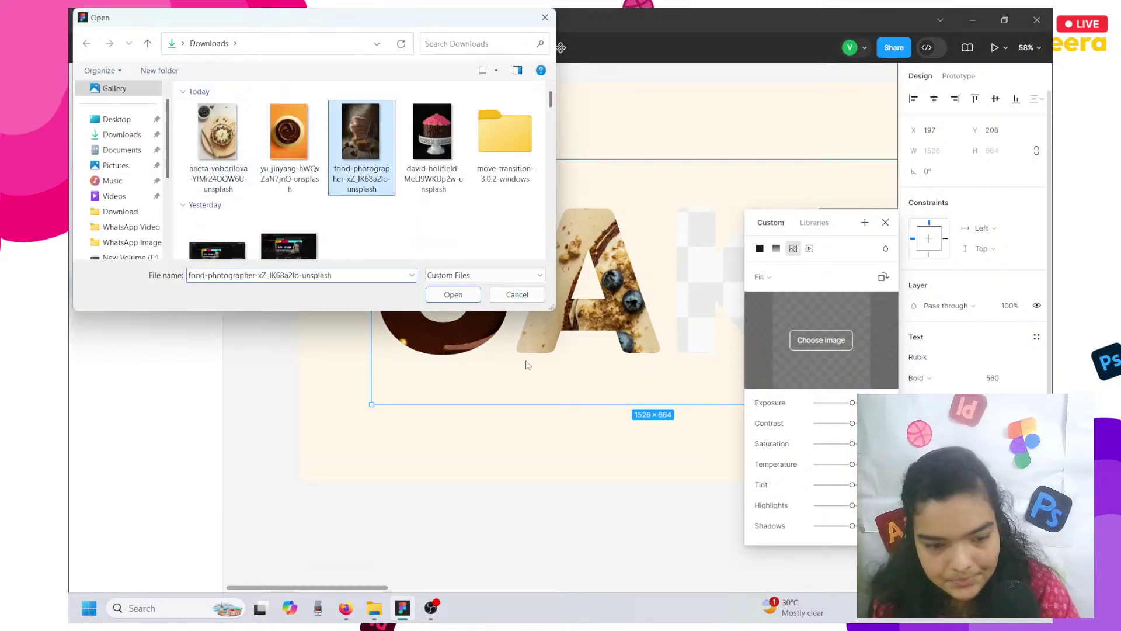
{"action": "left_click", "coordinate": [453, 294]}
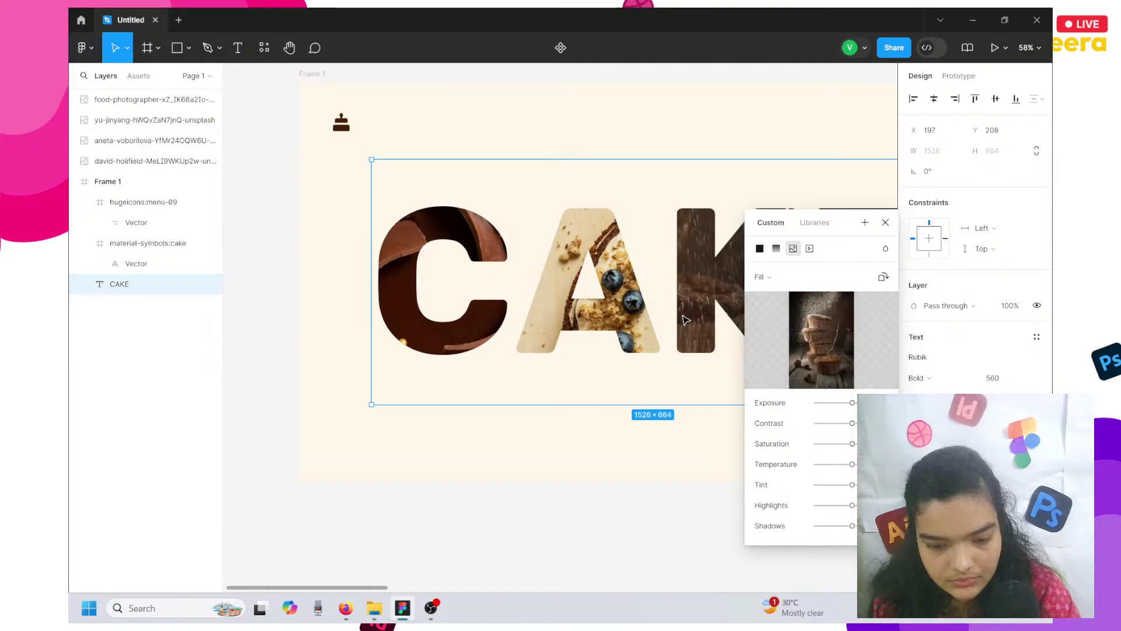
Set the letter K's image fill to Crop, and shrink and move the photo so the cupcake stack lies along the K's vertical stem.
{"action": "scroll", "coordinate": [600, 110], "scroll_direction": "right", "scroll_amount": 5}
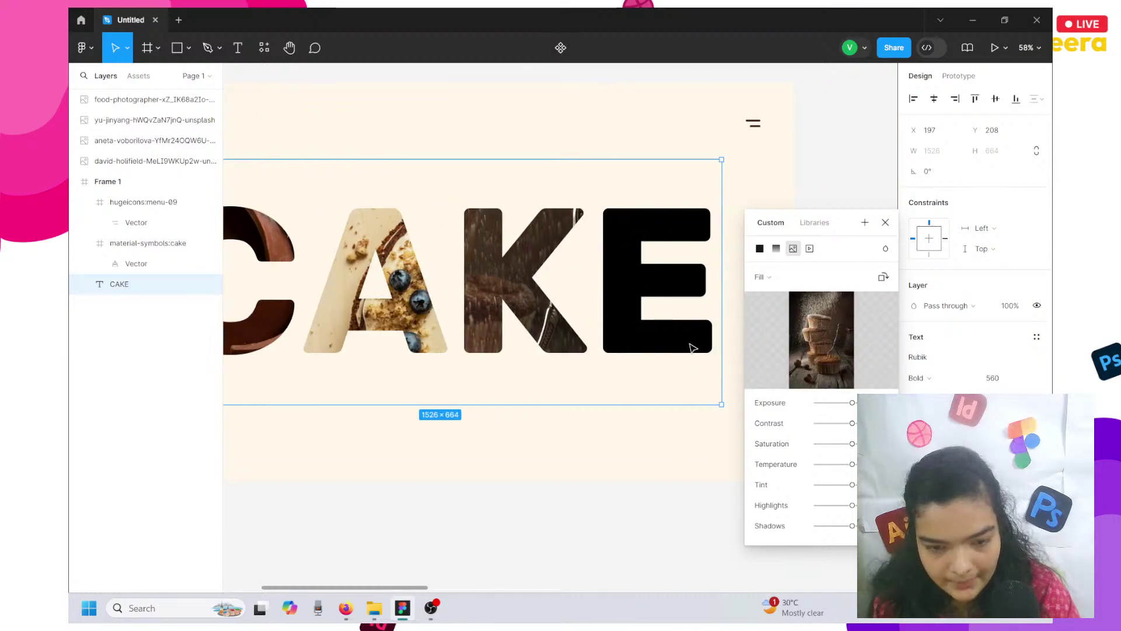
{"action": "left_click", "coordinate": [760, 277]}
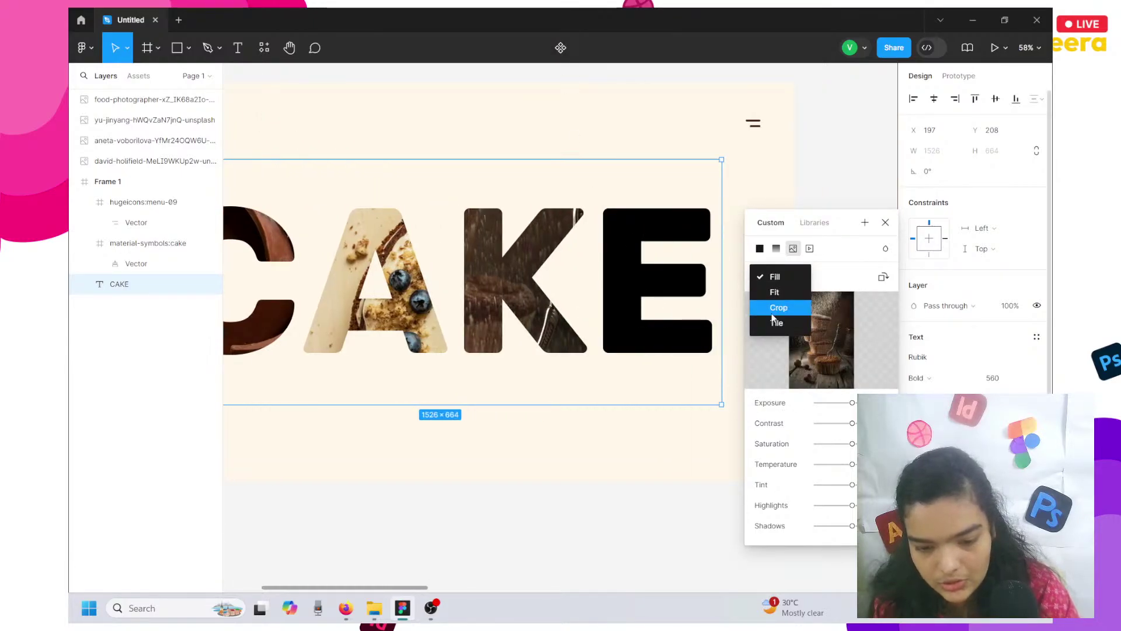
{"action": "left_click", "coordinate": [773, 307]}
{"action": "left_click_drag", "start_coordinate": [492, 243], "coordinate": [628, 210]}
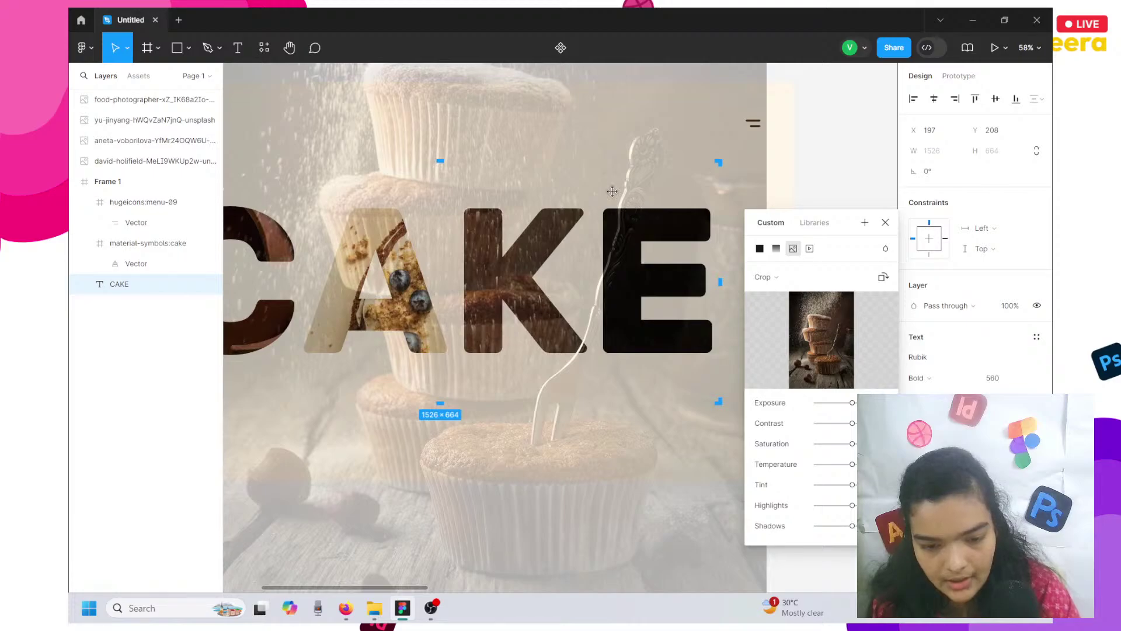
{"action": "scroll", "coordinate": [612, 191], "scroll_direction": "down", "scroll_amount": 5}
{"action": "left_click_drag", "start_coordinate": [615, 287], "coordinate": [546, 375]}
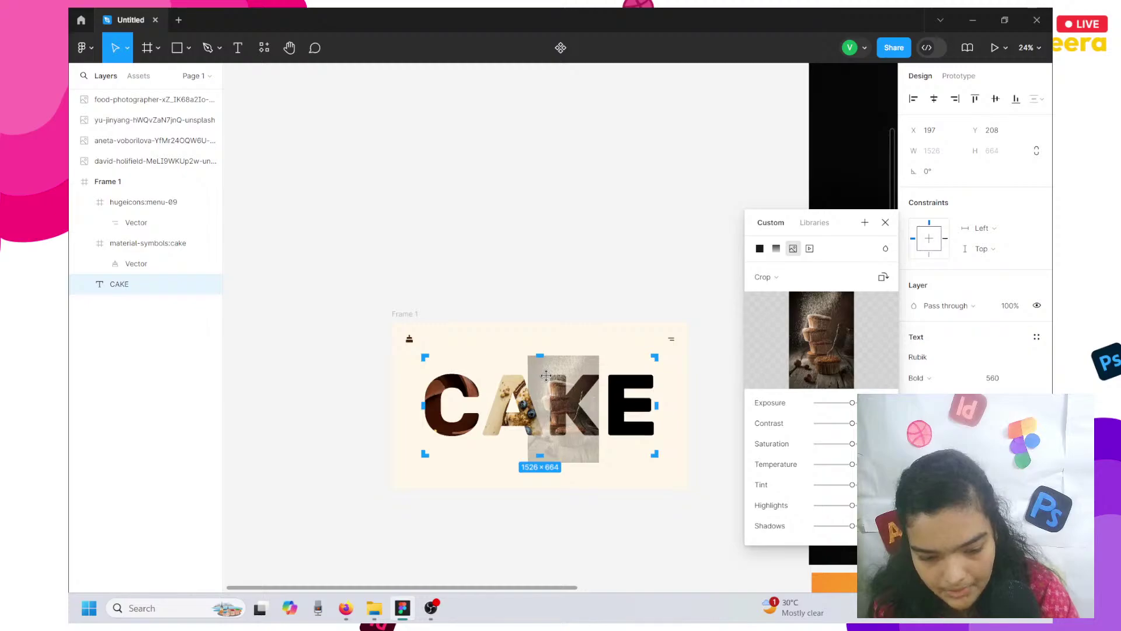
{"action": "scroll", "coordinate": [546, 376], "scroll_direction": "up", "scroll_amount": 5}
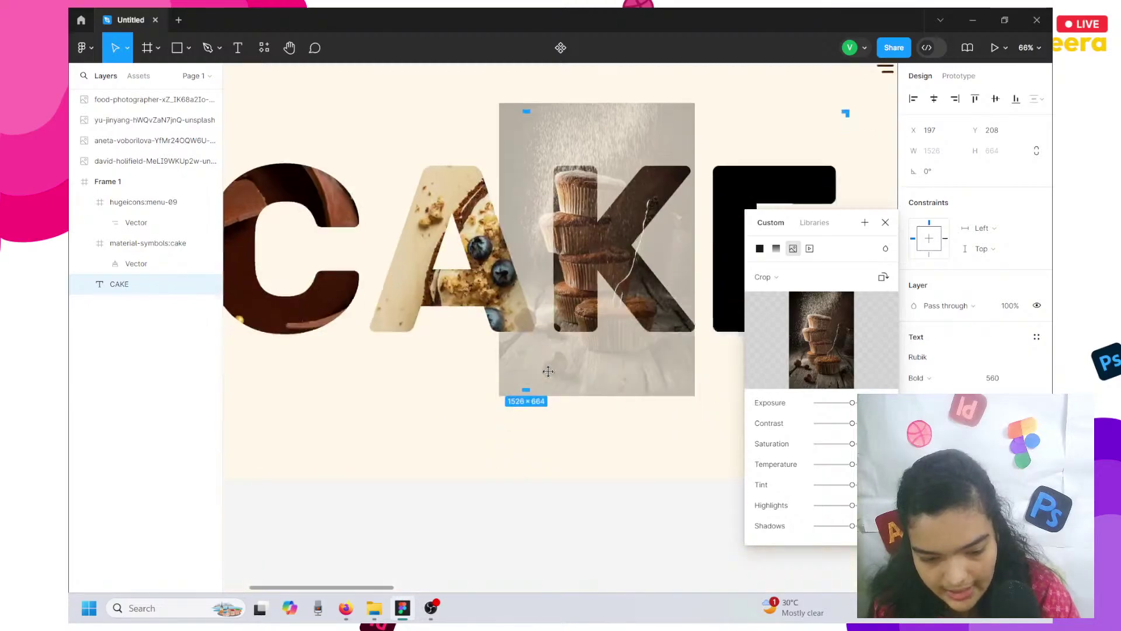
{"action": "scroll", "coordinate": [548, 371], "scroll_direction": "down", "scroll_amount": 1}
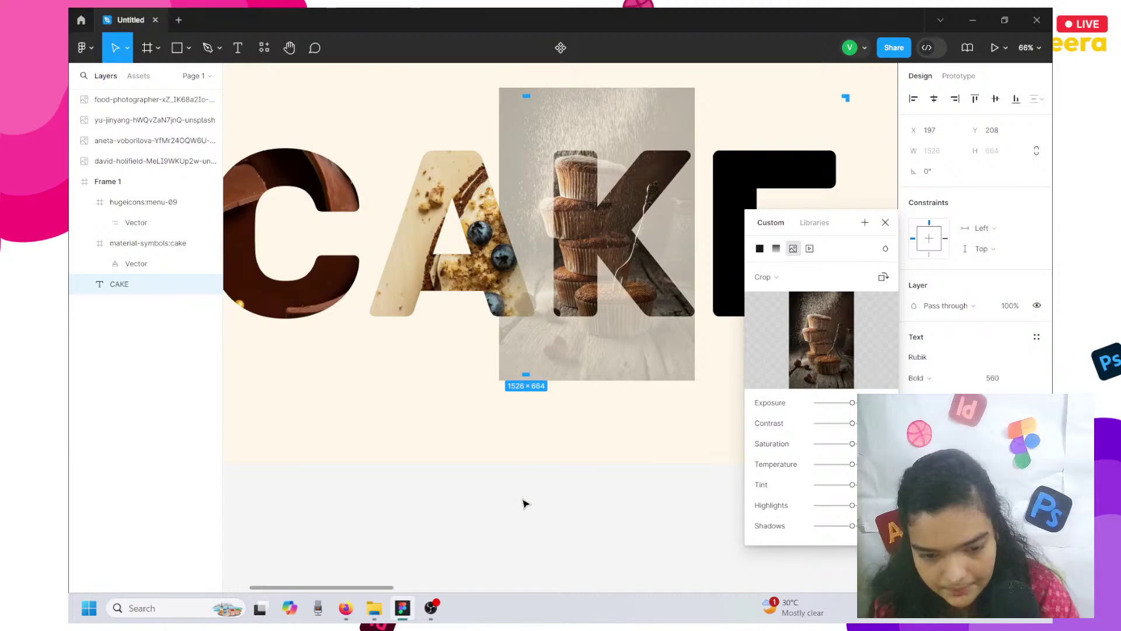
{"action": "left_click", "coordinate": [525, 503]}
{"action": "scroll", "coordinate": [525, 503], "scroll_direction": "right", "scroll_amount": 1}
Enlarge and reposition the letter K's cropped photo so the big chocolate cupcakes fill its stem and a cupcake top sits at its base.
{"action": "left_click", "coordinate": [582, 189]}
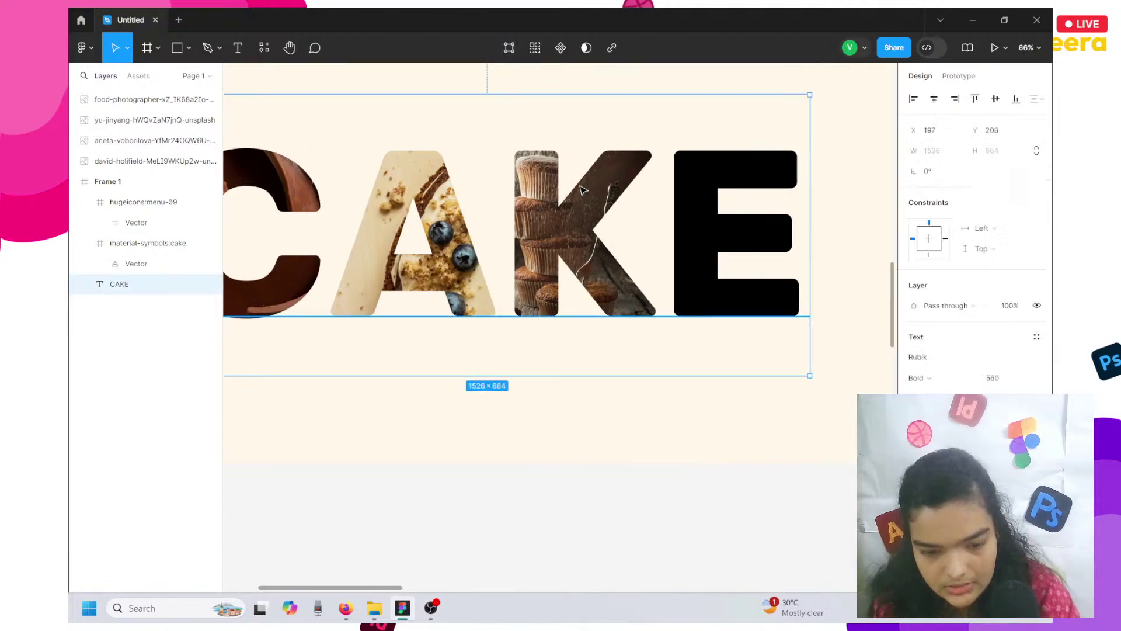
{"action": "double_click", "coordinate": [581, 187]}
{"action": "left_click_drag", "start_coordinate": [580, 185], "coordinate": [507, 191]}
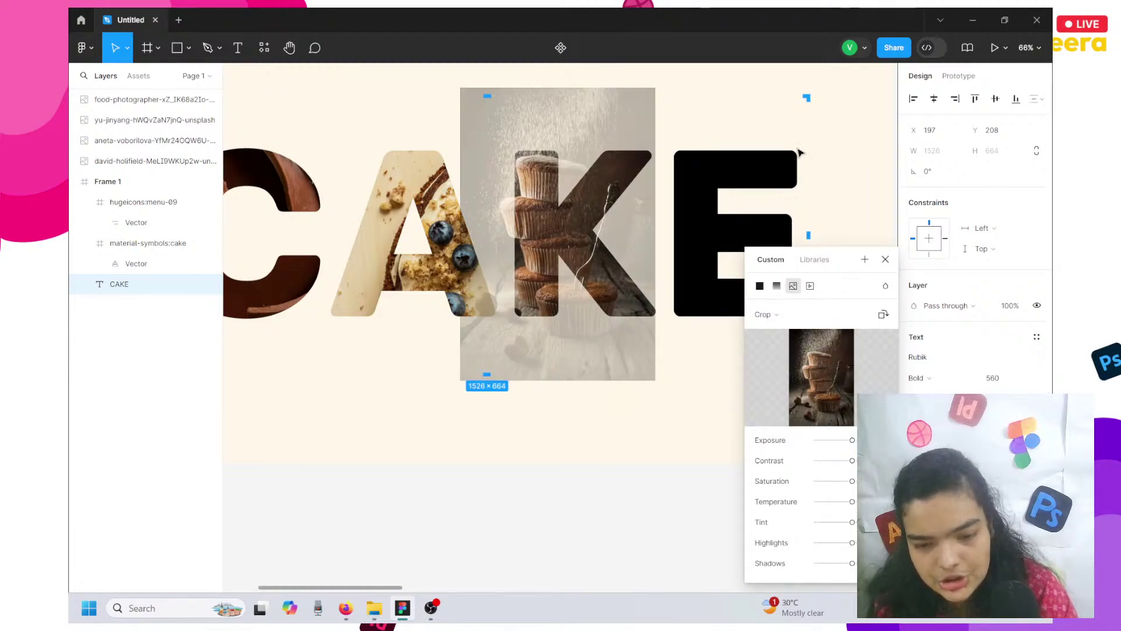
{"action": "scroll", "coordinate": [796, 151], "scroll_direction": "right", "scroll_amount": 2}
{"action": "scroll", "coordinate": [785, 157], "scroll_direction": "up", "scroll_amount": 4}
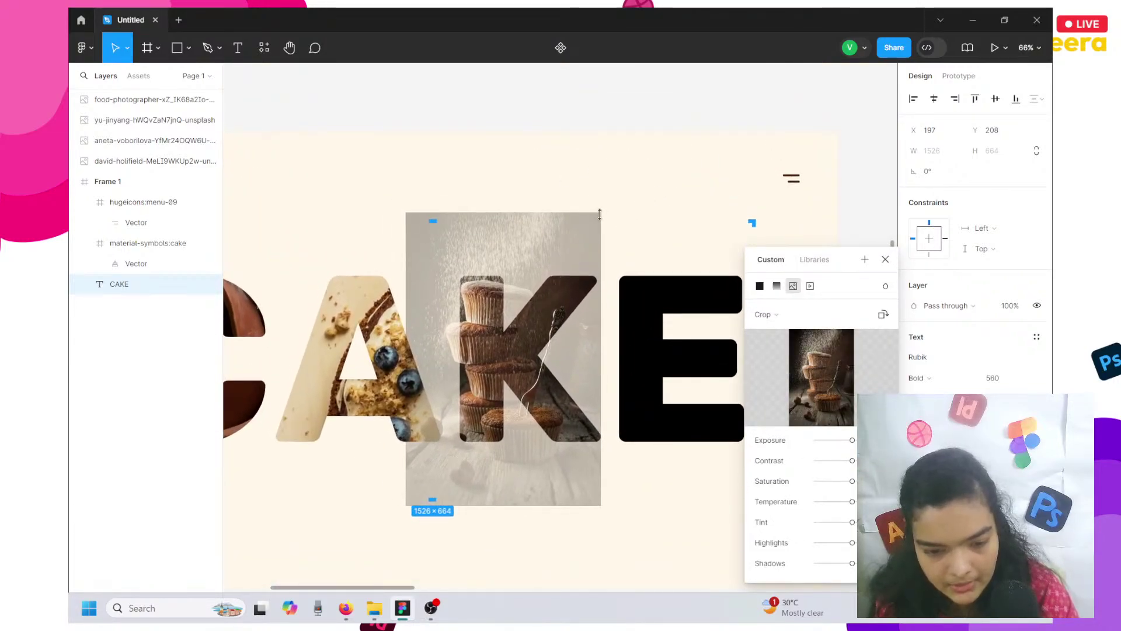
{"action": "left_click_drag", "start_coordinate": [599, 210], "coordinate": [665, 116]}
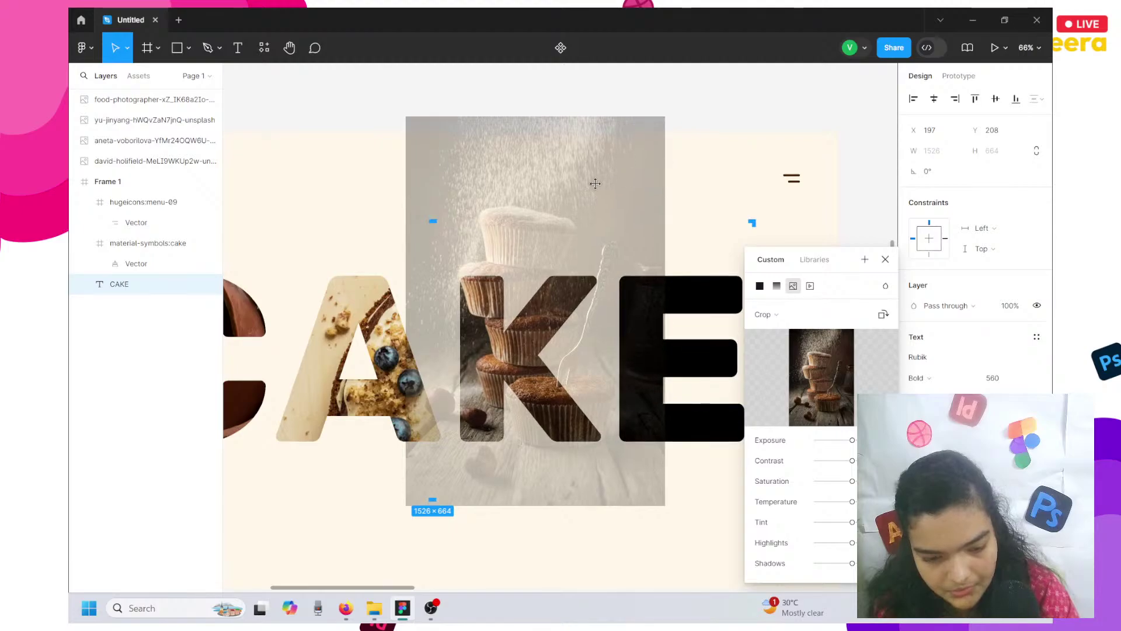
{"action": "left_click_drag", "start_coordinate": [598, 169], "coordinate": [566, 212]}
{"action": "left_click", "coordinate": [689, 98]}
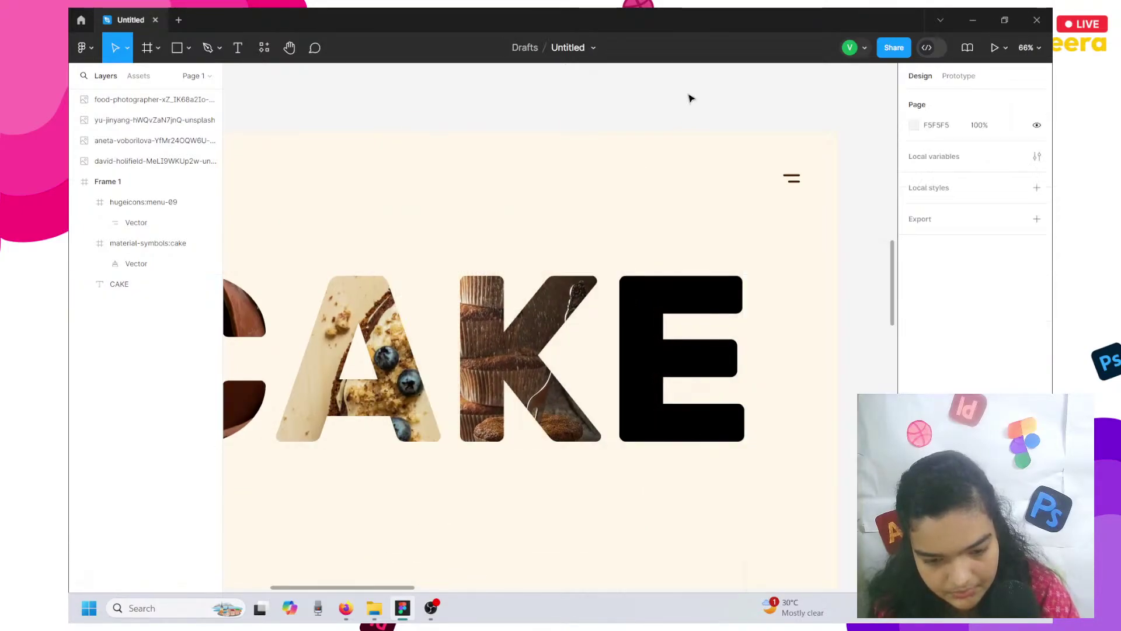
Fill only the letter E of the CAKE text with the pink-frosted cake photo from Downloads.
{"action": "double_click", "coordinate": [482, 355]}
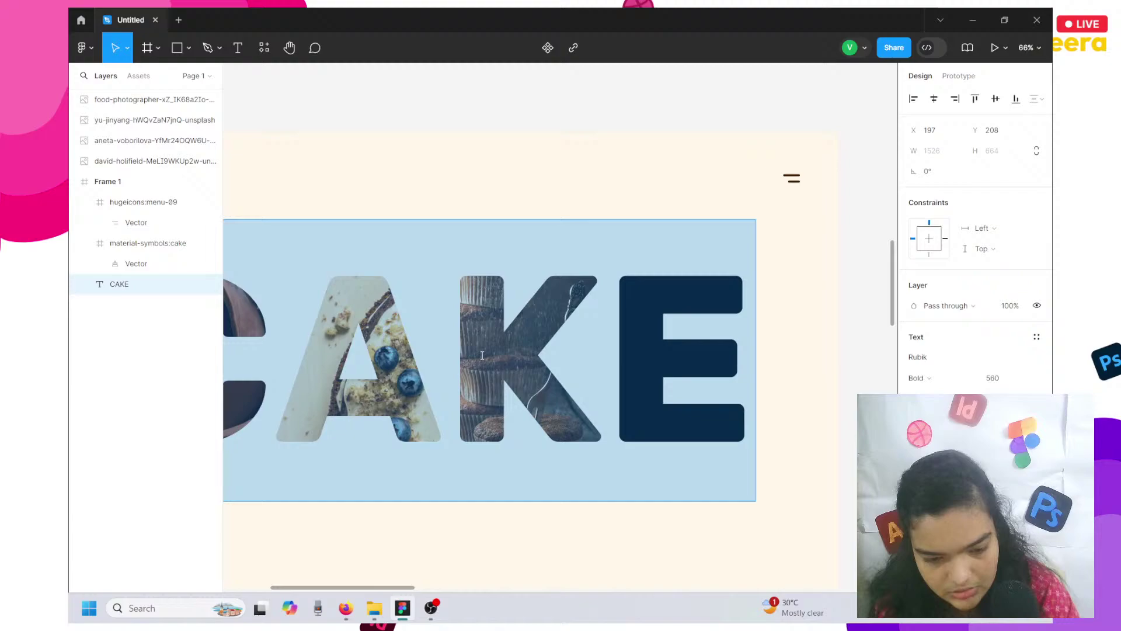
{"action": "left_click", "coordinate": [533, 345]}
{"action": "left_click", "coordinate": [722, 350], "text": "shift"}
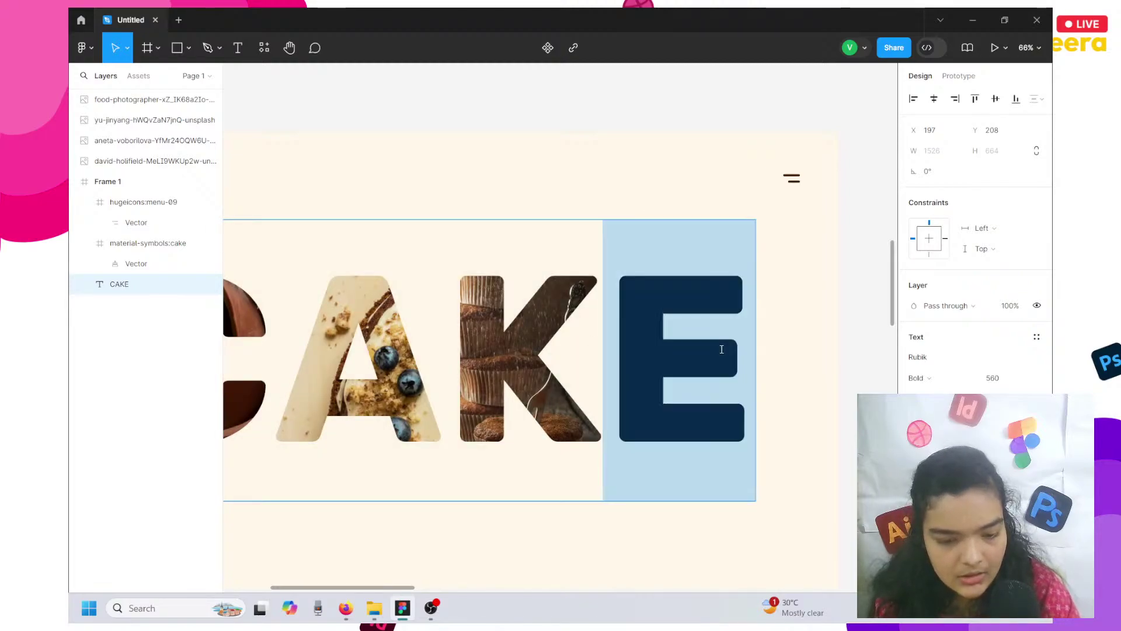
{"action": "left_click", "coordinate": [917, 505]}
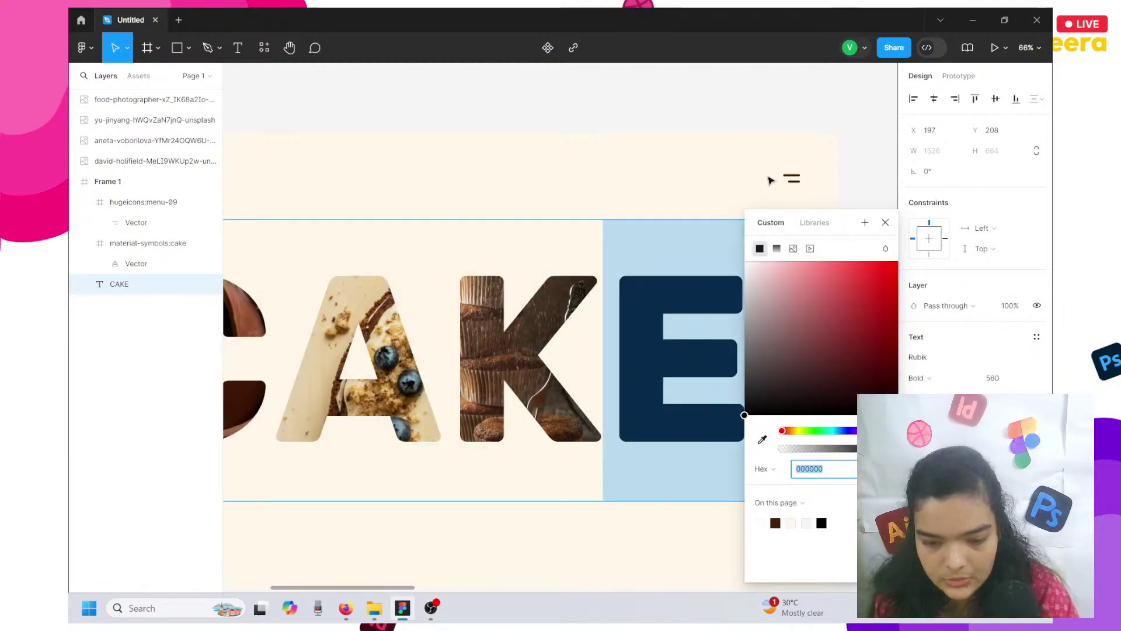
{"action": "left_click", "coordinate": [793, 248]}
{"action": "left_click", "coordinate": [821, 340]}
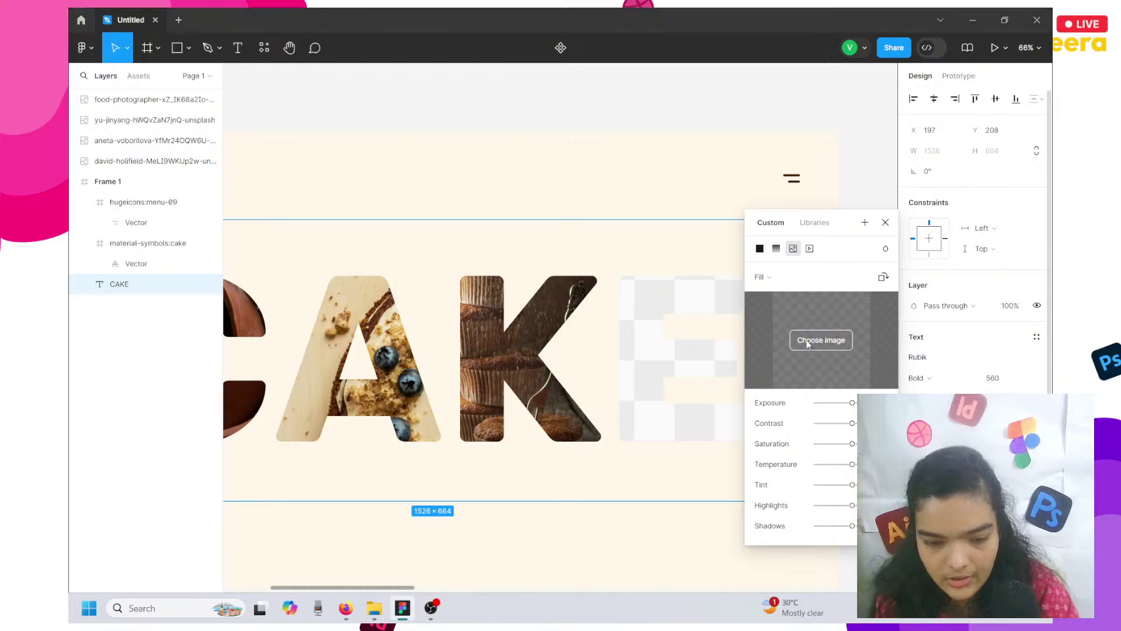
{"action": "left_click", "coordinate": [456, 130]}
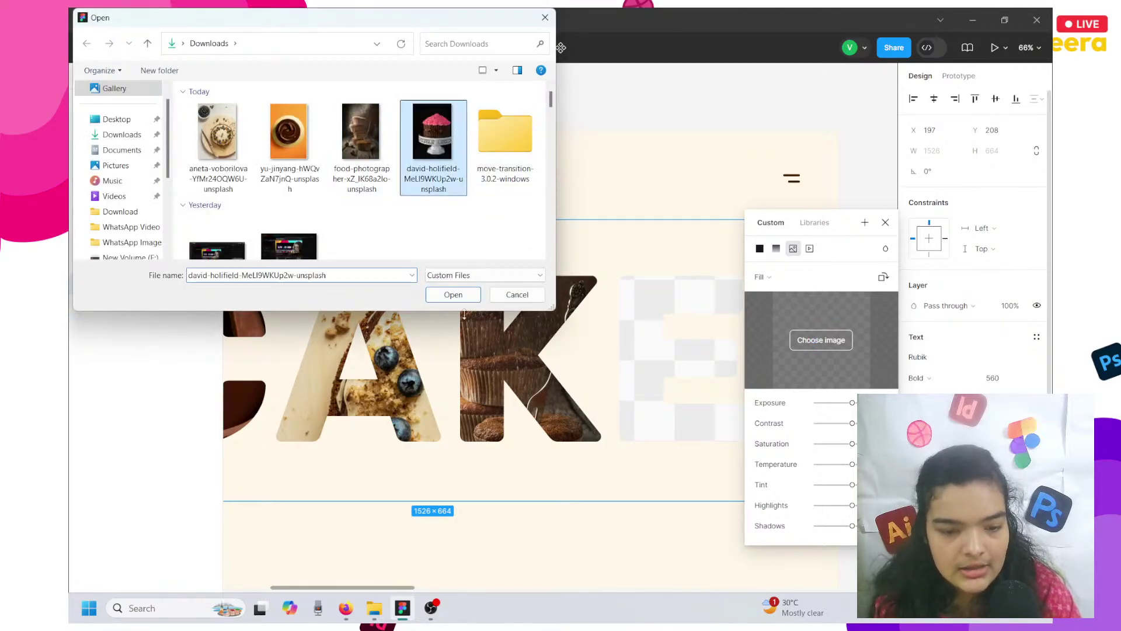
{"action": "left_click", "coordinate": [429, 294]}
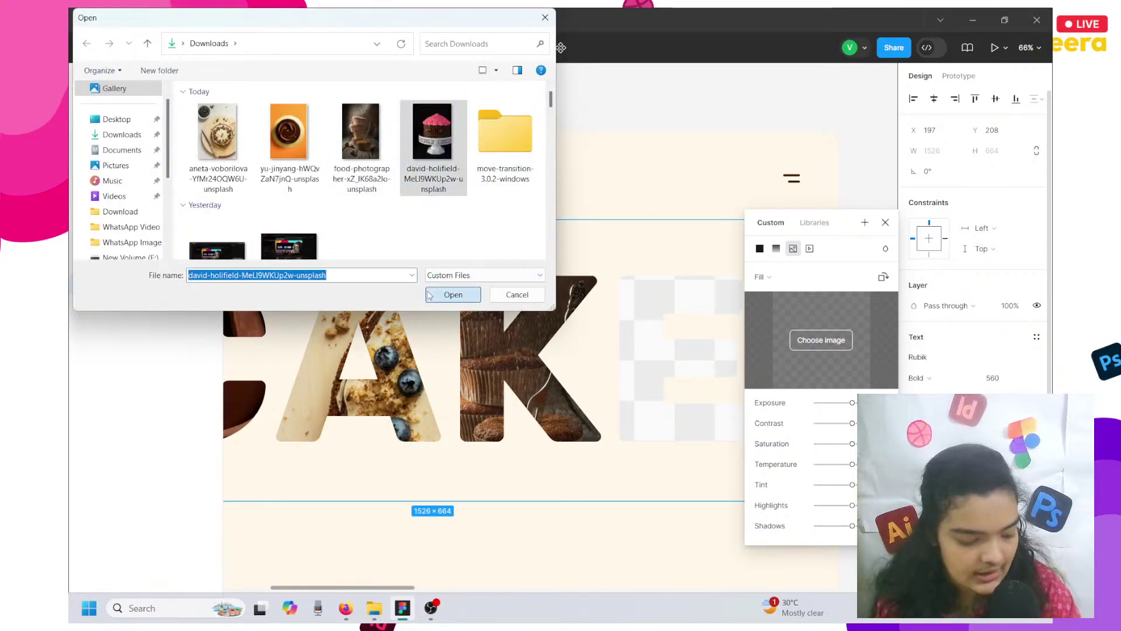
{"action": "scroll", "coordinate": [538, 353], "scroll_direction": "right", "scroll_amount": 1}
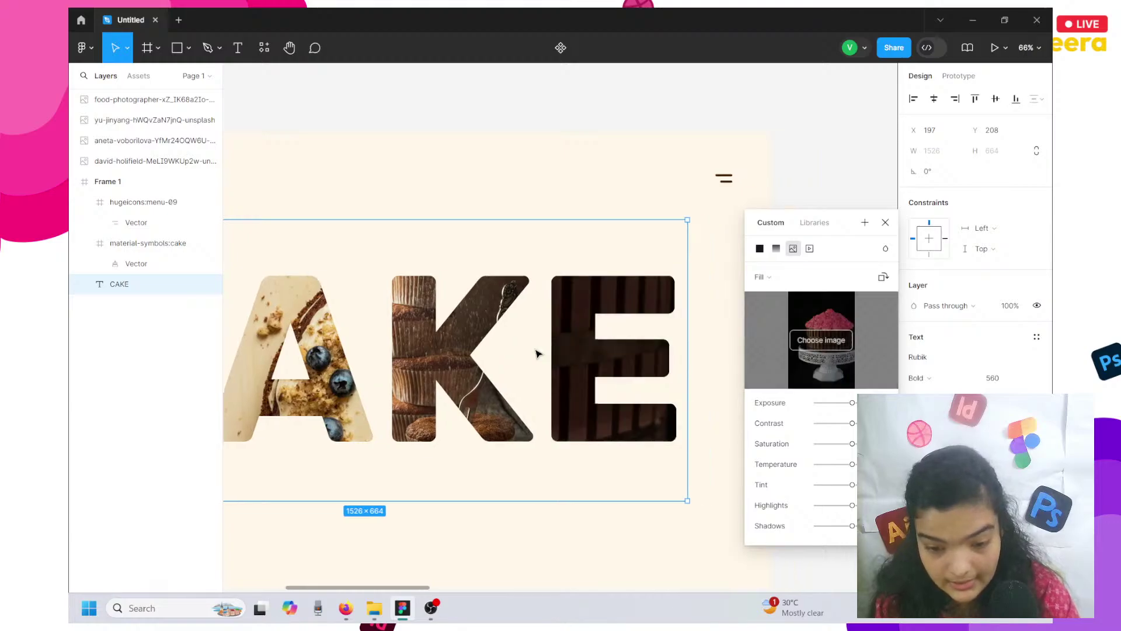
Set the letter E's image fill to Crop, then shrink the pink-frosted cake photo and move it over the E.
{"action": "left_click", "coordinate": [768, 276]}
{"action": "left_click", "coordinate": [770, 314]}
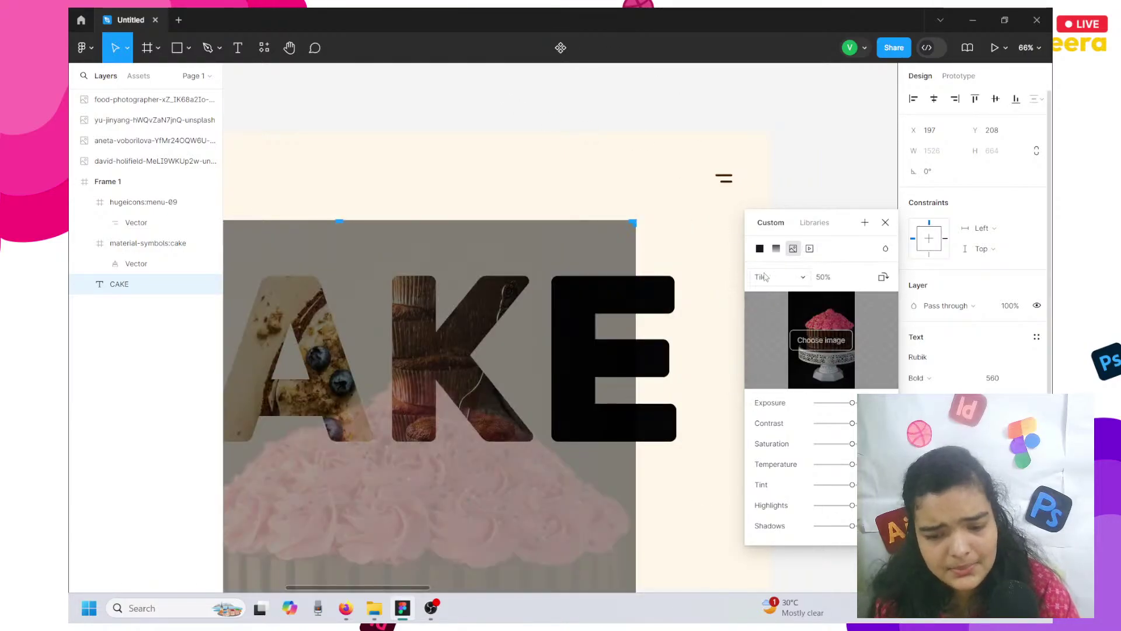
{"action": "left_click", "coordinate": [765, 277]}
{"action": "left_click", "coordinate": [762, 259]}
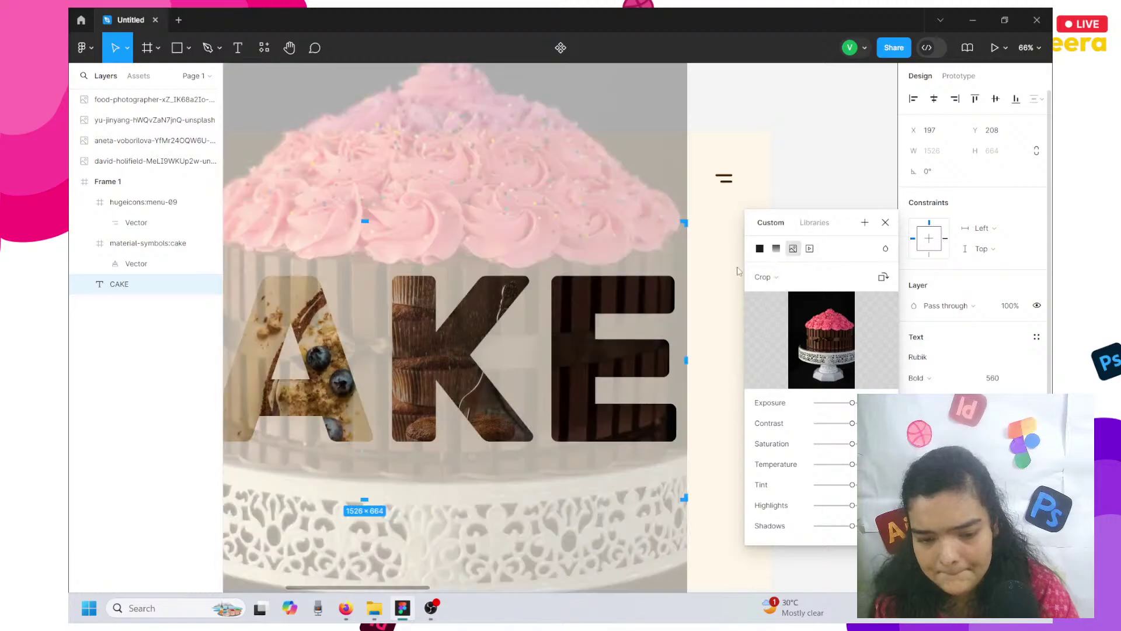
{"action": "scroll", "coordinate": [623, 119], "scroll_direction": "down", "scroll_amount": 5}
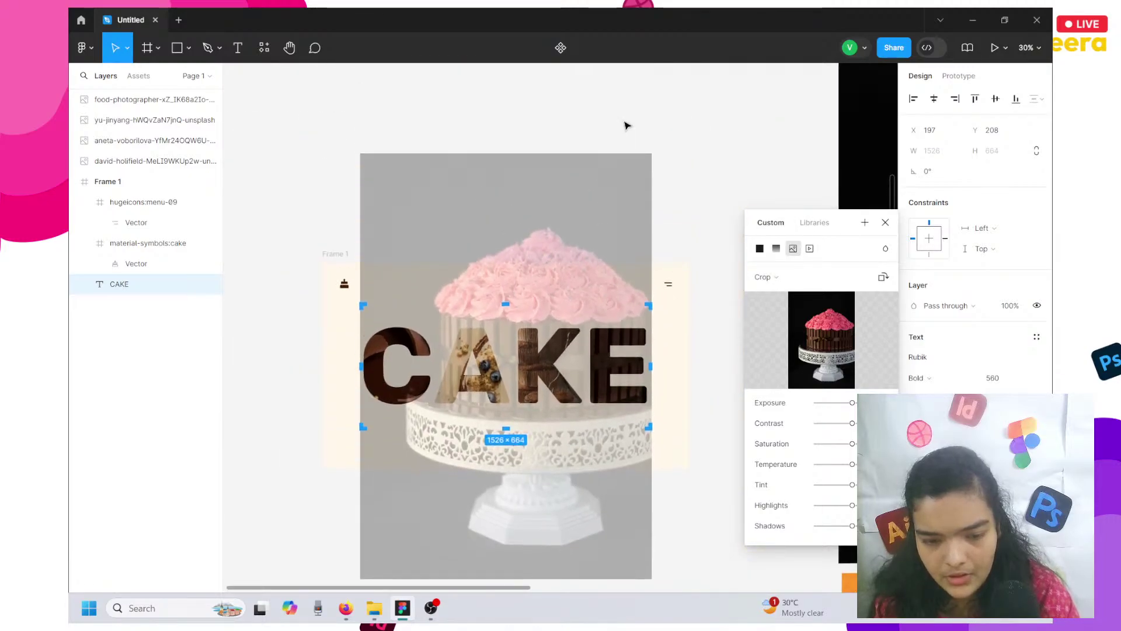
{"action": "left_click_drag", "start_coordinate": [643, 155], "coordinate": [566, 408]}
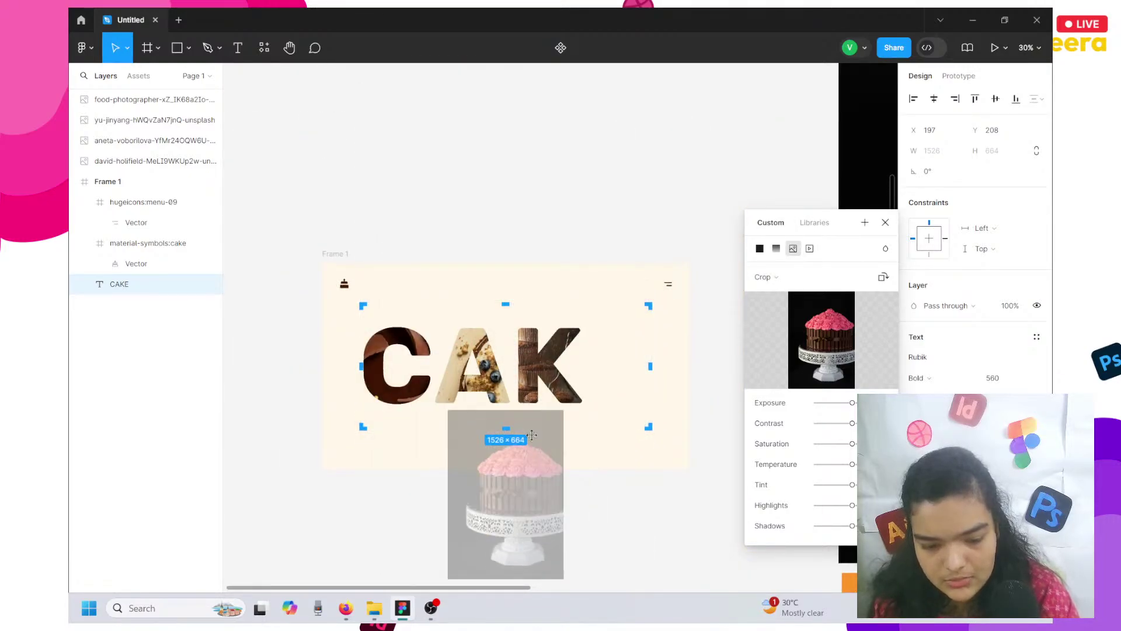
{"action": "left_click_drag", "start_coordinate": [528, 441], "coordinate": [632, 318]}
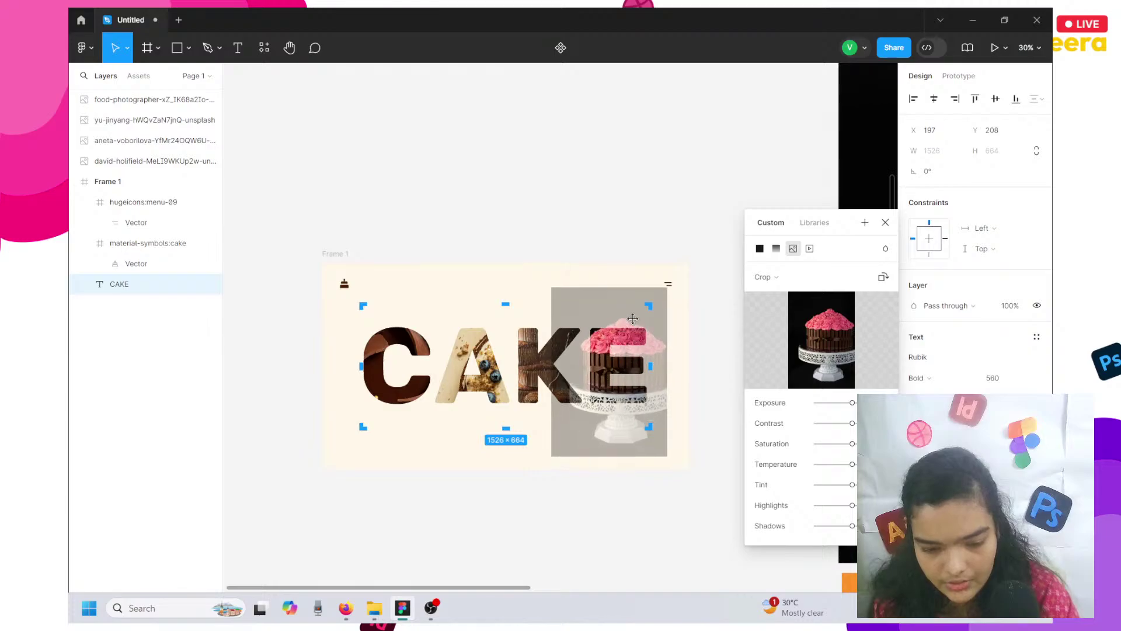
Resize and reposition the letter E's cropped photo so pink frosting fills its upper arm and the chocolate sides of the cake fill the rest.
{"action": "scroll", "coordinate": [632, 318], "scroll_direction": "up", "scroll_amount": 3}
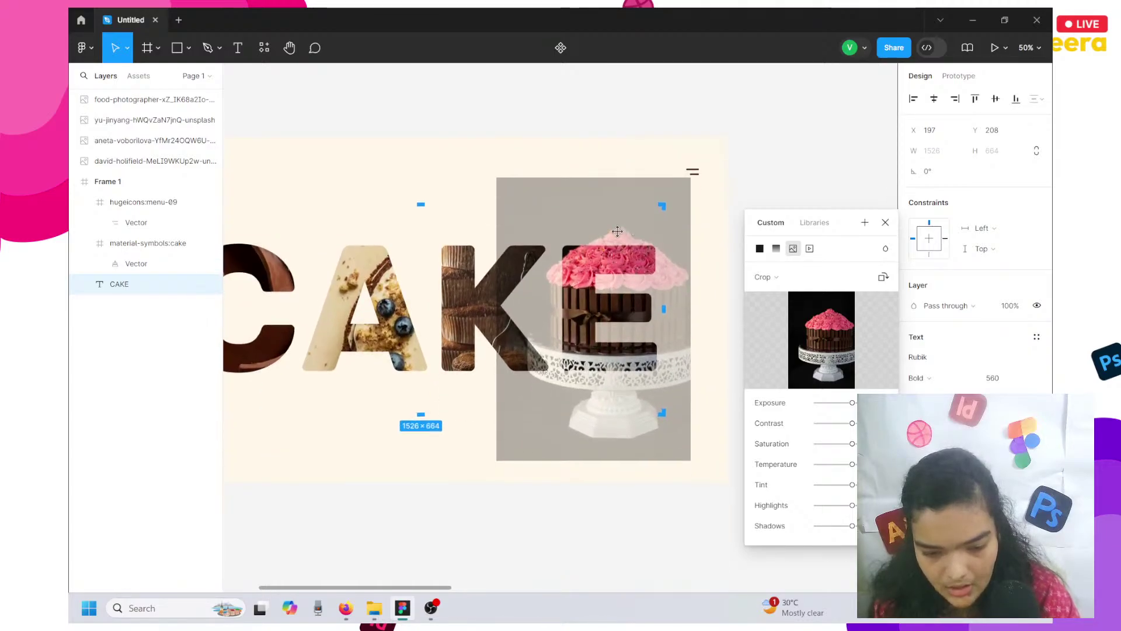
{"action": "left_click_drag", "start_coordinate": [596, 219], "coordinate": [596, 224]}
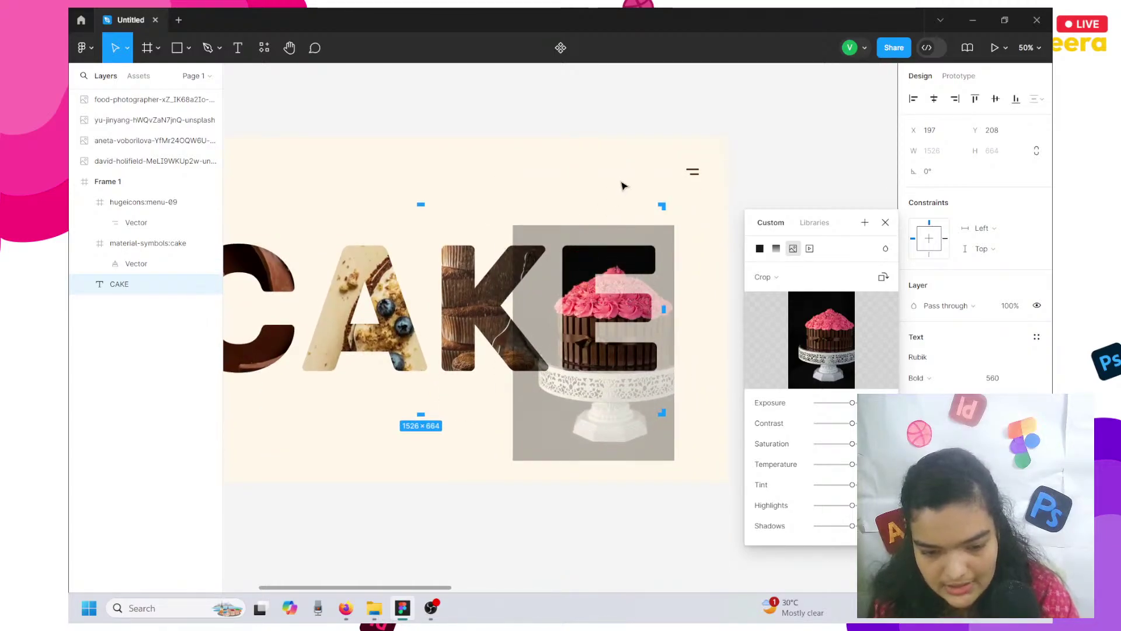
{"action": "key", "text": "shift"}
{"action": "key", "text": "shift"}
{"action": "key", "text": "shift"}
{"action": "key", "text": "shift"}
{"action": "key", "text": "shift"}
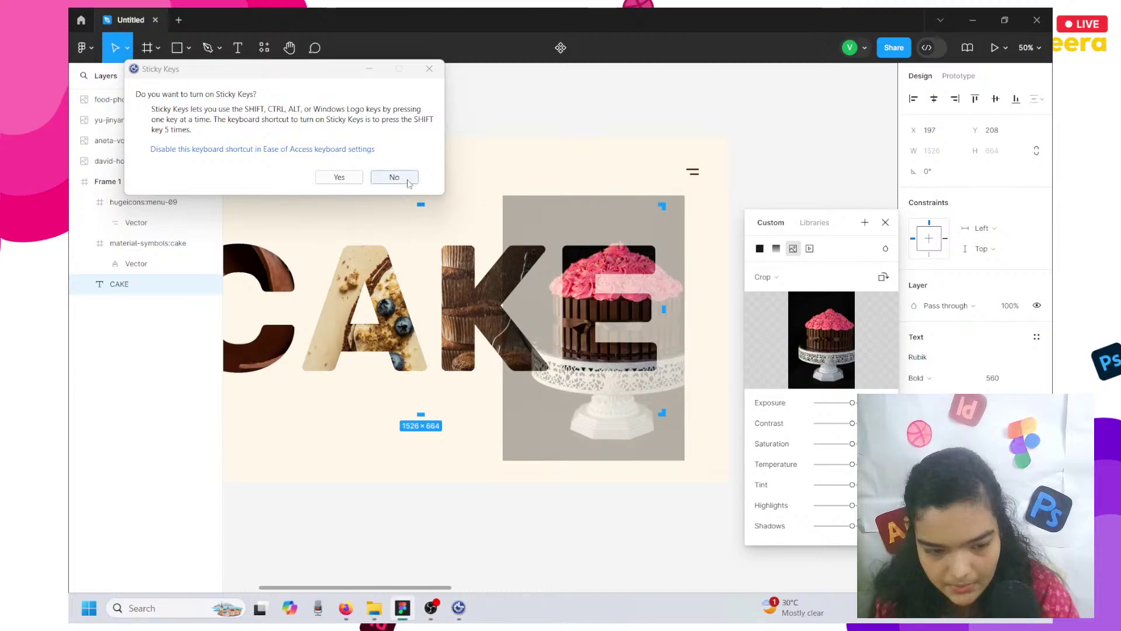
{"action": "left_click", "coordinate": [395, 177]}
{"action": "left_click_drag", "start_coordinate": [559, 427], "coordinate": [554, 415]}
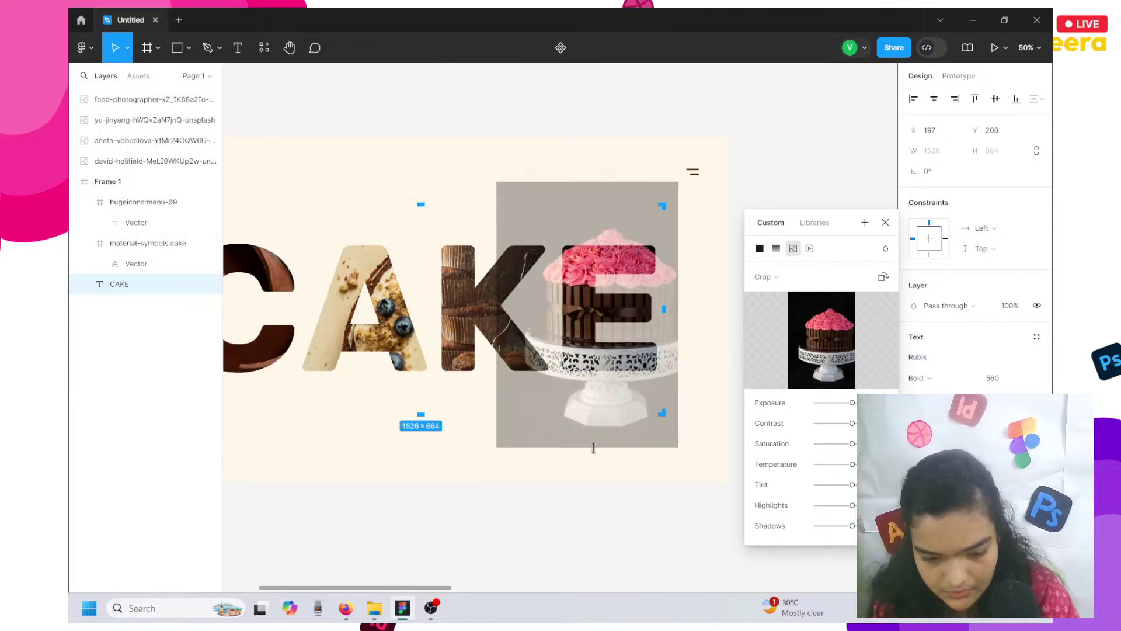
{"action": "left_click_drag", "start_coordinate": [593, 448], "coordinate": [587, 492]}
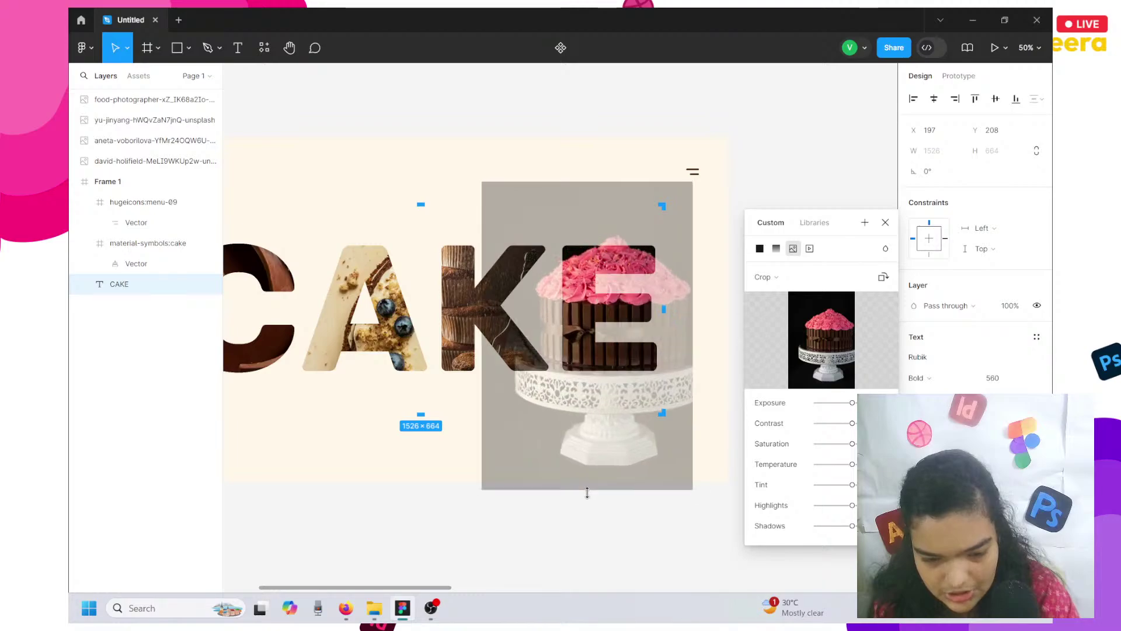
{"action": "left_click_drag", "start_coordinate": [586, 446], "coordinate": [577, 432]}
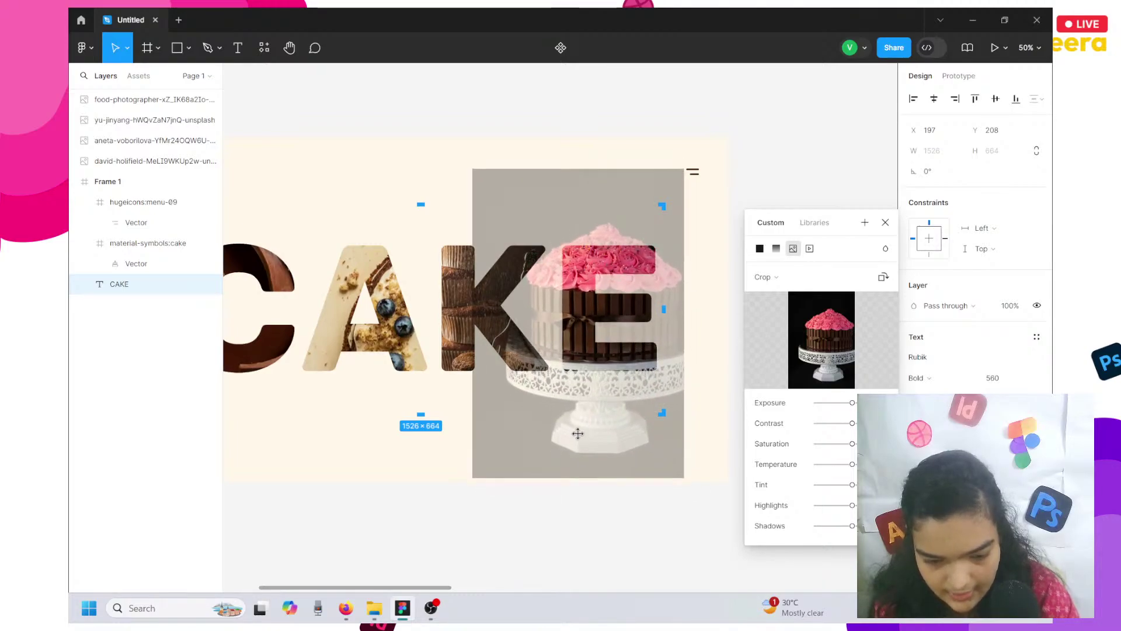
{"action": "mouse_move", "coordinate": [605, 481]}
{"action": "left_mouse_down"}
{"action": "mouse_move", "coordinate": [603, 577]}
{"action": "mouse_move", "coordinate": [599, 497]}
{"action": "left_mouse_up"}
{"action": "key", "text": "Escape"}
{"action": "key", "text": "Escape"}
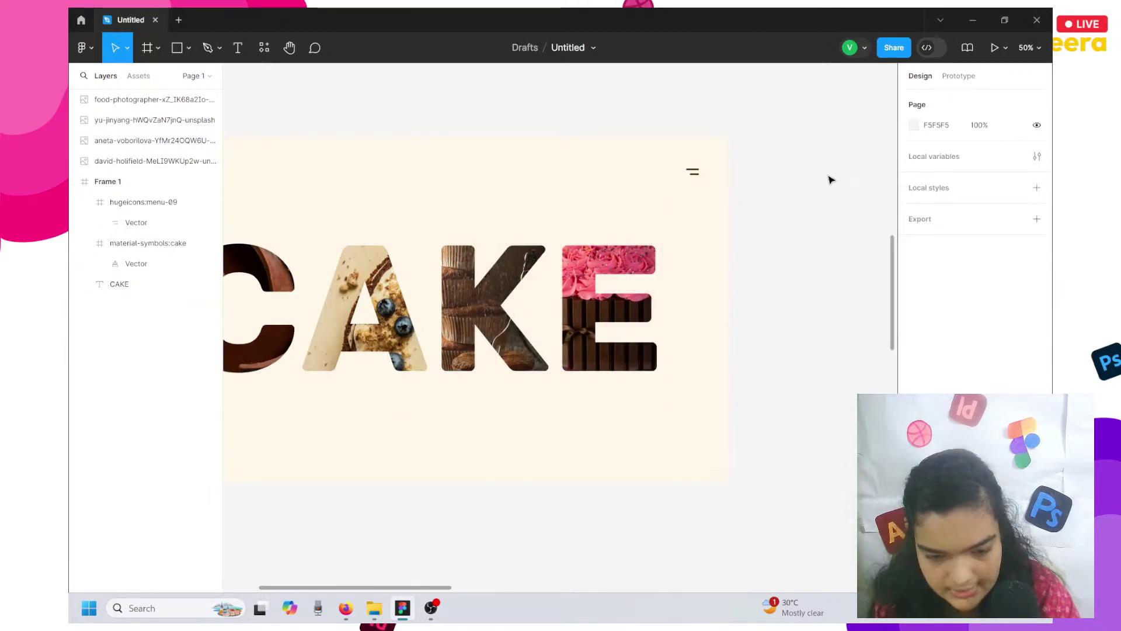
Slightly reduce the height of the letter K's cropped cupcakes photo and shift it so the stack stays along the stem.
{"action": "scroll", "coordinate": [831, 180], "scroll_direction": "left", "scroll_amount": 4}
{"action": "double_click", "coordinate": [594, 380]}
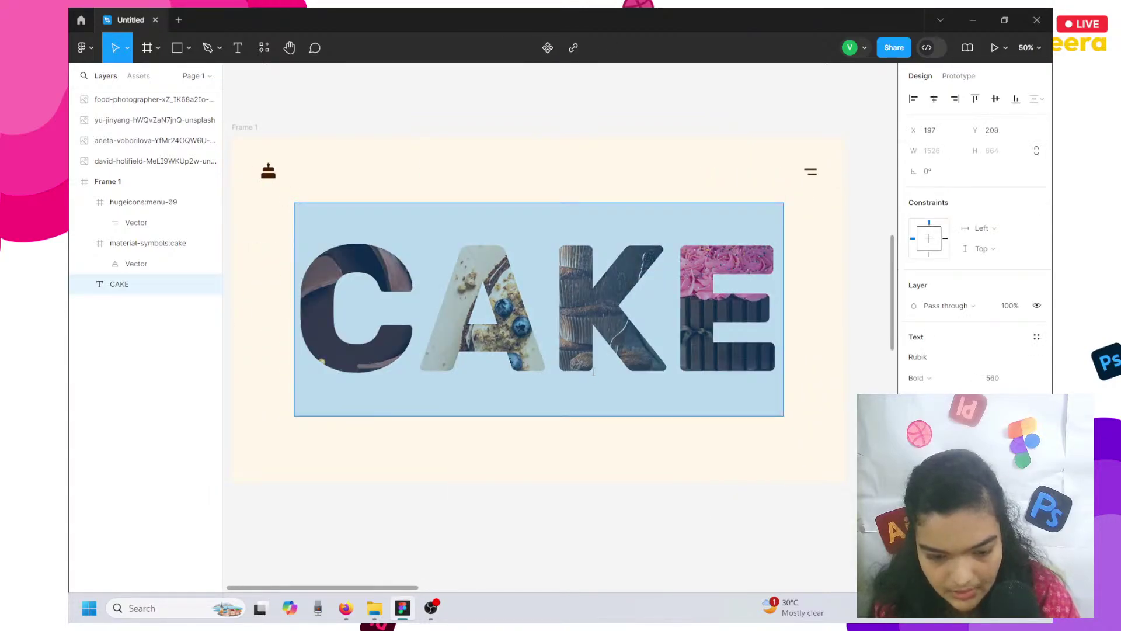
{"action": "left_click", "coordinate": [593, 371]}
{"action": "key", "text": "shift+Right"}
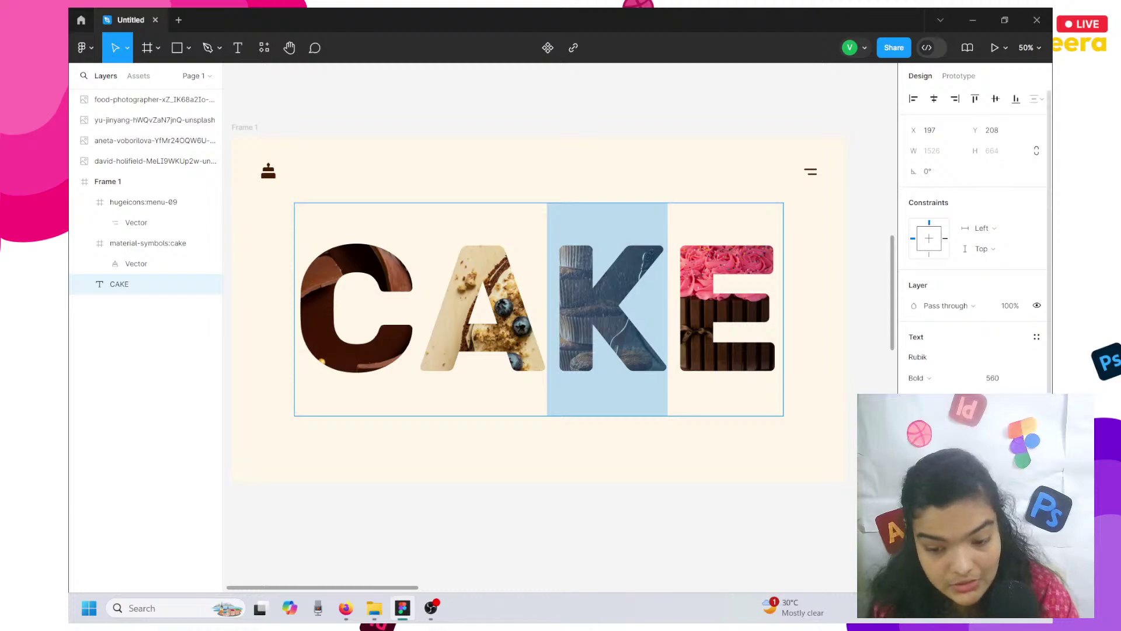
{"action": "key", "text": "ctrl+v"}
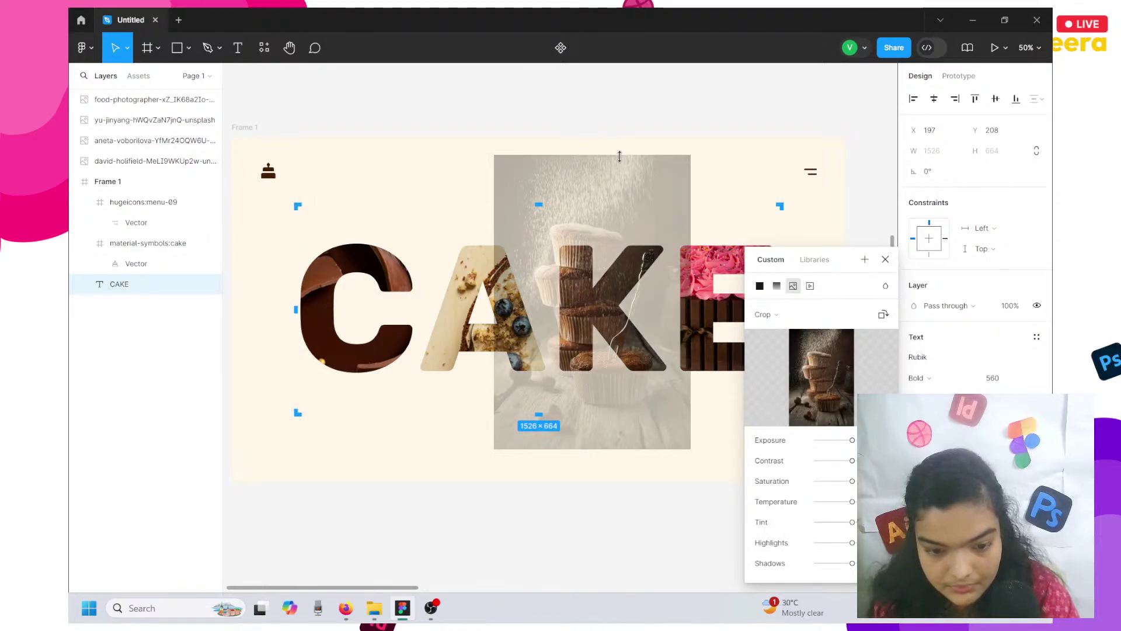
{"action": "mouse_move", "coordinate": [619, 156]}
{"action": "left_mouse_down"}
{"action": "mouse_move", "coordinate": [620, 176]}
{"action": "mouse_move", "coordinate": [620, 164]}
{"action": "left_mouse_up"}
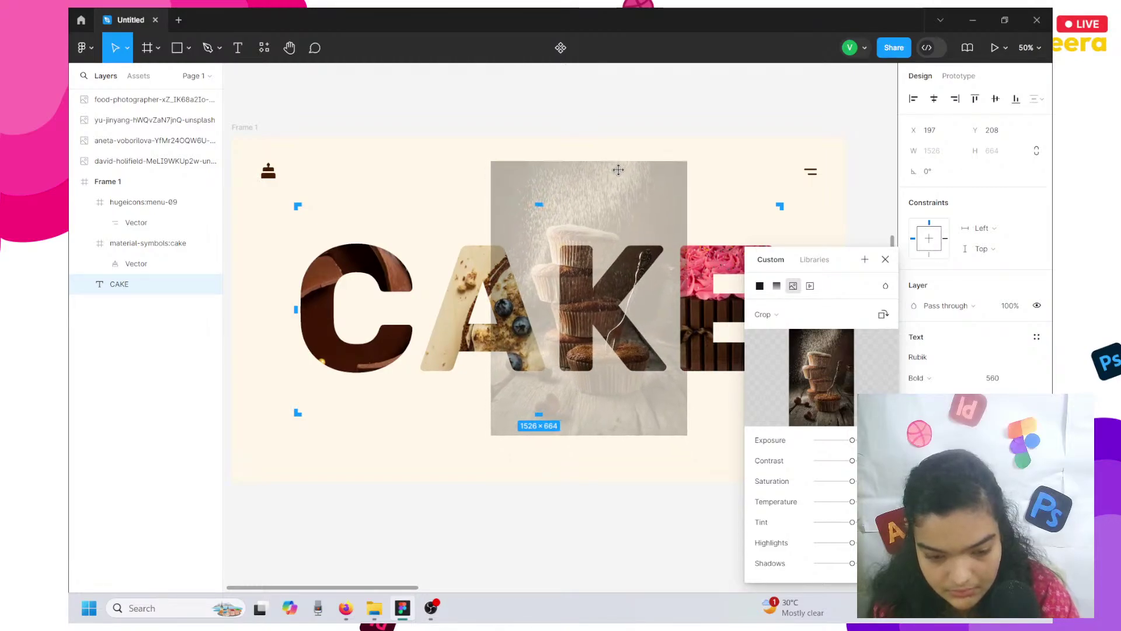
{"action": "key", "text": "Escape"}
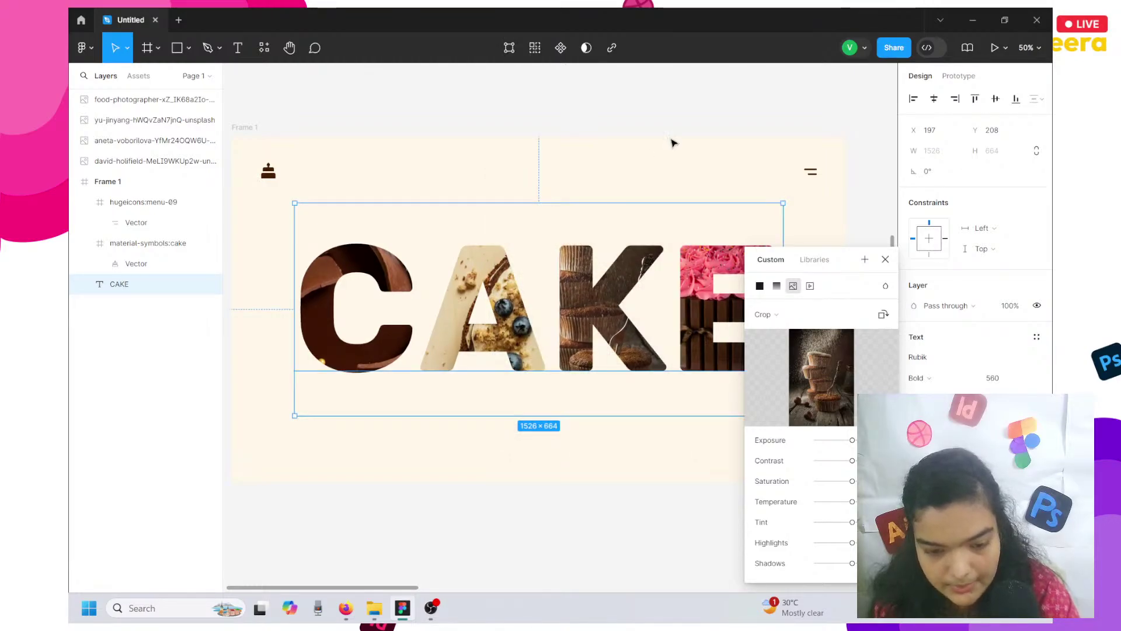
{"action": "left_click", "coordinate": [764, 315]}
{"action": "left_click", "coordinate": [770, 318]}
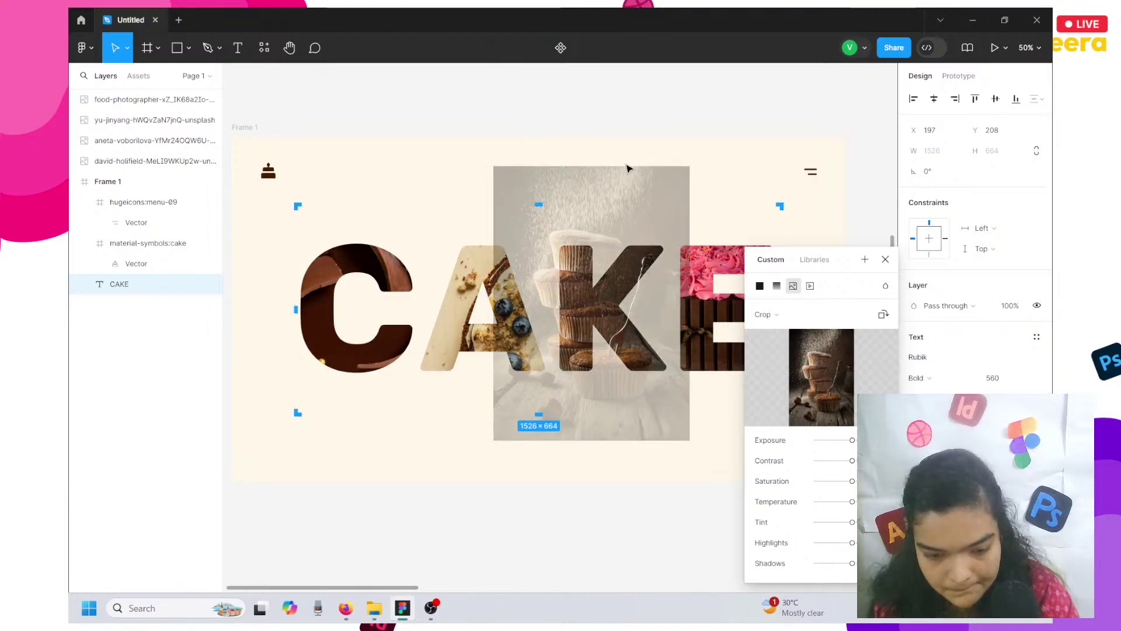
{"action": "left_click_drag", "start_coordinate": [620, 195], "coordinate": [615, 198]}
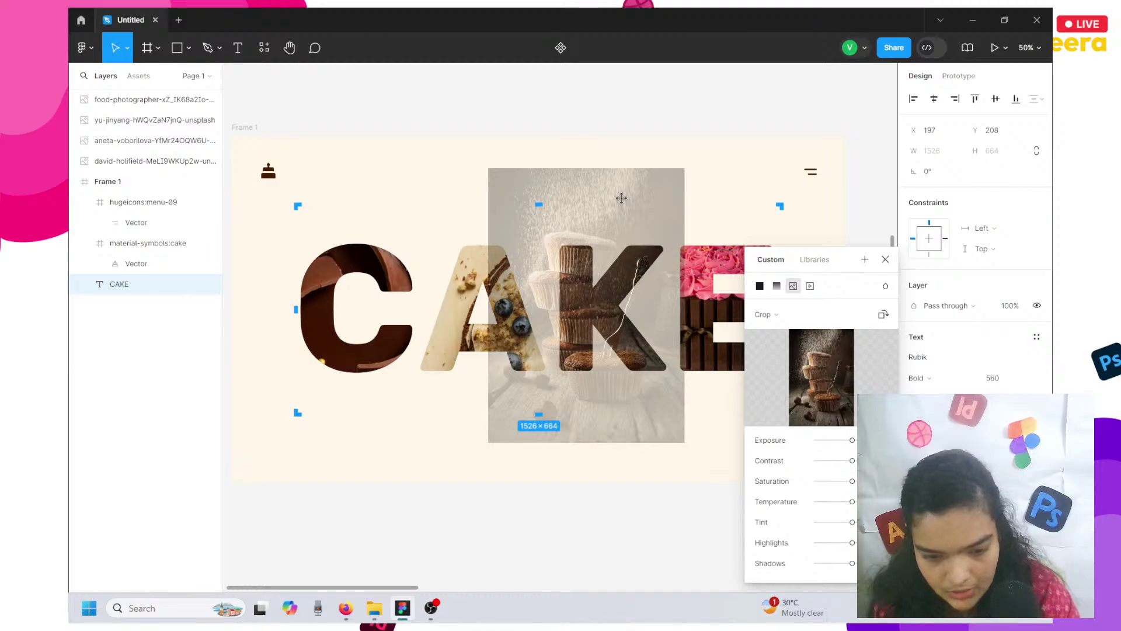
{"action": "mouse_move", "coordinate": [633, 168]}
{"action": "left_mouse_down"}
{"action": "mouse_move", "coordinate": [632, 153]}
{"action": "mouse_move", "coordinate": [632, 162]}
{"action": "left_mouse_up"}
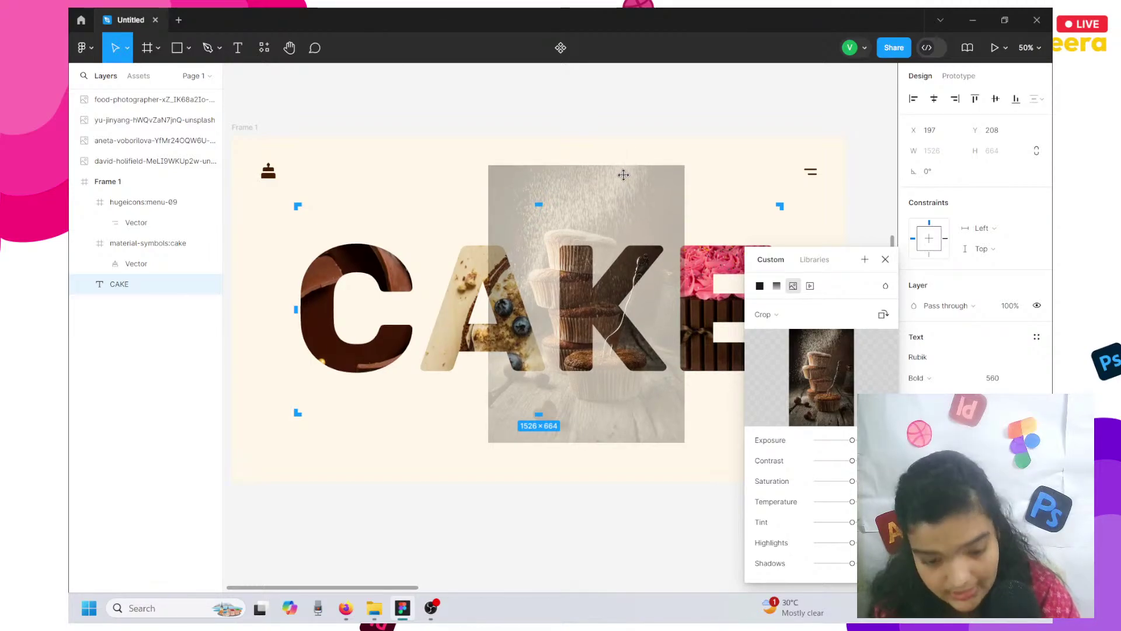
{"action": "left_click", "coordinate": [678, 134]}
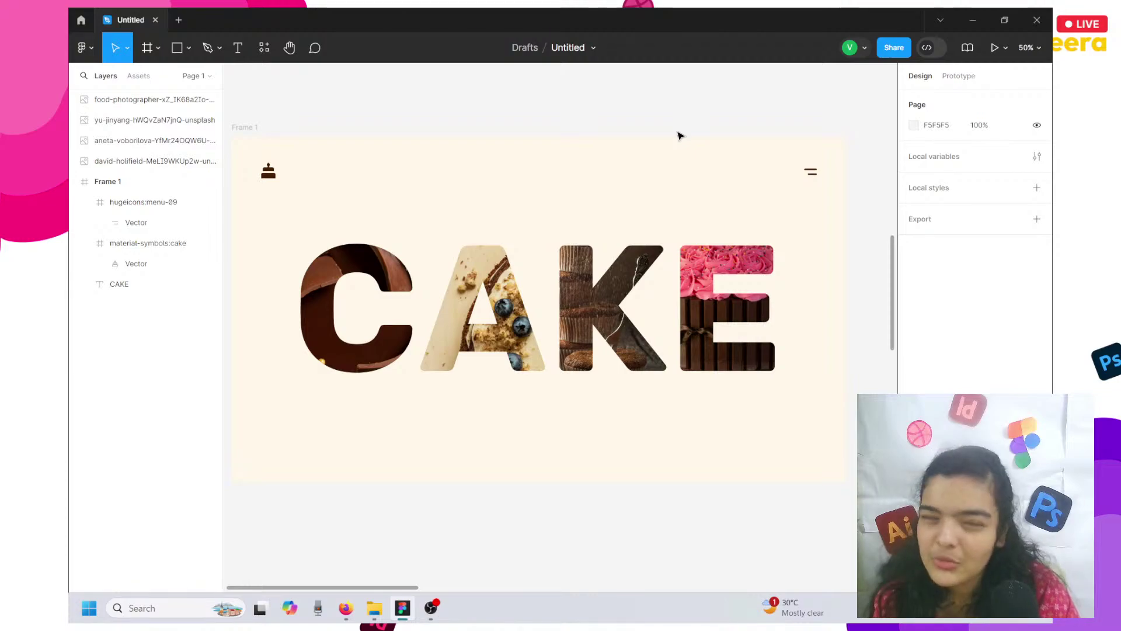
Shrink the cropped chocolate cake photo that fills only the letter C of the CAKE text.
{"action": "scroll", "coordinate": [678, 135], "scroll_direction": "left", "scroll_amount": 2}
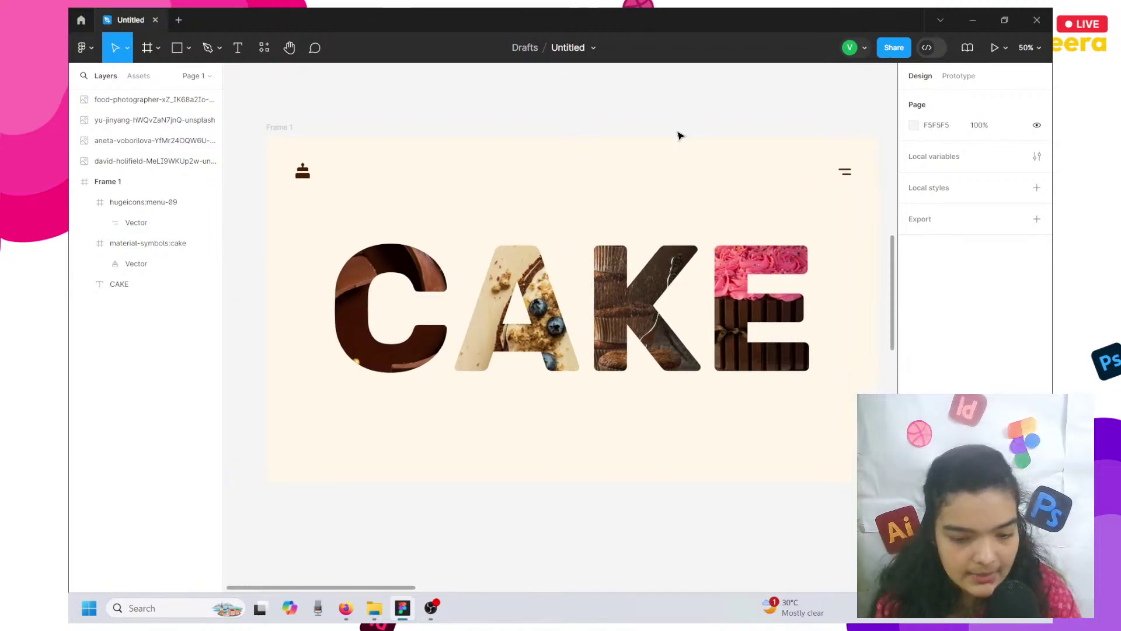
{"action": "left_click", "coordinate": [334, 301]}
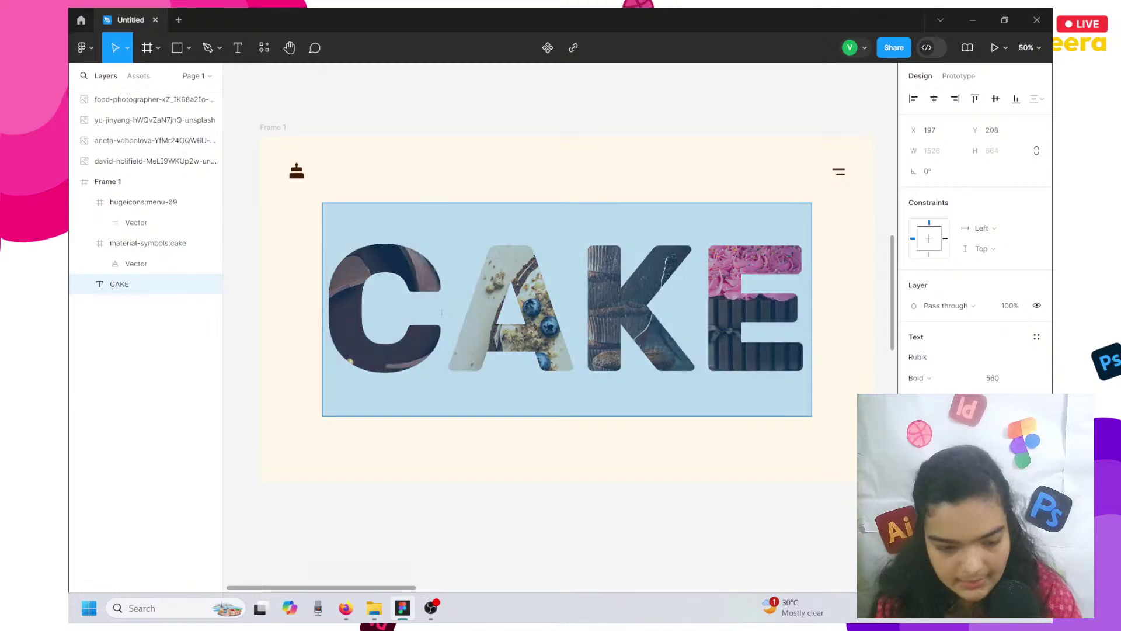
{"action": "left_click_drag", "start_coordinate": [447, 303], "coordinate": [320, 349]}
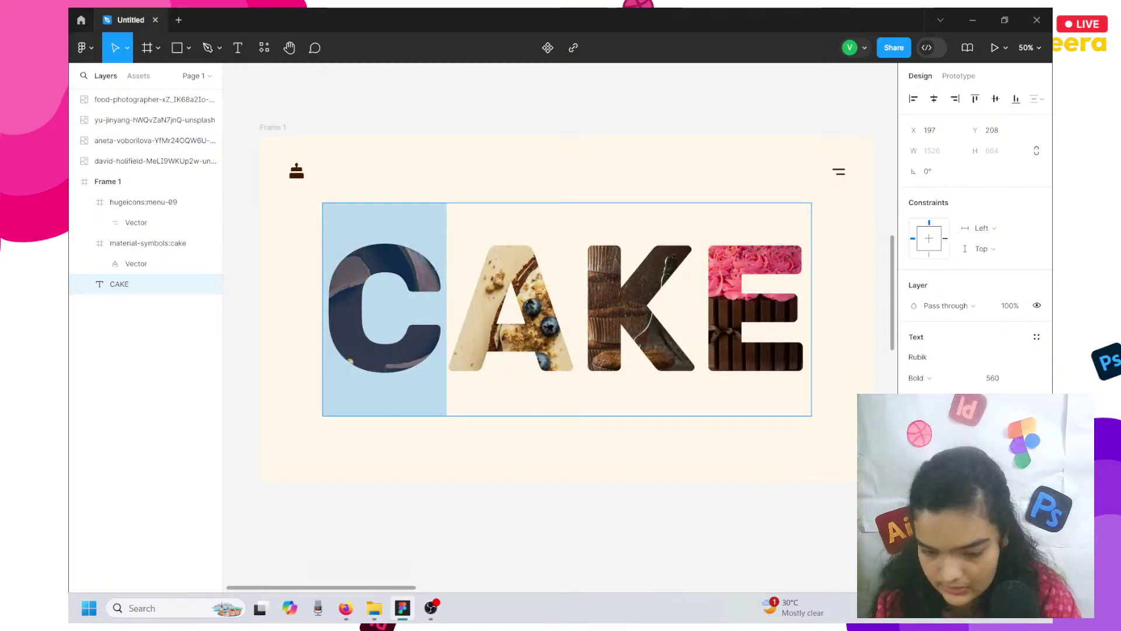
{"action": "left_click", "coordinate": [916, 499]}
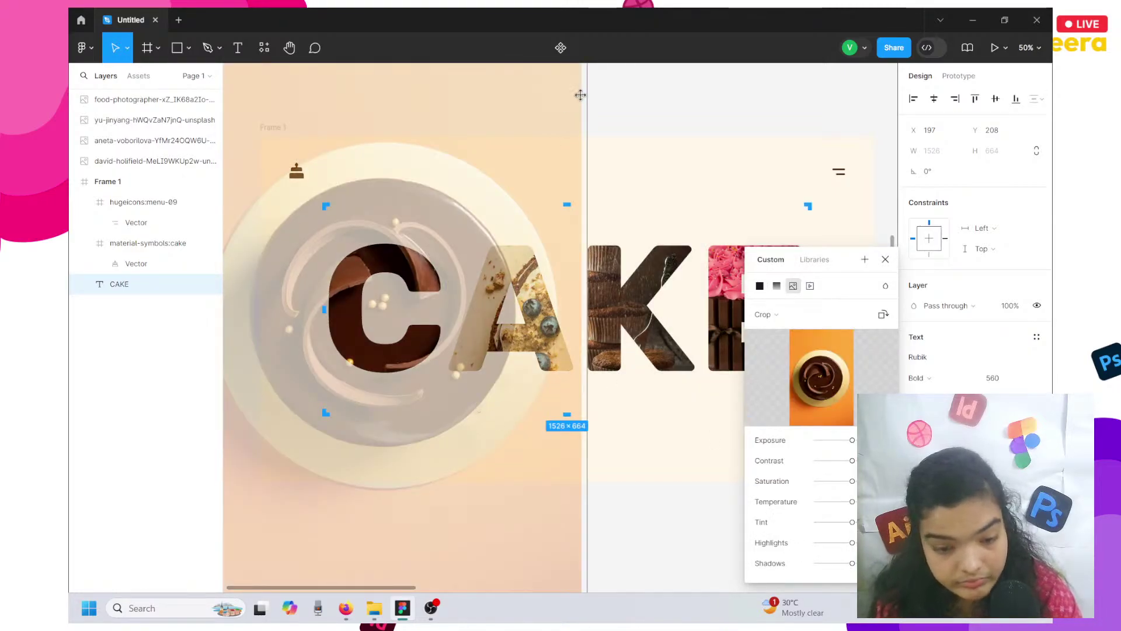
{"action": "scroll", "coordinate": [580, 95], "scroll_direction": "left", "scroll_amount": 3}
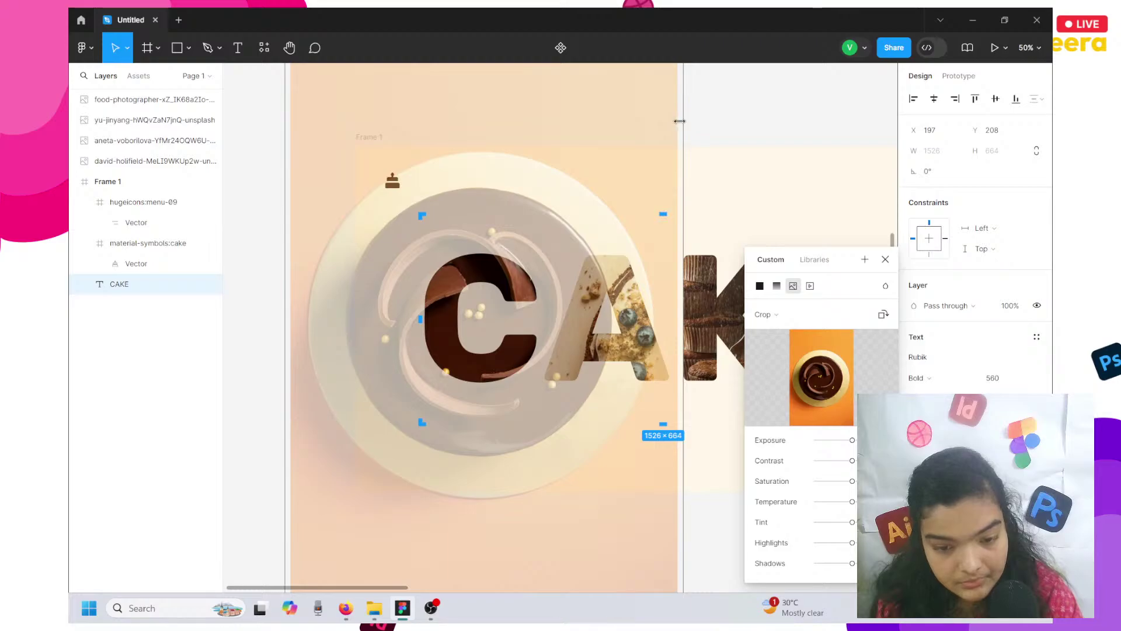
{"action": "left_click_drag", "start_coordinate": [679, 121], "coordinate": [605, 102]}
{"action": "key", "text": "shift"}
{"action": "key", "text": "shift"}
{"action": "key", "text": "shift"}
{"action": "key", "text": "shift"}
{"action": "key", "text": "shift"}
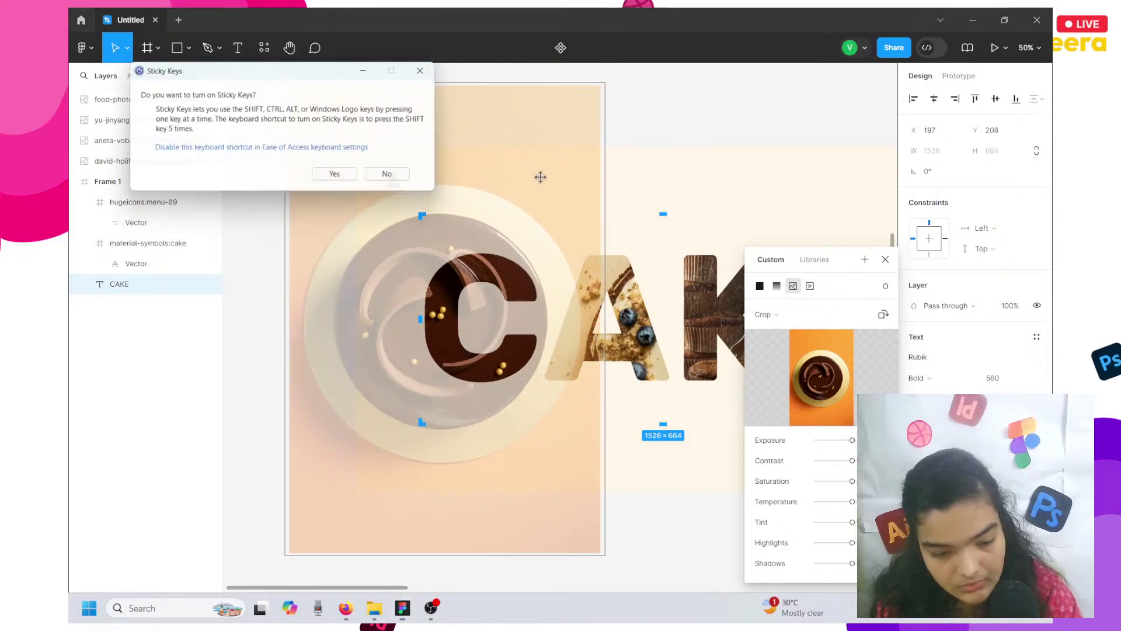
Decline Sticky Keys and shift the letter C's cropped photo down so the chocolate swirls and a gold pearl fill the letter.
{"action": "left_click", "coordinate": [393, 176]}
{"action": "left_click_drag", "start_coordinate": [474, 204], "coordinate": [499, 222]}
{"action": "left_click", "coordinate": [750, 90]}
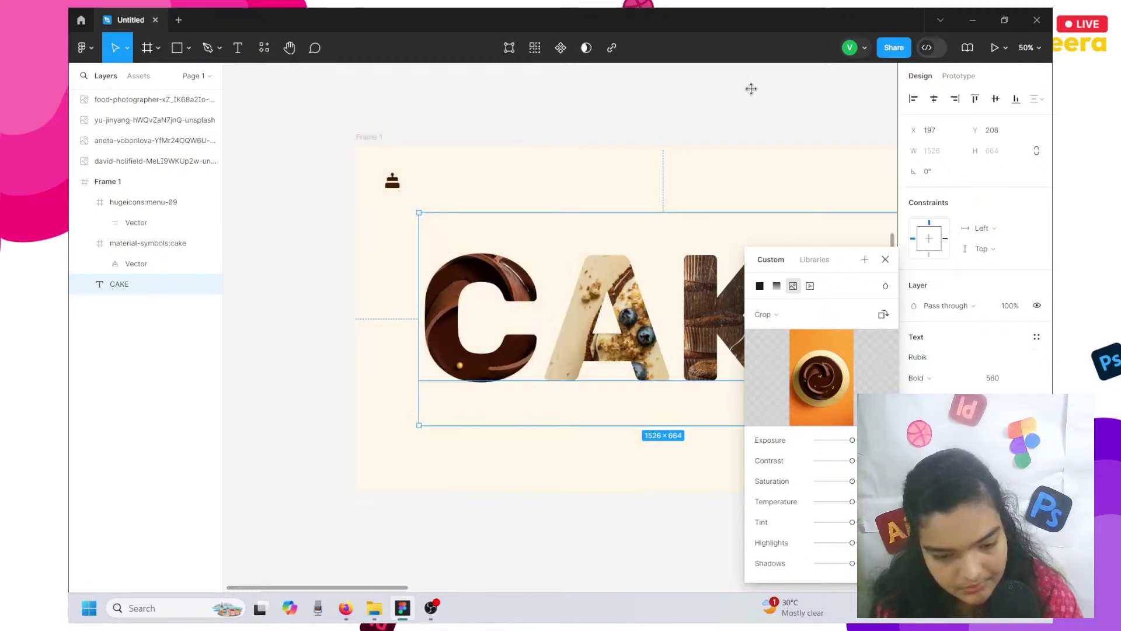
{"action": "left_click", "coordinate": [751, 91]}
Move Frame 1 higher on the canvas and duplicate it.
{"action": "scroll", "coordinate": [752, 94], "scroll_direction": "down", "scroll_amount": 3}
{"action": "scroll", "coordinate": [750, 92], "scroll_direction": "right", "scroll_amount": 5}
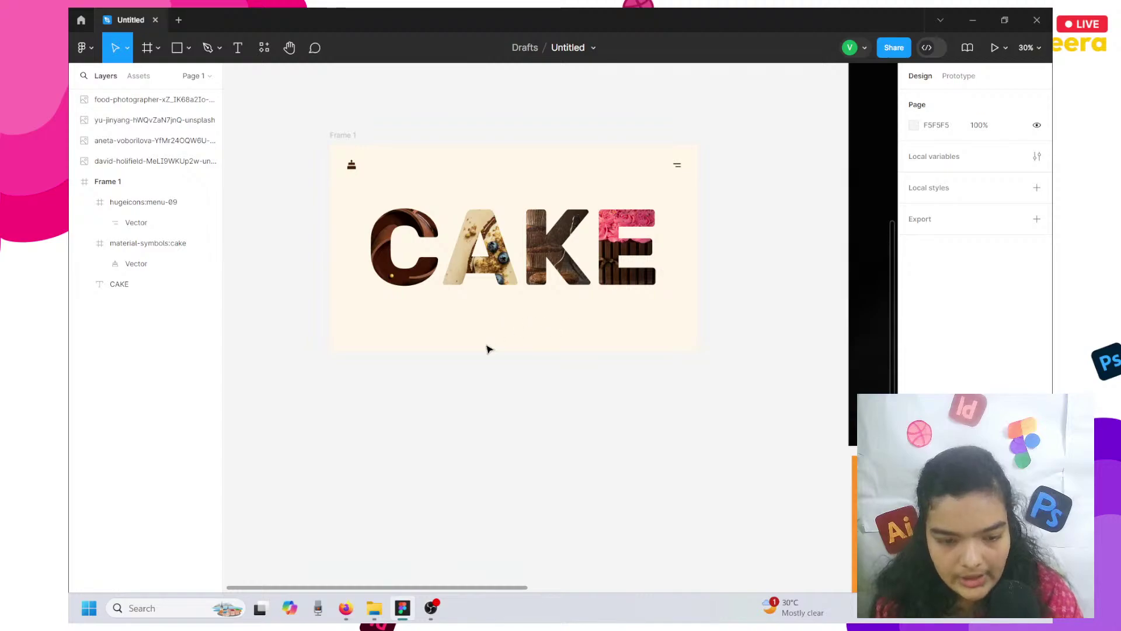
{"action": "scroll", "coordinate": [463, 272], "scroll_direction": "down", "scroll_amount": 2}
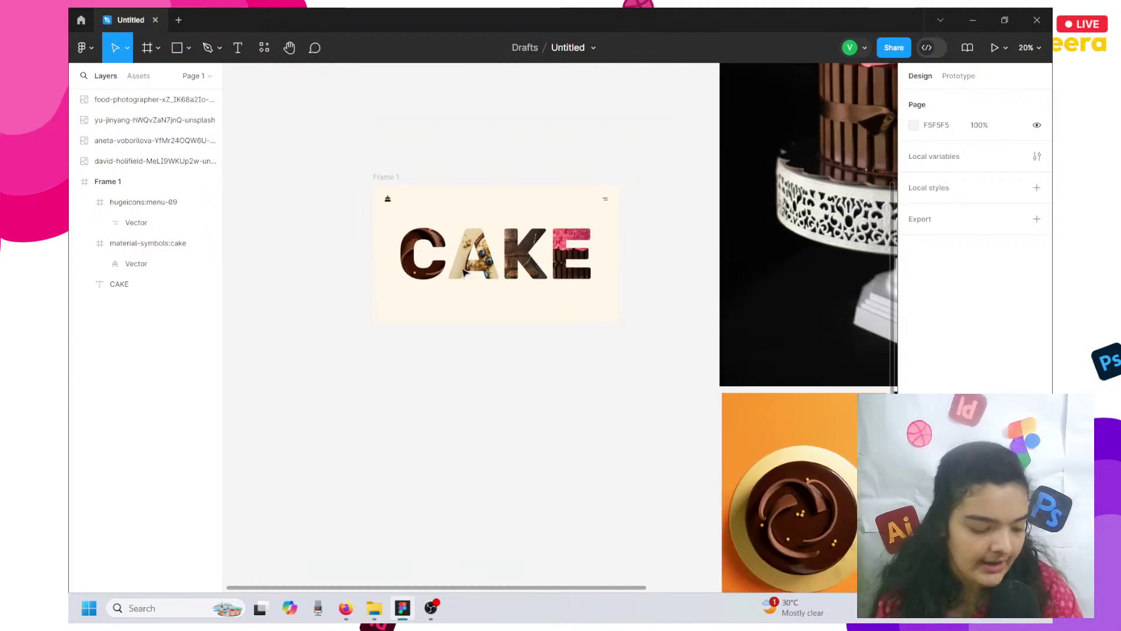
{"action": "left_click", "coordinate": [401, 178]}
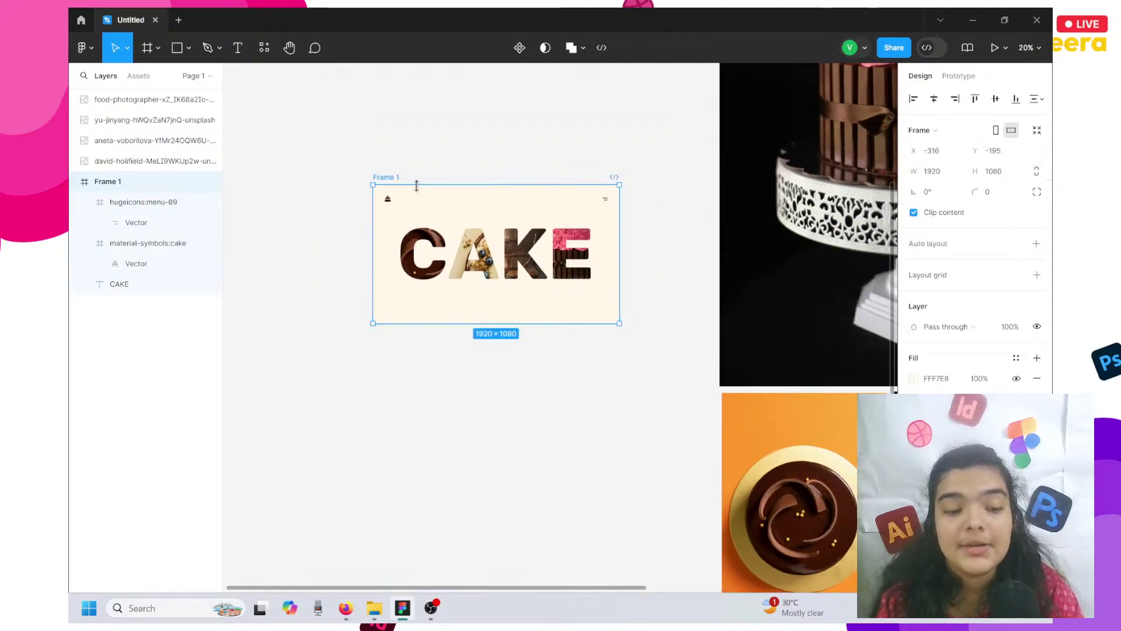
{"action": "left_click_drag", "start_coordinate": [413, 206], "coordinate": [396, 123]}
{"action": "key", "text": "ctrl+d"}
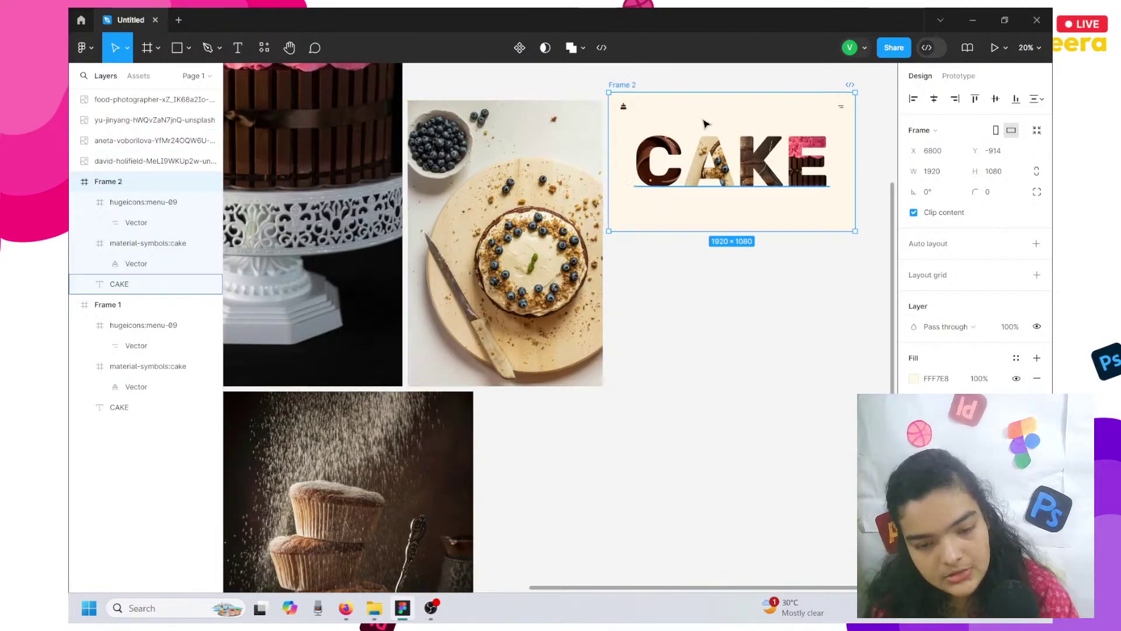
Move the duplicated frame directly below Frame 1, aligned with its edges.
{"action": "scroll", "coordinate": [250, 300], "scroll_direction": "left", "scroll_amount": 5}
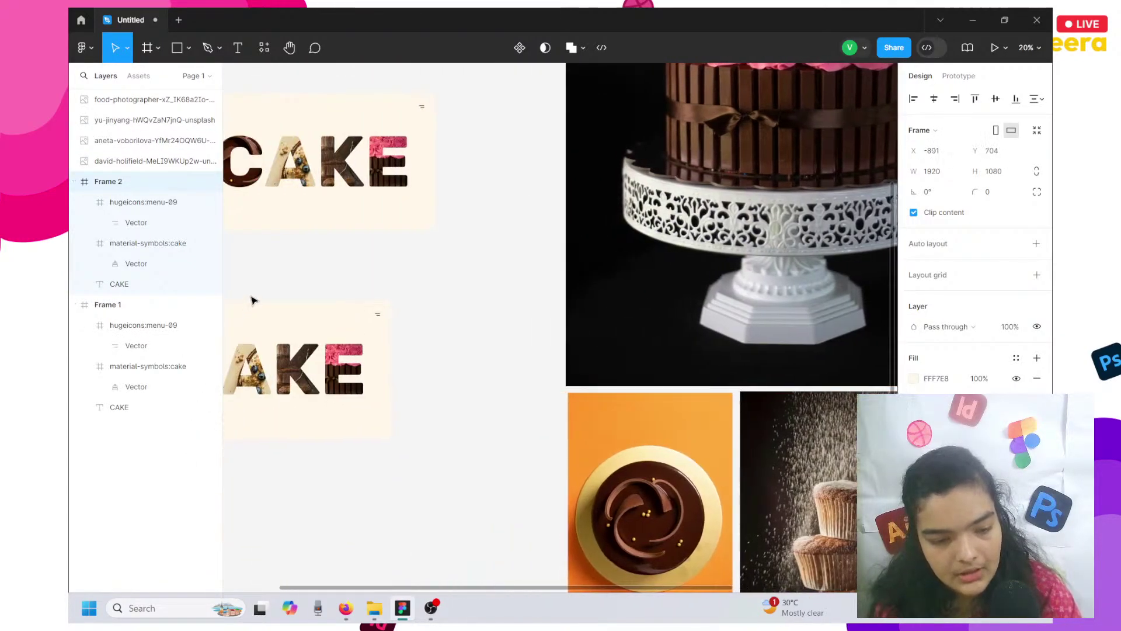
{"action": "left_click_drag", "start_coordinate": [250, 300], "coordinate": [287, 277]}
{"action": "scroll", "coordinate": [530, 418], "scroll_direction": "left", "scroll_amount": 3}
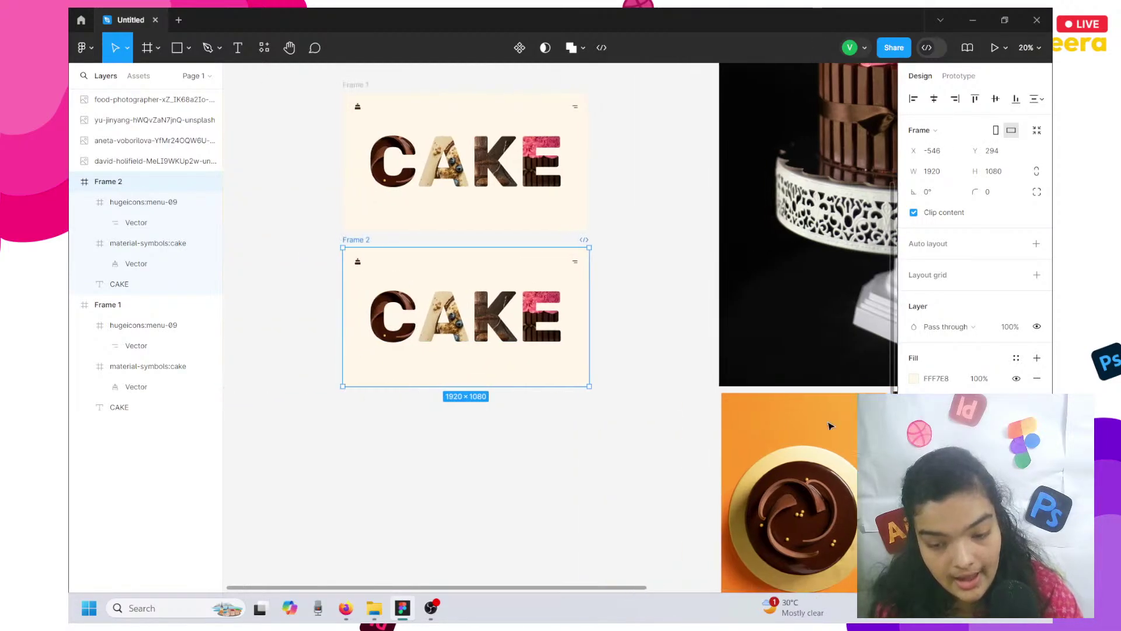
Try to replace Frame 2's solid background with an image fill, then cancel the file selection and undo the recent changes.
{"action": "left_click", "coordinate": [913, 379]}
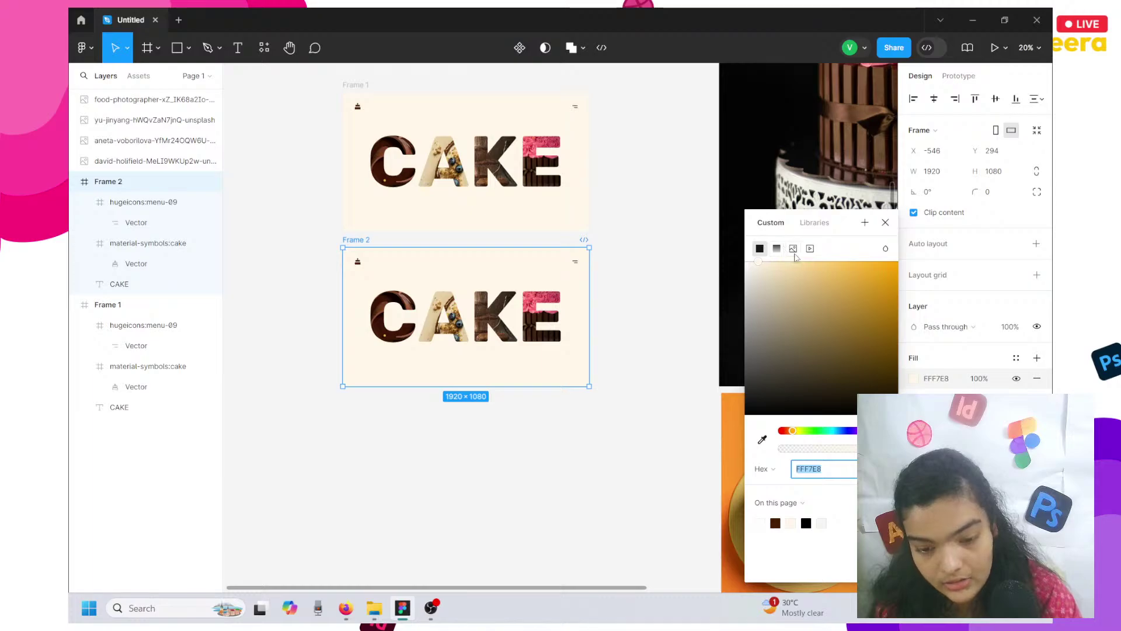
{"action": "left_click", "coordinate": [793, 249]}
{"action": "left_click", "coordinate": [821, 340]}
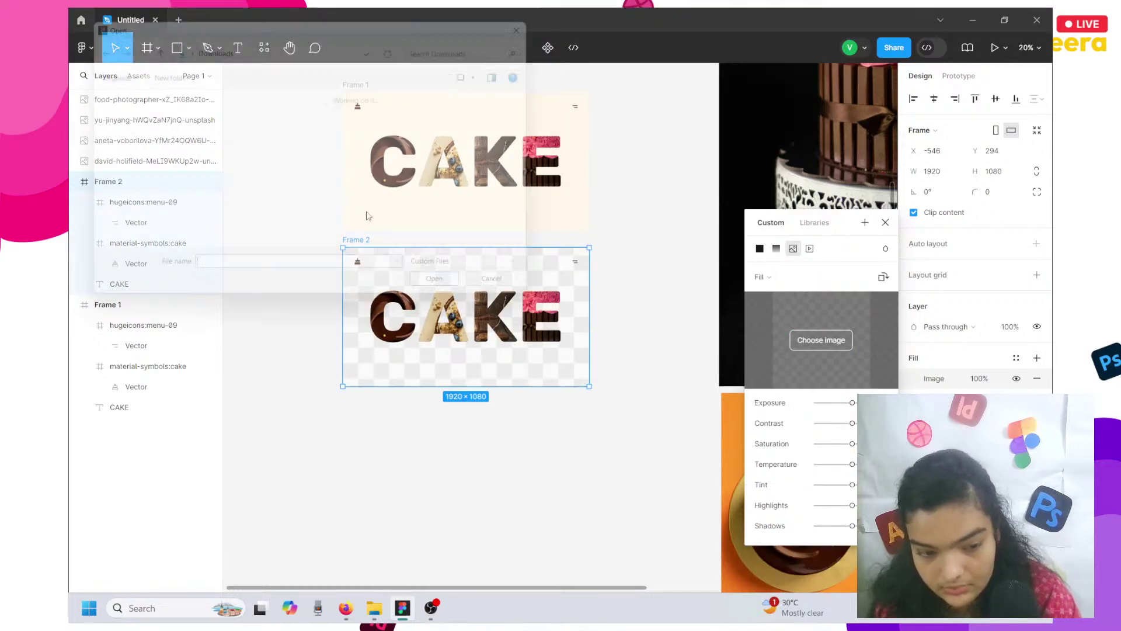
{"action": "left_click", "coordinate": [205, 124]}
{"action": "left_click", "coordinate": [294, 135]}
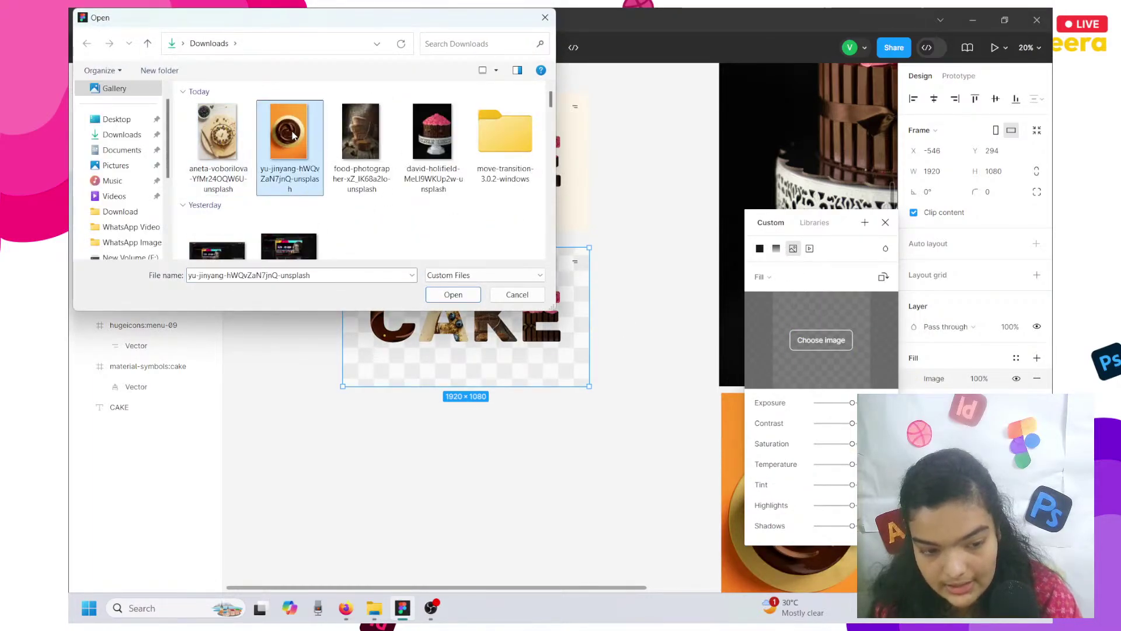
{"action": "left_click", "coordinate": [538, 300]}
{"action": "left_click", "coordinate": [669, 316]}
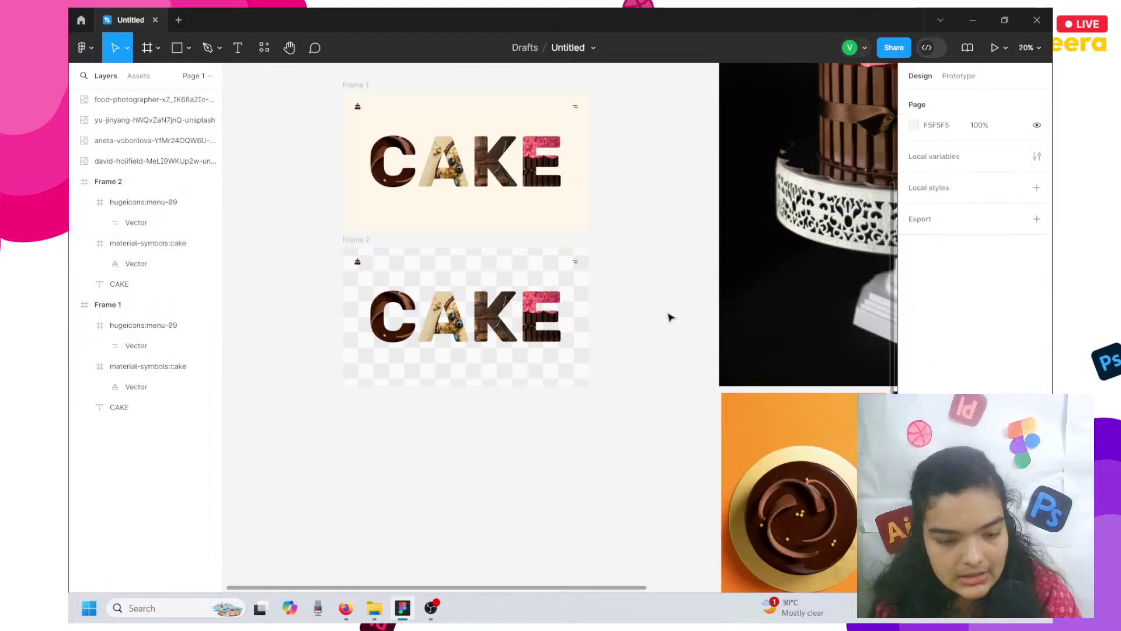
{"action": "key", "text": "ctrl+z"}
{"action": "key", "text": "ctrl+z"}
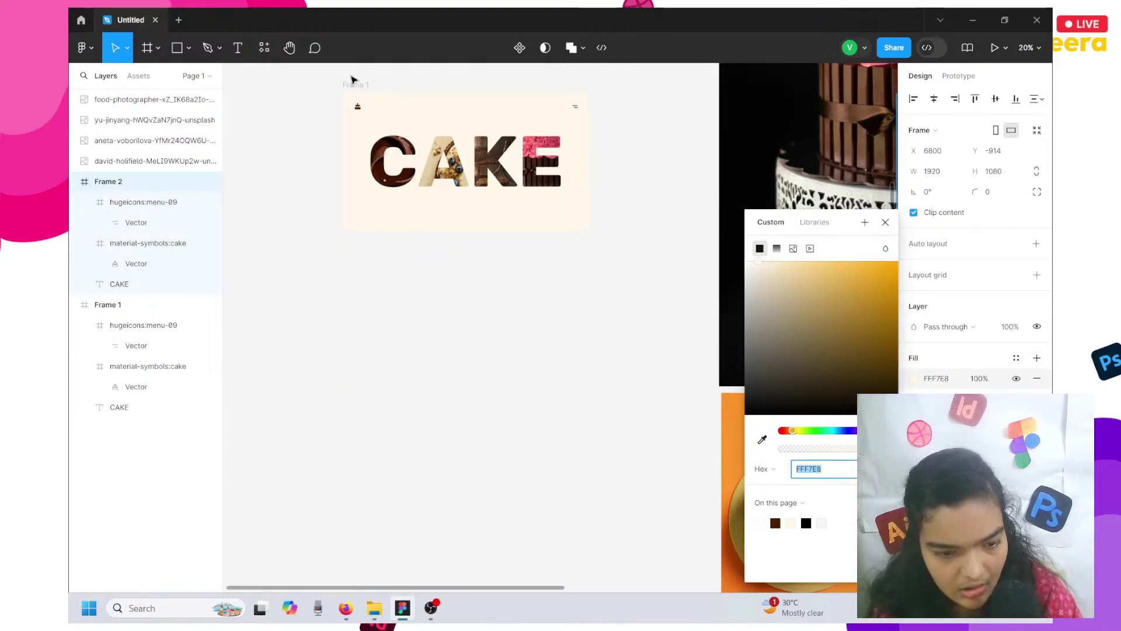
Duplicate Frame 1 again to add a third copy of the design beside Frame 2.
{"action": "left_click", "coordinate": [352, 82]}
{"action": "key", "text": "ctrl+d"}
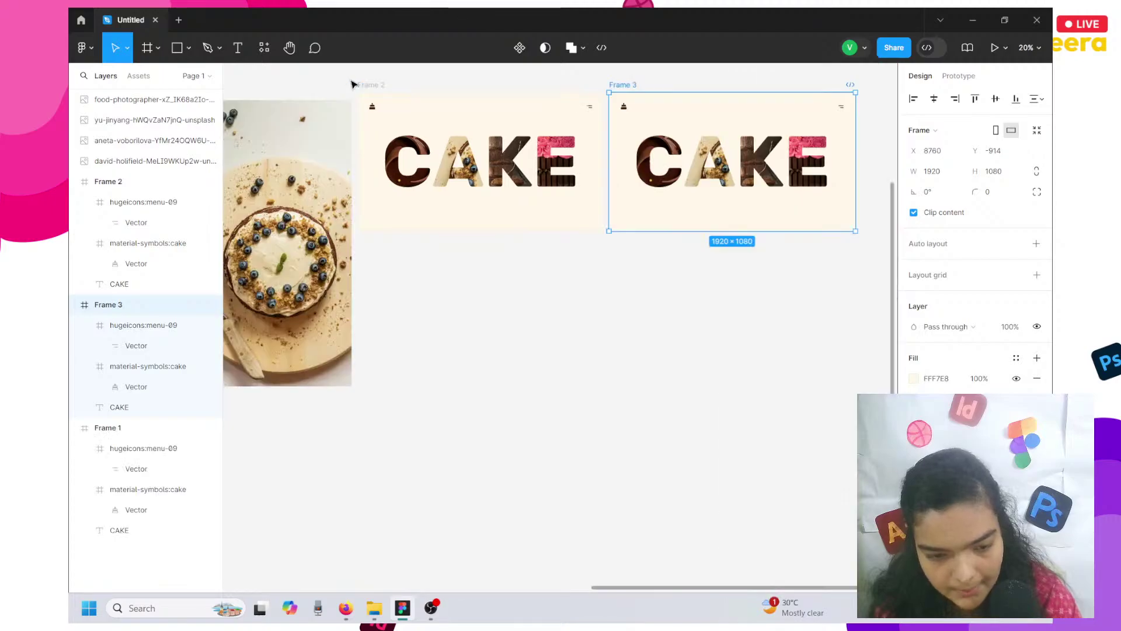
{"action": "scroll", "coordinate": [394, 94], "scroll_direction": "left", "scroll_amount": 1}
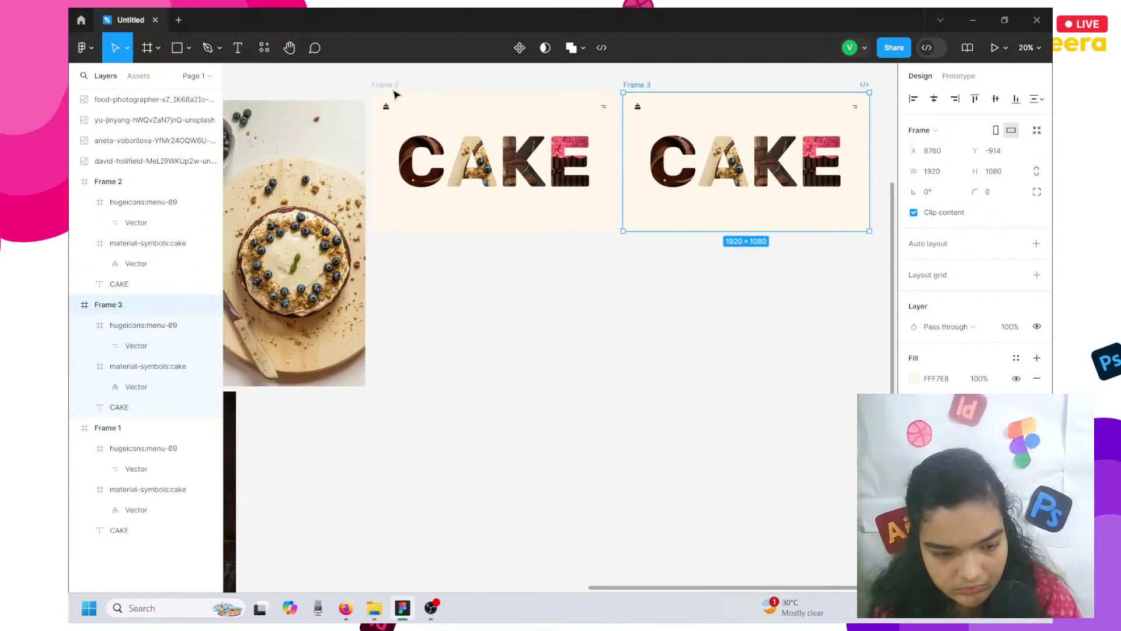
Select the loose cake photos lying between the frames and delete them.
{"action": "scroll", "coordinate": [394, 95], "scroll_direction": "down", "scroll_amount": 5}
{"action": "left_click_drag", "start_coordinate": [342, 102], "coordinate": [533, 371]}
{"action": "key", "text": "Delete"}
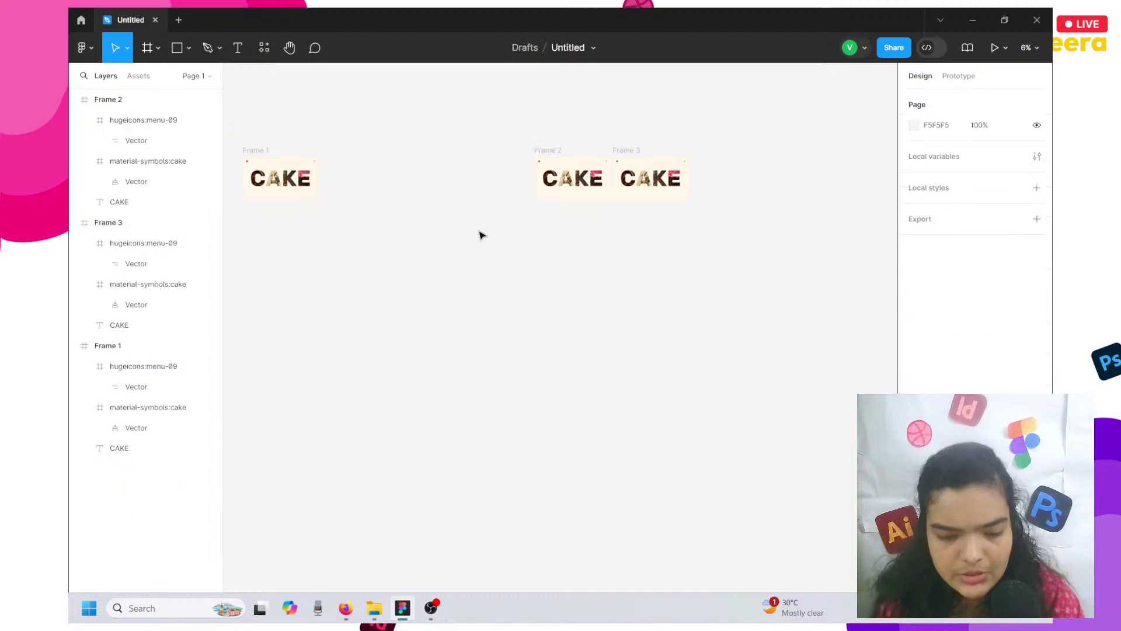
Move Frame 1 across the canvas to sit just beside Frame 2 in the same row.
{"action": "left_click", "coordinate": [253, 151]}
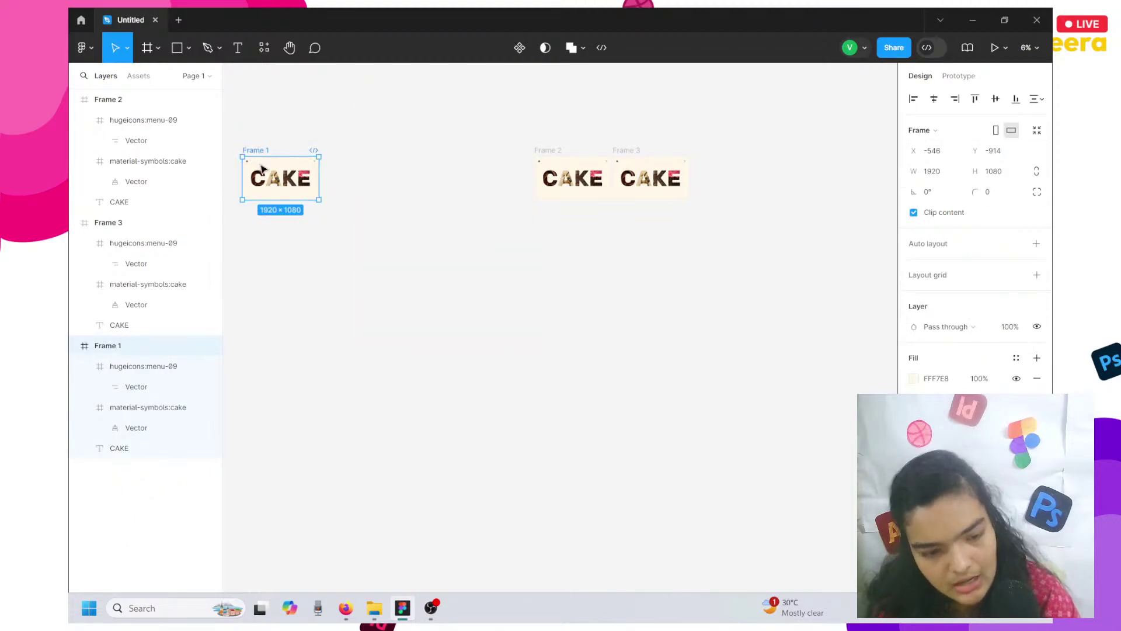
{"action": "left_click_drag", "start_coordinate": [263, 168], "coordinate": [470, 169]}
{"action": "scroll", "coordinate": [540, 175], "scroll_direction": "up", "scroll_amount": 5}
{"action": "scroll", "coordinate": [448, 157], "scroll_direction": "right", "scroll_amount": 3}
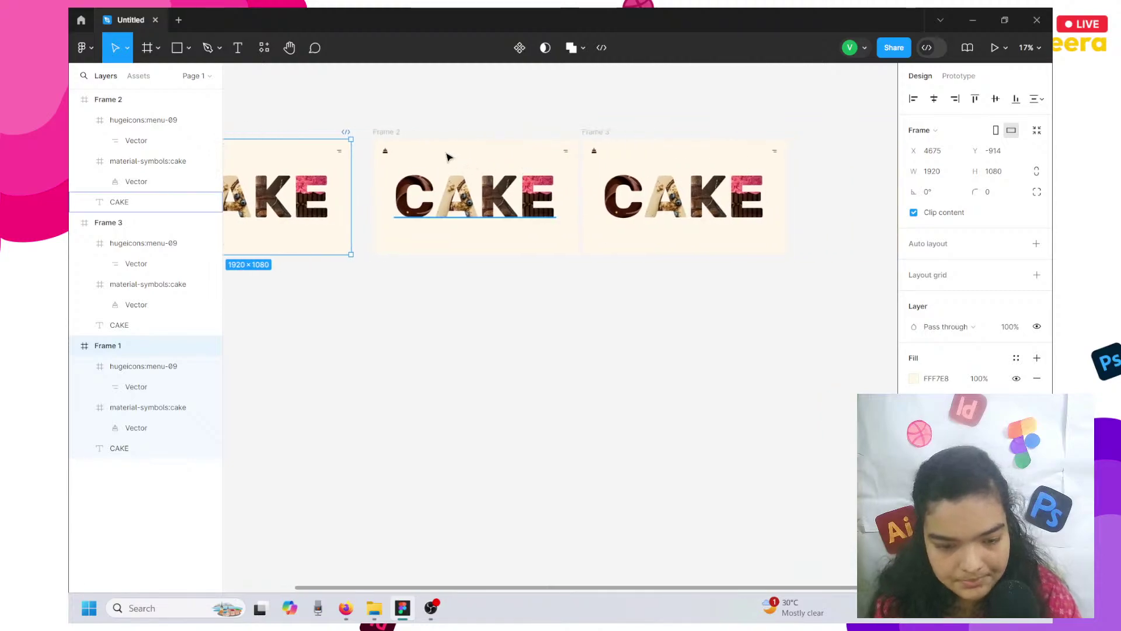
{"action": "left_click", "coordinate": [383, 143]}
{"action": "right_click", "coordinate": [379, 116]}
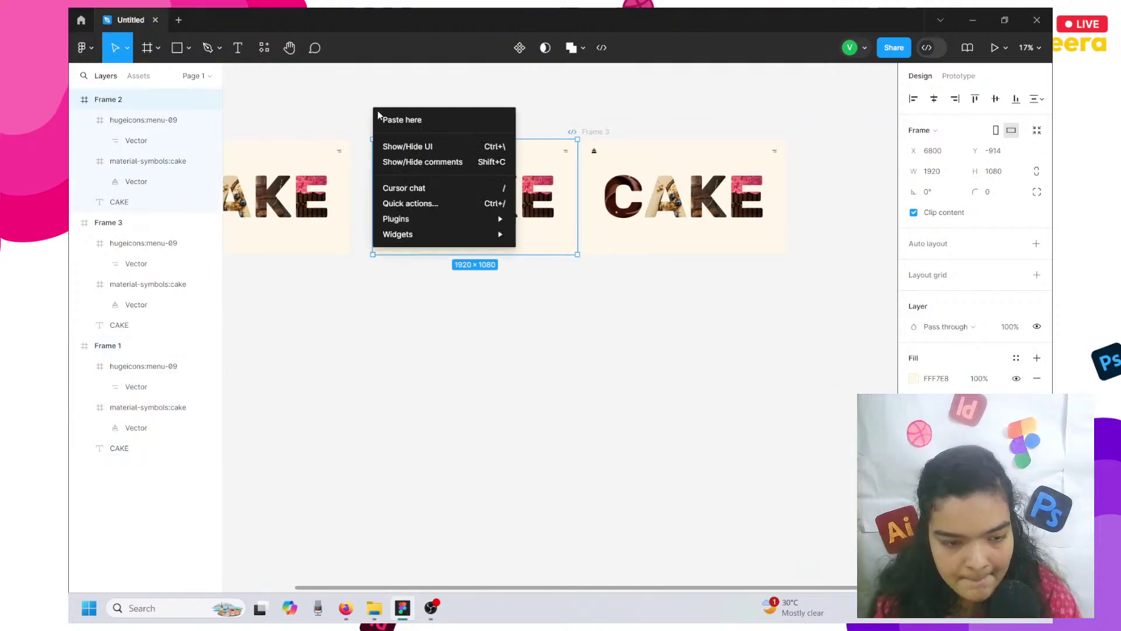
{"action": "left_click", "coordinate": [383, 117]}
{"action": "key", "text": "ctrl+z"}
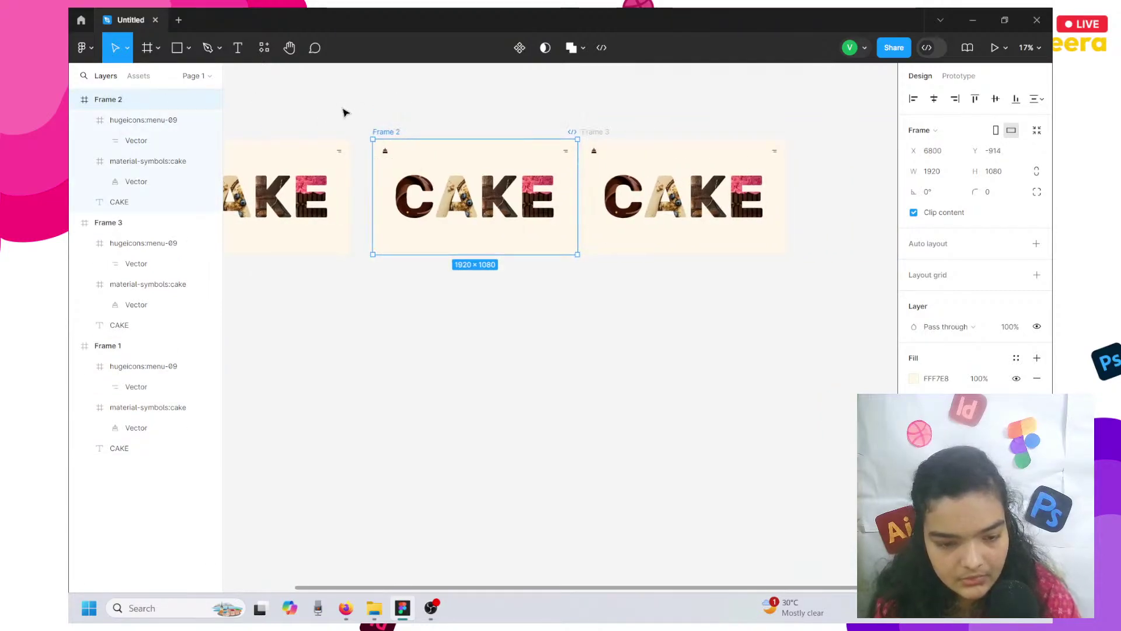
Draw a small rectangle about 78 × 81 over the stem of the letter C in Frame 1.
{"action": "scroll", "coordinate": [301, 118], "scroll_direction": "left", "scroll_amount": 3}
{"action": "left_click", "coordinate": [177, 49]}
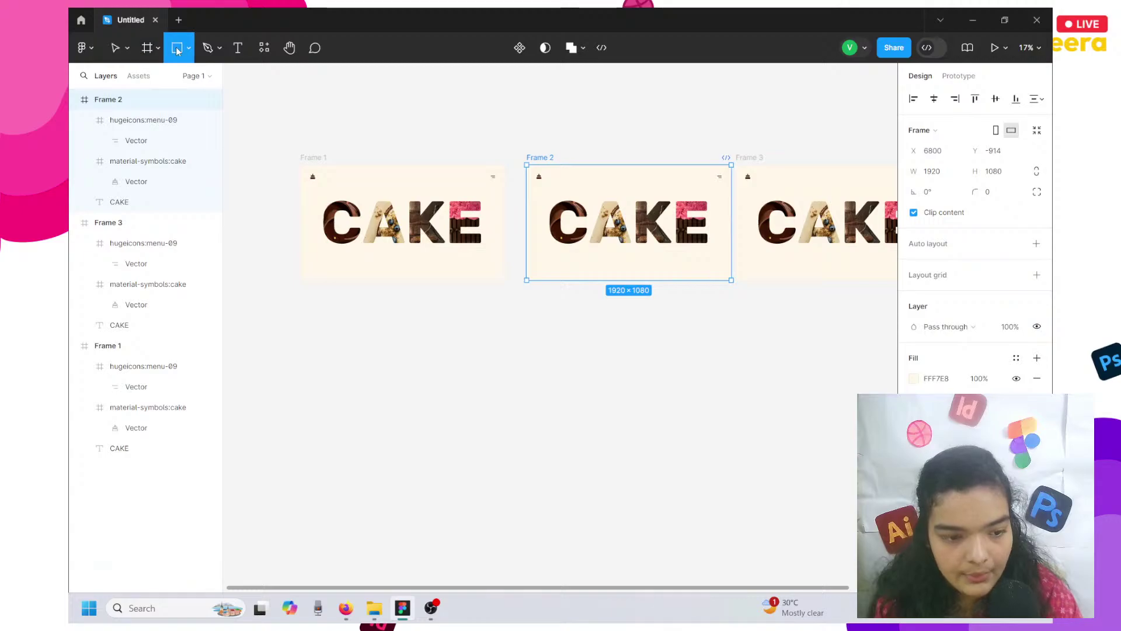
{"action": "scroll", "coordinate": [307, 157], "scroll_direction": "up", "scroll_amount": 8}
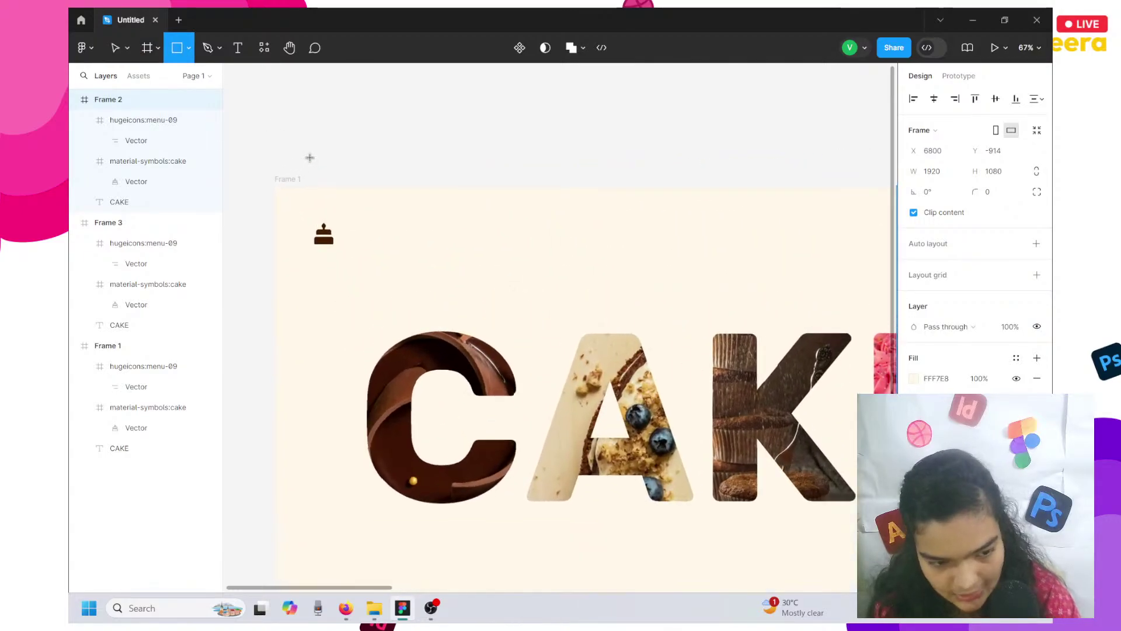
{"action": "scroll", "coordinate": [306, 234], "scroll_direction": "down", "scroll_amount": 4}
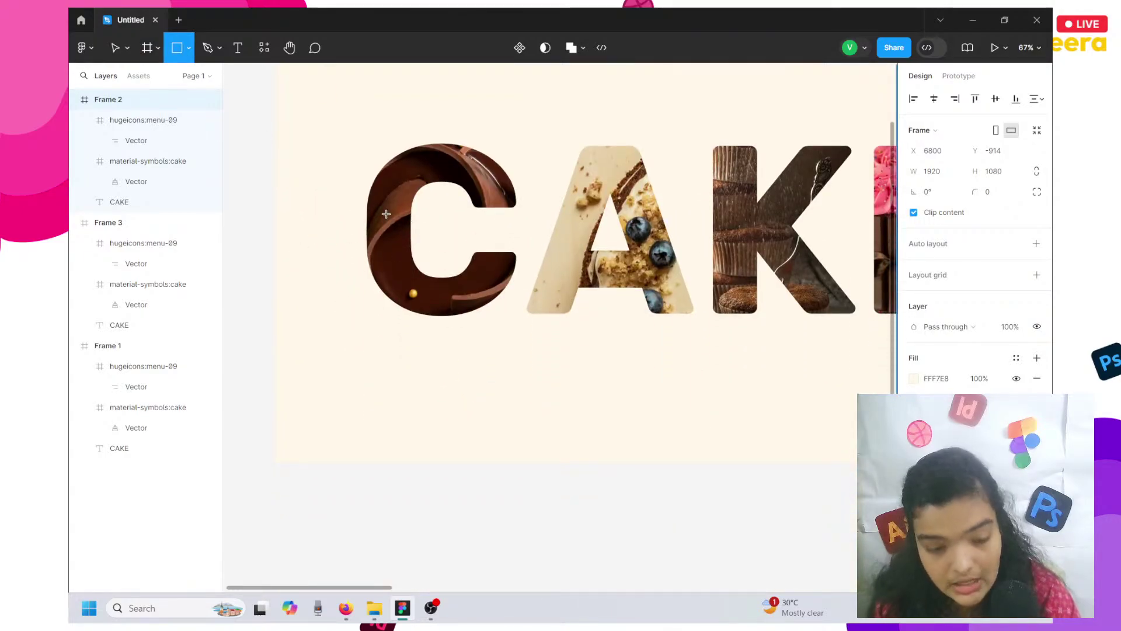
{"action": "mouse_move", "coordinate": [386, 214]}
{"action": "left_mouse_down"}
{"action": "mouse_move", "coordinate": [419, 247]}
{"action": "mouse_move", "coordinate": [395, 230]}
{"action": "left_mouse_up"}
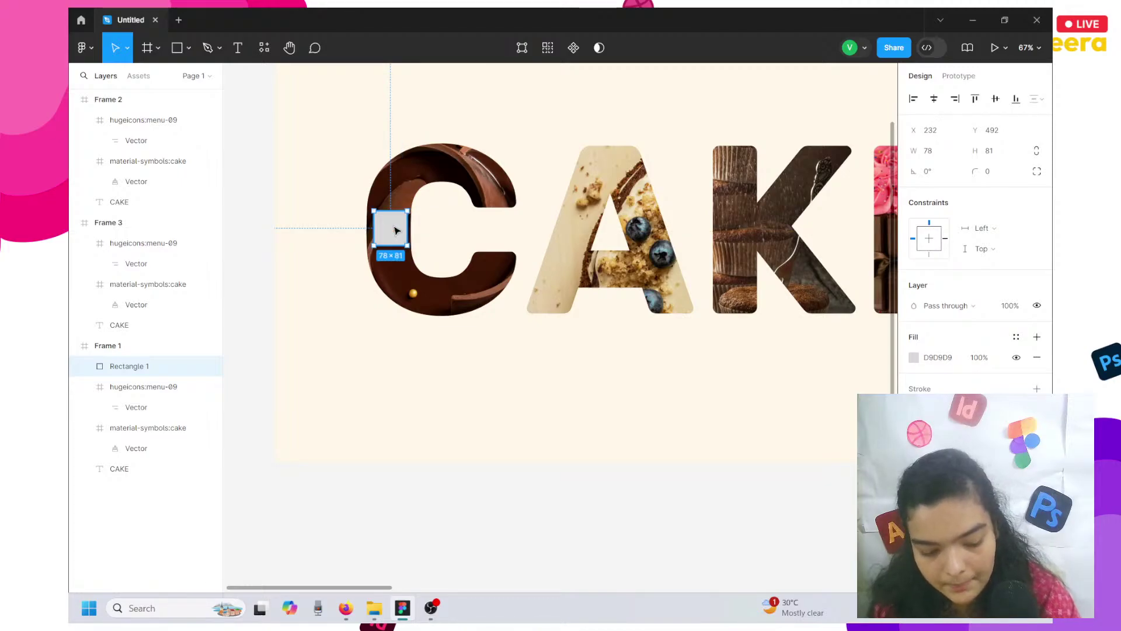
Duplicate the small rectangle and place the copy in Frame 2's upper-left corner at X 0, Y 0.
{"action": "key", "text": "ctrl+d"}
{"action": "scroll", "coordinate": [396, 230], "scroll_direction": "down", "scroll_amount": 5}
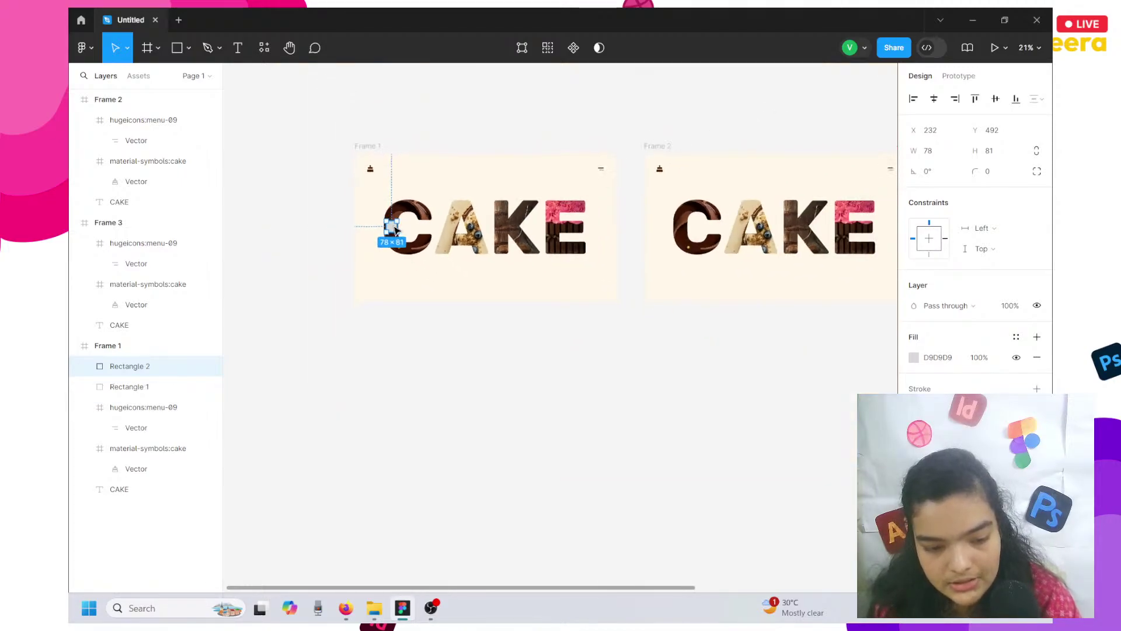
{"action": "left_click_drag", "start_coordinate": [394, 228], "coordinate": [652, 163]}
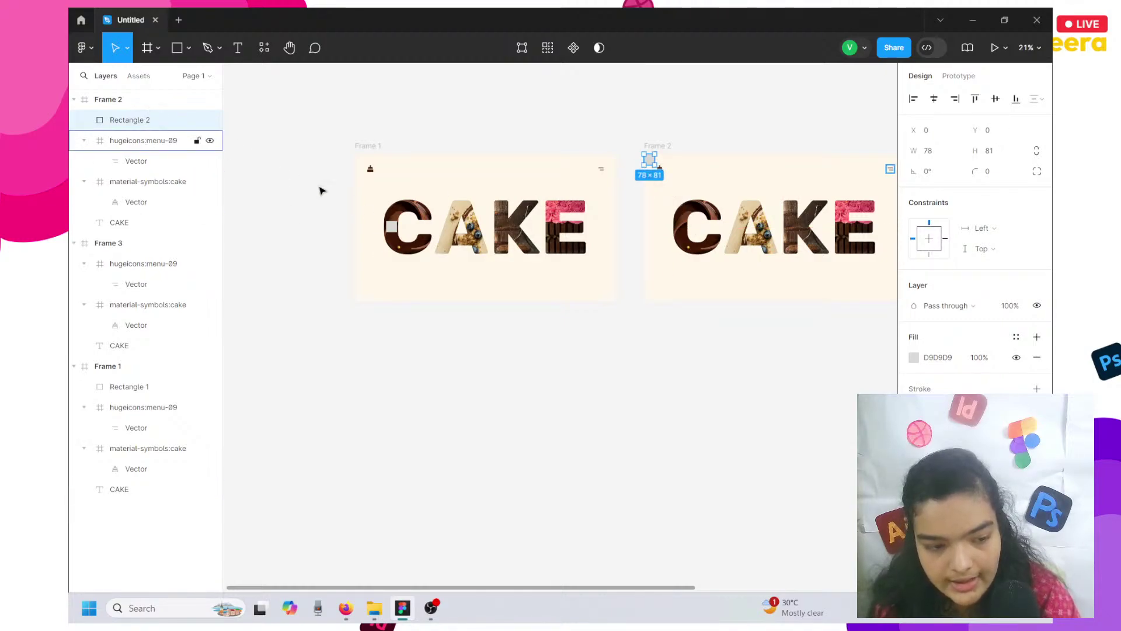
Enlarge Frame 2's rectangle to 1920 × 1080 to cover the whole frame and send it behind the other layers.
{"action": "scroll", "coordinate": [488, 266], "scroll_direction": "right", "scroll_amount": 5}
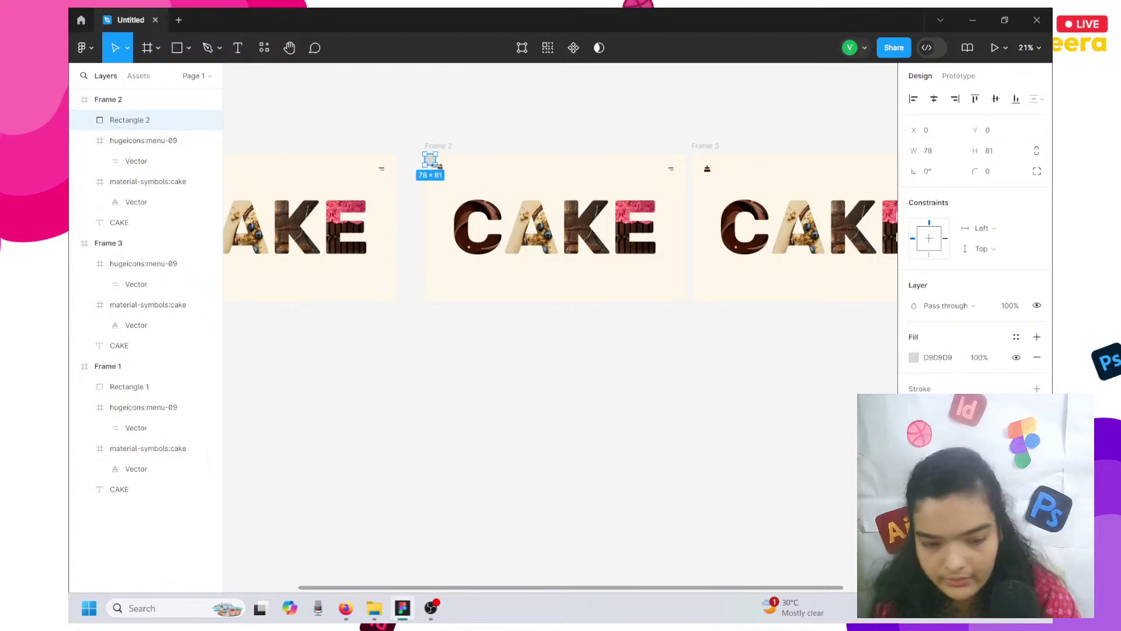
{"action": "left_click_drag", "start_coordinate": [461, 181], "coordinate": [686, 301]}
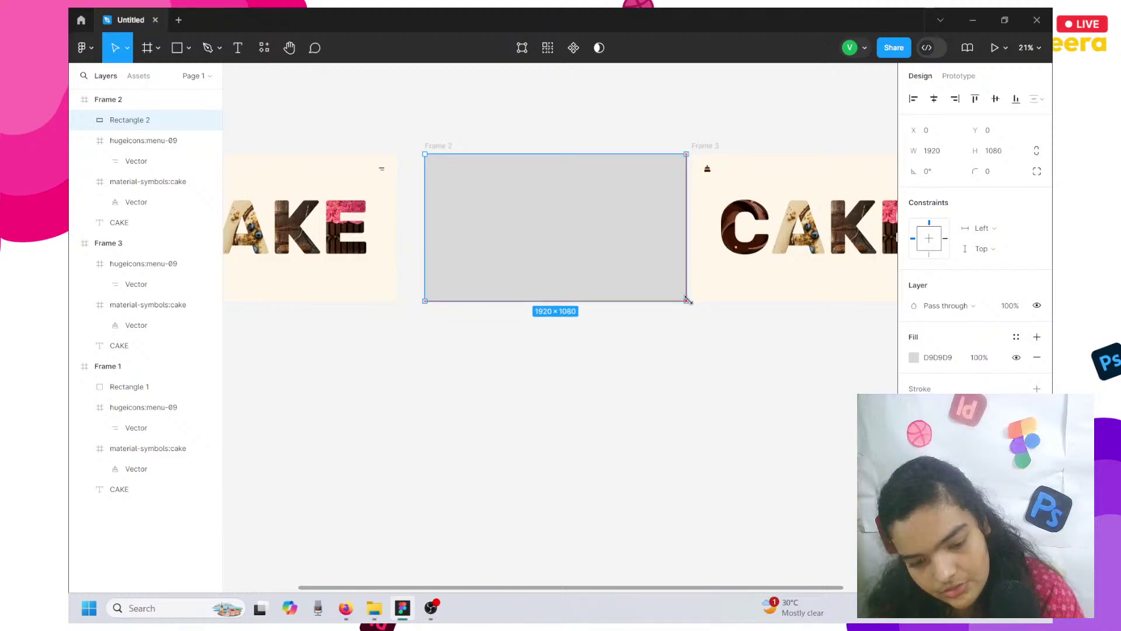
{"action": "right_click", "coordinate": [495, 276]}
{"action": "left_click", "coordinate": [515, 293]}
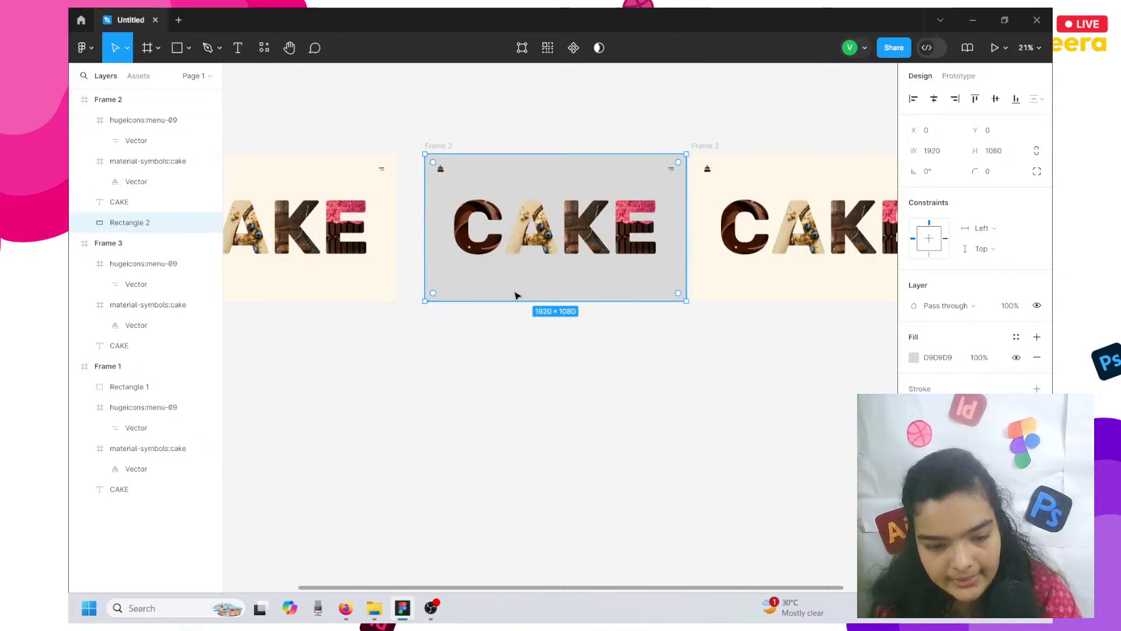
Fill Frame 2's full-size background rectangle with the chocolate swirl cake photo on orange from Downloads.
{"action": "left_click", "coordinate": [909, 364]}
{"action": "left_click", "coordinate": [792, 248]}
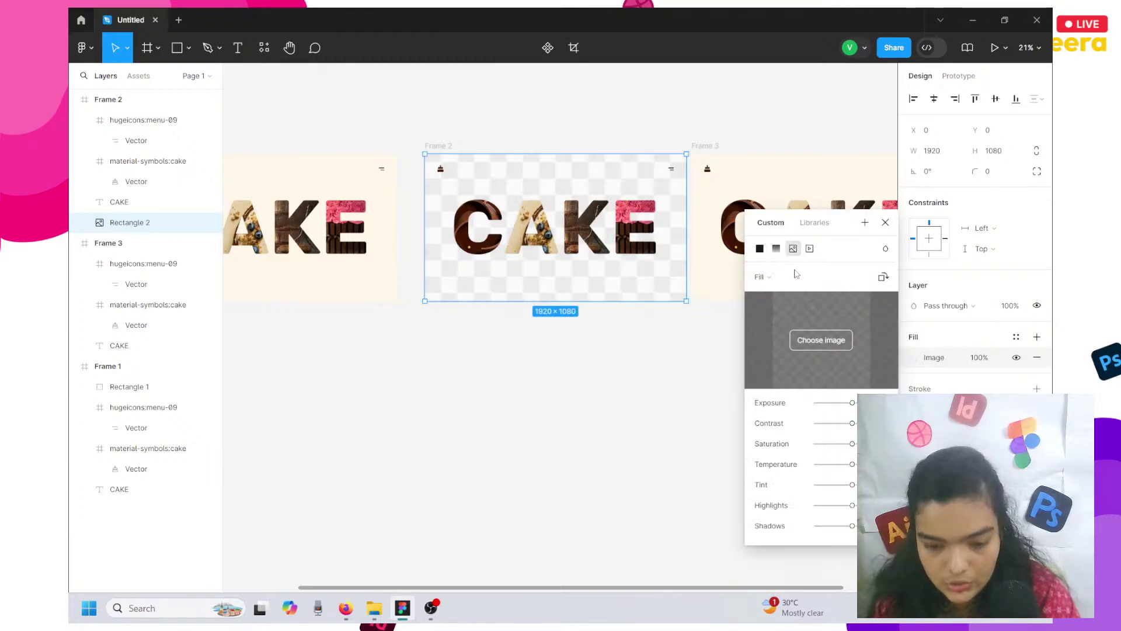
{"action": "left_click", "coordinate": [816, 341]}
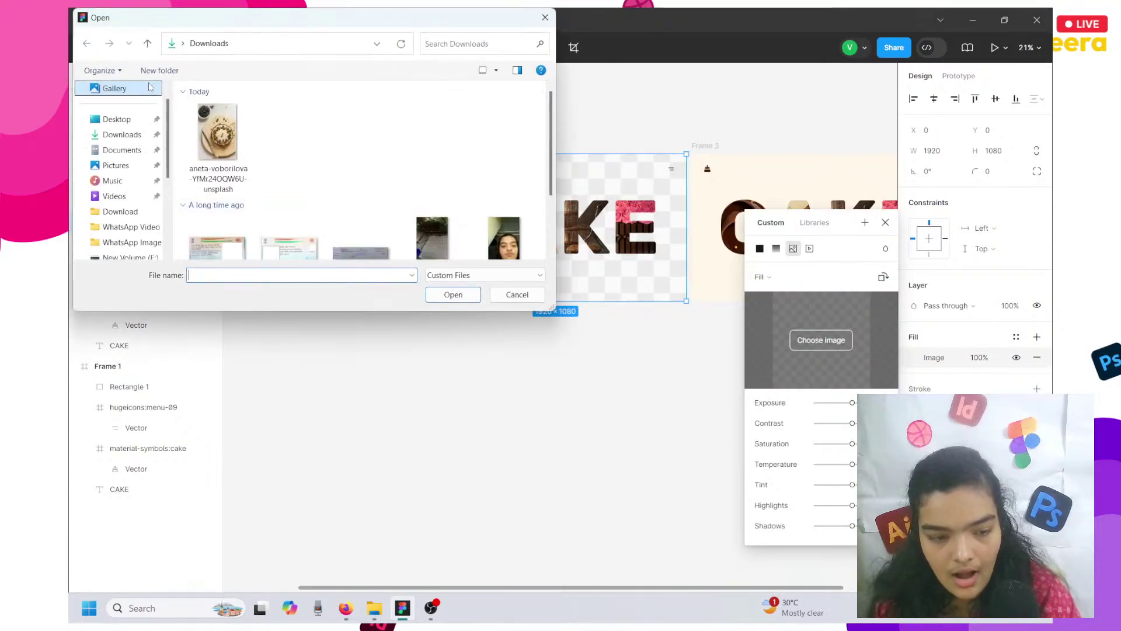
{"action": "left_click", "coordinate": [290, 150]}
{"action": "left_click", "coordinate": [447, 295]}
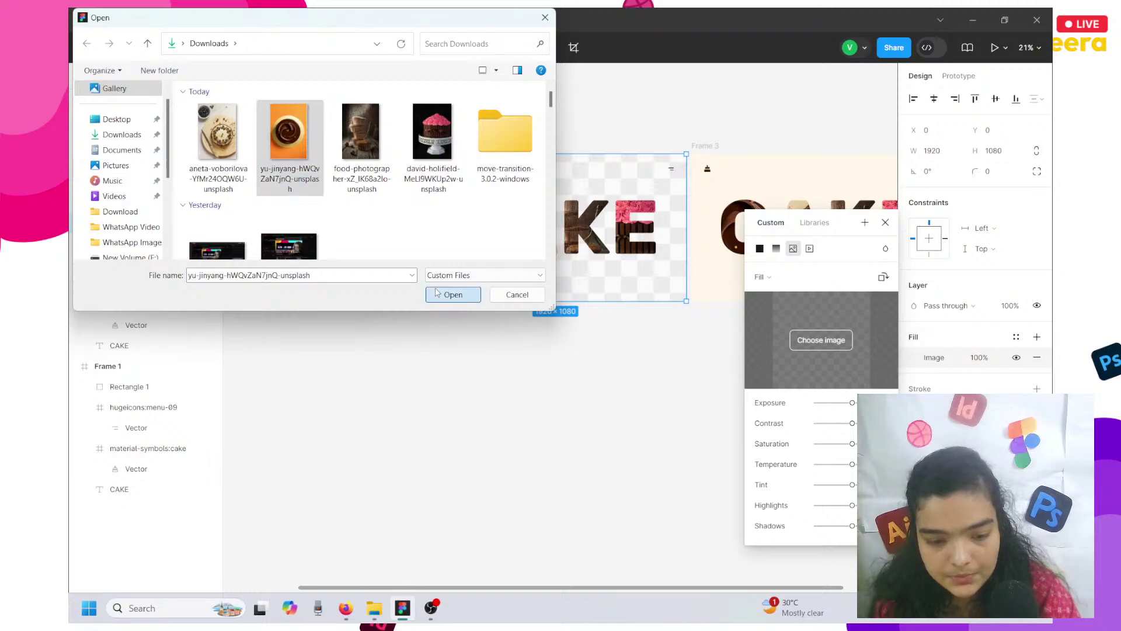
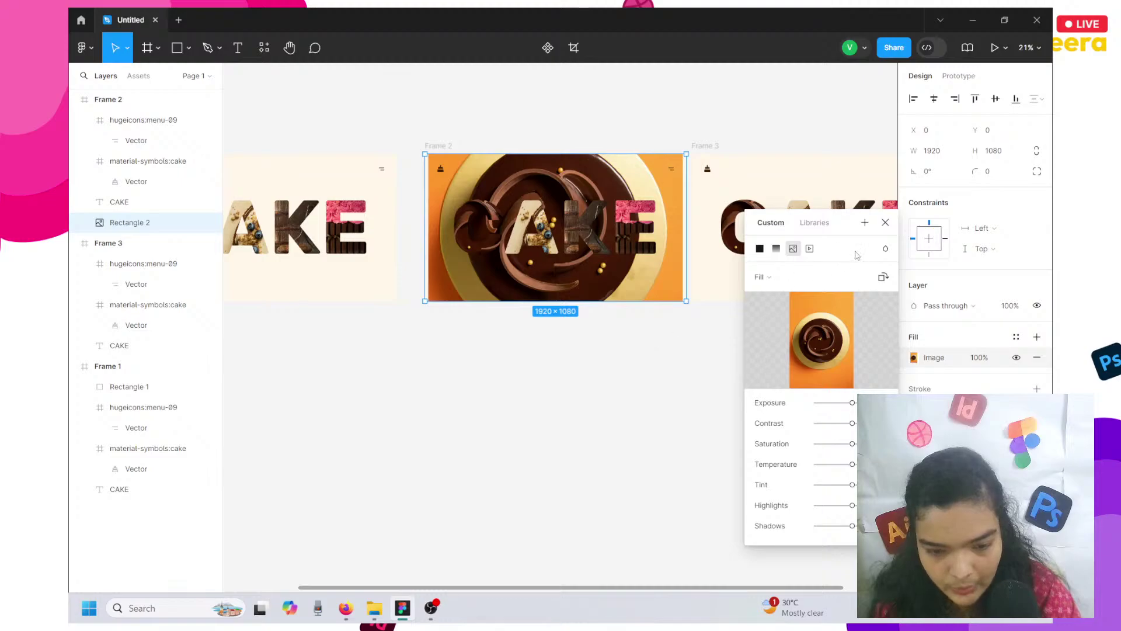
{"action": "left_click", "coordinate": [886, 222]}
{"action": "left_click", "coordinate": [660, 348]}
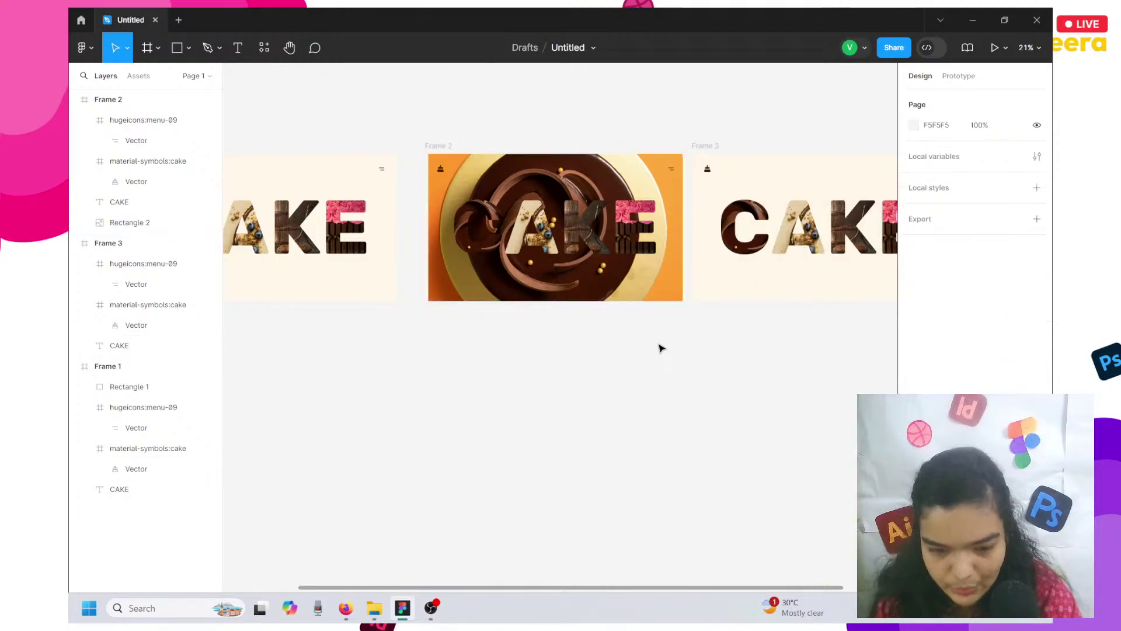
Change Frame 2's own background fill from a solid colour to the image type without choosing a picture.
{"action": "scroll", "coordinate": [660, 348], "scroll_direction": "left", "scroll_amount": 3}
{"action": "left_click", "coordinate": [618, 251]}
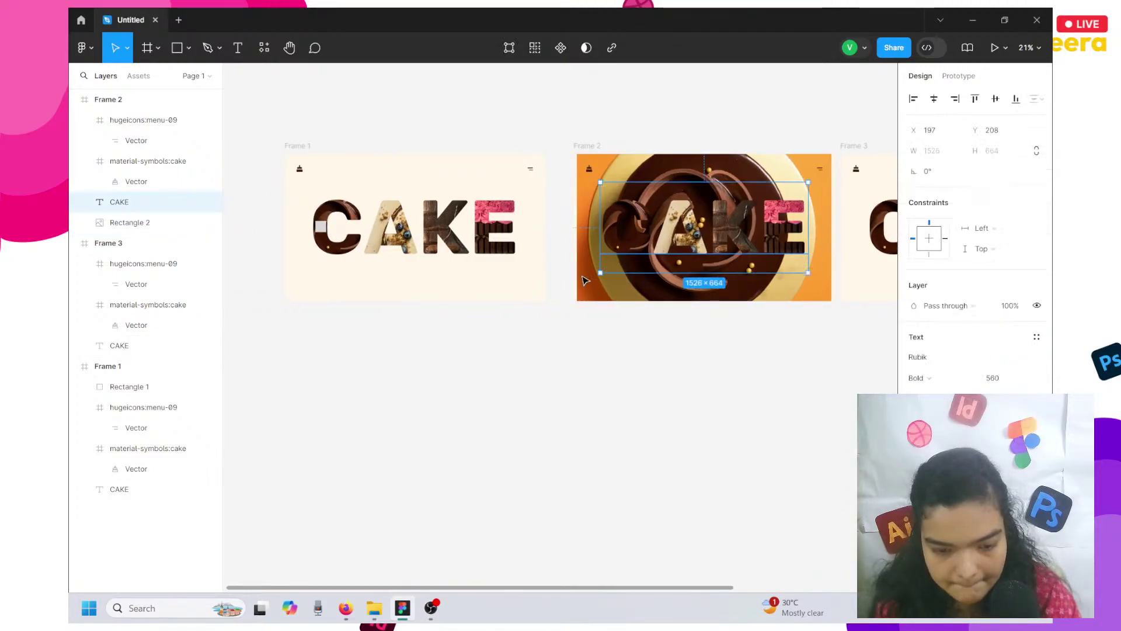
{"action": "left_click", "coordinate": [586, 146]}
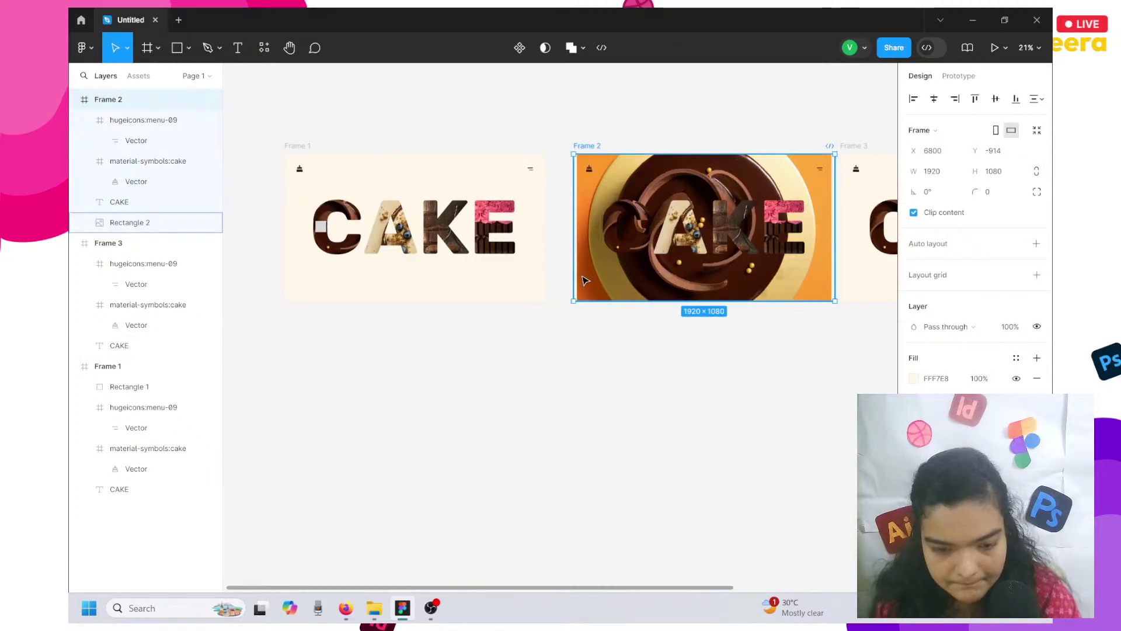
{"action": "left_click", "coordinate": [910, 381]}
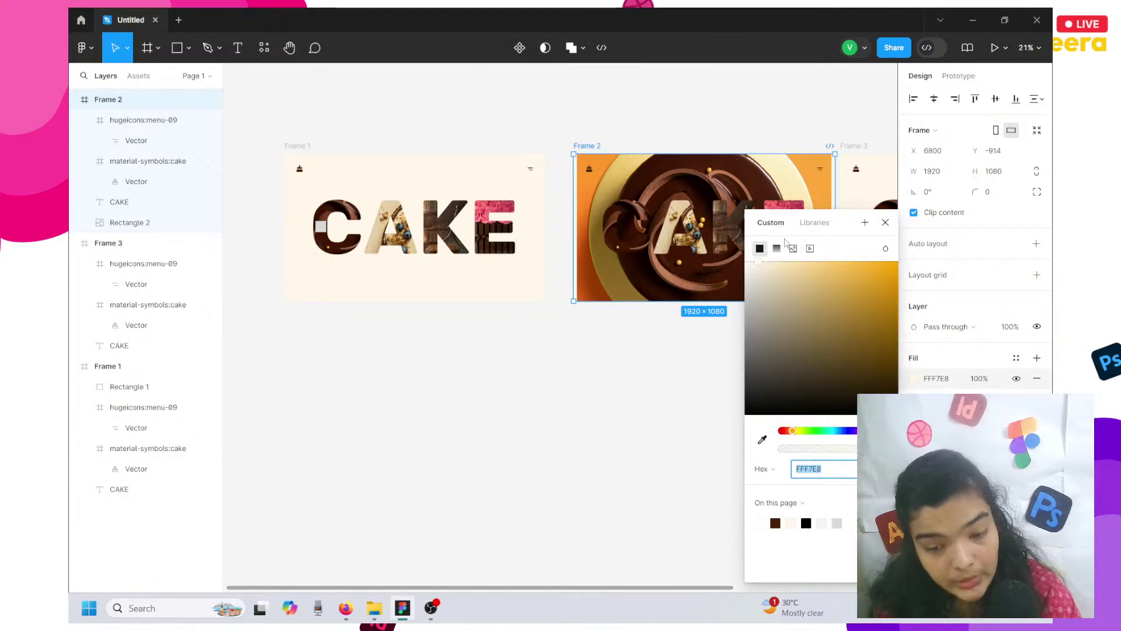
{"action": "left_click", "coordinate": [791, 249]}
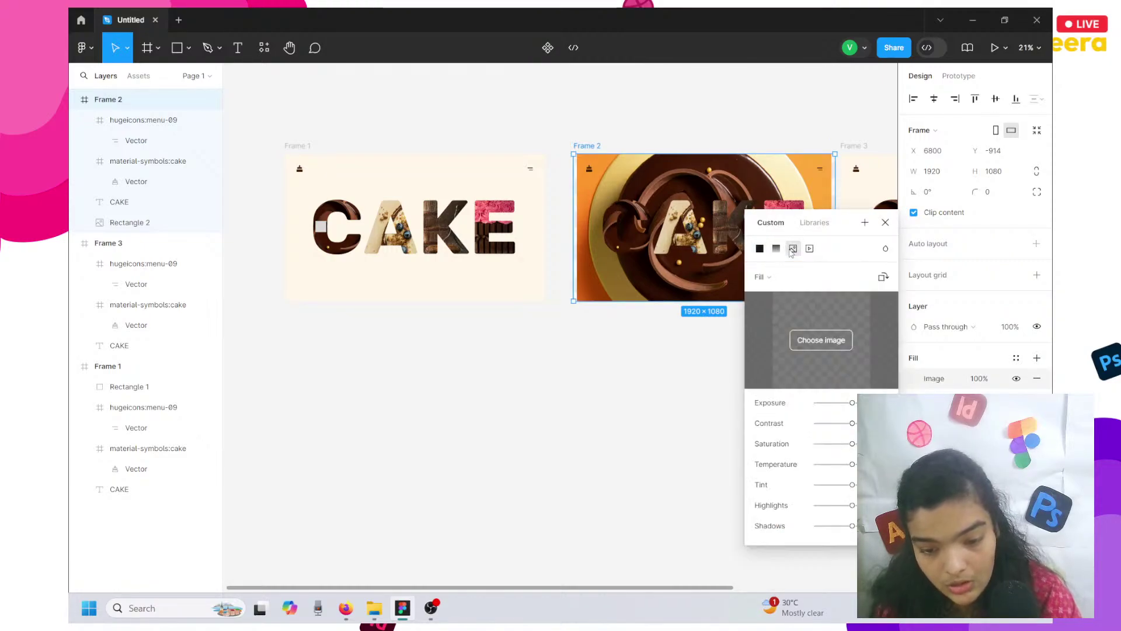
{"action": "left_click", "coordinate": [885, 223]}
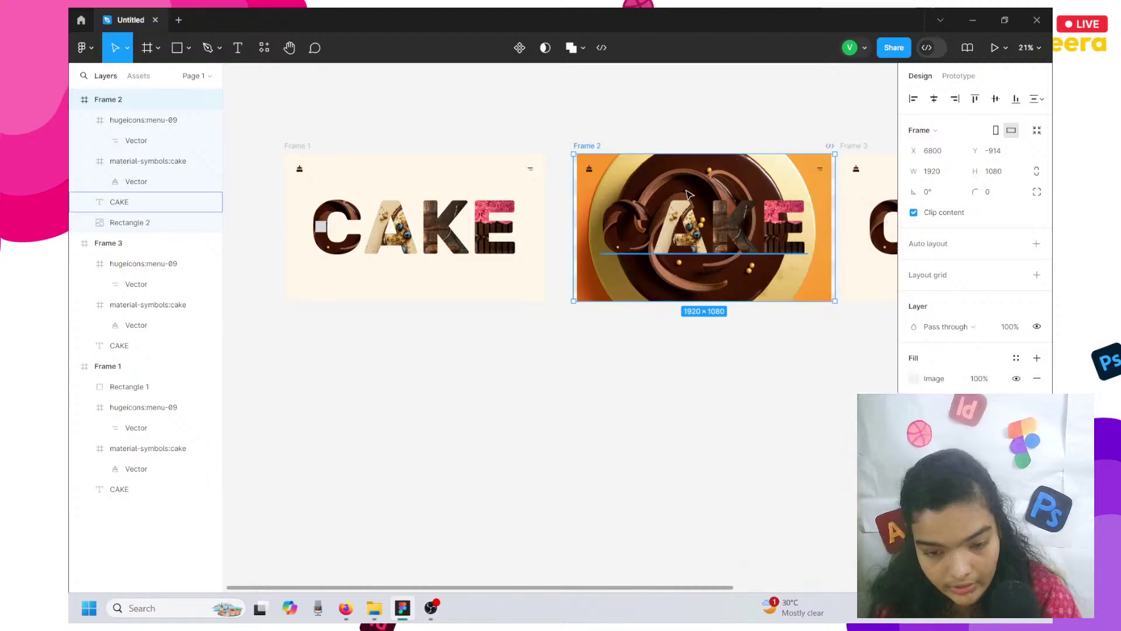
Set the image fill of Frame 2's background rectangle to Crop, then enlarge and recentre the cake photo behind the lettering.
{"action": "left_click", "coordinate": [143, 228]}
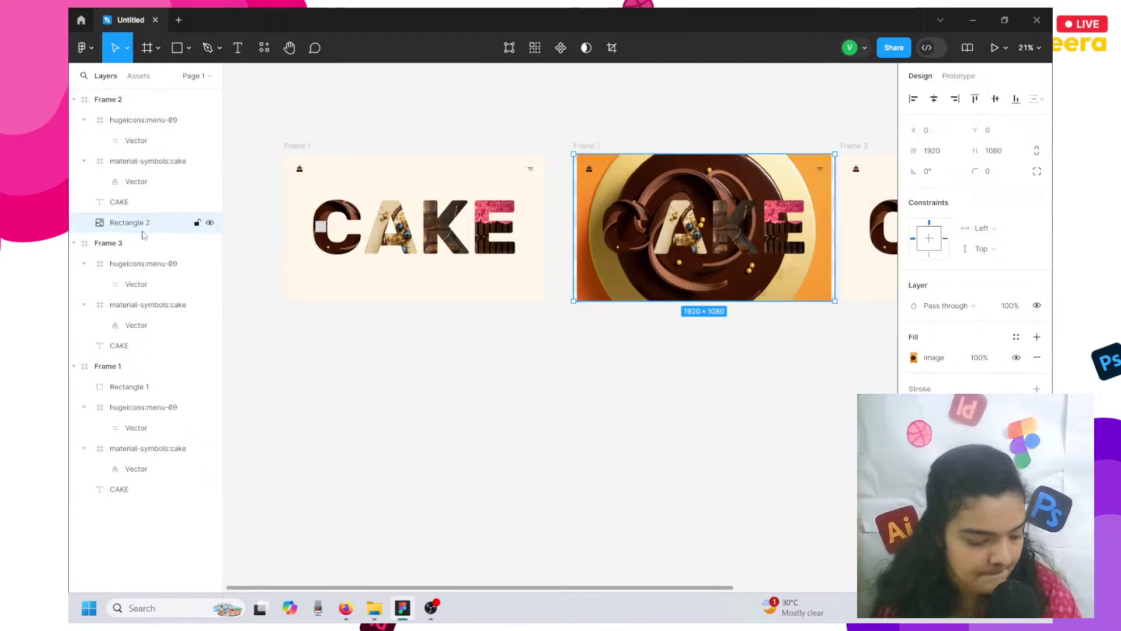
{"action": "left_click", "coordinate": [914, 357]}
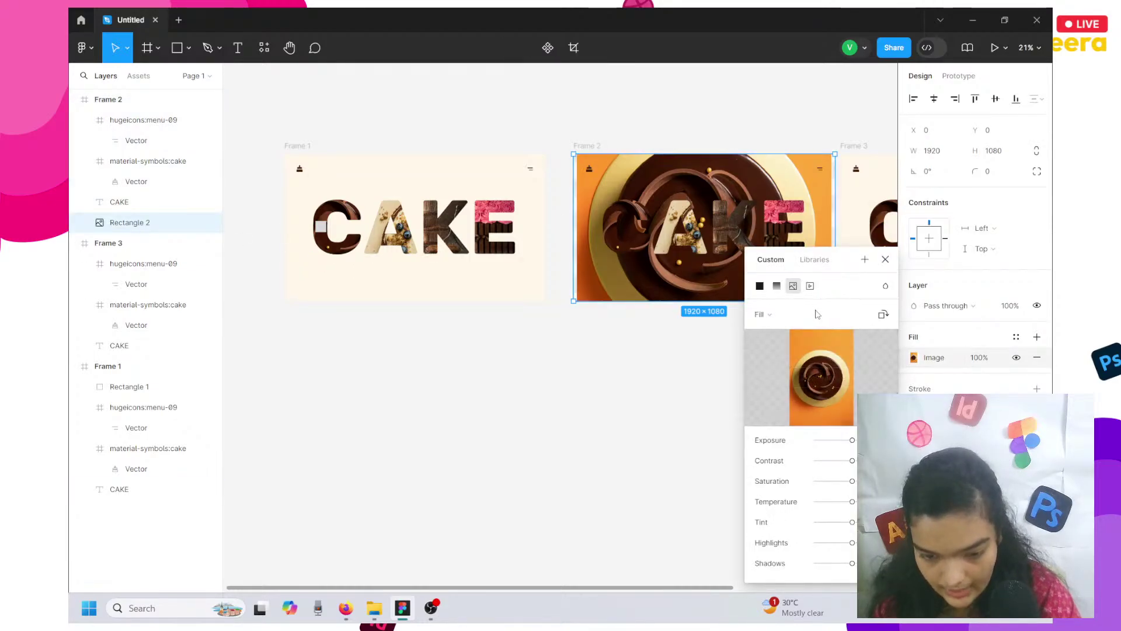
{"action": "left_click", "coordinate": [760, 314]}
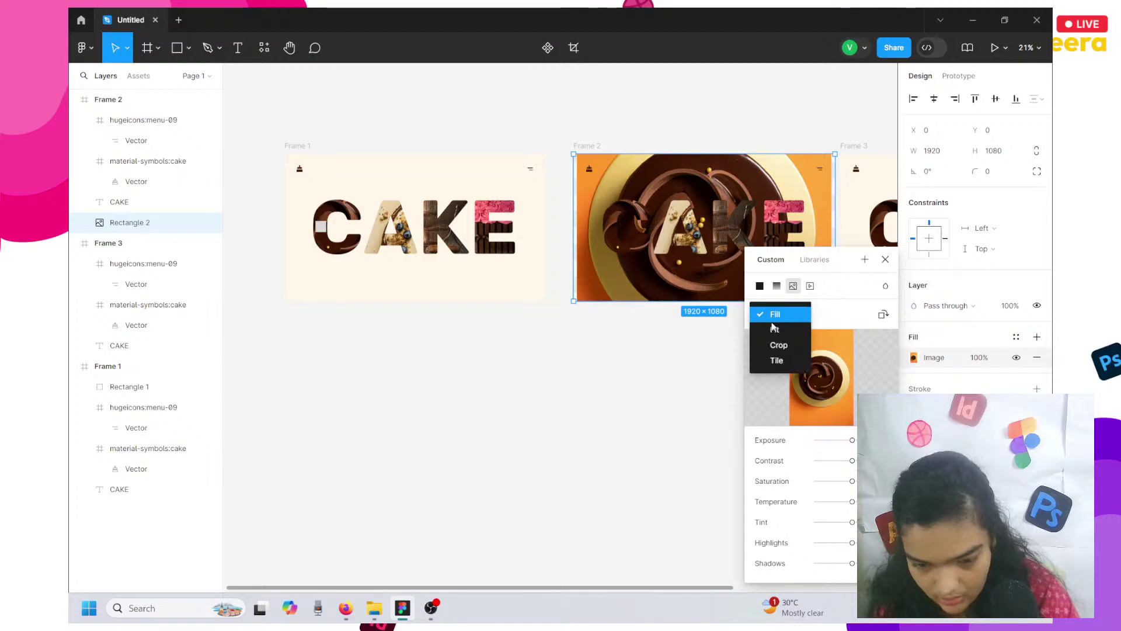
{"action": "left_click", "coordinate": [774, 344]}
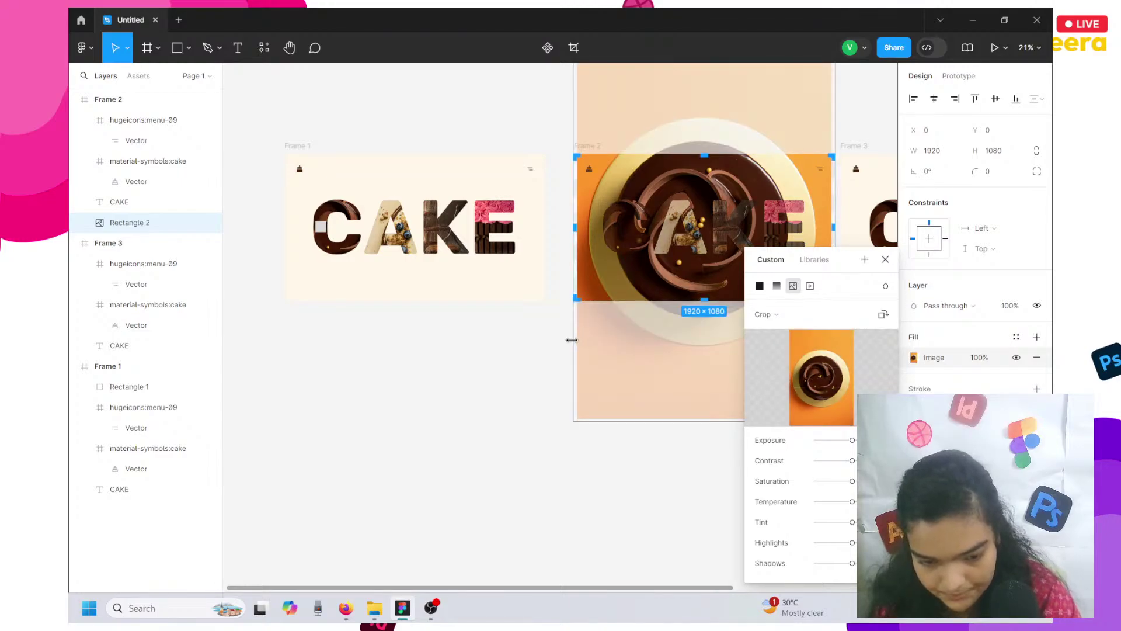
{"action": "left_click_drag", "start_coordinate": [572, 339], "coordinate": [531, 346]}
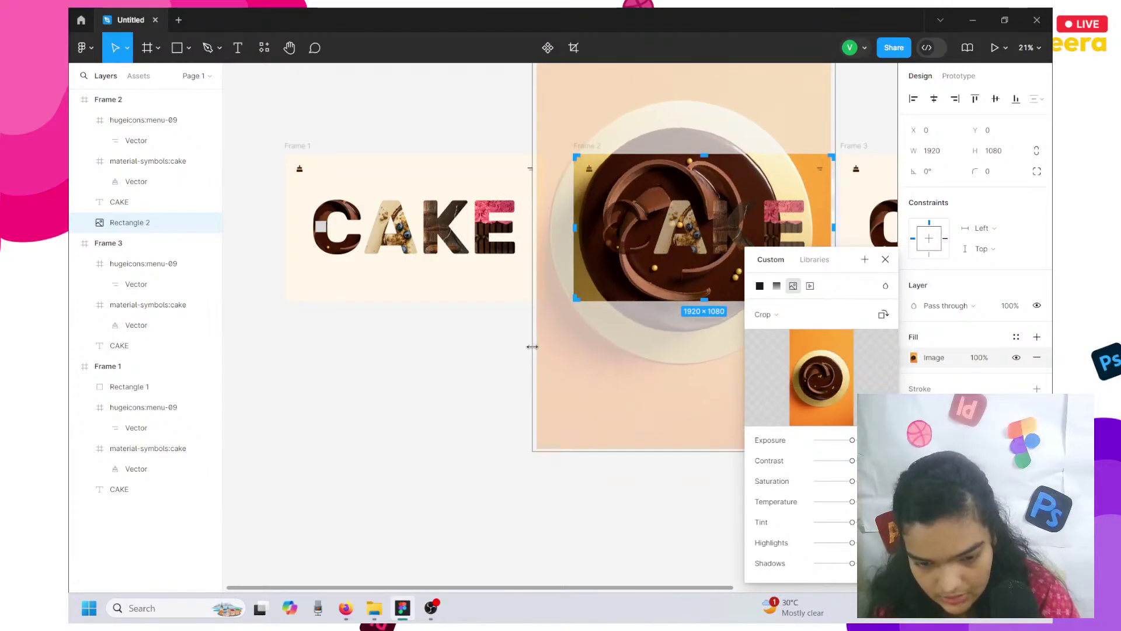
{"action": "left_click_drag", "start_coordinate": [611, 337], "coordinate": [632, 332]}
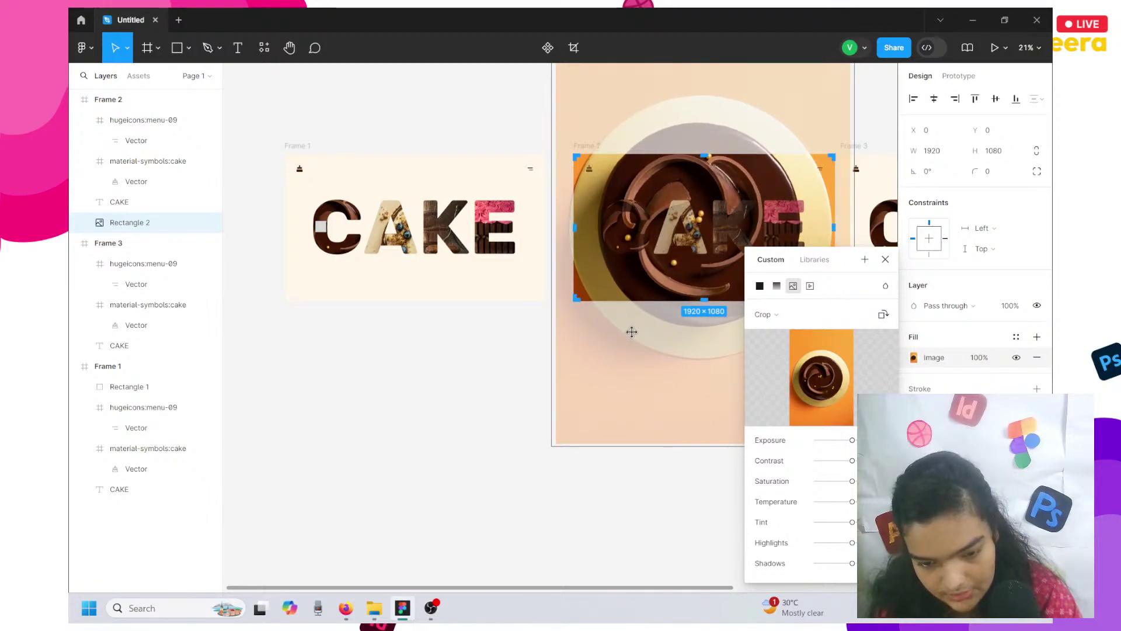
{"action": "key", "text": "Return"}
{"action": "scroll", "coordinate": [503, 349], "scroll_direction": "left", "scroll_amount": 3}
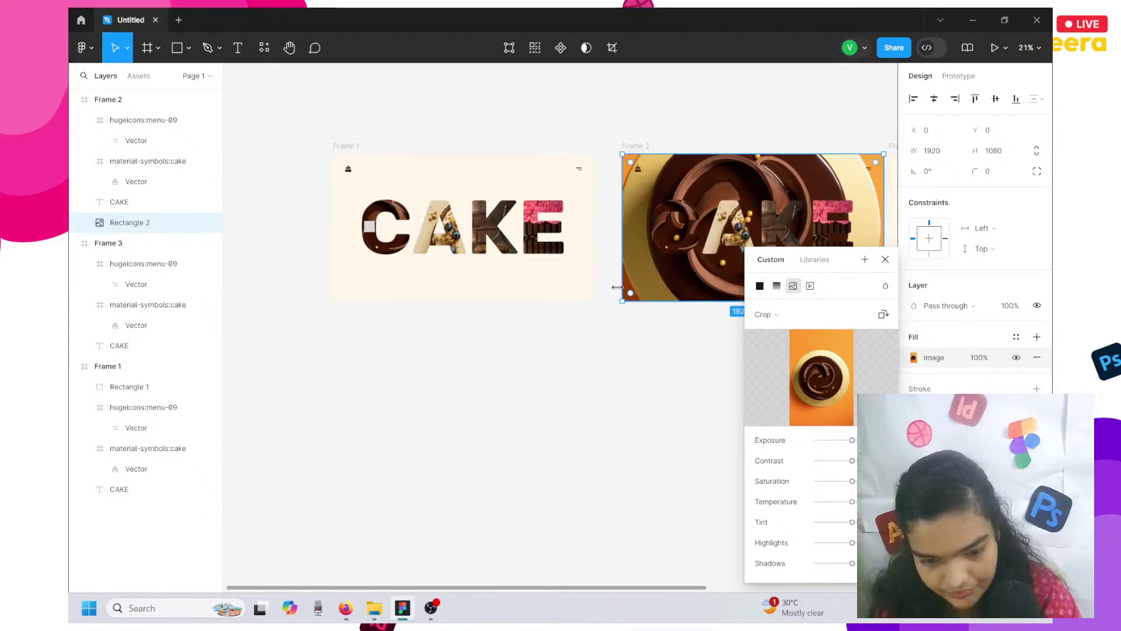
Fill the small rectangle over the letter C in Frame 1 with the chocolate swirl cake photo from Downloads.
{"action": "left_click", "coordinate": [369, 226]}
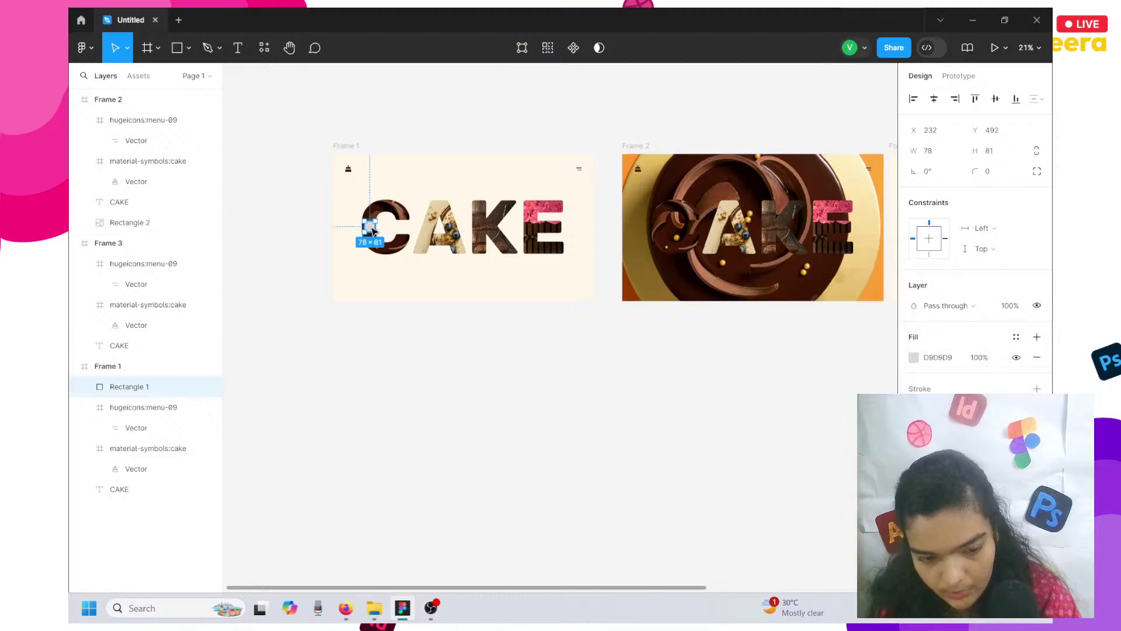
{"action": "left_click", "coordinate": [909, 358]}
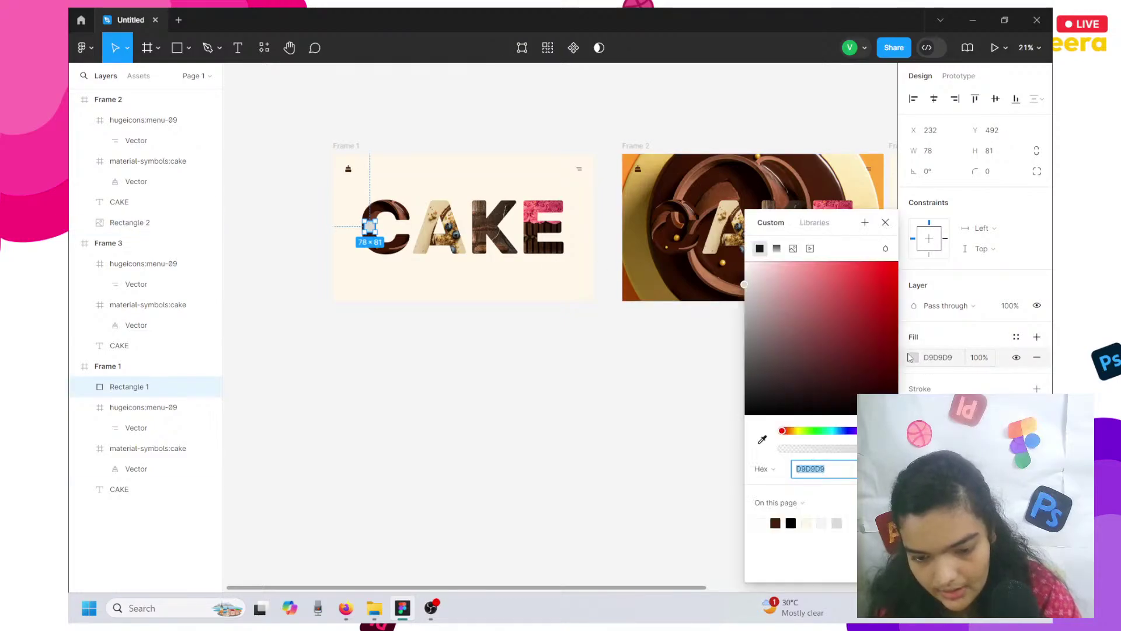
{"action": "left_click", "coordinate": [793, 248]}
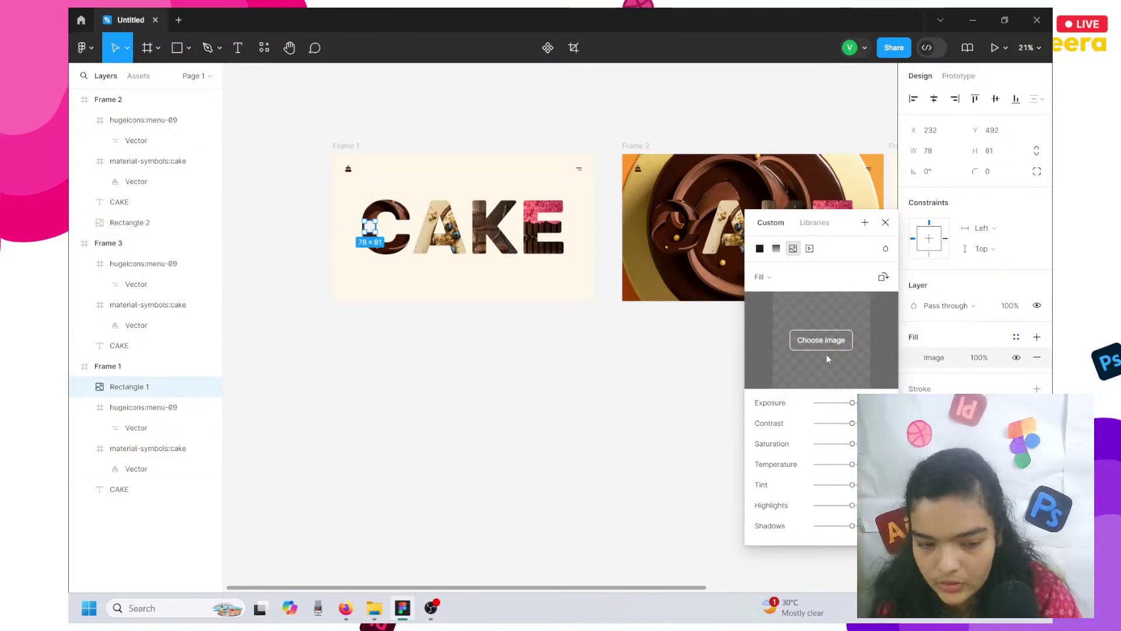
{"action": "left_click", "coordinate": [820, 342]}
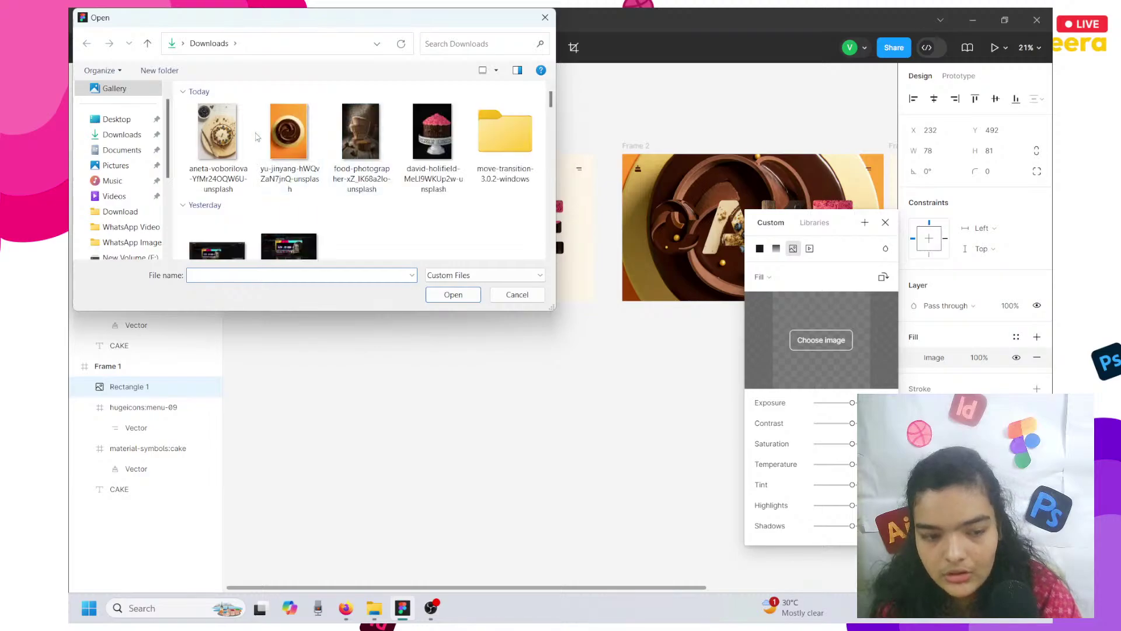
{"action": "left_click", "coordinate": [260, 136]}
{"action": "left_click", "coordinate": [445, 293]}
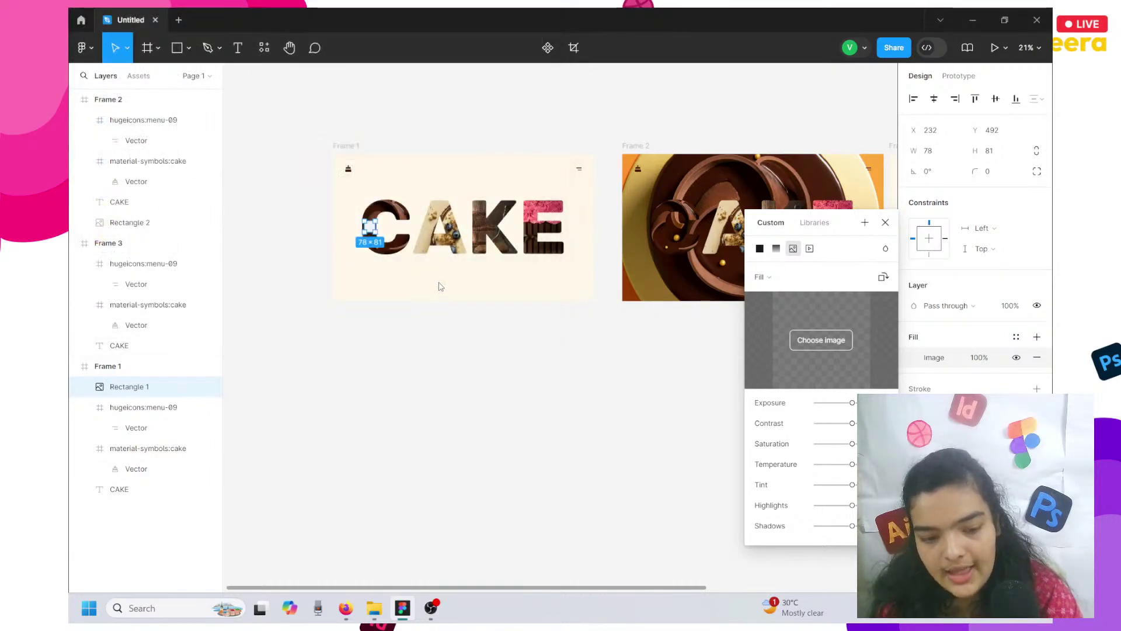
Move Frame 1's small photo-filled rectangle below the CAKE text in the layer order.
{"action": "scroll", "coordinate": [366, 252], "scroll_direction": "up", "scroll_amount": 5}
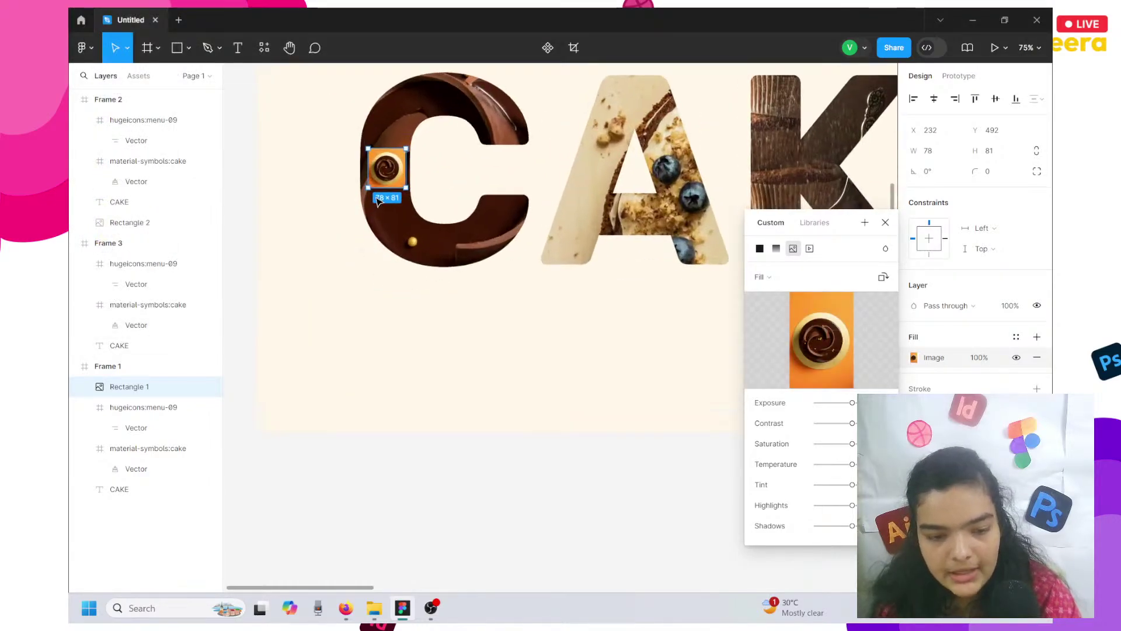
{"action": "right_click", "coordinate": [380, 180]}
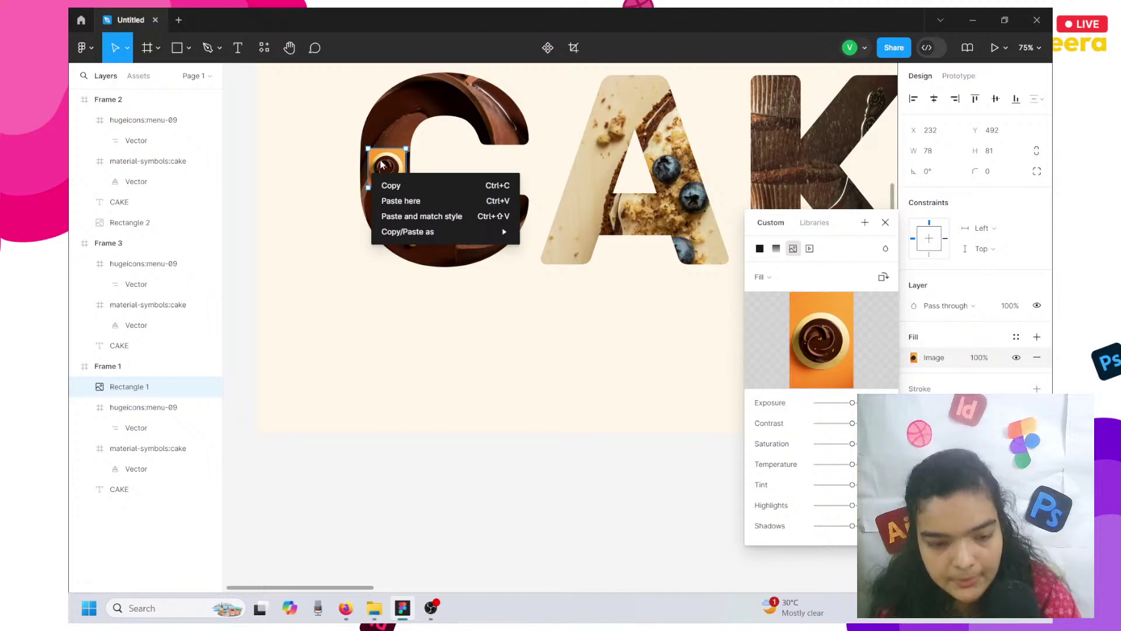
{"action": "left_click", "coordinate": [384, 166]}
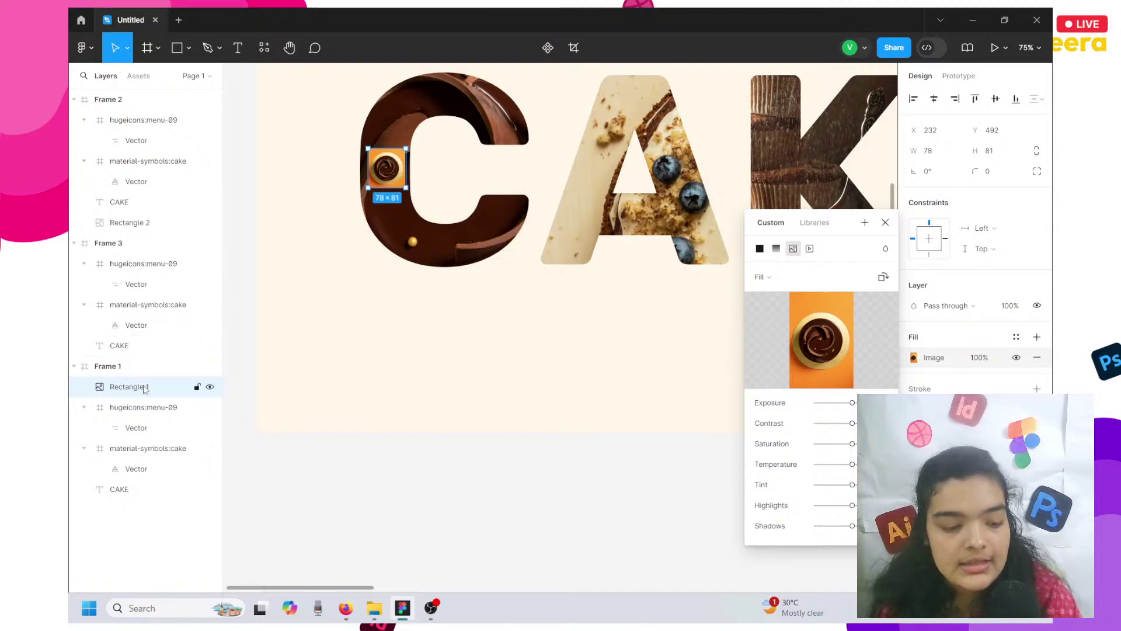
{"action": "left_click_drag", "start_coordinate": [146, 387], "coordinate": [150, 493]}
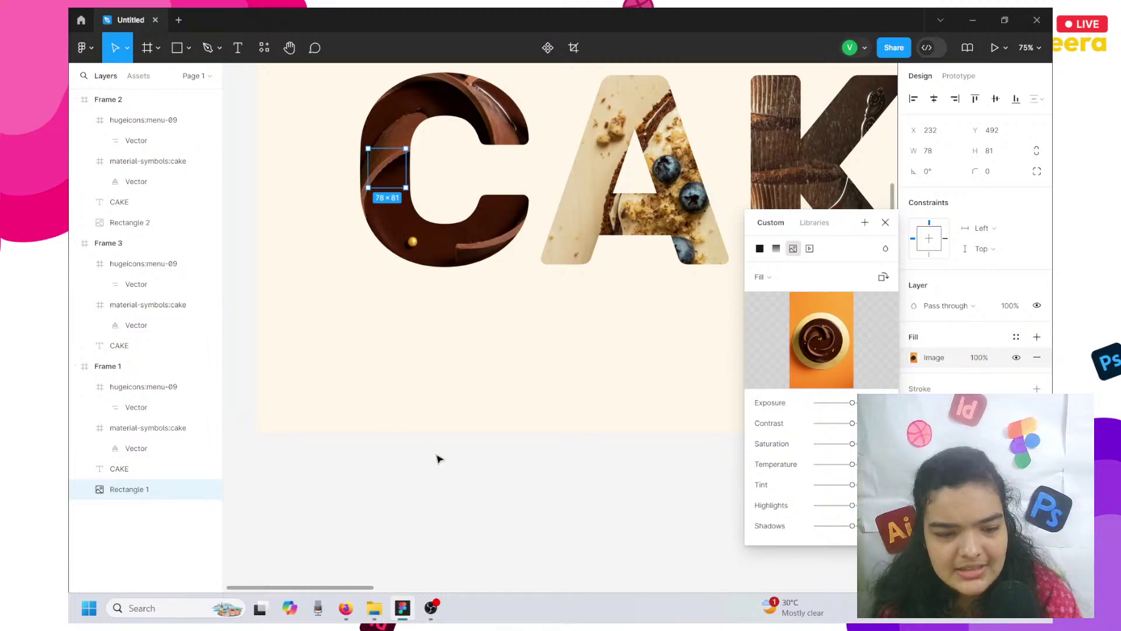
{"action": "left_click", "coordinate": [473, 428]}
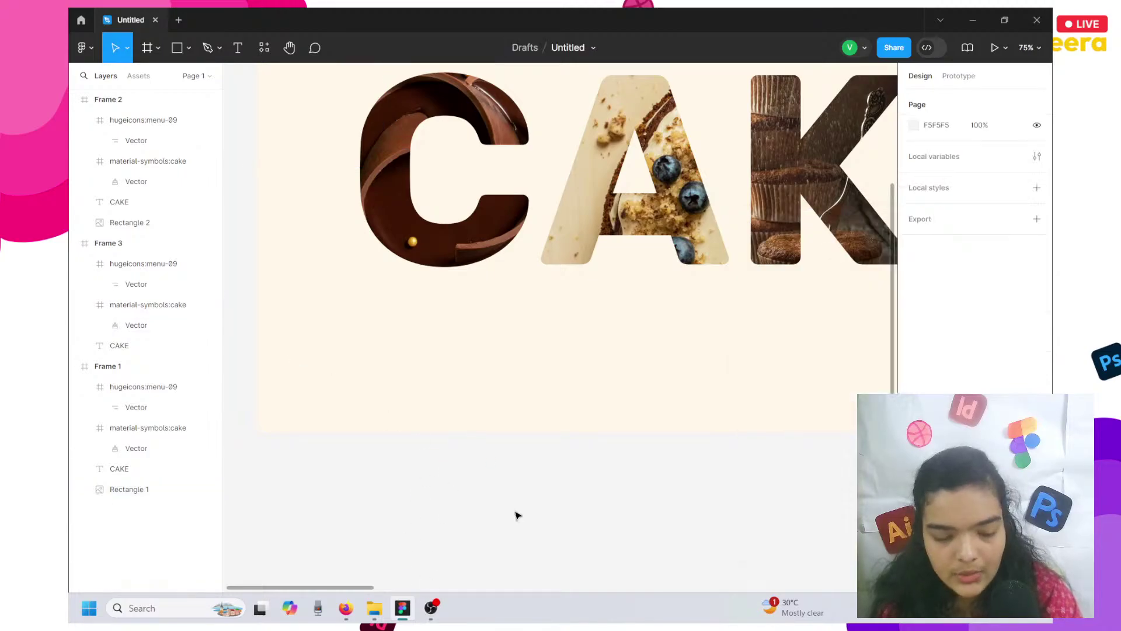
Replace the photo fill of the letter C in Frame 2's CAKE text with solid white FFFFFF.
{"action": "scroll", "coordinate": [503, 474], "scroll_direction": "right", "scroll_amount": 10}
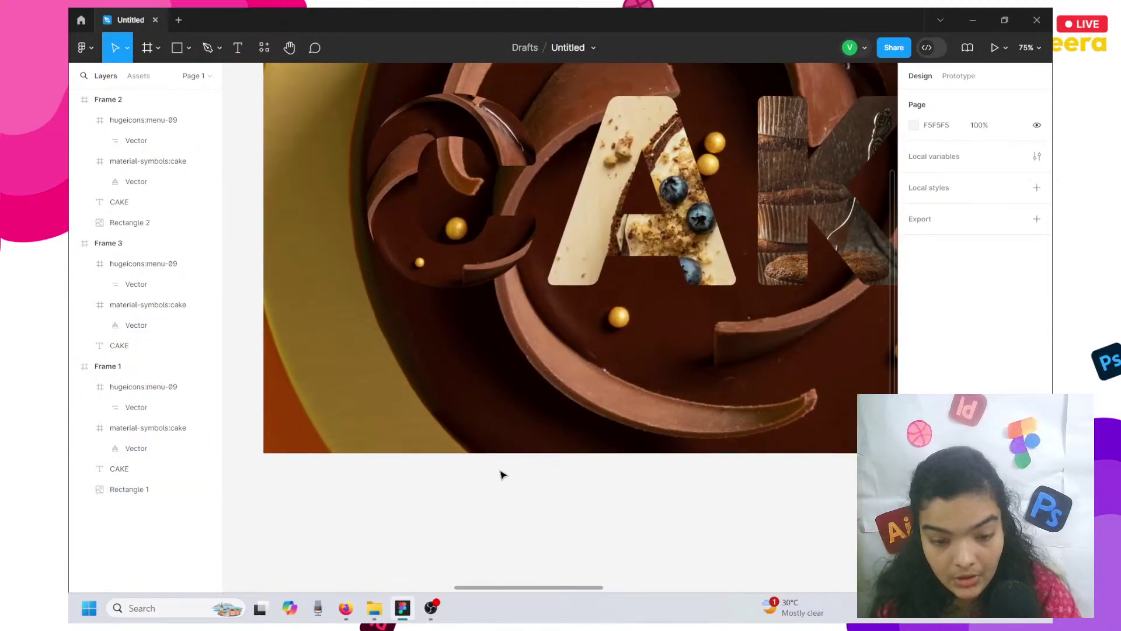
{"action": "scroll", "coordinate": [503, 474], "scroll_direction": "right", "scroll_amount": 5}
{"action": "left_click", "coordinate": [421, 231]}
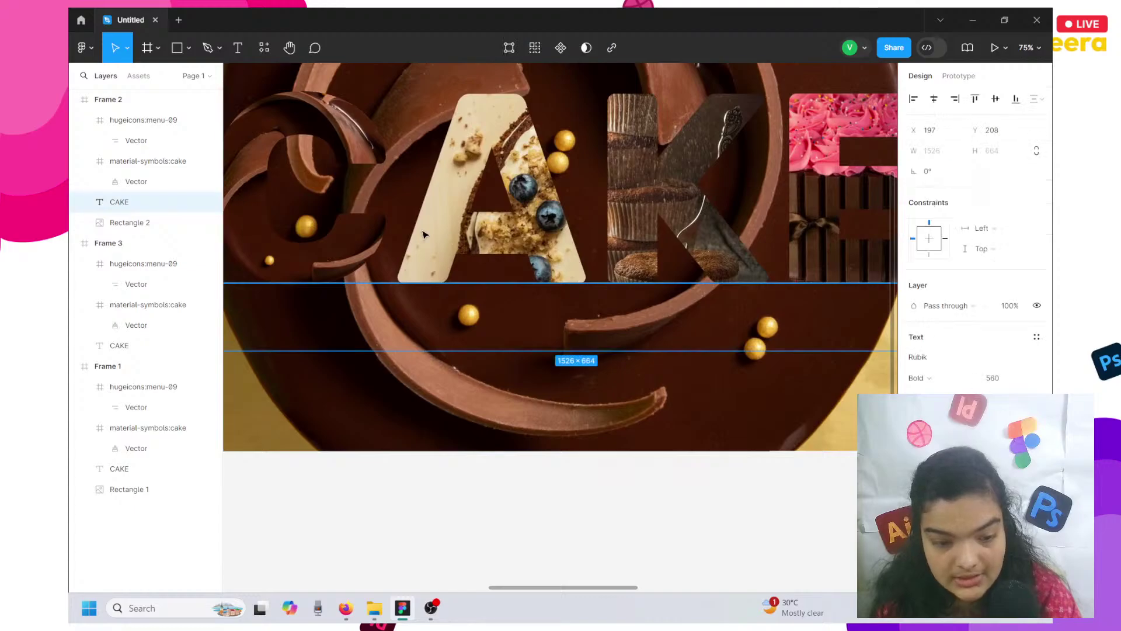
{"action": "left_click", "coordinate": [406, 216]}
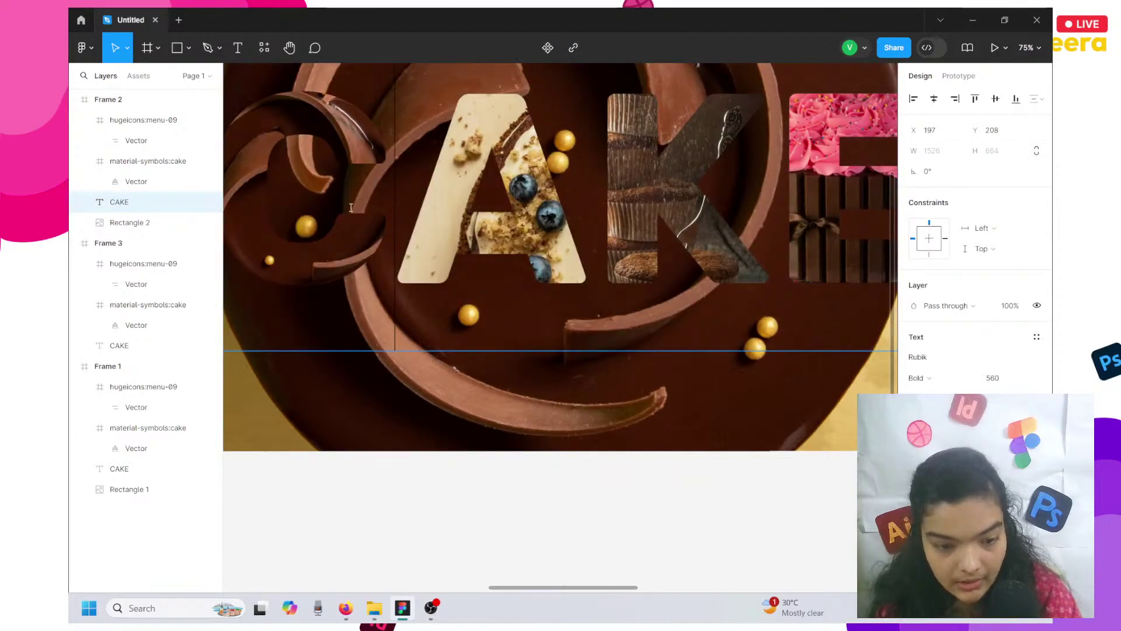
{"action": "left_click_drag", "start_coordinate": [351, 208], "coordinate": [273, 187]}
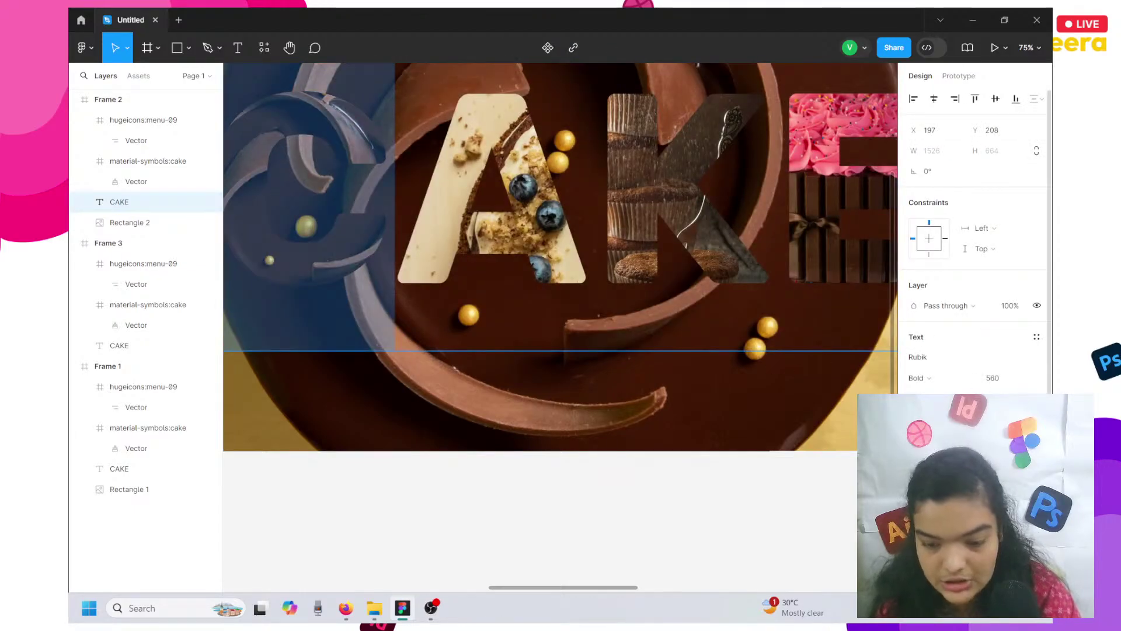
{"action": "type", "text": "C"}
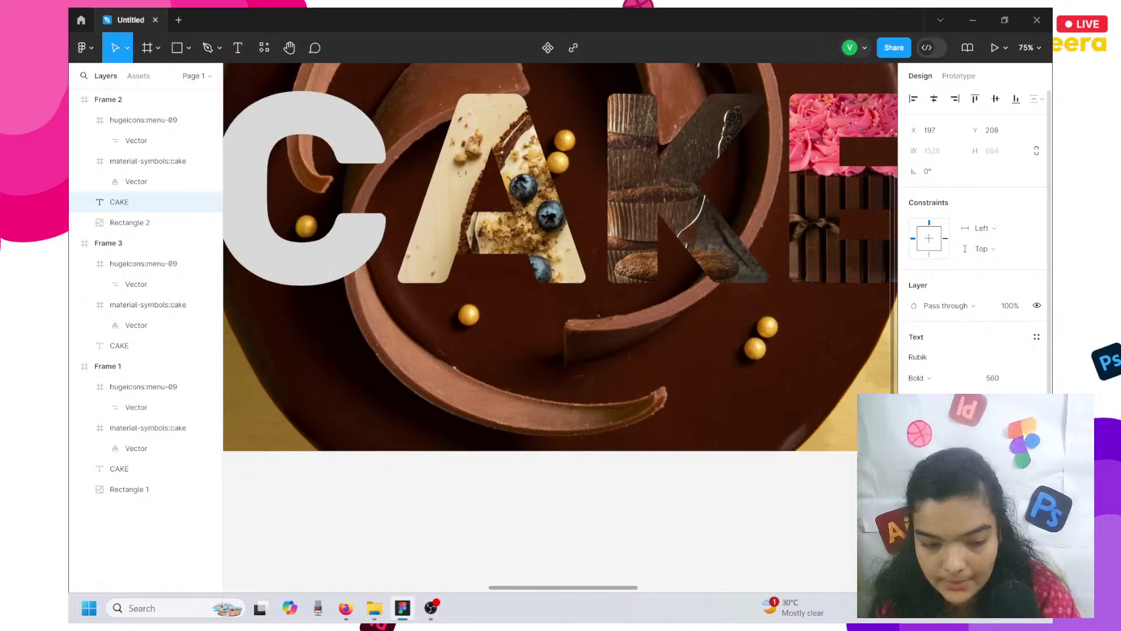
{"action": "key", "text": "shift+Left"}
{"action": "left_click", "coordinate": [915, 491]}
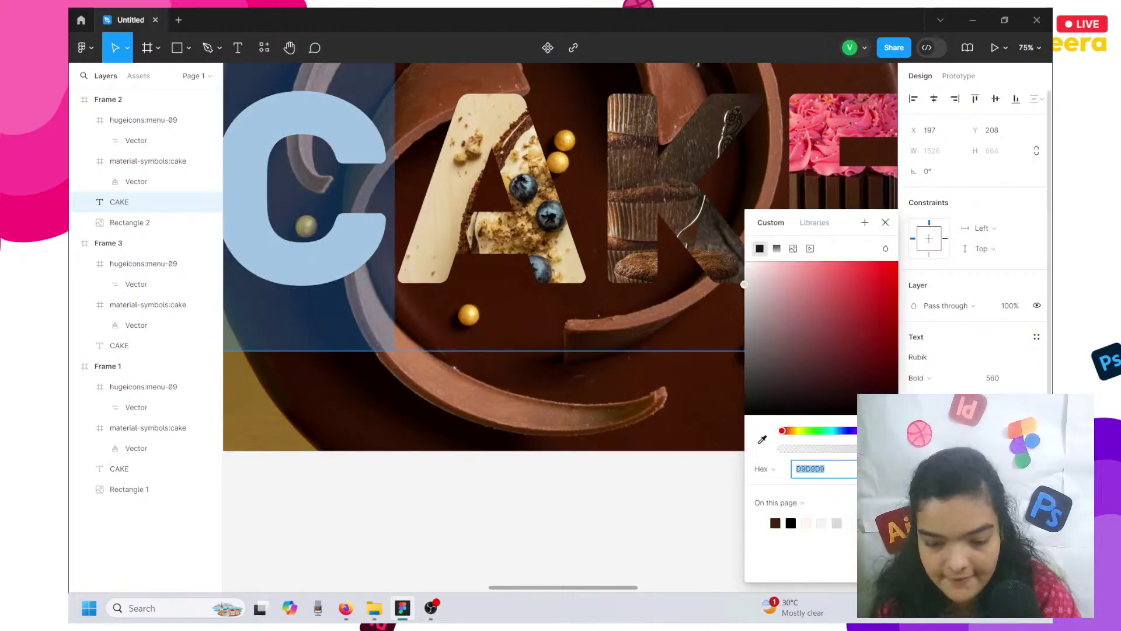
{"action": "type", "text": "FFFFFF"}
{"action": "key", "text": "Return"}
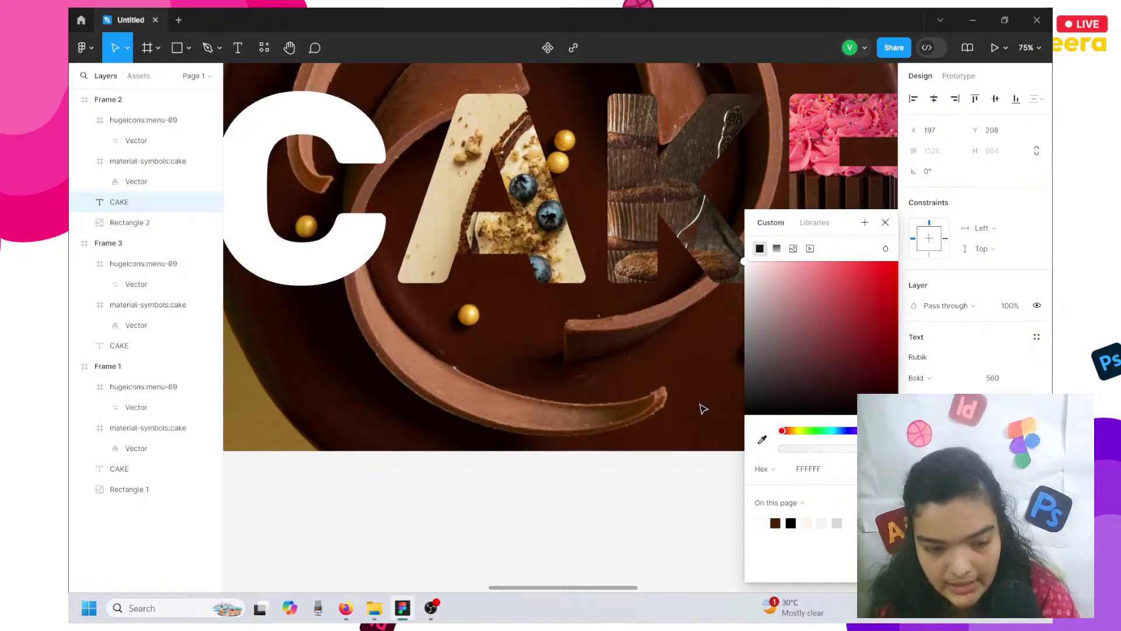
{"action": "key", "text": "Escape"}
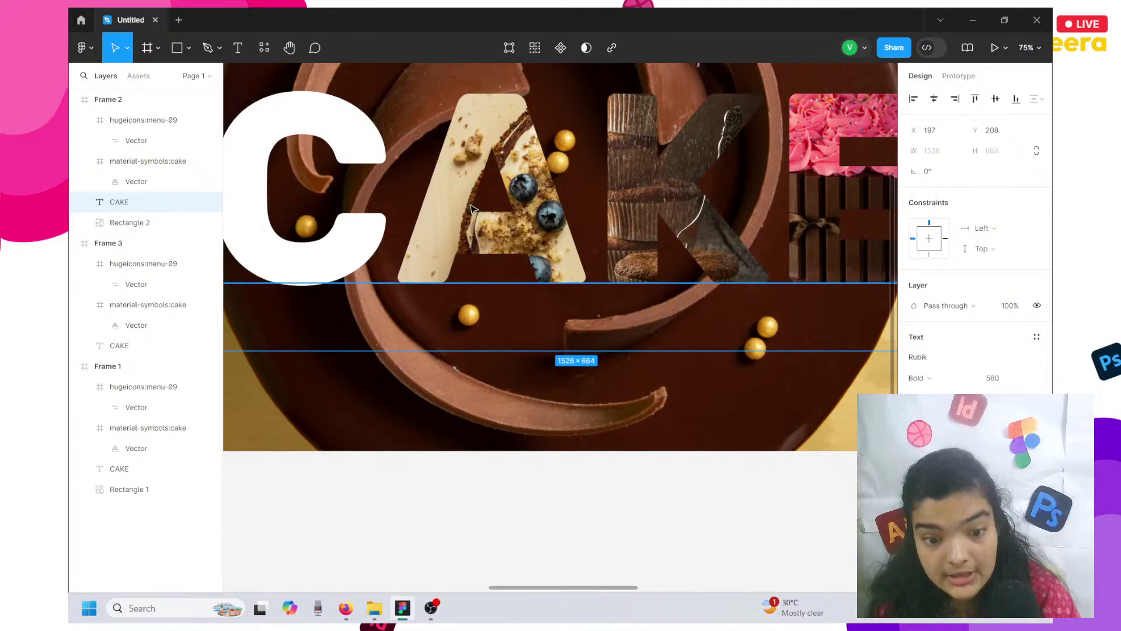
{"action": "double_click", "coordinate": [470, 204]}
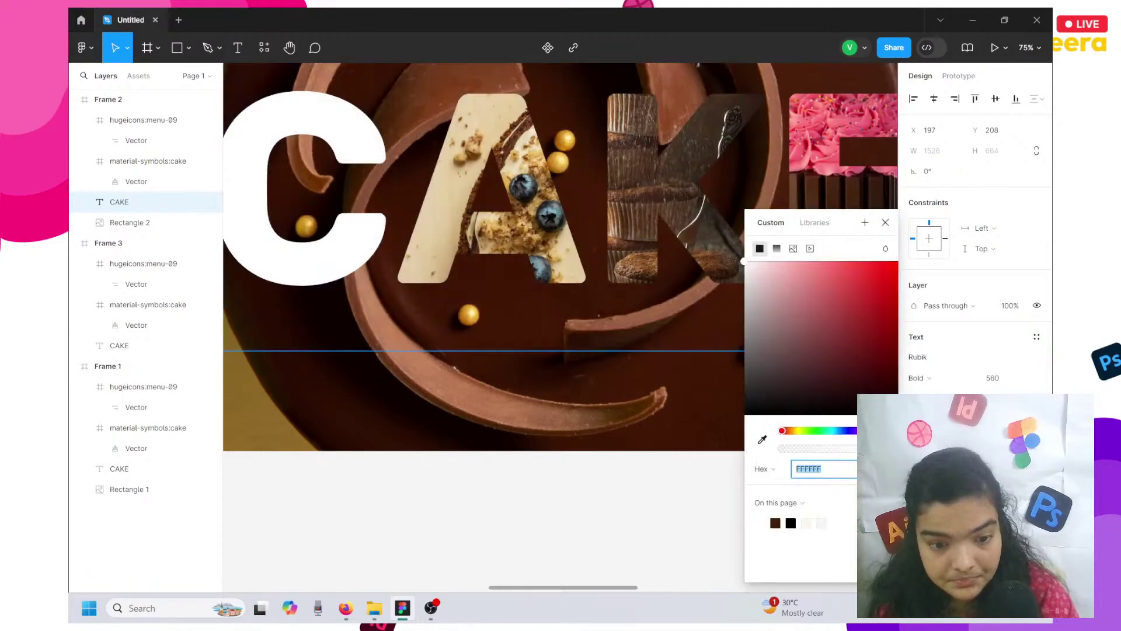
{"action": "key", "text": "Escape"}
{"action": "scroll", "coordinate": [847, 175], "scroll_direction": "right", "scroll_amount": 3}
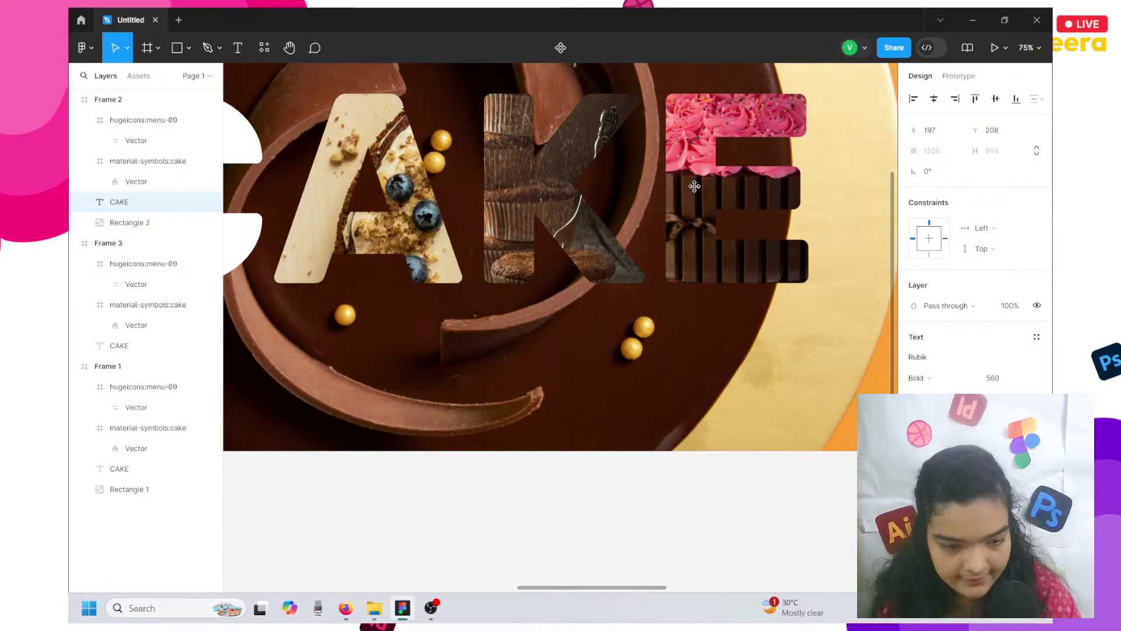
{"action": "left_click_drag", "start_coordinate": [694, 187], "coordinate": [411, 206]}
{"action": "key", "text": "ctrl+z"}
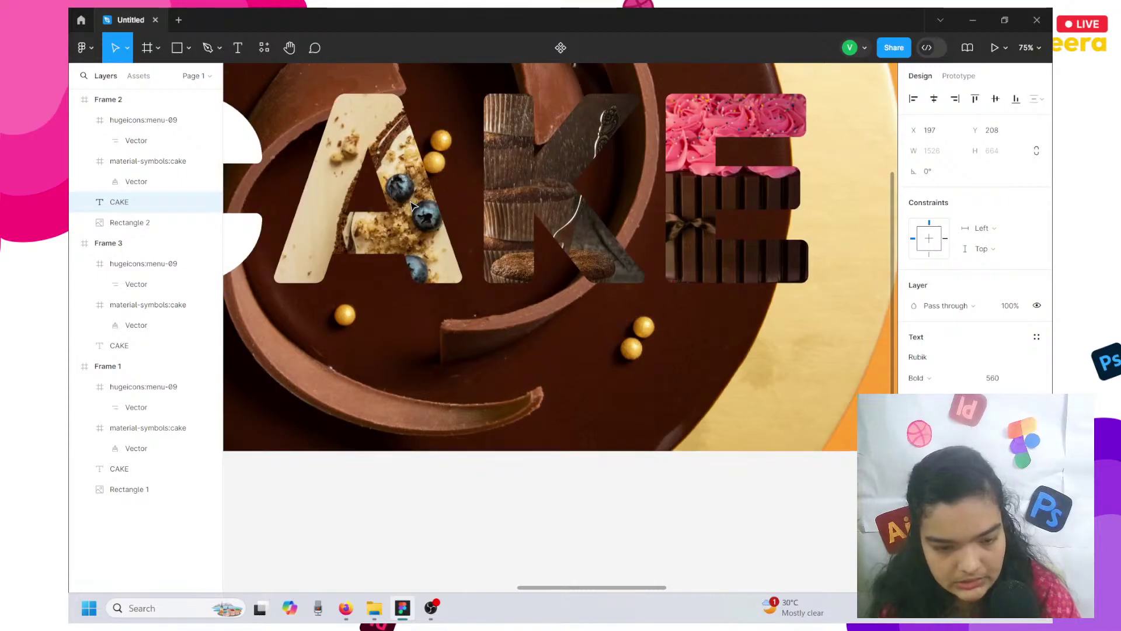
{"action": "scroll", "coordinate": [411, 205], "scroll_direction": "down", "scroll_amount": 3}
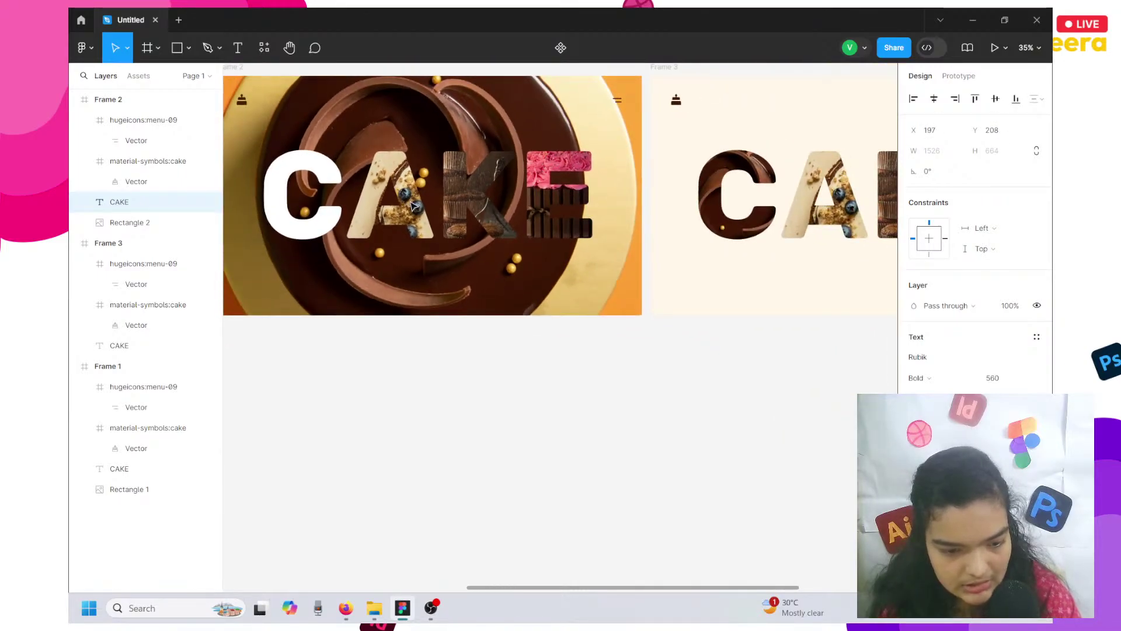
{"action": "left_click", "coordinate": [373, 357]}
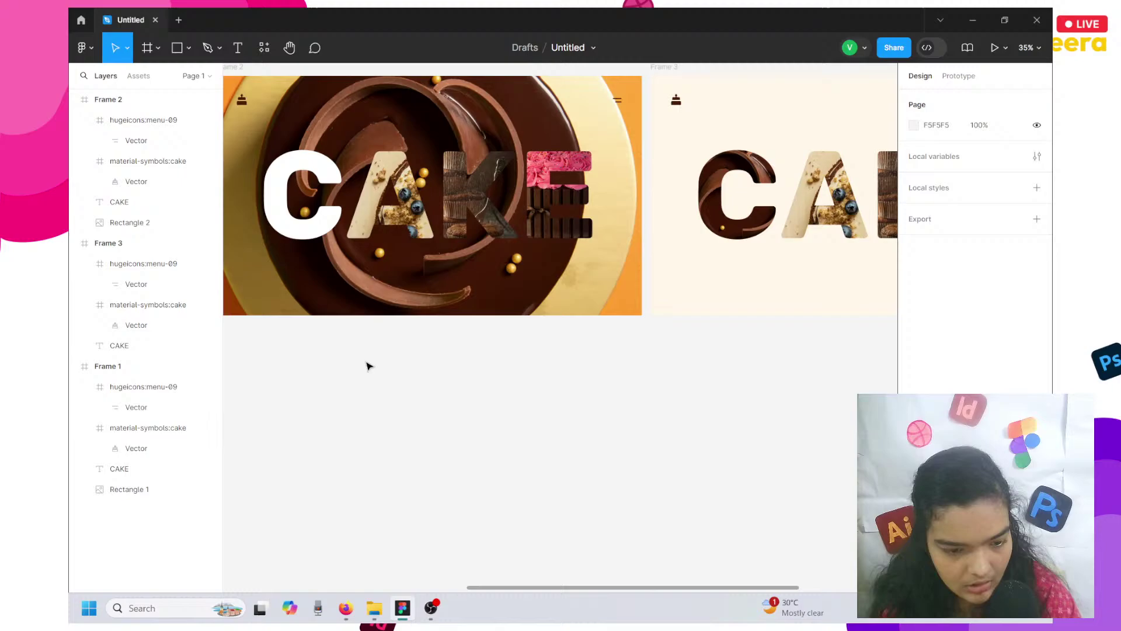
Replace the photo fills of the letters A, K and E in Frame 2's CAKE text with white FFFFFF at reduced opacity.
{"action": "left_click", "coordinate": [373, 264]}
{"action": "key", "text": "Return"}
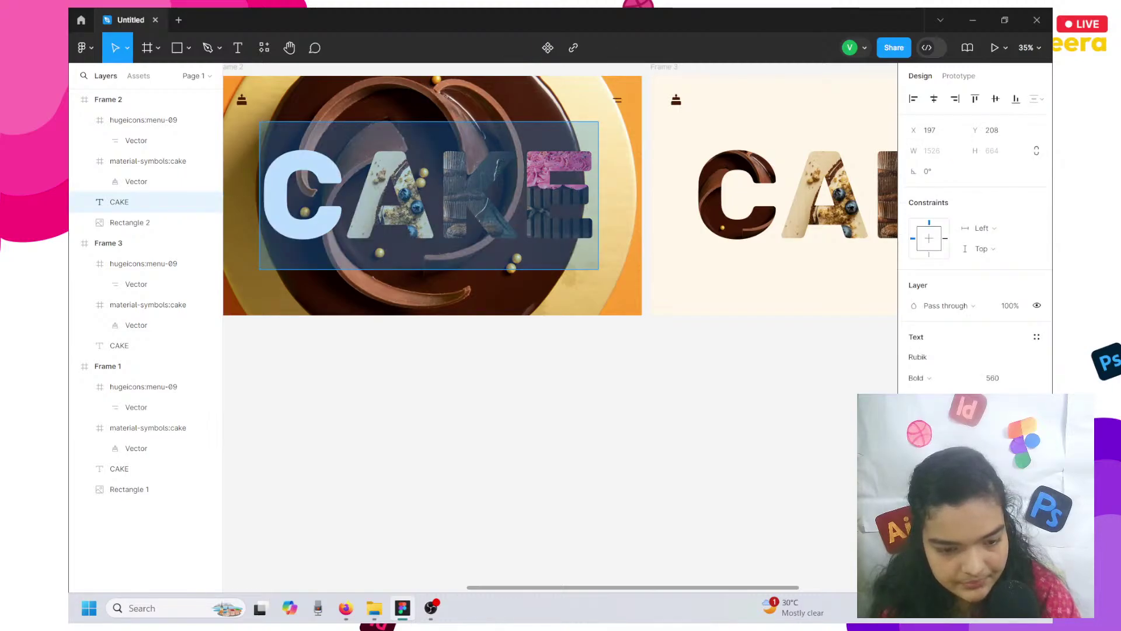
{"action": "left_click_drag", "start_coordinate": [345, 196], "coordinate": [596, 195]}
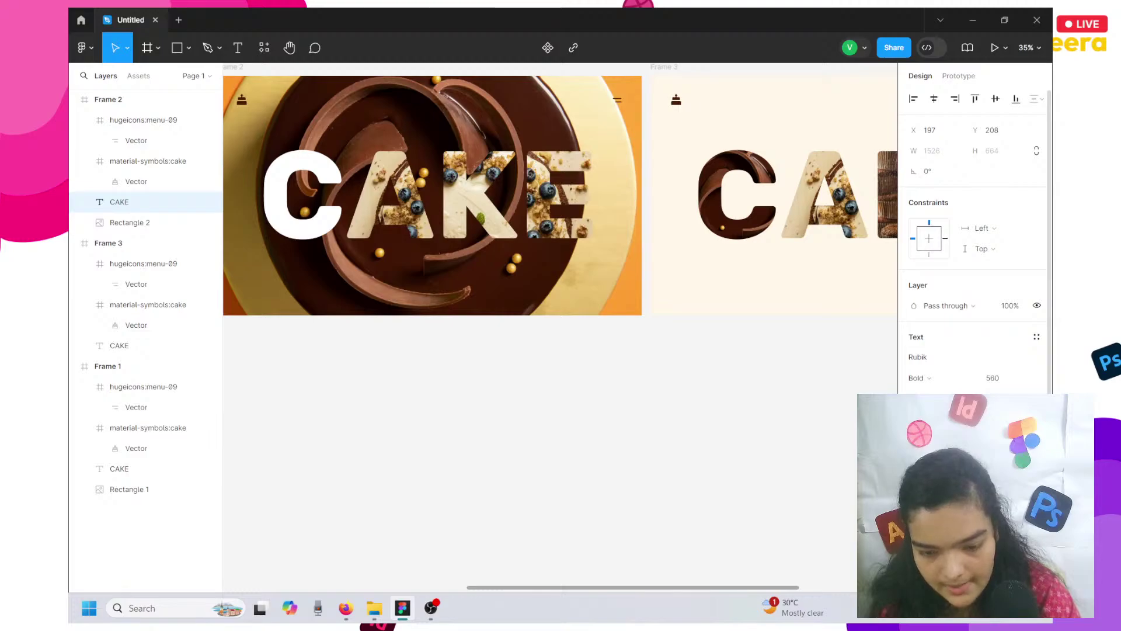
{"action": "left_click", "coordinate": [918, 496]}
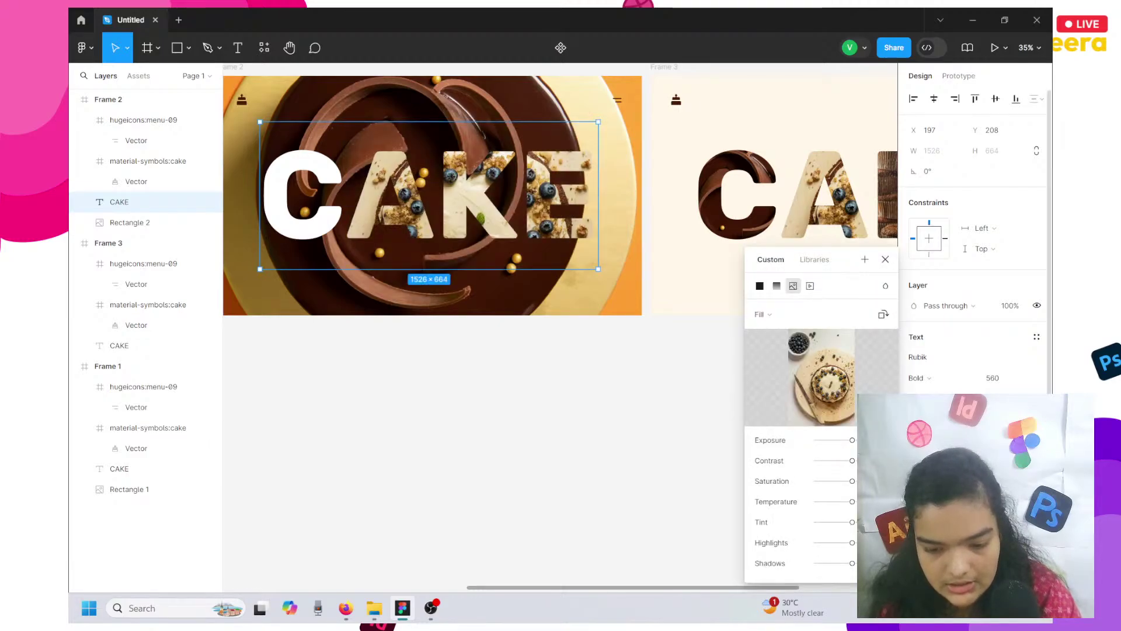
{"action": "left_click", "coordinate": [760, 285]}
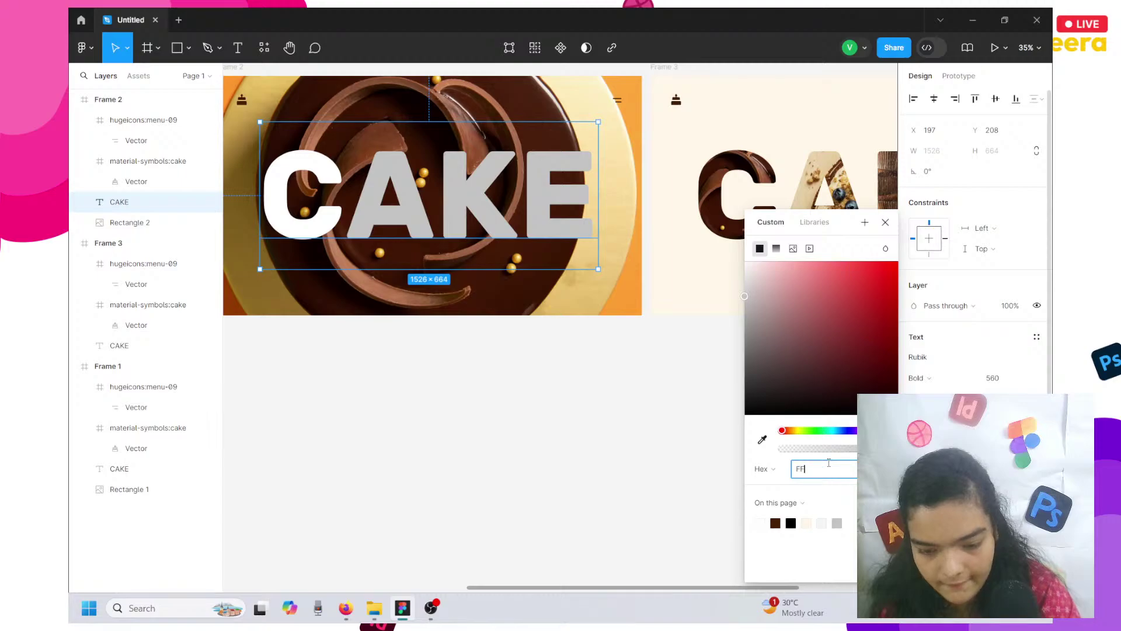
{"action": "key", "text": "Return"}
{"action": "mouse_move", "coordinate": [822, 455]}
{"action": "left_mouse_down"}
{"action": "mouse_move", "coordinate": [849, 452]}
{"action": "mouse_move", "coordinate": [831, 449]}
{"action": "left_mouse_up"}
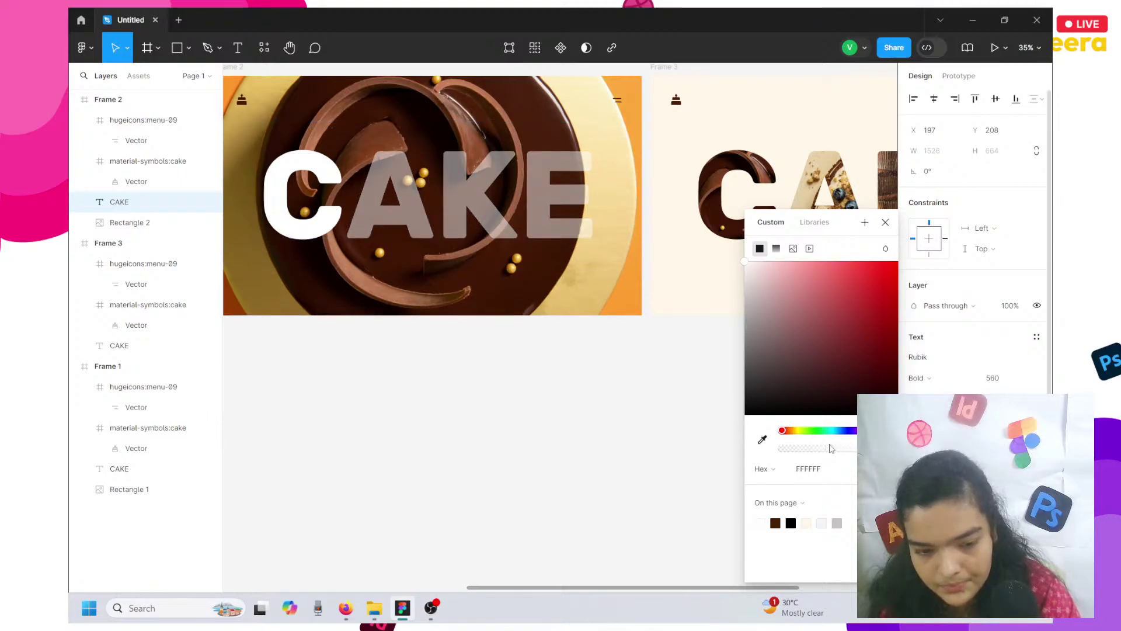
{"action": "left_click", "coordinate": [378, 455]}
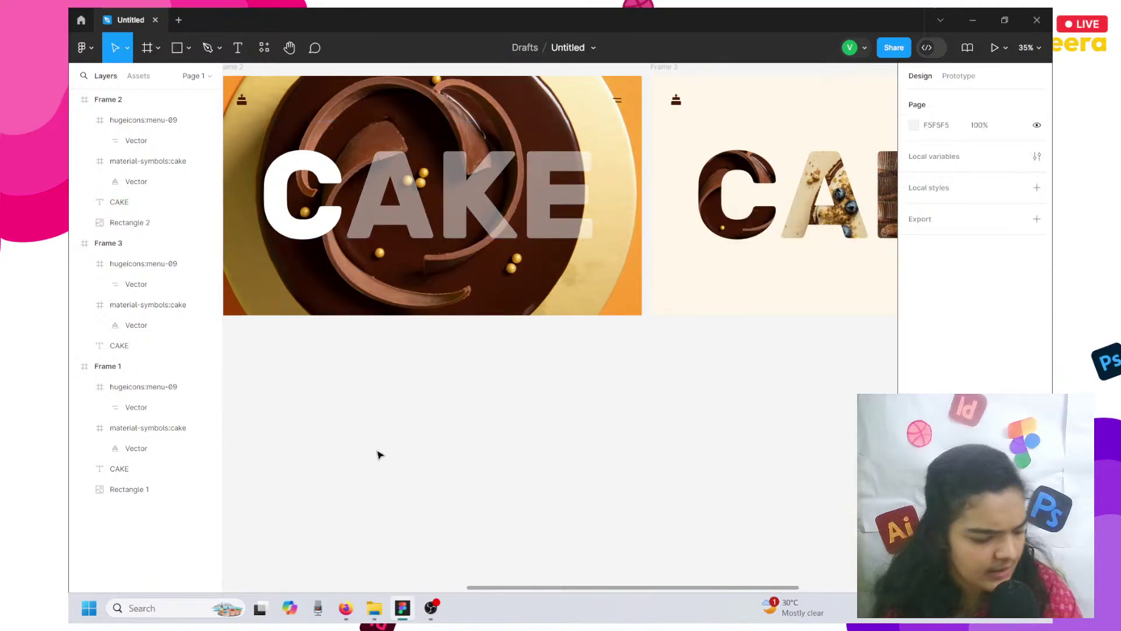
Select Frame 1 and show its prototype settings.
{"action": "scroll", "coordinate": [377, 459], "scroll_direction": "up", "scroll_amount": 2}
{"action": "scroll", "coordinate": [376, 458], "scroll_direction": "left", "scroll_amount": 3}
{"action": "scroll", "coordinate": [376, 458], "scroll_direction": "down", "scroll_amount": 2}
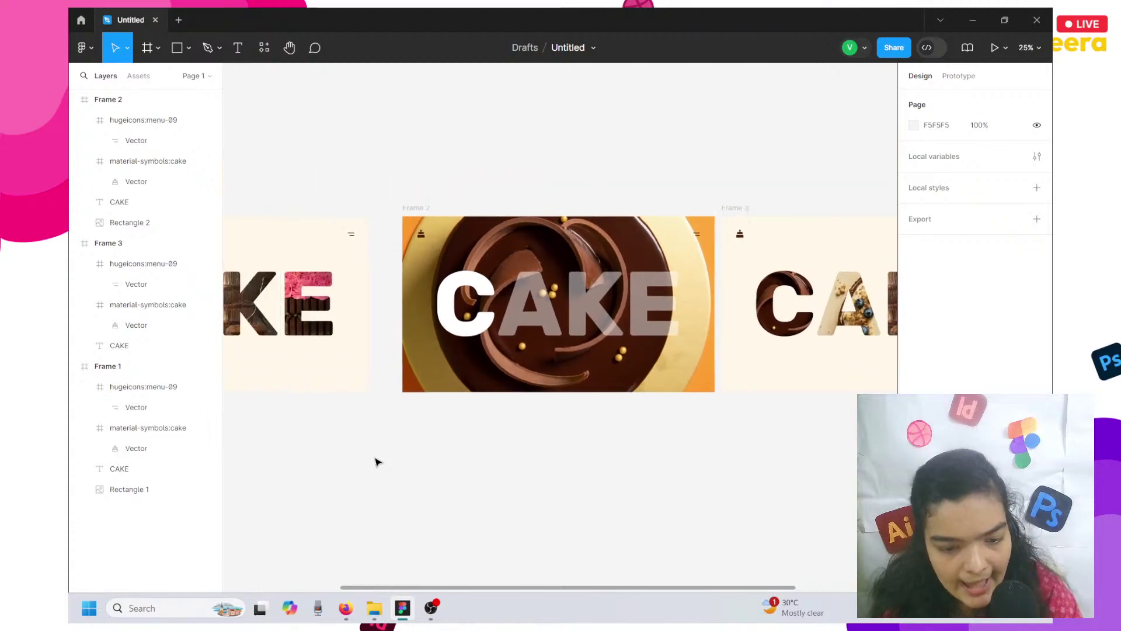
{"action": "scroll", "coordinate": [375, 460], "scroll_direction": "left", "scroll_amount": 2}
{"action": "left_click", "coordinate": [264, 208]}
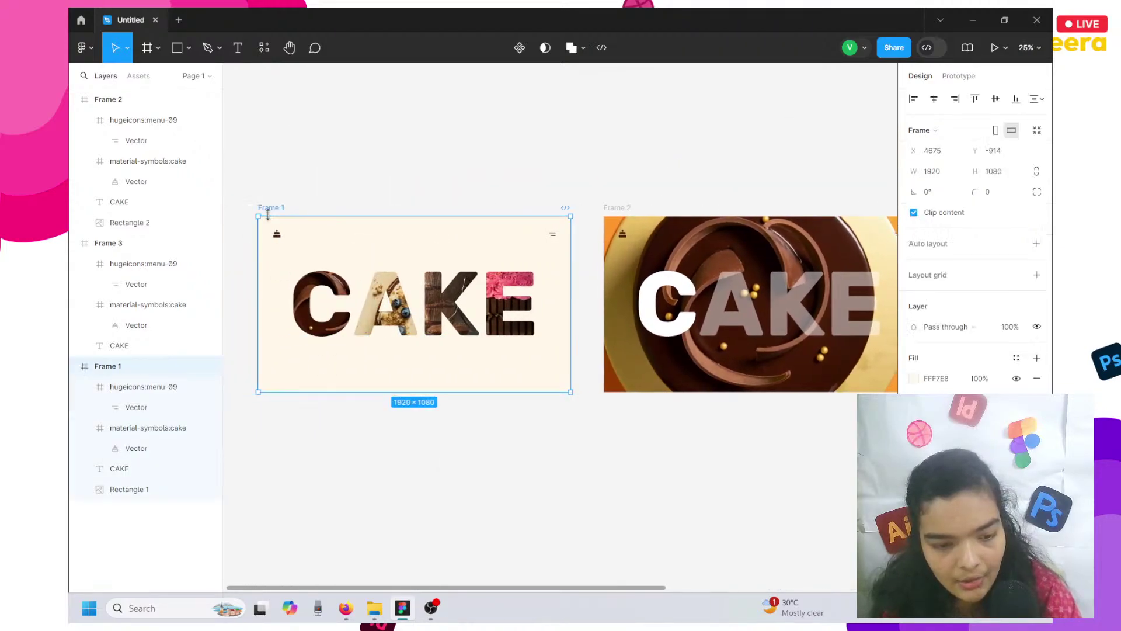
{"action": "left_click", "coordinate": [959, 76]}
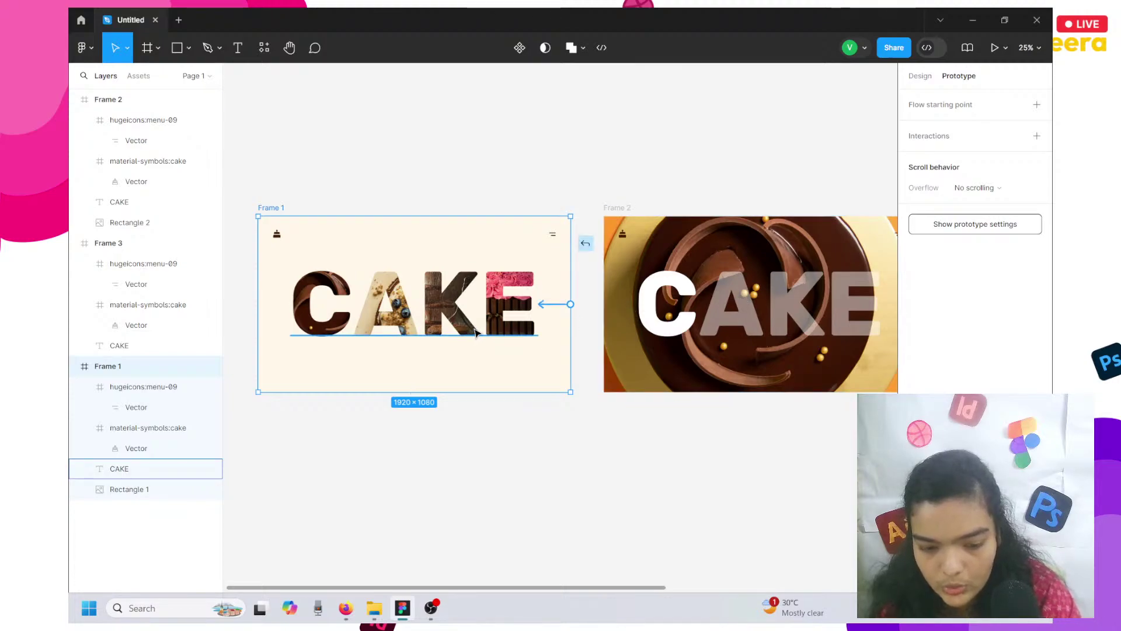
Try to select only the letter C of Frame 1's CAKE text as a prototype trigger.
{"action": "left_click_drag", "start_coordinate": [476, 333], "coordinate": [474, 331]}
{"action": "key", "text": "ctrl+z"}
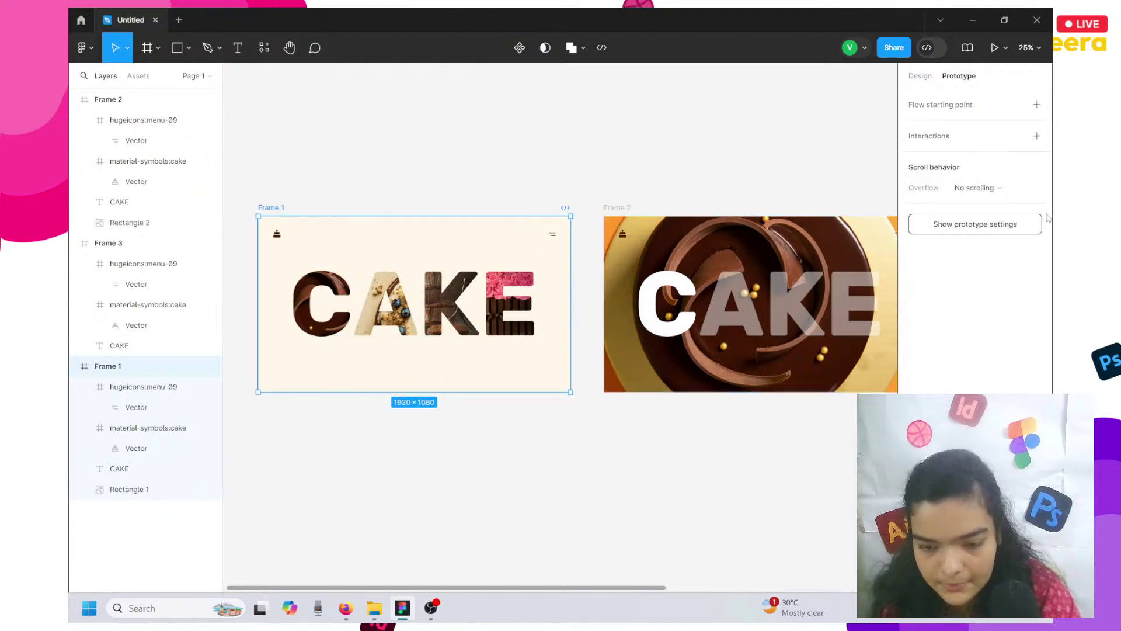
{"action": "left_click", "coordinate": [323, 285]}
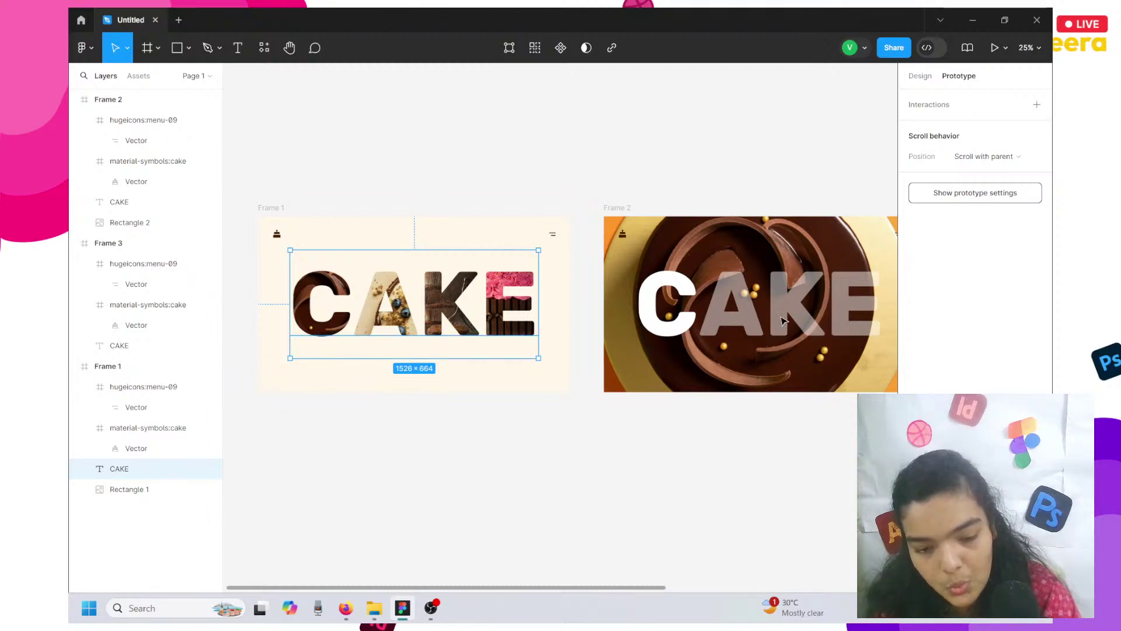
{"action": "double_click", "coordinate": [330, 294]}
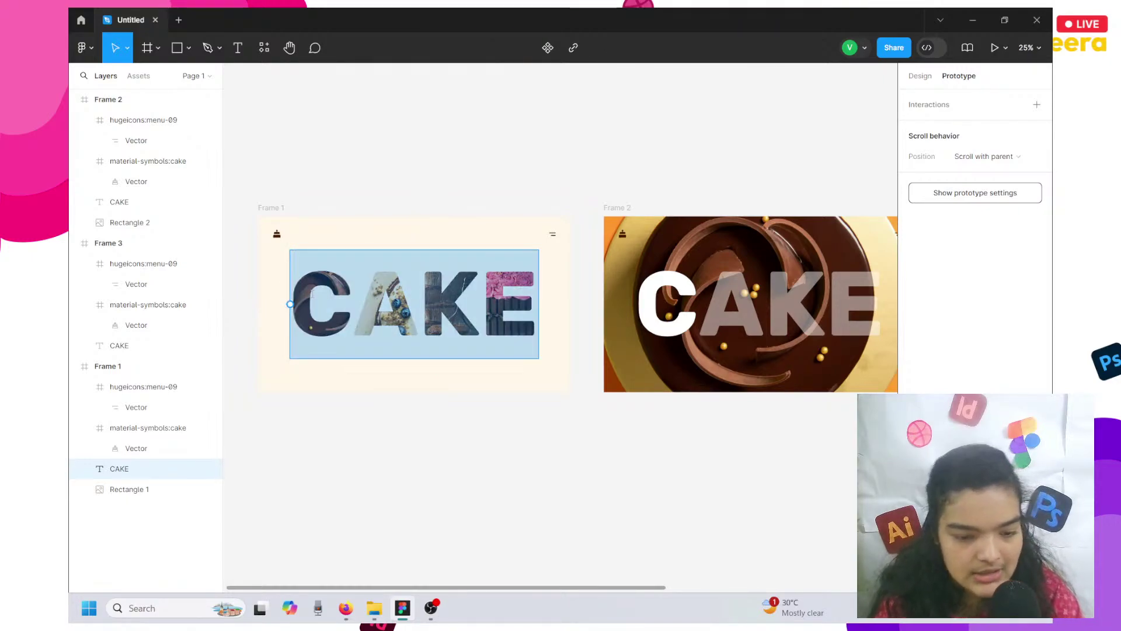
{"action": "left_click", "coordinate": [338, 297]}
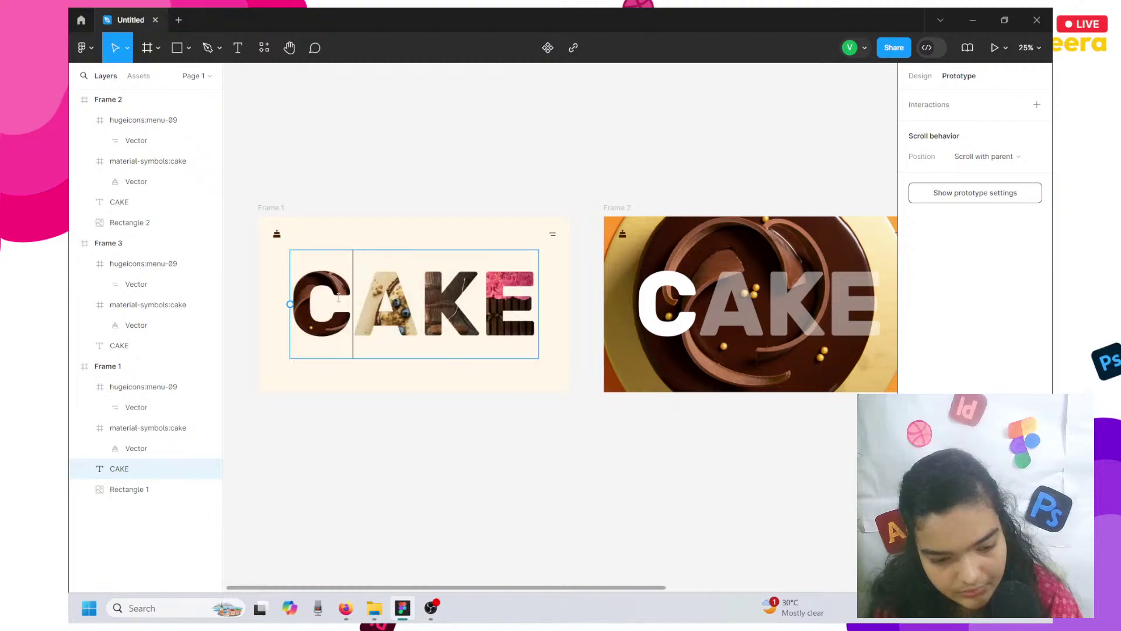
{"action": "left_click_drag", "start_coordinate": [343, 290], "coordinate": [312, 283]}
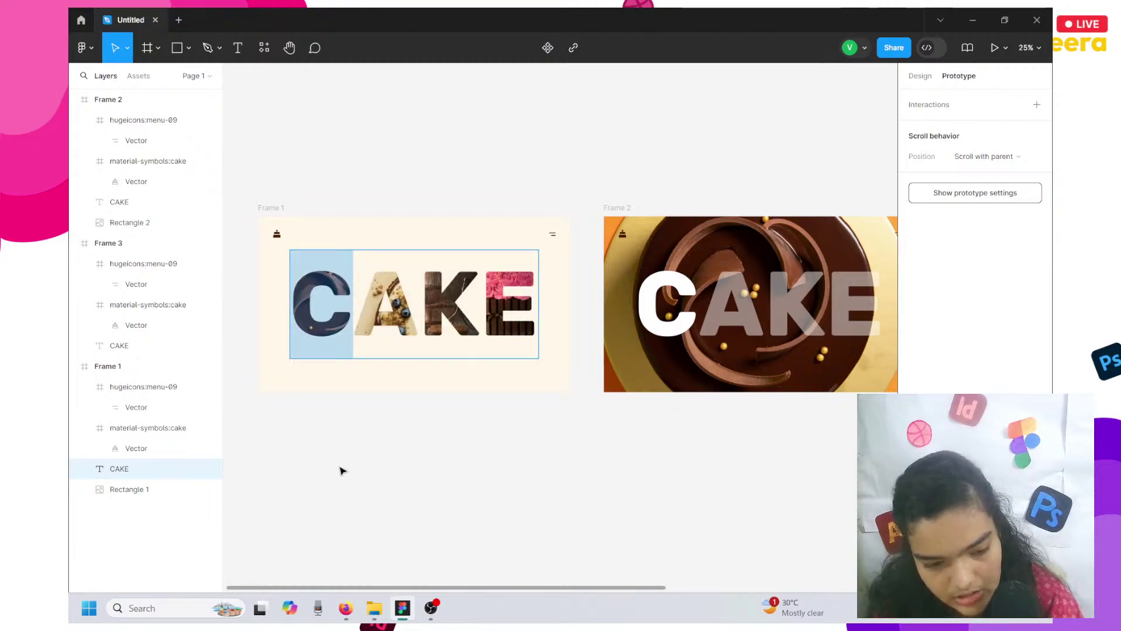
{"action": "key", "text": "Escape"}
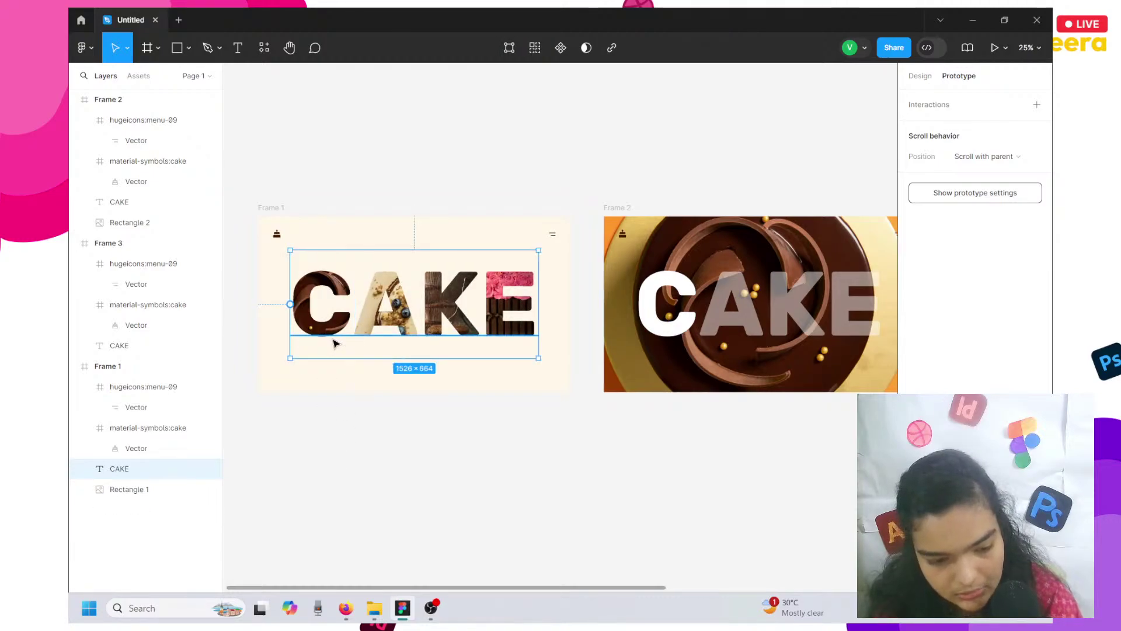
{"action": "key", "text": "Return"}
{"action": "key", "text": "Escape"}
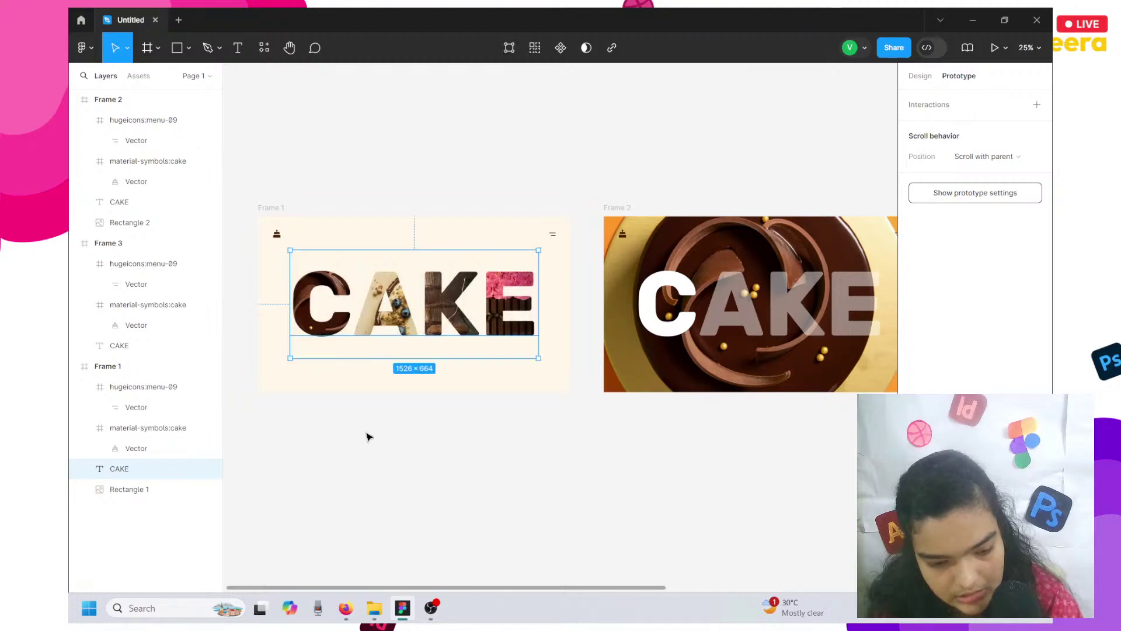
Place a copy of Frame 1's photo-filled CAKE text on the empty canvas below the frame.
{"action": "left_click_drag", "start_coordinate": [381, 350], "coordinate": [493, 570], "text": "alt"}
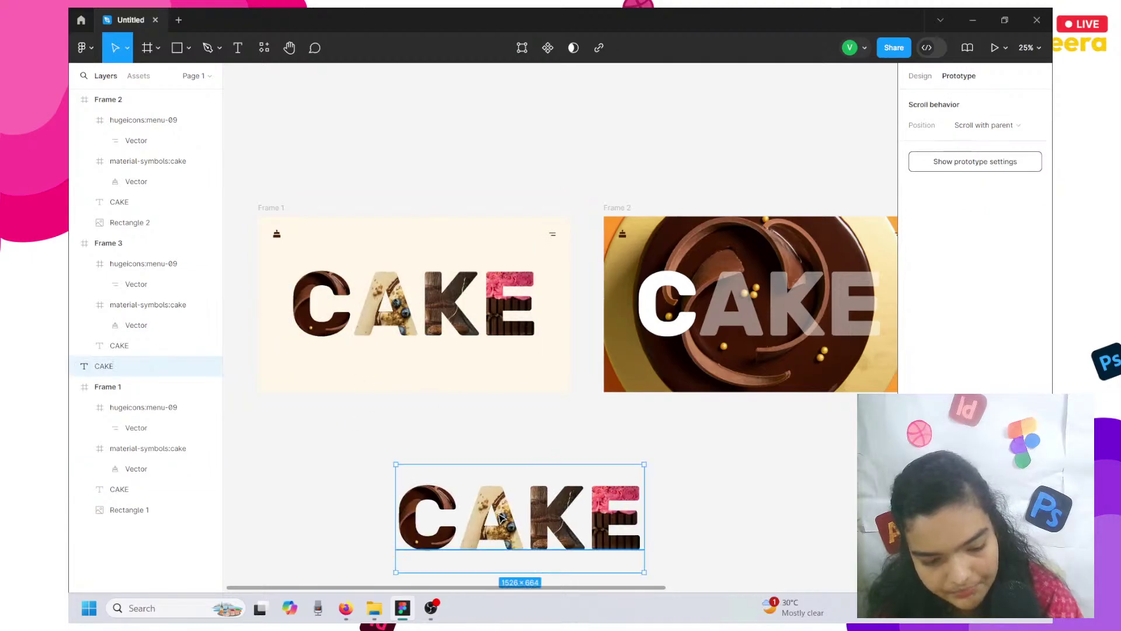
{"action": "scroll", "coordinate": [500, 518], "scroll_direction": "down", "scroll_amount": 5}
{"action": "double_click", "coordinate": [433, 148]}
{"action": "left_click", "coordinate": [431, 148]}
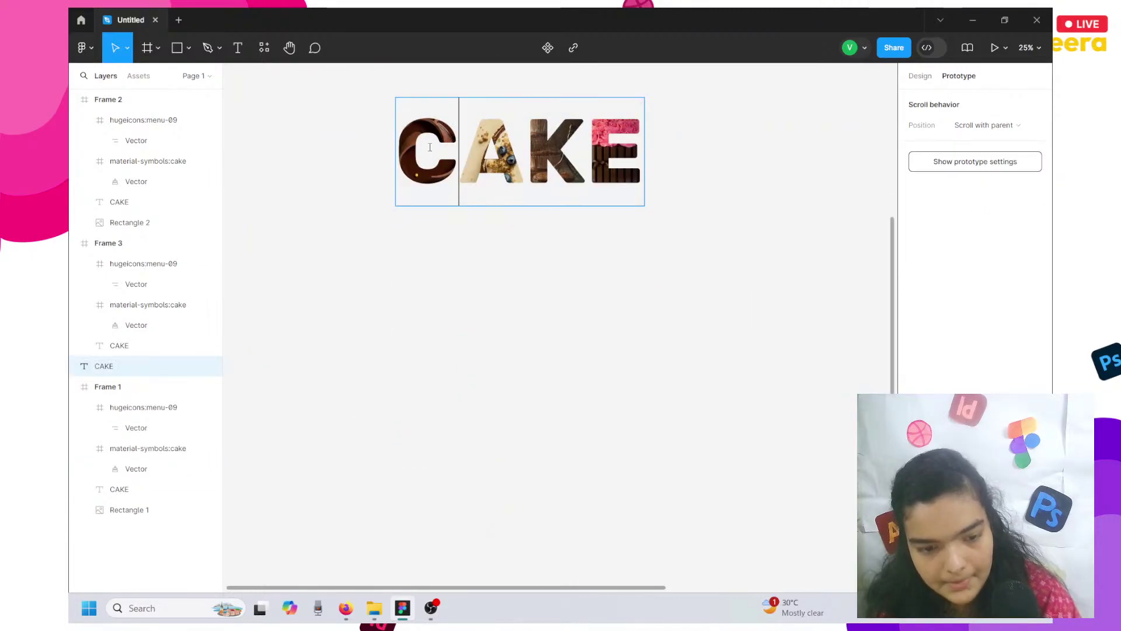
{"action": "left_click", "coordinate": [423, 150]}
{"action": "key", "text": "Escape"}
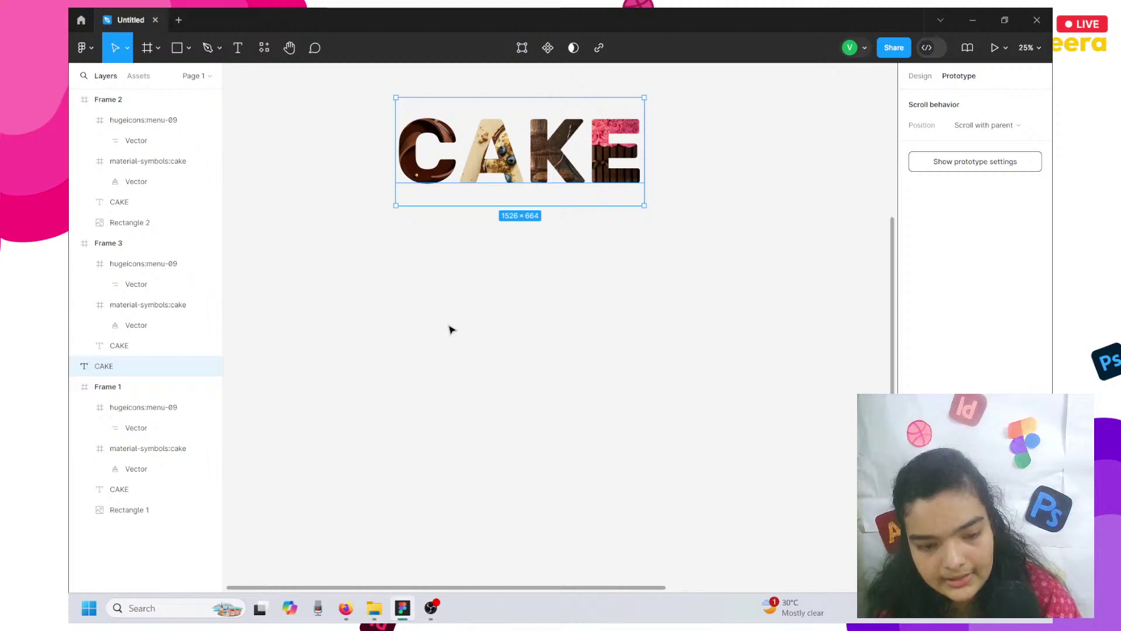
Duplicate the loose CAKE text three times and spread the four copies out in a vertical stack.
{"action": "key", "text": "ctrl+d"}
{"action": "key", "text": "ctrl+d"}
{"action": "key", "text": "ctrl+d"}
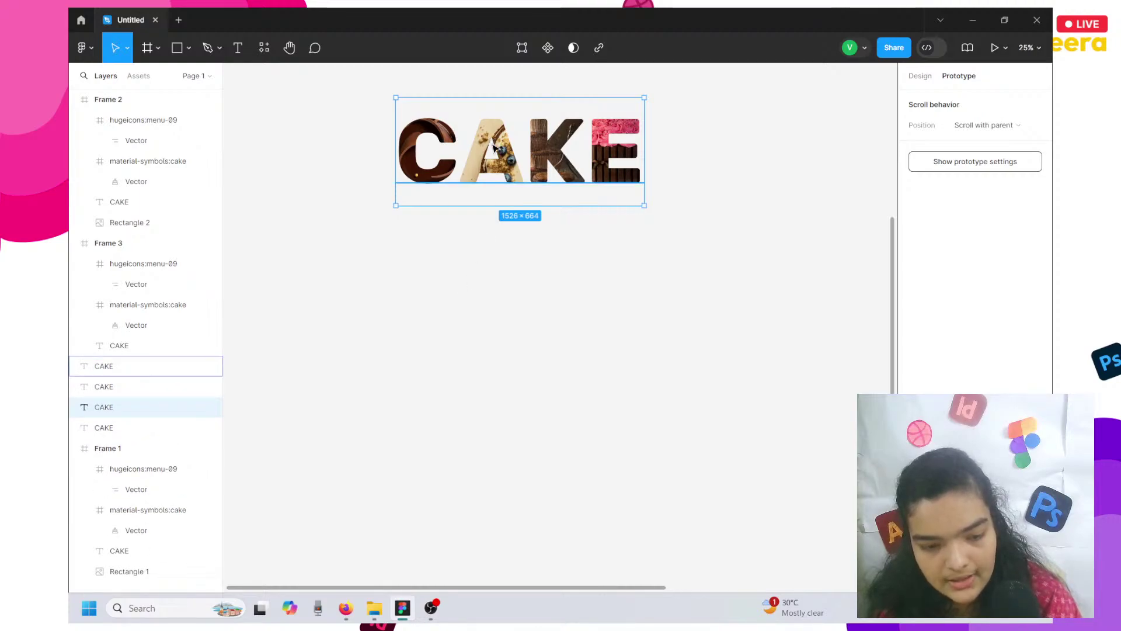
{"action": "left_click_drag", "start_coordinate": [491, 139], "coordinate": [494, 234]}
{"action": "left_click_drag", "start_coordinate": [491, 149], "coordinate": [491, 349]}
{"action": "left_click_drag", "start_coordinate": [472, 123], "coordinate": [464, 397]}
Try deleting the letters AKE from the topmost loose CAKE text, and undo the deletion.
{"action": "double_click", "coordinate": [542, 117]}
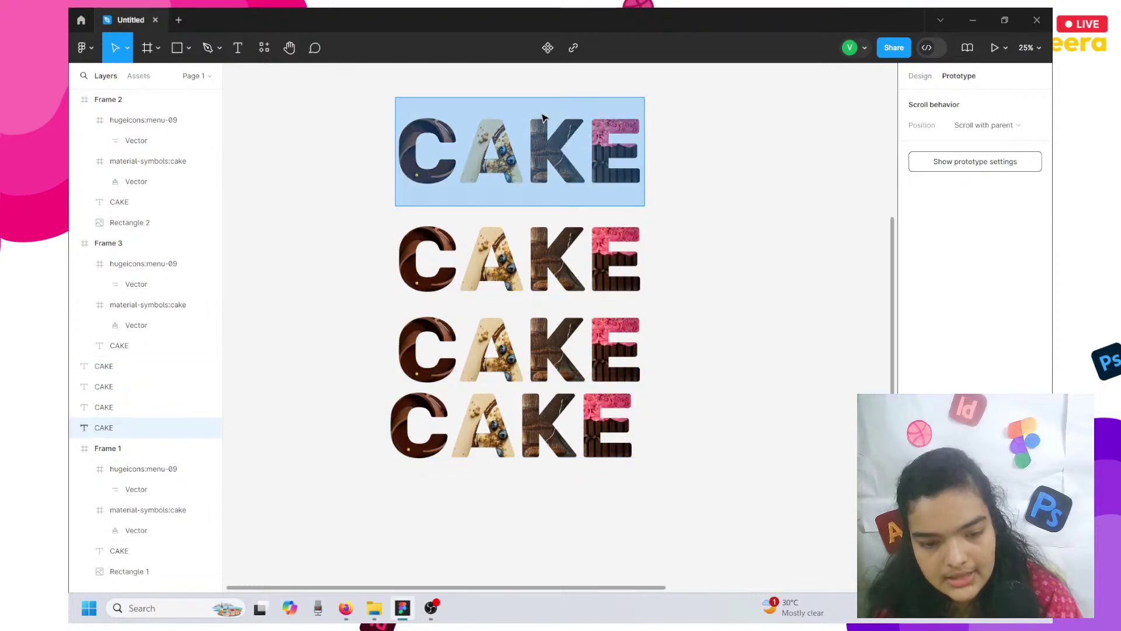
{"action": "left_click", "coordinate": [516, 115]}
{"action": "double_click", "coordinate": [516, 115]}
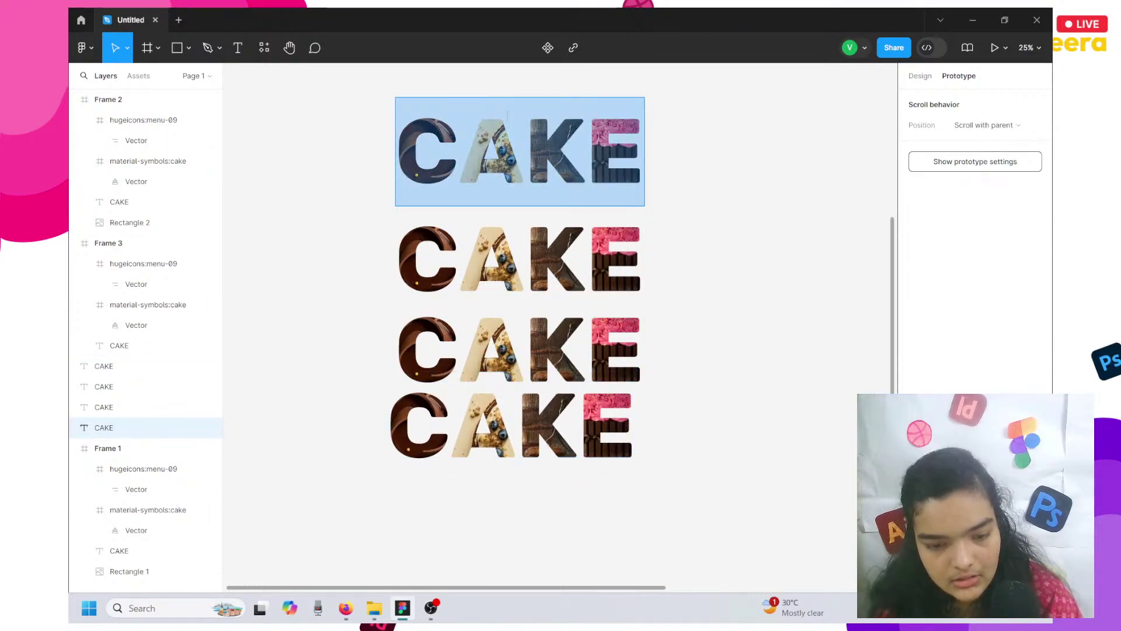
{"action": "left_click", "coordinate": [516, 115]}
{"action": "left_click_drag", "start_coordinate": [459, 134], "coordinate": [723, 165]}
{"action": "key", "text": "BackSpace"}
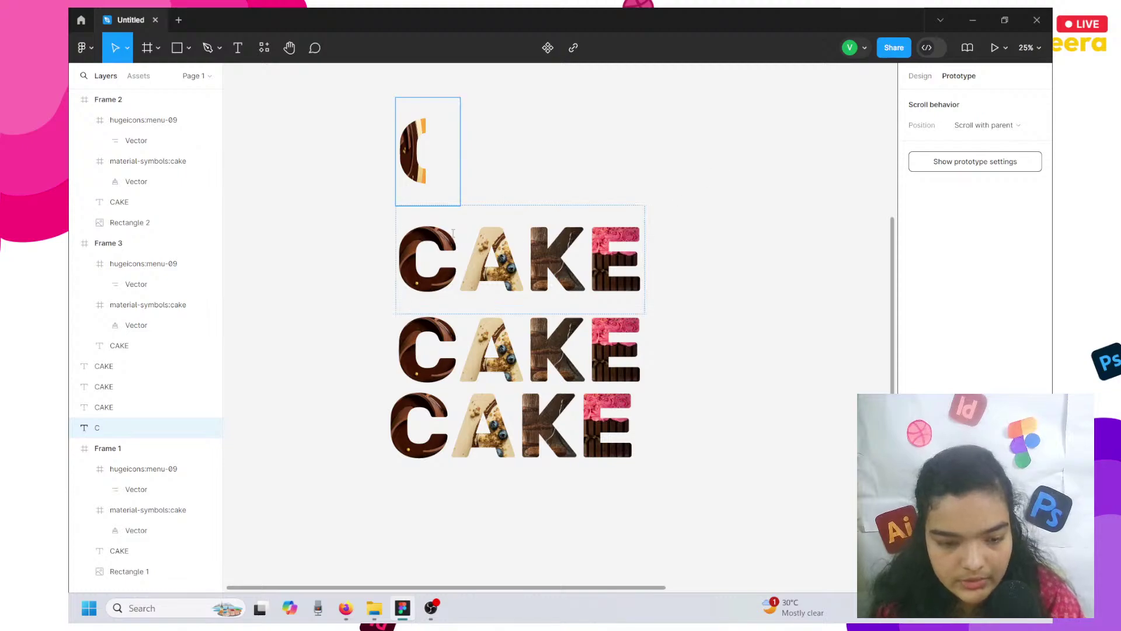
{"action": "key", "text": "ctrl+z"}
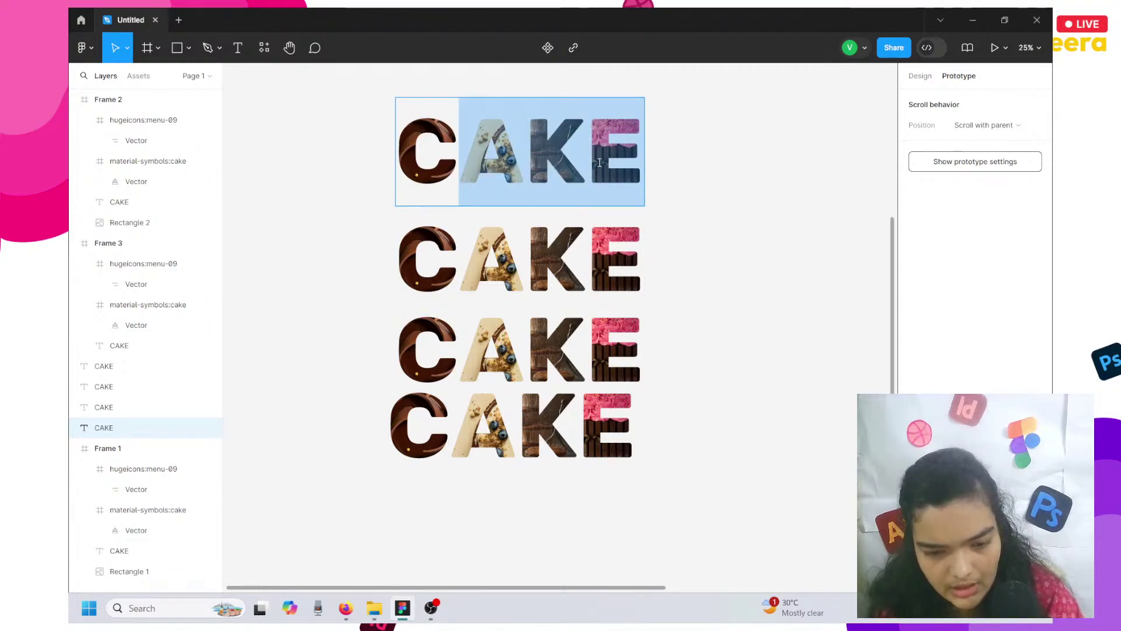
Try deleting the letter A from the topmost loose CAKE text, and undo the deletion.
{"action": "left_click", "coordinate": [452, 150]}
{"action": "left_click_drag", "start_coordinate": [453, 150], "coordinate": [404, 154]}
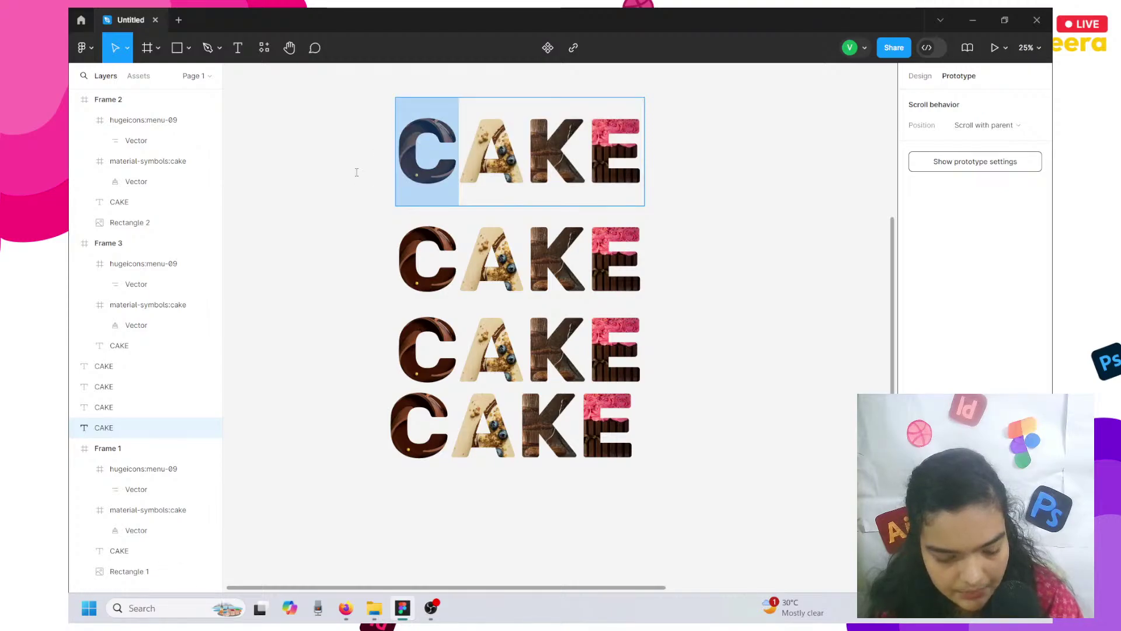
{"action": "key", "text": "Escape"}
{"action": "double_click", "coordinate": [474, 117]}
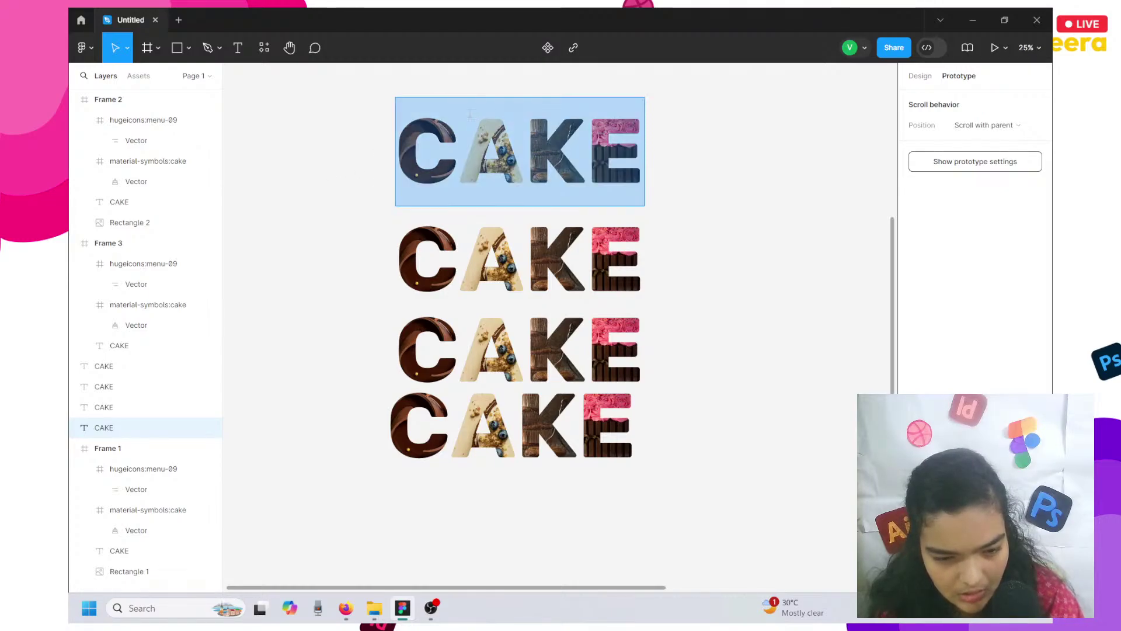
{"action": "left_click", "coordinate": [459, 118]}
{"action": "double_click", "coordinate": [450, 118]}
{"action": "left_click", "coordinate": [458, 119]}
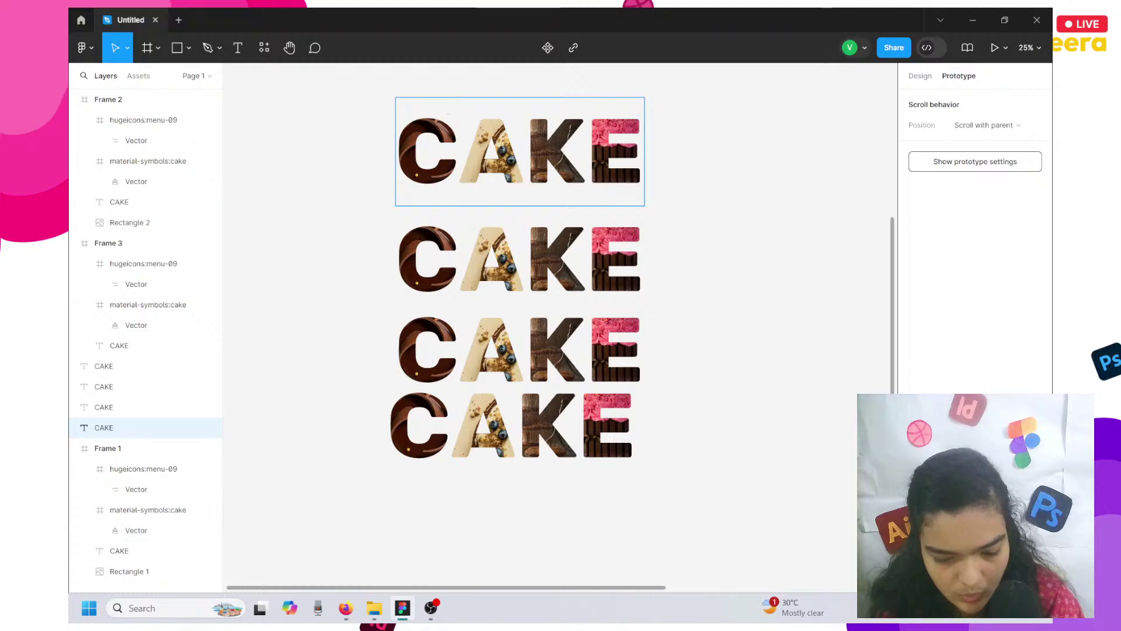
{"action": "key", "text": "Delete"}
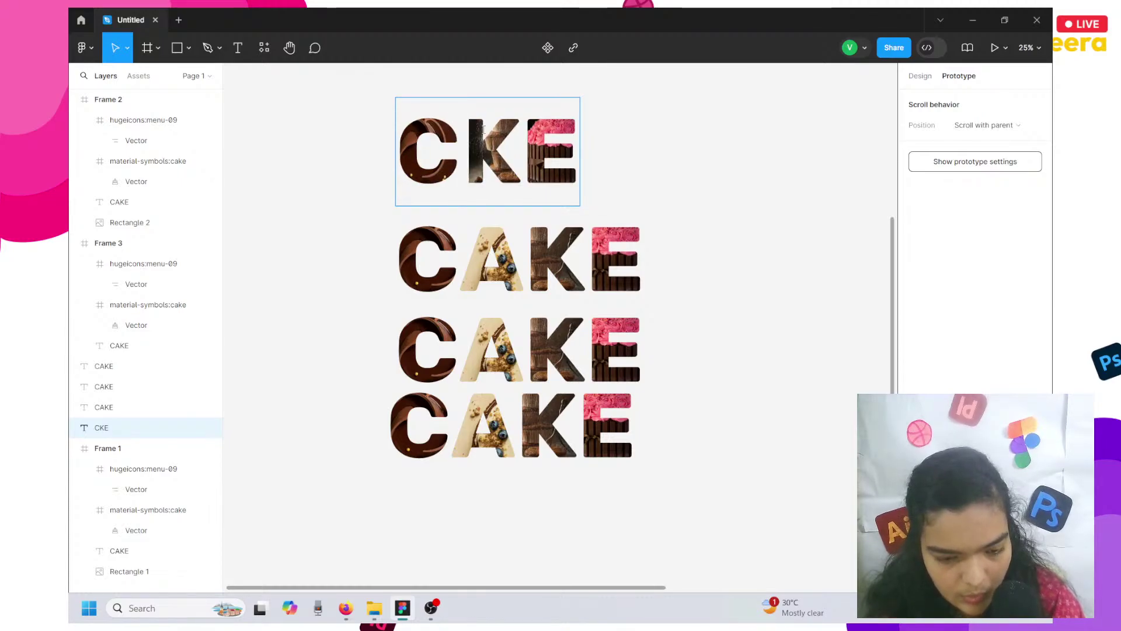
{"action": "key", "text": "ctrl+z"}
{"action": "key", "text": "Escape"}
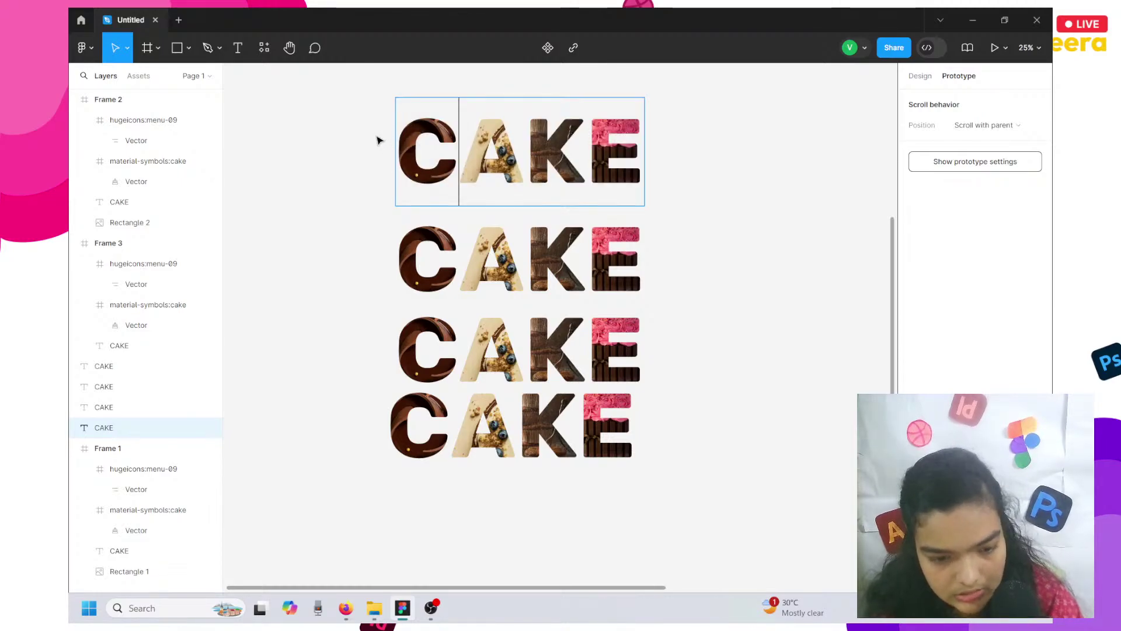
Open the topmost loose CAKE text for editing with the cursor after the letter A.
{"action": "scroll", "coordinate": [378, 139], "scroll_direction": "up", "scroll_amount": 3}
{"action": "scroll", "coordinate": [377, 139], "scroll_direction": "right", "scroll_amount": 3}
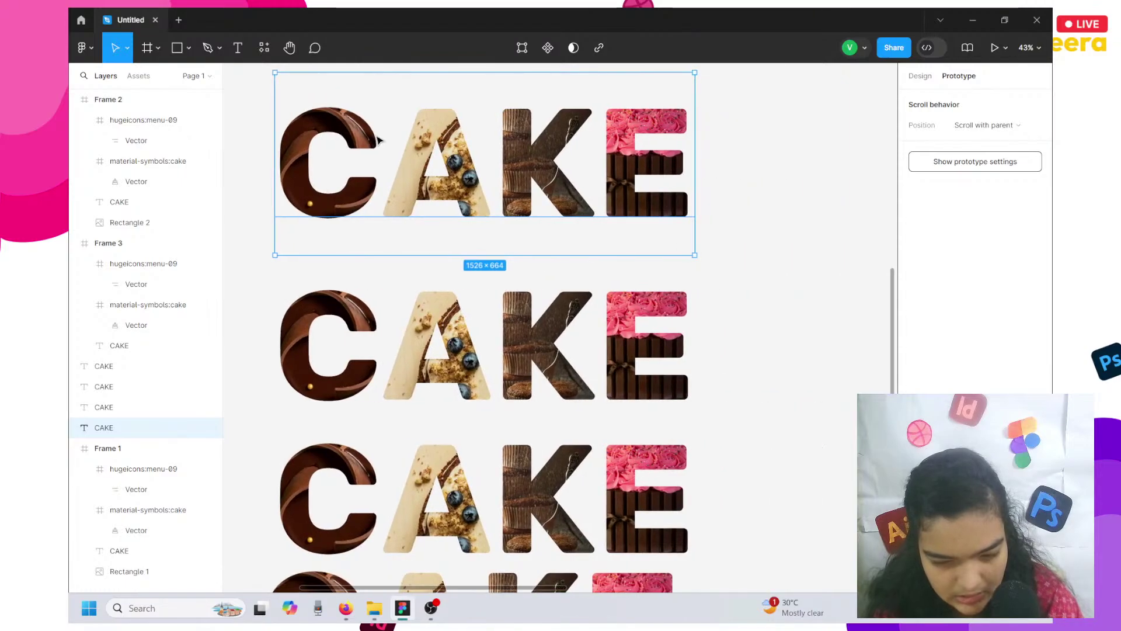
{"action": "key", "text": "Return"}
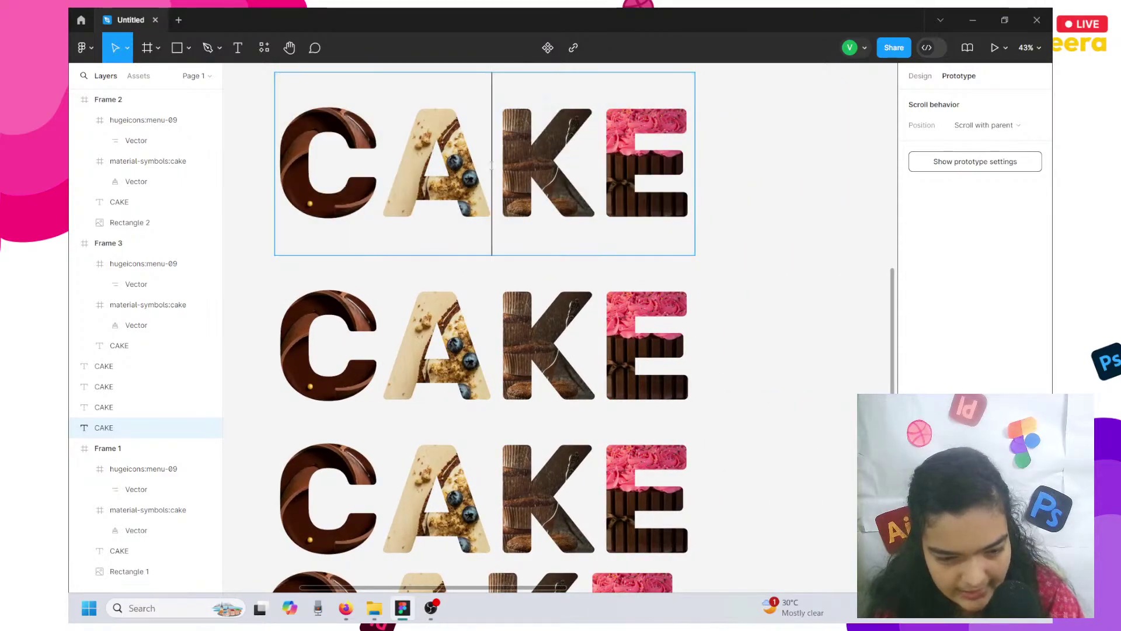
{"action": "double_click", "coordinate": [491, 165]}
{"action": "left_click", "coordinate": [491, 165]}
{"action": "key", "text": "BackSpace"}
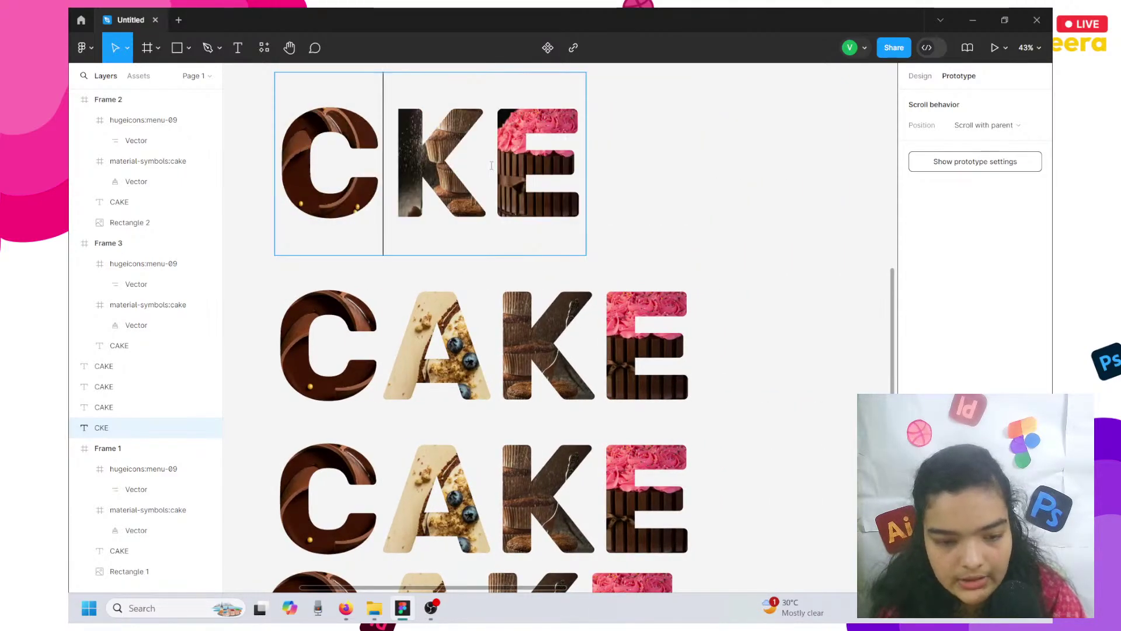
{"action": "type", "text": "*"}
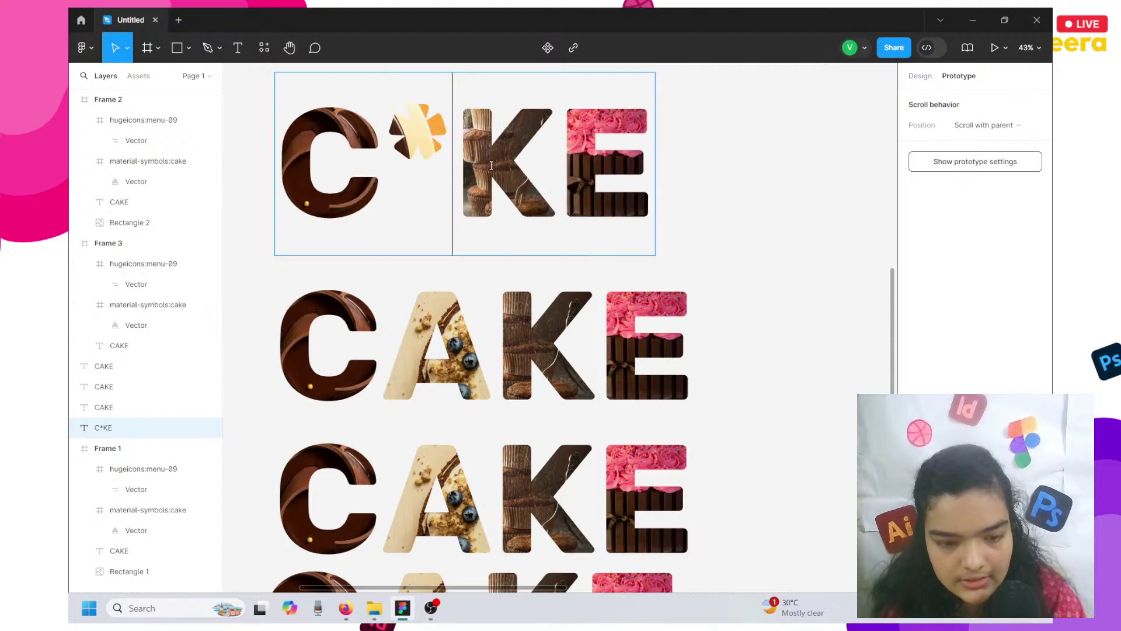
{"action": "key", "text": "BackSpace"}
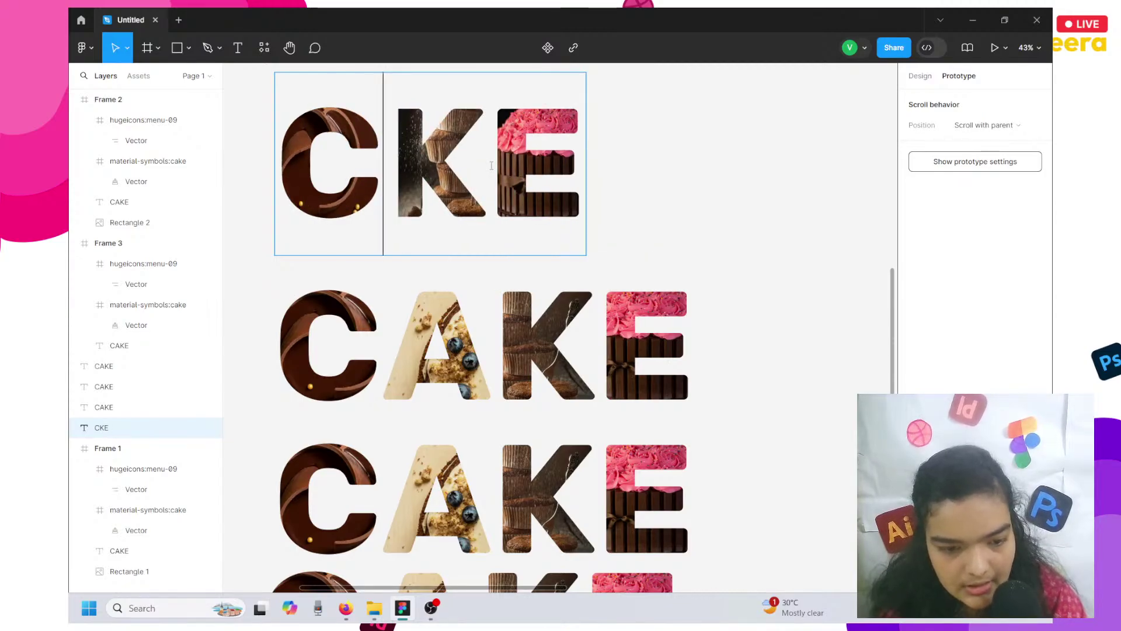
{"action": "key", "text": "Delete"}
{"action": "key", "text": "Delete"}
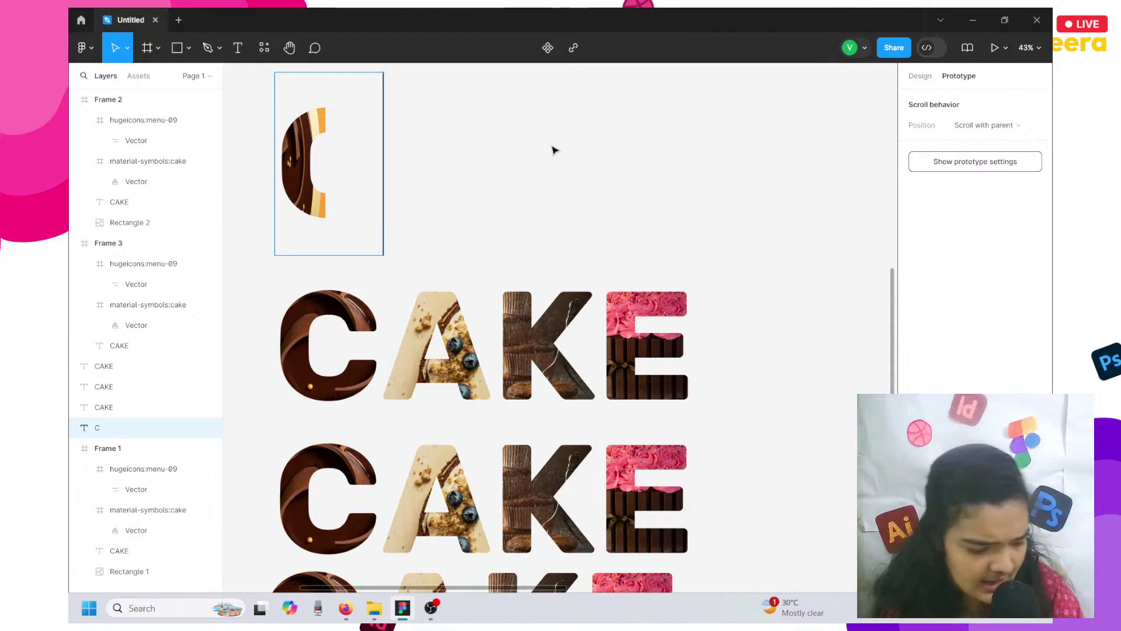
{"action": "key", "text": "ctrl+z"}
{"action": "key", "text": "ctrl+z"}
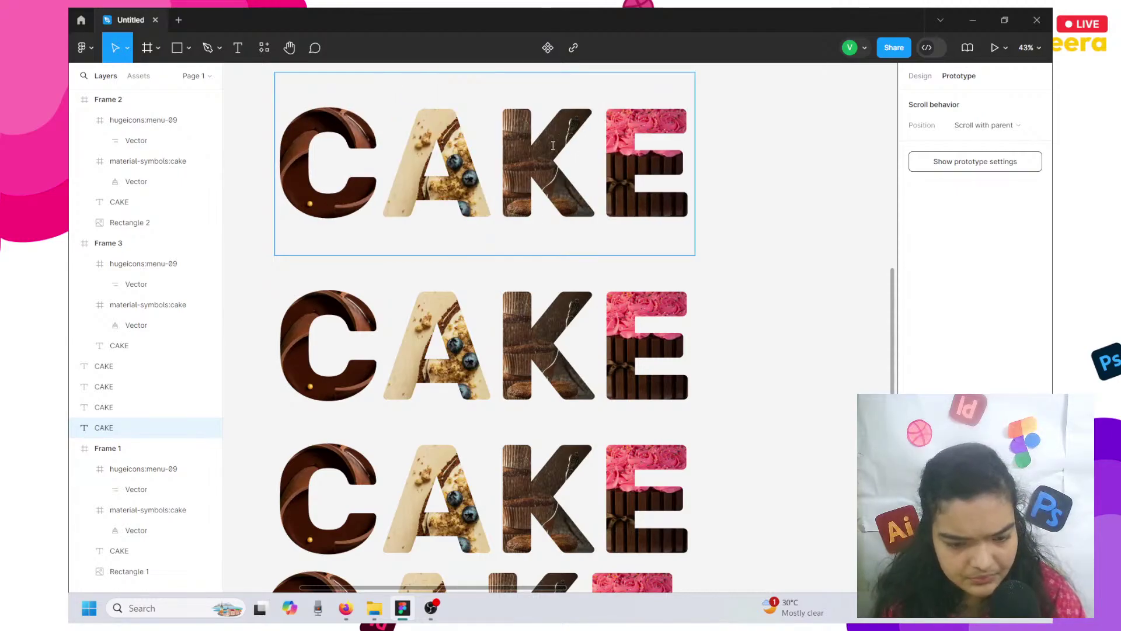
Delete the three lower copies of the CAKE text beneath the frames, keeping only the uppermost one.
{"action": "scroll", "coordinate": [552, 144], "scroll_direction": "down", "scroll_amount": 5}
{"action": "scroll", "coordinate": [553, 145], "scroll_direction": "up", "scroll_amount": 5}
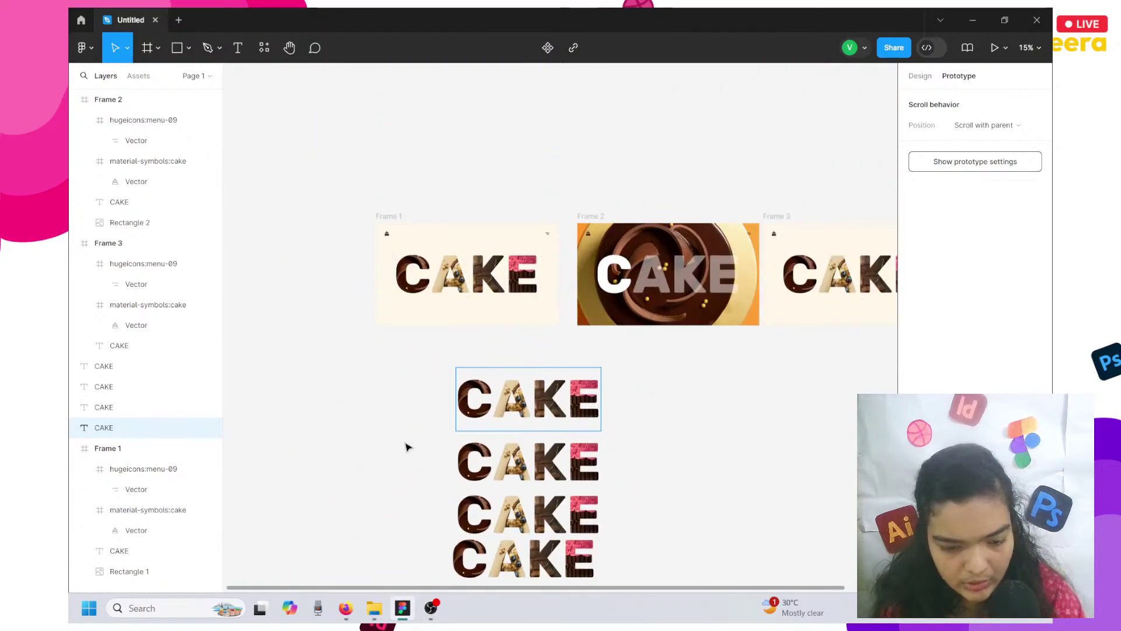
{"action": "key", "text": "Escape"}
{"action": "scroll", "coordinate": [584, 508], "scroll_direction": "down", "scroll_amount": 3}
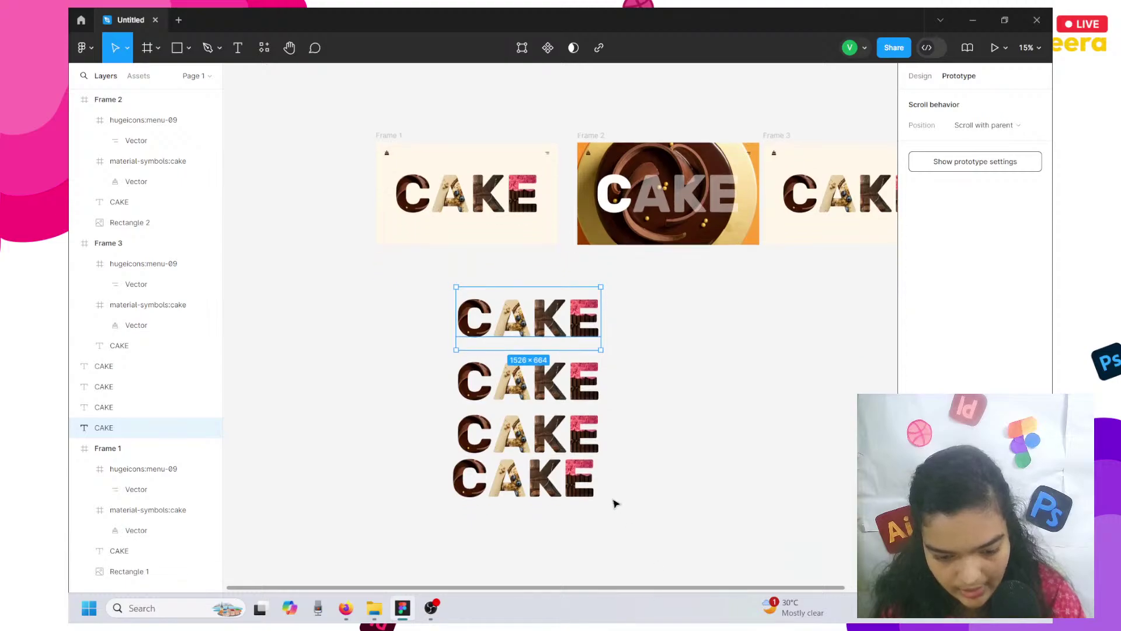
{"action": "left_click", "coordinate": [623, 496]}
{"action": "left_click_drag", "start_coordinate": [620, 502], "coordinate": [590, 392]}
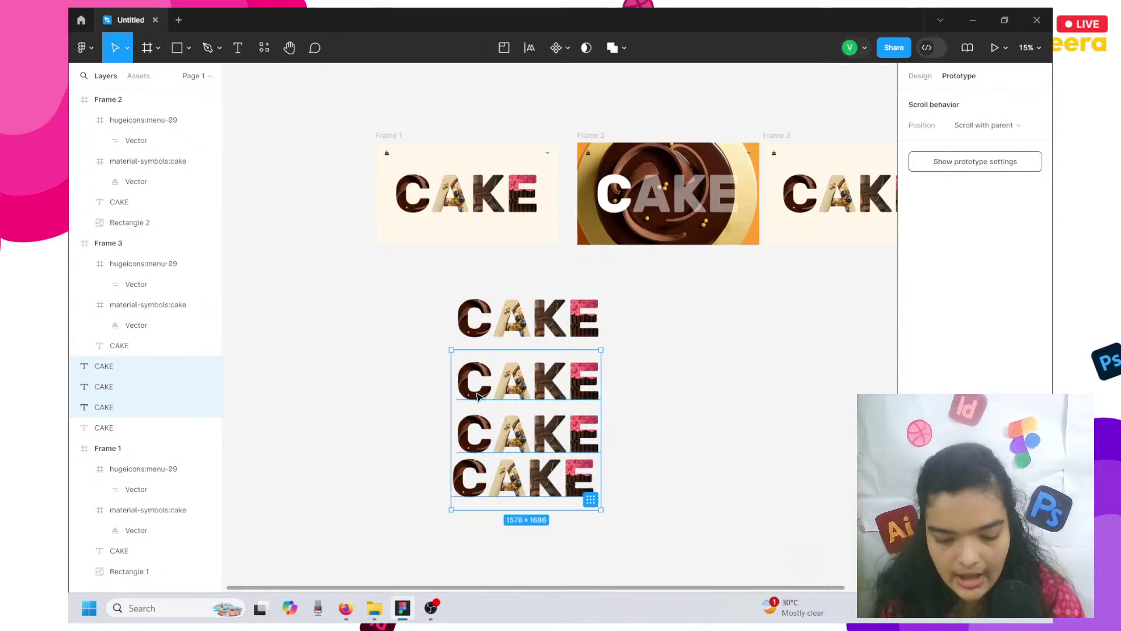
{"action": "key", "text": "Delete"}
Export the remaining loose CAKE text below the frames to the Downloads folder with the file name CAKE.
{"action": "left_click", "coordinate": [515, 350]}
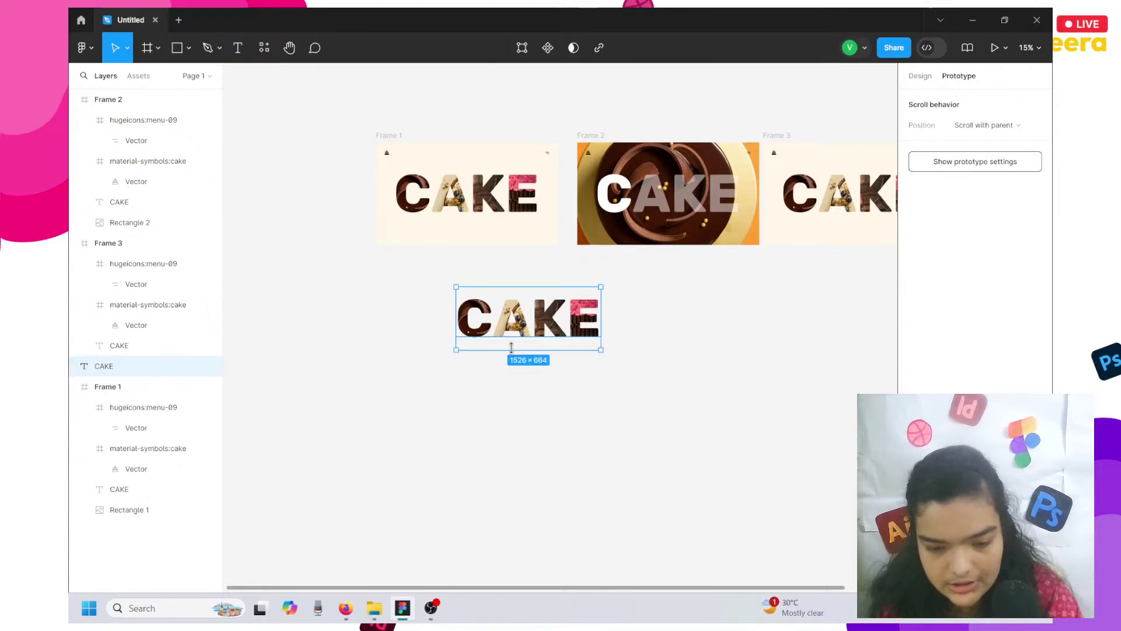
{"action": "left_click", "coordinate": [920, 76]}
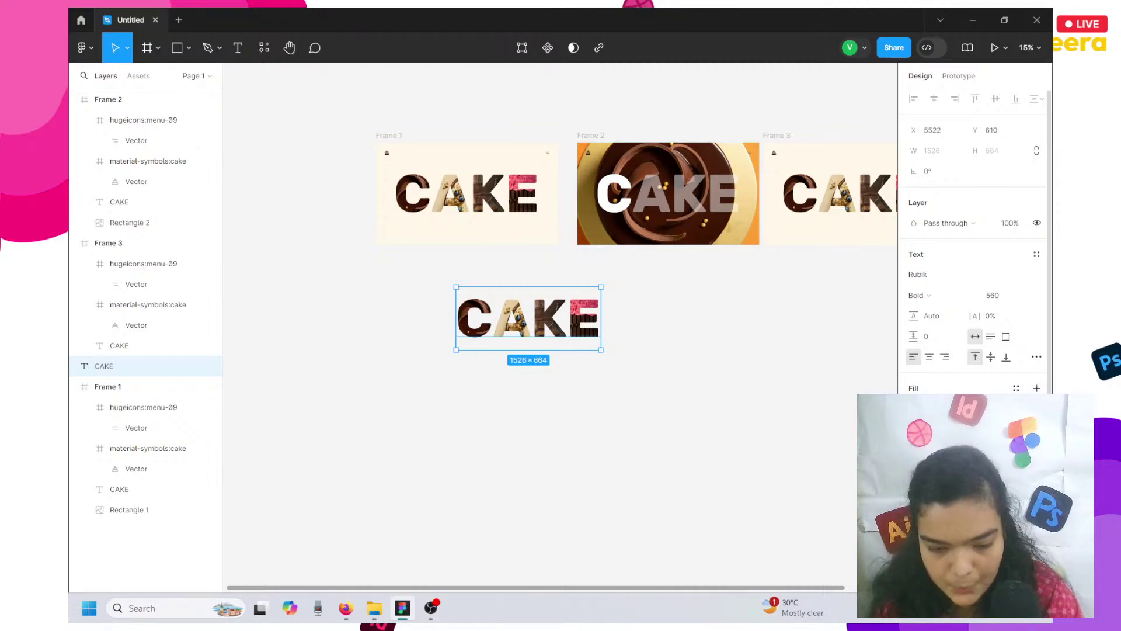
{"action": "key", "text": "ctrl+shift+e"}
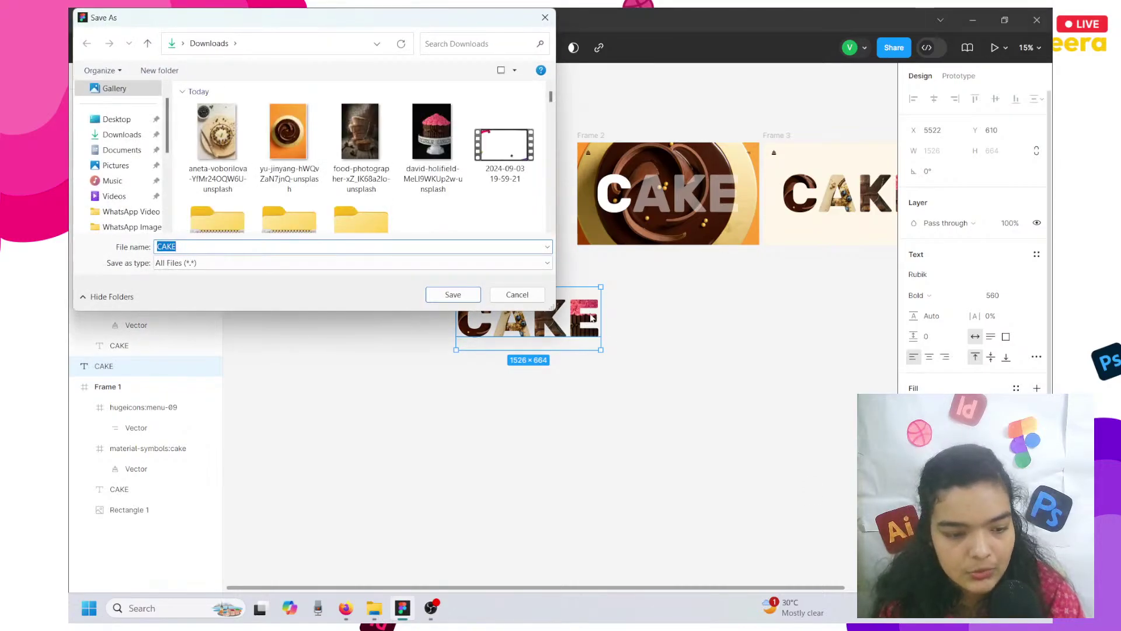
{"action": "left_click", "coordinate": [453, 294]}
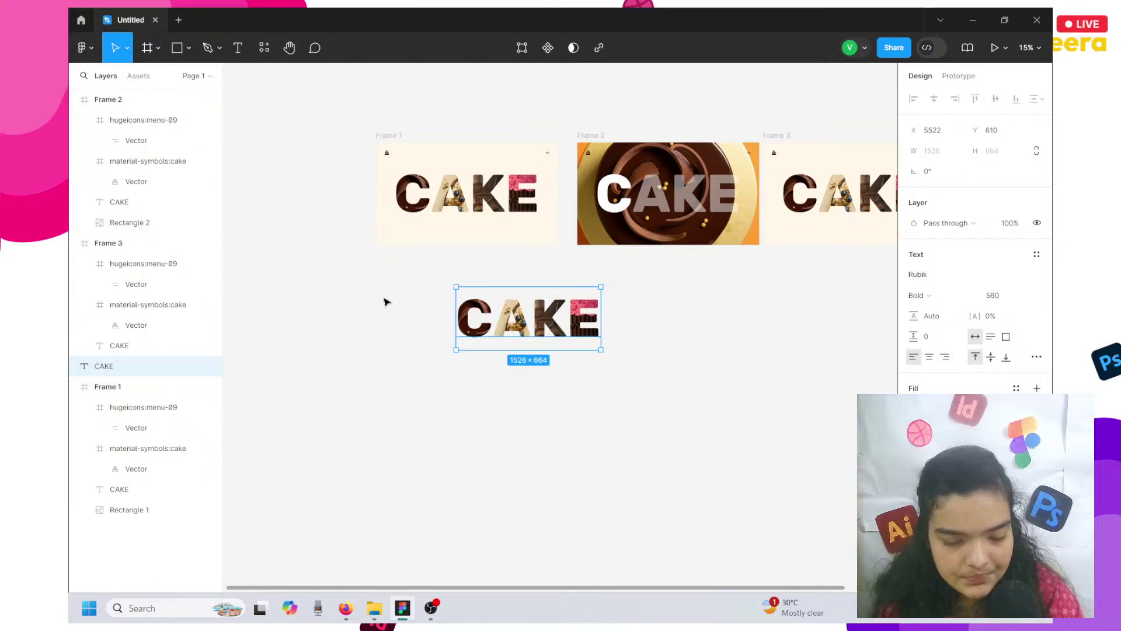
Place the exported CAKE image from the Downloads folder onto the canvas.
{"action": "left_click", "coordinate": [384, 302]}
{"action": "scroll", "coordinate": [384, 301], "scroll_direction": "up", "scroll_amount": 2}
{"action": "scroll", "coordinate": [384, 301], "scroll_direction": "up", "scroll_amount": 3}
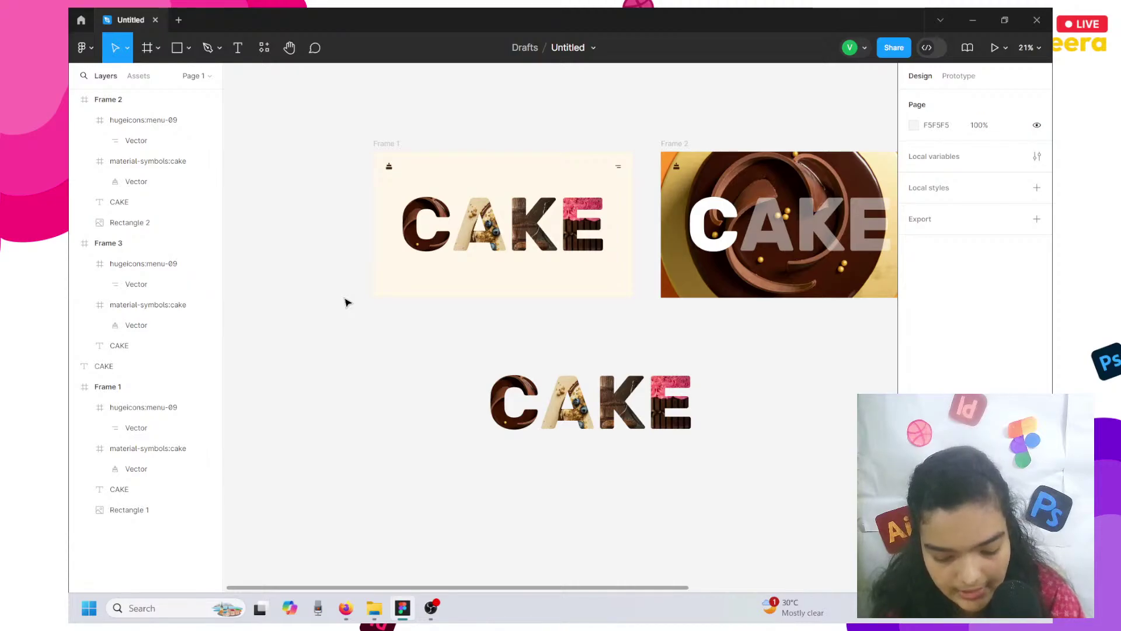
{"action": "key", "text": "ctrl+shift+k"}
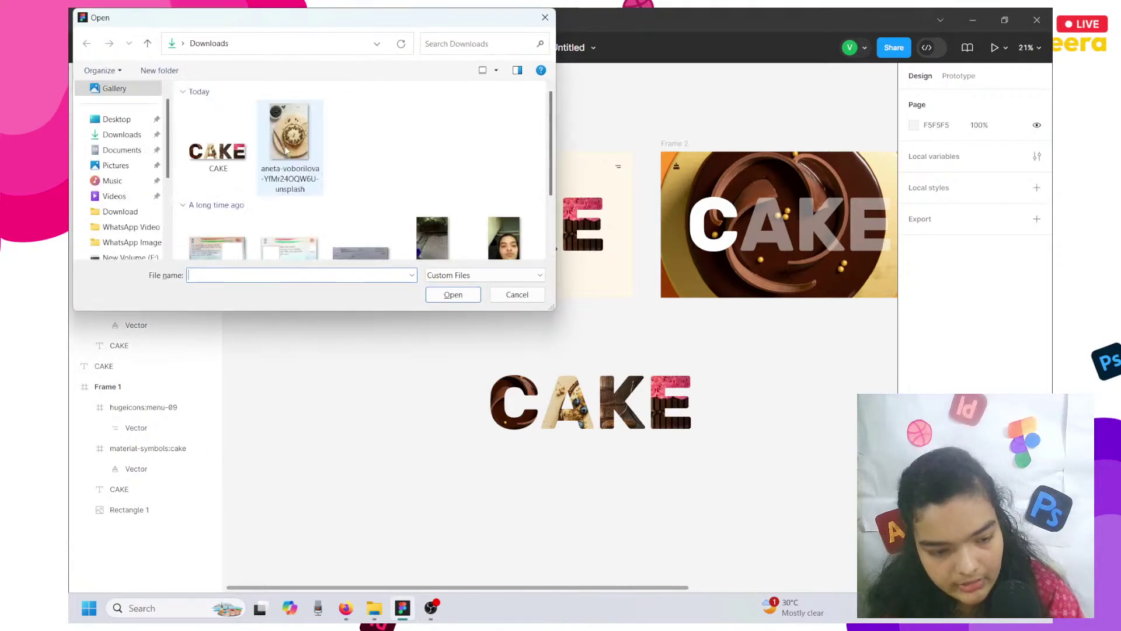
{"action": "left_click", "coordinate": [250, 154]}
{"action": "left_click", "coordinate": [453, 295]}
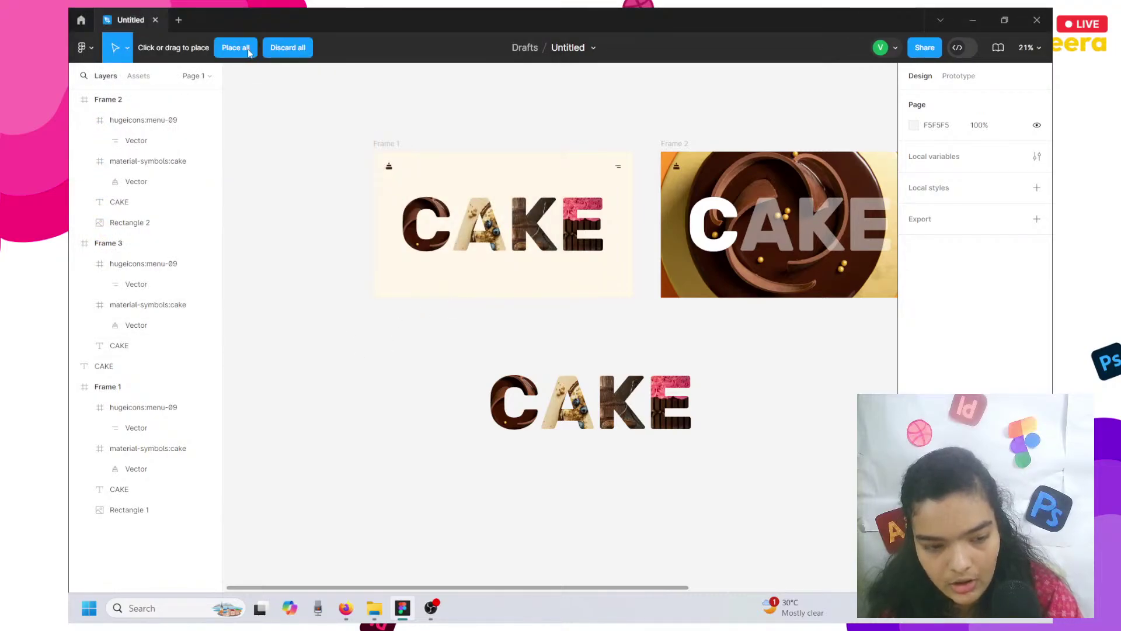
{"action": "left_click", "coordinate": [236, 47]}
Delete the original CAKE text layer lying below the placed CAKE image.
{"action": "scroll", "coordinate": [498, 311], "scroll_direction": "up", "scroll_amount": 2}
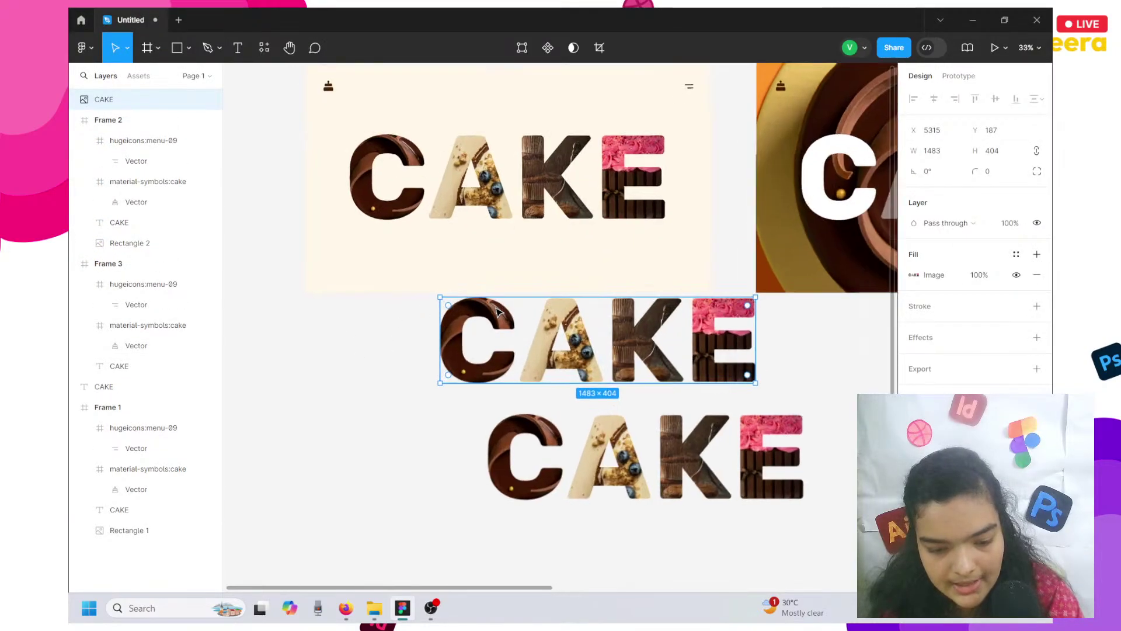
{"action": "scroll", "coordinate": [498, 311], "scroll_direction": "up", "scroll_amount": 1}
{"action": "left_click", "coordinate": [564, 460]}
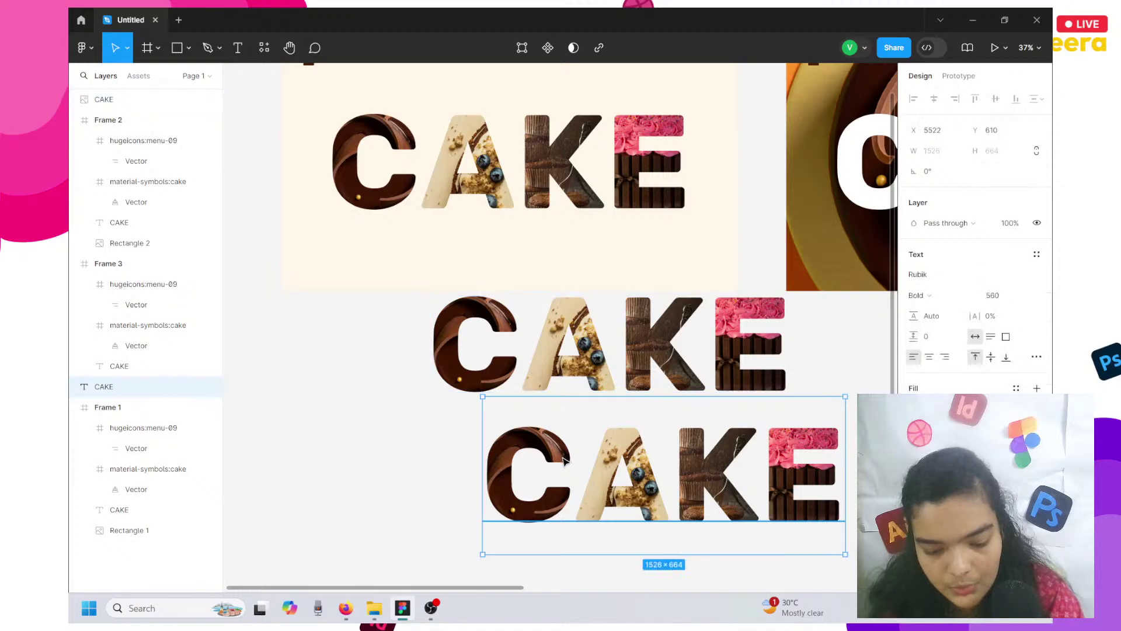
{"action": "key", "text": "Delete"}
Duplicate the CAKE image three times and spread the copies out below the original.
{"action": "left_click", "coordinate": [513, 376]}
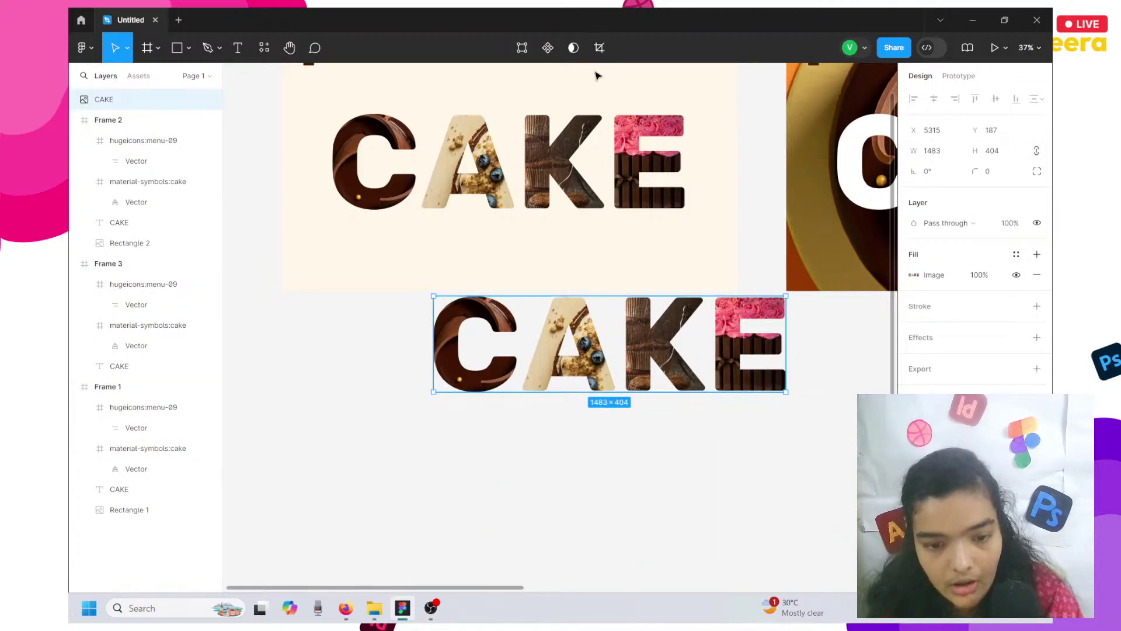
{"action": "left_click", "coordinate": [543, 420]}
{"action": "left_click", "coordinate": [543, 364]}
{"action": "key", "text": "ctrl+d"}
{"action": "key", "text": "ctrl+d"}
{"action": "key", "text": "ctrl+d"}
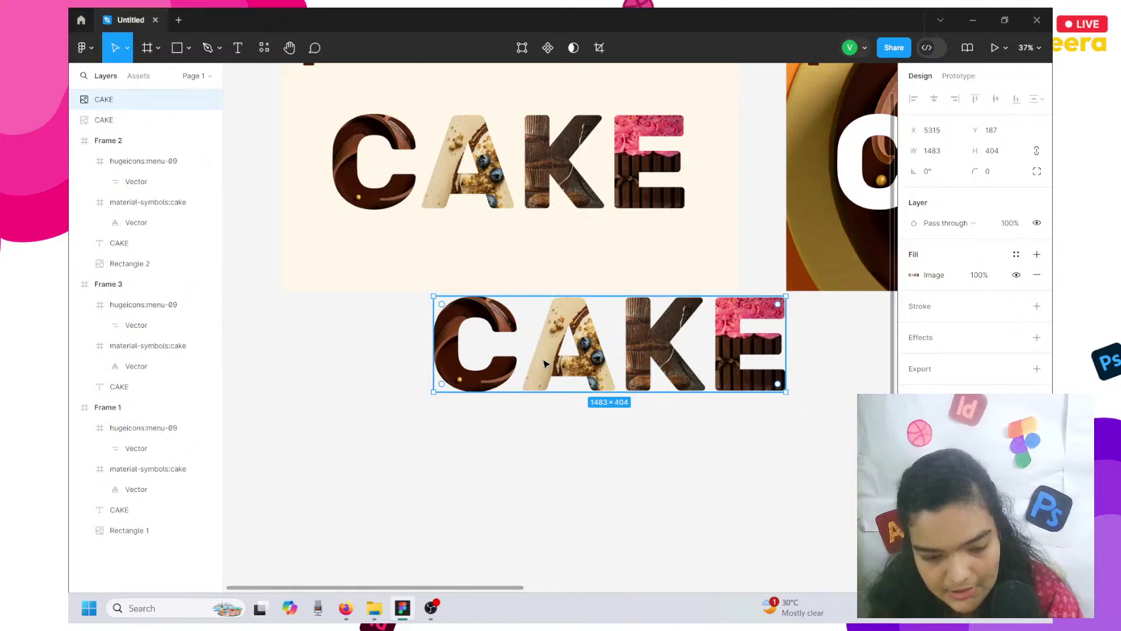
{"action": "left_click_drag", "start_coordinate": [543, 363], "coordinate": [533, 564]}
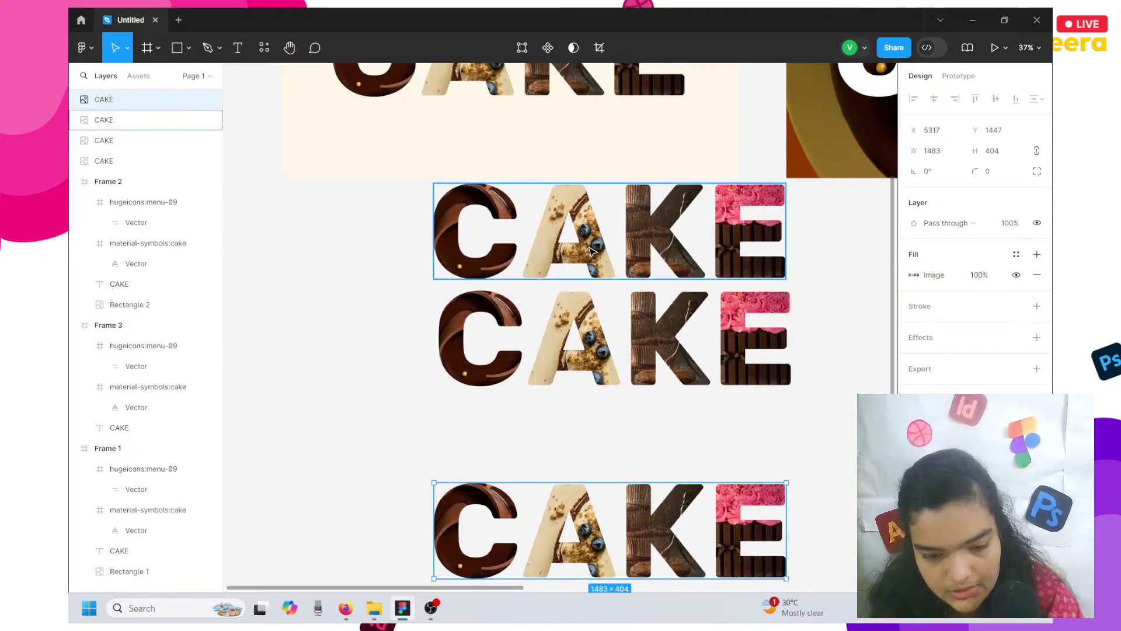
{"action": "left_click_drag", "start_coordinate": [590, 248], "coordinate": [575, 424]}
Crop the uppermost CAKE image to the letter C only, about 361 wide.
{"action": "left_click", "coordinate": [607, 234]}
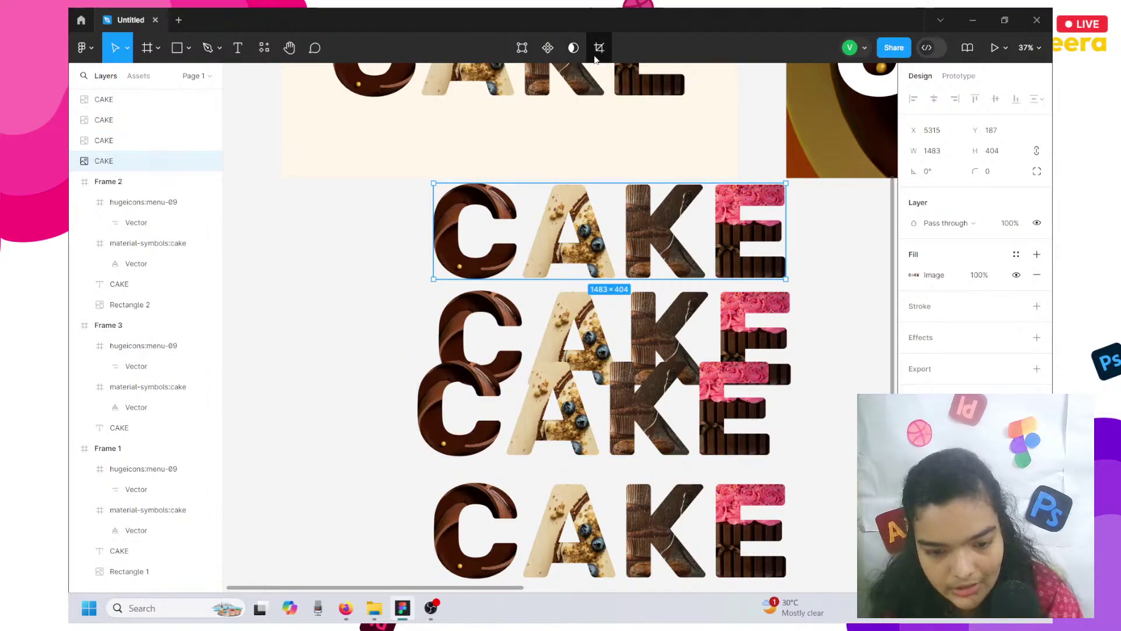
{"action": "left_click", "coordinate": [599, 47]}
{"action": "left_click_drag", "start_coordinate": [788, 229], "coordinate": [519, 218]}
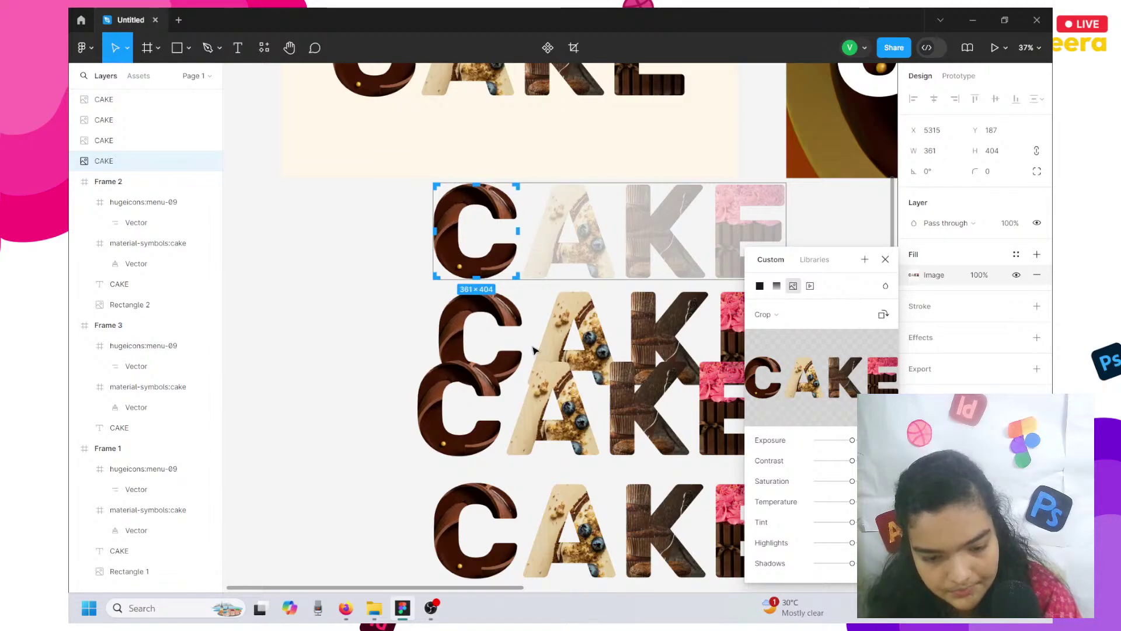
Crop the second CAKE image on both sides to the letter A, about 375 wide.
{"action": "left_click", "coordinate": [536, 350]}
{"action": "scroll", "coordinate": [552, 343], "scroll_direction": "down", "scroll_amount": 2}
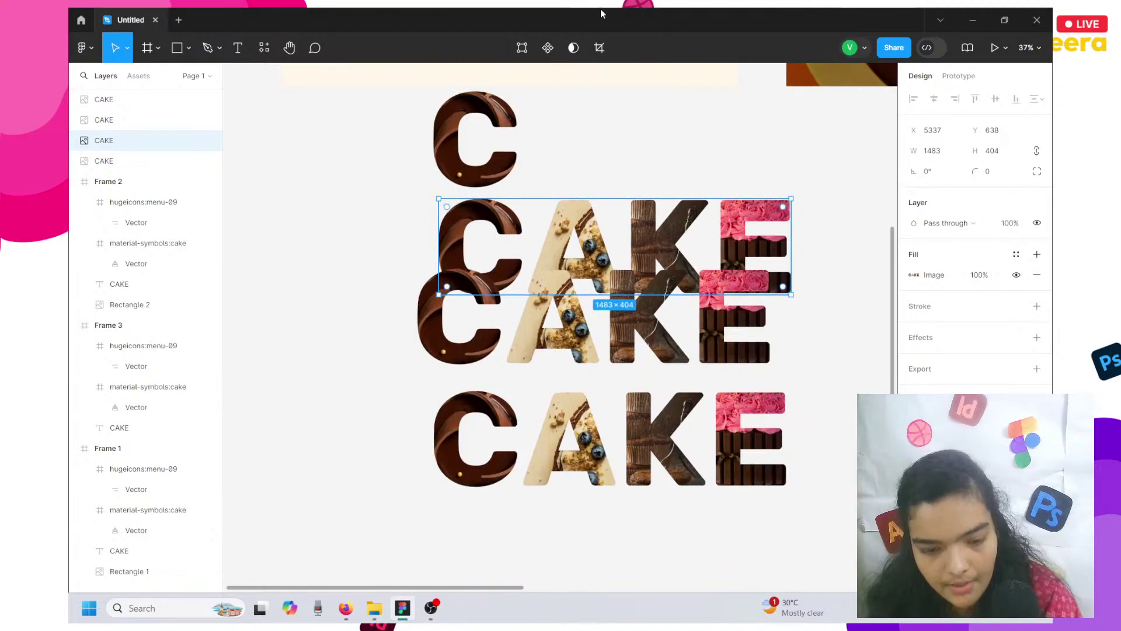
{"action": "left_click", "coordinate": [599, 47]}
{"action": "left_click_drag", "start_coordinate": [442, 255], "coordinate": [526, 260]}
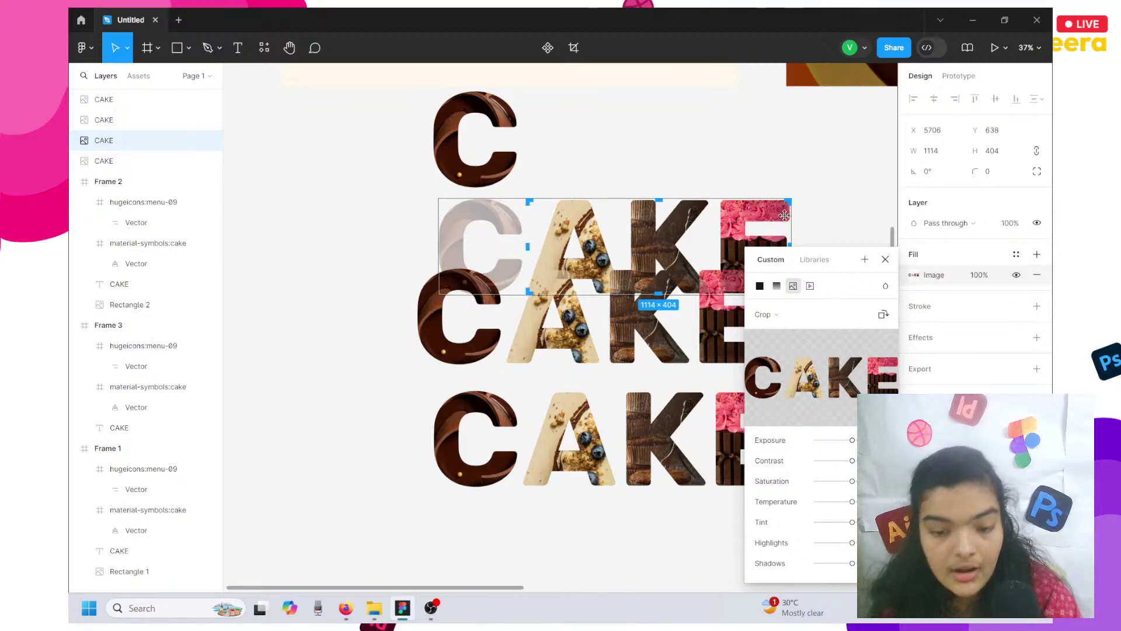
{"action": "left_click_drag", "start_coordinate": [790, 220], "coordinate": [616, 237]}
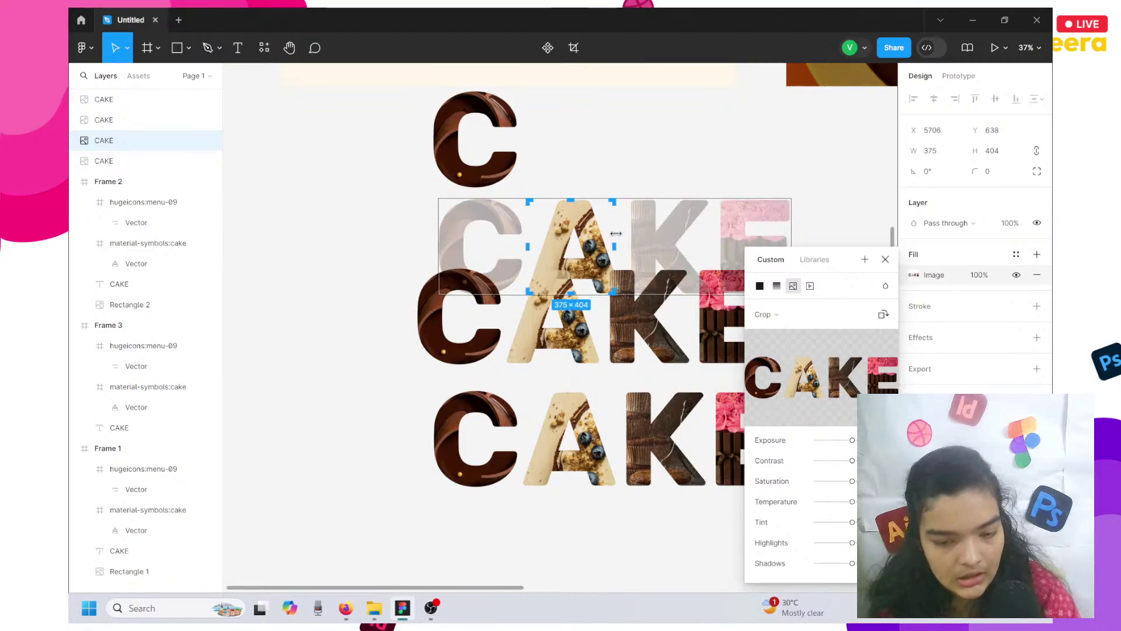
Move the cropped A up beside the C and widen its crop to about 415 so the whole letter fits.
{"action": "left_click", "coordinate": [657, 140]}
{"action": "left_click", "coordinate": [583, 246]}
{"action": "left_click_drag", "start_coordinate": [584, 245], "coordinate": [593, 159]}
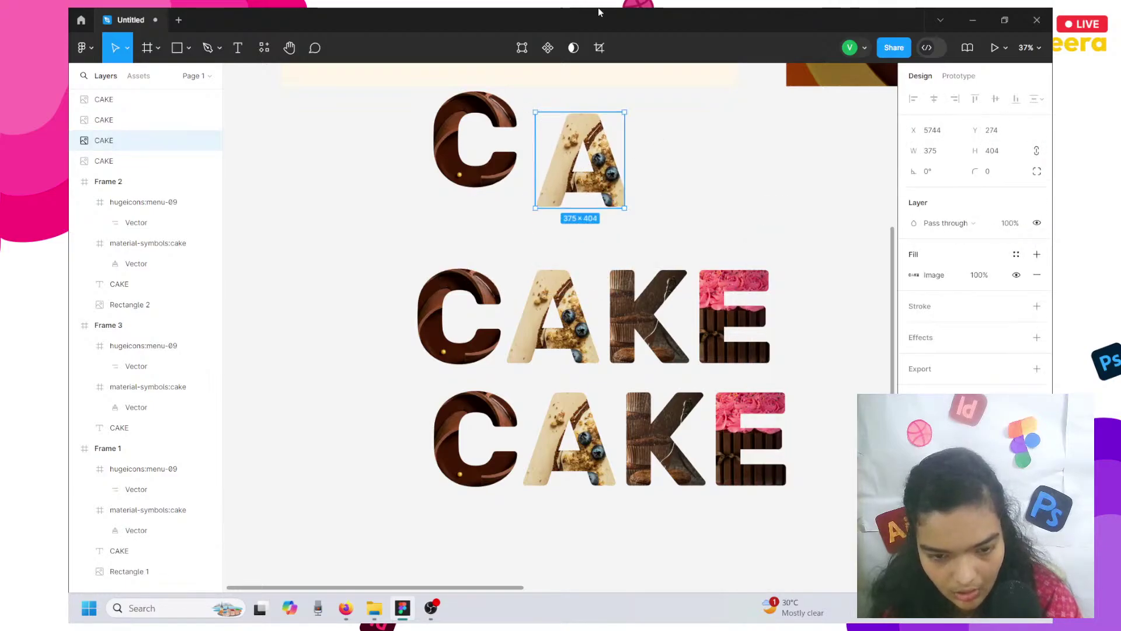
{"action": "left_click", "coordinate": [599, 48]}
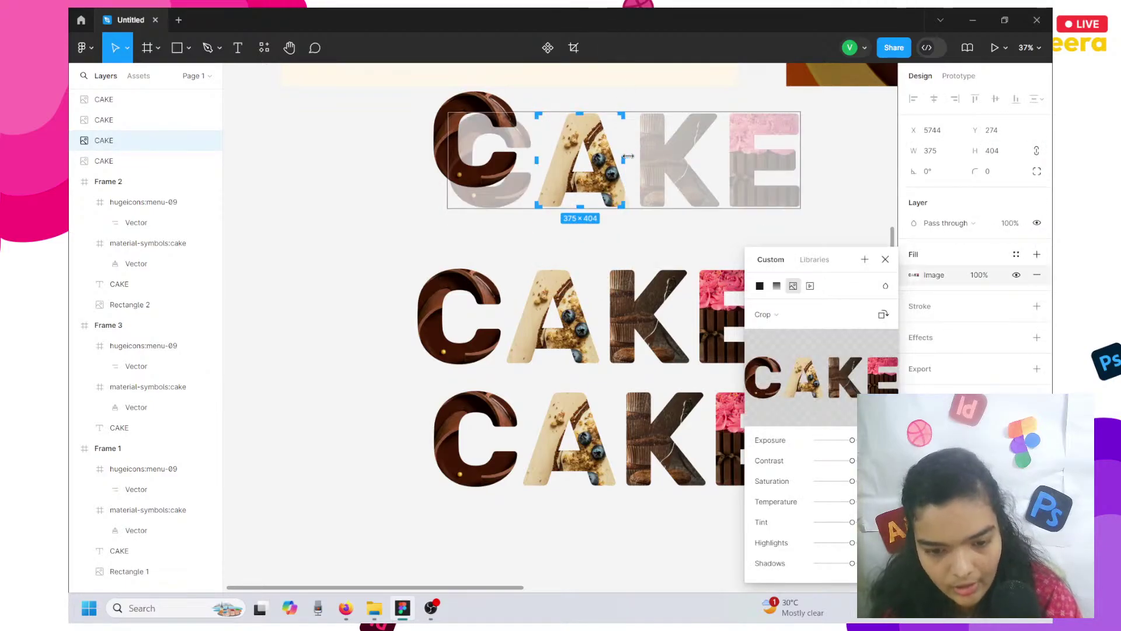
{"action": "left_click_drag", "start_coordinate": [628, 156], "coordinate": [634, 160]}
{"action": "left_click", "coordinate": [596, 248]}
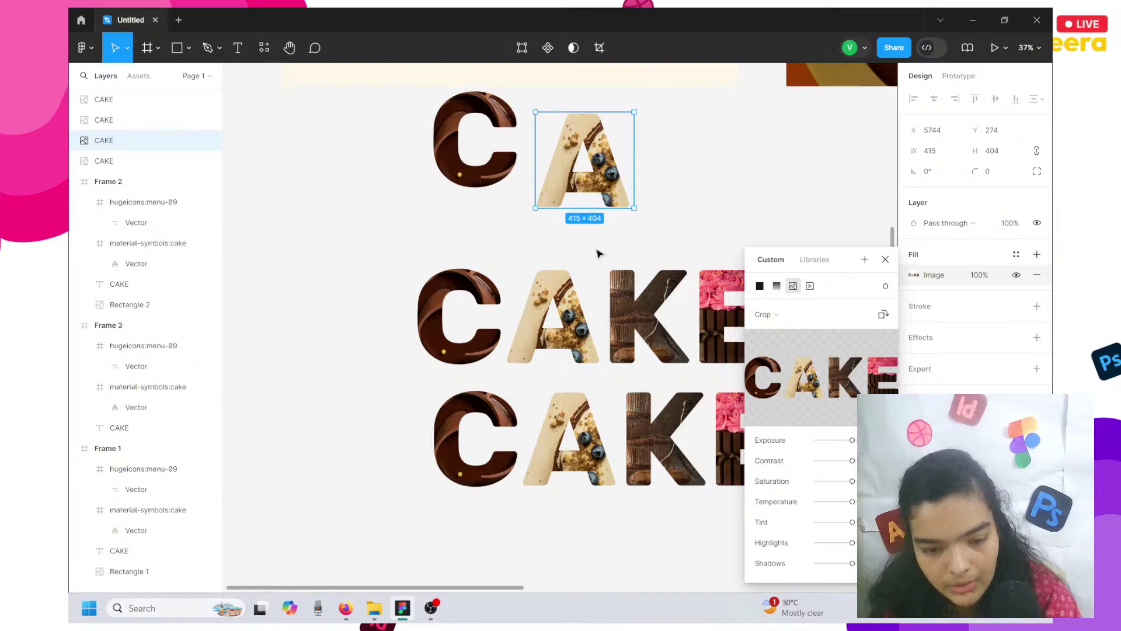
Crop the third CAKE image on both sides to the letter K, about 410 wide.
{"action": "scroll", "coordinate": [598, 253], "scroll_direction": "down", "scroll_amount": 1}
{"action": "left_click", "coordinate": [550, 267]}
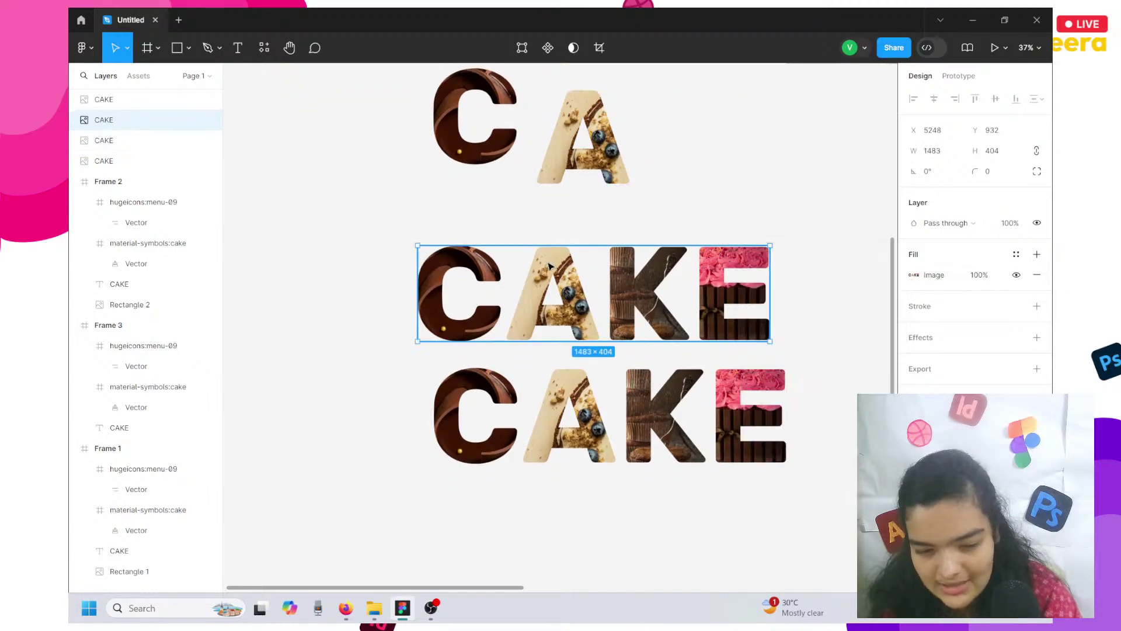
{"action": "left_click", "coordinate": [609, 41]}
{"action": "left_click_drag", "start_coordinate": [549, 295], "coordinate": [522, 300]}
{"action": "scroll", "coordinate": [602, 303], "scroll_direction": "right", "scroll_amount": 5}
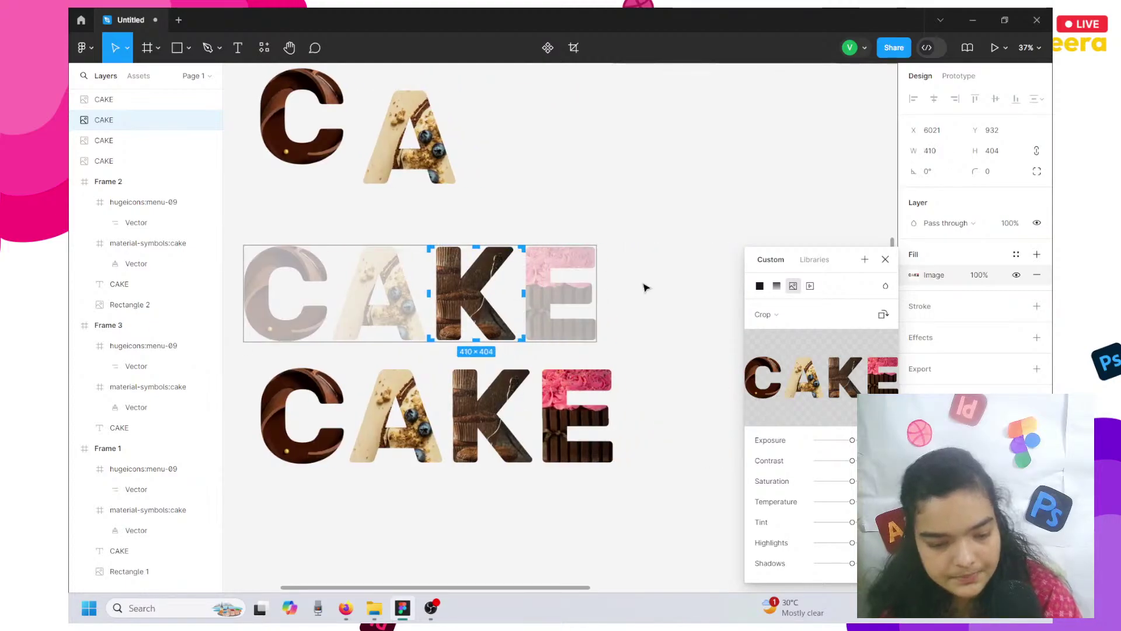
{"action": "key", "text": "Escape"}
Crop the lowest CAKE image to the letter E only, about 323 wide.
{"action": "scroll", "coordinate": [644, 287], "scroll_direction": "down", "scroll_amount": 3}
{"action": "left_click", "coordinate": [486, 239]}
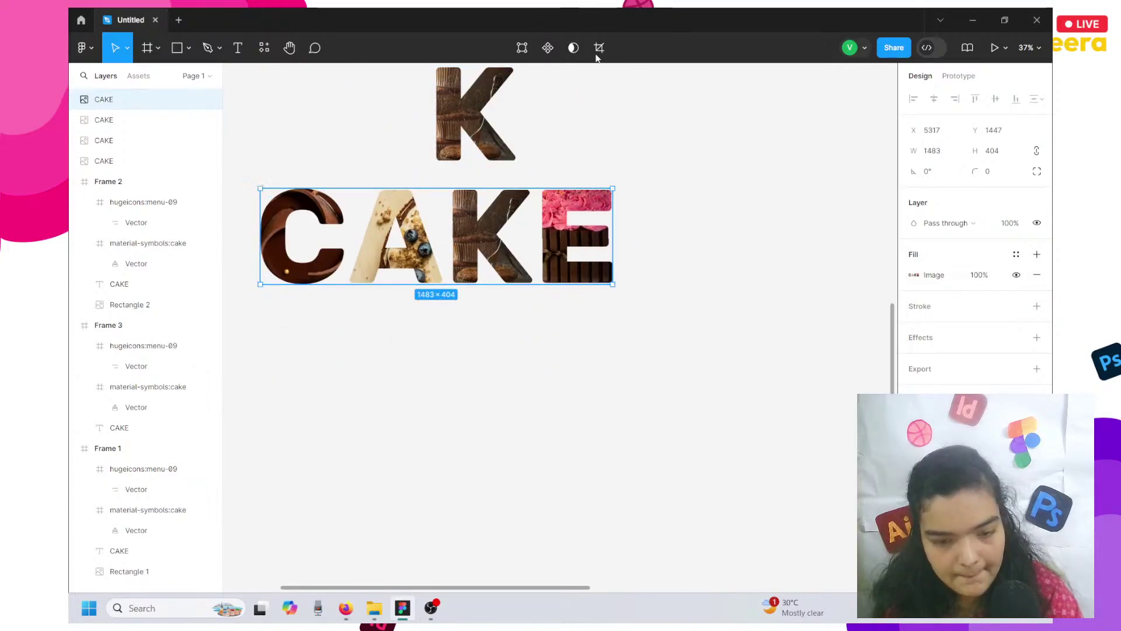
{"action": "left_click", "coordinate": [598, 49]}
{"action": "left_click_drag", "start_coordinate": [261, 223], "coordinate": [534, 228]}
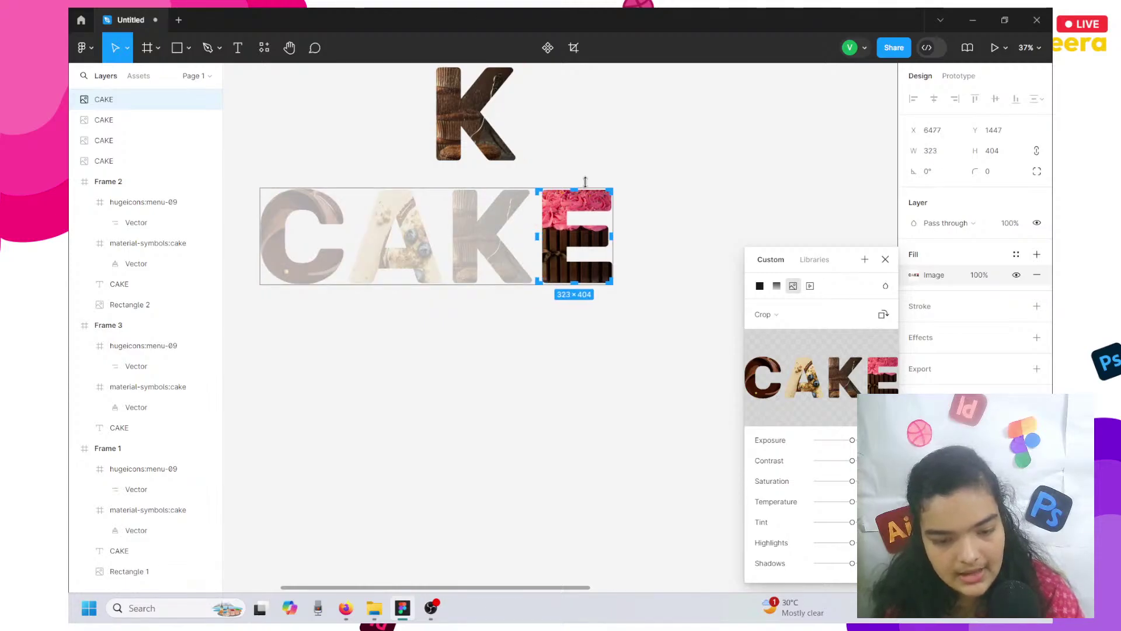
{"action": "key", "text": "Return"}
Move the cropped C into Frame 1 over the C of the CAKE text and nudge it left to X 216, Y 338.
{"action": "scroll", "coordinate": [564, 165], "scroll_direction": "up", "scroll_amount": 10}
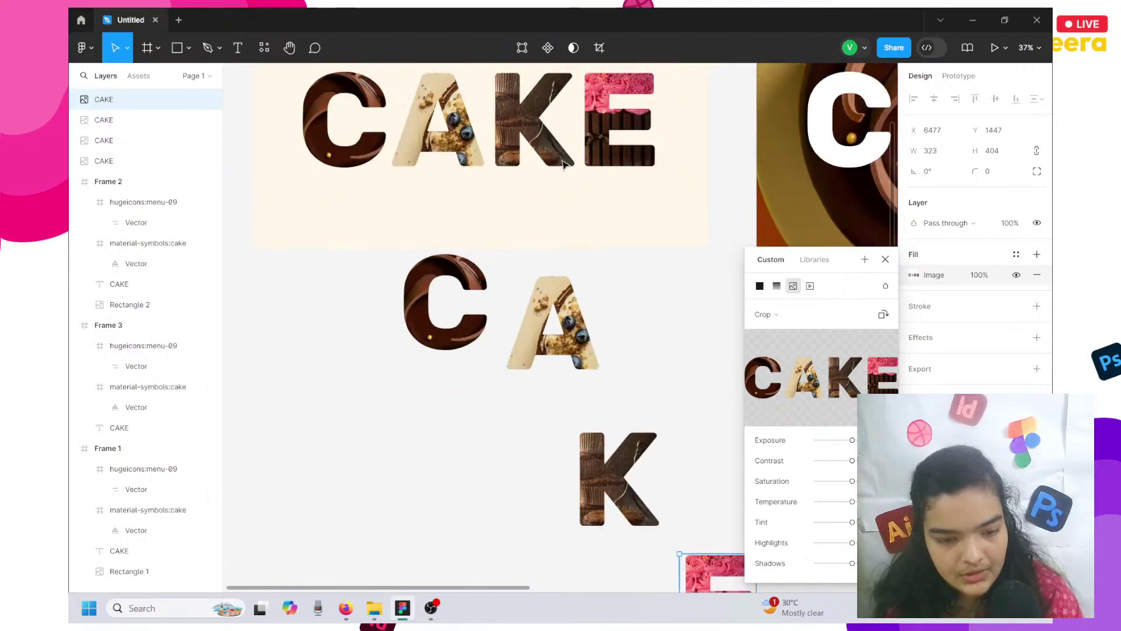
{"action": "left_click", "coordinate": [446, 344]}
{"action": "left_click_drag", "start_coordinate": [434, 337], "coordinate": [341, 160]}
{"action": "scroll", "coordinate": [340, 159], "scroll_direction": "up", "scroll_amount": 5}
{"action": "scroll", "coordinate": [340, 160], "scroll_direction": "up", "scroll_amount": 1}
{"action": "key", "text": "Left"}
{"action": "key", "text": "Left"}
{"action": "key", "text": "Left"}
{"action": "key", "text": "Left"}
{"action": "key", "text": "Left"}
{"action": "key", "text": "Left"}
{"action": "key", "text": "Left"}
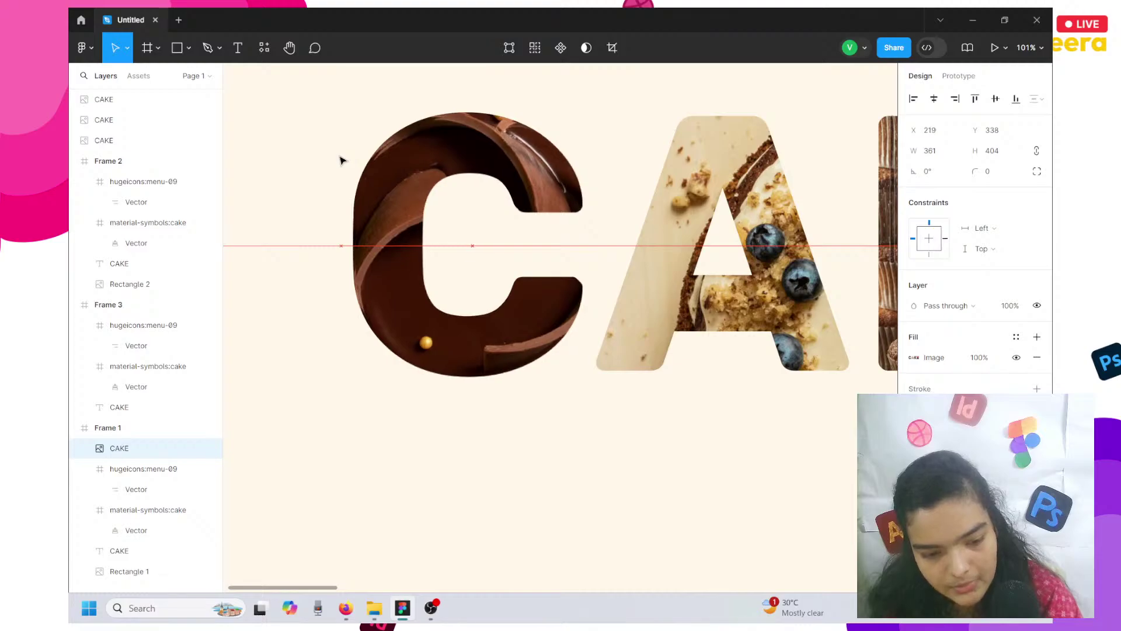
{"action": "key", "text": "Left"}
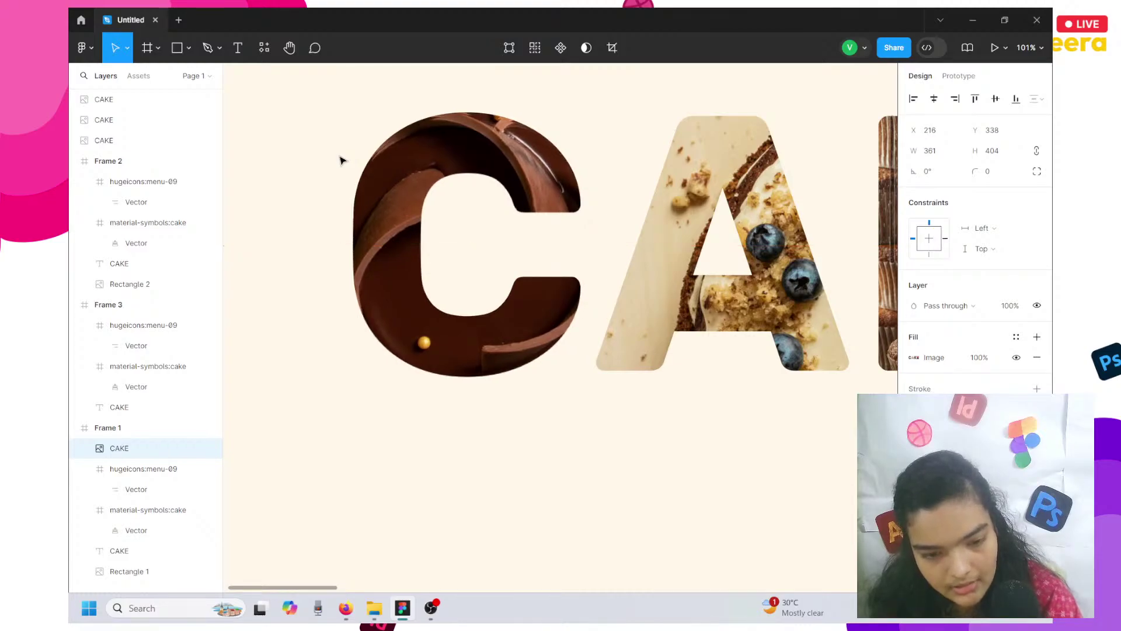
Move the cropped A image into Frame 1 over the A of the CAKE text.
{"action": "scroll", "coordinate": [341, 160], "scroll_direction": "down", "scroll_amount": 5}
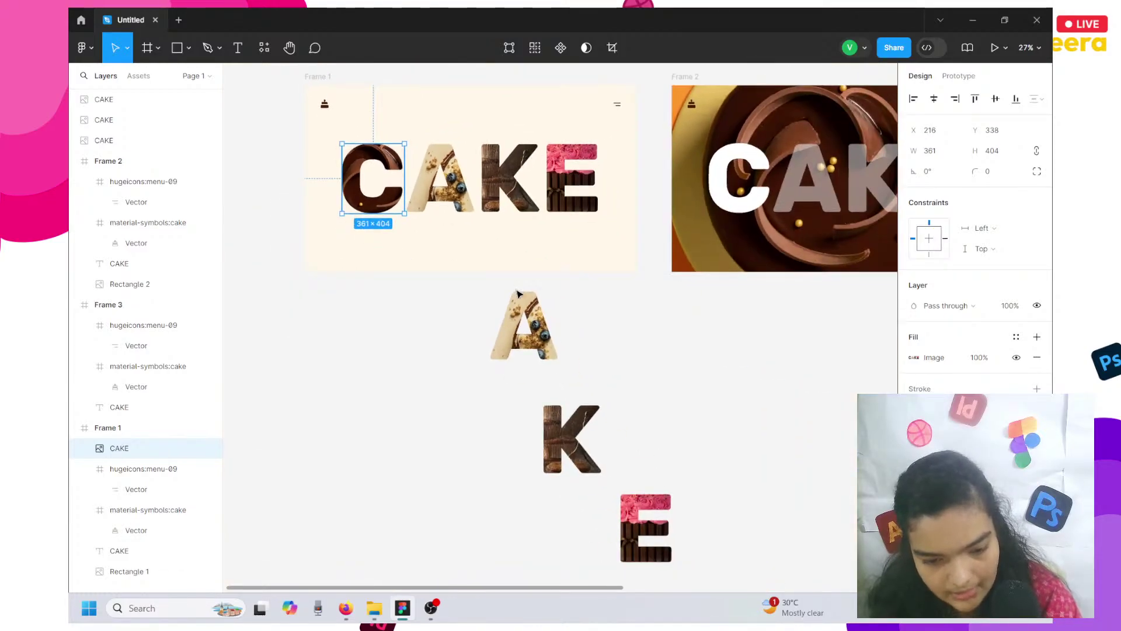
{"action": "left_click", "coordinate": [521, 326]}
{"action": "left_click", "coordinate": [489, 232]}
{"action": "left_click", "coordinate": [494, 321]}
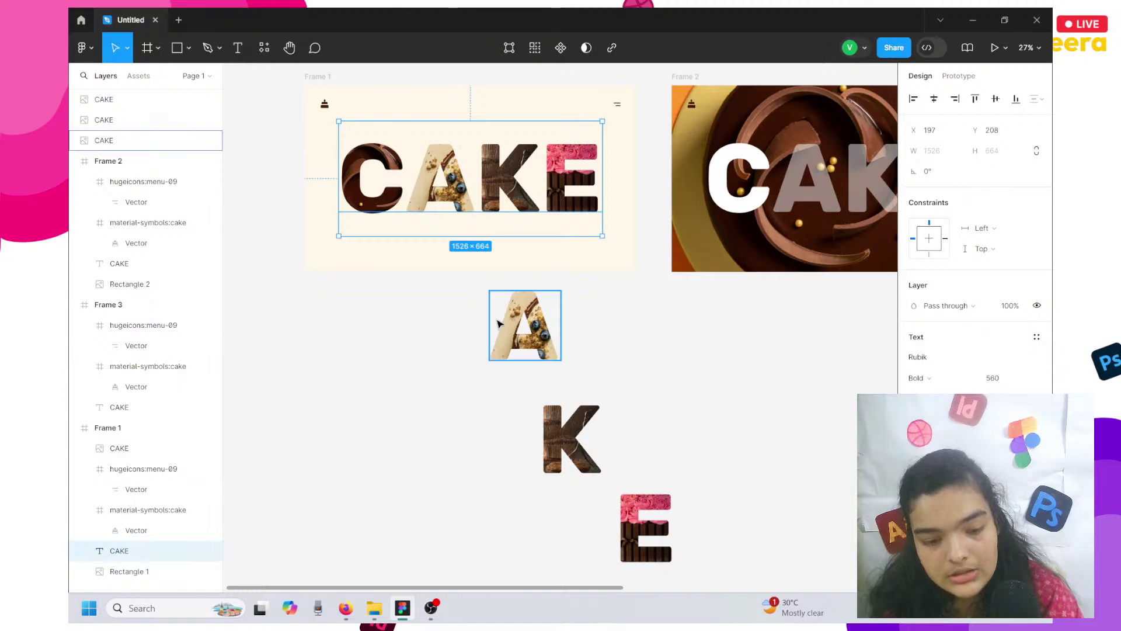
{"action": "right_click", "coordinate": [492, 327]}
{"action": "left_click", "coordinate": [427, 275]}
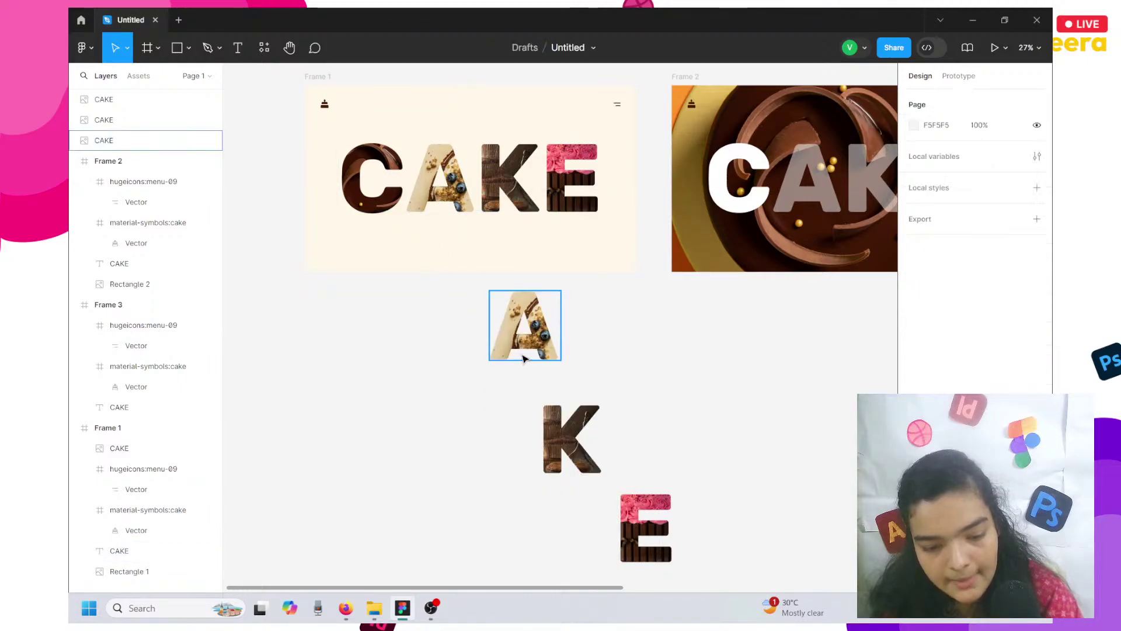
{"action": "left_click_drag", "start_coordinate": [516, 317], "coordinate": [438, 169]}
Move the cropped K and E images into Frame 1 over their matching letters, with the E at X 1375, Y 338.
{"action": "left_click", "coordinate": [572, 425]}
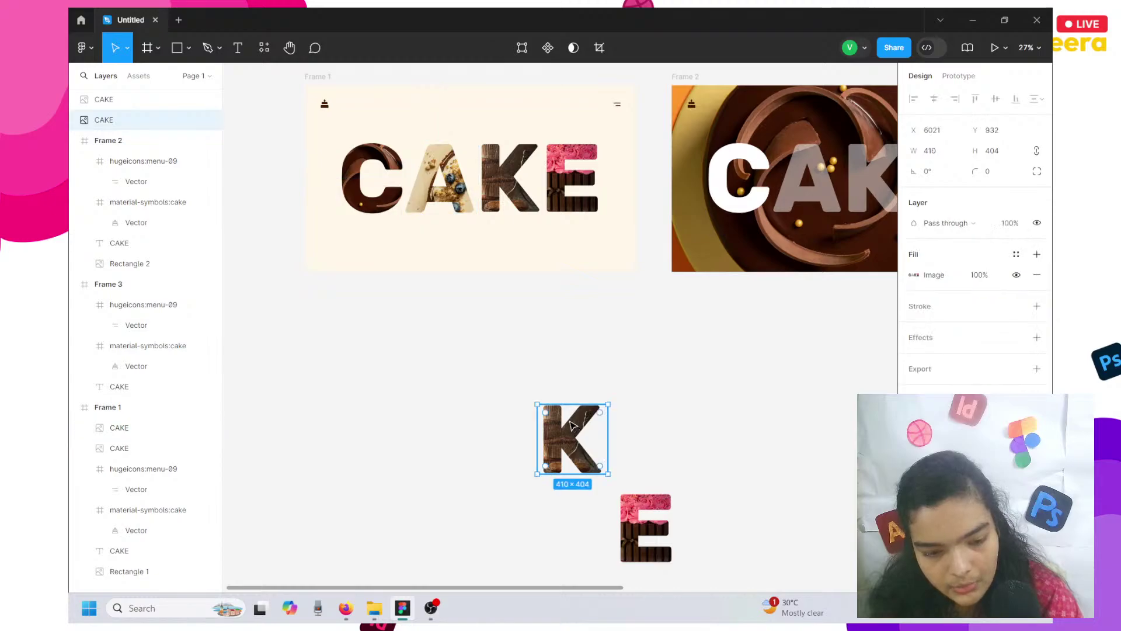
{"action": "left_click_drag", "start_coordinate": [581, 435], "coordinate": [520, 175]}
{"action": "left_click_drag", "start_coordinate": [658, 531], "coordinate": [570, 187]}
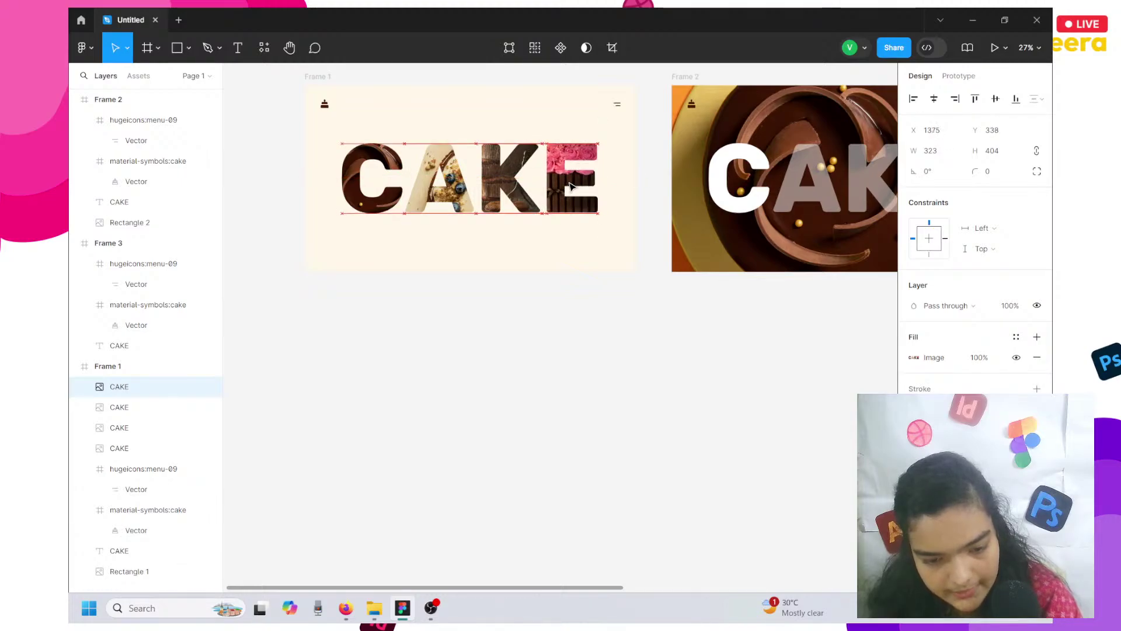
Nudge the A image in Frame 1 to X 581, Y 338 so it lines up with the text beneath.
{"action": "scroll", "coordinate": [572, 187], "scroll_direction": "up", "scroll_amount": 5}
{"action": "scroll", "coordinate": [340, 200], "scroll_direction": "left", "scroll_amount": 3}
{"action": "left_click", "coordinate": [340, 200]}
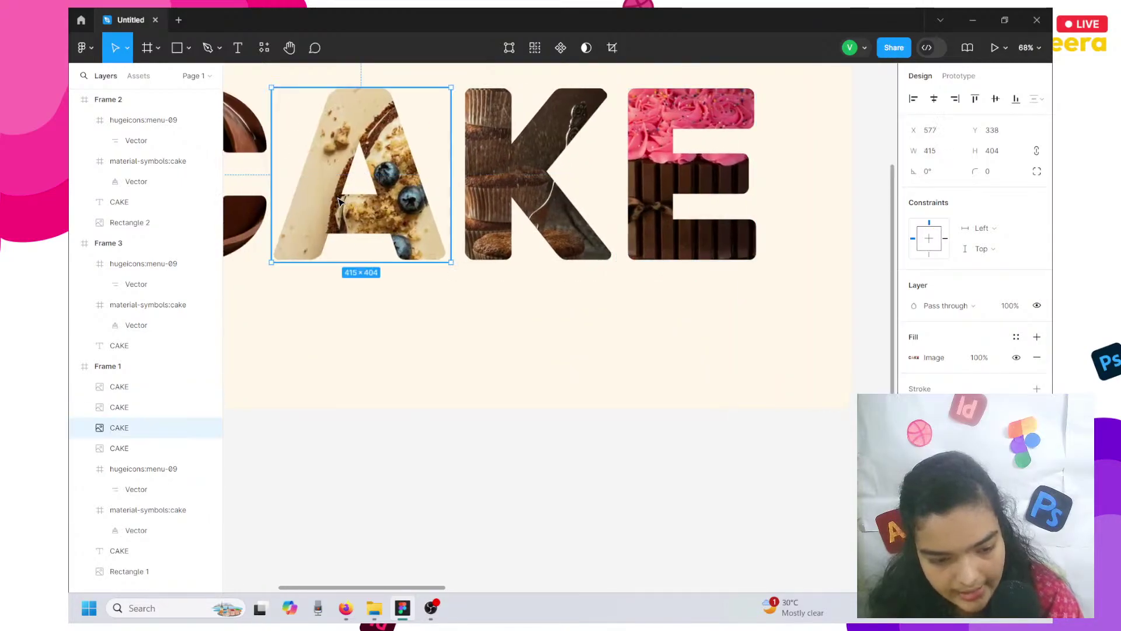
{"action": "left_click_drag", "start_coordinate": [340, 200], "coordinate": [340, 201]}
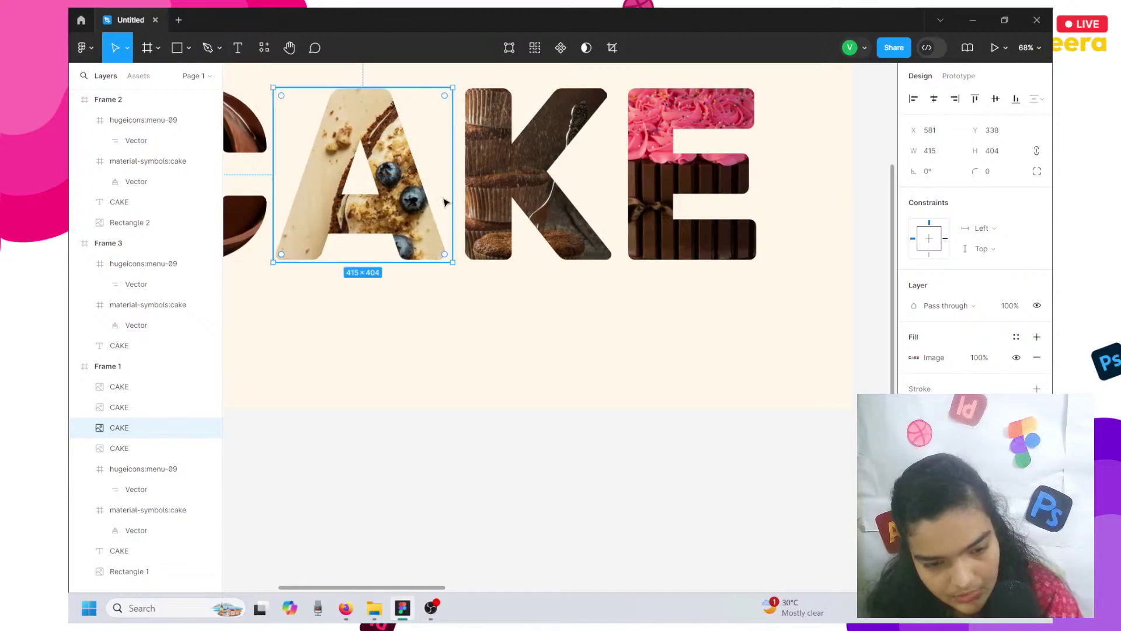
{"action": "left_click", "coordinate": [676, 258]}
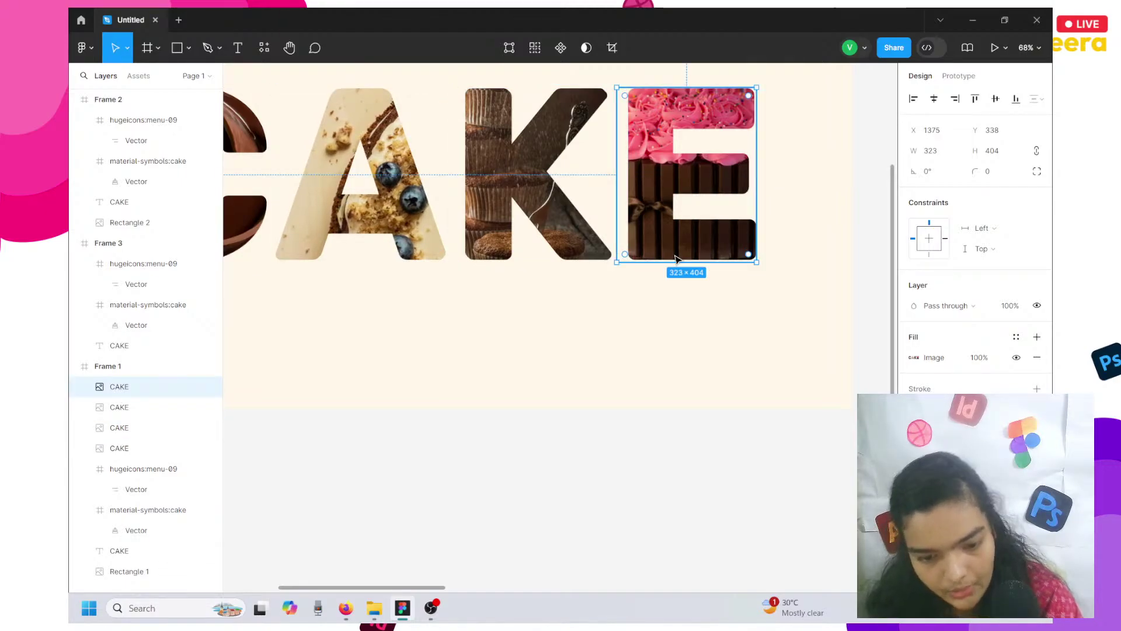
Delete the original CAKE text layer from Frame 1, keeping only the four letter images.
{"action": "scroll", "coordinate": [675, 258], "scroll_direction": "down", "scroll_amount": 3}
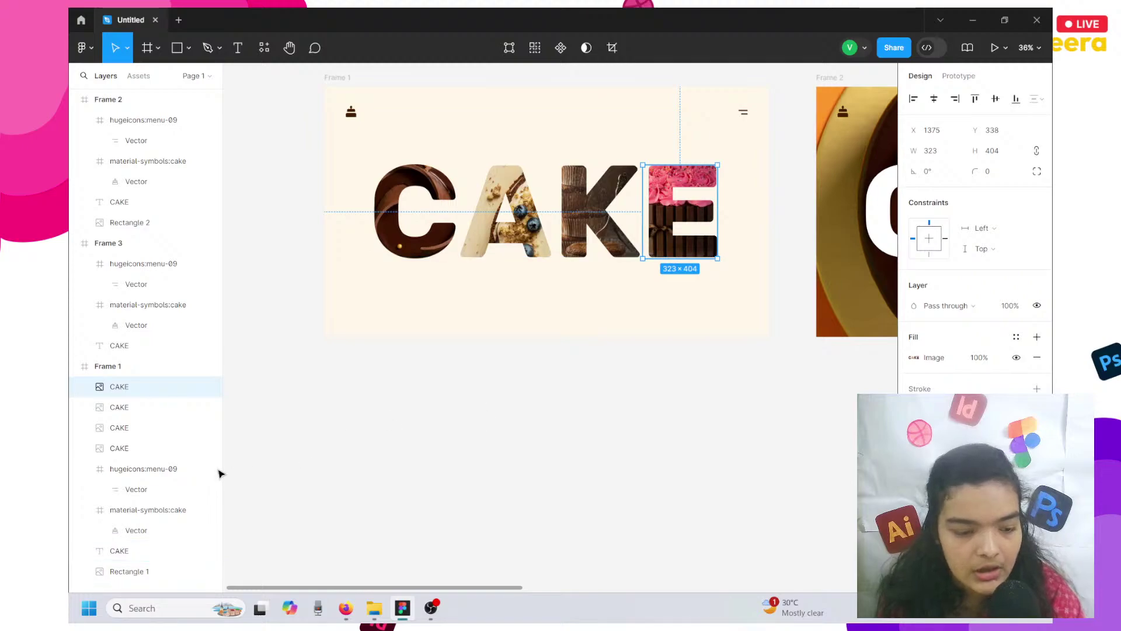
{"action": "left_click", "coordinate": [132, 552]}
{"action": "key", "text": "Delete"}
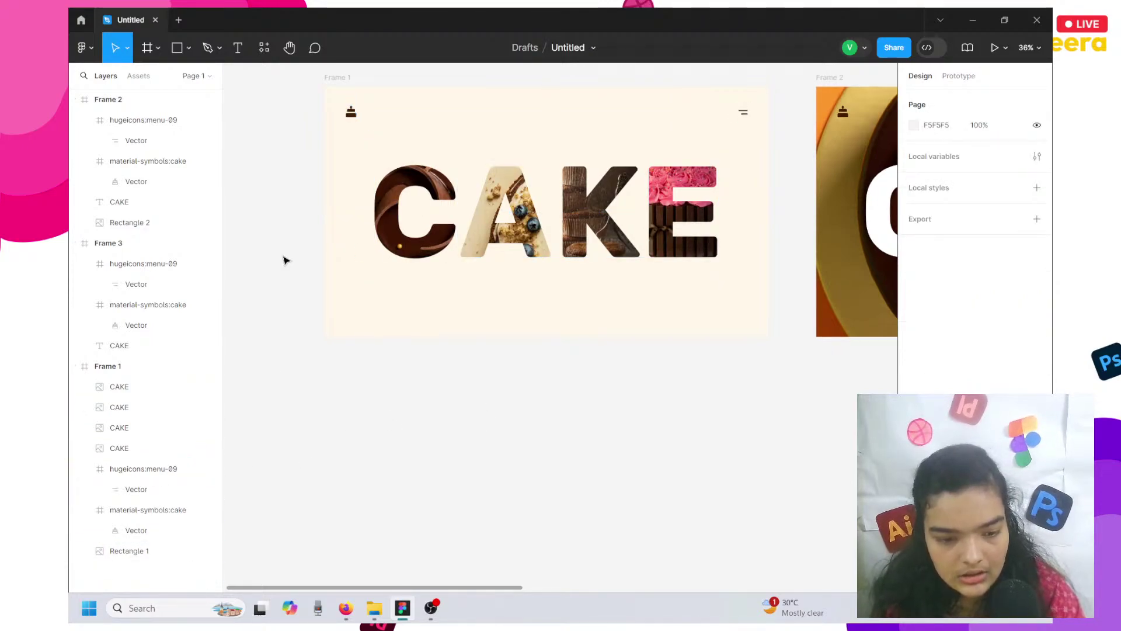
Add a prototype connection from the C image in Frame 1 to Frame 2 that navigates on click.
{"action": "left_click", "coordinate": [408, 216]}
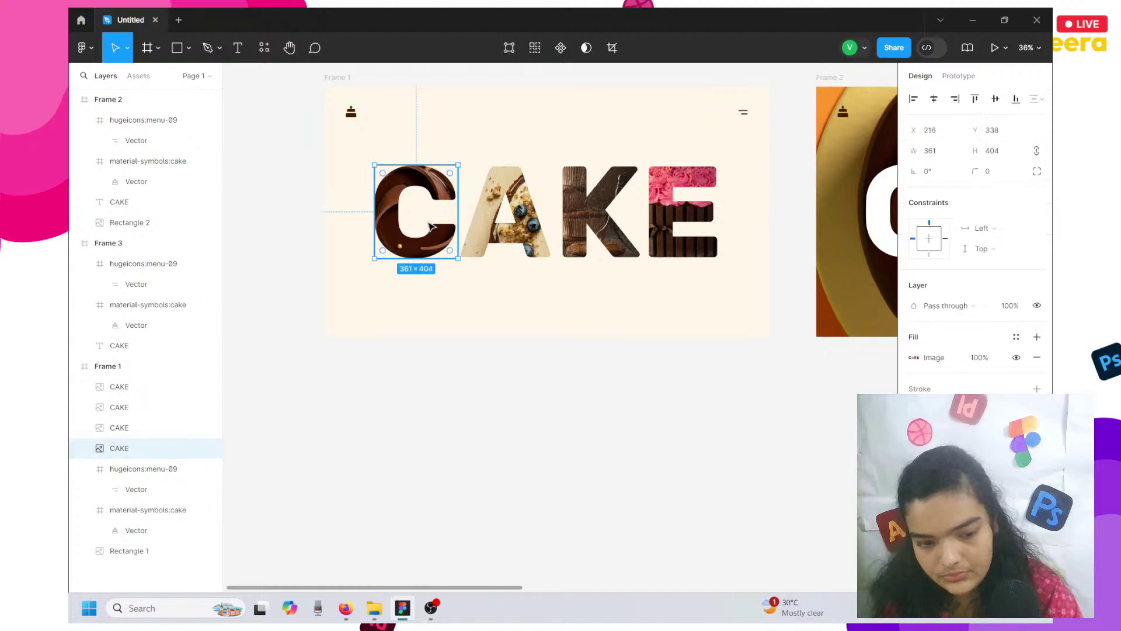
{"action": "left_click", "coordinate": [964, 76]}
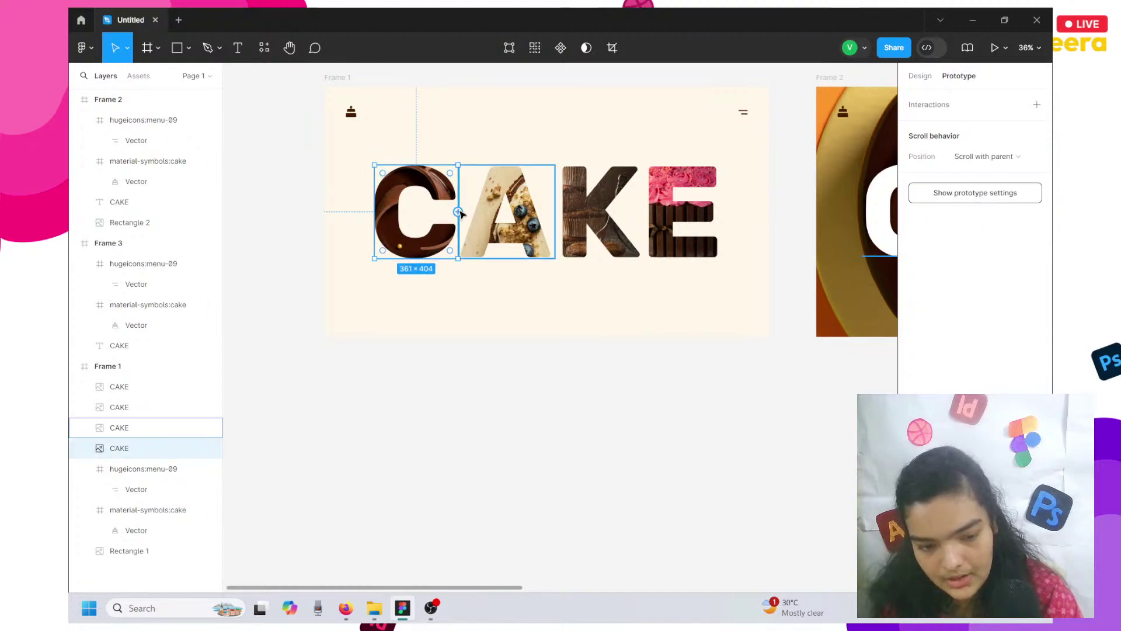
{"action": "left_click_drag", "start_coordinate": [458, 211], "coordinate": [858, 201]}
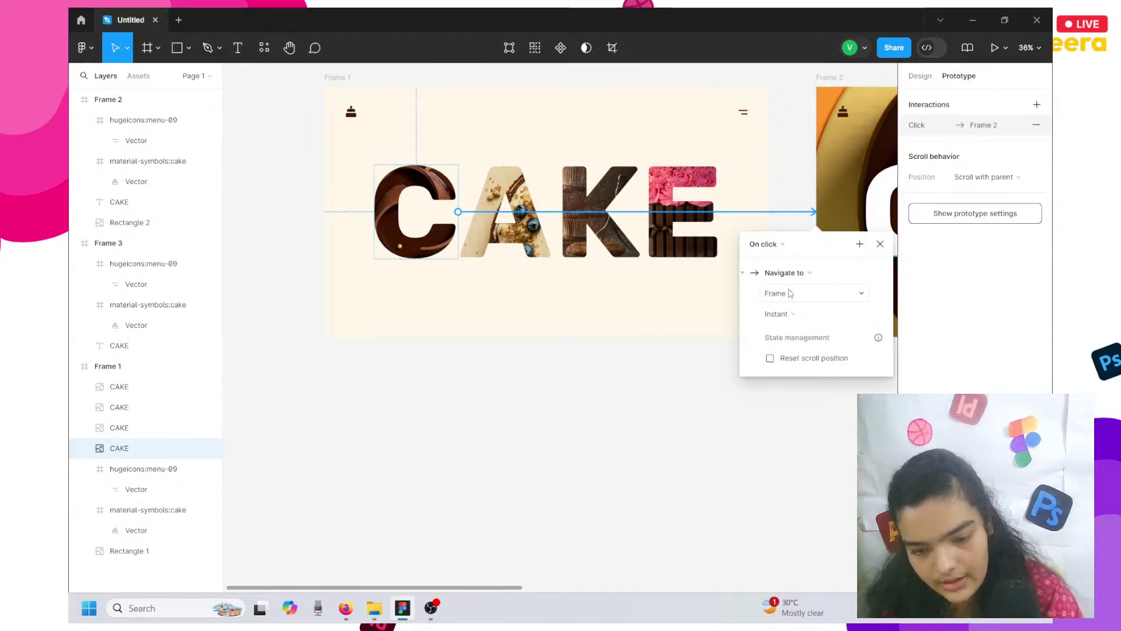
Set the transition of the C image's interaction to Smart animate with Gentle easing.
{"action": "left_click", "coordinate": [787, 314]}
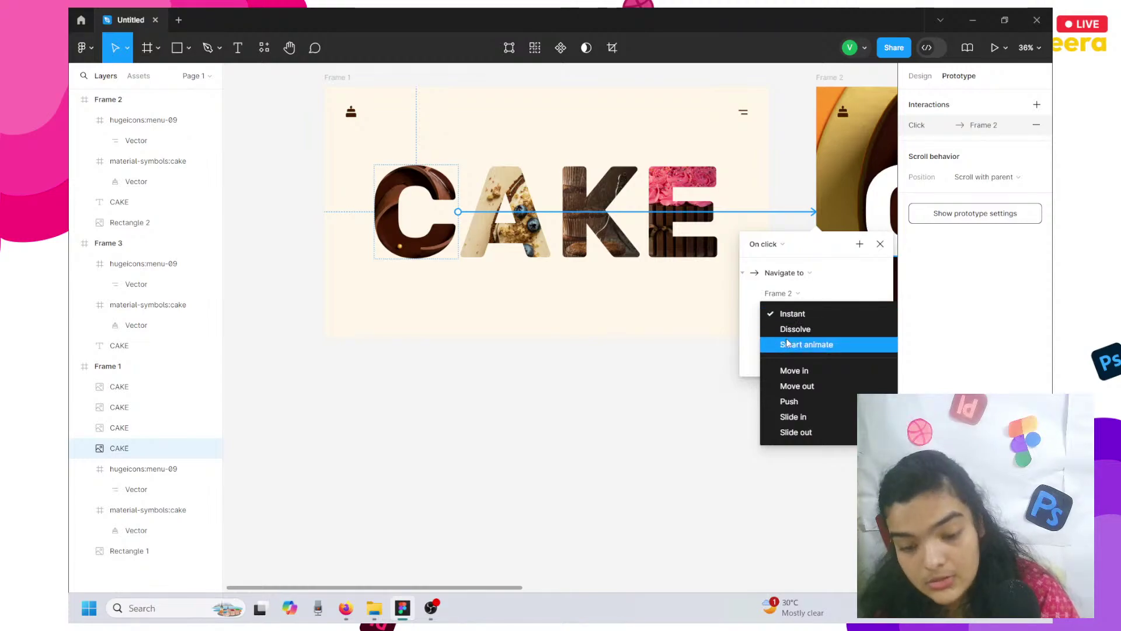
{"action": "left_click", "coordinate": [788, 343]}
{"action": "left_click", "coordinate": [787, 338]}
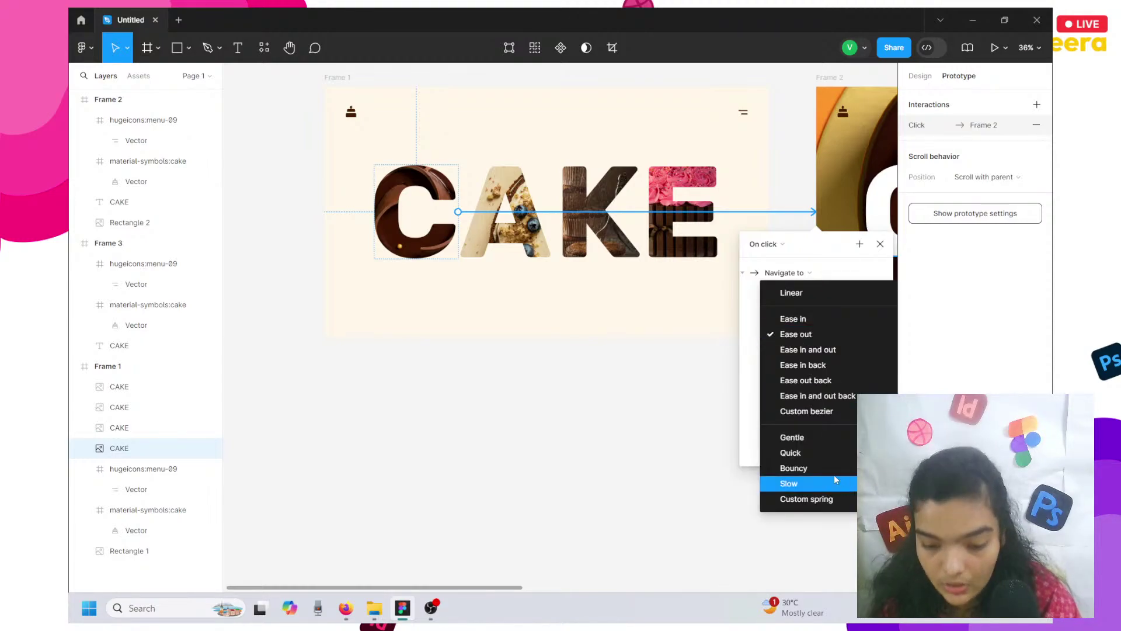
{"action": "left_click", "coordinate": [791, 438]}
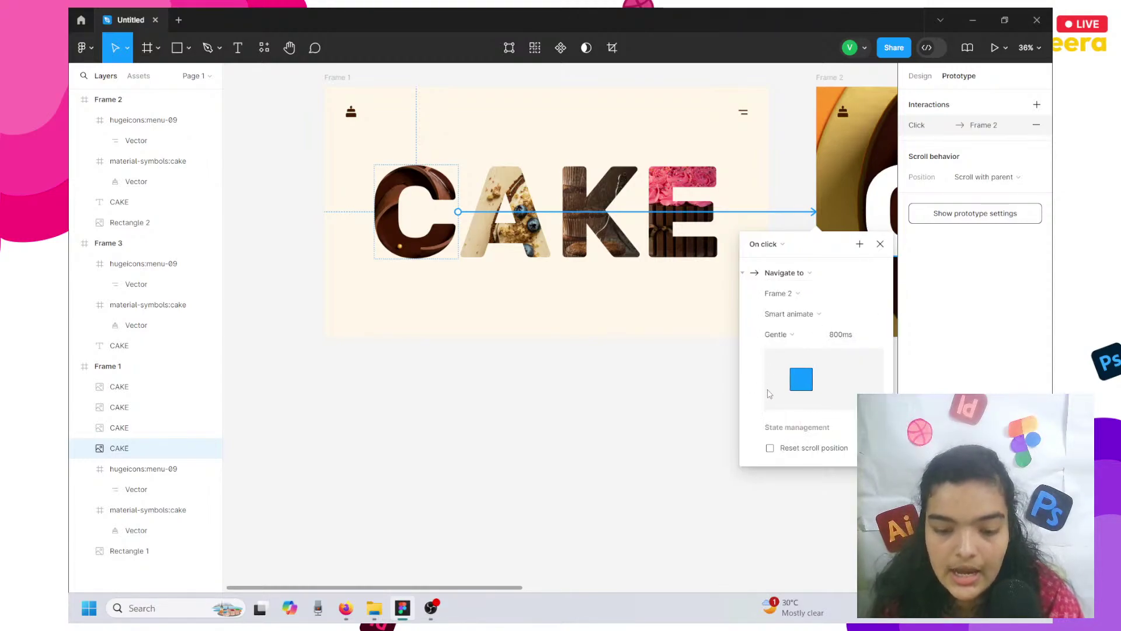
{"action": "left_click", "coordinate": [684, 412]}
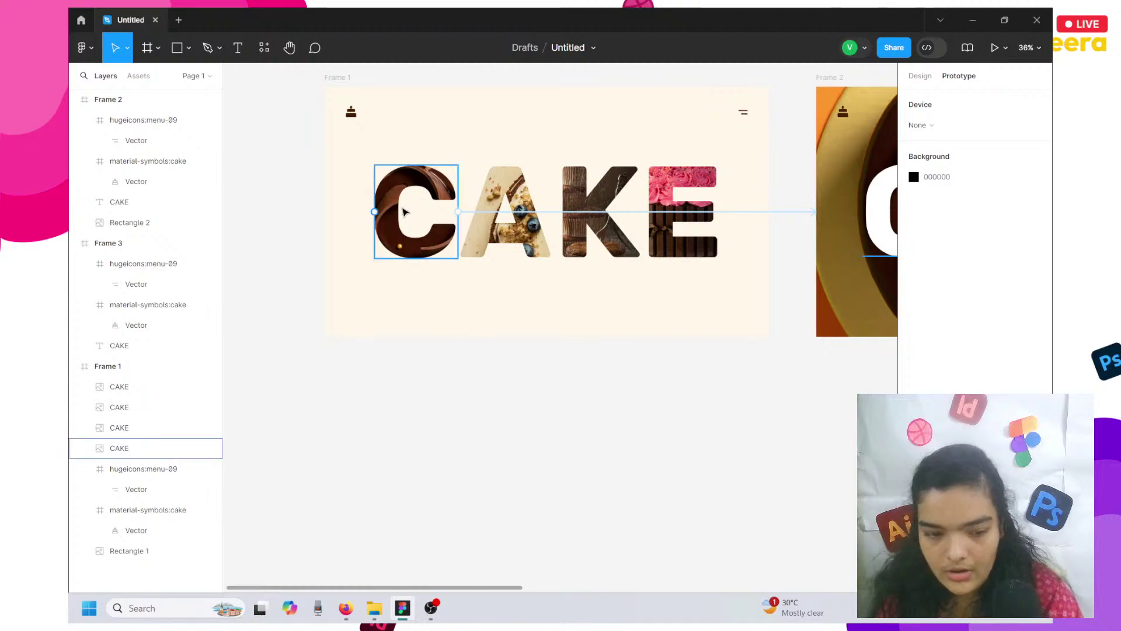
Reshape the two-line menu icon in Frame 2 into a crossed X by moving the end points of its vector lines.
{"action": "scroll", "coordinate": [405, 212], "scroll_direction": "right", "scroll_amount": 10}
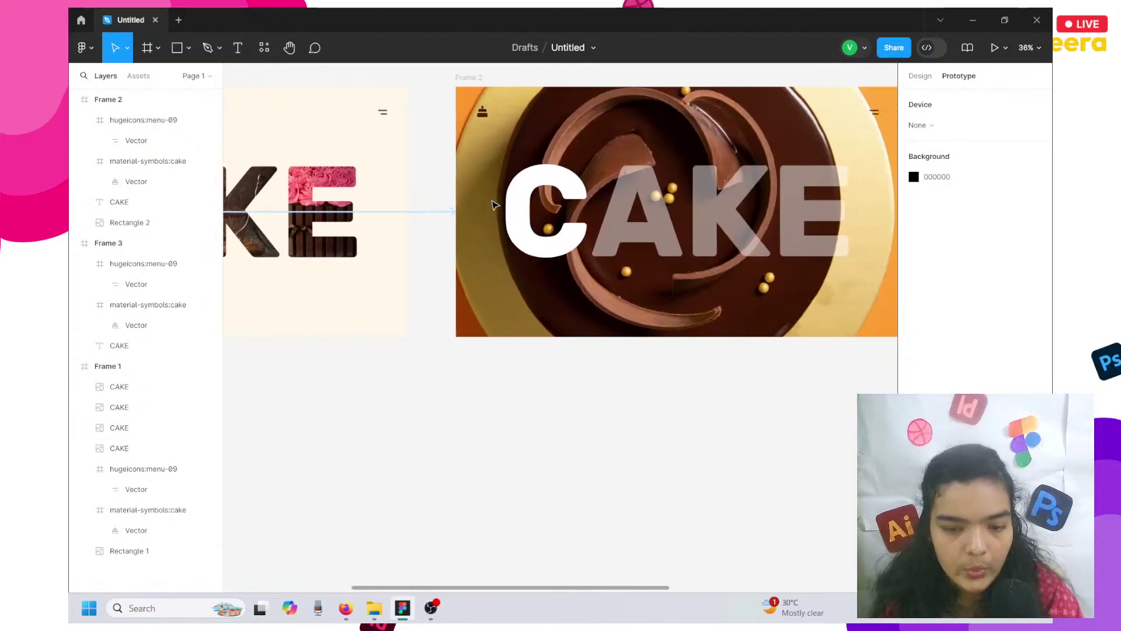
{"action": "left_click", "coordinate": [687, 112]}
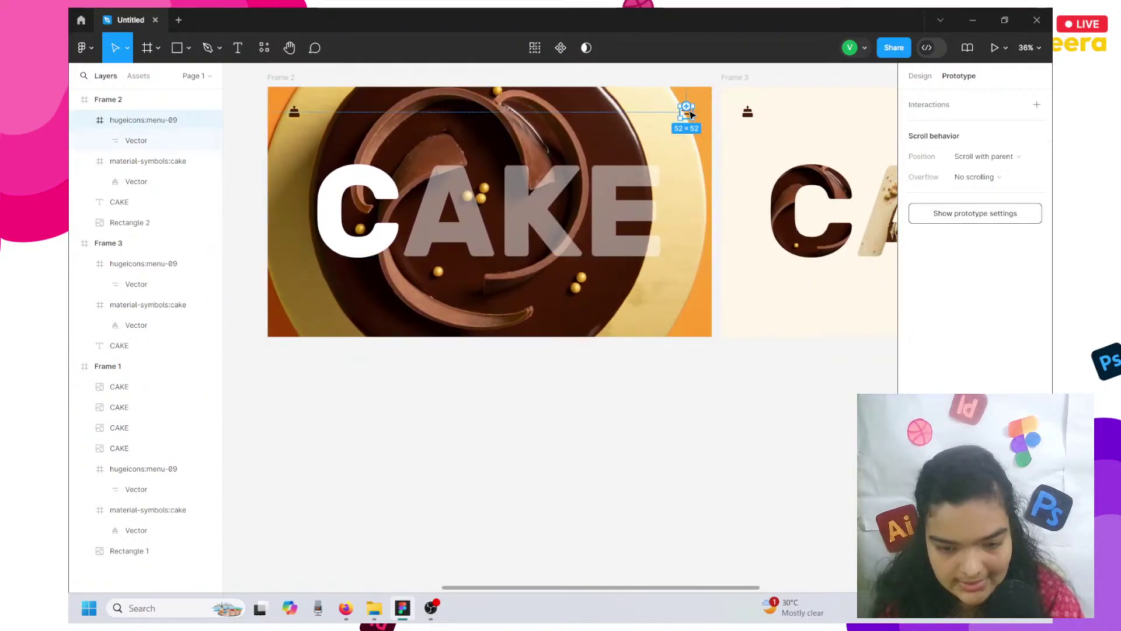
{"action": "left_click", "coordinate": [919, 77]}
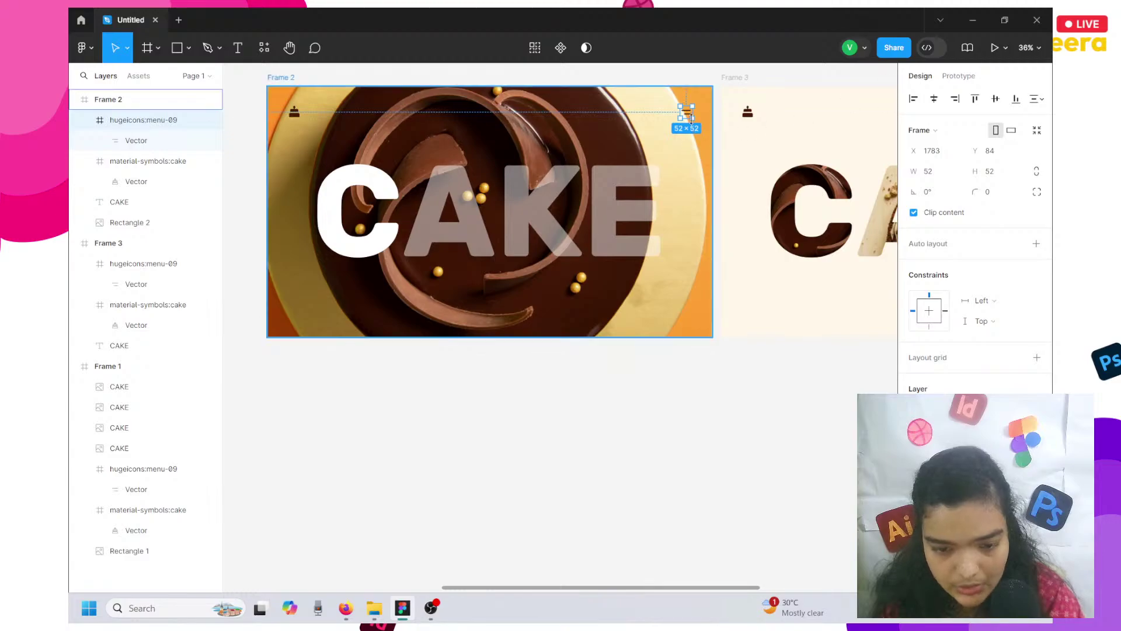
{"action": "scroll", "coordinate": [694, 117], "scroll_direction": "up", "scroll_amount": 10, "text": "ctrl"}
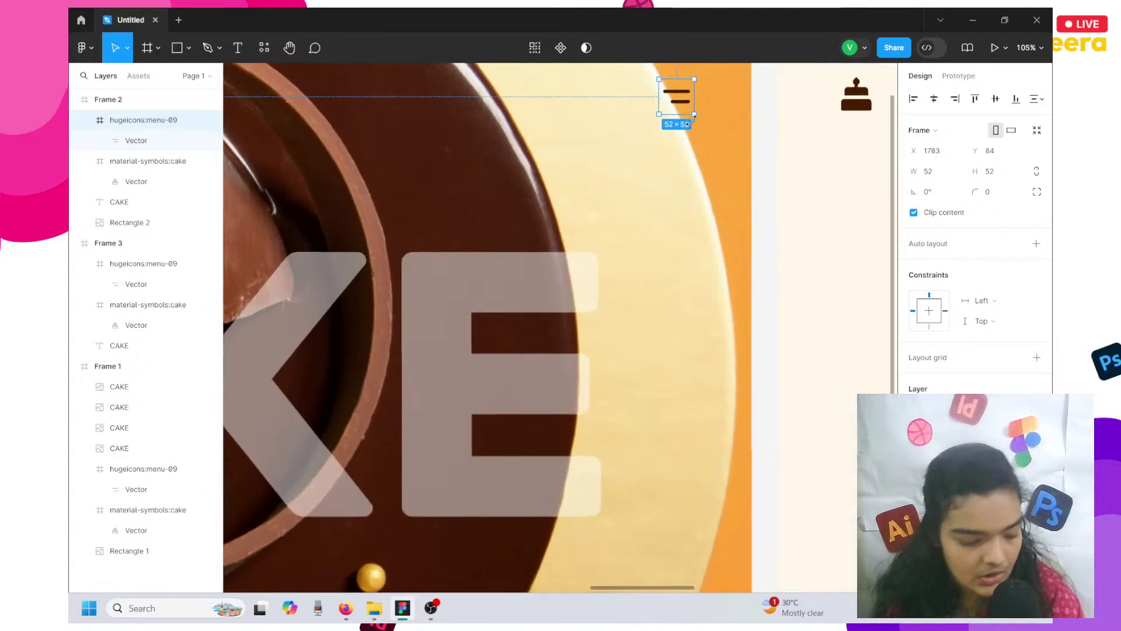
{"action": "scroll", "coordinate": [694, 123], "scroll_direction": "up", "scroll_amount": 5}
{"action": "key", "text": "Return"}
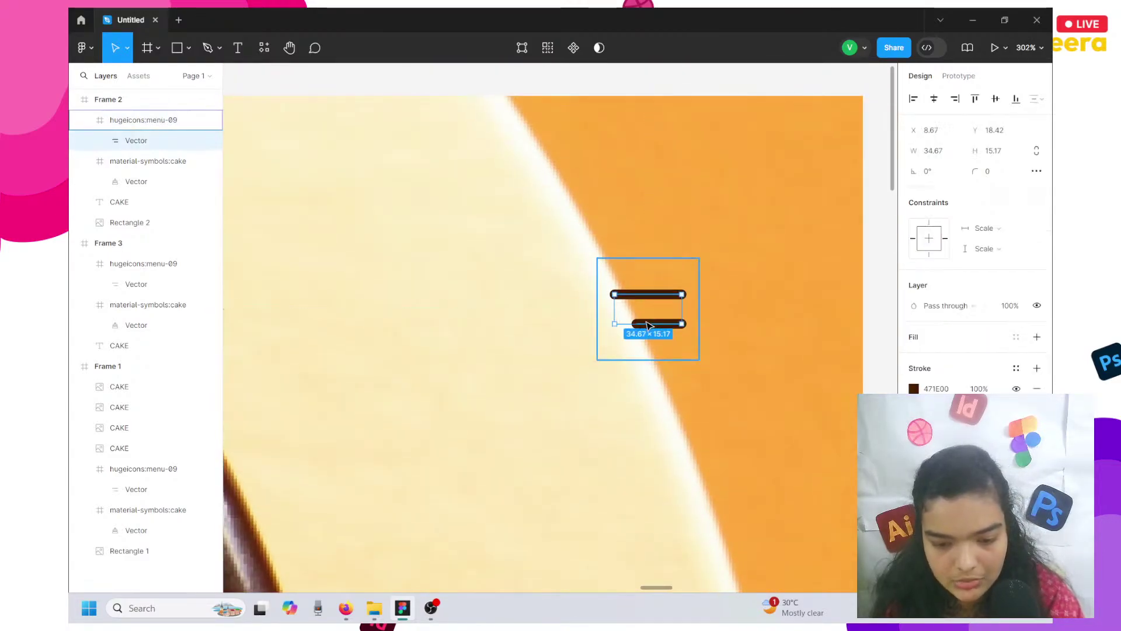
{"action": "double_click", "coordinate": [648, 325]}
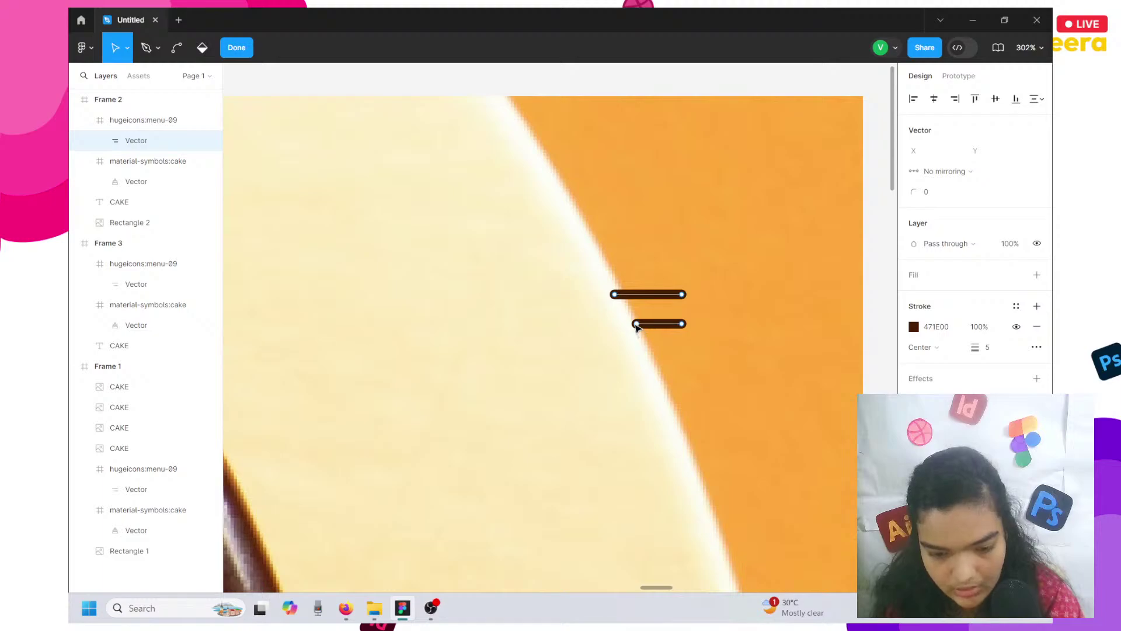
{"action": "mouse_move", "coordinate": [635, 325]}
{"action": "left_mouse_down"}
{"action": "mouse_move", "coordinate": [621, 271]}
{"action": "mouse_move", "coordinate": [620, 326]}
{"action": "left_mouse_up"}
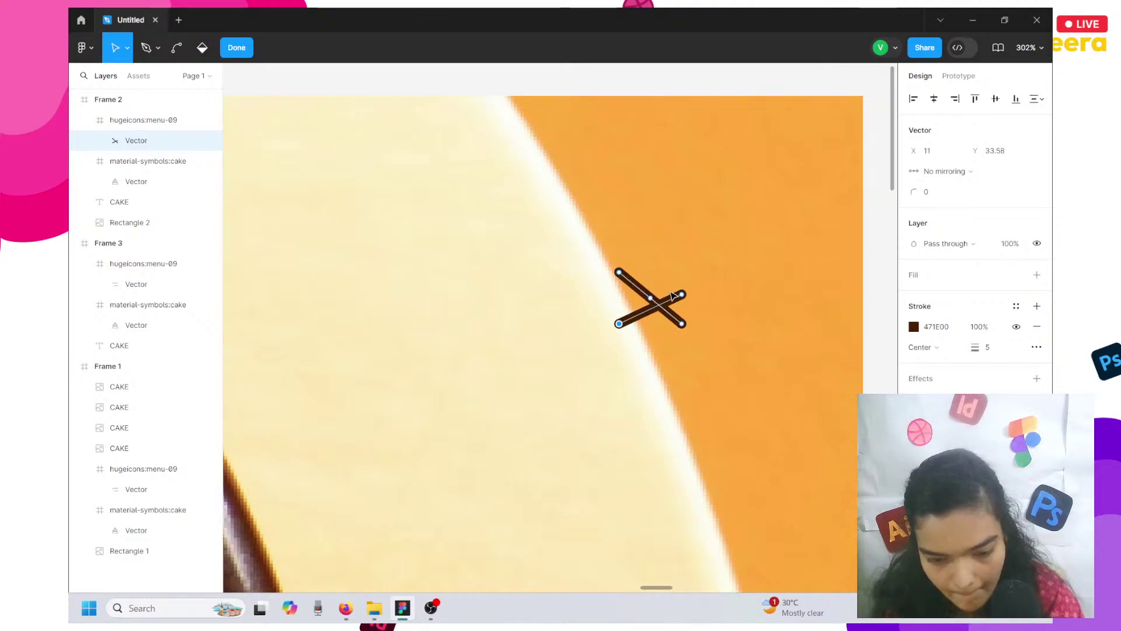
{"action": "left_click_drag", "start_coordinate": [682, 294], "coordinate": [682, 269]}
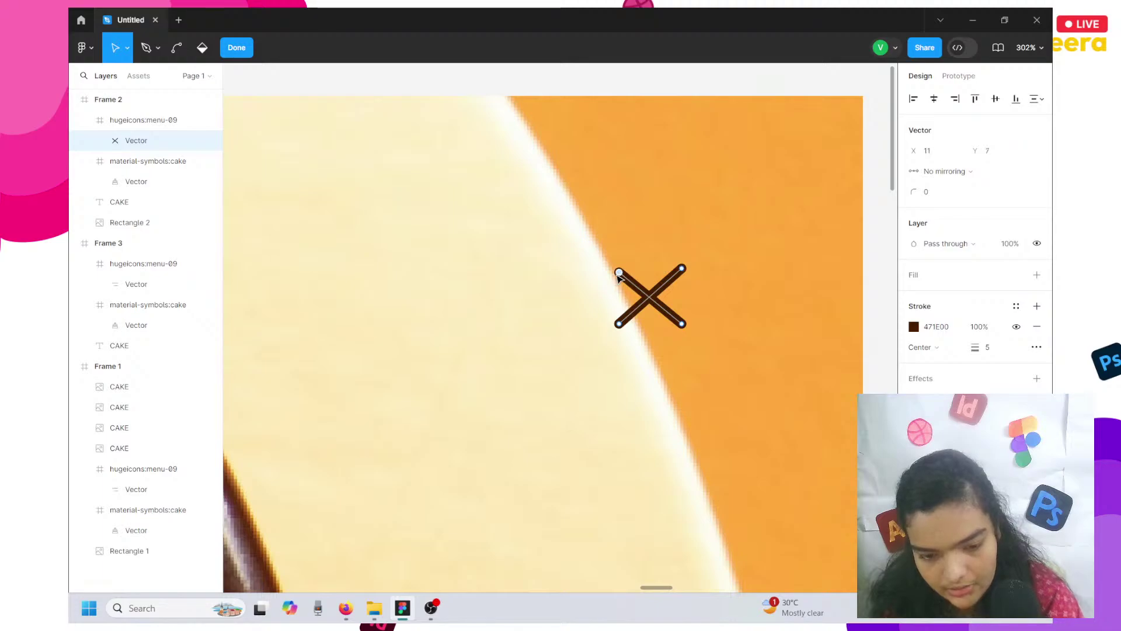
{"action": "left_click_drag", "start_coordinate": [619, 273], "coordinate": [622, 278]}
Set the stroke colour of the X icon in Frame 2 to FFFFFF.
{"action": "left_click", "coordinate": [915, 329]}
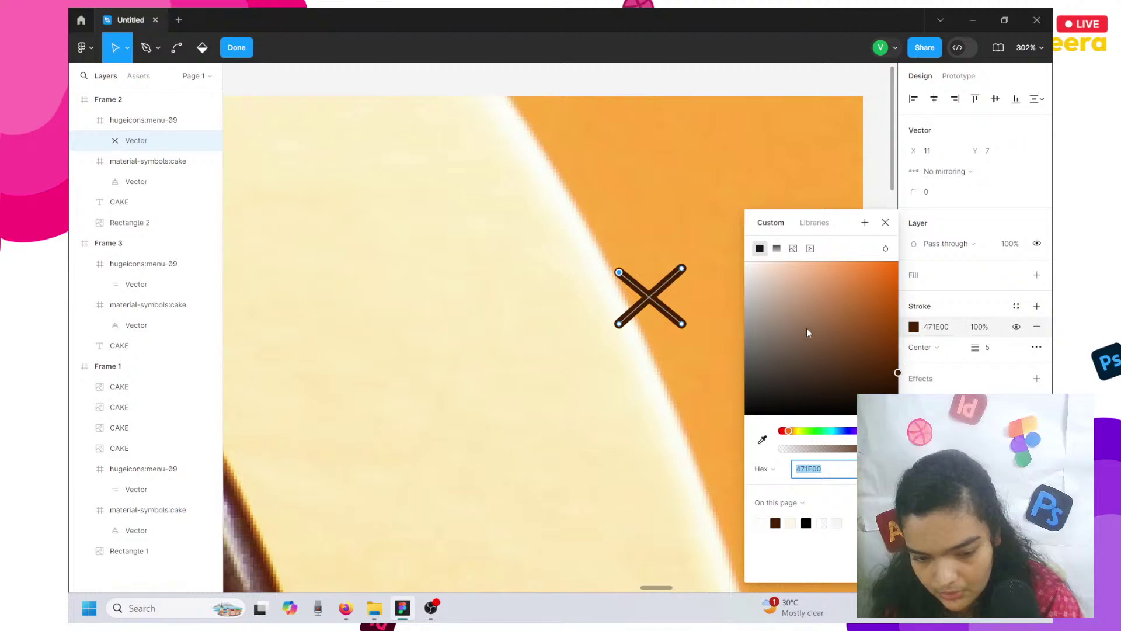
{"action": "type", "text": "FFFFFF"}
{"action": "key", "text": "Return"}
{"action": "key", "text": "Escape"}
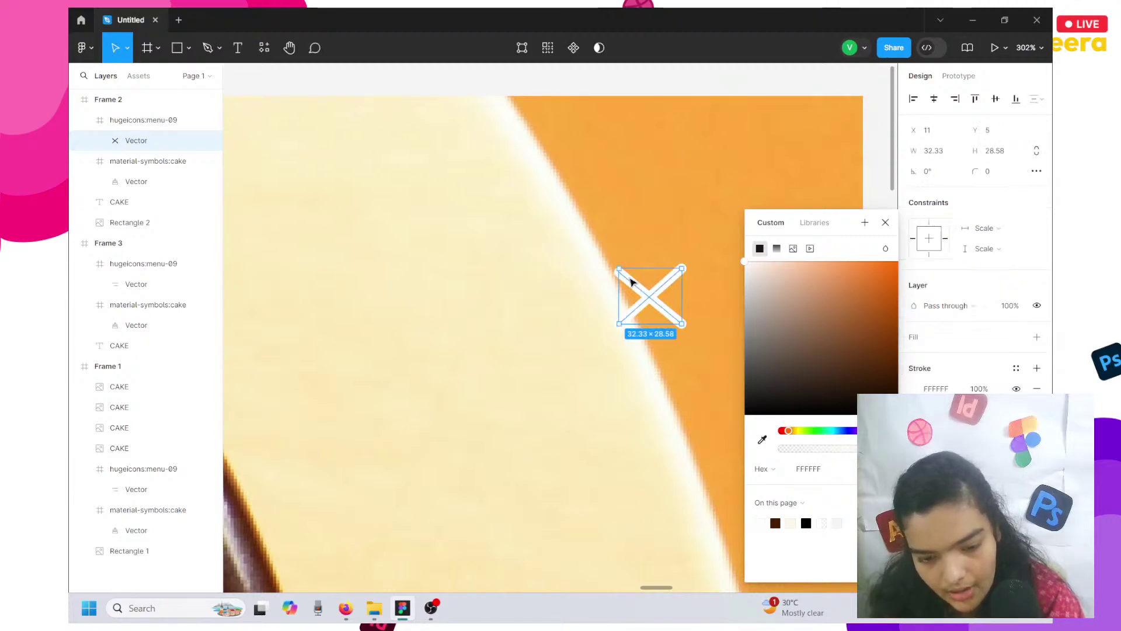
Adjust the upper-left end point of the X icon so it is level with the upper-right one.
{"action": "double_click", "coordinate": [627, 282]}
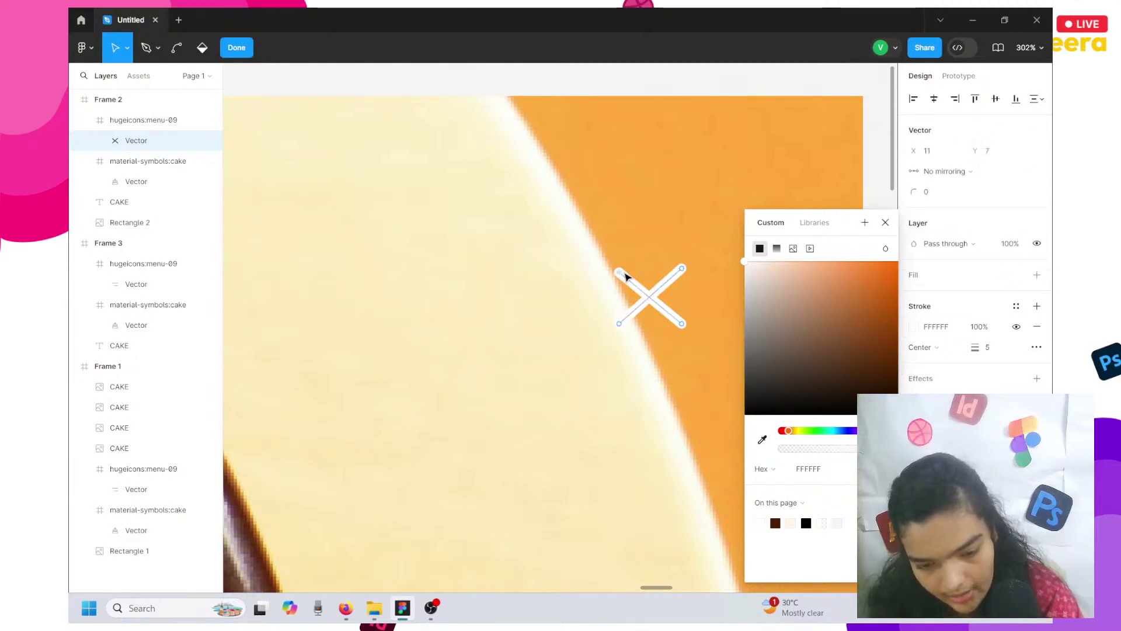
{"action": "left_click_drag", "start_coordinate": [626, 275], "coordinate": [627, 274]}
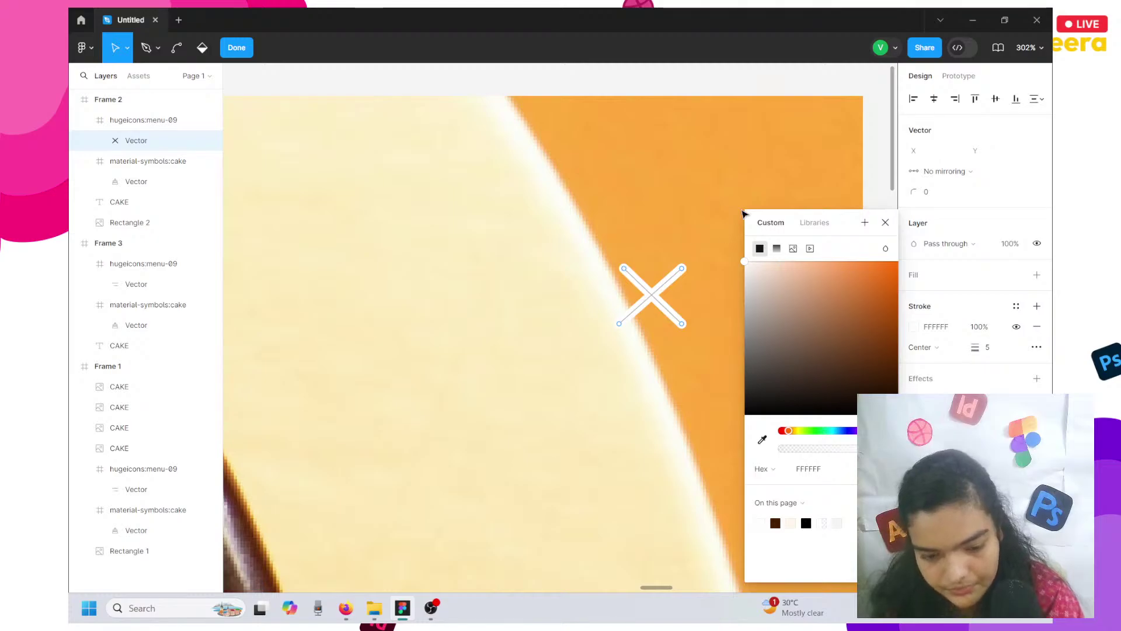
{"action": "key", "text": "Escape"}
{"action": "key", "text": "Escape"}
{"action": "left_click", "coordinate": [716, 210]}
Preview the prototype starting from Frame 1 and test the image-filled C's link, returning to the design file.
{"action": "scroll", "coordinate": [717, 211], "scroll_direction": "down", "scroll_amount": 3}
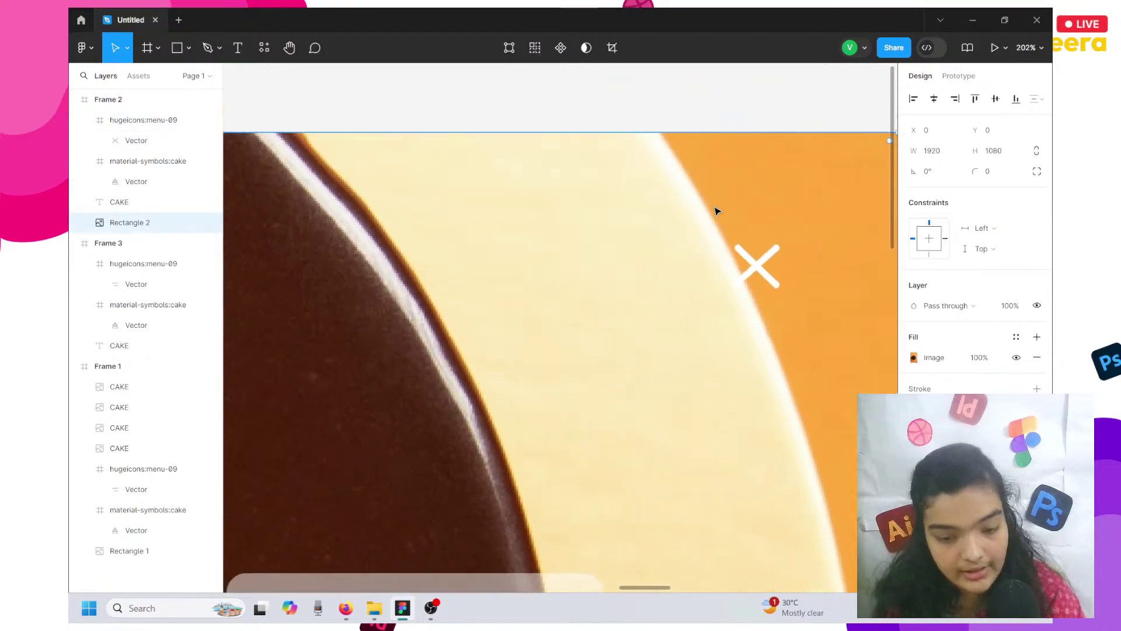
{"action": "scroll", "coordinate": [717, 212], "scroll_direction": "down", "scroll_amount": 3}
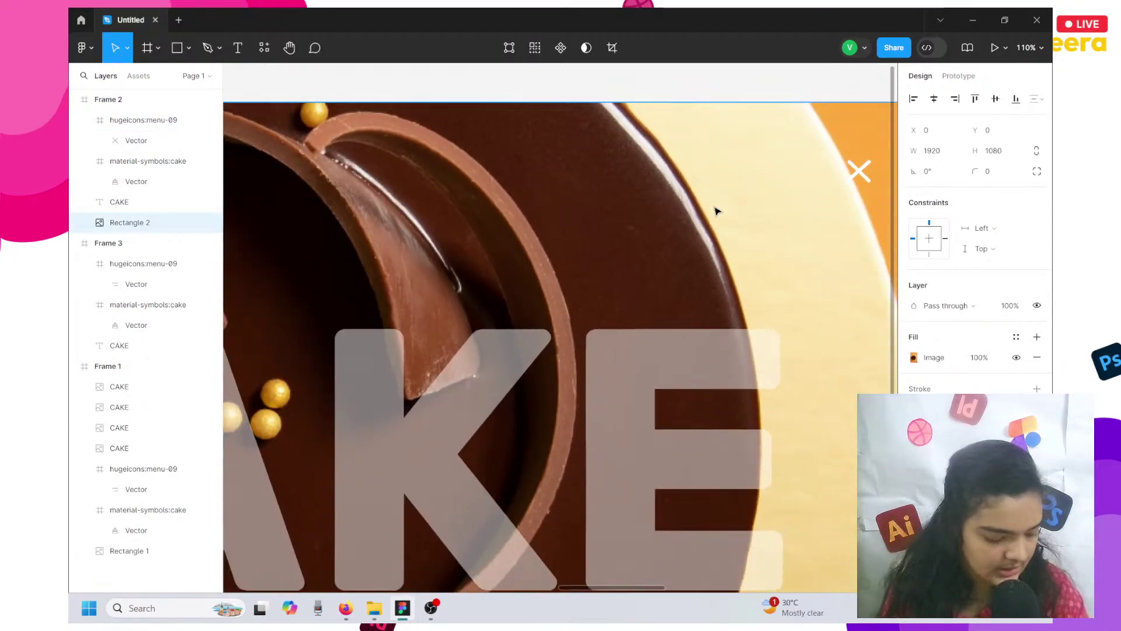
{"action": "scroll", "coordinate": [717, 211], "scroll_direction": "down", "scroll_amount": 2}
{"action": "scroll", "coordinate": [716, 212], "scroll_direction": "down", "scroll_amount": 4}
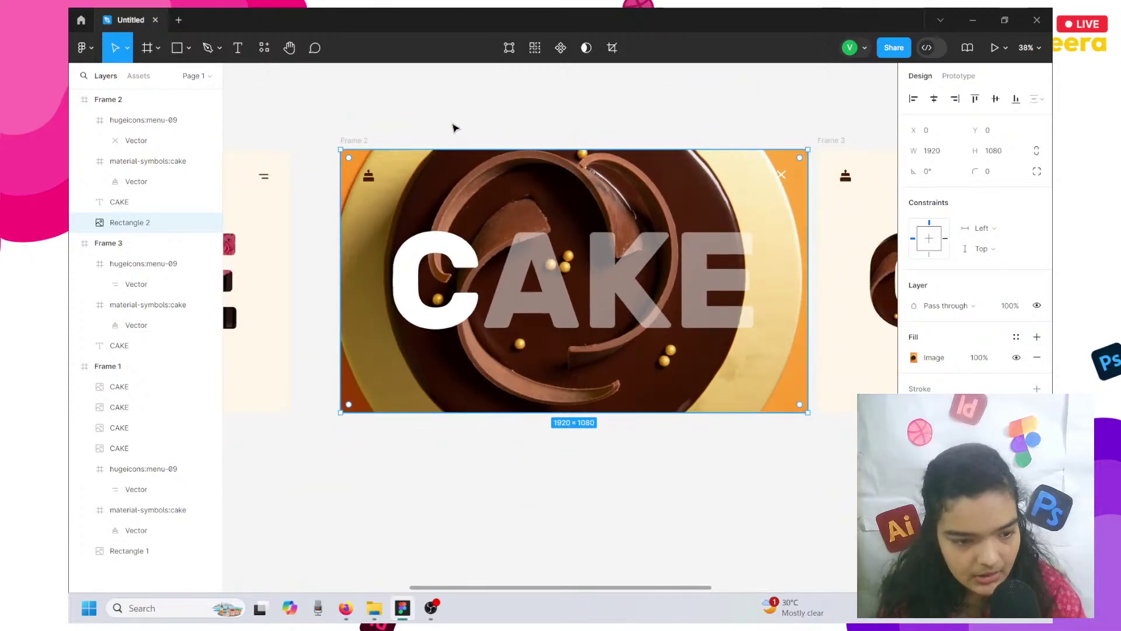
{"action": "left_click", "coordinate": [453, 127]}
{"action": "scroll", "coordinate": [454, 127], "scroll_direction": "left", "scroll_amount": 5}
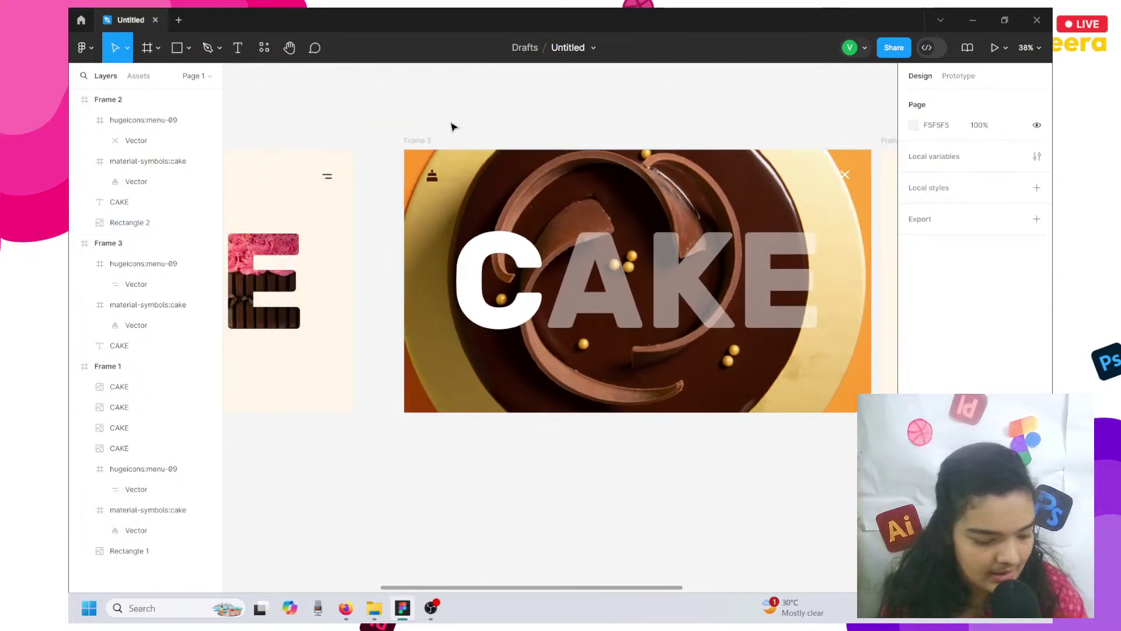
{"action": "scroll", "coordinate": [454, 127], "scroll_direction": "down", "scroll_amount": 2}
{"action": "scroll", "coordinate": [454, 127], "scroll_direction": "left", "scroll_amount": 3}
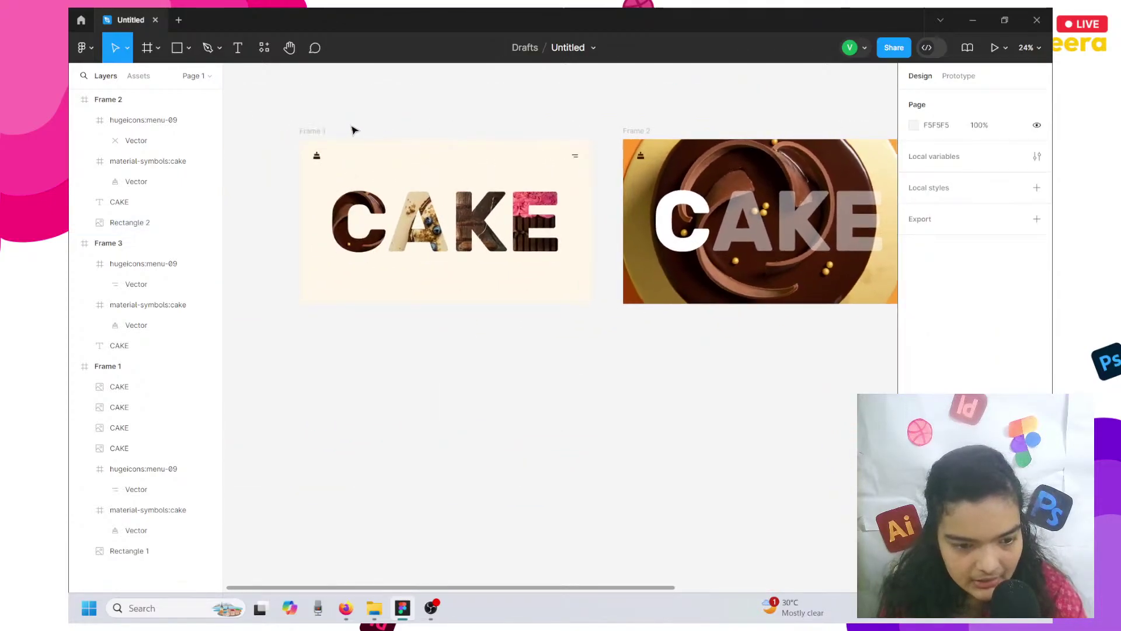
{"action": "left_click", "coordinate": [320, 132]}
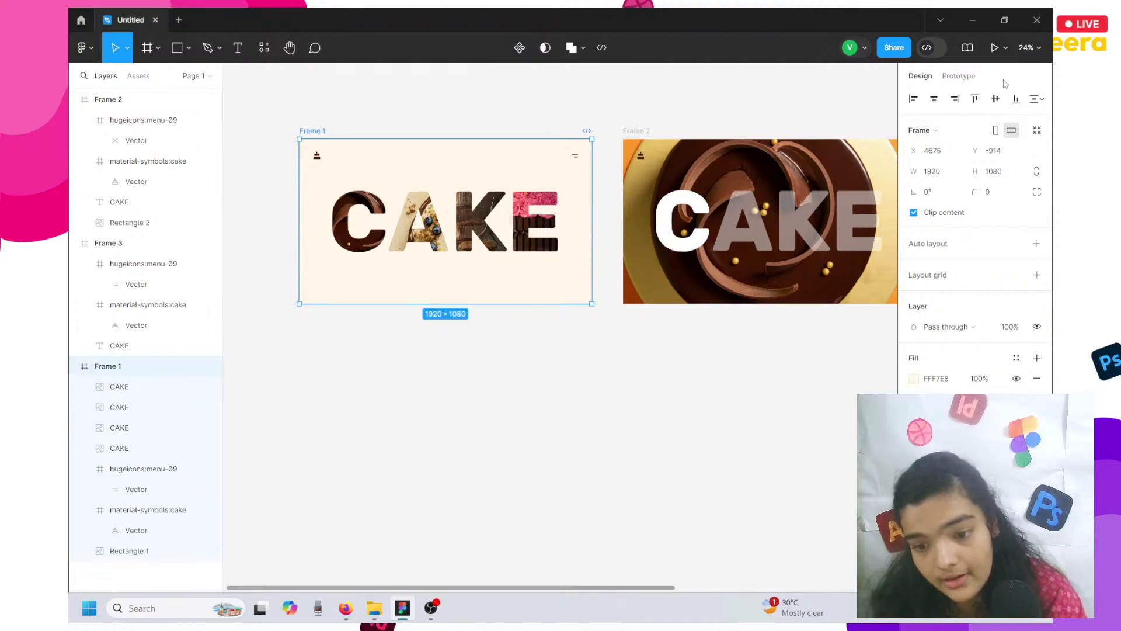
{"action": "left_click", "coordinate": [994, 47]}
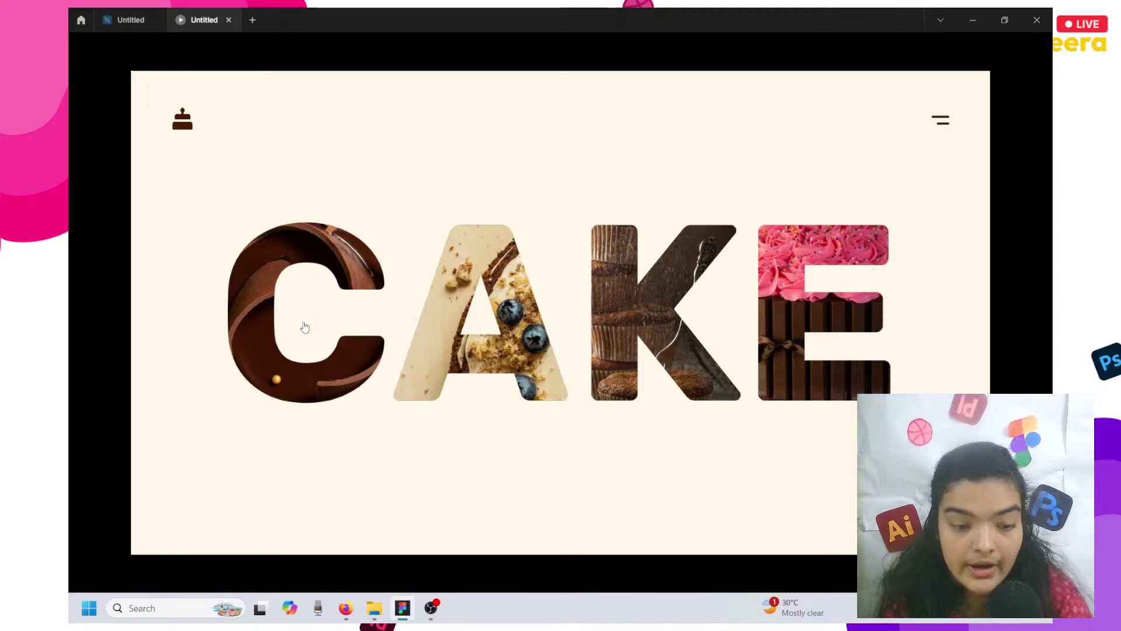
{"action": "left_click", "coordinate": [269, 333]}
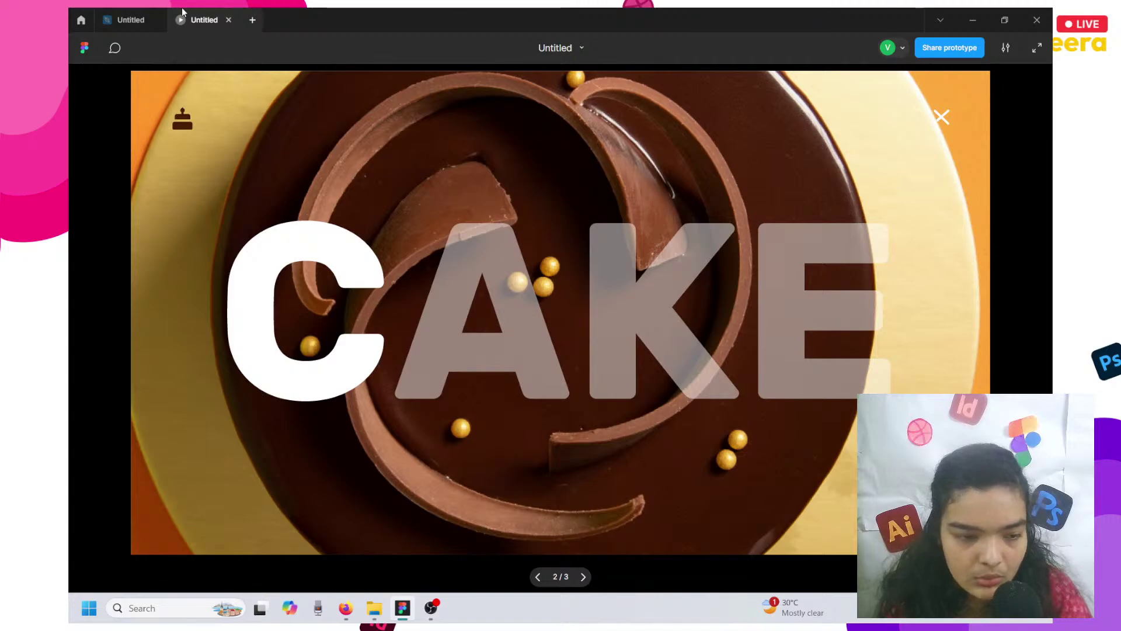
{"action": "left_click", "coordinate": [131, 20]}
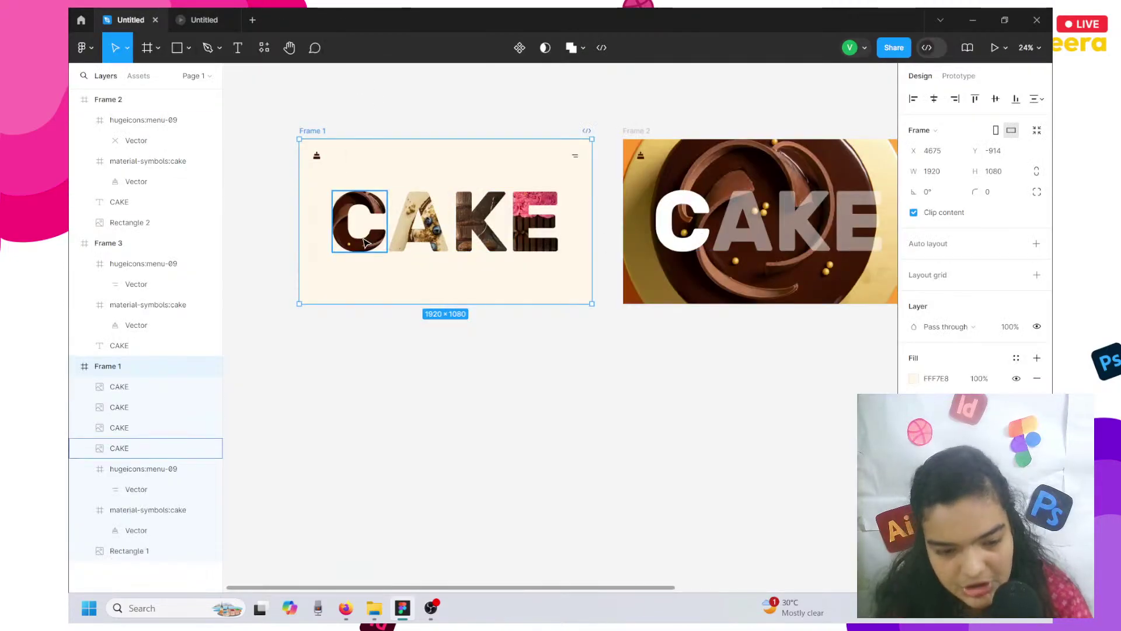
Add an on-click interaction to the X icon in Frame 2 that navigates to Frame 1.
{"action": "scroll", "coordinate": [363, 240], "scroll_direction": "up", "scroll_amount": 5}
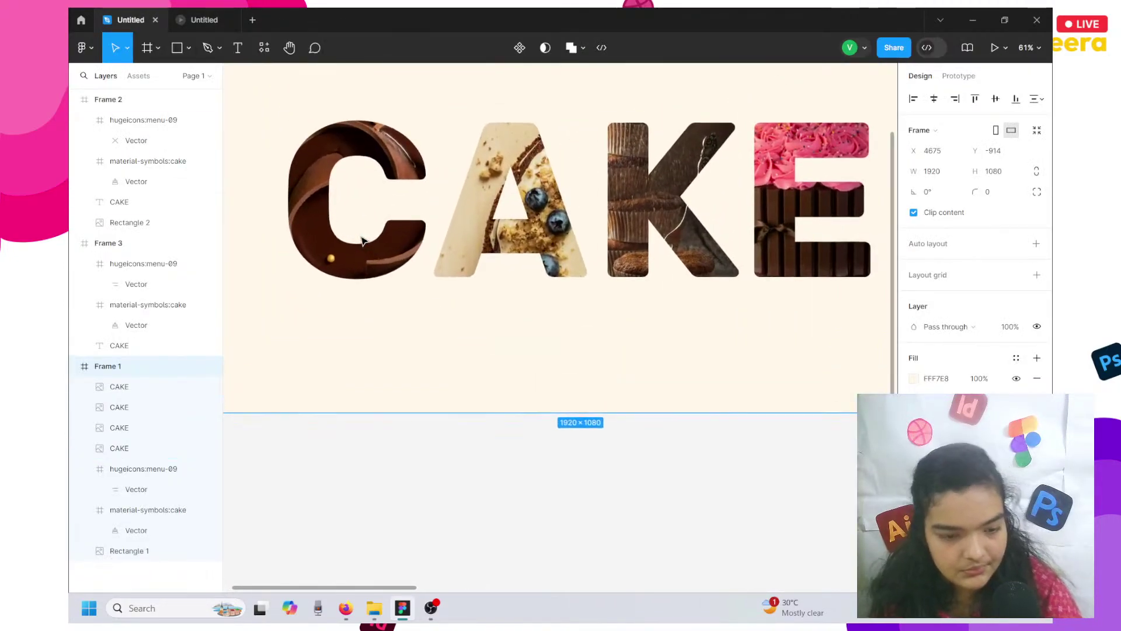
{"action": "scroll", "coordinate": [325, 242], "scroll_direction": "right", "scroll_amount": 5}
{"action": "scroll", "coordinate": [326, 242], "scroll_direction": "down", "scroll_amount": 5}
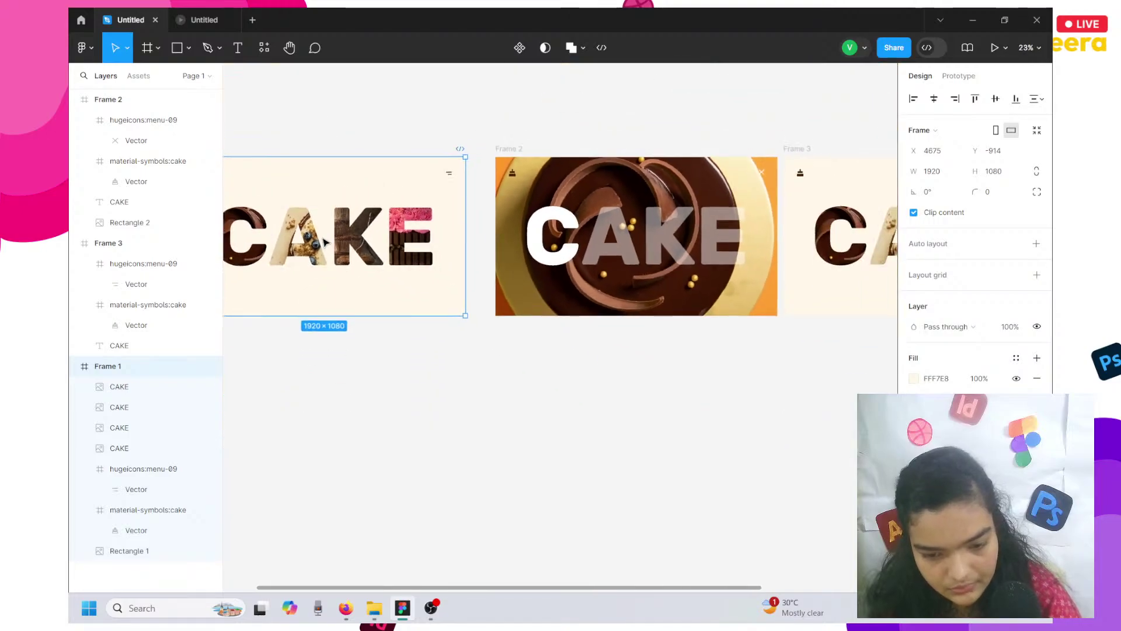
{"action": "scroll", "coordinate": [526, 205], "scroll_direction": "right", "scroll_amount": 3}
{"action": "left_click", "coordinate": [611, 177]}
{"action": "scroll", "coordinate": [611, 177], "scroll_direction": "up", "scroll_amount": 10}
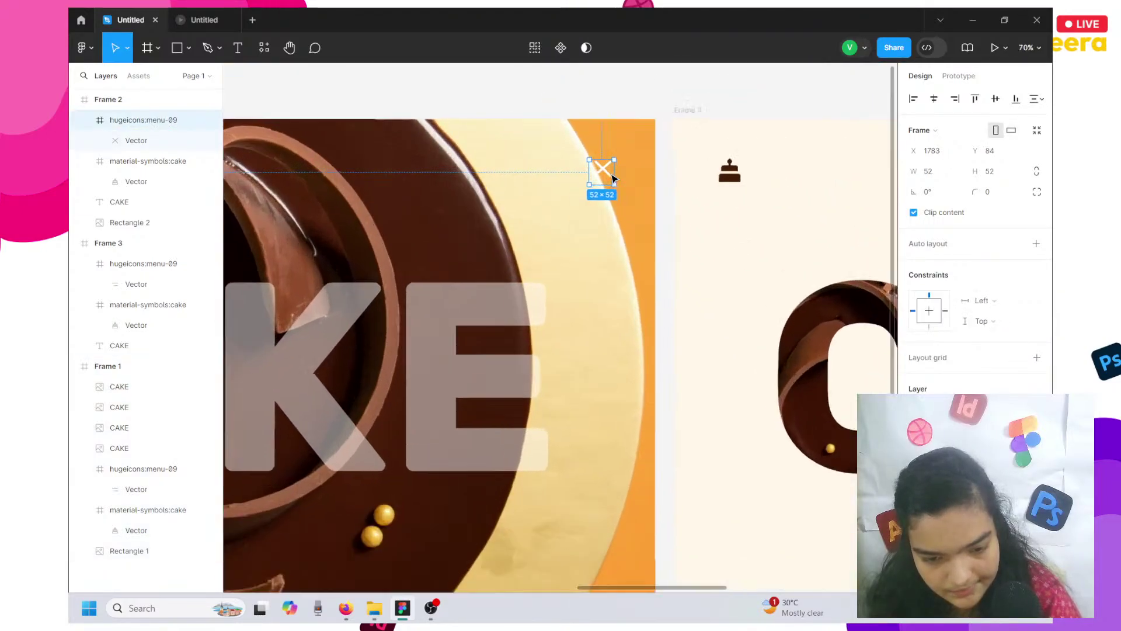
{"action": "left_click", "coordinate": [972, 76]}
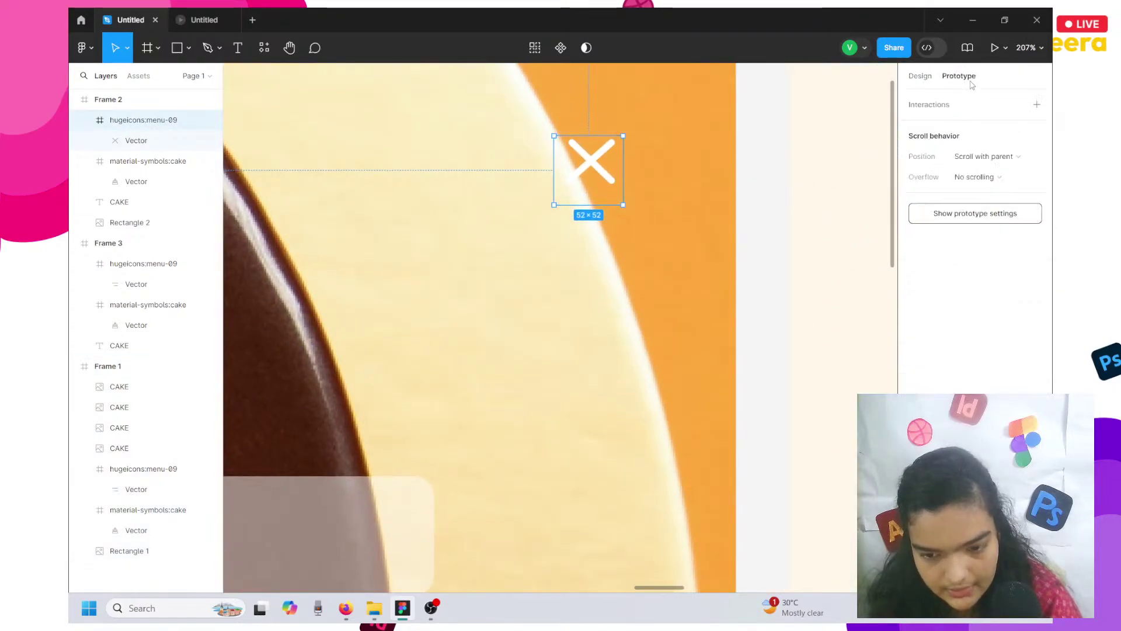
{"action": "scroll", "coordinate": [645, 211], "scroll_direction": "down", "scroll_amount": 10}
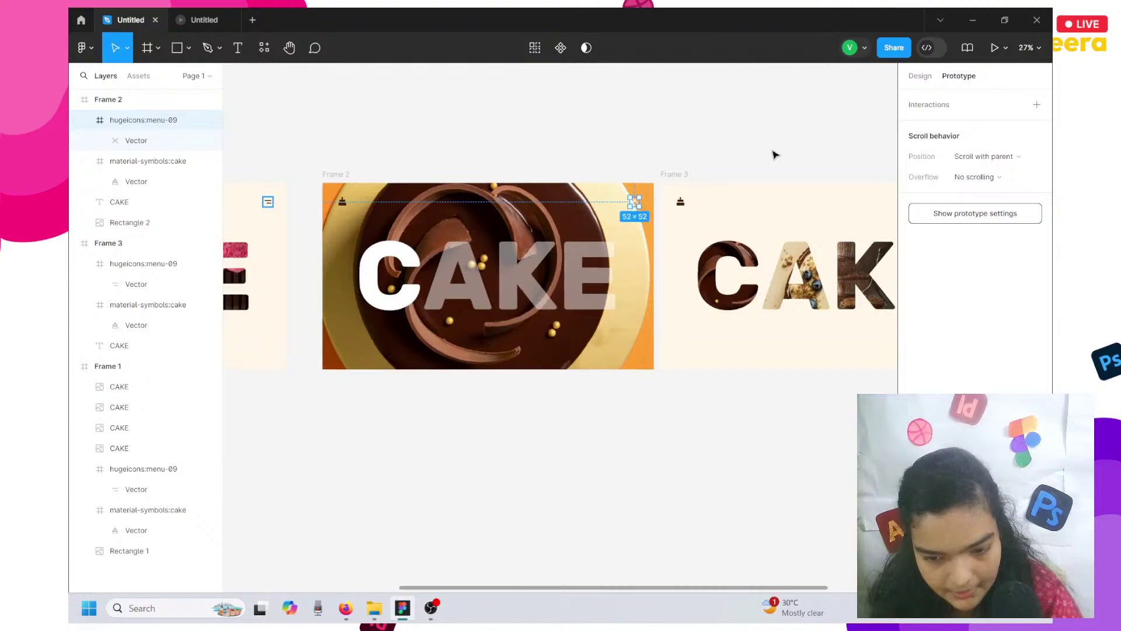
{"action": "left_click", "coordinate": [1036, 104]}
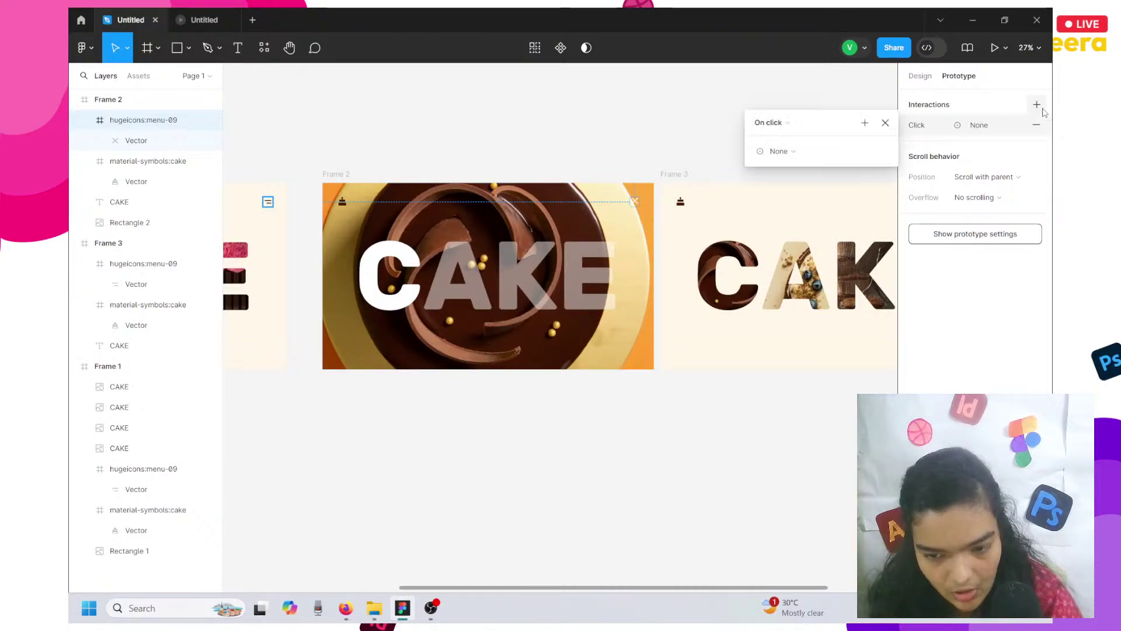
{"action": "left_click", "coordinate": [770, 152]}
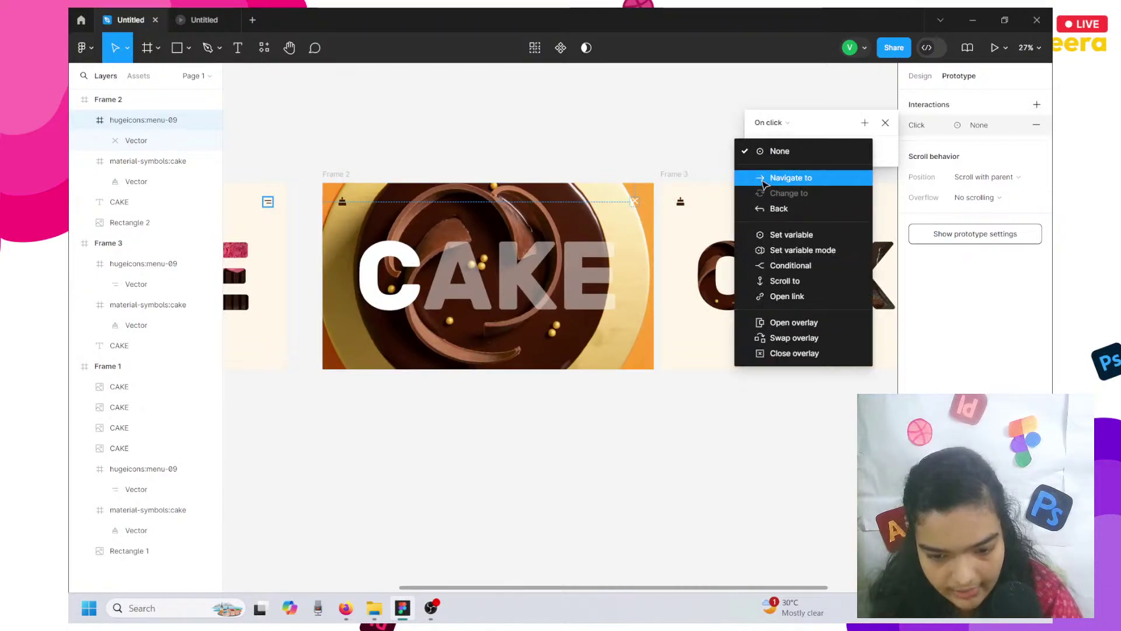
{"action": "left_click", "coordinate": [782, 177]}
{"action": "left_click", "coordinate": [786, 174]}
{"action": "left_click", "coordinate": [785, 169]}
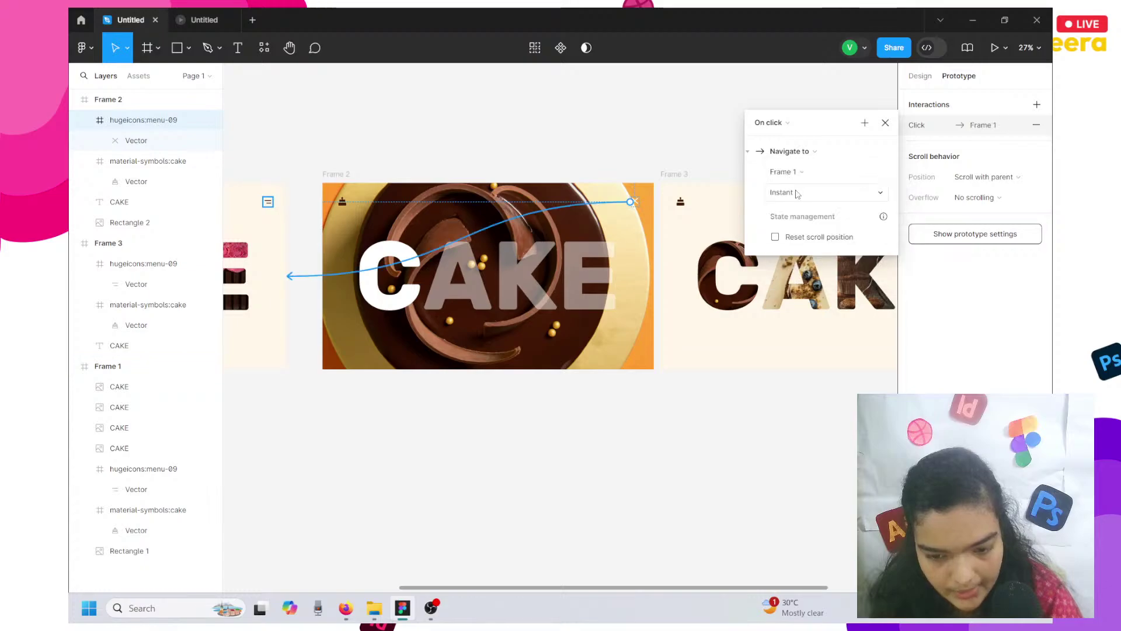
Set the transition of the X icon's interaction to Smart animate with Gentle easing.
{"action": "left_click", "coordinate": [797, 194]}
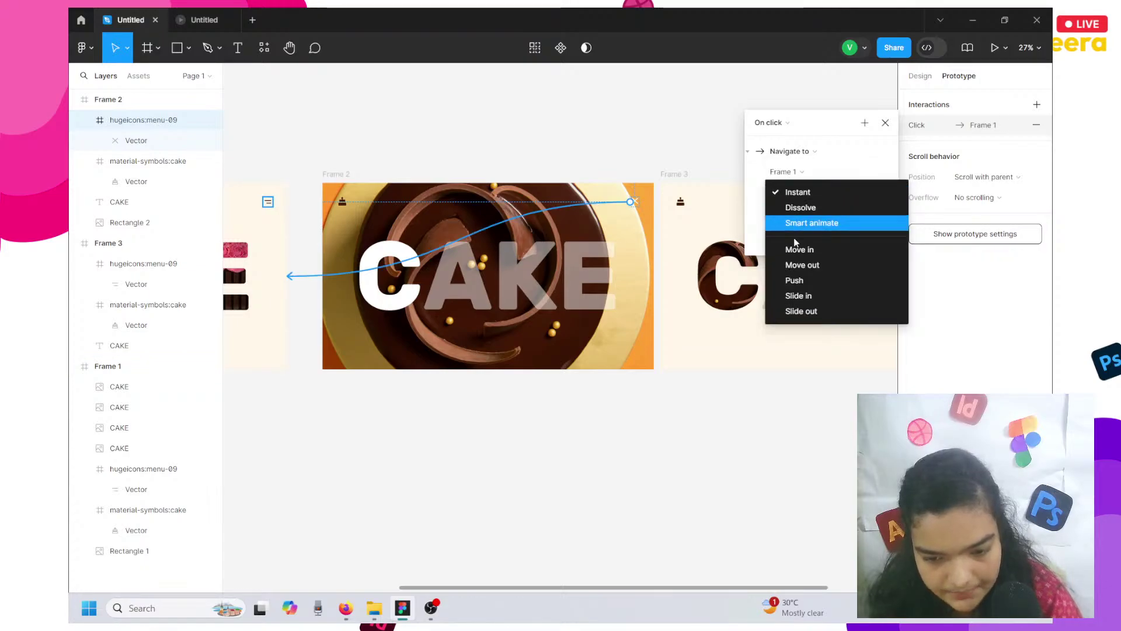
{"action": "left_click", "coordinate": [795, 230]}
{"action": "left_click", "coordinate": [785, 212]}
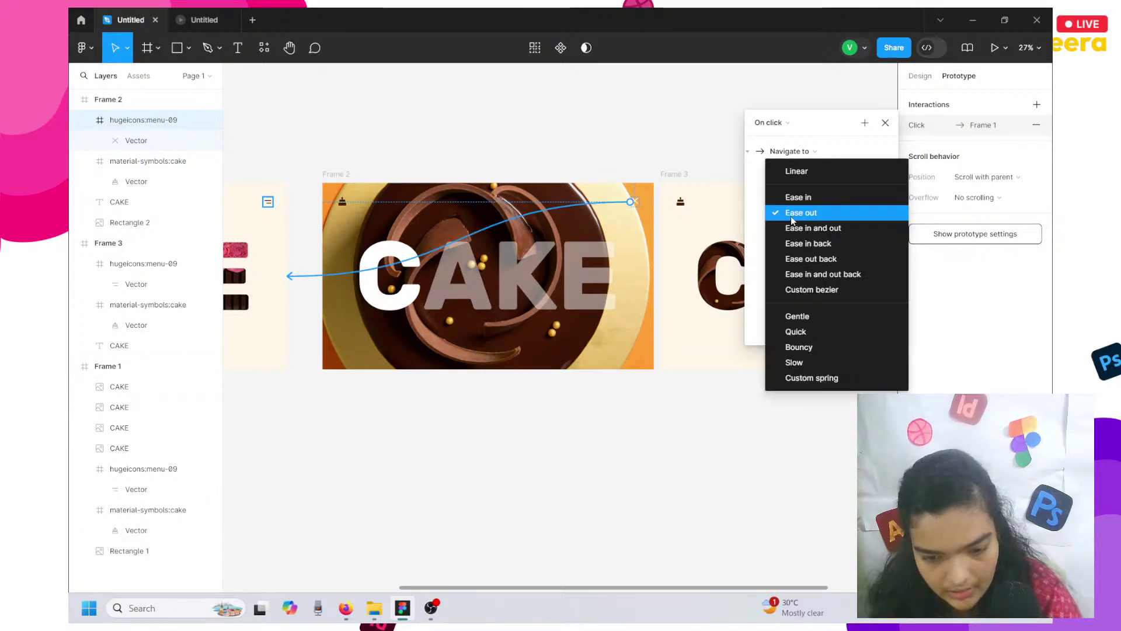
{"action": "left_click", "coordinate": [800, 315]}
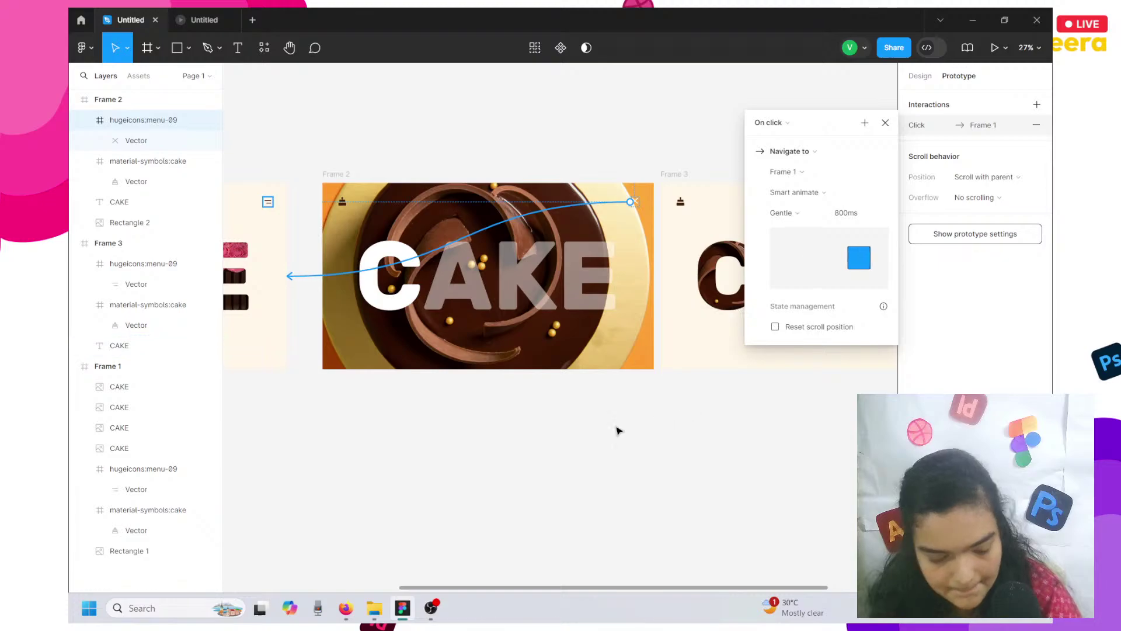
Rename the small image rectangle layer behind the C in Frame 1 as REC1.
{"action": "scroll", "coordinate": [616, 430], "scroll_direction": "left", "scroll_amount": 5}
{"action": "scroll", "coordinate": [617, 430], "scroll_direction": "left", "scroll_amount": 2}
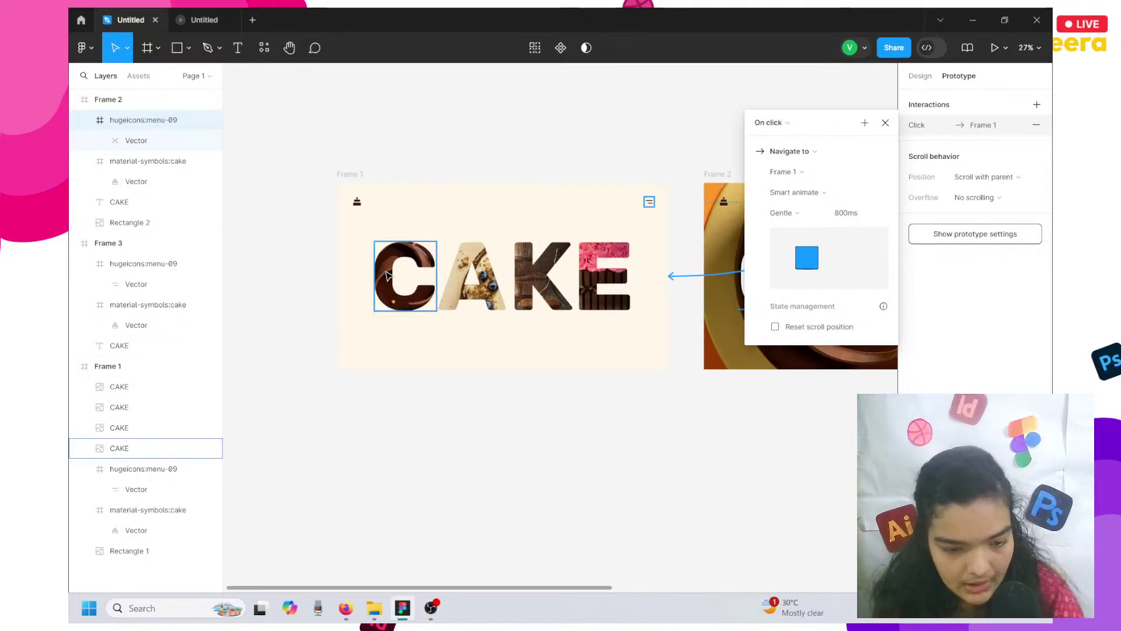
{"action": "left_click", "coordinate": [386, 274]}
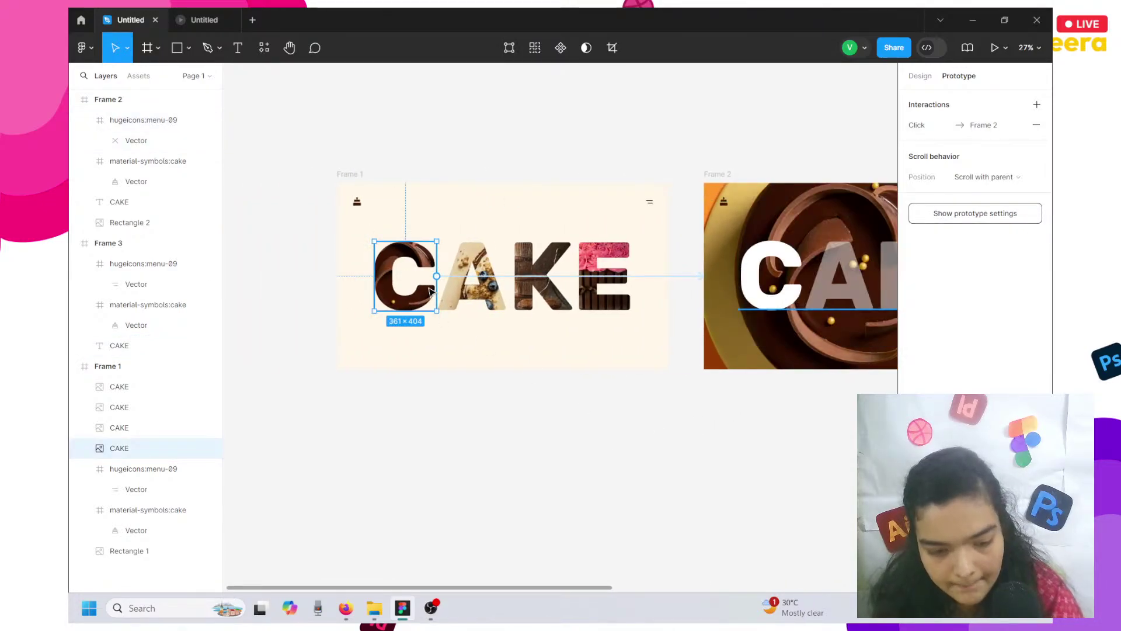
{"action": "left_click", "coordinate": [148, 549]}
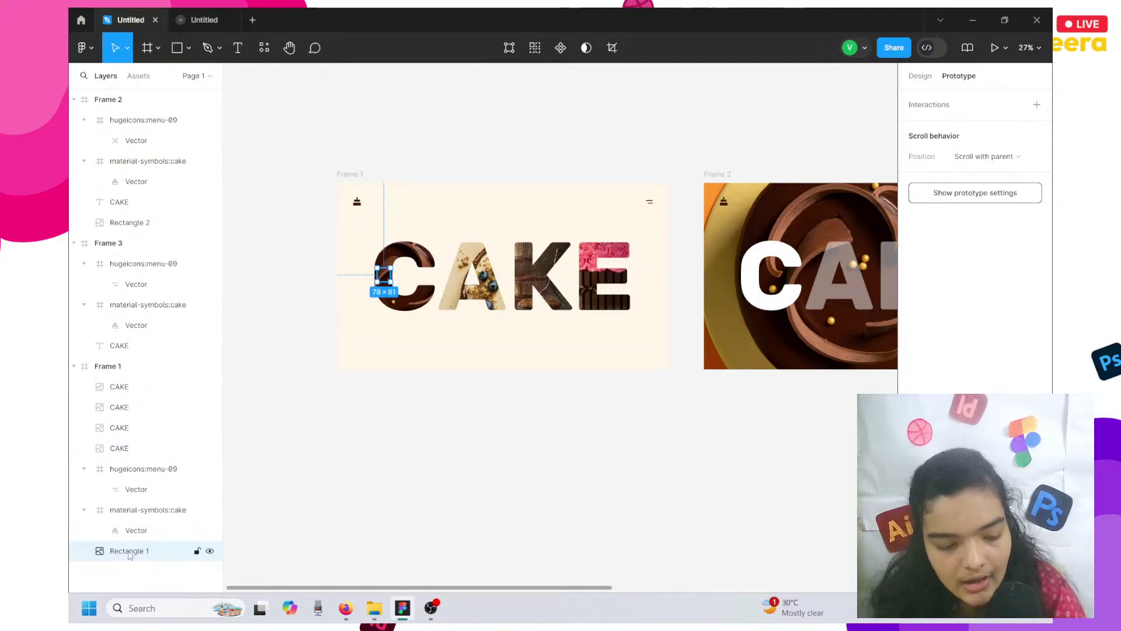
{"action": "double_click", "coordinate": [129, 551]}
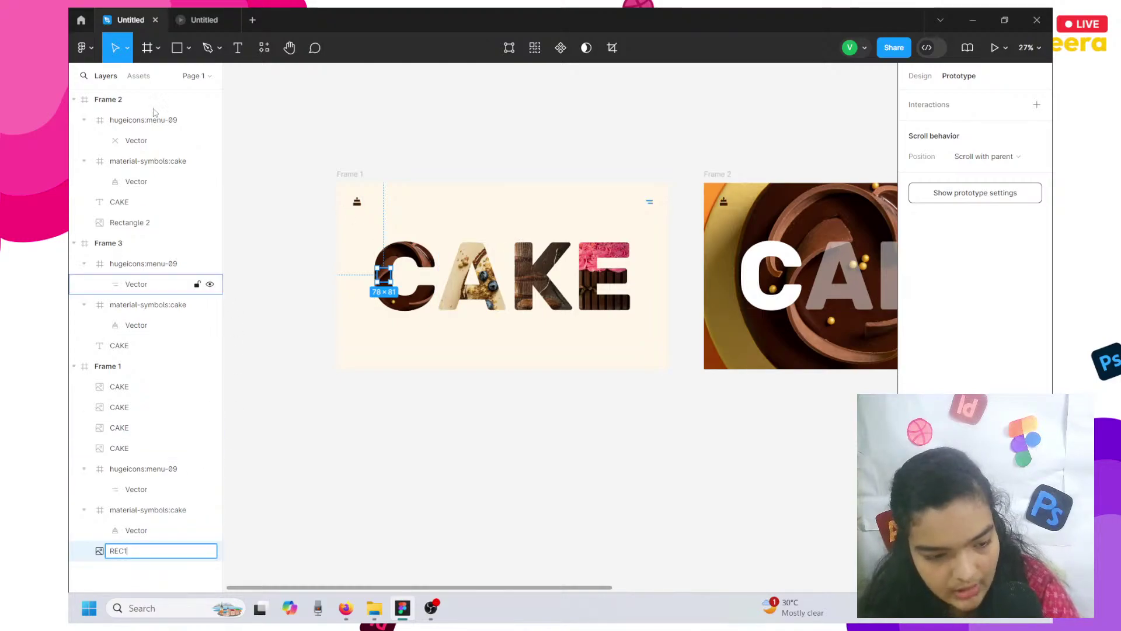
Rename the full-size image rectangle layer in Frame 2 as REC1, matching its counterpart in Frame 1.
{"action": "left_click", "coordinate": [142, 217]}
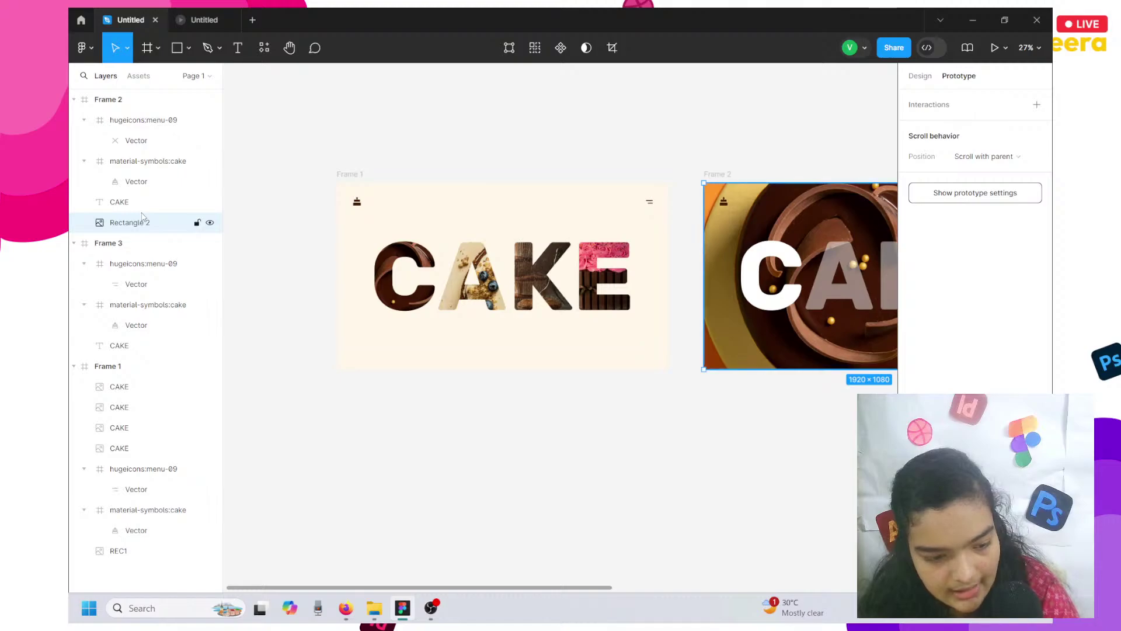
{"action": "right_click", "coordinate": [131, 227]}
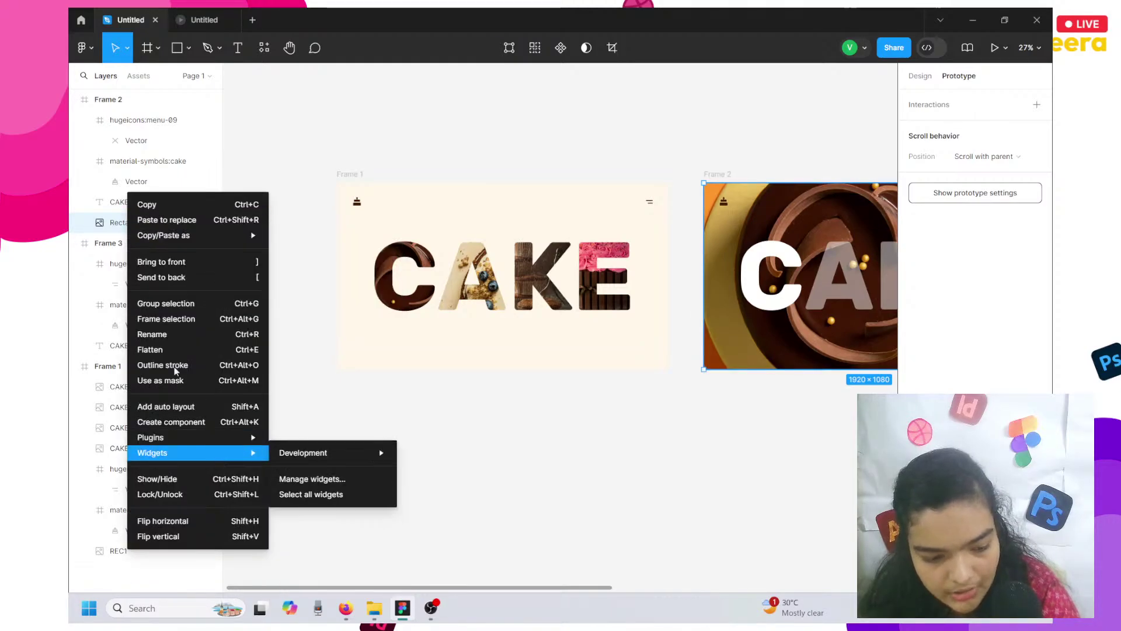
{"action": "key", "text": "shift+2"}
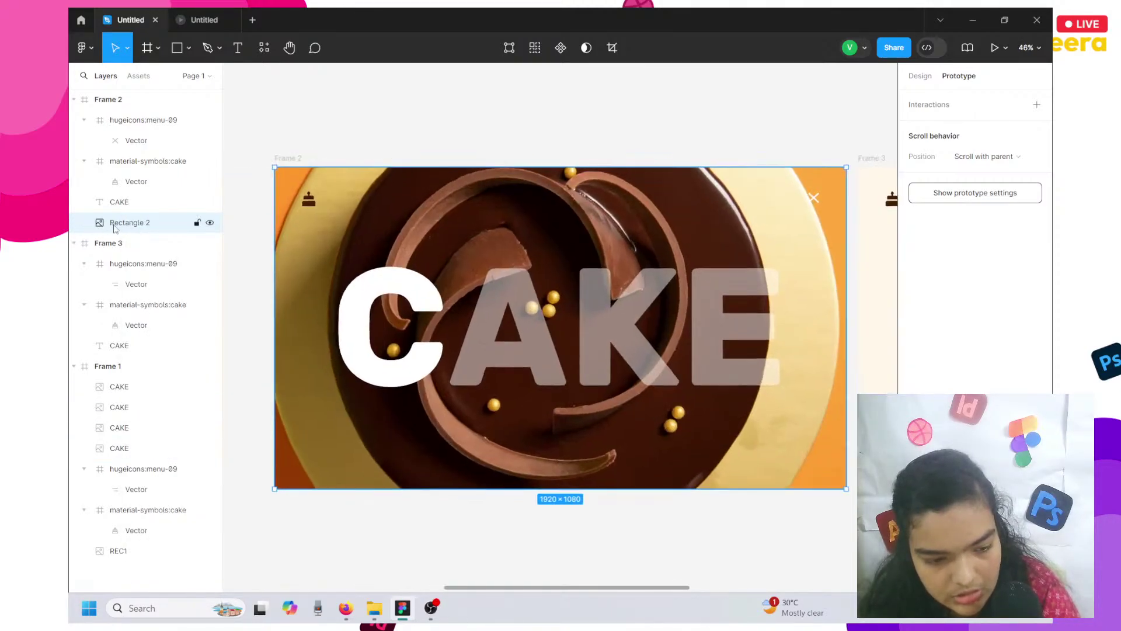
{"action": "double_click", "coordinate": [119, 226]}
{"action": "double_click", "coordinate": [119, 226]}
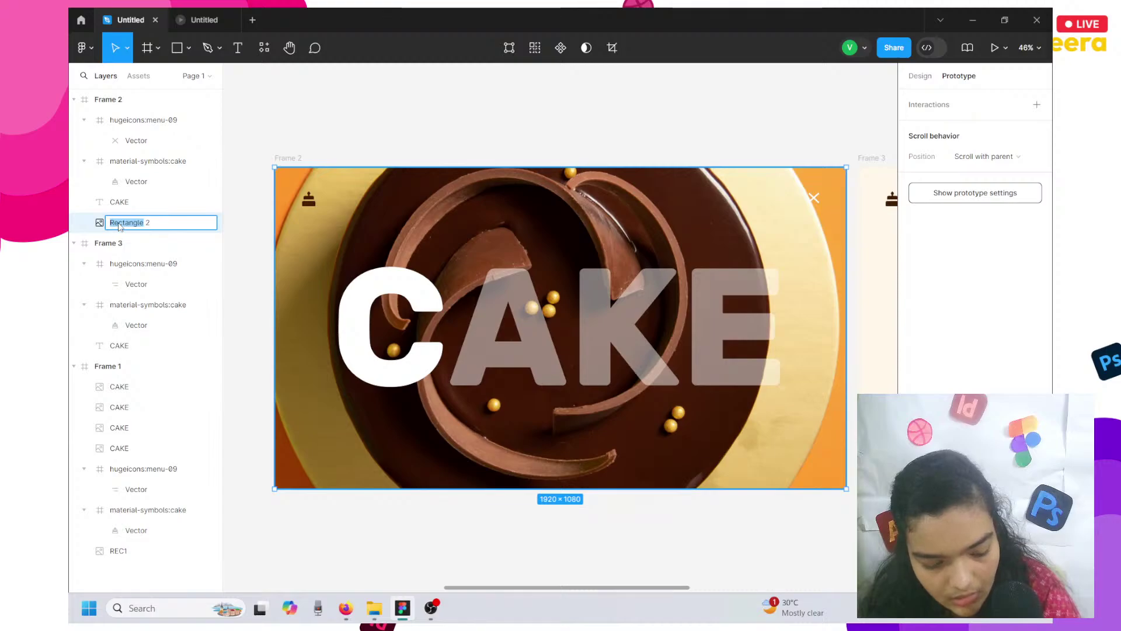
{"action": "type", "text": "REC"}
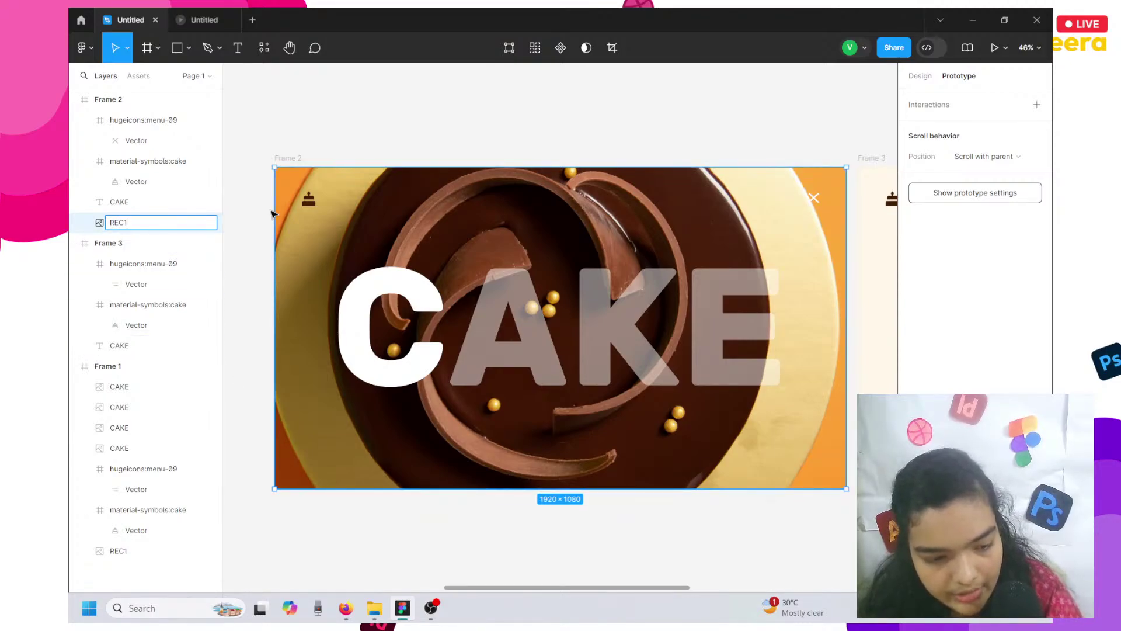
{"action": "type", "text": "1"}
{"action": "left_click", "coordinate": [388, 498]}
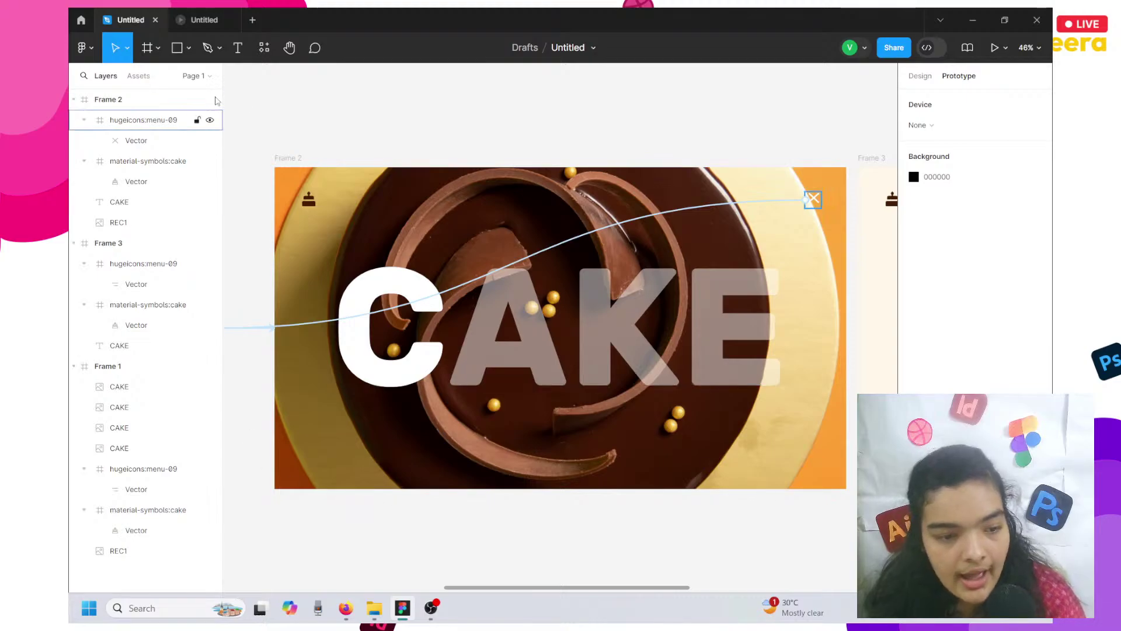
Test the C link and the X close icon back and forth in the prototype preview, returning to the design file.
{"action": "left_click", "coordinate": [177, 12]}
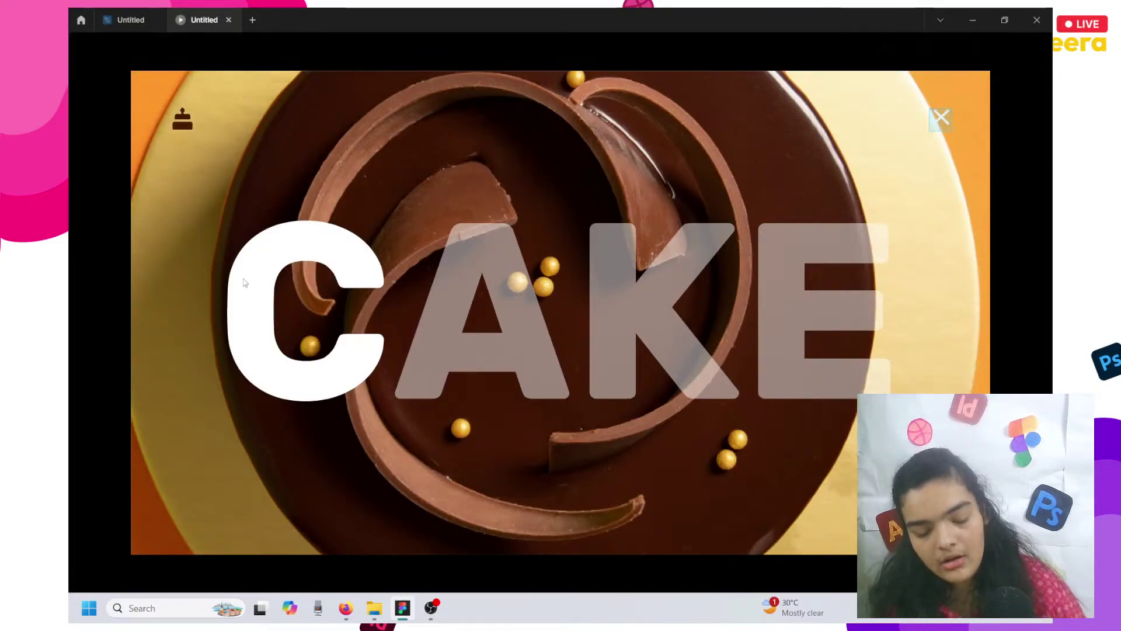
{"action": "left_click", "coordinate": [947, 120]}
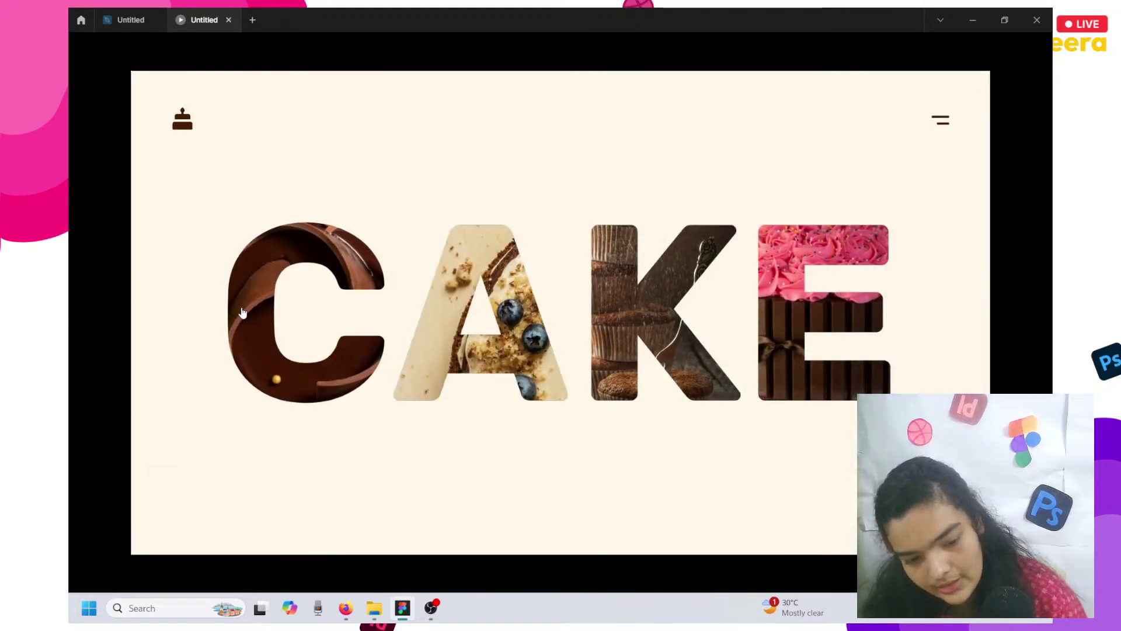
{"action": "left_click", "coordinate": [242, 313]}
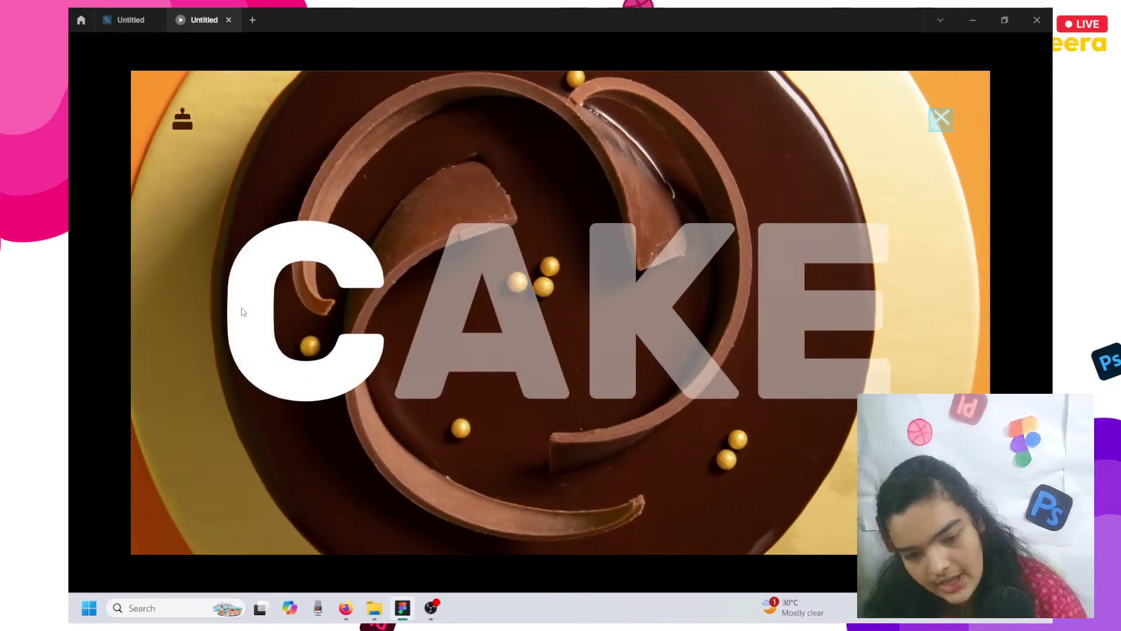
{"action": "left_click", "coordinate": [947, 117]}
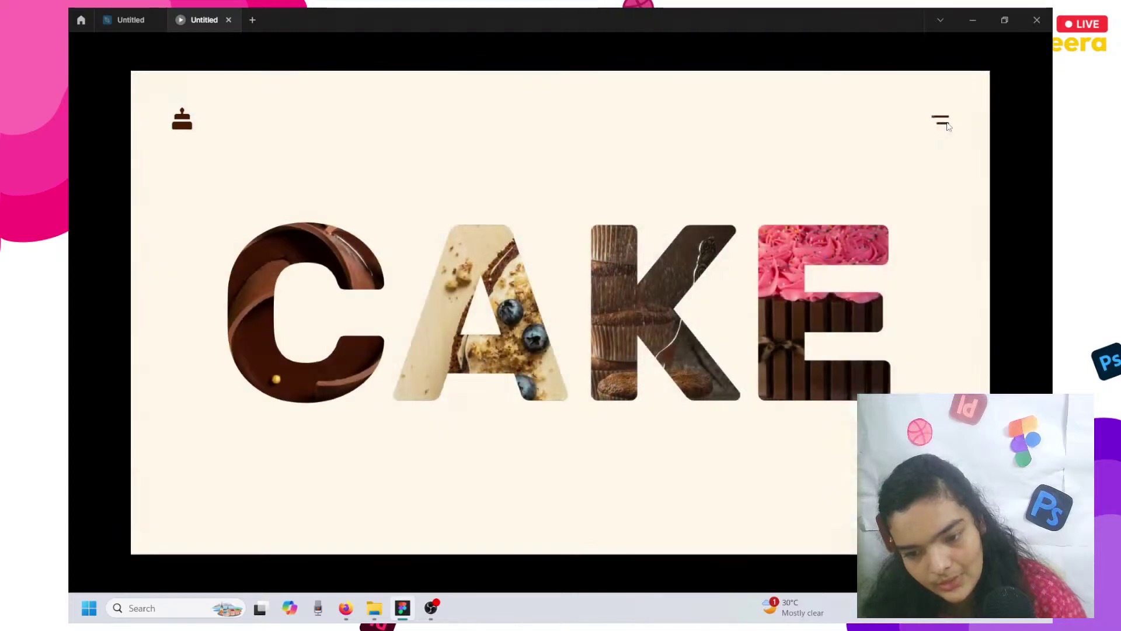
{"action": "left_click", "coordinate": [140, 18]}
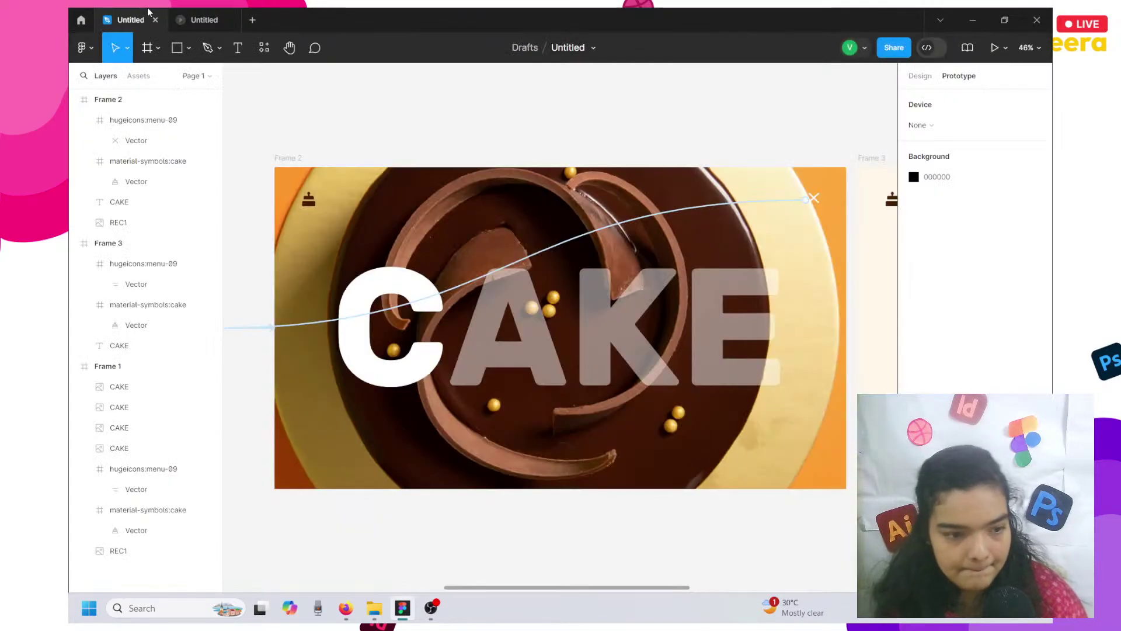
Delete the old Frame 3, the cream duplicate of the cake design beside Frame 2.
{"action": "double_click", "coordinate": [485, 297]}
{"action": "scroll", "coordinate": [549, 297], "scroll_direction": "down", "scroll_amount": 5}
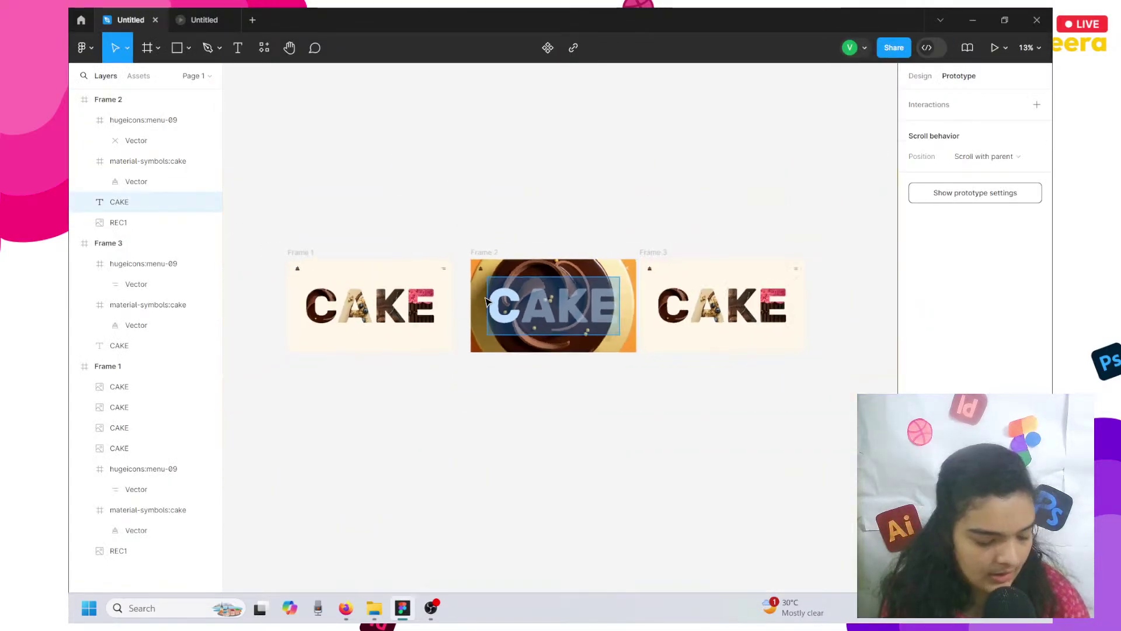
{"action": "key", "text": "Escape"}
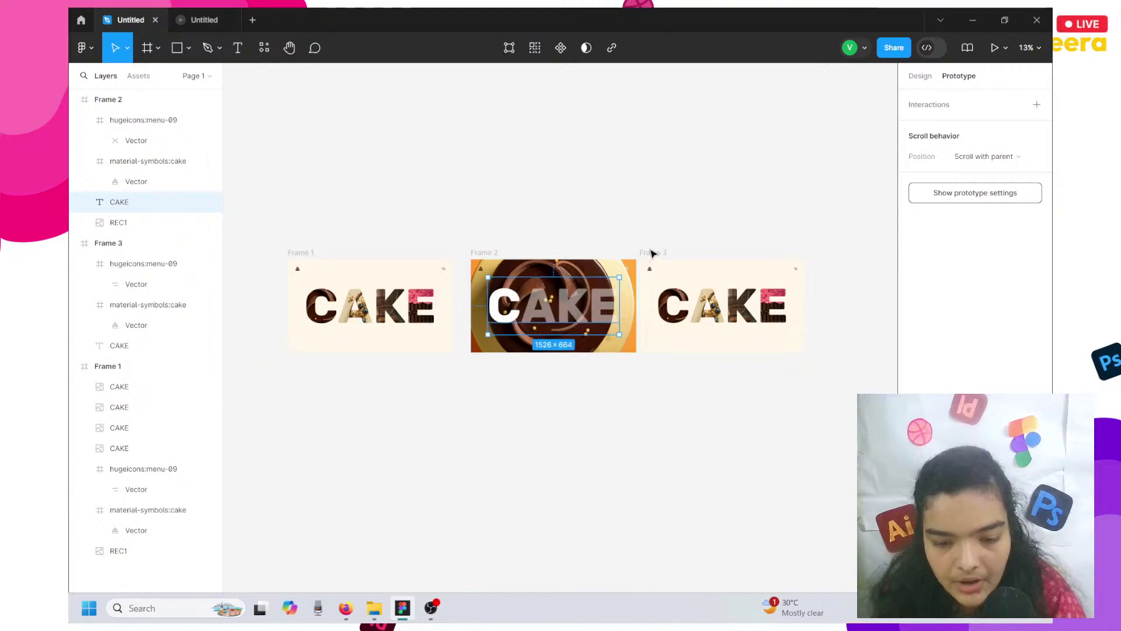
{"action": "left_click", "coordinate": [652, 252]}
{"action": "key", "text": "Delete"}
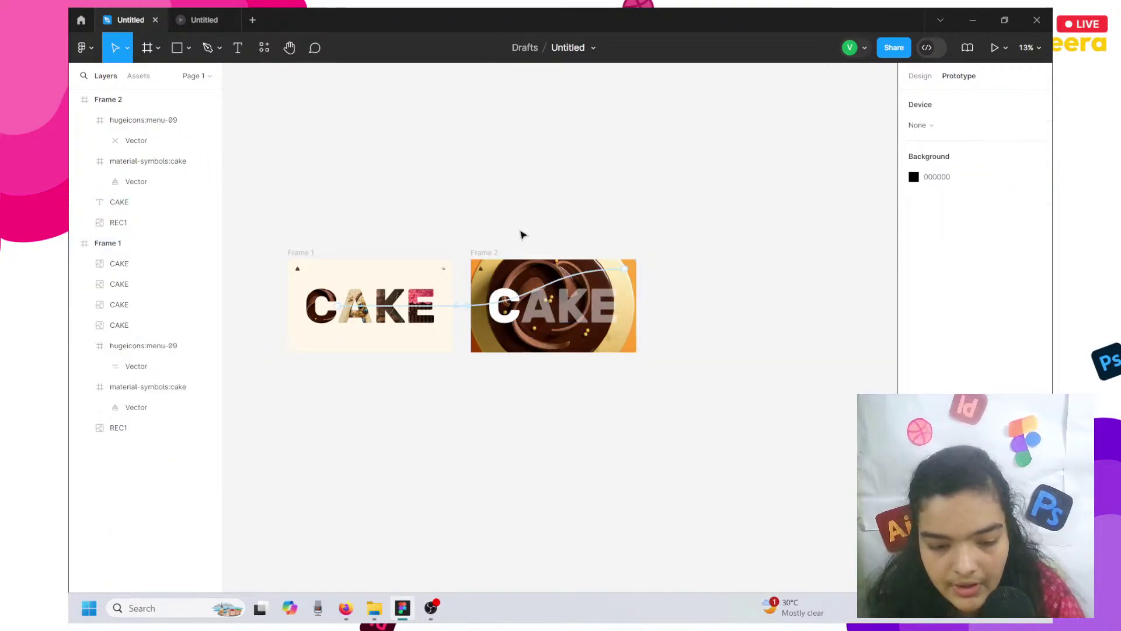
Switch to design editing and duplicate Frame 2 three times in the same row.
{"action": "left_click", "coordinate": [919, 78]}
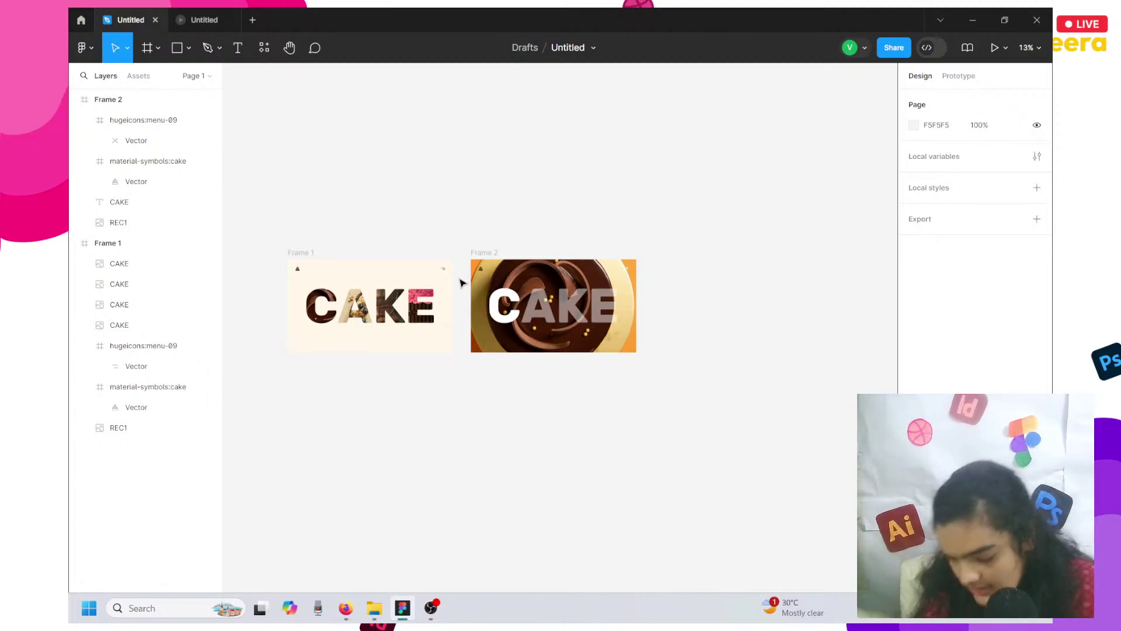
{"action": "left_click", "coordinate": [480, 260]}
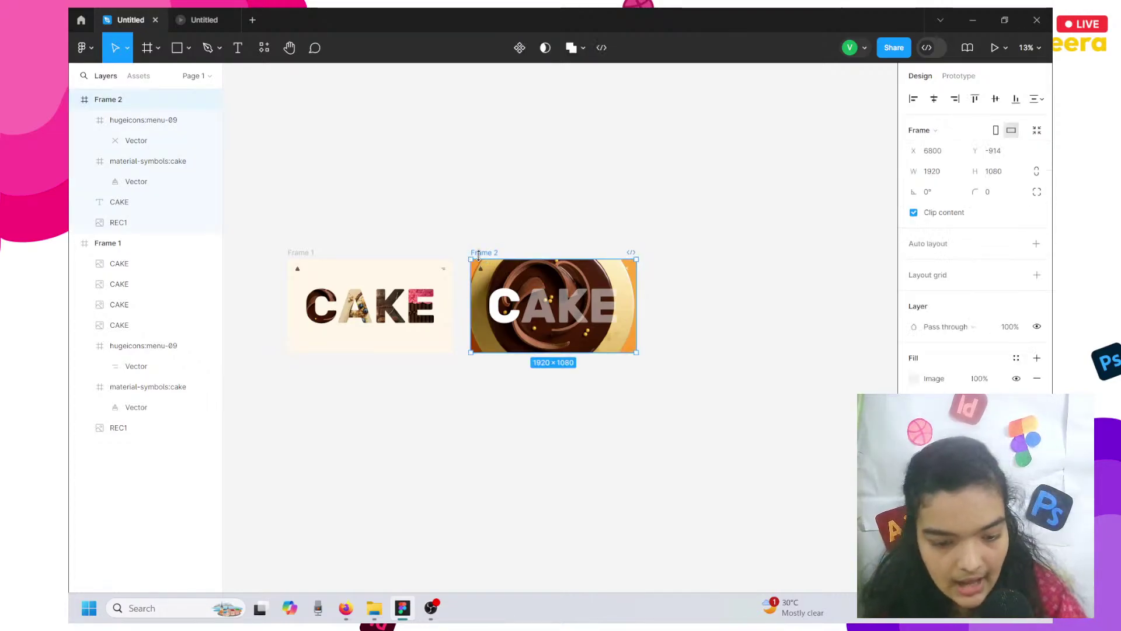
{"action": "scroll", "coordinate": [480, 261], "scroll_direction": "up", "scroll_amount": 4}
{"action": "scroll", "coordinate": [584, 233], "scroll_direction": "down", "scroll_amount": 2}
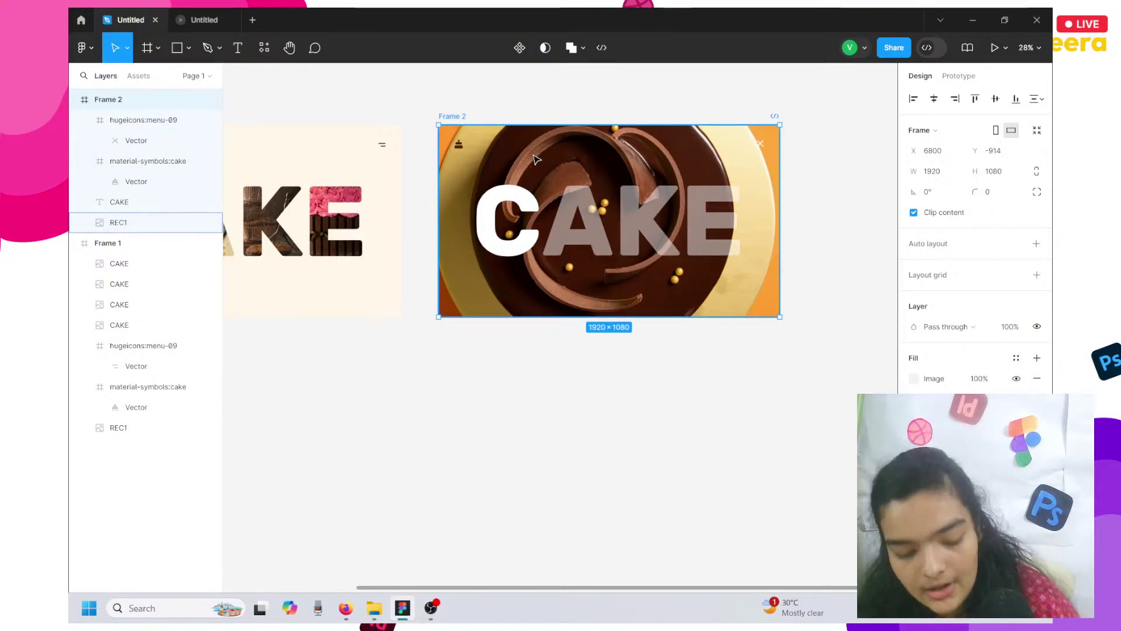
{"action": "key", "text": "ctrl+d"}
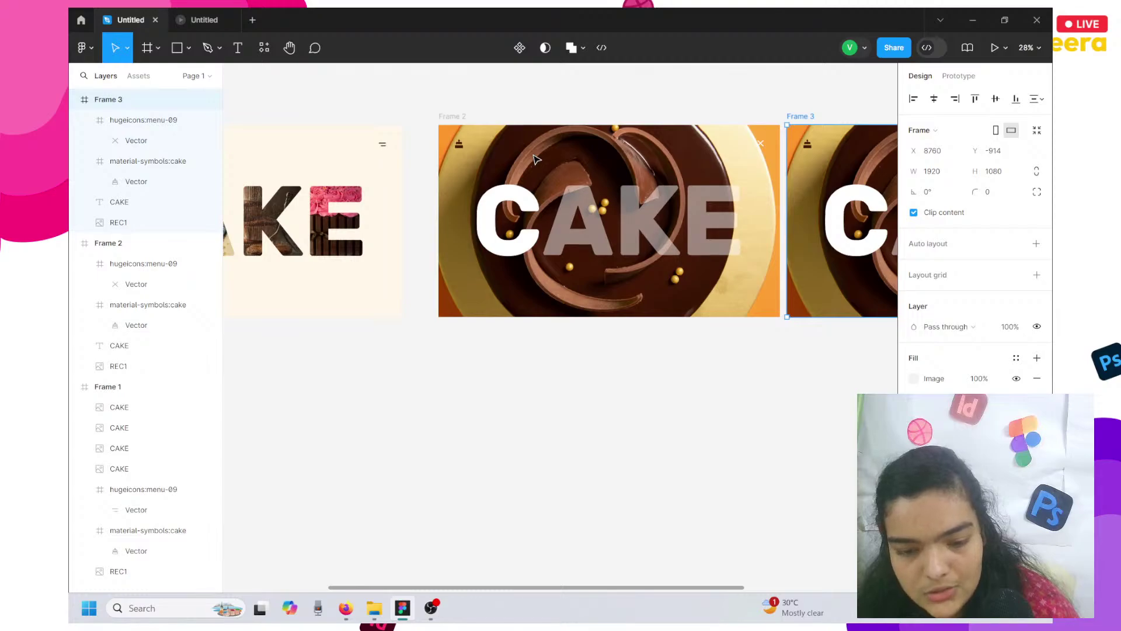
{"action": "key", "text": "ctrl+d"}
{"action": "key", "text": "ctrl+d"}
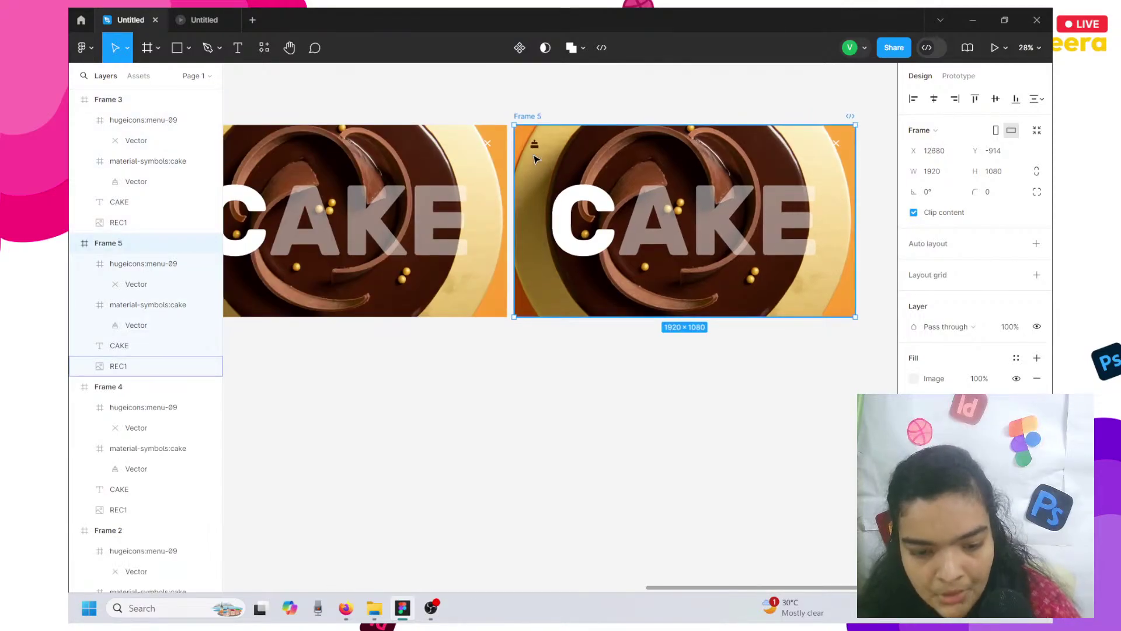
Move the original Frame 2 up out of the row, to about X 7143, Y -4689.
{"action": "scroll", "coordinate": [535, 159], "scroll_direction": "left", "scroll_amount": 5}
{"action": "scroll", "coordinate": [535, 159], "scroll_direction": "down", "scroll_amount": 3}
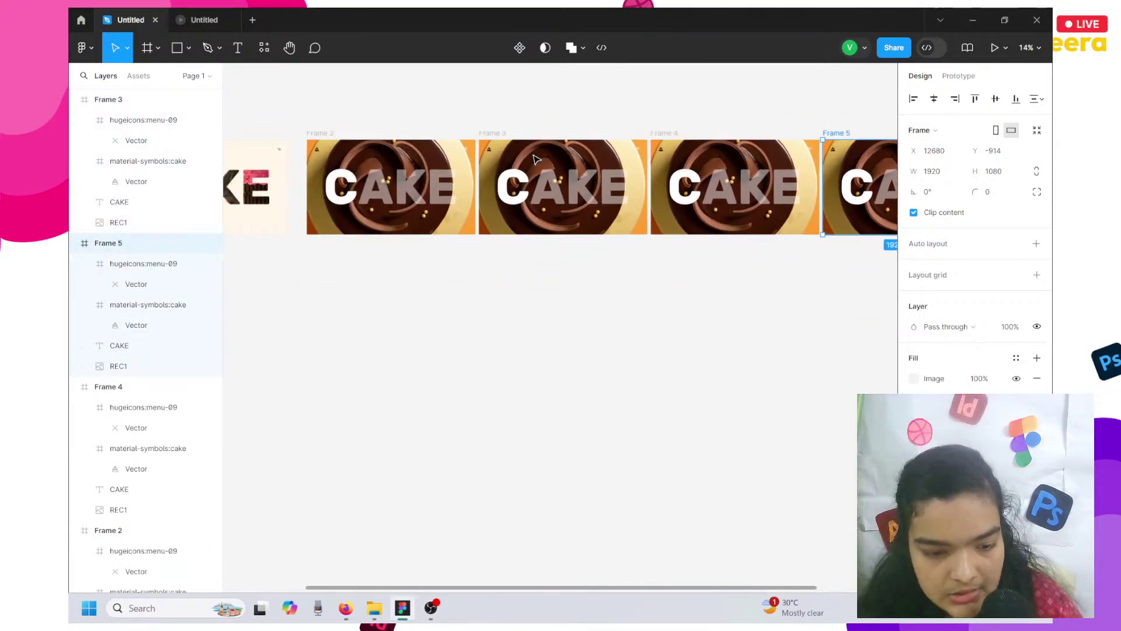
{"action": "scroll", "coordinate": [535, 159], "scroll_direction": "left", "scroll_amount": 2}
{"action": "left_click", "coordinate": [386, 140]}
{"action": "left_click_drag", "start_coordinate": [386, 140], "coordinate": [436, 12]}
{"action": "scroll", "coordinate": [456, 245], "scroll_direction": "left", "scroll_amount": 3}
{"action": "scroll", "coordinate": [456, 245], "scroll_direction": "down", "scroll_amount": 2}
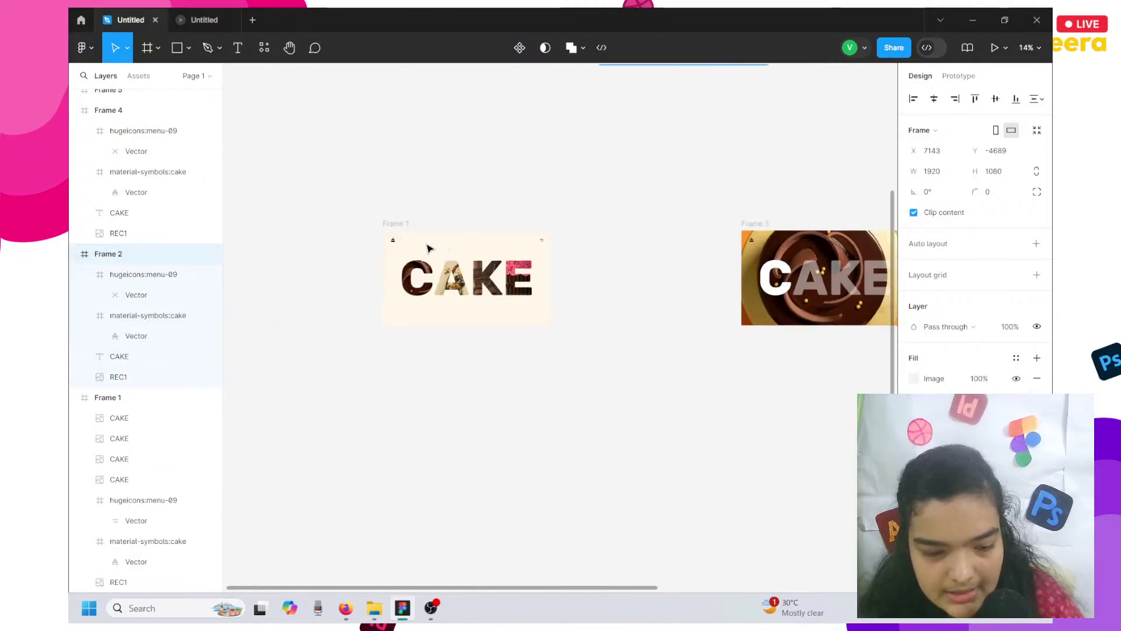
Move Frame 1 along the row to about X 6690, close beside Frame 3.
{"action": "left_click", "coordinate": [395, 224]}
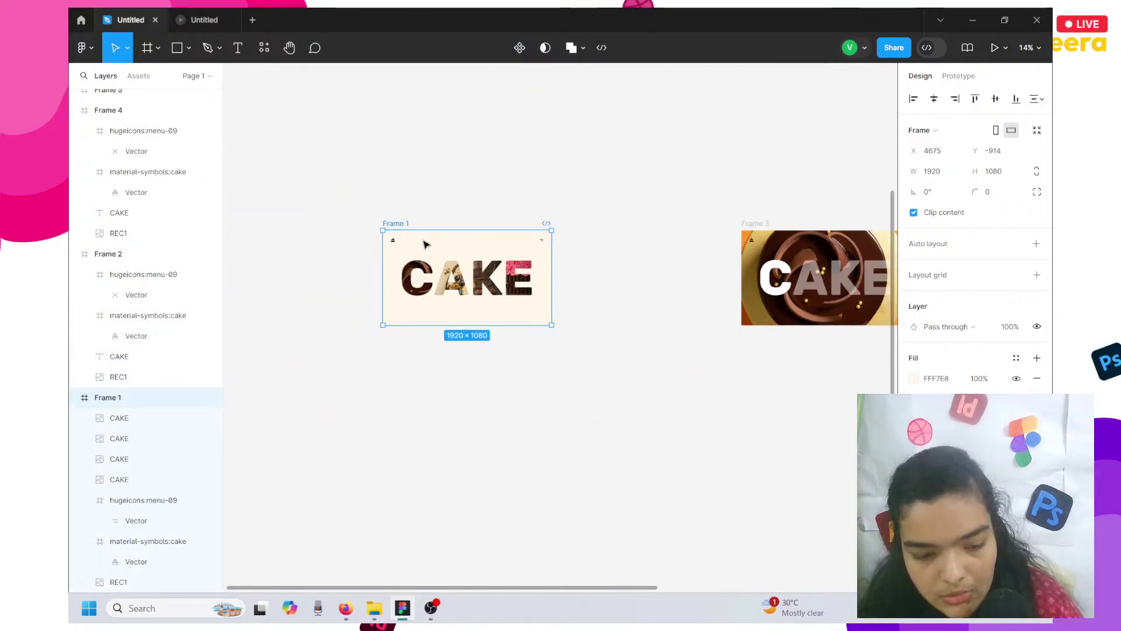
{"action": "left_click_drag", "start_coordinate": [425, 244], "coordinate": [603, 244]}
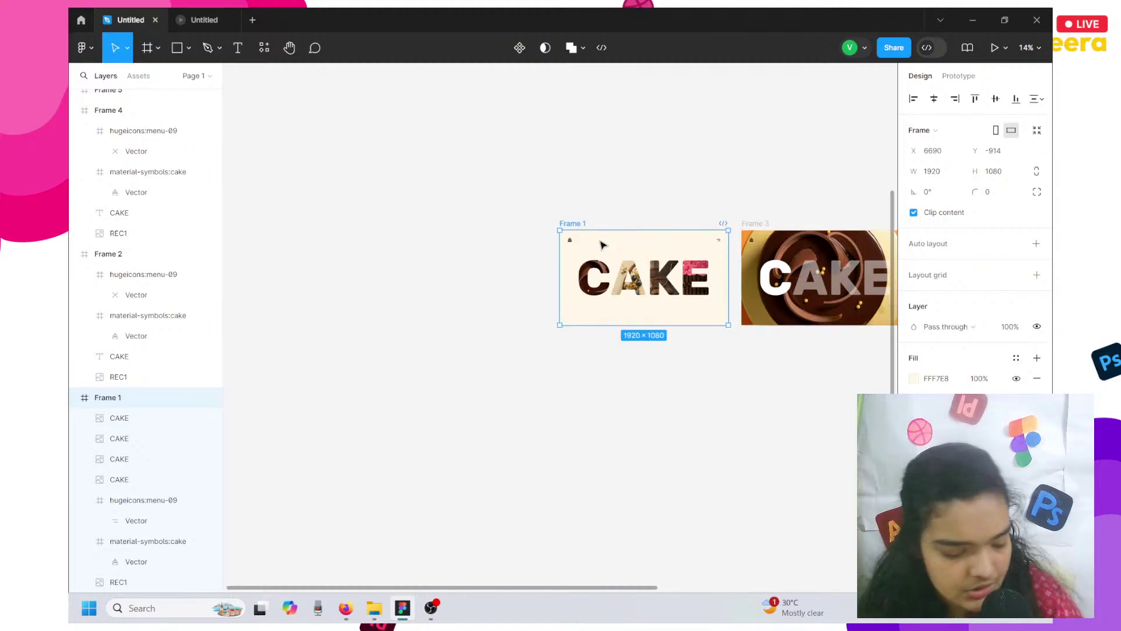
{"action": "scroll", "coordinate": [603, 244], "scroll_direction": "right", "scroll_amount": 3}
Rename the full-size image rectangle layer in Frame 3 as REC2.
{"action": "left_click", "coordinate": [712, 248]}
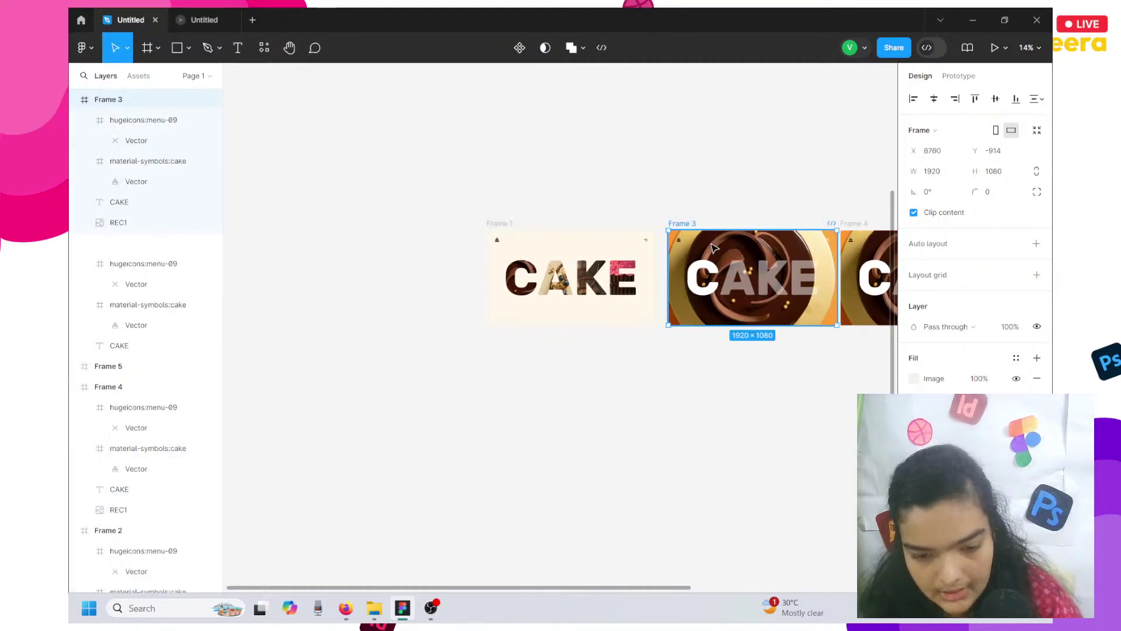
{"action": "scroll", "coordinate": [712, 248], "scroll_direction": "up", "scroll_amount": 5}
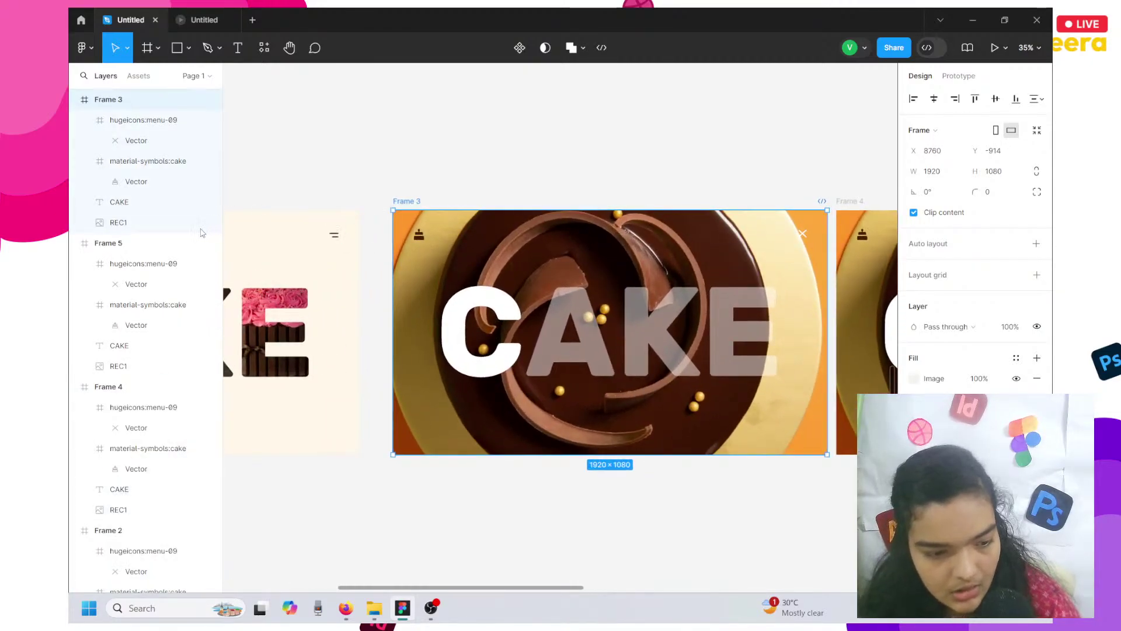
{"action": "left_click", "coordinate": [180, 223]}
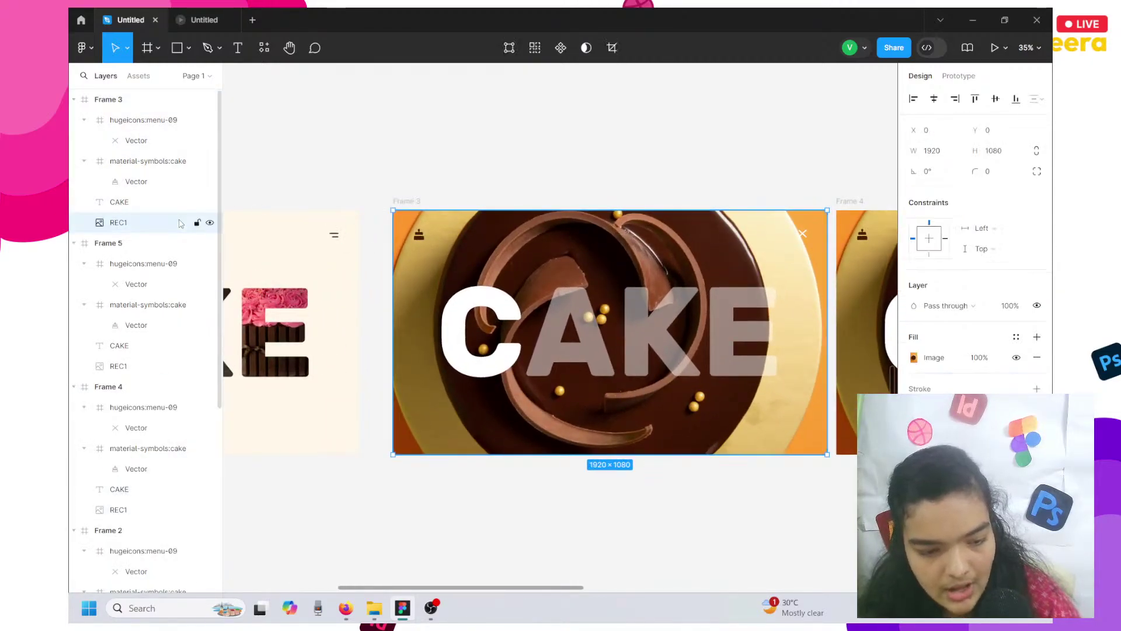
{"action": "double_click", "coordinate": [120, 223]}
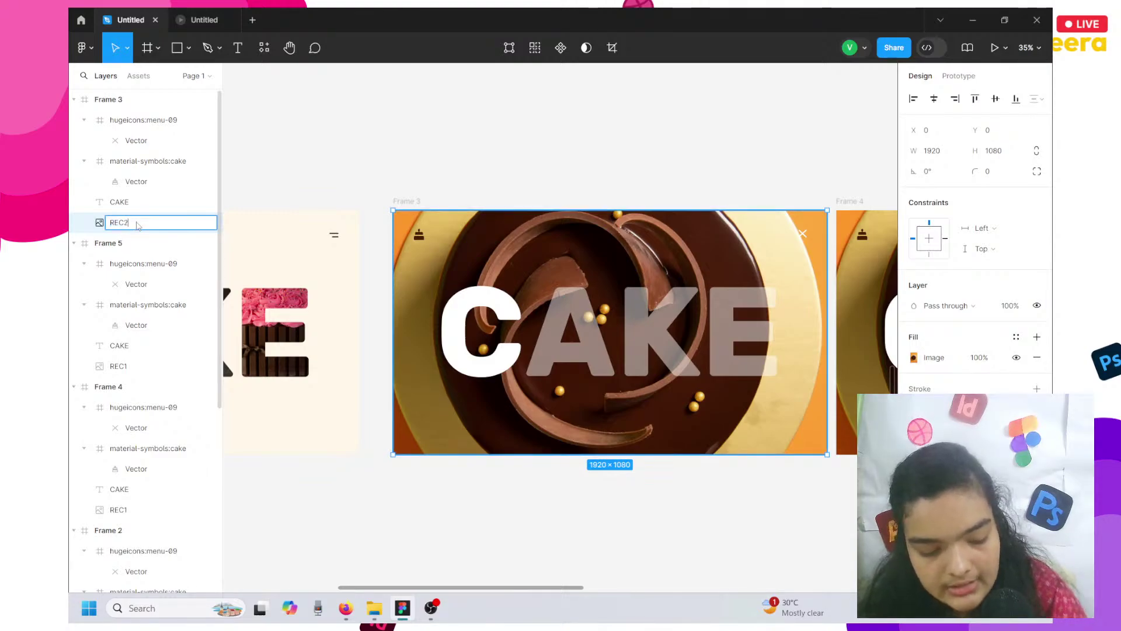
{"action": "type", "text": "REC2"}
{"action": "left_click", "coordinate": [416, 166]}
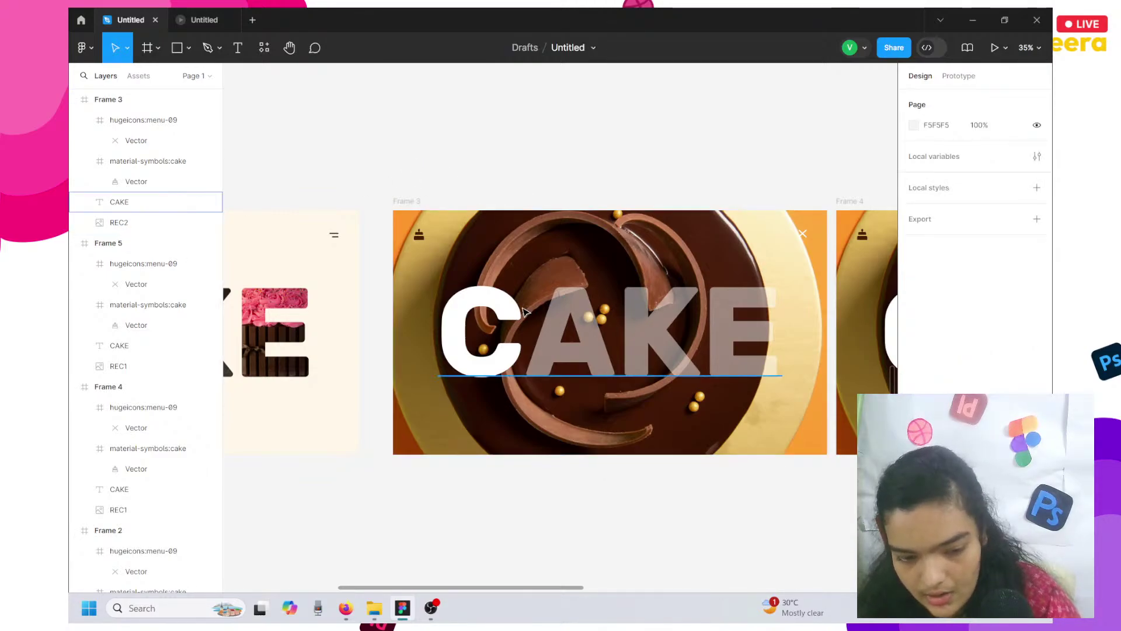
Replace the image fill of REC2 in Frame 3 with the blueberry cake photo from the Downloads folder.
{"action": "left_click", "coordinate": [409, 201]}
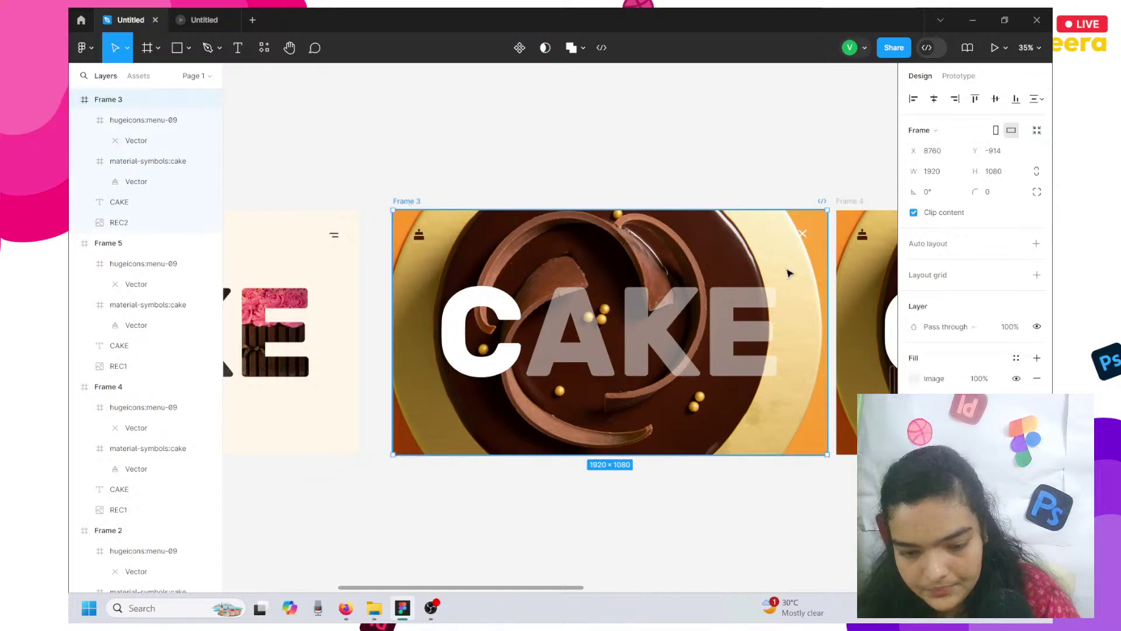
{"action": "left_click", "coordinate": [914, 377]}
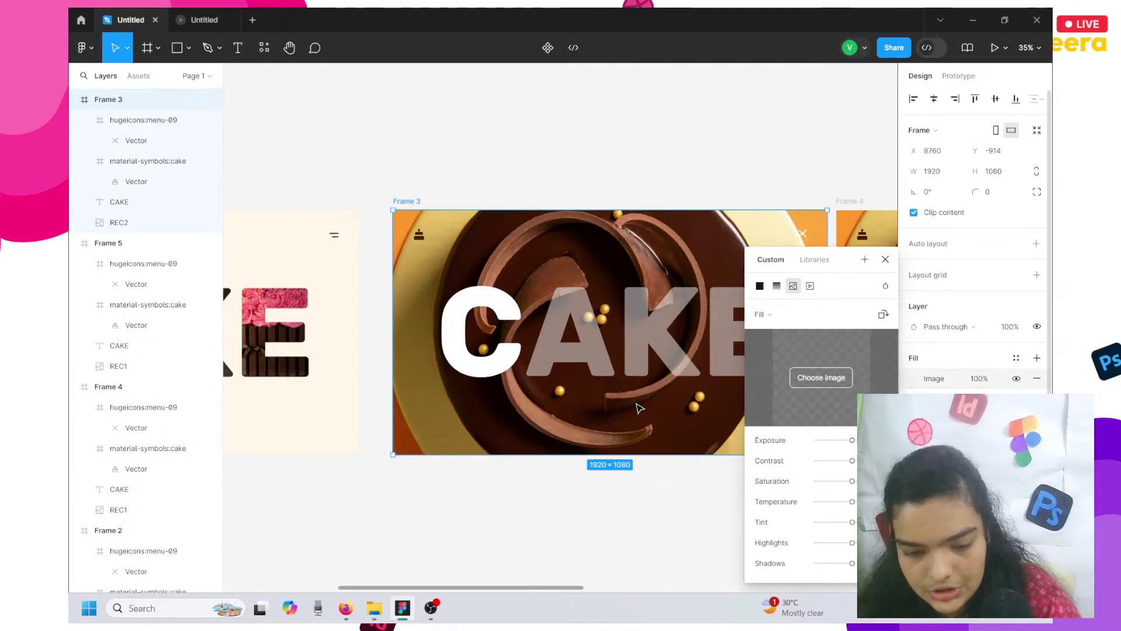
{"action": "left_click", "coordinate": [119, 223]}
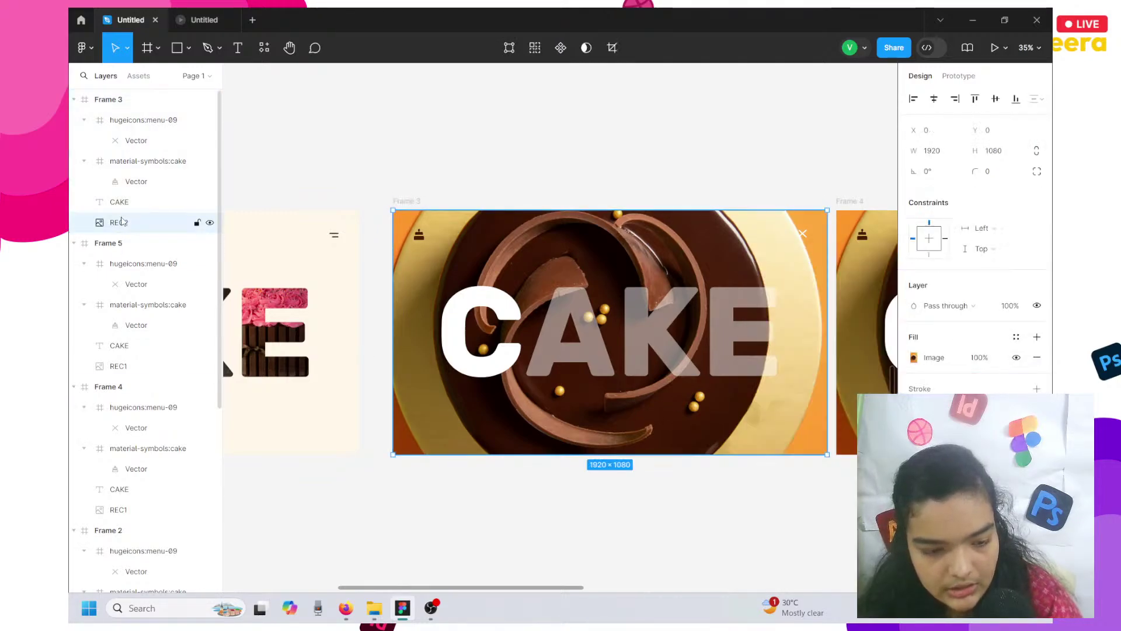
{"action": "left_click", "coordinate": [927, 367]}
{"action": "mouse_move", "coordinate": [816, 392]}
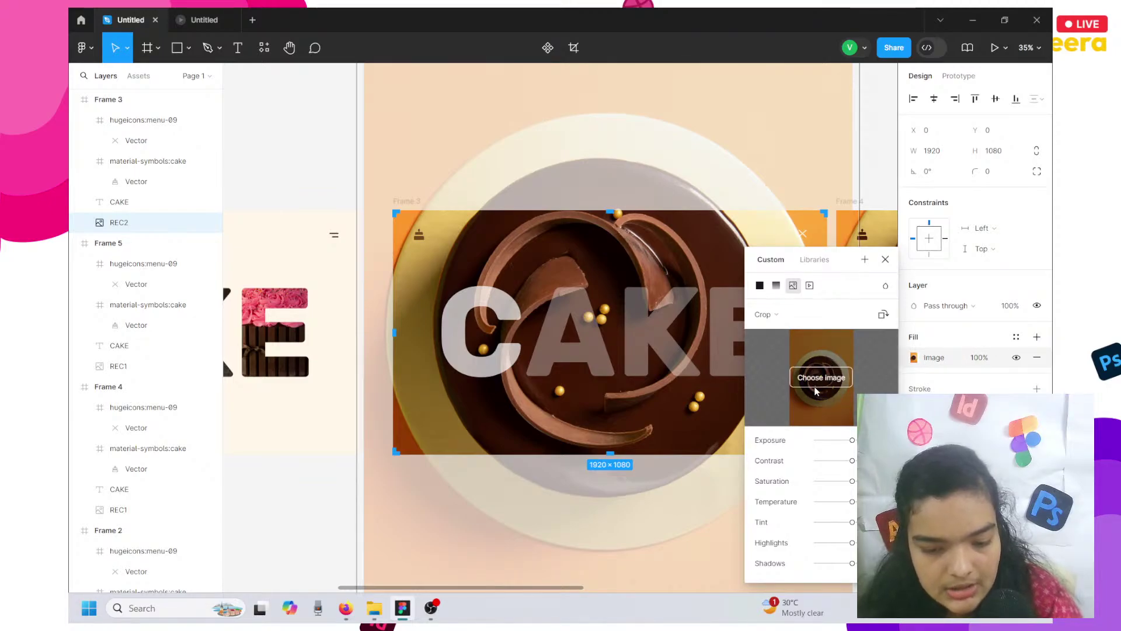
{"action": "left_click", "coordinate": [816, 391]}
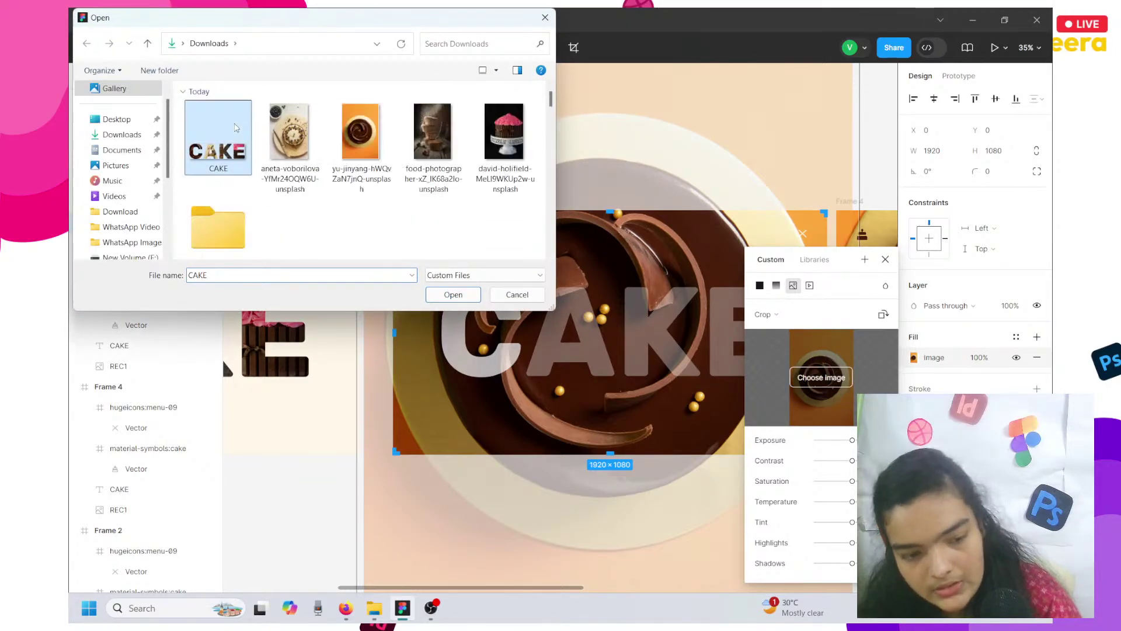
{"action": "left_click", "coordinate": [290, 140]}
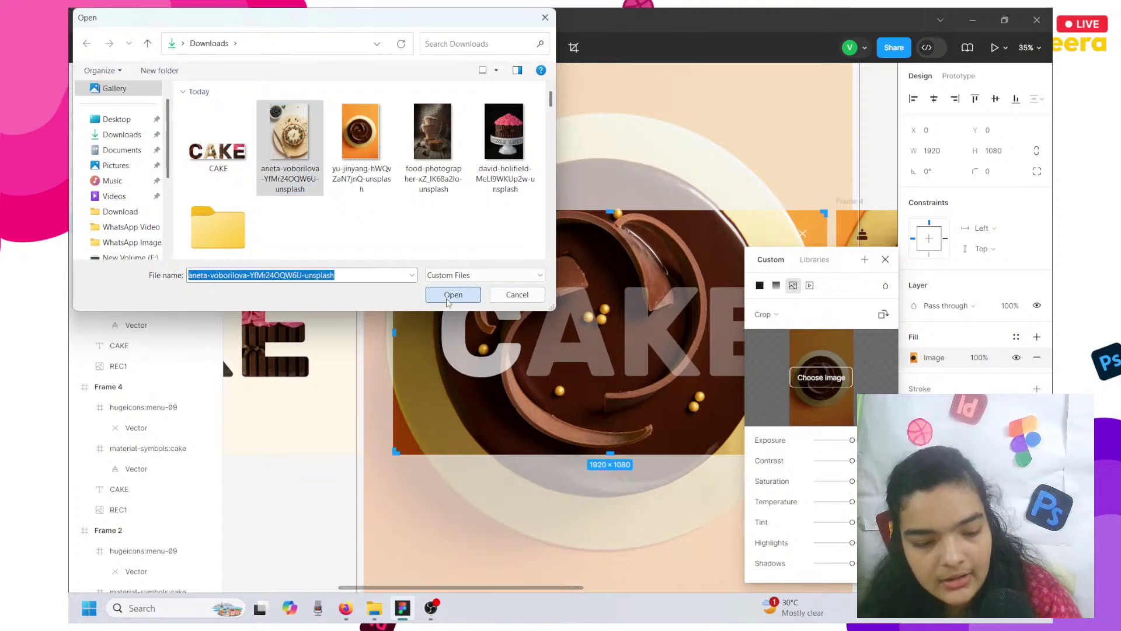
{"action": "left_click", "coordinate": [450, 295]}
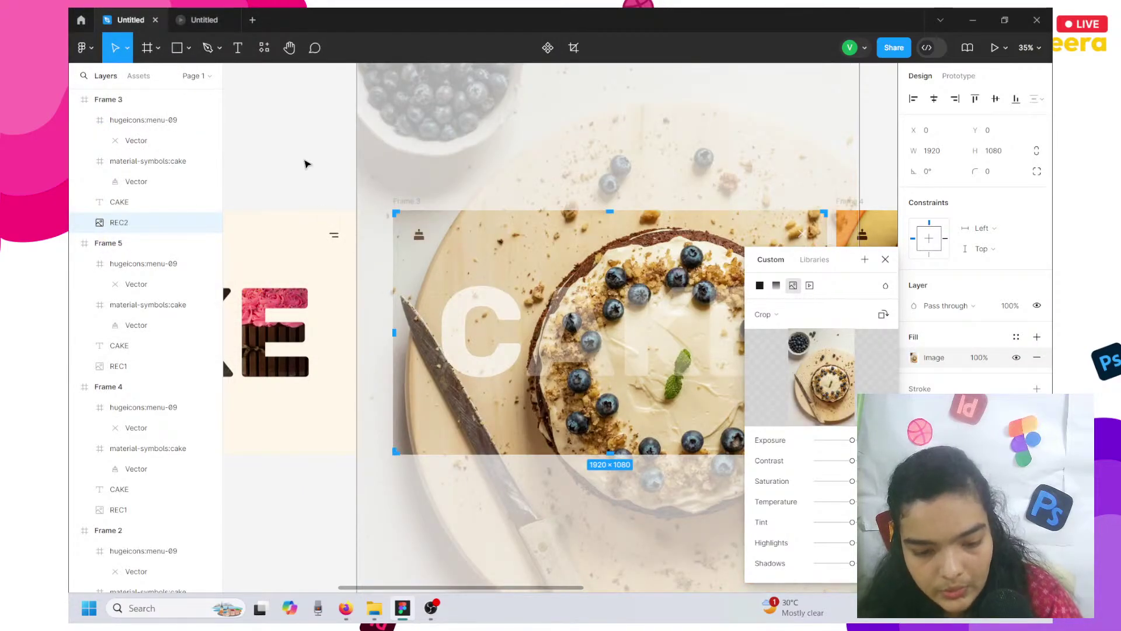
{"action": "key", "text": "Escape"}
{"action": "scroll", "coordinate": [306, 164], "scroll_direction": "down", "scroll_amount": 2}
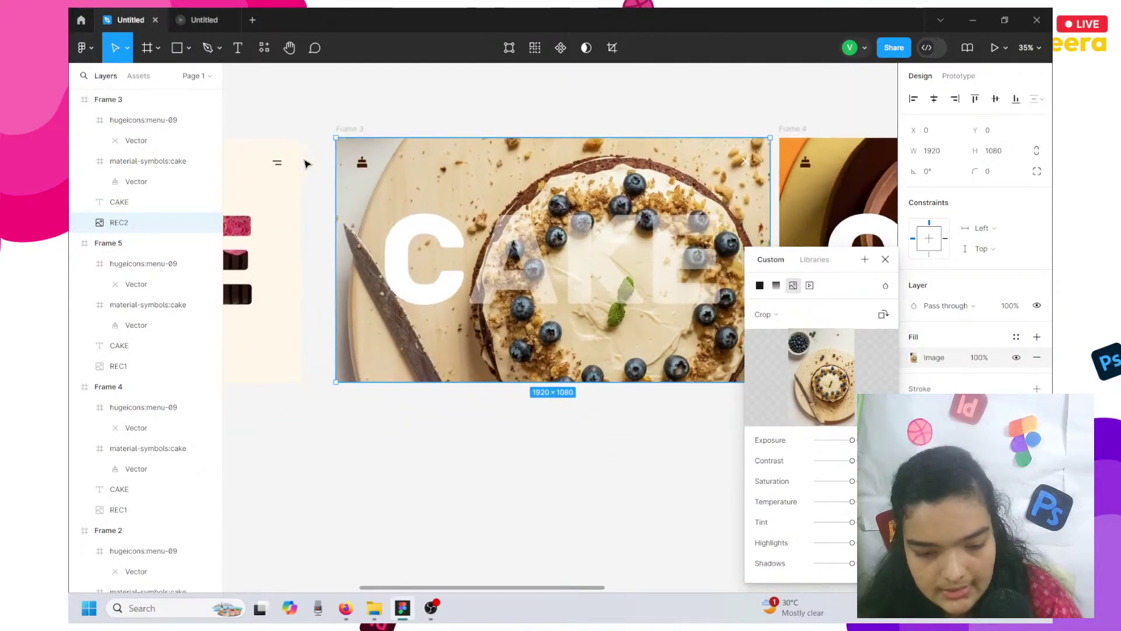
Shift the cropped image within REC2 slightly up and to the left to centre the blueberry cake in Frame 3.
{"action": "left_click", "coordinate": [499, 251]}
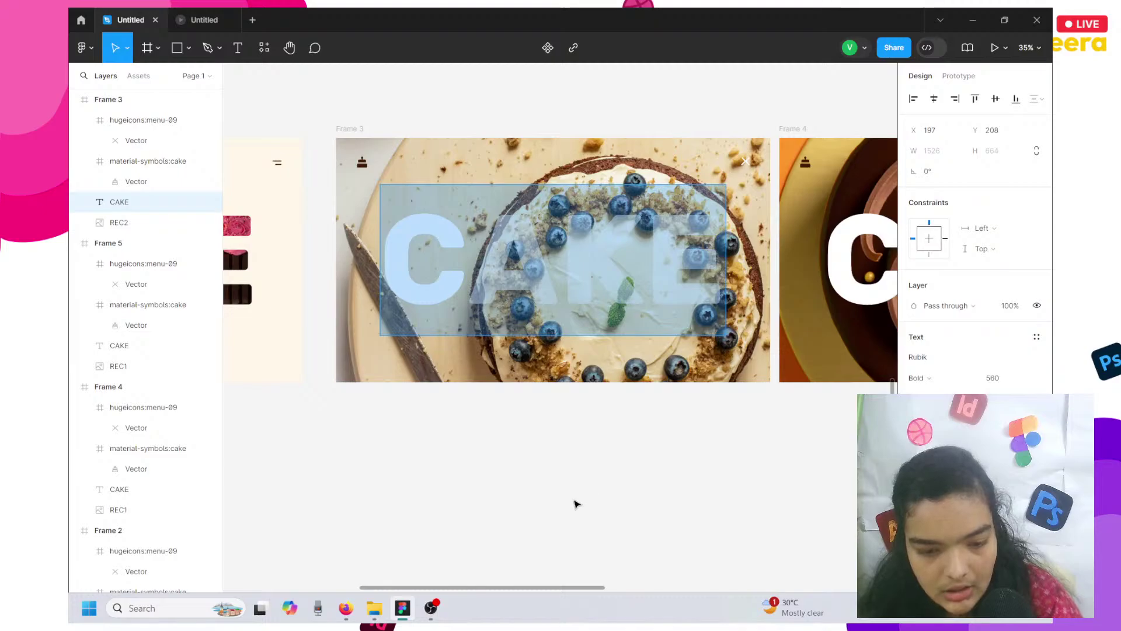
{"action": "key", "text": "Escape"}
{"action": "left_click", "coordinate": [352, 138]}
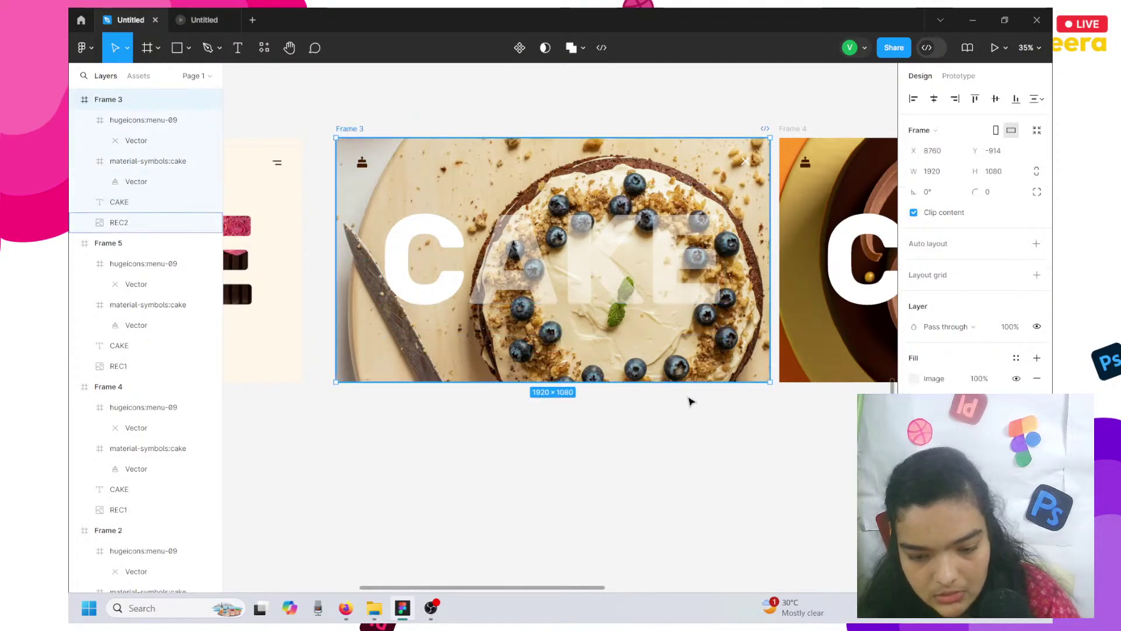
{"action": "left_click", "coordinate": [913, 379]}
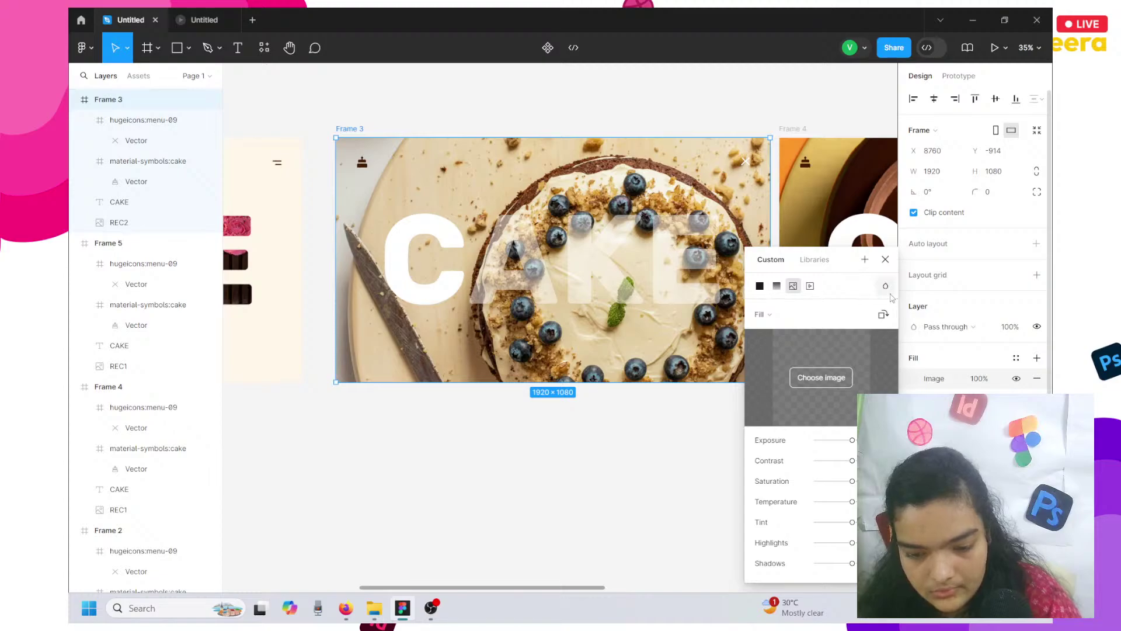
{"action": "left_click", "coordinate": [122, 222]}
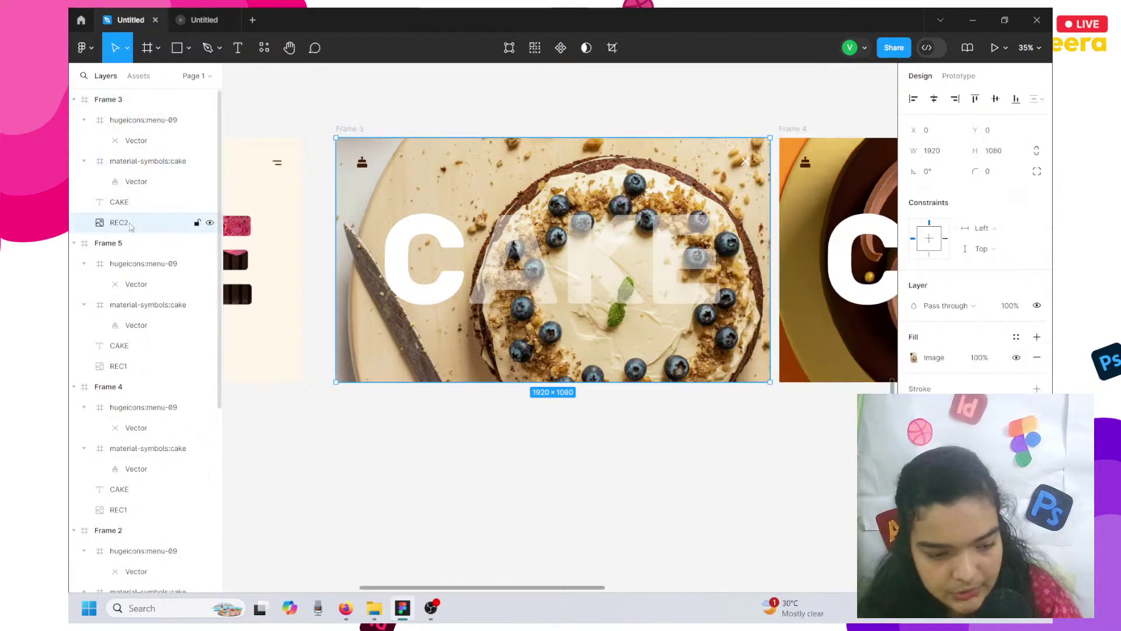
{"action": "left_click", "coordinate": [925, 358]}
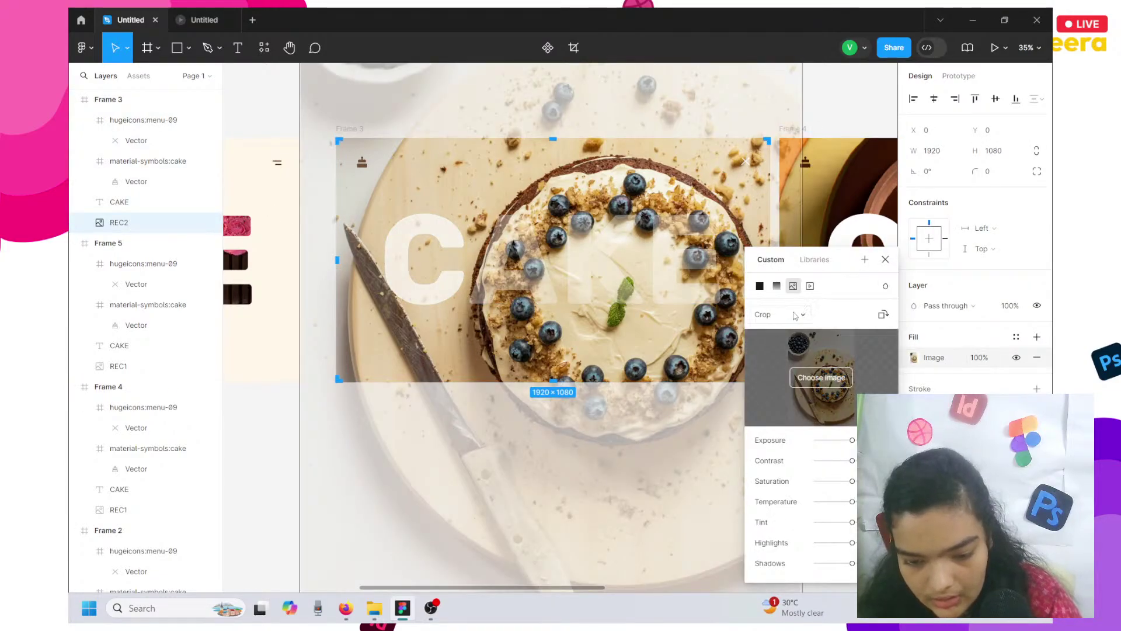
{"action": "left_click_drag", "start_coordinate": [640, 311], "coordinate": [624, 289]}
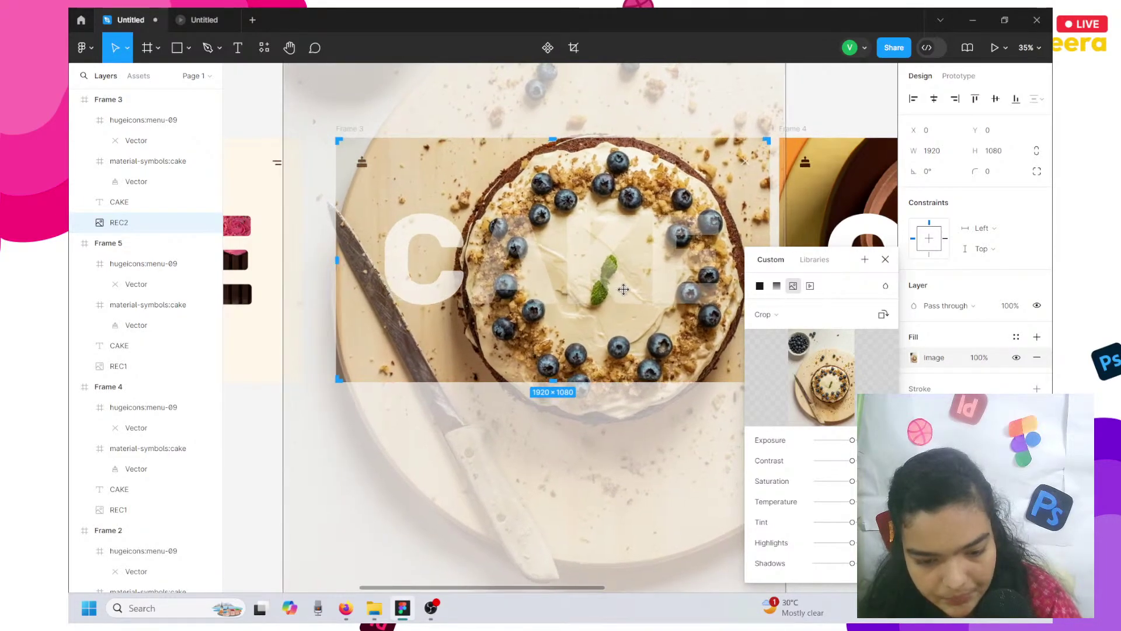
{"action": "key", "text": "Return"}
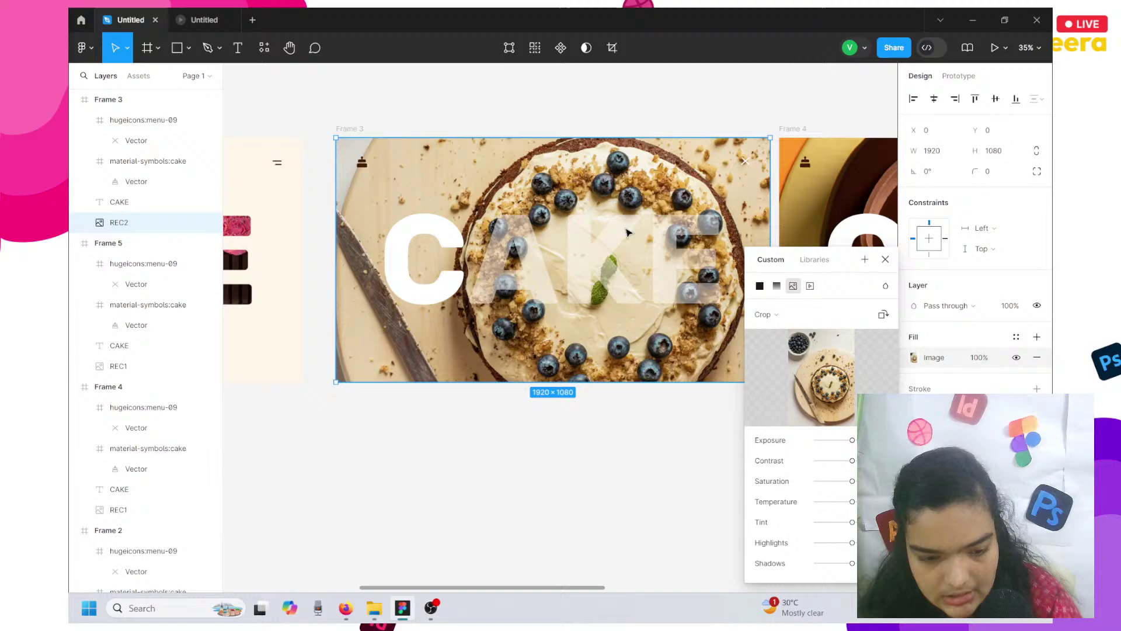
Recolour the letter A of Frame 3's CAKE text by sampling the solid white of the letter C.
{"action": "left_click", "coordinate": [554, 242]}
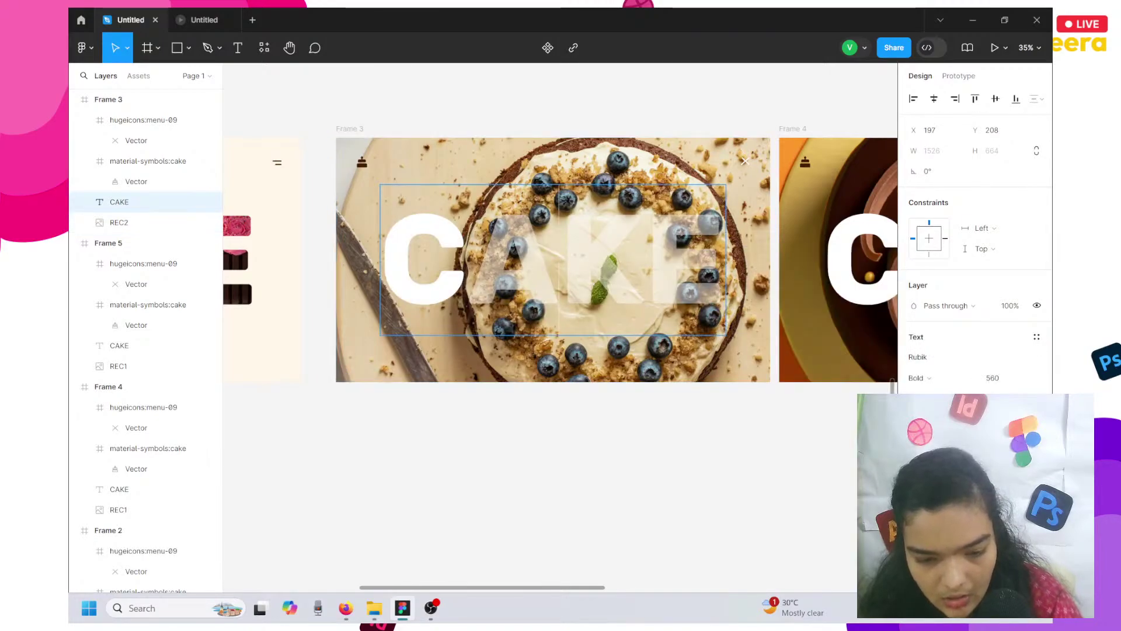
{"action": "key", "text": "shift+Right"}
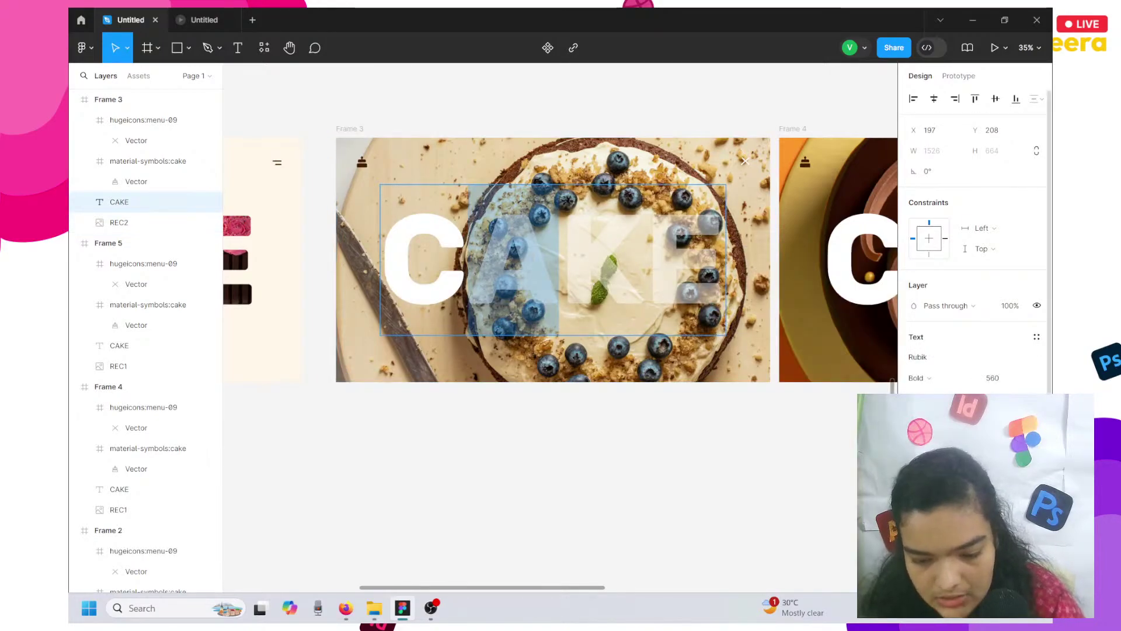
{"action": "left_click", "coordinate": [915, 461]}
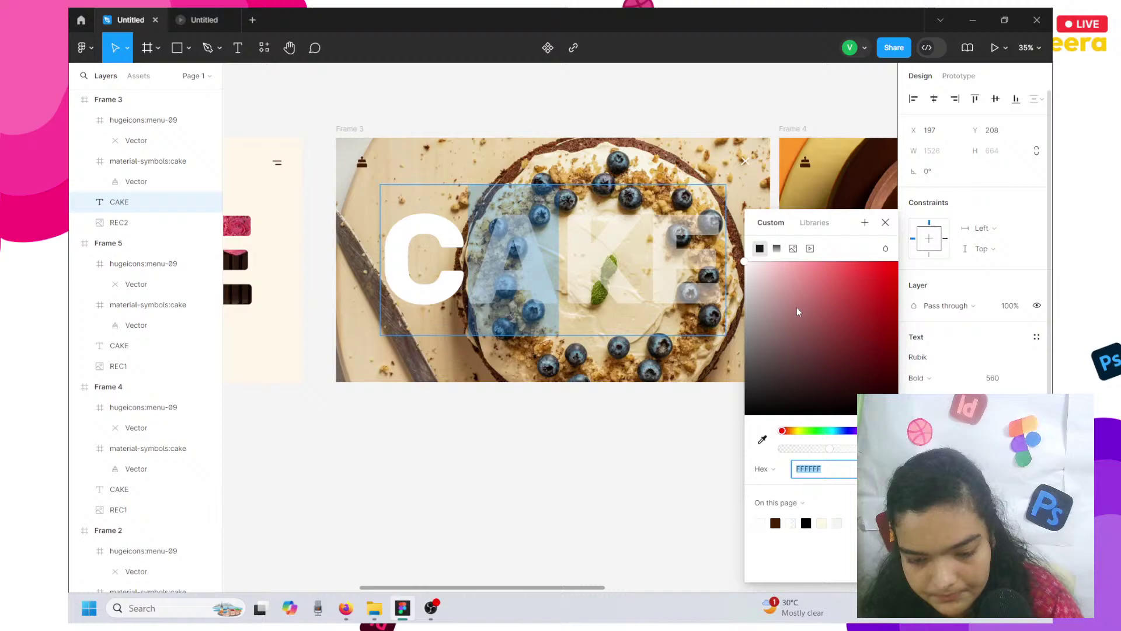
{"action": "left_click", "coordinate": [751, 297]}
{"action": "left_click", "coordinate": [762, 440]}
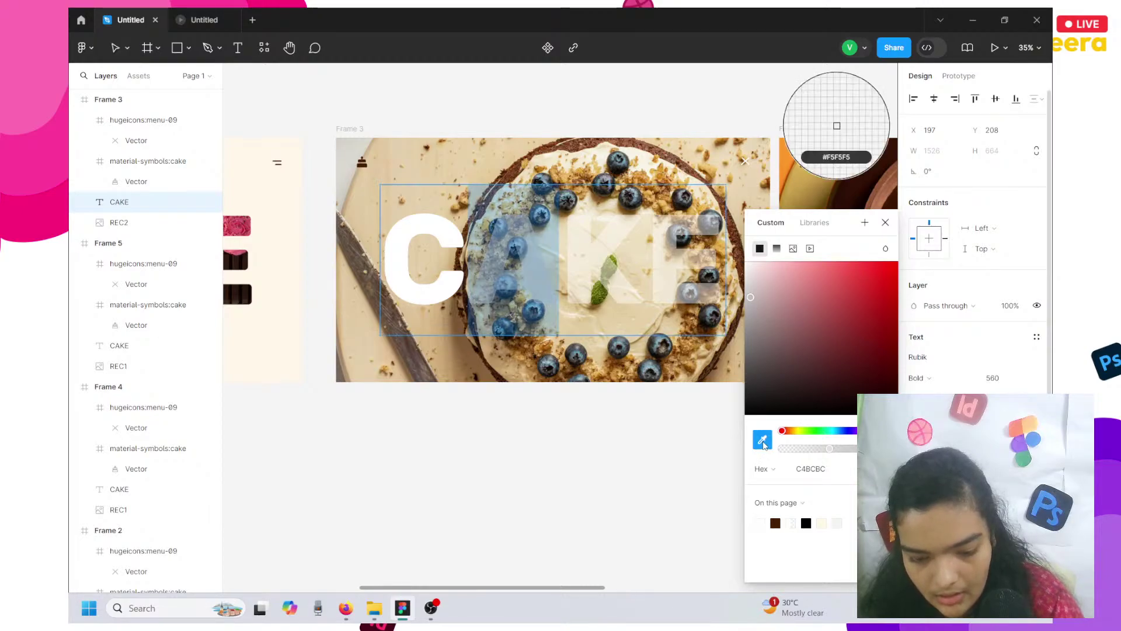
{"action": "left_click", "coordinate": [397, 275]}
{"action": "double_click", "coordinate": [397, 275]}
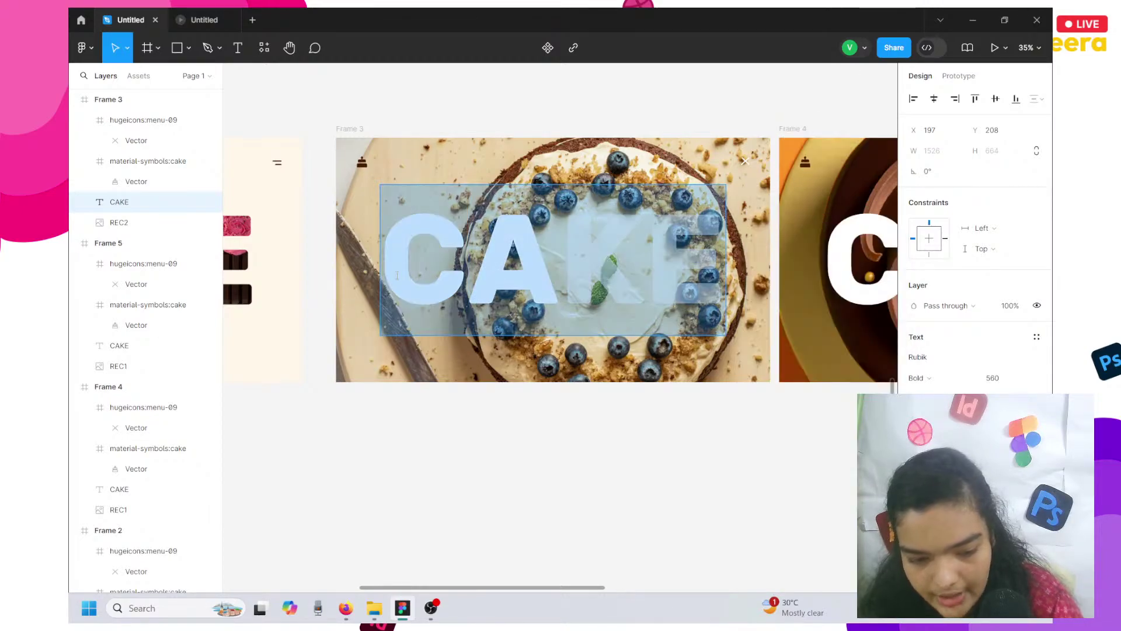
Examine the fill and opacity settings of the faded letters AKE in Frame 2's CAKE text.
{"action": "scroll", "coordinate": [443, 270], "scroll_direction": "up", "scroll_amount": 8}
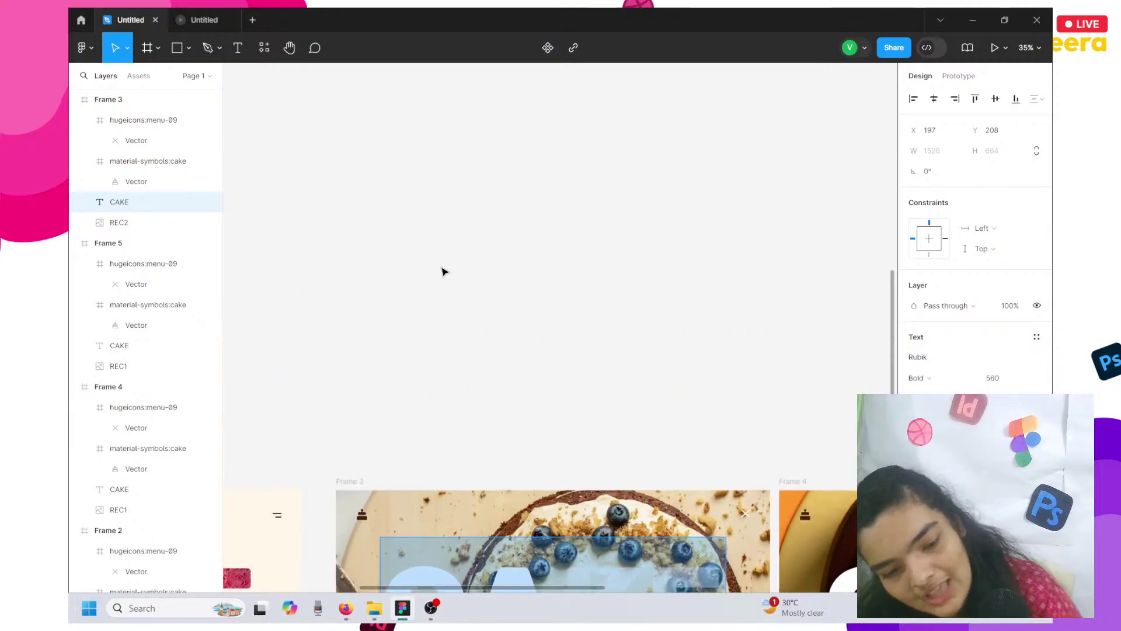
{"action": "scroll", "coordinate": [443, 271], "scroll_direction": "down", "scroll_amount": 3}
{"action": "scroll", "coordinate": [444, 271], "scroll_direction": "up", "scroll_amount": 3}
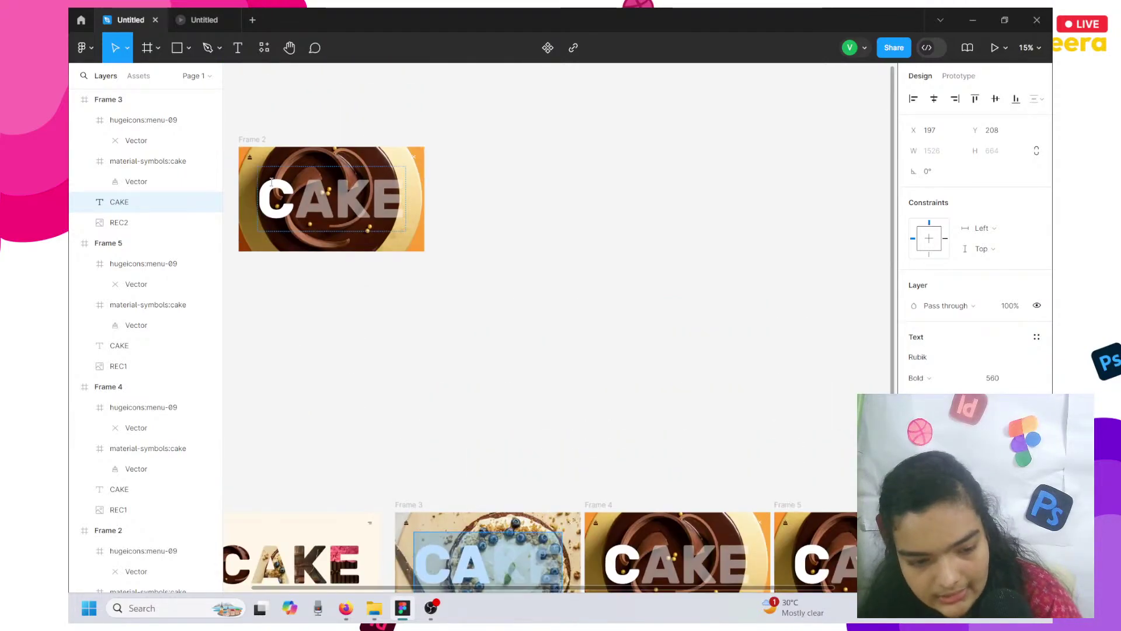
{"action": "double_click", "coordinate": [323, 208]}
{"action": "left_click_drag", "start_coordinate": [295, 209], "coordinate": [396, 212]}
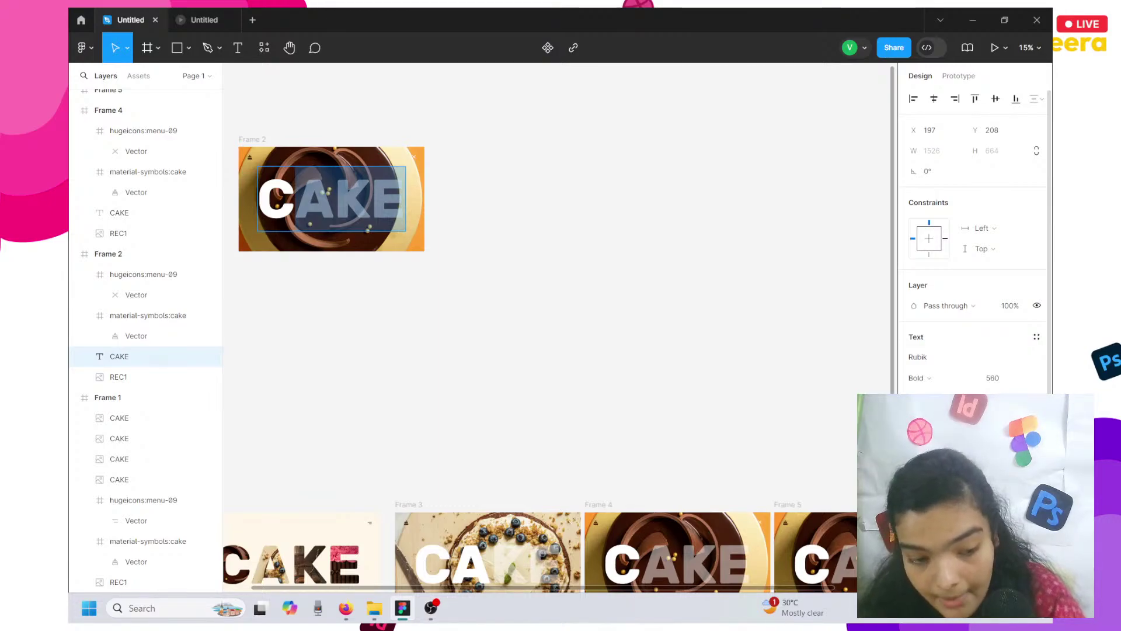
{"action": "key", "text": "Escape"}
{"action": "key", "text": "Return"}
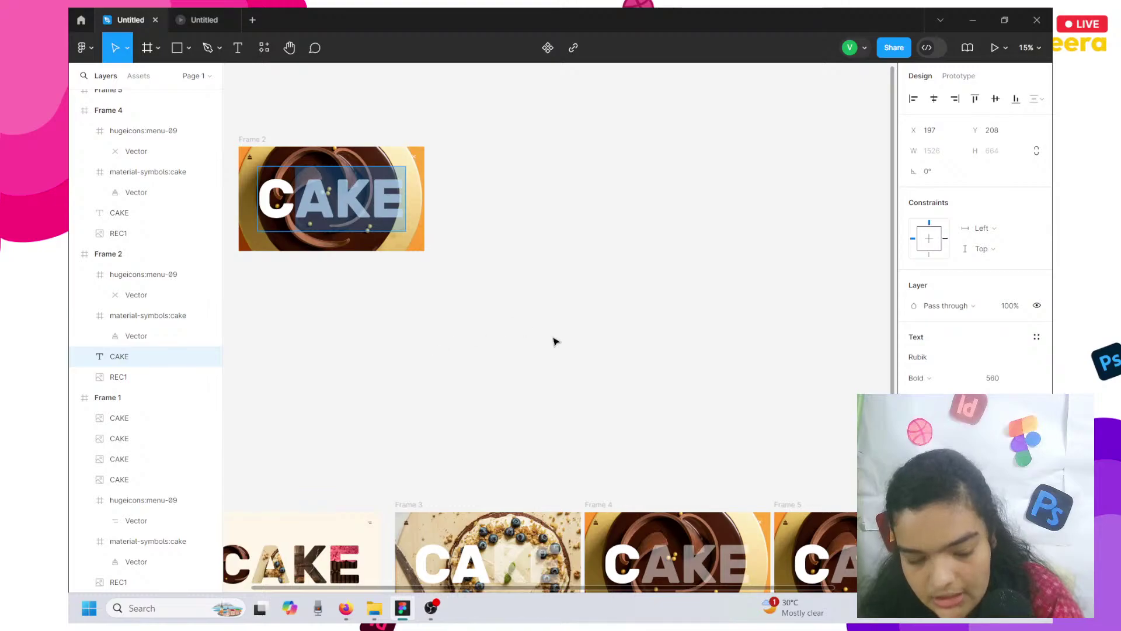
{"action": "key", "text": "Escape"}
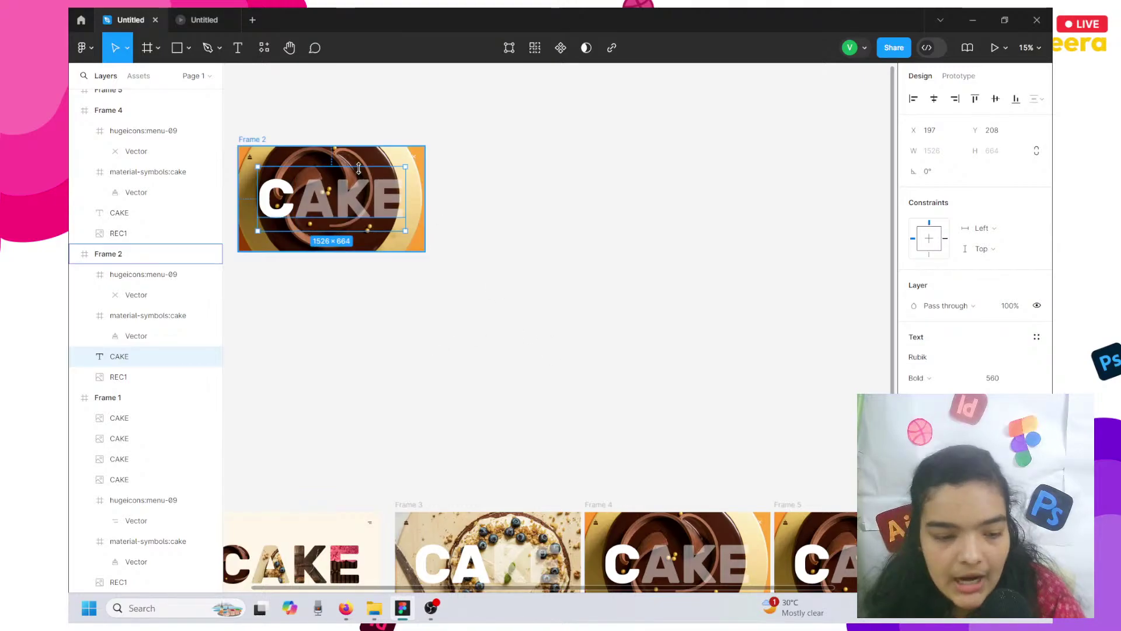
Move Frame 2 to about X 8647, Y -2821, just above Frame 3.
{"action": "left_click", "coordinate": [256, 140]}
{"action": "left_click_drag", "start_coordinate": [262, 168], "coordinate": [407, 349]}
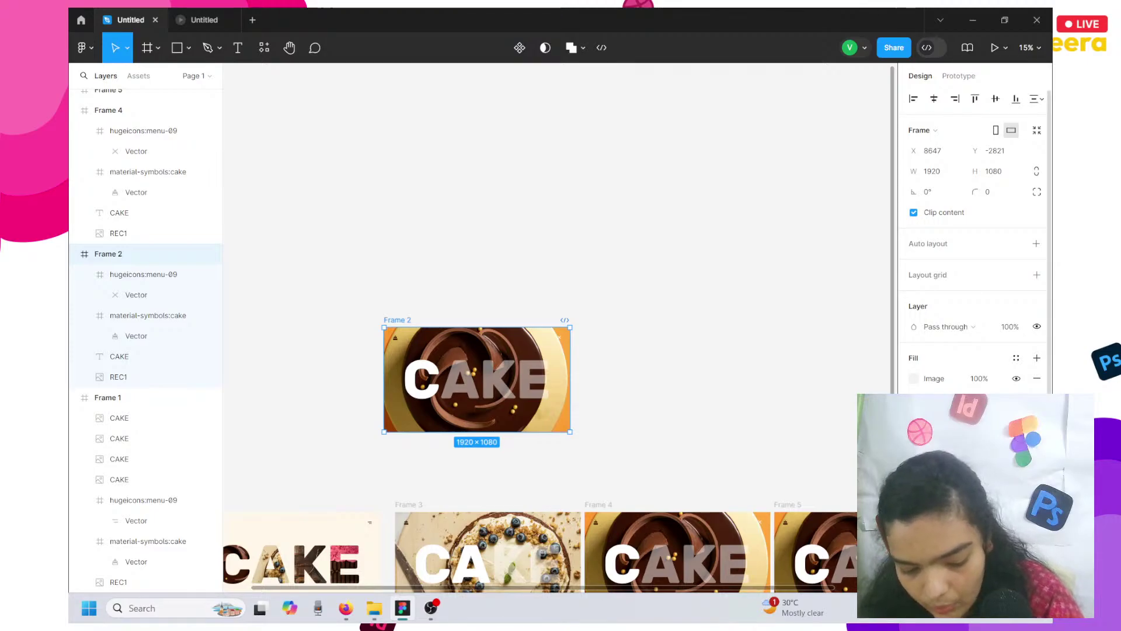
{"action": "left_click", "coordinate": [620, 320]}
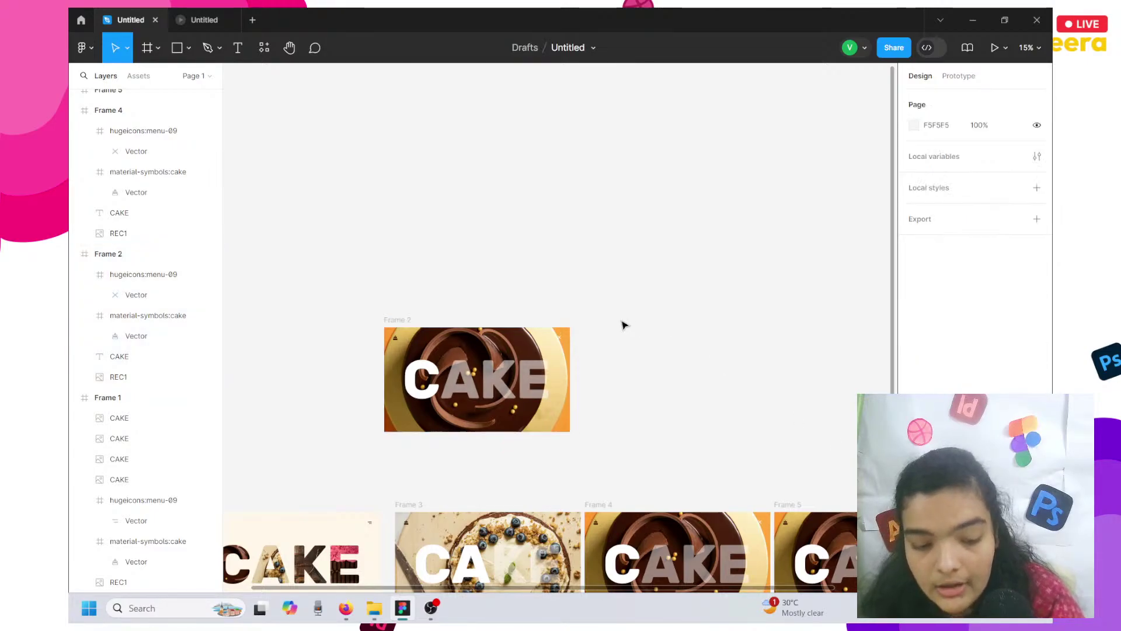
{"action": "left_click_drag", "start_coordinate": [620, 320], "coordinate": [620, 348]}
{"action": "scroll", "coordinate": [621, 348], "scroll_direction": "down", "scroll_amount": 5}
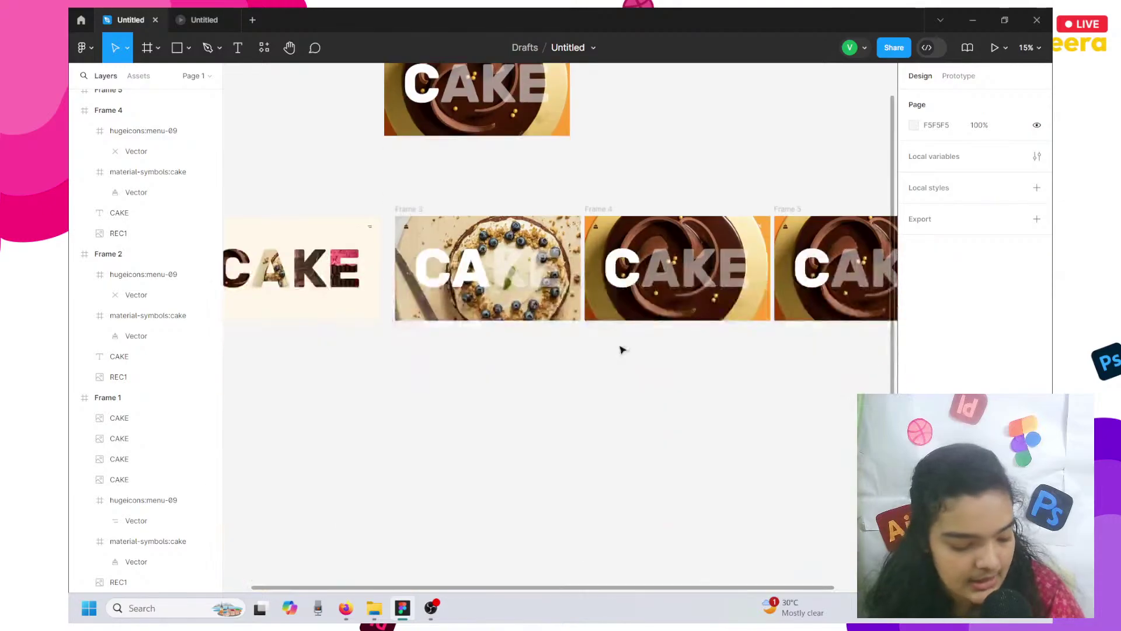
Make the letter C in Frame 3's CAKE text semi-transparent like the faded K and E.
{"action": "scroll", "coordinate": [566, 401], "scroll_direction": "up", "scroll_amount": 5}
{"action": "scroll", "coordinate": [566, 402], "scroll_direction": "down", "scroll_amount": 5}
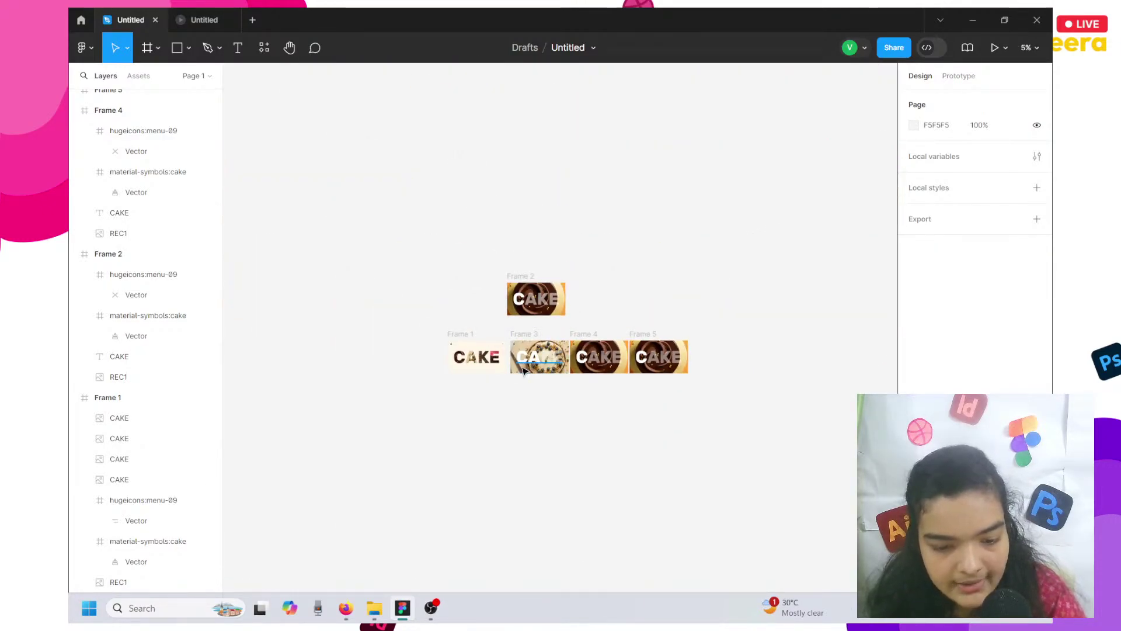
{"action": "scroll", "coordinate": [524, 372], "scroll_direction": "up", "scroll_amount": 6}
{"action": "scroll", "coordinate": [524, 371], "scroll_direction": "right", "scroll_amount": 3}
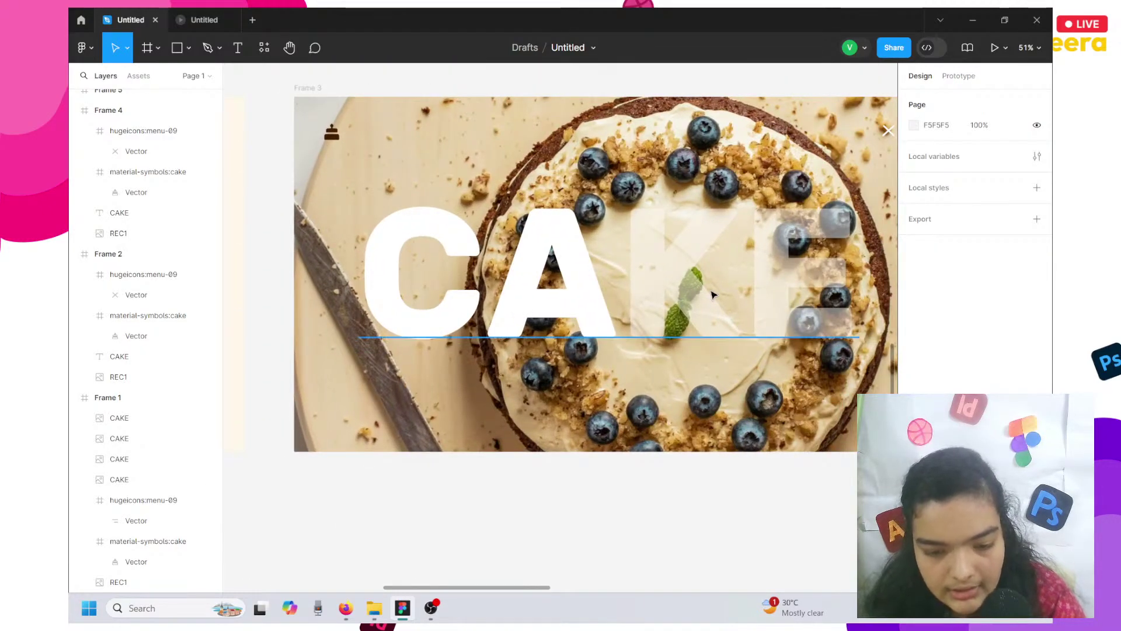
{"action": "left_click", "coordinate": [524, 372]}
{"action": "key", "text": "Left"}
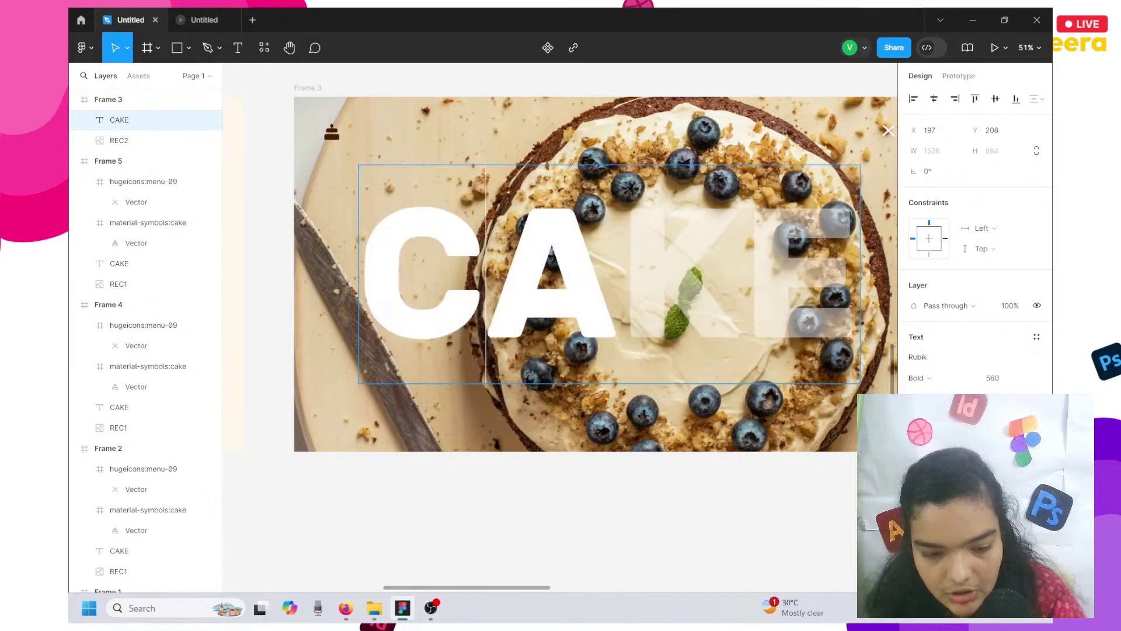
{"action": "key", "text": "shift+Right"}
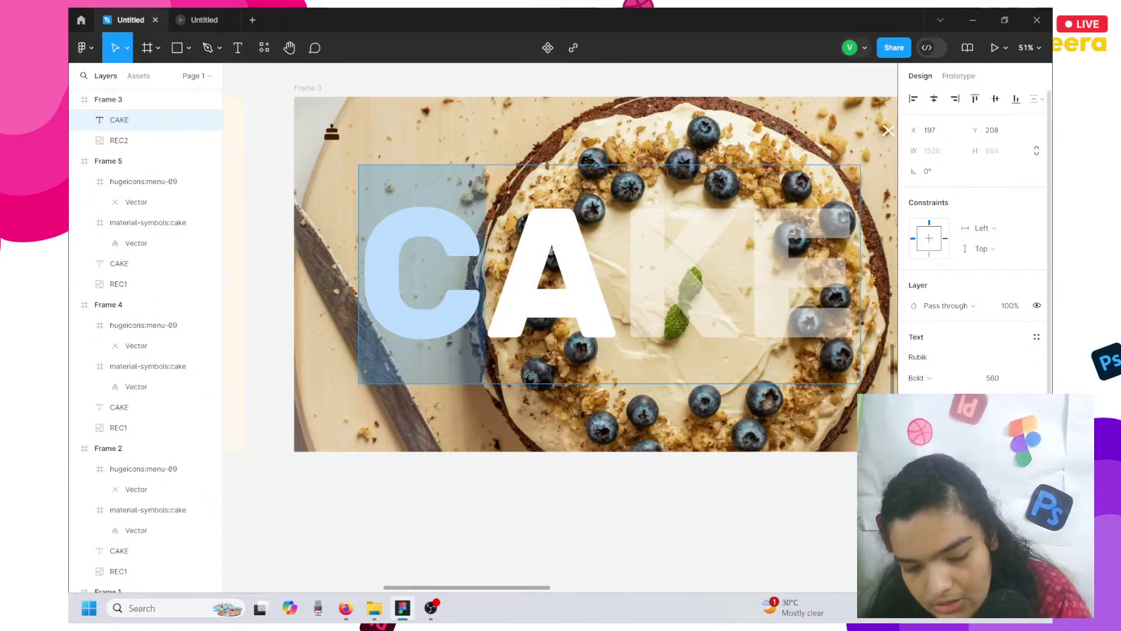
{"action": "key", "text": "Escape"}
{"action": "key", "text": "Return"}
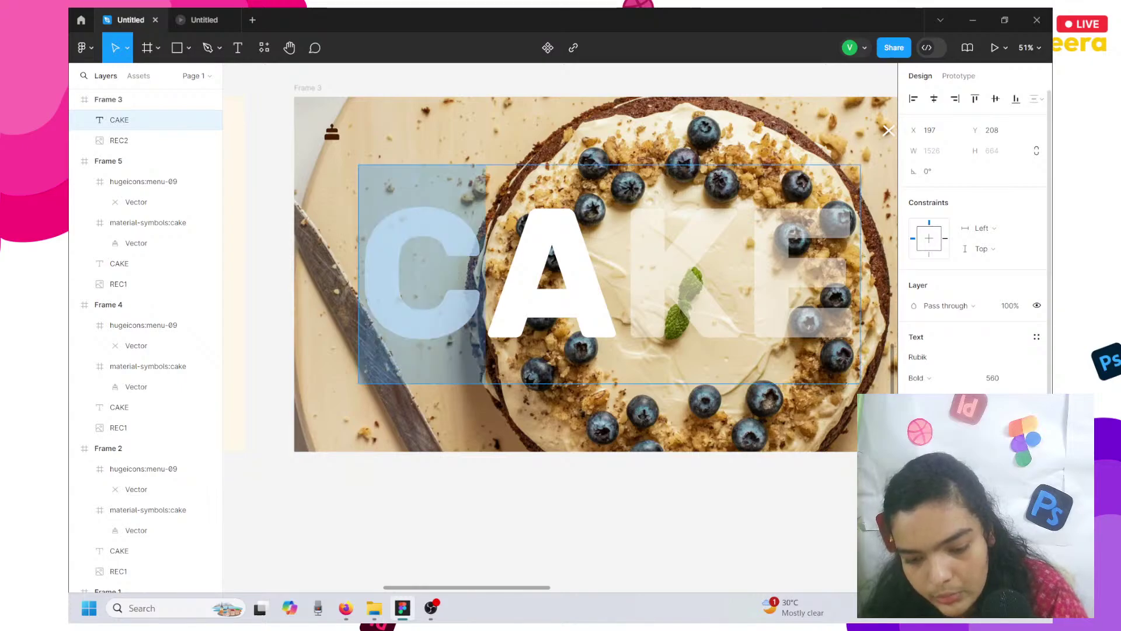
{"action": "type", "text": "72"}
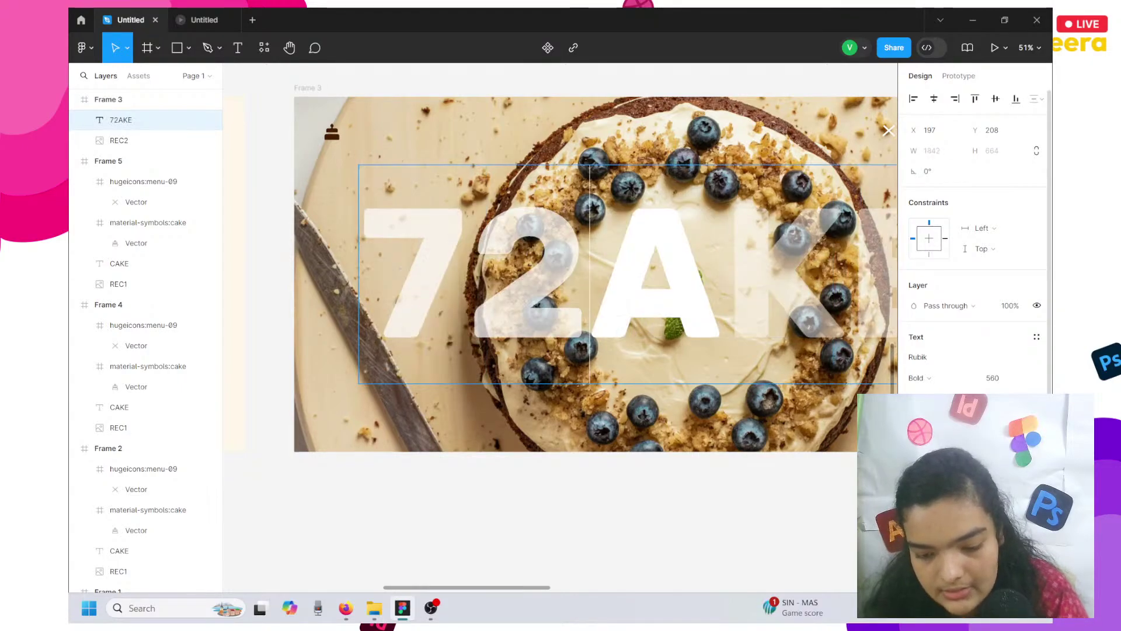
{"action": "key", "text": "Return"}
{"action": "key", "text": "ctrl+z"}
{"action": "key", "text": "ctrl+z"}
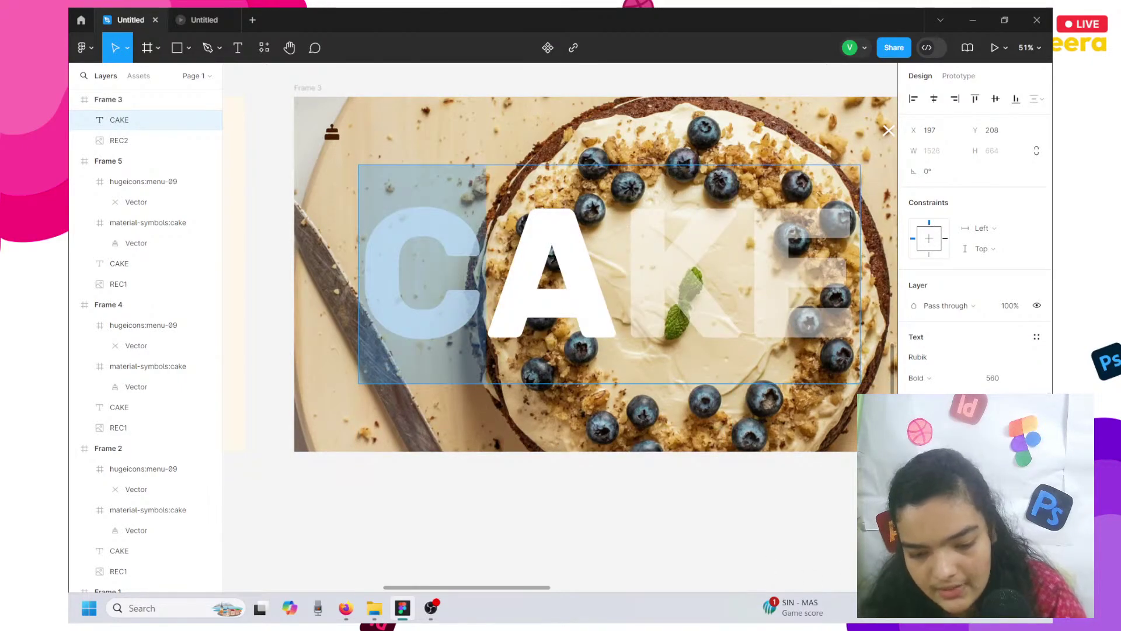
Set the layer opacity of the whole CAKE text in Frame 3 to 72%.
{"action": "key", "text": "Escape"}
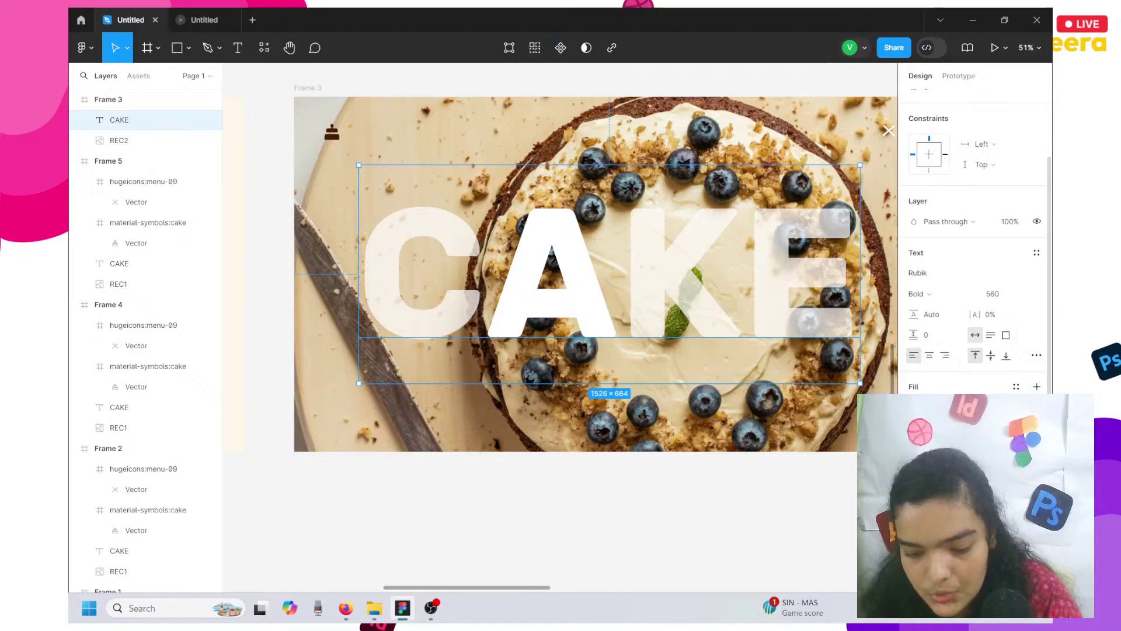
{"action": "key", "text": "7"}
{"action": "key", "text": "2"}
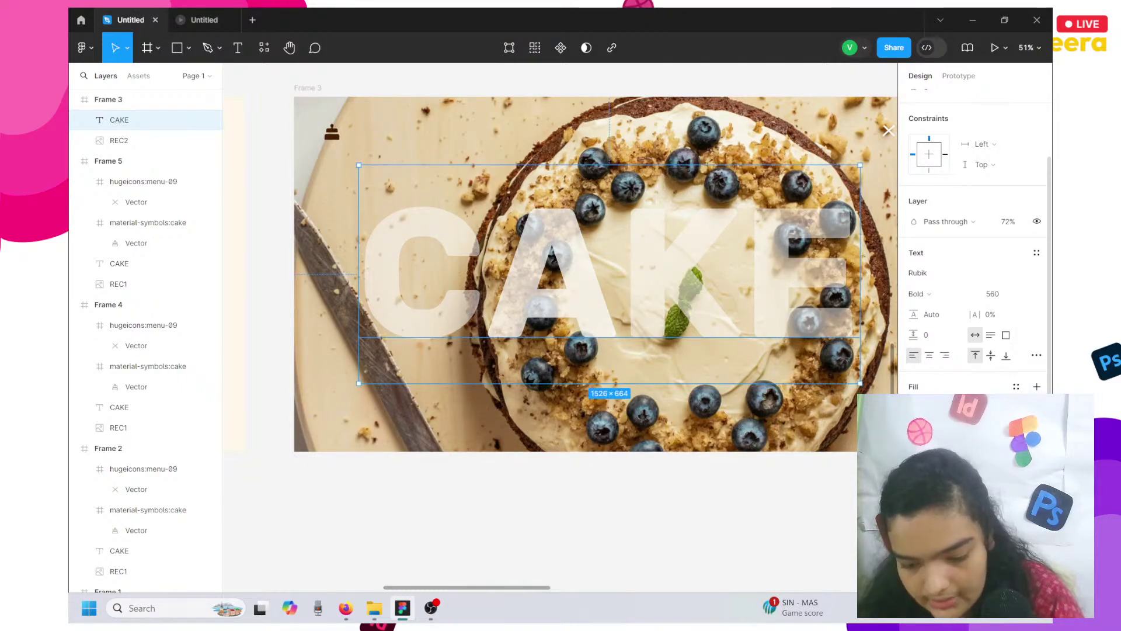
{"action": "key", "text": "Escape"}
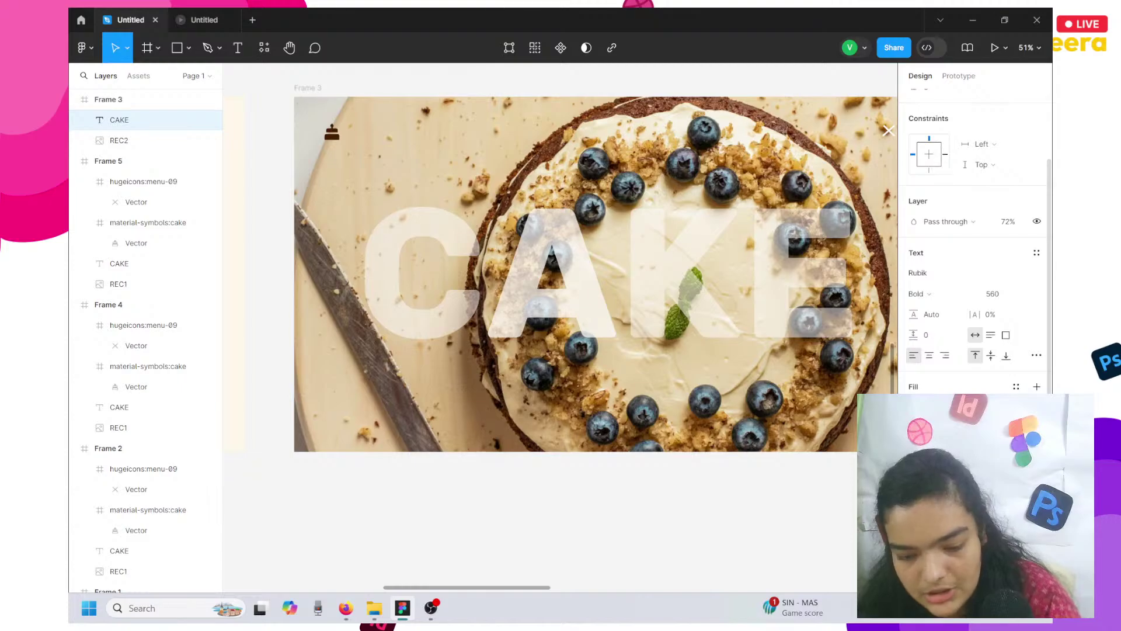
Check the fill colour of the letter A in Frame 3's CAKE text.
{"action": "left_click", "coordinate": [478, 229]}
{"action": "double_click", "coordinate": [540, 258]}
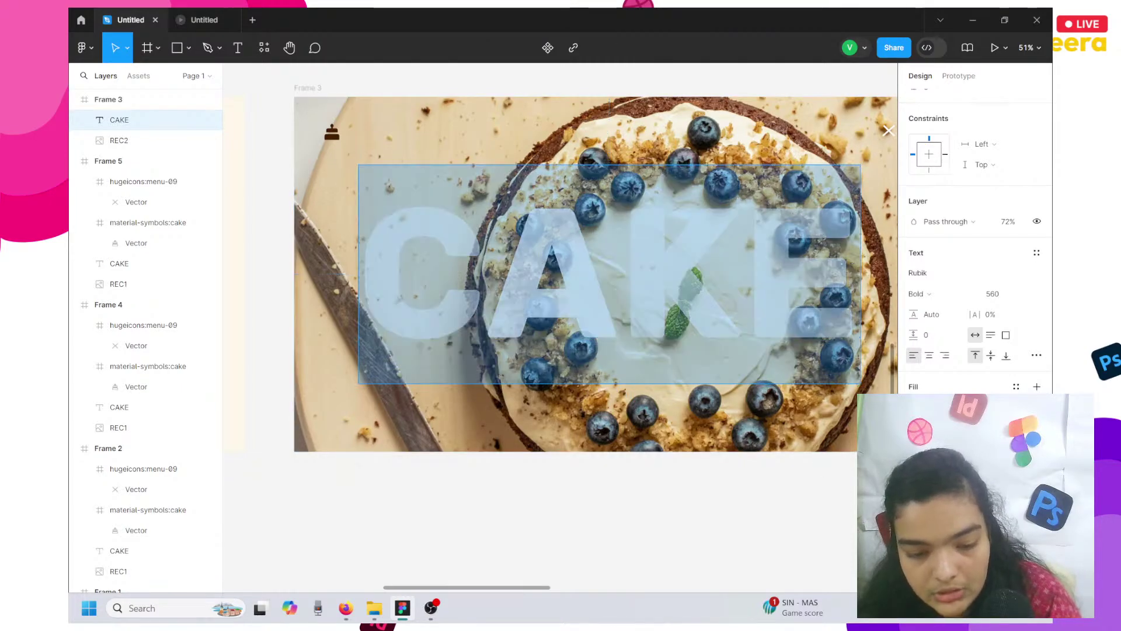
{"action": "left_click", "coordinate": [525, 256]}
{"action": "key", "text": "shift+Right"}
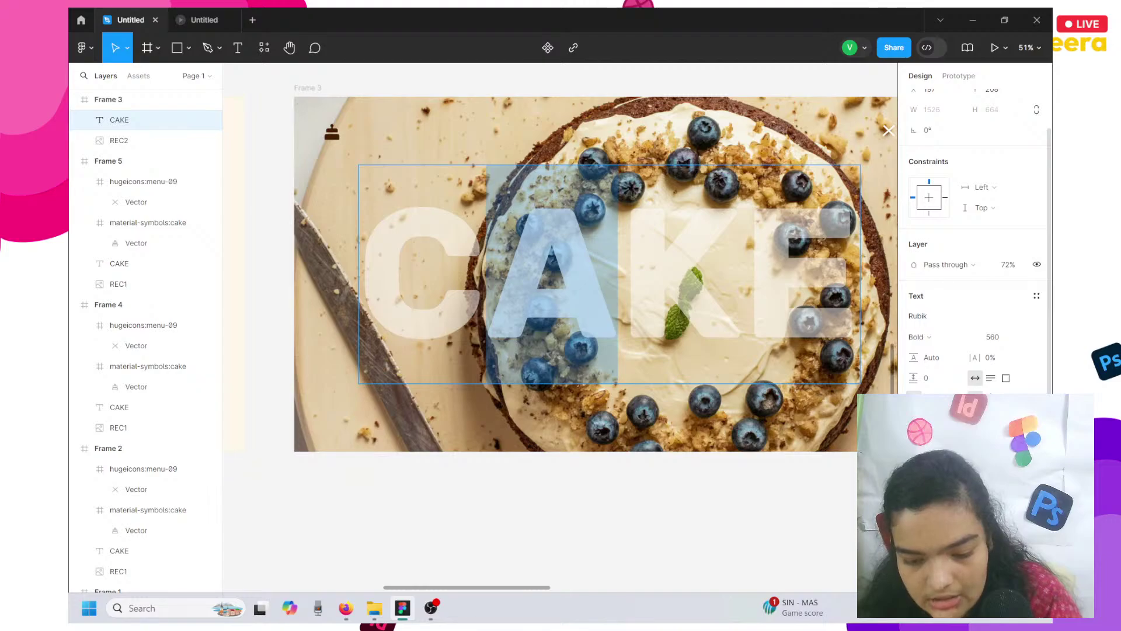
{"action": "left_click", "coordinate": [918, 450]}
{"action": "key", "text": "Return"}
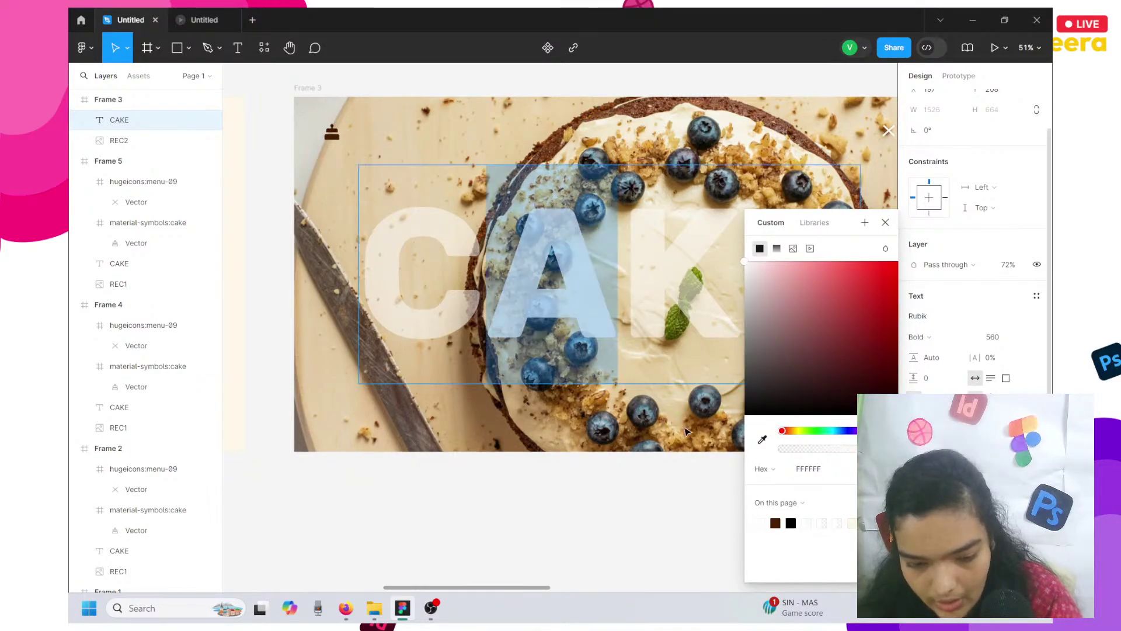
{"action": "key", "text": "Escape"}
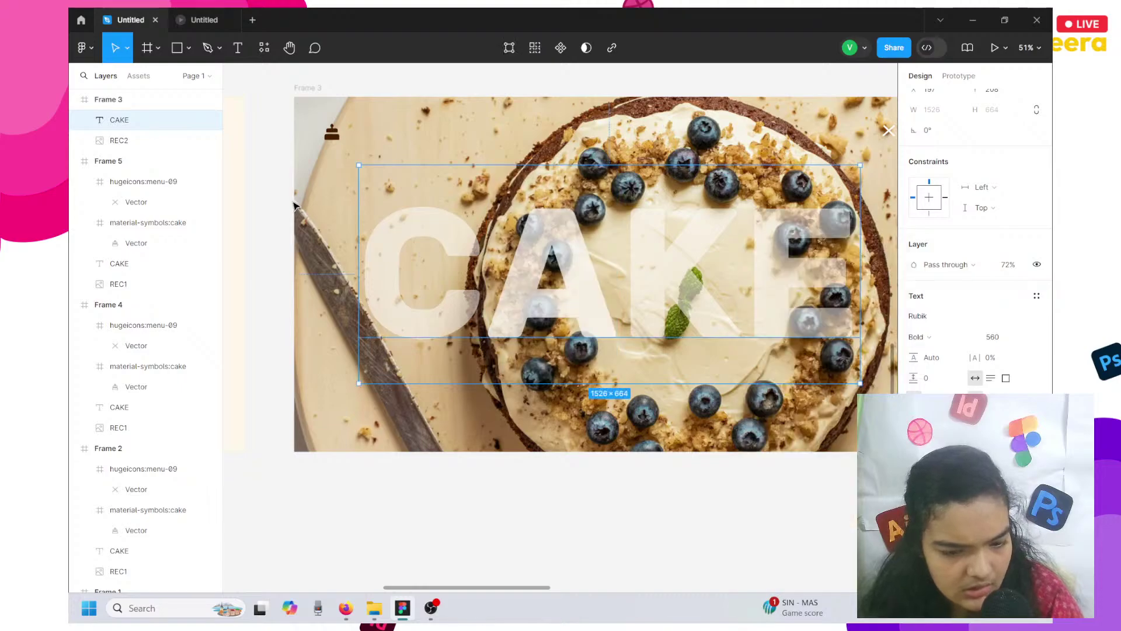
Set the fill colour of the letter A in Frame 3's CAKE text to FFFFFF and select Frame 3.
{"action": "scroll", "coordinate": [430, 337], "scroll_direction": "right", "scroll_amount": 3}
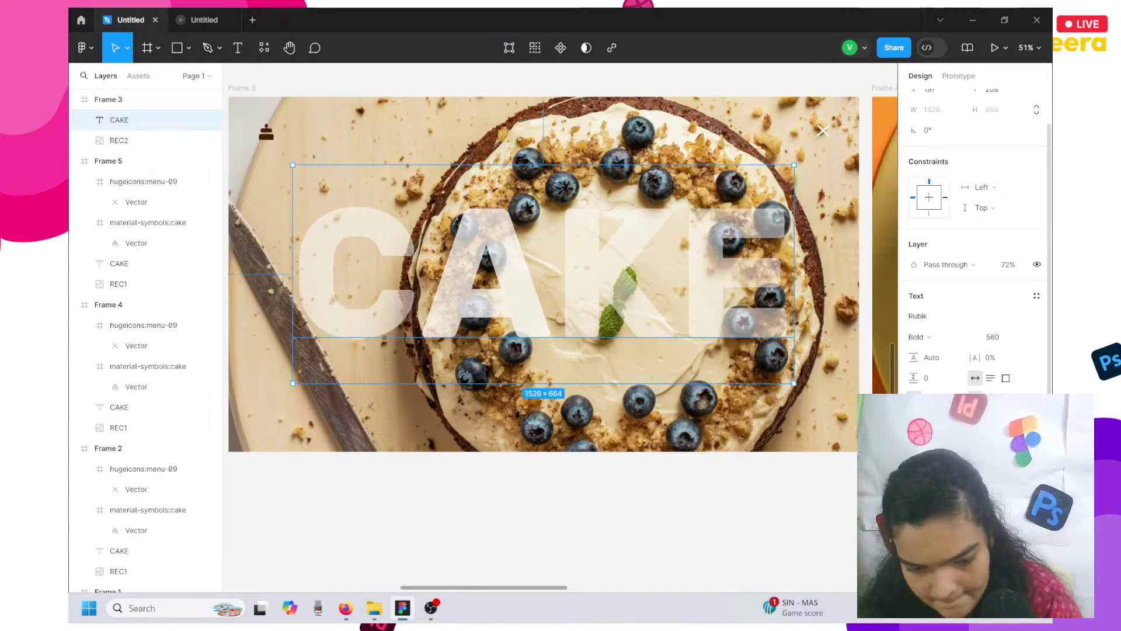
{"action": "key", "text": "Return"}
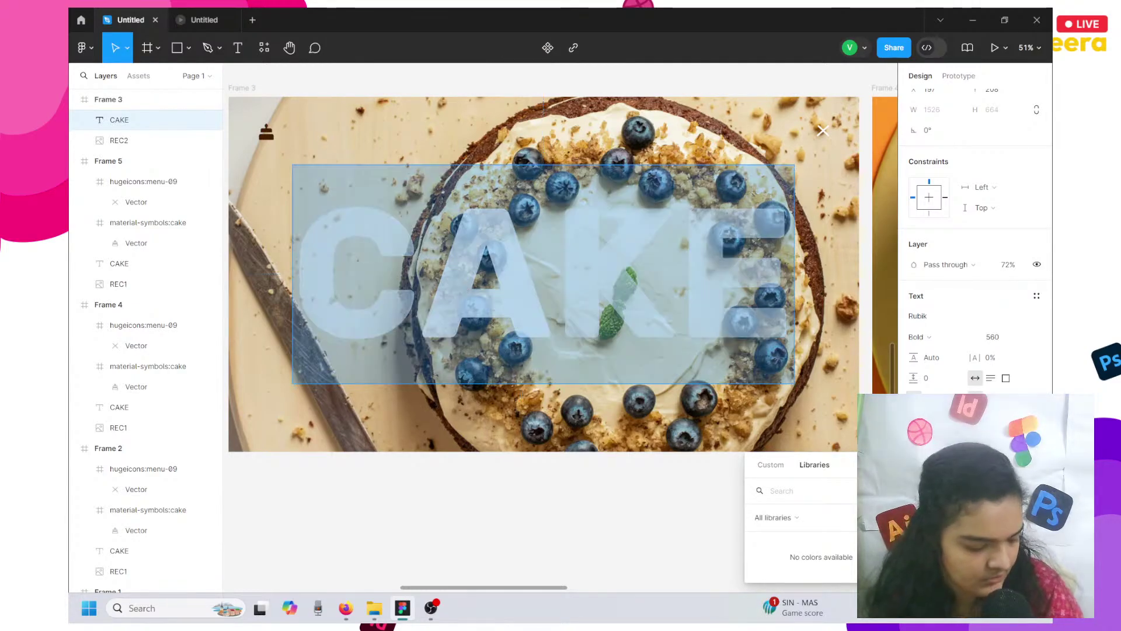
{"action": "left_click_drag", "start_coordinate": [444, 273], "coordinate": [540, 277]}
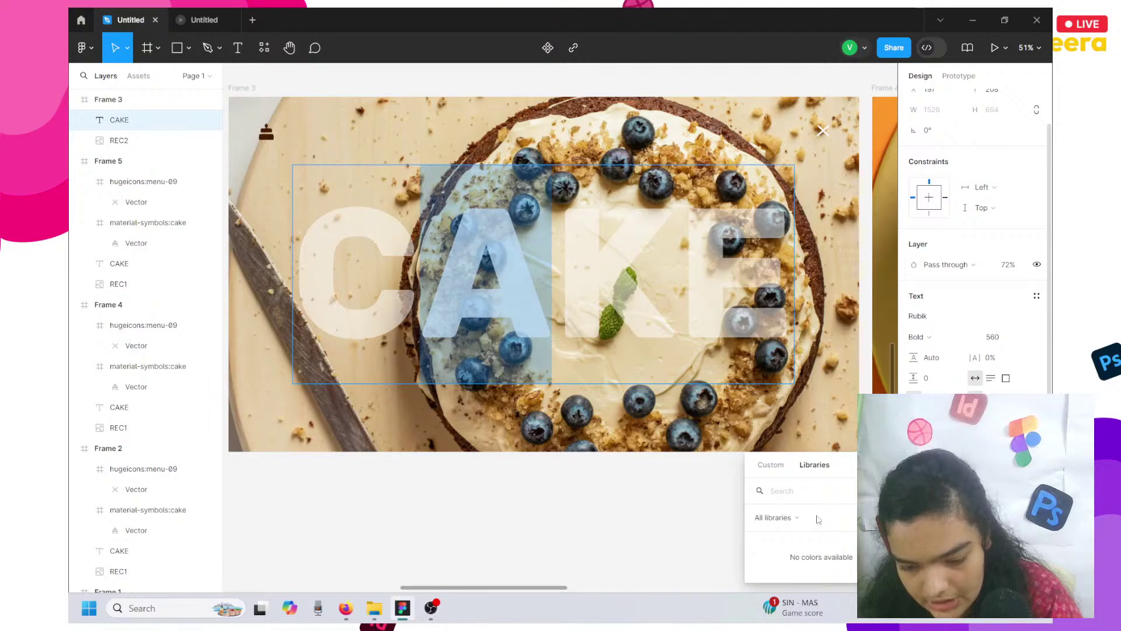
{"action": "key", "text": "Escape"}
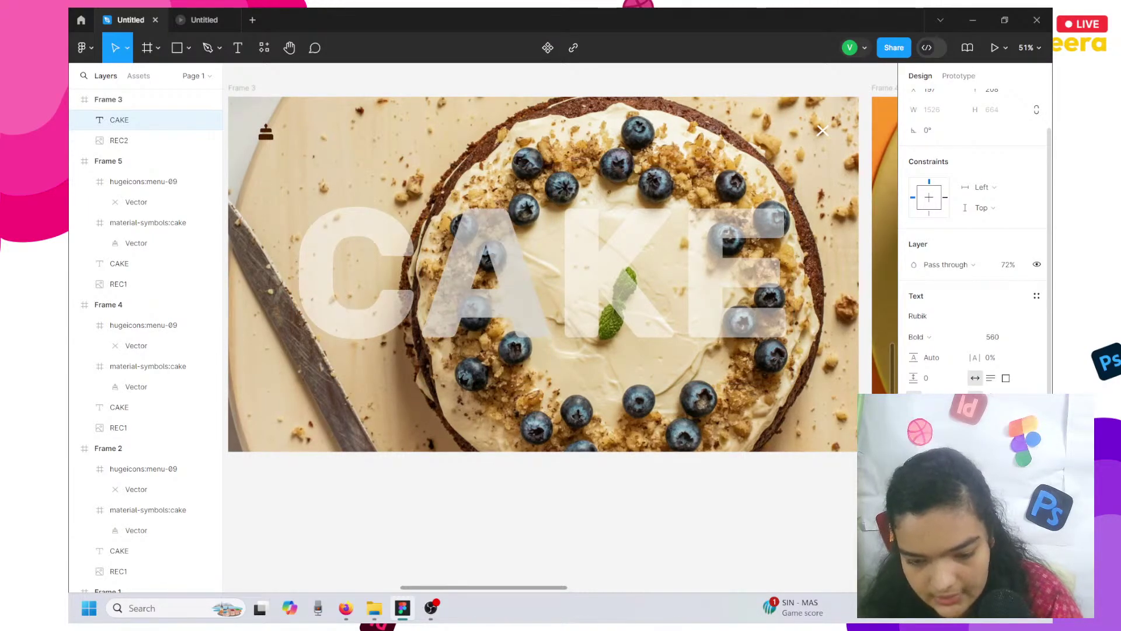
{"action": "left_click", "coordinate": [915, 429]}
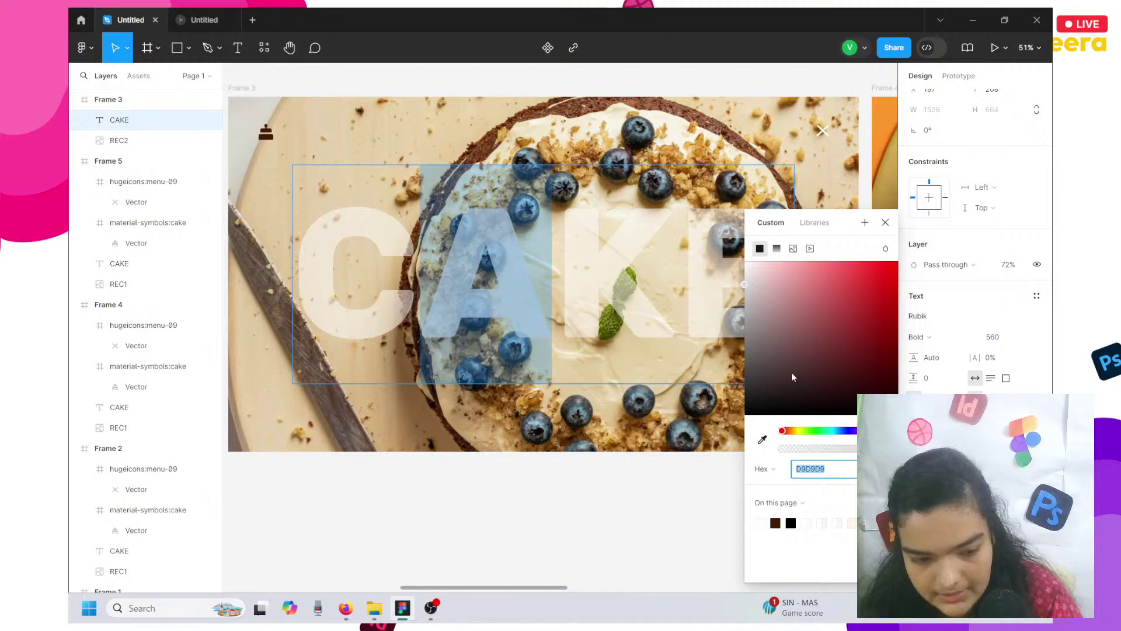
{"action": "left_click_drag", "start_coordinate": [757, 262], "coordinate": [705, 229]}
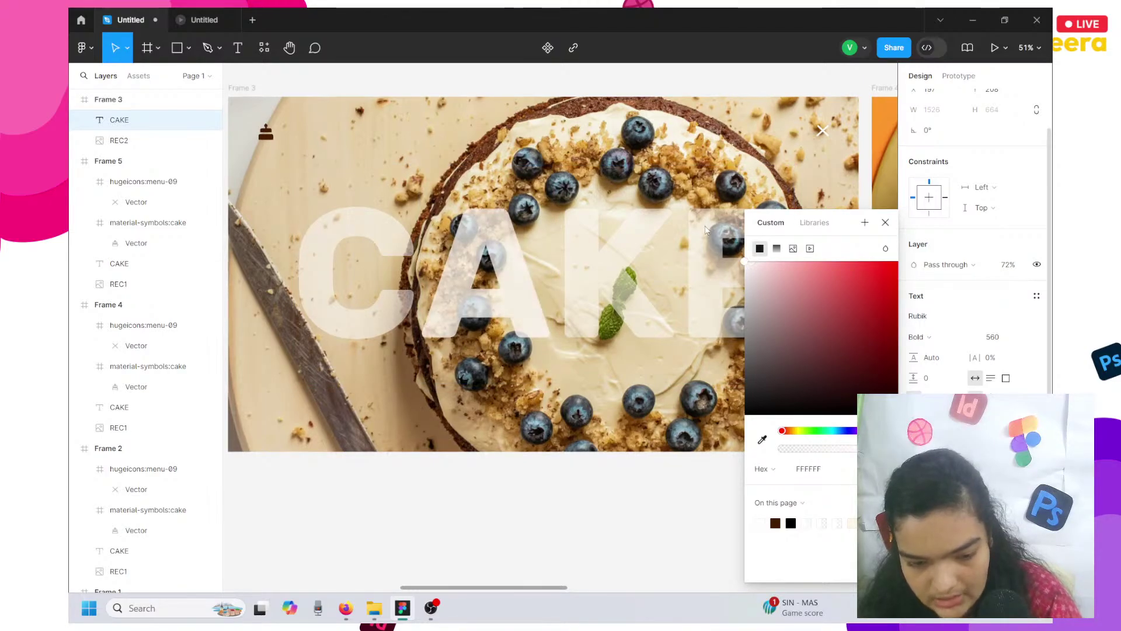
{"action": "key", "text": "Escape"}
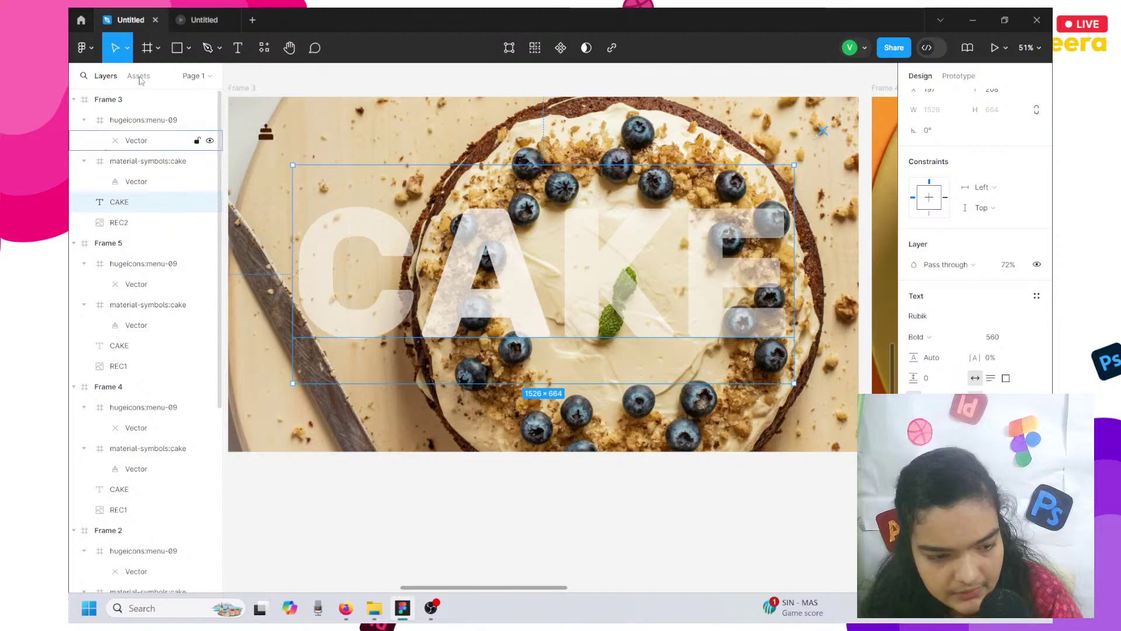
{"action": "left_click", "coordinate": [146, 103]}
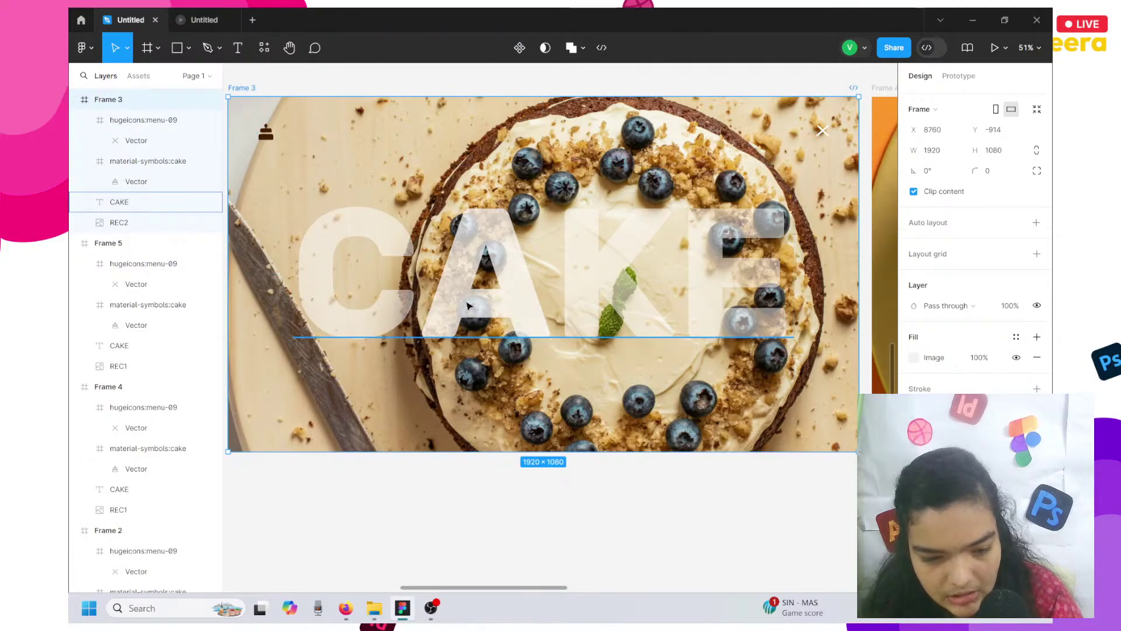
Try to retype the CAKE text in Frame 3 as one uniformly styled word.
{"action": "left_click", "coordinate": [468, 306]}
{"action": "double_click", "coordinate": [467, 306]}
{"action": "type", "text": "CS"}
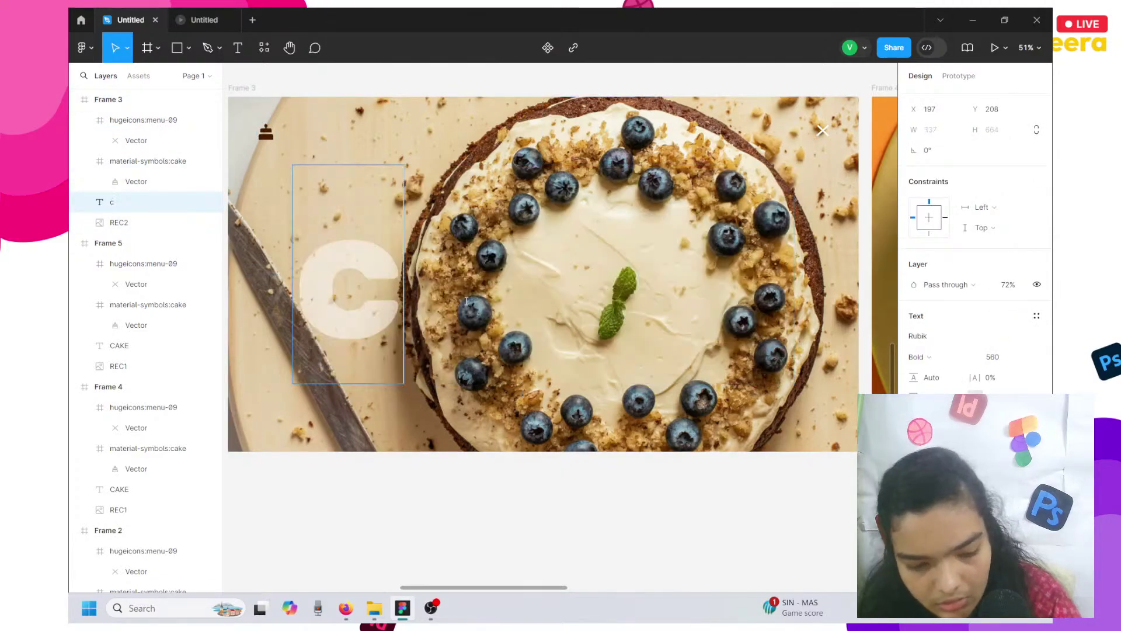
{"action": "key", "text": "BackSpace"}
{"action": "key", "text": "BackSpace"}
{"action": "type", "text": "Ca"}
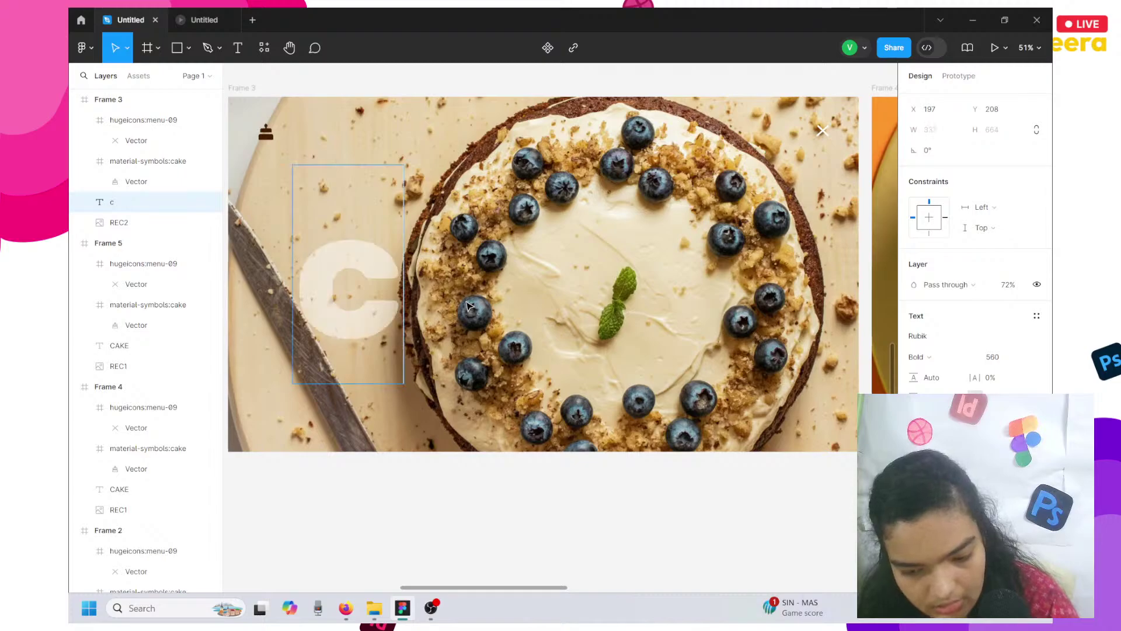
{"action": "key", "text": "BackSpace"}
{"action": "key", "text": "BackSpace"}
{"action": "type", "text": "A"}
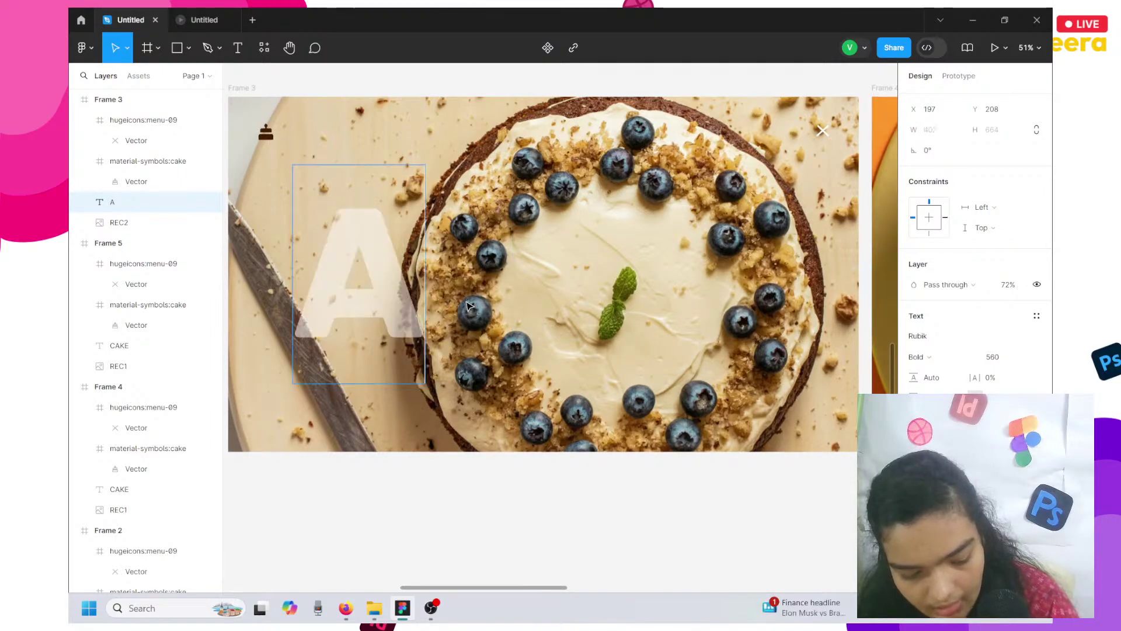
{"action": "key", "text": "BackSpace"}
{"action": "type", "text": "CAKE"}
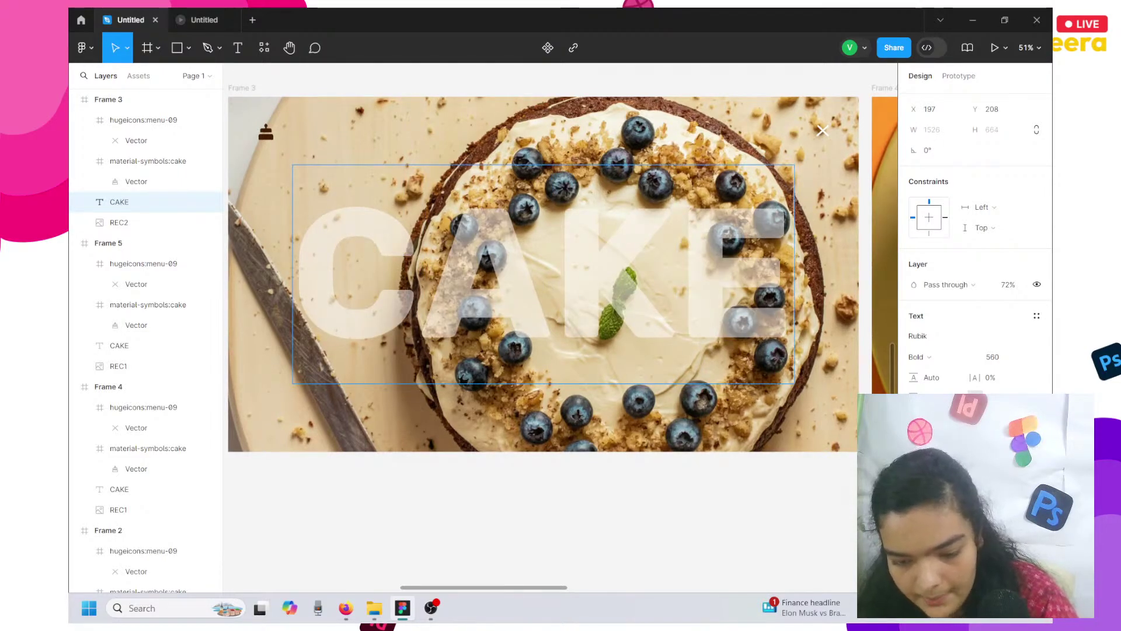
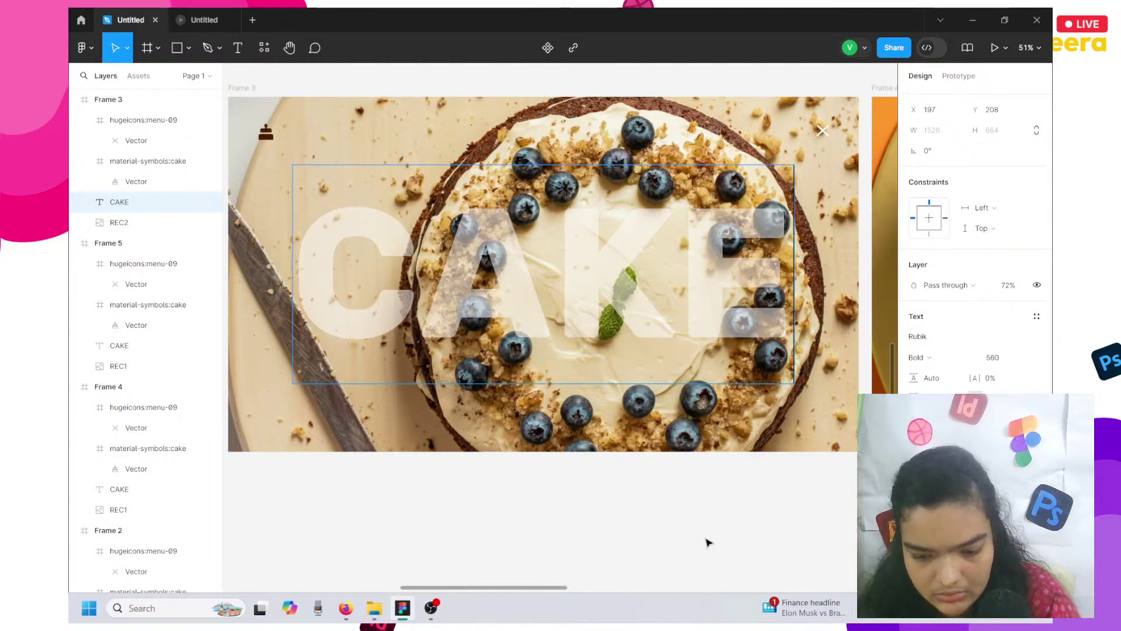
{"action": "type", "text": "ca"}
{"action": "key", "text": "BackSpace"}
{"action": "key", "text": "ctrl+z"}
{"action": "key", "text": "ctrl+z"}
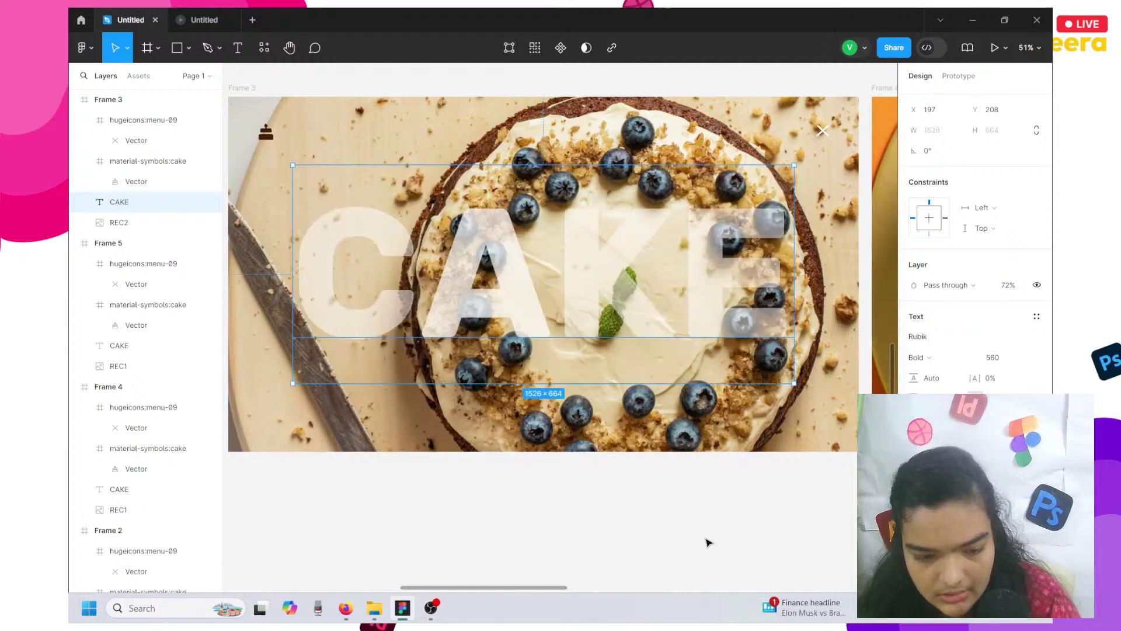
Delete the CAKE text from Frame 3.
{"action": "left_click", "coordinate": [706, 540]}
{"action": "left_click", "coordinate": [573, 340]}
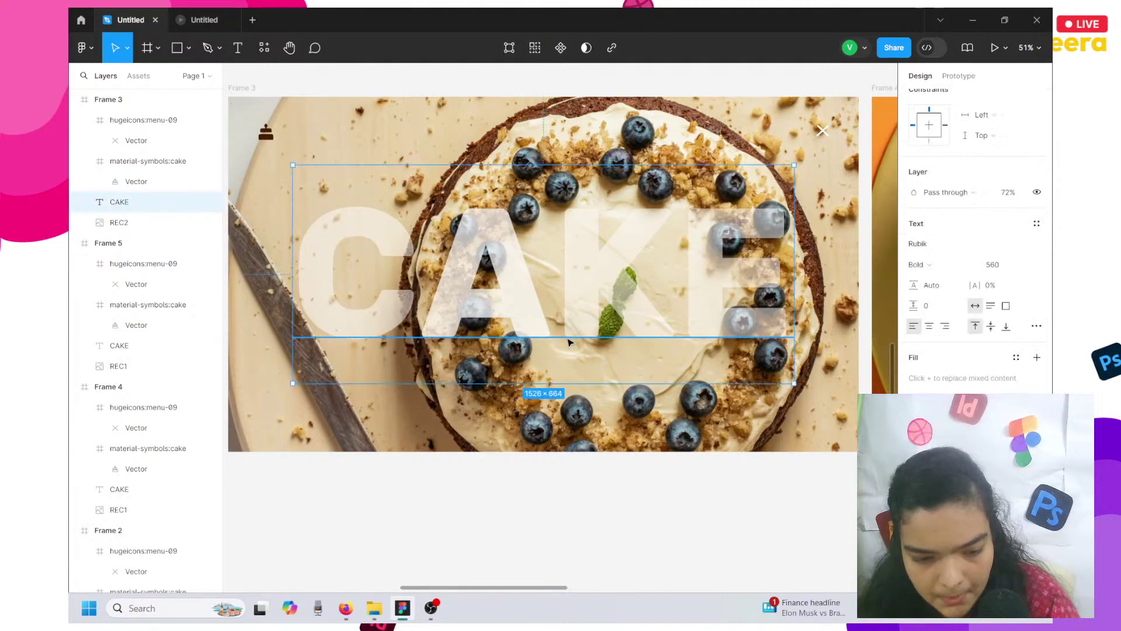
{"action": "key", "text": "Delete"}
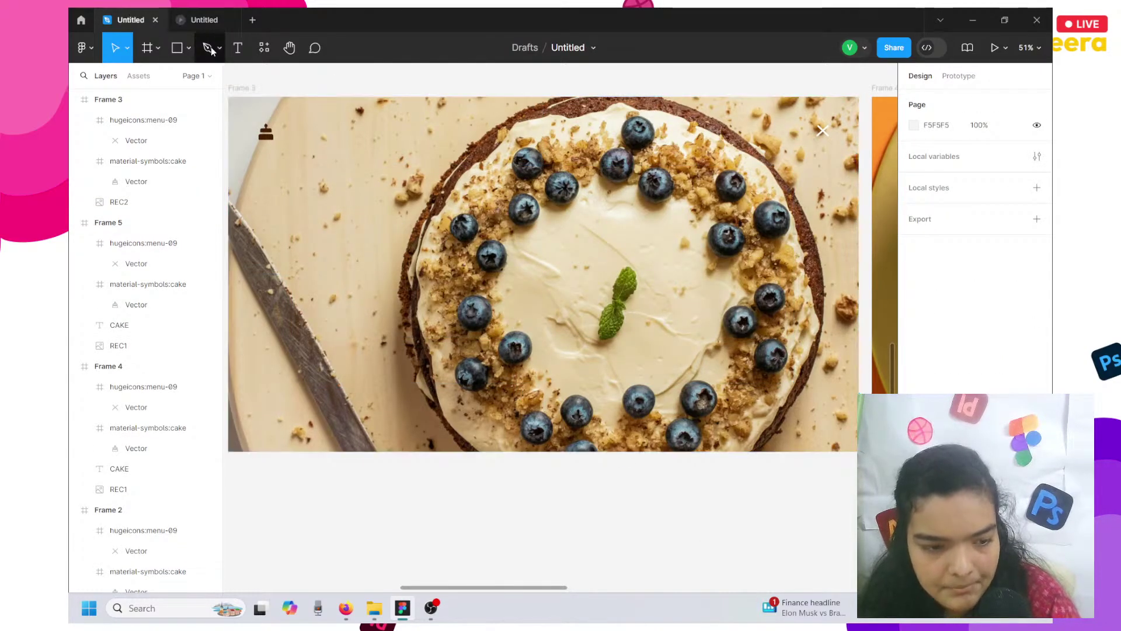
{"action": "left_click", "coordinate": [238, 47]}
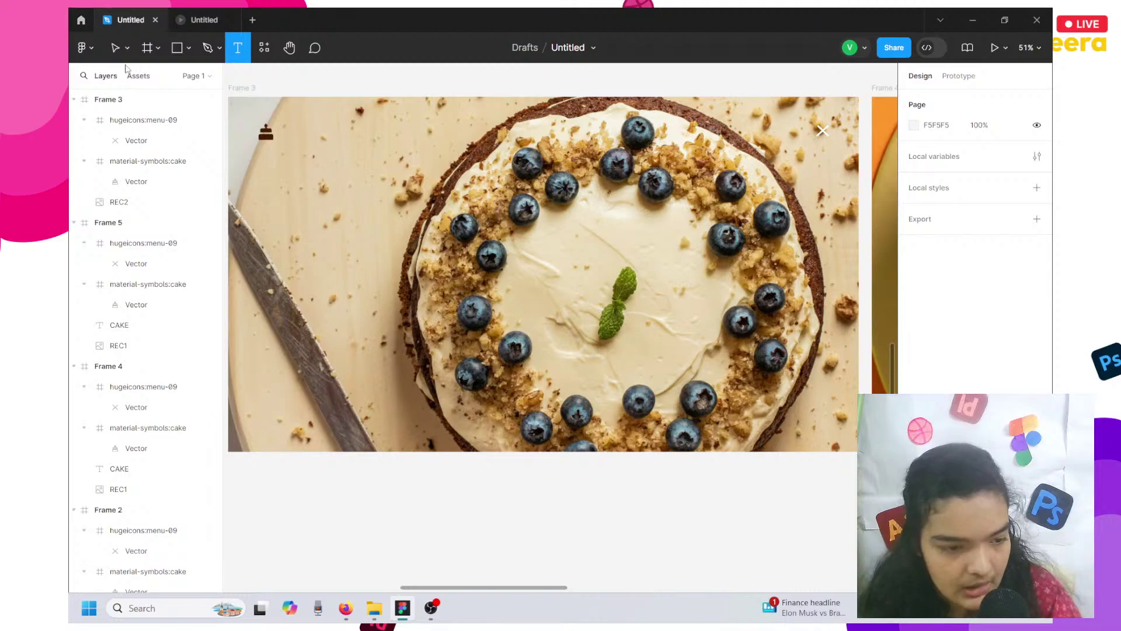
{"action": "left_click", "coordinate": [115, 47]}
Copy Frame 2's CAKE text and paste it into Frame 3.
{"action": "scroll", "coordinate": [395, 236], "scroll_direction": "down", "scroll_amount": 5}
{"action": "scroll", "coordinate": [403, 222], "scroll_direction": "up", "scroll_amount": 2}
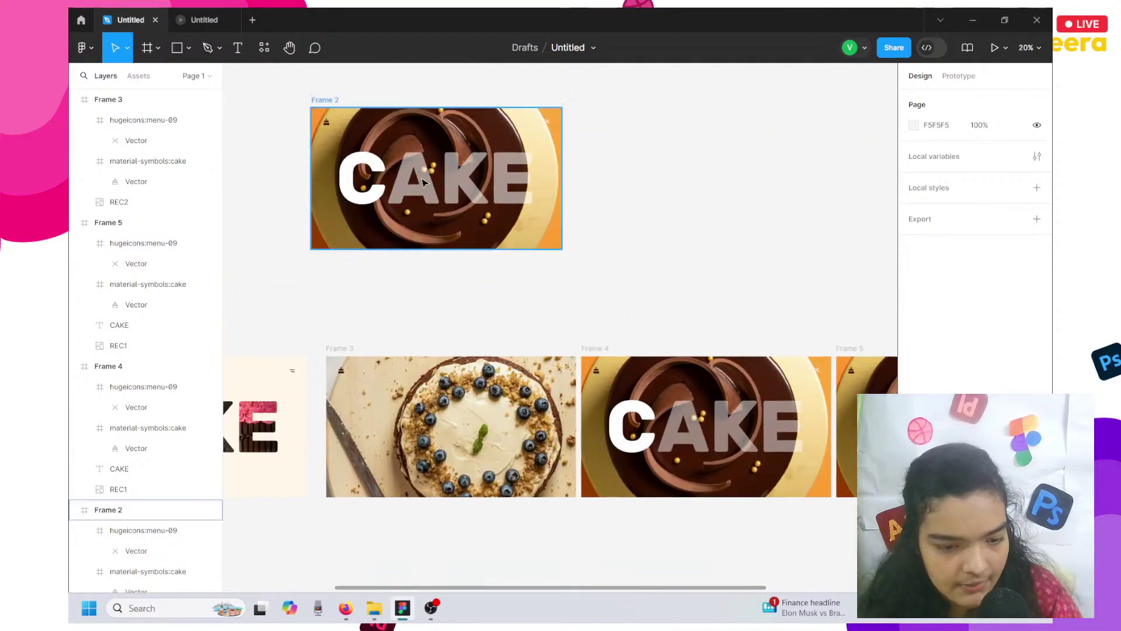
{"action": "left_click", "coordinate": [425, 181]}
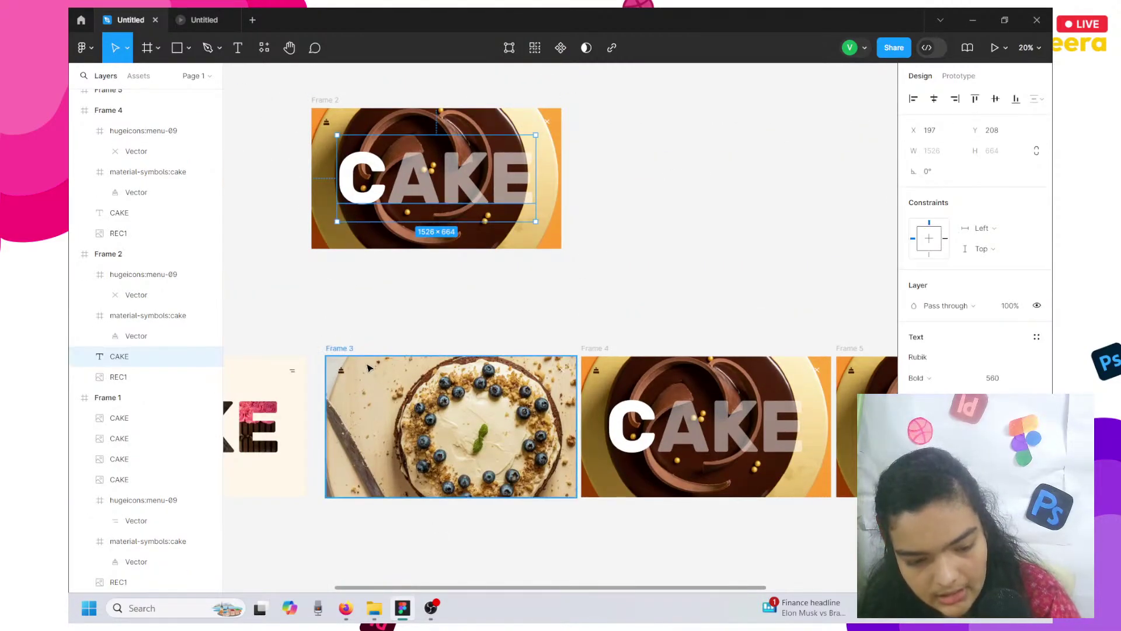
{"action": "left_click", "coordinate": [337, 348]}
{"action": "key", "text": "ctrl+v"}
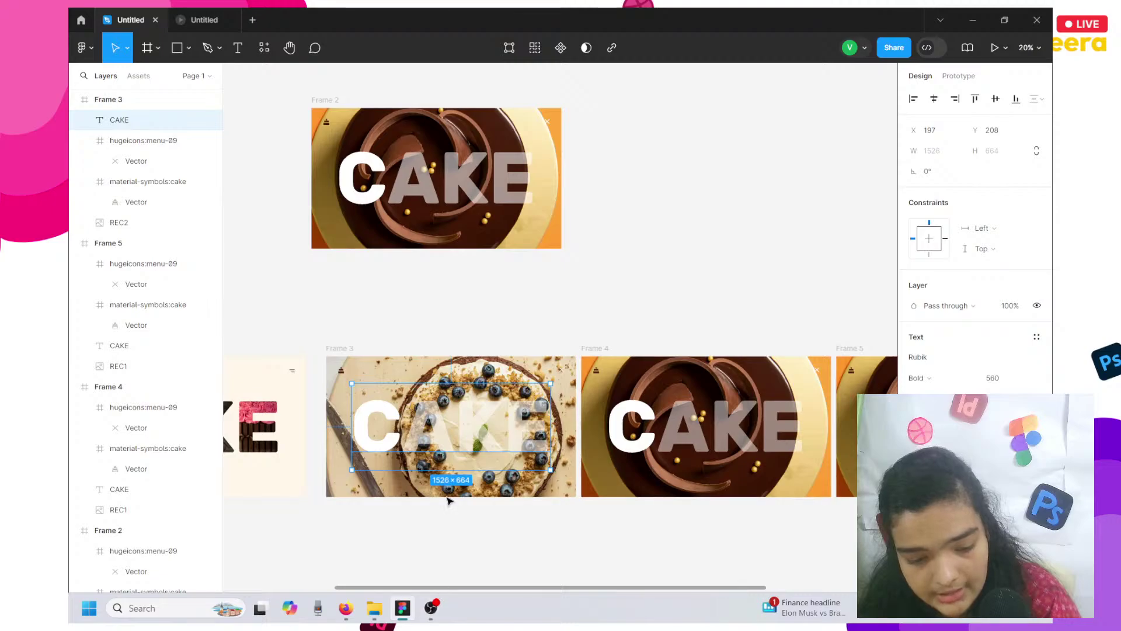
Make the letter A in Frame 3's CAKE text solid white.
{"action": "double_click", "coordinate": [439, 439]}
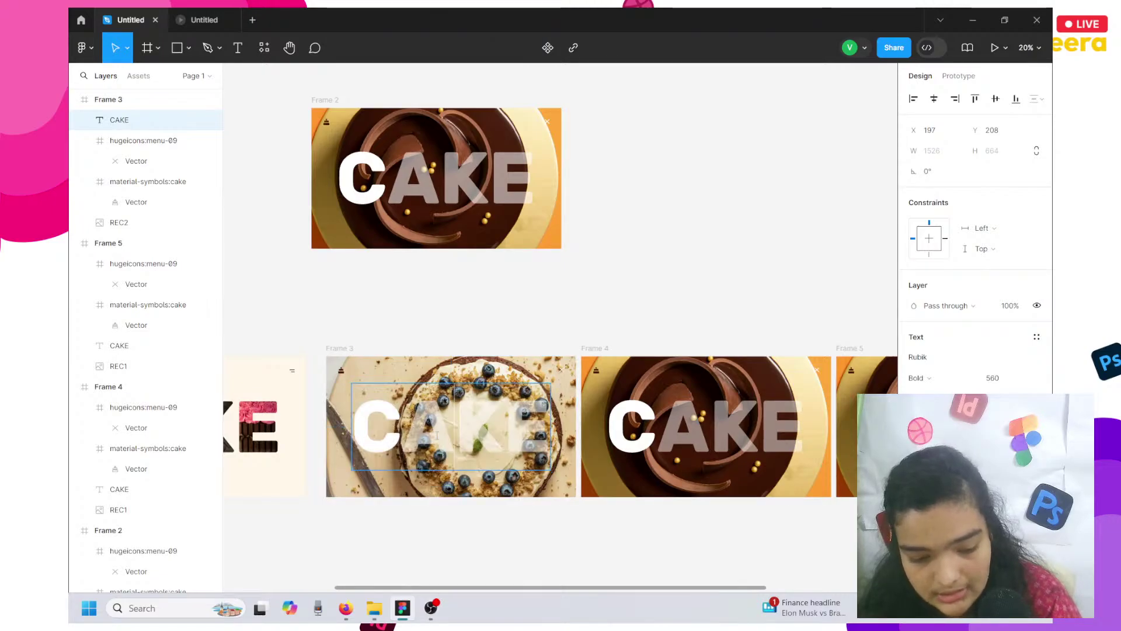
{"action": "key", "text": "shift+Left"}
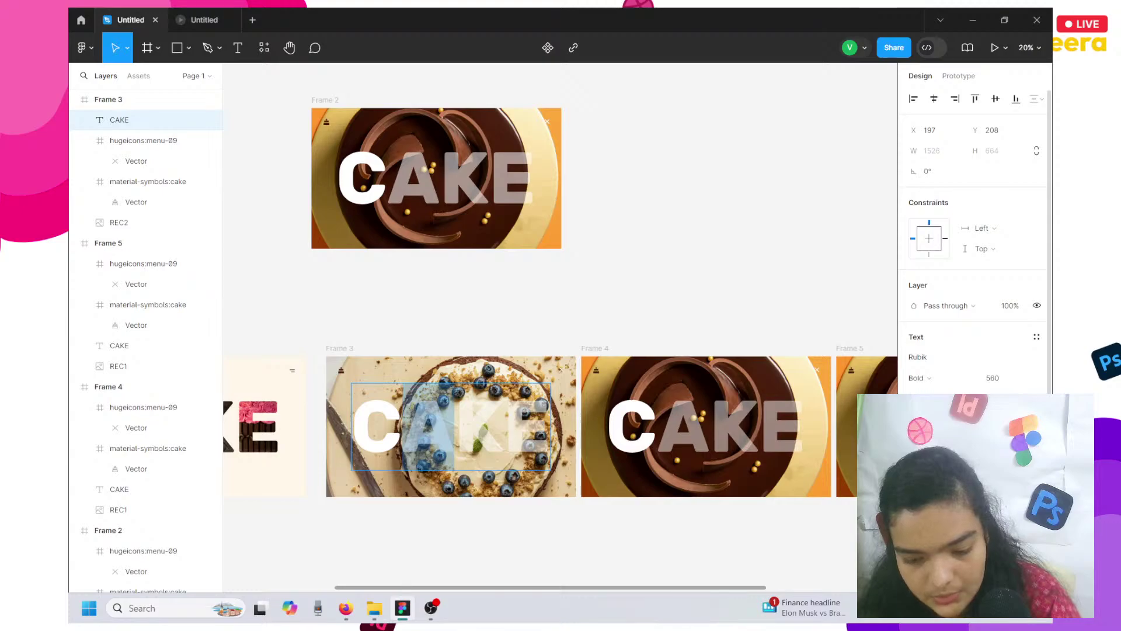
{"action": "key", "text": "Escape"}
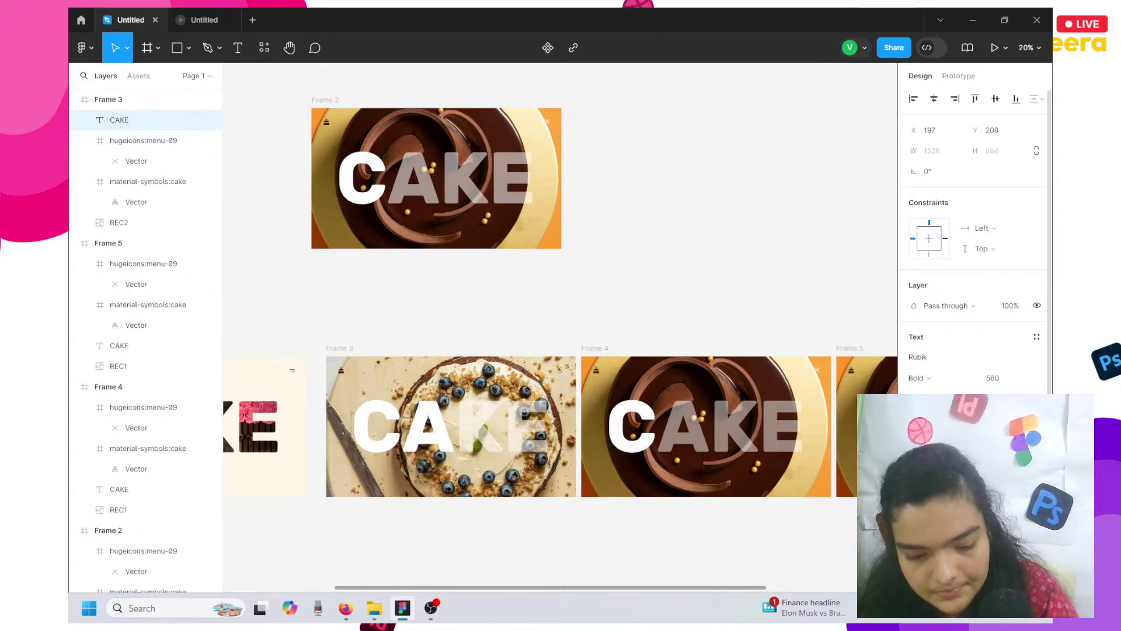
{"action": "key", "text": "Return"}
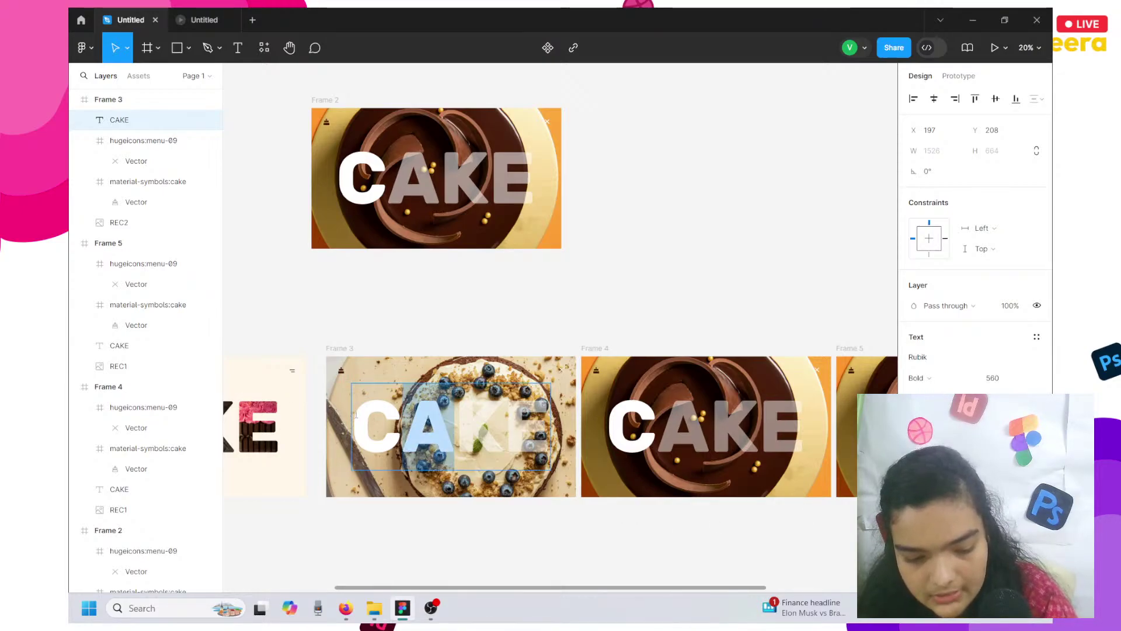
Make the letter C in Frame 3's new CAKE text semi-transparent to match the faded K and E.
{"action": "key", "text": "Left"}
{"action": "key", "text": "shift+Left"}
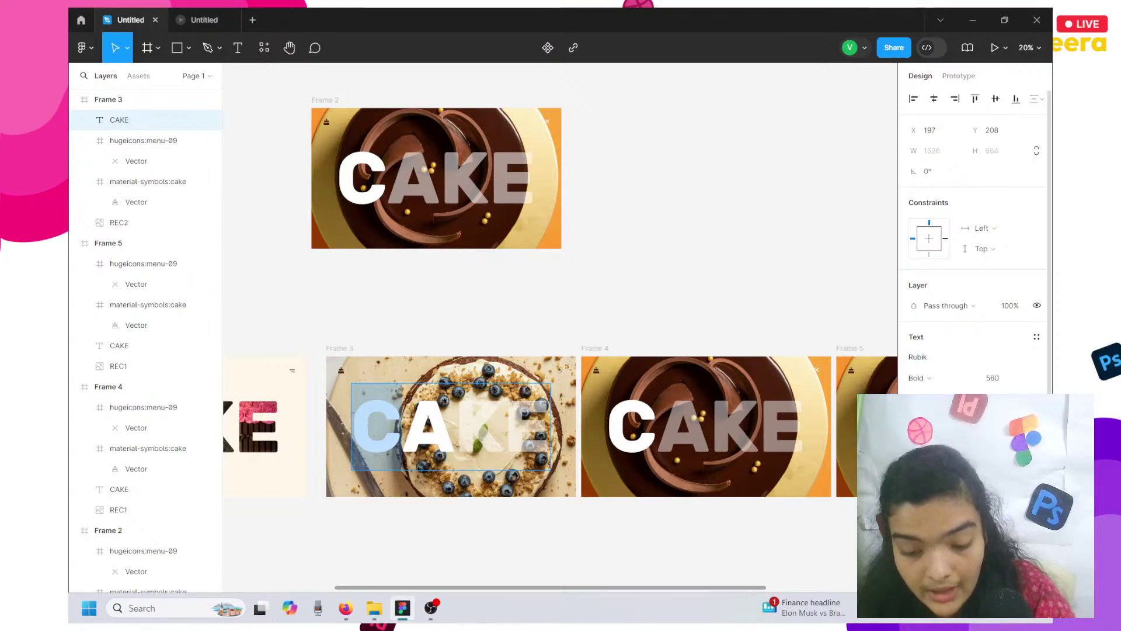
{"action": "key", "text": "Escape"}
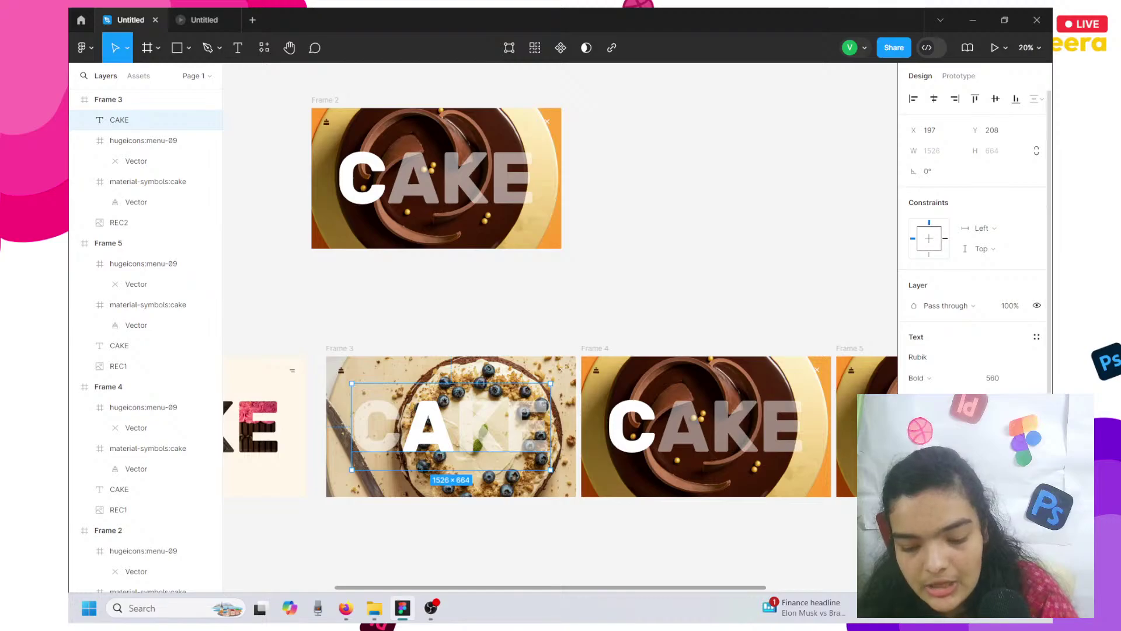
Check the prototype interaction on Frame 3's close icon.
{"action": "scroll", "coordinate": [974, 233], "scroll_direction": "down", "scroll_amount": 2}
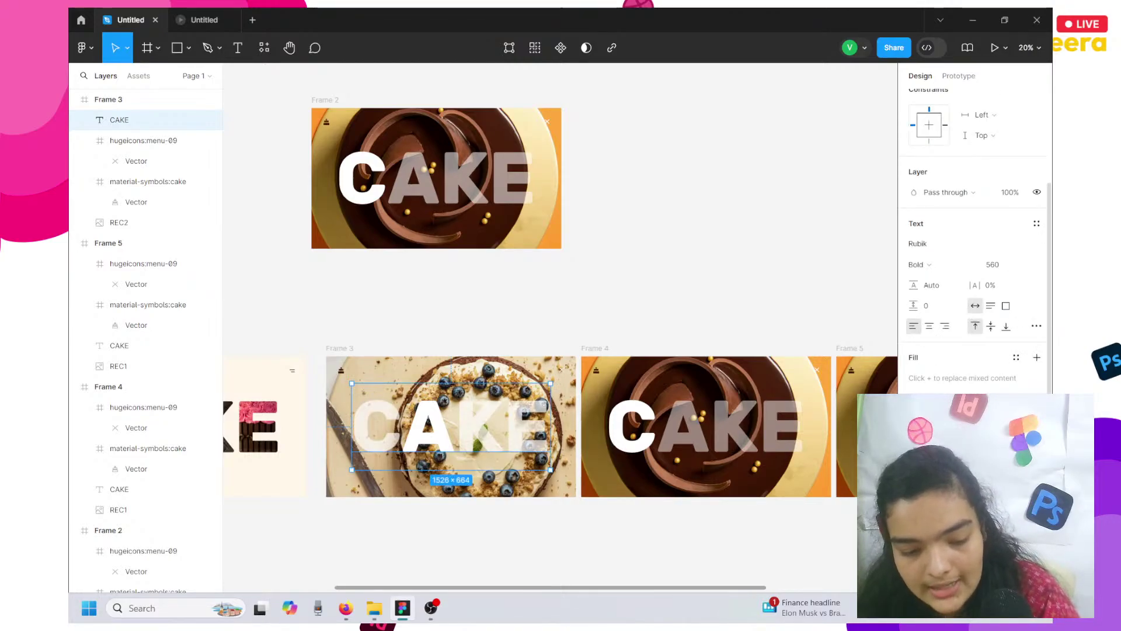
{"action": "scroll", "coordinate": [465, 529], "scroll_direction": "up", "scroll_amount": 5}
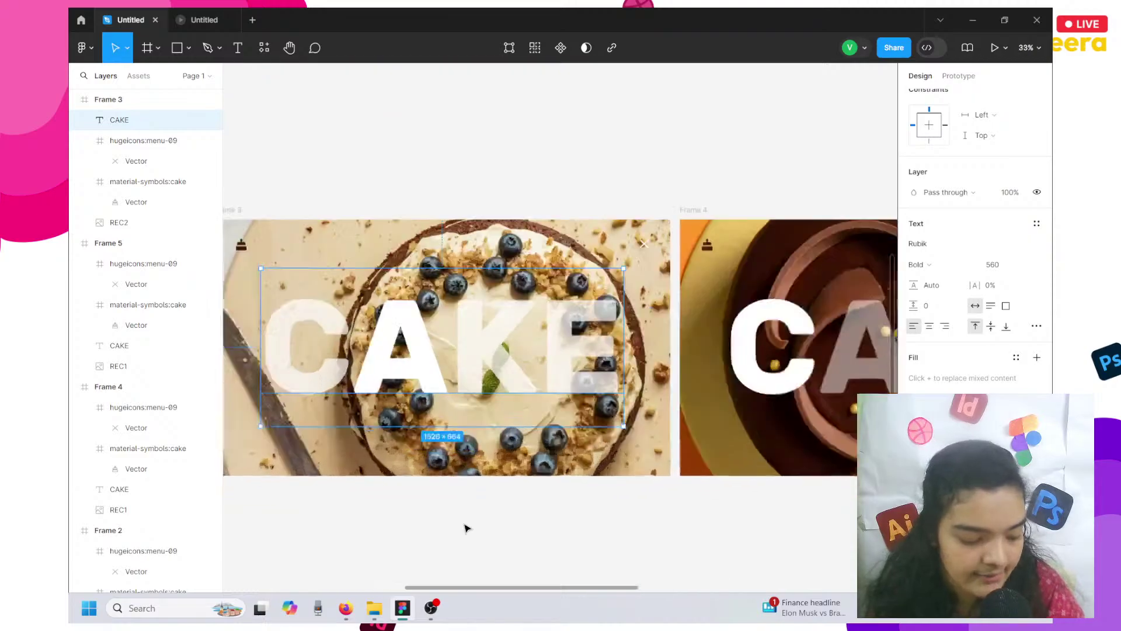
{"action": "scroll", "coordinate": [465, 528], "scroll_direction": "down", "scroll_amount": 3}
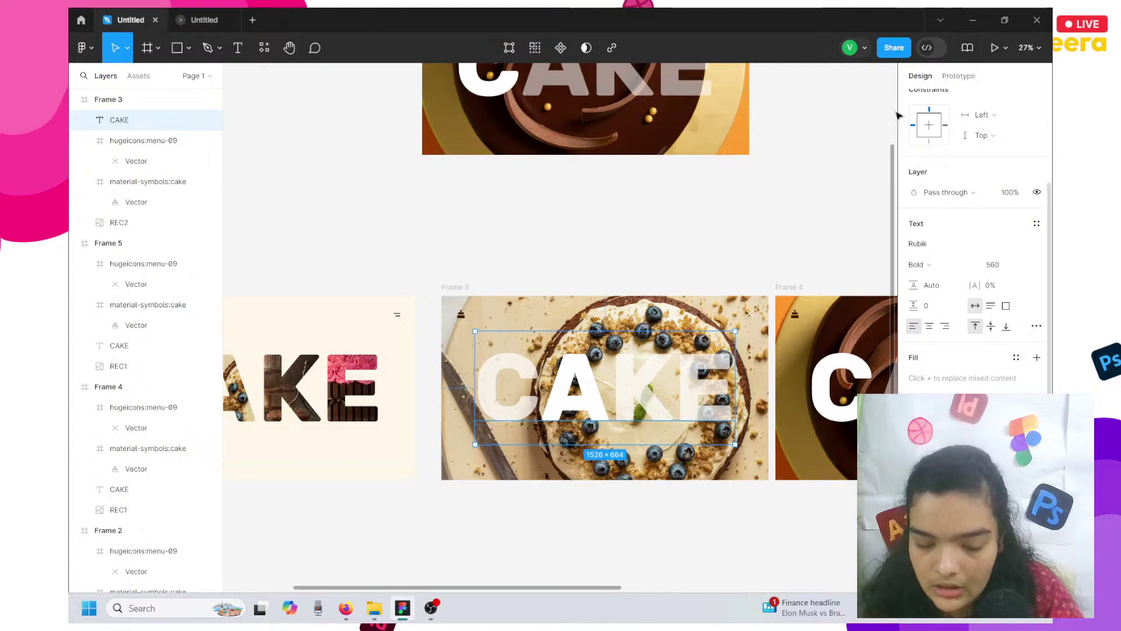
{"action": "left_click", "coordinate": [959, 74]}
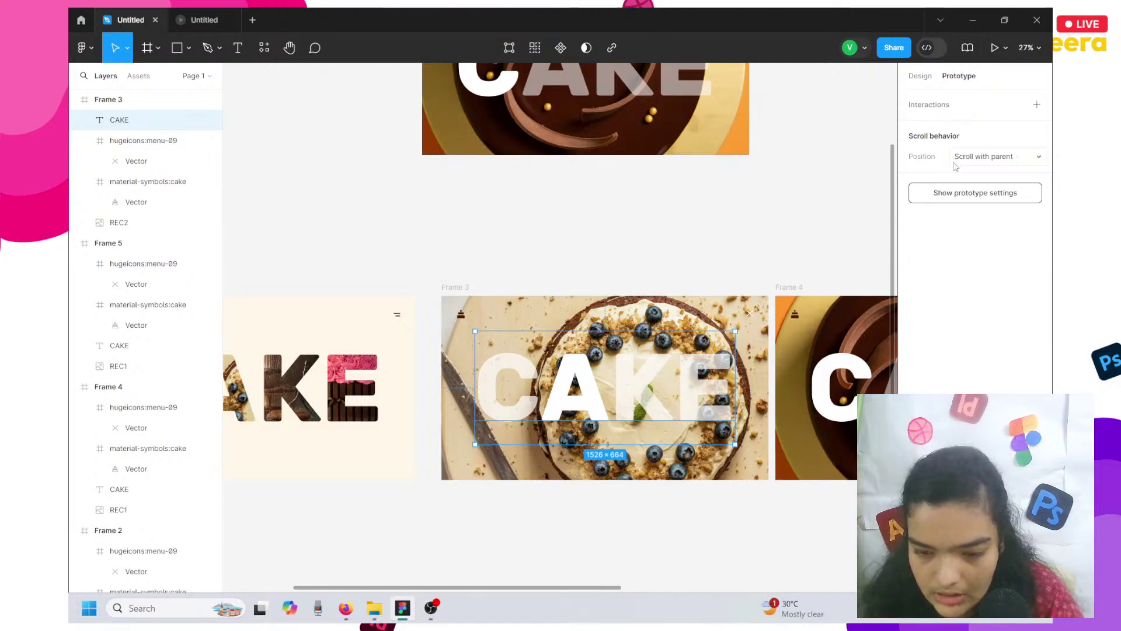
{"action": "left_click", "coordinate": [749, 315]}
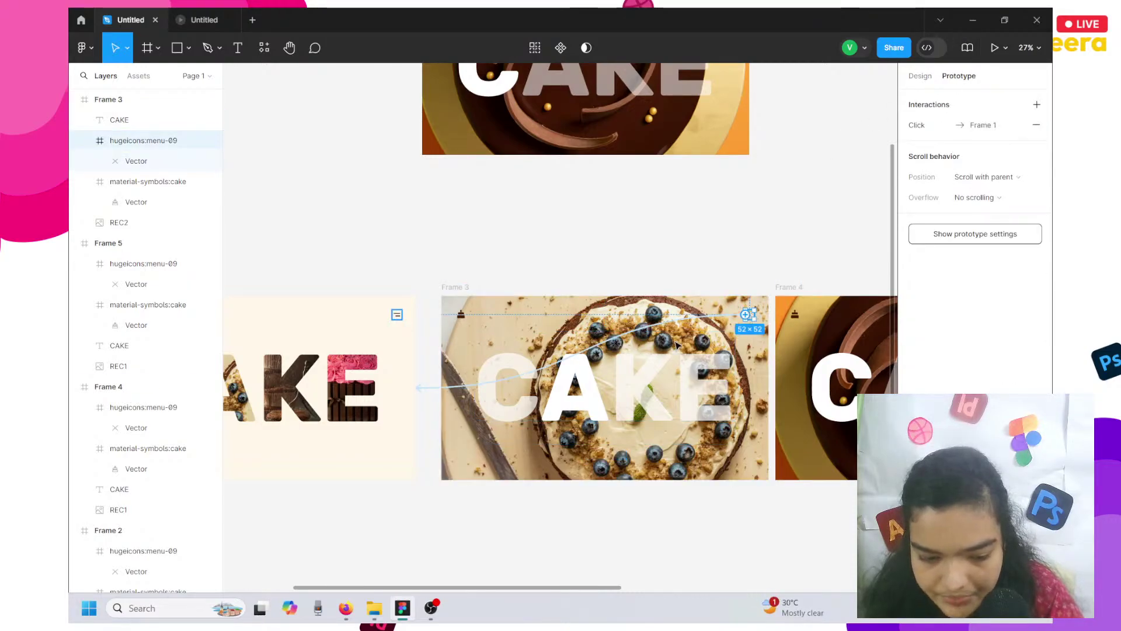
{"action": "scroll", "coordinate": [467, 327], "scroll_direction": "left", "scroll_amount": 5}
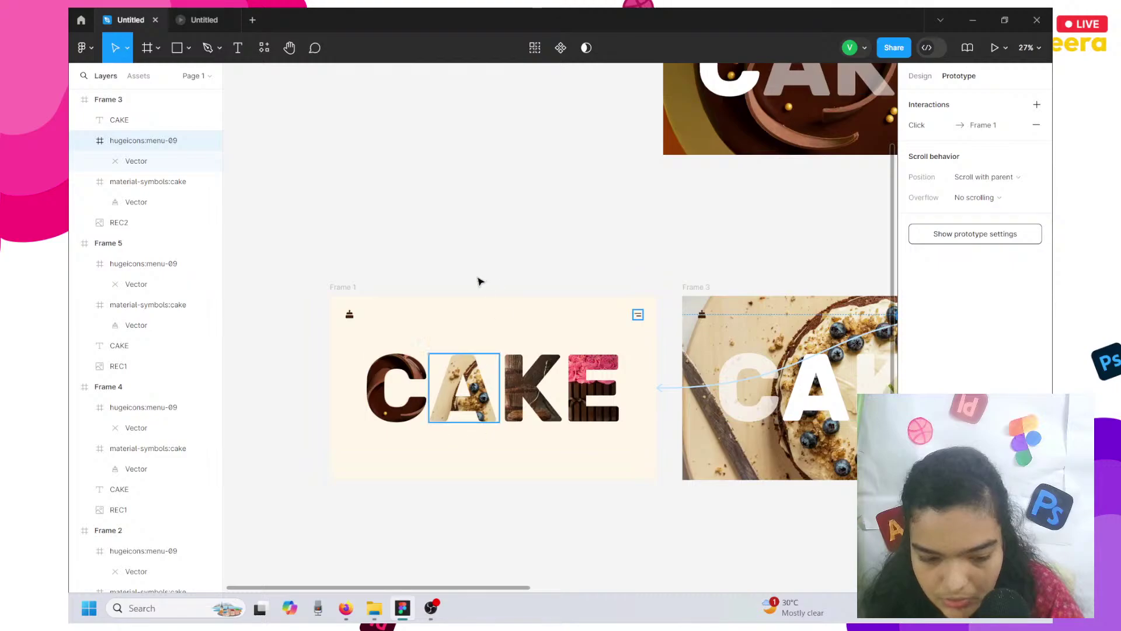
Draw a rectangle about 119 × 41 over the lower part of the letter A in Frame 1.
{"action": "scroll", "coordinate": [450, 418], "scroll_direction": "up", "scroll_amount": 8}
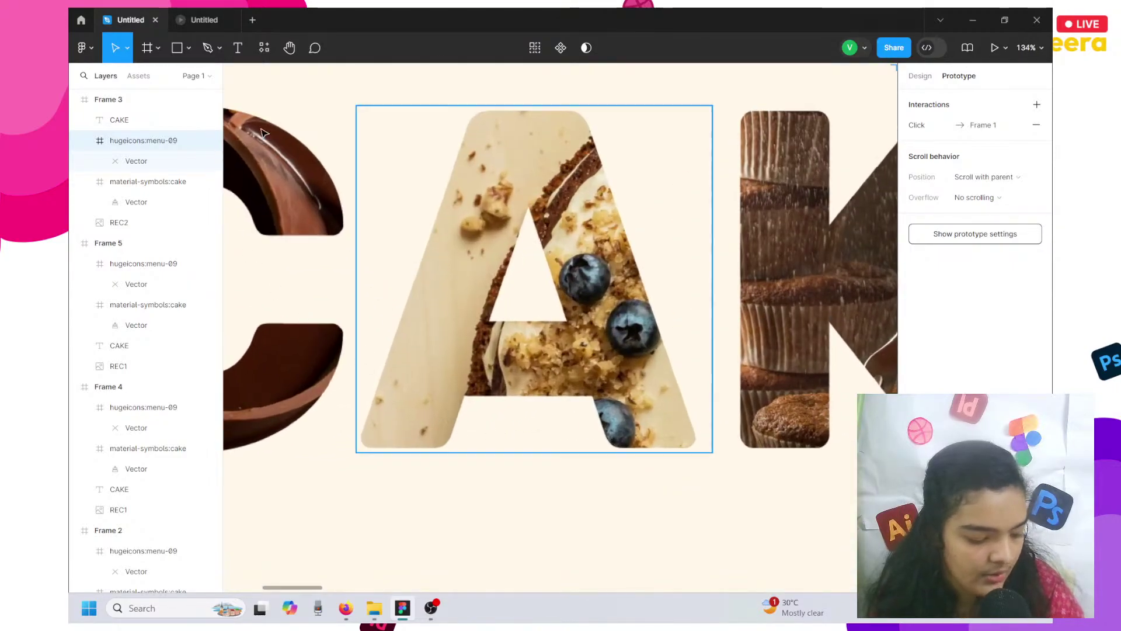
{"action": "left_click", "coordinate": [188, 48]}
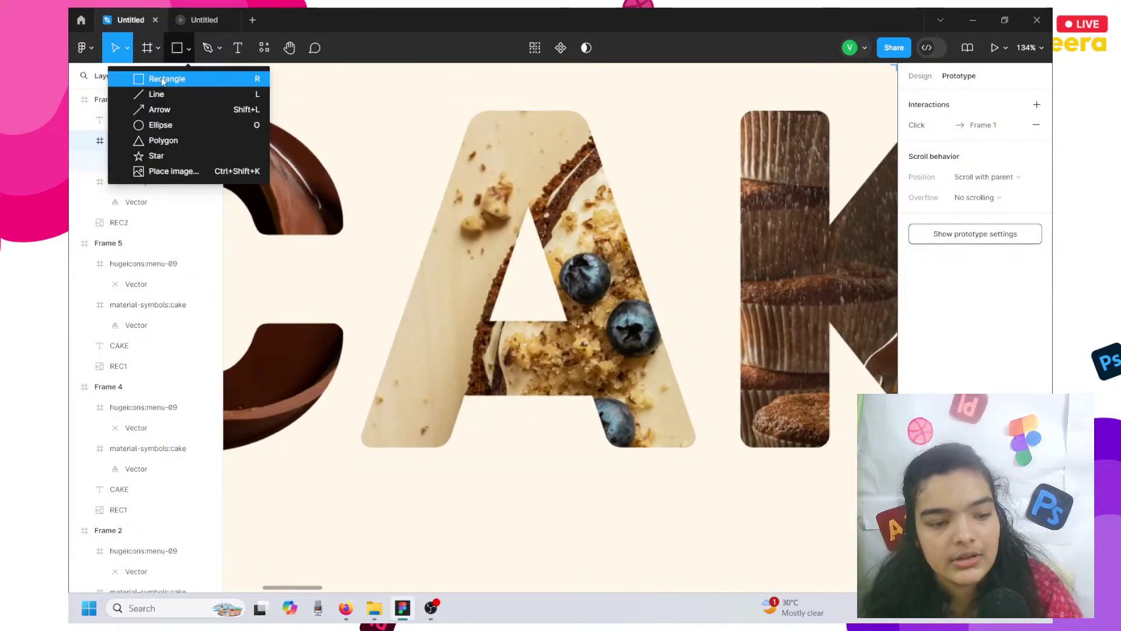
{"action": "left_click", "coordinate": [169, 79]}
{"action": "left_click_drag", "start_coordinate": [438, 335], "coordinate": [540, 369]}
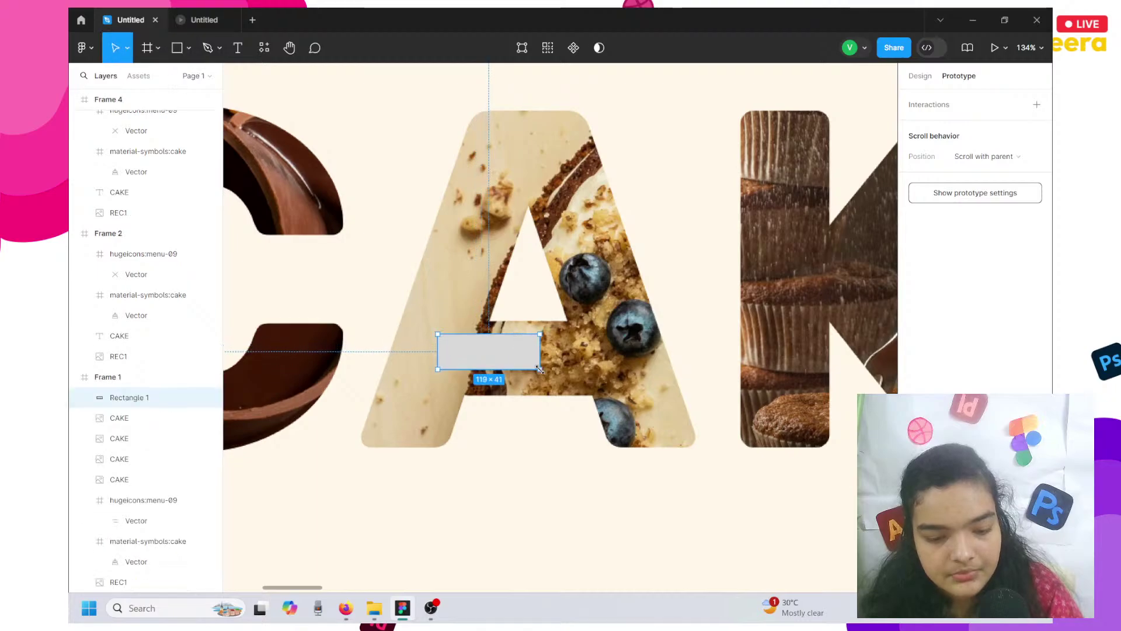
Fill the new rectangle with the blueberry cake photo from the Downloads folder.
{"action": "left_click", "coordinate": [920, 74]}
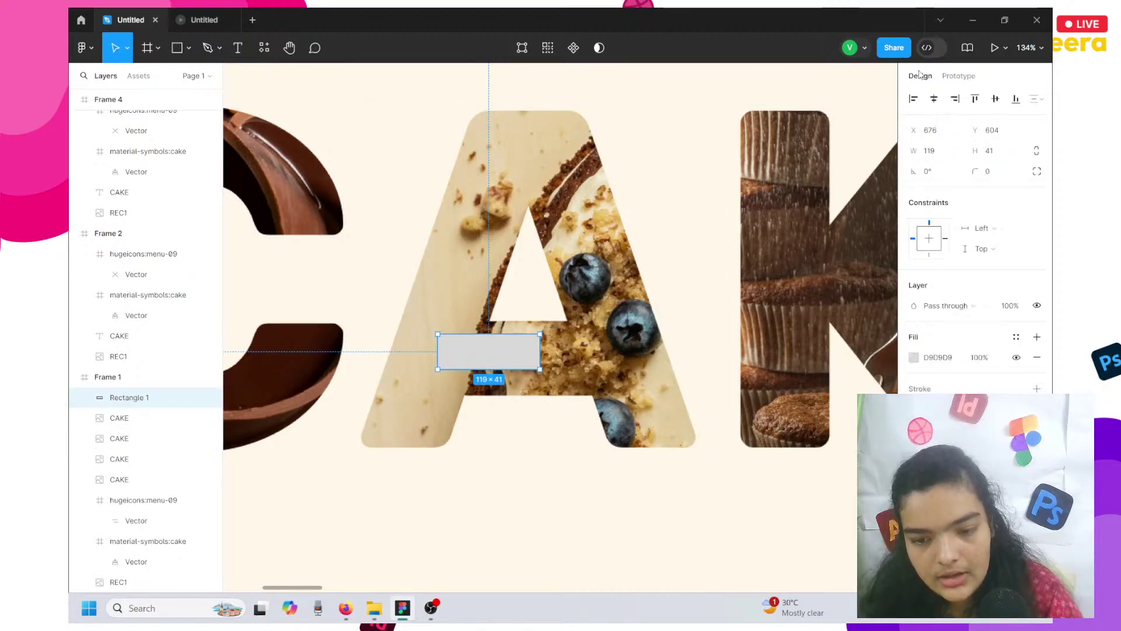
{"action": "left_click", "coordinate": [912, 358]}
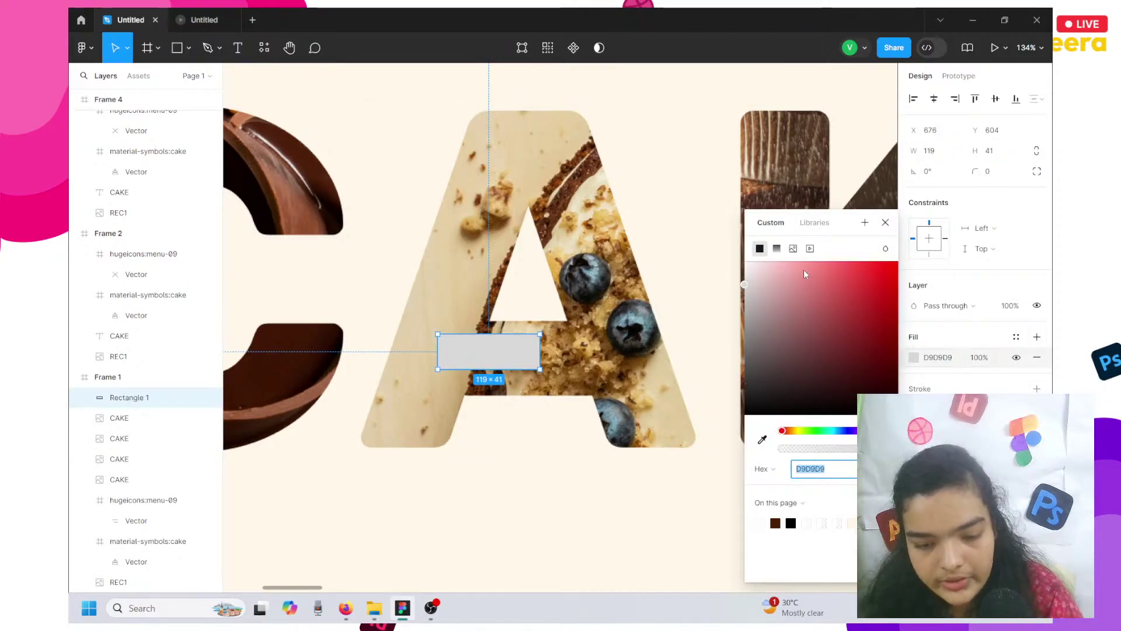
{"action": "left_click", "coordinate": [793, 249]}
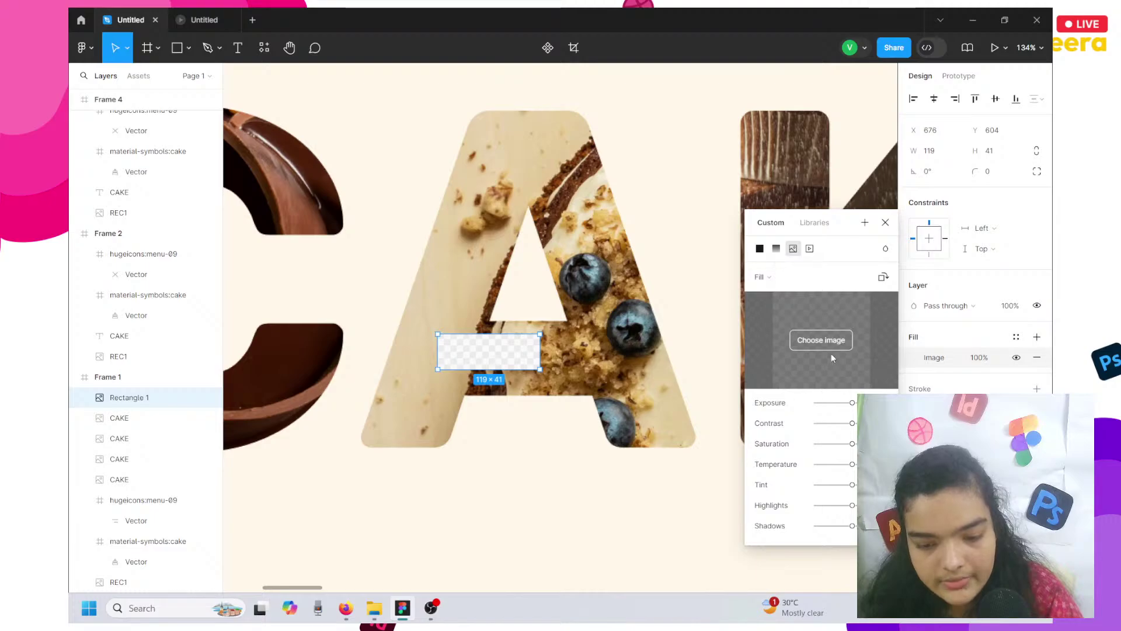
{"action": "left_click", "coordinate": [821, 340]}
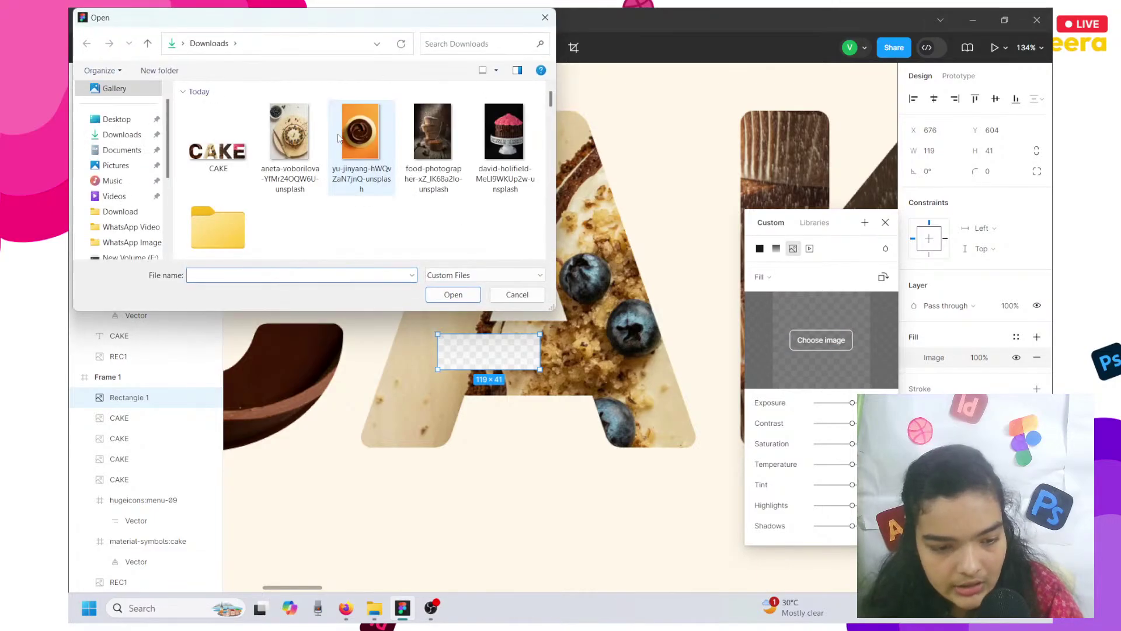
{"action": "left_click", "coordinate": [298, 130]}
{"action": "left_click", "coordinate": [458, 294]}
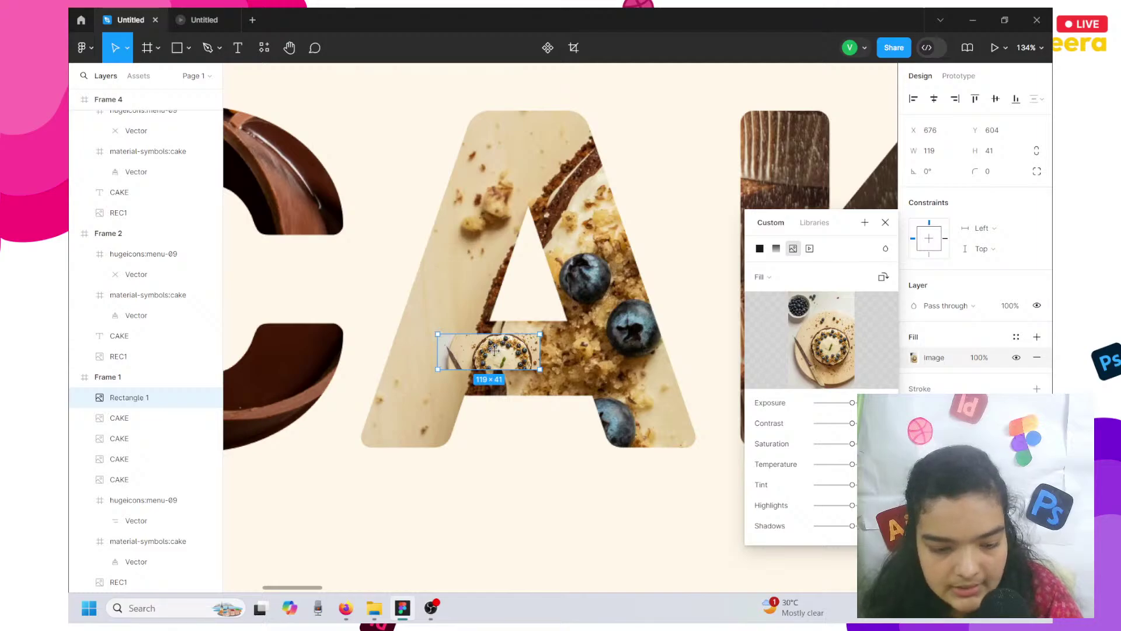
Move the image-filled rectangle behind the letters in Frame 1, directly above the REC1 layer.
{"action": "right_click", "coordinate": [490, 354]}
{"action": "mouse_move", "coordinate": [525, 407]}
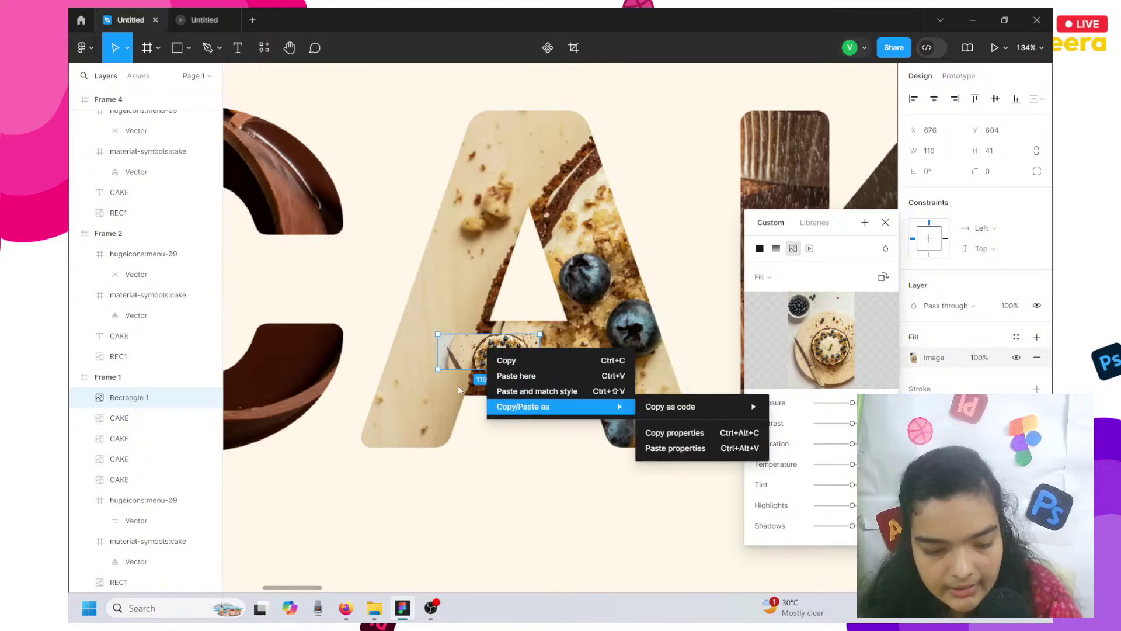
{"action": "left_click", "coordinate": [143, 400]}
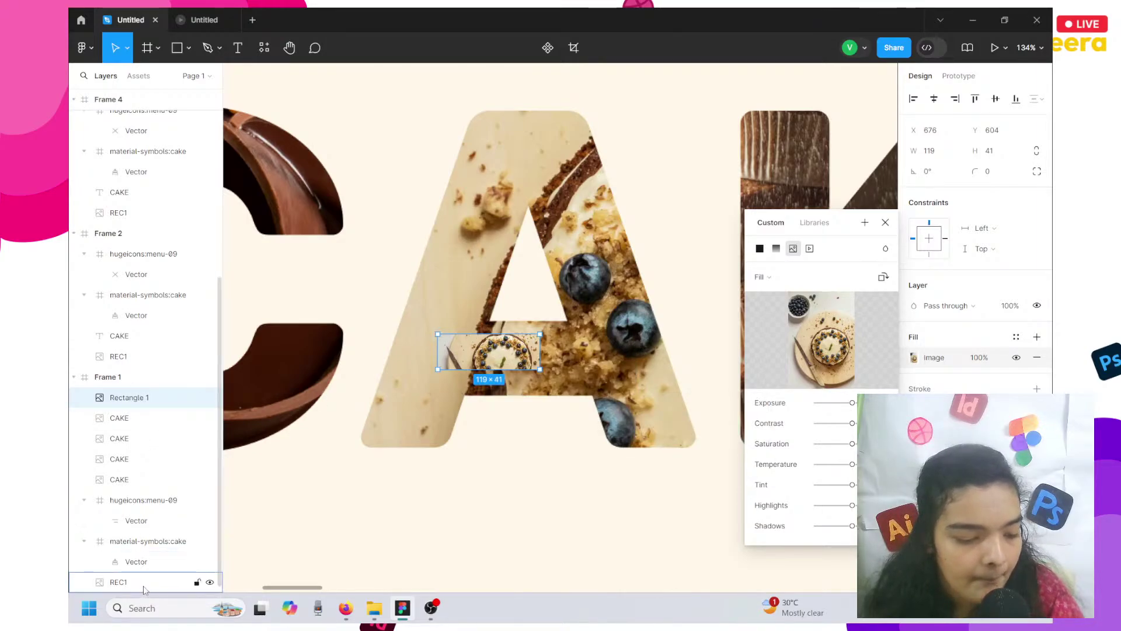
{"action": "left_click_drag", "start_coordinate": [143, 585], "coordinate": [135, 562]}
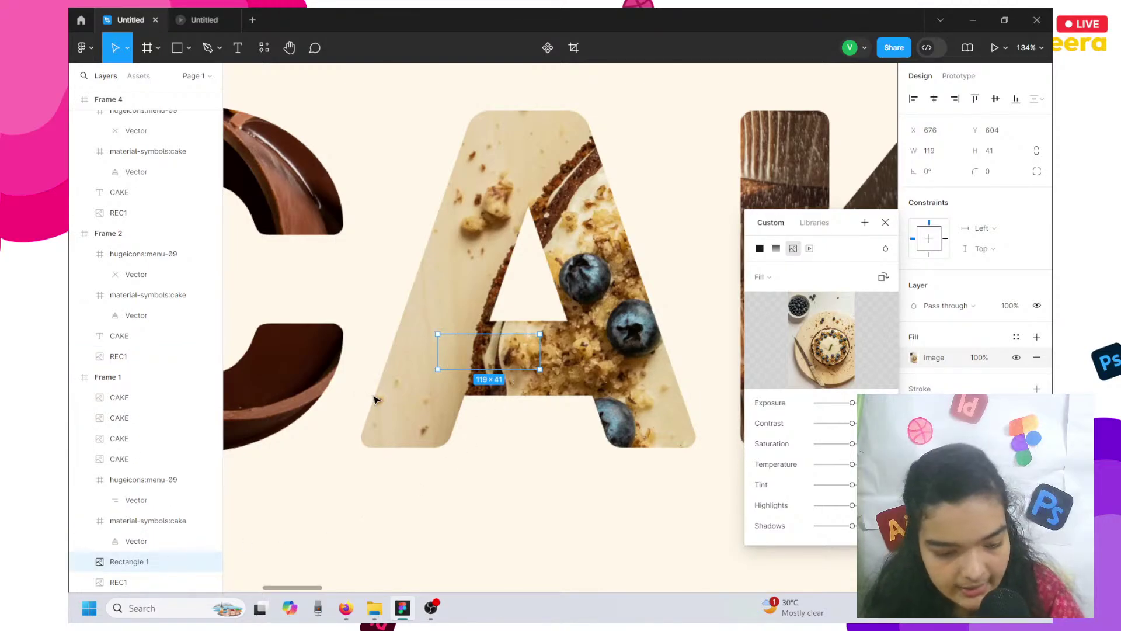
Rename the small image-filled rectangle in Frame 1 as REC2.
{"action": "key", "text": "shift+1"}
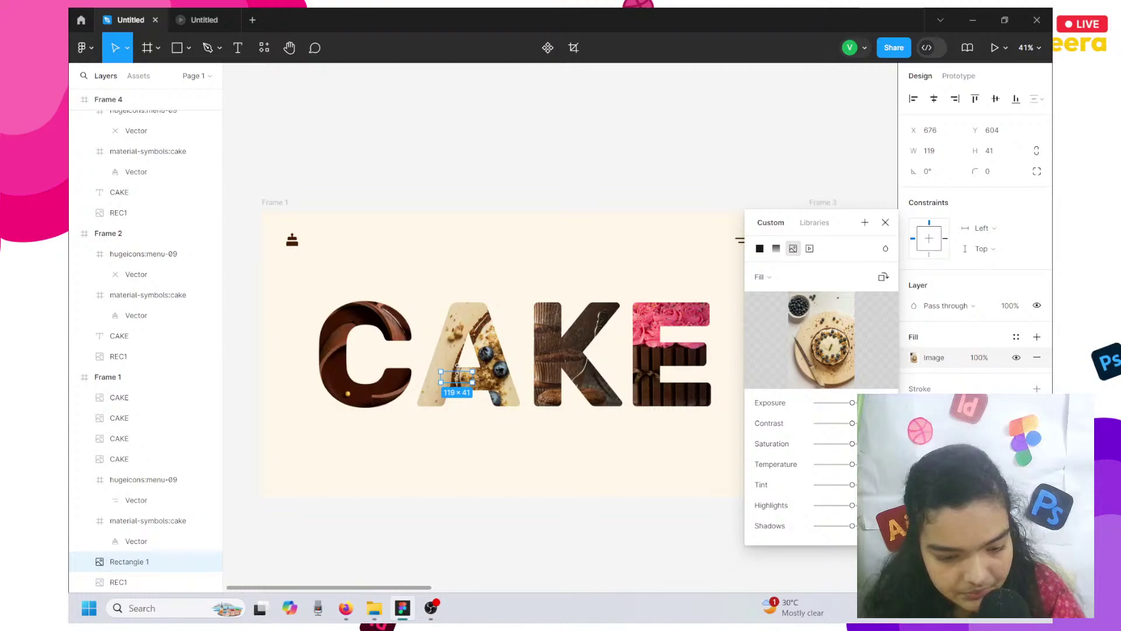
{"action": "left_click", "coordinate": [432, 390]}
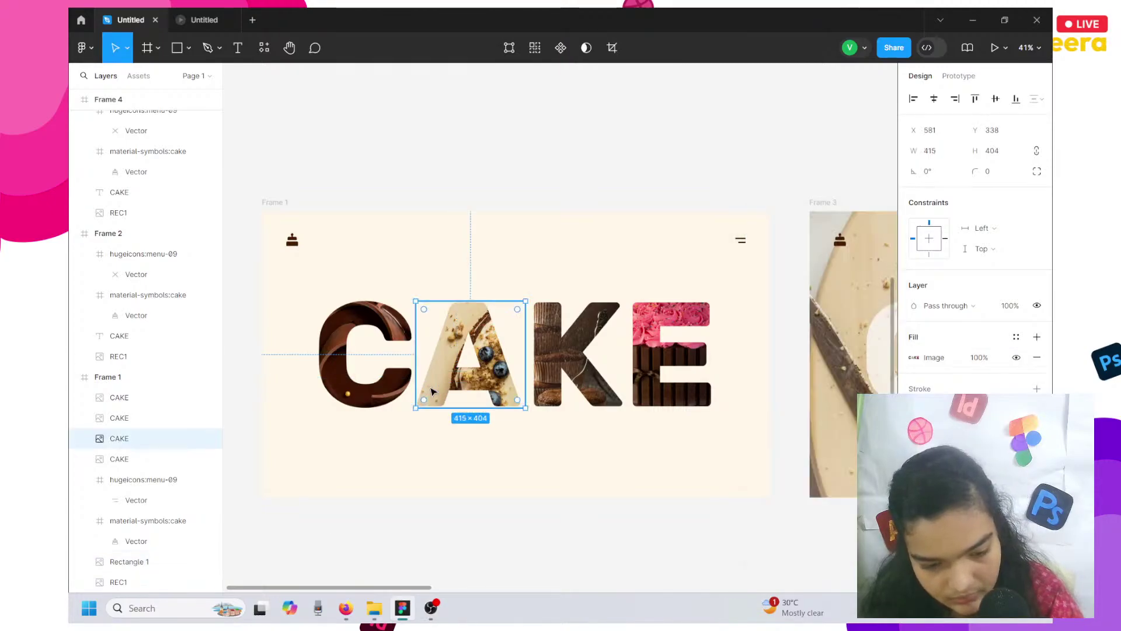
{"action": "left_click", "coordinate": [406, 504]}
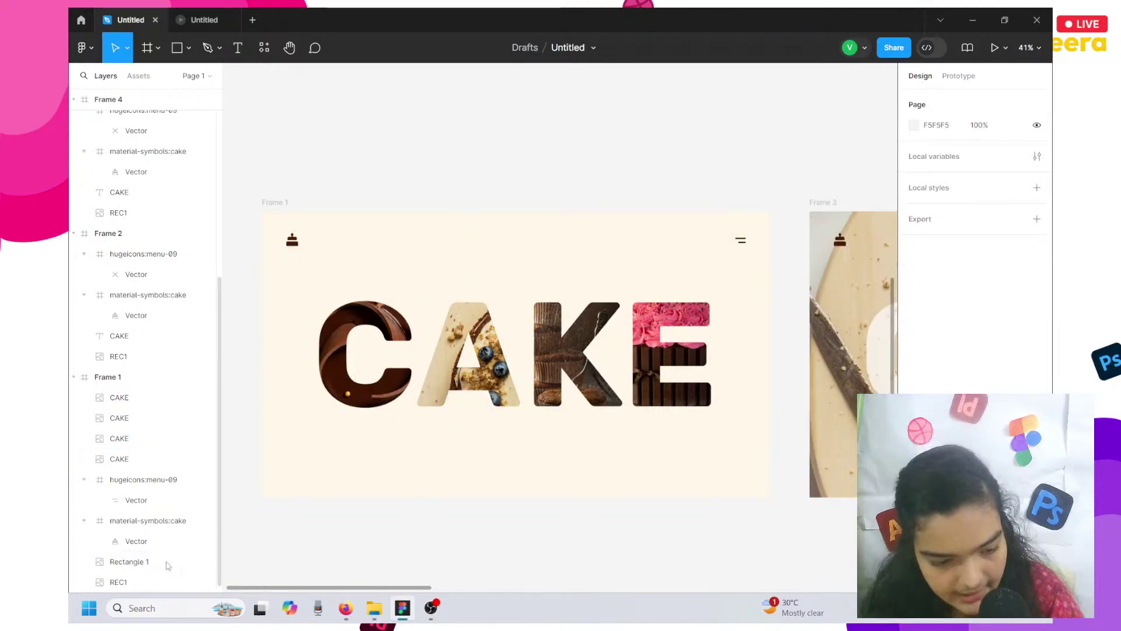
{"action": "double_click", "coordinate": [128, 561]}
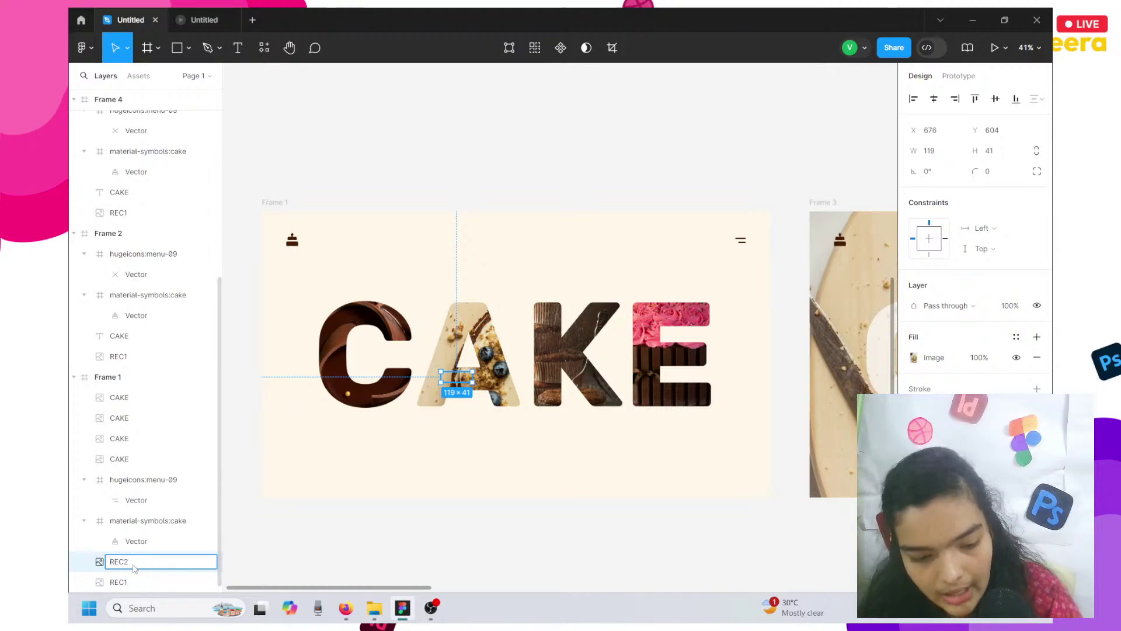
{"action": "left_click", "coordinate": [285, 527]}
Move Frame 3 out of the lower row and place it in the upper row directly beside Frame 2.
{"action": "scroll", "coordinate": [285, 528], "scroll_direction": "right", "scroll_amount": 3}
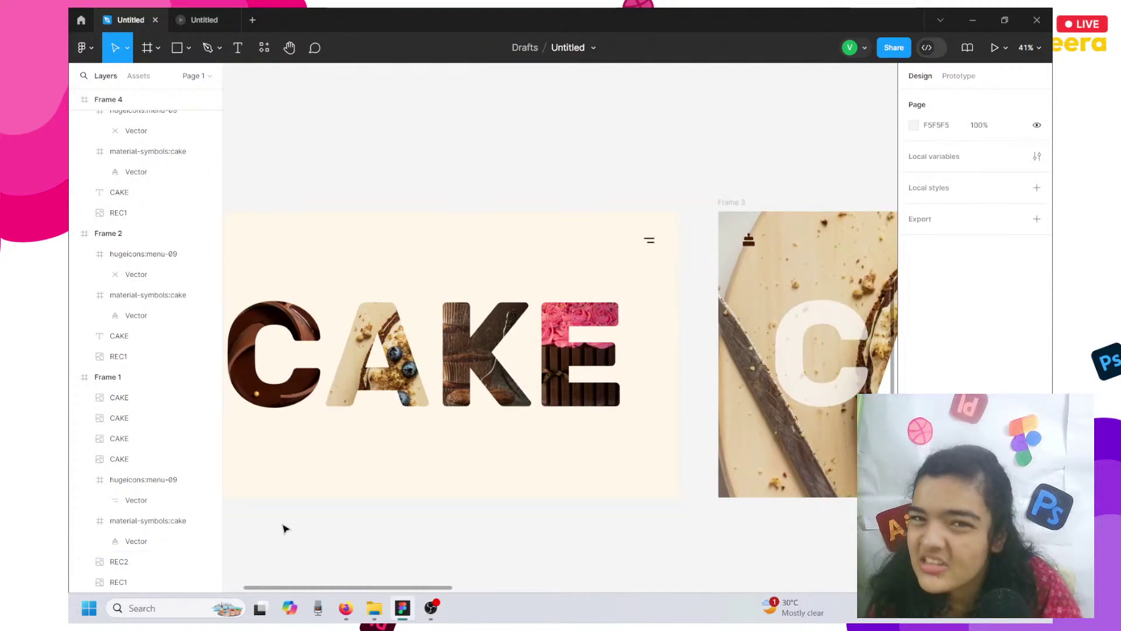
{"action": "scroll", "coordinate": [284, 528], "scroll_direction": "right", "scroll_amount": 10}
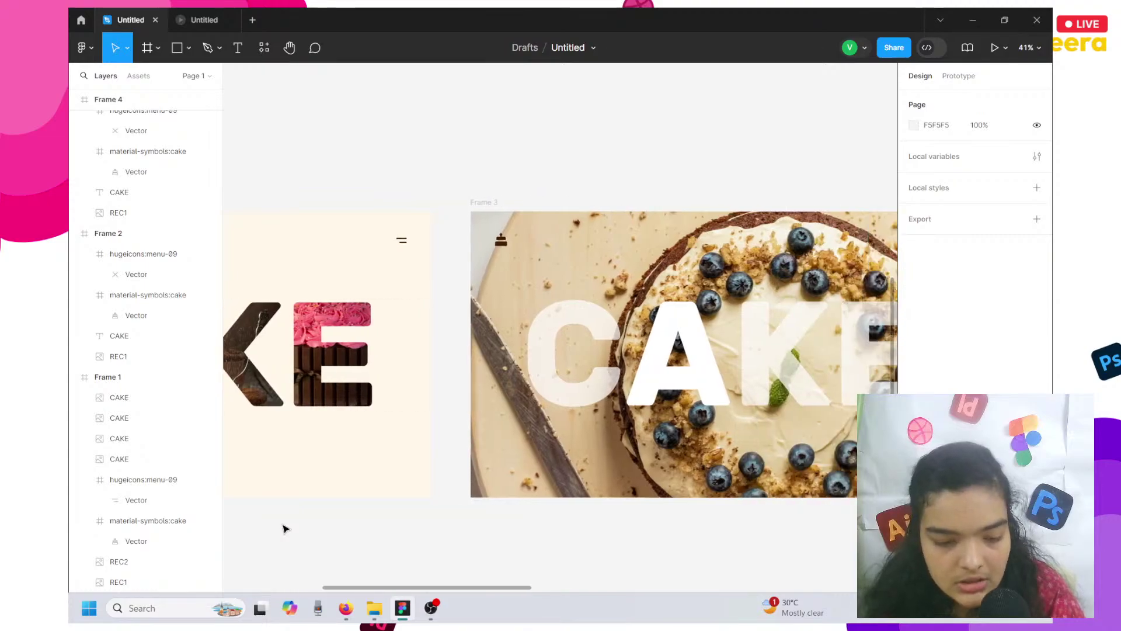
{"action": "scroll", "coordinate": [284, 528], "scroll_direction": "right", "scroll_amount": 3}
{"action": "scroll", "coordinate": [285, 529], "scroll_direction": "down", "scroll_amount": 5, "text": "ctrl"}
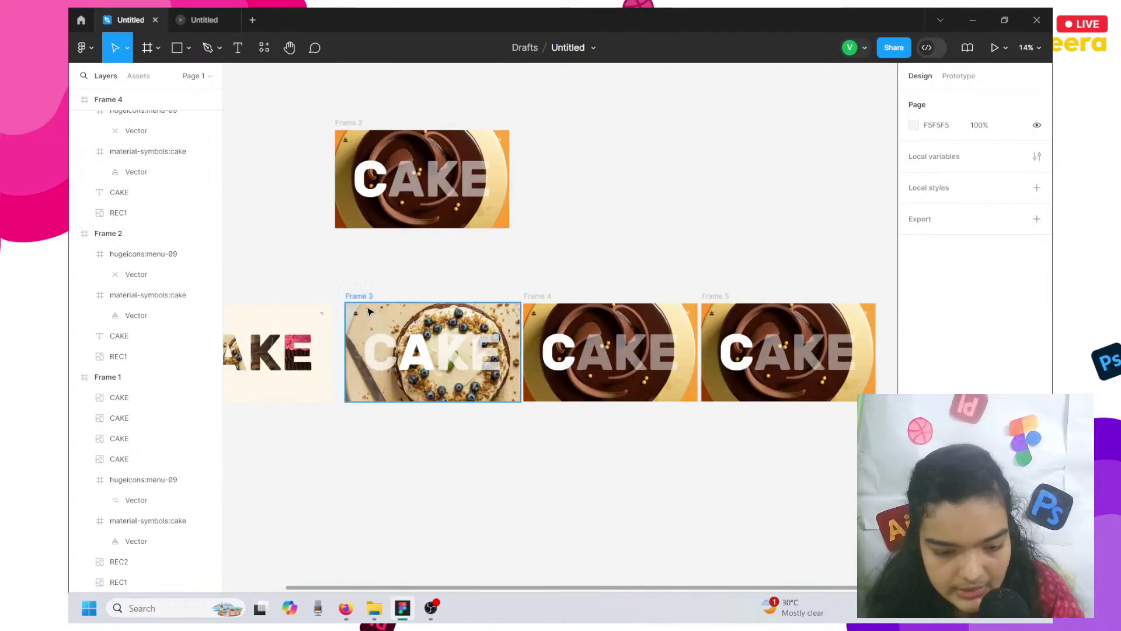
{"action": "left_click", "coordinate": [369, 311]}
{"action": "left_click_drag", "start_coordinate": [369, 311], "coordinate": [470, 237]}
{"action": "key", "text": "Escape"}
{"action": "left_click_drag", "start_coordinate": [368, 327], "coordinate": [533, 154]}
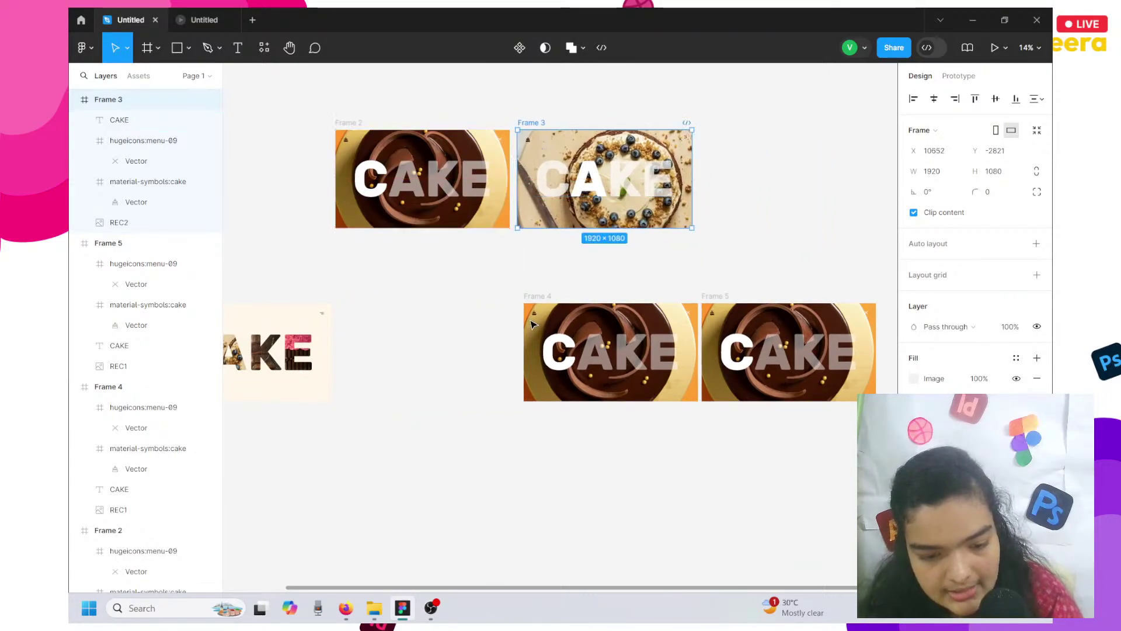
Move Frame 1 horizontally along the lower row so it sits directly beside Frame 4.
{"action": "left_click", "coordinate": [535, 309]}
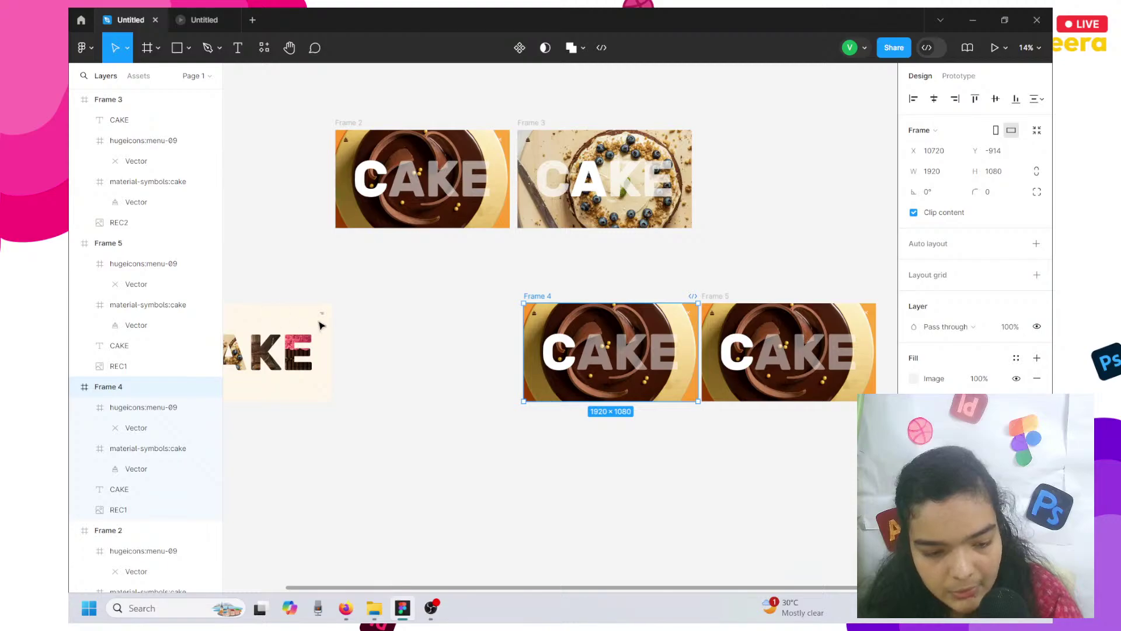
{"action": "scroll", "coordinate": [321, 326], "scroll_direction": "left", "scroll_amount": 3}
{"action": "left_click", "coordinate": [325, 299]}
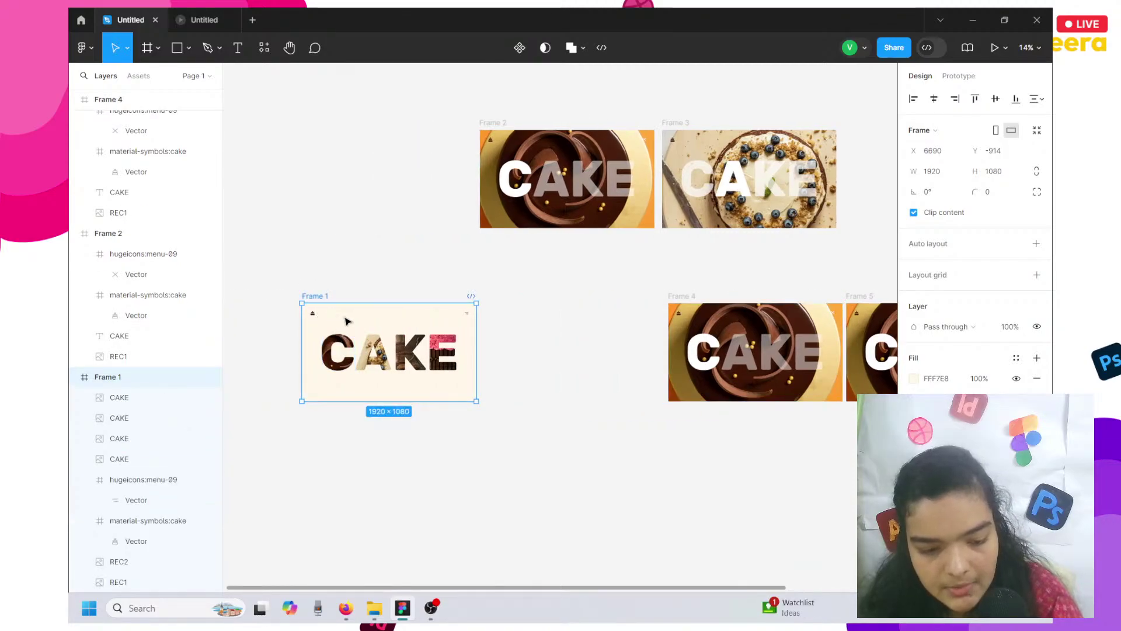
{"action": "left_click_drag", "start_coordinate": [348, 321], "coordinate": [531, 323]}
{"action": "scroll", "coordinate": [530, 323], "scroll_direction": "right", "scroll_amount": 3}
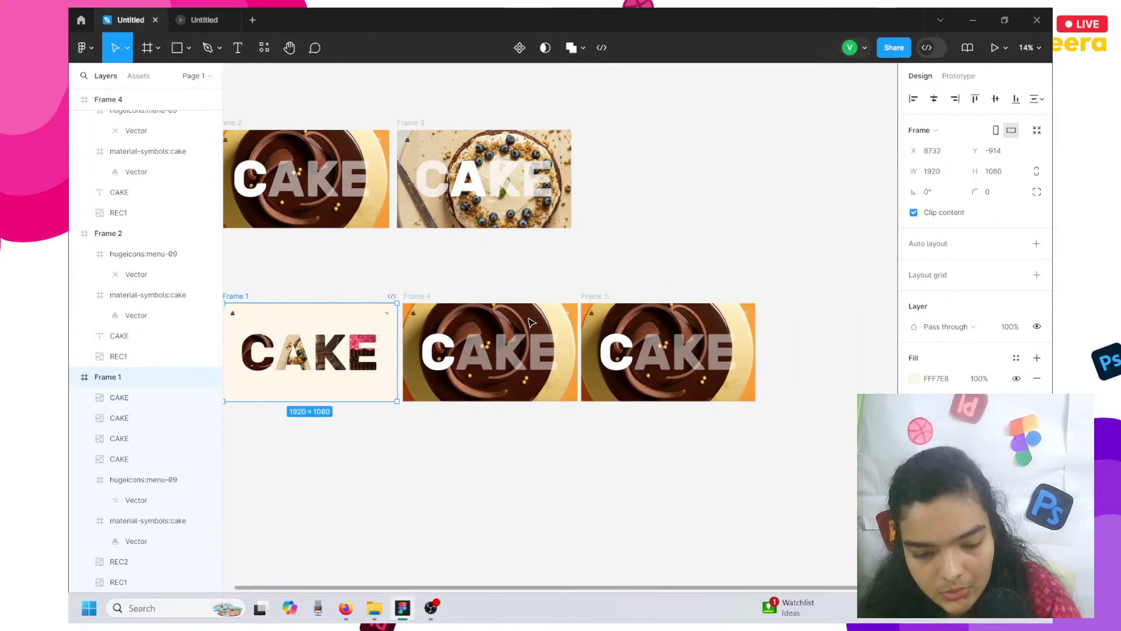
Rename the full-frame image rectangle in Frame 4 as REC3.
{"action": "scroll", "coordinate": [403, 331], "scroll_direction": "up", "scroll_amount": 10}
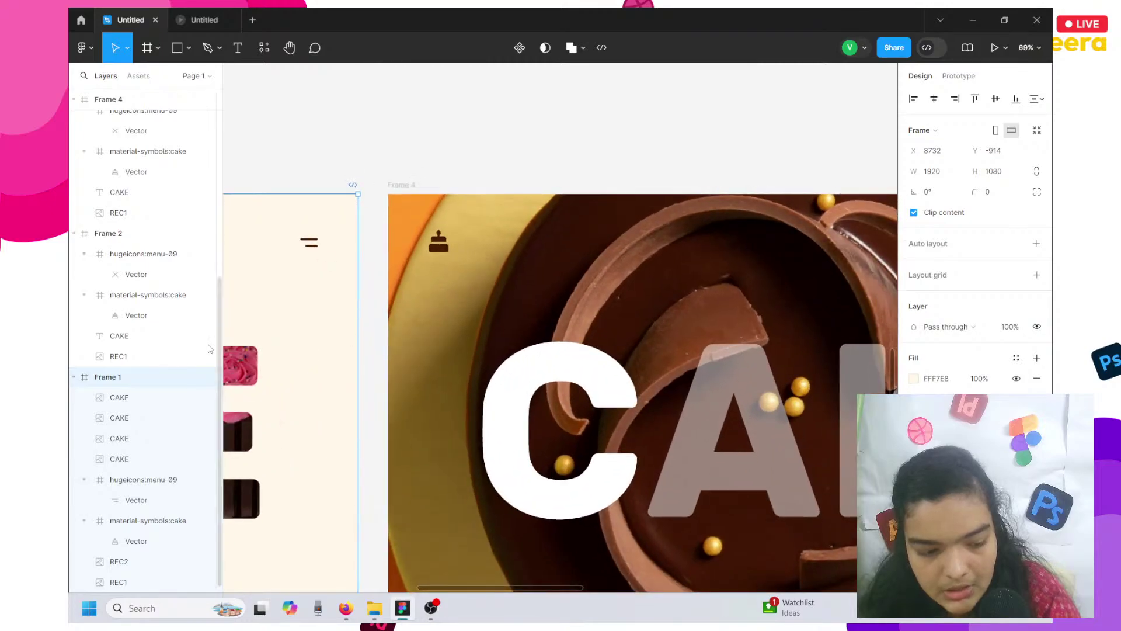
{"action": "left_click", "coordinate": [435, 225]}
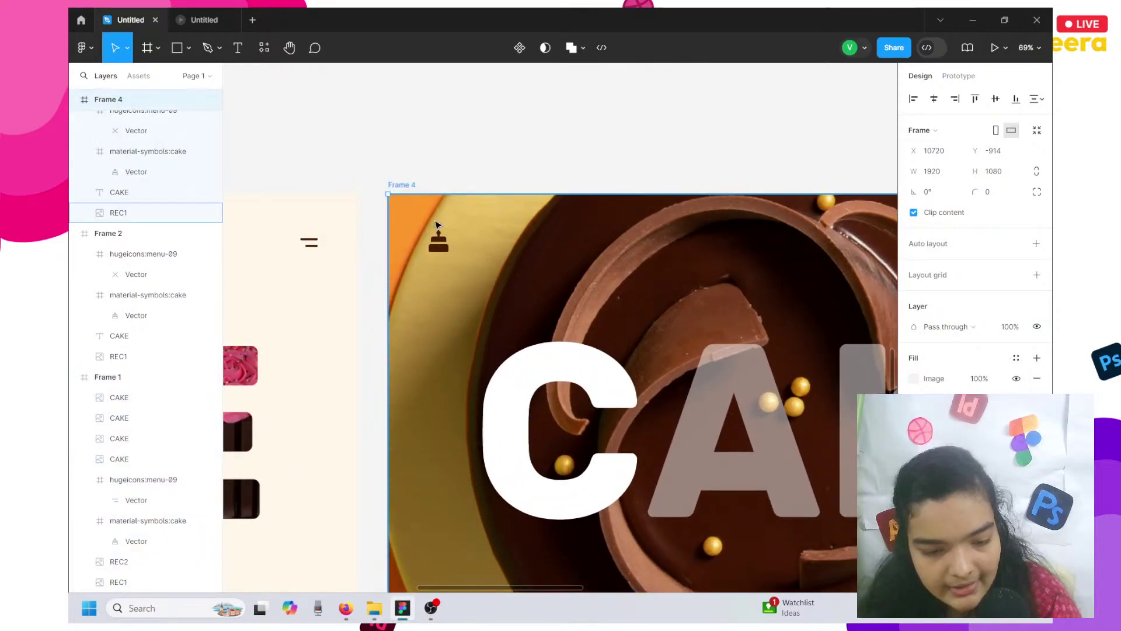
{"action": "left_click", "coordinate": [143, 211]}
{"action": "scroll", "coordinate": [345, 233], "scroll_direction": "up", "scroll_amount": 3}
{"action": "double_click", "coordinate": [156, 212]}
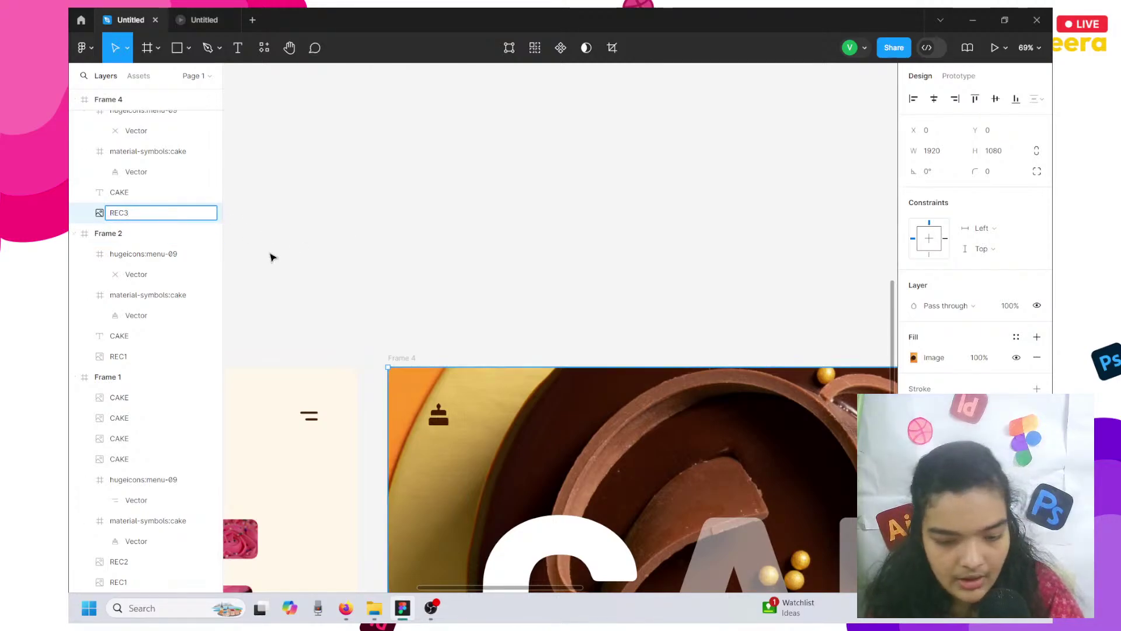
Replace REC3's image fill with the food-photographer-xZ_IK68a2Io-unsplash cupcake photo from the Downloads folder.
{"action": "scroll", "coordinate": [393, 253], "scroll_direction": "left", "scroll_amount": 5}
{"action": "scroll", "coordinate": [658, 268], "scroll_direction": "right", "scroll_amount": 6}
{"action": "scroll", "coordinate": [658, 268], "scroll_direction": "down", "scroll_amount": 3}
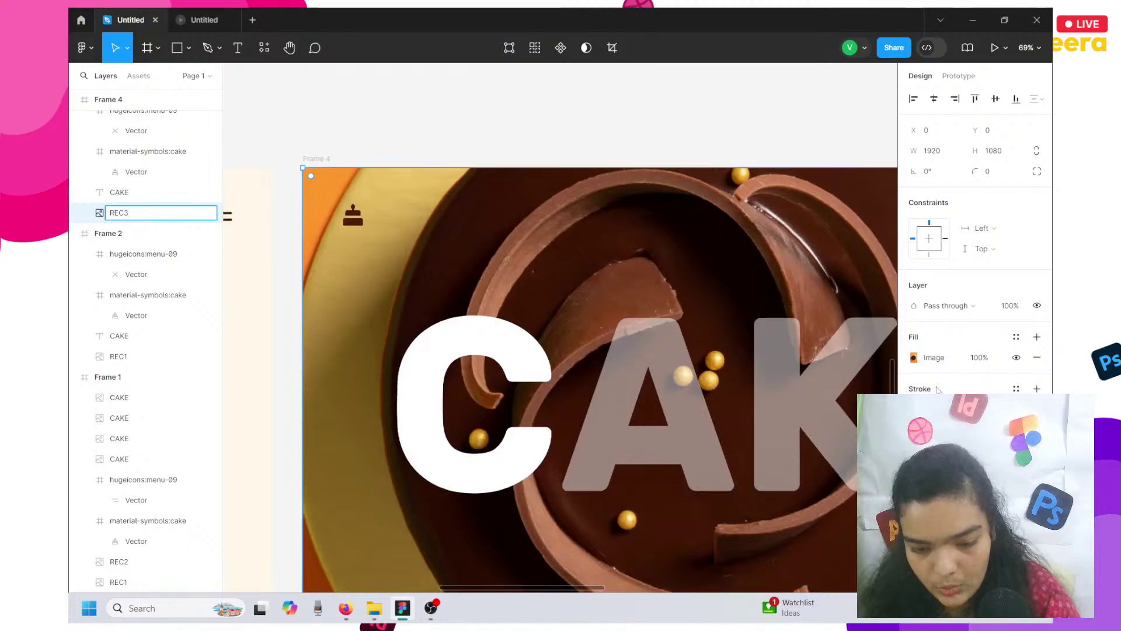
{"action": "left_click", "coordinate": [913, 358]}
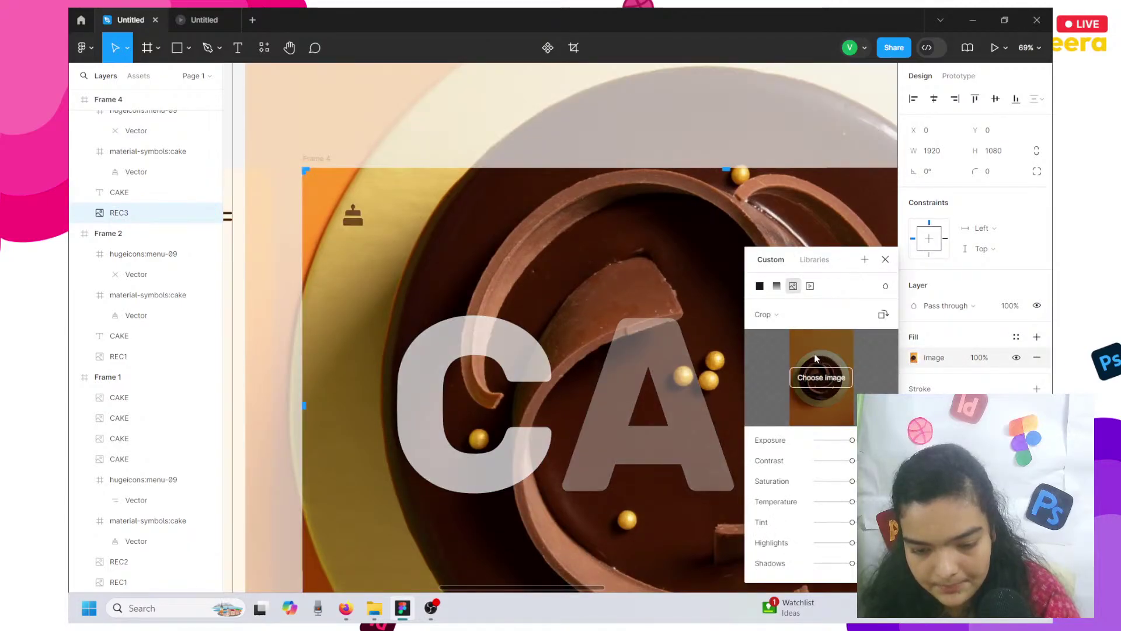
{"action": "left_click", "coordinate": [836, 383]}
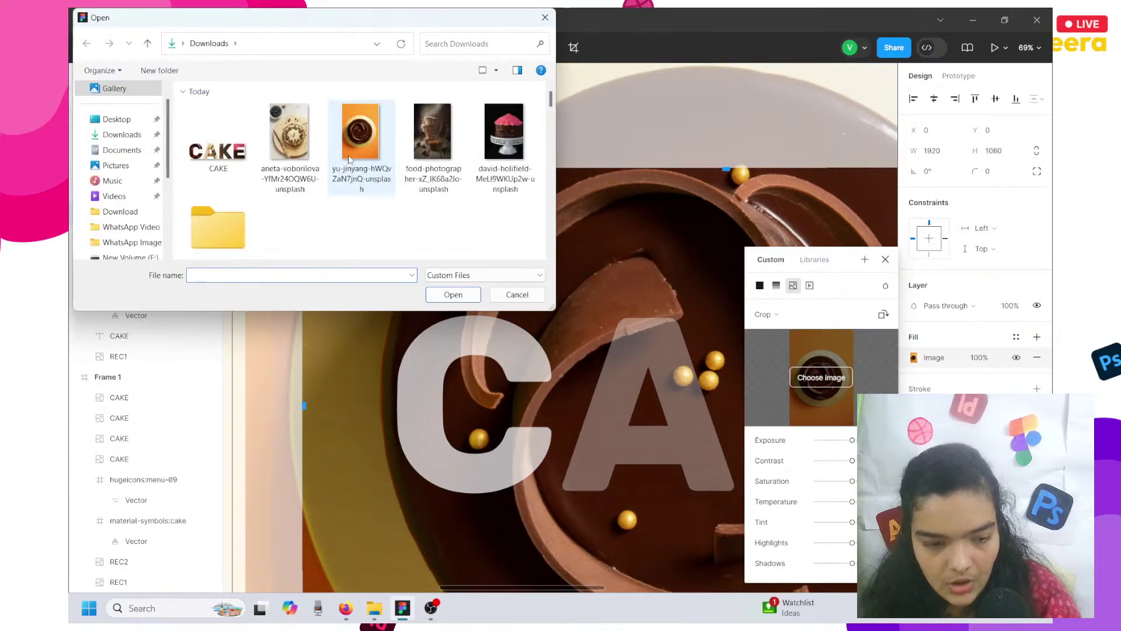
{"action": "left_click", "coordinate": [440, 132]}
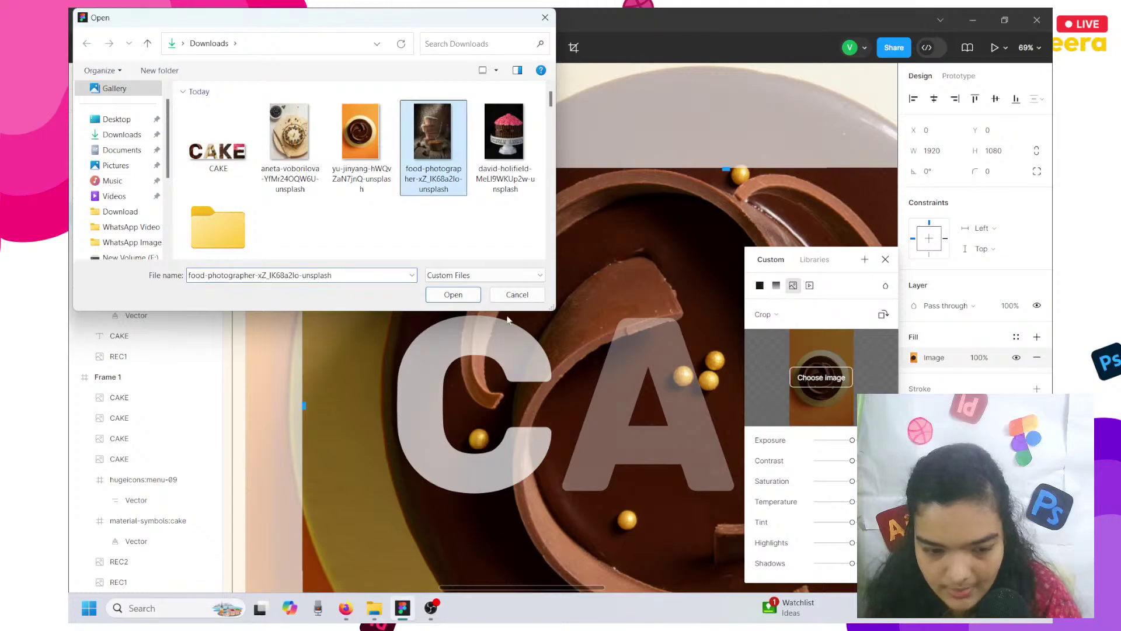
{"action": "left_click", "coordinate": [446, 293]}
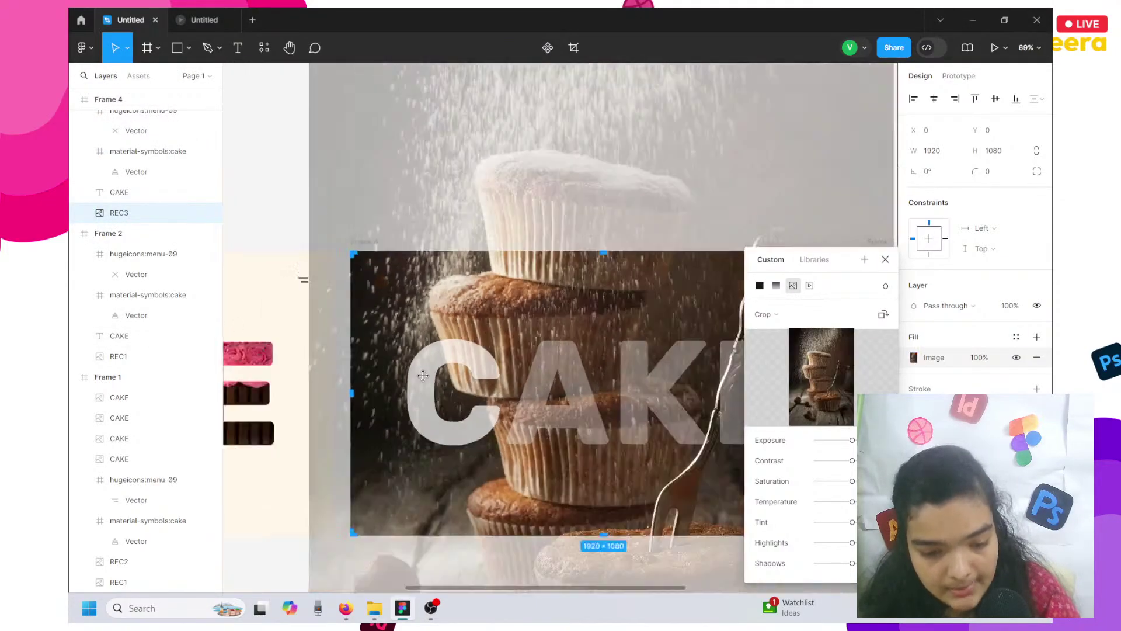
Adjust the crop of Frame 4's cupcake photo by scaling it slightly smaller and shifting it down behind the text.
{"action": "scroll", "coordinate": [423, 375], "scroll_direction": "down", "scroll_amount": 5}
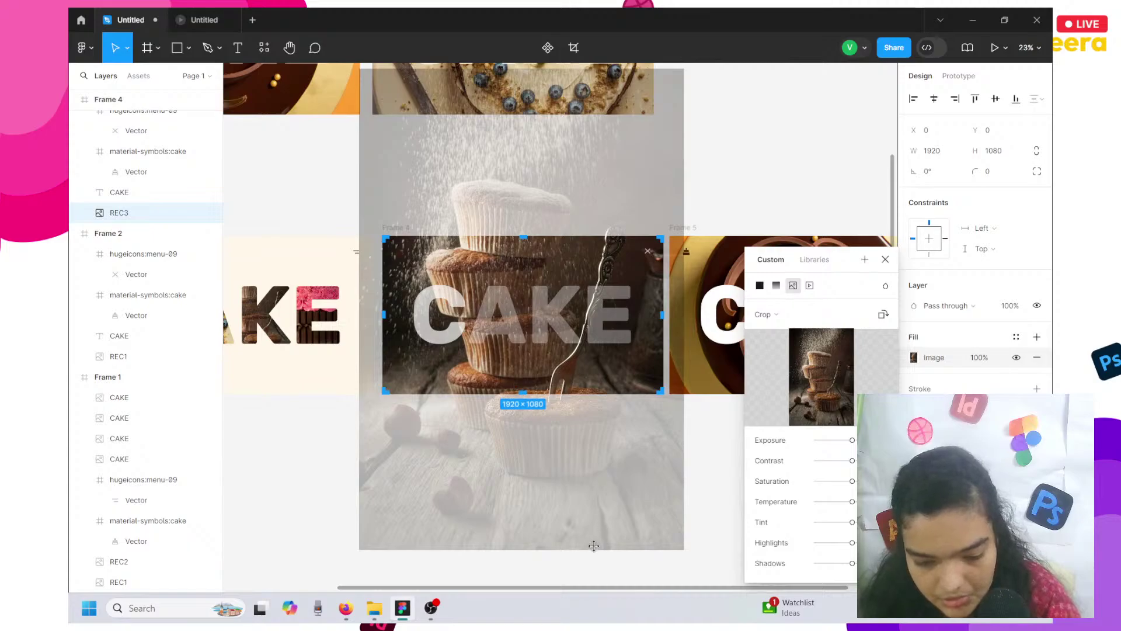
{"action": "left_click_drag", "start_coordinate": [564, 504], "coordinate": [552, 538]}
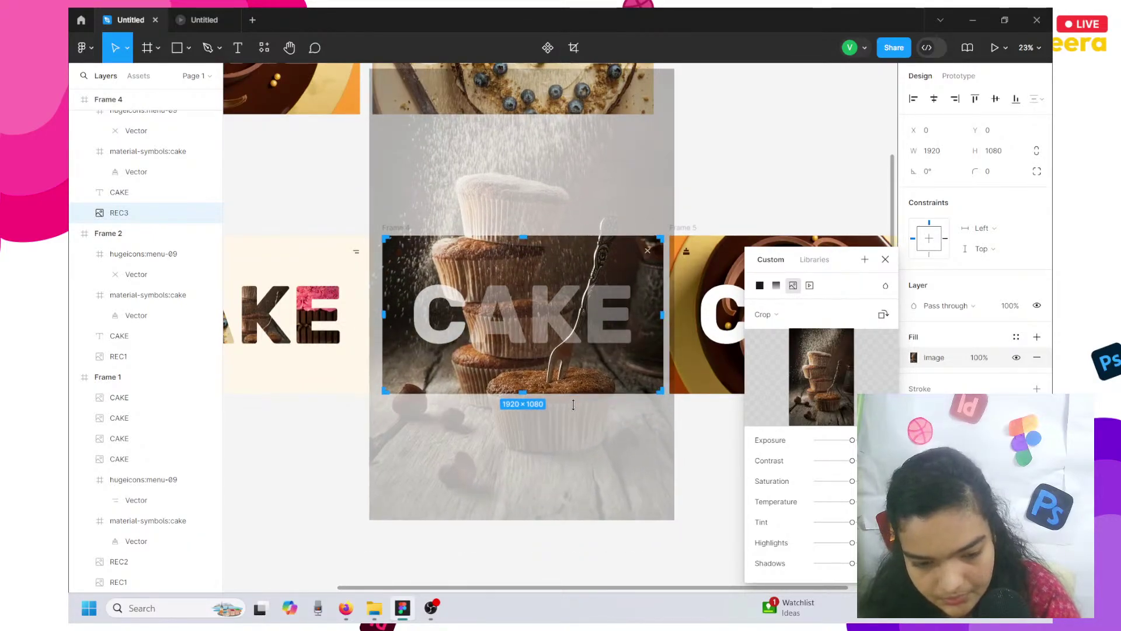
{"action": "left_click_drag", "start_coordinate": [577, 409], "coordinate": [579, 469]}
{"action": "key", "text": "Escape"}
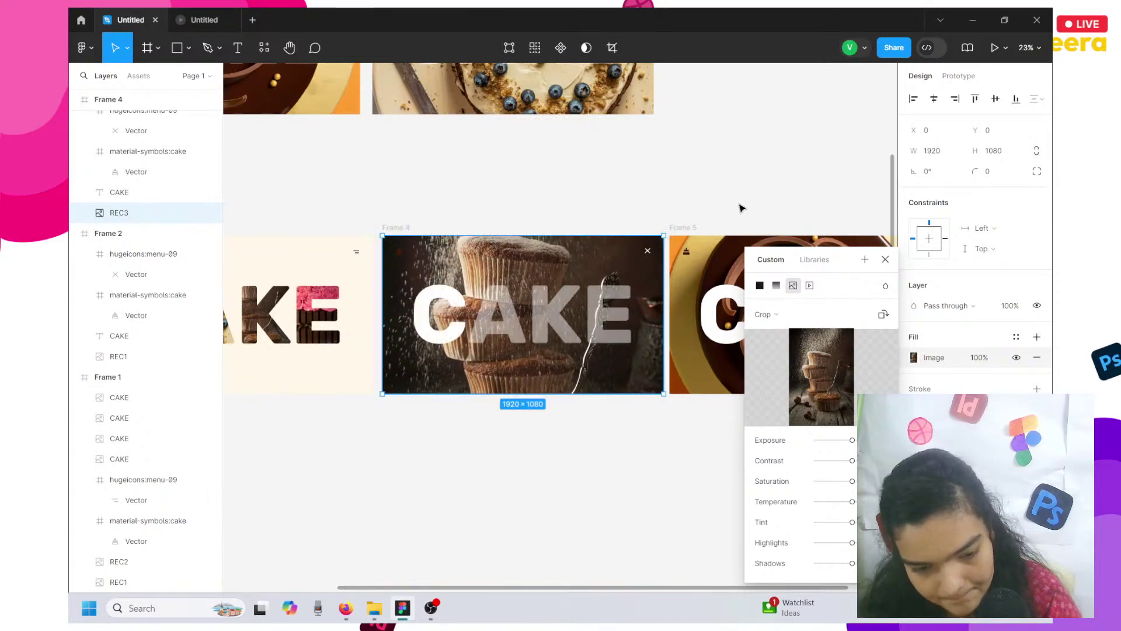
{"action": "left_click", "coordinate": [491, 313]}
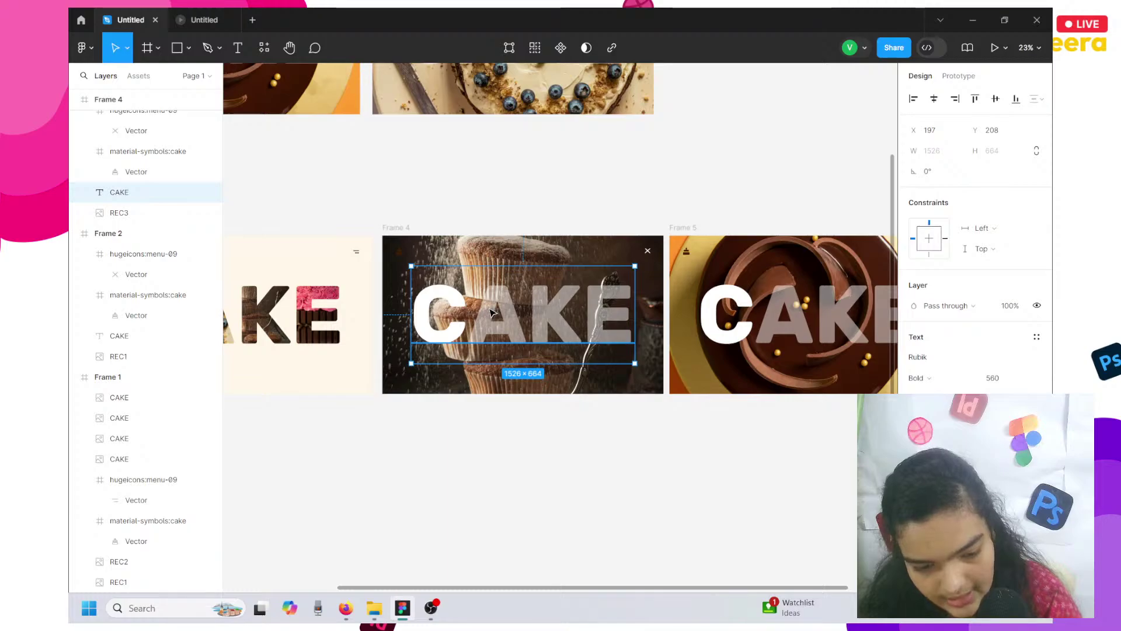
{"action": "double_click", "coordinate": [490, 312]}
{"action": "left_click", "coordinate": [580, 316]}
{"action": "double_click", "coordinate": [580, 317]}
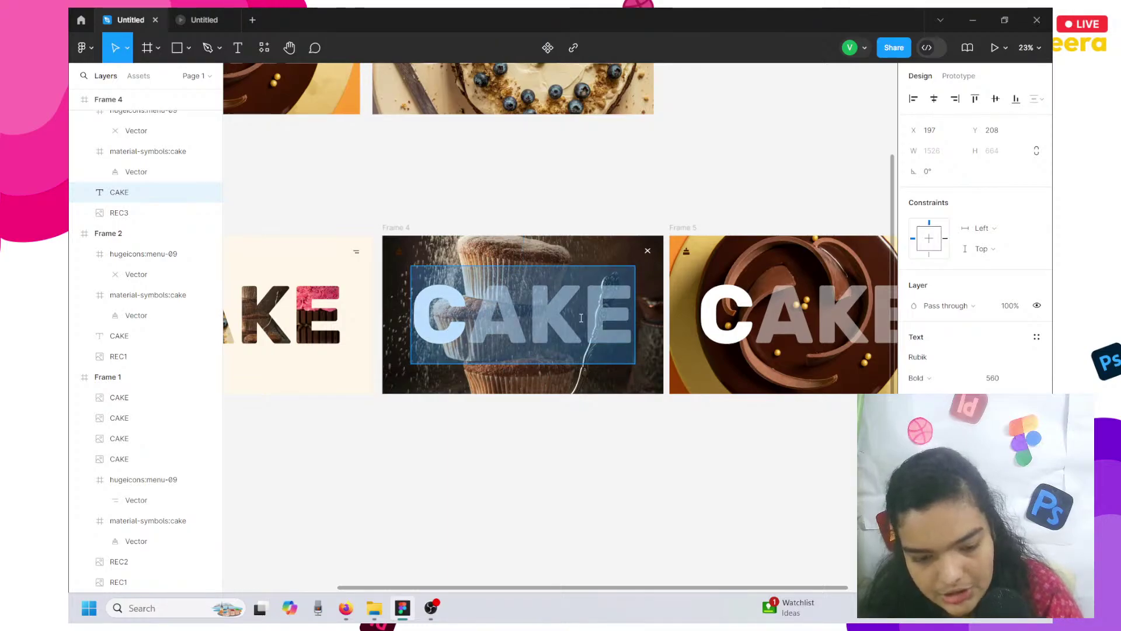
{"action": "left_click_drag", "start_coordinate": [581, 318], "coordinate": [538, 314]}
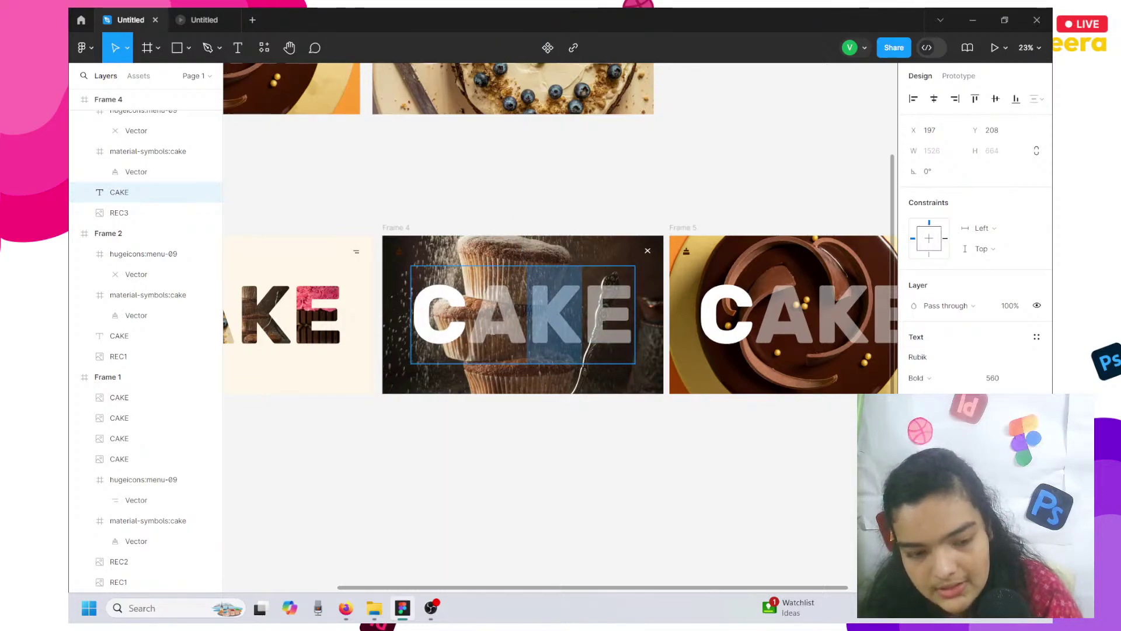
{"action": "key", "text": "Escape"}
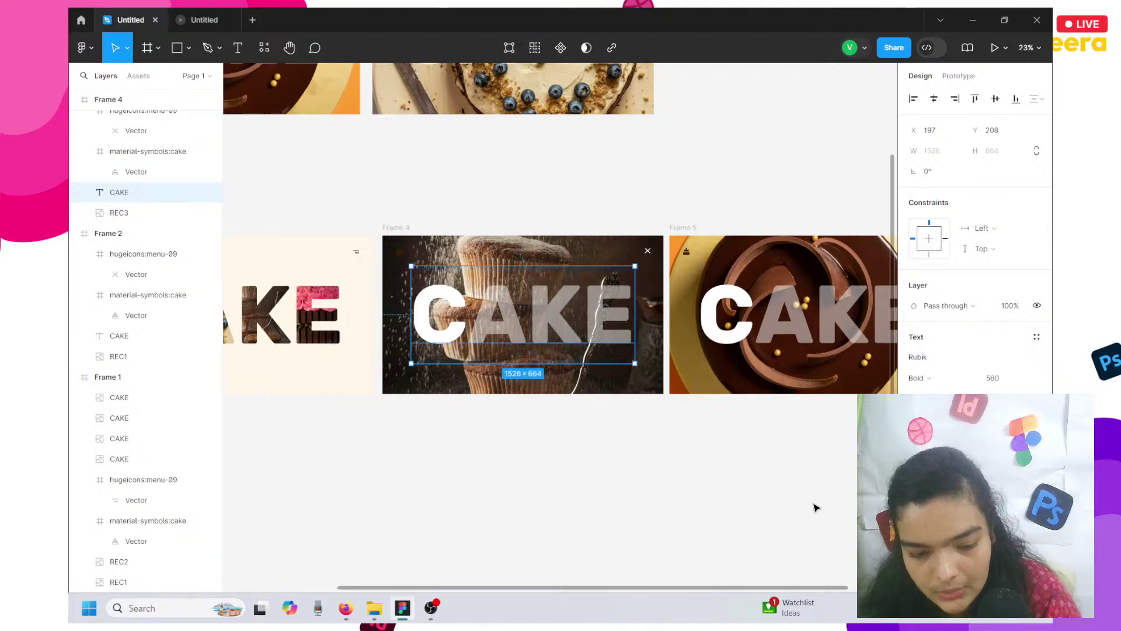
Make only the letter K of Frame 4's CAKE text solid white.
{"action": "scroll", "coordinate": [974, 234], "scroll_direction": "down", "scroll_amount": 2}
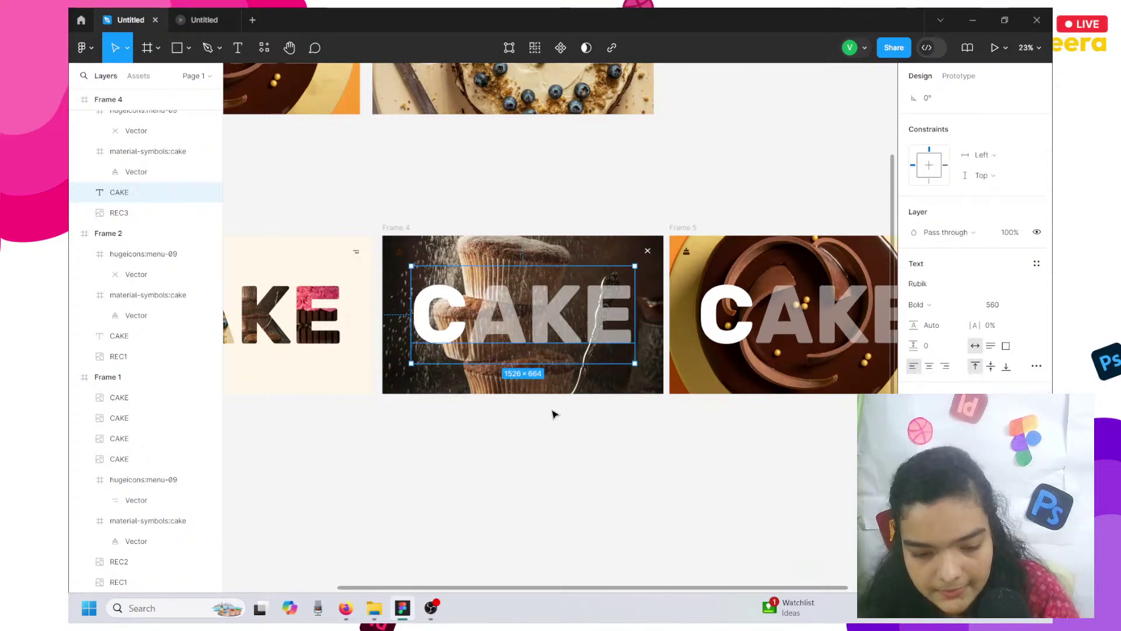
{"action": "double_click", "coordinate": [455, 317]}
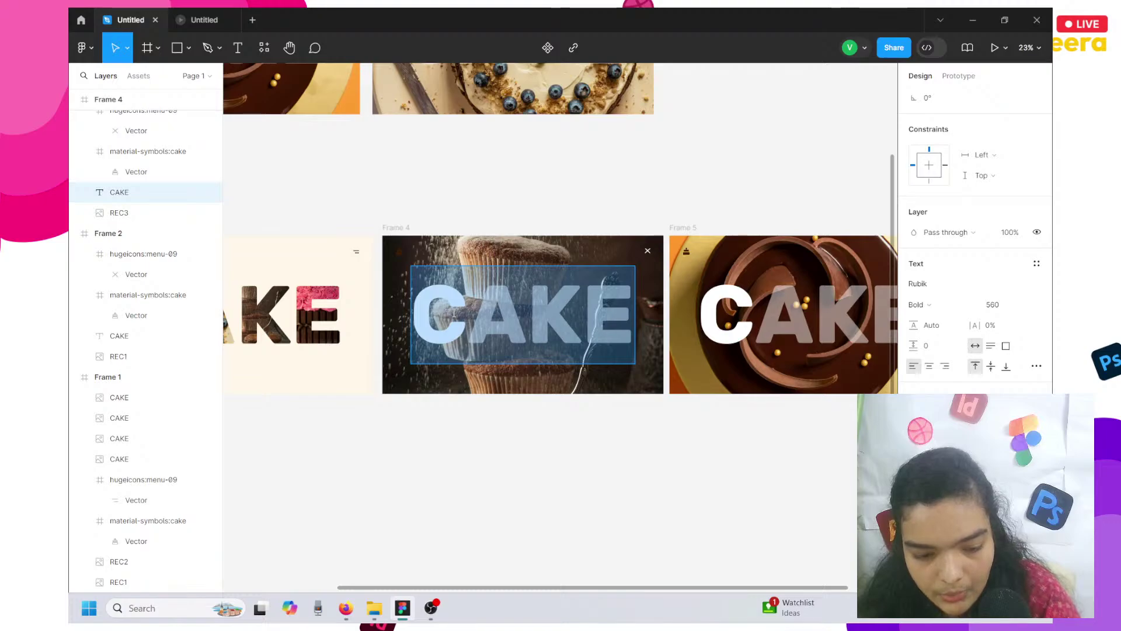
{"action": "left_click", "coordinate": [539, 307]}
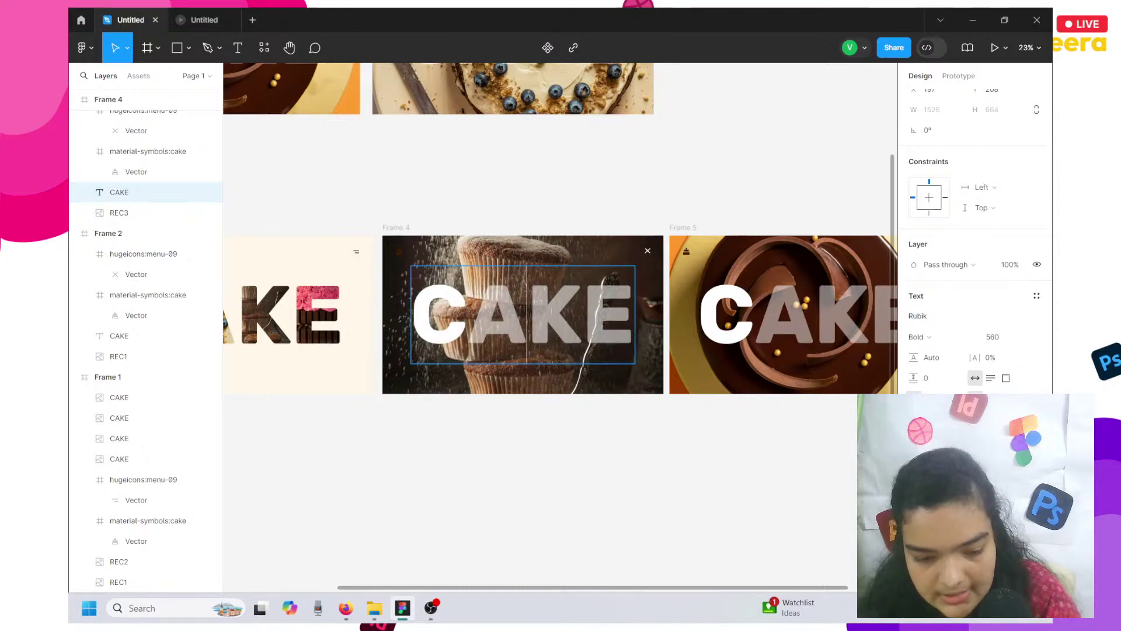
{"action": "key", "text": "shift+Right"}
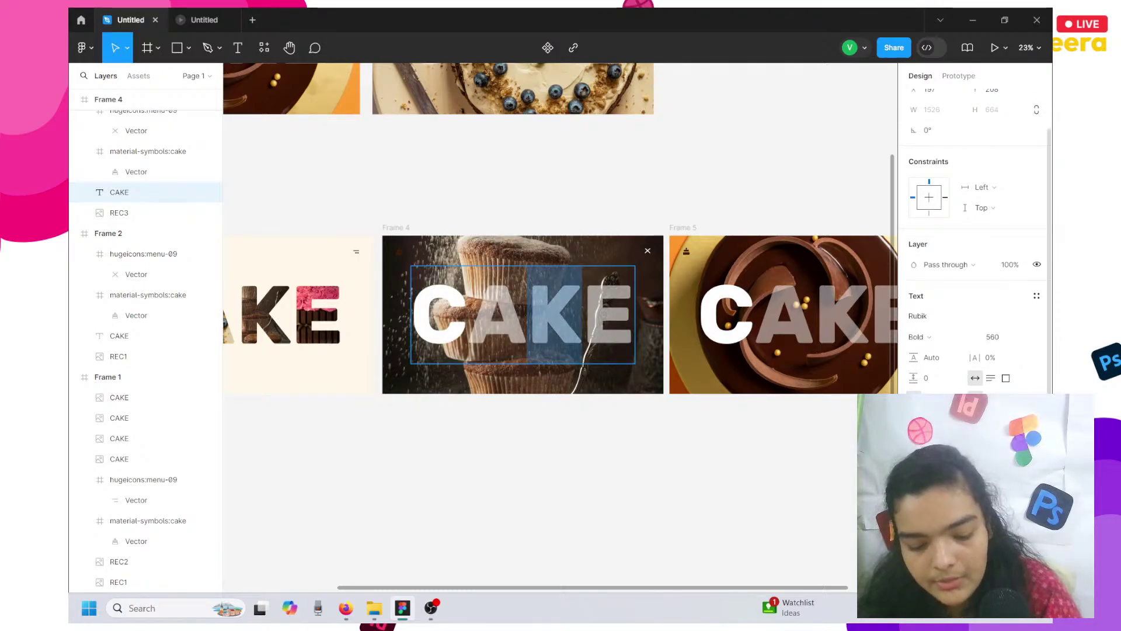
{"action": "key", "text": "Escape"}
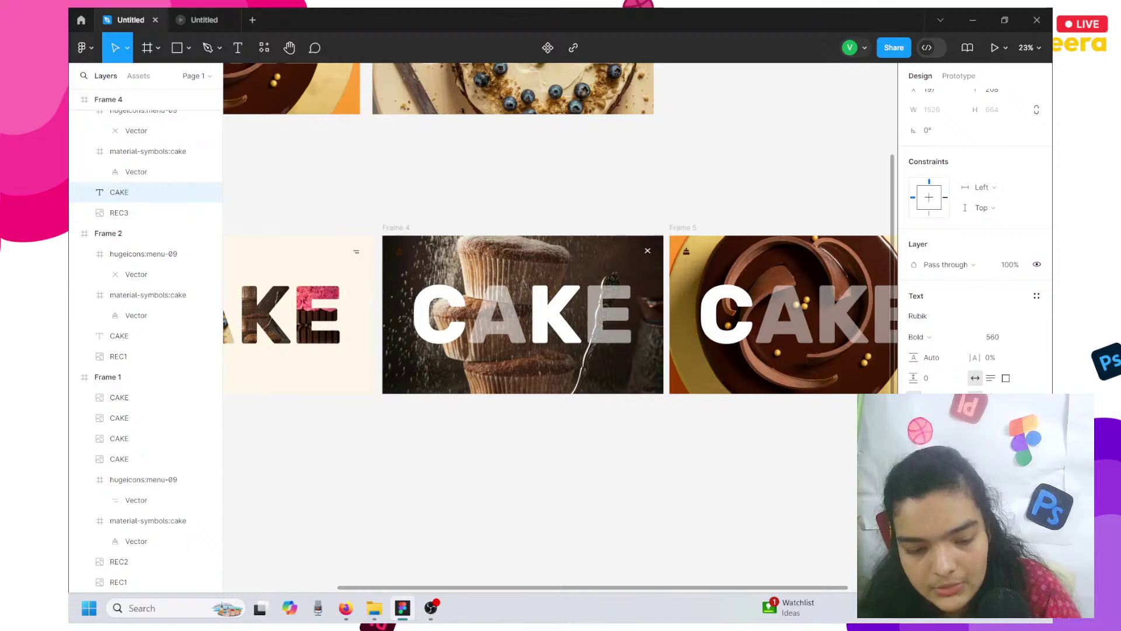
Make the letter C of Frame 4's CAKE text semi-transparent like the letters A and E.
{"action": "double_click", "coordinate": [452, 314]}
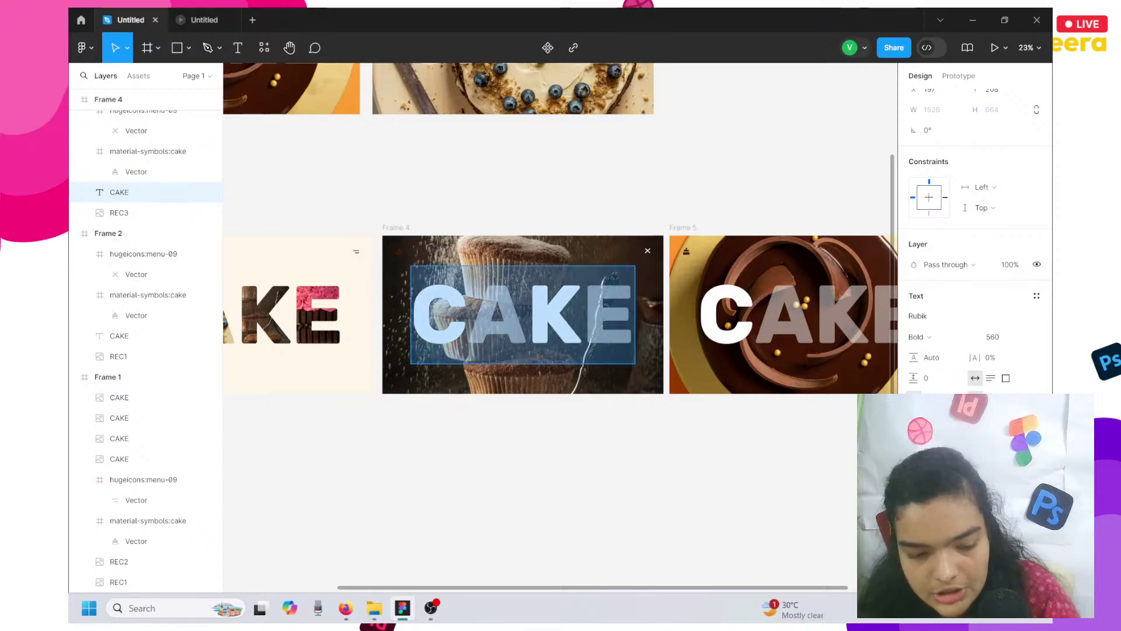
{"action": "key", "text": "Left"}
{"action": "key", "text": "shift+Right"}
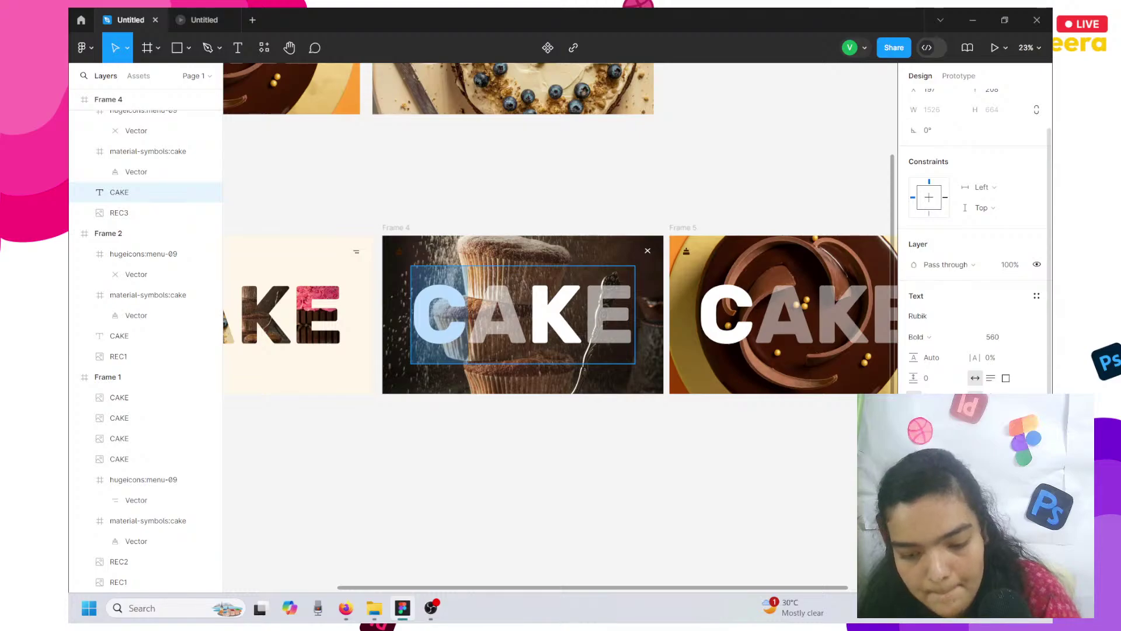
{"action": "key", "text": "Escape"}
{"action": "left_click", "coordinate": [557, 438]}
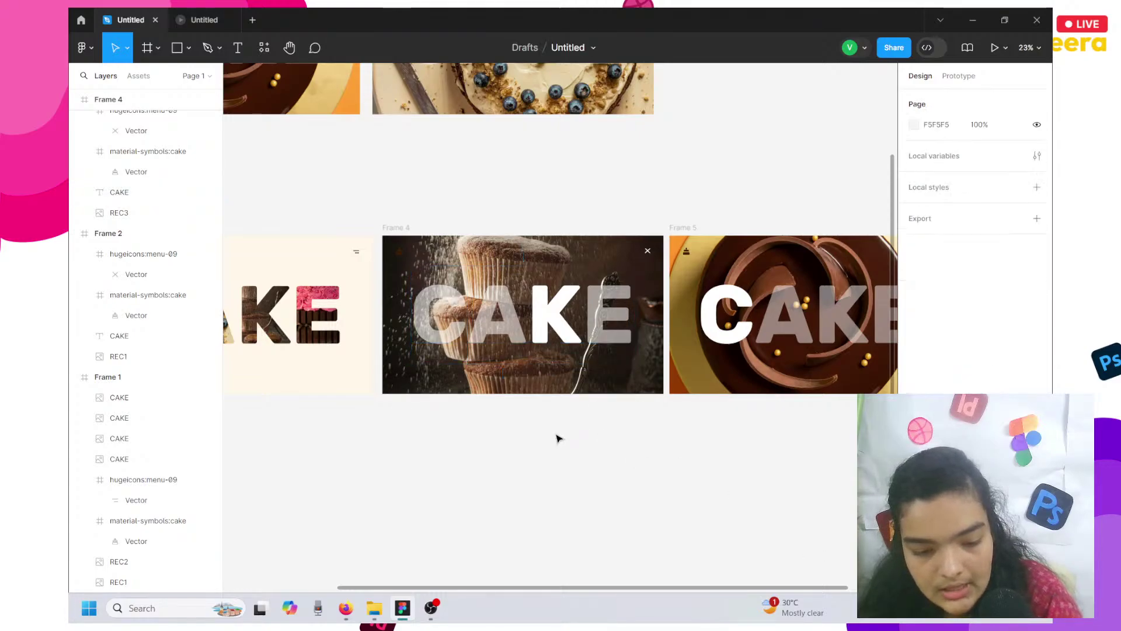
{"action": "scroll", "coordinate": [557, 438], "scroll_direction": "left", "scroll_amount": 3}
{"action": "scroll", "coordinate": [557, 438], "scroll_direction": "right", "scroll_amount": 1}
{"action": "scroll", "coordinate": [558, 432], "scroll_direction": "down", "scroll_amount": 3}
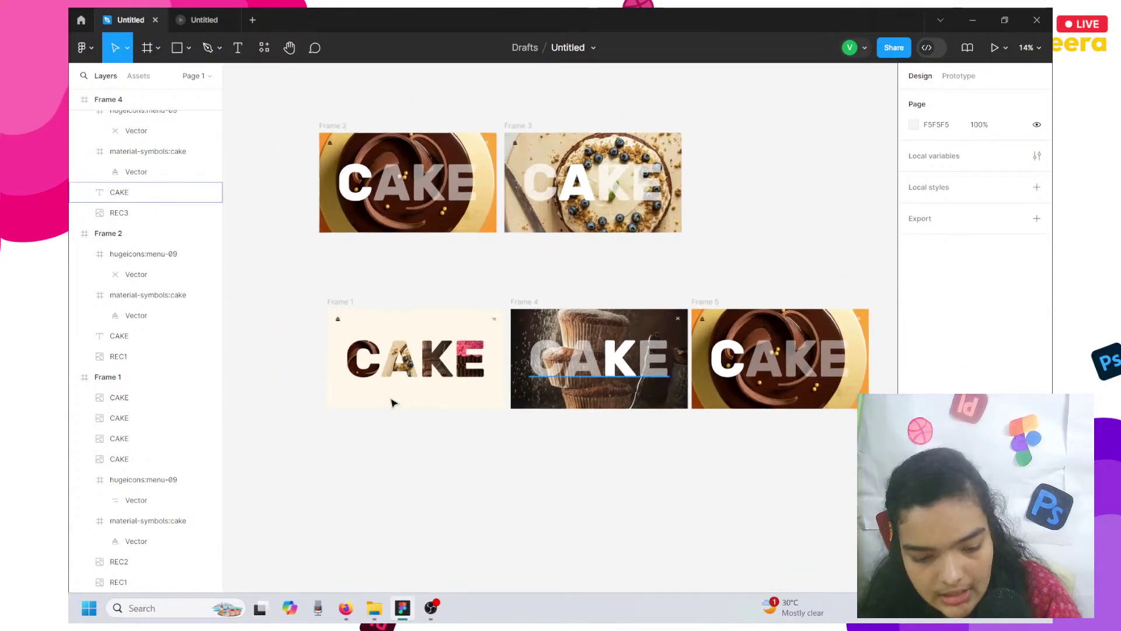
Draw a small rectangle of about 45 × 54 over the stem of Frame 1's letter K.
{"action": "scroll", "coordinate": [402, 355], "scroll_direction": "up", "scroll_amount": 3}
{"action": "scroll", "coordinate": [402, 356], "scroll_direction": "up", "scroll_amount": 10}
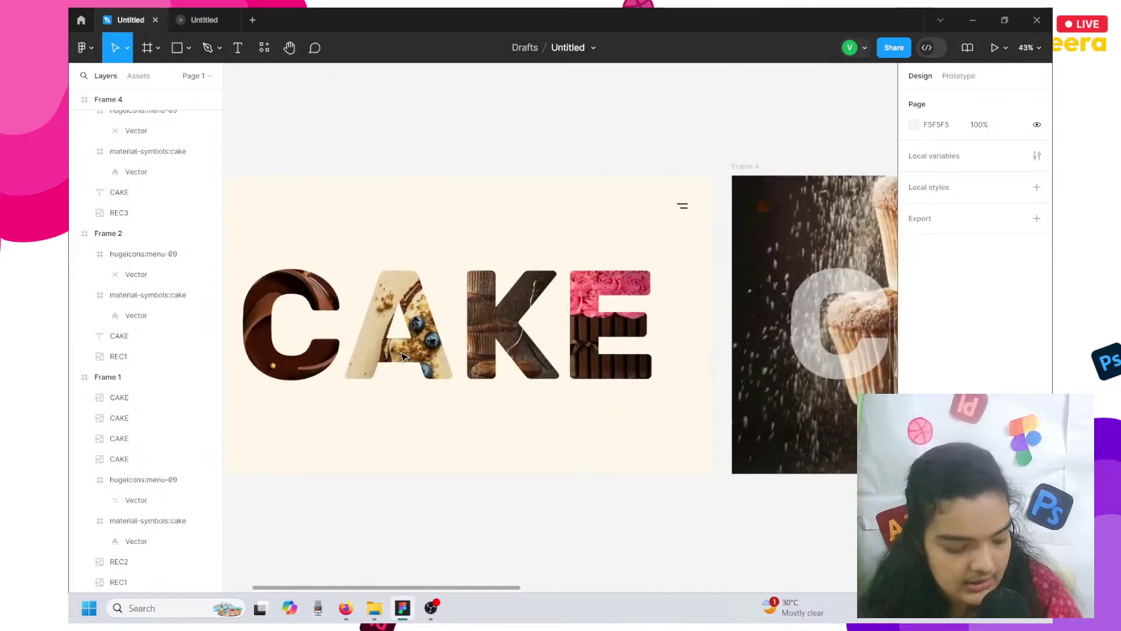
{"action": "left_click", "coordinate": [176, 51]}
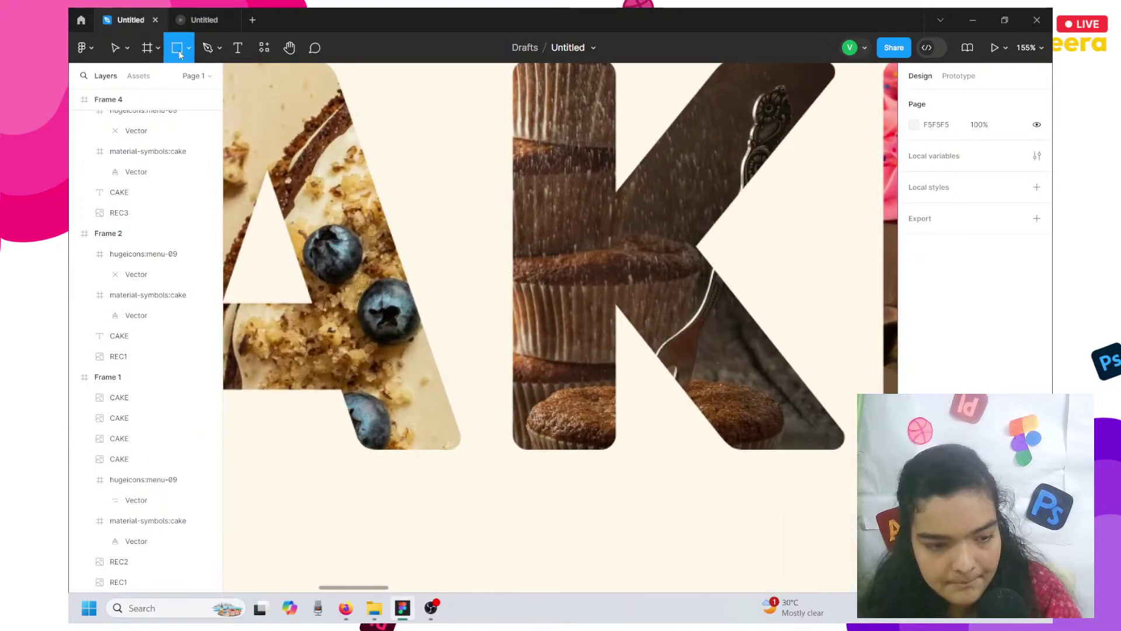
{"action": "left_click_drag", "start_coordinate": [539, 194], "coordinate": [584, 248]}
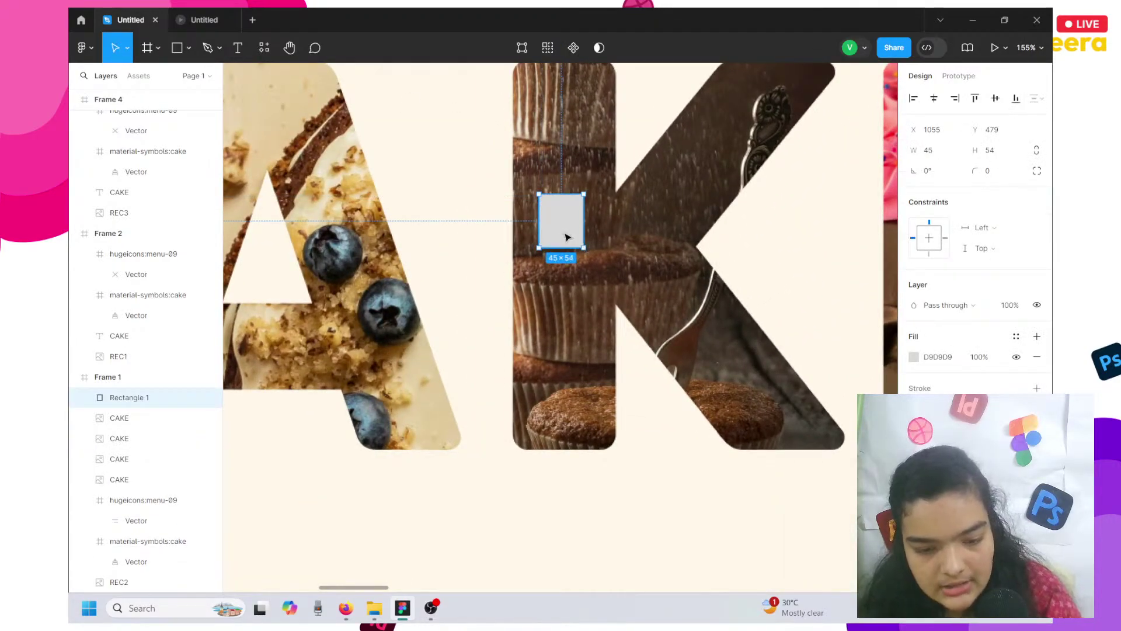
Fill the new rectangle on the K with the food-photographer-xZ_IK68a2Io-unsplash cupcake photo from the Downloads folder.
{"action": "left_click", "coordinate": [913, 356]}
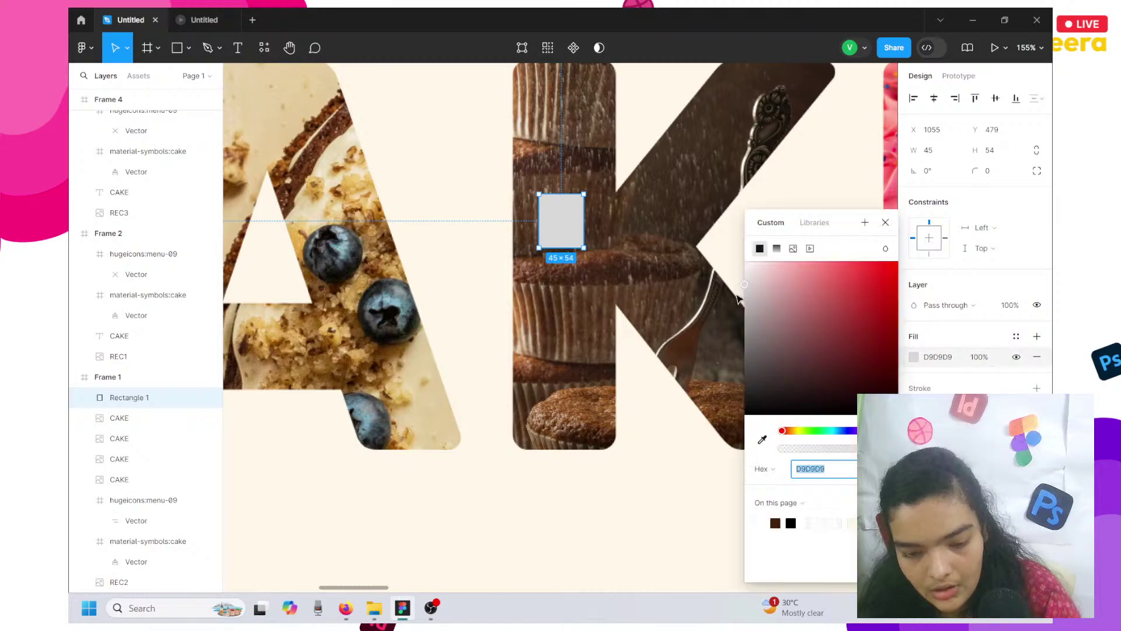
{"action": "left_click", "coordinate": [793, 248]}
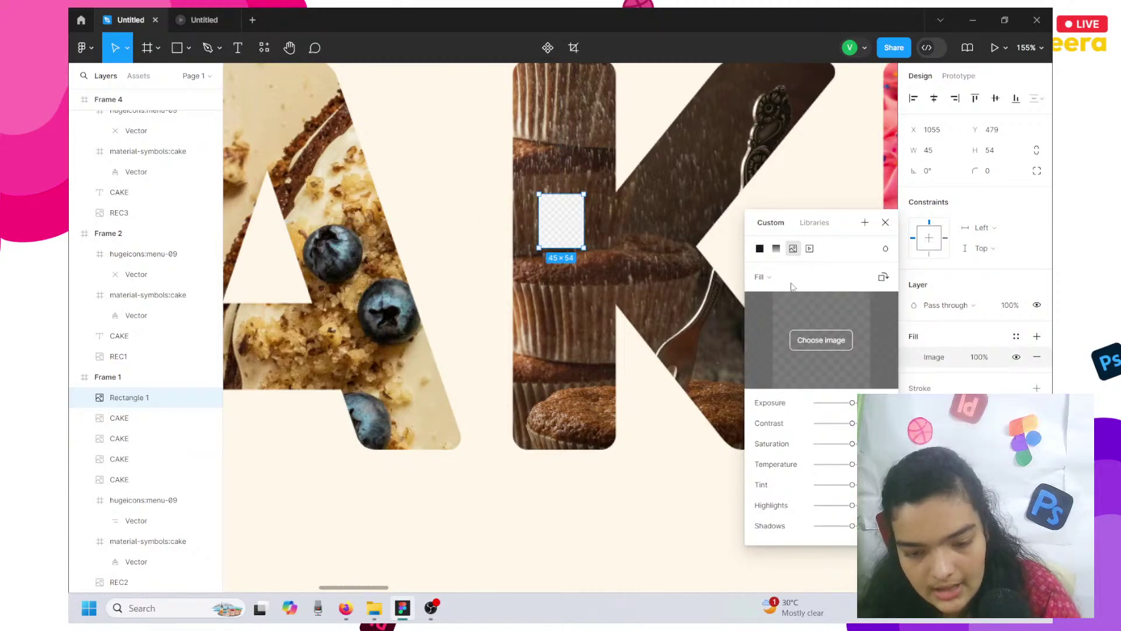
{"action": "left_click", "coordinate": [803, 345]}
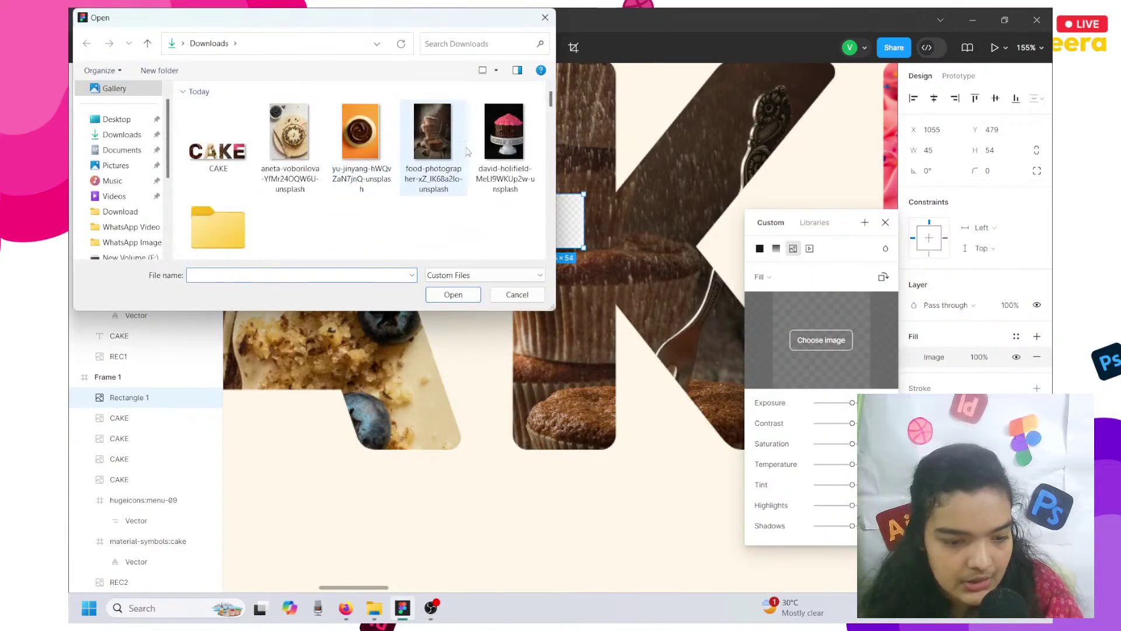
{"action": "left_click", "coordinate": [468, 152]}
{"action": "left_click", "coordinate": [453, 294]}
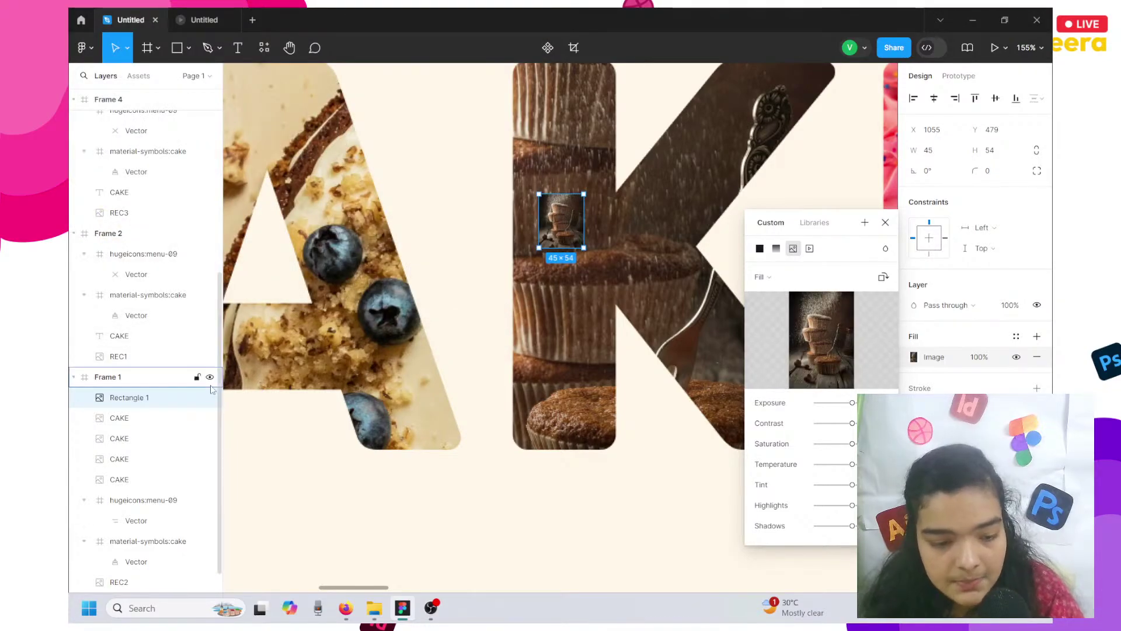
Rename the cupcake-photo rectangle in Frame 1 to REC3 and place its layer behind the letters, directly above REC2.
{"action": "right_click", "coordinate": [128, 402]}
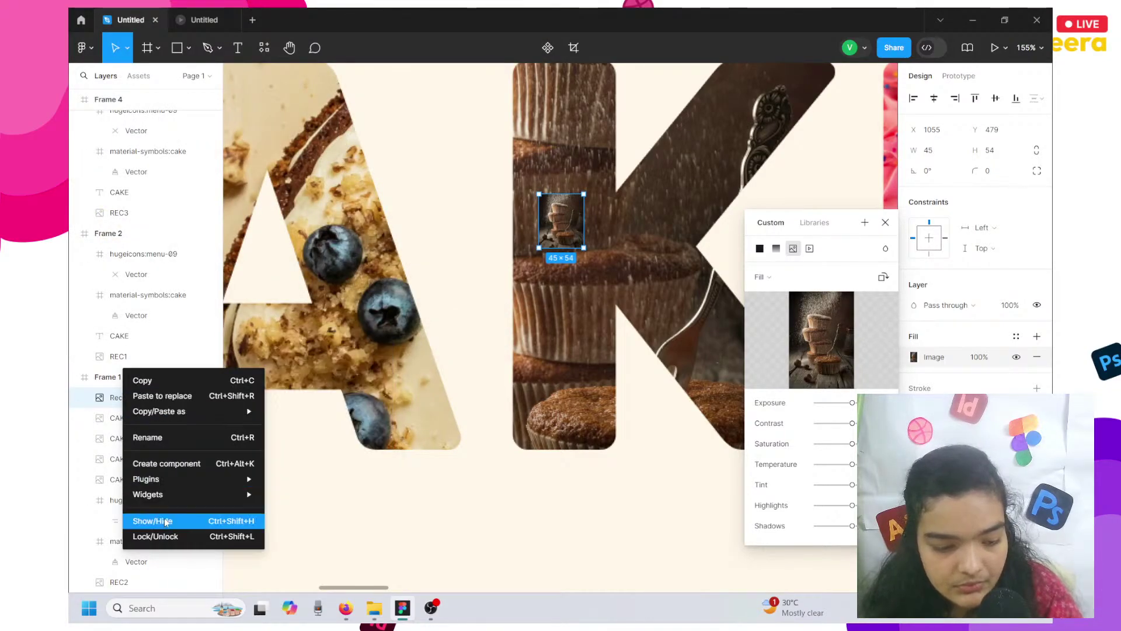
{"action": "key", "text": "Escape"}
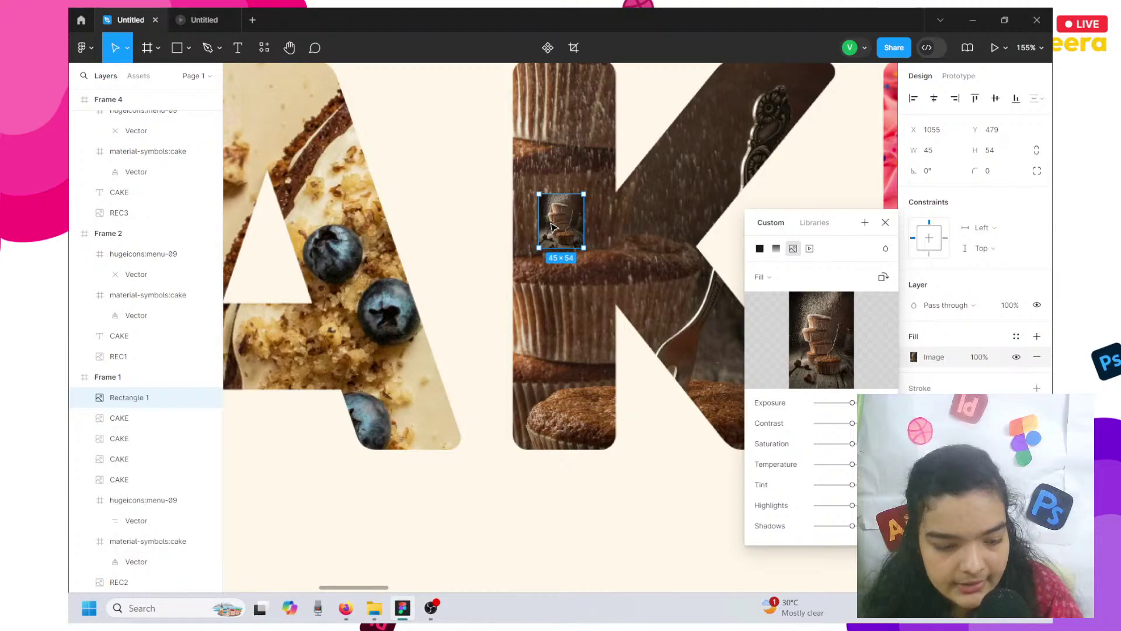
{"action": "right_click", "coordinate": [550, 227]}
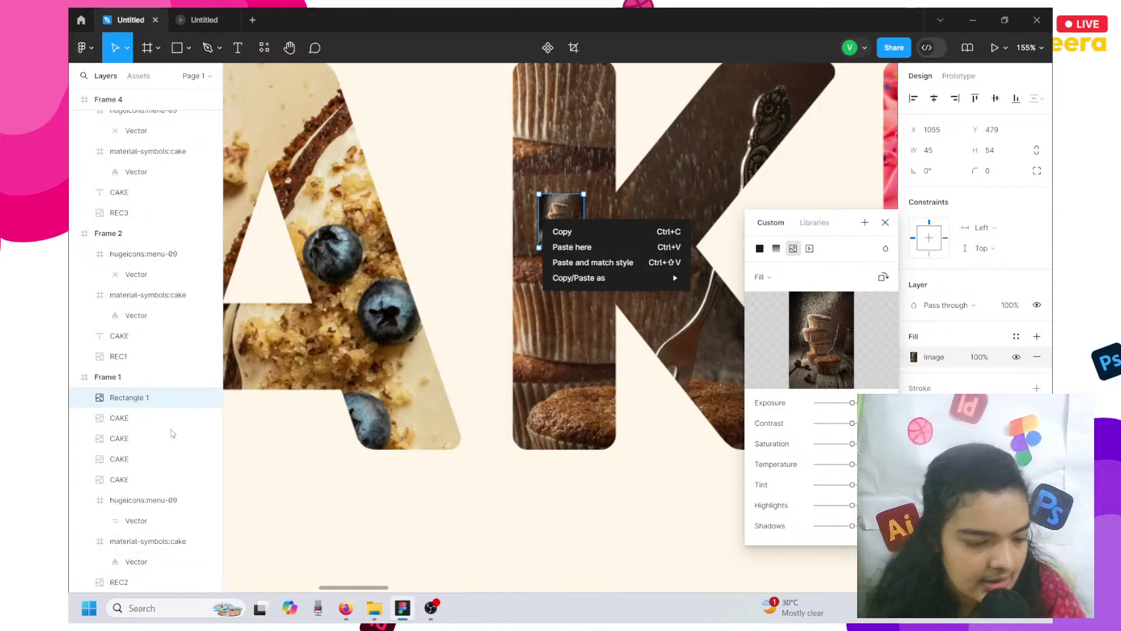
{"action": "left_click", "coordinate": [150, 402]}
{"action": "double_click", "coordinate": [148, 402]}
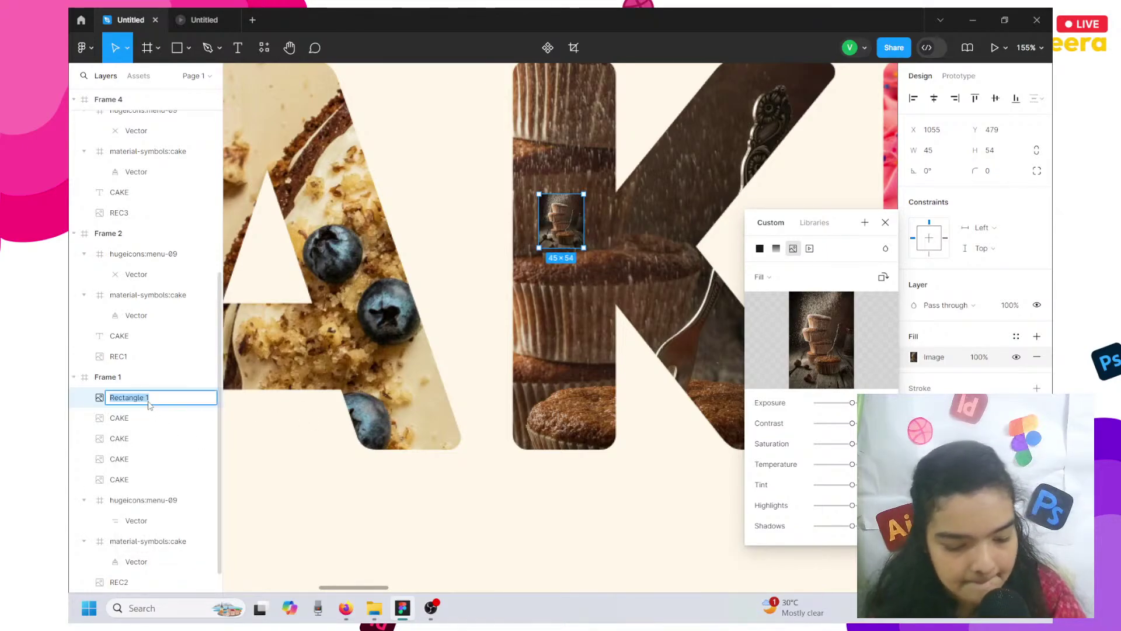
{"action": "type", "text": "r"}
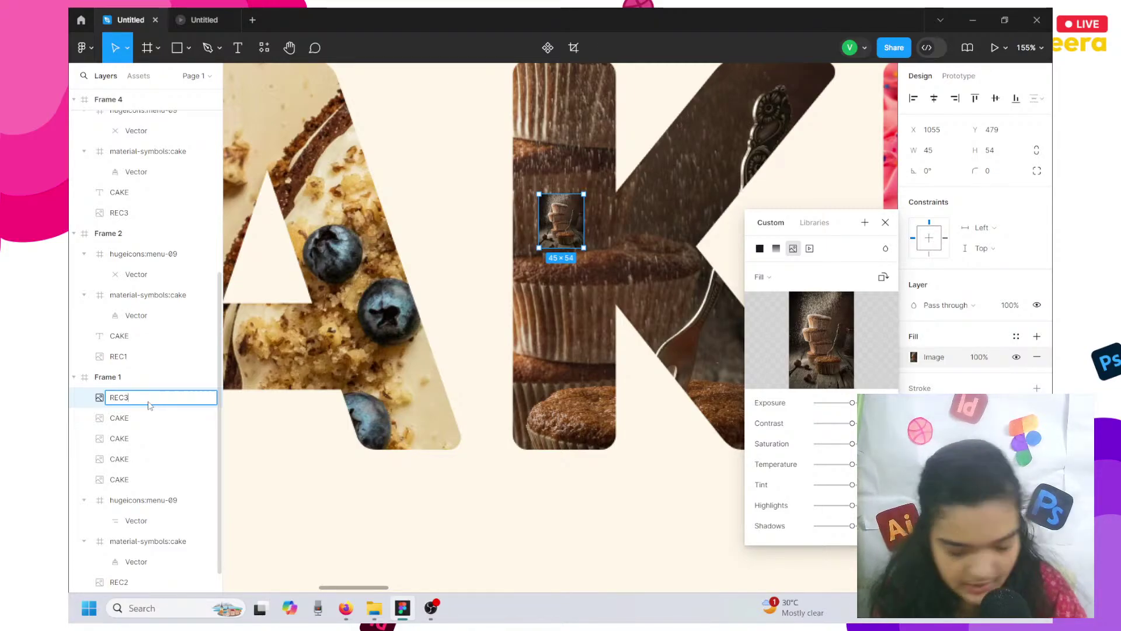
{"action": "type", "text": "EC3"}
{"action": "key", "text": "Return"}
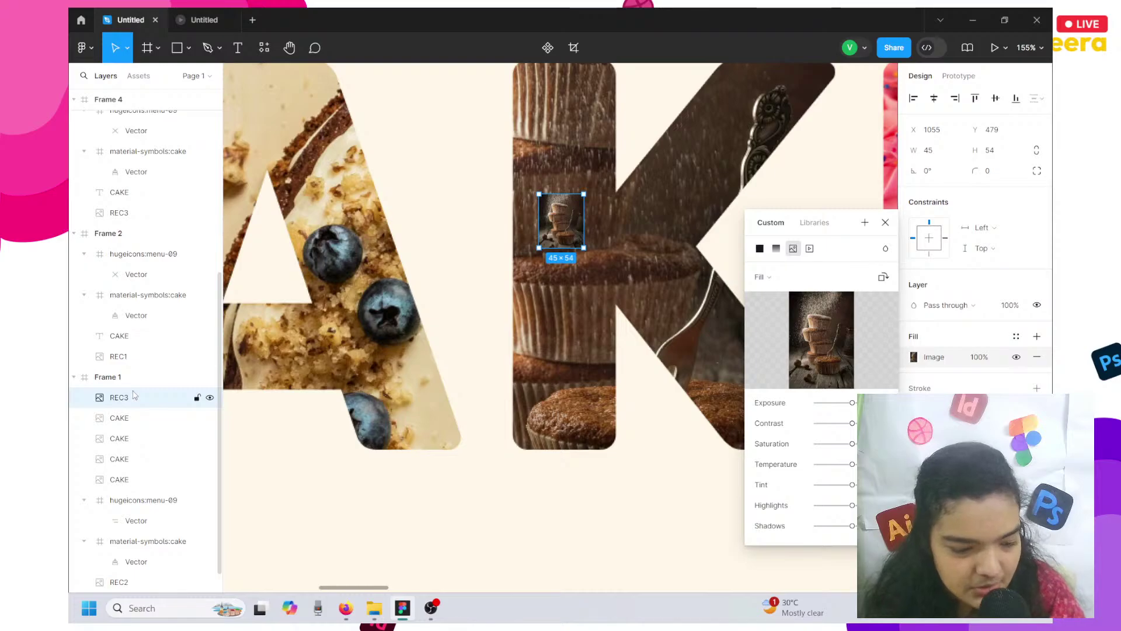
{"action": "left_click_drag", "start_coordinate": [143, 403], "coordinate": [144, 581]}
Draw a small rectangle of about 65 × 52 over the dark chocolate part of Frame 1's letter E.
{"action": "scroll", "coordinate": [417, 498], "scroll_direction": "down", "scroll_amount": 5}
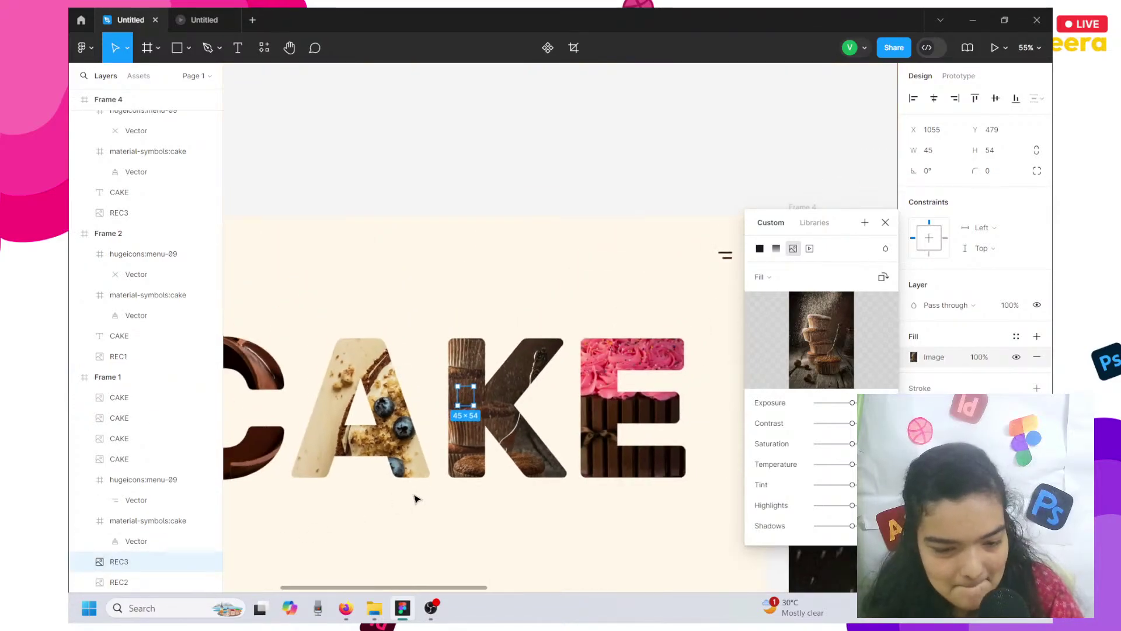
{"action": "scroll", "coordinate": [417, 498], "scroll_direction": "up", "scroll_amount": 6}
{"action": "scroll", "coordinate": [416, 498], "scroll_direction": "up", "scroll_amount": 2}
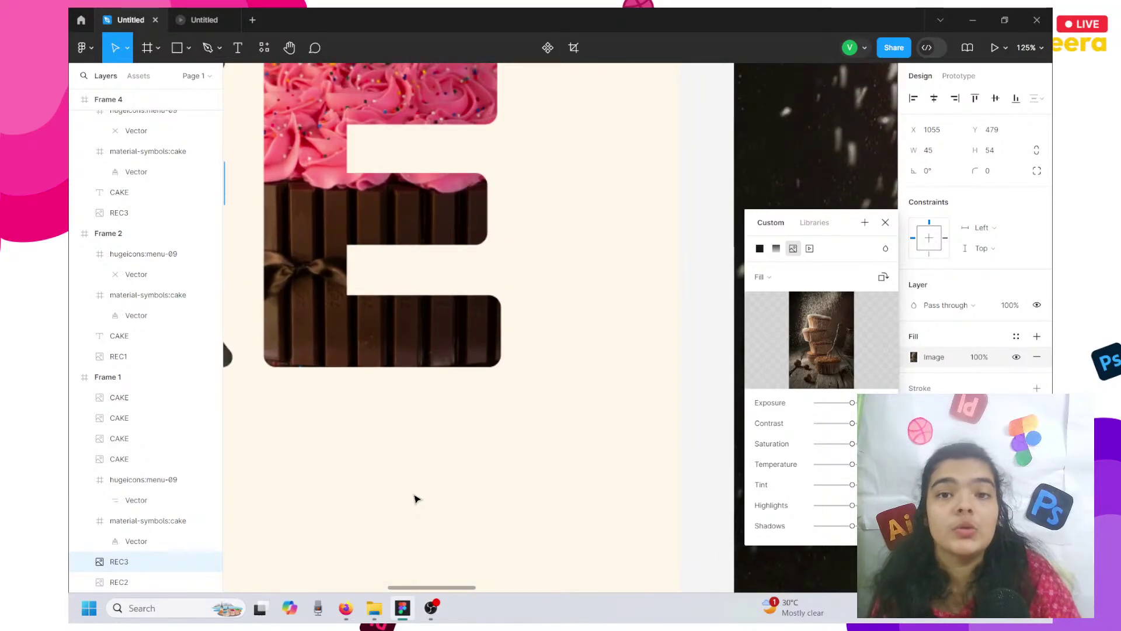
{"action": "scroll", "coordinate": [416, 498], "scroll_direction": "up", "scroll_amount": 3}
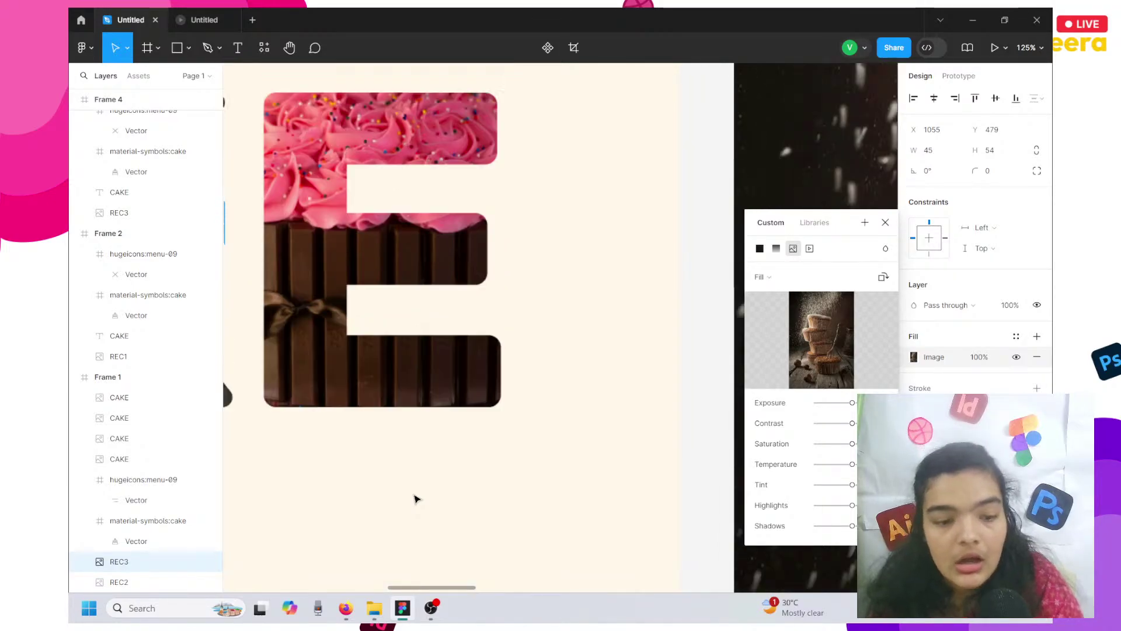
{"action": "left_click", "coordinate": [178, 55]}
{"action": "left_click_drag", "start_coordinate": [294, 275], "coordinate": [346, 317]}
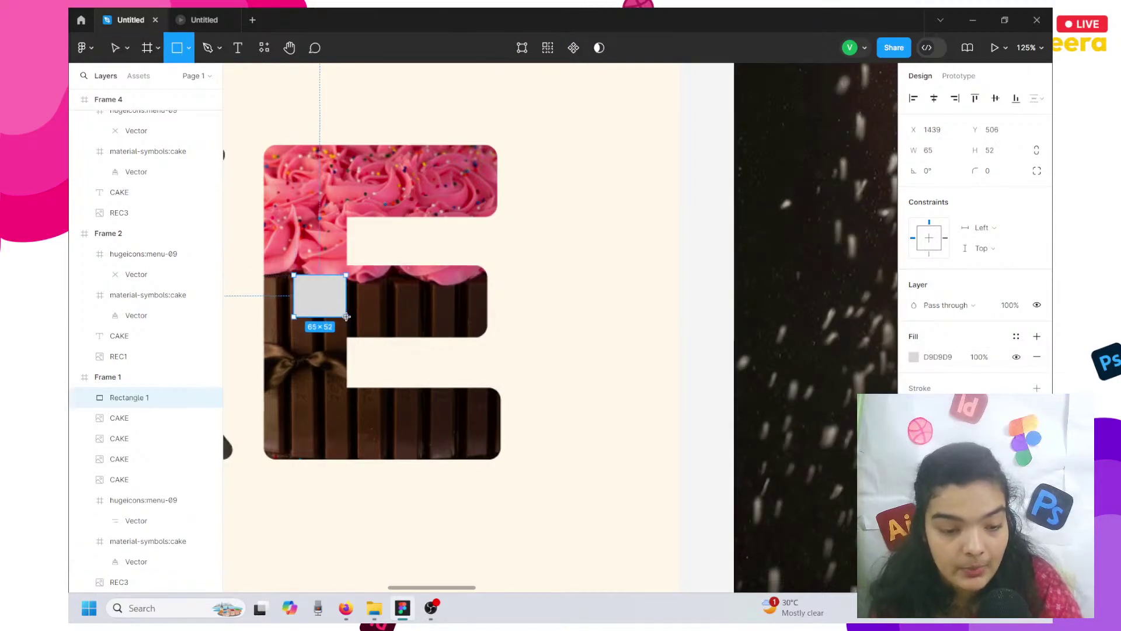
Fill the rectangle on the E with the pink-frosted cake photo from Downloads and place its layer behind the letters, directly above REC3.
{"action": "left_click", "coordinate": [913, 356]}
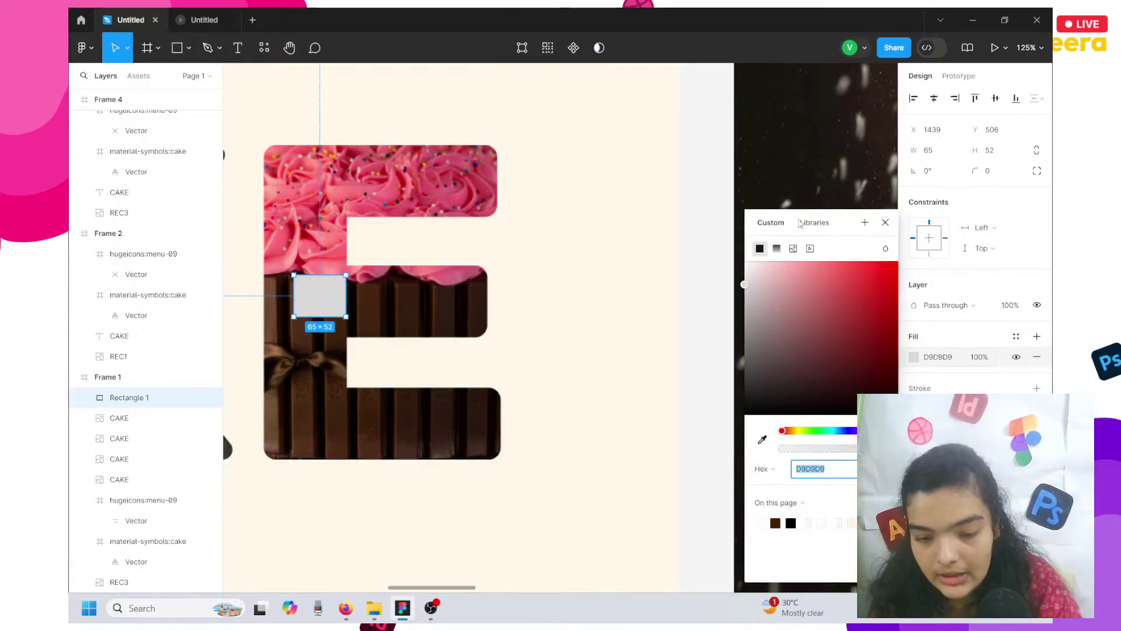
{"action": "left_click", "coordinate": [792, 248]}
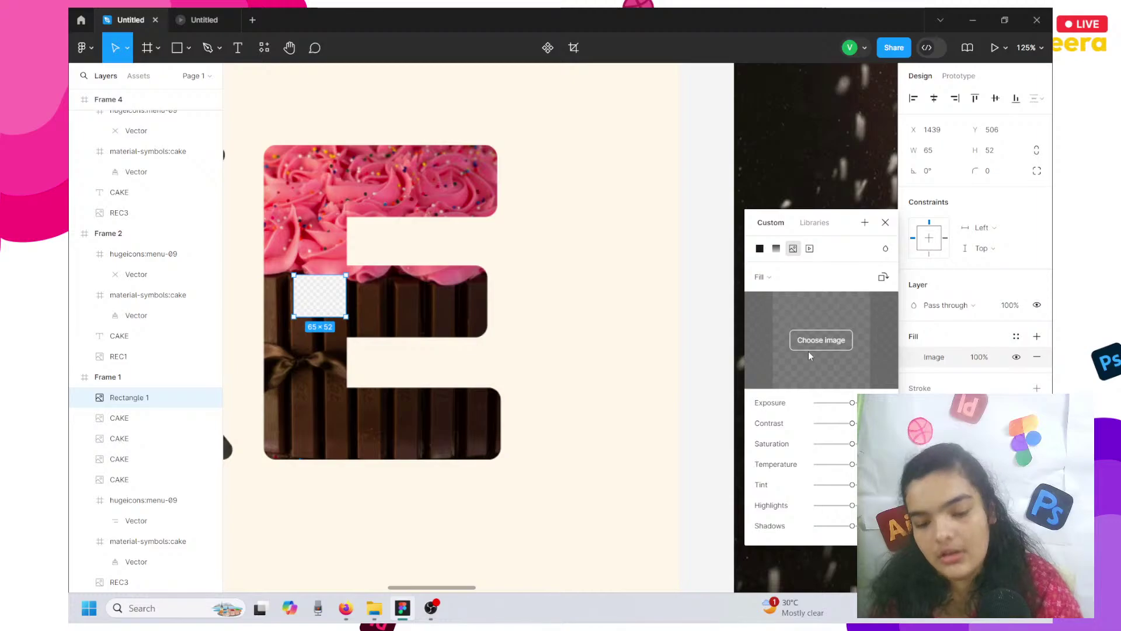
{"action": "left_click", "coordinate": [839, 338]}
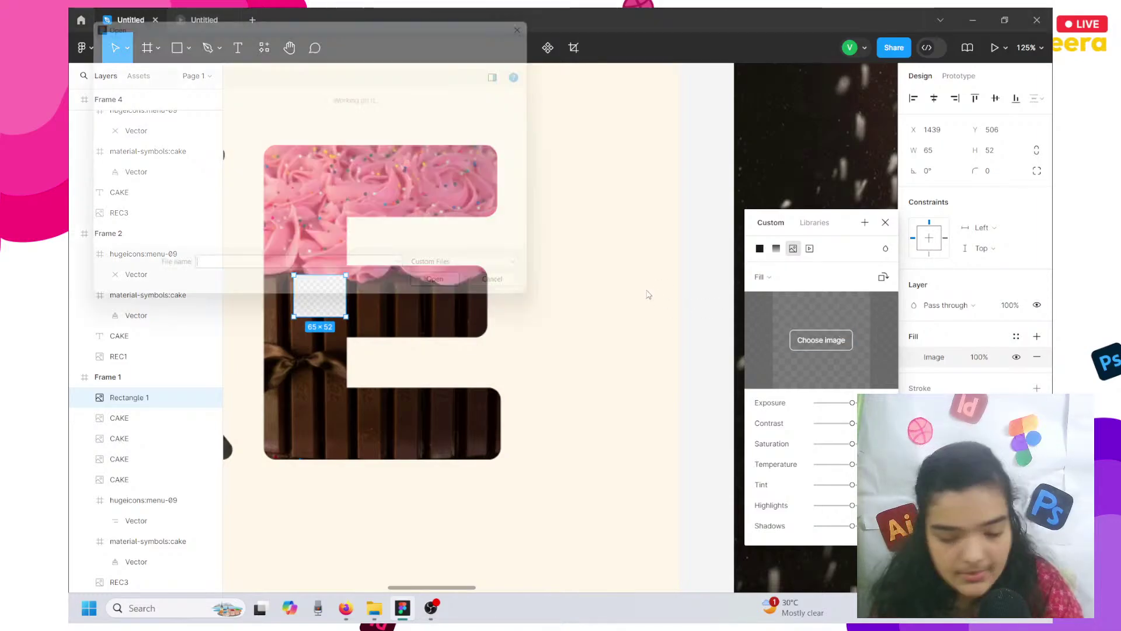
{"action": "left_click", "coordinate": [484, 170]}
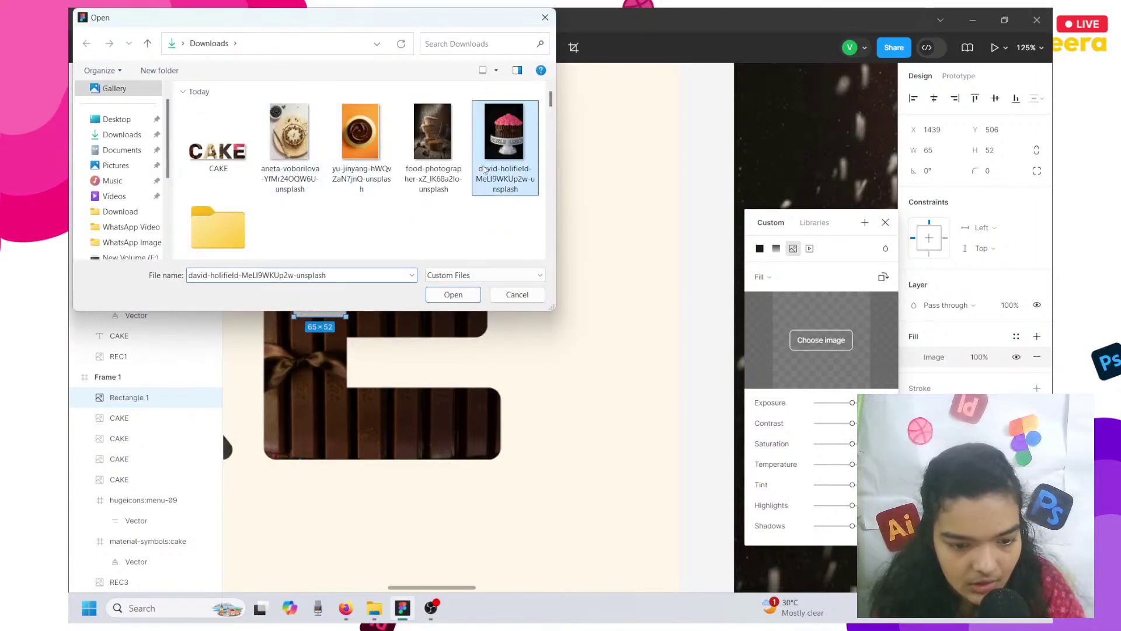
{"action": "left_click", "coordinate": [452, 294]}
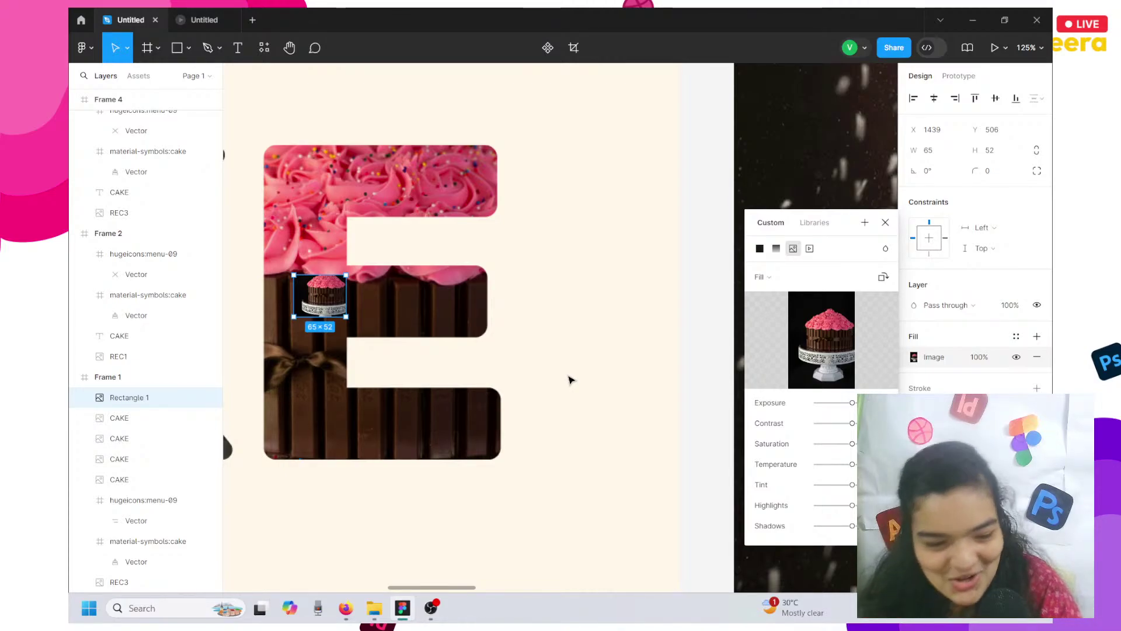
{"action": "left_click_drag", "start_coordinate": [139, 399], "coordinate": [150, 557]}
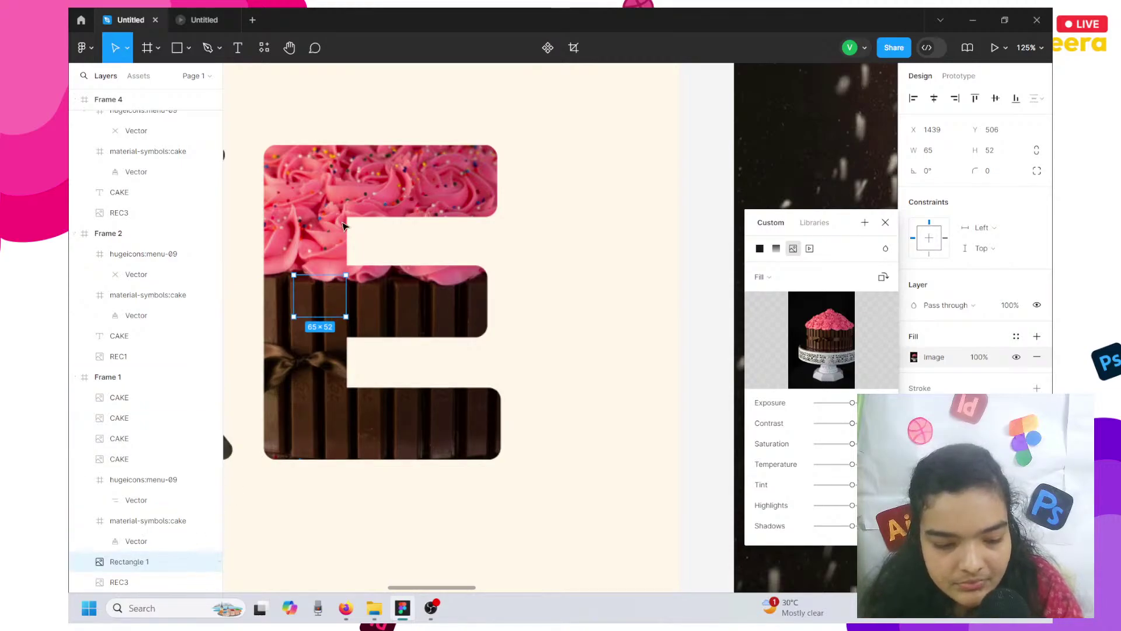
Move Frame 4 into the upper row beside Frame 3, and move Frame 5 into the vacated space beside Frame 1.
{"action": "scroll", "coordinate": [547, 309], "scroll_direction": "down", "scroll_amount": 8}
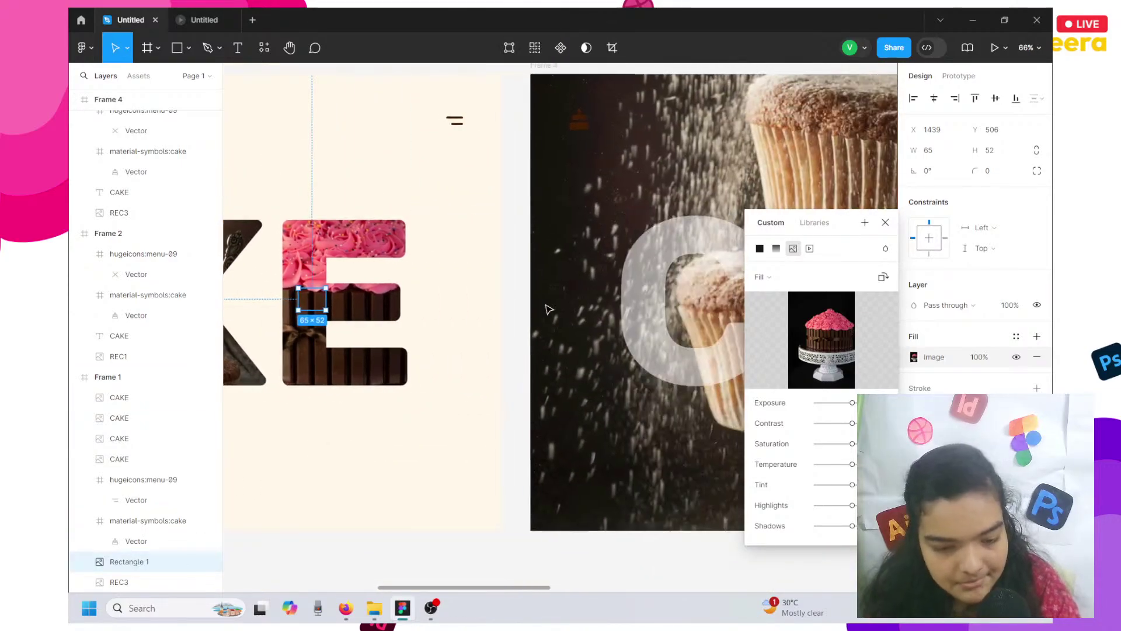
{"action": "scroll", "coordinate": [547, 309], "scroll_direction": "right", "scroll_amount": 10}
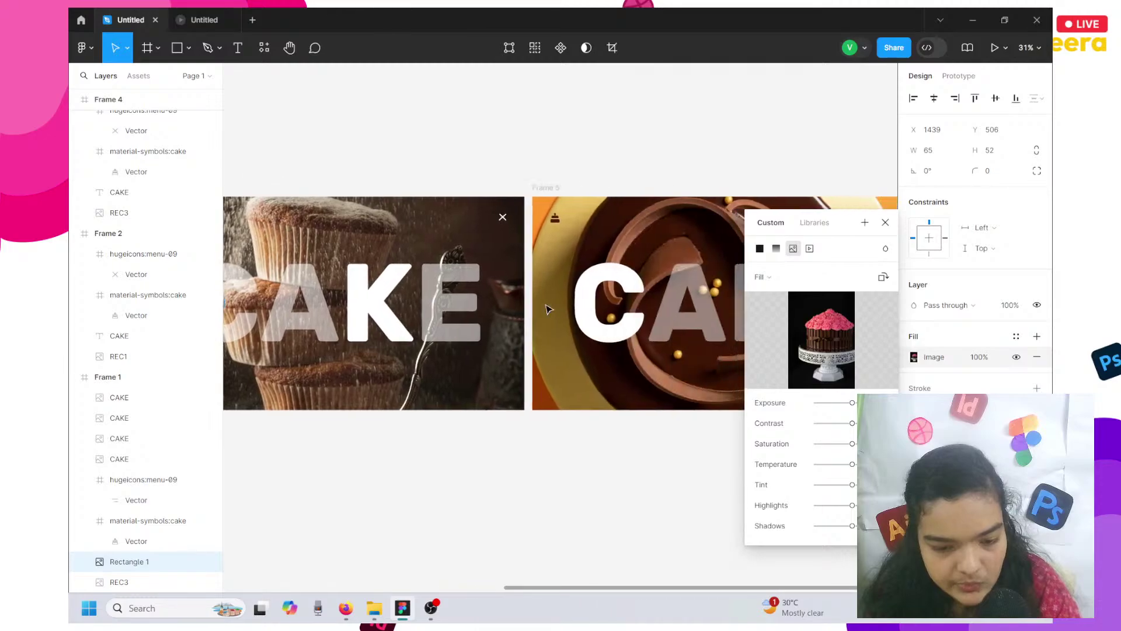
{"action": "scroll", "coordinate": [547, 309], "scroll_direction": "down", "scroll_amount": 5}
{"action": "left_click", "coordinate": [421, 246]}
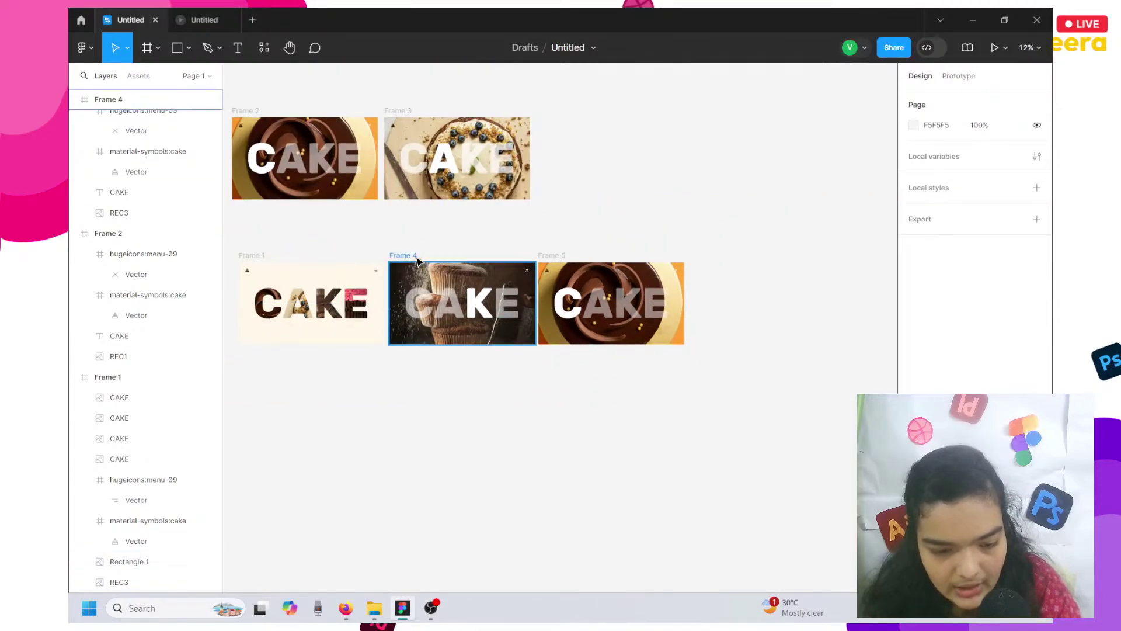
{"action": "left_click", "coordinate": [417, 260]}
{"action": "left_click_drag", "start_coordinate": [404, 279], "coordinate": [564, 134]}
{"action": "left_click", "coordinate": [591, 283]}
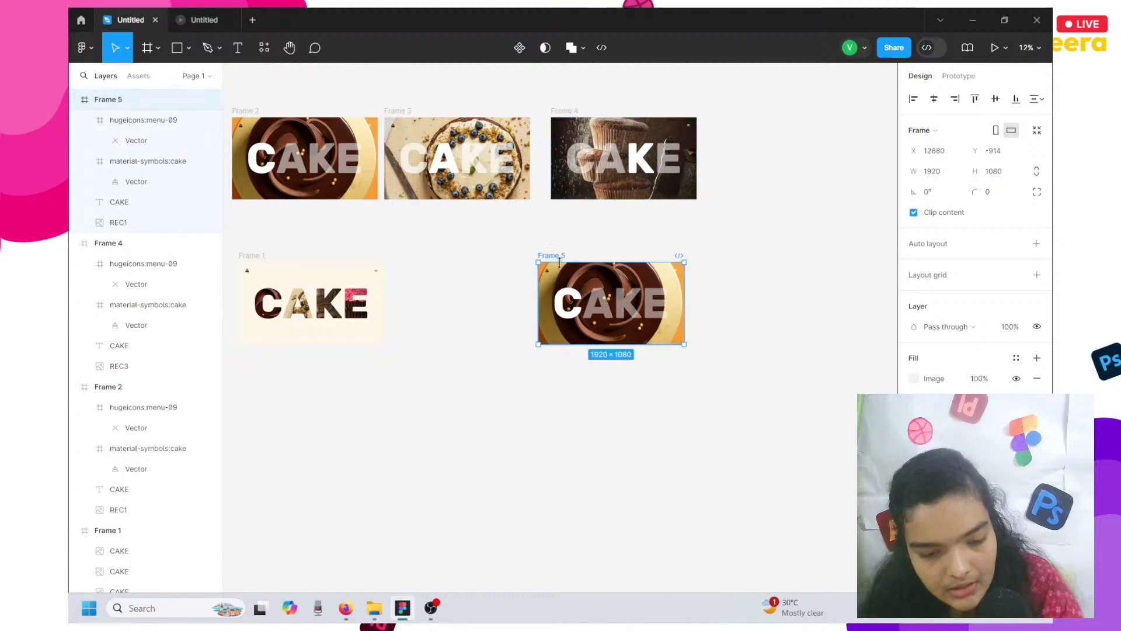
{"action": "left_click_drag", "start_coordinate": [591, 283], "coordinate": [447, 285]}
Rename Frame 5's background image rectangle to REC4.
{"action": "key", "text": "shift+2"}
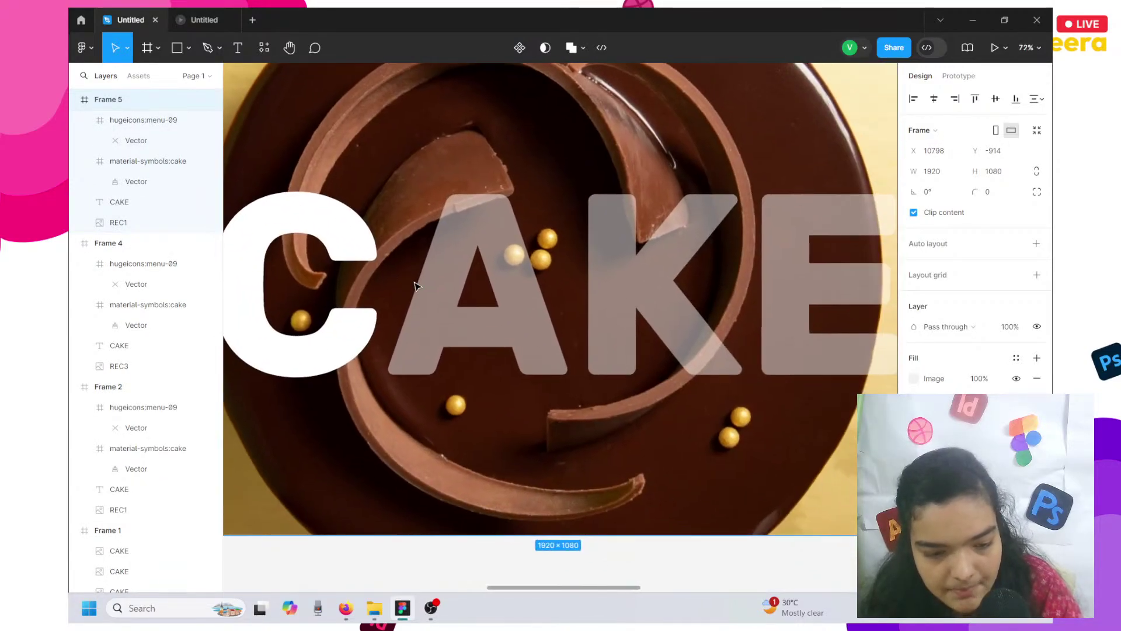
{"action": "left_click", "coordinate": [177, 222]}
{"action": "double_click", "coordinate": [120, 223]}
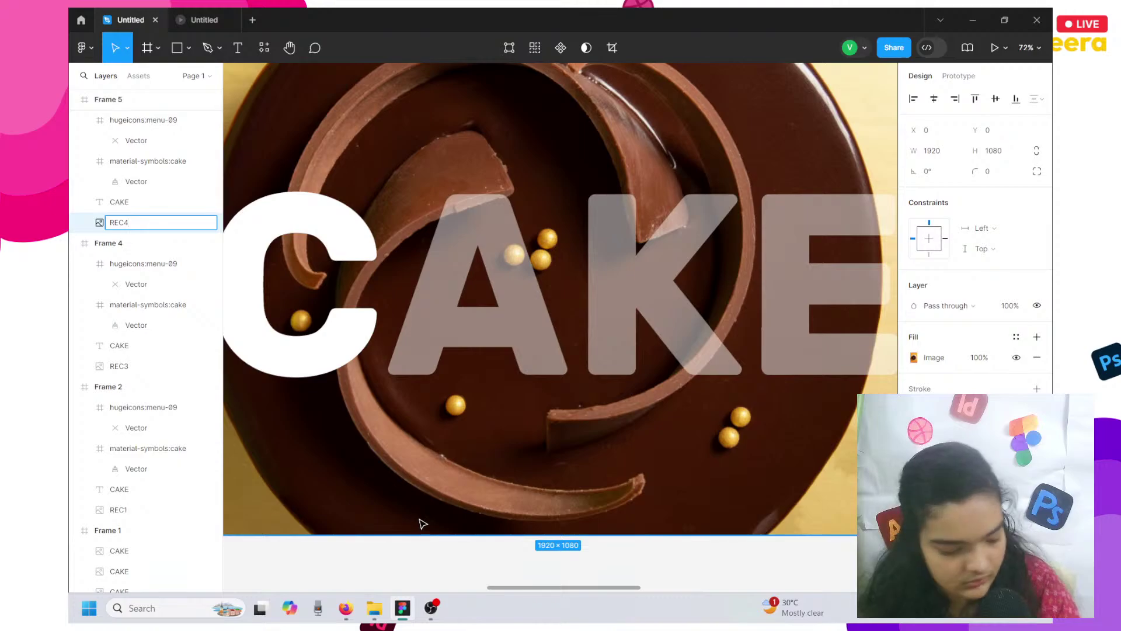
{"action": "left_click", "coordinate": [438, 601]}
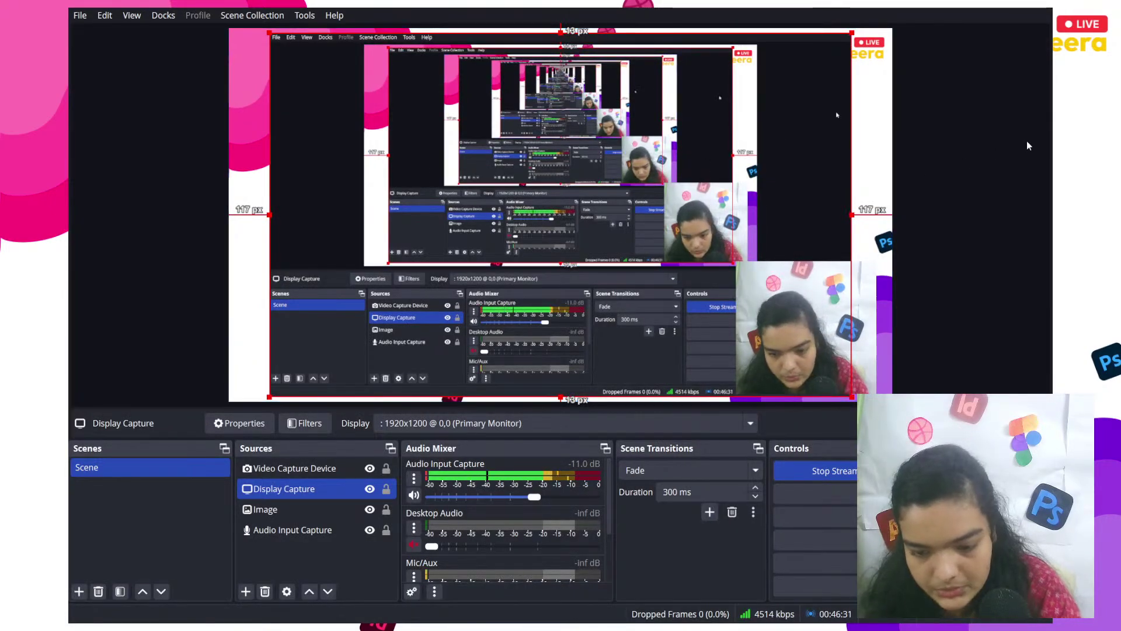
{"action": "key", "text": "super+Tab"}
{"action": "left_click", "coordinate": [766, 140]}
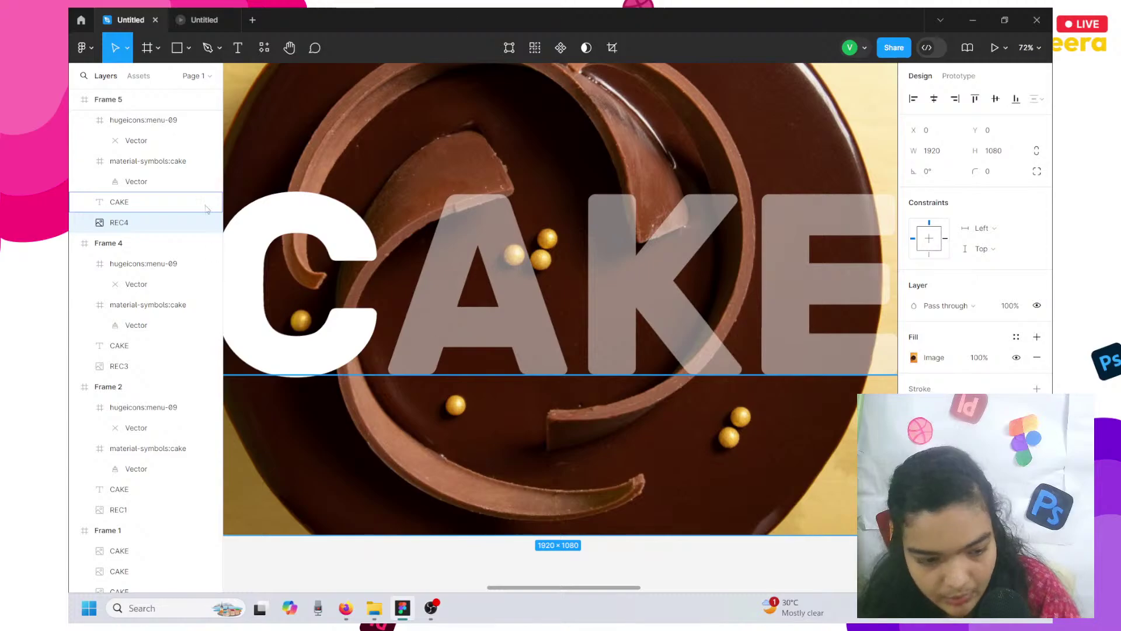
Replace REC4's image fill in Frame 5 with the pink-frosted cake photo from the Downloads folder.
{"action": "left_click", "coordinate": [913, 357]}
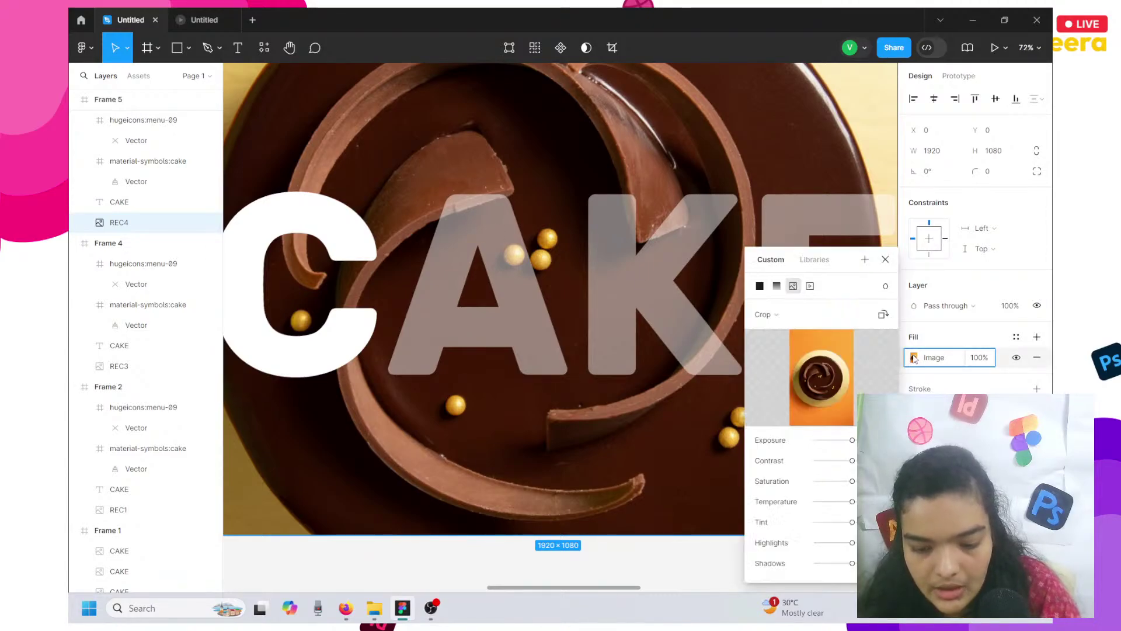
{"action": "left_click", "coordinate": [821, 378]}
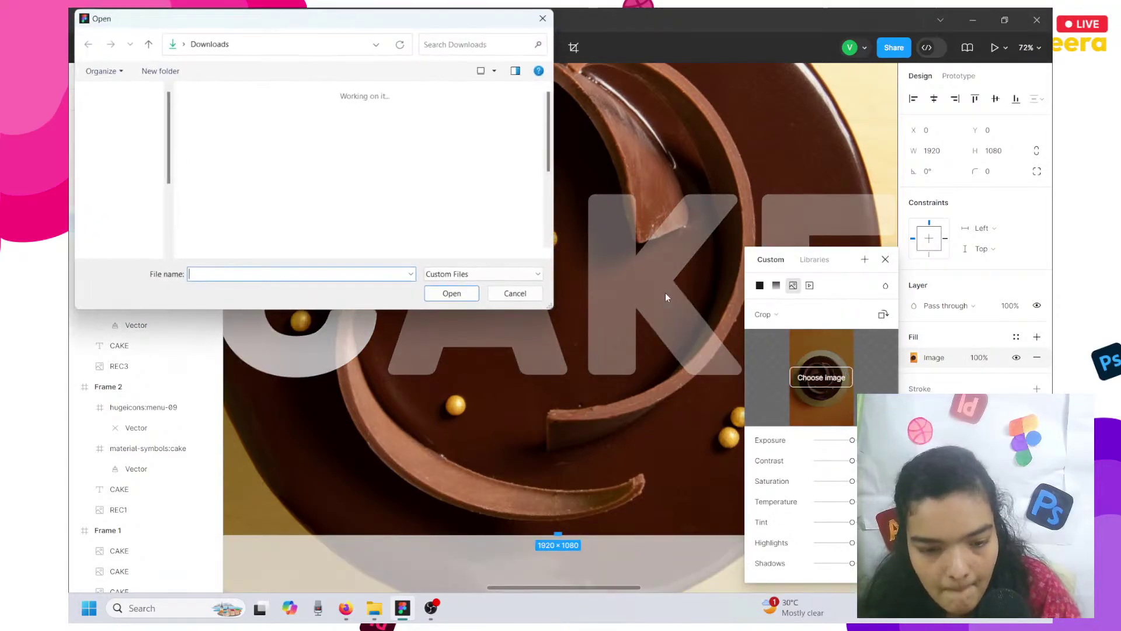
{"action": "left_click", "coordinate": [505, 133]}
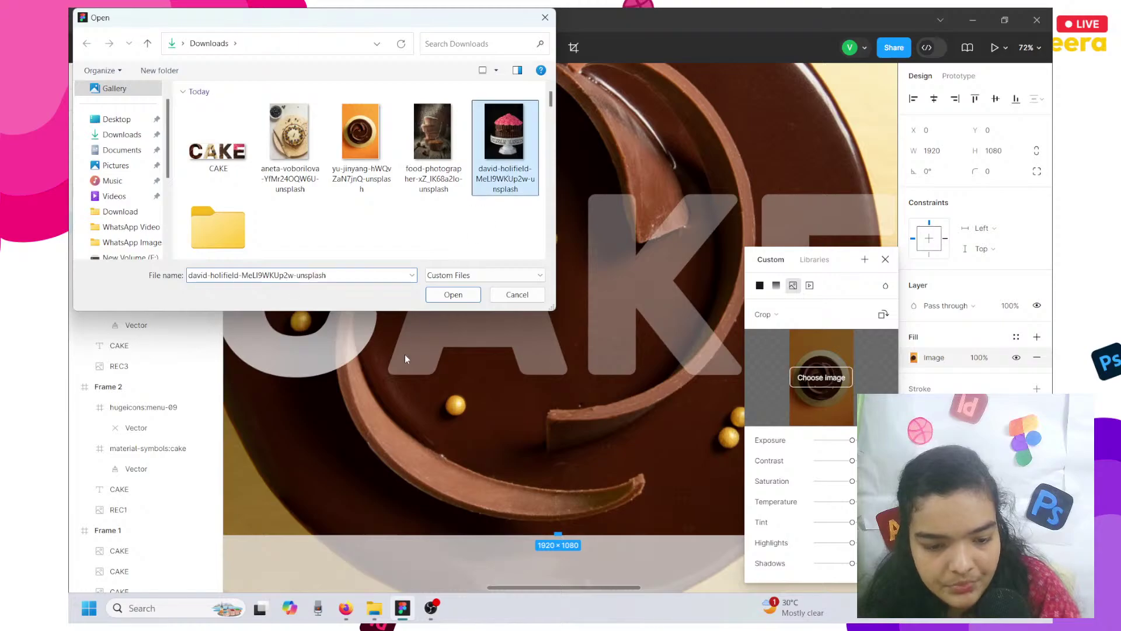
{"action": "left_click", "coordinate": [439, 297]}
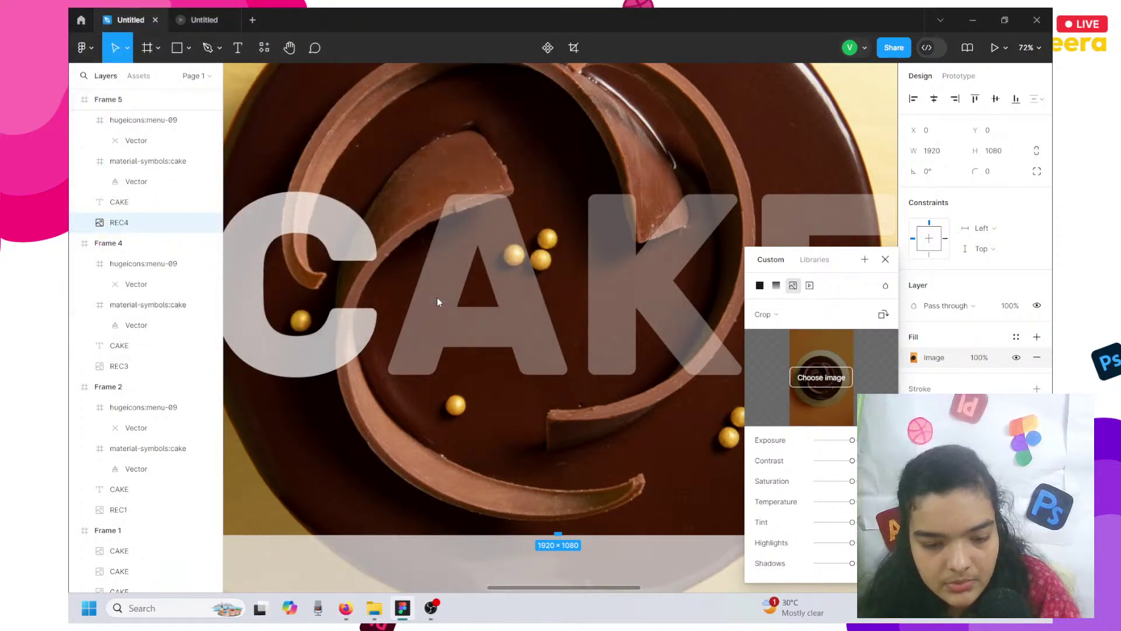
Reposition the photo inside REC4's crop in Frame 5 so the pink frosting fills the frame's upper part behind the text.
{"action": "scroll", "coordinate": [436, 296], "scroll_direction": "down", "scroll_amount": 6}
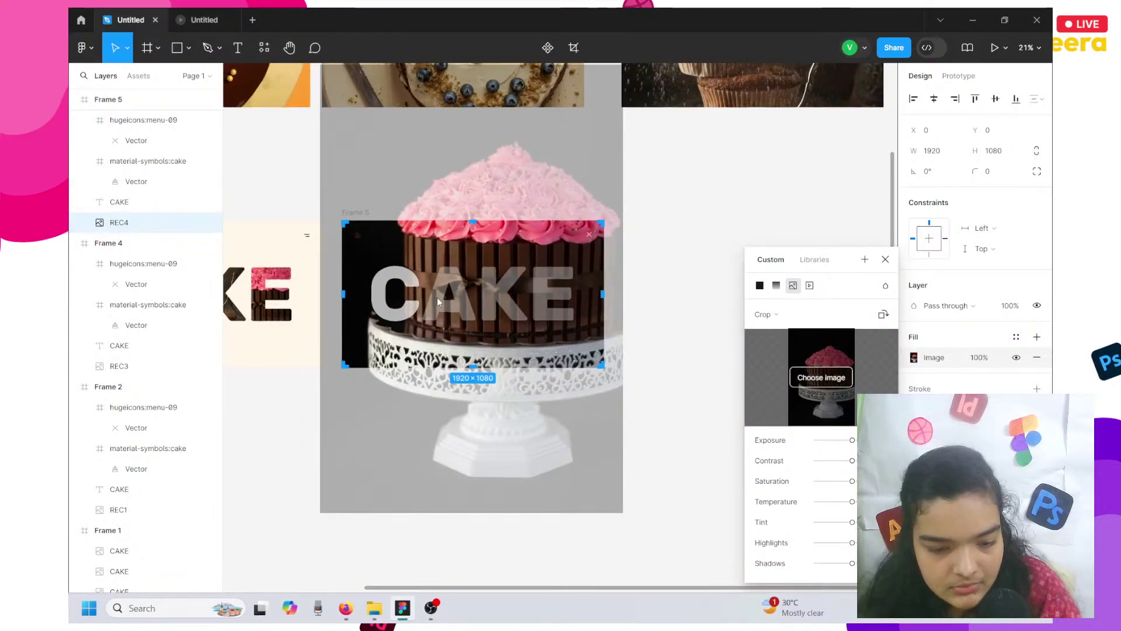
{"action": "left_click_drag", "start_coordinate": [438, 298], "coordinate": [481, 328]}
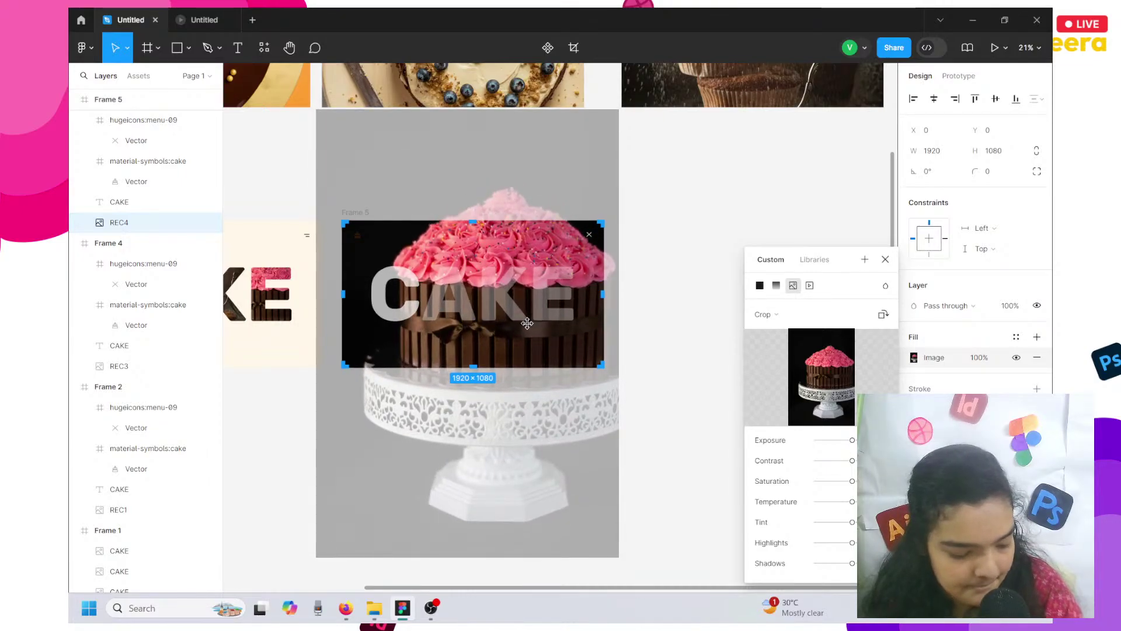
{"action": "left_click", "coordinate": [692, 244]}
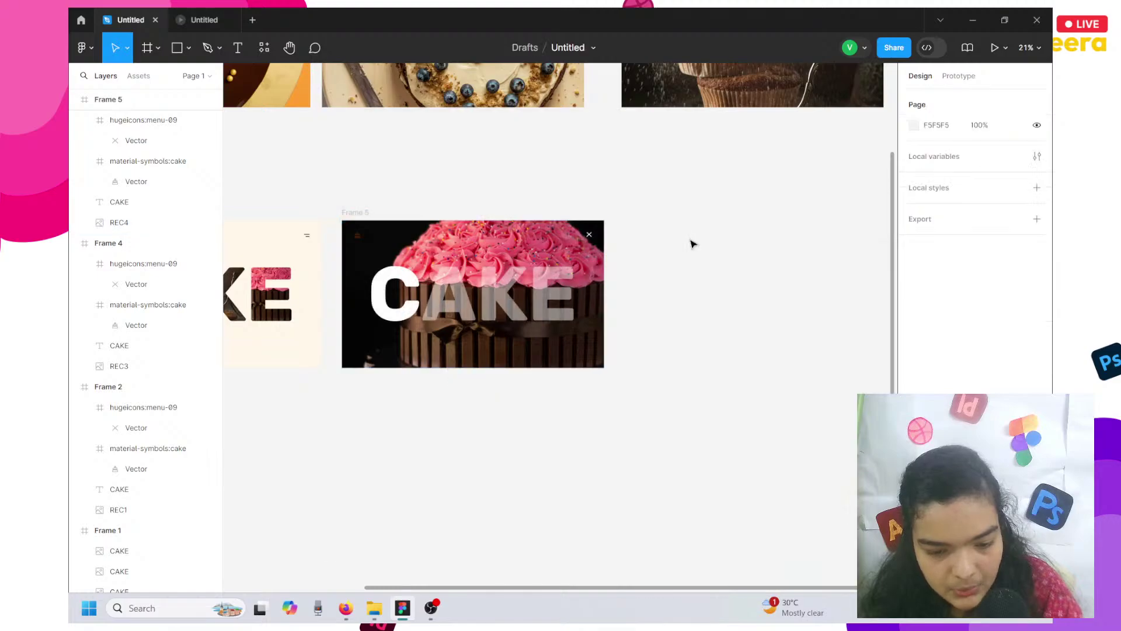
Recolor the cake icons in Frame 5 and Frame 4 to white (FFFFFF).
{"action": "left_click", "coordinate": [360, 237]}
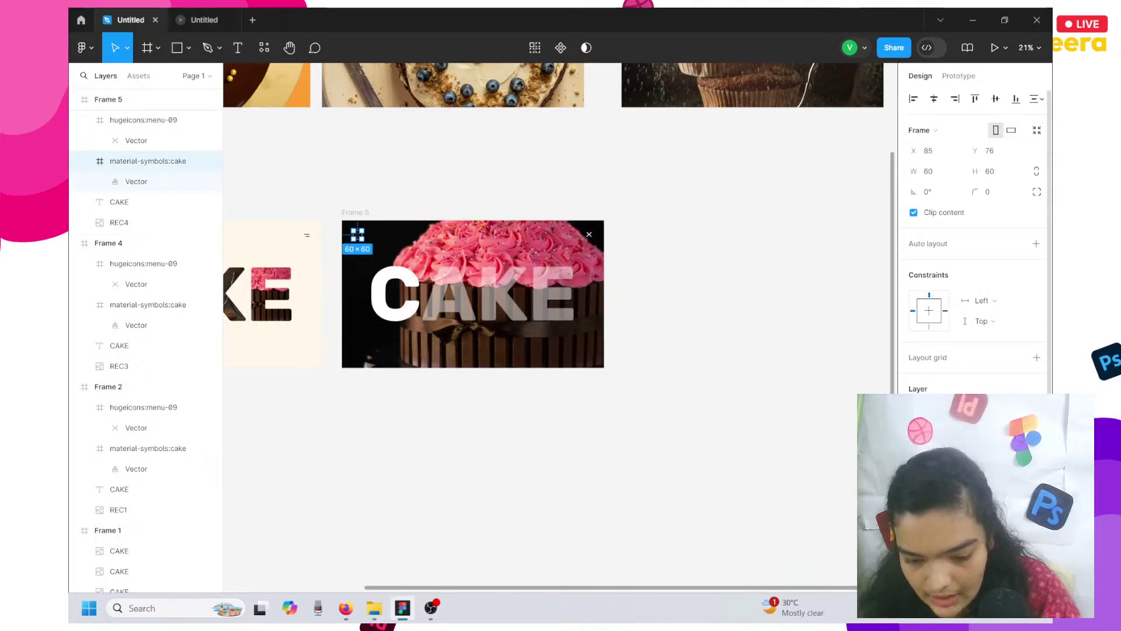
{"action": "left_click", "coordinate": [915, 444]}
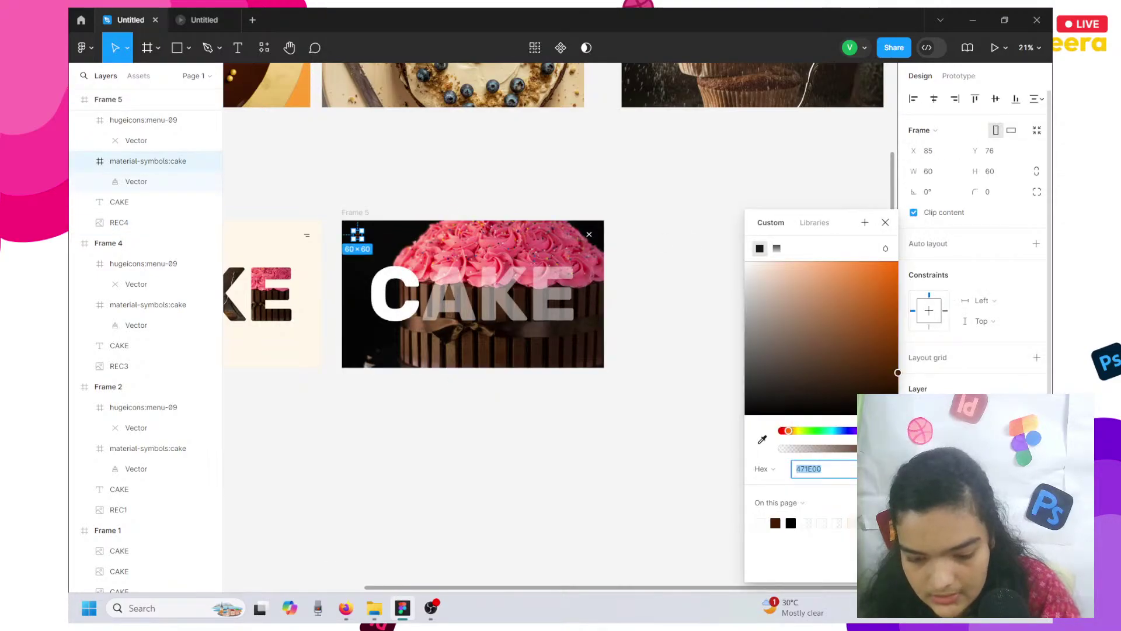
{"action": "left_click", "coordinate": [712, 242]}
{"action": "scroll", "coordinate": [712, 242], "scroll_direction": "up", "scroll_amount": 4}
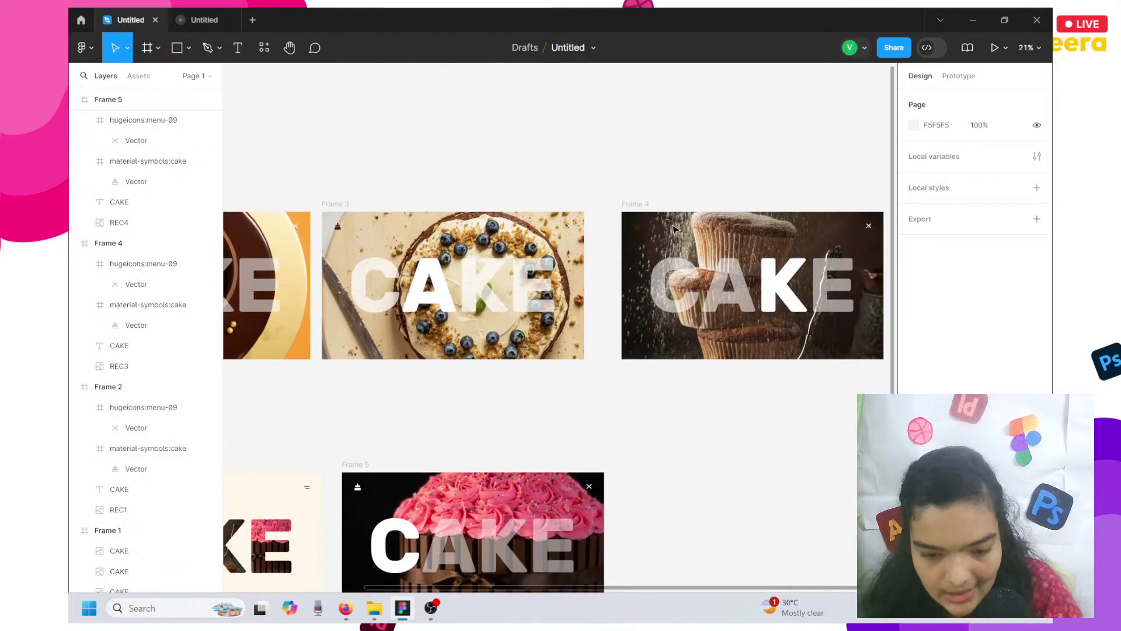
{"action": "left_click", "coordinate": [637, 225]}
{"action": "left_click", "coordinate": [915, 443]}
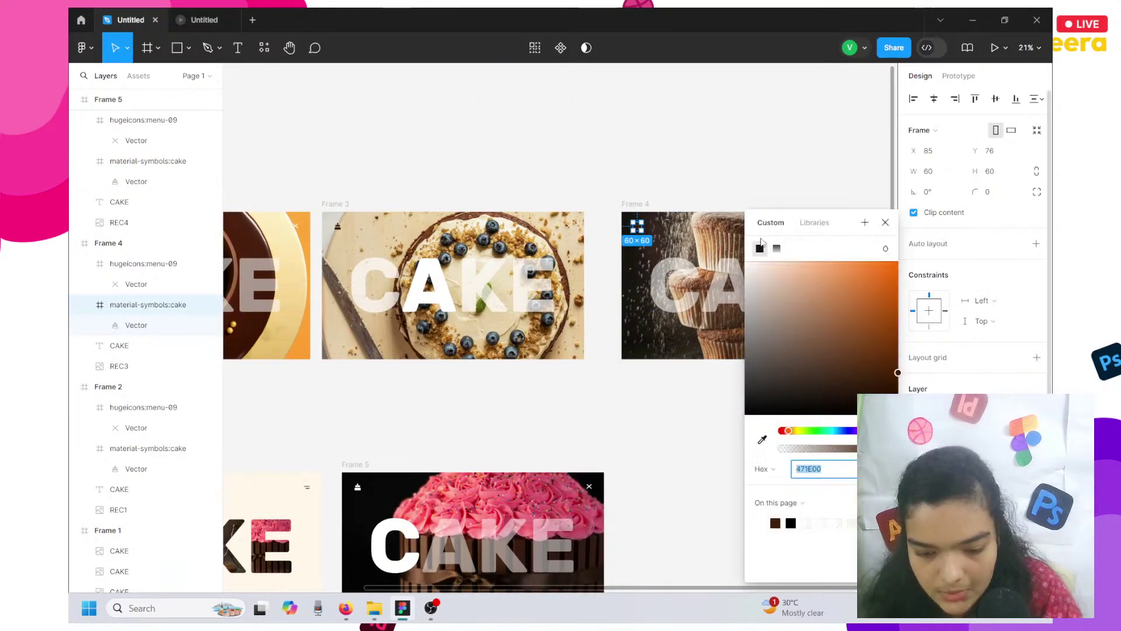
{"action": "left_click_drag", "start_coordinate": [759, 403], "coordinate": [683, 208]}
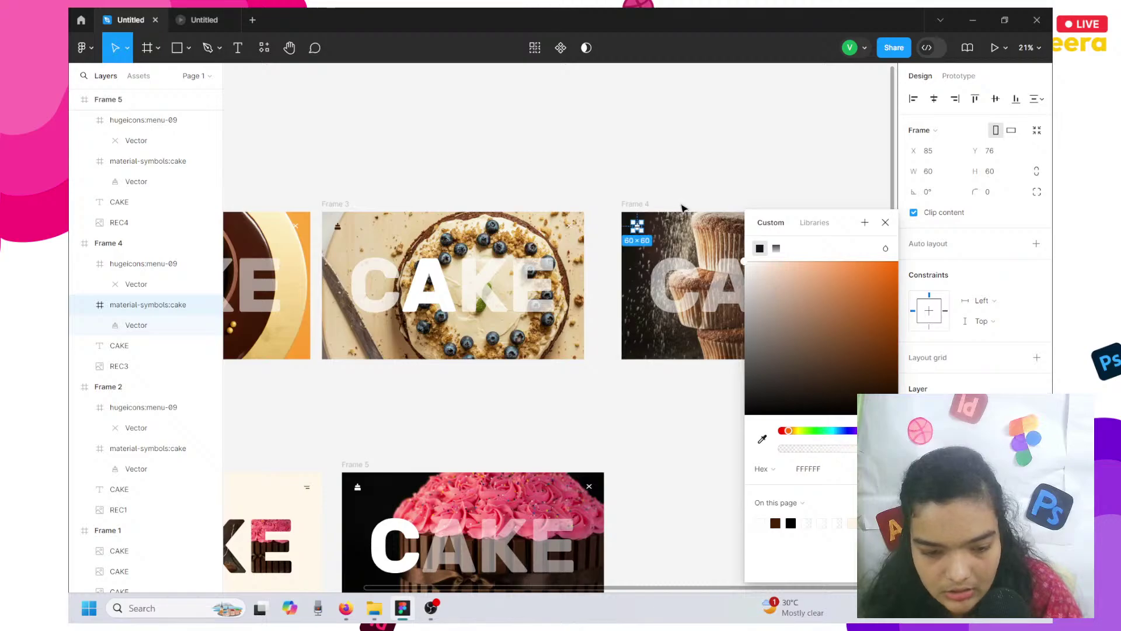
{"action": "scroll", "coordinate": [396, 186], "scroll_direction": "left", "scroll_amount": 4}
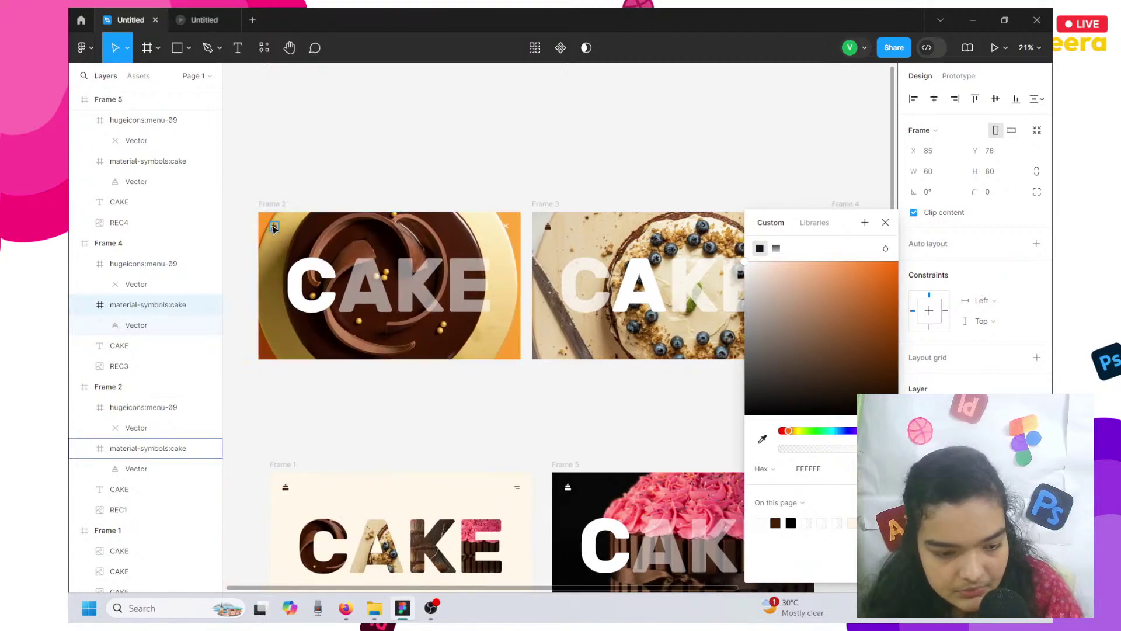
{"action": "left_click", "coordinate": [524, 442]}
{"action": "scroll", "coordinate": [524, 442], "scroll_direction": "right", "scroll_amount": 4}
{"action": "scroll", "coordinate": [523, 442], "scroll_direction": "down", "scroll_amount": 4}
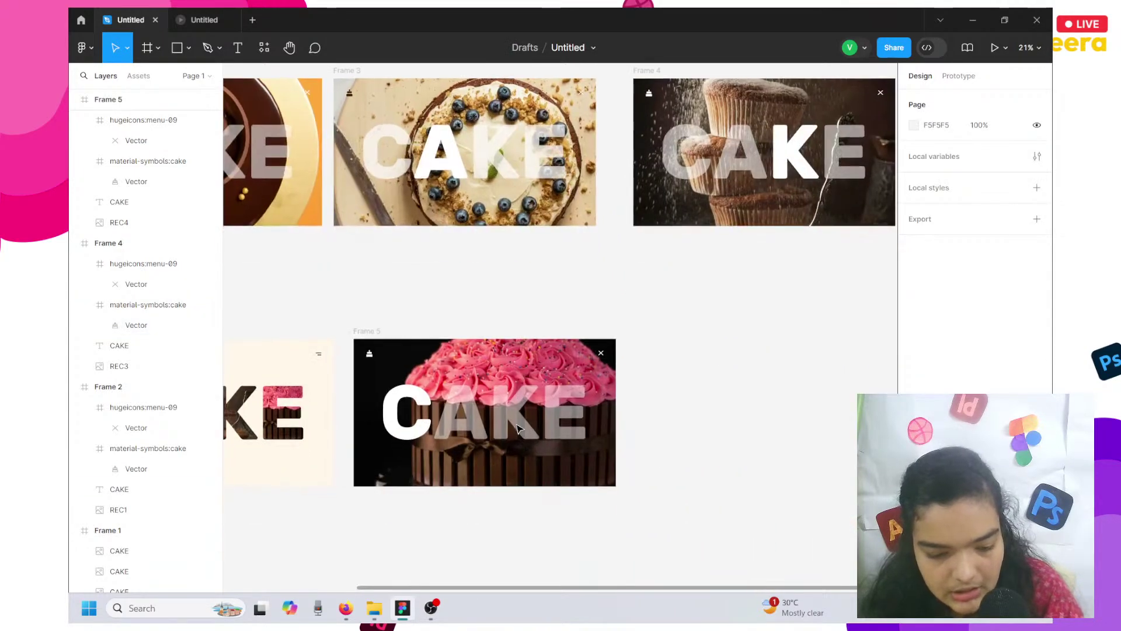
{"action": "scroll", "coordinate": [520, 429], "scroll_direction": "left", "scroll_amount": 4}
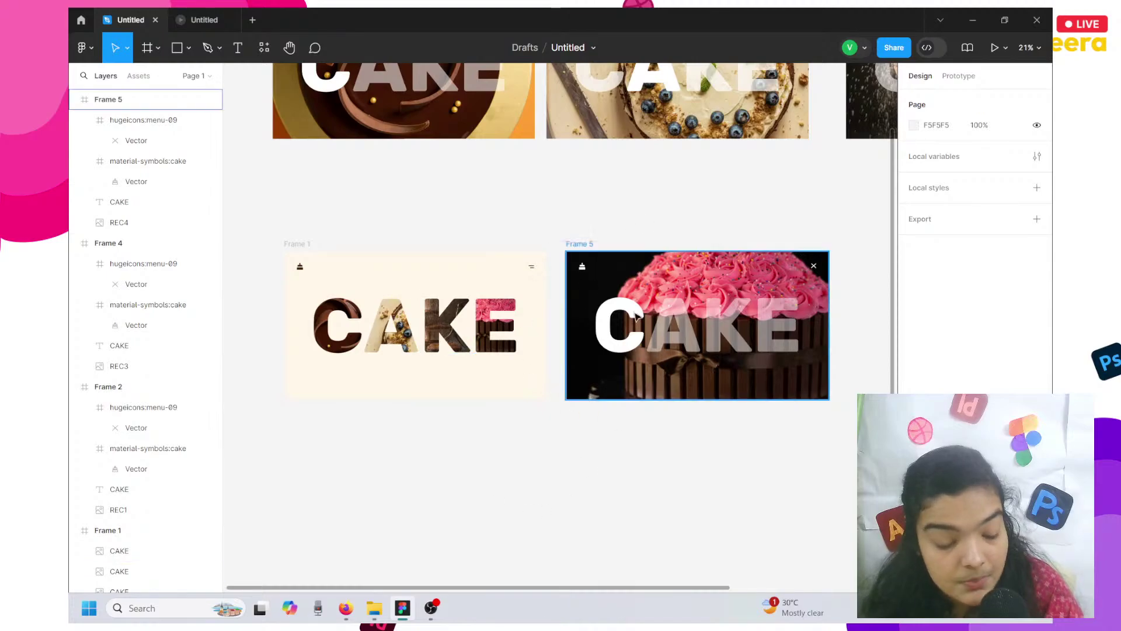
{"action": "double_click", "coordinate": [686, 349]}
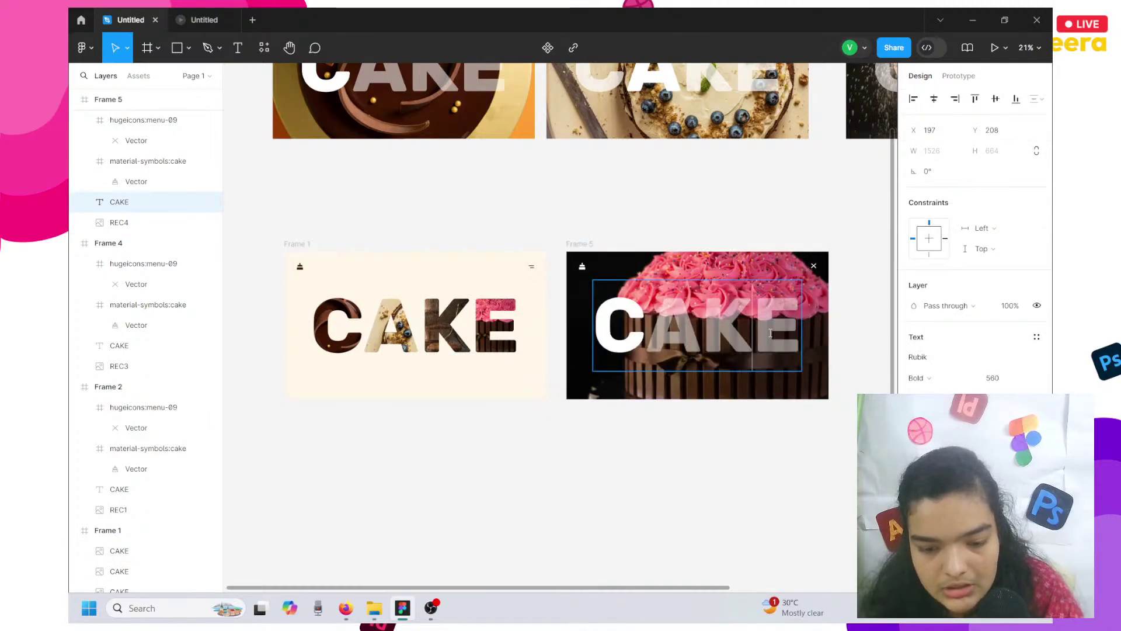
{"action": "key", "text": "Escape"}
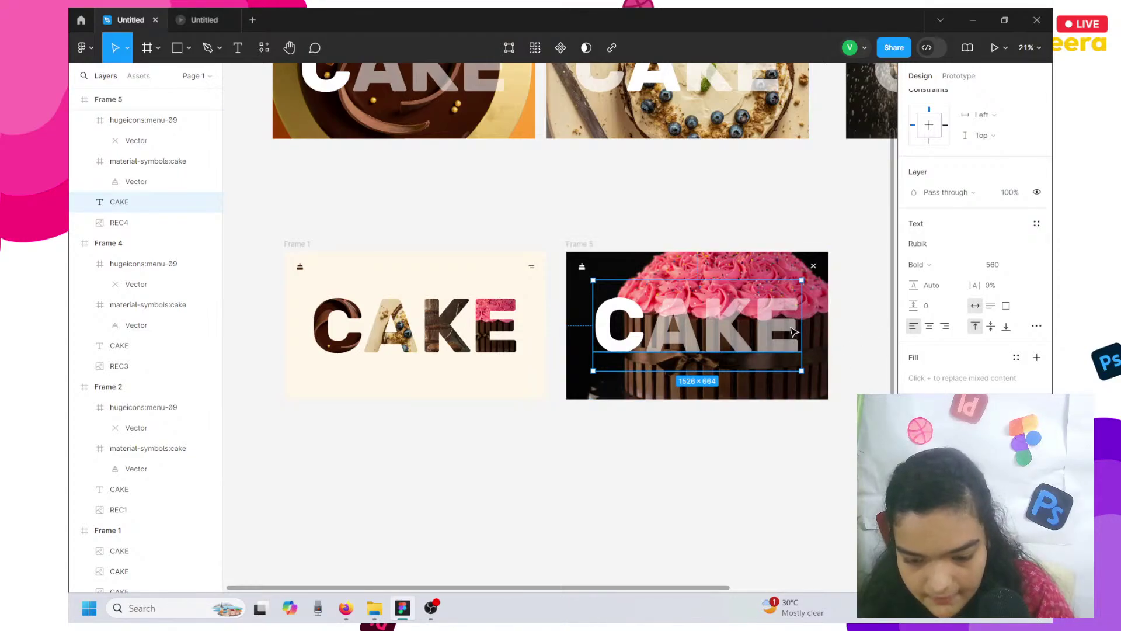
{"action": "double_click", "coordinate": [757, 300]}
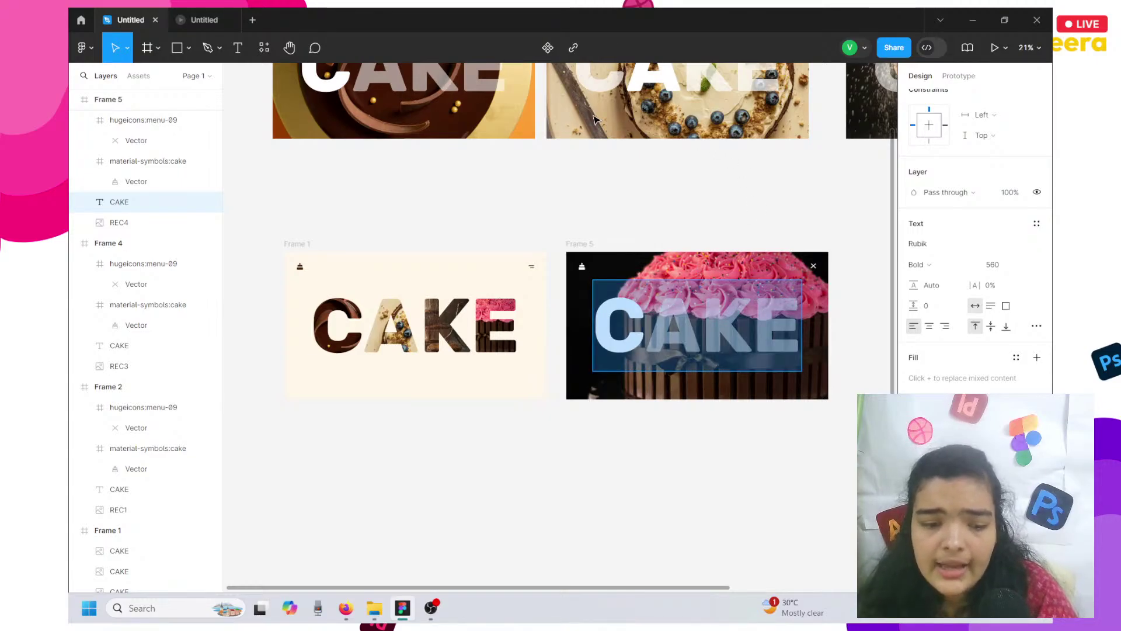
{"action": "scroll", "coordinate": [594, 120], "scroll_direction": "up", "scroll_amount": 3}
{"action": "scroll", "coordinate": [759, 199], "scroll_direction": "right", "scroll_amount": 6}
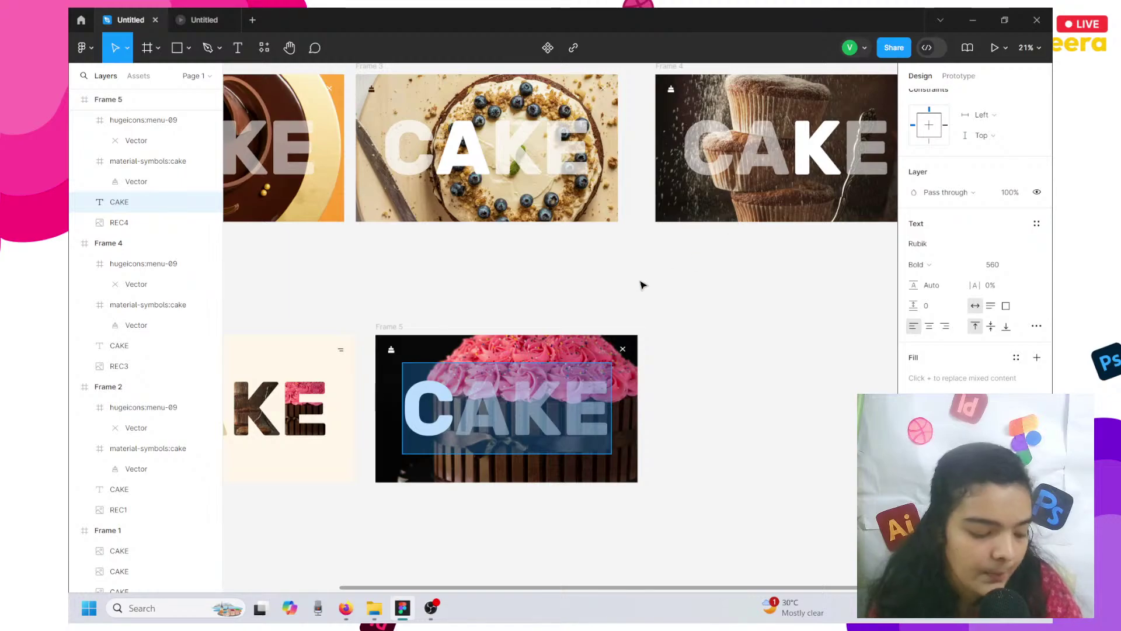
{"action": "scroll", "coordinate": [643, 283], "scroll_direction": "down", "scroll_amount": 3}
{"action": "scroll", "coordinate": [640, 282], "scroll_direction": "left", "scroll_amount": 4}
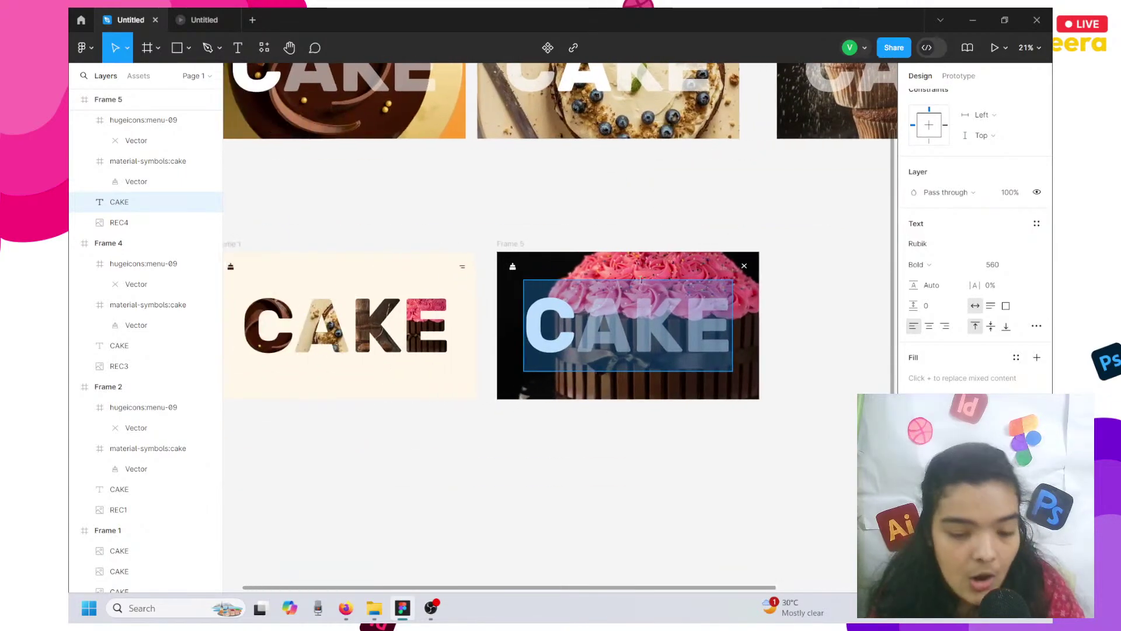
Fill the letter E in Frame 5's CAKE text with fully opaque white (FFFFFF).
{"action": "left_click", "coordinate": [694, 355]}
{"action": "double_click", "coordinate": [697, 355]}
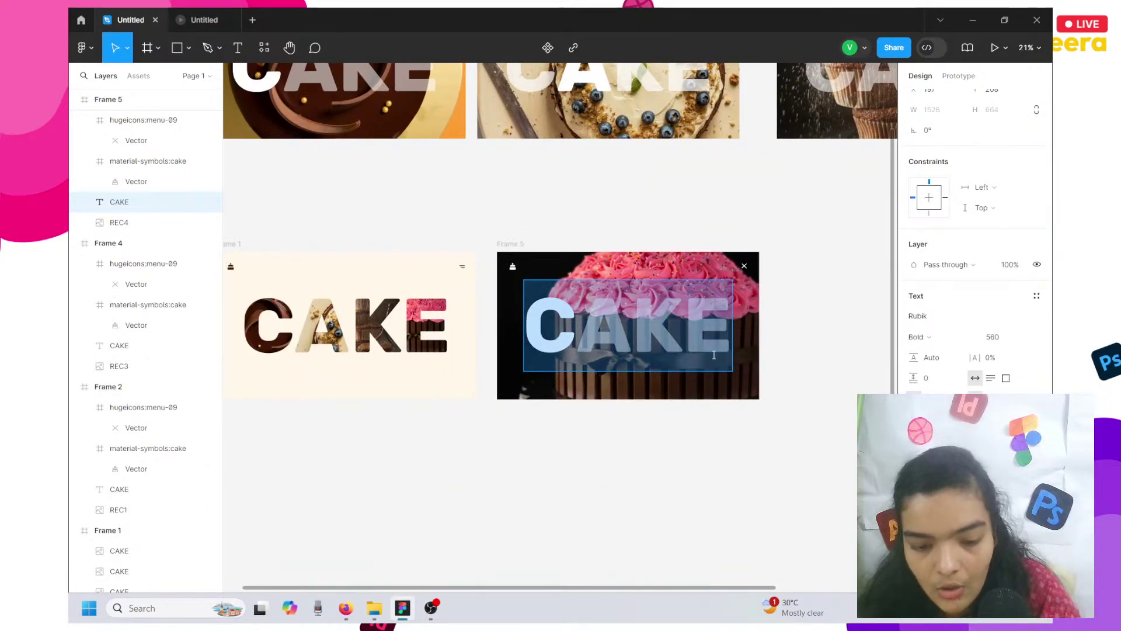
{"action": "left_click", "coordinate": [690, 333]}
{"action": "key", "text": "shift+Right"}
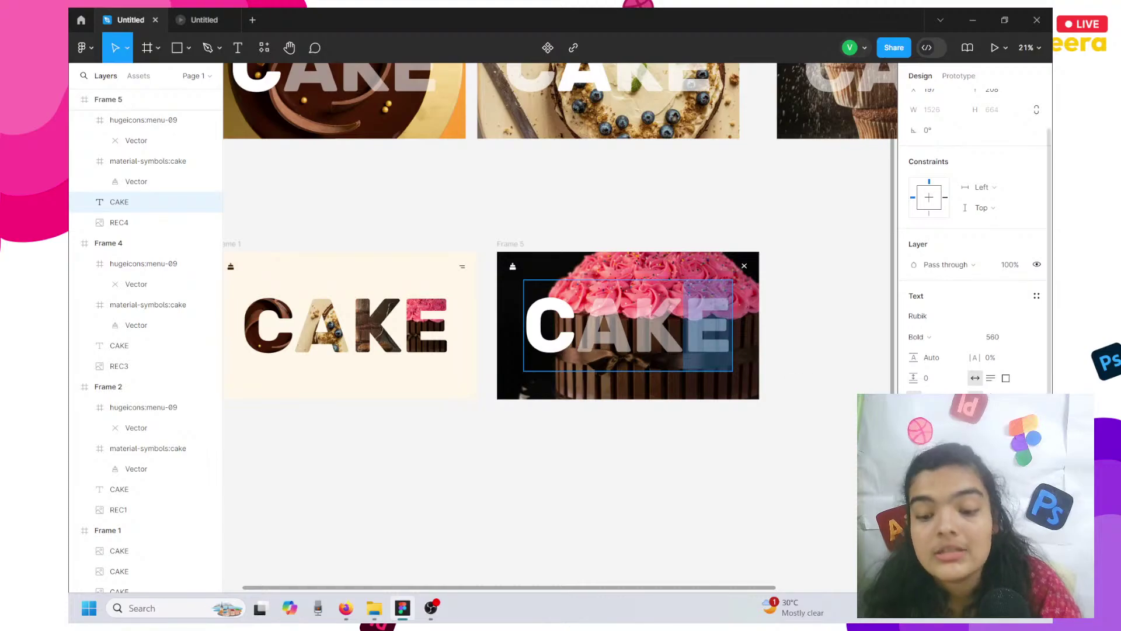
{"action": "left_click", "coordinate": [915, 464]}
{"action": "key", "text": "Return"}
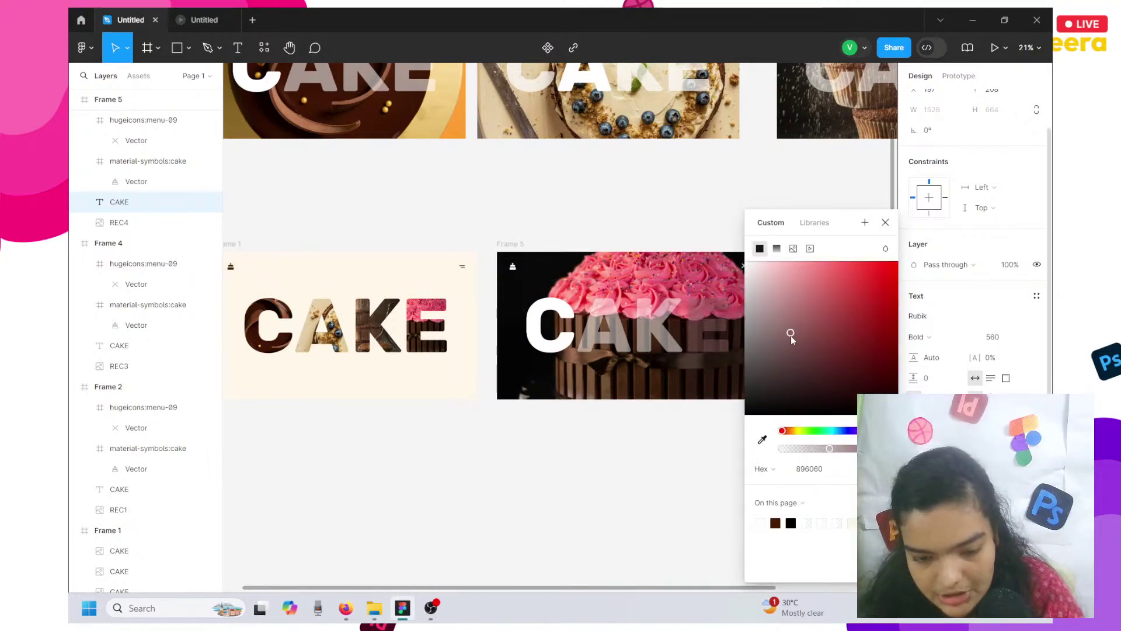
{"action": "left_click_drag", "start_coordinate": [846, 453], "coordinate": [876, 450]}
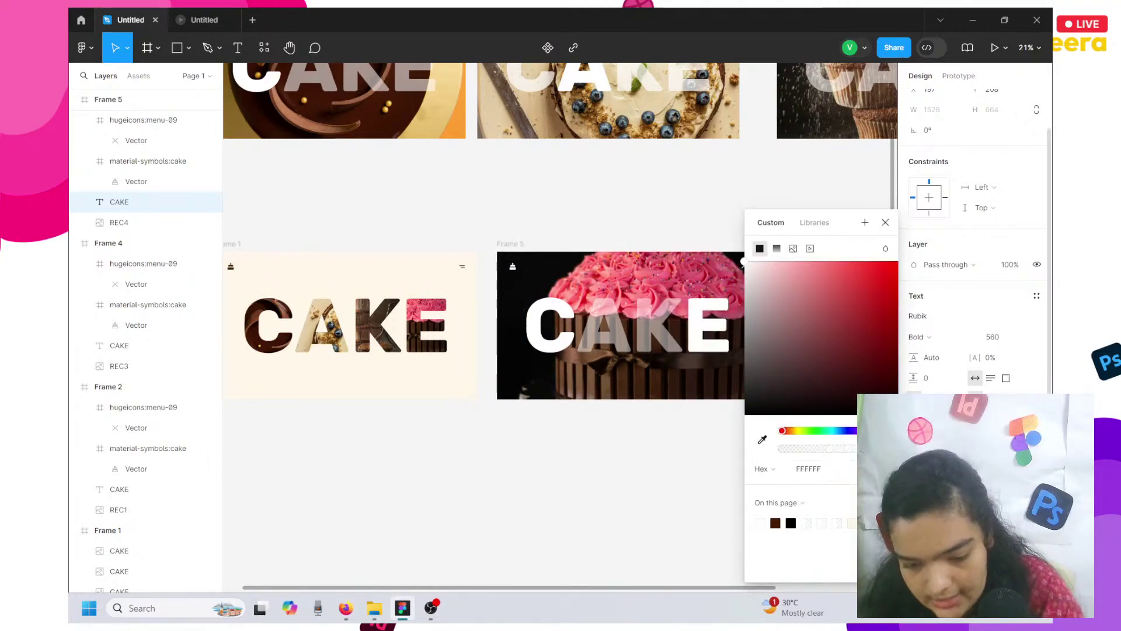
Make the letter C in Frame 5's CAKE text semi-transparent white like the A and K.
{"action": "double_click", "coordinate": [559, 314]}
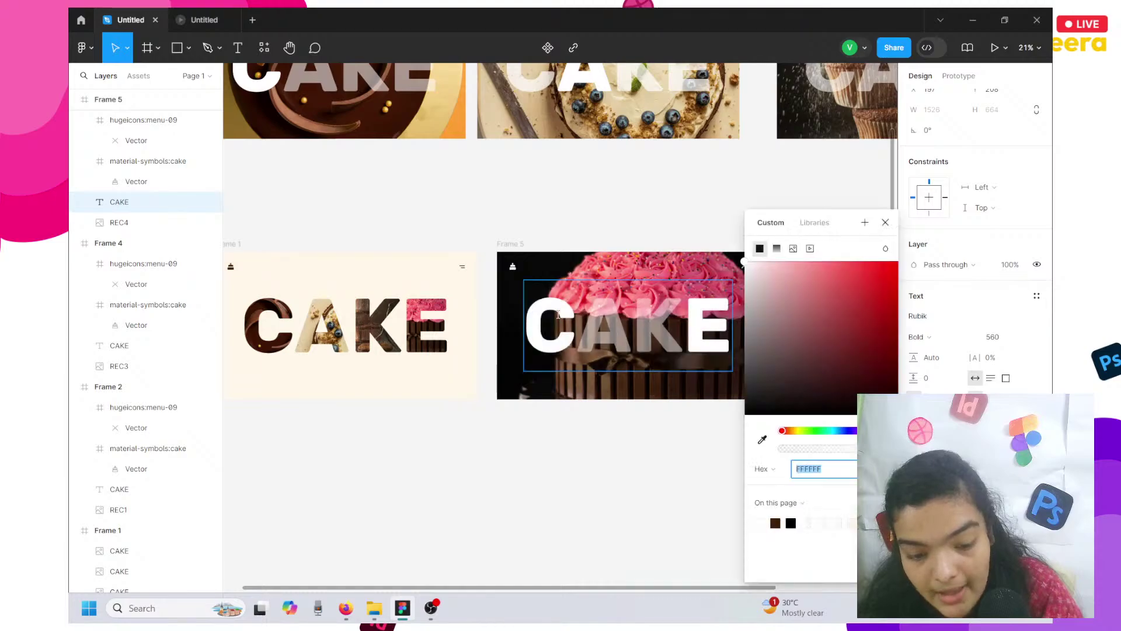
{"action": "left_click_drag", "start_coordinate": [566, 317], "coordinate": [527, 318]}
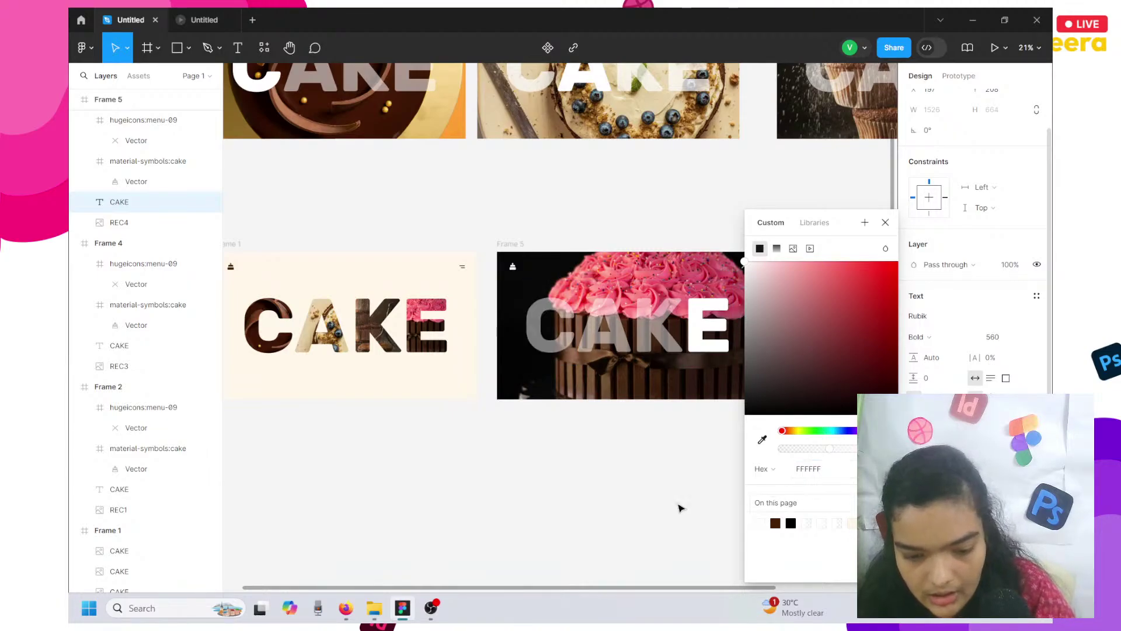
{"action": "key", "text": "Escape"}
{"action": "scroll", "coordinate": [673, 505], "scroll_direction": "down", "scroll_amount": 3}
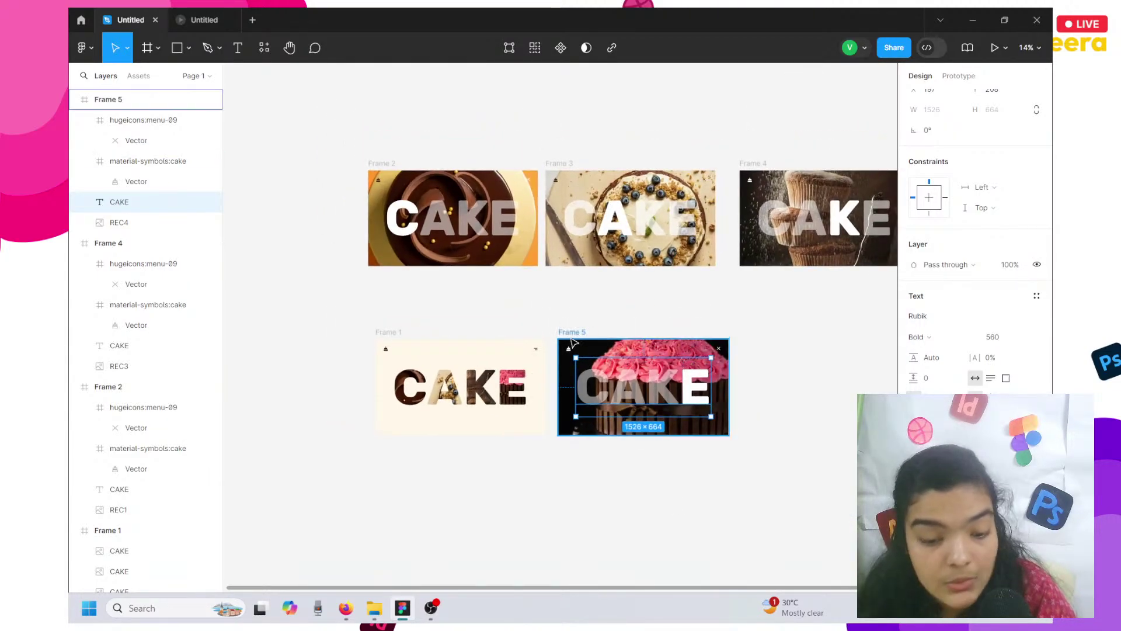
{"action": "key", "text": "Escape"}
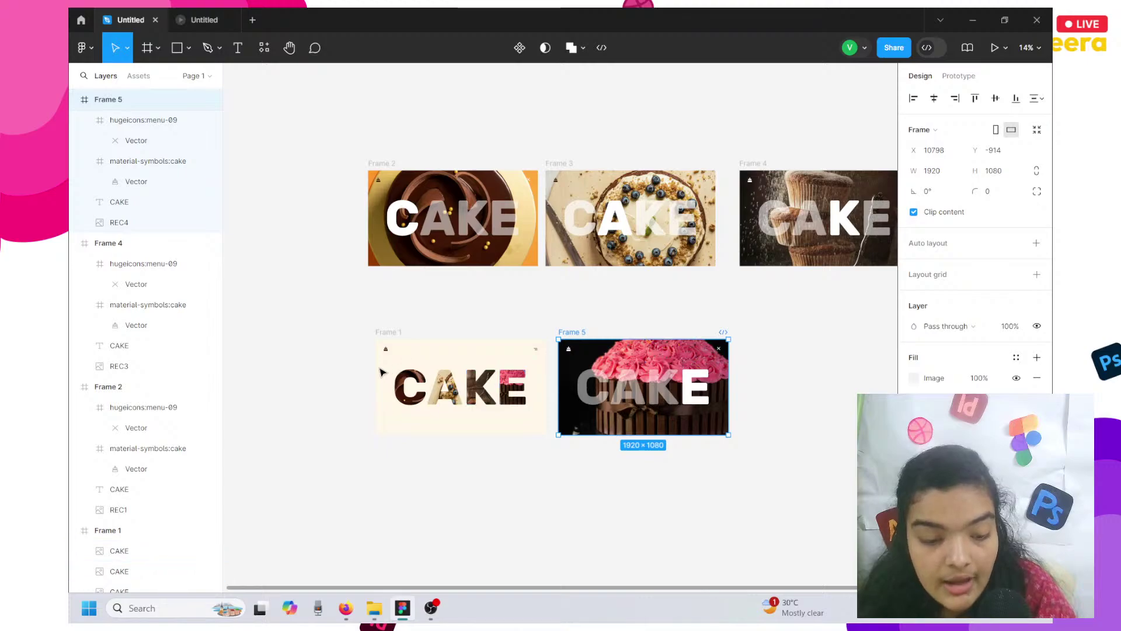
Add an on-click prototype interaction from the E in Frame 1 to Frame 5 using Smart animate, Gentle, 800ms.
{"action": "left_click", "coordinate": [394, 332]}
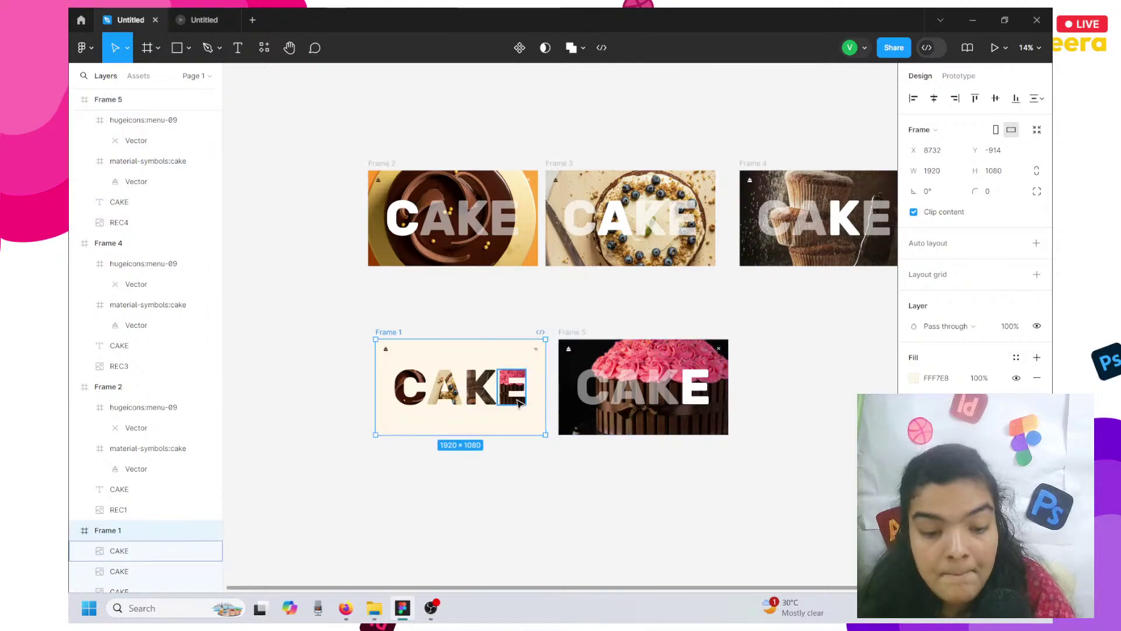
{"action": "scroll", "coordinate": [516, 402], "scroll_direction": "up", "scroll_amount": 5}
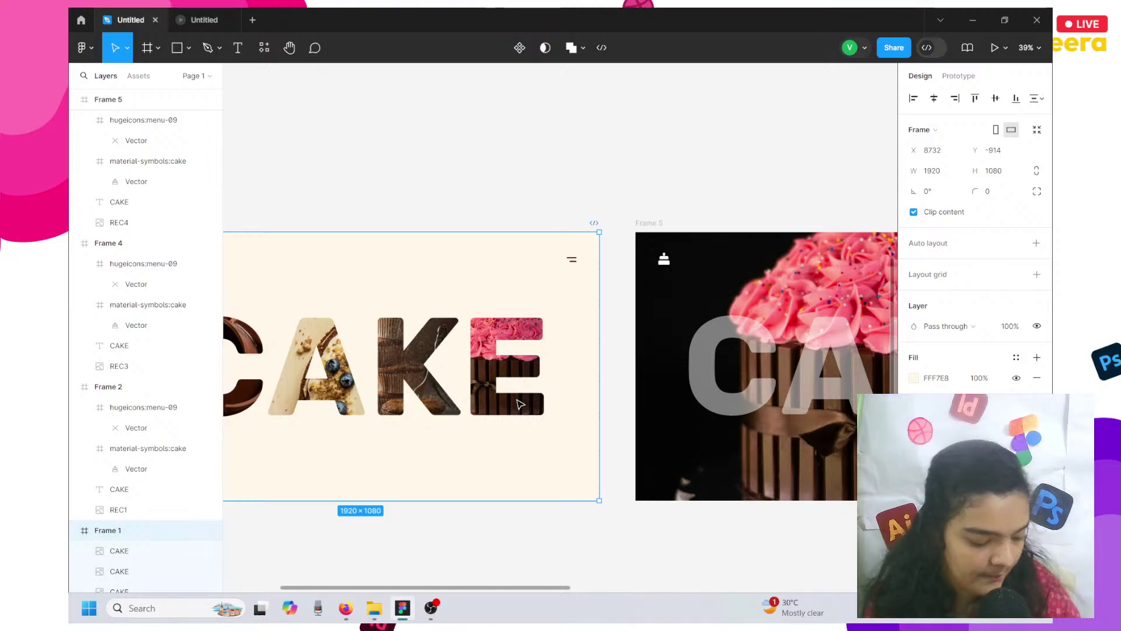
{"action": "scroll", "coordinate": [520, 403], "scroll_direction": "right", "scroll_amount": 3}
{"action": "scroll", "coordinate": [520, 402], "scroll_direction": "down", "scroll_amount": 5}
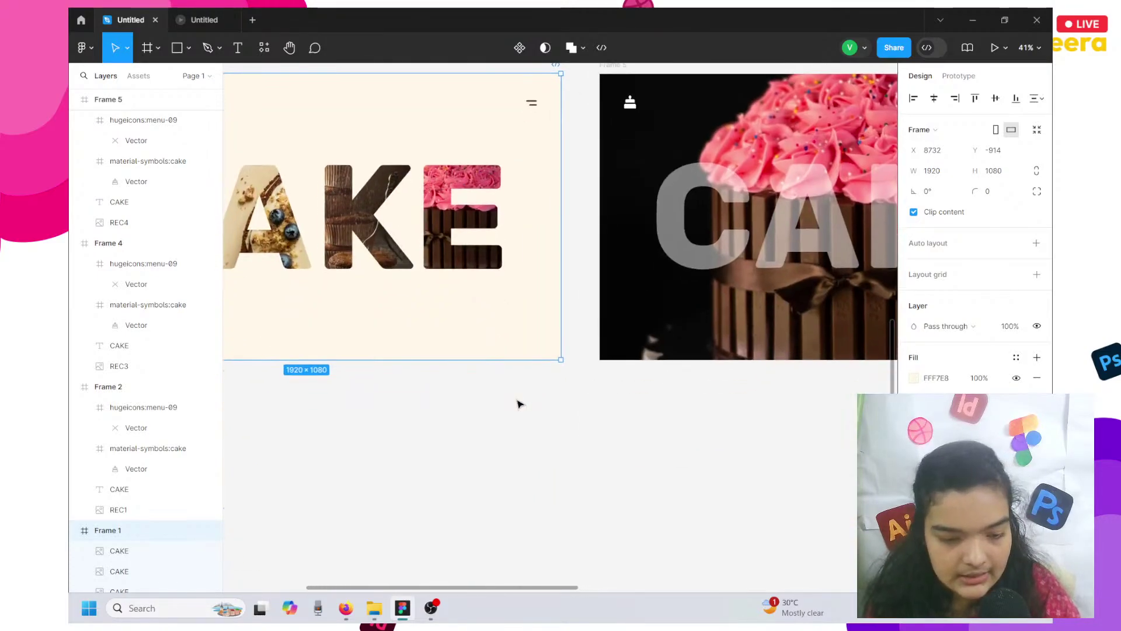
{"action": "left_click", "coordinate": [954, 95]}
{"action": "key", "text": "ctrl+z"}
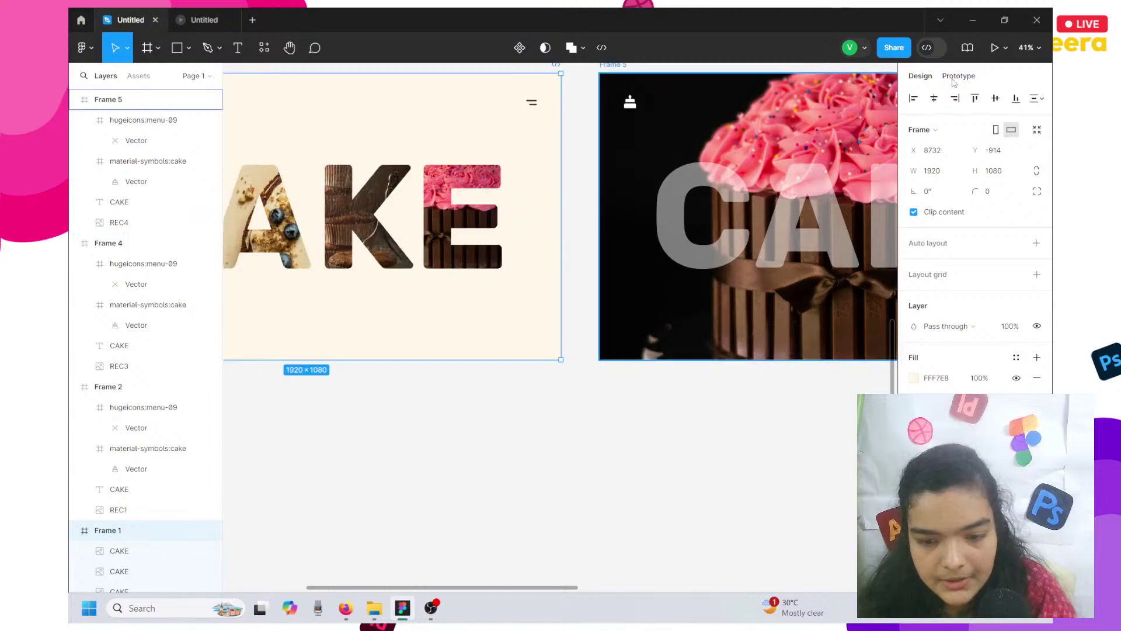
{"action": "left_click", "coordinate": [950, 77]}
{"action": "left_click", "coordinate": [478, 206]}
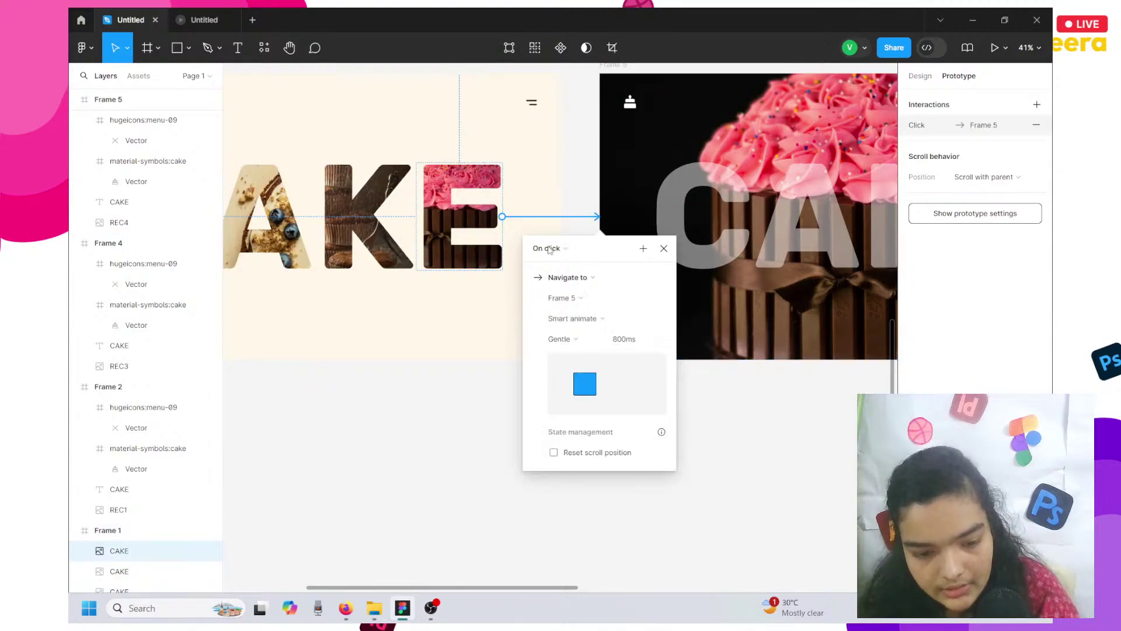
{"action": "left_click", "coordinate": [413, 377]}
Add an on-click prototype interaction from the K in Frame 1 to Frame 4 using Smart animate with Gentle easing.
{"action": "scroll", "coordinate": [413, 376], "scroll_direction": "left", "scroll_amount": 4}
{"action": "left_click", "coordinate": [607, 254]}
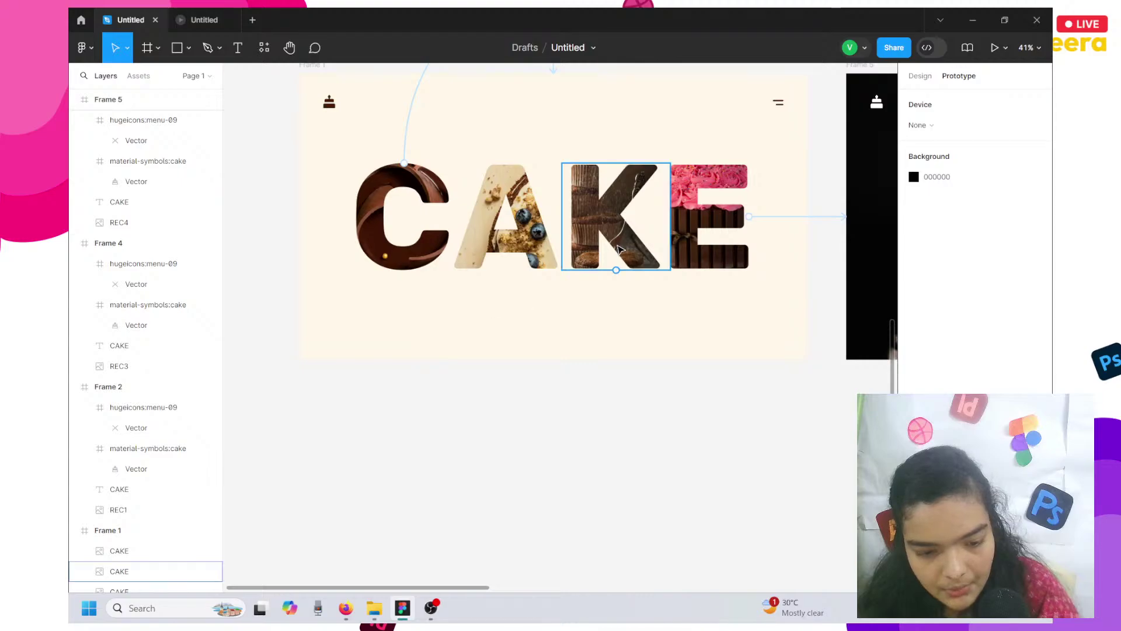
{"action": "scroll", "coordinate": [620, 249], "scroll_direction": "down", "scroll_amount": 4}
{"action": "scroll", "coordinate": [620, 250], "scroll_direction": "up", "scroll_amount": 1}
{"action": "scroll", "coordinate": [620, 250], "scroll_direction": "right", "scroll_amount": 1}
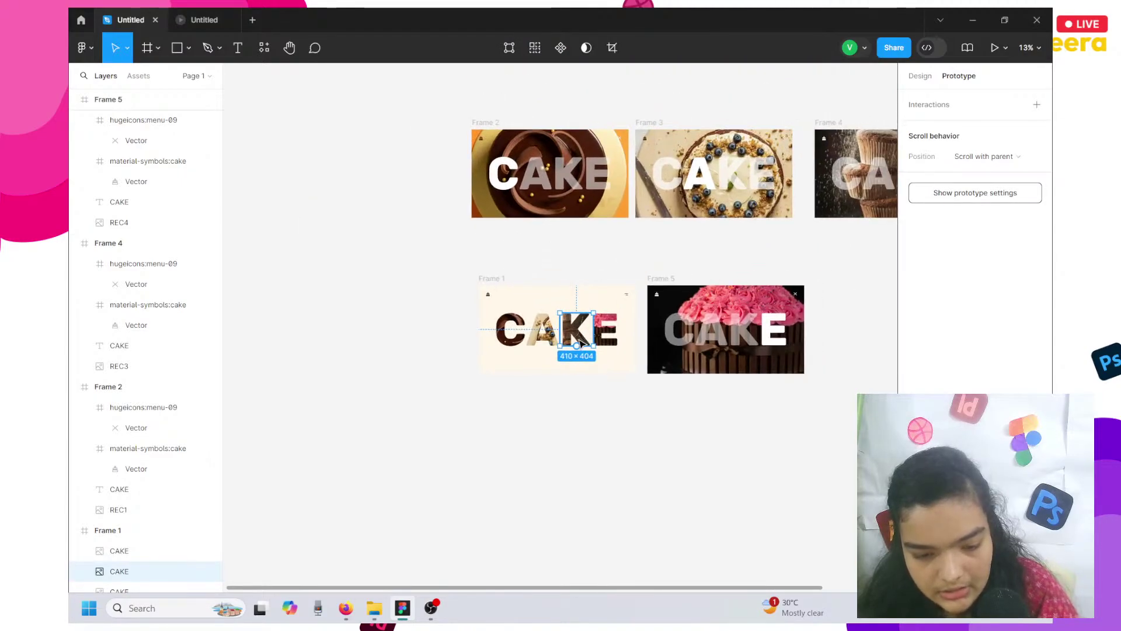
{"action": "left_click_drag", "start_coordinate": [576, 345], "coordinate": [846, 202]}
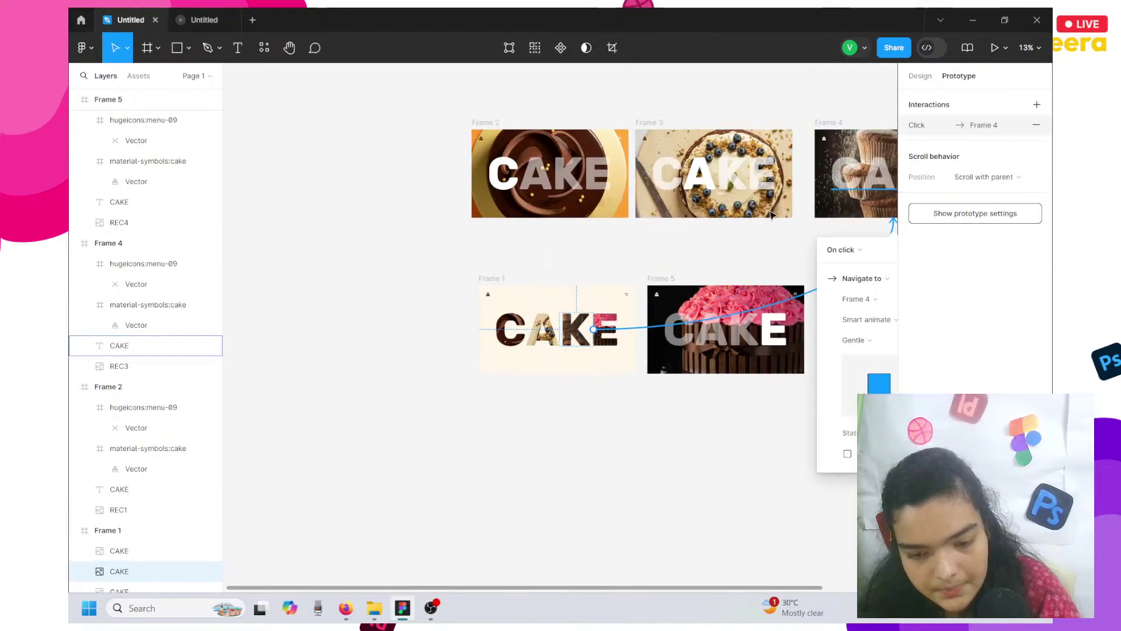
Add a prototype connection from the A in Frame 1 to Frame 3.
{"action": "left_click", "coordinate": [546, 336]}
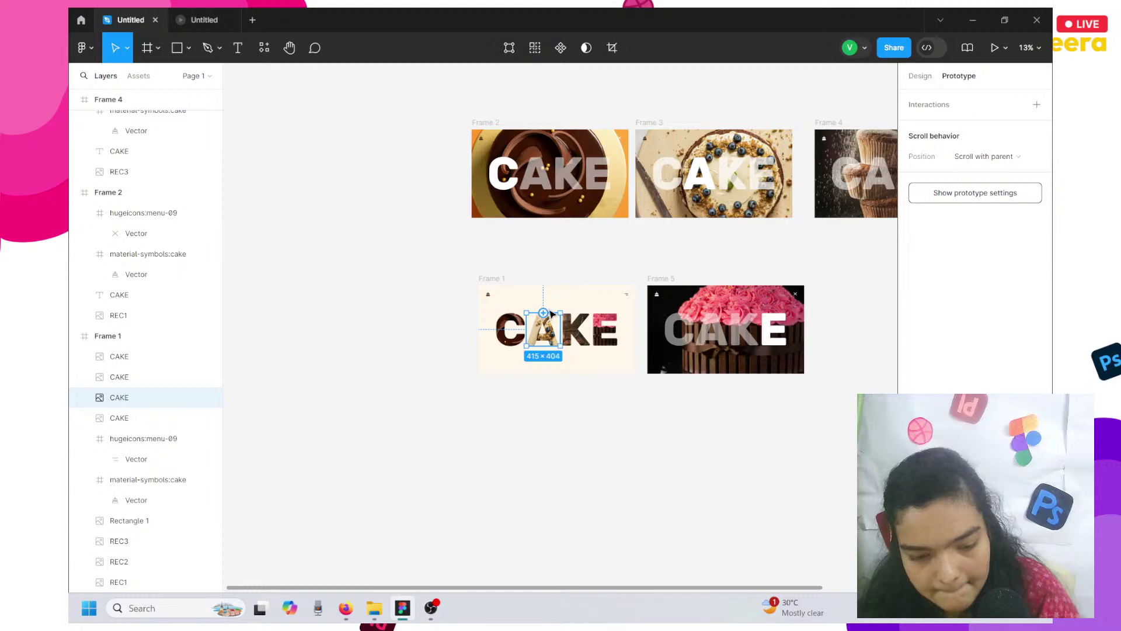
{"action": "left_click_drag", "start_coordinate": [561, 329], "coordinate": [685, 211]}
{"action": "left_click", "coordinate": [622, 237]}
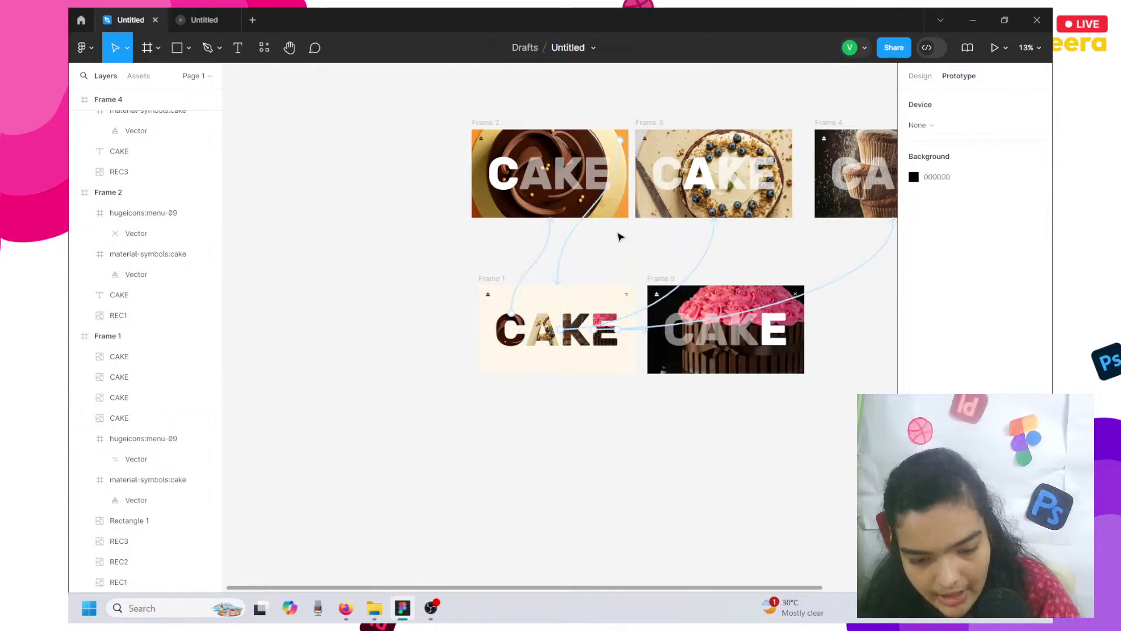
{"action": "scroll", "coordinate": [620, 236], "scroll_direction": "right", "scroll_amount": 4}
{"action": "scroll", "coordinate": [620, 236], "scroll_direction": "right", "scroll_amount": 2}
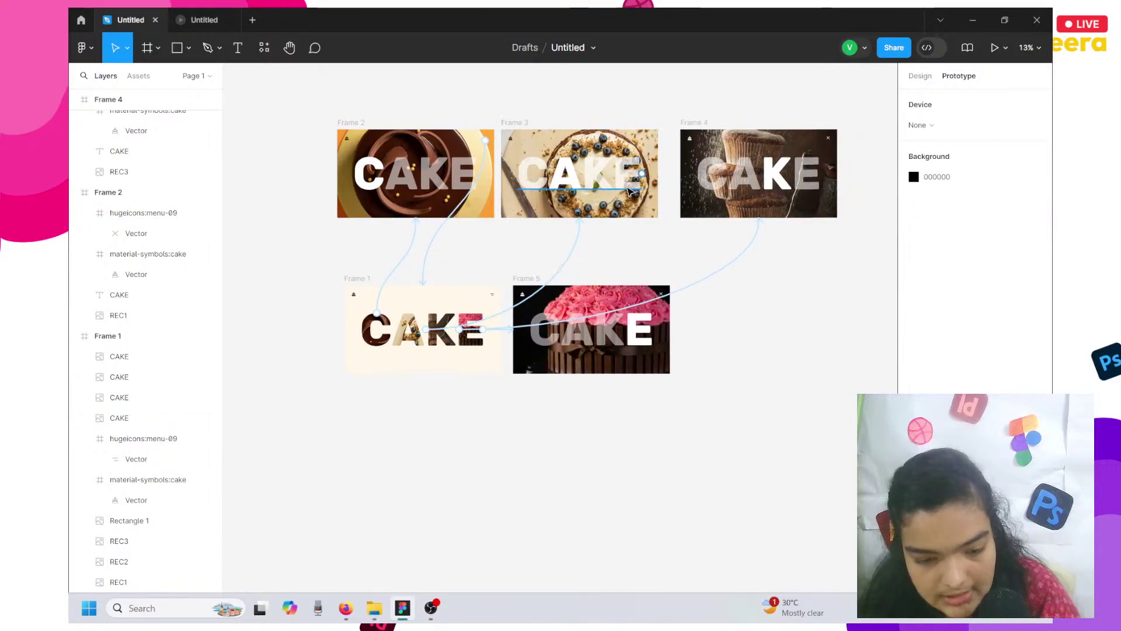
Check the prototype connections of the close icons in Frames 2 to 5.
{"action": "left_click", "coordinate": [653, 142]}
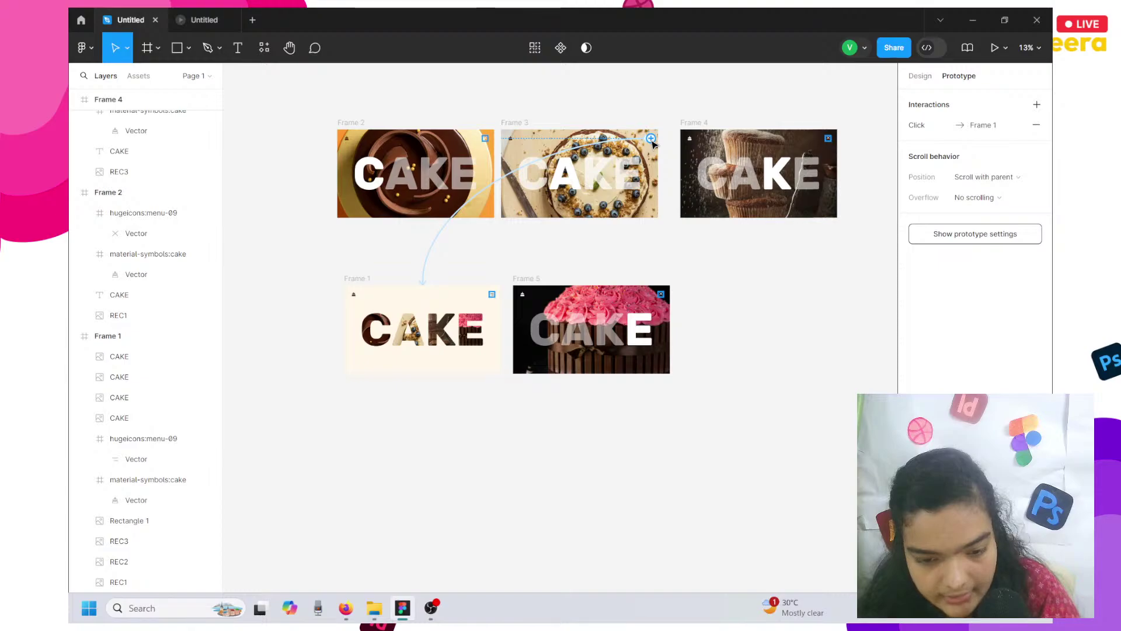
{"action": "left_click", "coordinate": [143, 212]}
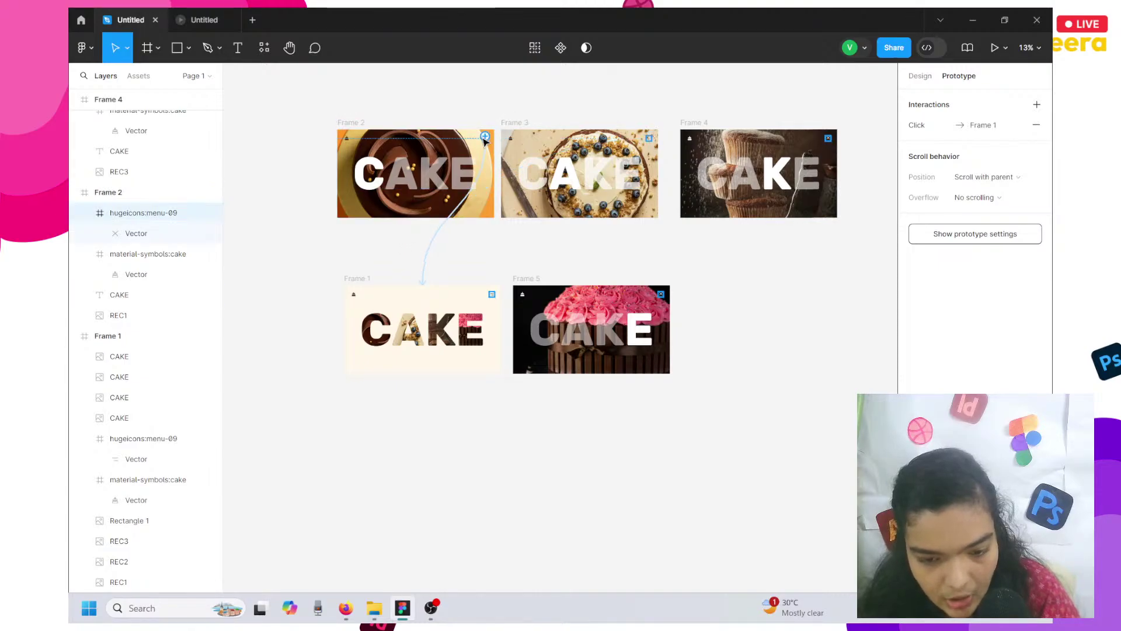
{"action": "left_click", "coordinate": [827, 142]}
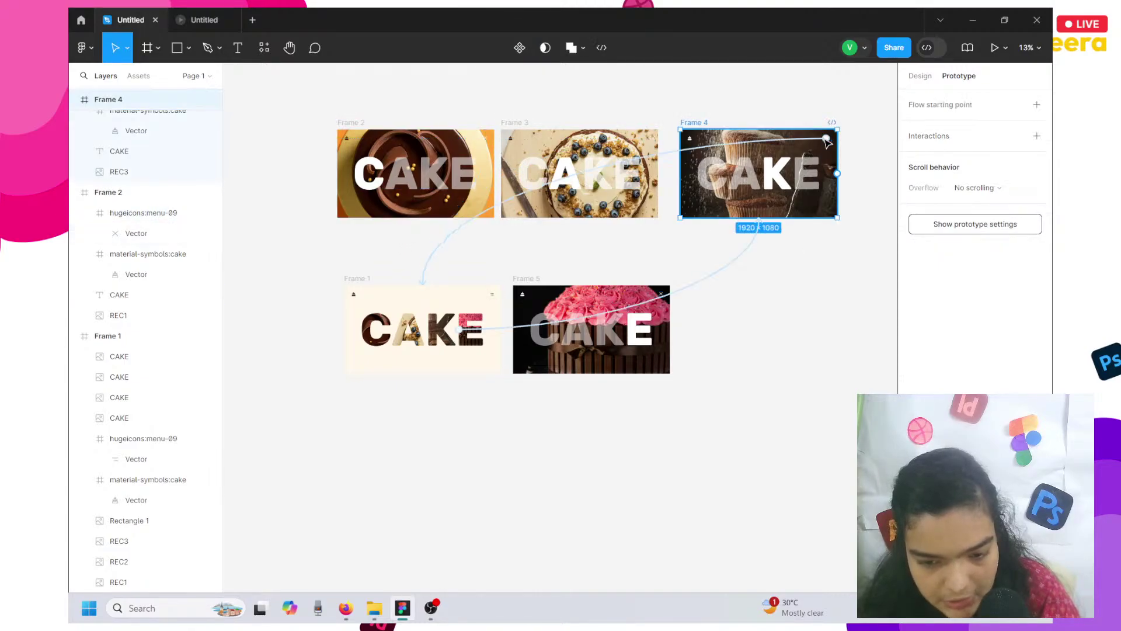
{"action": "left_click_drag", "start_coordinate": [759, 222], "coordinate": [666, 294]}
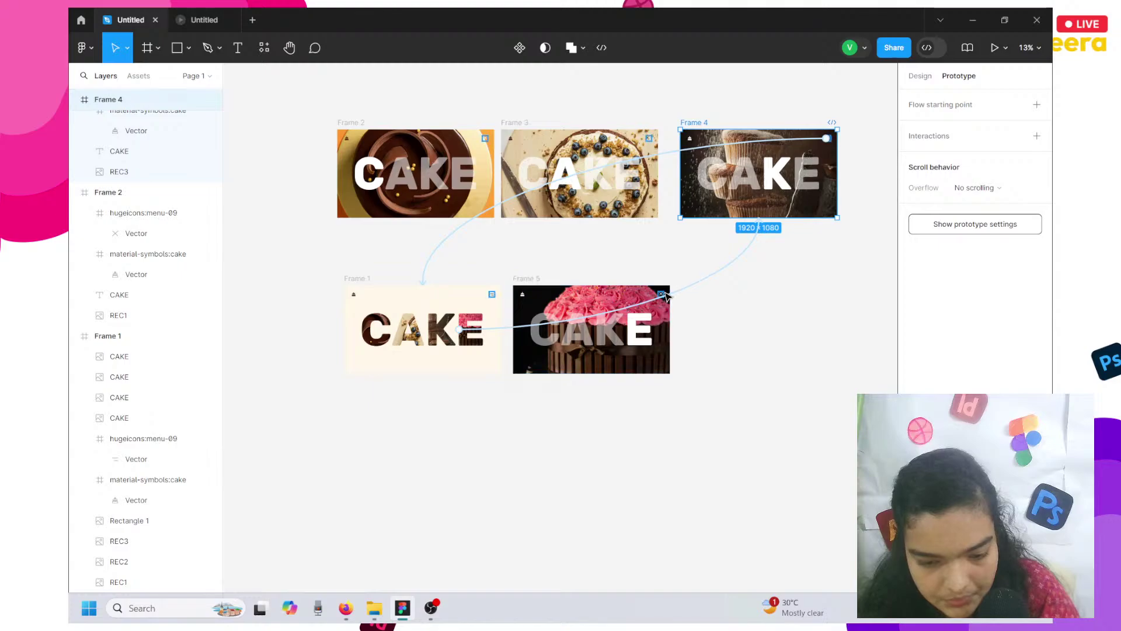
{"action": "left_click", "coordinate": [659, 293]}
{"action": "left_click", "coordinate": [620, 281]}
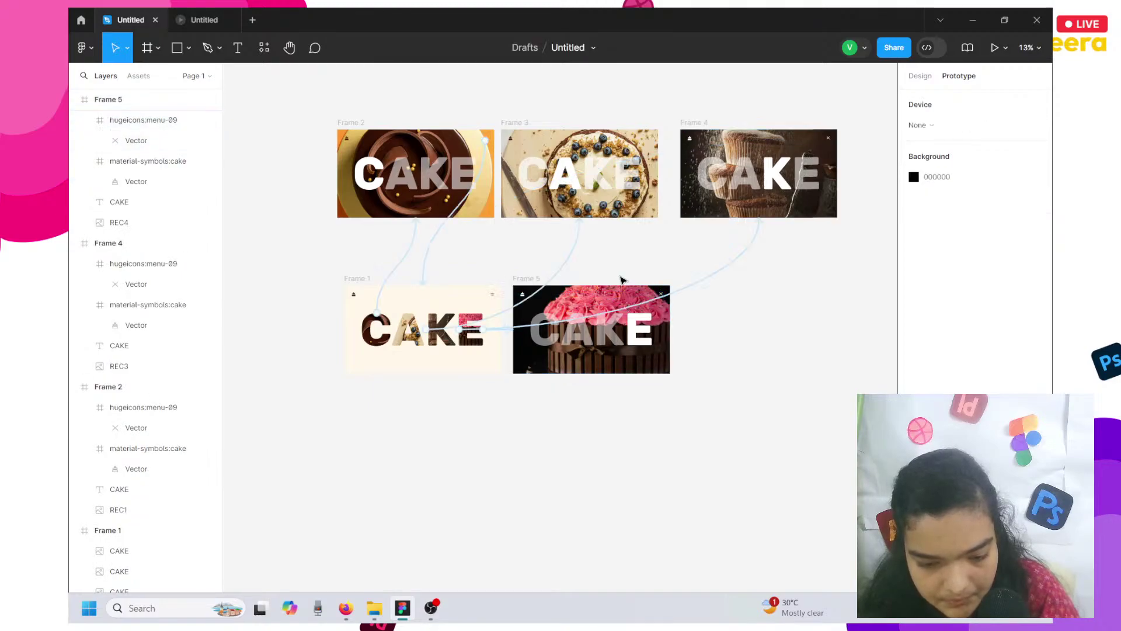
{"action": "double_click", "coordinate": [606, 335]}
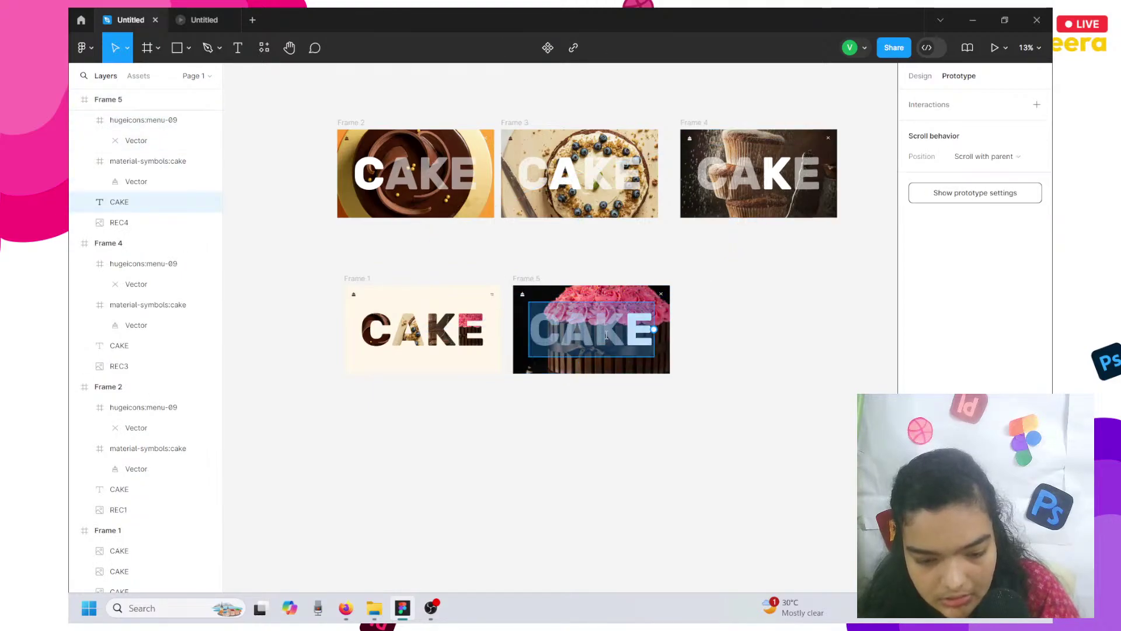
{"action": "key", "text": "Escape"}
{"action": "left_click", "coordinate": [616, 216]}
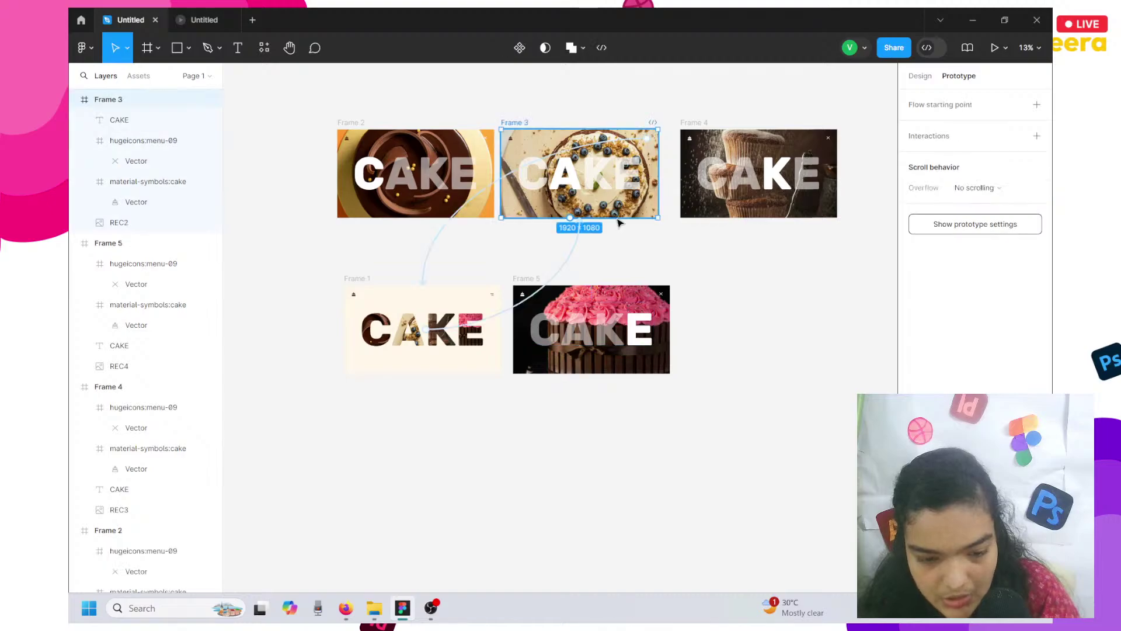
{"action": "left_click_drag", "start_coordinate": [616, 216], "coordinate": [584, 225]}
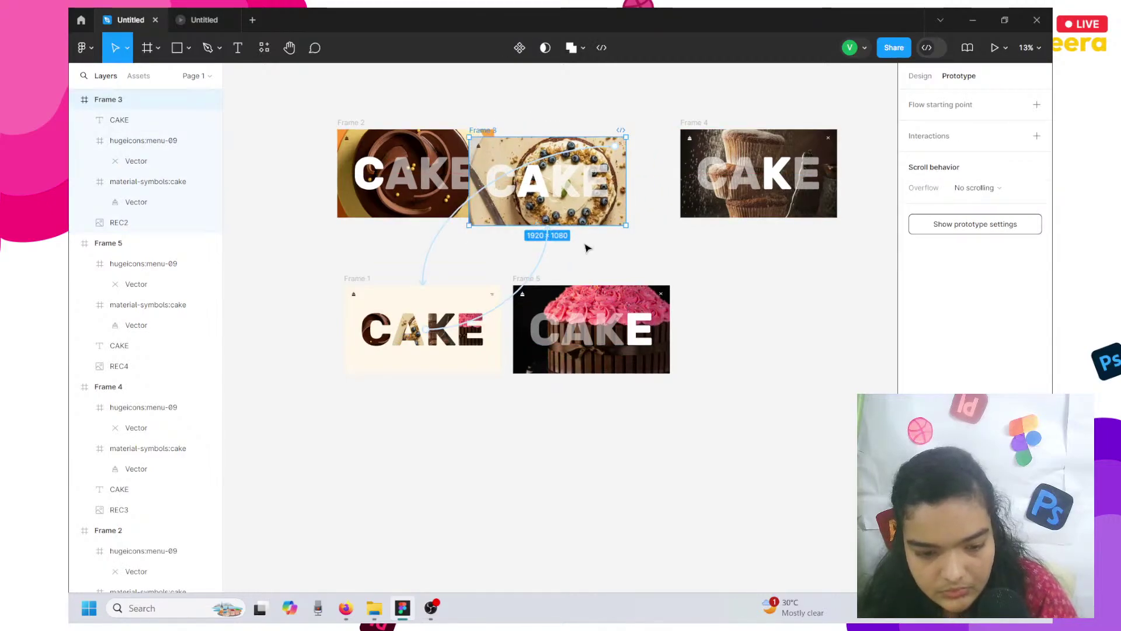
{"action": "key", "text": "ctrl+z"}
Close the old prototype preview and present the prototype again from Frame 1.
{"action": "left_click", "coordinate": [357, 280]}
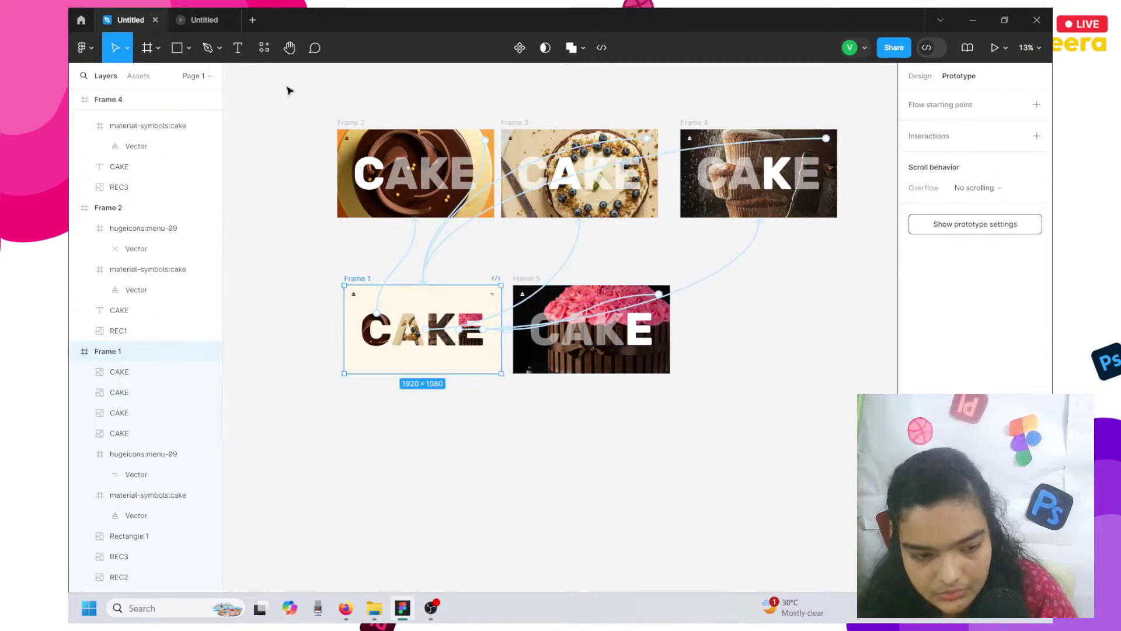
{"action": "left_click", "coordinate": [226, 21]}
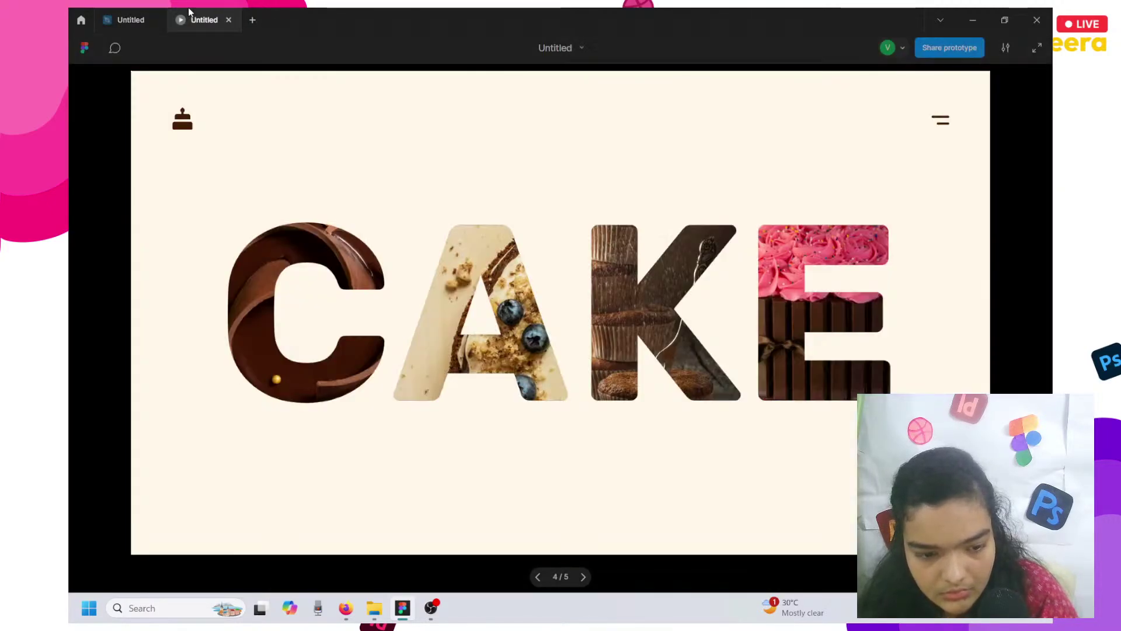
{"action": "left_click", "coordinate": [229, 21]}
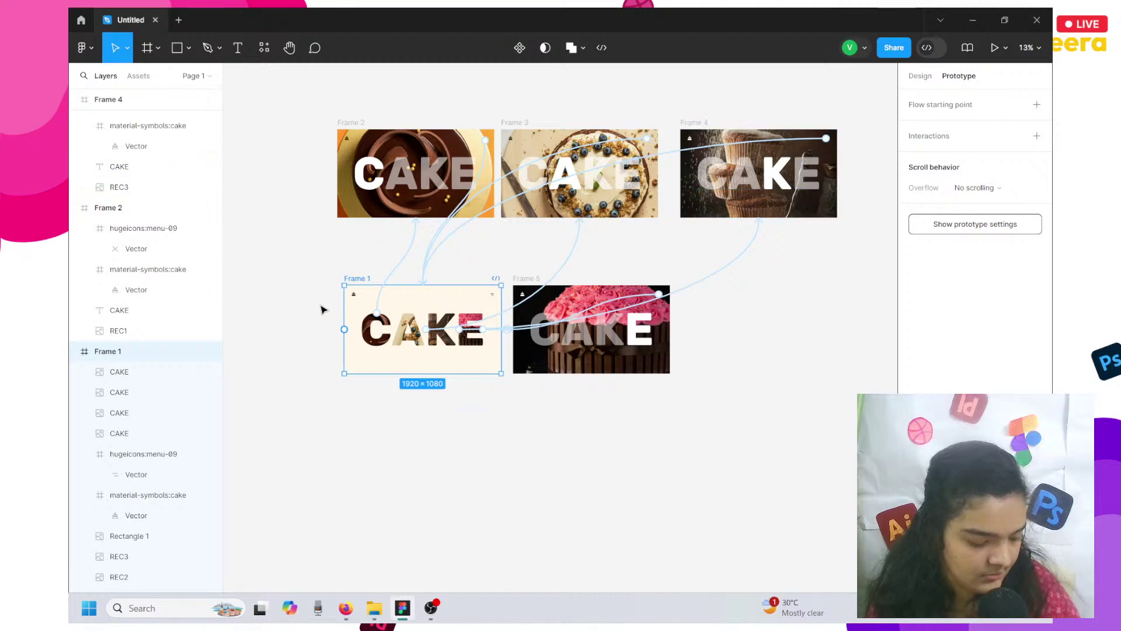
{"action": "left_click", "coordinate": [994, 48]}
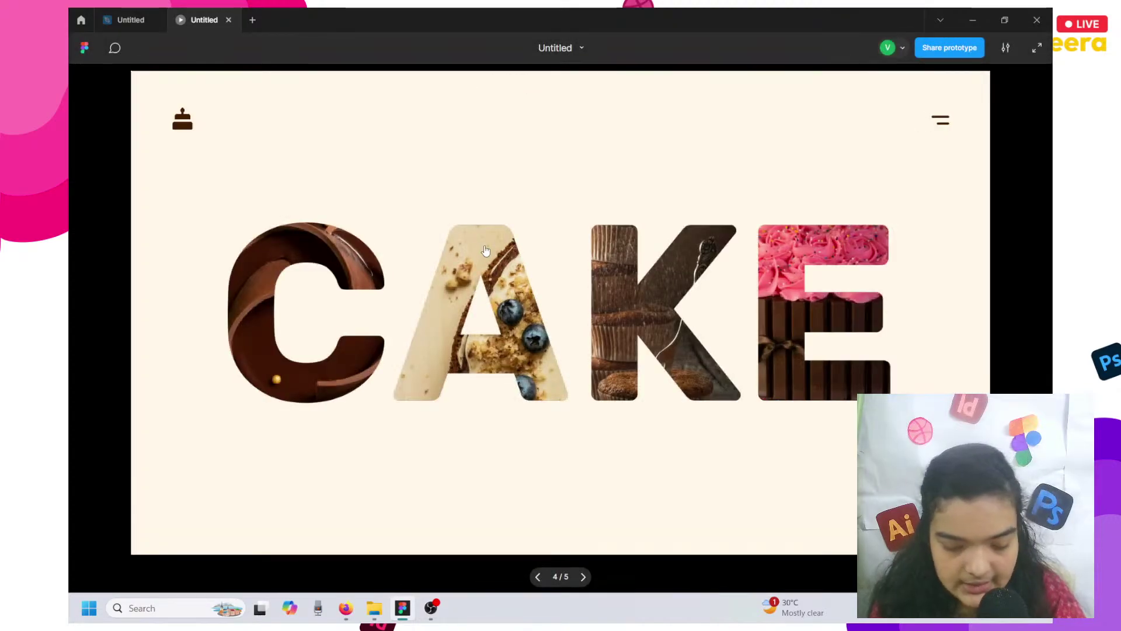
Scale the prototype preview to Fit width.
{"action": "left_click", "coordinate": [1005, 48]}
{"action": "left_click", "coordinate": [941, 112]}
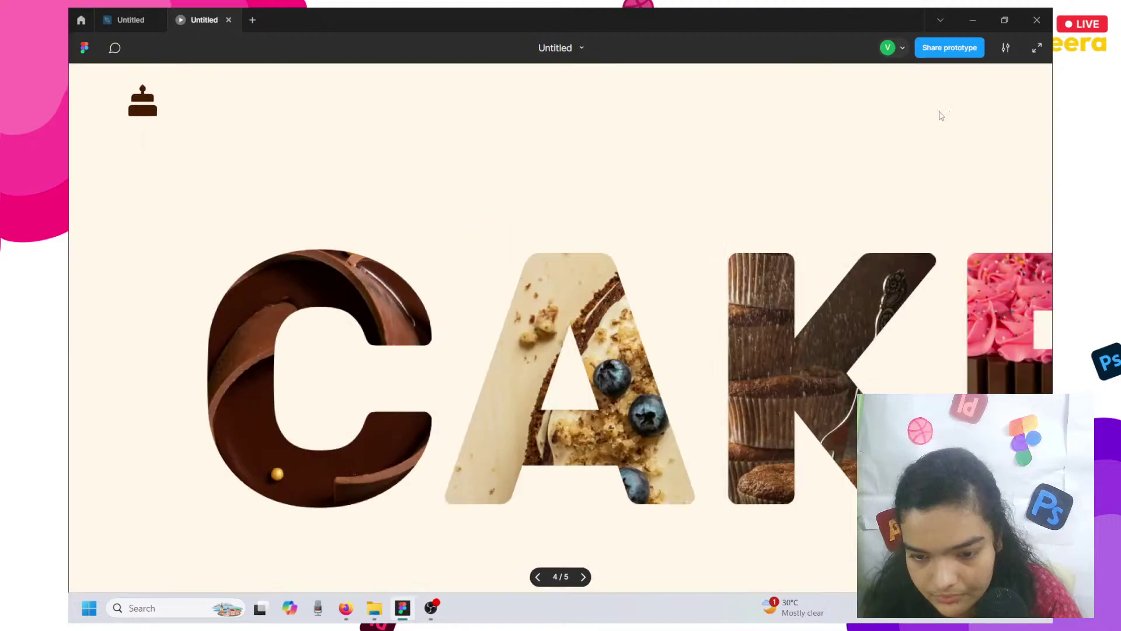
{"action": "left_click", "coordinate": [1005, 47]}
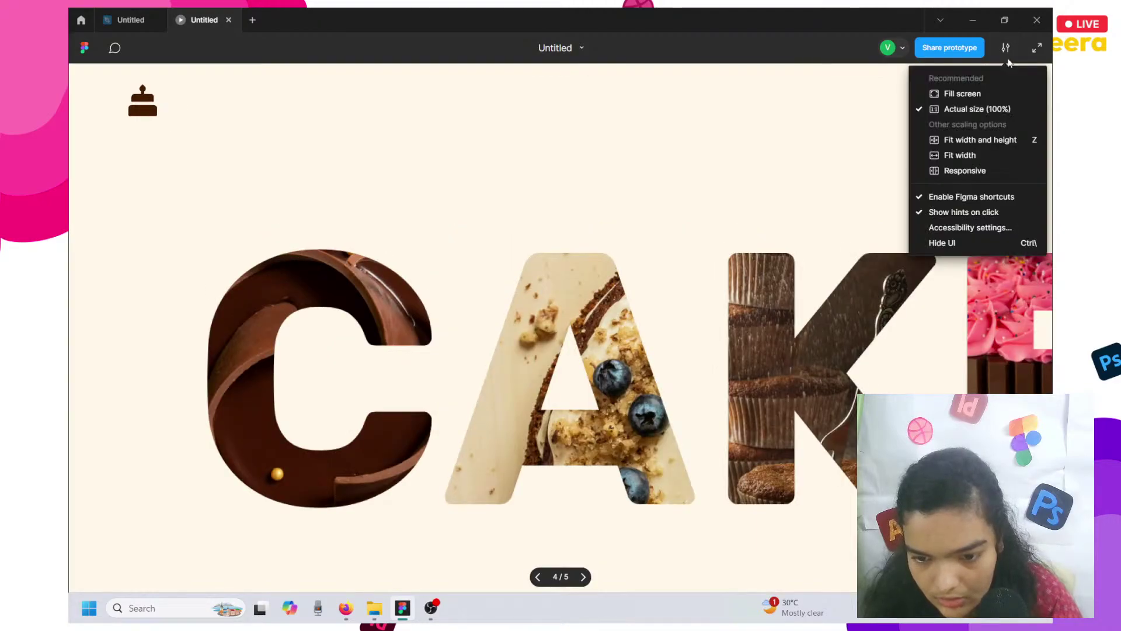
{"action": "left_click", "coordinate": [964, 155]}
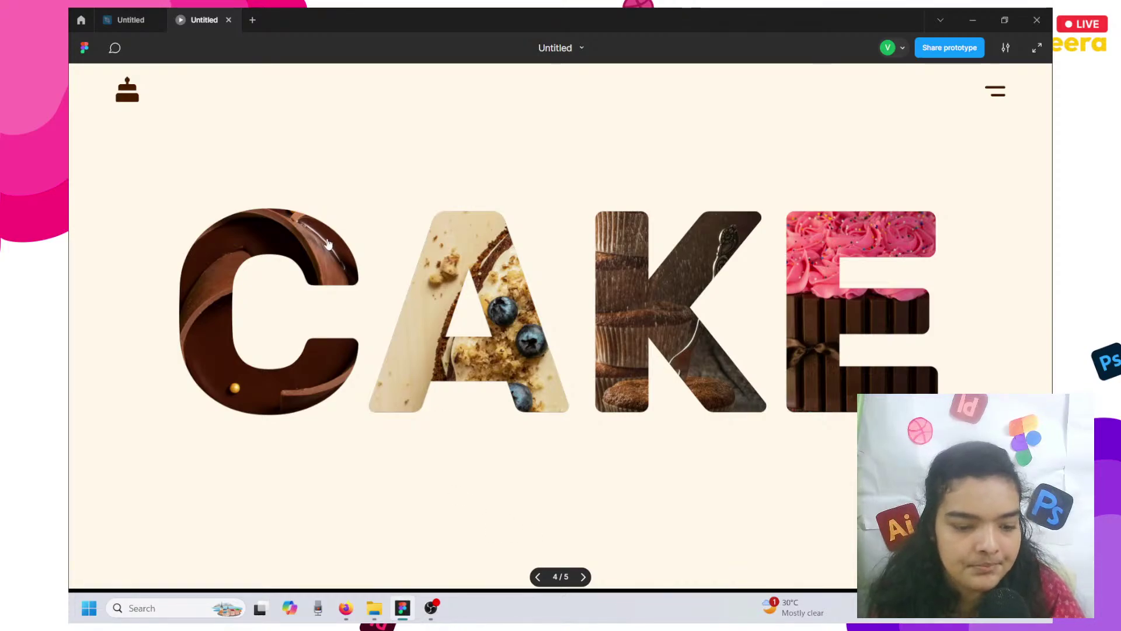
Test the C, A, K and E letter transitions in the preview, returning through the close icon between letters.
{"action": "left_click", "coordinate": [209, 331]}
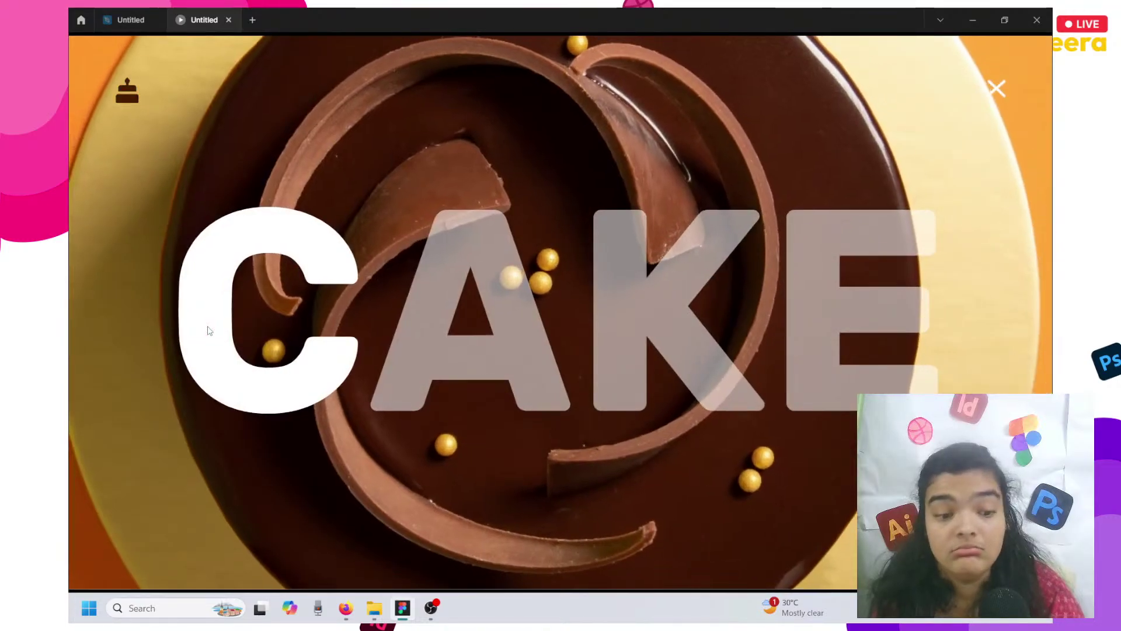
{"action": "left_click", "coordinate": [996, 89]}
{"action": "left_click", "coordinate": [431, 347]}
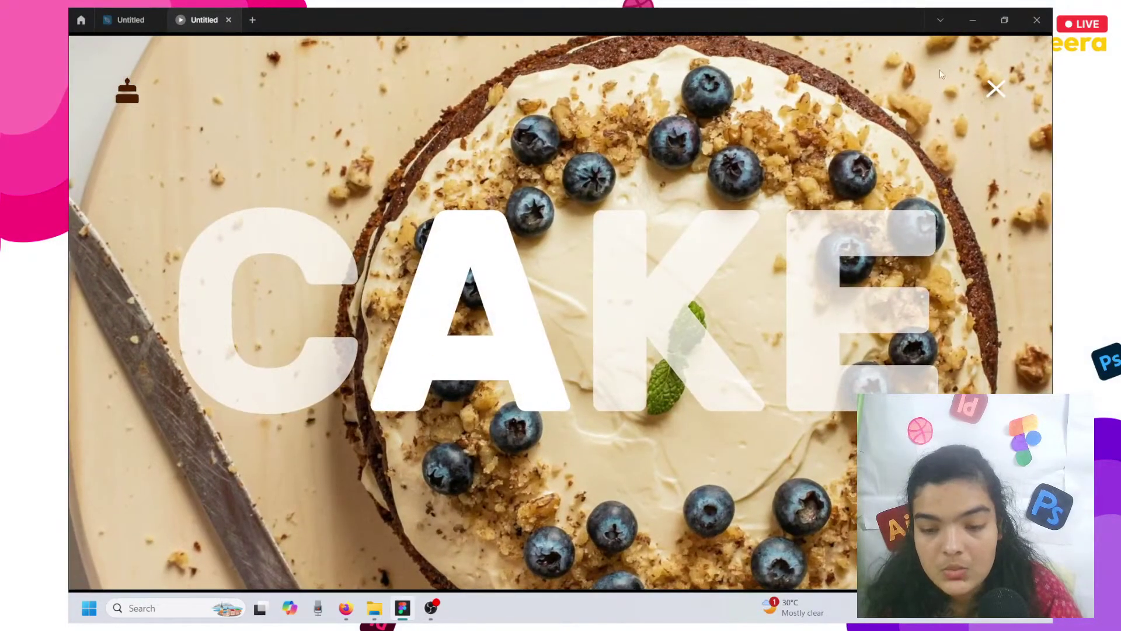
{"action": "left_click", "coordinate": [995, 88]}
{"action": "left_click", "coordinate": [620, 362]}
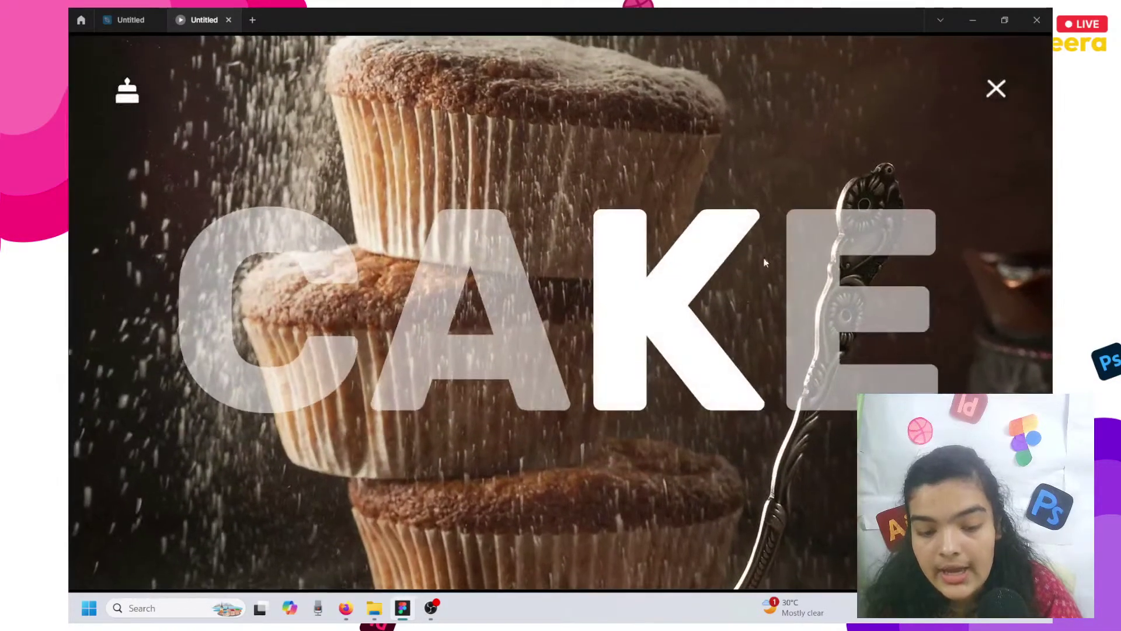
{"action": "left_click", "coordinate": [997, 89]}
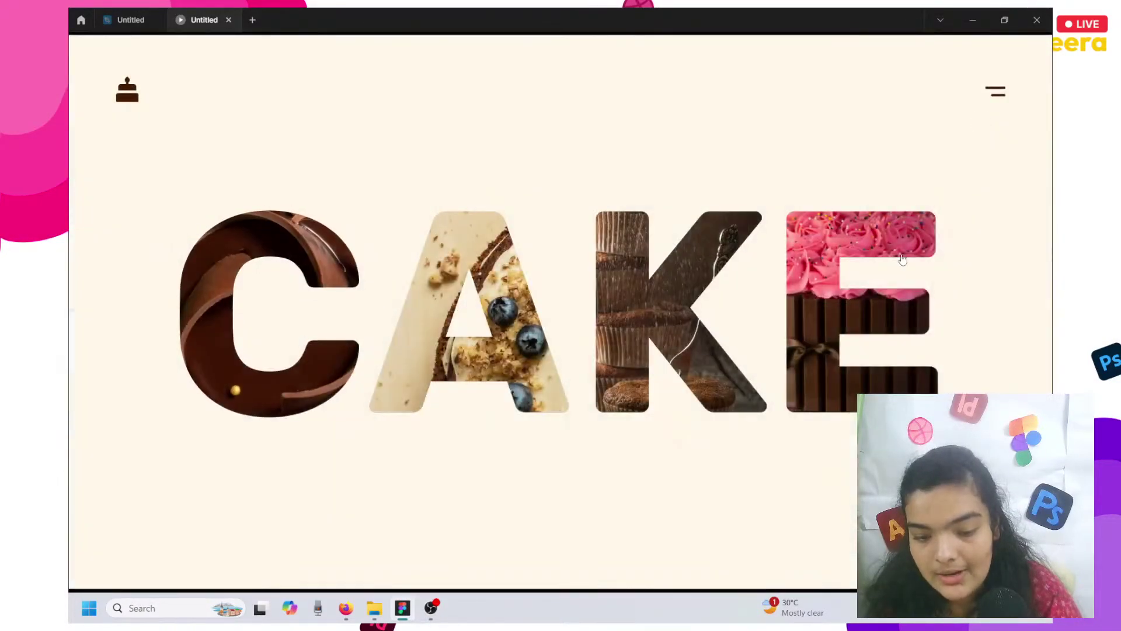
{"action": "left_click", "coordinate": [876, 257]}
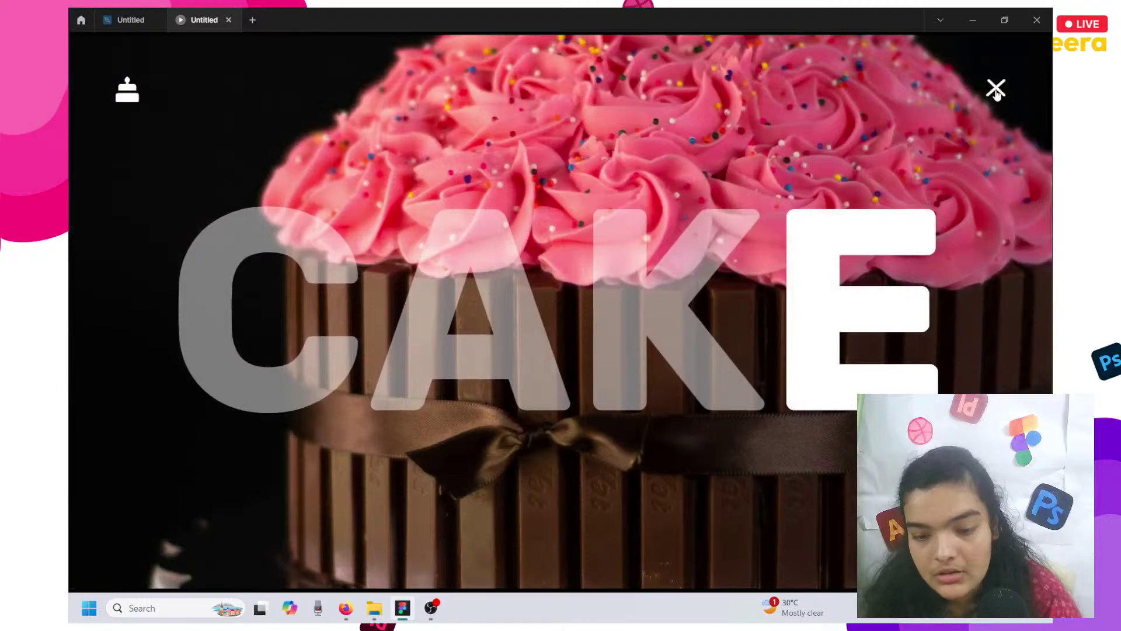
Rename the Rectangle 1 layer in Frame 1 as REC4 and return to the prototype preview.
{"action": "left_click", "coordinate": [131, 20]}
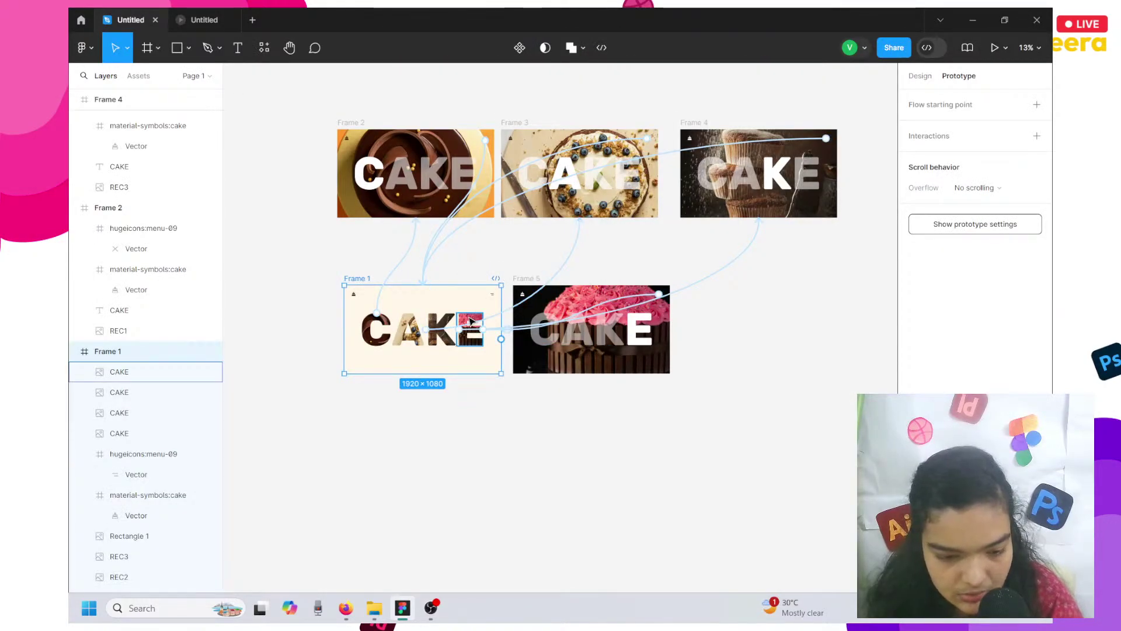
{"action": "left_click", "coordinate": [525, 278]}
{"action": "scroll", "coordinate": [212, 406], "scroll_direction": "down", "scroll_amount": 3}
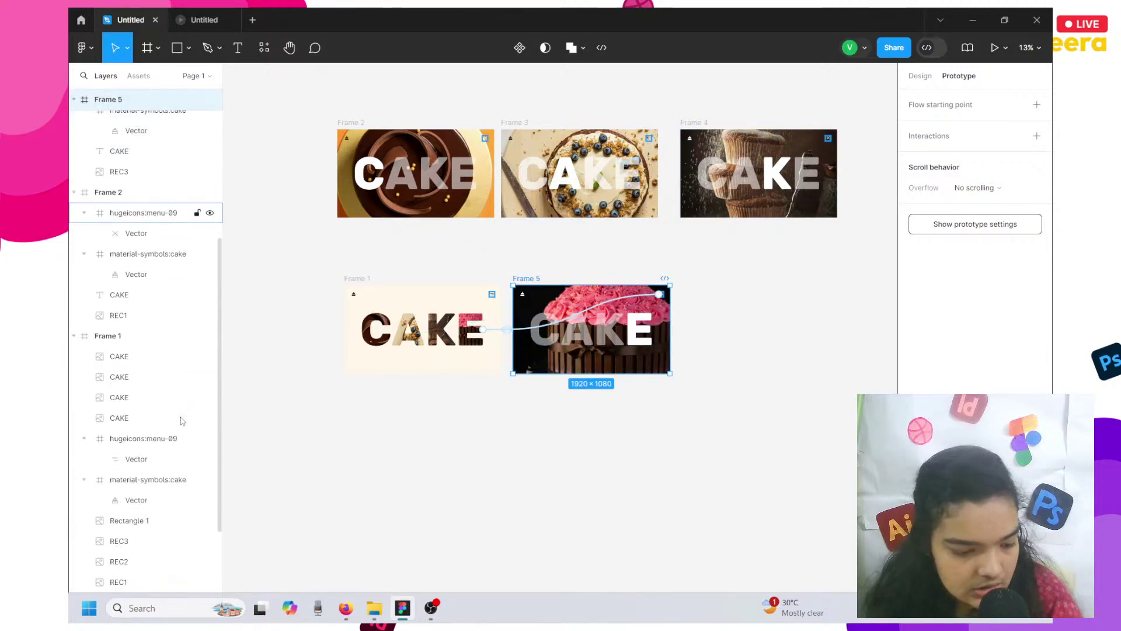
{"action": "left_click", "coordinate": [146, 520]}
{"action": "double_click", "coordinate": [146, 521]}
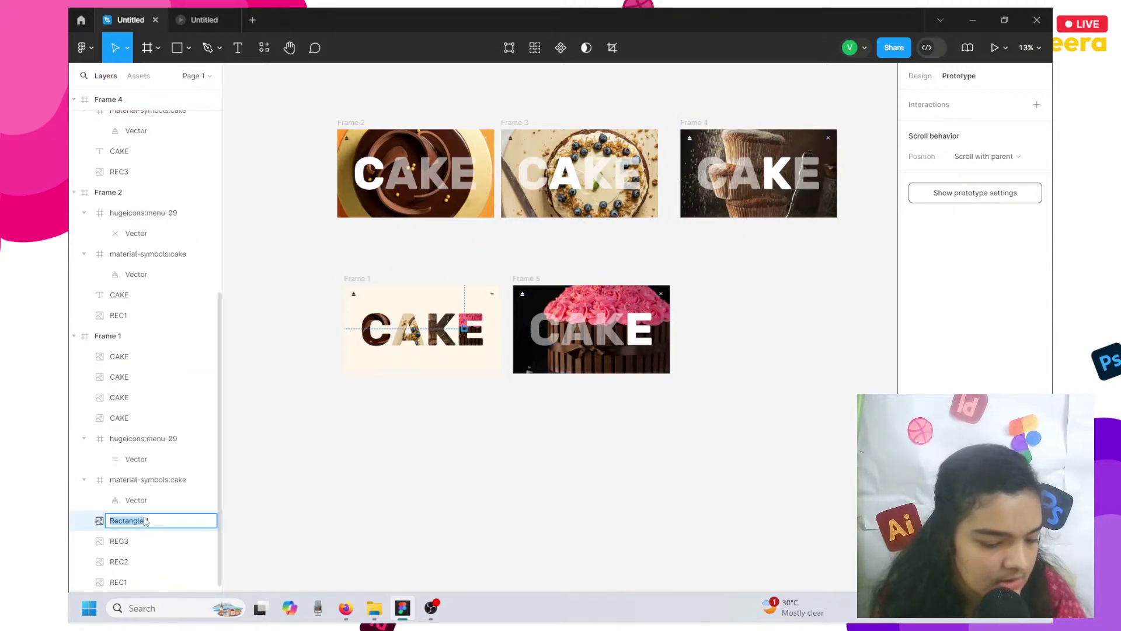
{"action": "type", "text": "red"}
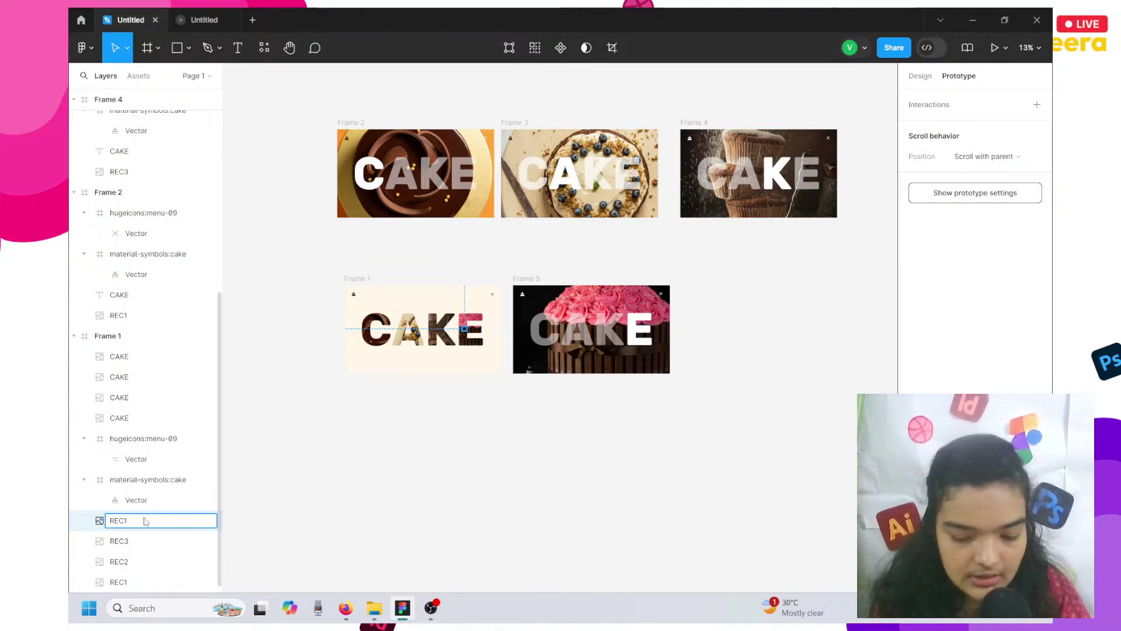
{"action": "key", "text": "BackSpace"}
{"action": "type", "text": "4"}
{"action": "key", "text": "Return"}
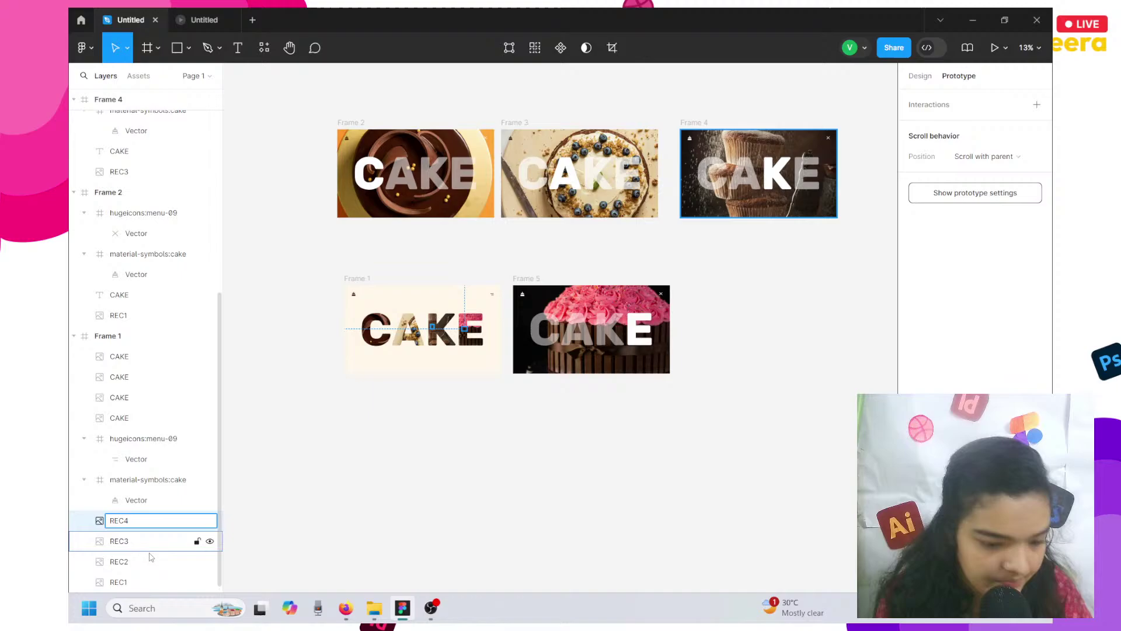
{"action": "left_click", "coordinate": [383, 506]}
{"action": "left_click", "coordinate": [180, 13]}
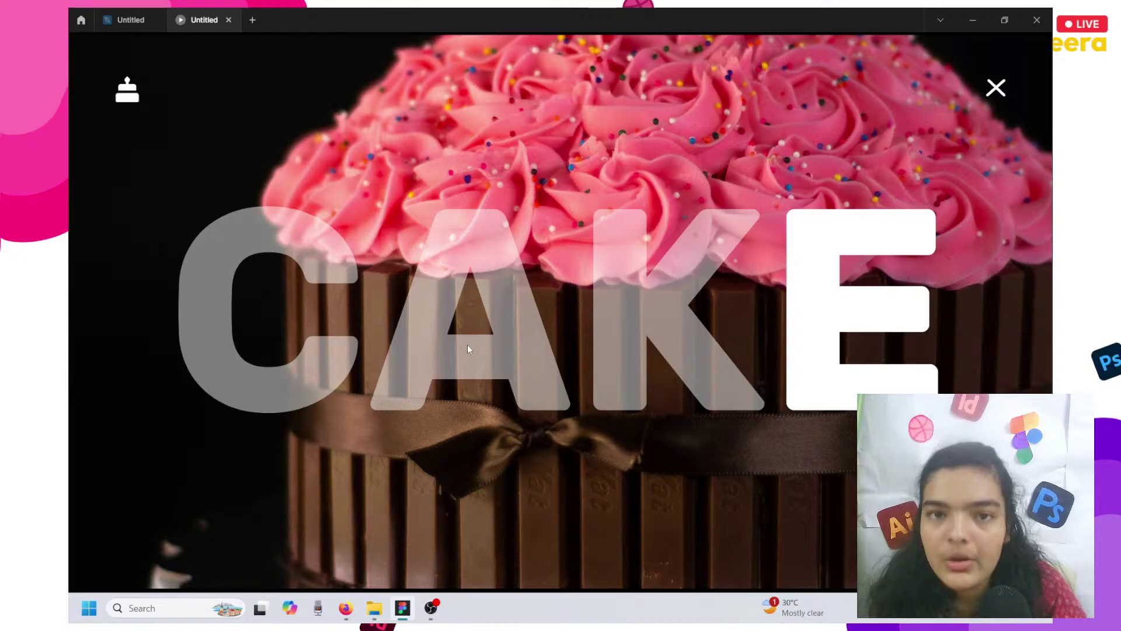
Go back to the design file and start exporting the CAKE text of Frame 2.
{"action": "left_click", "coordinate": [106, 15]}
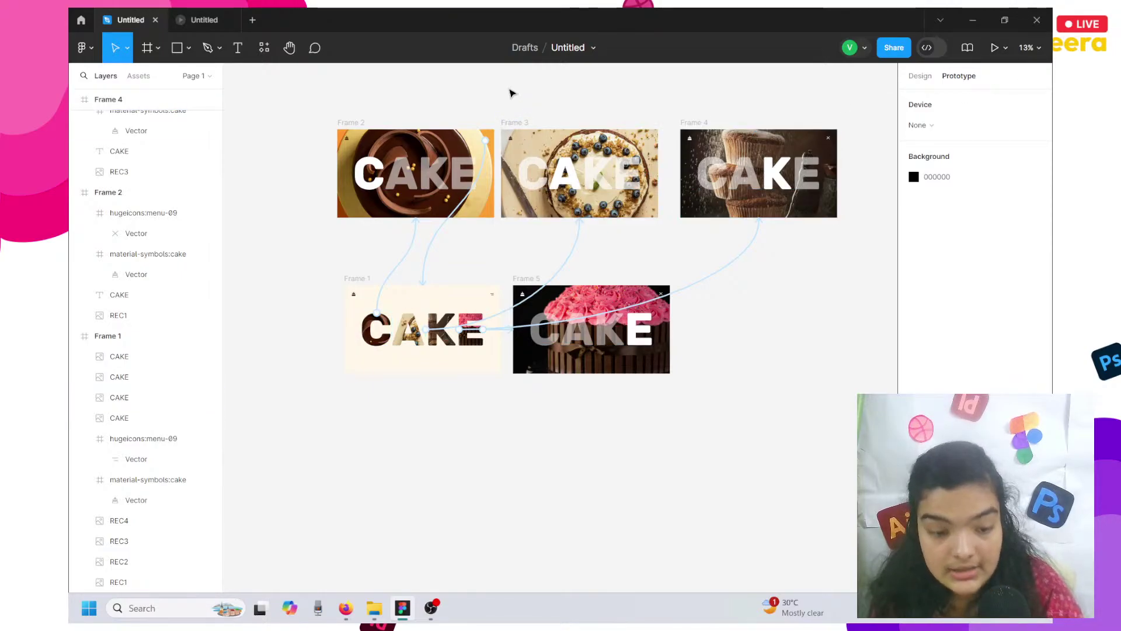
{"action": "scroll", "coordinate": [511, 93], "scroll_direction": "up", "scroll_amount": 5}
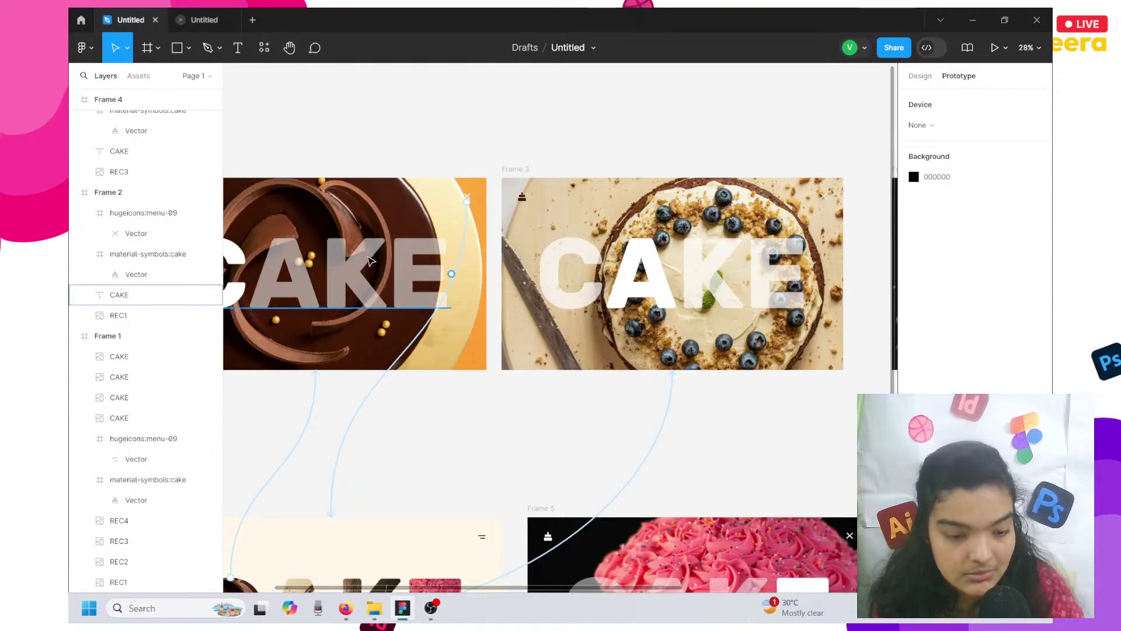
{"action": "scroll", "coordinate": [370, 260], "scroll_direction": "left", "scroll_amount": 3}
{"action": "left_click", "coordinate": [400, 262]}
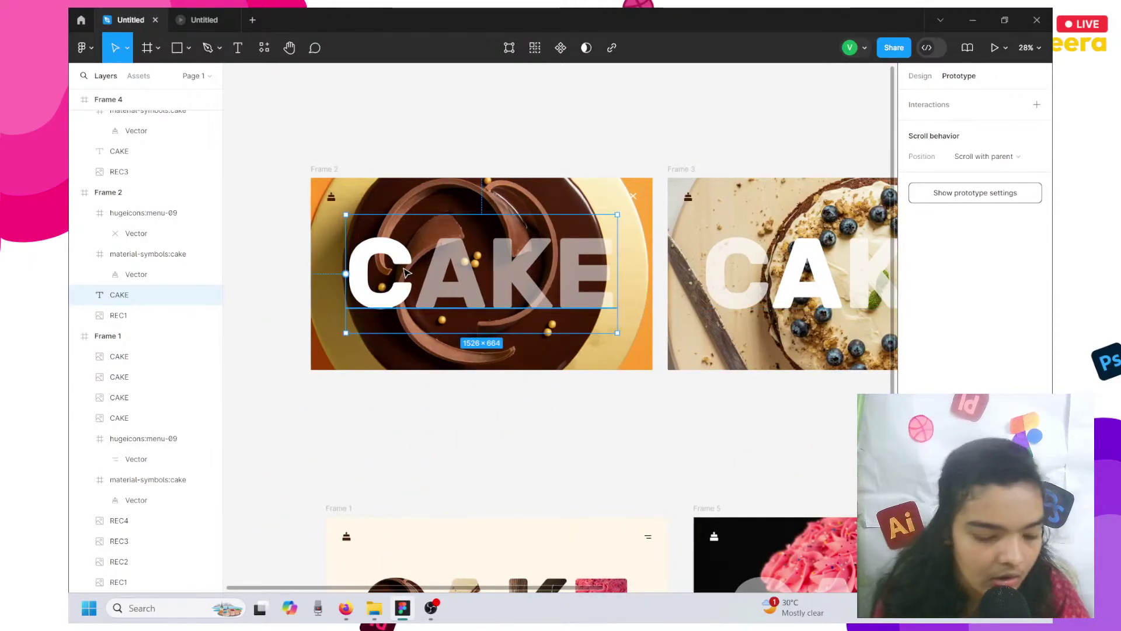
{"action": "left_click", "coordinate": [920, 76]}
{"action": "scroll", "coordinate": [981, 338], "scroll_direction": "down", "scroll_amount": 3}
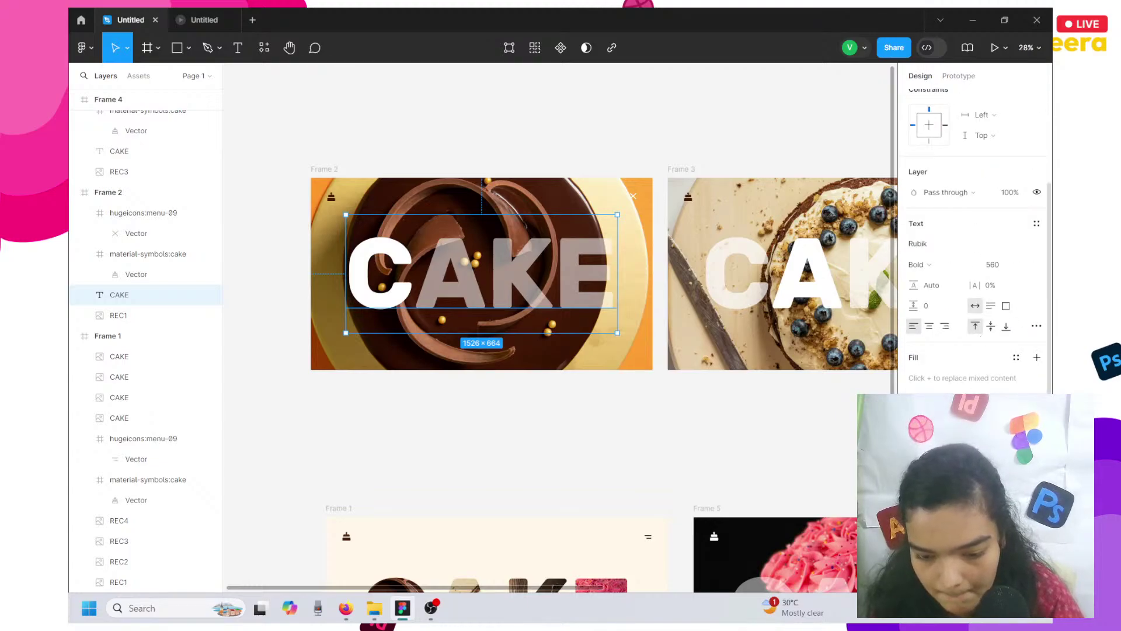
{"action": "scroll", "coordinate": [975, 233], "scroll_direction": "down", "scroll_amount": 2}
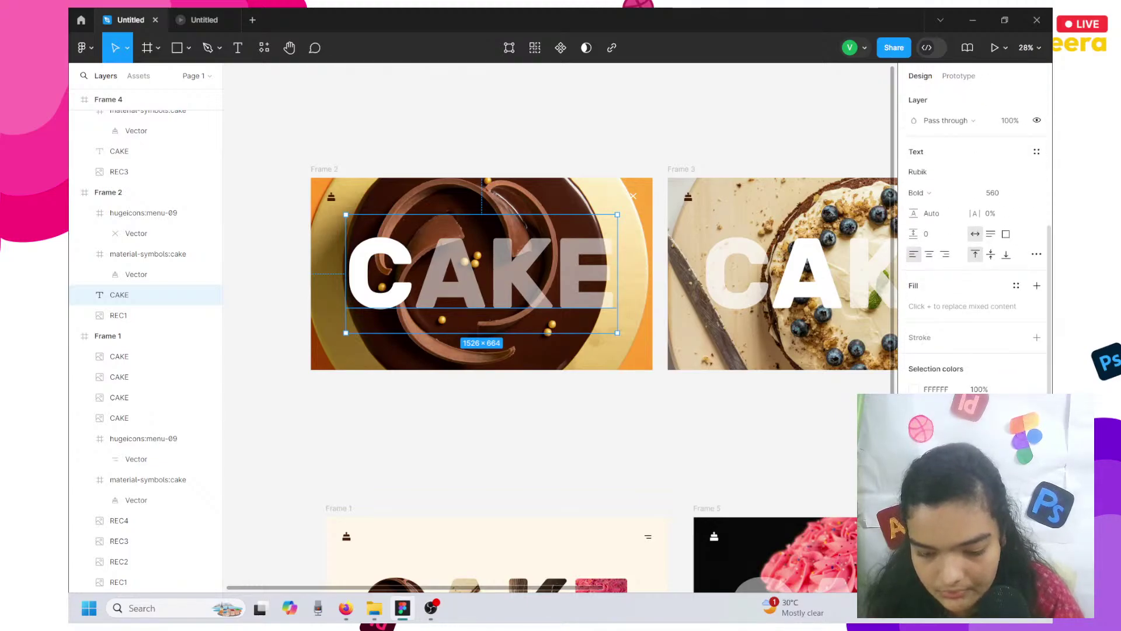
{"action": "key", "text": "ctrl+shift+e"}
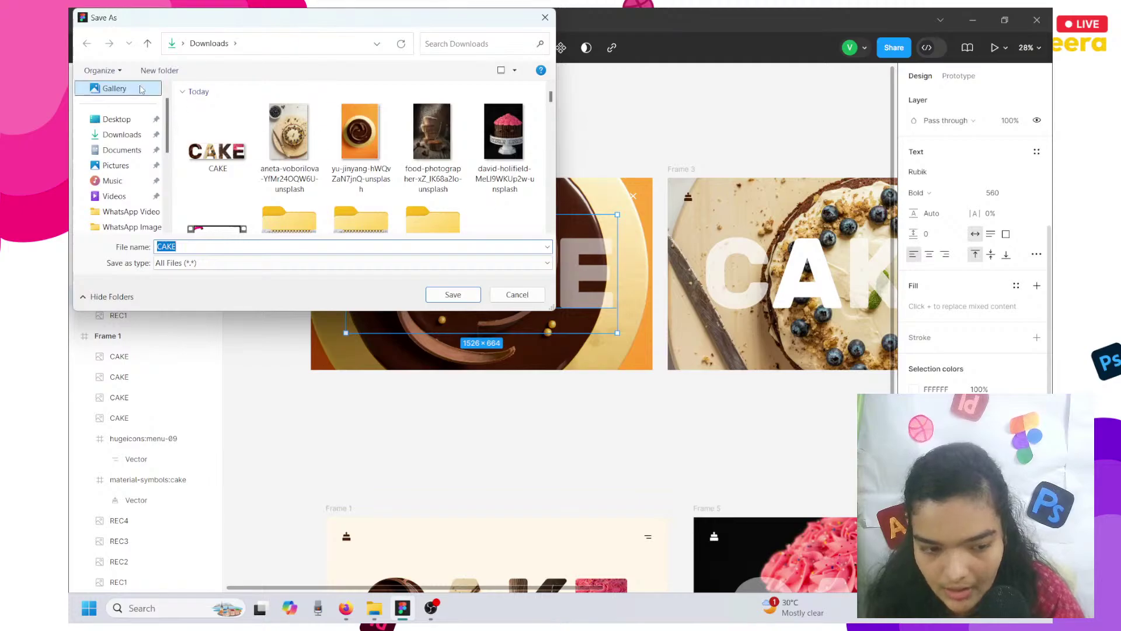
Create a folder named MAIN in Downloads from the save dialog.
{"action": "left_click", "coordinate": [160, 70]}
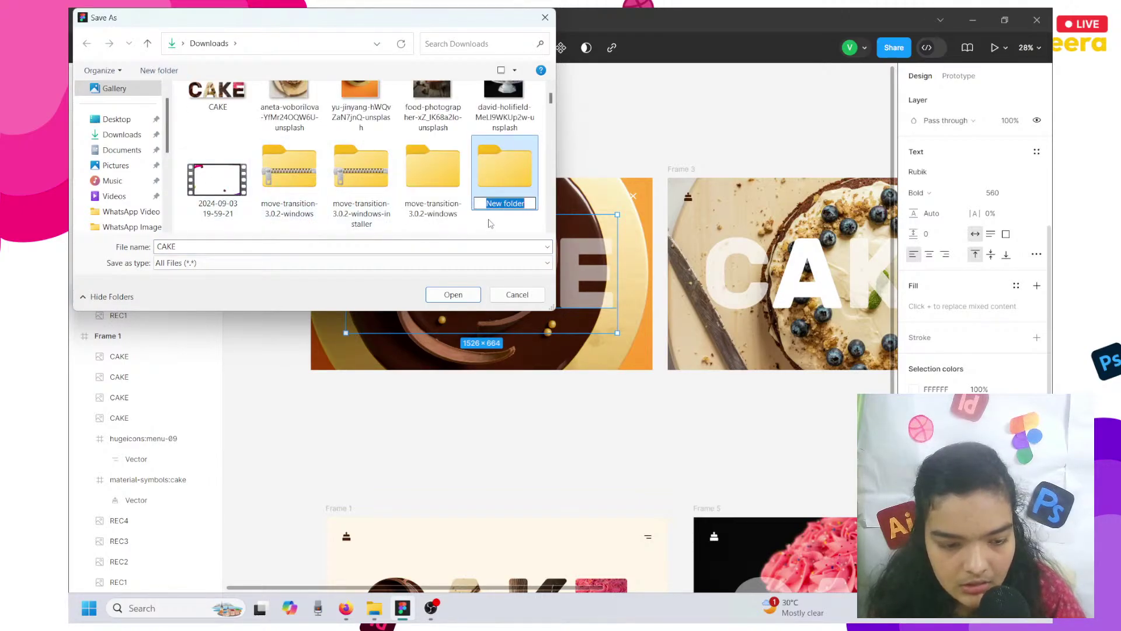
{"action": "type", "text": "MAIN"}
{"action": "key", "text": "Return"}
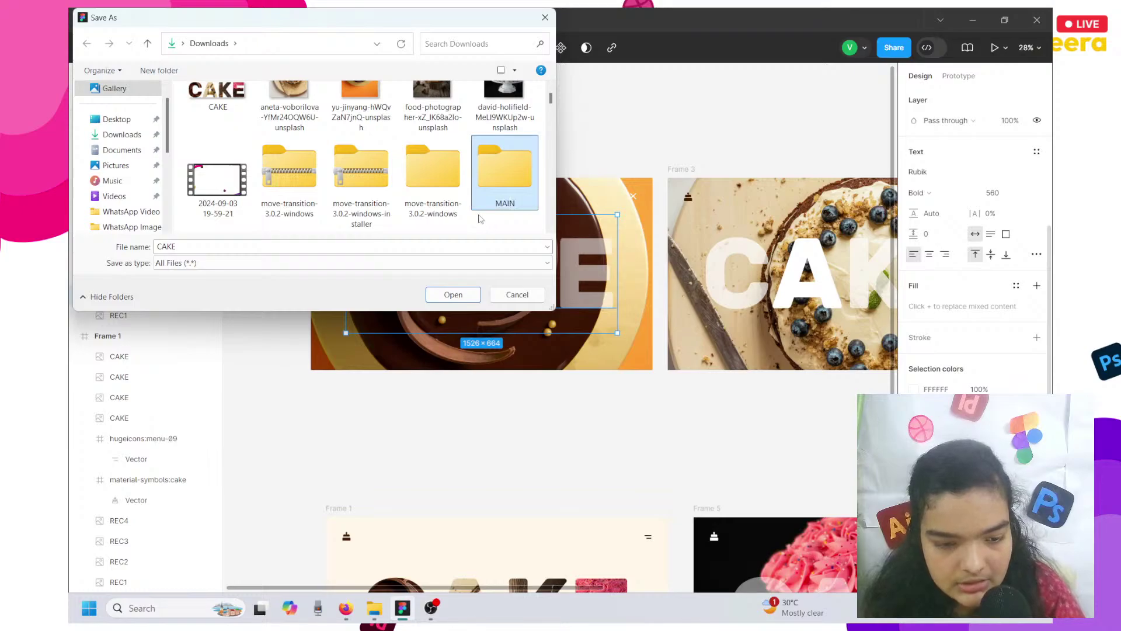
Move the CAKE image and the cake photos in Downloads into the MAIN folder.
{"action": "left_click", "coordinate": [188, 111]}
{"action": "left_click_drag", "start_coordinate": [185, 117], "coordinate": [555, 193]}
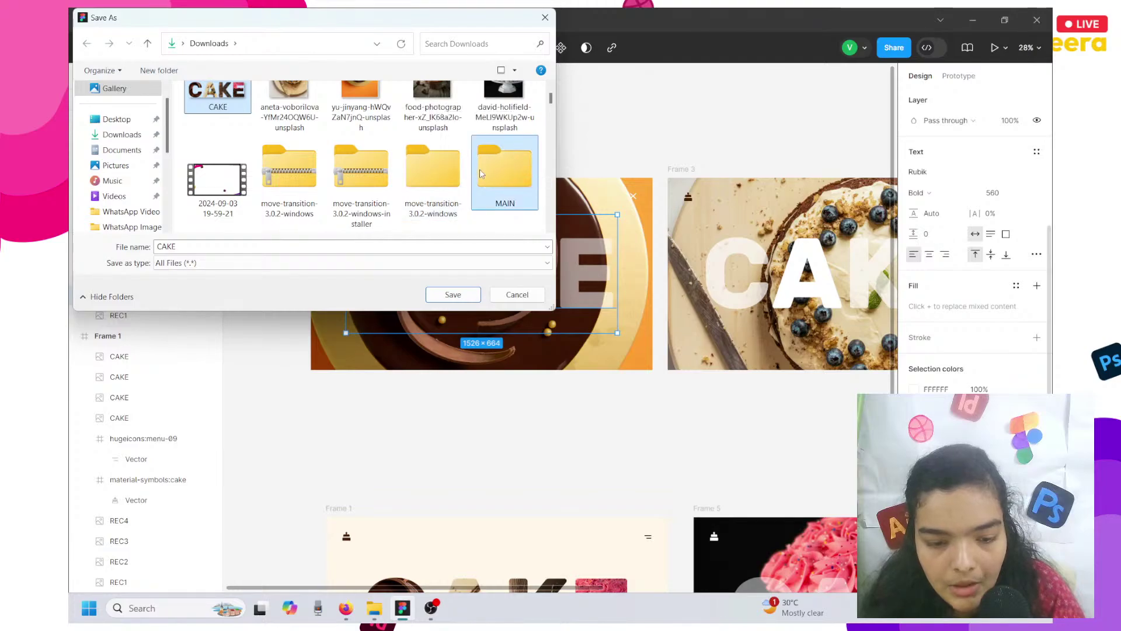
{"action": "left_click", "coordinate": [303, 126]}
{"action": "left_click_drag", "start_coordinate": [361, 114], "coordinate": [478, 151]}
{"action": "left_click_drag", "start_coordinate": [432, 114], "coordinate": [497, 149]}
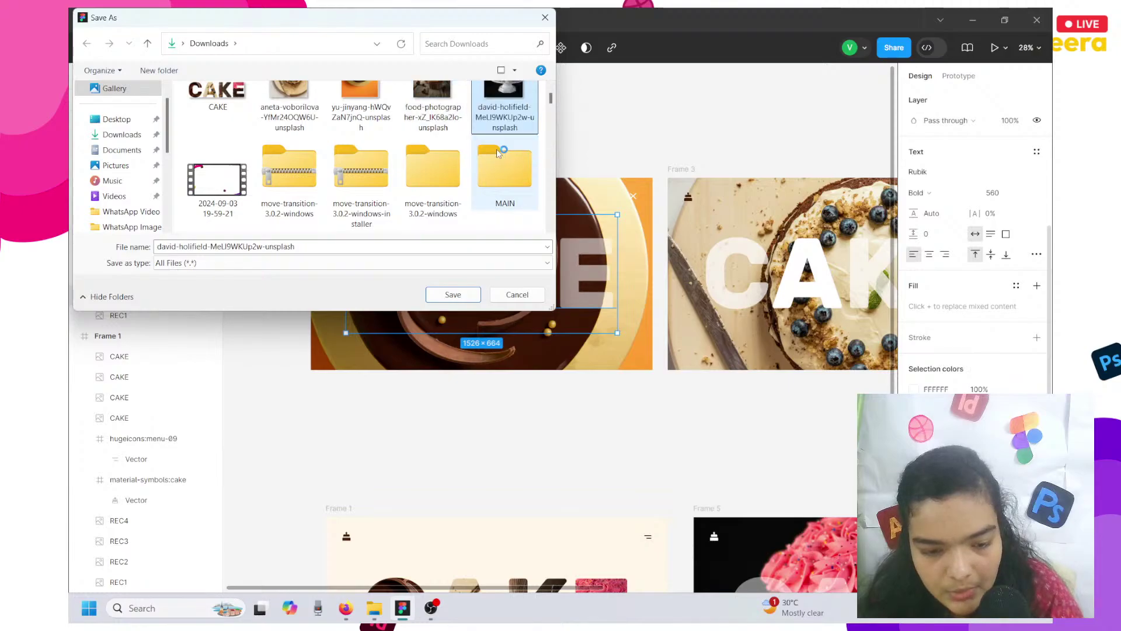
{"action": "double_click", "coordinate": [496, 195]}
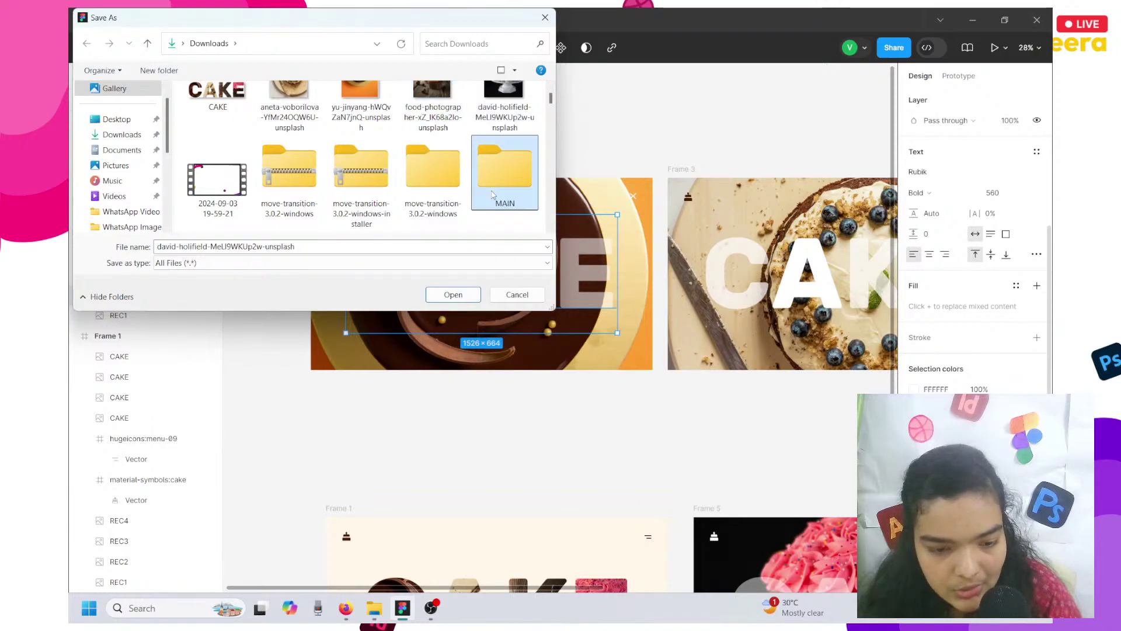
{"action": "left_click", "coordinate": [147, 43]}
{"action": "left_click", "coordinate": [299, 168]}
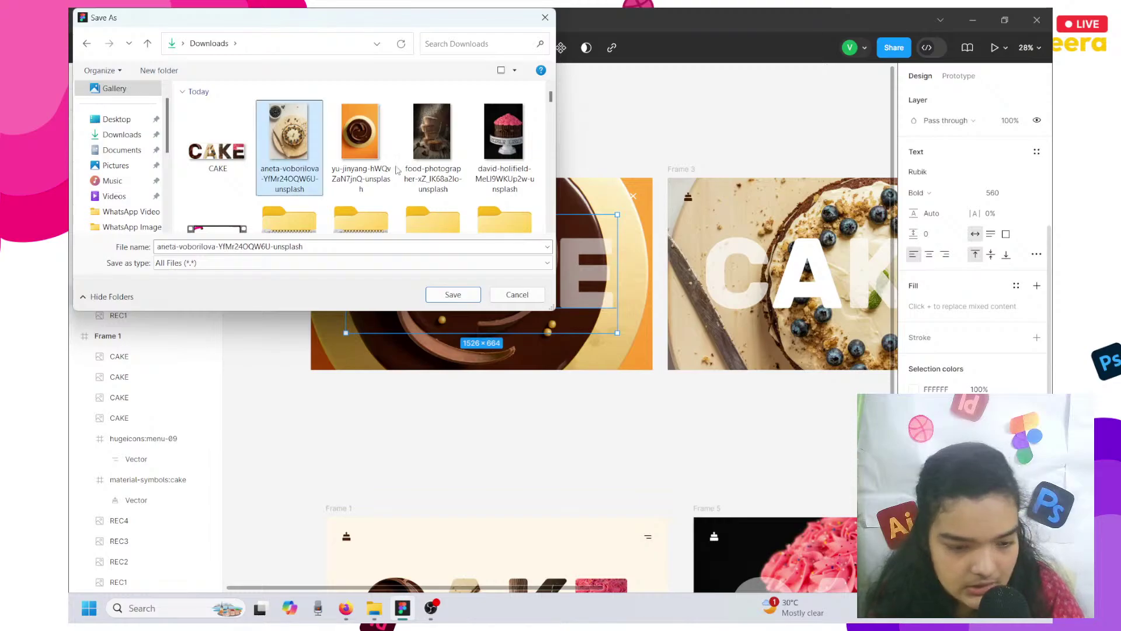
{"action": "left_click", "coordinate": [503, 134]}
{"action": "left_click", "coordinate": [289, 134]}
{"action": "left_click", "coordinate": [376, 140]}
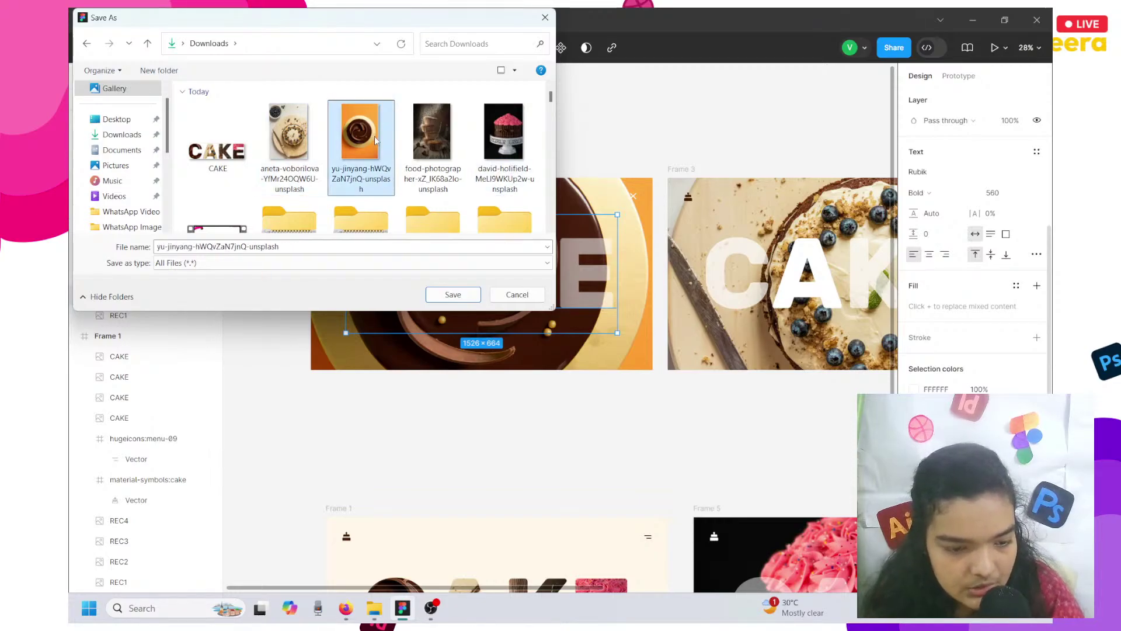
{"action": "left_click", "coordinate": [432, 135]}
{"action": "left_click", "coordinate": [503, 134]}
{"action": "scroll", "coordinate": [551, 139], "scroll_direction": "down", "scroll_amount": 2}
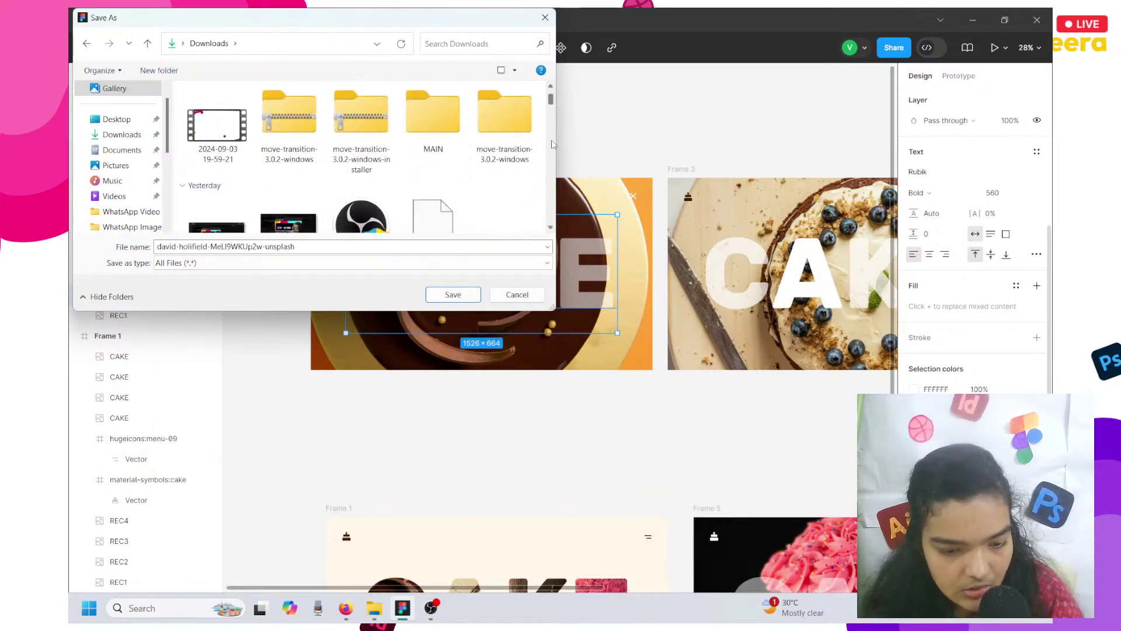
{"action": "scroll", "coordinate": [551, 139], "scroll_direction": "up", "scroll_amount": 2}
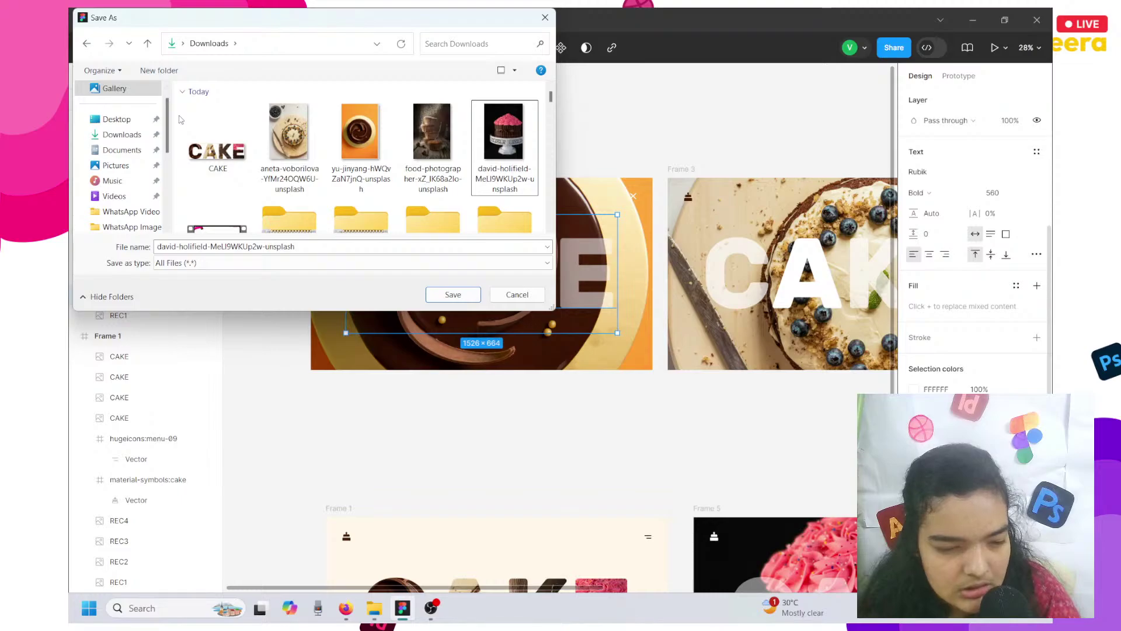
{"action": "left_click", "coordinate": [237, 125]}
{"action": "left_click", "coordinate": [287, 140]}
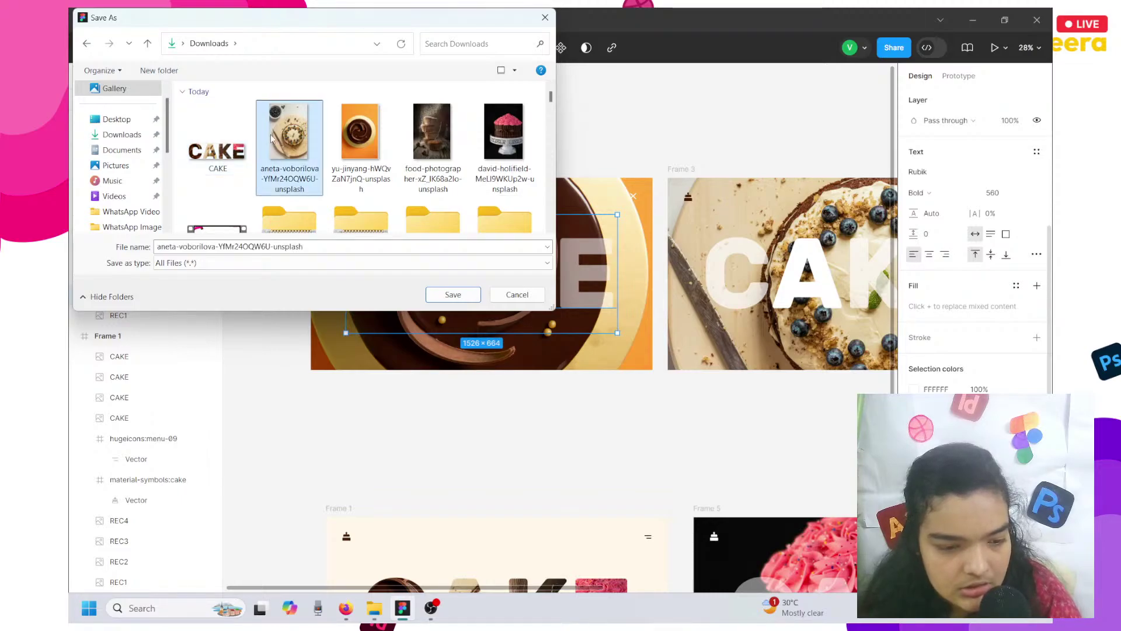
{"action": "scroll", "coordinate": [448, 224], "scroll_direction": "down", "scroll_amount": 1}
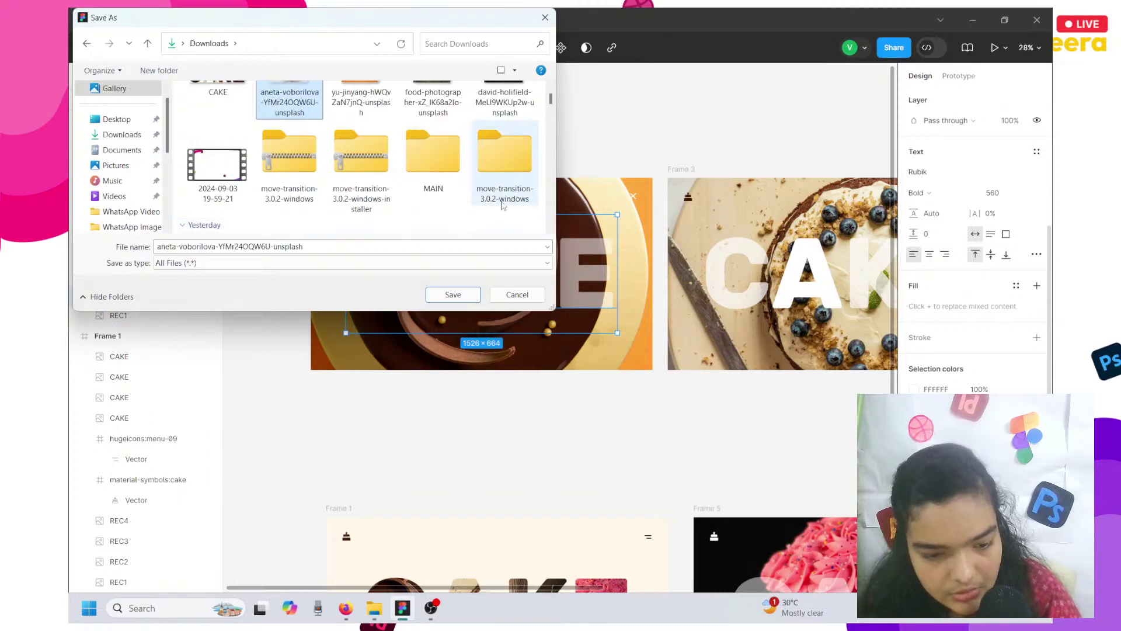
{"action": "double_click", "coordinate": [435, 155]}
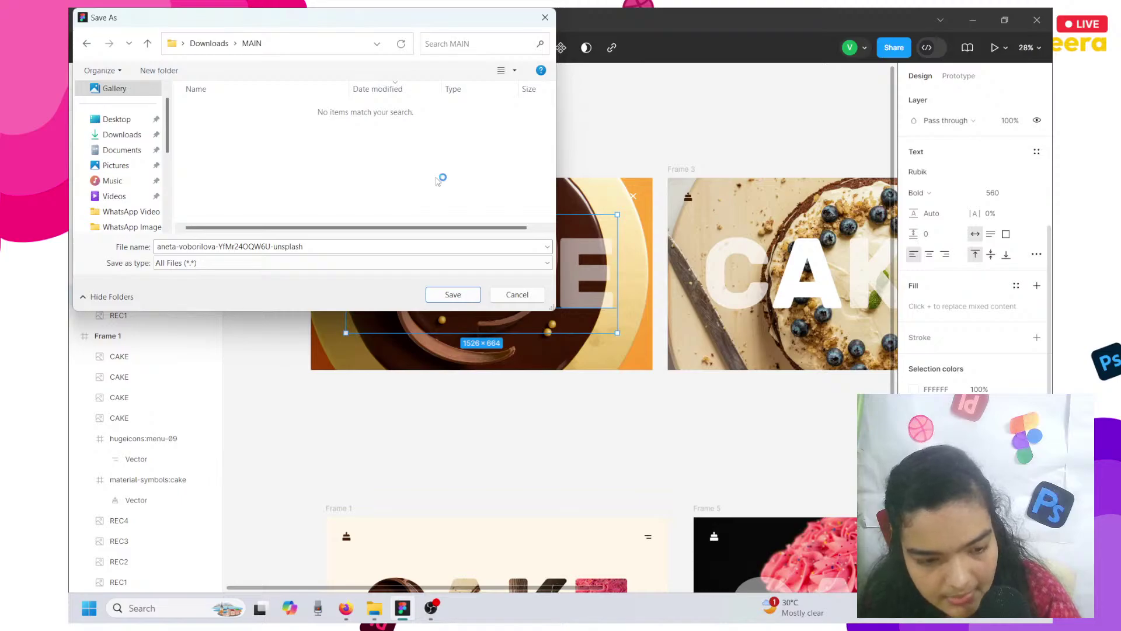
{"action": "left_click", "coordinate": [147, 43]}
{"action": "scroll", "coordinate": [397, 173], "scroll_direction": "down", "scroll_amount": 2}
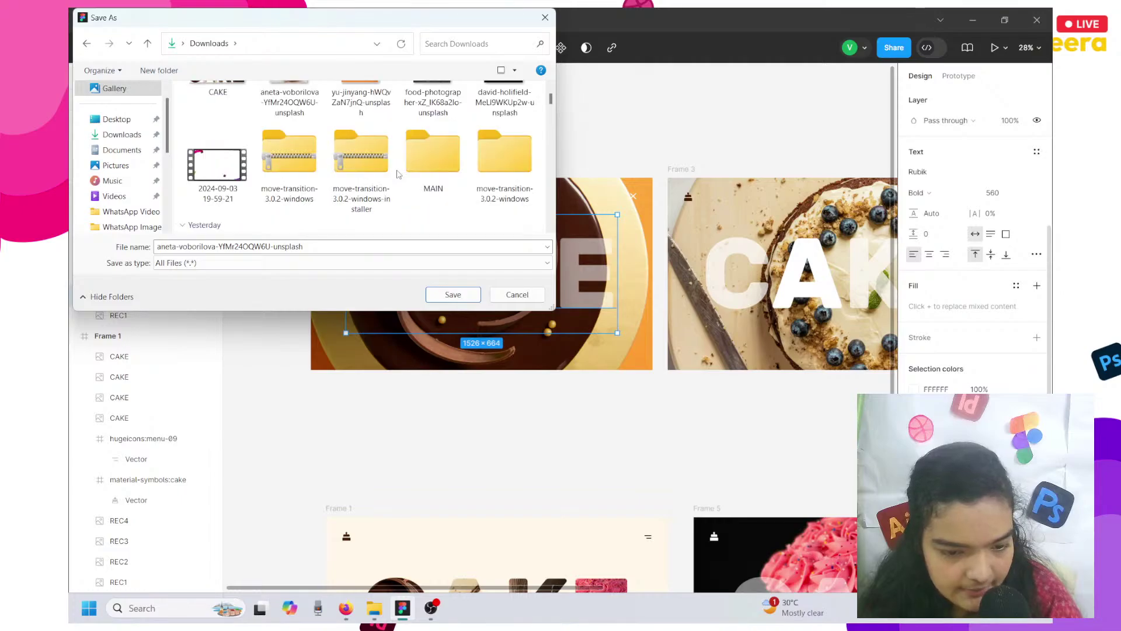
{"action": "double_click", "coordinate": [433, 153]}
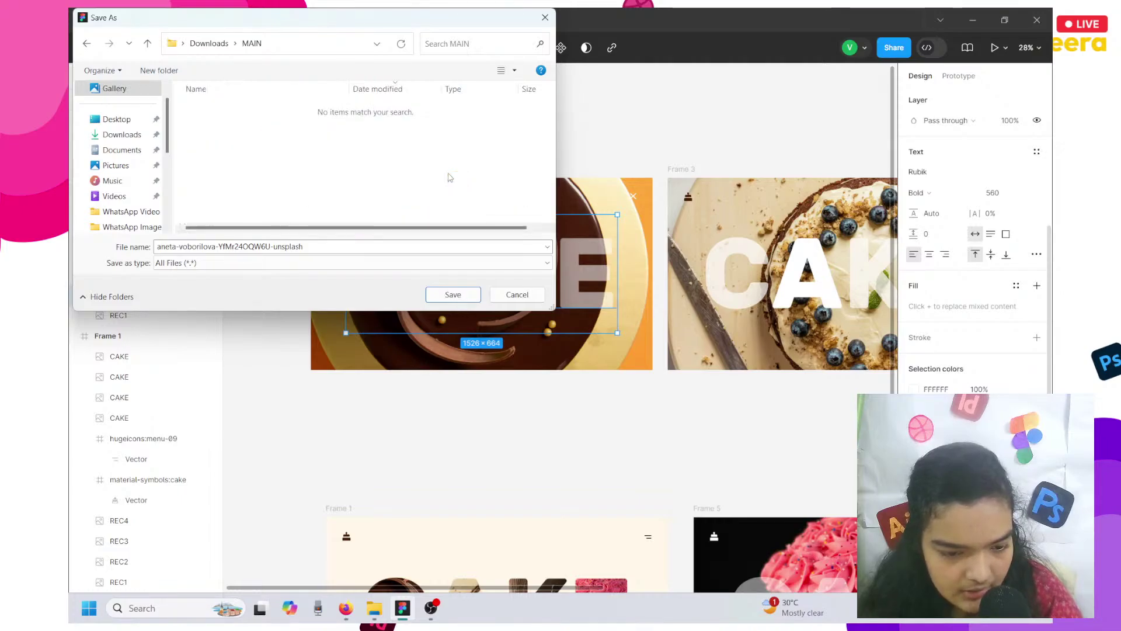
{"action": "left_click", "coordinate": [496, 294]}
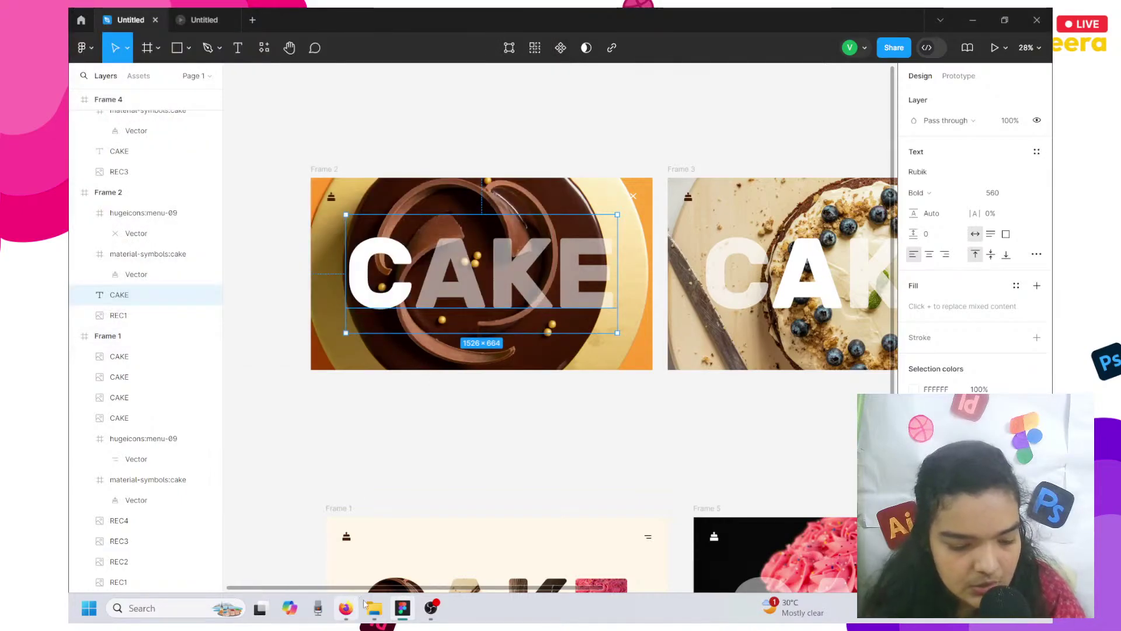
Switch to File Explorer and move the four selected cake photos from Downloads into the MAIN folder.
{"action": "left_click", "coordinate": [373, 609]}
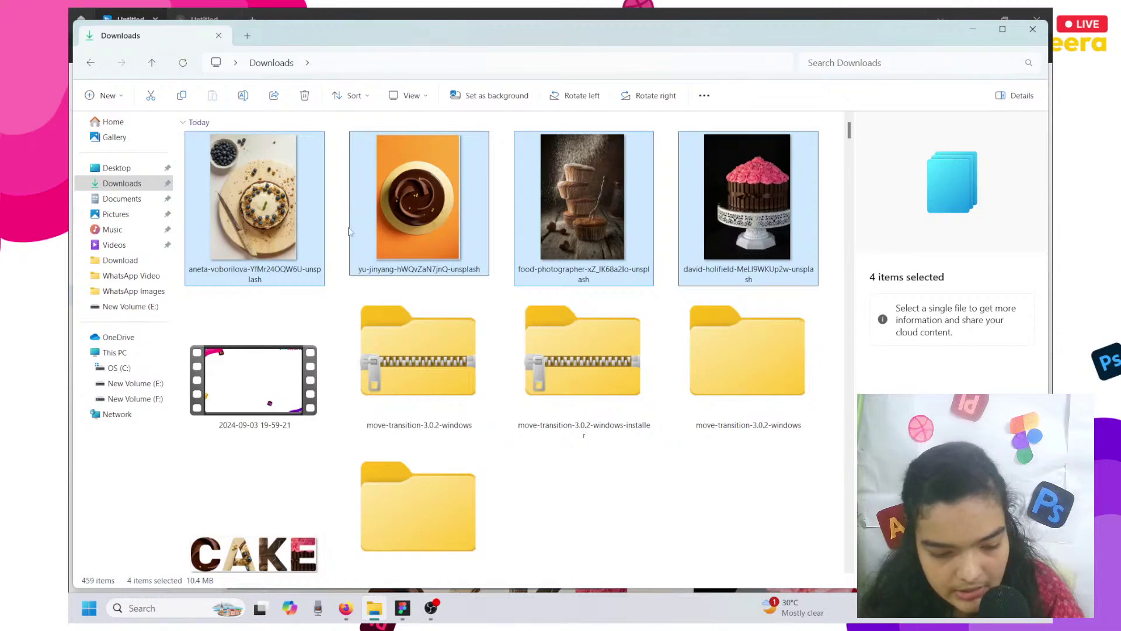
{"action": "key", "text": "ctrl+x"}
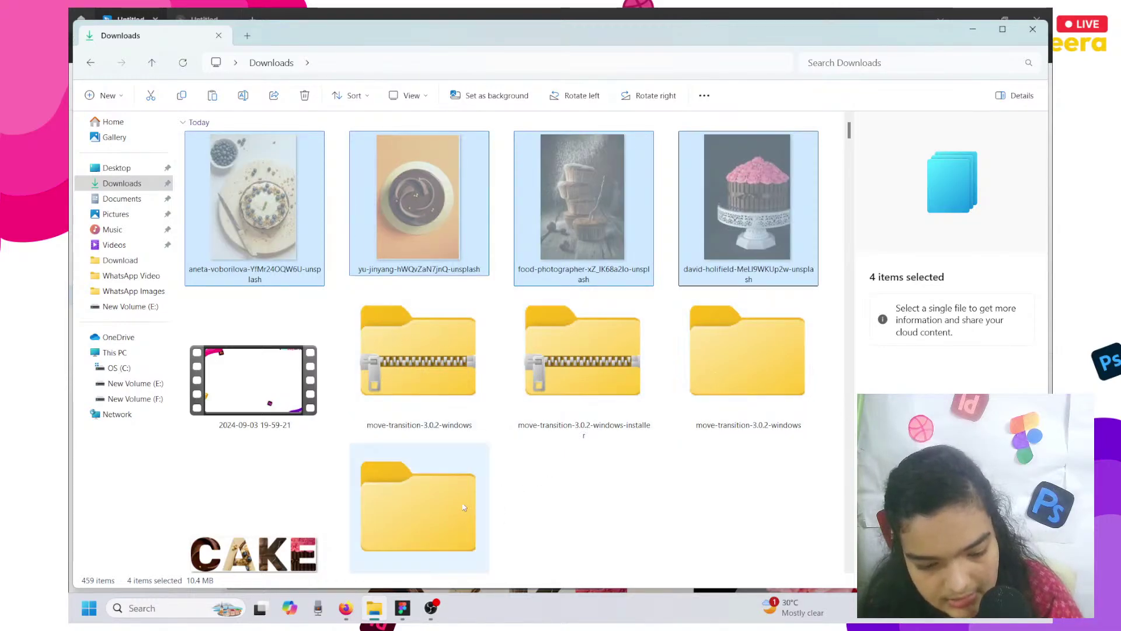
{"action": "left_click", "coordinate": [443, 472]}
{"action": "double_click", "coordinate": [437, 465]}
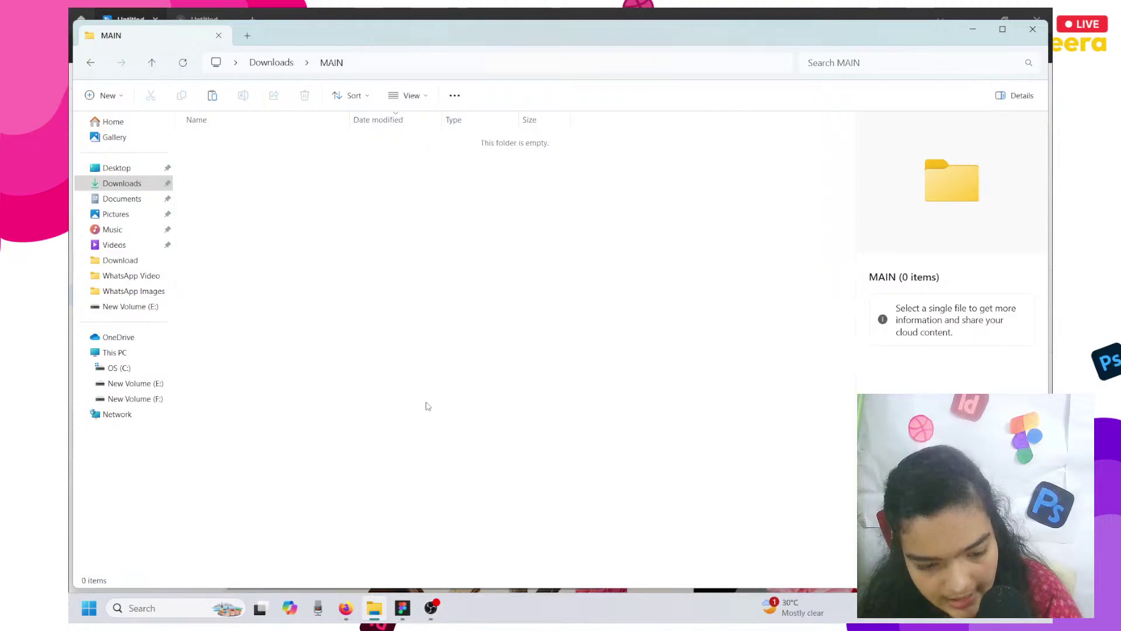
{"action": "key", "text": "ctrl+v"}
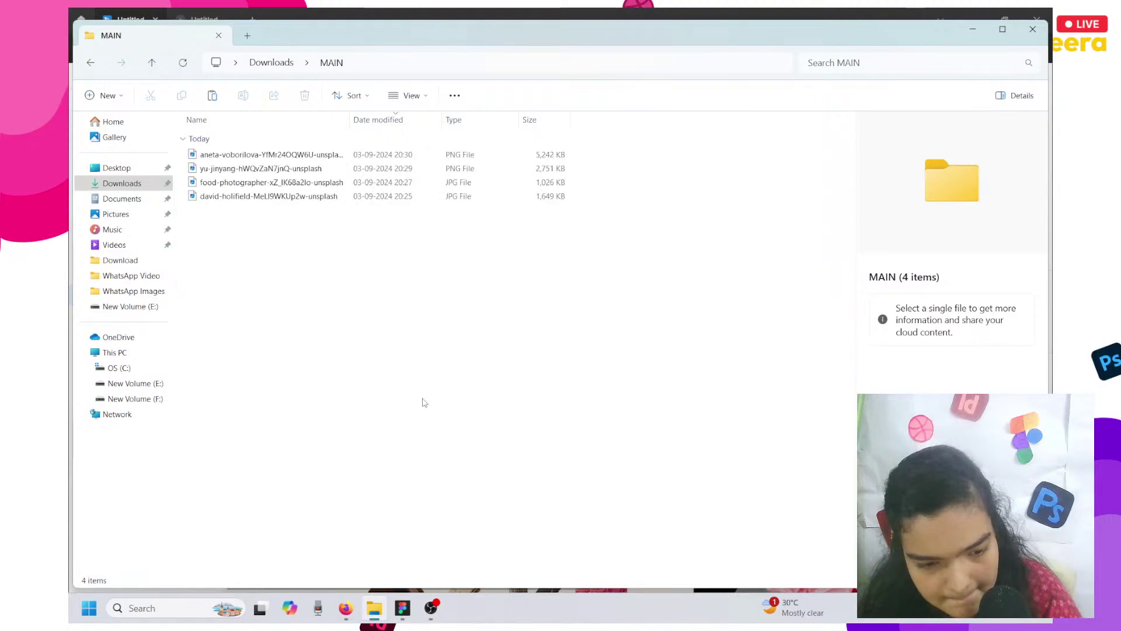
Place the CAKE PNG image from Downloads in the MAIN folder with the cake photos.
{"action": "left_click", "coordinate": [153, 66]}
{"action": "left_click", "coordinate": [280, 260]}
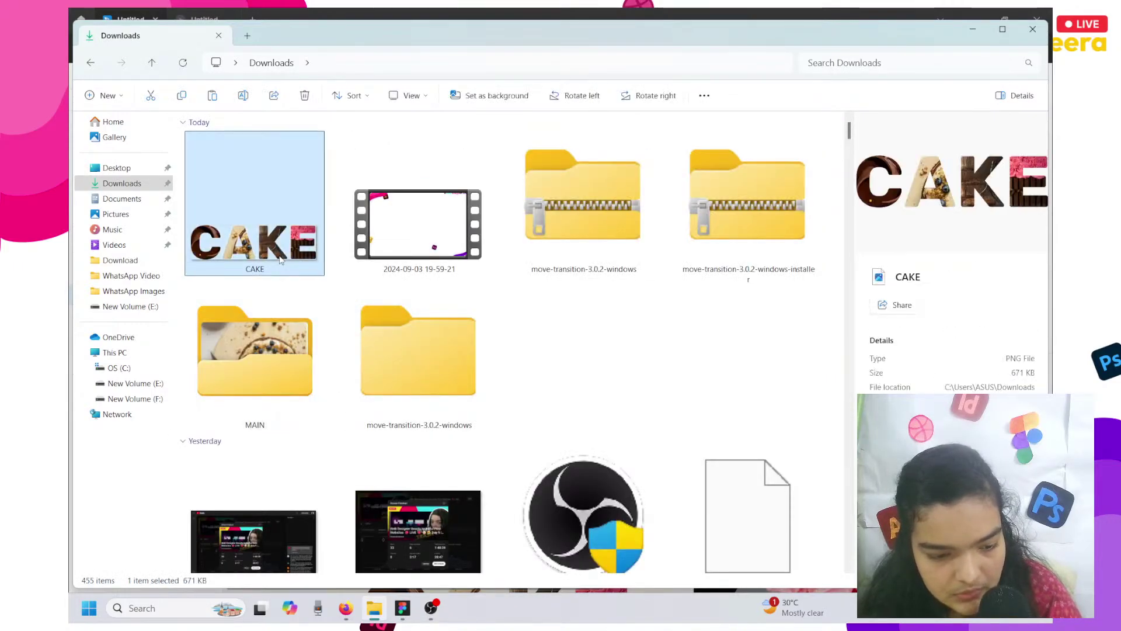
{"action": "double_click", "coordinate": [267, 331]}
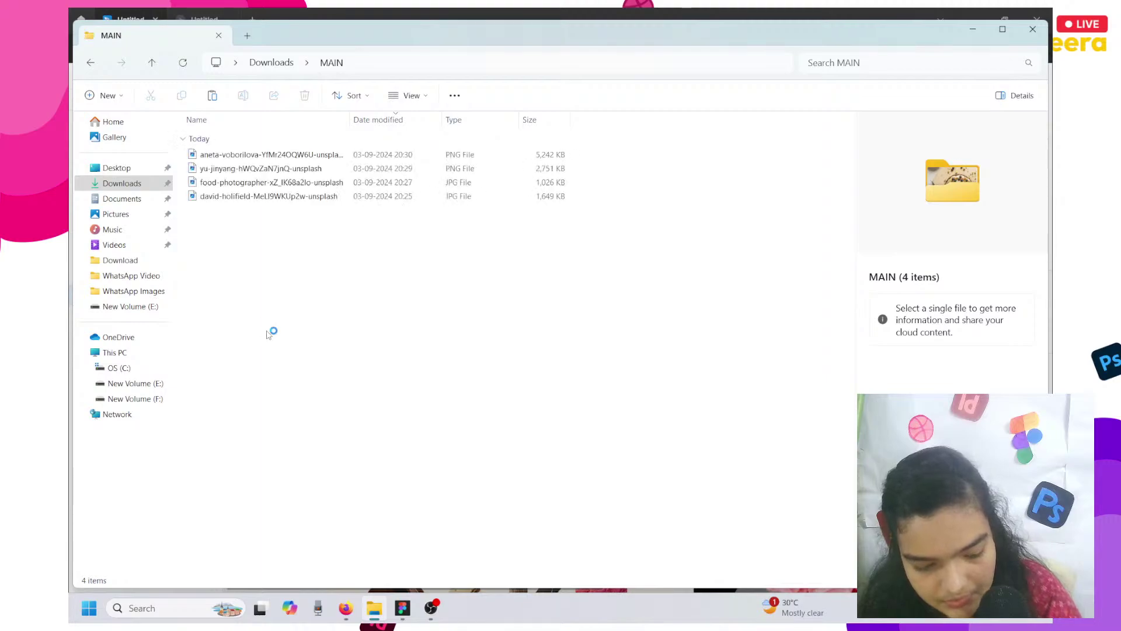
{"action": "key", "text": "ctrl+v"}
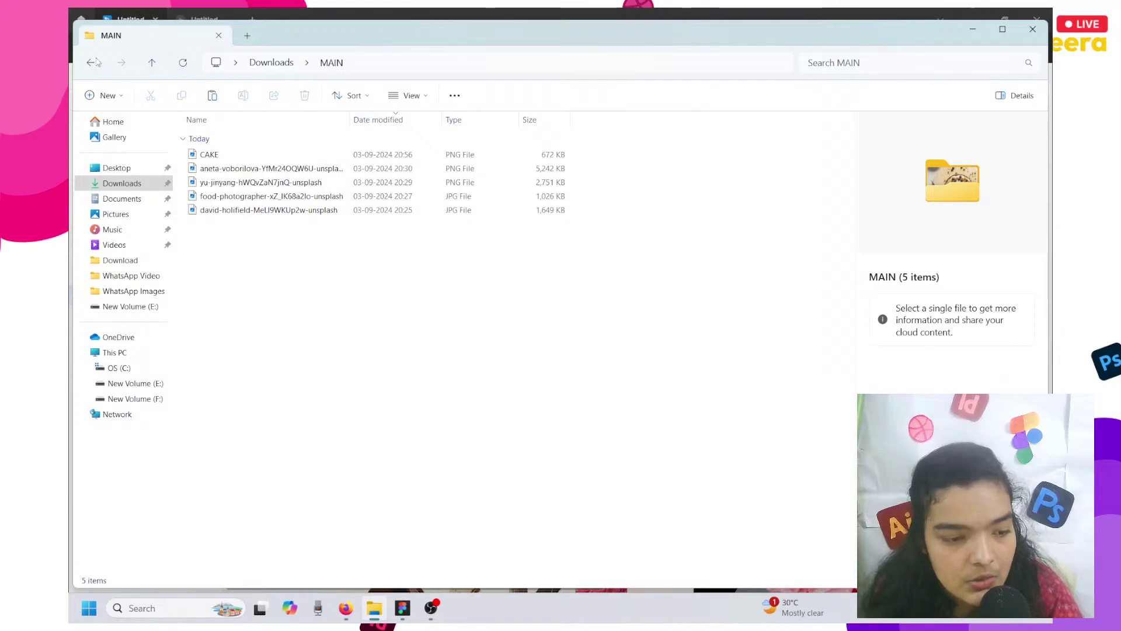
Create two subfolders named 1 and 2 inside the MAIN folder.
{"action": "left_click", "coordinate": [104, 96]}
{"action": "left_click", "coordinate": [144, 134]}
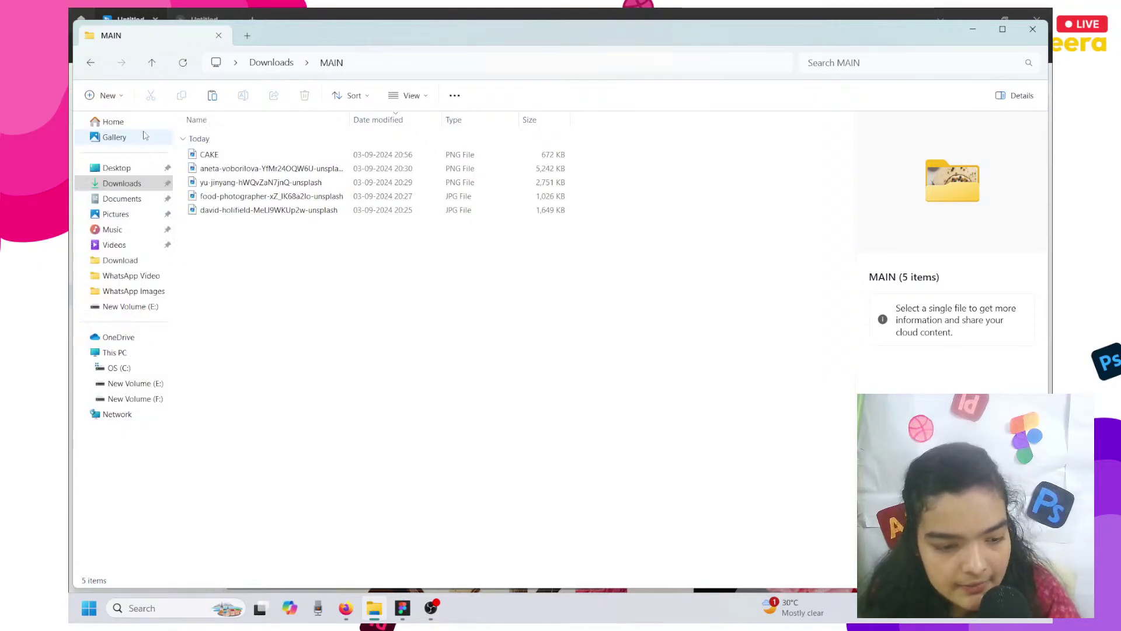
{"action": "type", "text": "1"}
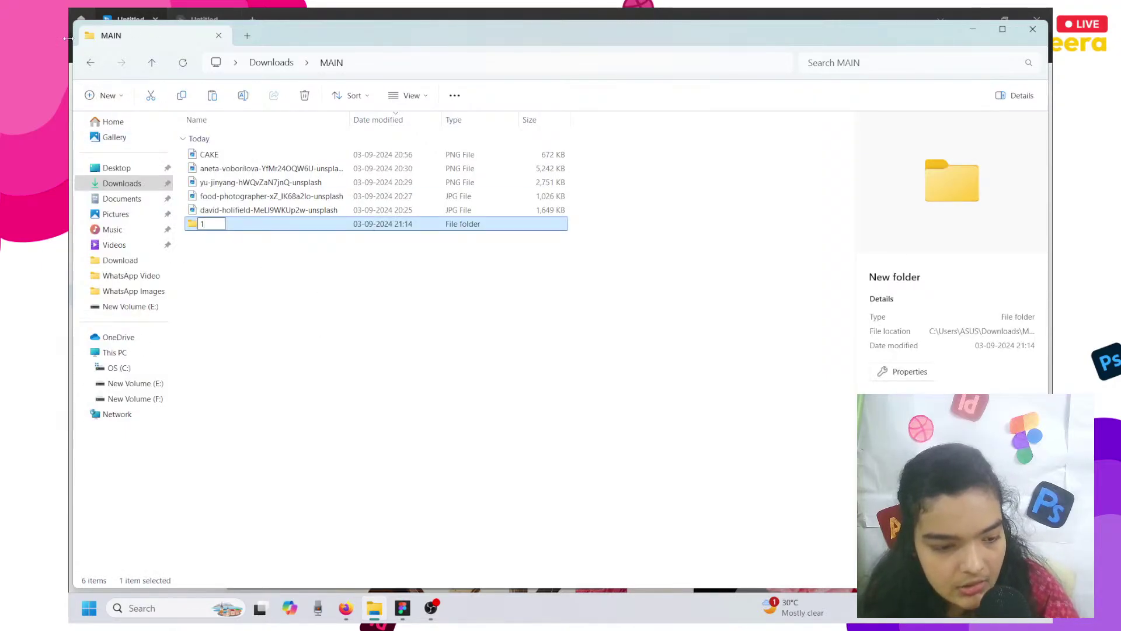
{"action": "left_click", "coordinate": [111, 99]}
{"action": "left_click", "coordinate": [111, 100]}
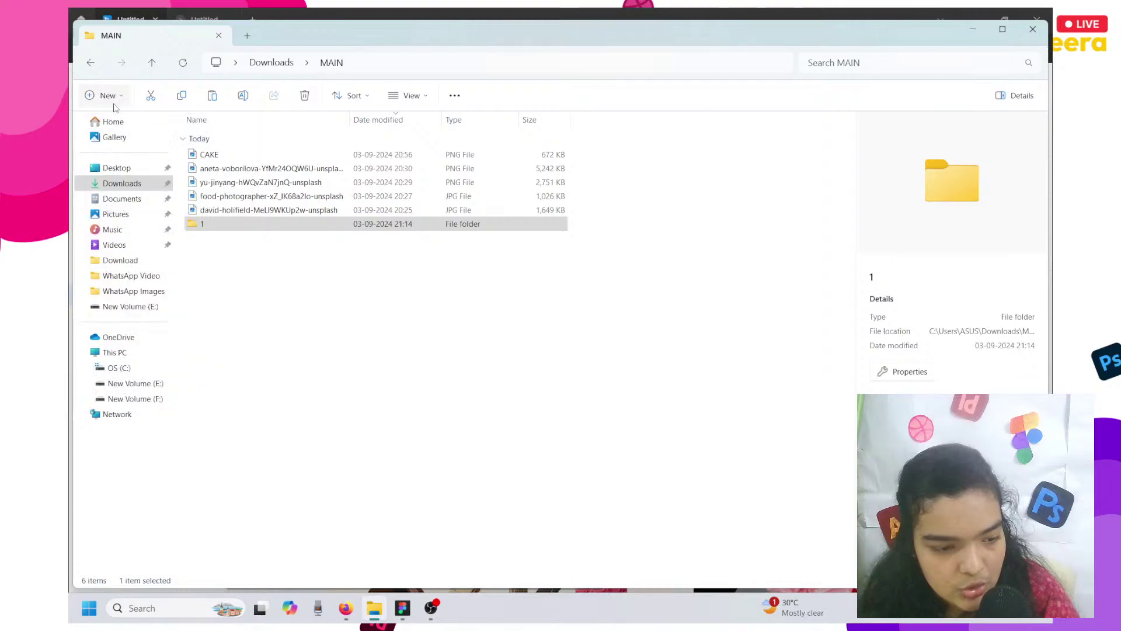
{"action": "left_click", "coordinate": [111, 100]}
{"action": "left_click", "coordinate": [117, 125]}
{"action": "type", "text": "2"}
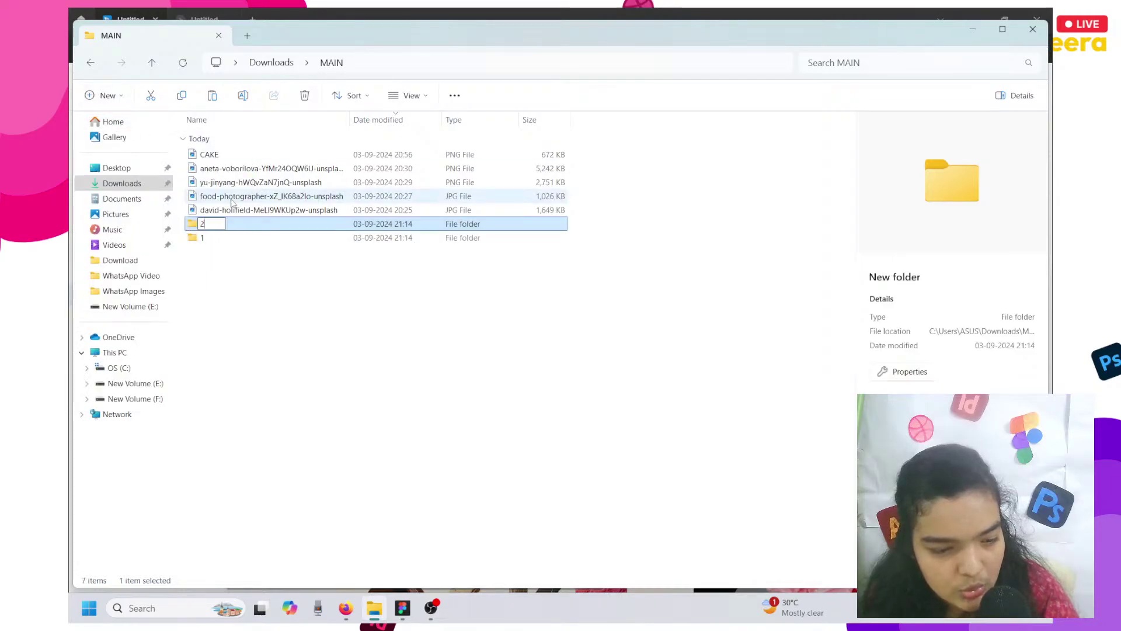
{"action": "left_click", "coordinate": [225, 291]}
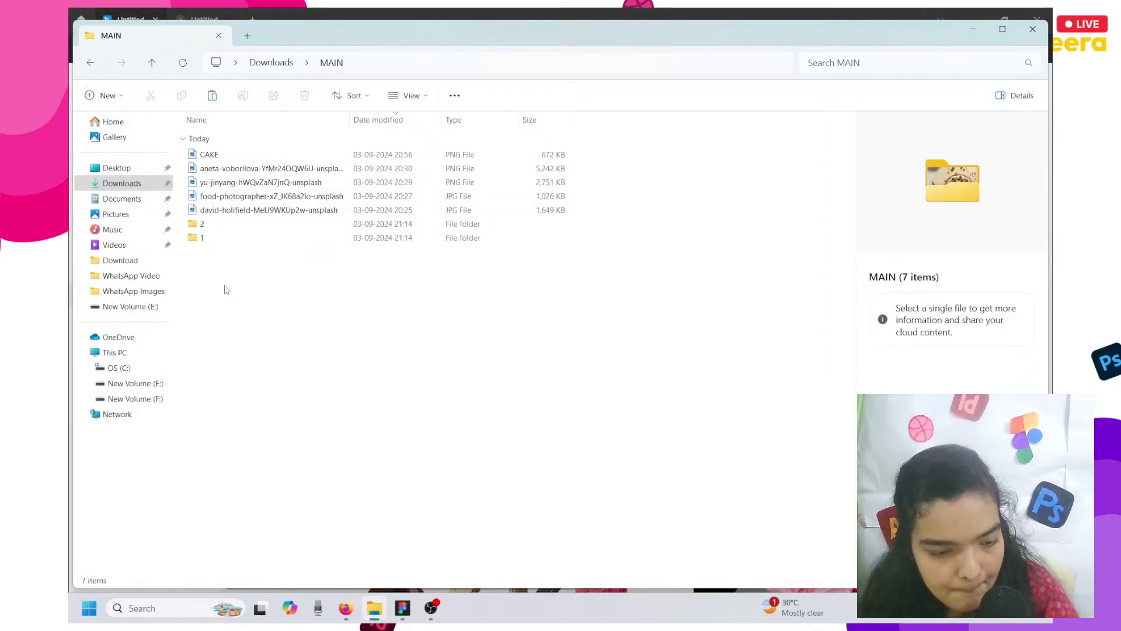
Create two more subfolders named 3 and 4 inside the MAIN folder and close the folder window.
{"action": "left_click", "coordinate": [108, 96]}
{"action": "left_click", "coordinate": [109, 126]}
{"action": "type", "text": "3"}
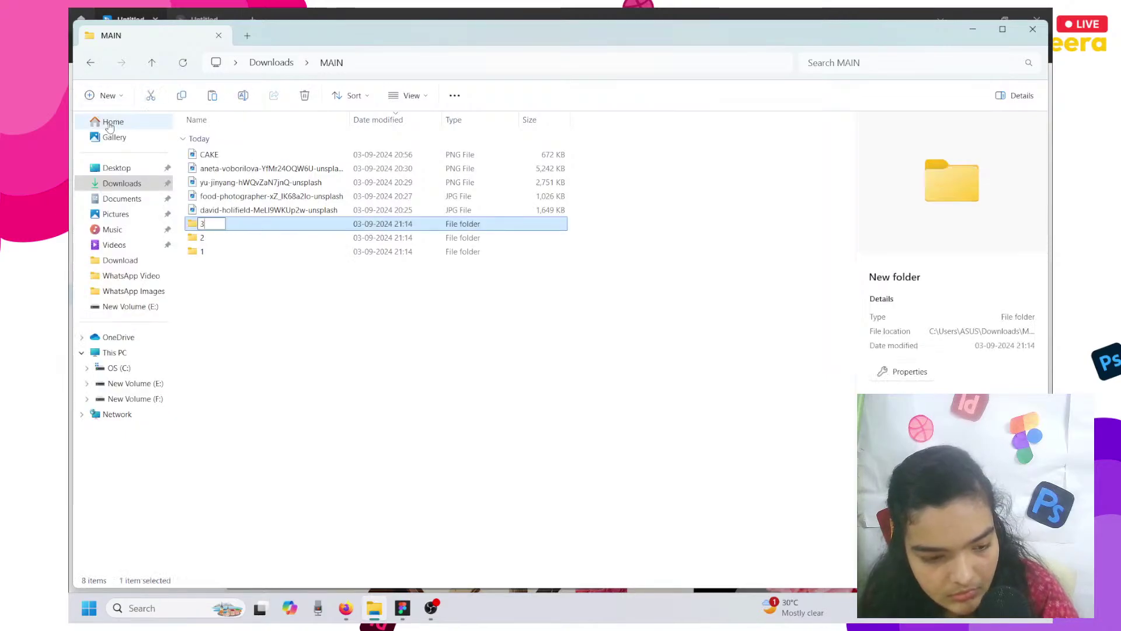
{"action": "left_click", "coordinate": [263, 327]}
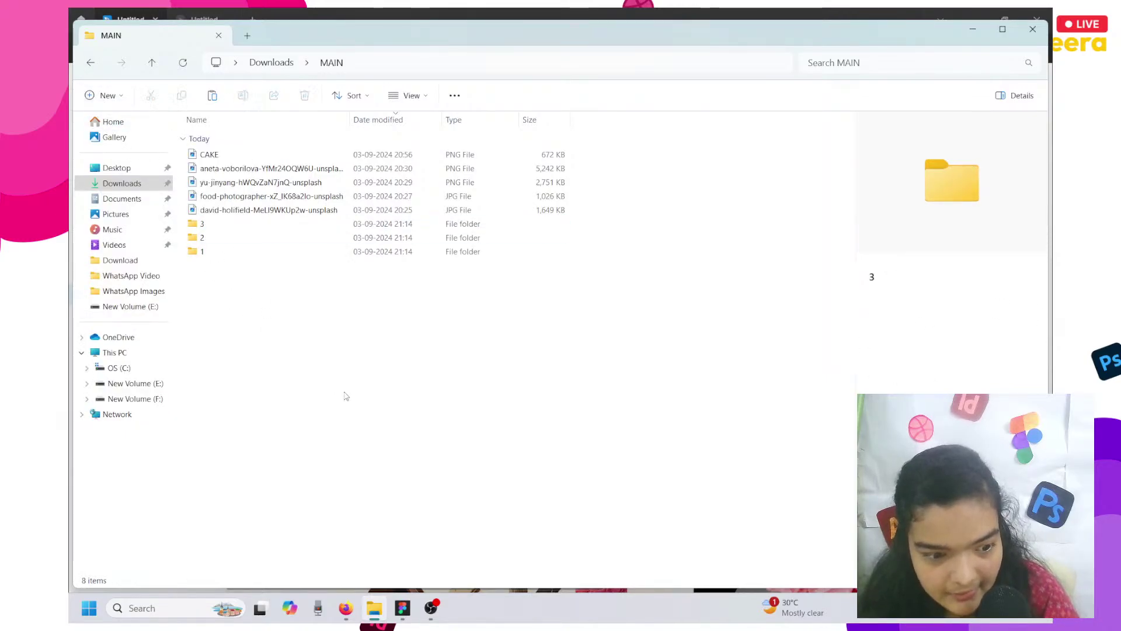
{"action": "left_click", "coordinate": [100, 95]}
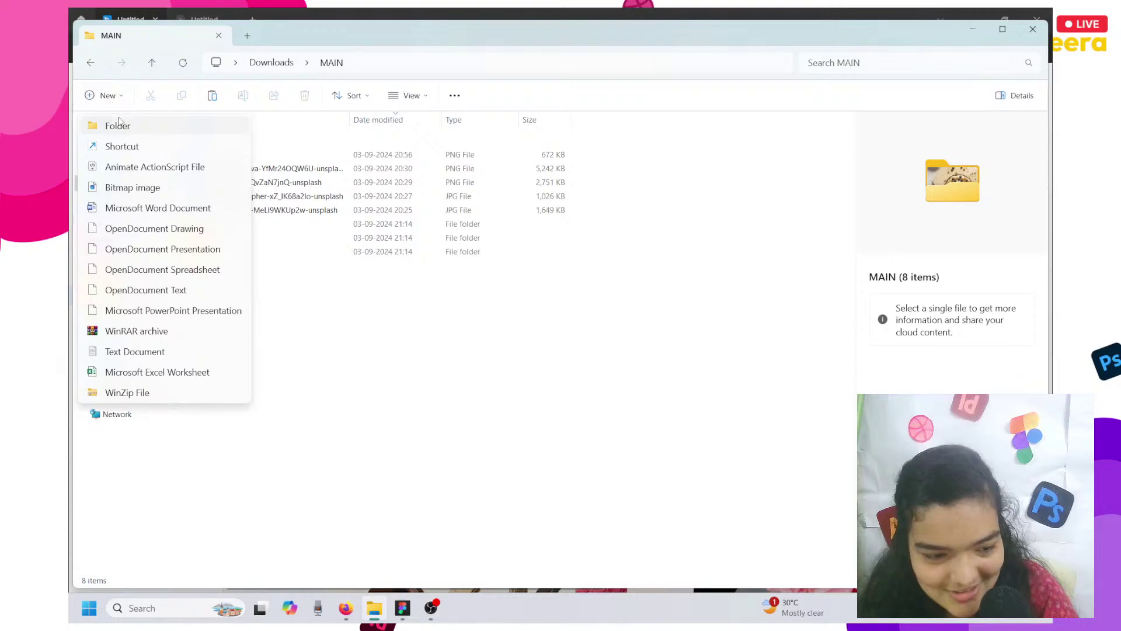
{"action": "left_click", "coordinate": [120, 122]}
{"action": "type", "text": "4"}
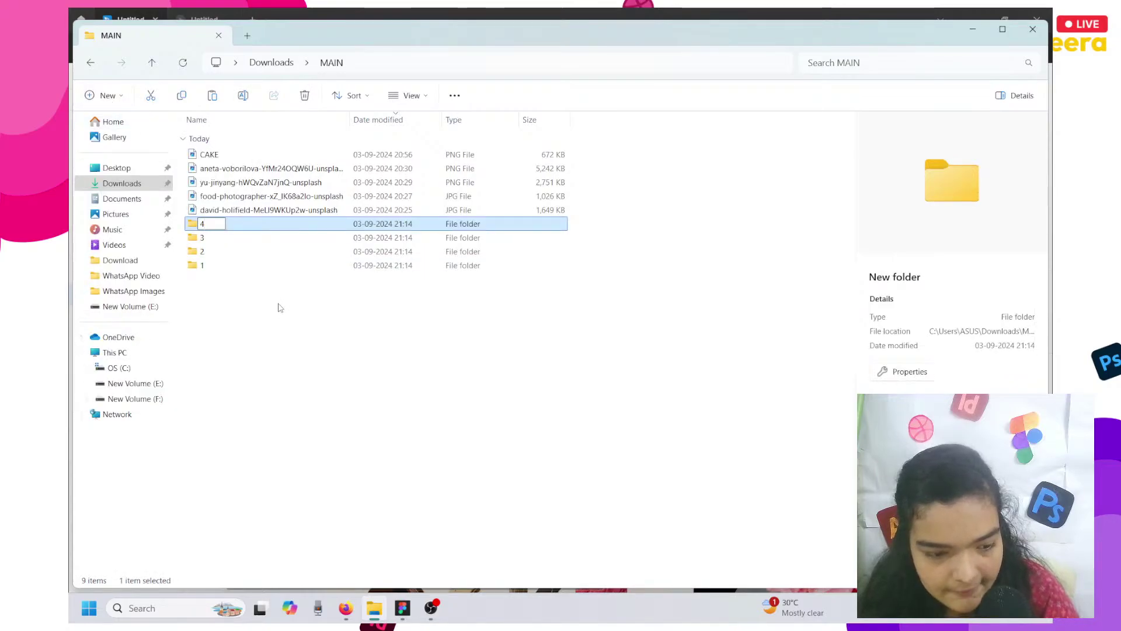
{"action": "left_click", "coordinate": [279, 308]}
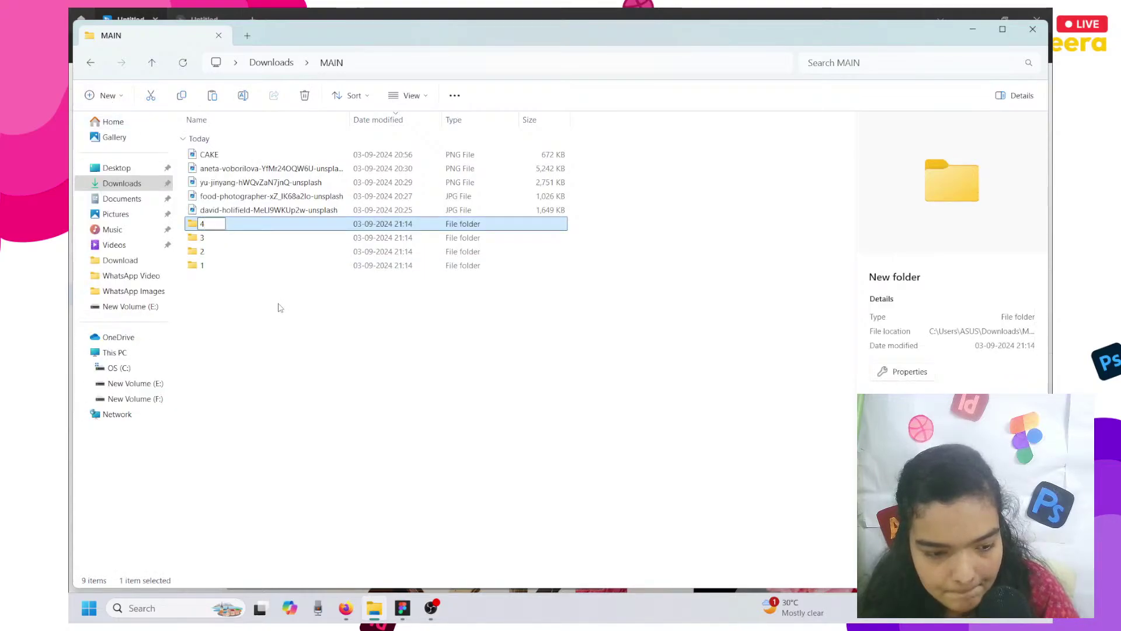
{"action": "left_click", "coordinate": [1026, 36]}
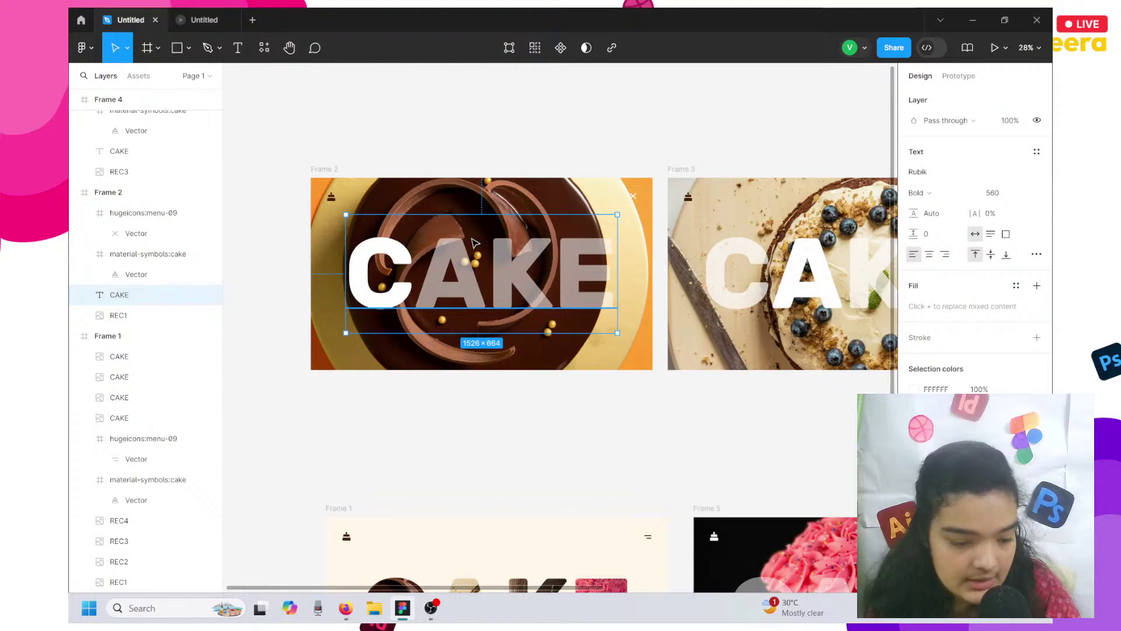
{"action": "scroll", "coordinate": [474, 242], "scroll_direction": "down", "scroll_amount": 3}
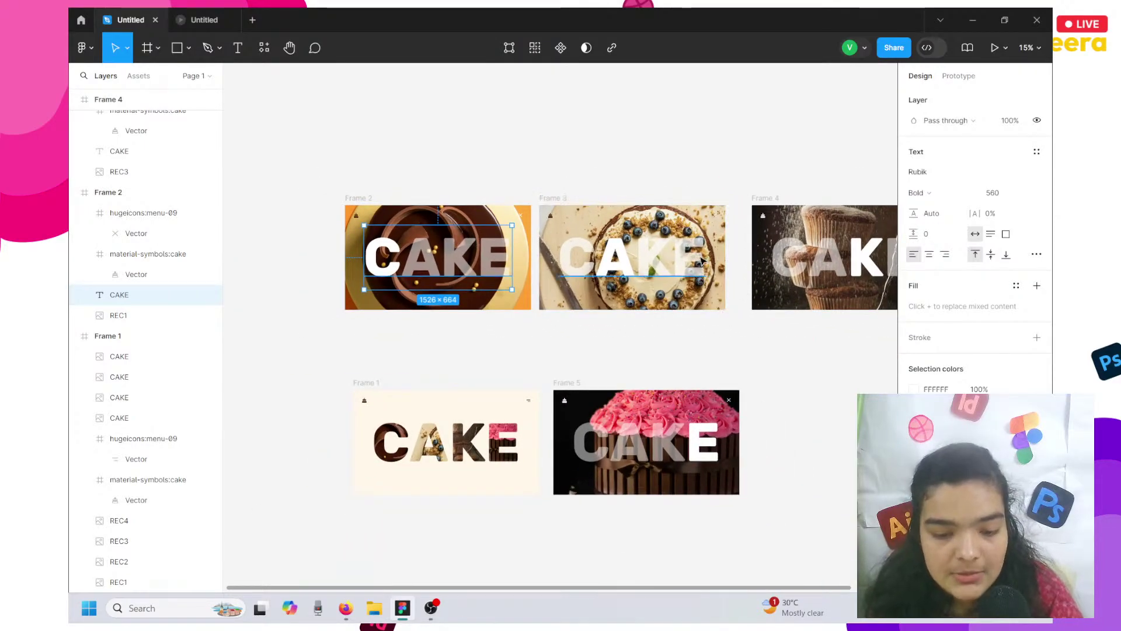
{"action": "scroll", "coordinate": [646, 354], "scroll_direction": "down", "scroll_amount": 3}
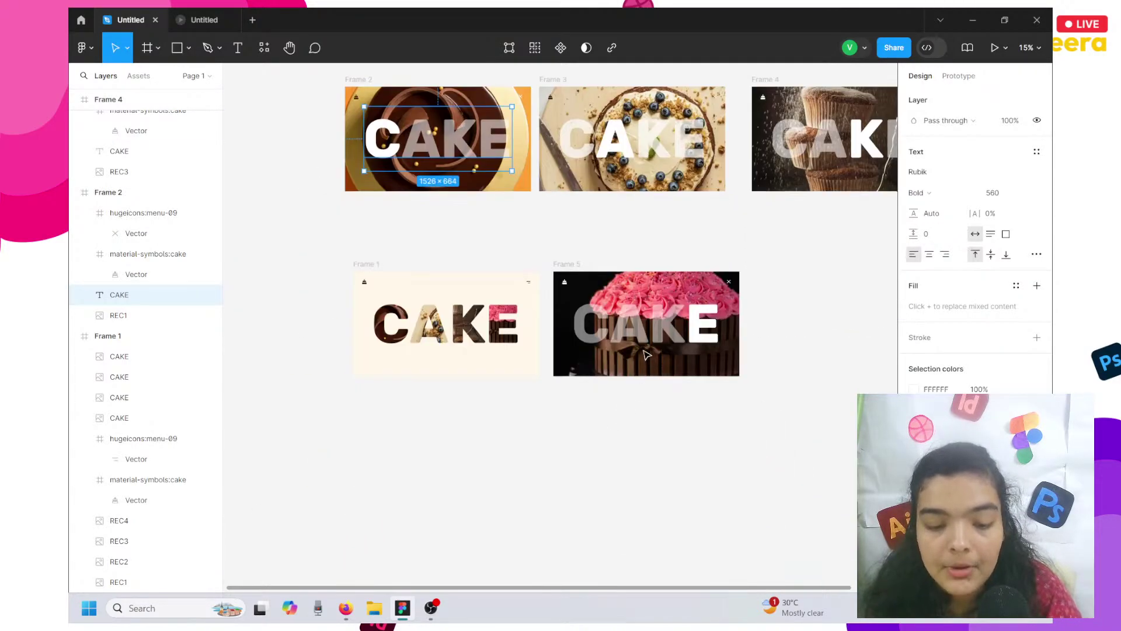
{"action": "left_click", "coordinate": [639, 347]}
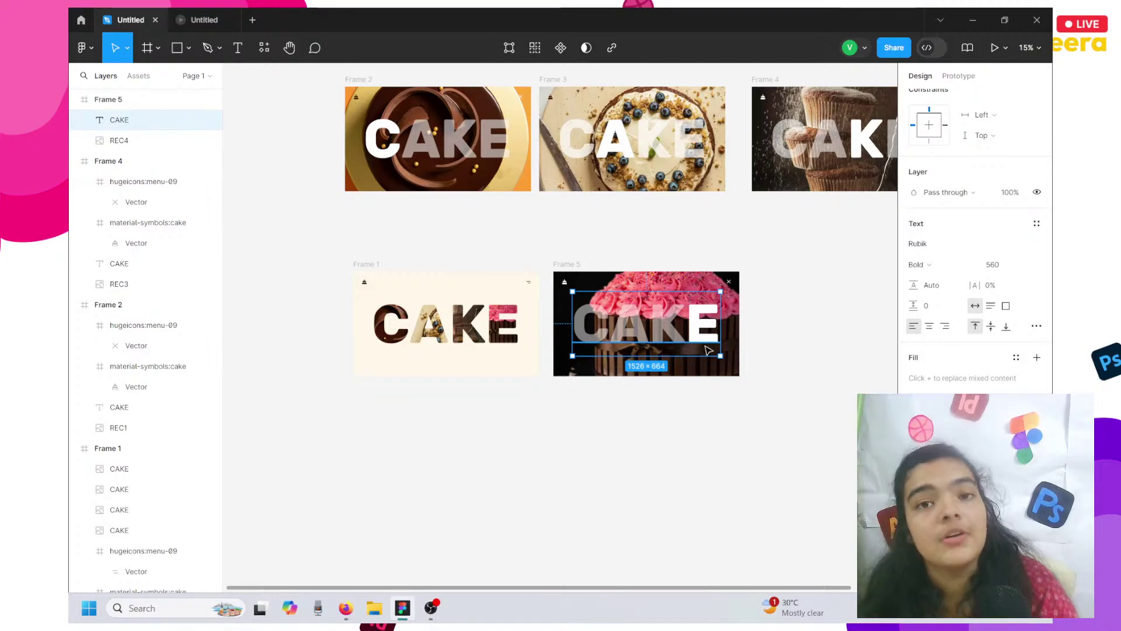
{"action": "left_click", "coordinate": [603, 155]}
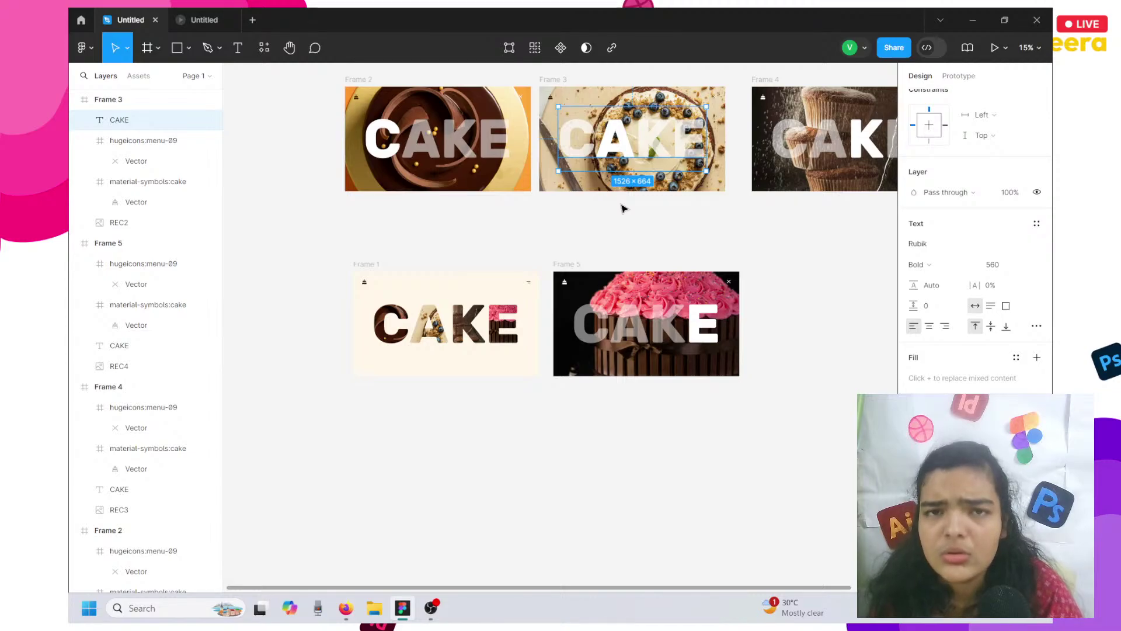
{"action": "left_click", "coordinate": [447, 159]}
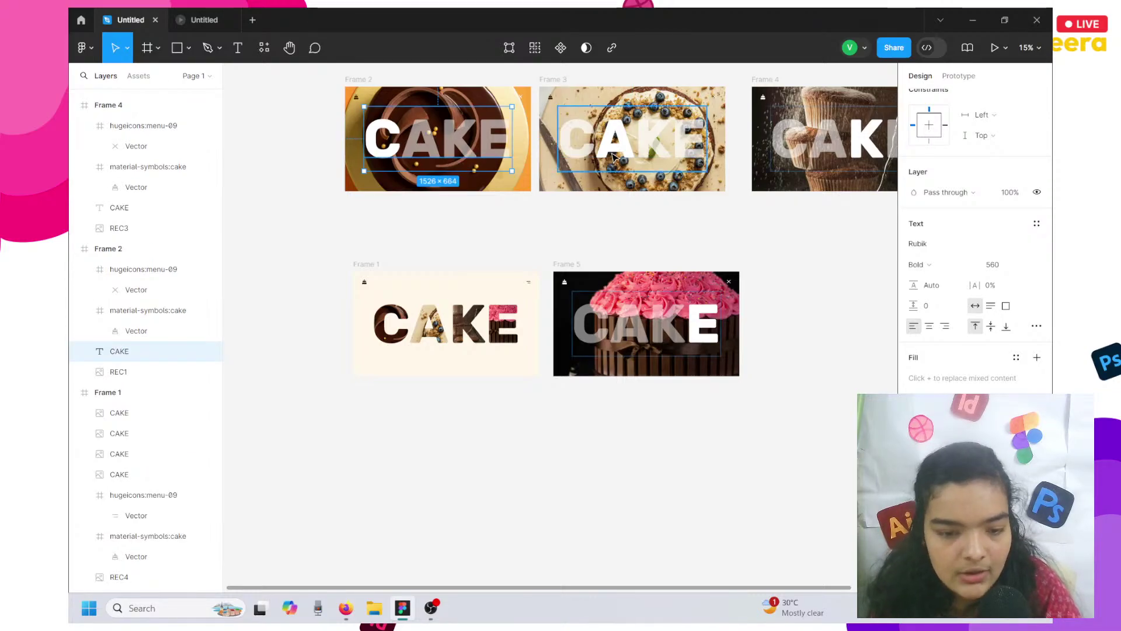
{"action": "left_click", "coordinate": [792, 379]}
Export Frame 2's CAKE text as a PNG named CAKE into subfolder 1 of the MAIN folder.
{"action": "left_click", "coordinate": [126, 351]}
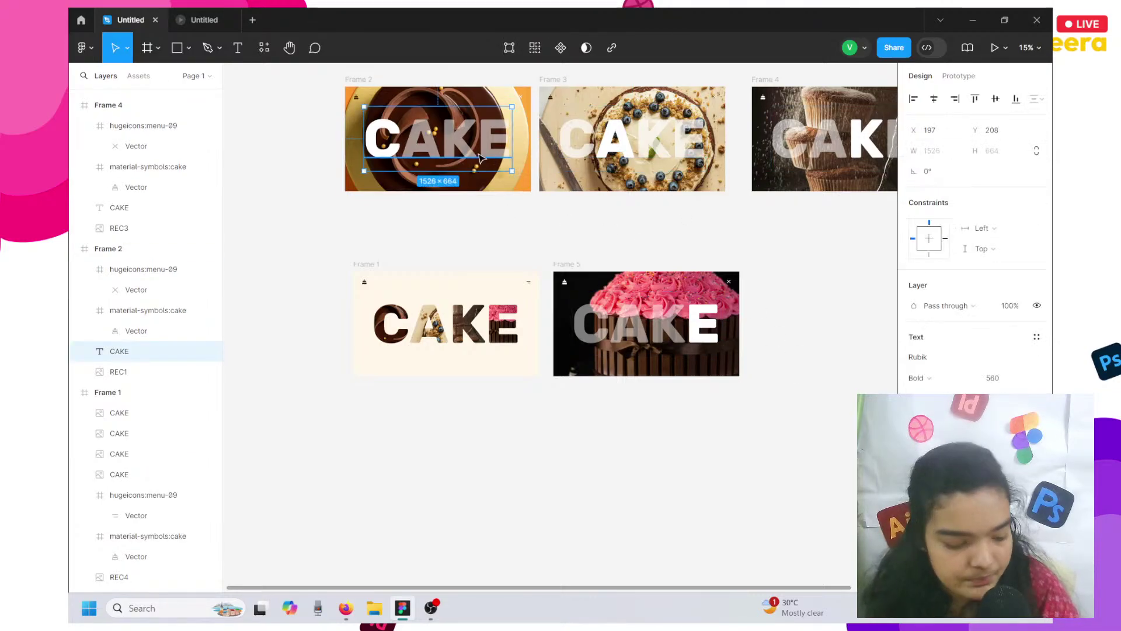
{"action": "scroll", "coordinate": [974, 234], "scroll_direction": "down", "scroll_amount": 3}
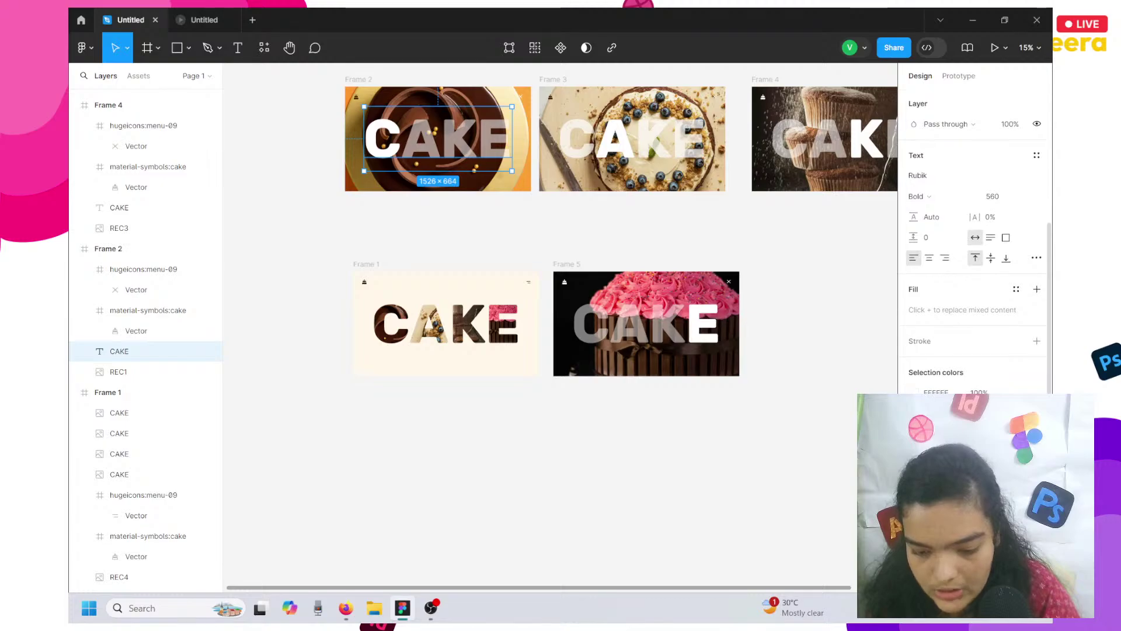
{"action": "key", "text": "ctrl+shift+e"}
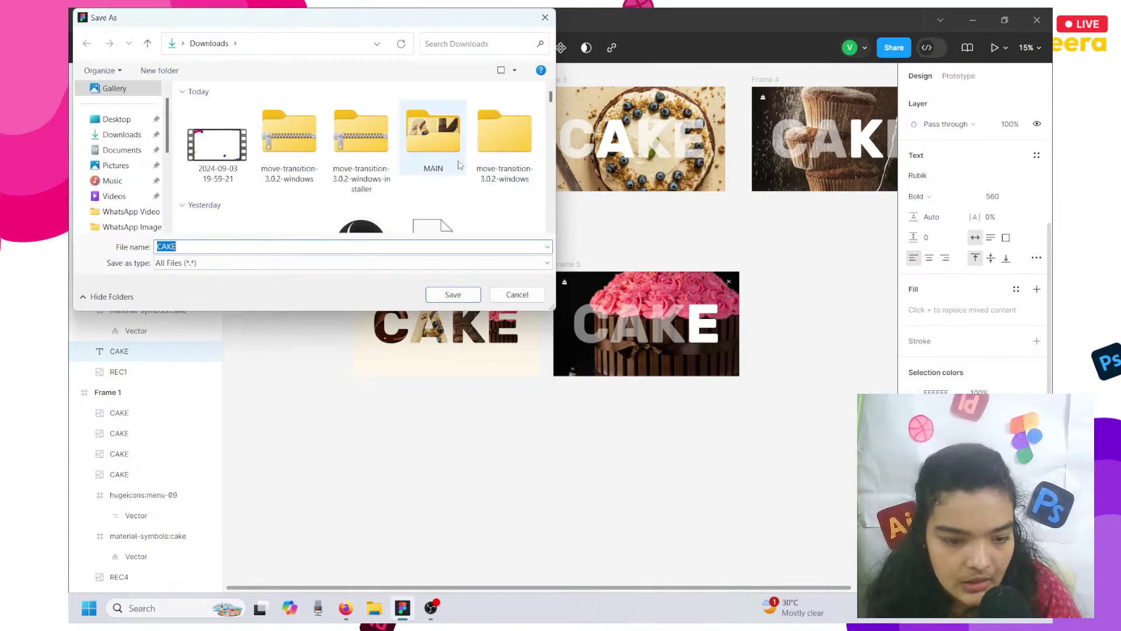
{"action": "double_click", "coordinate": [457, 162]}
{"action": "scroll", "coordinate": [230, 209], "scroll_direction": "down", "scroll_amount": 2}
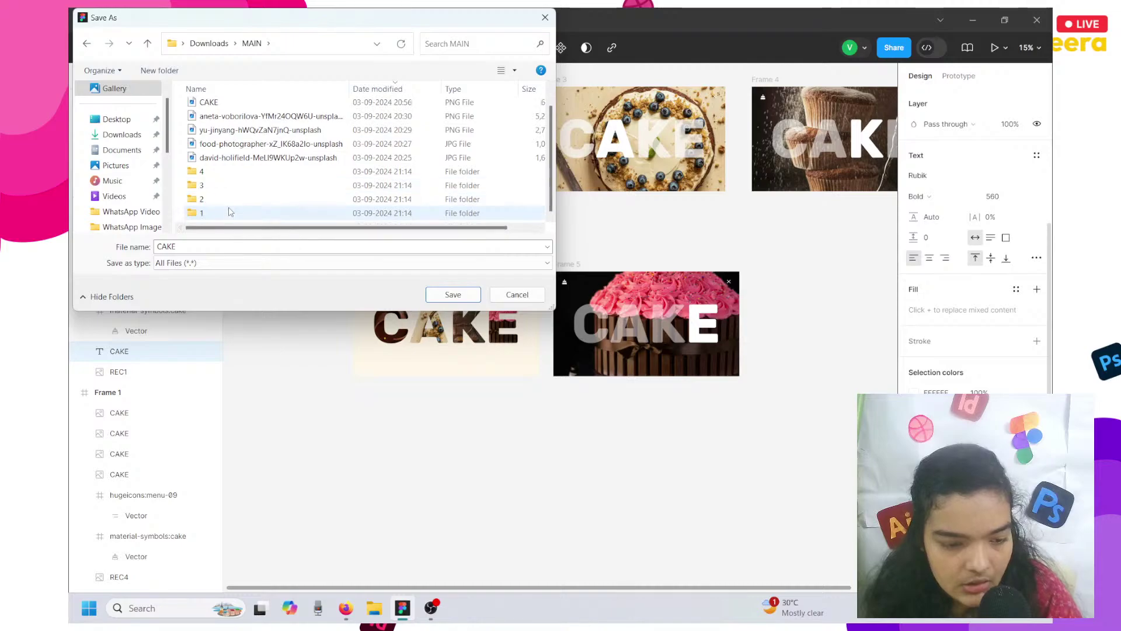
{"action": "double_click", "coordinate": [230, 210]}
{"action": "left_click", "coordinate": [453, 294]}
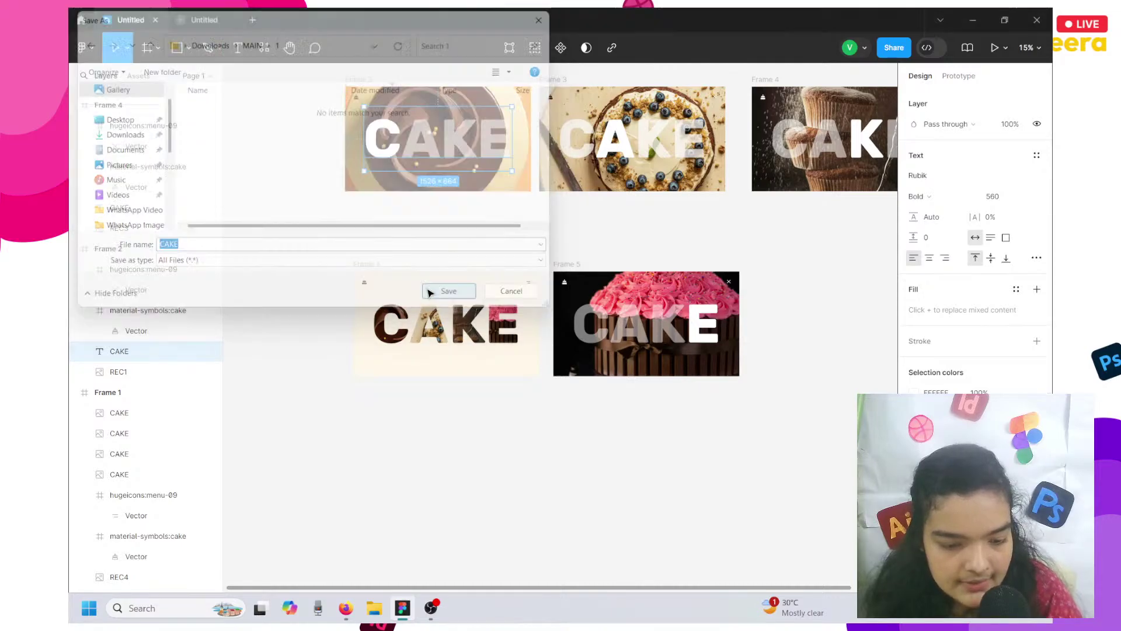
Export Frame 3's CAKE text as CAKE into subfolder 2 of the MAIN folder.
{"action": "left_click", "coordinate": [637, 114]}
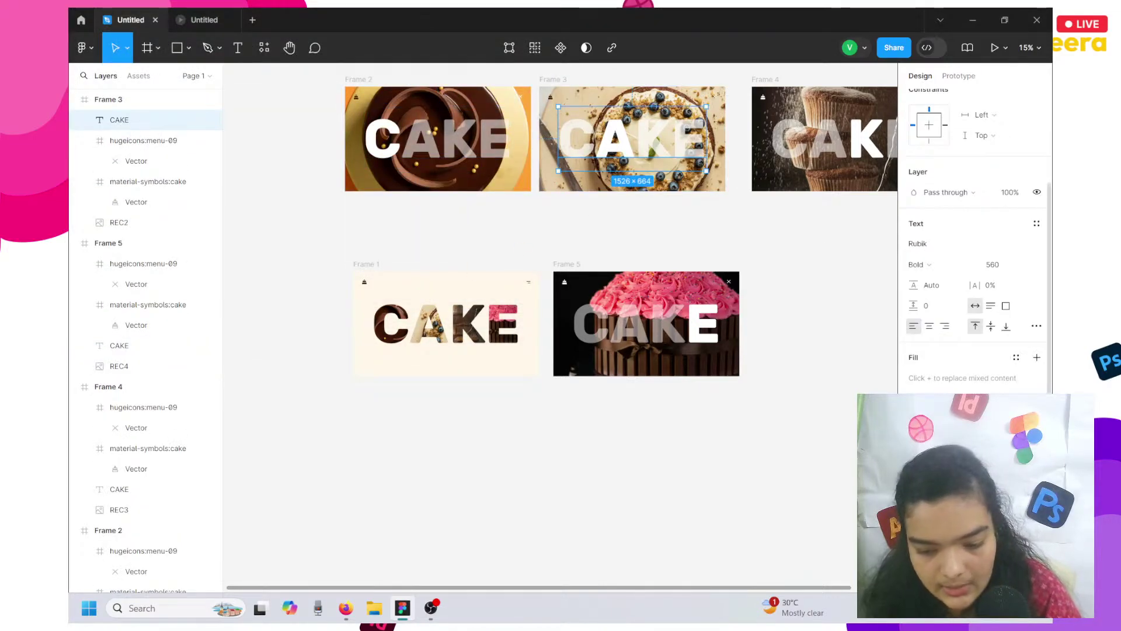
{"action": "scroll", "coordinate": [973, 234], "scroll_direction": "down", "scroll_amount": 2}
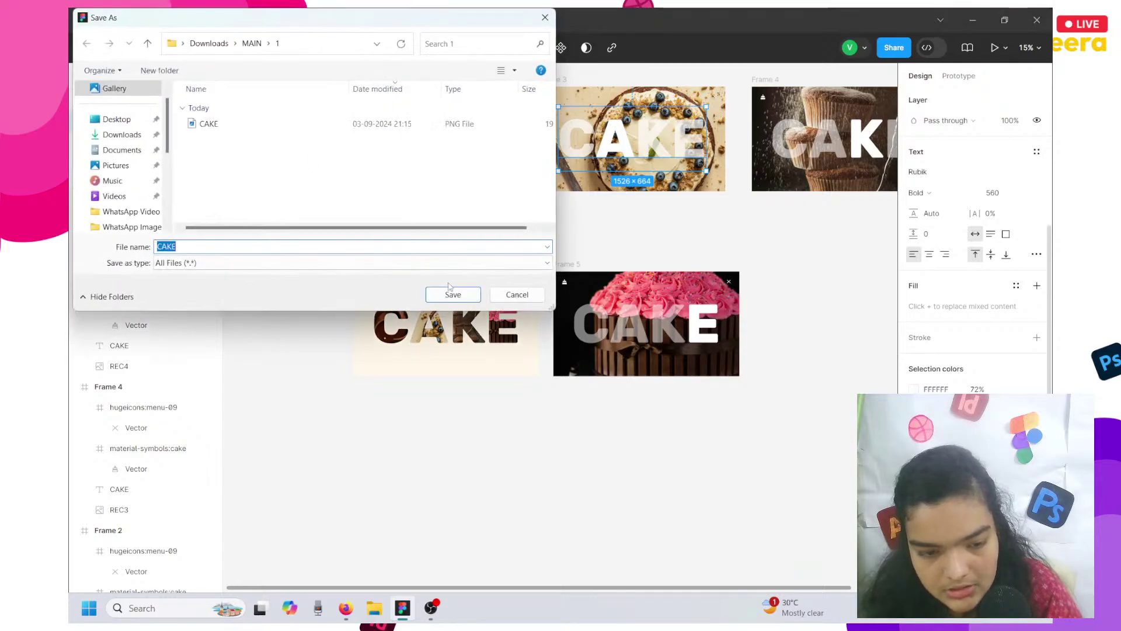
{"action": "left_click", "coordinate": [253, 45]}
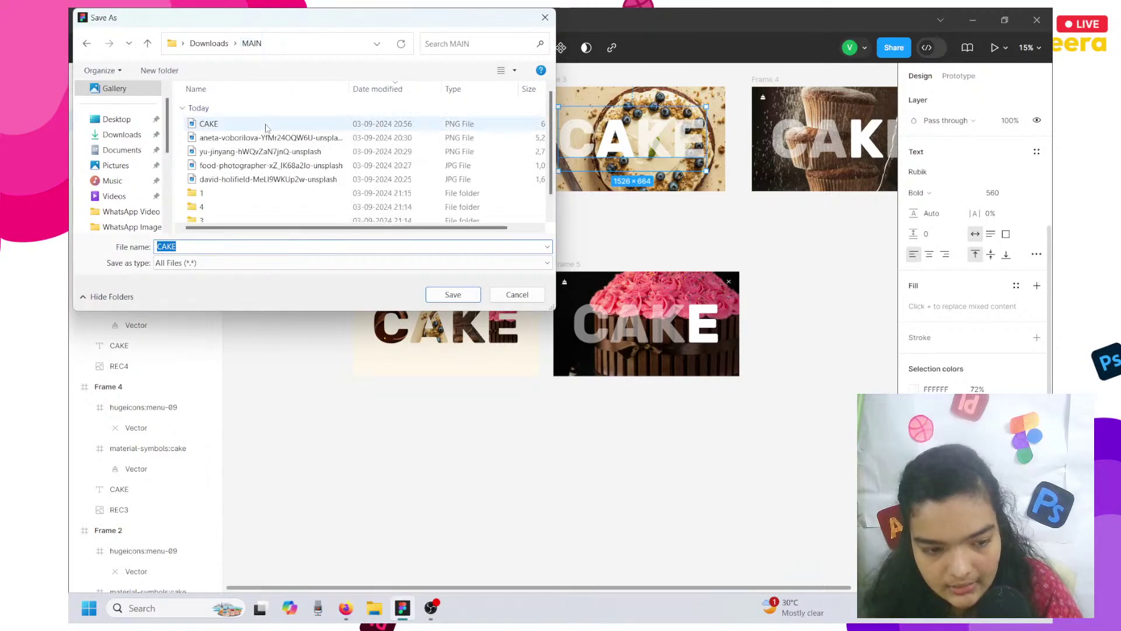
{"action": "scroll", "coordinate": [222, 217], "scroll_direction": "down", "scroll_amount": 2}
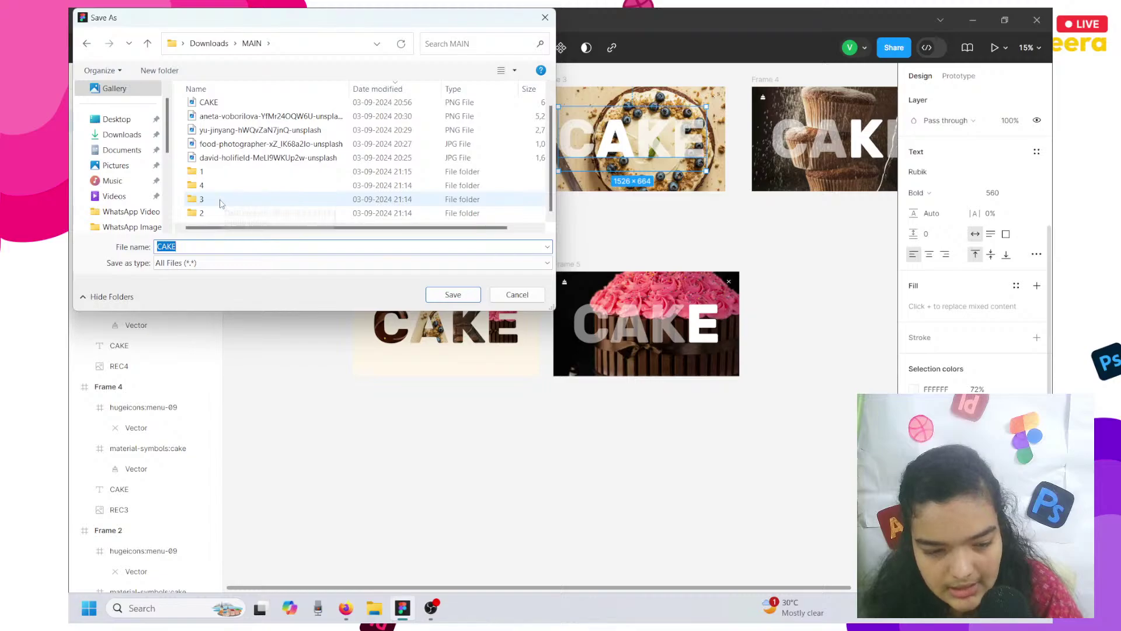
{"action": "double_click", "coordinate": [211, 211]}
{"action": "left_click", "coordinate": [435, 294]}
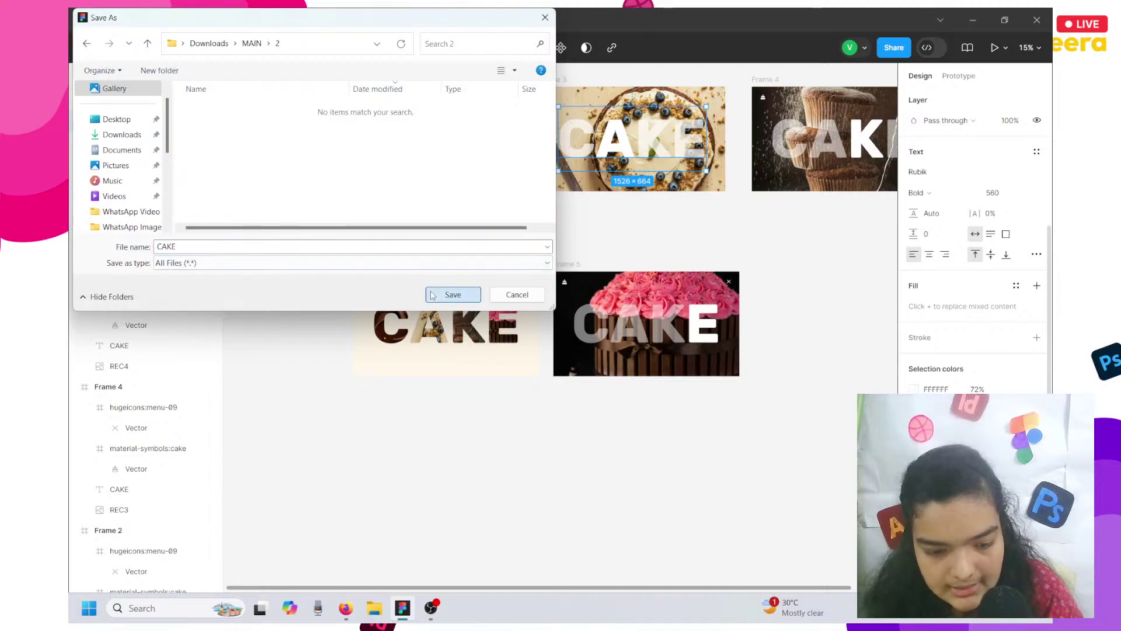
Export Frame 4's CAKE text into subfolder 3 of the MAIN folder under the file name food-photographer-xZ_IK68a2Io-unsplash.
{"action": "left_click", "coordinate": [825, 140]}
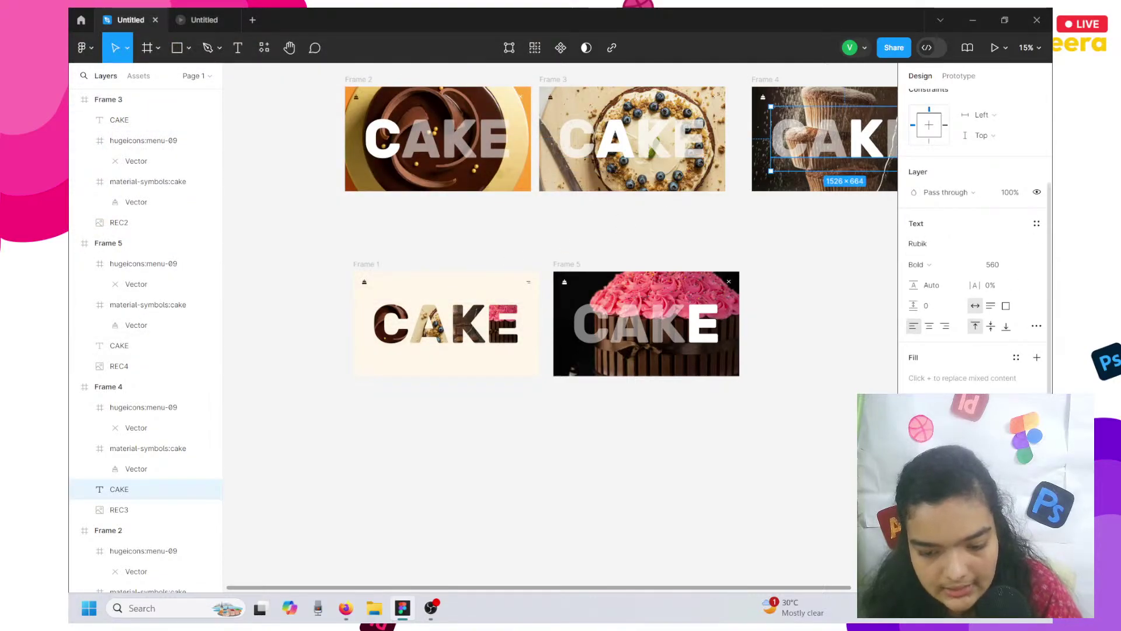
{"action": "scroll", "coordinate": [975, 234], "scroll_direction": "down", "scroll_amount": 2}
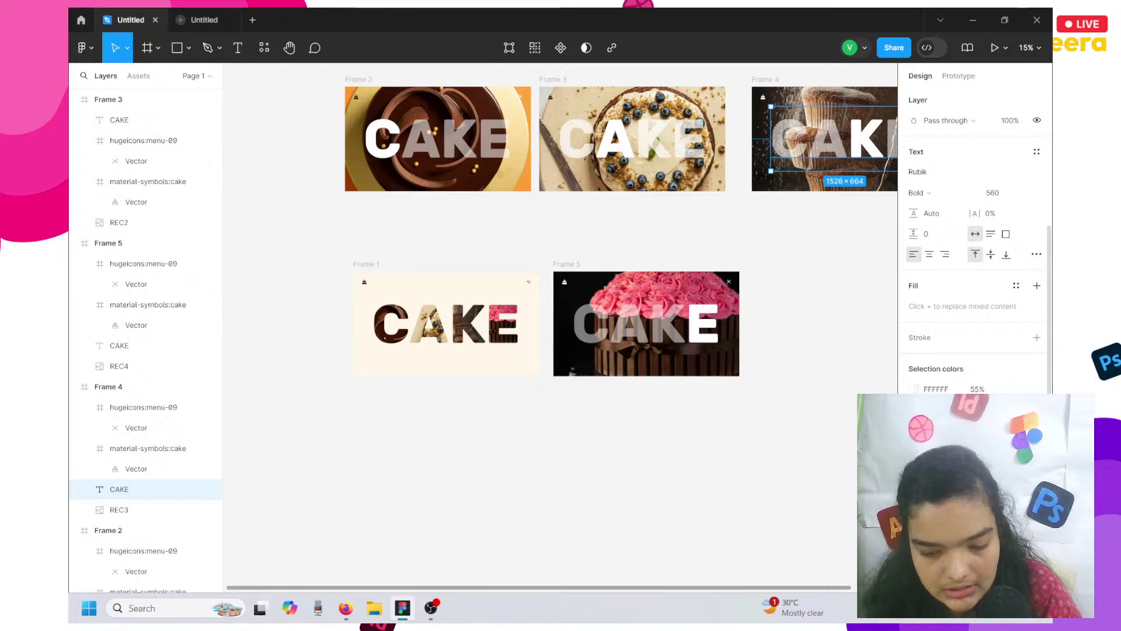
{"action": "key", "text": "ctrl+shift+e"}
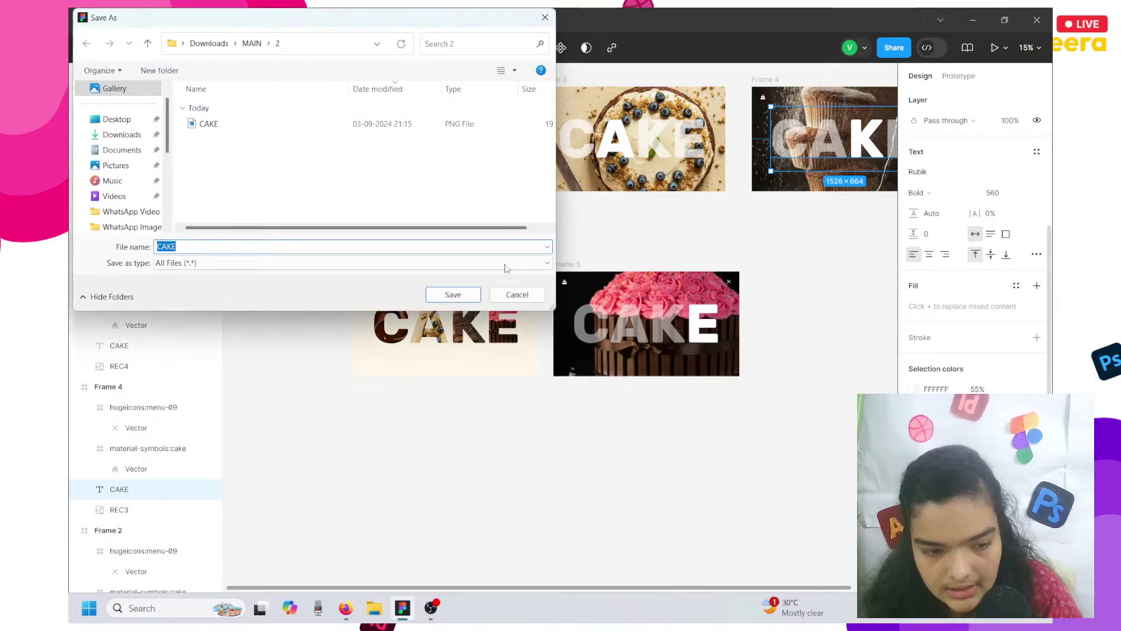
{"action": "left_click", "coordinate": [251, 43]}
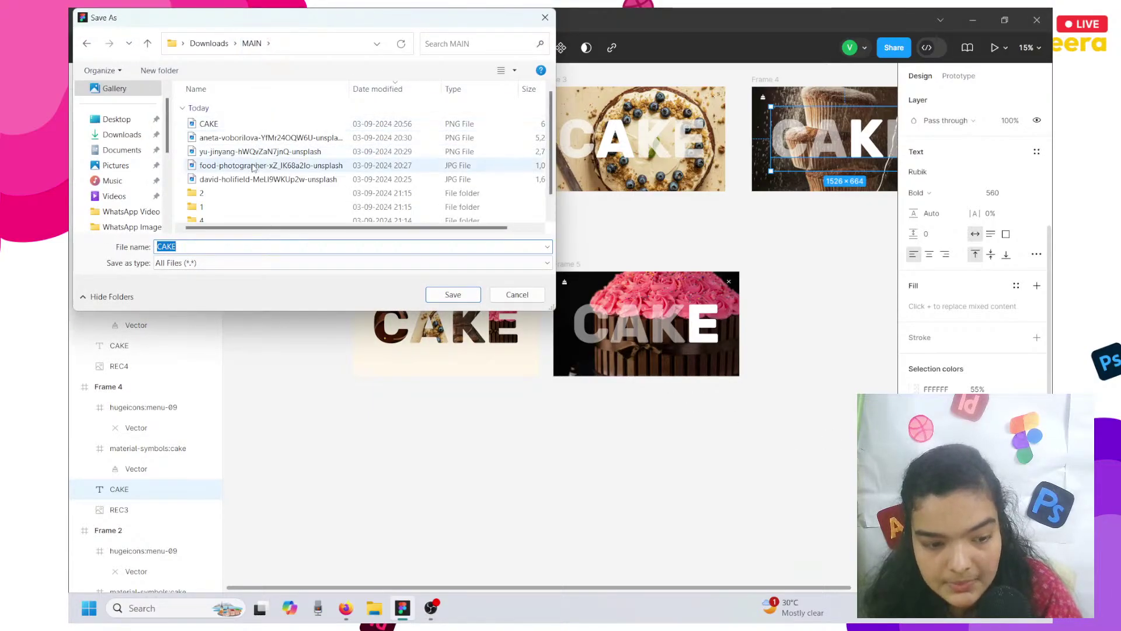
{"action": "left_click", "coordinate": [254, 166]}
{"action": "scroll", "coordinate": [251, 216], "scroll_direction": "down", "scroll_amount": 1}
{"action": "left_click", "coordinate": [233, 214]}
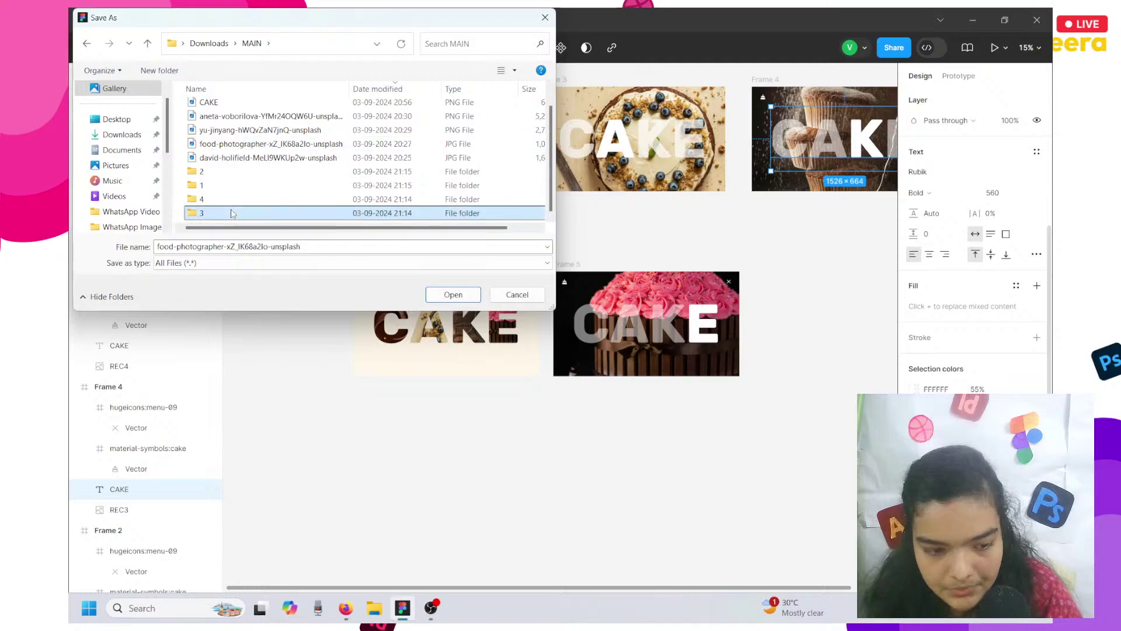
{"action": "left_click", "coordinate": [453, 295]}
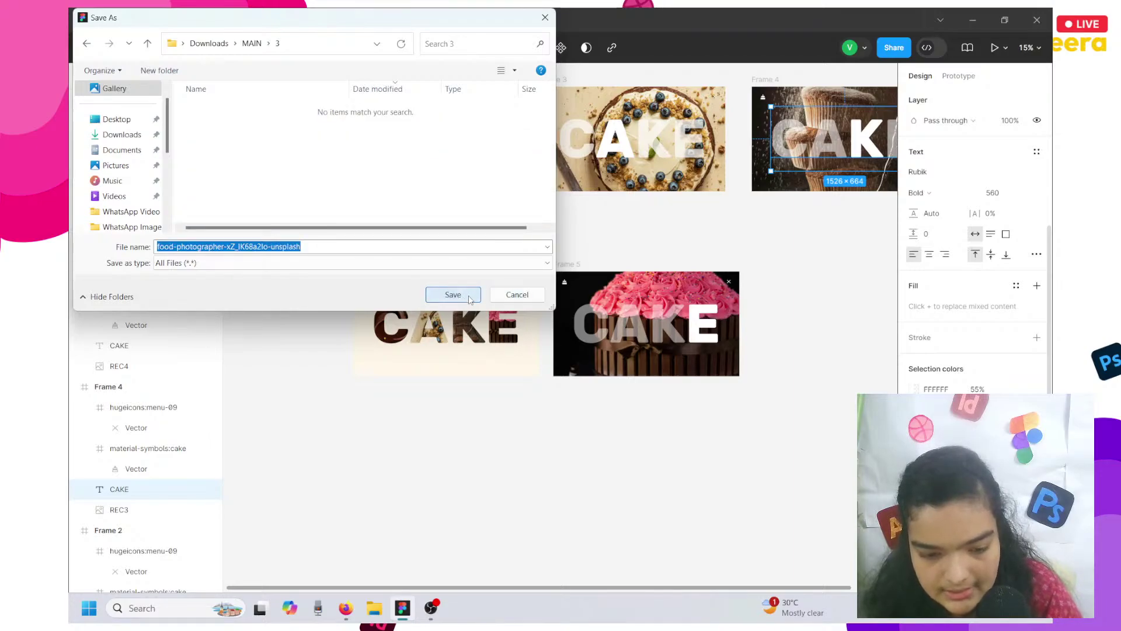
{"action": "left_click", "coordinate": [468, 300]}
Export Frame 5's CAKE text as CAKE into subfolder 4 of the MAIN folder and clear the selection.
{"action": "left_click", "coordinate": [718, 341]}
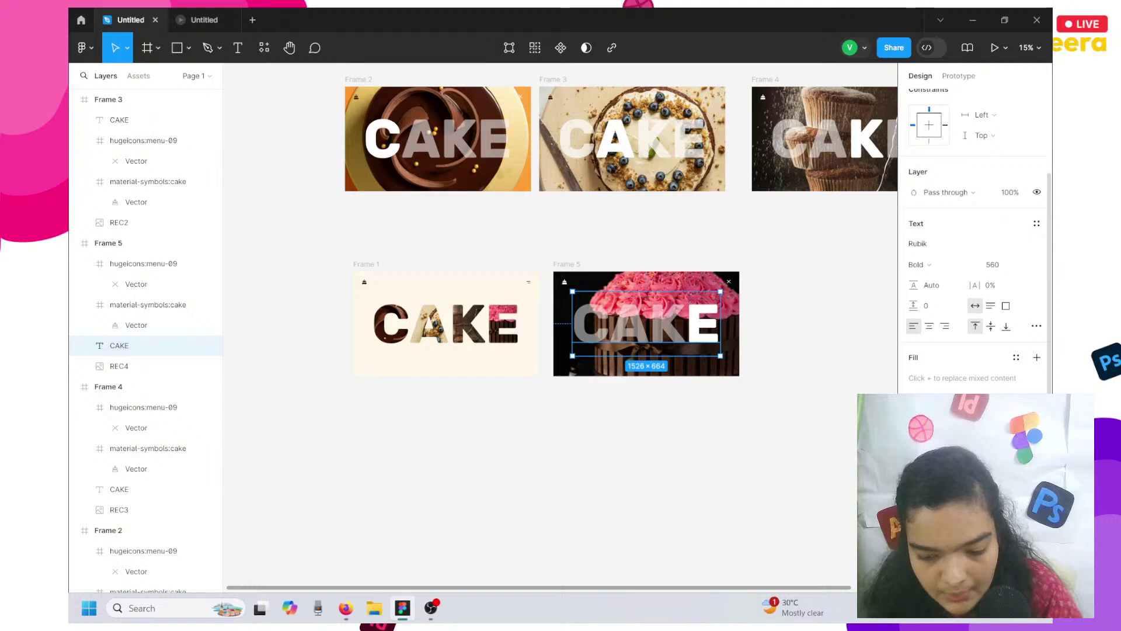
{"action": "key", "text": "ctrl+shift+e"}
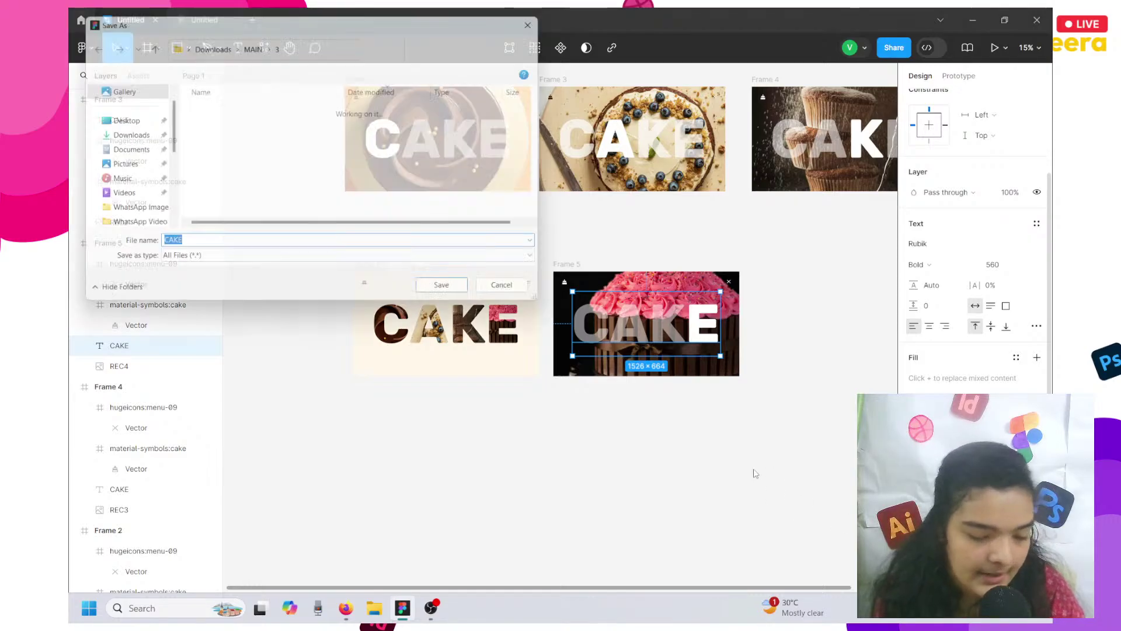
{"action": "left_click", "coordinate": [252, 43]}
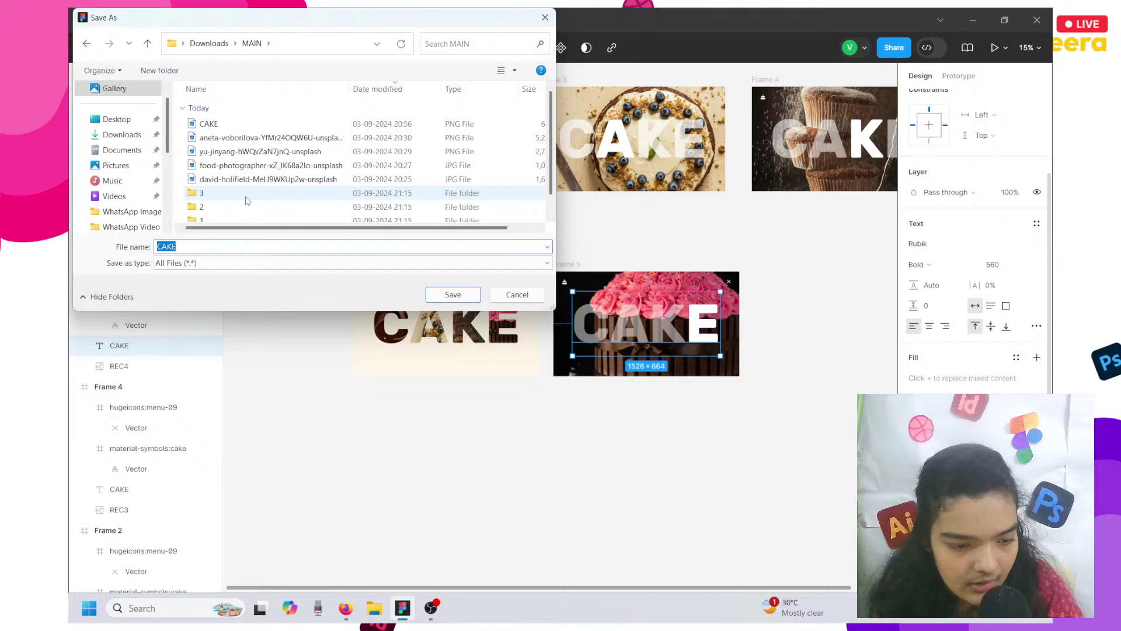
{"action": "scroll", "coordinate": [246, 201], "scroll_direction": "down", "scroll_amount": 1}
{"action": "double_click", "coordinate": [231, 213]}
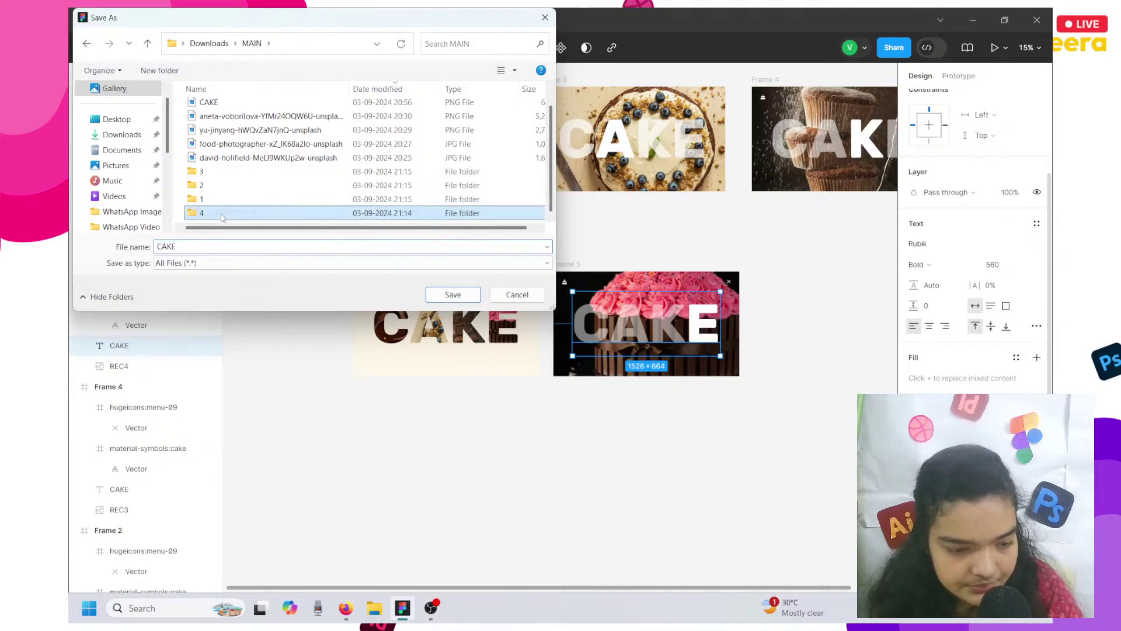
{"action": "left_click", "coordinate": [453, 294]}
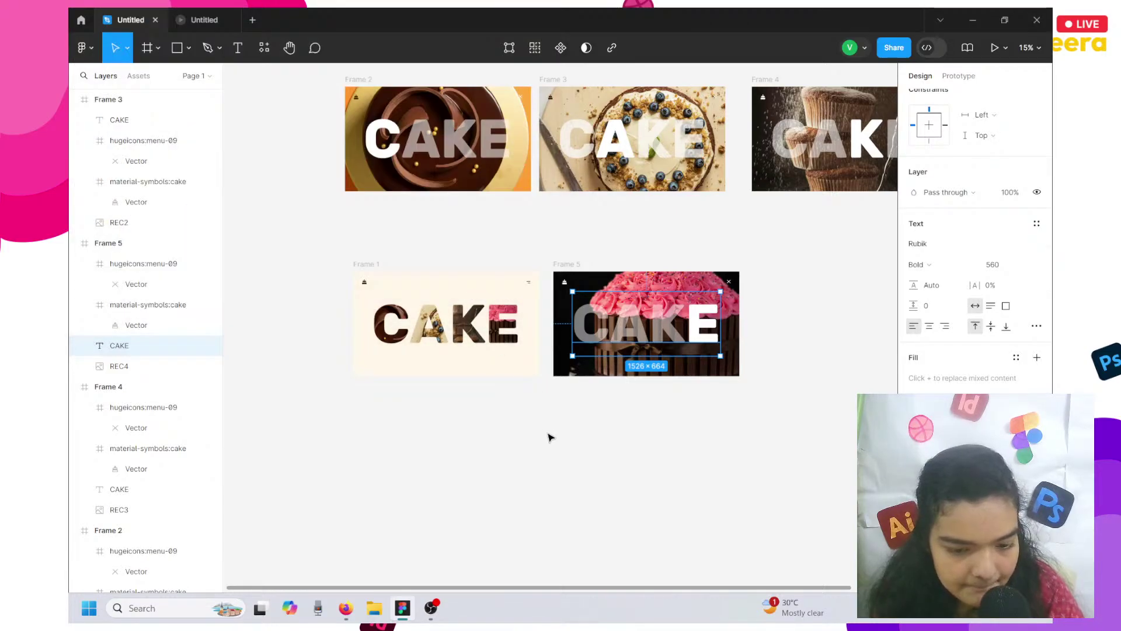
{"action": "left_click", "coordinate": [549, 437]}
Place the exported CAKE PNG from subfolder 4 on the empty canvas just below Frame 5.
{"action": "scroll", "coordinate": [549, 436], "scroll_direction": "down", "scroll_amount": 2}
{"action": "scroll", "coordinate": [549, 437], "scroll_direction": "down", "scroll_amount": 2}
{"action": "scroll", "coordinate": [549, 436], "scroll_direction": "right", "scroll_amount": 3}
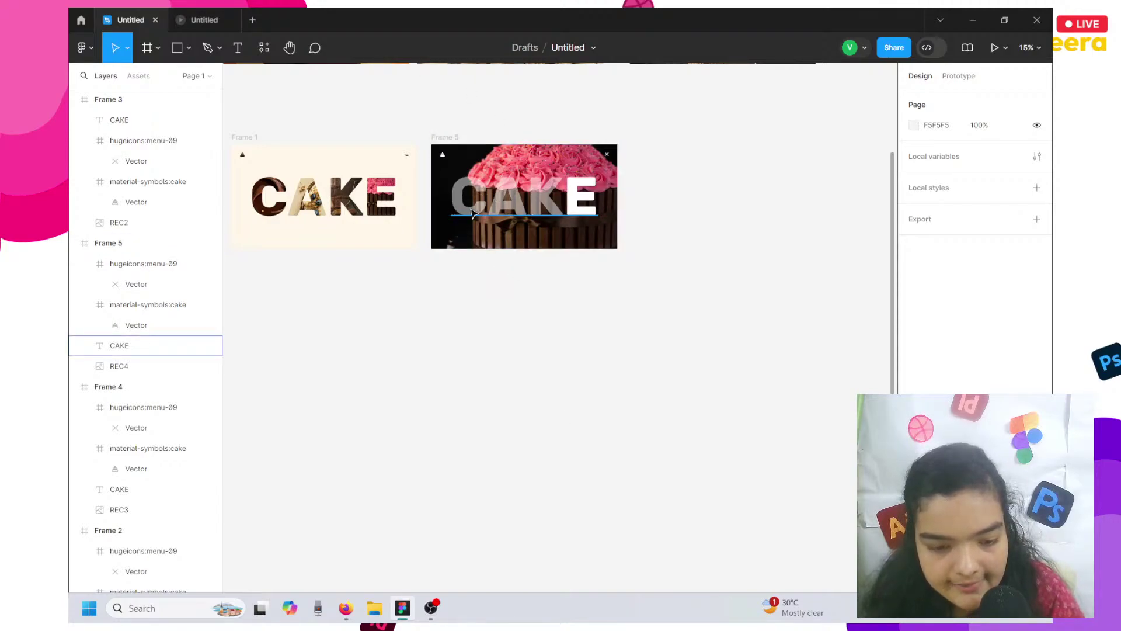
{"action": "left_click", "coordinate": [520, 248]}
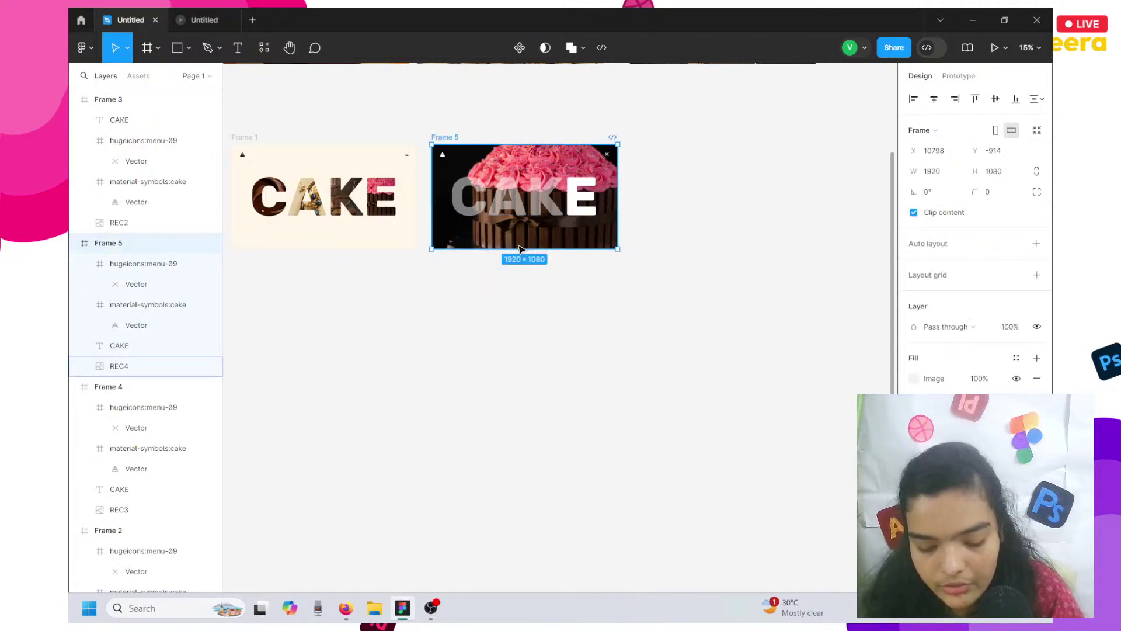
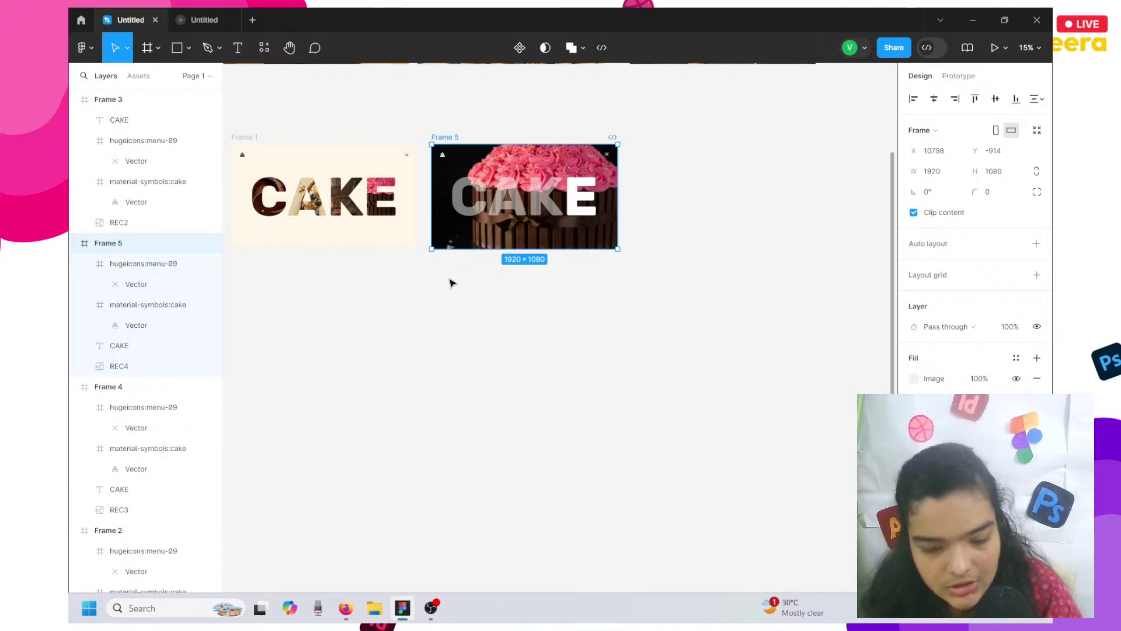
{"action": "left_click", "coordinate": [451, 283]}
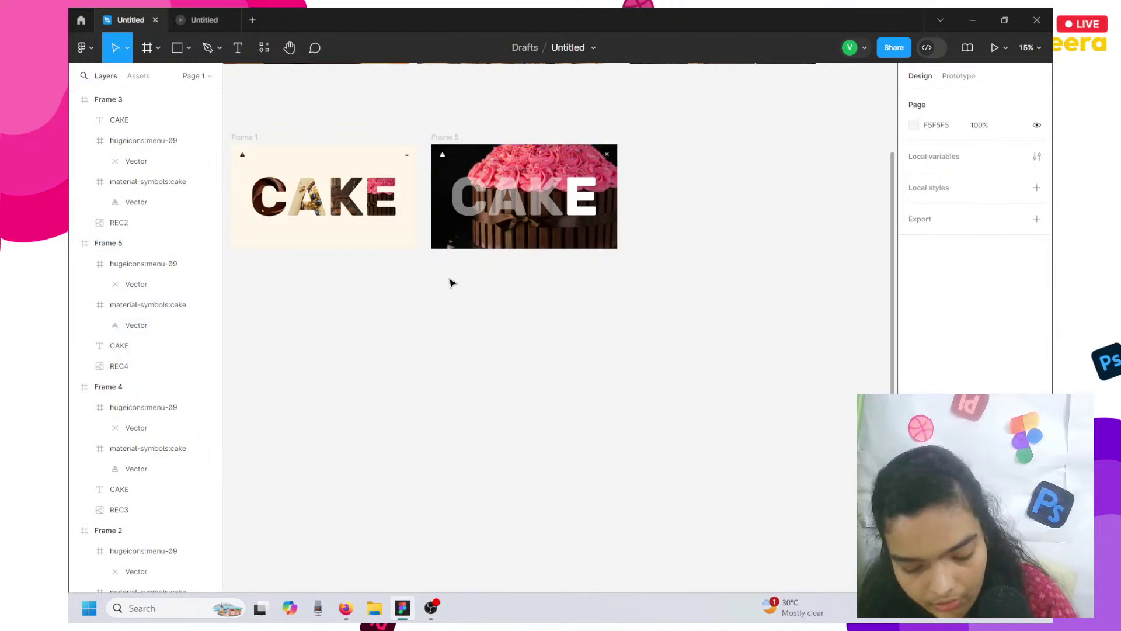
{"action": "key", "text": "ctrl+shift+k"}
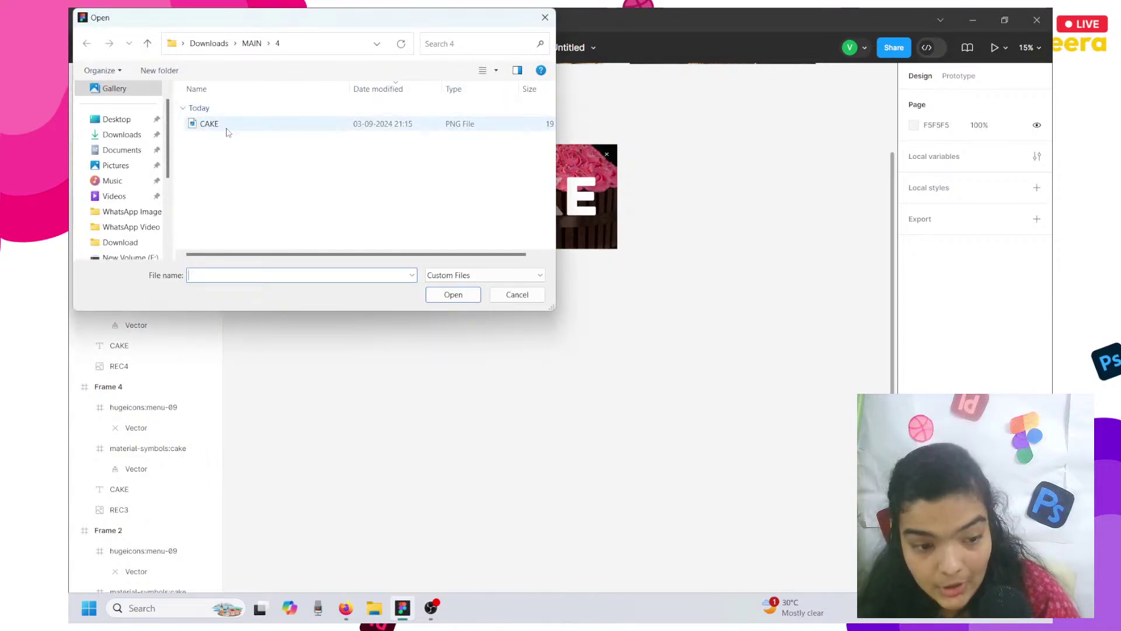
{"action": "left_click", "coordinate": [226, 127]}
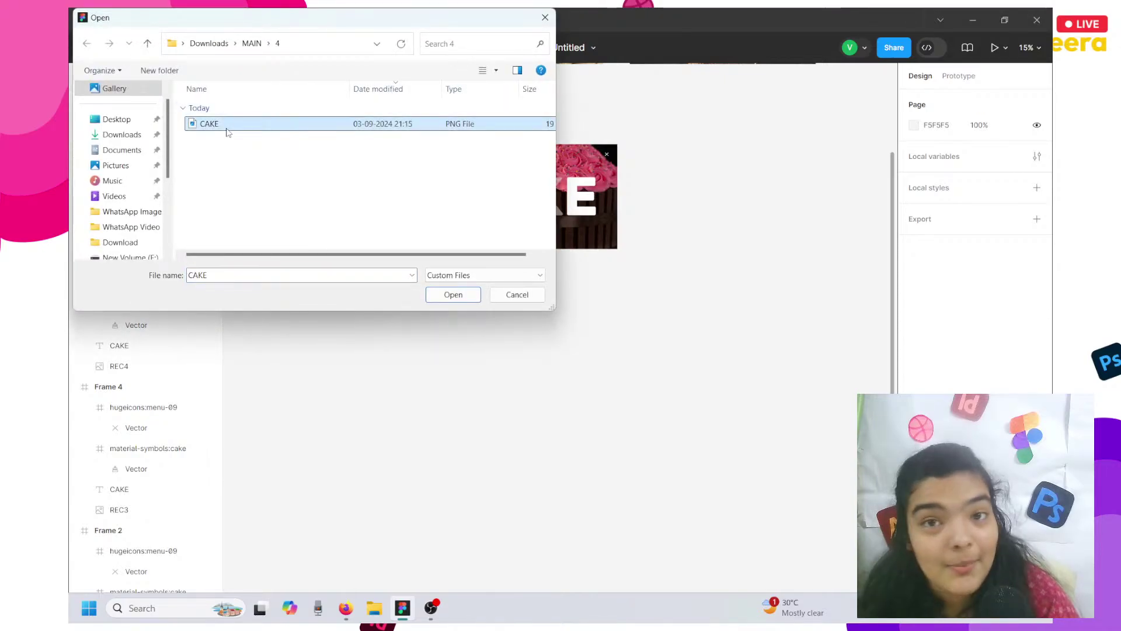
{"action": "left_click", "coordinate": [474, 298]}
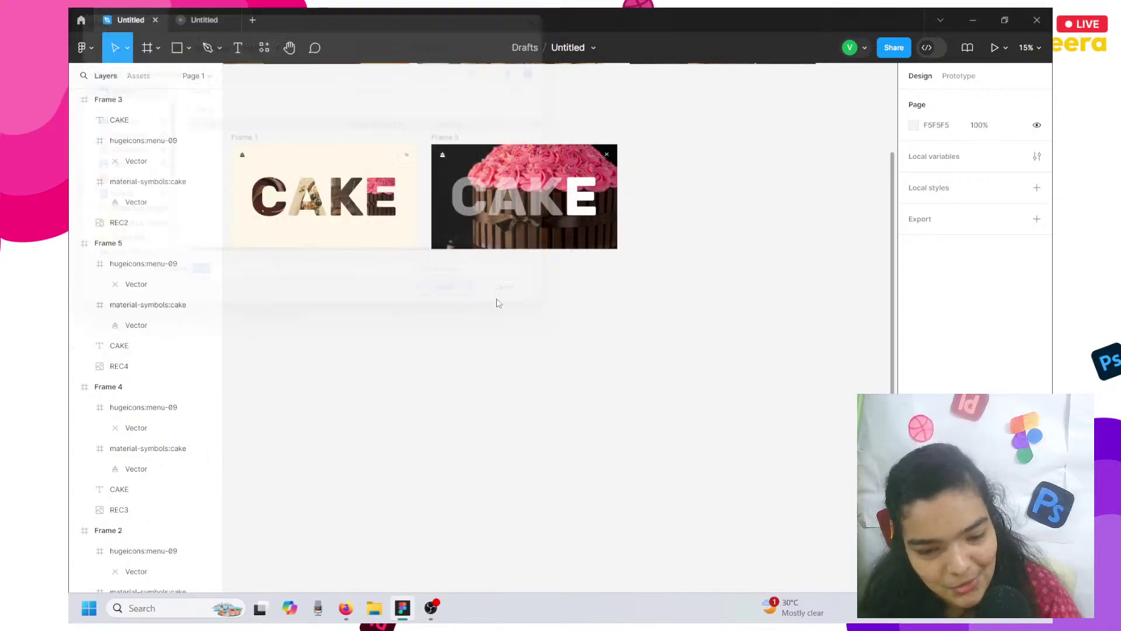
{"action": "left_click", "coordinate": [453, 315]}
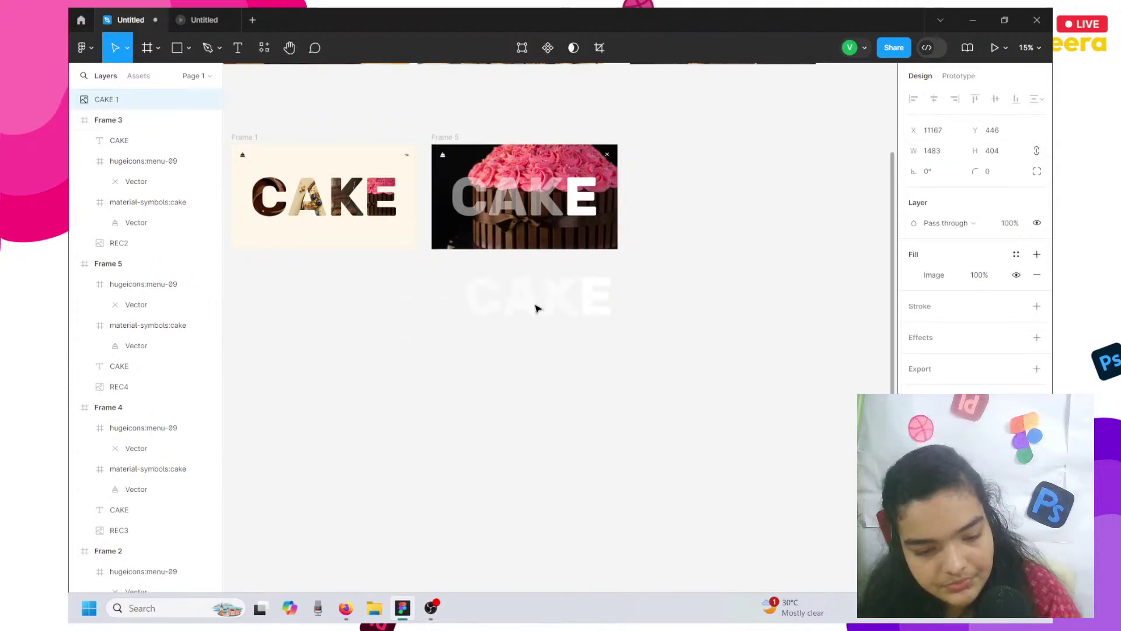
Move the placed CAKE image into Frame 5 over its CAKE lettering, at about X 218, Y 338.
{"action": "left_click_drag", "start_coordinate": [537, 308], "coordinate": [517, 102]}
{"action": "scroll", "coordinate": [520, 293], "scroll_direction": "up", "scroll_amount": 5, "text": "ctrl"}
{"action": "scroll", "coordinate": [148, 393], "scroll_direction": "down", "scroll_amount": 3}
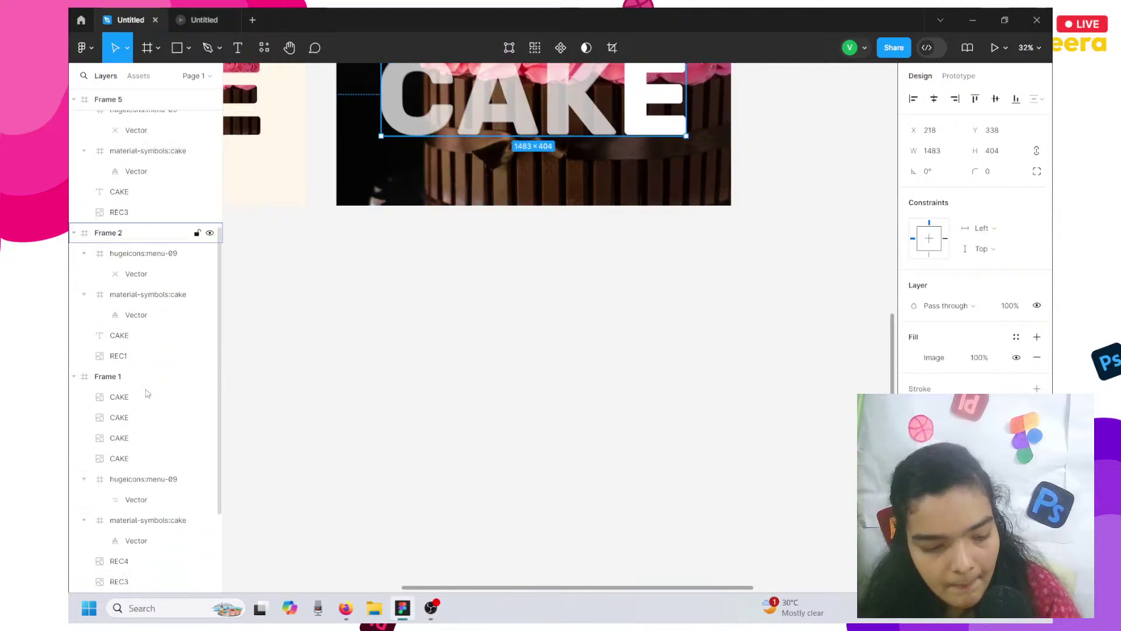
Move the CAKE image out of Frame 5 onto the empty canvas below and set the page background colour to 231919.
{"action": "left_click_drag", "start_coordinate": [410, 131], "coordinate": [426, 289]}
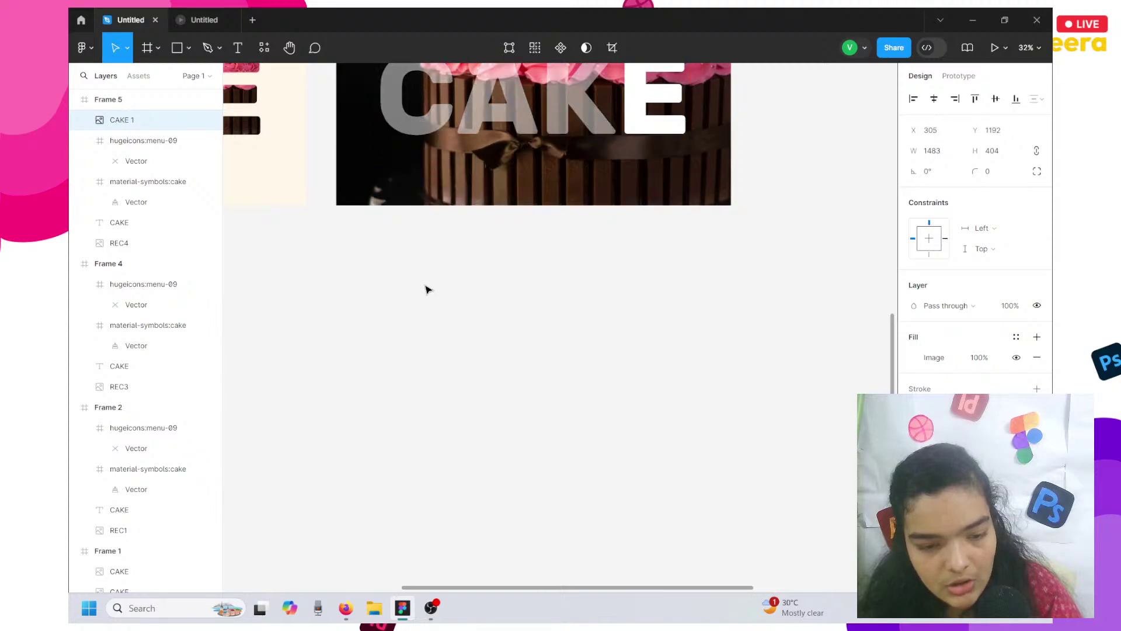
{"action": "left_click_drag", "start_coordinate": [440, 338], "coordinate": [505, 351]}
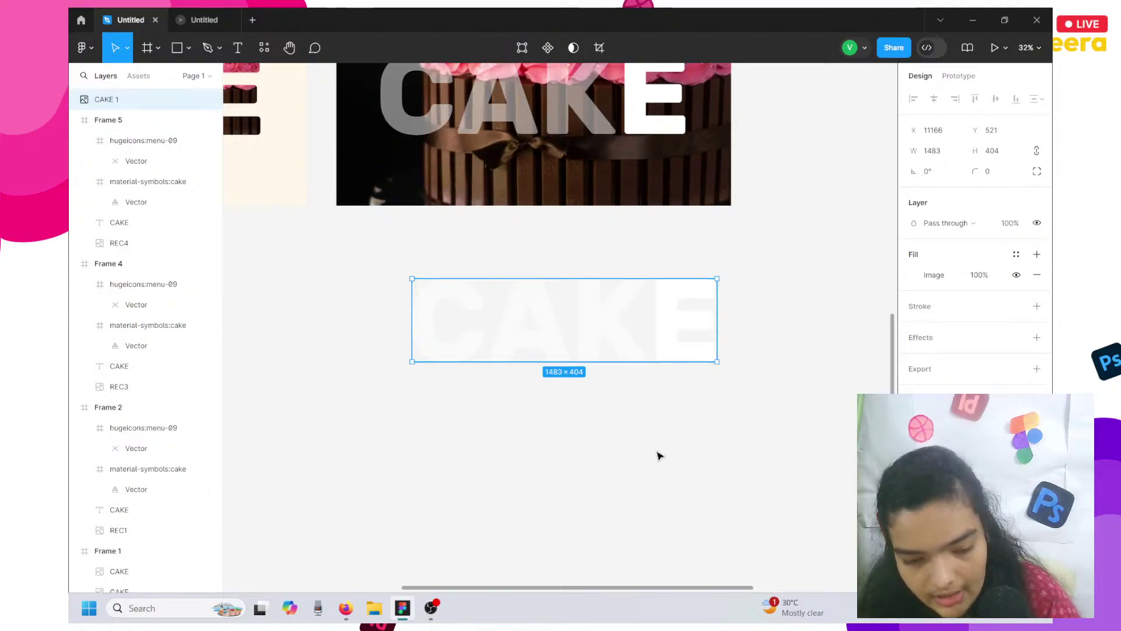
{"action": "left_click", "coordinate": [814, 269]}
{"action": "left_click", "coordinate": [913, 126]}
{"action": "left_click_drag", "start_coordinate": [806, 242], "coordinate": [790, 277]}
Duplicate the CAKE image below Frame 5 into four copies arranged in a two-by-two grid.
{"action": "left_click", "coordinate": [555, 327]}
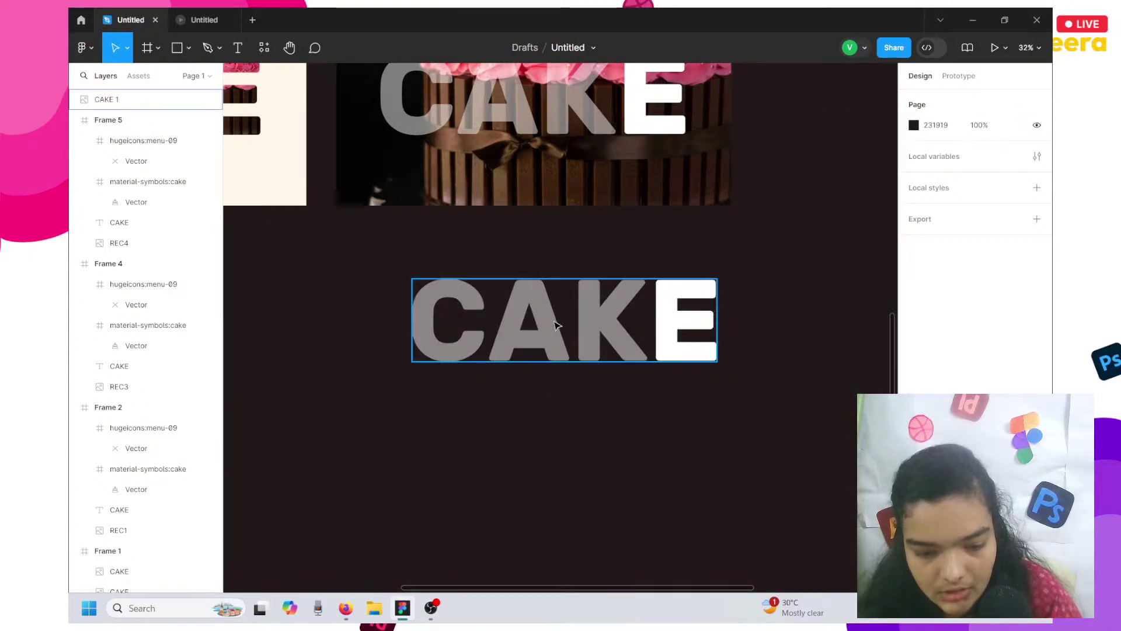
{"action": "key", "text": "ctrl+d"}
{"action": "left_click_drag", "start_coordinate": [554, 326], "coordinate": [564, 410]}
{"action": "left_click", "coordinate": [533, 290], "text": "shift"}
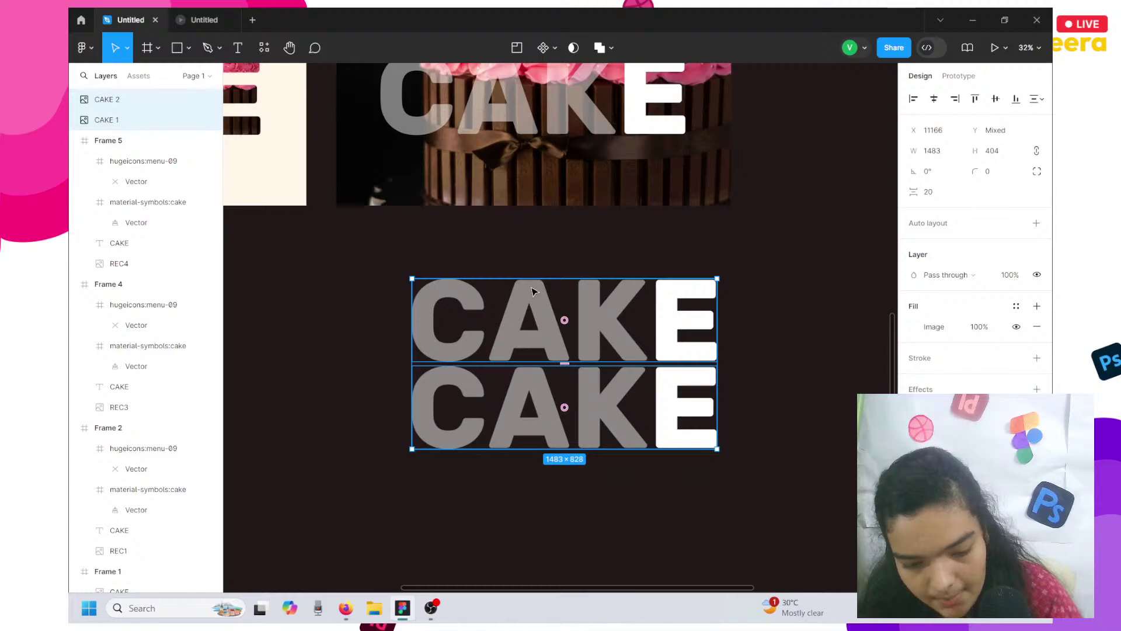
{"action": "key", "text": "ctrl+d"}
{"action": "left_click_drag", "start_coordinate": [532, 291], "coordinate": [832, 293]}
Crop the upper-left CAKE copy to only its letter C, about 353 wide.
{"action": "left_click", "coordinate": [545, 325]}
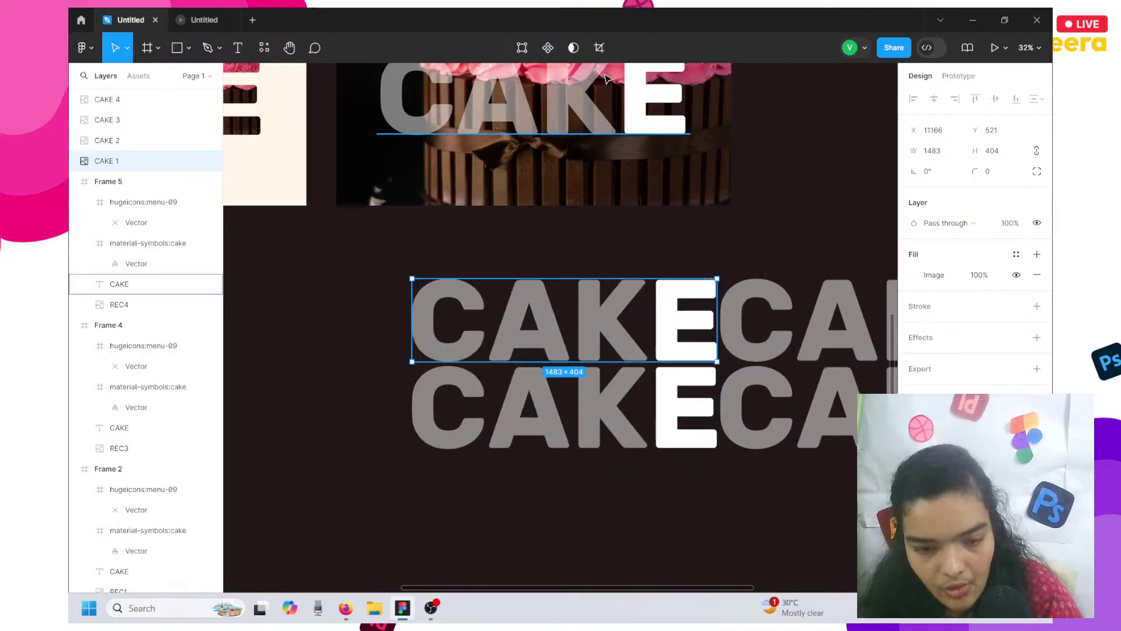
{"action": "left_click", "coordinate": [599, 48]}
{"action": "left_click_drag", "start_coordinate": [716, 320], "coordinate": [489, 285]}
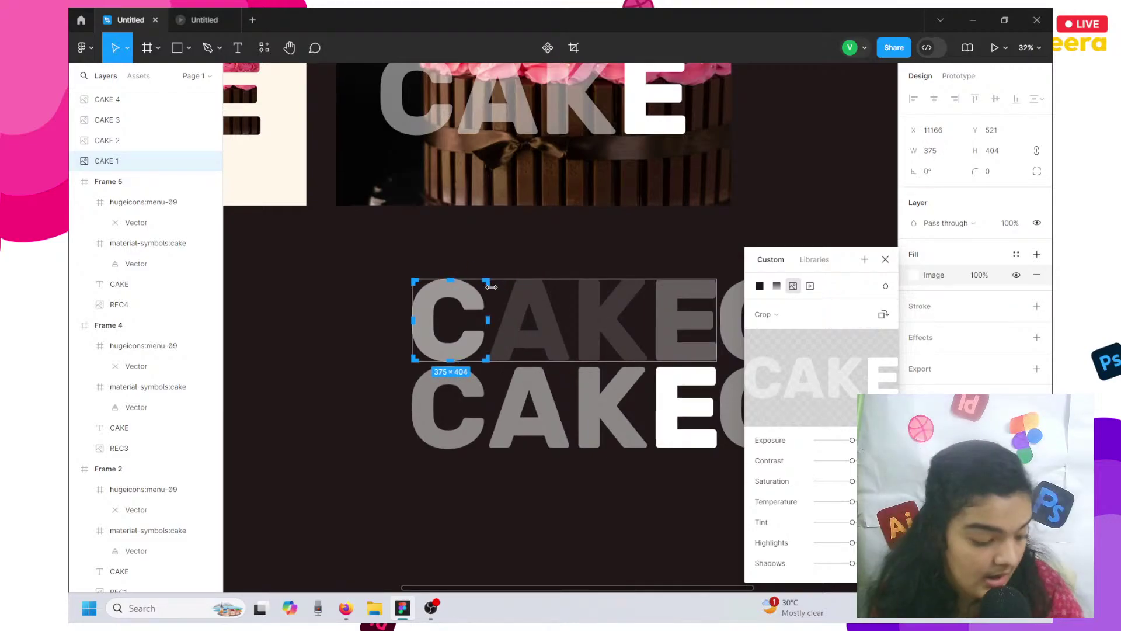
{"action": "left_click", "coordinate": [580, 401]}
{"action": "left_click", "coordinate": [449, 318]}
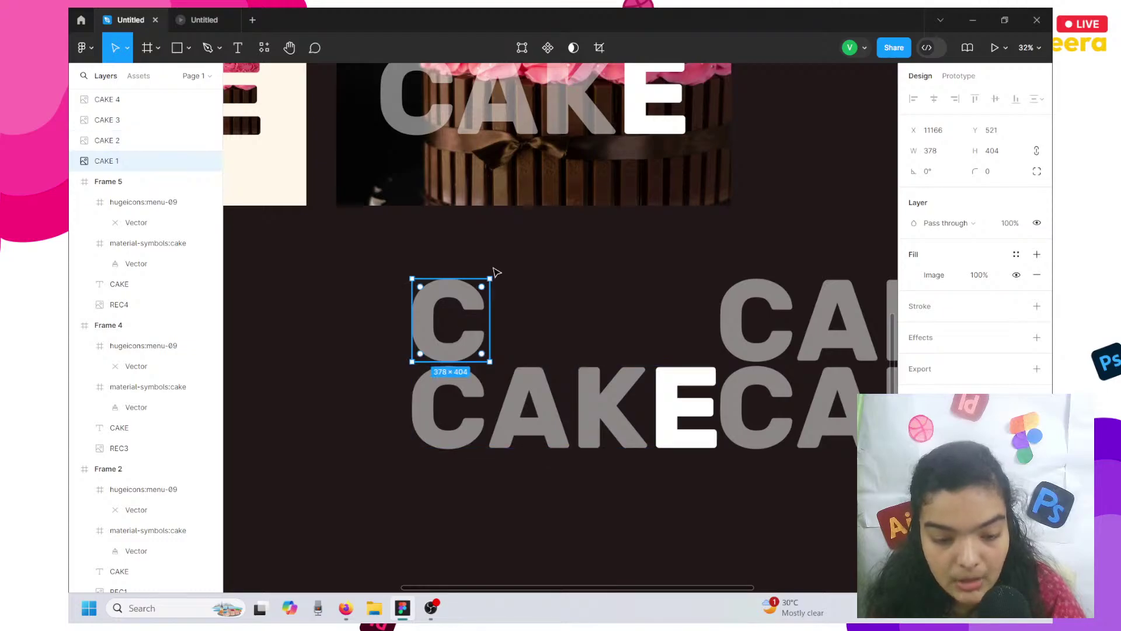
{"action": "left_click", "coordinate": [599, 47]}
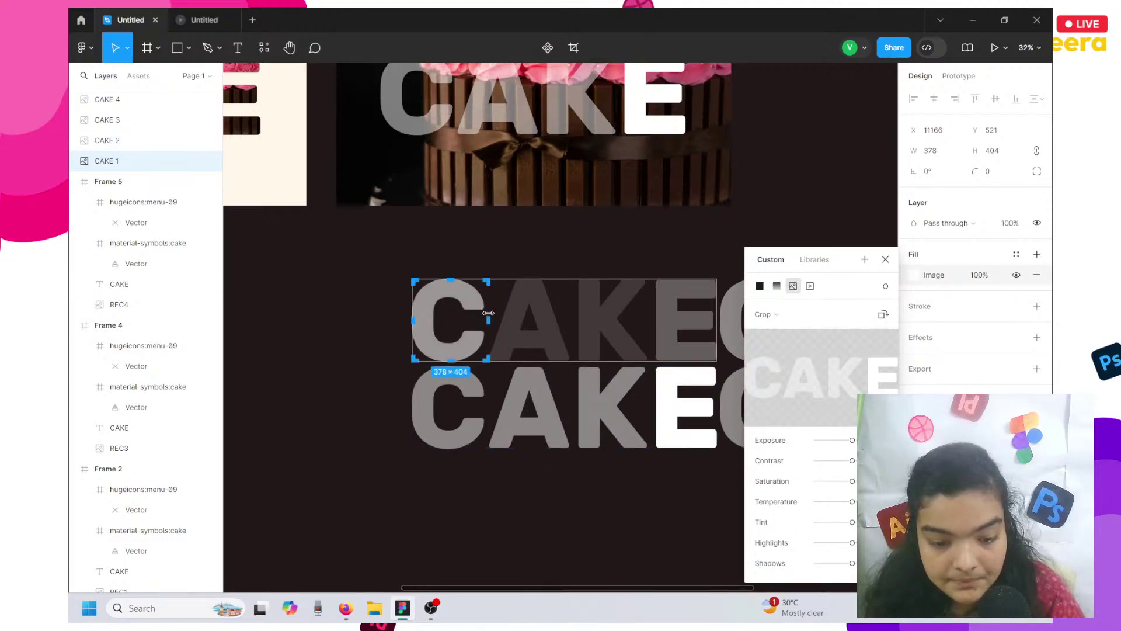
{"action": "left_click_drag", "start_coordinate": [483, 313], "coordinate": [484, 313]}
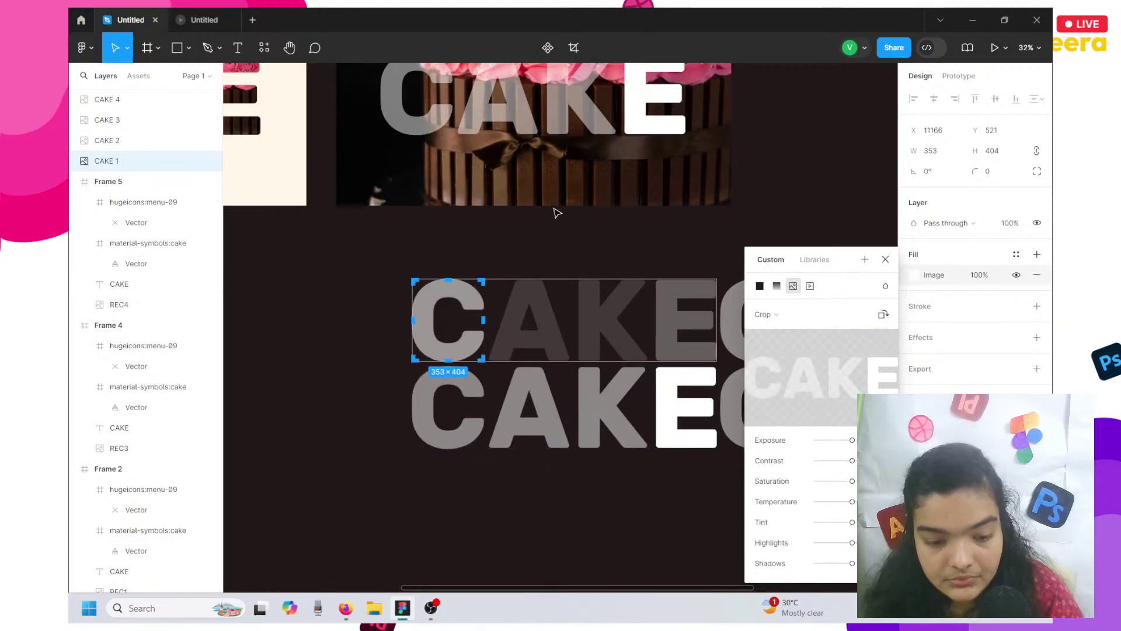
{"action": "key", "text": "Return"}
Crop the lower-left CAKE copy to only its letter A, about 449 wide.
{"action": "scroll", "coordinate": [543, 246], "scroll_direction": "down", "scroll_amount": 3}
{"action": "left_click", "coordinate": [527, 271]}
{"action": "scroll", "coordinate": [527, 269], "scroll_direction": "right", "scroll_amount": 3}
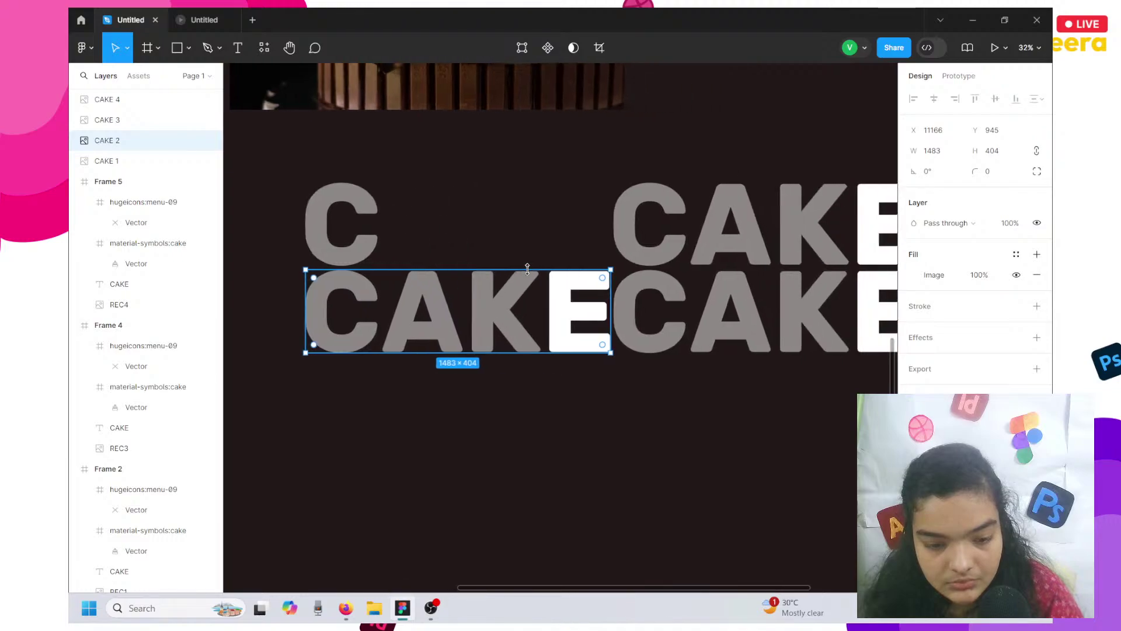
{"action": "left_click", "coordinate": [605, 56]}
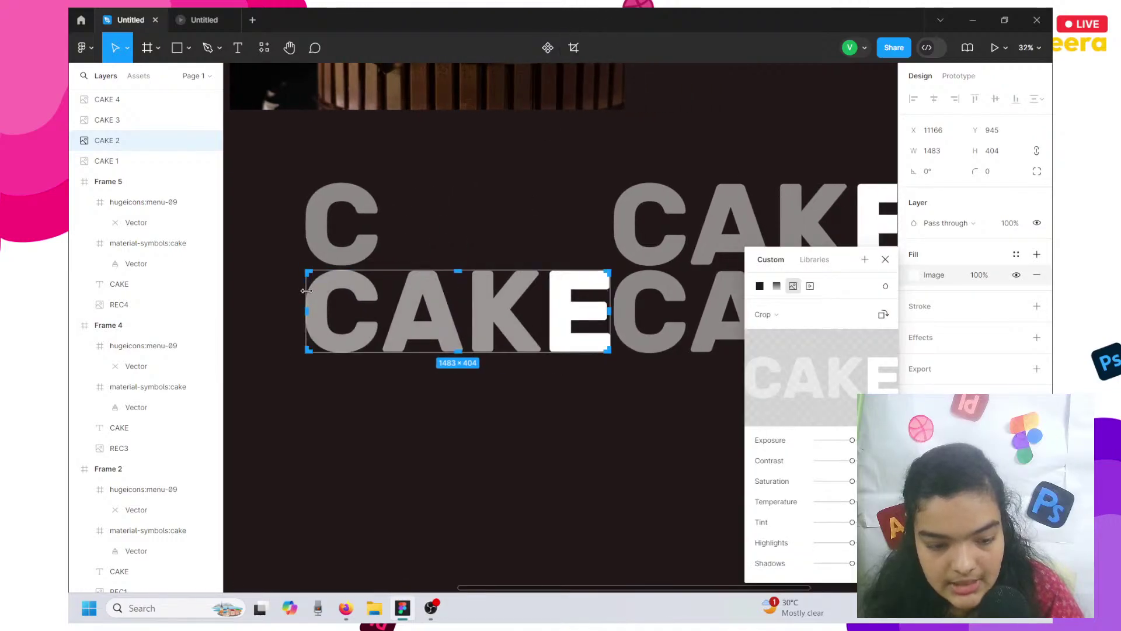
{"action": "left_click_drag", "start_coordinate": [305, 290], "coordinate": [378, 320]}
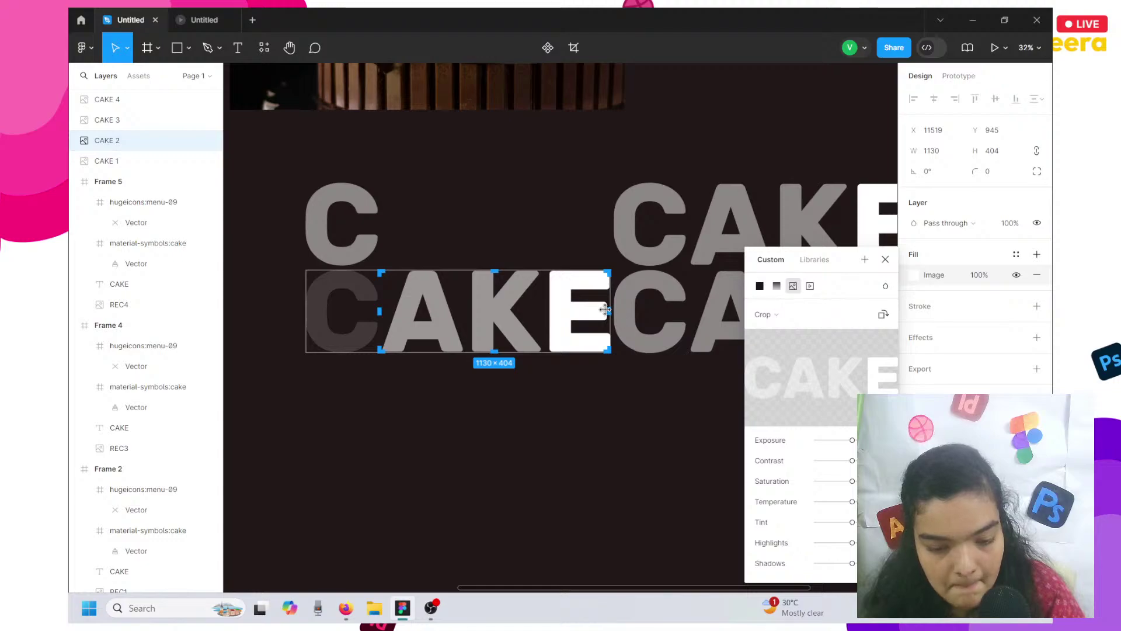
{"action": "left_click_drag", "start_coordinate": [604, 309], "coordinate": [476, 332]}
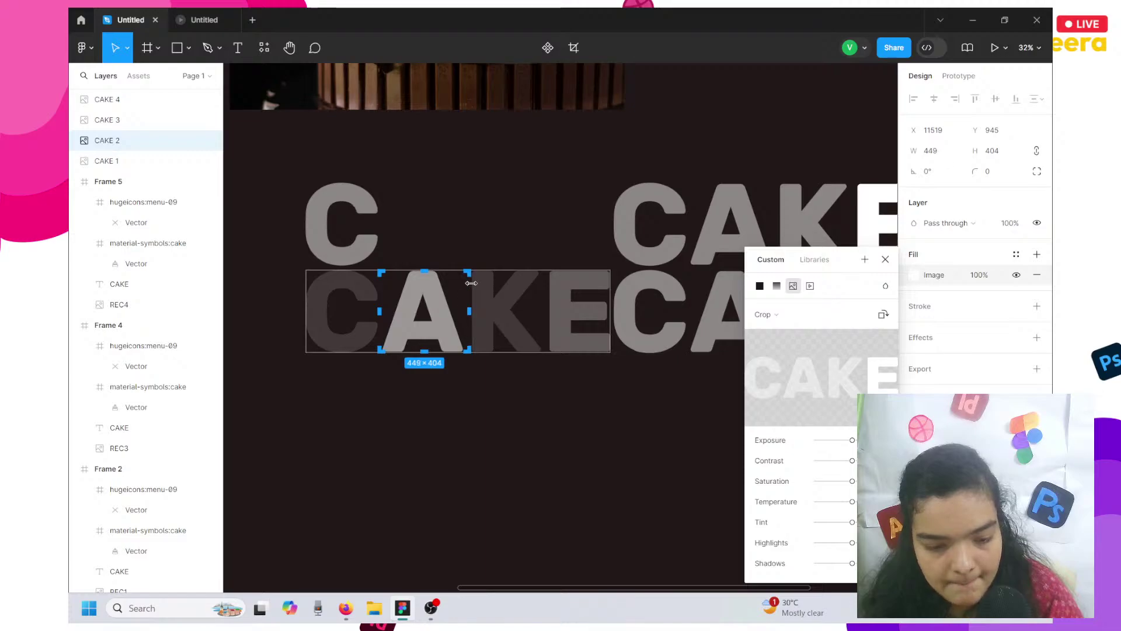
{"action": "key", "text": "Return"}
Crop the upper-right CAKE copy to only its letter K, about 399 wide.
{"action": "scroll", "coordinate": [474, 248], "scroll_direction": "right", "scroll_amount": 5}
{"action": "left_click", "coordinate": [607, 251]}
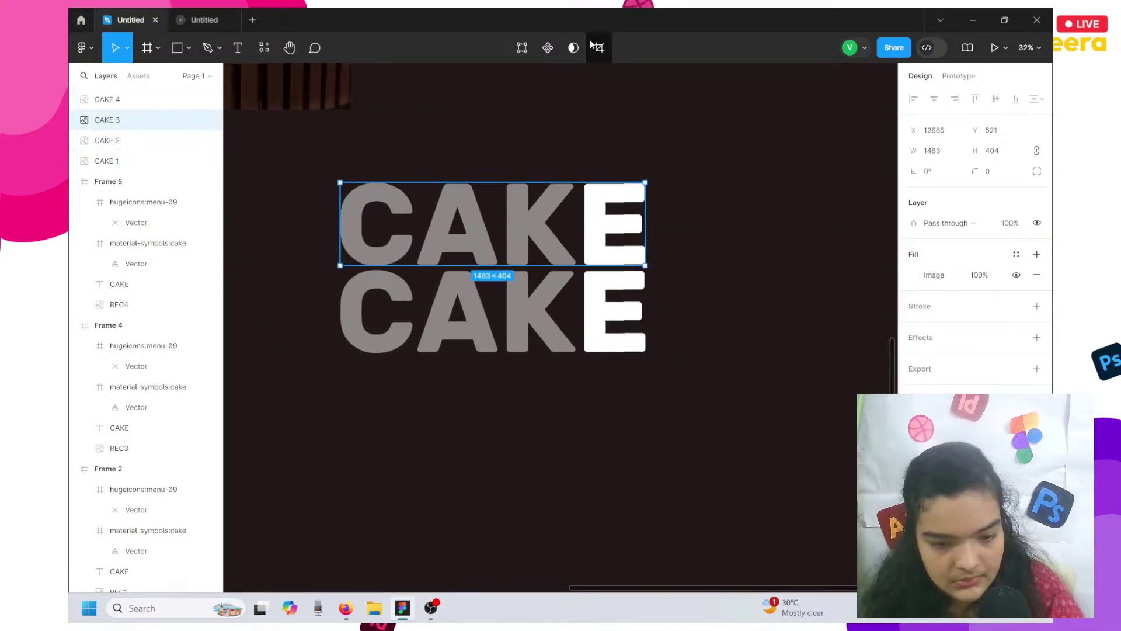
{"action": "left_click", "coordinate": [599, 49]}
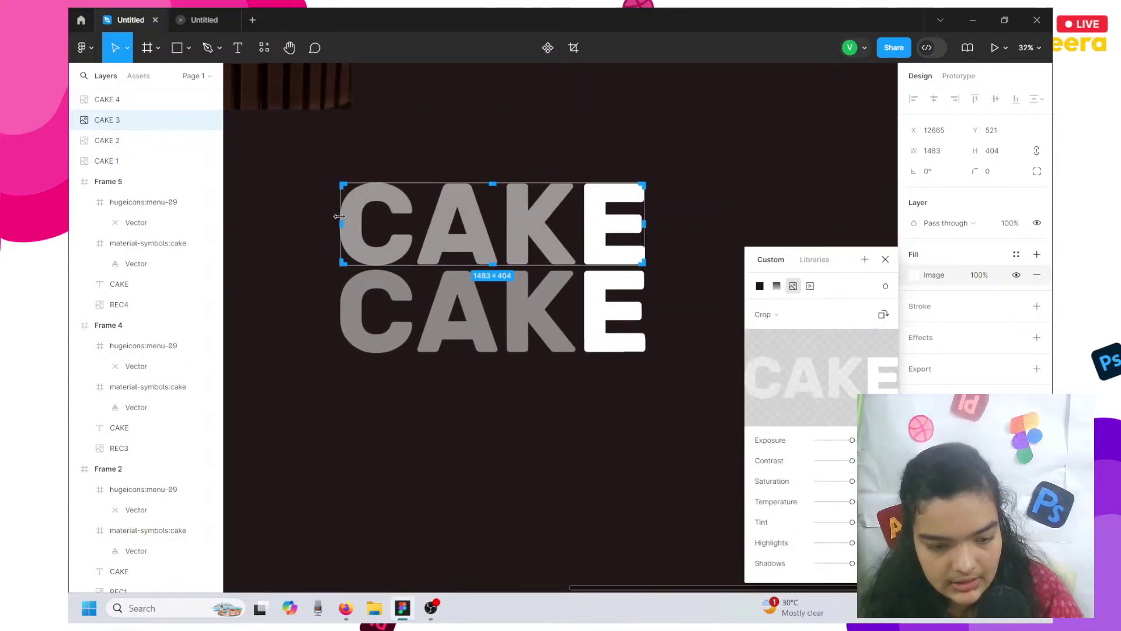
{"action": "left_click_drag", "start_coordinate": [339, 216], "coordinate": [498, 211]}
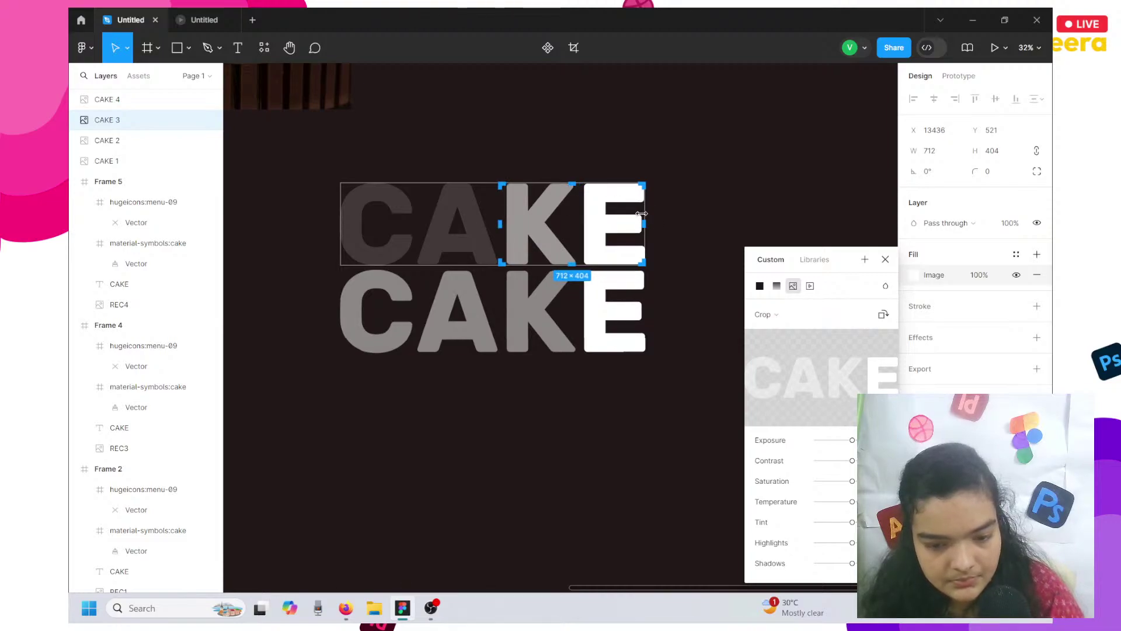
{"action": "left_click_drag", "start_coordinate": [642, 214], "coordinate": [581, 209]}
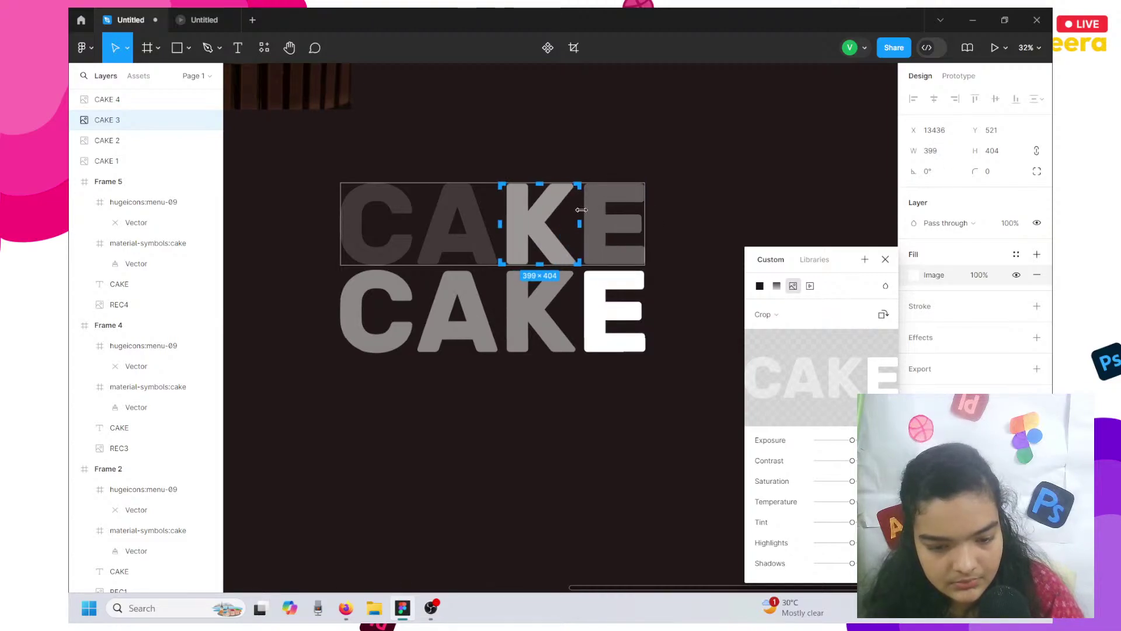
Crop the lower-right CAKE copy to only its letter E, about 335 wide.
{"action": "left_click", "coordinate": [560, 300]}
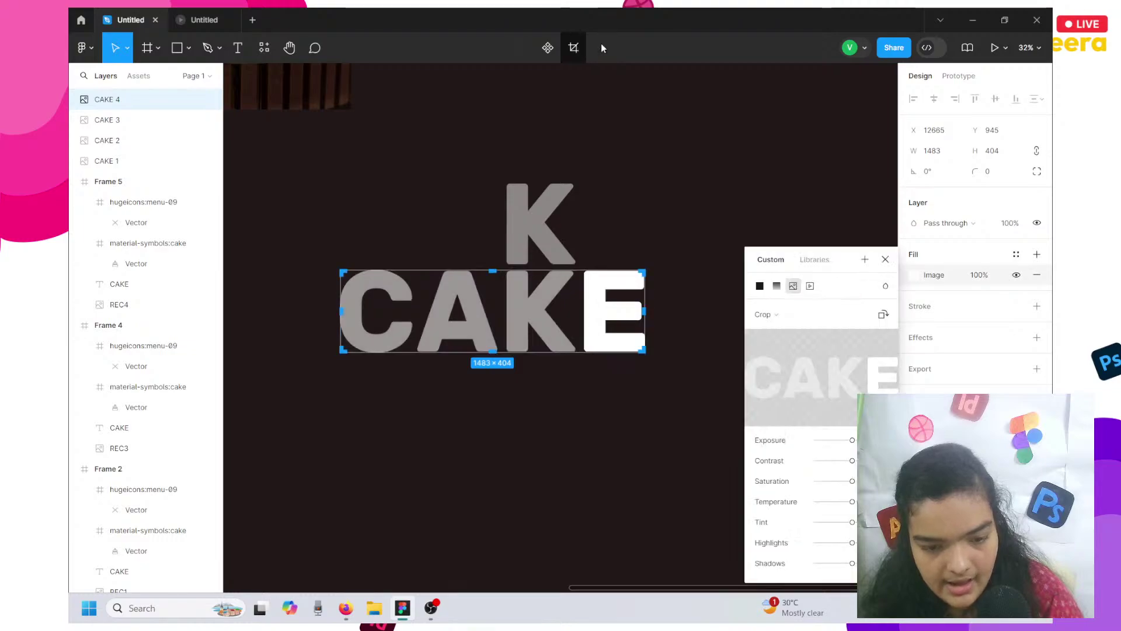
{"action": "left_click_drag", "start_coordinate": [340, 316], "coordinate": [576, 314]}
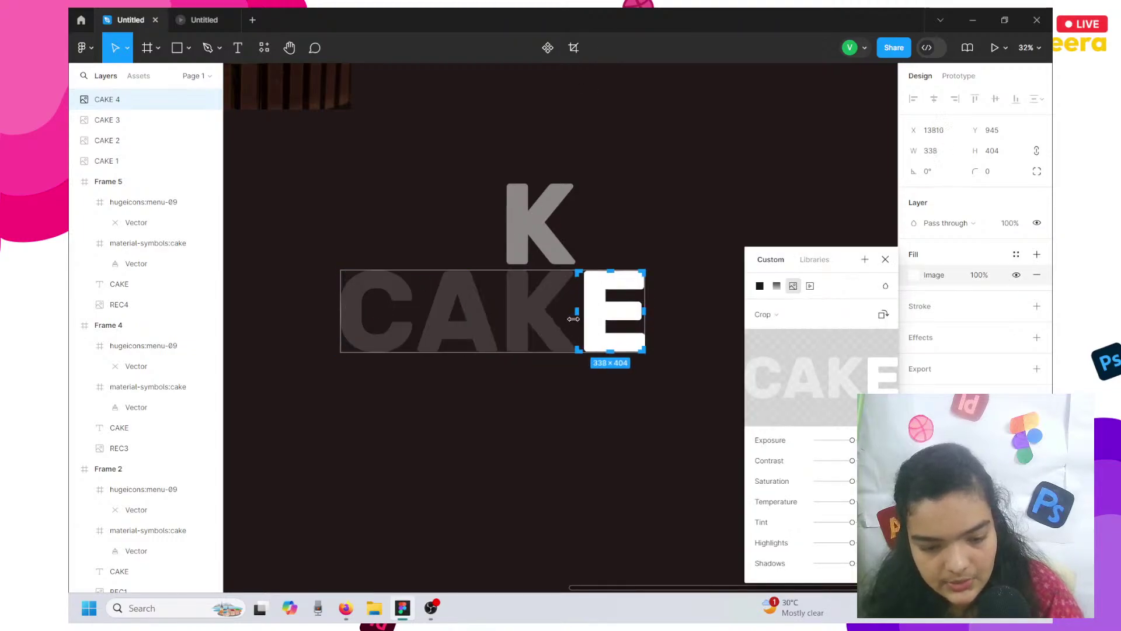
{"action": "key", "text": "Return"}
Move the cropped C and A images together from the canvas into Frame 5.
{"action": "scroll", "coordinate": [643, 152], "scroll_direction": "down", "scroll_amount": 5}
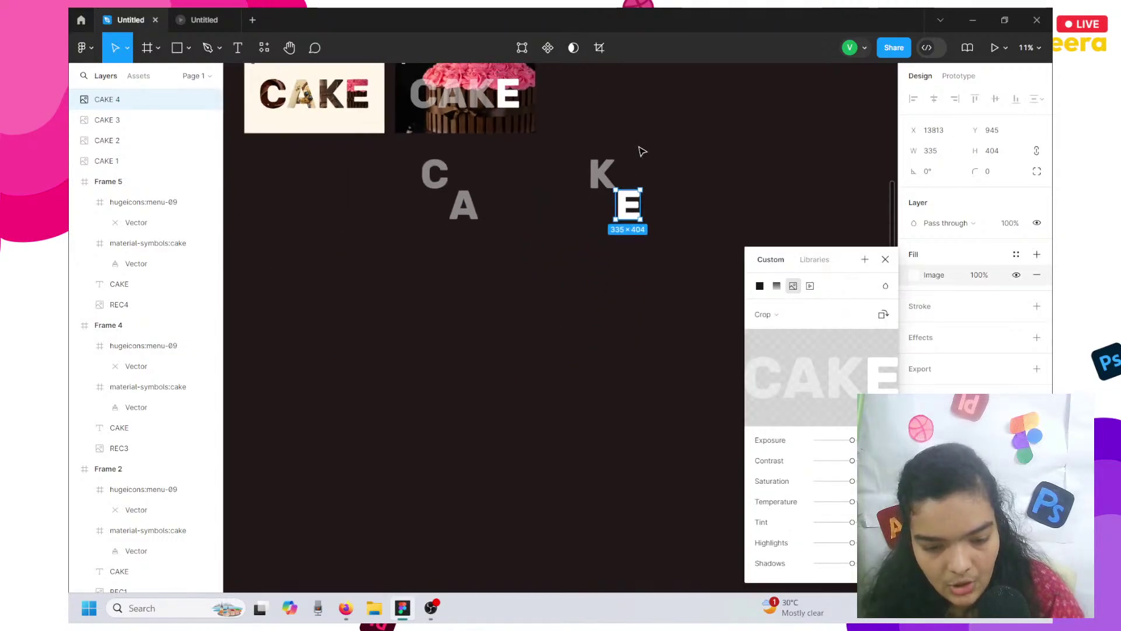
{"action": "left_click", "coordinate": [433, 180]}
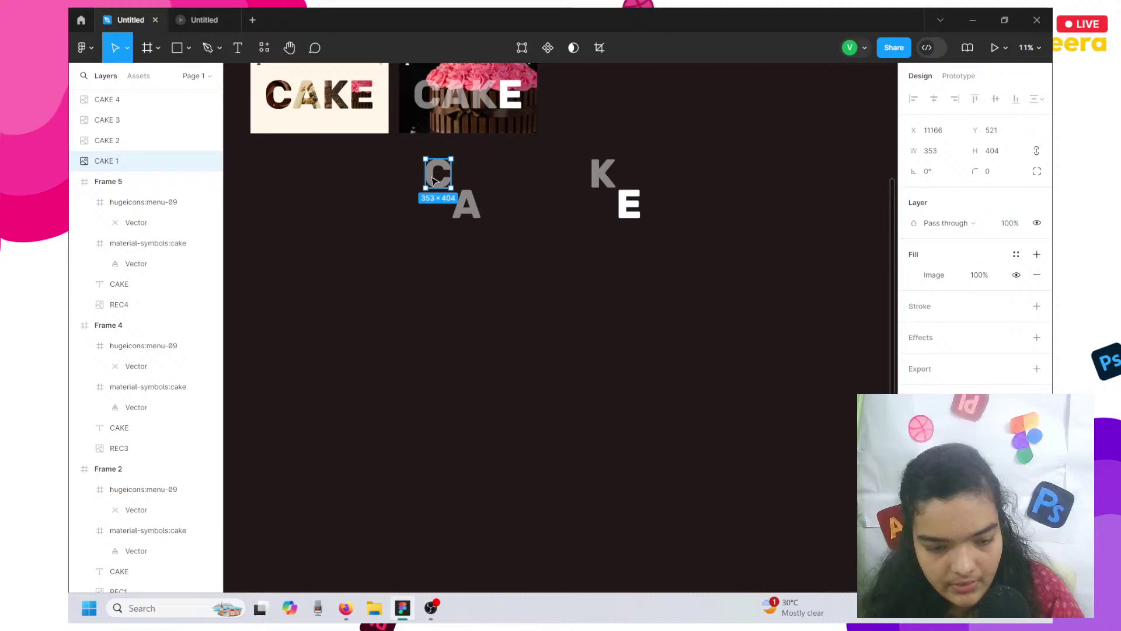
{"action": "left_click", "coordinate": [469, 209], "text": "shift"}
{"action": "left_click_drag", "start_coordinate": [468, 208], "coordinate": [424, 86]}
Align the C image over the C of Frame 5's CAKE lettering, at about X 218, Y 331.
{"action": "scroll", "coordinate": [424, 86], "scroll_direction": "up", "scroll_amount": 5}
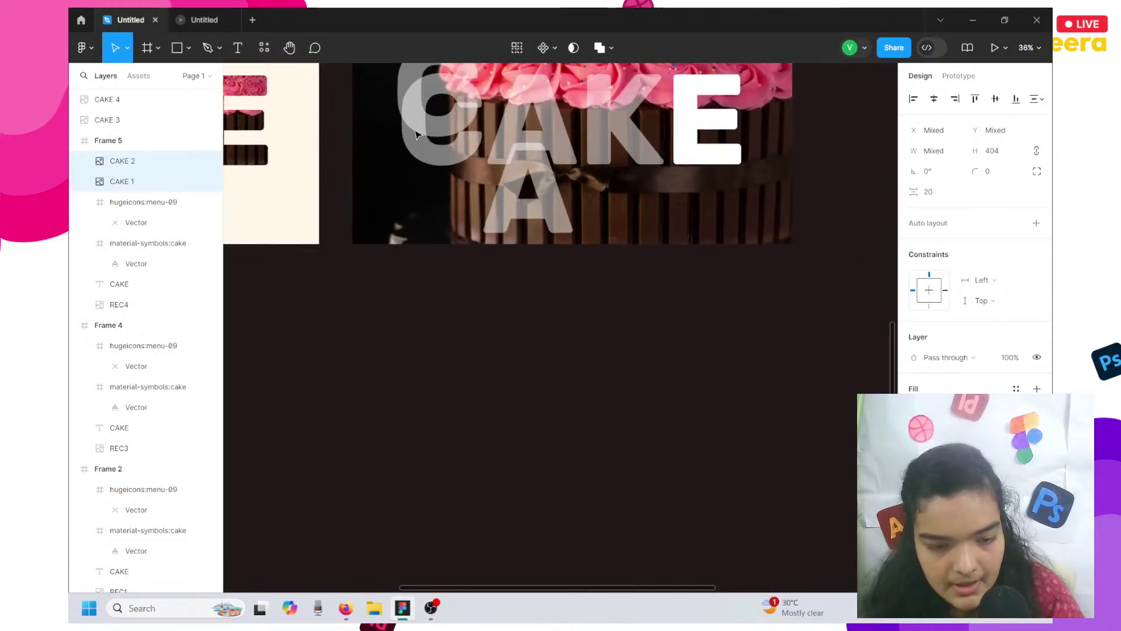
{"action": "scroll", "coordinate": [395, 250], "scroll_direction": "up", "scroll_amount": 1}
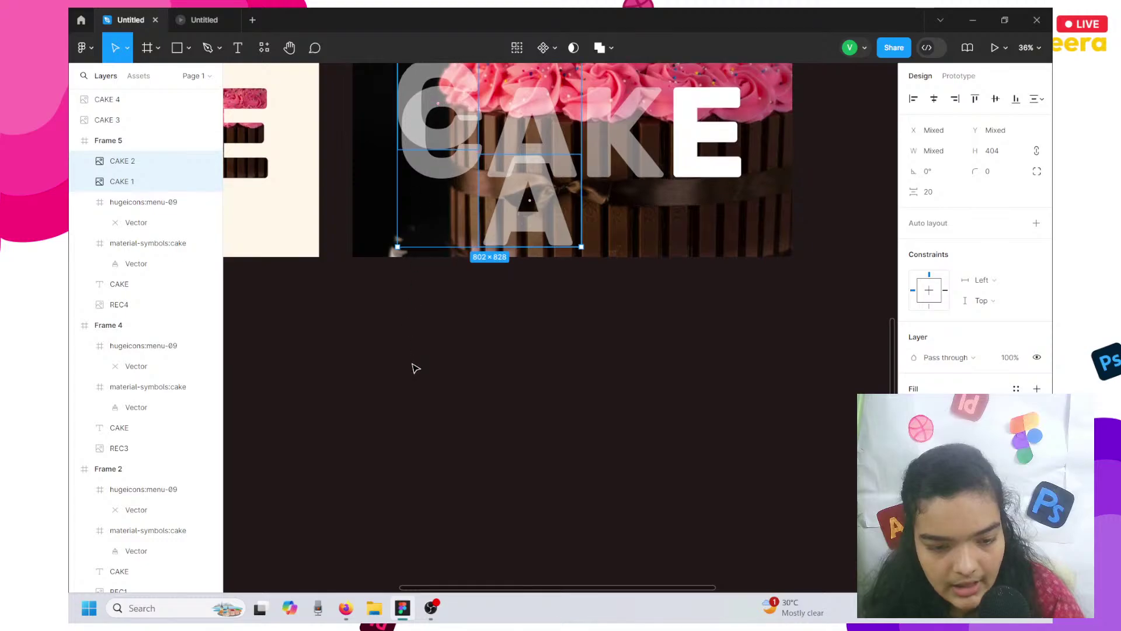
{"action": "left_click_drag", "start_coordinate": [411, 362], "coordinate": [437, 272]}
{"action": "scroll", "coordinate": [421, 410], "scroll_direction": "up", "scroll_amount": 3}
{"action": "left_click", "coordinate": [422, 174]}
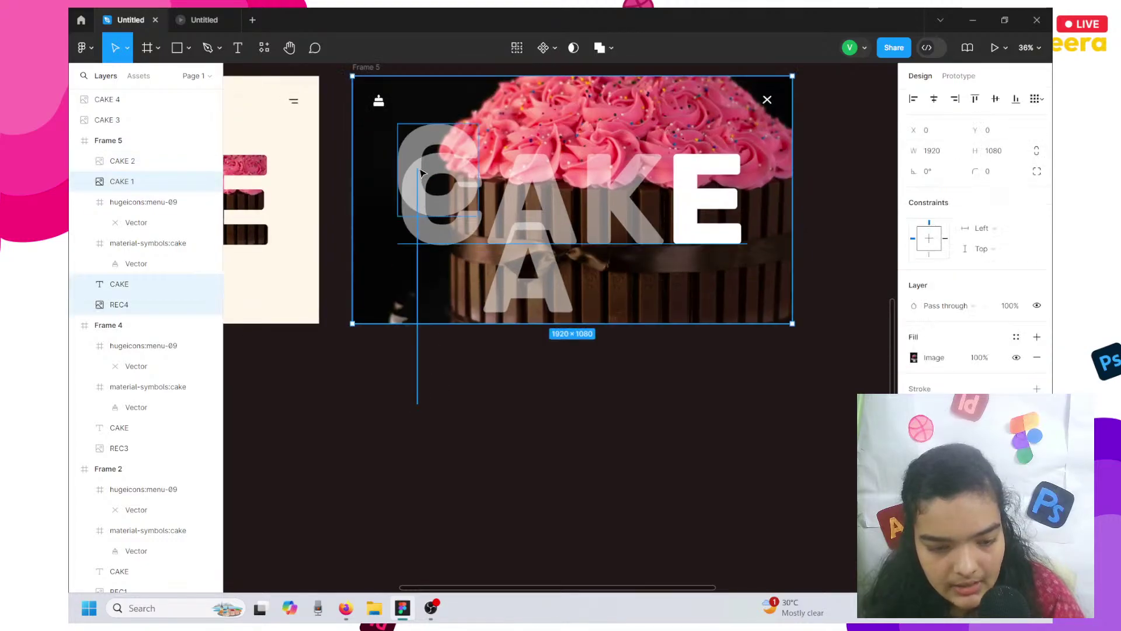
{"action": "left_click_drag", "start_coordinate": [421, 195], "coordinate": [424, 202]}
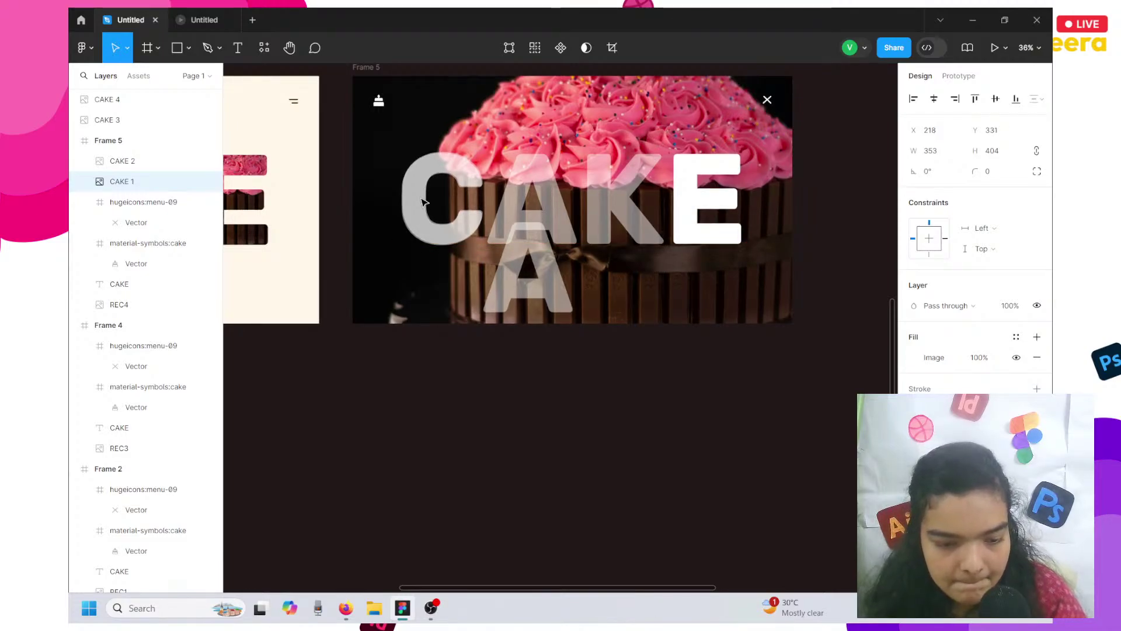
Align the A image over the A of Frame 5's CAKE lettering, at about X 566, Y 332, and clear the selection.
{"action": "left_click", "coordinate": [497, 243]}
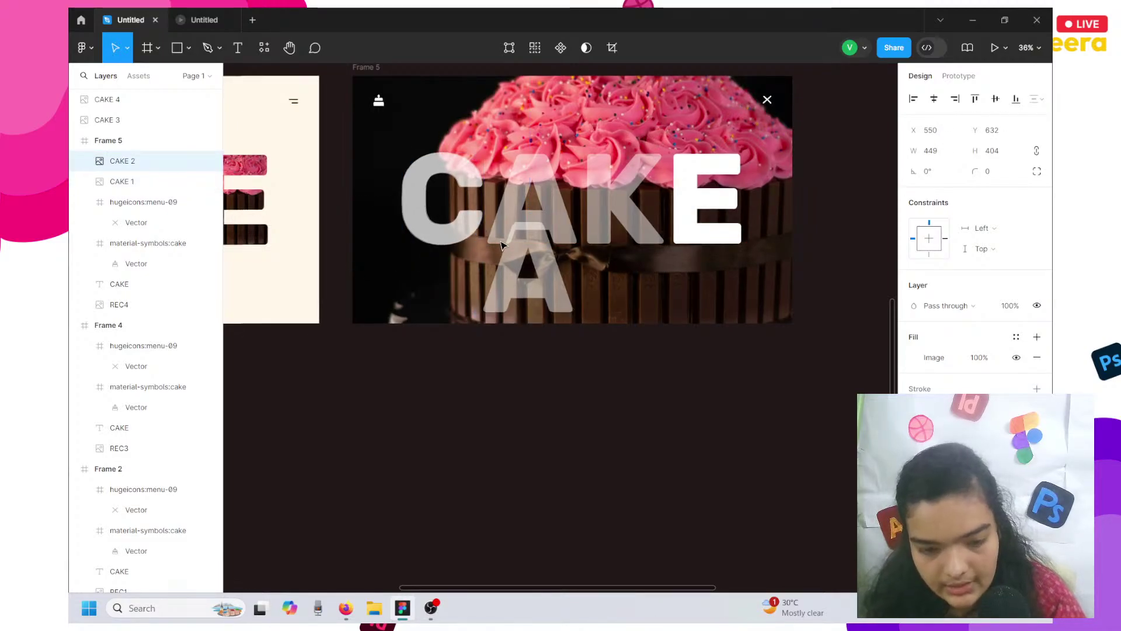
{"action": "left_click_drag", "start_coordinate": [501, 245], "coordinate": [509, 181]}
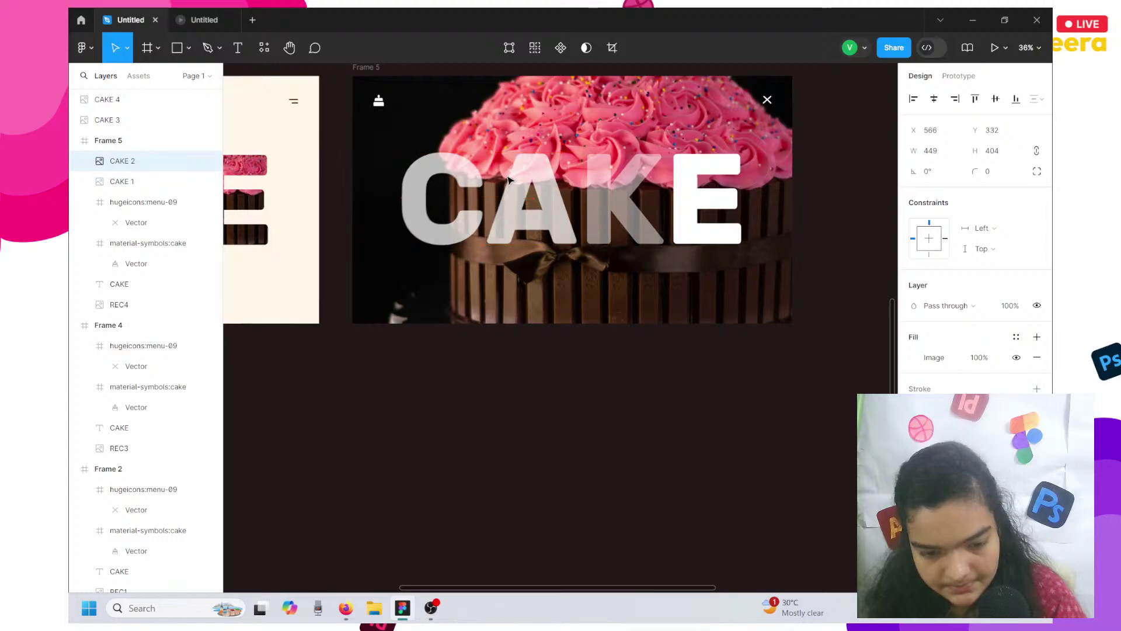
{"action": "left_click", "coordinate": [623, 432]}
Move the cropped K and E images together from the canvas into Frame 5.
{"action": "scroll", "coordinate": [623, 433], "scroll_direction": "down", "scroll_amount": 5}
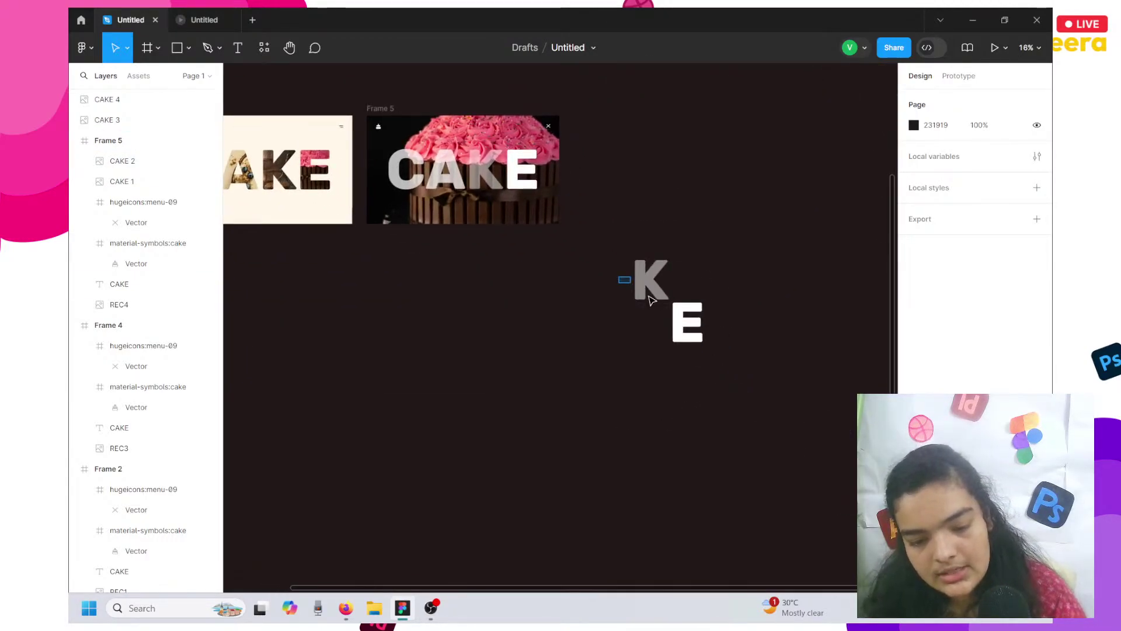
{"action": "left_click_drag", "start_coordinate": [652, 300], "coordinate": [509, 186]}
{"action": "scroll", "coordinate": [509, 186], "scroll_direction": "up", "scroll_amount": 5}
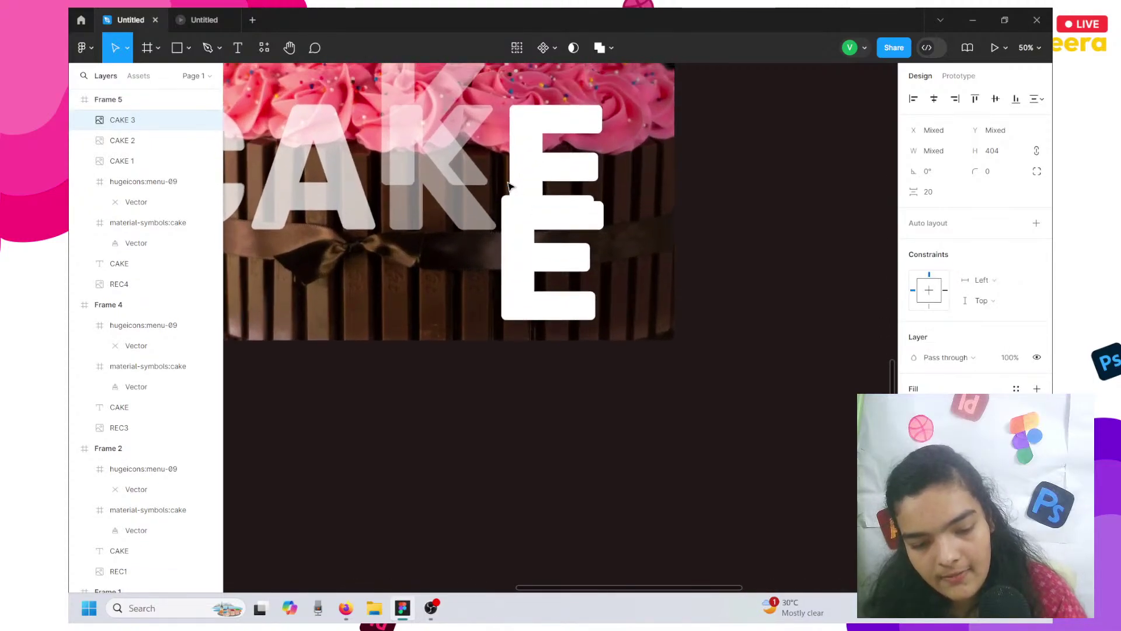
Align the E image over Frame 5's E lettering at about X 1367, Y 332, using a temporary 20% black fill that is removed again.
{"action": "left_click", "coordinate": [524, 251]}
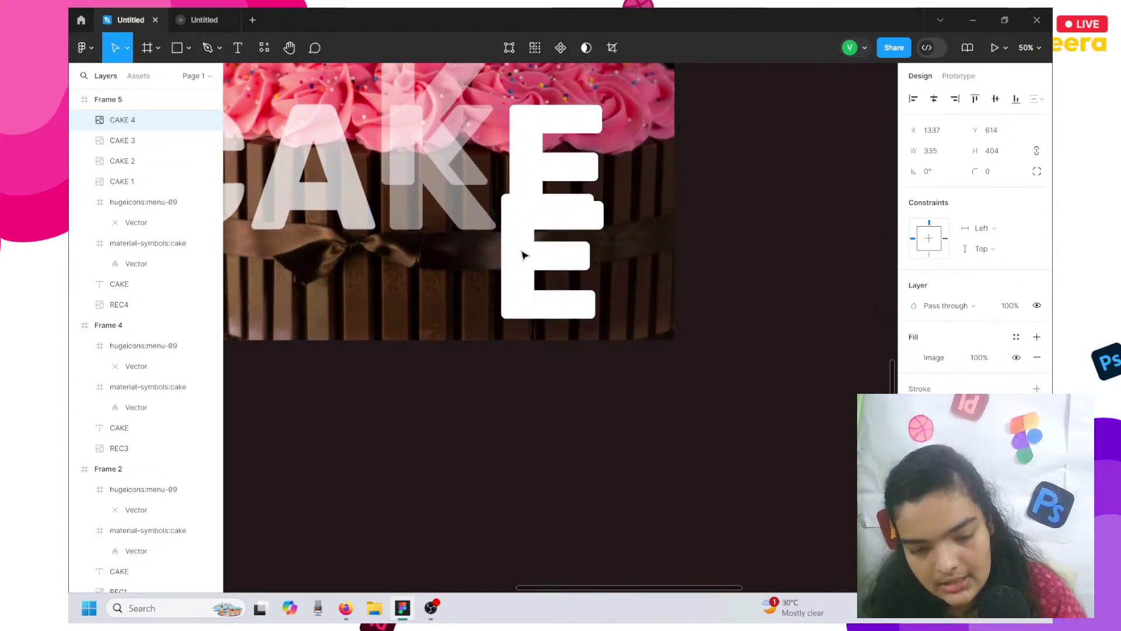
{"action": "left_click_drag", "start_coordinate": [530, 225], "coordinate": [527, 160]}
{"action": "key", "text": "0"}
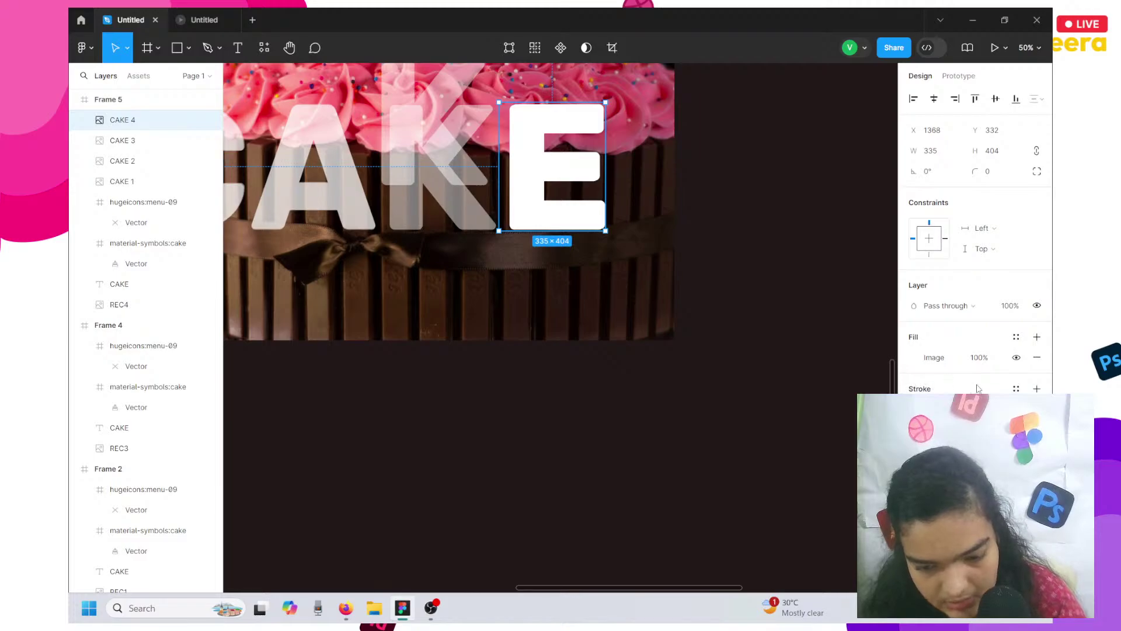
{"action": "left_click", "coordinate": [1036, 336]}
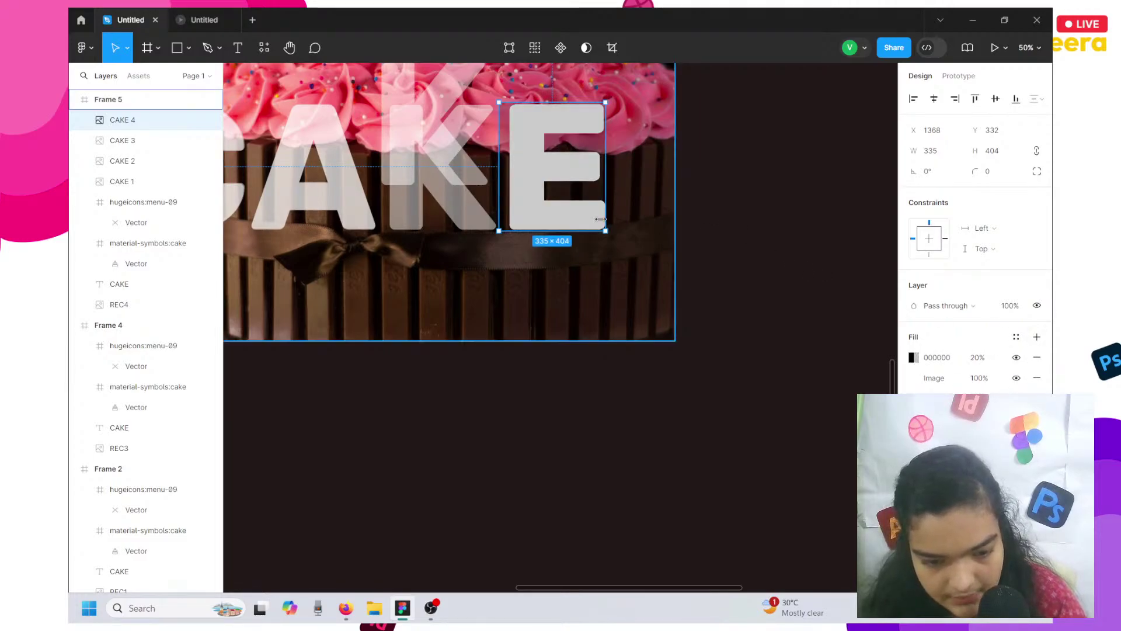
{"action": "left_click_drag", "start_coordinate": [602, 219], "coordinate": [612, 218]}
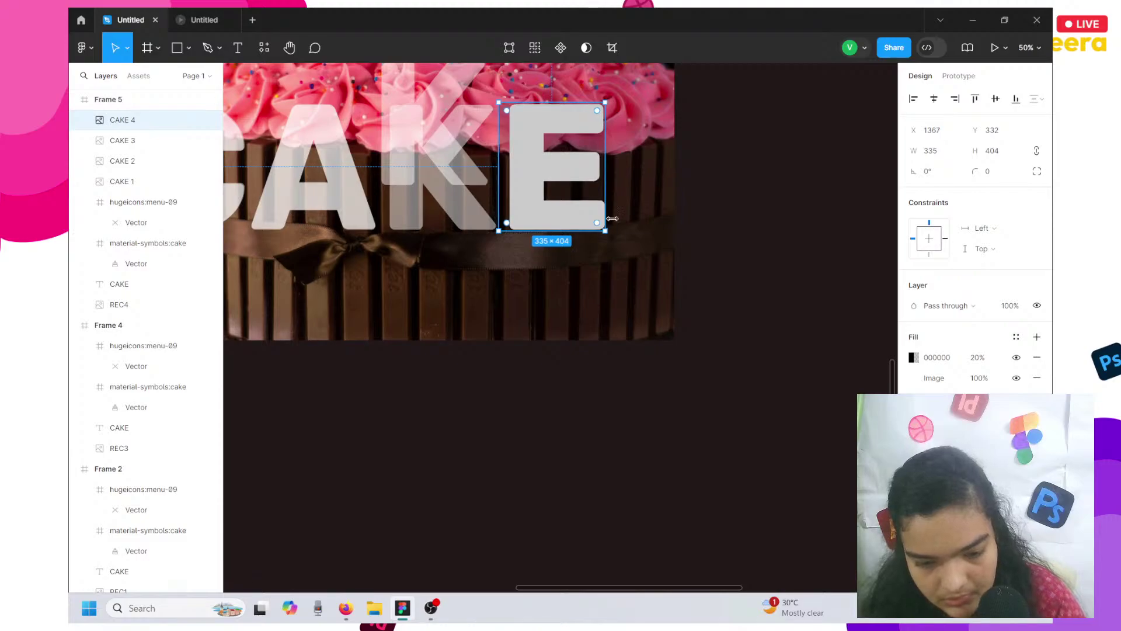
{"action": "left_click", "coordinate": [1037, 358]}
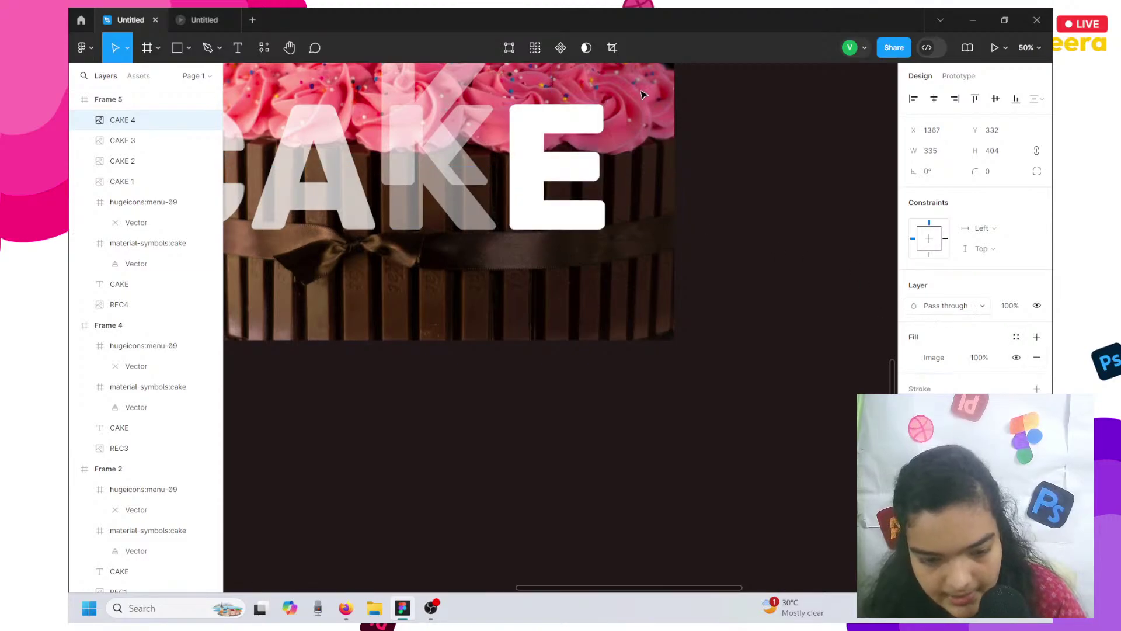
Align the K image over Frame 5's K lettering at X 988, Y 332, and delete the frame's CAKE text layer.
{"action": "left_click", "coordinate": [396, 141]}
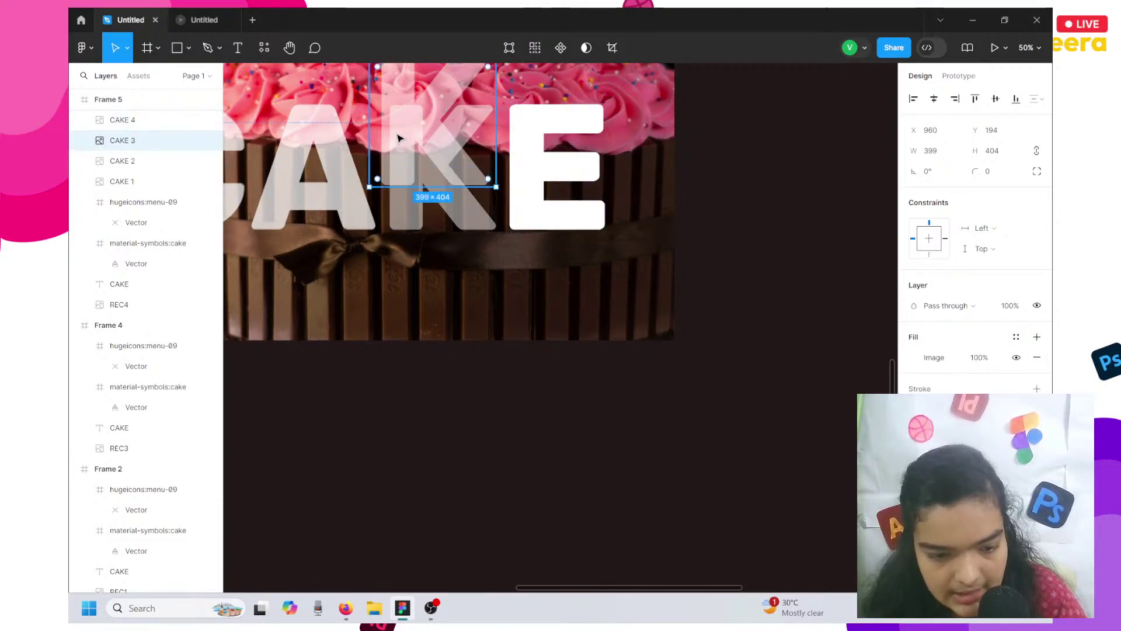
{"action": "left_click_drag", "start_coordinate": [397, 138], "coordinate": [408, 181]}
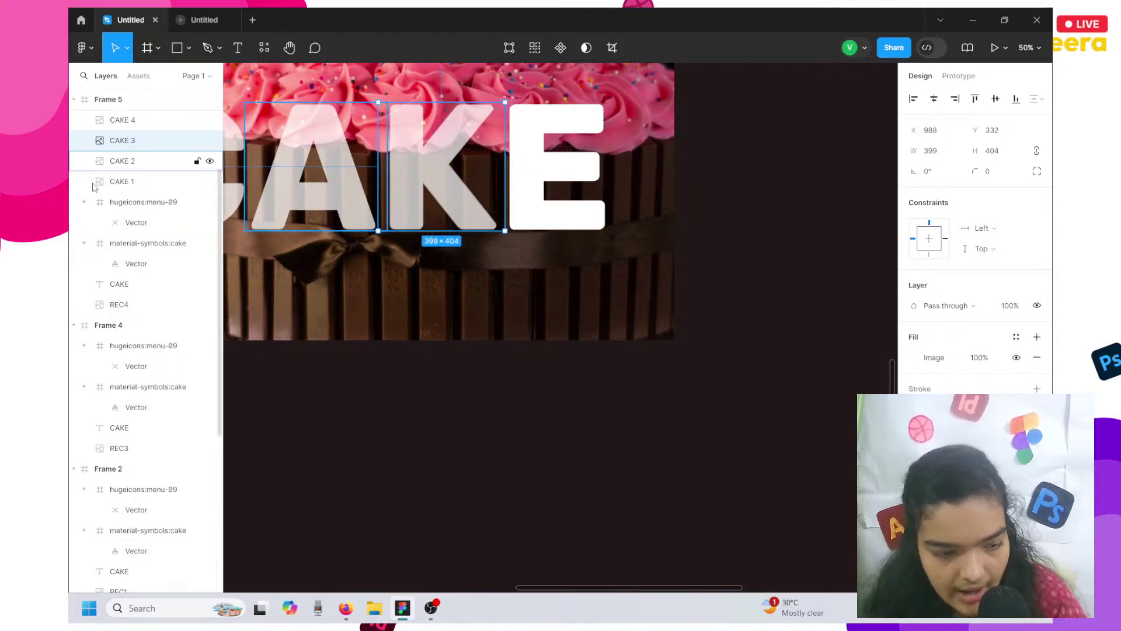
{"action": "left_click", "coordinate": [117, 292]}
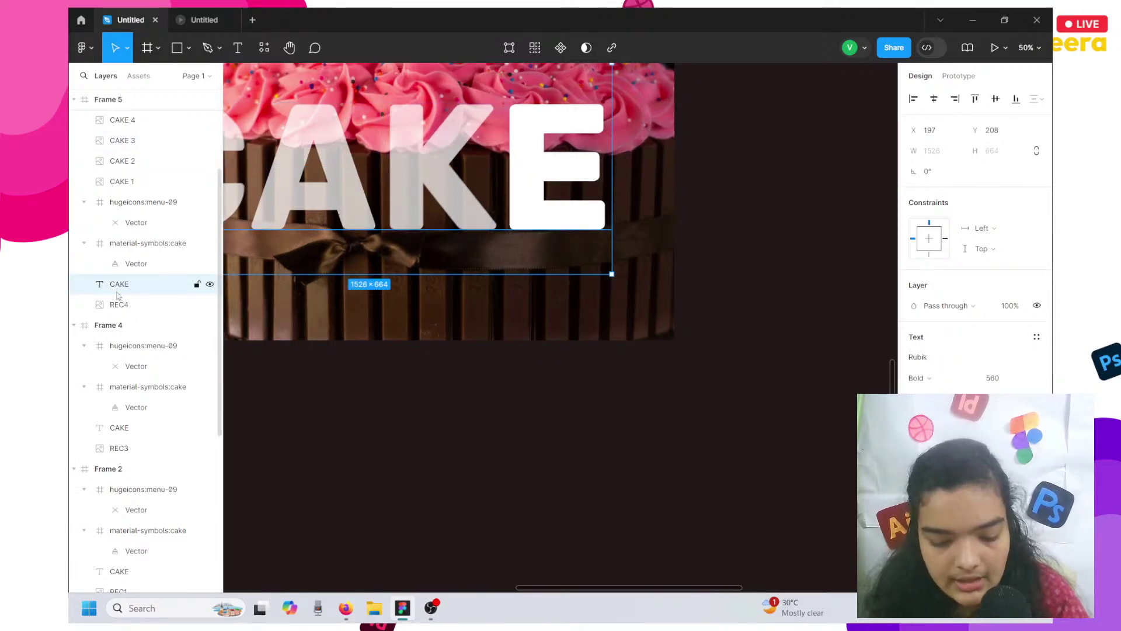
{"action": "key", "text": "Delete"}
Shift Frame 5's E image slightly closer to the K, to X 1362, Y 332.
{"action": "left_click", "coordinate": [524, 197]}
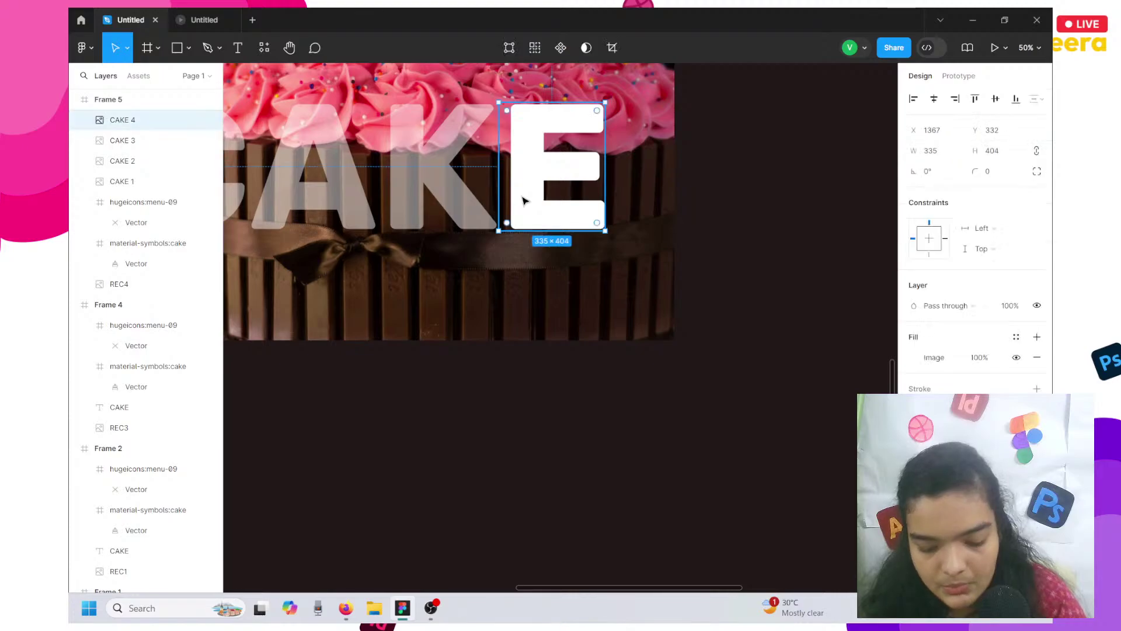
{"action": "left_click_drag", "start_coordinate": [523, 199], "coordinate": [522, 200]}
{"action": "scroll", "coordinate": [522, 200], "scroll_direction": "left", "scroll_amount": 3}
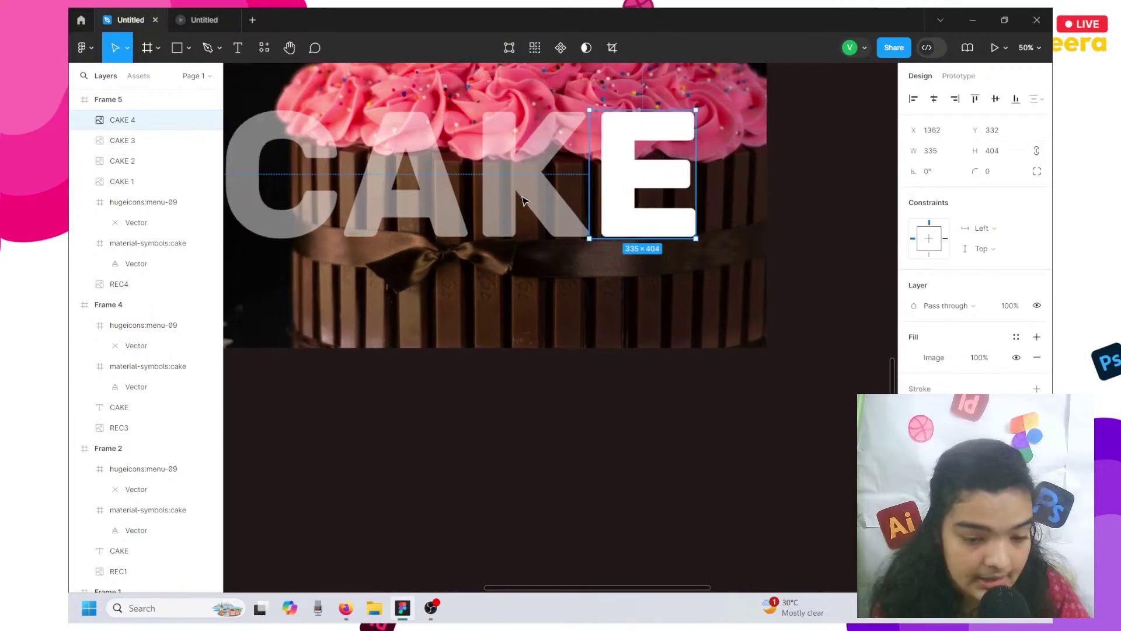
Link Frame 5's C image to Frame 2 with an on-click Navigate to interaction in the prototype.
{"action": "scroll", "coordinate": [522, 199], "scroll_direction": "down", "scroll_amount": 3}
{"action": "key", "text": "Tab"}
{"action": "key", "text": "Tab"}
{"action": "key", "text": "Tab"}
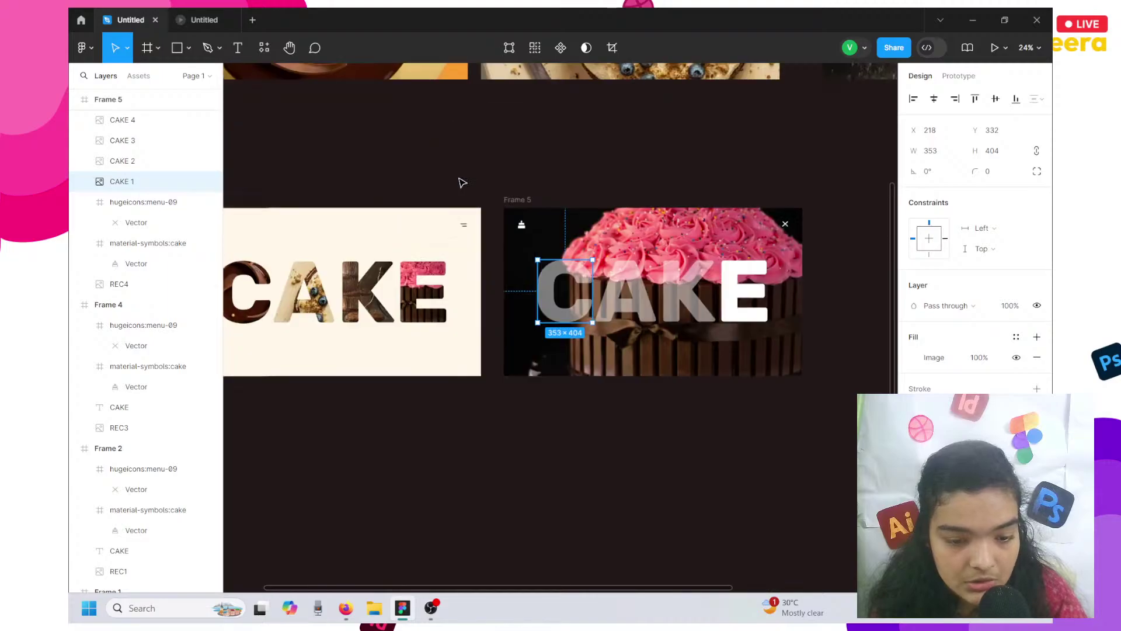
{"action": "scroll", "coordinate": [462, 183], "scroll_direction": "left", "scroll_amount": 5}
{"action": "scroll", "coordinate": [460, 181], "scroll_direction": "down", "scroll_amount": 3}
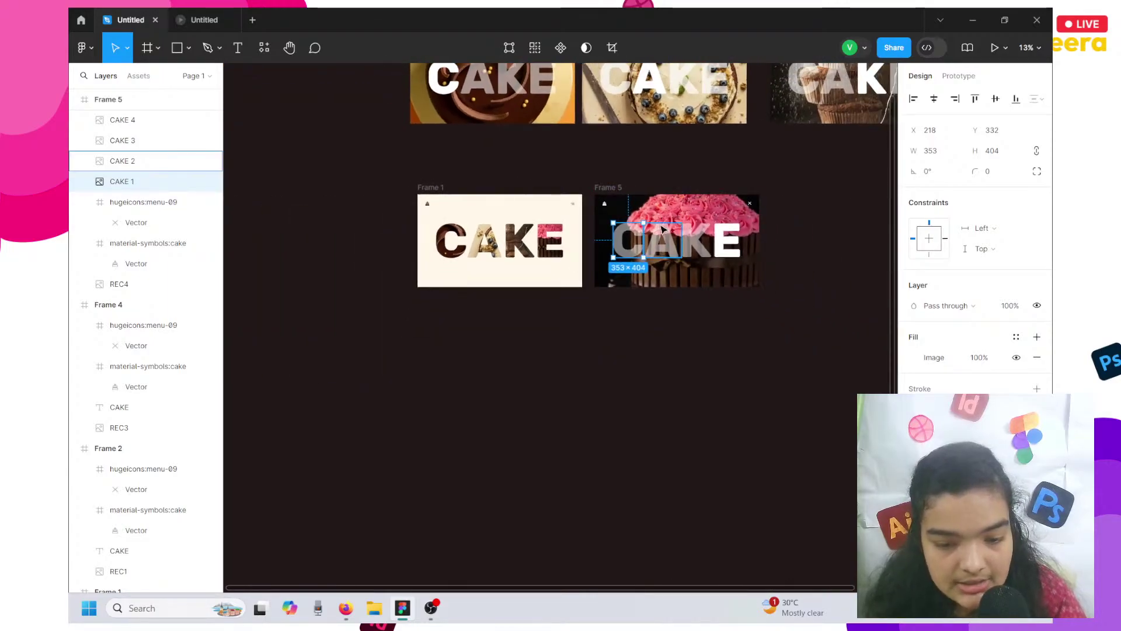
{"action": "left_click", "coordinate": [958, 77]}
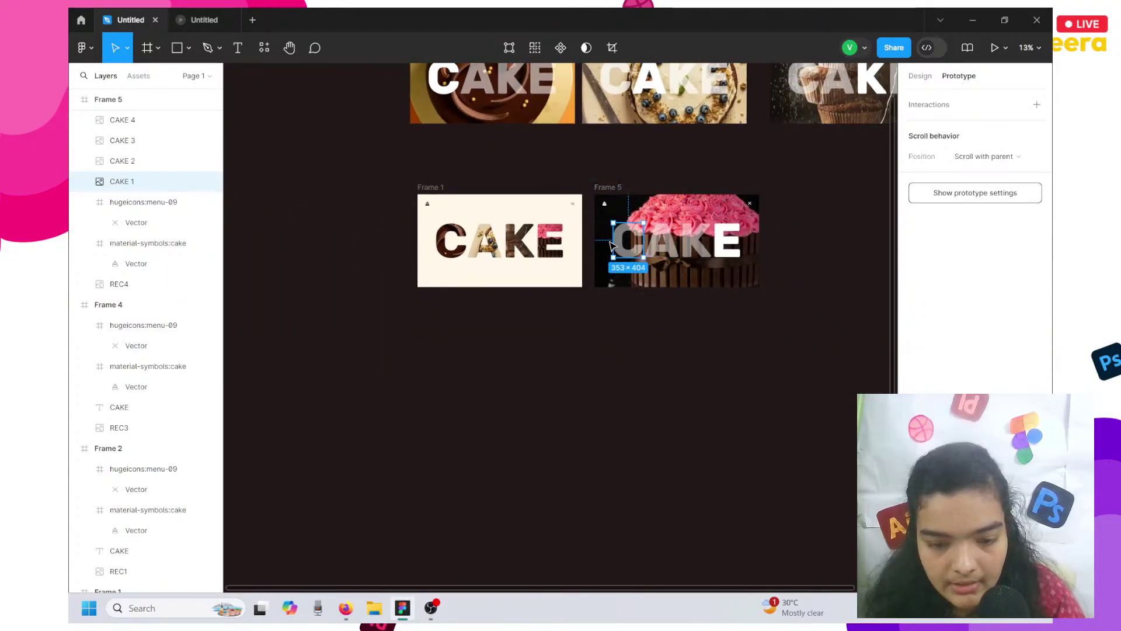
{"action": "left_click_drag", "start_coordinate": [629, 222], "coordinate": [493, 99]}
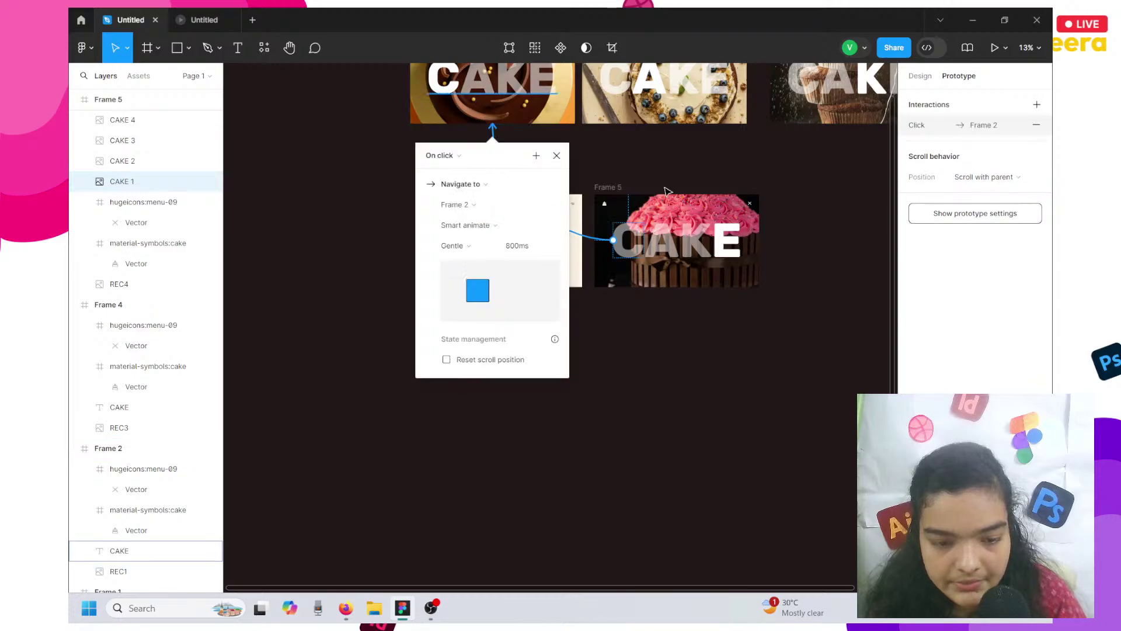
Link Frame 5's A image to Frame 3 and its K image to Frame 4 with on-click prototype connections.
{"action": "left_click", "coordinate": [664, 246]}
{"action": "left_click_drag", "start_coordinate": [662, 222], "coordinate": [664, 117]}
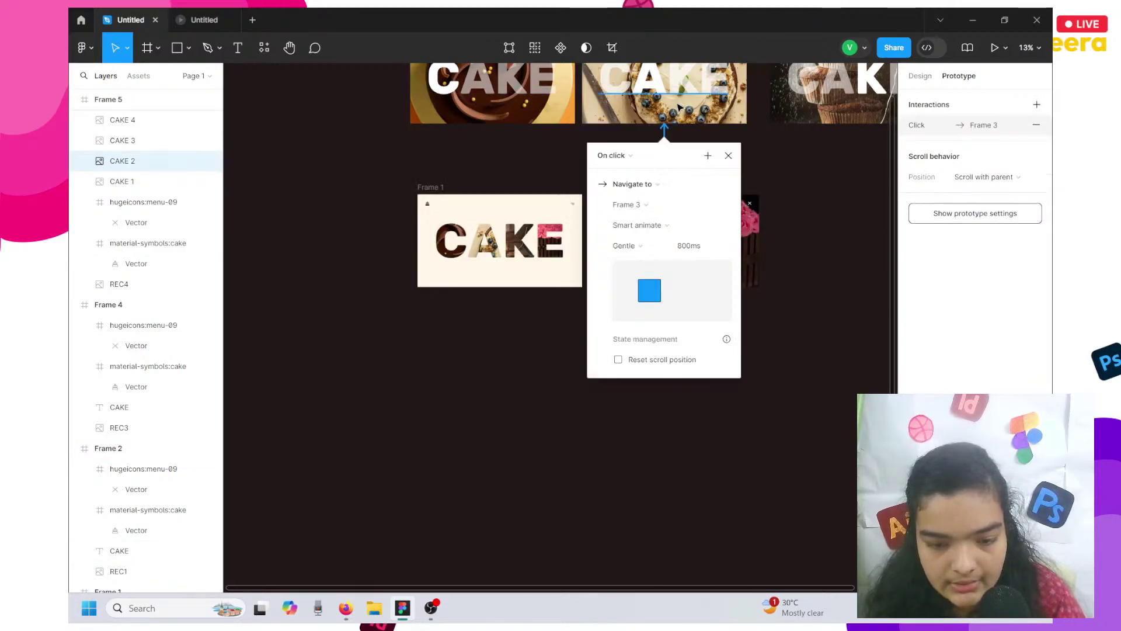
{"action": "left_click", "coordinate": [816, 213]}
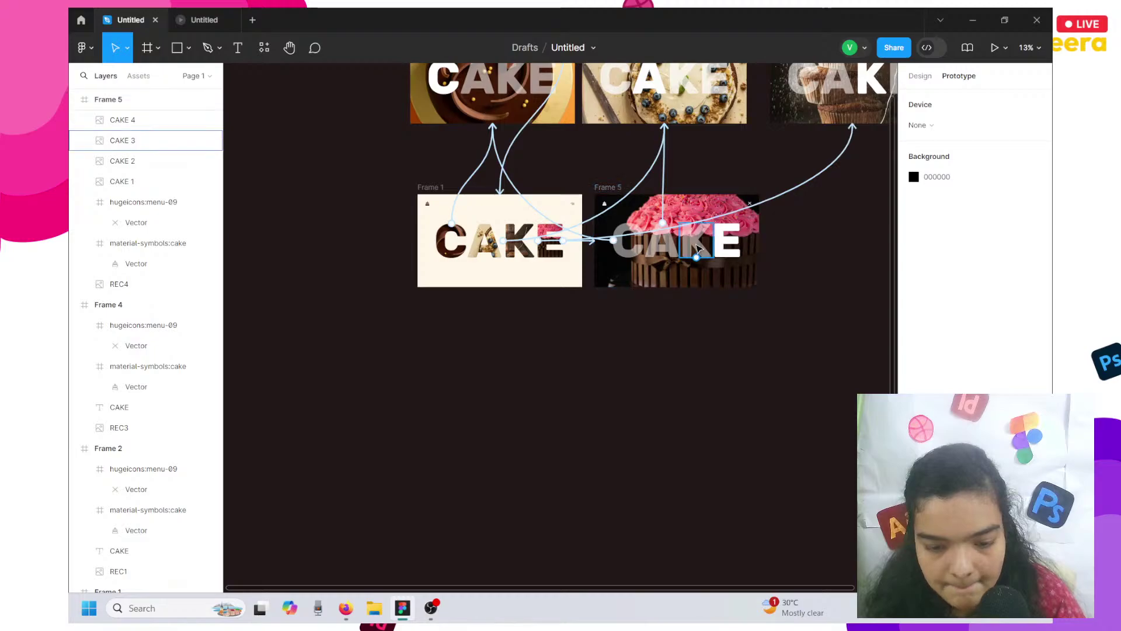
{"action": "left_click", "coordinate": [699, 248]}
{"action": "left_click_drag", "start_coordinate": [698, 223], "coordinate": [829, 116]}
Give Frame 5's E image an on-click Scroll to interaction targeting REC4, and clear the selection.
{"action": "left_click", "coordinate": [720, 259]}
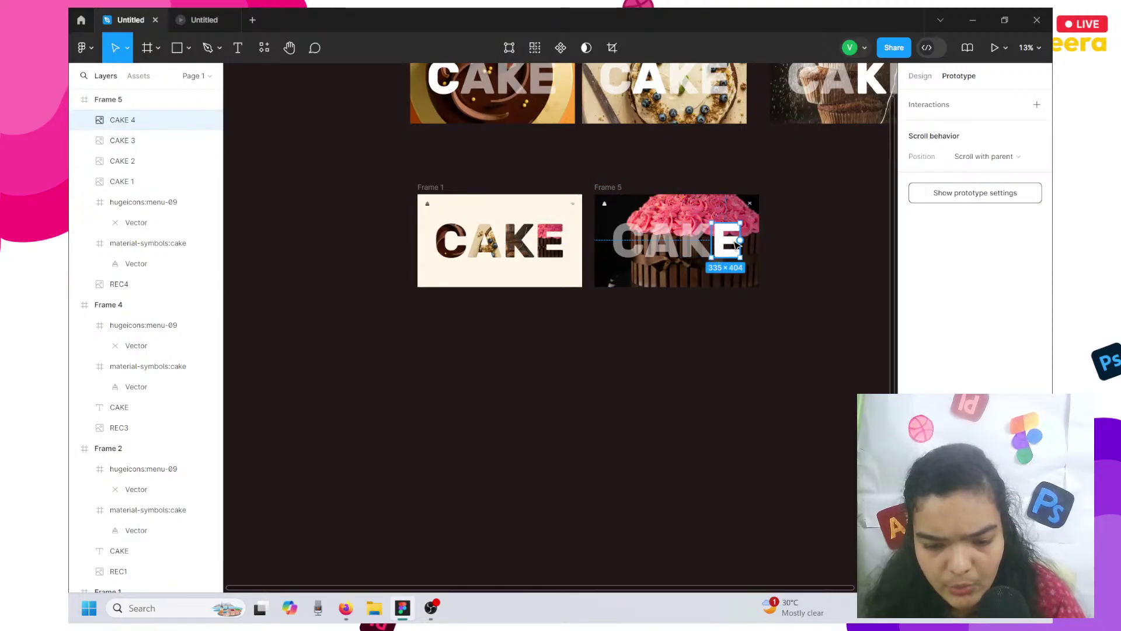
{"action": "left_click_drag", "start_coordinate": [741, 244], "coordinate": [754, 257]}
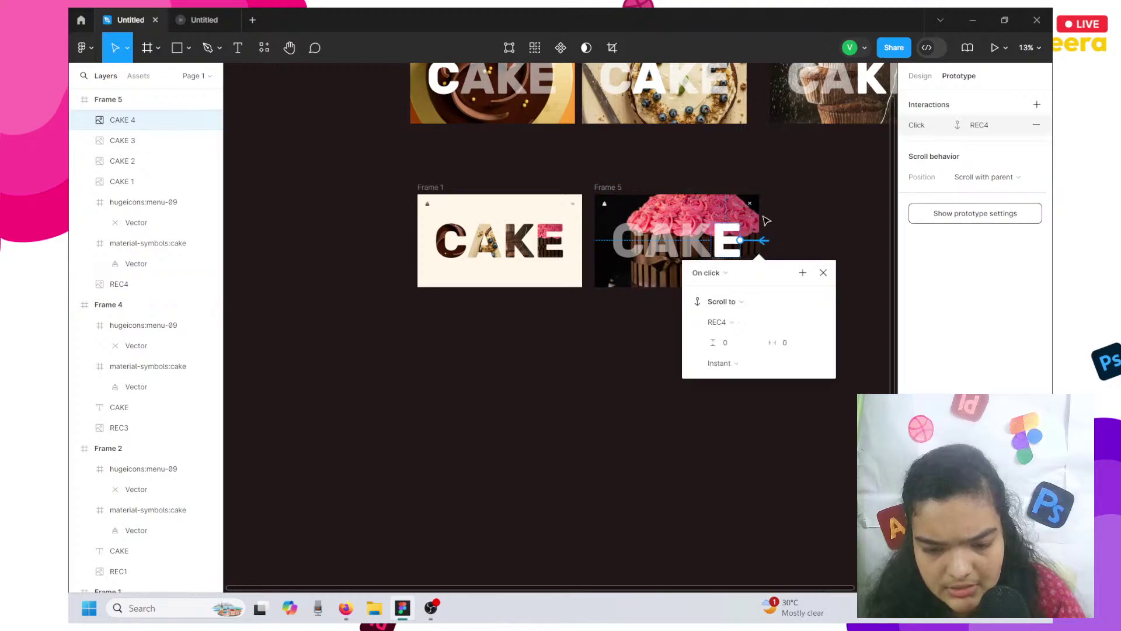
{"action": "left_click", "coordinate": [654, 317]}
Import the CAKE image from folder 1 of MAIN and place it on the empty canvas below Frame 1.
{"action": "scroll", "coordinate": [583, 263], "scroll_direction": "up", "scroll_amount": 3}
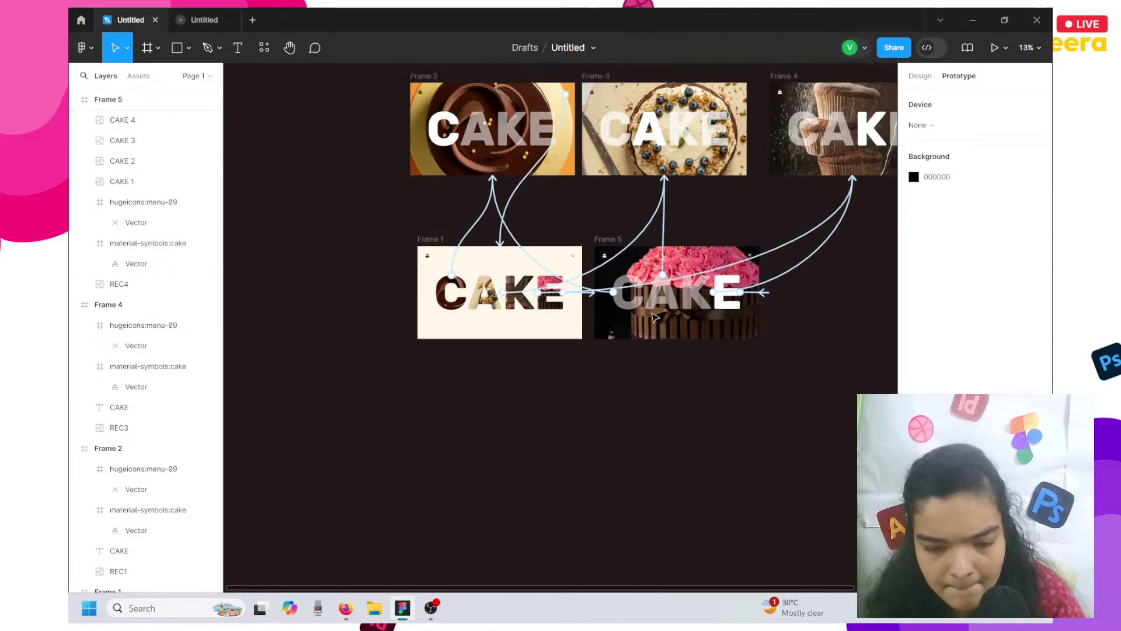
{"action": "left_click", "coordinate": [454, 126]}
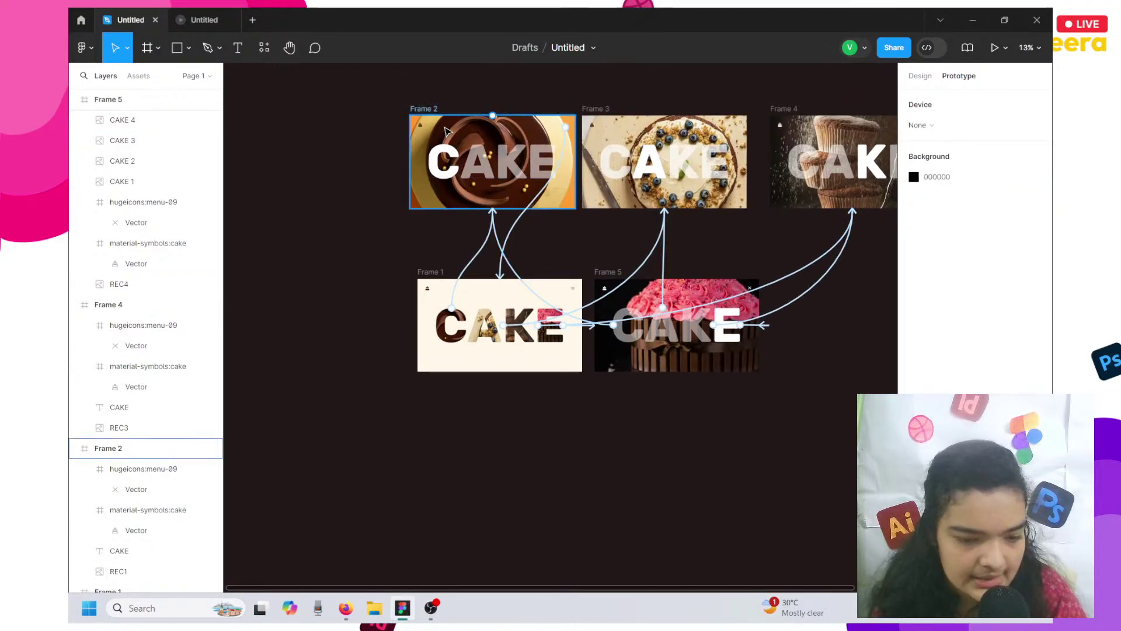
{"action": "left_click", "coordinate": [357, 156]}
{"action": "scroll", "coordinate": [358, 156], "scroll_direction": "up", "scroll_amount": 6}
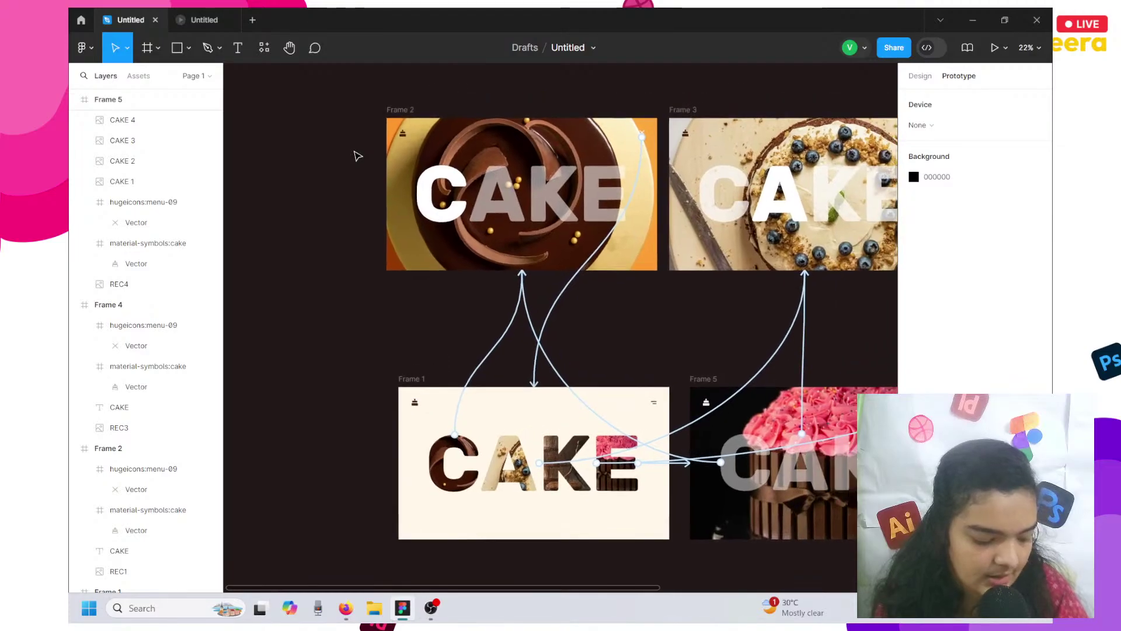
{"action": "scroll", "coordinate": [358, 156], "scroll_direction": "down", "scroll_amount": 5}
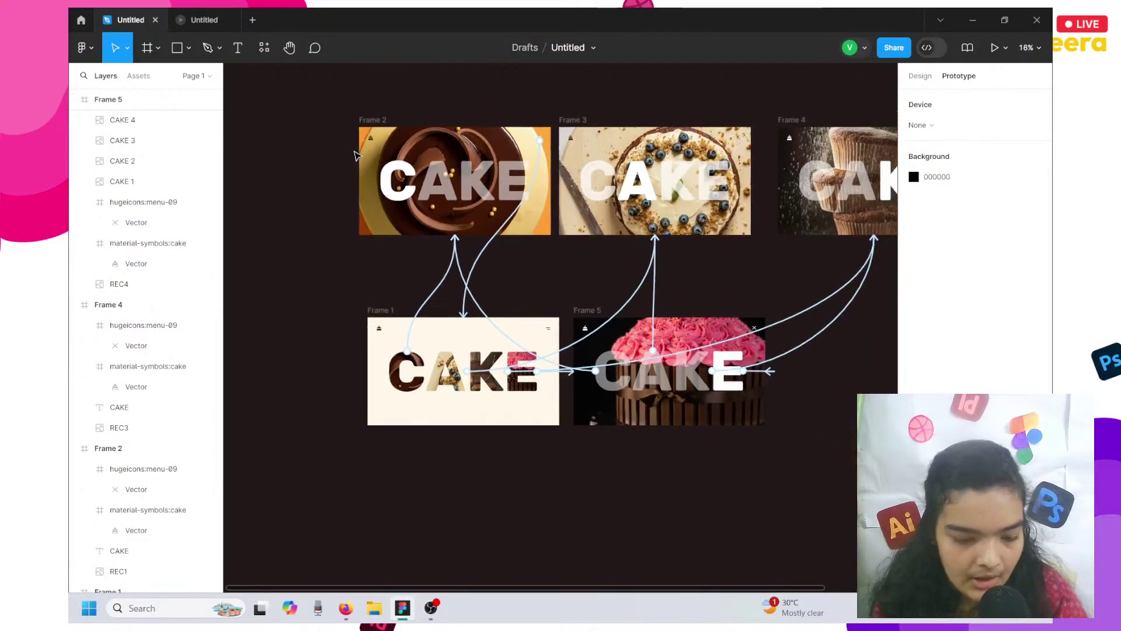
{"action": "key", "text": "ctrl+shift+k"}
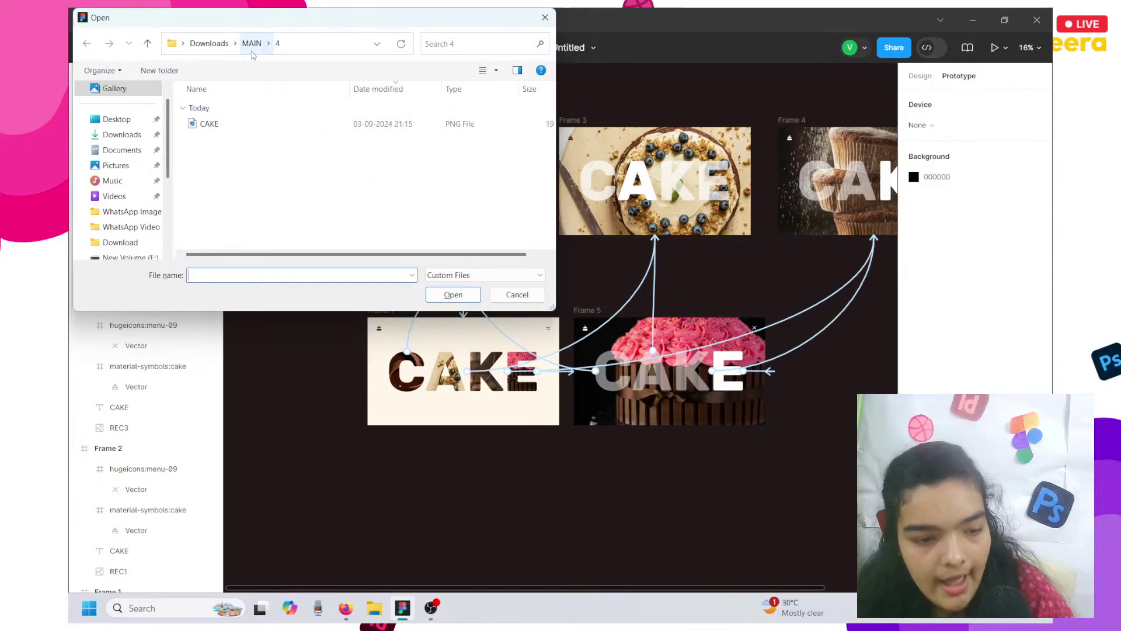
{"action": "left_click", "coordinate": [252, 45]}
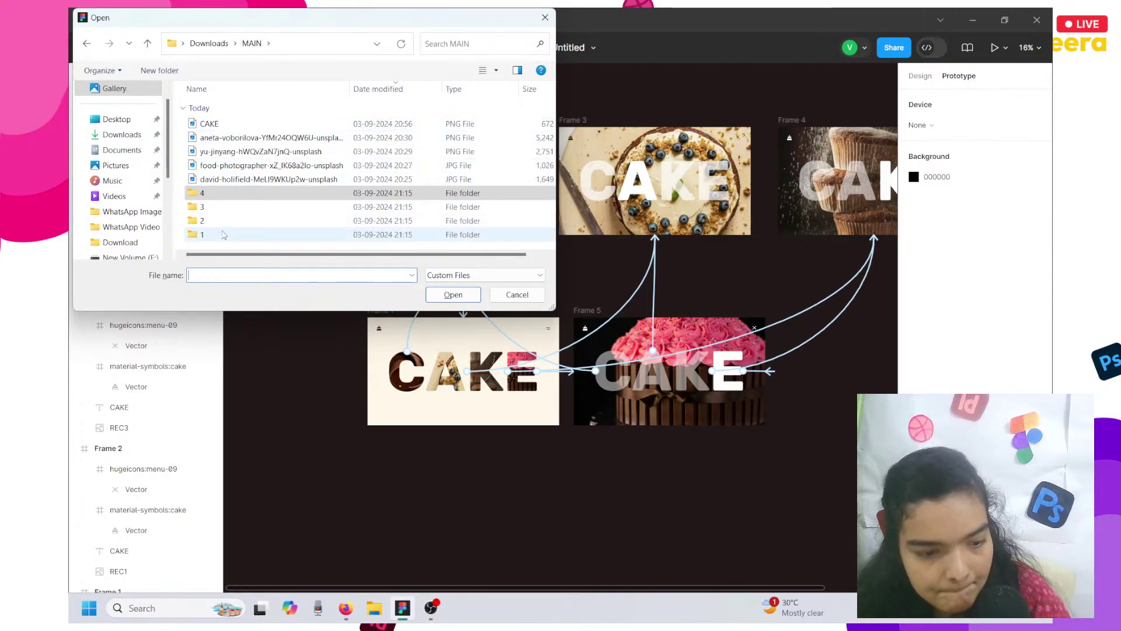
{"action": "double_click", "coordinate": [223, 234]}
{"action": "left_click", "coordinate": [218, 125]}
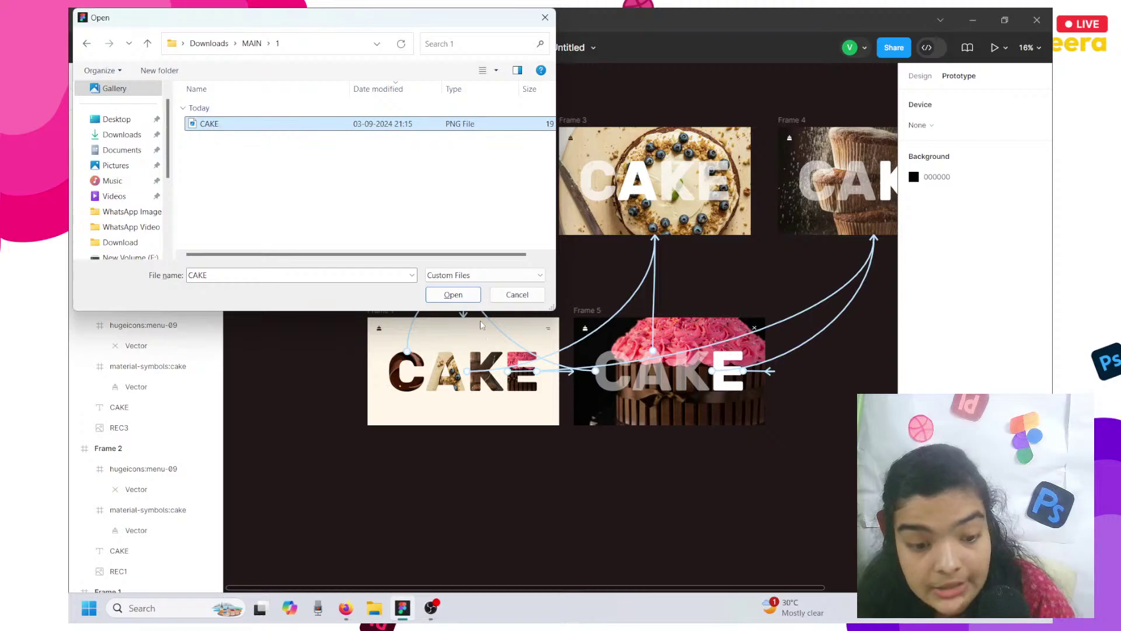
{"action": "left_click", "coordinate": [457, 300]}
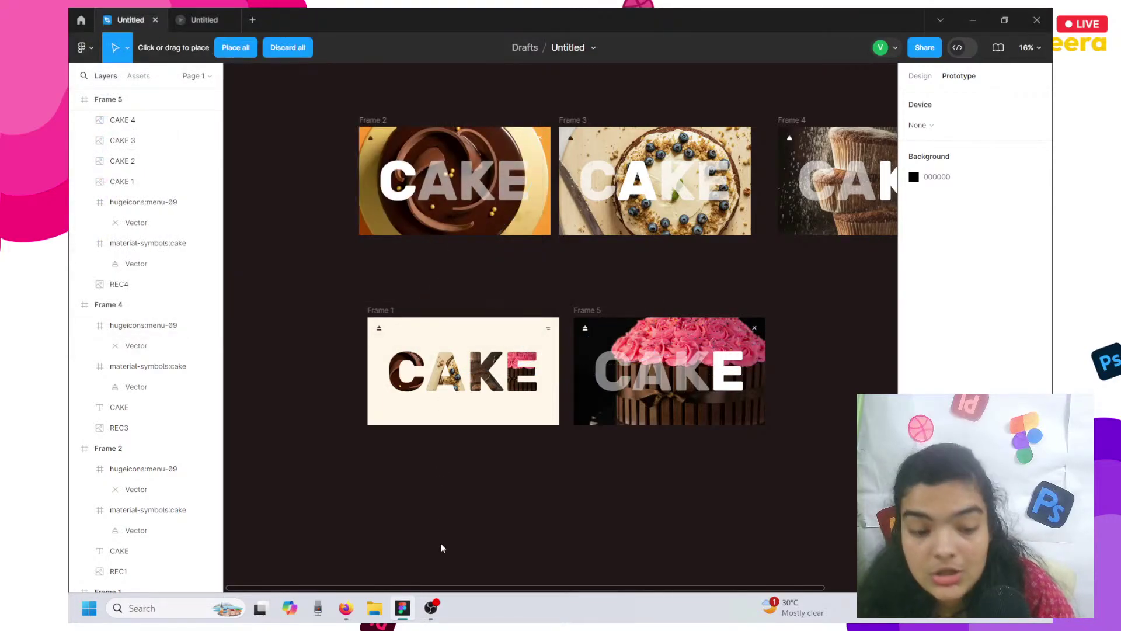
{"action": "left_click", "coordinate": [441, 548]}
Crop the newly placed CAKE image to its white letter C, about 364 px wide.
{"action": "scroll", "coordinate": [428, 533], "scroll_direction": "down", "scroll_amount": 4}
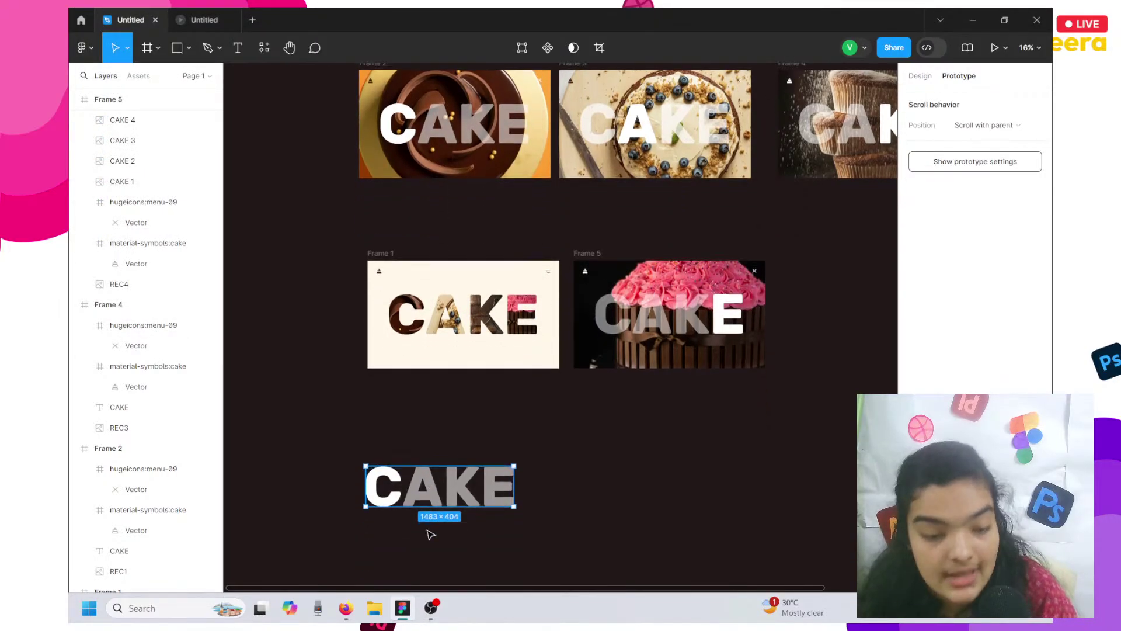
{"action": "scroll", "coordinate": [430, 535], "scroll_direction": "down", "scroll_amount": 2}
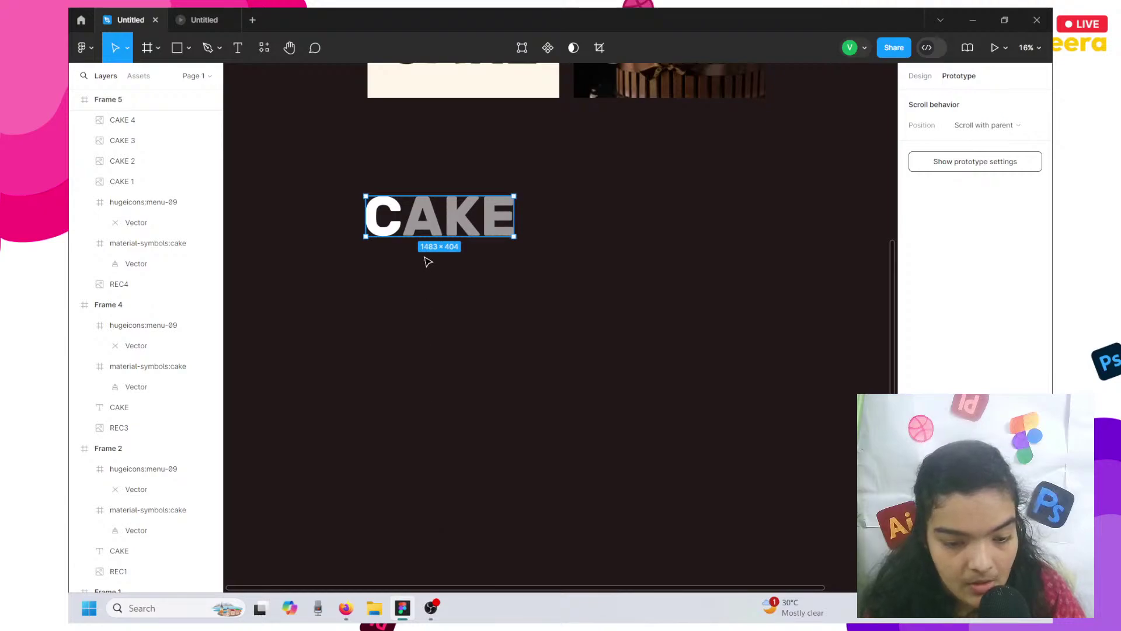
{"action": "scroll", "coordinate": [428, 261], "scroll_direction": "up", "scroll_amount": 5}
{"action": "scroll", "coordinate": [426, 257], "scroll_direction": "up", "scroll_amount": 3}
{"action": "scroll", "coordinate": [426, 258], "scroll_direction": "left", "scroll_amount": 1}
{"action": "left_click", "coordinate": [584, 51]}
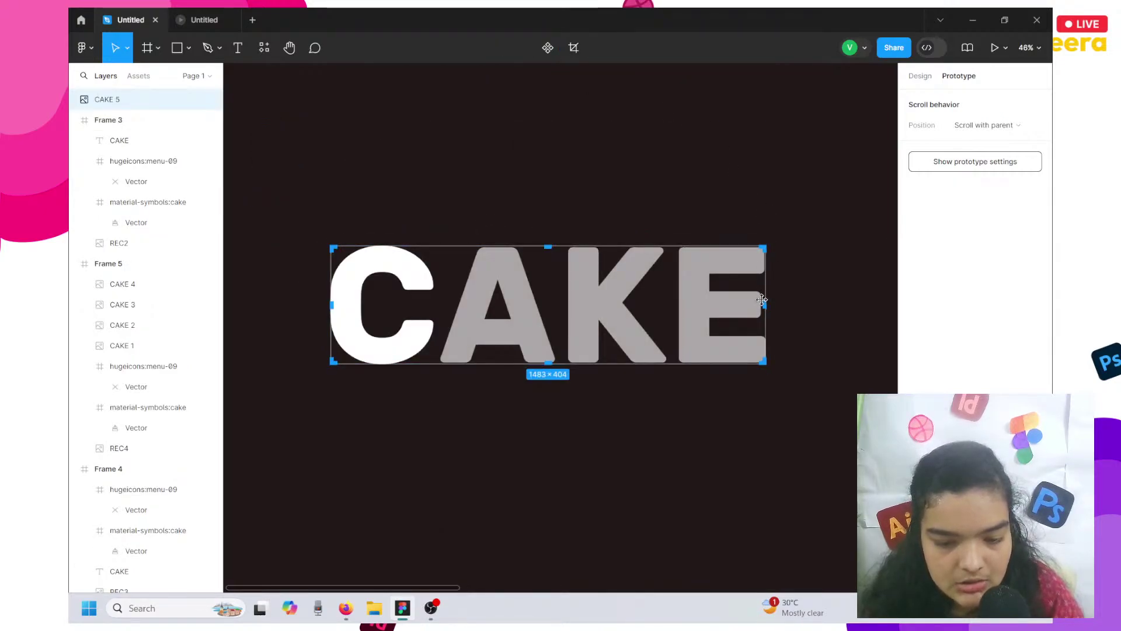
{"action": "left_click_drag", "start_coordinate": [763, 304], "coordinate": [438, 283]}
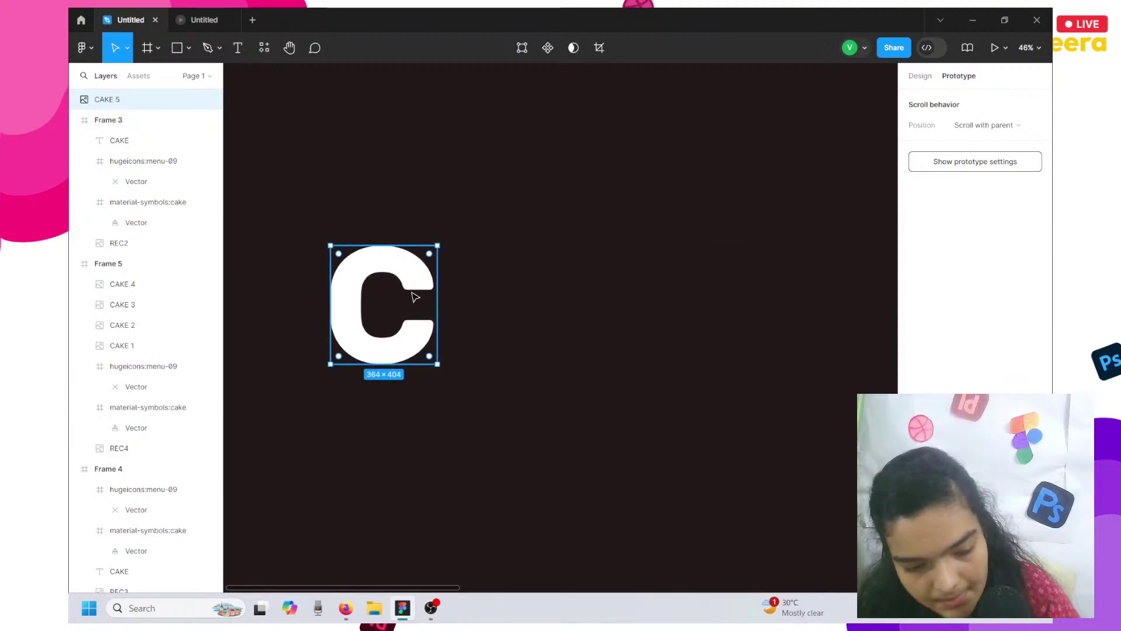
Make three duplicates of the cropped C image and spread them out in a row beside the original.
{"action": "key", "text": "ctrl+d"}
{"action": "key", "text": "ctrl+d"}
{"action": "key", "text": "ctrl+d"}
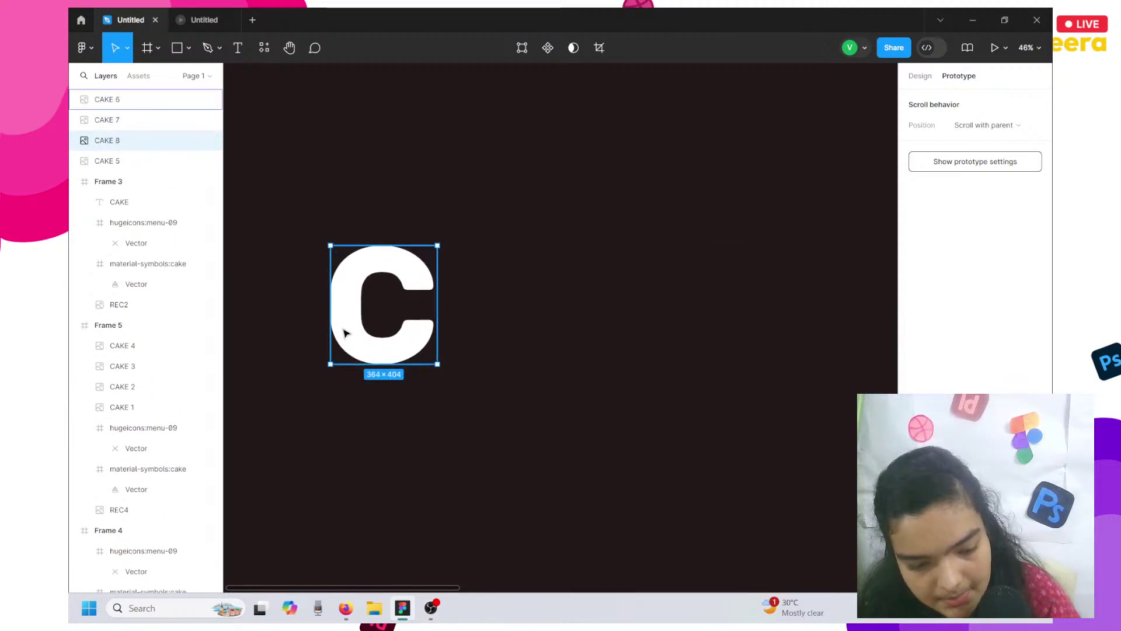
{"action": "left_click_drag", "start_coordinate": [345, 333], "coordinate": [545, 330]}
{"action": "left_click_drag", "start_coordinate": [338, 338], "coordinate": [468, 345]}
{"action": "left_click_drag", "start_coordinate": [344, 358], "coordinate": [643, 359]}
Crop the first duplicate beside the original C to the letter A, 403 × 404, and move it below the row.
{"action": "left_click", "coordinate": [507, 329]}
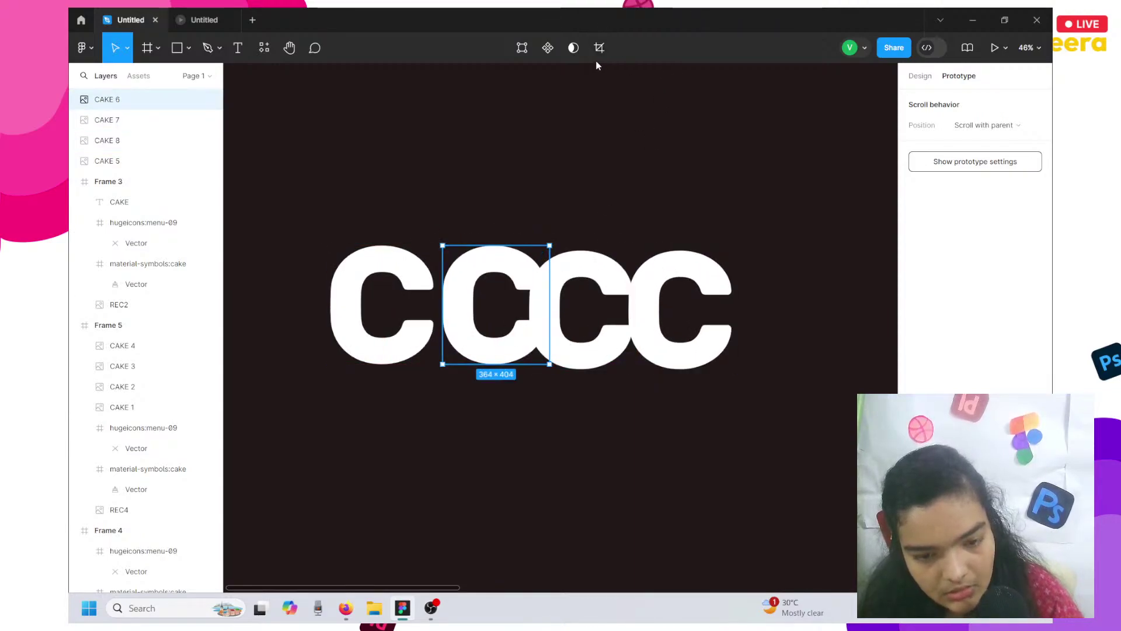
{"action": "left_click_drag", "start_coordinate": [491, 305], "coordinate": [435, 311]}
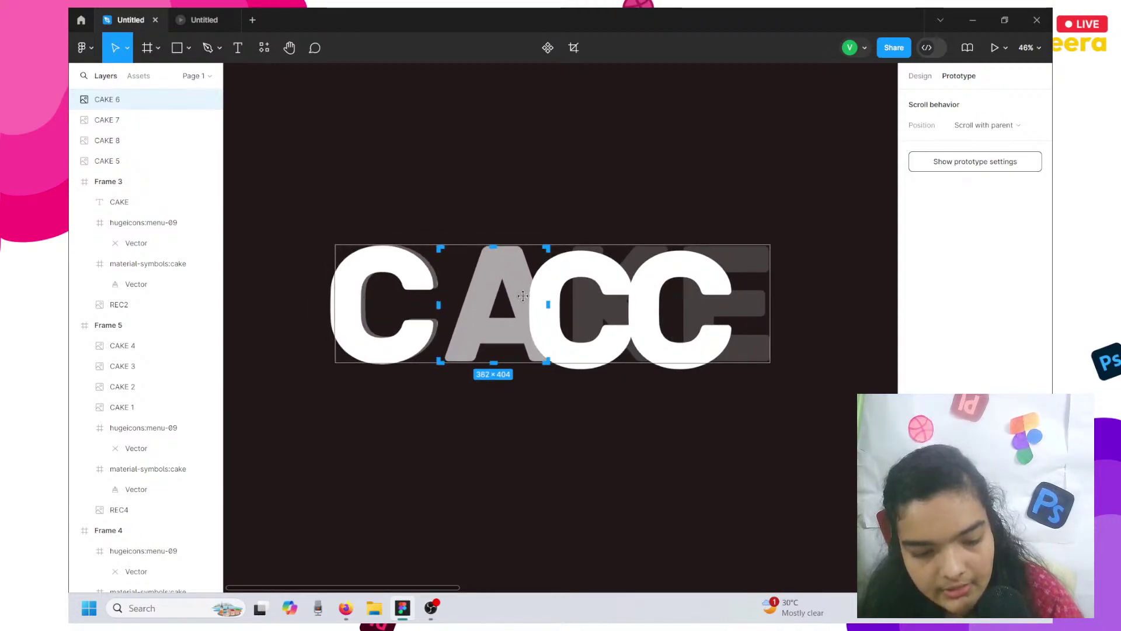
{"action": "left_click_drag", "start_coordinate": [545, 301], "coordinate": [541, 304]}
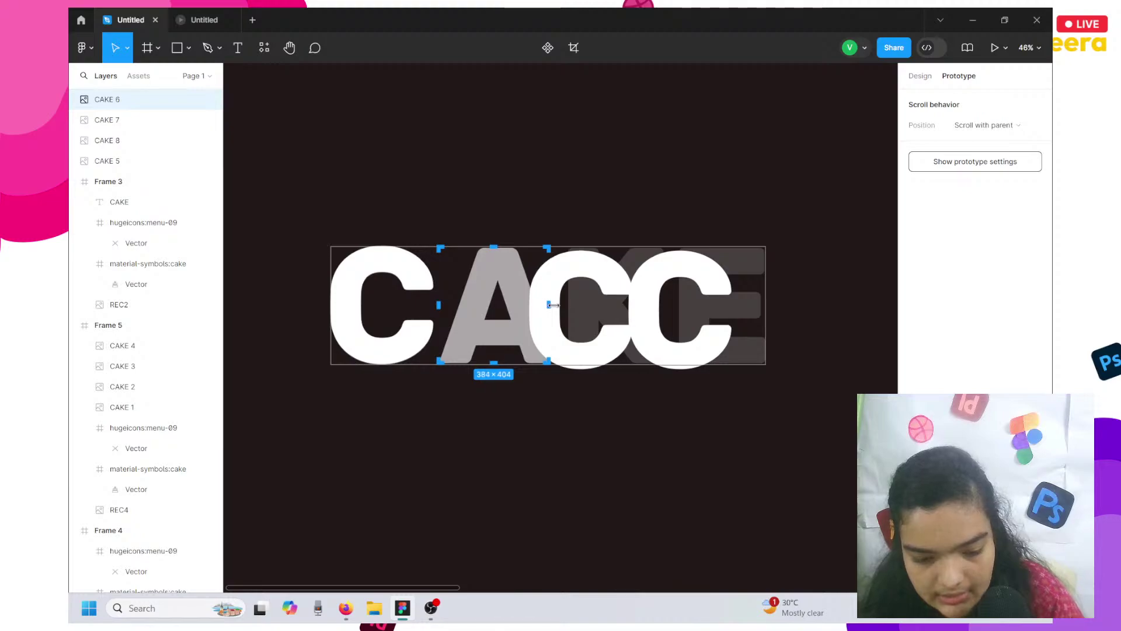
{"action": "key", "text": "Return"}
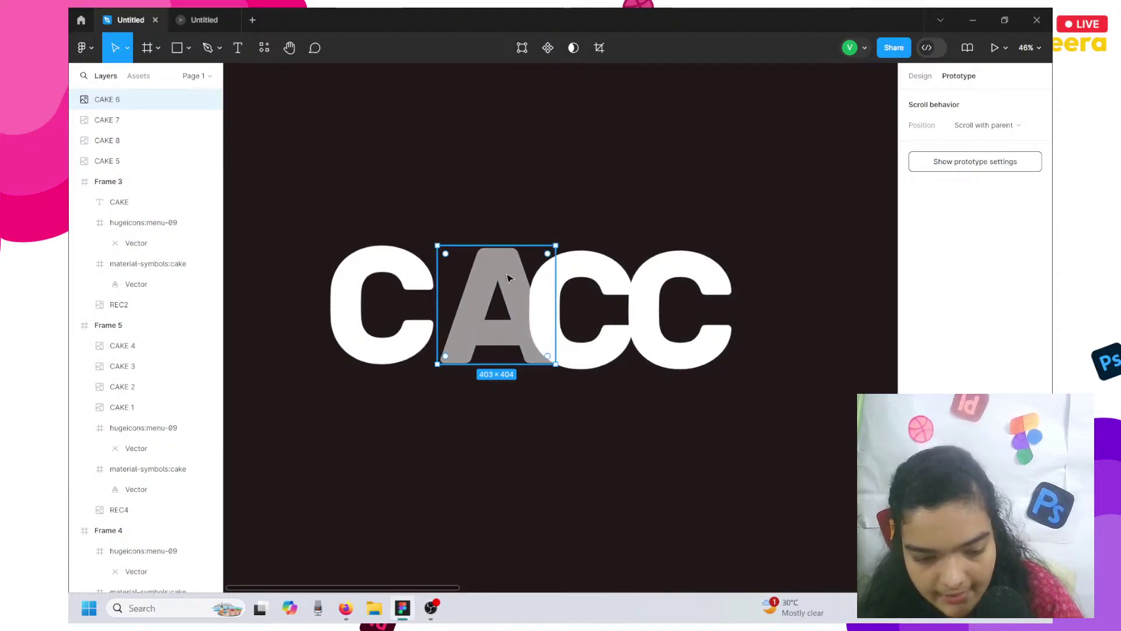
{"action": "left_click_drag", "start_coordinate": [518, 291], "coordinate": [476, 368]}
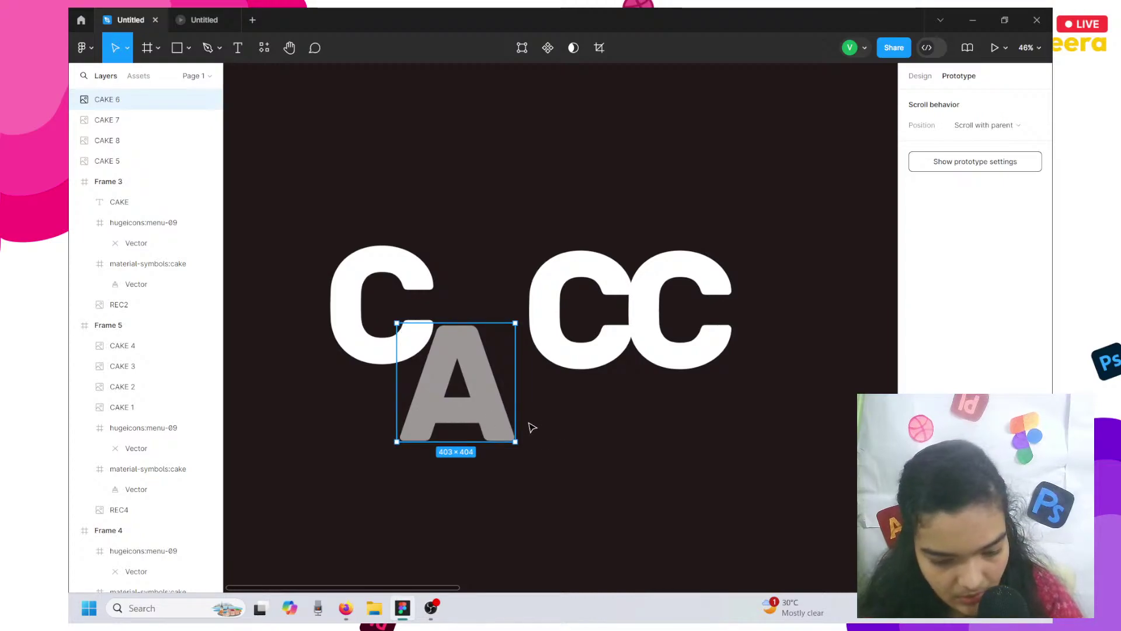
{"action": "left_click", "coordinate": [532, 428]}
Shift the crop of the middle C duplicate so that it shows the letter K, keeping the 364 × 404 size.
{"action": "left_click", "coordinate": [563, 356]}
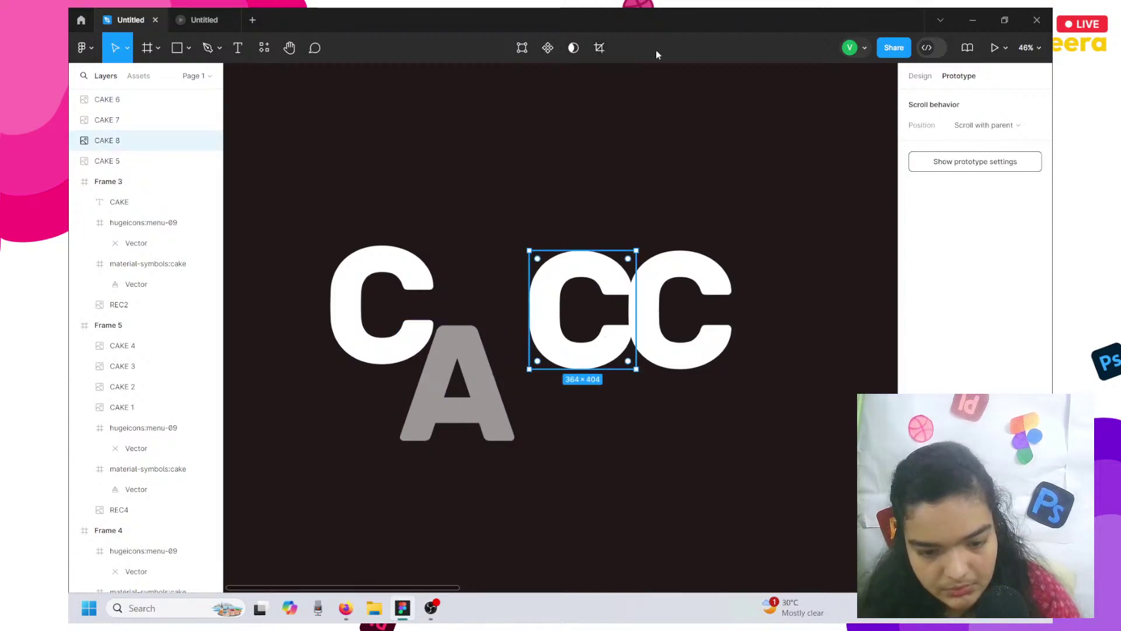
{"action": "left_click", "coordinate": [599, 47]}
{"action": "left_click_drag", "start_coordinate": [591, 301], "coordinate": [358, 301]}
{"action": "key", "text": "Return"}
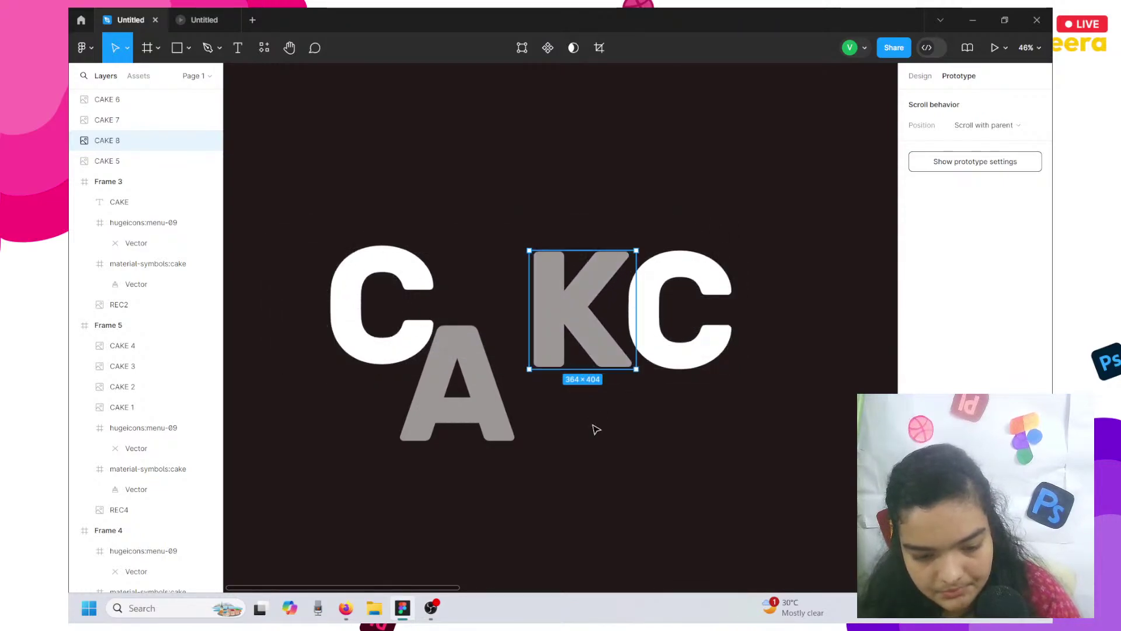
Shift the crop of the last C duplicate so that it shows the letter E, keeping the 364 × 404 size.
{"action": "left_click", "coordinate": [663, 371]}
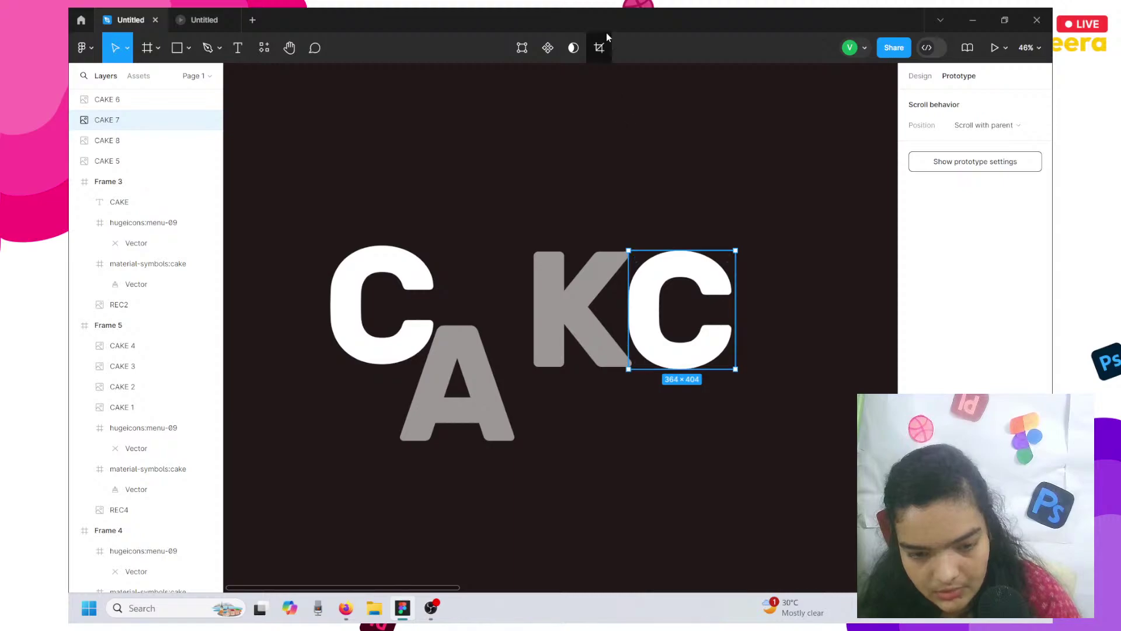
{"action": "left_click", "coordinate": [599, 47]}
{"action": "left_click_drag", "start_coordinate": [666, 299], "coordinate": [579, 306]}
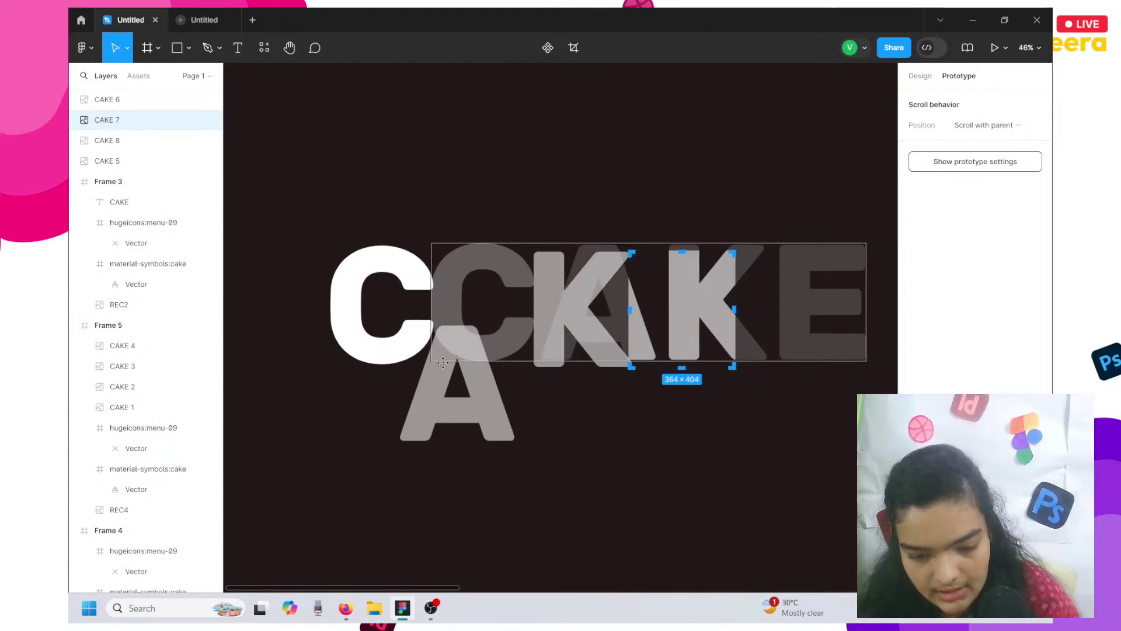
{"action": "left_click_drag", "start_coordinate": [666, 315], "coordinate": [515, 322]}
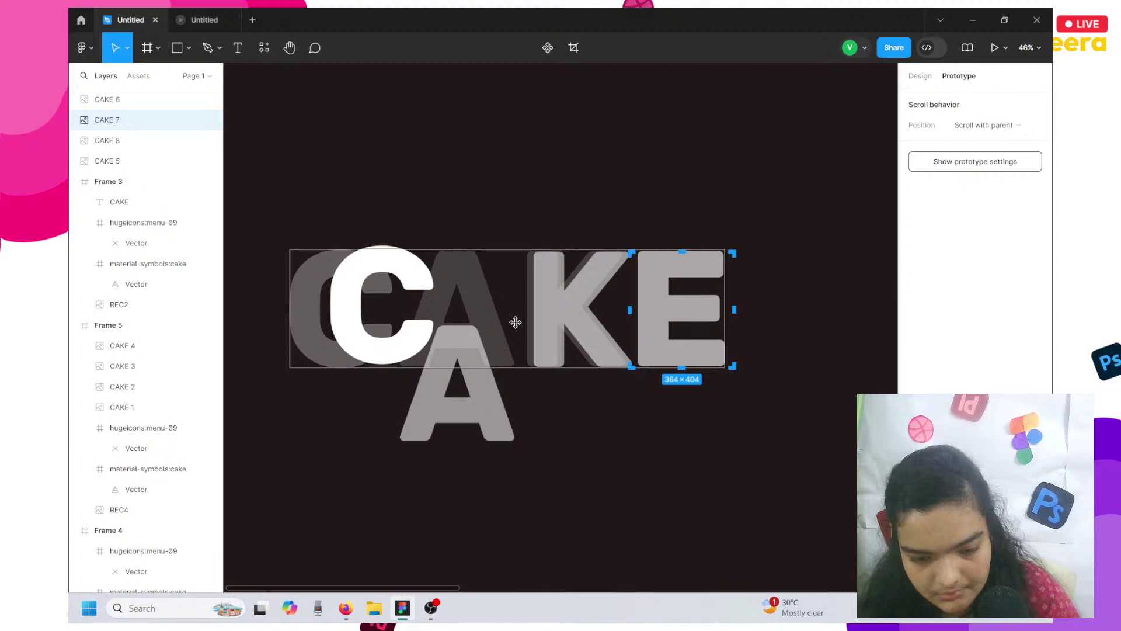
{"action": "left_click", "coordinate": [616, 232]}
Move the four cropped letter images C, A, K and E together into Frame 2, over its CAKE text.
{"action": "scroll", "coordinate": [616, 232], "scroll_direction": "down", "scroll_amount": 5}
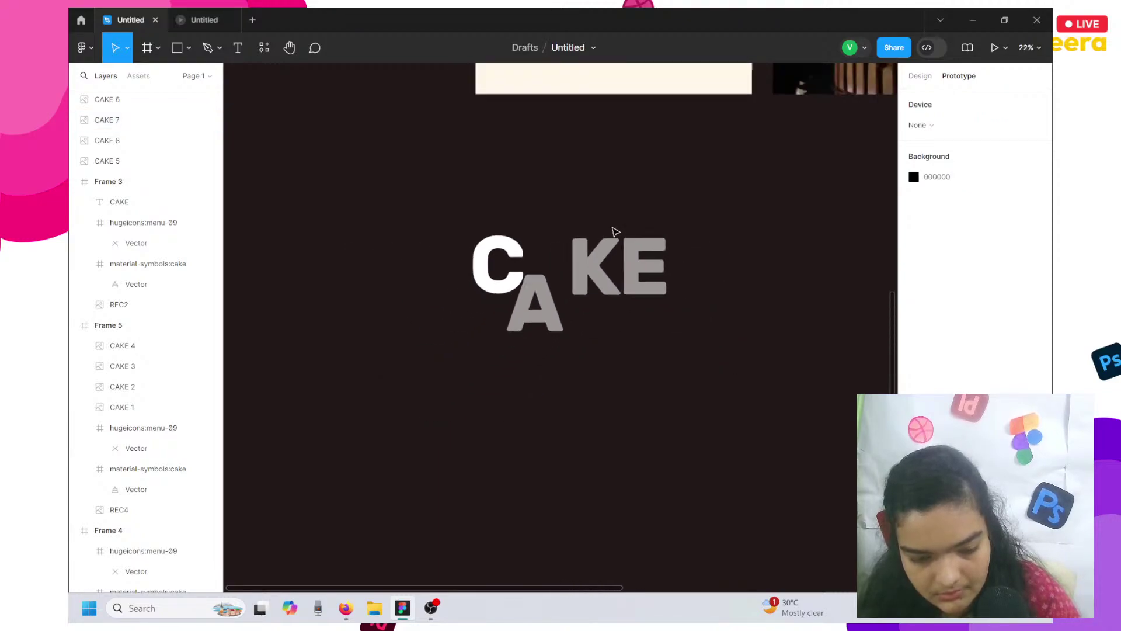
{"action": "left_click_drag", "start_coordinate": [486, 228], "coordinate": [710, 322]}
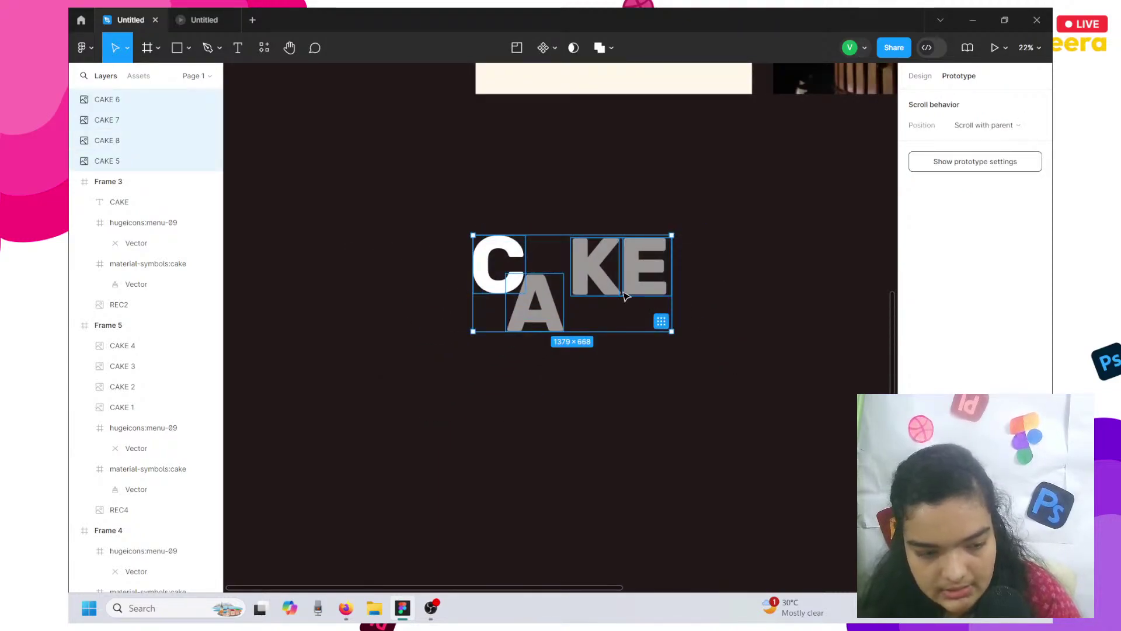
{"action": "scroll", "coordinate": [625, 296], "scroll_direction": "down", "scroll_amount": 3}
{"action": "left_click_drag", "start_coordinate": [625, 296], "coordinate": [625, 100]}
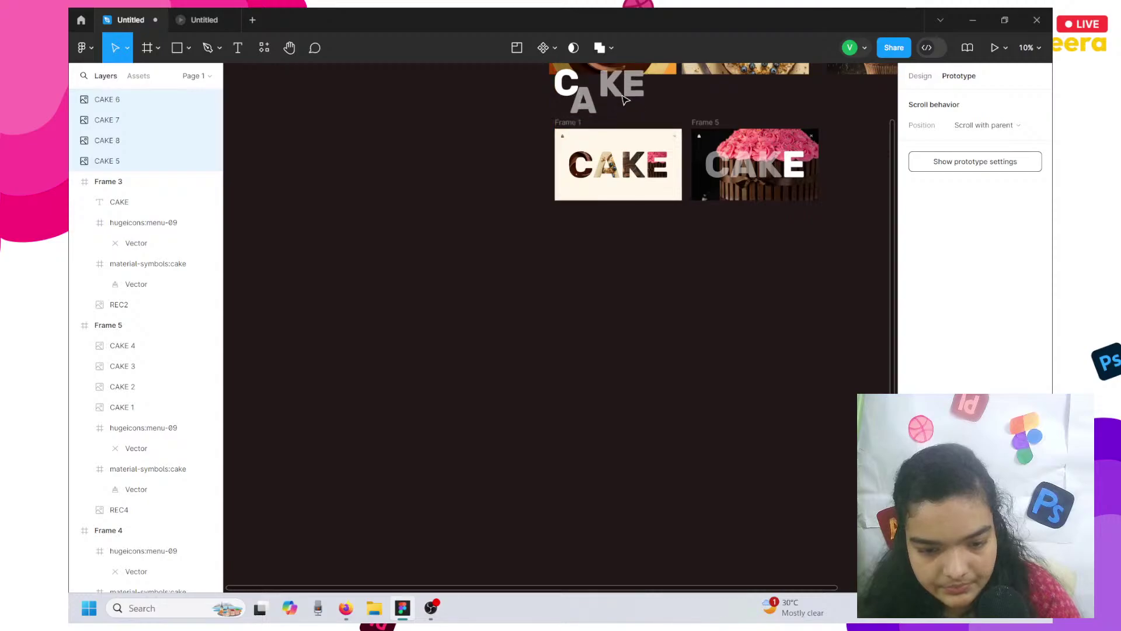
{"action": "scroll", "coordinate": [625, 99], "scroll_direction": "up", "scroll_amount": 5}
{"action": "left_click_drag", "start_coordinate": [584, 375], "coordinate": [600, 333]}
{"action": "key", "text": "shift+2"}
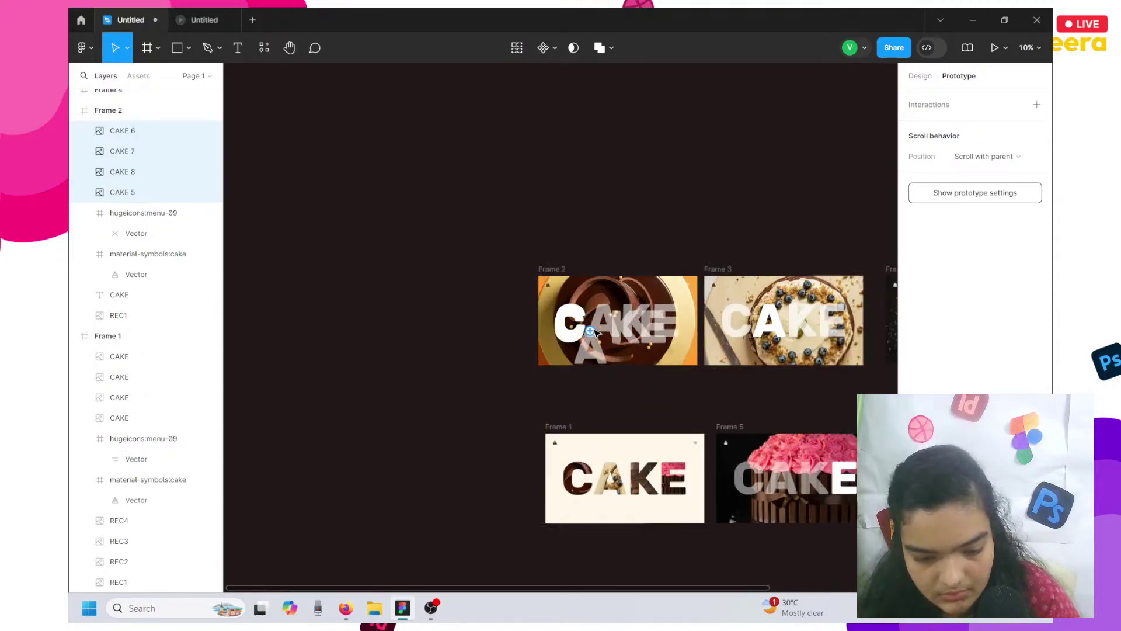
Align the C image with the C of Frame 2's CAKE text, placing it at X 215, Y 338.
{"action": "left_click", "coordinate": [924, 81]}
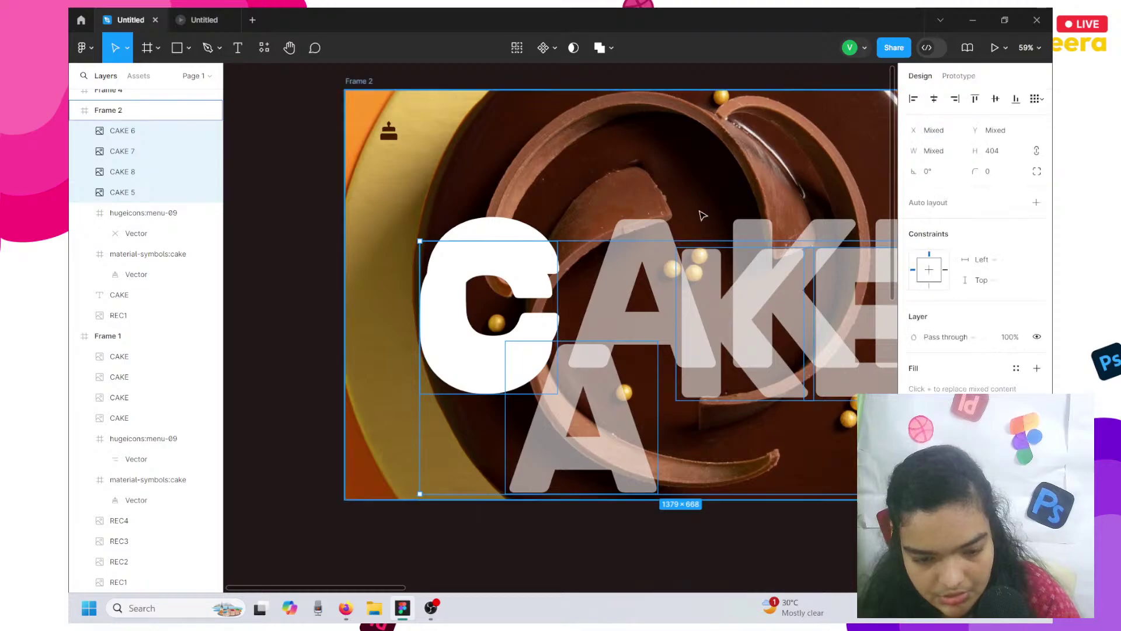
{"action": "left_click", "coordinate": [453, 360]}
{"action": "left_click_drag", "start_coordinate": [452, 359], "coordinate": [447, 333]}
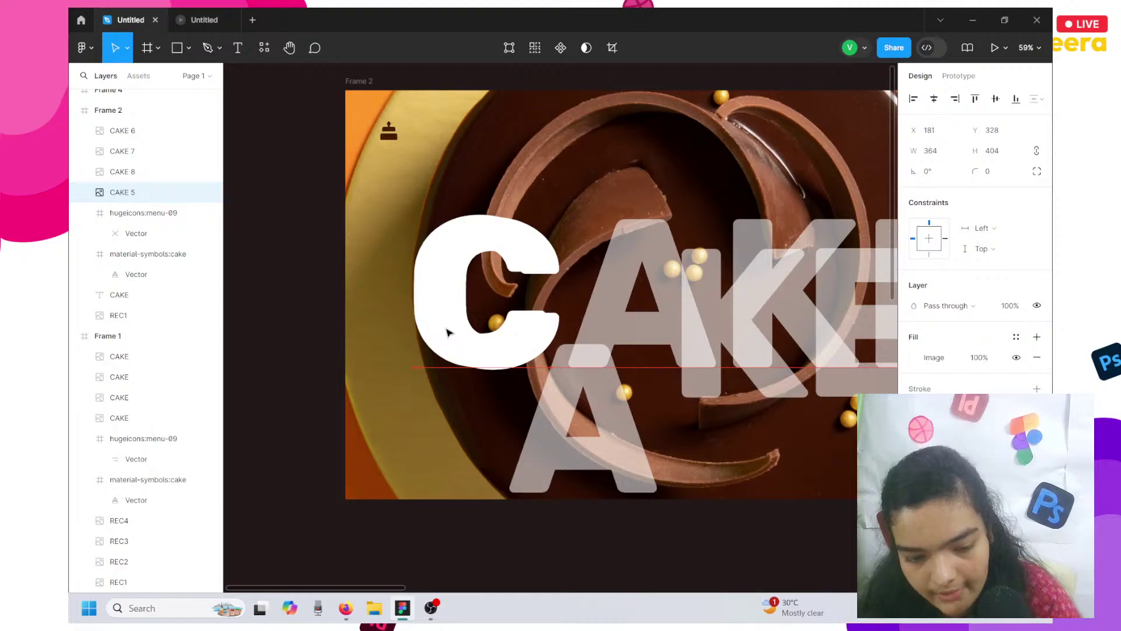
{"action": "key", "text": "Right"}
{"action": "key", "text": "Right"}
{"action": "key", "text": "Right"}
{"action": "key", "text": "Right"}
{"action": "key", "text": "Right"}
{"action": "key", "text": "Right"}
{"action": "key", "text": "Right"}
{"action": "key", "text": "Right"}
{"action": "key", "text": "Right"}
{"action": "key", "text": "Right"}
{"action": "key", "text": "Right"}
{"action": "key", "text": "Right"}
{"action": "key", "text": "Right"}
{"action": "key", "text": "Right"}
{"action": "key", "text": "Right"}
{"action": "key", "text": "Right"}
{"action": "key", "text": "Right"}
{"action": "key", "text": "Right"}
{"action": "key", "text": "Right"}
{"action": "key", "text": "Right"}
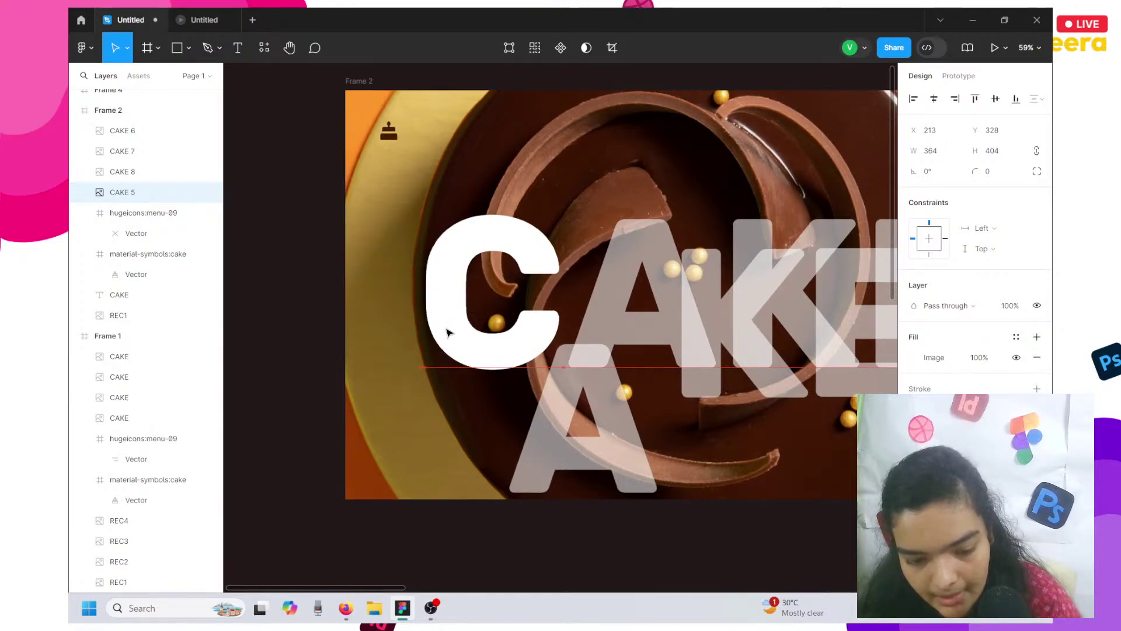
{"action": "key", "text": "Down"}
{"action": "key", "text": "Down"}
{"action": "key", "text": "Down"}
{"action": "key", "text": "Down"}
{"action": "key", "text": "Down"}
{"action": "key", "text": "Down"}
{"action": "key", "text": "Down"}
{"action": "key", "text": "Down"}
{"action": "key", "text": "Down"}
{"action": "key", "text": "Down"}
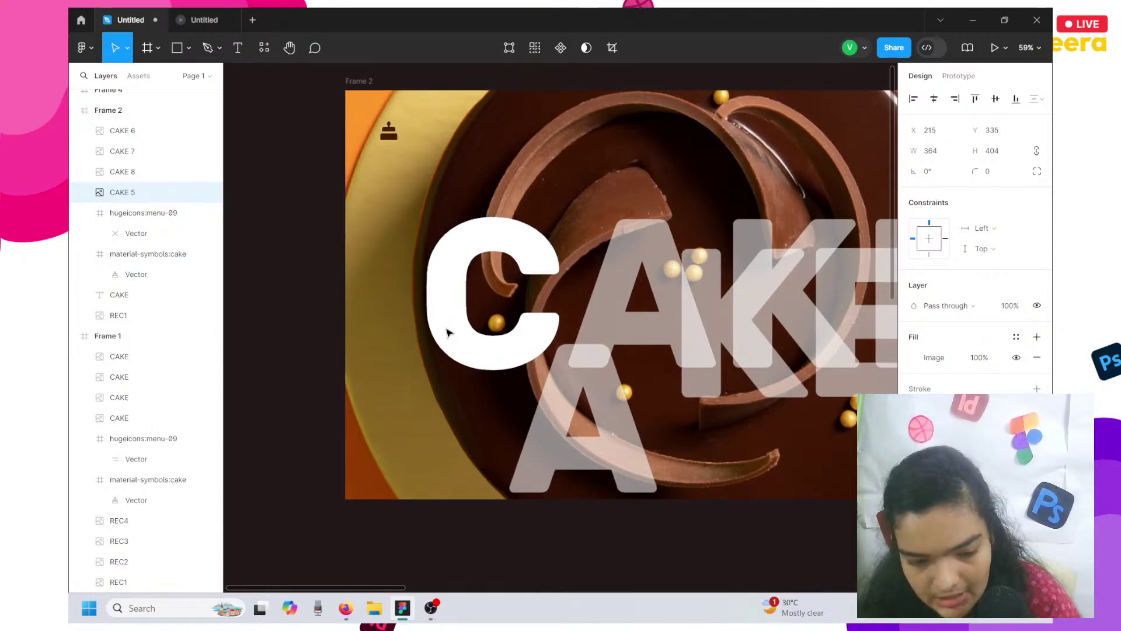
Move the A image over the text's A in Frame 2, at X 579, Y 333.
{"action": "left_click", "coordinate": [571, 397]}
{"action": "double_click", "coordinate": [571, 397]}
{"action": "key", "text": "Escape"}
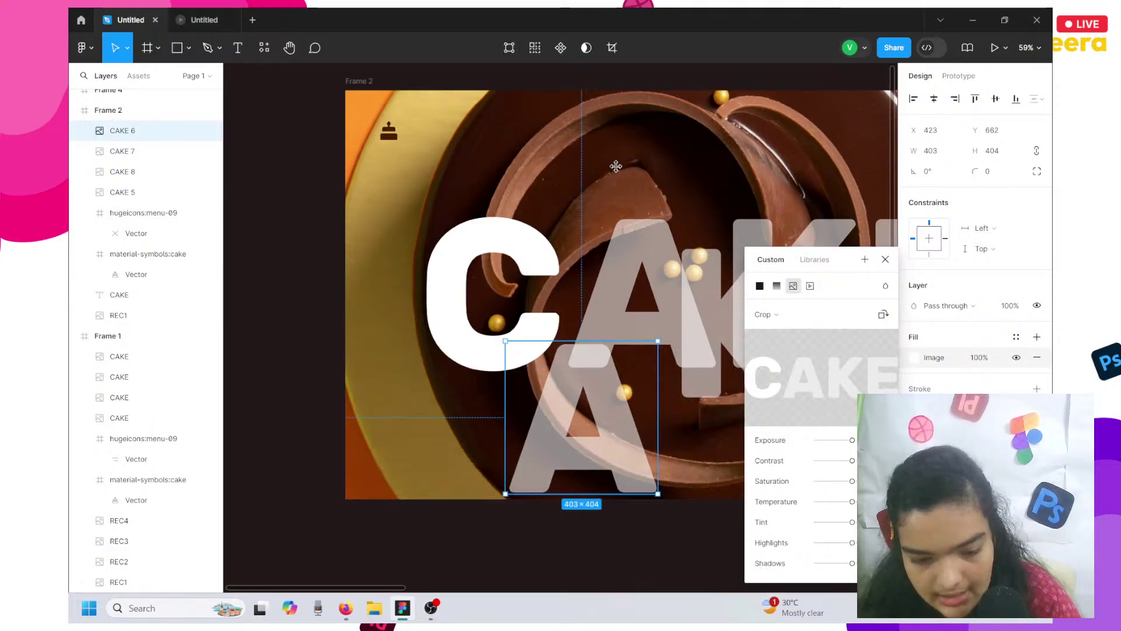
{"action": "left_click_drag", "start_coordinate": [560, 426], "coordinate": [621, 303]}
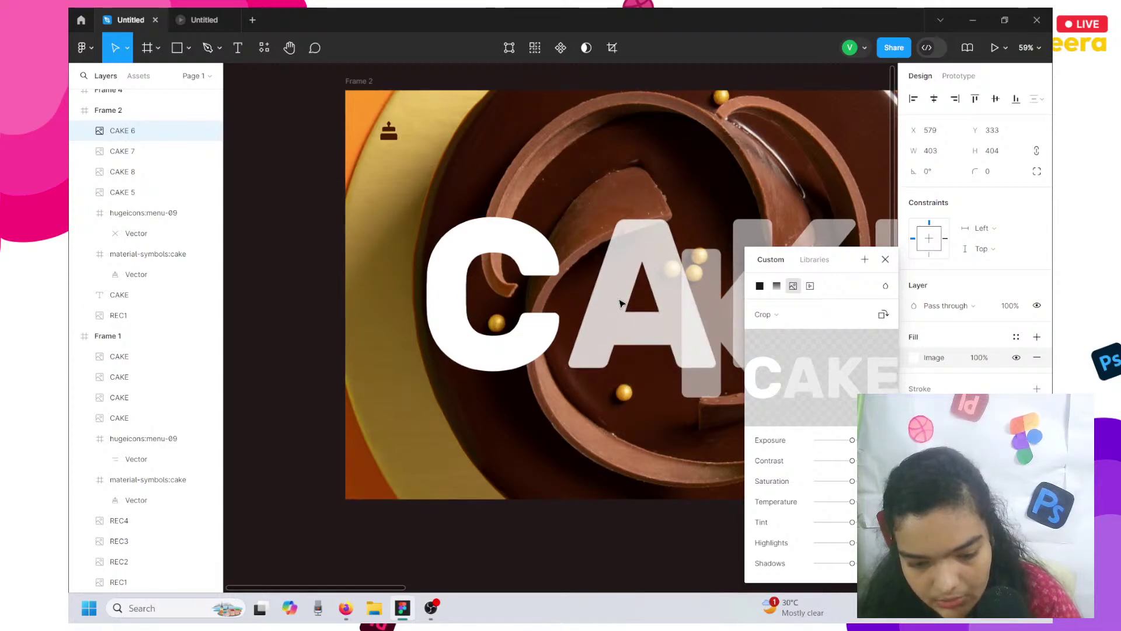
Move the K image to X 1010, Y 338 and the E image to X 1370, Y 339, over the matching text letters in Frame 2.
{"action": "scroll", "coordinate": [620, 303], "scroll_direction": "right", "scroll_amount": 3}
{"action": "left_click", "coordinate": [555, 359]}
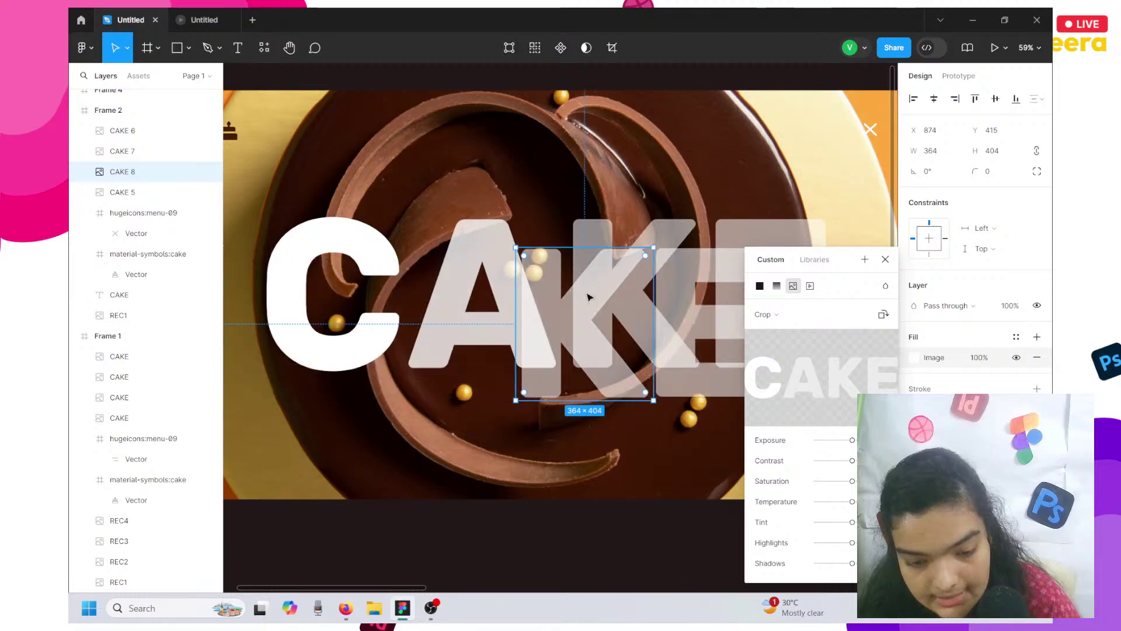
{"action": "left_click_drag", "start_coordinate": [560, 309], "coordinate": [607, 281]}
{"action": "scroll", "coordinate": [553, 367], "scroll_direction": "right", "scroll_amount": 3}
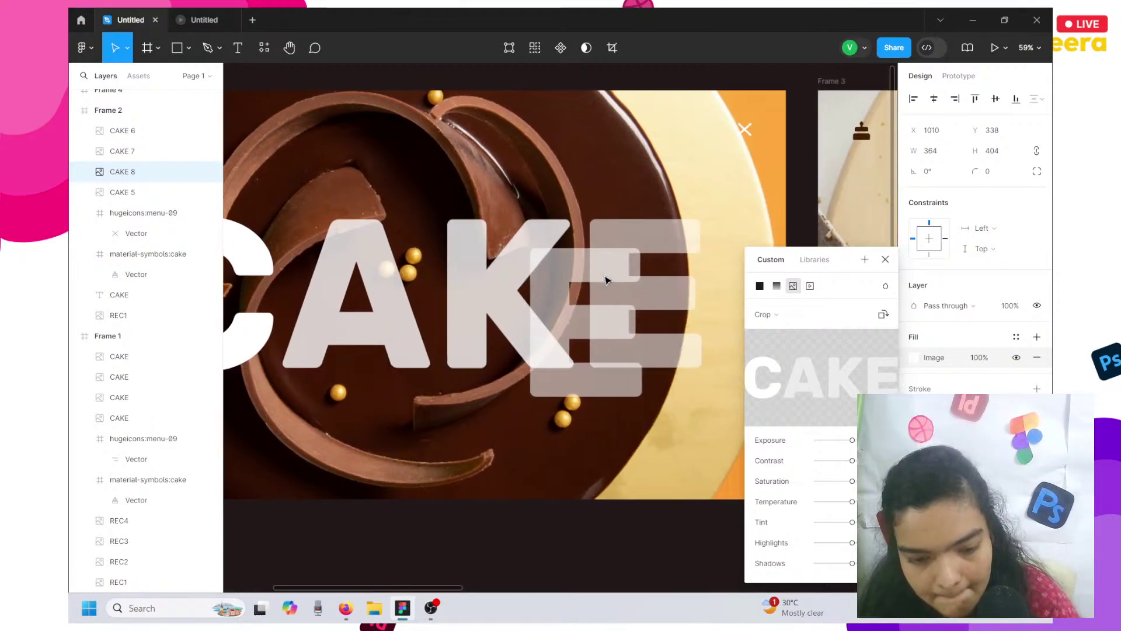
{"action": "left_click", "coordinate": [587, 391]}
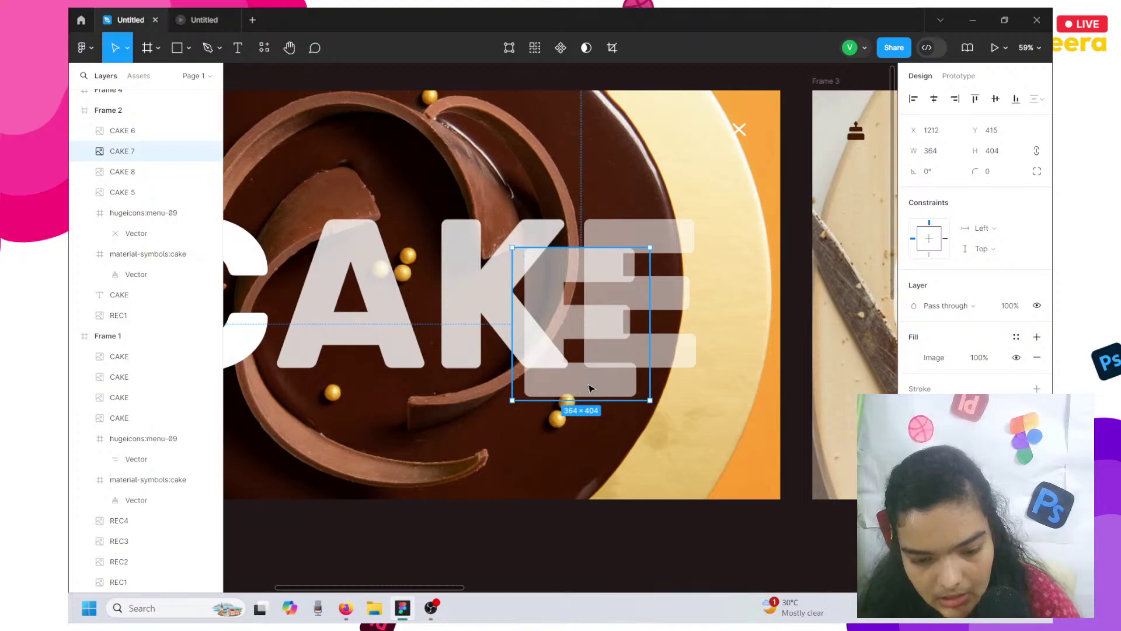
{"action": "left_click_drag", "start_coordinate": [588, 389], "coordinate": [630, 363]}
Delete the original CAKE text layer from Frame 2.
{"action": "scroll", "coordinate": [631, 364], "scroll_direction": "down", "scroll_amount": 5}
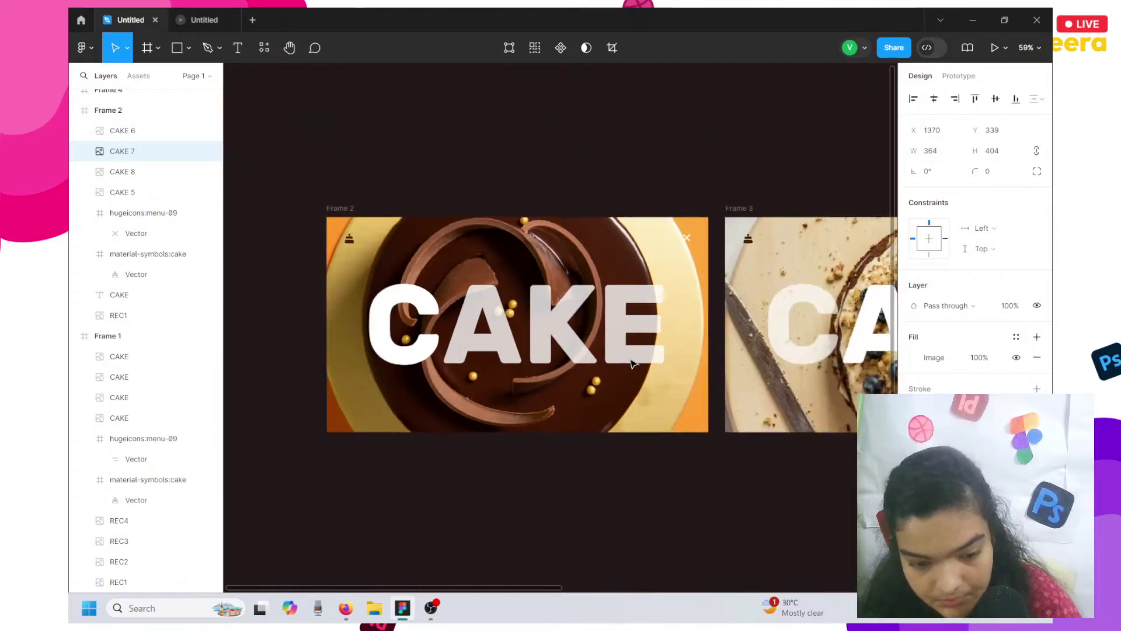
{"action": "left_click", "coordinate": [156, 296]}
{"action": "key", "text": "Delete"}
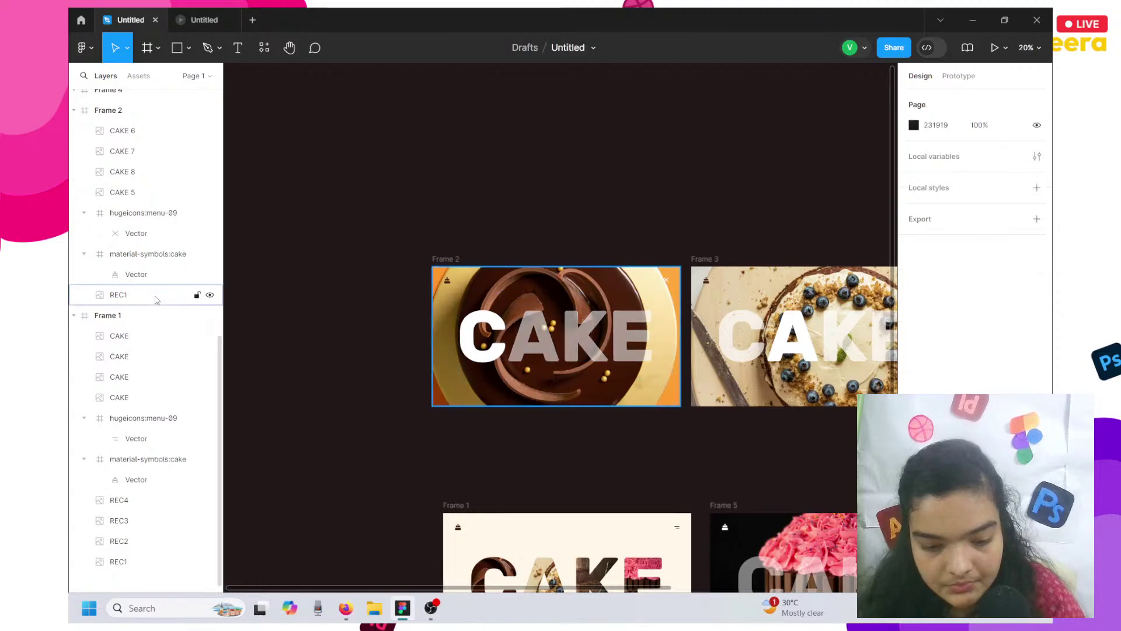
Rename Frame 2's image layers CAKE 6 as A and CAKE 7 as E.
{"action": "left_click", "coordinate": [138, 118]}
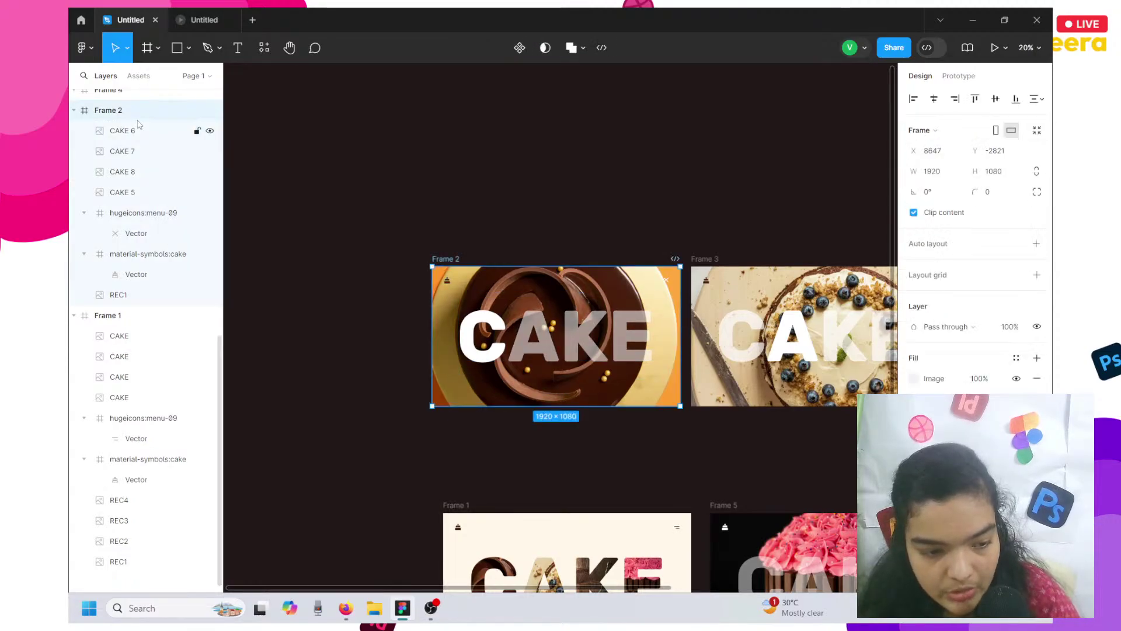
{"action": "left_click", "coordinate": [138, 129]}
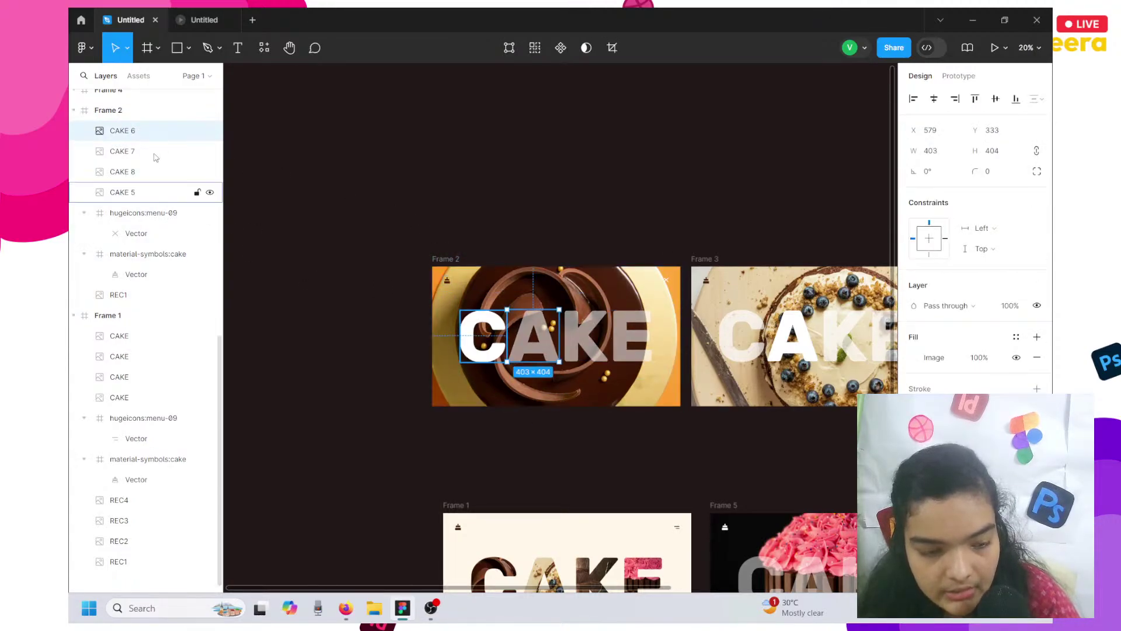
{"action": "double_click", "coordinate": [136, 130]}
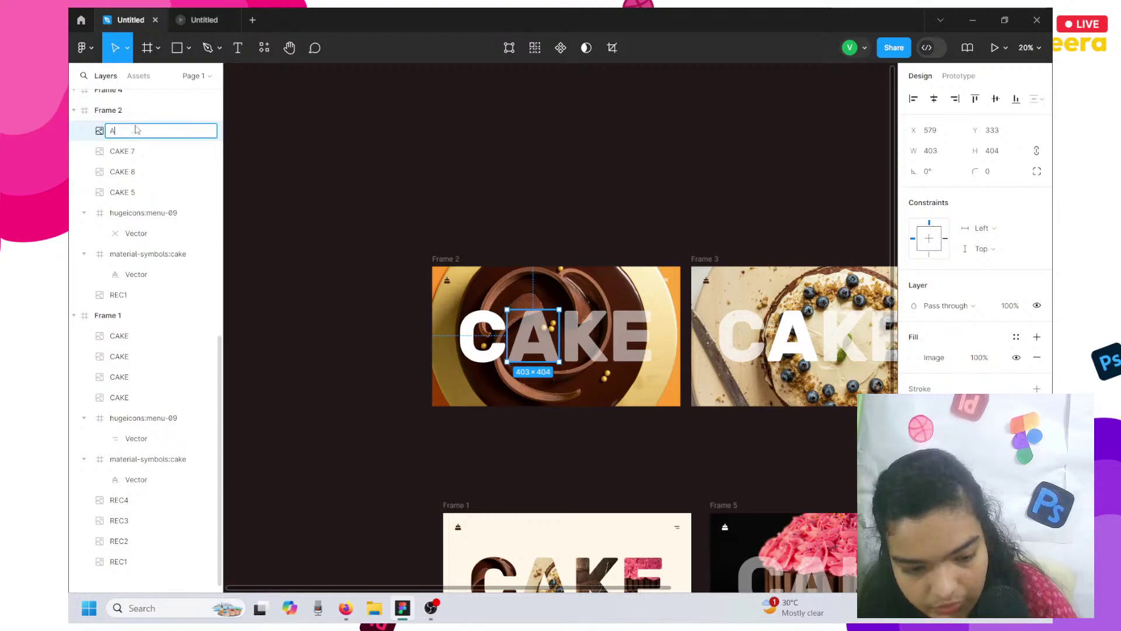
{"action": "left_click", "coordinate": [135, 153]}
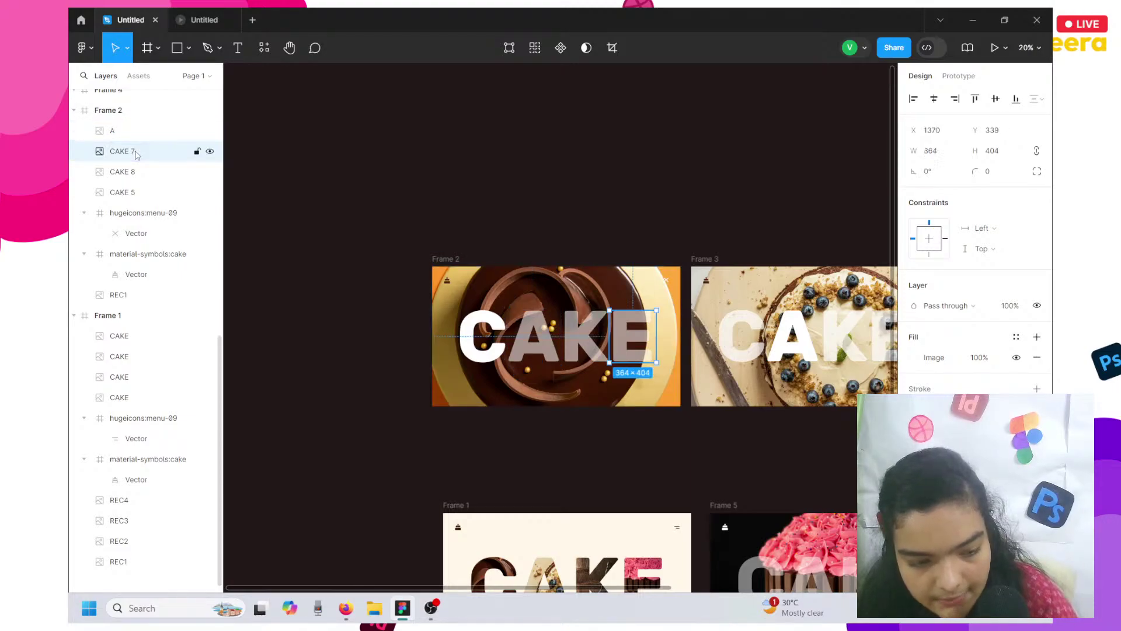
{"action": "double_click", "coordinate": [135, 153]}
{"action": "type", "text": "E"}
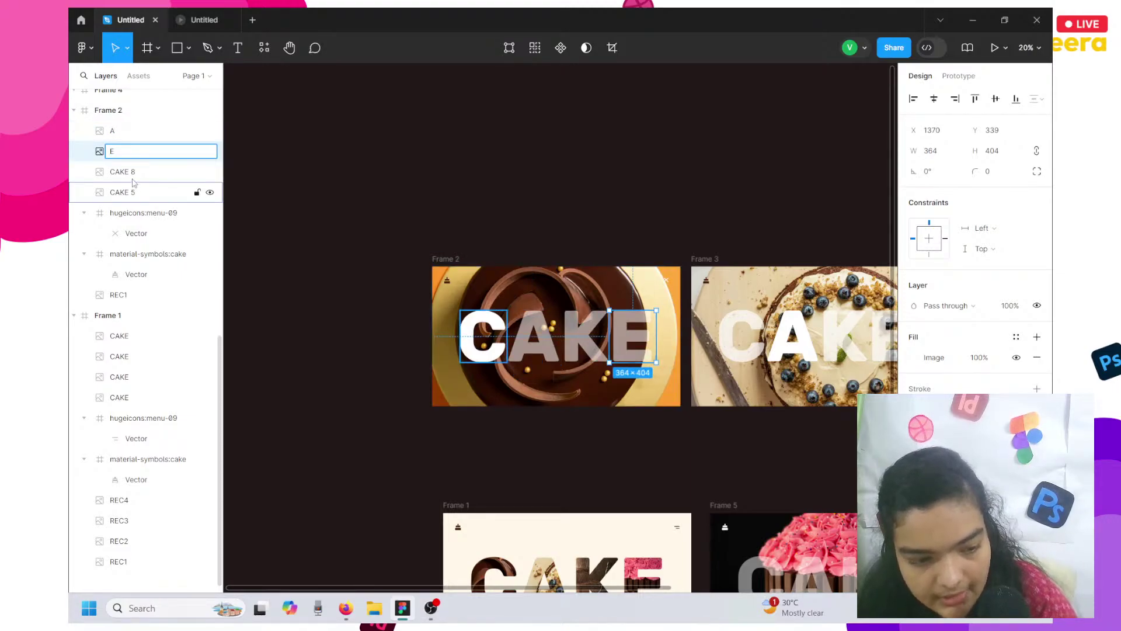
Rename Frame 2's image layers CAKE 8 as K and CAKE 5 as C.
{"action": "left_click", "coordinate": [133, 172]}
{"action": "double_click", "coordinate": [133, 173]}
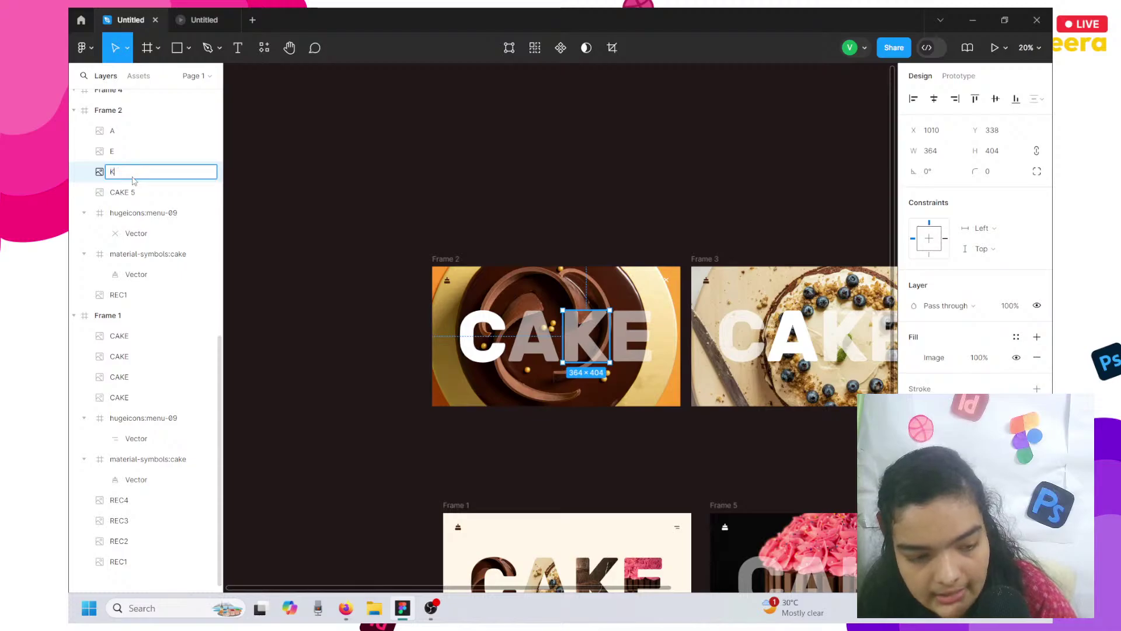
{"action": "left_click", "coordinate": [134, 193]}
{"action": "double_click", "coordinate": [134, 193]}
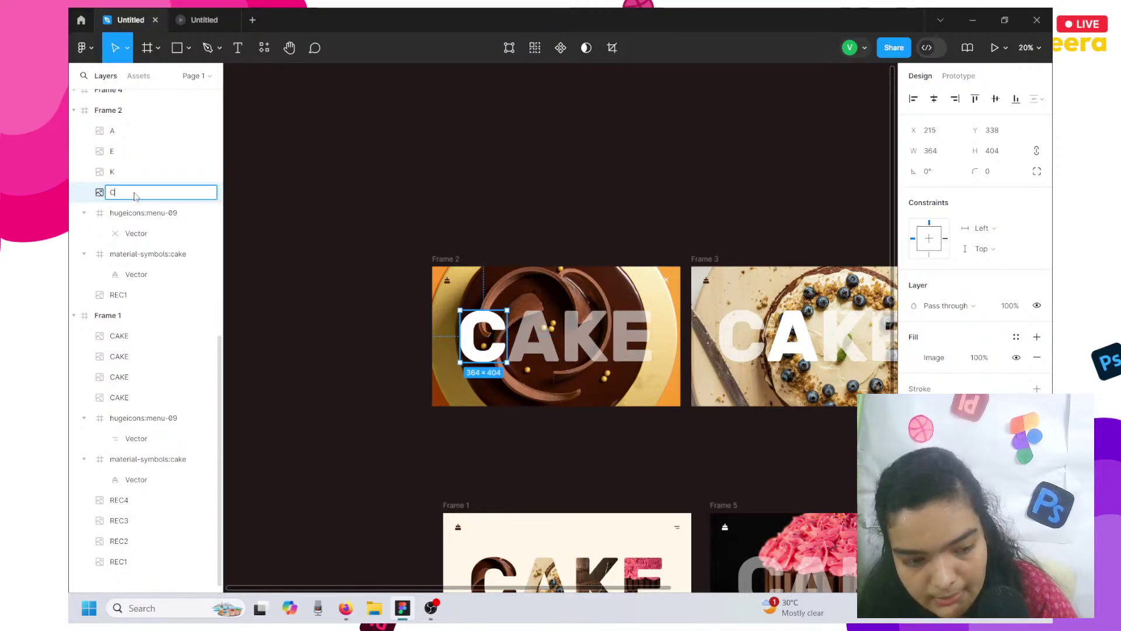
{"action": "type", "text": "C"}
{"action": "key", "text": "Return"}
{"action": "left_click", "coordinate": [312, 223]}
Rename Frame 5's image layers CAKE 1 as C and CAKE 2 as A.
{"action": "scroll", "coordinate": [312, 223], "scroll_direction": "down", "scroll_amount": 5}
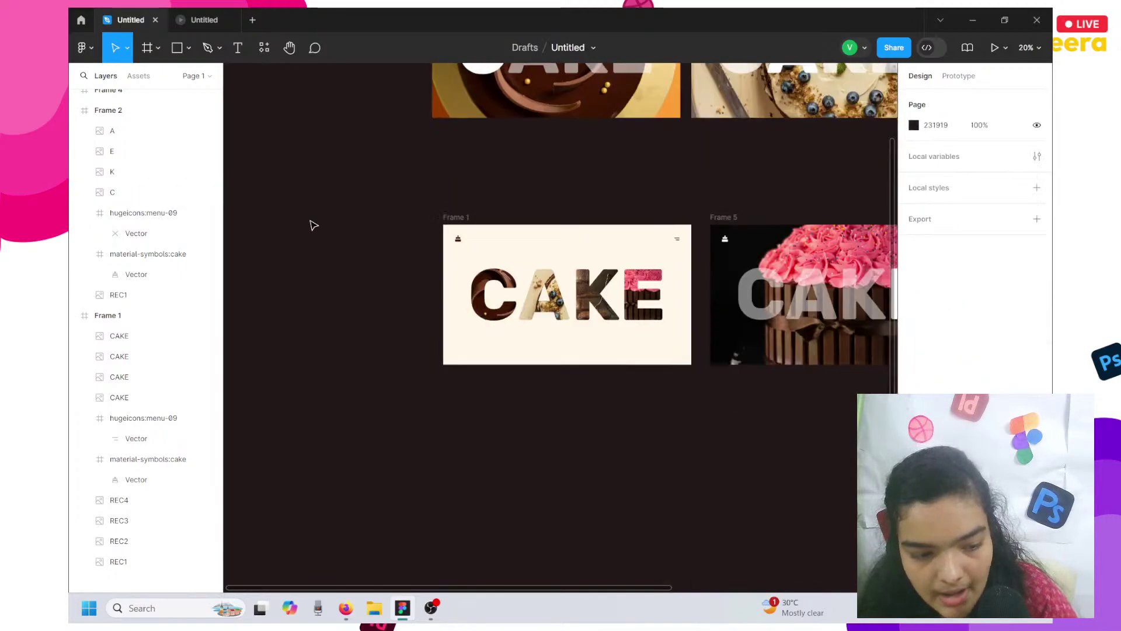
{"action": "scroll", "coordinate": [313, 223], "scroll_direction": "right", "scroll_amount": 5}
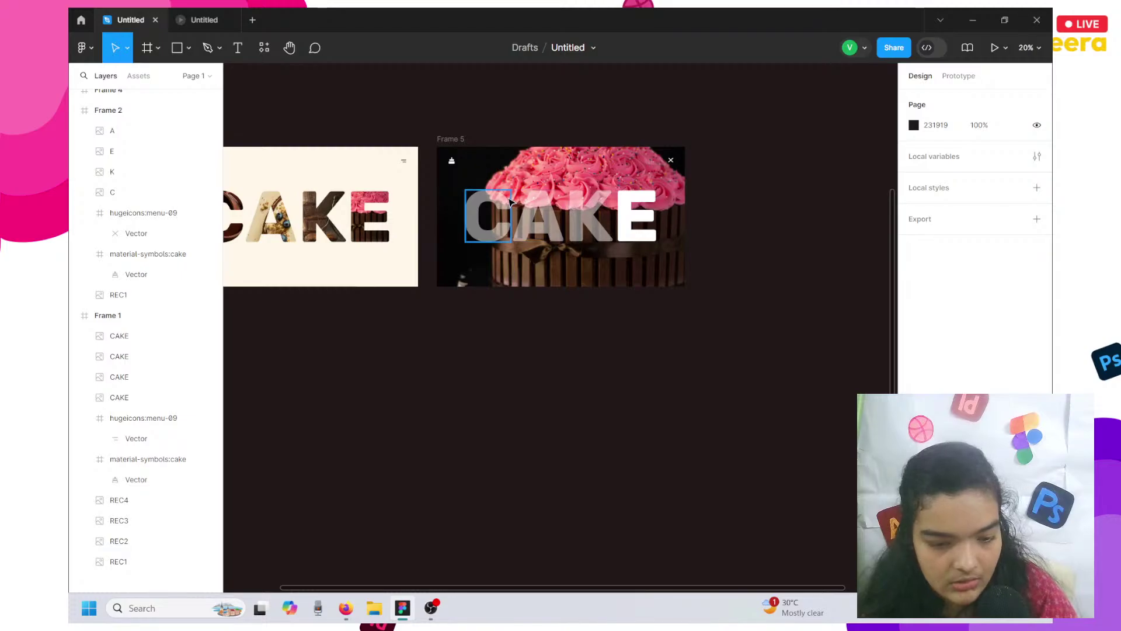
{"action": "left_click", "coordinate": [489, 216]}
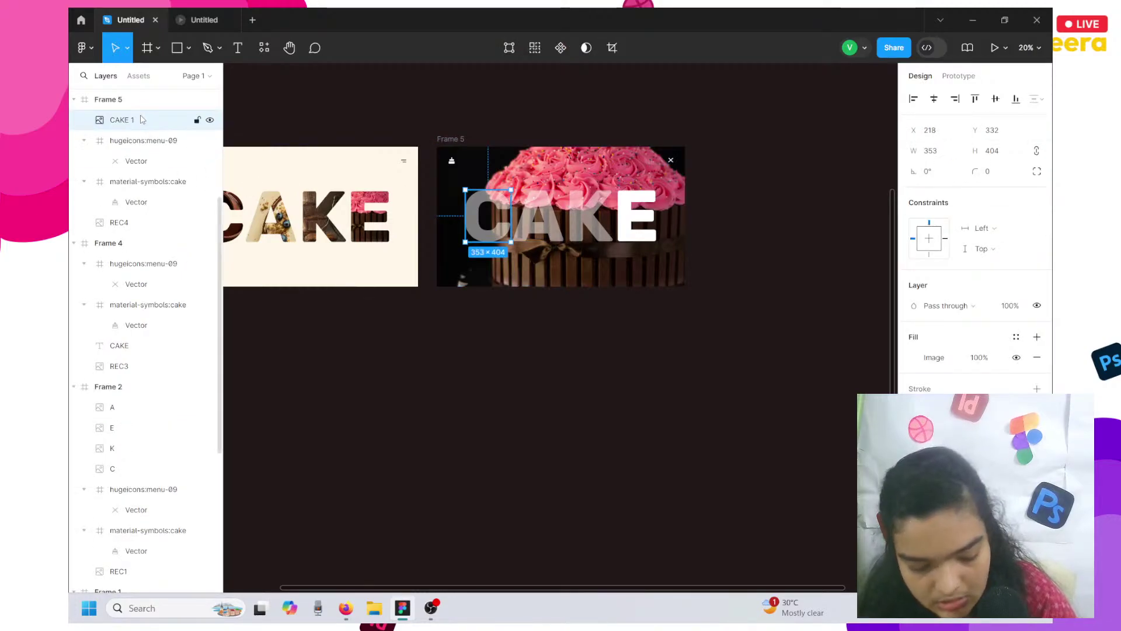
{"action": "double_click", "coordinate": [121, 120]}
{"action": "type", "text": "C"}
{"action": "key", "text": "Return"}
{"action": "key", "text": "ctrl+v"}
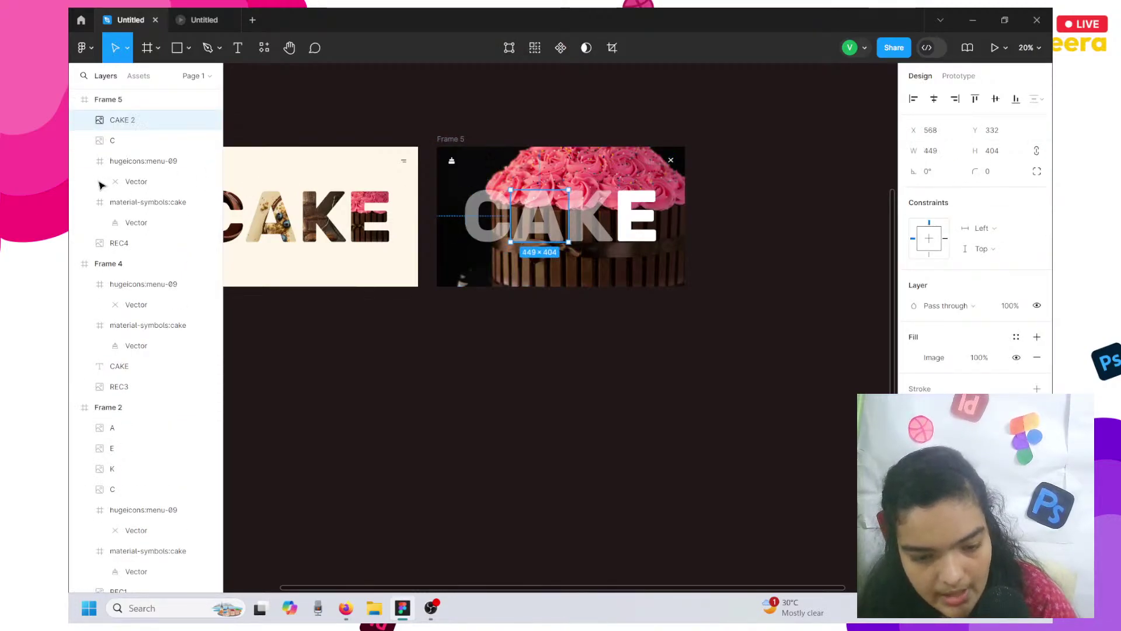
{"action": "double_click", "coordinate": [121, 120]}
{"action": "type", "text": "A"}
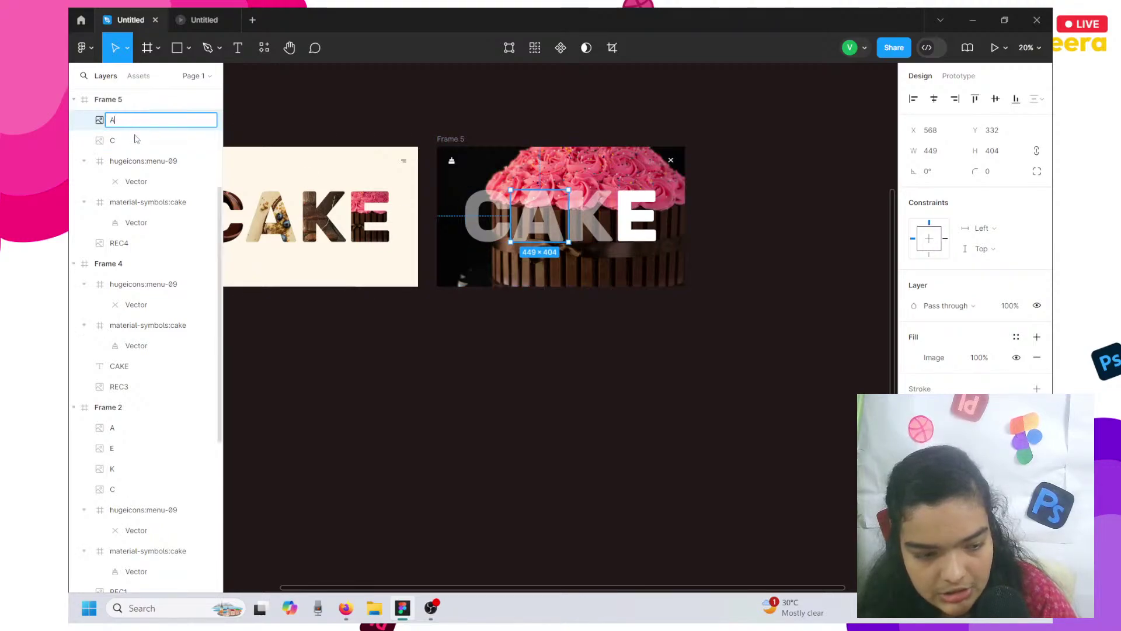
Rename Frame 5's remaining letter image layers as K and E to match the letters they show.
{"action": "scroll", "coordinate": [160, 195], "scroll_direction": "up", "scroll_amount": 3}
{"action": "left_click", "coordinate": [164, 199]}
{"action": "double_click", "coordinate": [164, 198]}
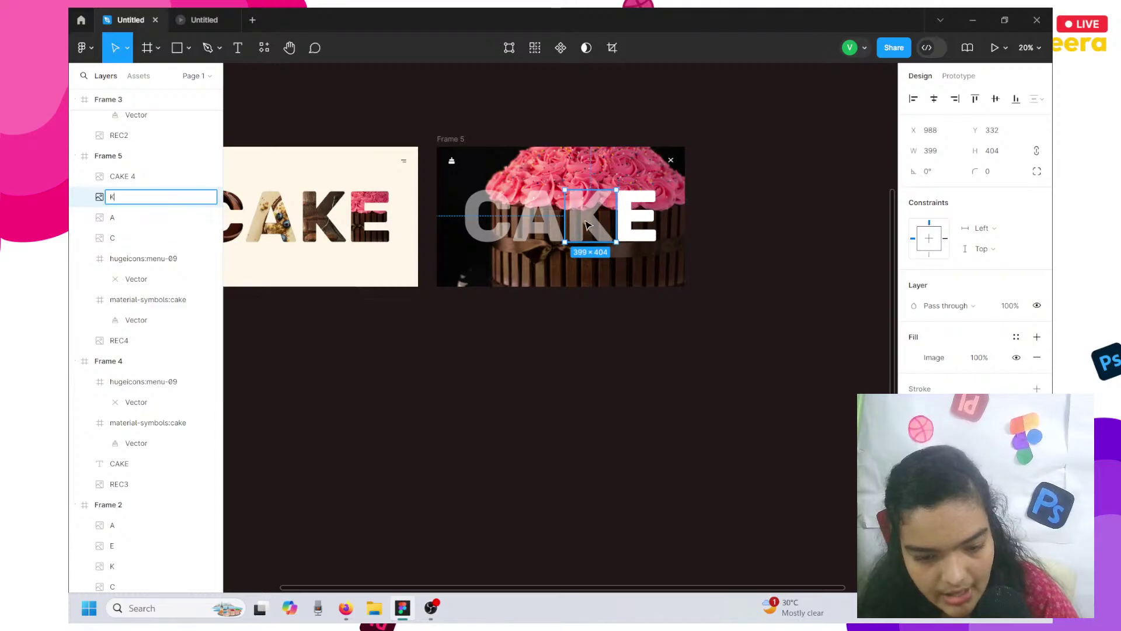
{"action": "left_click", "coordinate": [645, 228]}
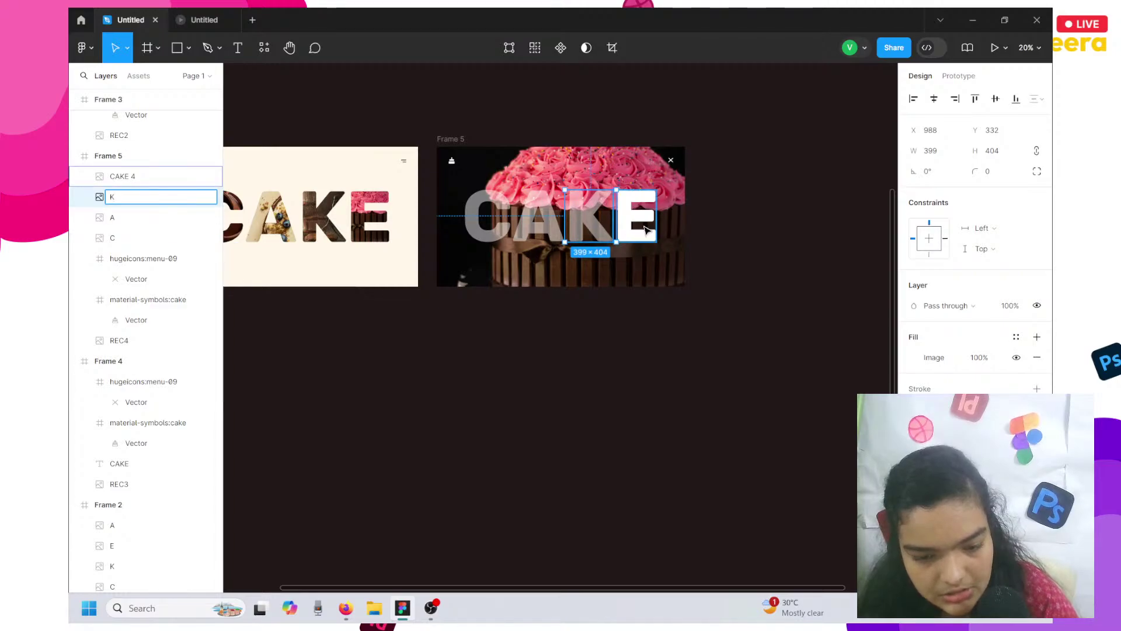
{"action": "double_click", "coordinate": [135, 178]}
{"action": "type", "text": "E"}
{"action": "key", "text": "Return"}
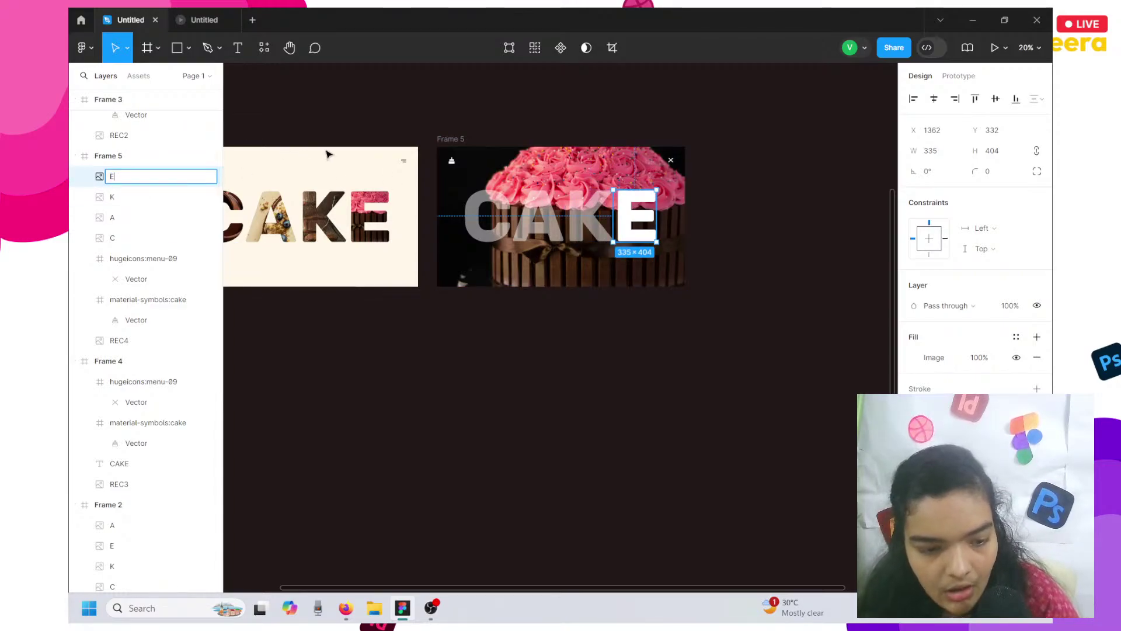
{"action": "left_click", "coordinate": [327, 156]}
Add a click interaction from Frame 2's C letter image to that frame's REC1 background in the prototype.
{"action": "scroll", "coordinate": [346, 139], "scroll_direction": "up", "scroll_amount": 5}
{"action": "scroll", "coordinate": [347, 139], "scroll_direction": "left", "scroll_amount": 10}
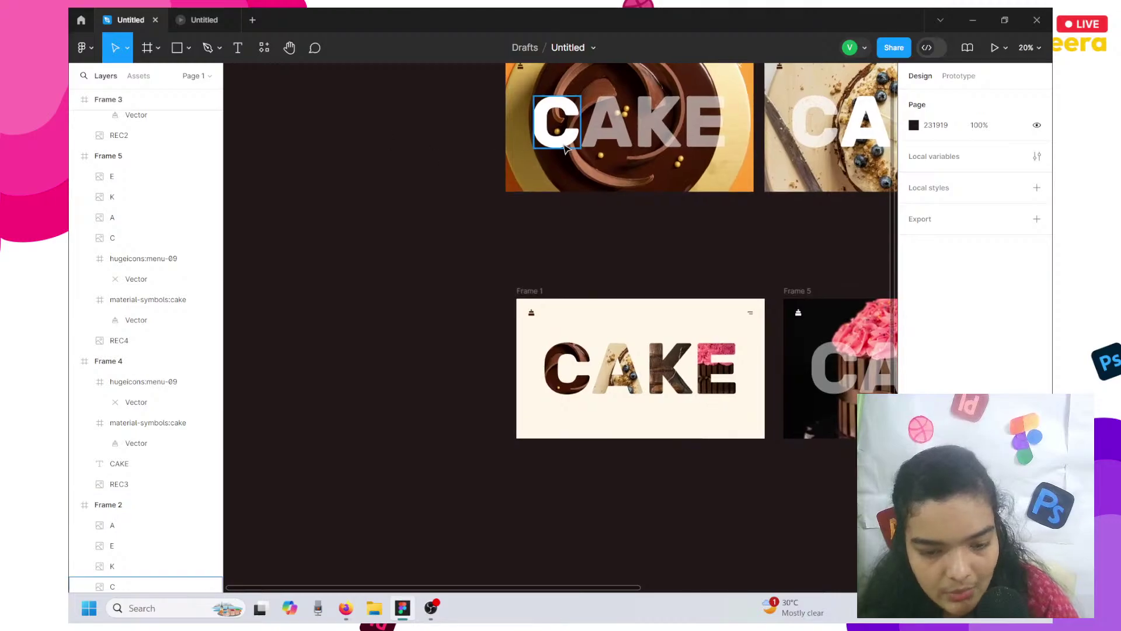
{"action": "left_click", "coordinate": [560, 141]}
{"action": "key", "text": "shift+e"}
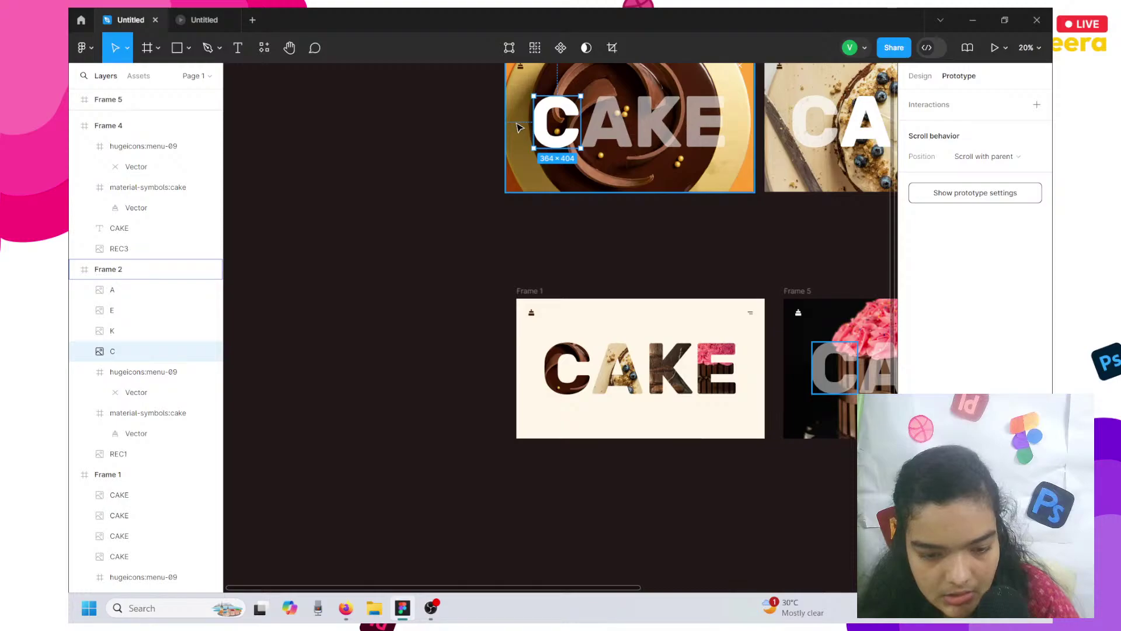
{"action": "mouse_move", "coordinate": [534, 122]}
{"action": "left_mouse_down"}
{"action": "mouse_move", "coordinate": [516, 124]}
{"action": "mouse_move", "coordinate": [515, 141]}
{"action": "mouse_move", "coordinate": [531, 136]}
{"action": "left_mouse_up"}
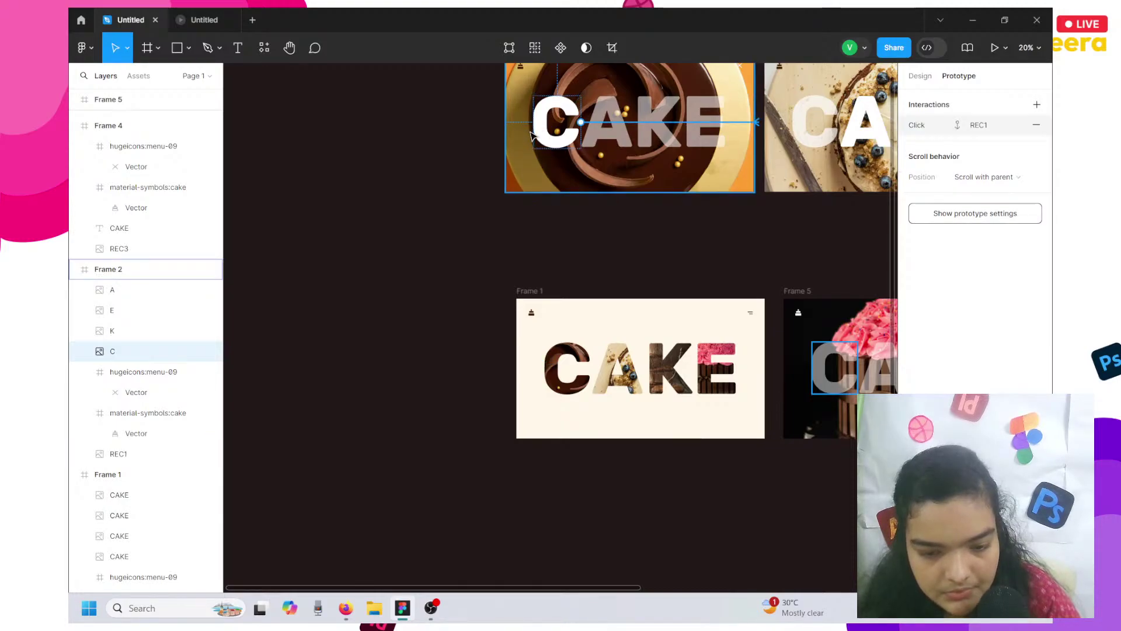
Link Frame 2's A letter to Frame 3 and its K letter to Frame 4 in the prototype.
{"action": "left_click", "coordinate": [629, 120]}
{"action": "left_click_drag", "start_coordinate": [607, 96], "coordinate": [817, 129]}
{"action": "left_click", "coordinate": [660, 120]}
{"action": "scroll", "coordinate": [664, 103], "scroll_direction": "right", "scroll_amount": 5}
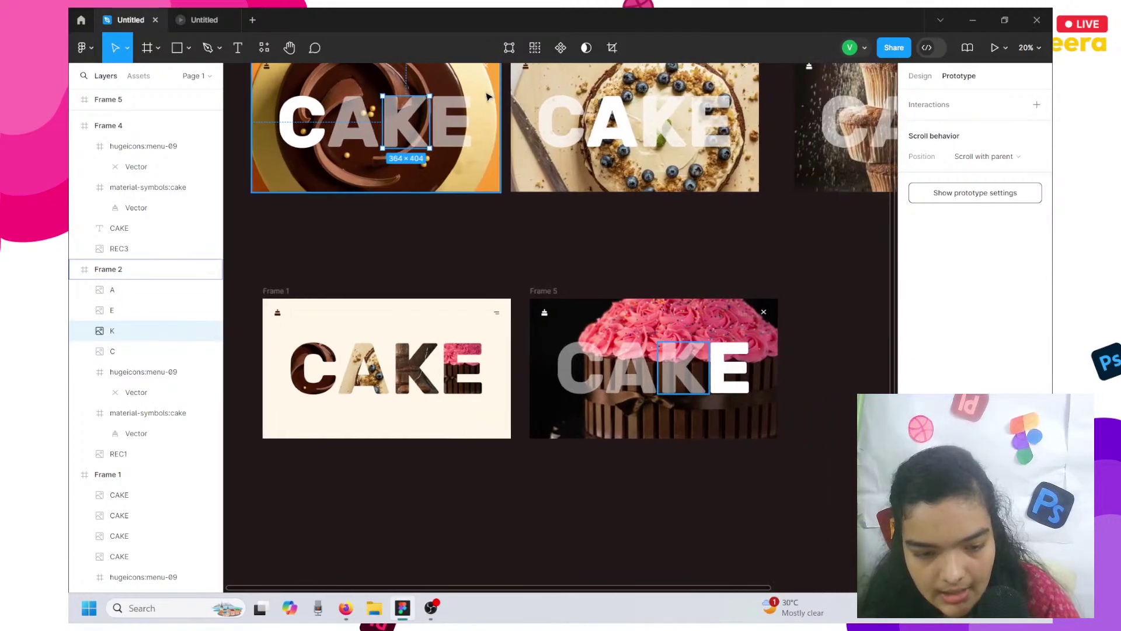
{"action": "left_click_drag", "start_coordinate": [430, 122], "coordinate": [812, 122]}
Link Frame 2's E letter image to Frame 5 in the prototype and deselect it.
{"action": "left_click", "coordinate": [461, 114]}
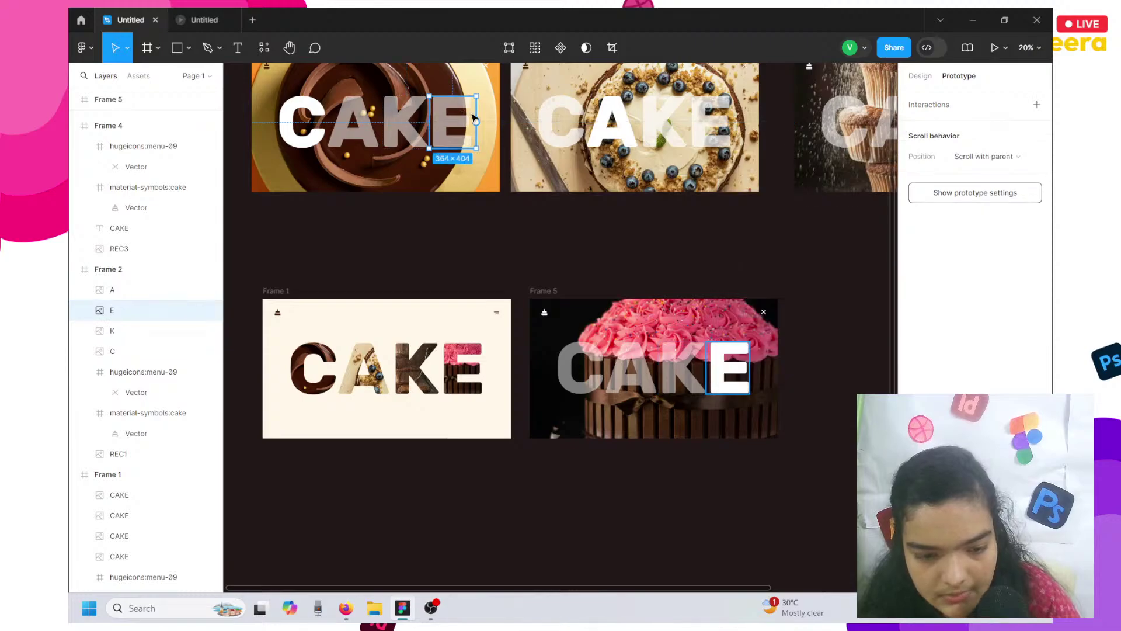
{"action": "left_click_drag", "start_coordinate": [476, 122], "coordinate": [569, 300]}
{"action": "left_click", "coordinate": [526, 279]}
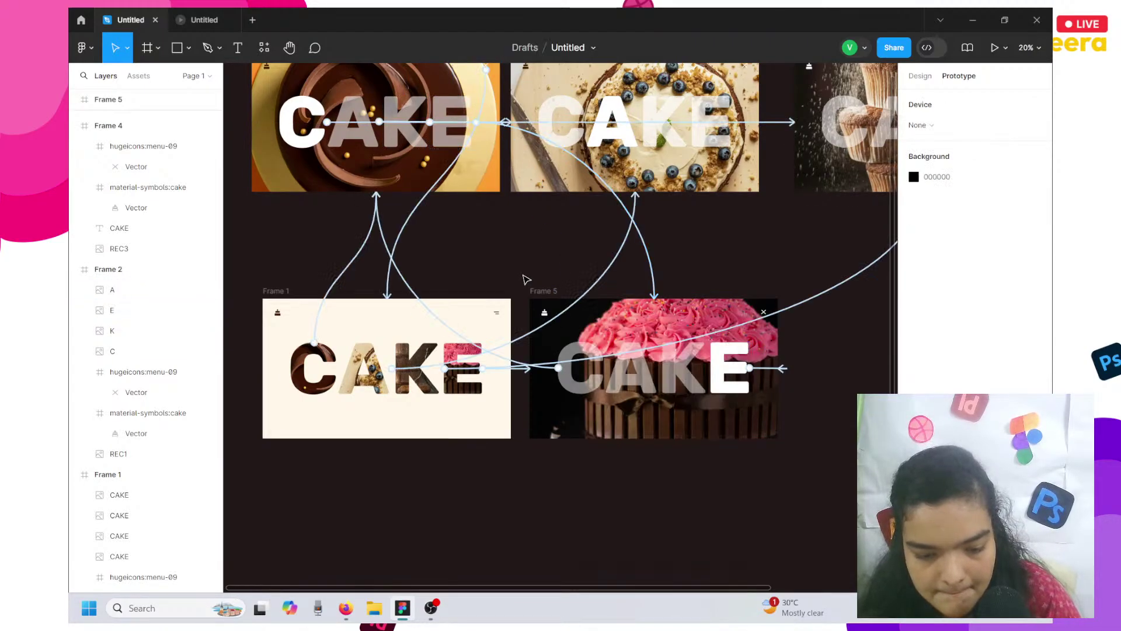
Close the existing prototype preview, launch a fresh one, and return to the design file.
{"action": "scroll", "coordinate": [341, 256], "scroll_direction": "up", "scroll_amount": 4}
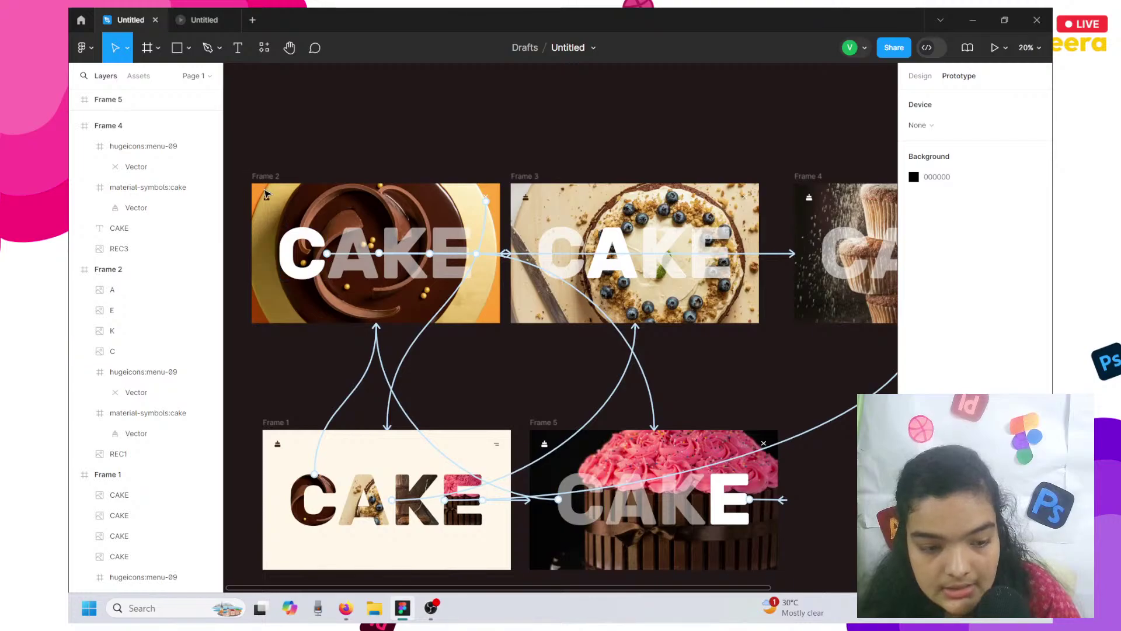
{"action": "left_click", "coordinate": [225, 20]}
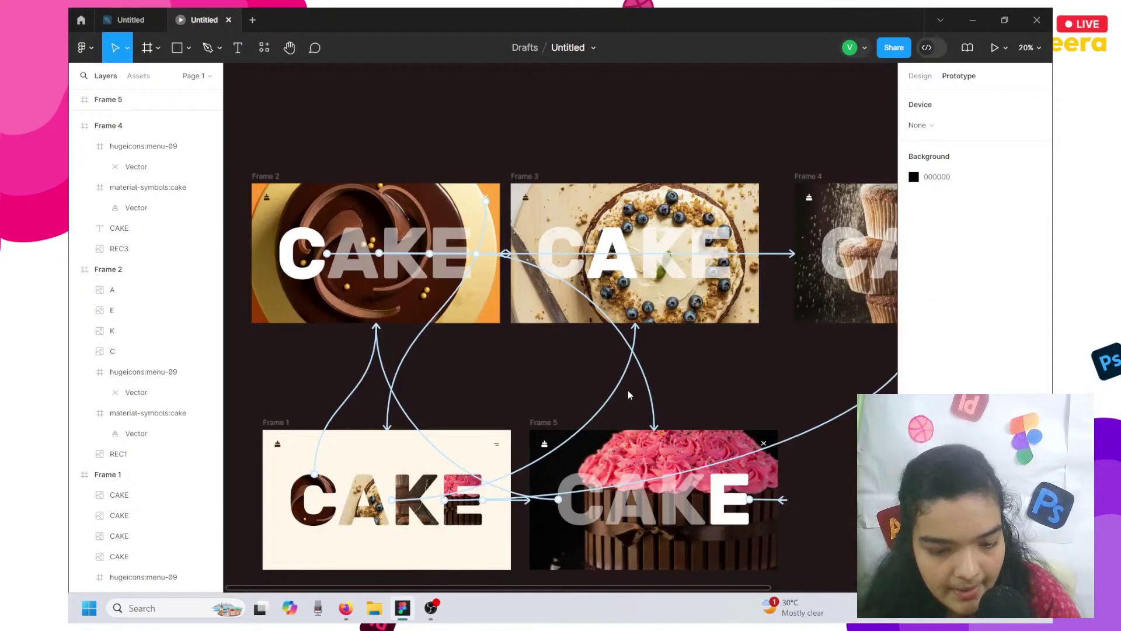
{"action": "key", "text": "ctrl+w"}
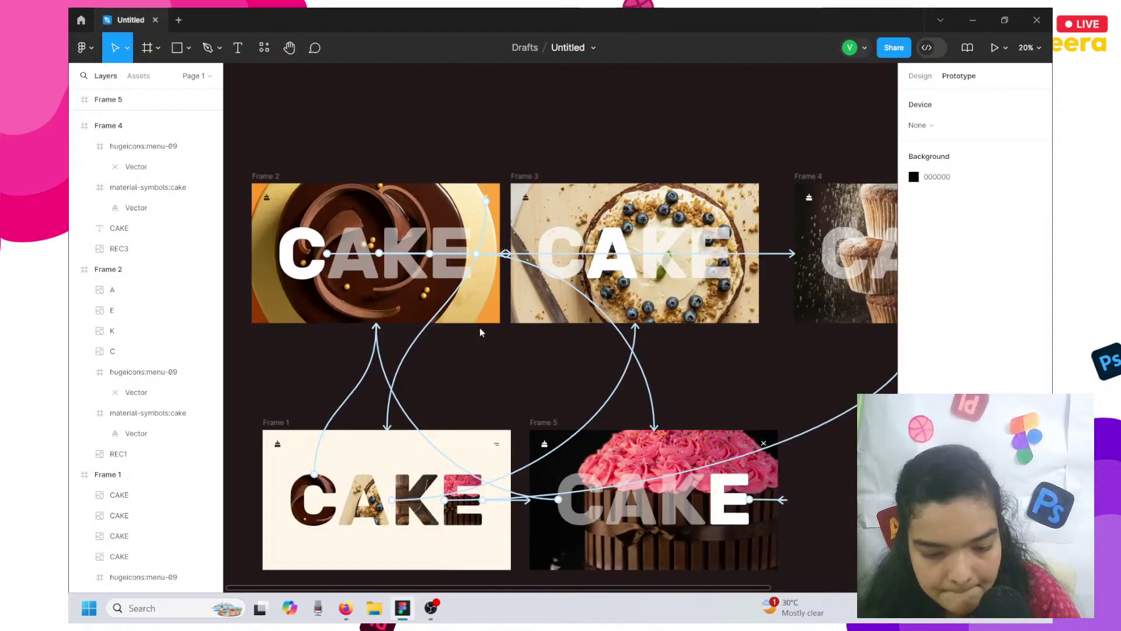
{"action": "left_click", "coordinate": [993, 47]}
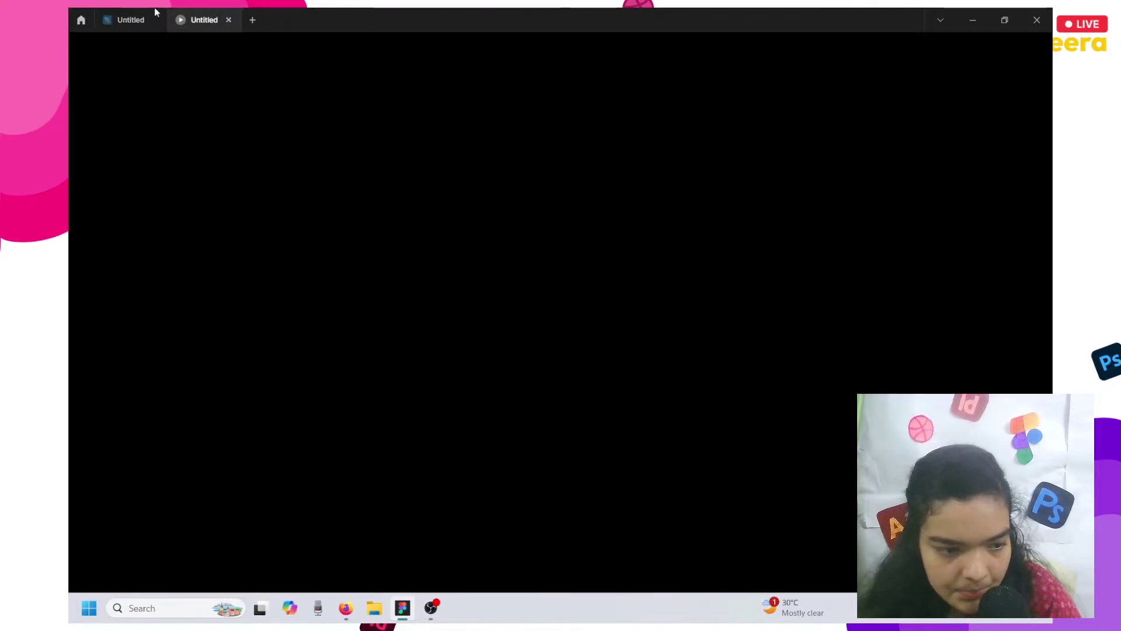
{"action": "left_click", "coordinate": [111, 11]}
Place the CAKE PNG from the MAIN folder's subfolder 2 on the empty canvas below the frames.
{"action": "scroll", "coordinate": [310, 305], "scroll_direction": "down", "scroll_amount": 7}
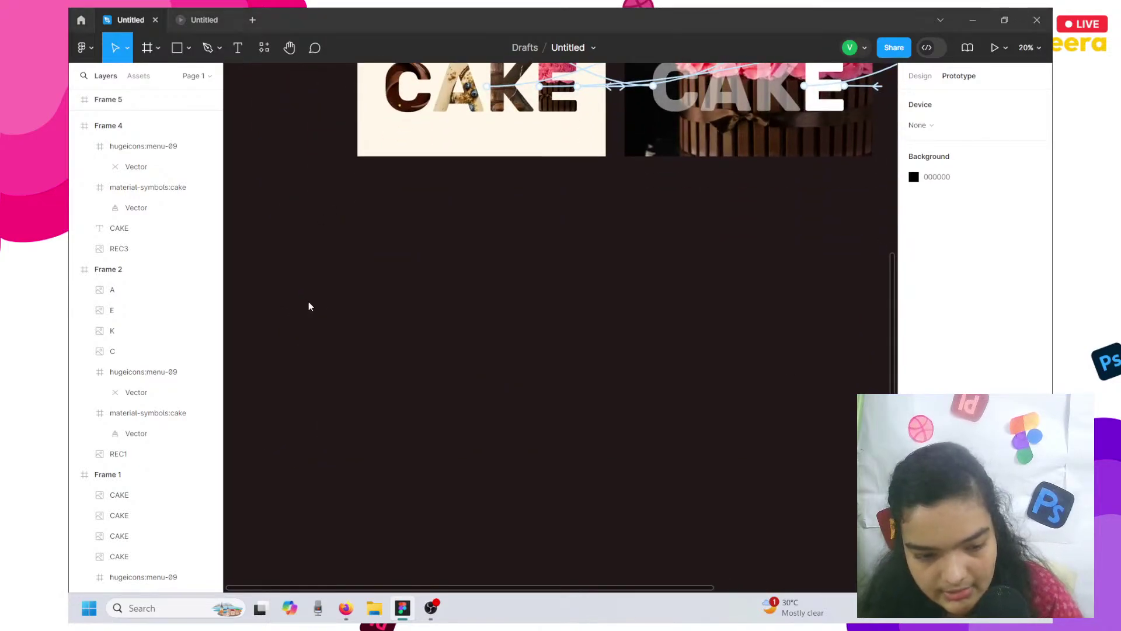
{"action": "key", "text": "ctrl+shift+k"}
{"action": "left_click", "coordinate": [252, 43]}
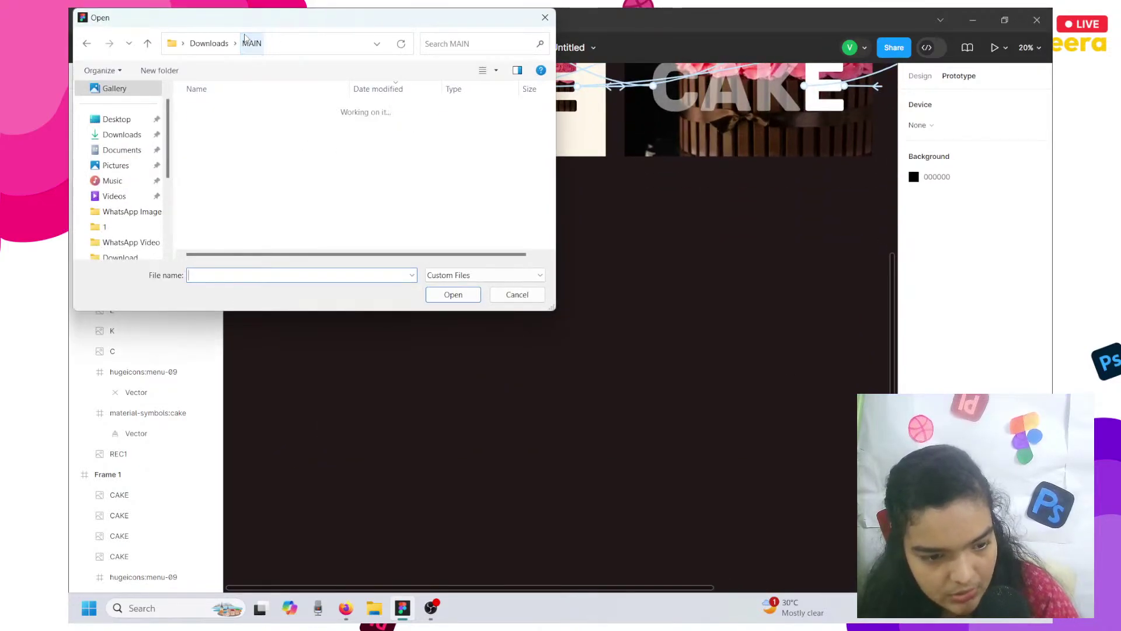
{"action": "double_click", "coordinate": [243, 221]}
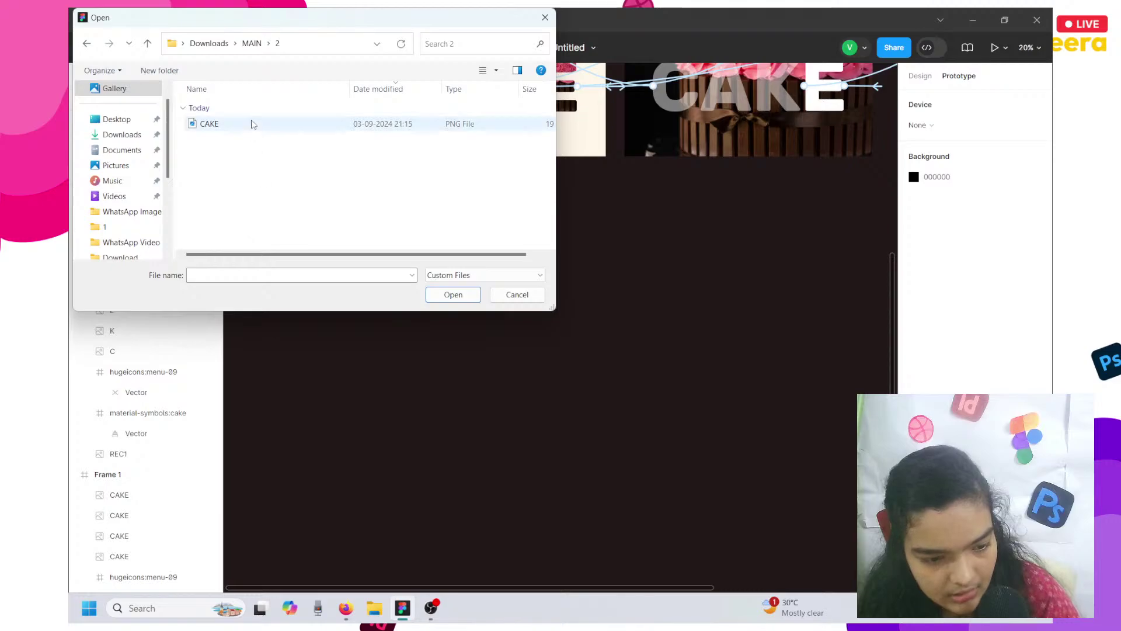
{"action": "left_click", "coordinate": [252, 124]}
{"action": "left_click", "coordinate": [453, 294]}
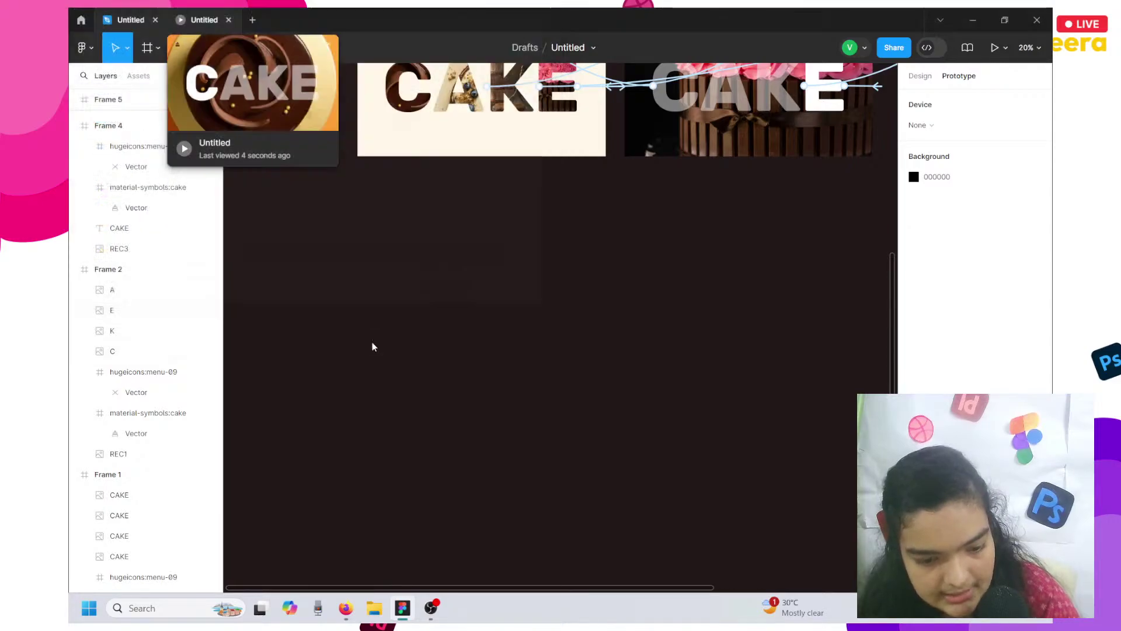
{"action": "left_click", "coordinate": [432, 317]}
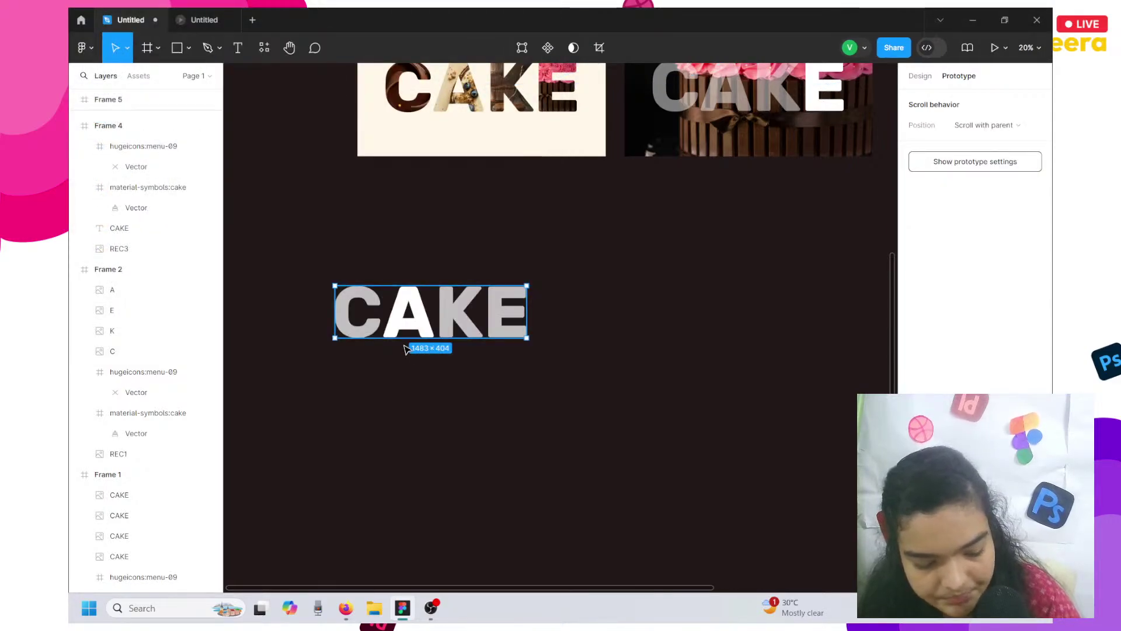
Crop the placed CAKE image down to its letter C, about 380 × 404.
{"action": "left_click", "coordinate": [601, 45]}
{"action": "left_click_drag", "start_coordinate": [529, 314], "coordinate": [385, 300]}
{"action": "key", "text": "Return"}
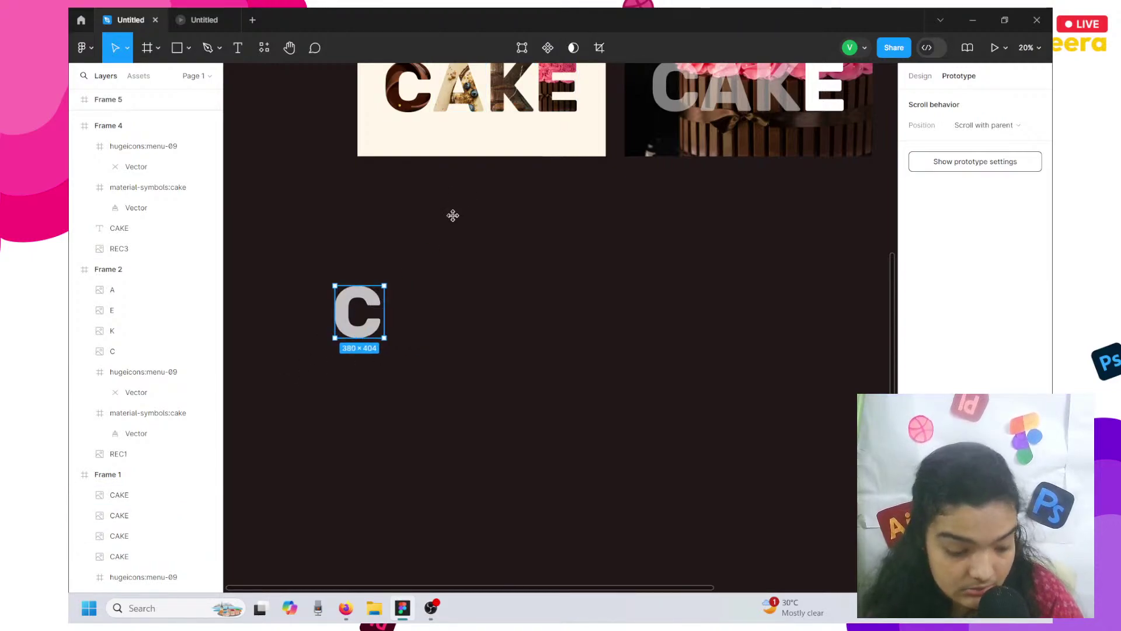
Duplicate the cropped C image and place the copy directly below the original.
{"action": "scroll", "coordinate": [456, 220], "scroll_direction": "up", "scroll_amount": 5}
{"action": "scroll", "coordinate": [456, 220], "scroll_direction": "up", "scroll_amount": 2}
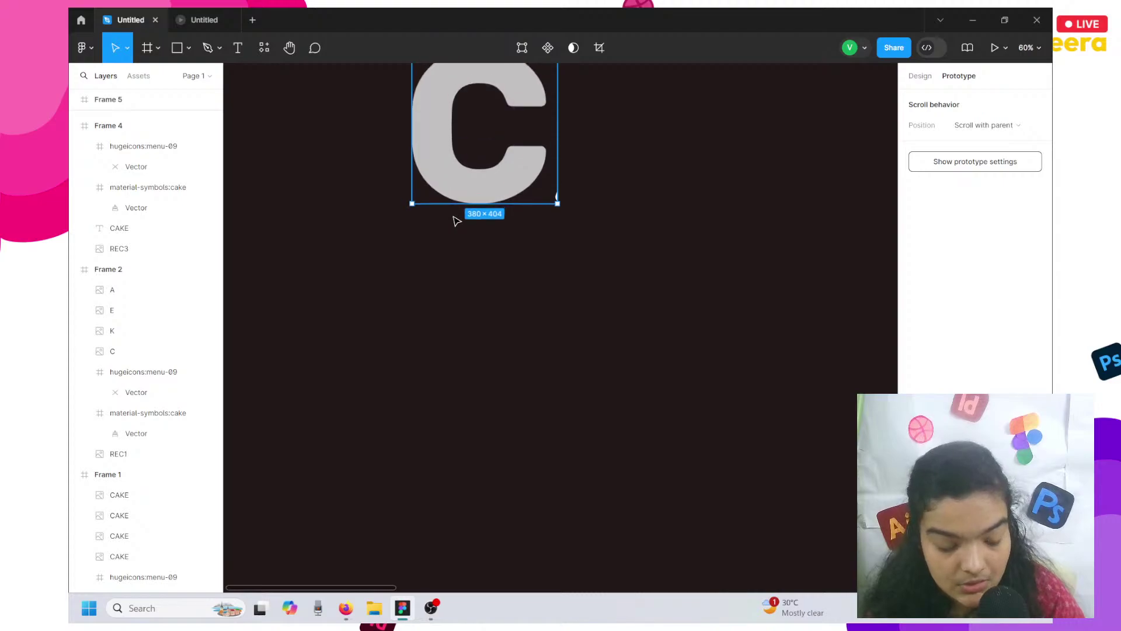
{"action": "key", "text": "ctrl+d"}
{"action": "left_click_drag", "start_coordinate": [496, 175], "coordinate": [504, 296]}
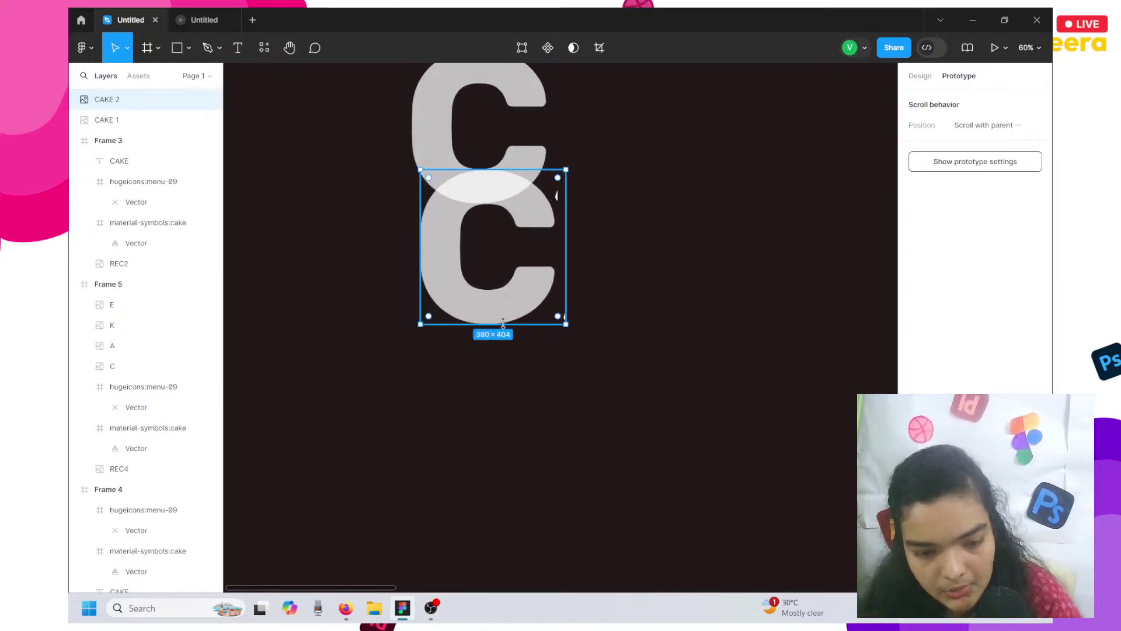
{"action": "left_click_drag", "start_coordinate": [501, 227], "coordinate": [501, 283]}
Tighten the original C image's crop on its right side to about 359 × 404.
{"action": "left_click", "coordinate": [454, 181]}
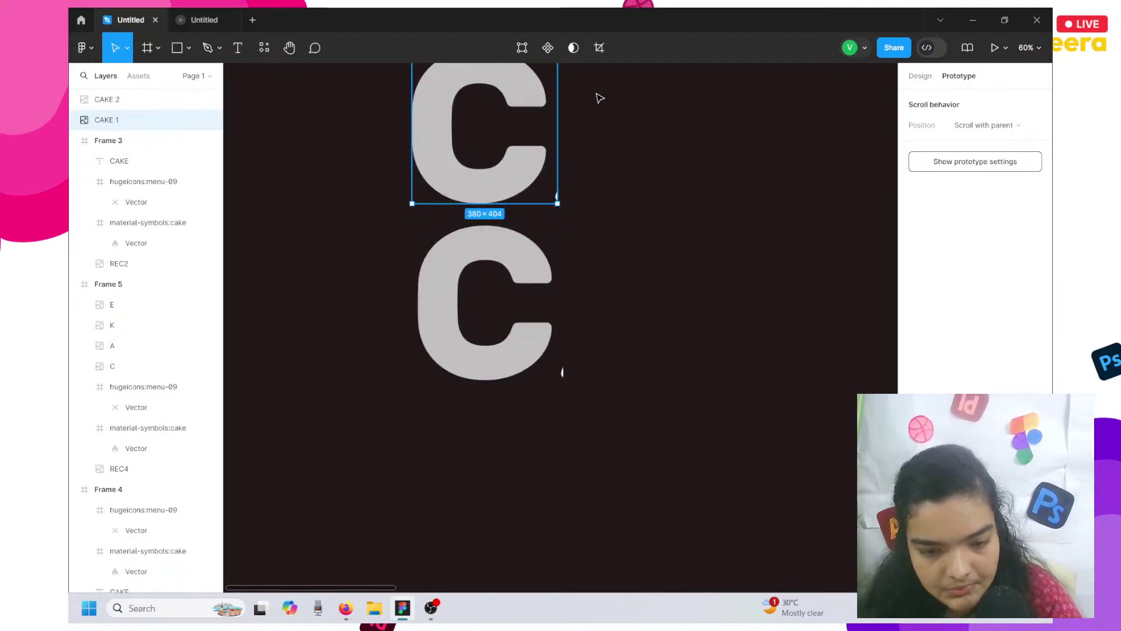
{"action": "left_click", "coordinate": [601, 47]}
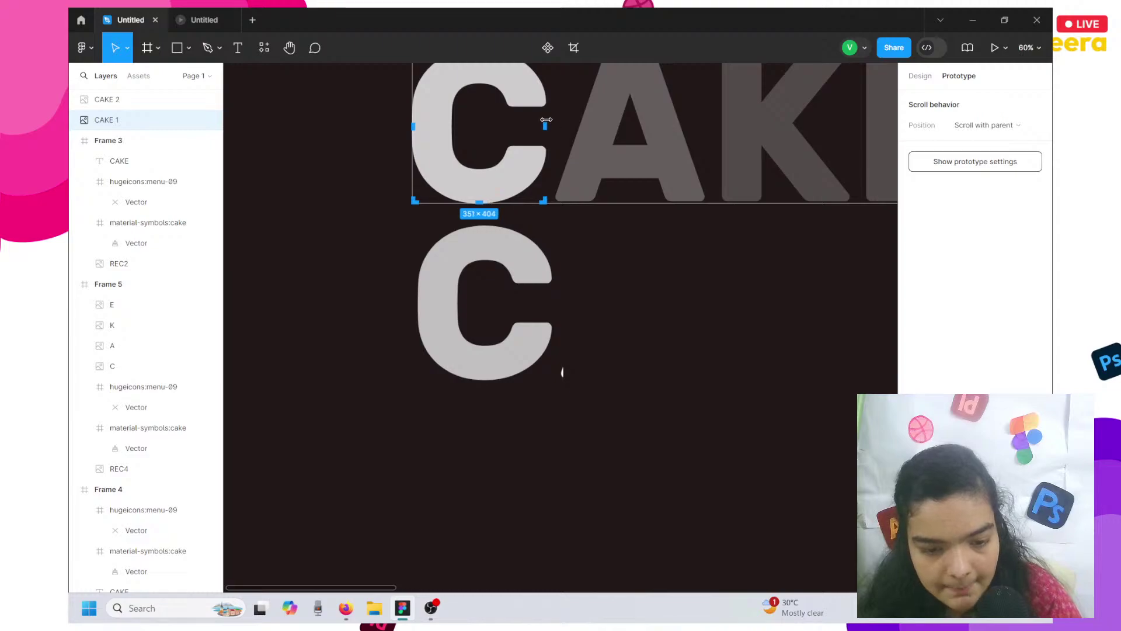
{"action": "left_click_drag", "start_coordinate": [545, 119], "coordinate": [550, 122]}
{"action": "left_click", "coordinate": [501, 268]}
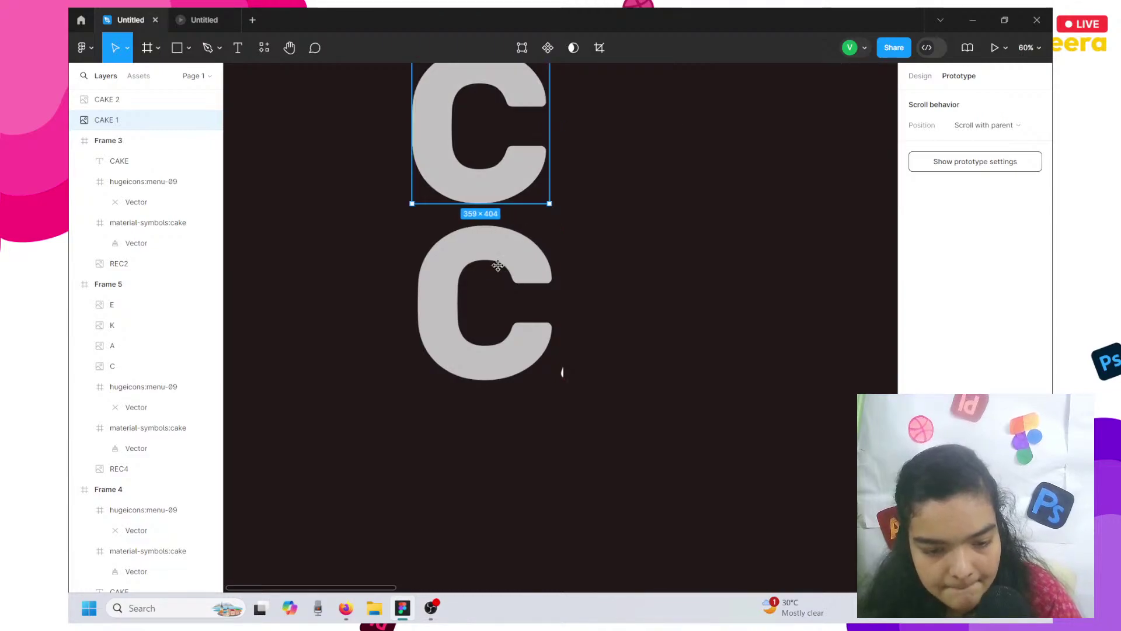
Recrop the lower copy so it shows only the letter A, about 433 × 404.
{"action": "double_click", "coordinate": [497, 266]}
{"action": "left_click_drag", "start_coordinate": [539, 266], "coordinate": [403, 266]}
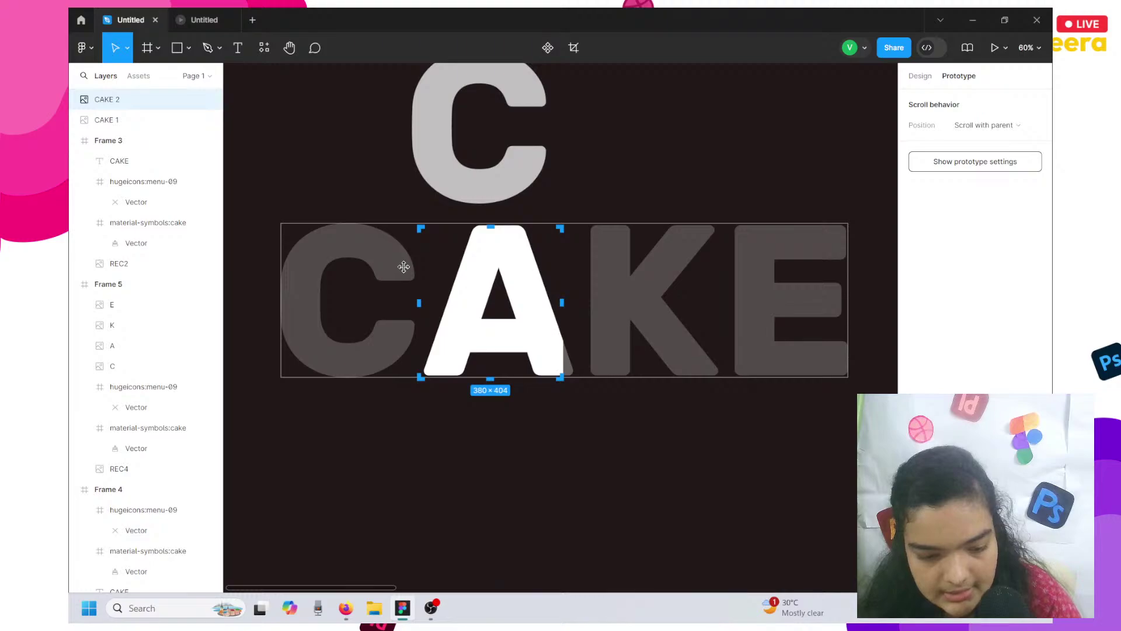
{"action": "left_click_drag", "start_coordinate": [560, 287], "coordinate": [580, 289]}
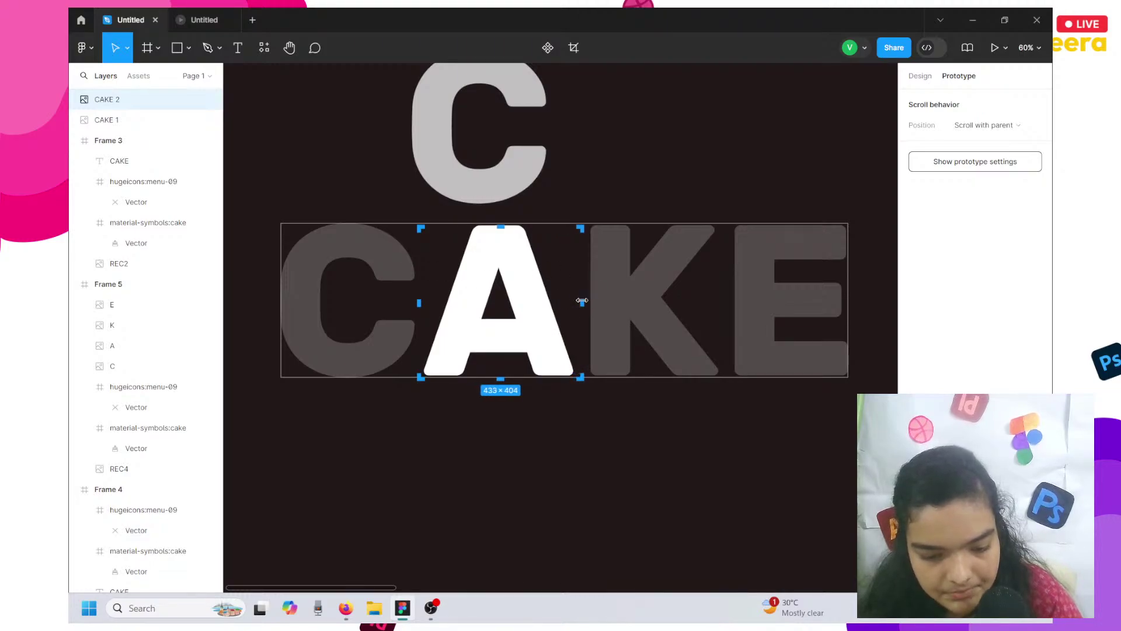
{"action": "left_click", "coordinate": [548, 415]}
{"action": "scroll", "coordinate": [548, 415], "scroll_direction": "up", "scroll_amount": 1}
{"action": "left_click", "coordinate": [606, 52]}
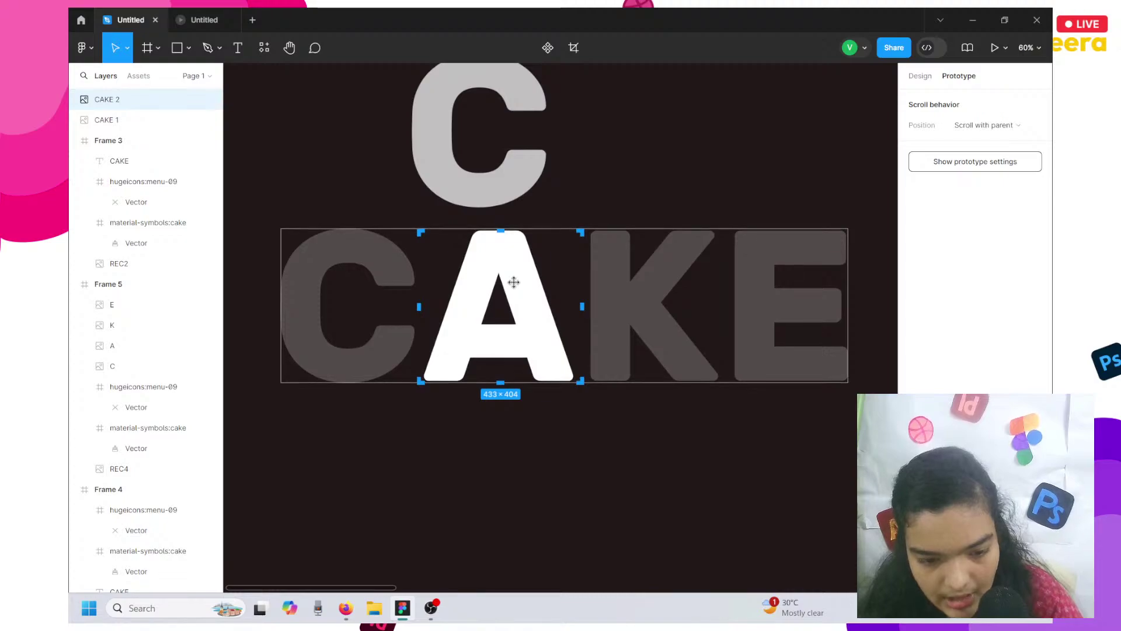
{"action": "key", "text": "Escape"}
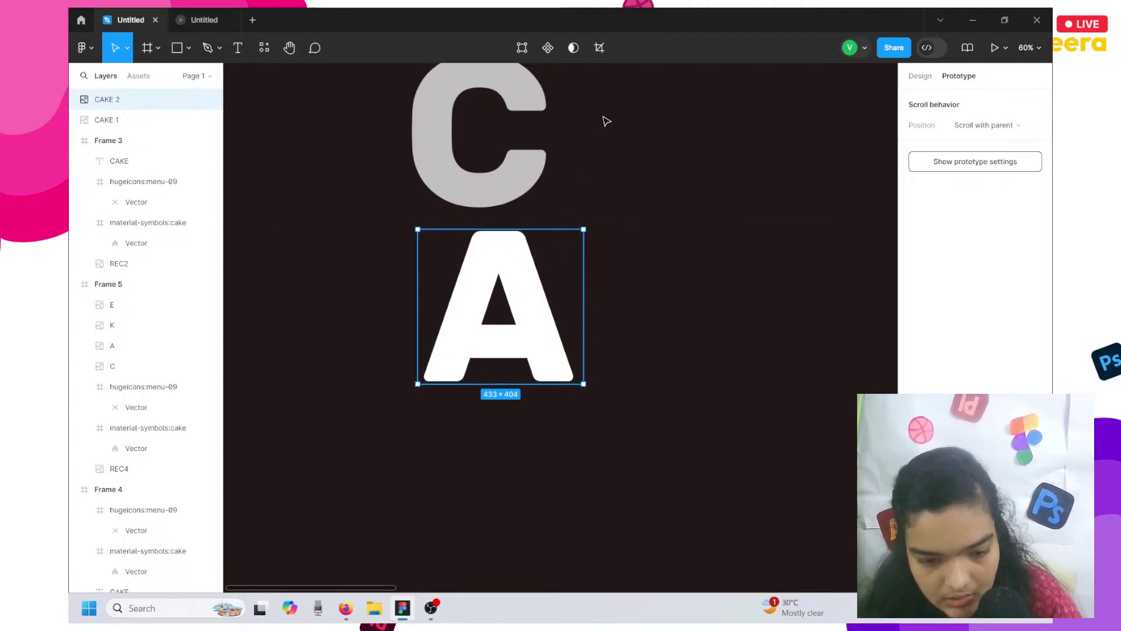
Paste another copy of the cropped C image and move it to the right of the original C.
{"action": "key", "text": "Escape"}
{"action": "left_click_drag", "start_coordinate": [603, 118], "coordinate": [358, 390]}
{"action": "key", "text": "ctrl+v"}
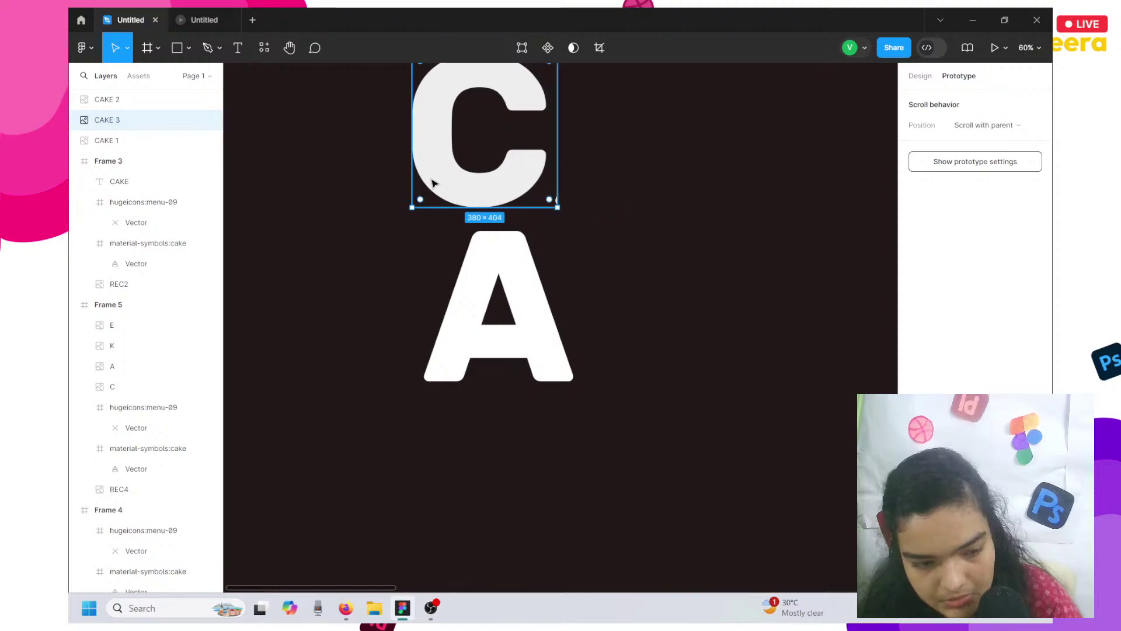
{"action": "left_click_drag", "start_coordinate": [433, 183], "coordinate": [687, 191]}
Recrop the pasted copy to show only the letter K, keeping the crop at 380 × 404.
{"action": "left_click", "coordinate": [601, 49]}
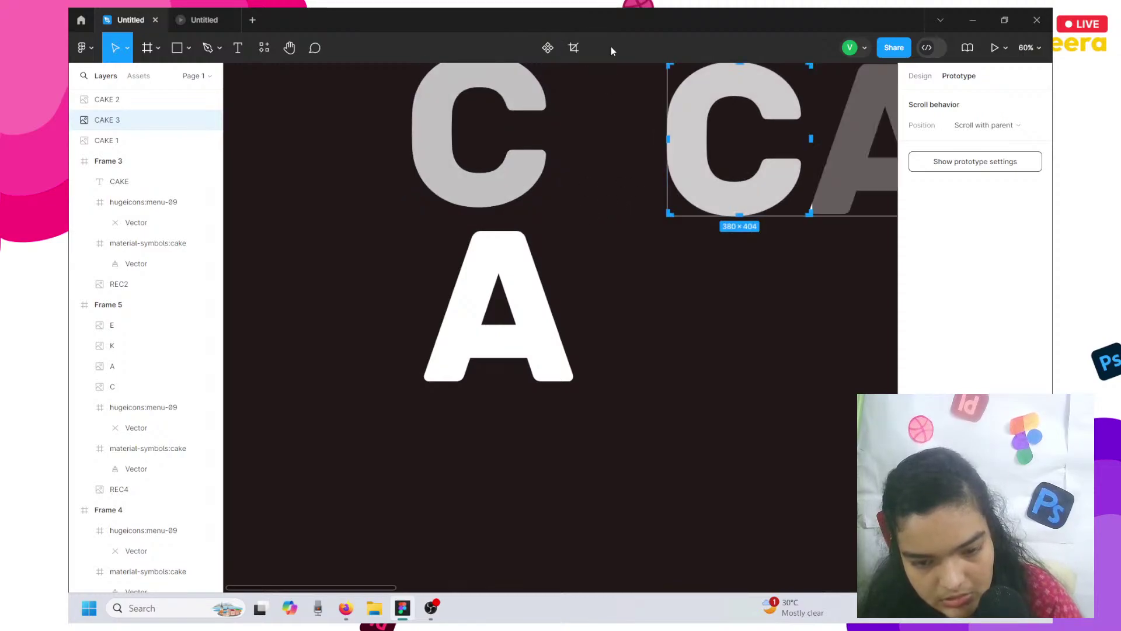
{"action": "key", "text": "Escape"}
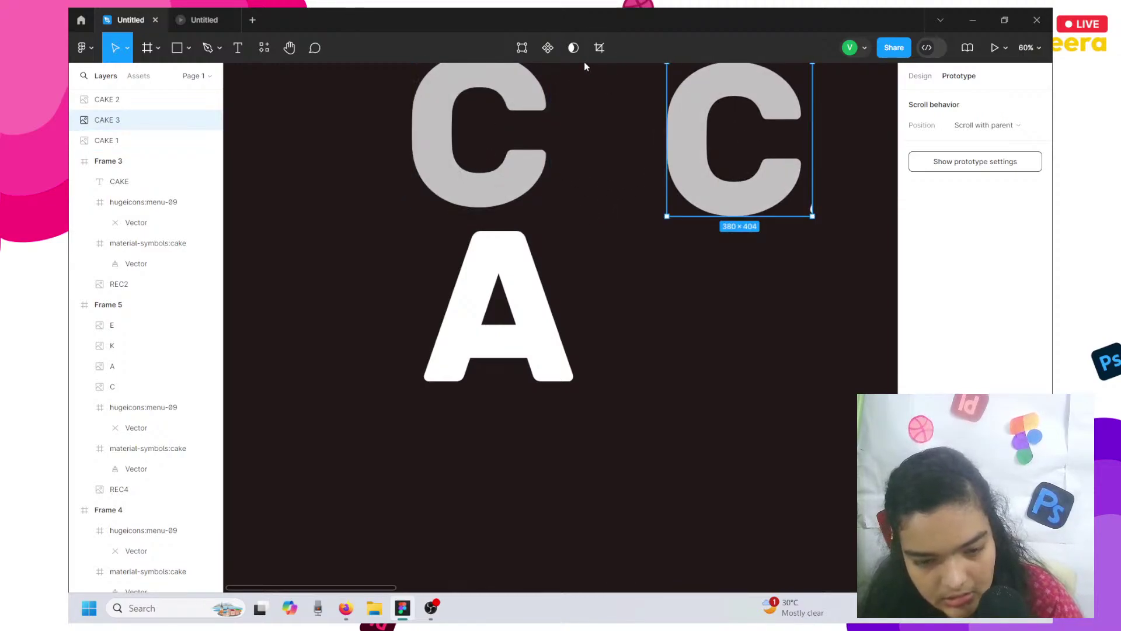
{"action": "left_click", "coordinate": [599, 48]}
{"action": "left_click_drag", "start_coordinate": [668, 150], "coordinate": [434, 149]}
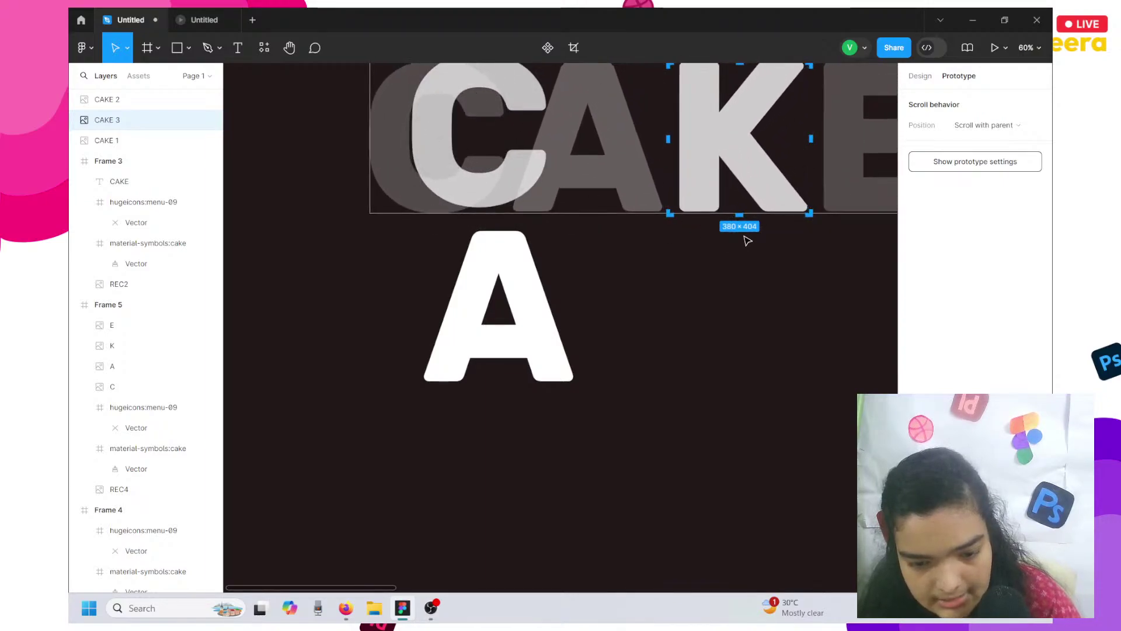
{"action": "scroll", "coordinate": [757, 241], "scroll_direction": "right", "scroll_amount": 3}
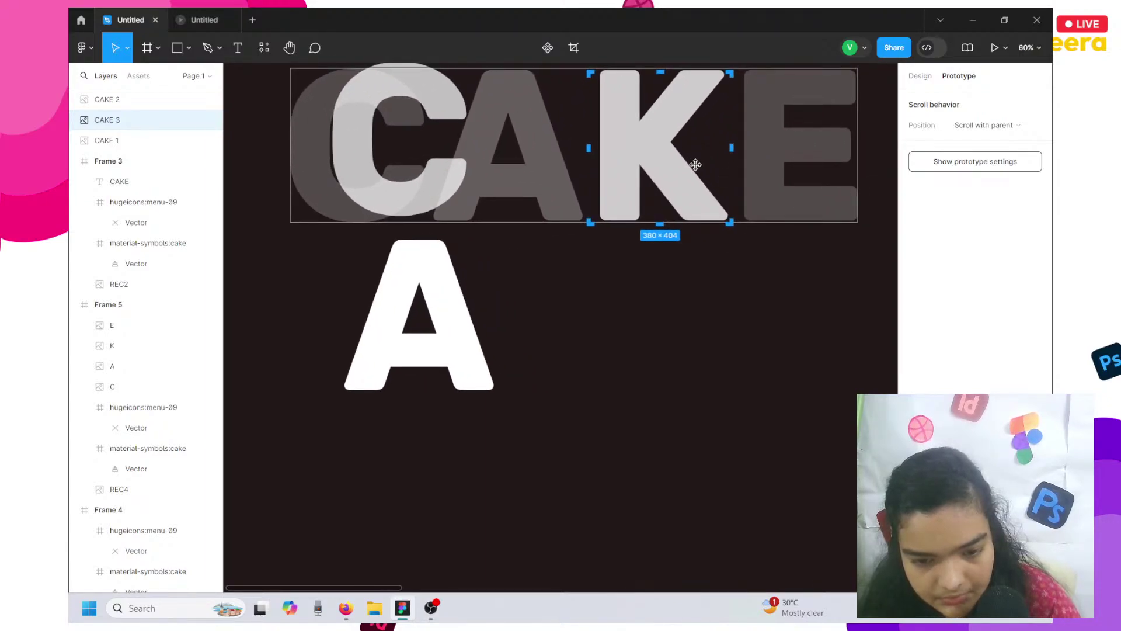
{"action": "left_click", "coordinate": [691, 293]}
{"action": "left_click", "coordinate": [677, 201]}
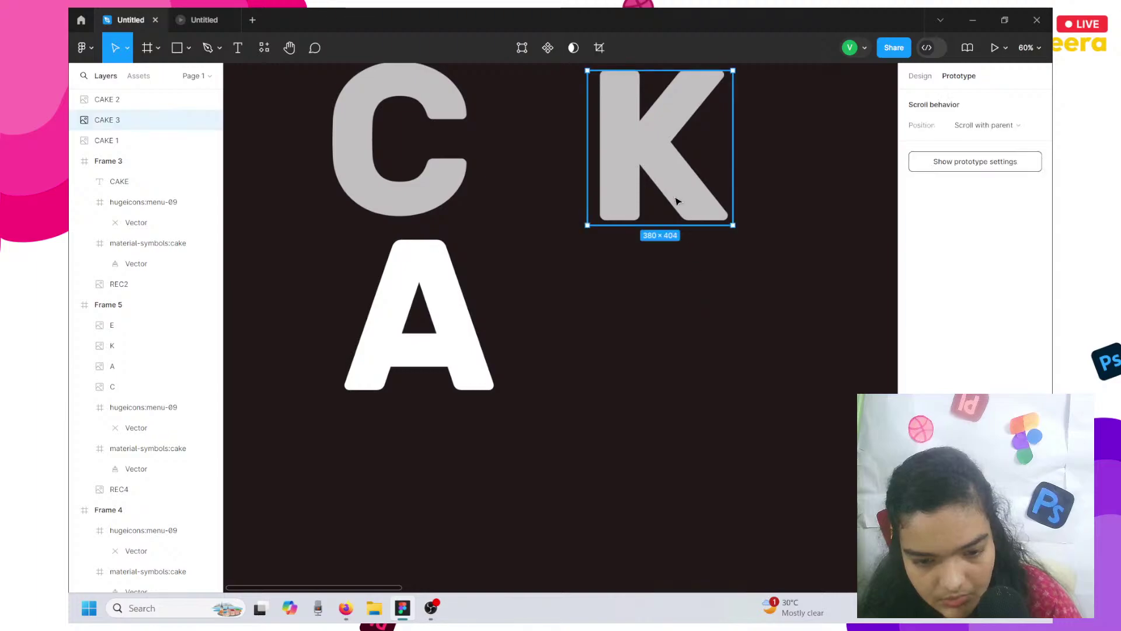
{"action": "left_click", "coordinate": [604, 48]}
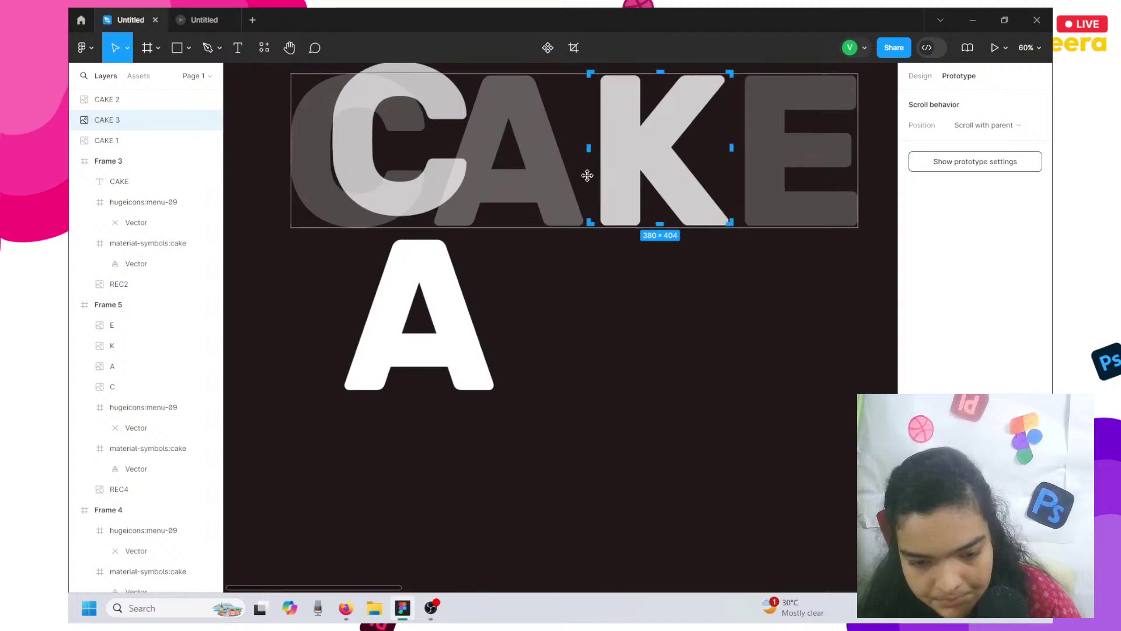
{"action": "key", "text": "Return"}
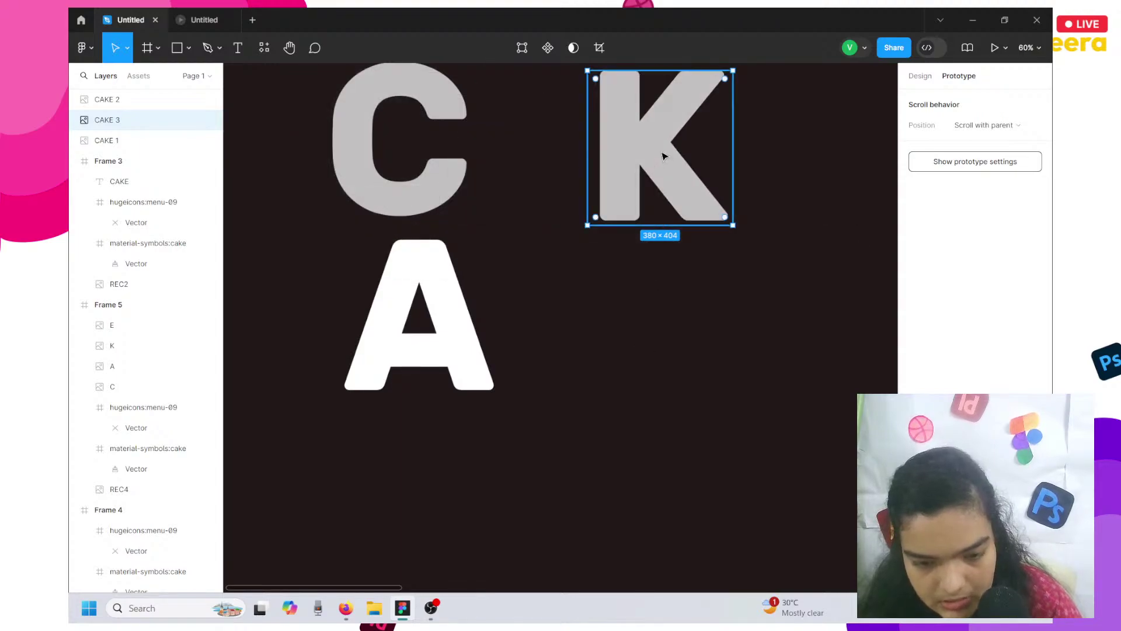
Duplicate the cropped K image, place the copy below it, and recrop the copy to show only the letter E at 380 × 404.
{"action": "scroll", "coordinate": [663, 156], "scroll_direction": "up", "scroll_amount": 3}
{"action": "left_click", "coordinate": [679, 146]}
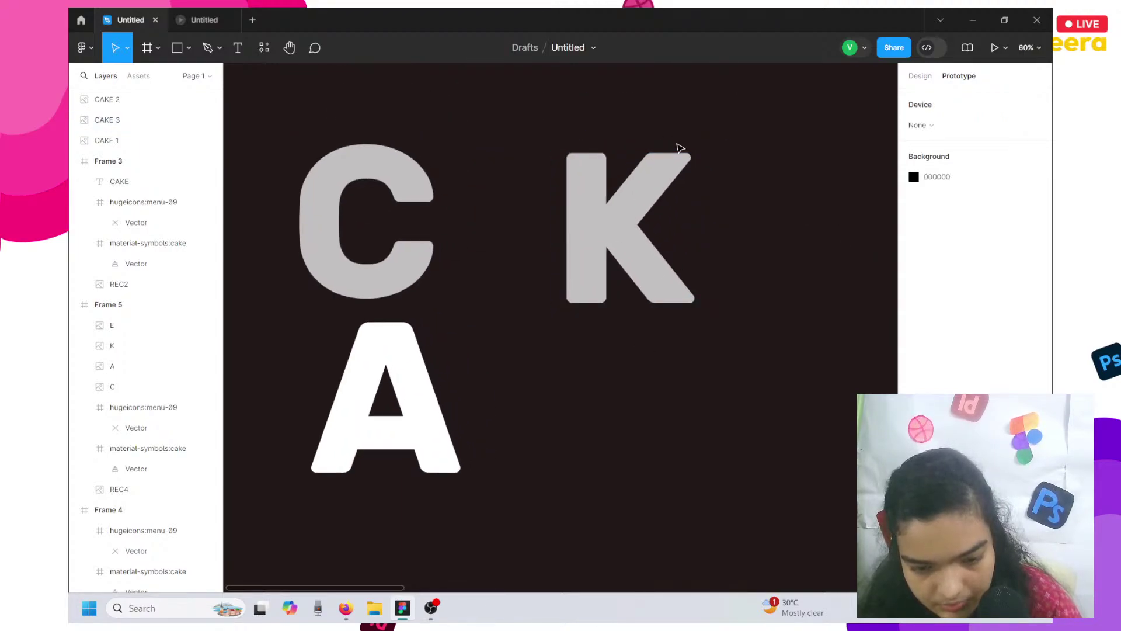
{"action": "left_click", "coordinate": [632, 264]}
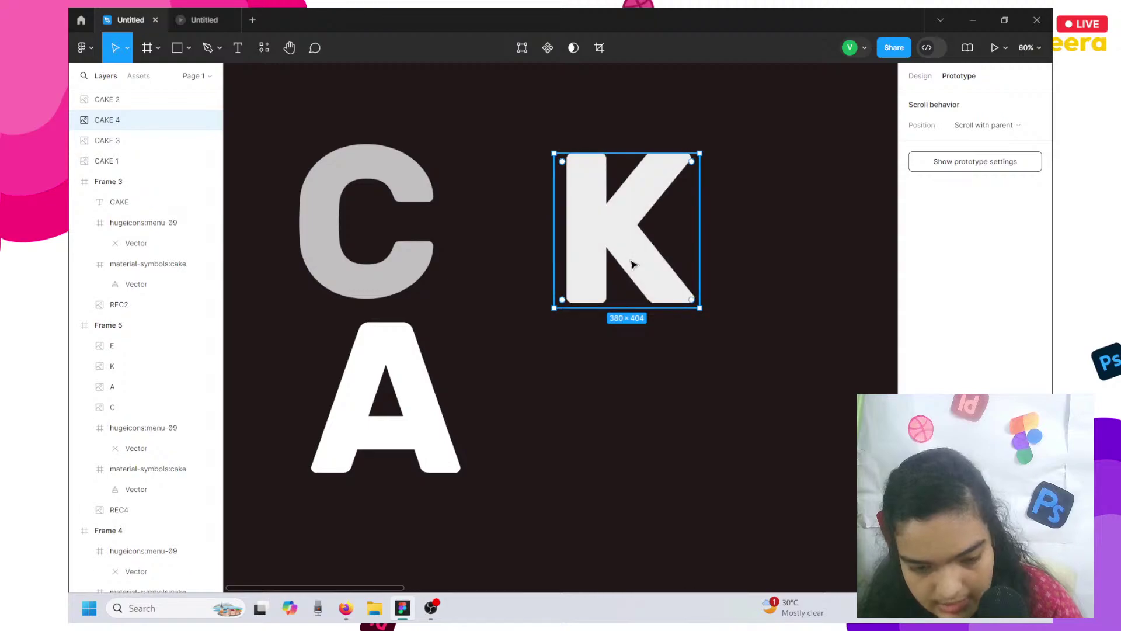
{"action": "left_click_drag", "start_coordinate": [633, 258], "coordinate": [603, 485]}
{"action": "left_click", "coordinate": [599, 47]}
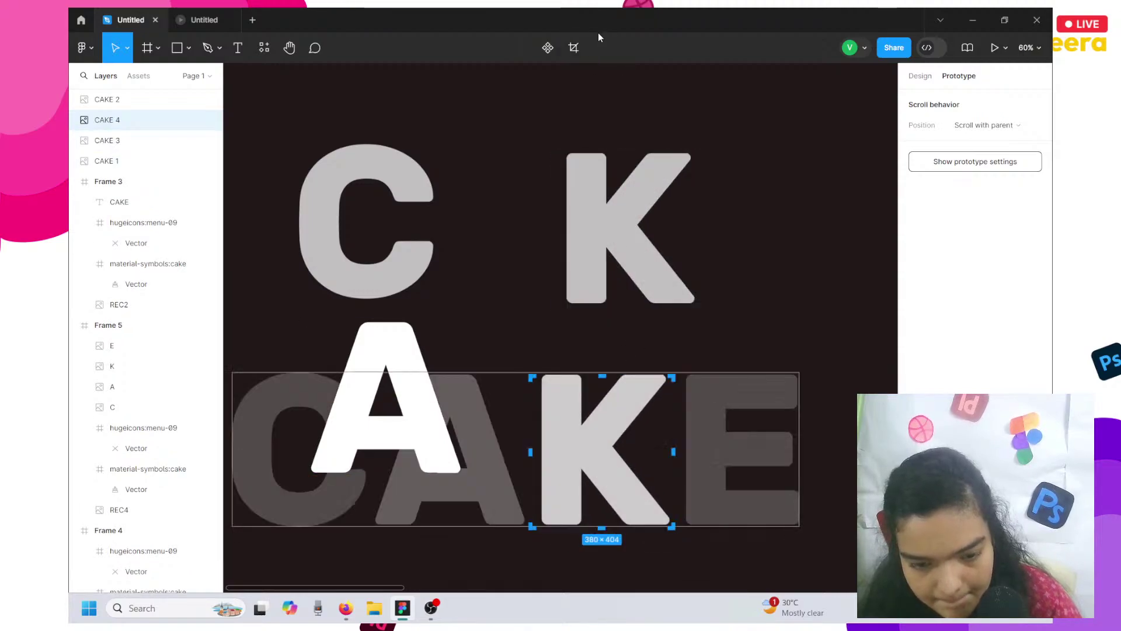
{"action": "left_click_drag", "start_coordinate": [609, 439], "coordinate": [470, 445]}
{"action": "key", "text": "Escape"}
Shift the picture inside the original K image's crop slightly downward.
{"action": "left_click", "coordinate": [613, 269]}
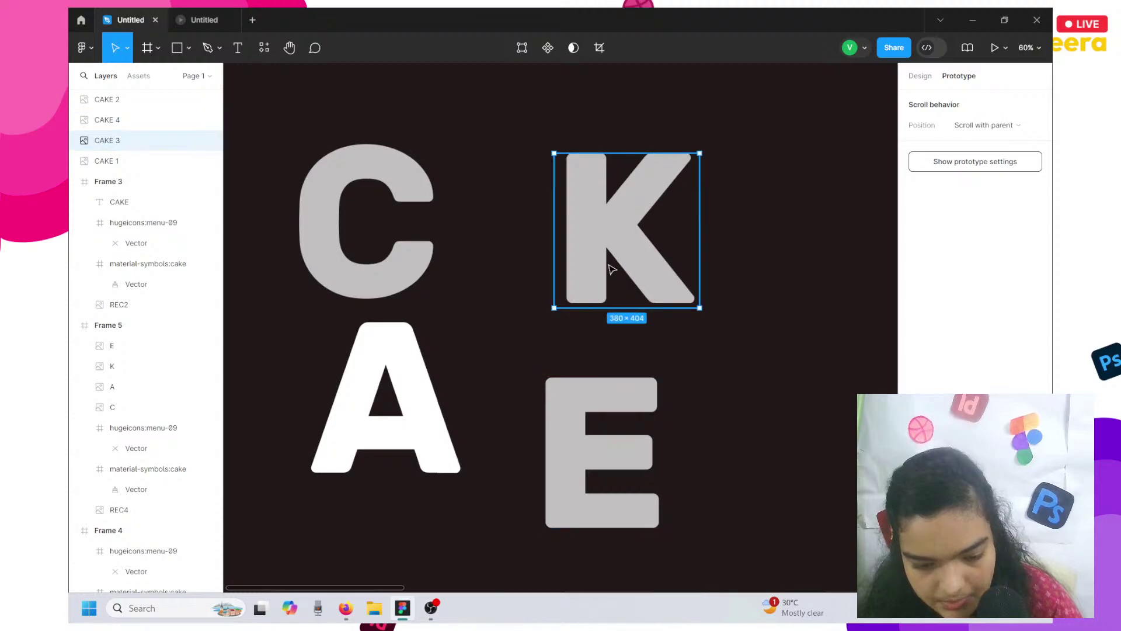
{"action": "left_click", "coordinate": [599, 47]}
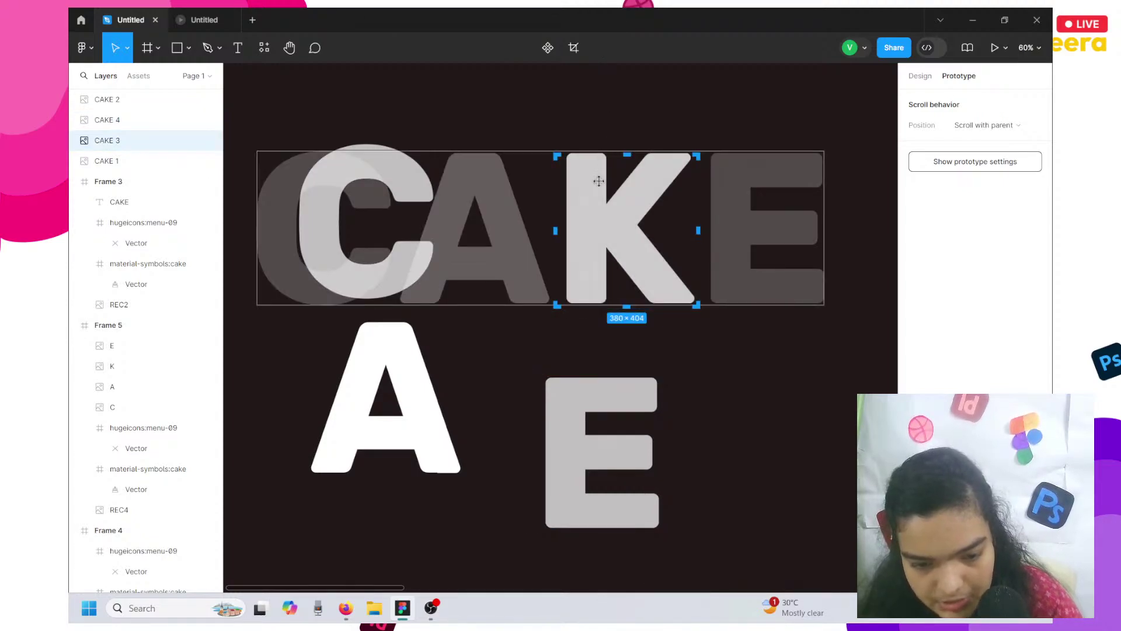
{"action": "left_click_drag", "start_coordinate": [597, 183], "coordinate": [598, 184]}
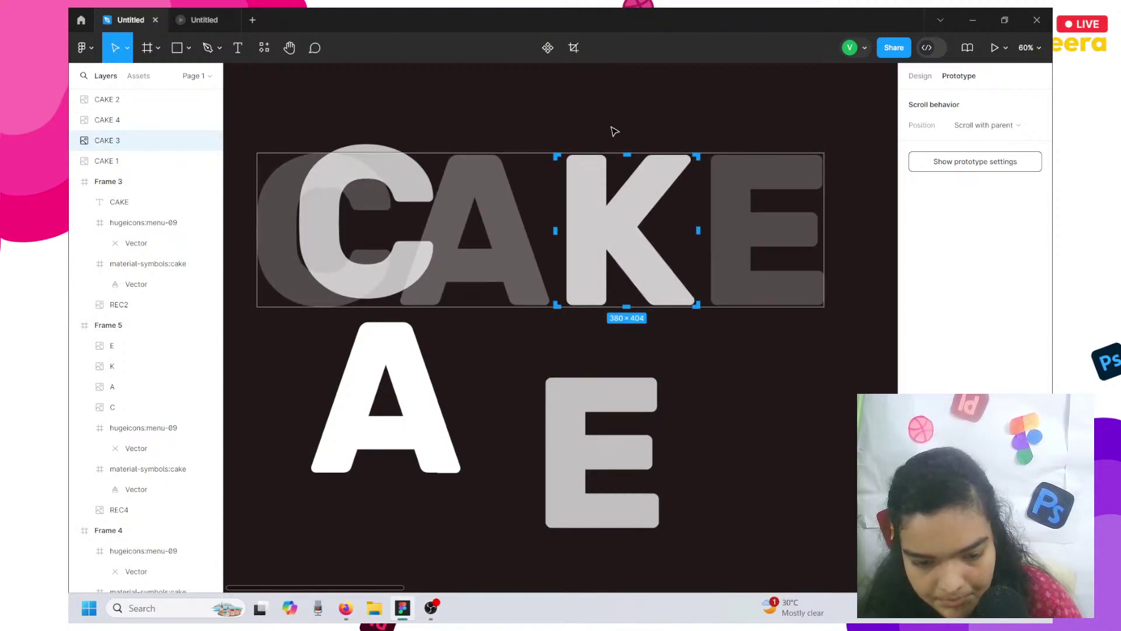
{"action": "key", "text": "Escape"}
Select all four cropped letter images and move them together to the upper edge of Frame 3.
{"action": "scroll", "coordinate": [613, 130], "scroll_direction": "down", "scroll_amount": 5}
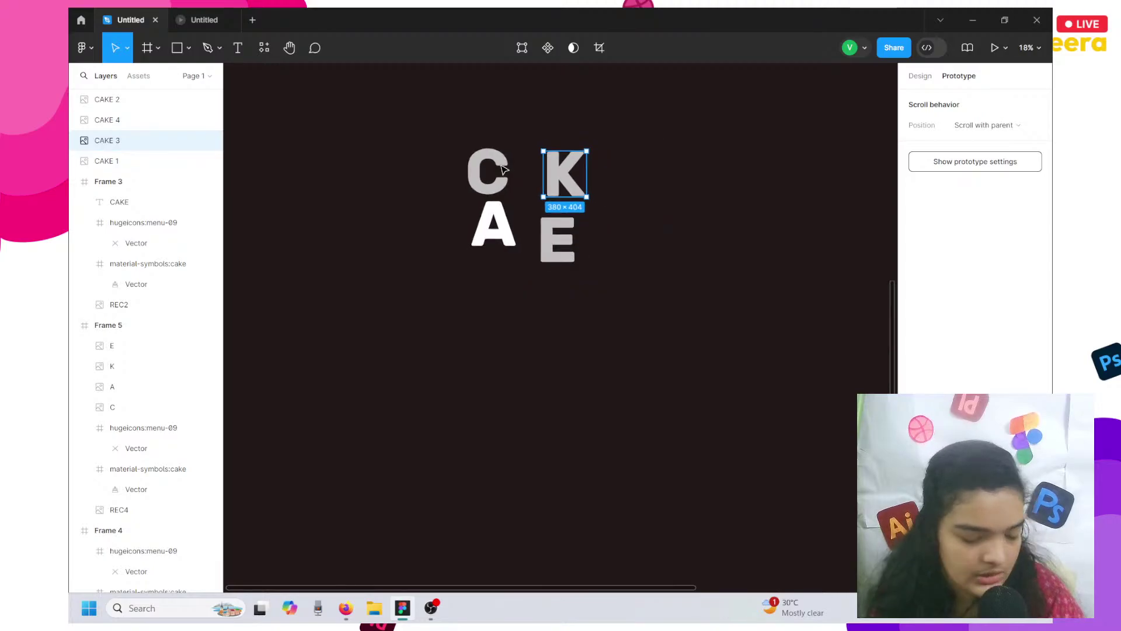
{"action": "left_click_drag", "start_coordinate": [450, 163], "coordinate": [666, 223]}
{"action": "scroll", "coordinate": [585, 227], "scroll_direction": "down", "scroll_amount": 4}
{"action": "scroll", "coordinate": [665, 223], "scroll_direction": "up", "scroll_amount": 10}
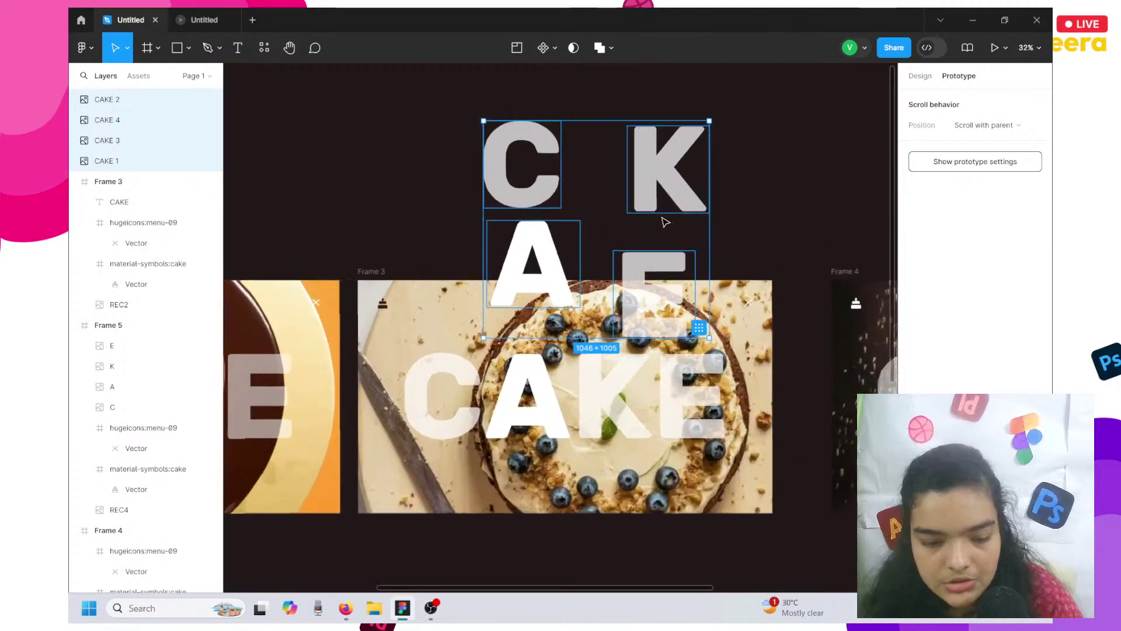
{"action": "scroll", "coordinate": [464, 165], "scroll_direction": "down", "scroll_amount": 3}
Move the cropped C image into Frame 3 and nudge it to match the C of the CAKE text exactly.
{"action": "left_click", "coordinate": [457, 158]}
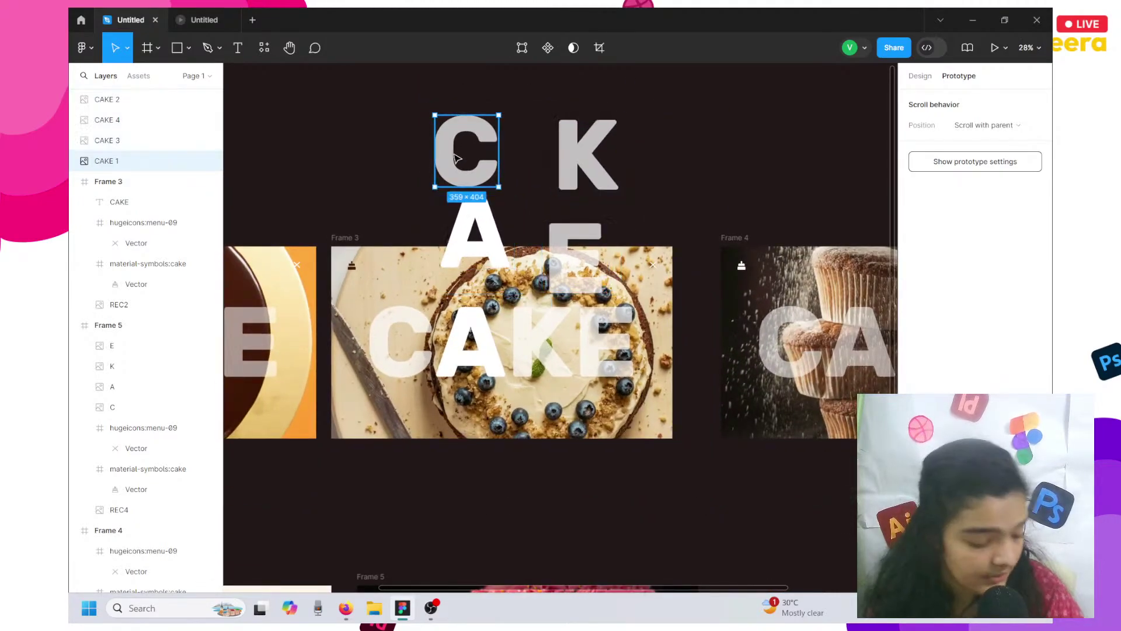
{"action": "left_click_drag", "start_coordinate": [458, 160], "coordinate": [390, 349]}
{"action": "scroll", "coordinate": [390, 349], "scroll_direction": "up", "scroll_amount": 4}
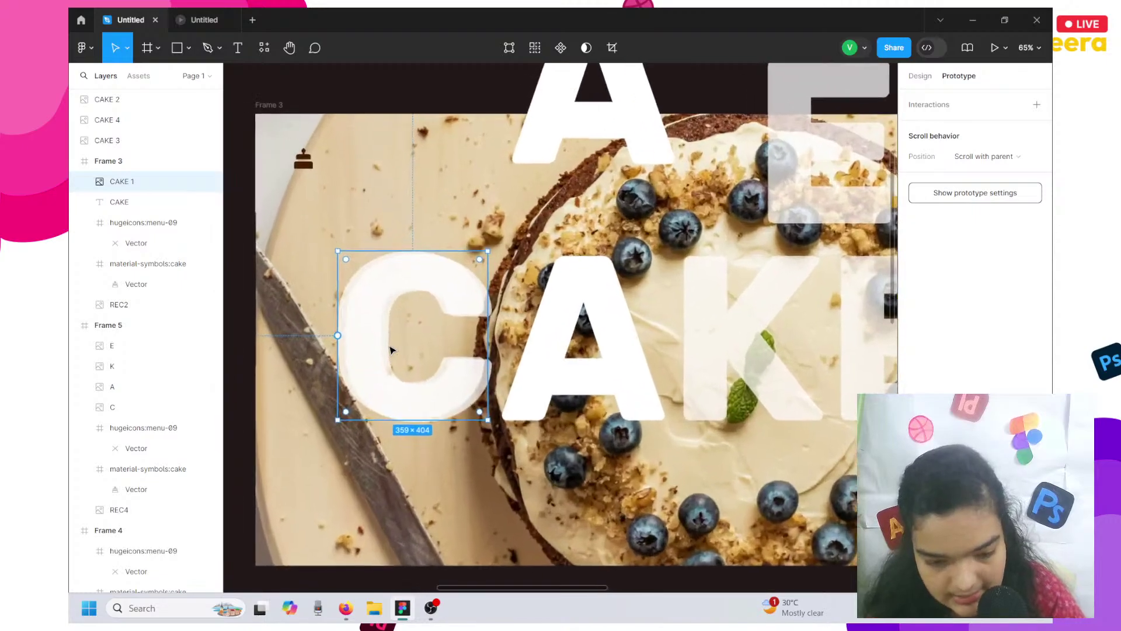
{"action": "key", "text": "Right"}
{"action": "key", "text": "Right"}
{"action": "key", "text": "Right"}
{"action": "key", "text": "Right"}
{"action": "key", "text": "Right"}
{"action": "key", "text": "Right"}
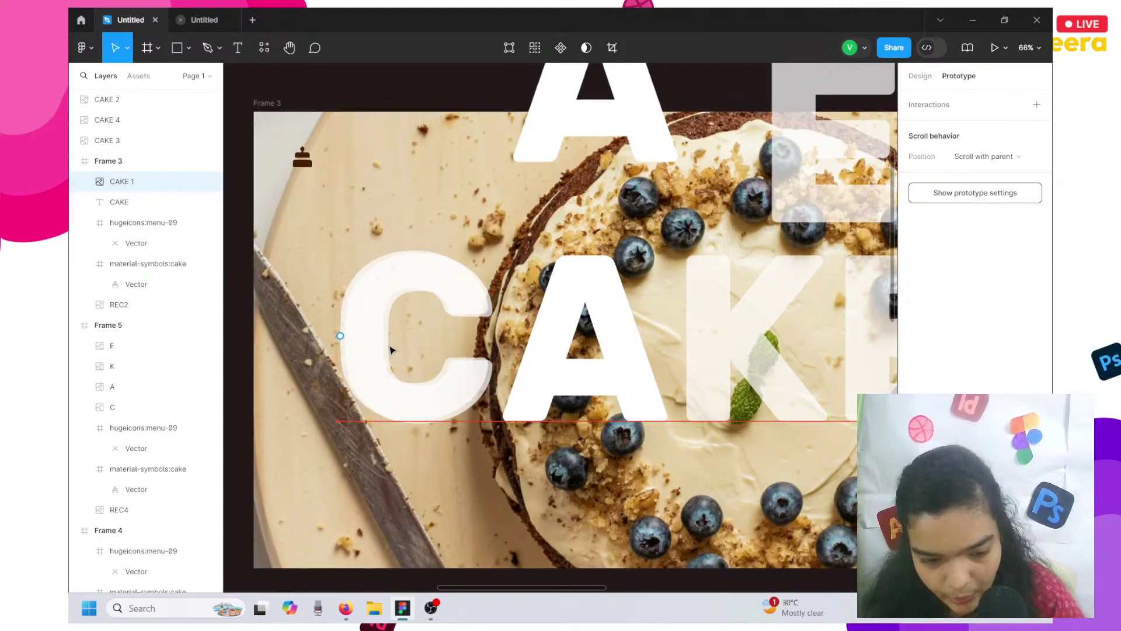
{"action": "key", "text": "Right"}
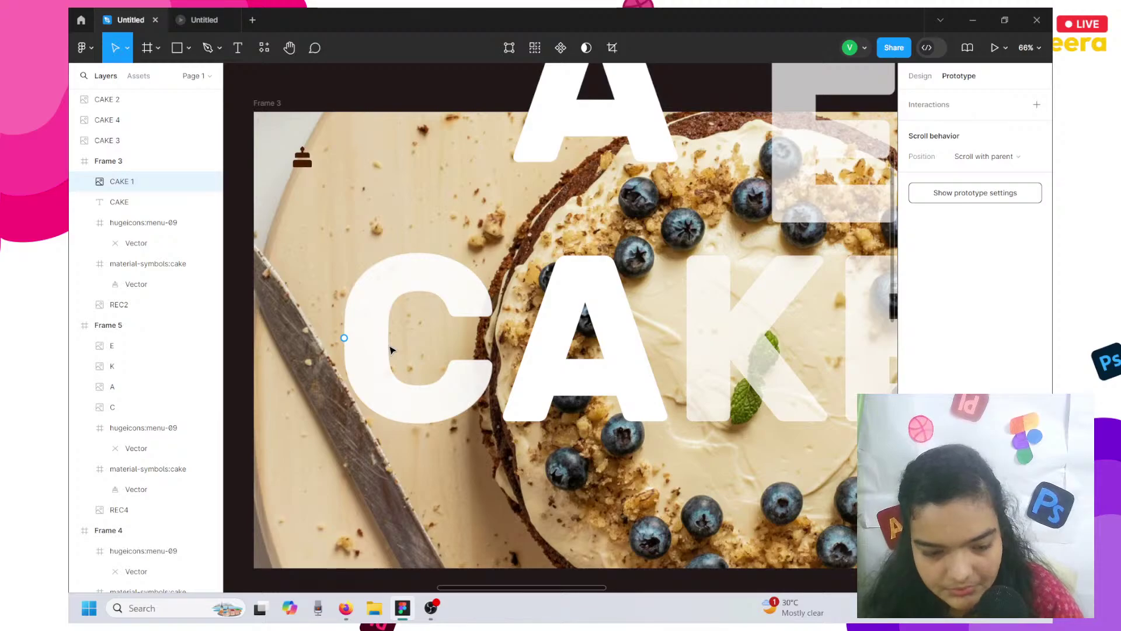
Place the cropped A and E images over the matching letters of the CAKE text in Frame 3.
{"action": "left_click", "coordinate": [586, 70]}
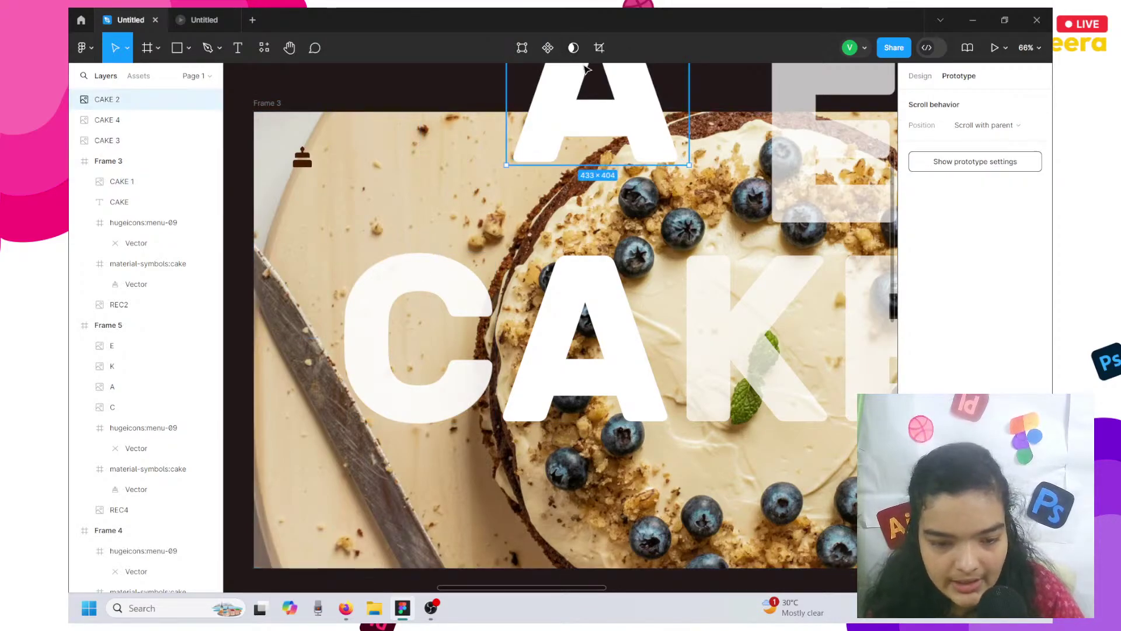
{"action": "left_click_drag", "start_coordinate": [585, 70], "coordinate": [578, 338]}
{"action": "left_click_drag", "start_coordinate": [575, 334], "coordinate": [803, 194]}
{"action": "scroll", "coordinate": [803, 194], "scroll_direction": "right", "scroll_amount": 5}
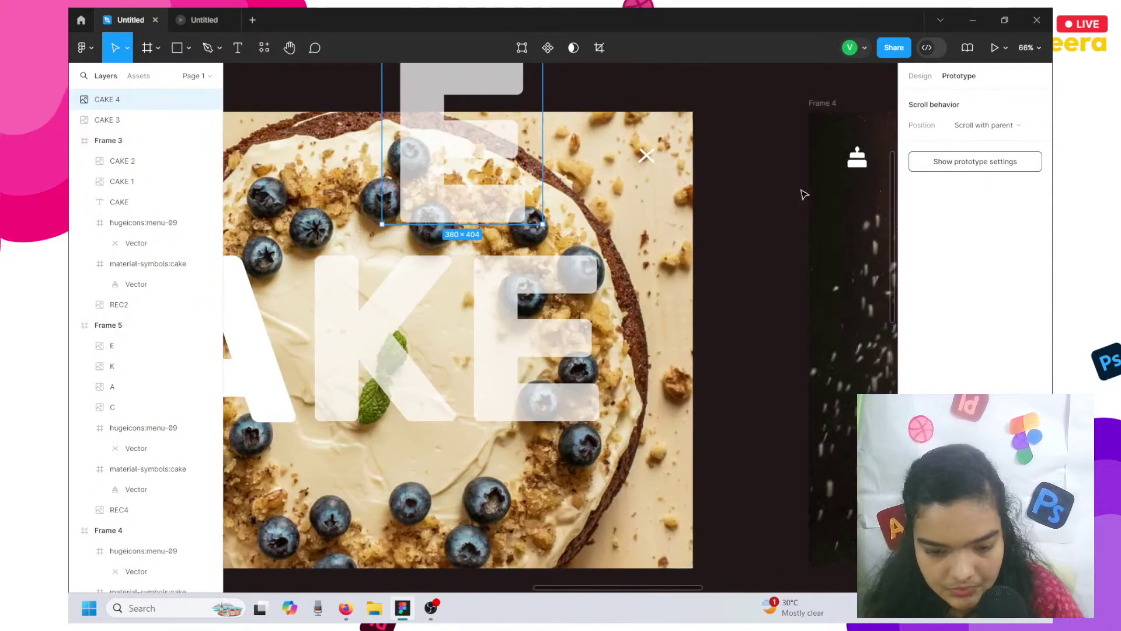
{"action": "left_click_drag", "start_coordinate": [463, 318], "coordinate": [472, 357]}
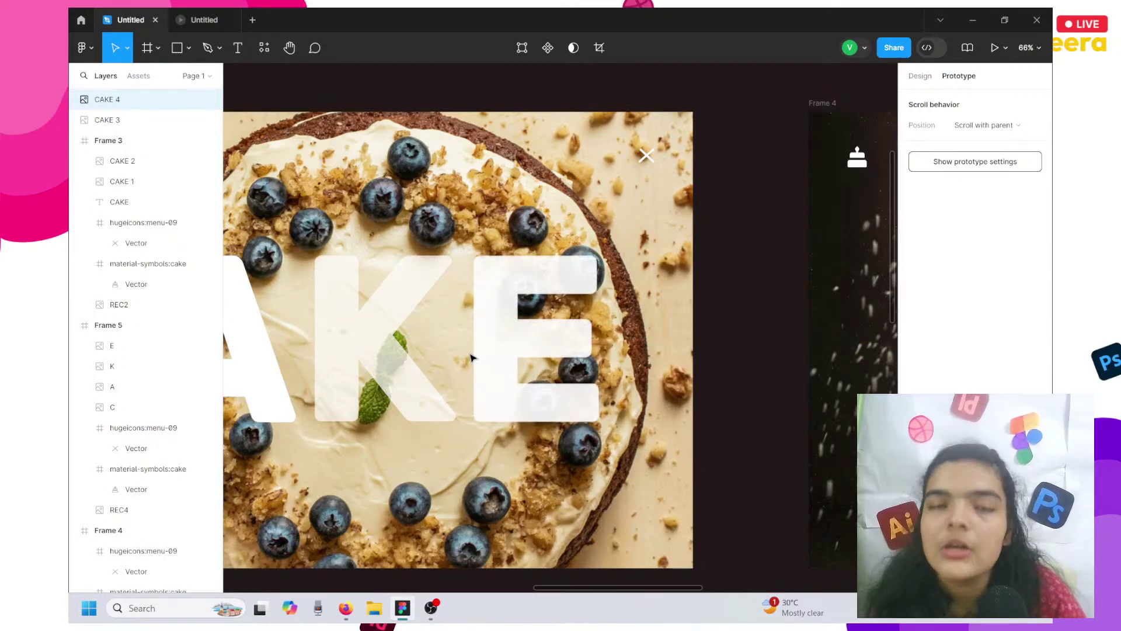
Move the cropped K image into Frame 3 and align it over the K of the CAKE text.
{"action": "scroll", "coordinate": [470, 357], "scroll_direction": "down", "scroll_amount": 3}
{"action": "left_click", "coordinate": [498, 125]}
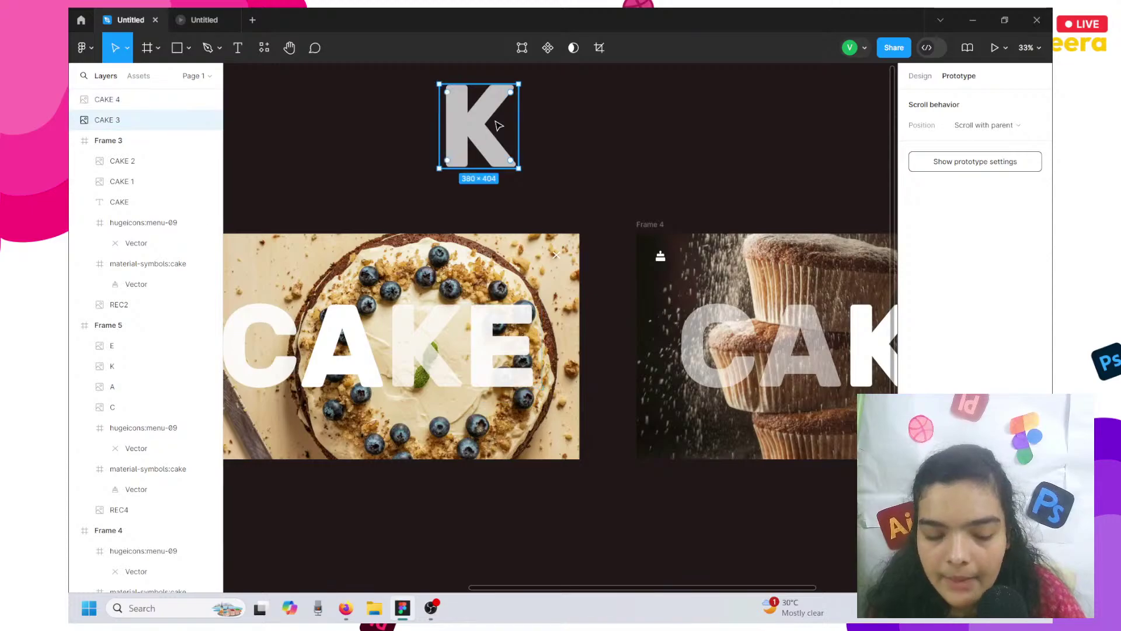
{"action": "left_click_drag", "start_coordinate": [492, 119], "coordinate": [437, 334]}
{"action": "scroll", "coordinate": [439, 338], "scroll_direction": "up", "scroll_amount": 3}
{"action": "scroll", "coordinate": [440, 338], "scroll_direction": "up", "scroll_amount": 1}
{"action": "scroll", "coordinate": [438, 334], "scroll_direction": "down", "scroll_amount": 5}
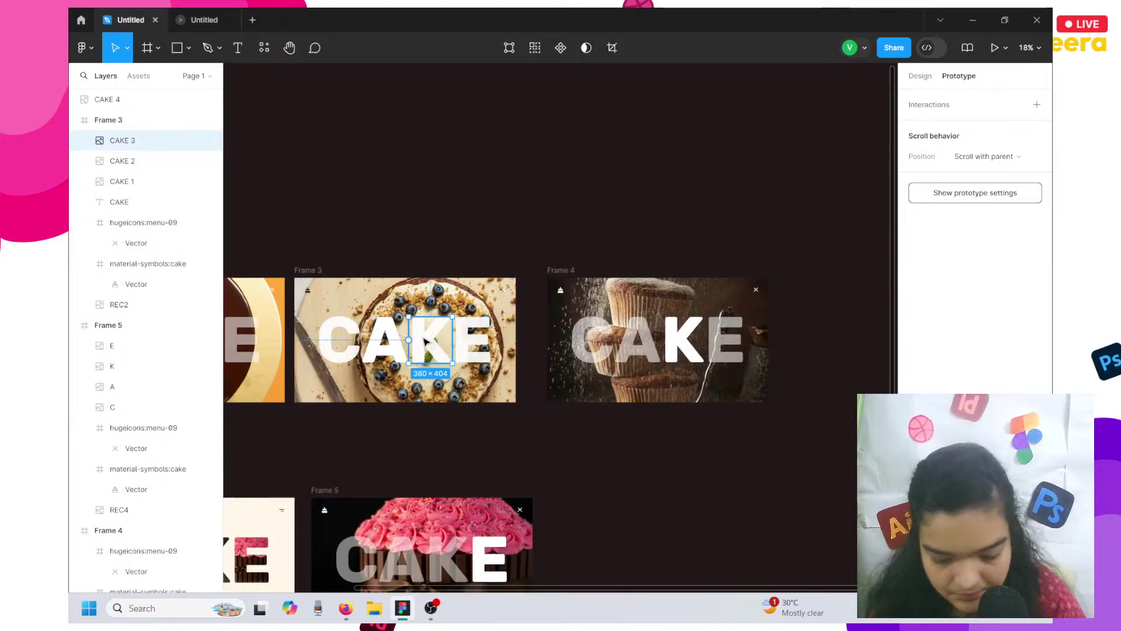
{"action": "scroll", "coordinate": [425, 342], "scroll_direction": "up", "scroll_amount": 3}
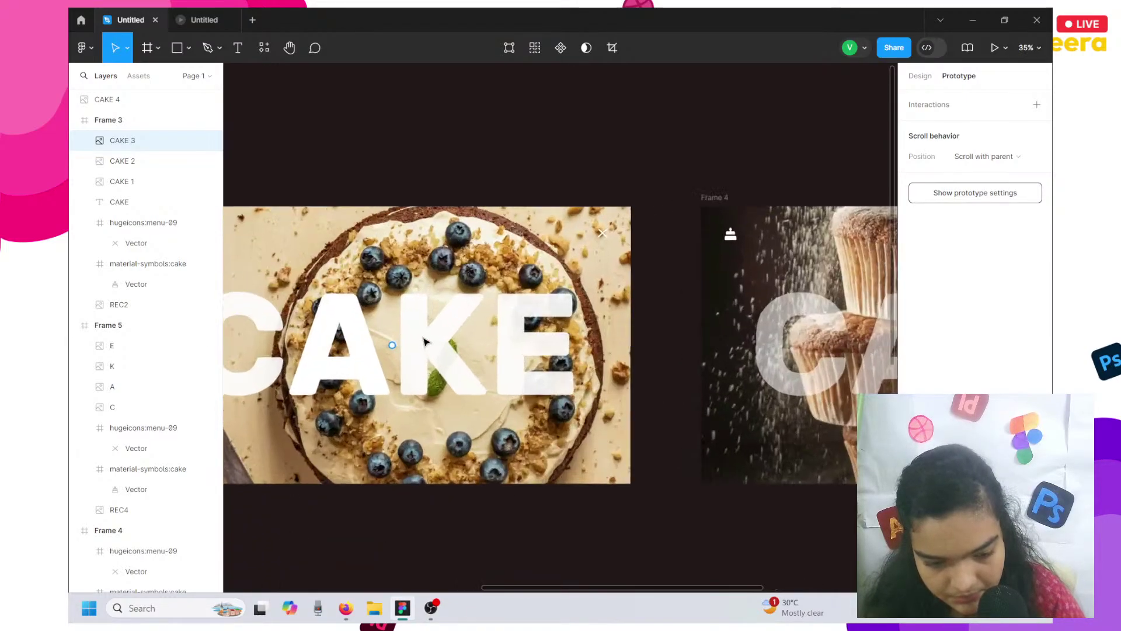
Rename Frame 3's CAKE 3, CAKE 2 and CAKE 1 image layers to K, A and C.
{"action": "double_click", "coordinate": [133, 141]}
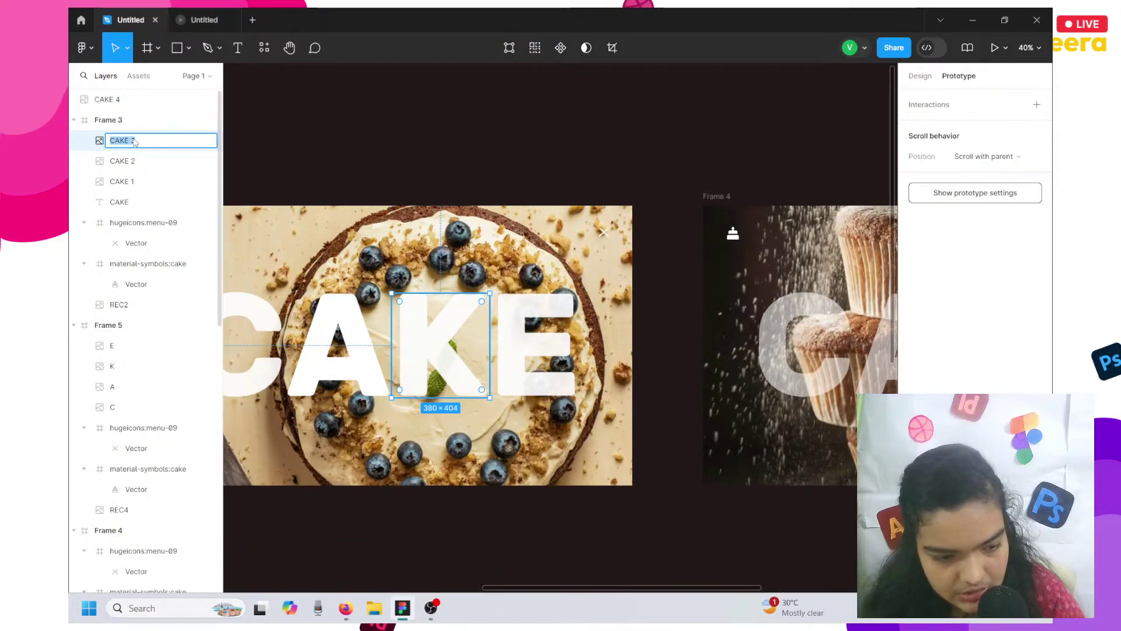
{"action": "type", "text": "K"}
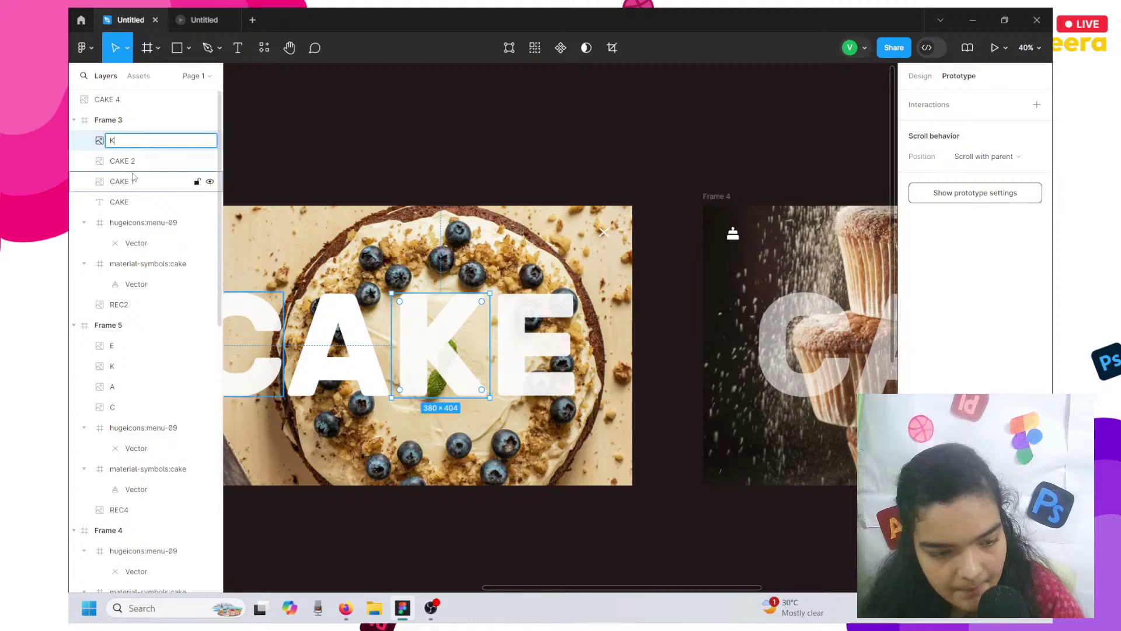
{"action": "double_click", "coordinate": [131, 166]}
{"action": "type", "text": "A"}
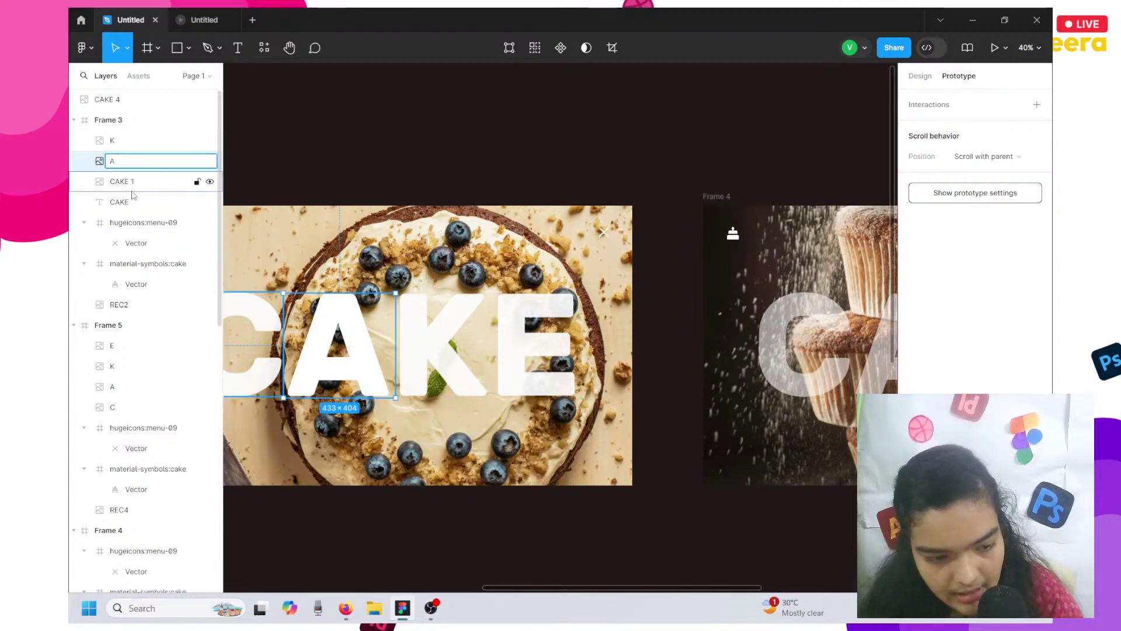
{"action": "double_click", "coordinate": [133, 185]}
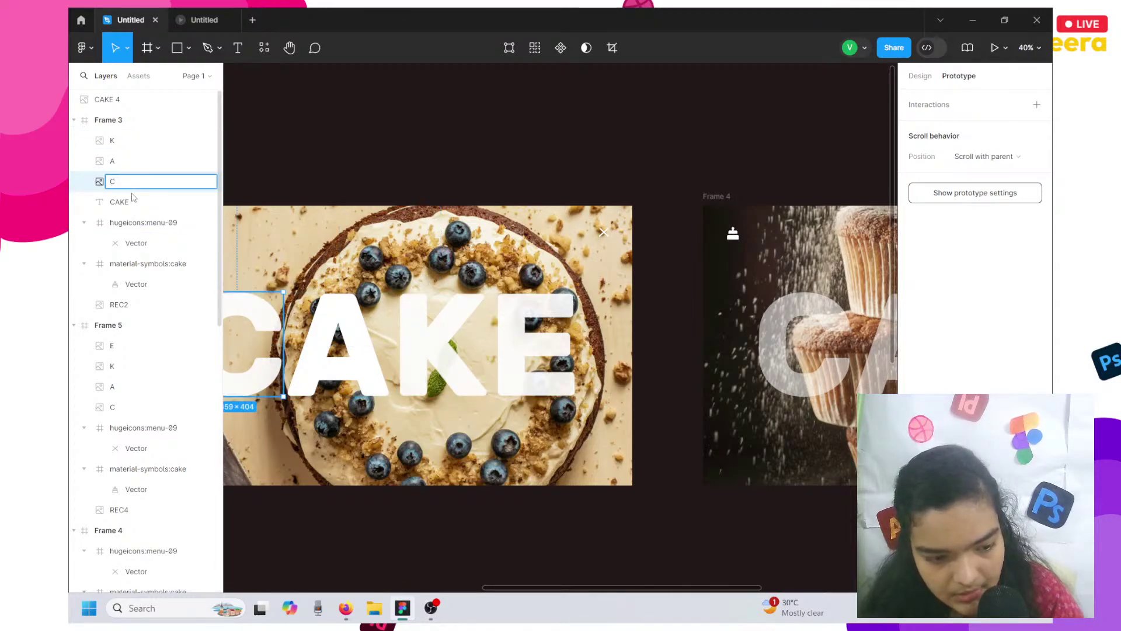
Rename the CAKE text layer in Frame 3 to E.
{"action": "double_click", "coordinate": [119, 205]}
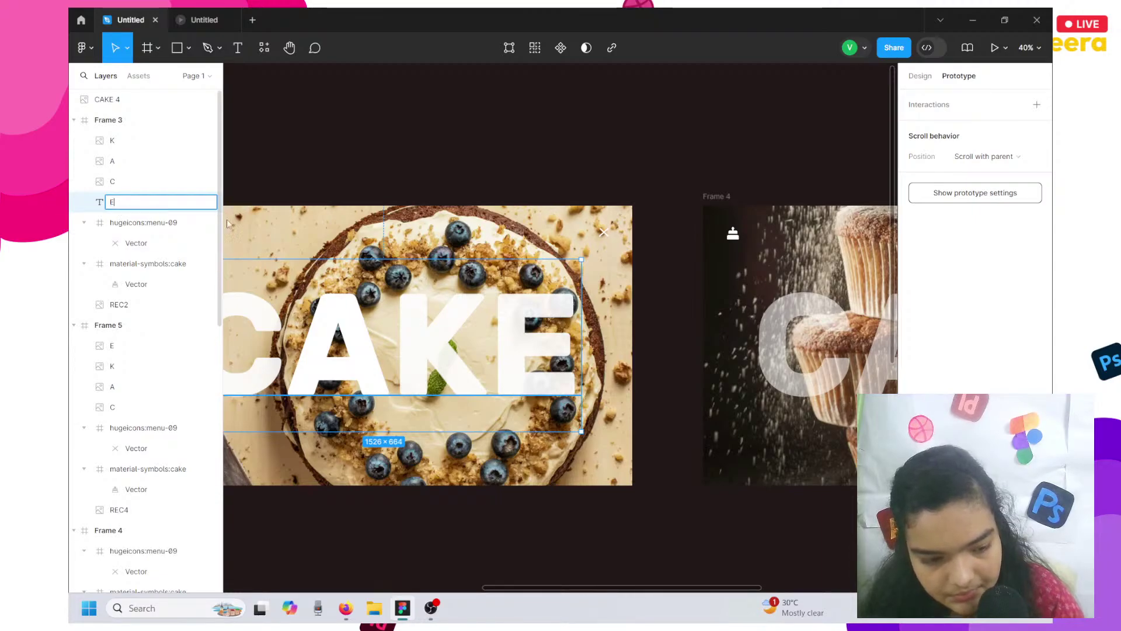
{"action": "type", "text": "E"}
{"action": "key", "text": "Return"}
{"action": "key", "text": "Escape"}
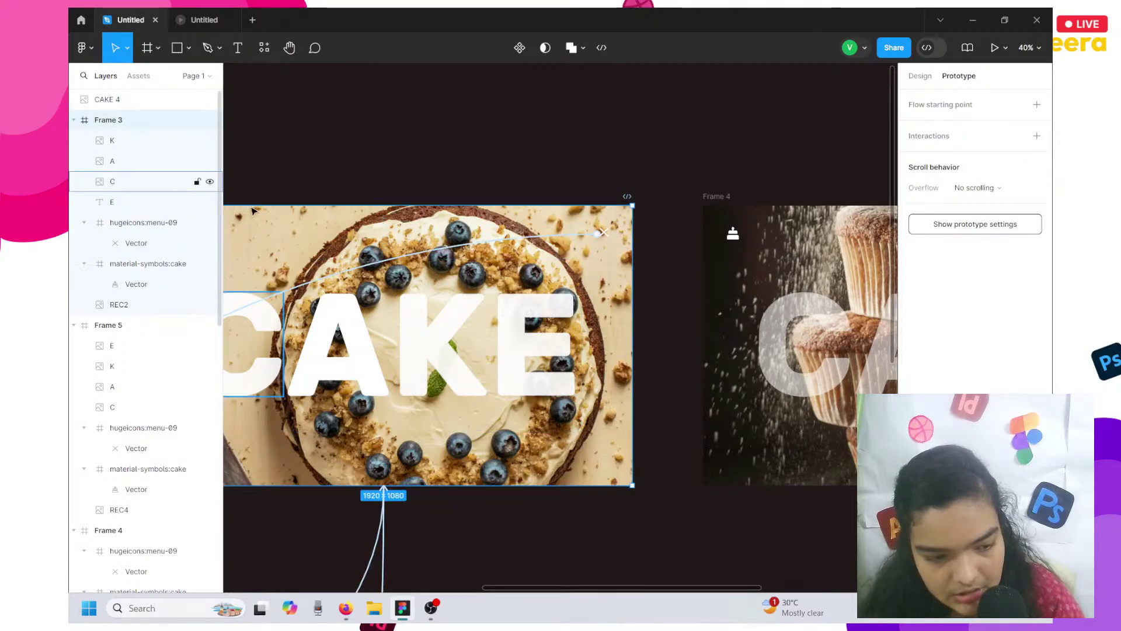
Delete the original CAKE text layer from Frame 3, hiding the A image meanwhile and showing it again.
{"action": "left_click", "coordinate": [140, 160]}
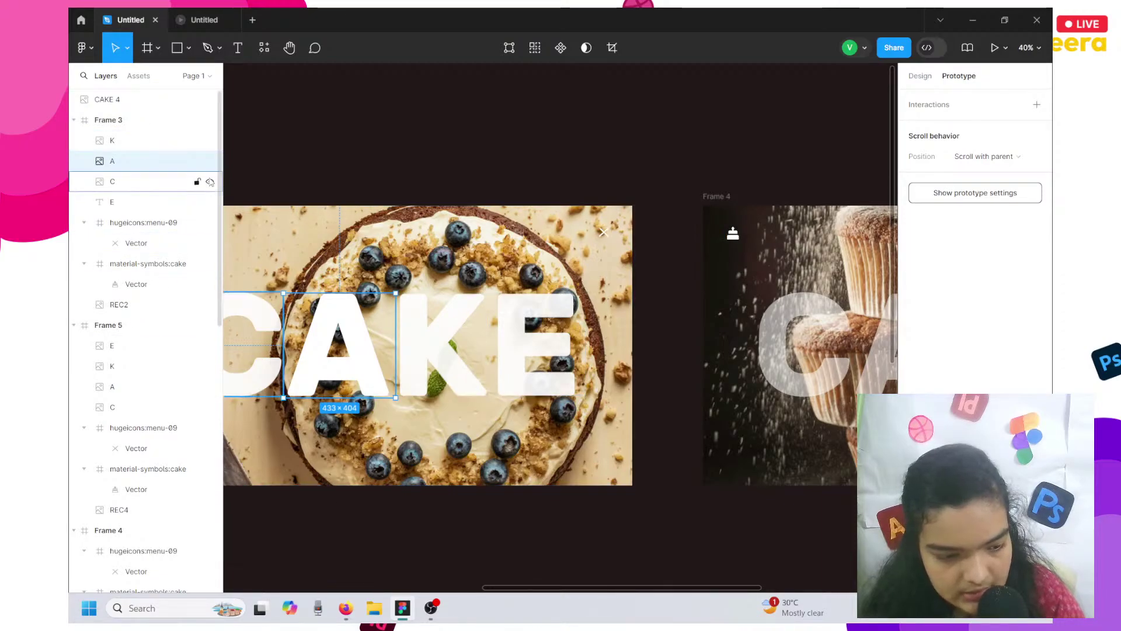
{"action": "left_click", "coordinate": [210, 161]}
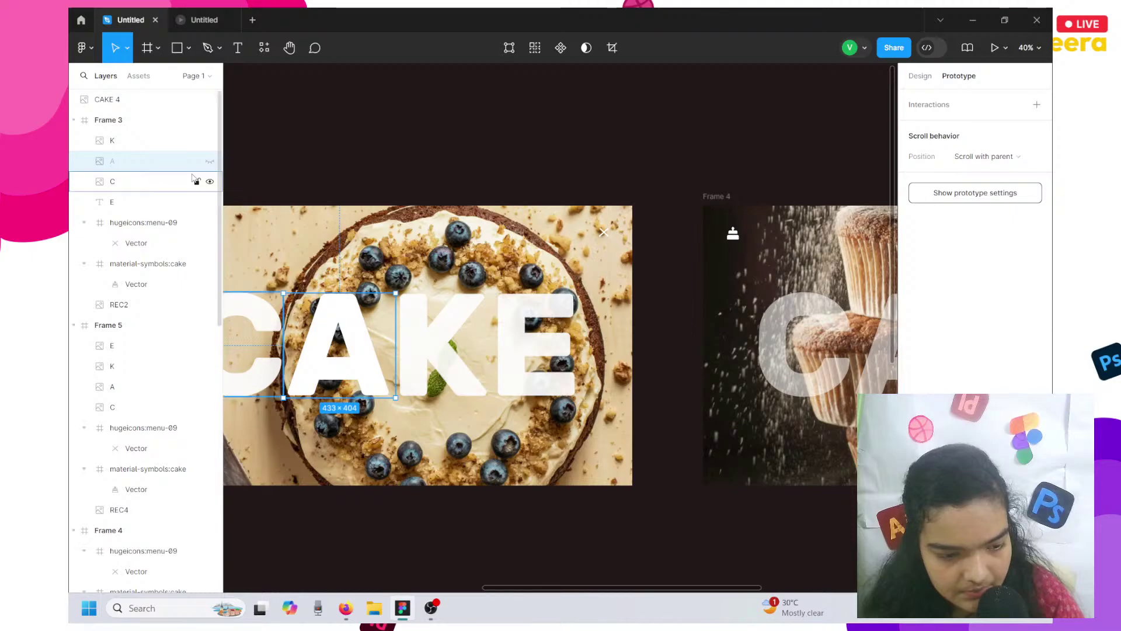
{"action": "left_click", "coordinate": [333, 320]}
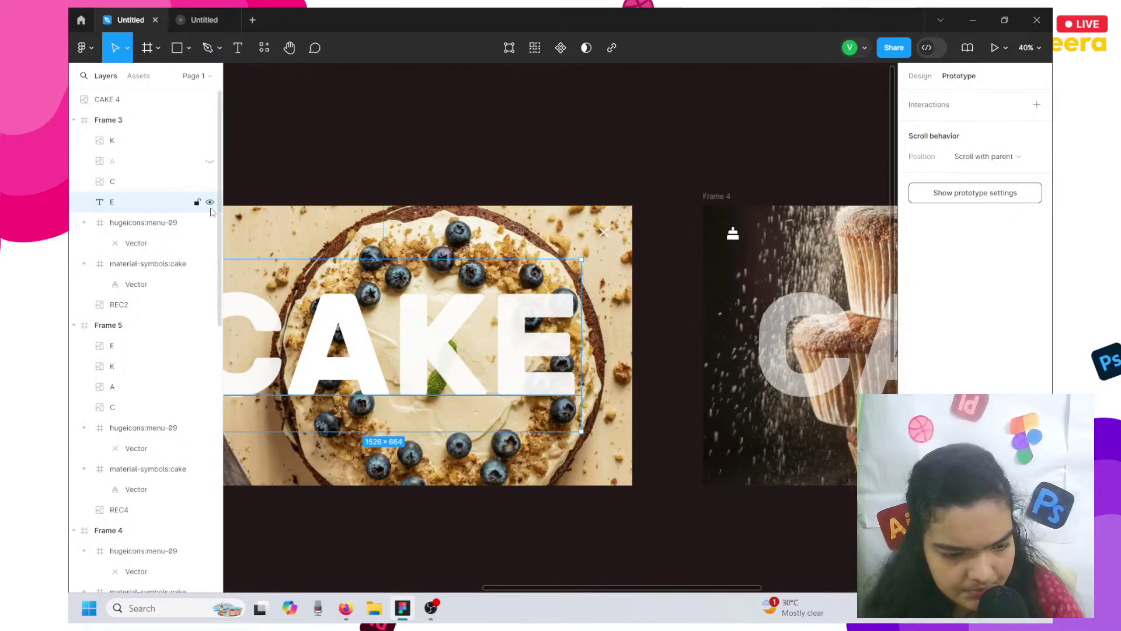
{"action": "key", "text": "Delete"}
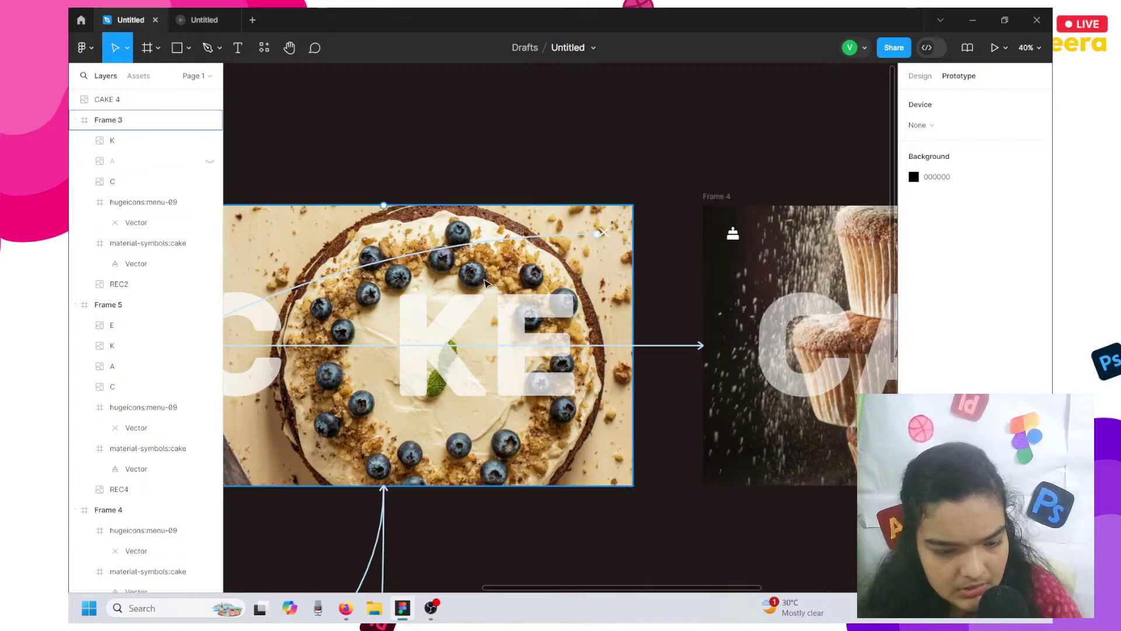
{"action": "left_click", "coordinate": [505, 307]}
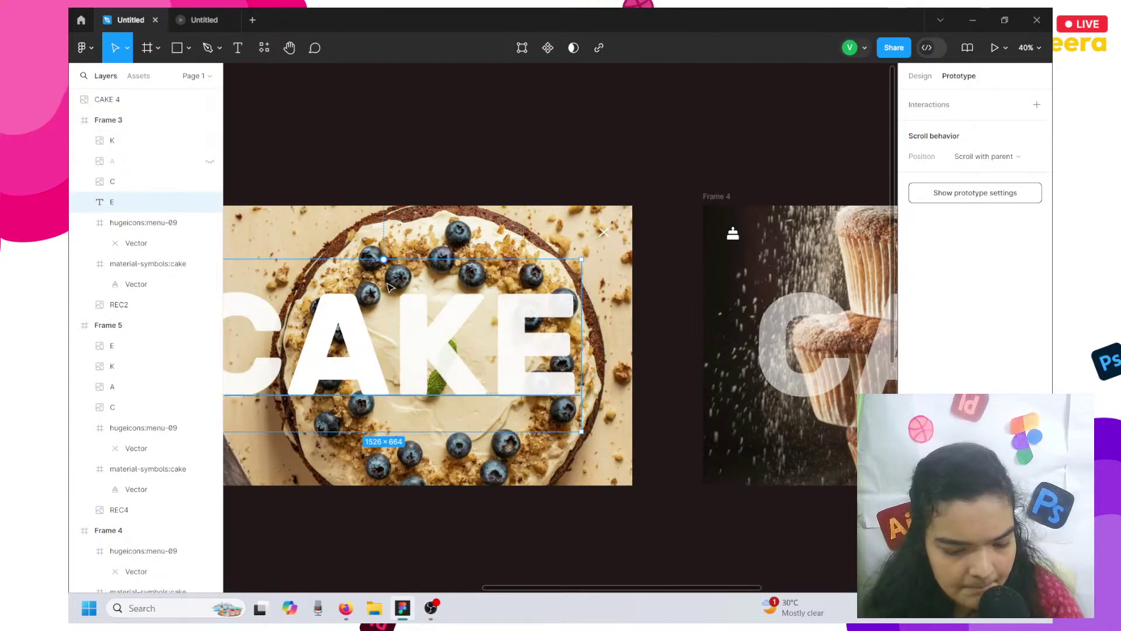
{"action": "key", "text": "Escape"}
{"action": "left_click", "coordinate": [210, 161]}
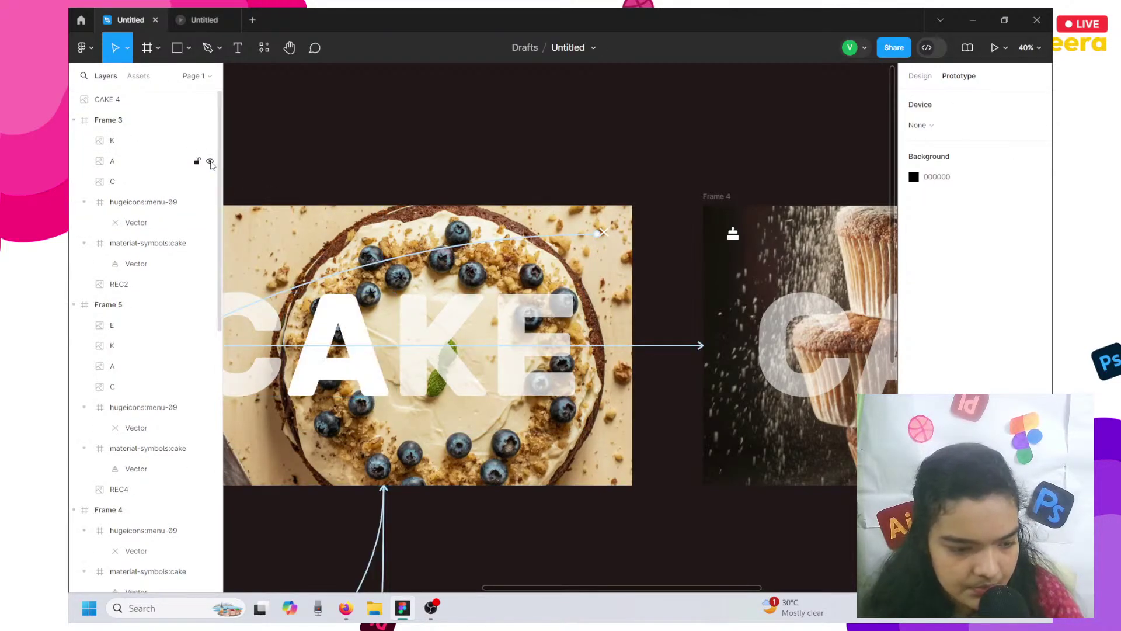
Move the CAKE 4 image layer into Frame 3 above K and rename it E.
{"action": "scroll", "coordinate": [361, 249], "scroll_direction": "left", "scroll_amount": 3}
{"action": "scroll", "coordinate": [362, 249], "scroll_direction": "left", "scroll_amount": 1}
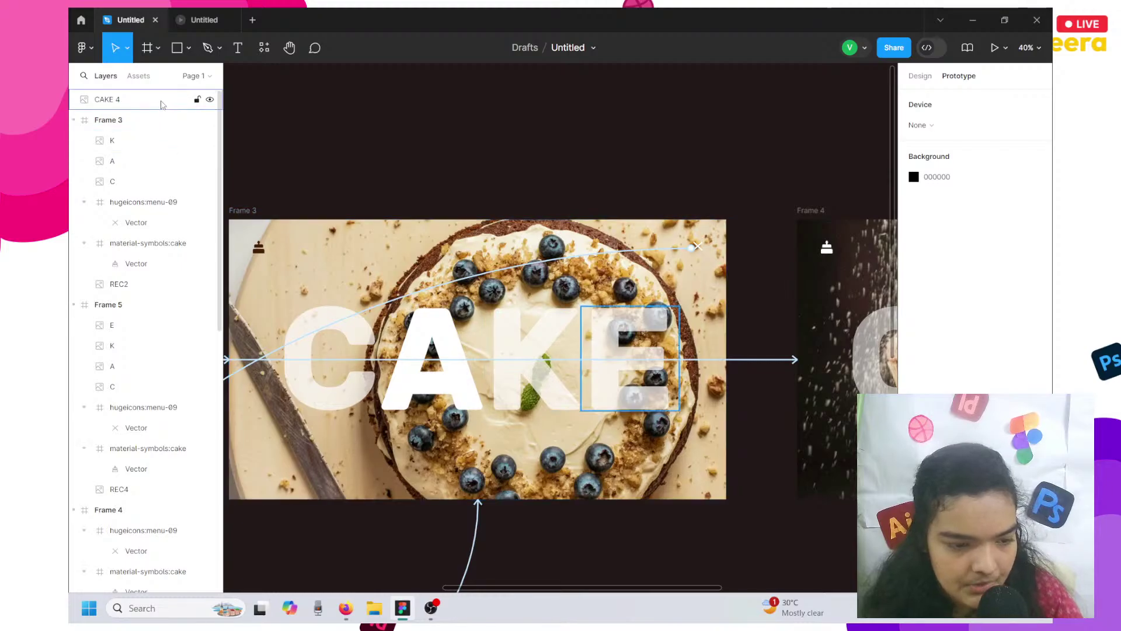
{"action": "left_click", "coordinate": [162, 104]}
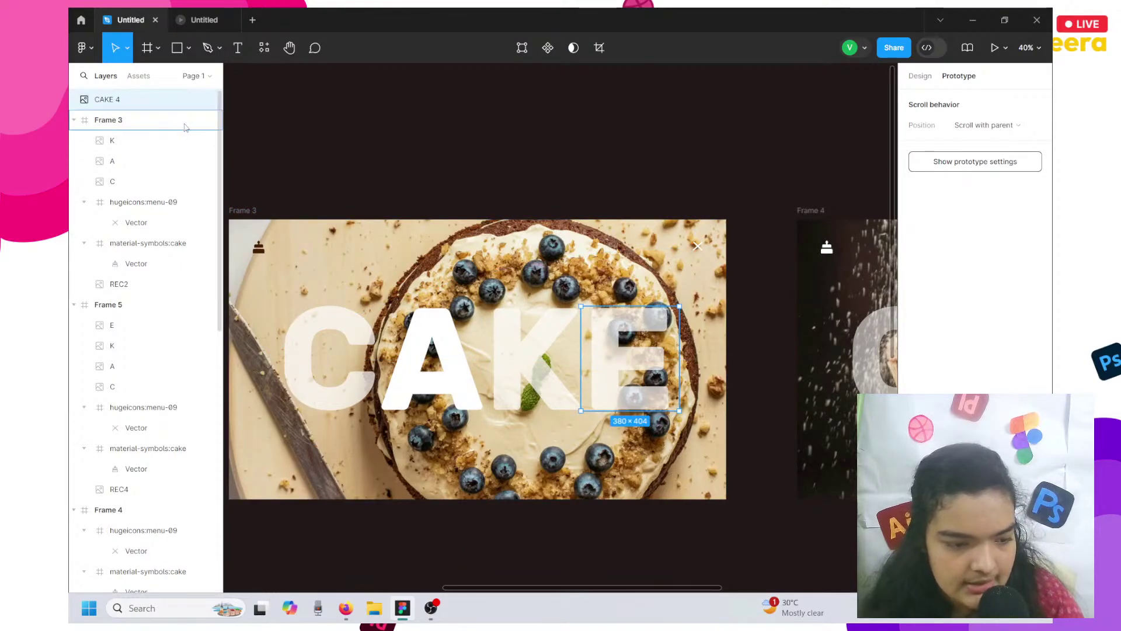
{"action": "left_click_drag", "start_coordinate": [187, 131], "coordinate": [175, 130]}
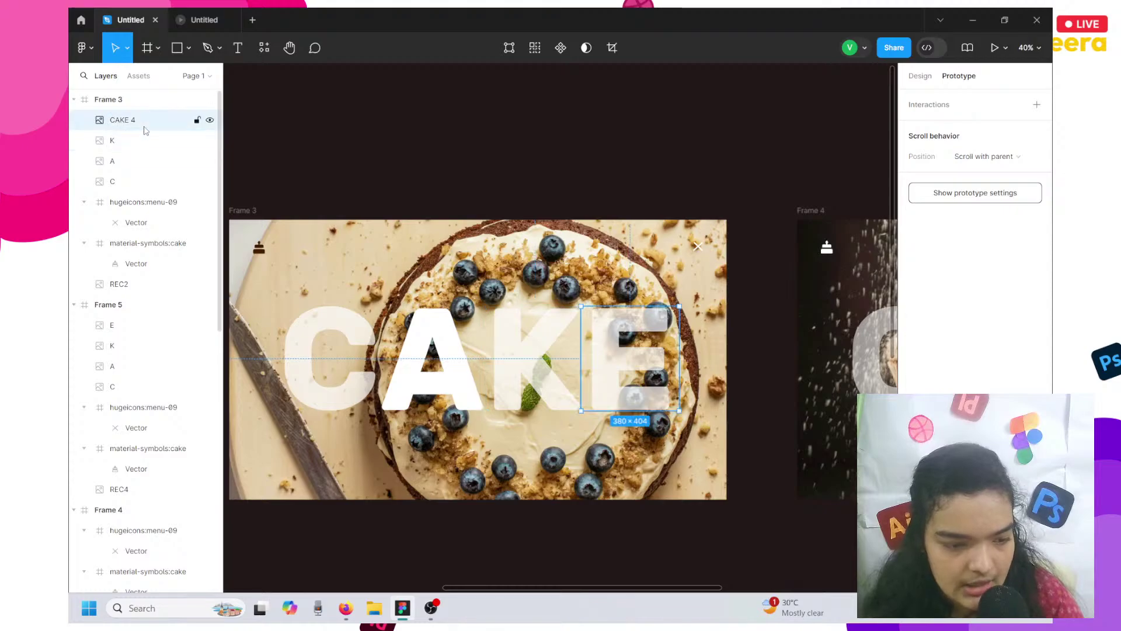
{"action": "double_click", "coordinate": [145, 130]}
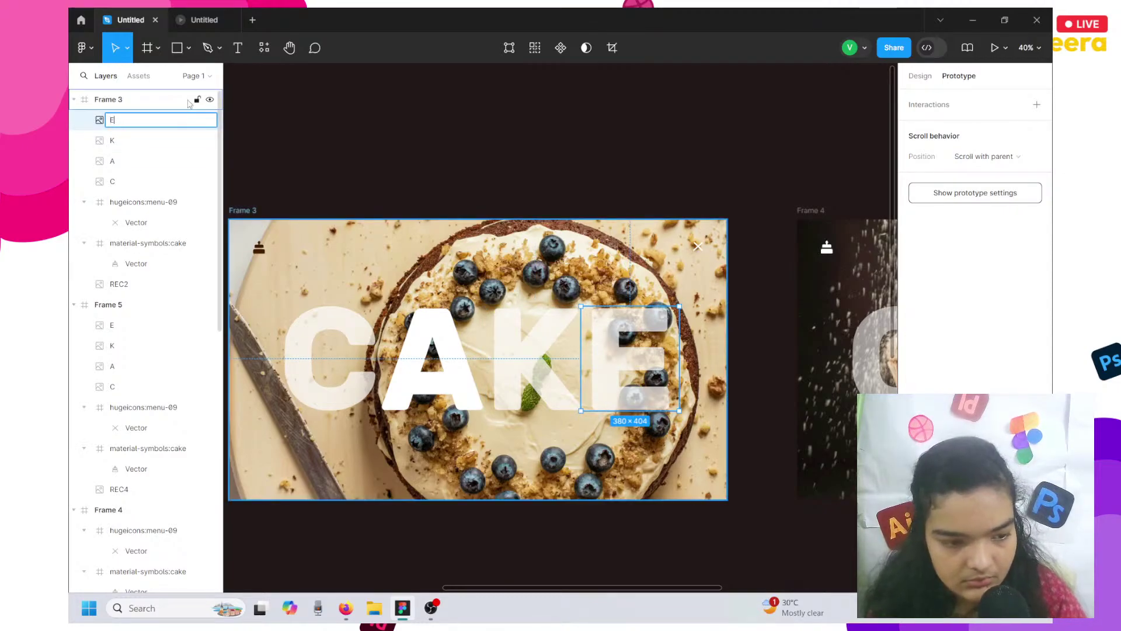
{"action": "left_click", "coordinate": [320, 193]}
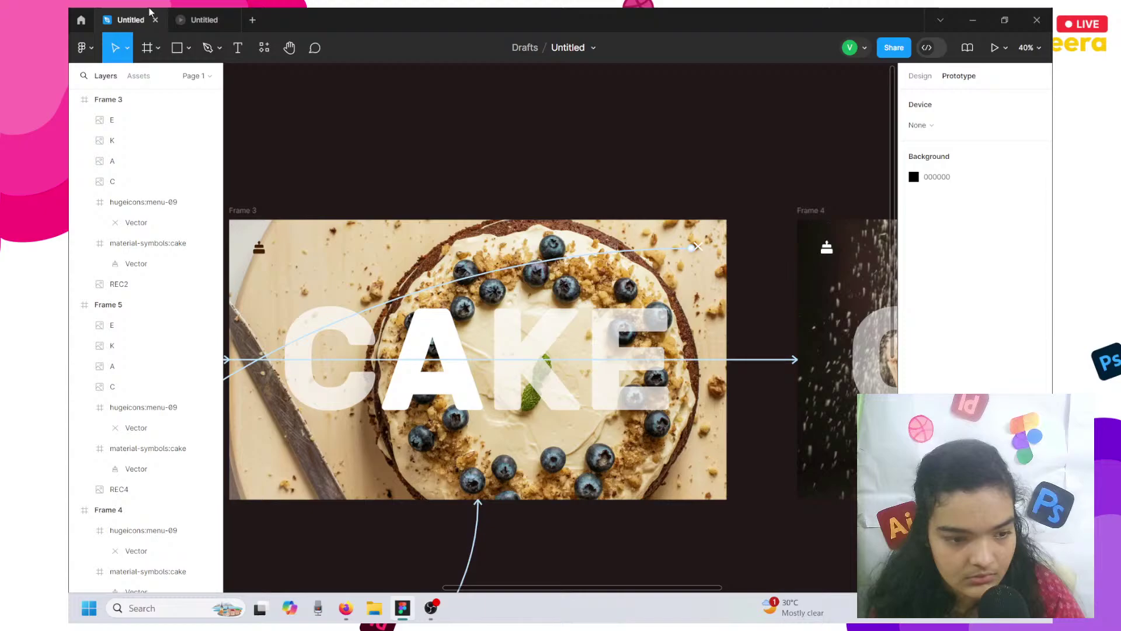
Check Frame 3's separate letters in the prototype preview and return to the design file.
{"action": "left_click", "coordinate": [187, 14]}
{"action": "left_click", "coordinate": [514, 330]}
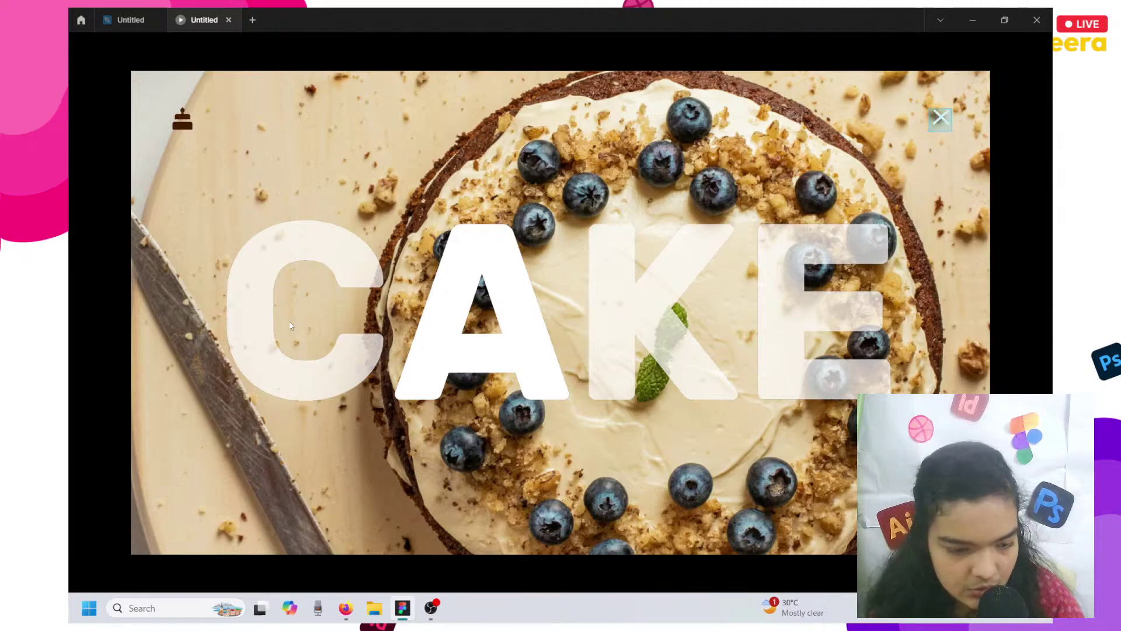
{"action": "key", "text": "ctrl+shift+Tab"}
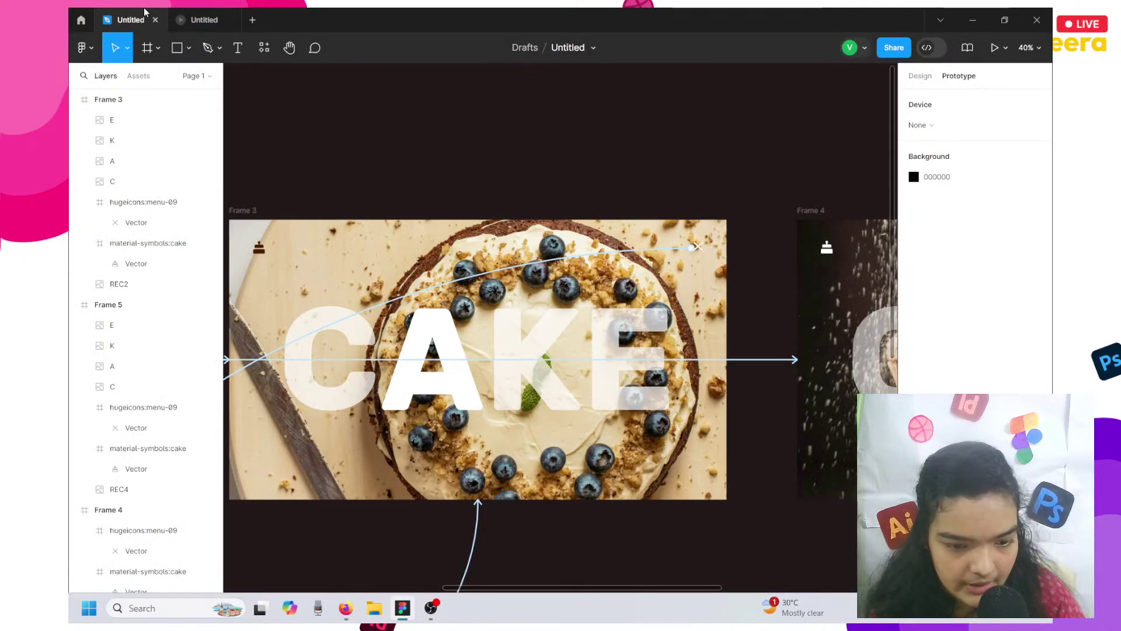
Link Frame 3's C to the neighbouring chocolate cake frame and its A to Frame 3 itself, scrolling to REC2.
{"action": "left_click", "coordinate": [310, 328]}
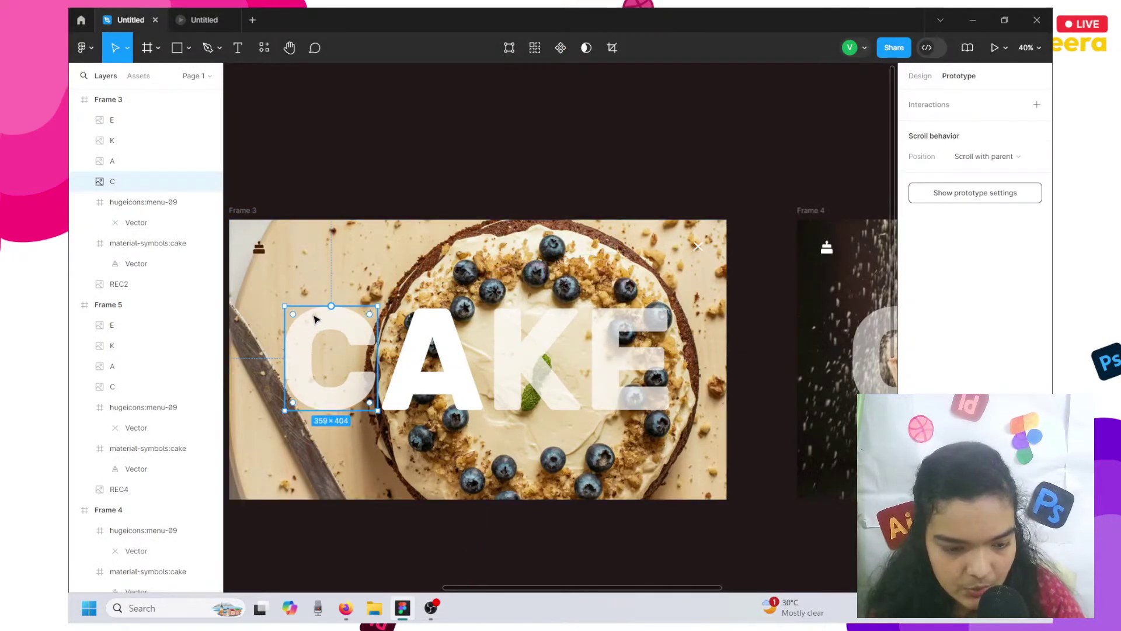
{"action": "scroll", "coordinate": [315, 319], "scroll_direction": "down", "scroll_amount": 5}
{"action": "scroll", "coordinate": [315, 319], "scroll_direction": "left", "scroll_amount": 2}
{"action": "left_click_drag", "start_coordinate": [397, 312], "coordinate": [292, 316]}
{"action": "left_click", "coordinate": [428, 328]}
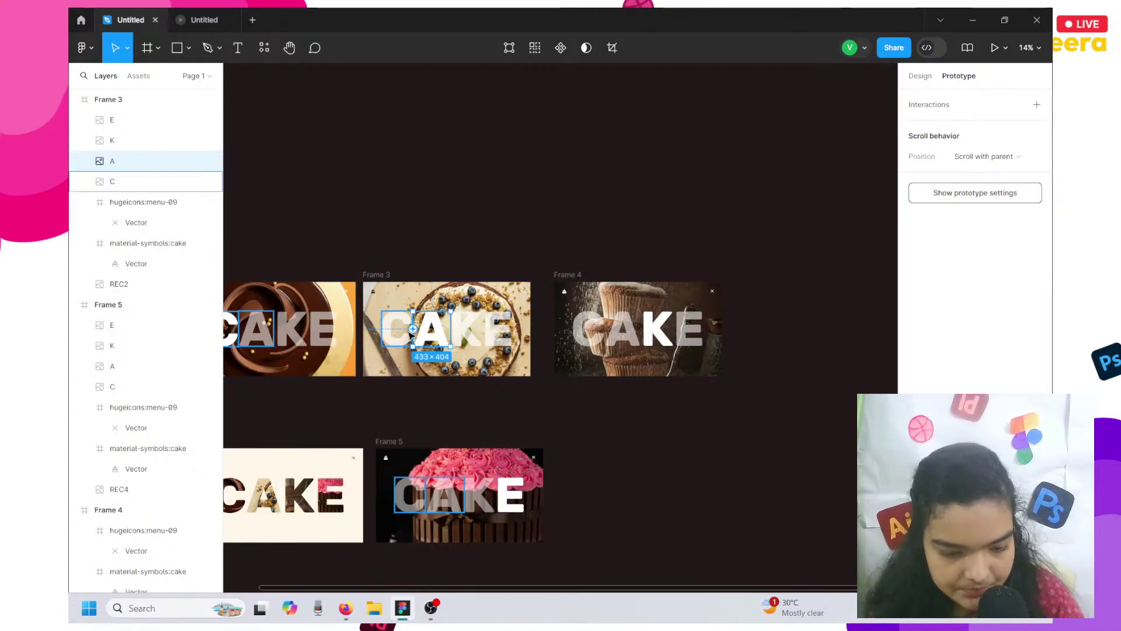
{"action": "left_click_drag", "start_coordinate": [435, 311], "coordinate": [366, 323]}
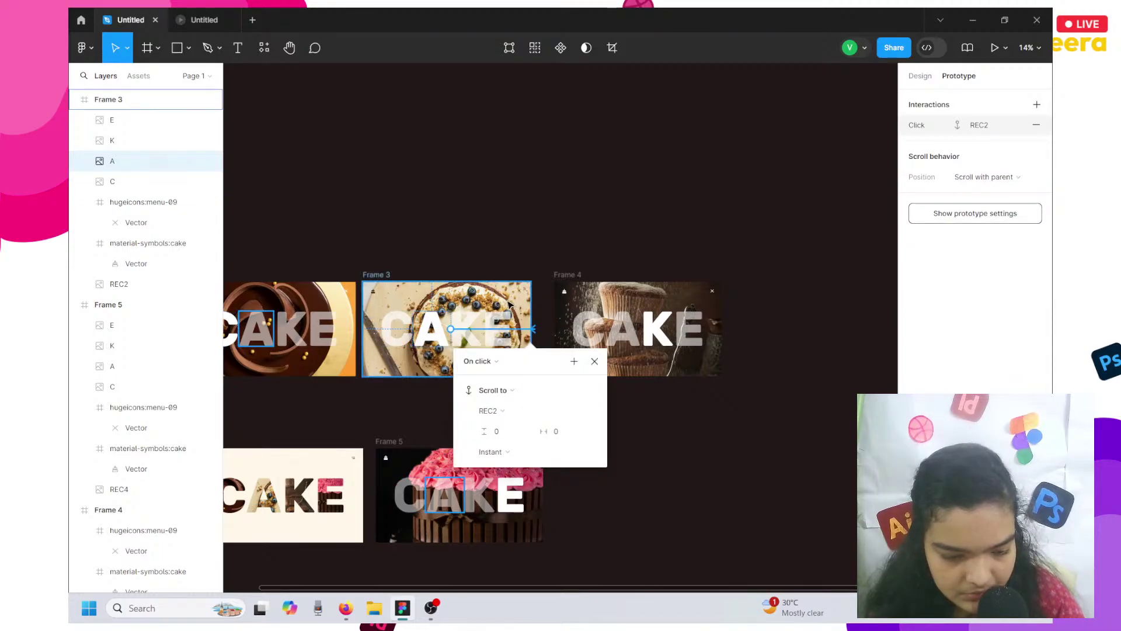
Link Frame 3's K image to Frame 4 and its E image to Frame 5 in the prototype.
{"action": "left_click", "coordinate": [477, 324]}
{"action": "left_click_drag", "start_coordinate": [482, 329], "coordinate": [671, 309]}
{"action": "left_click", "coordinate": [504, 322]}
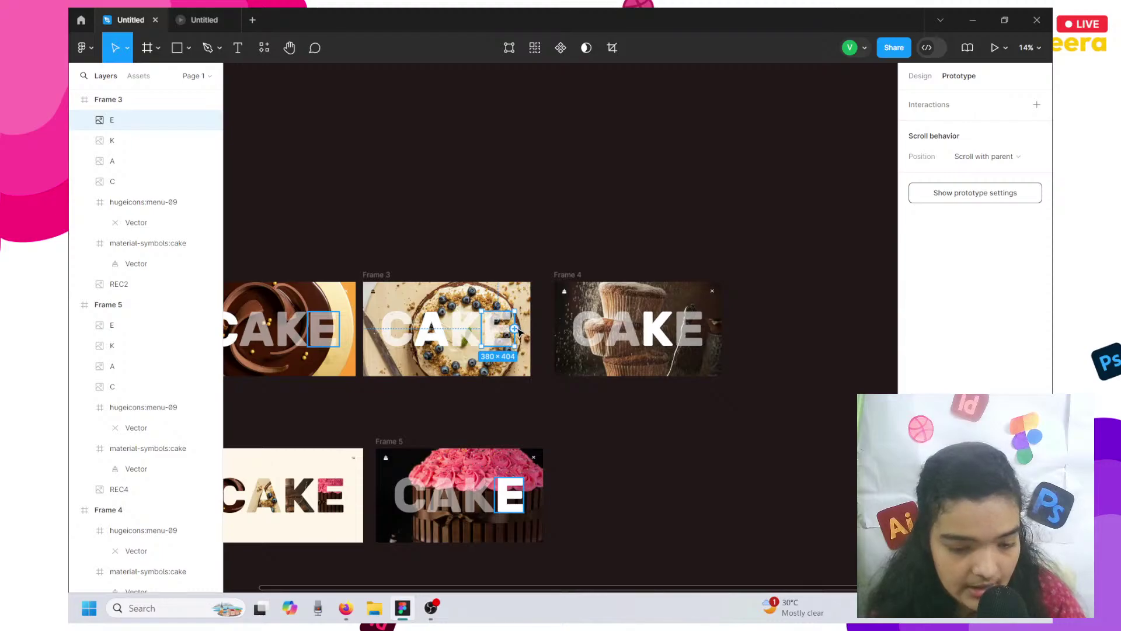
{"action": "left_click_drag", "start_coordinate": [516, 331], "coordinate": [461, 476]}
{"action": "left_click", "coordinate": [589, 484]}
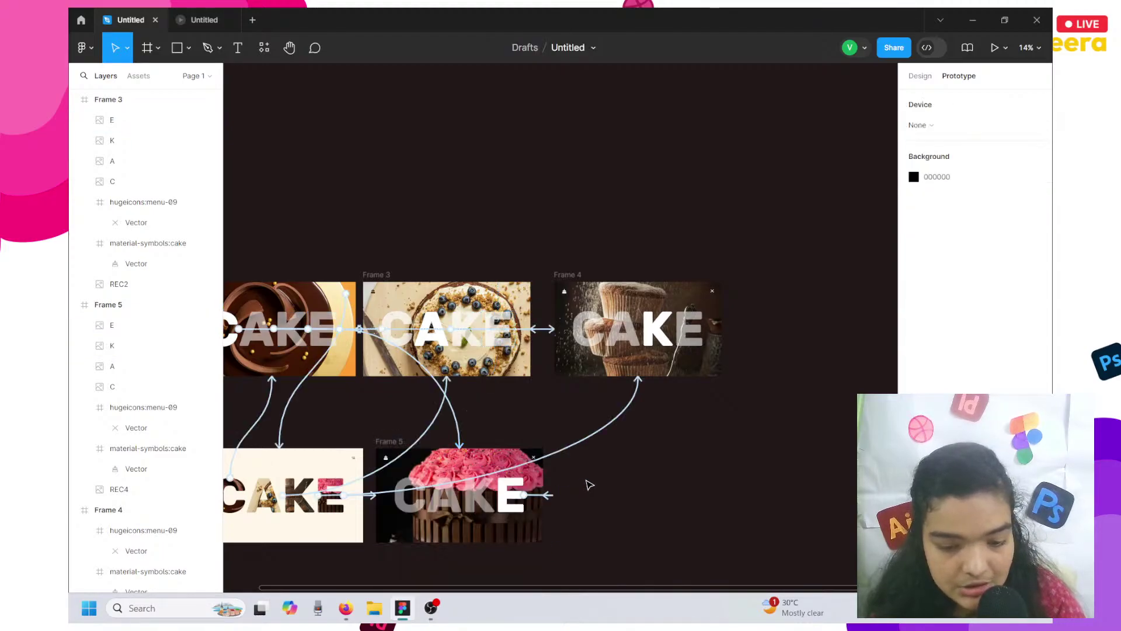
Import the food-photographer-xZ_IK68a2Io-unsplash image from folder 3 inside MAIN and place it beside Frame 4.
{"action": "scroll", "coordinate": [602, 479], "scroll_direction": "right", "scroll_amount": 4}
{"action": "scroll", "coordinate": [540, 418], "scroll_direction": "up", "scroll_amount": 3}
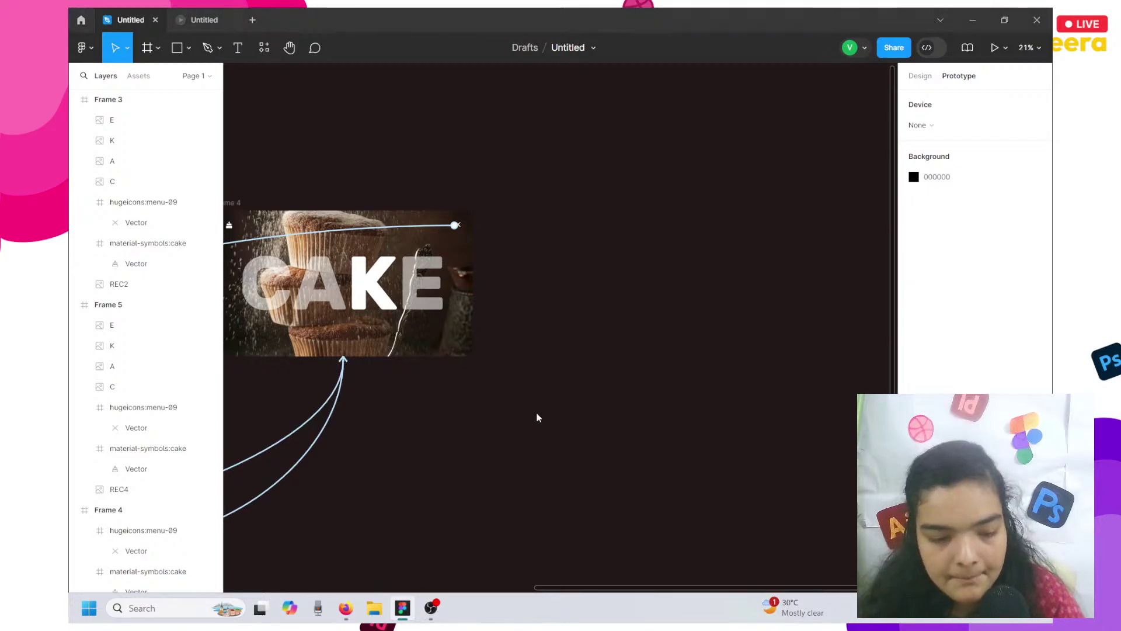
{"action": "key", "text": "ctrl+shift+k"}
{"action": "left_click", "coordinate": [251, 44]}
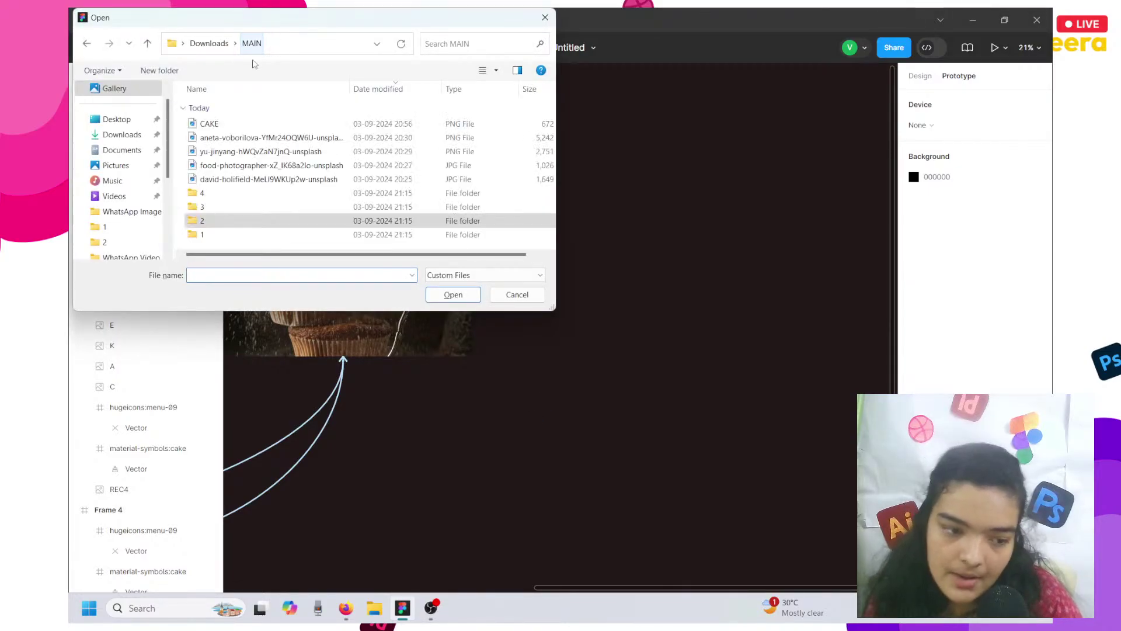
{"action": "double_click", "coordinate": [233, 209]}
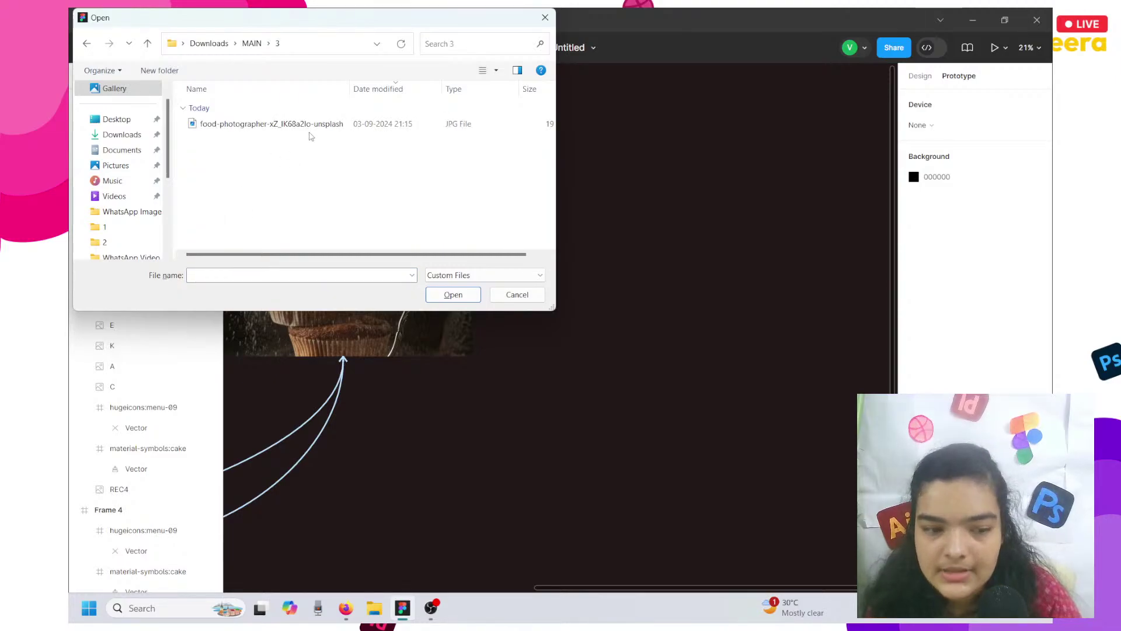
{"action": "left_click", "coordinate": [323, 125]}
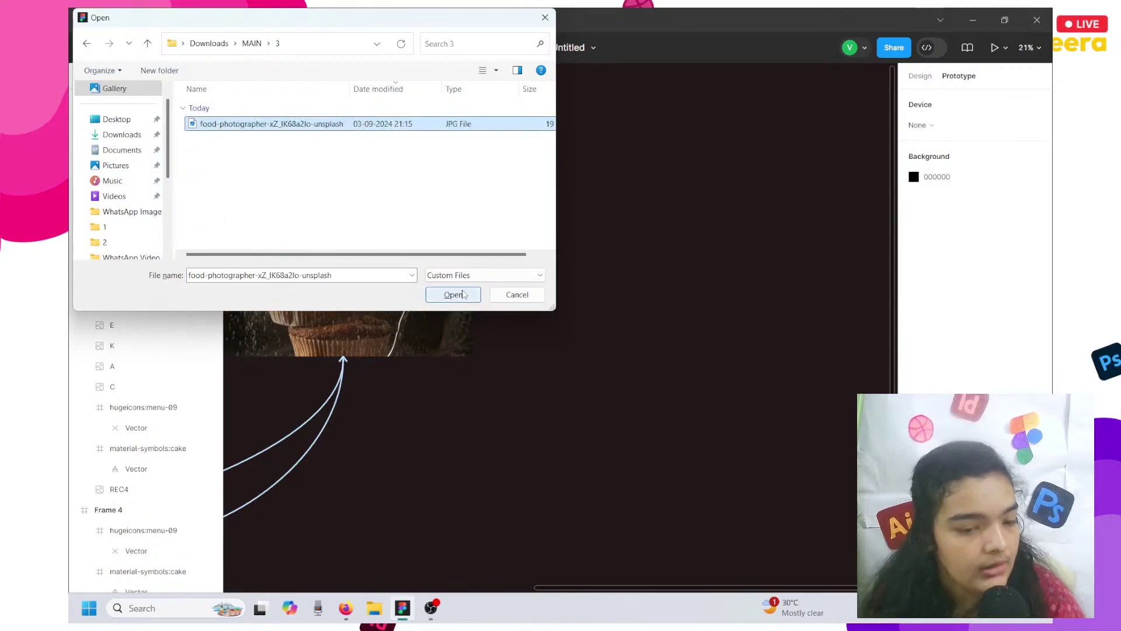
{"action": "left_click", "coordinate": [463, 295]}
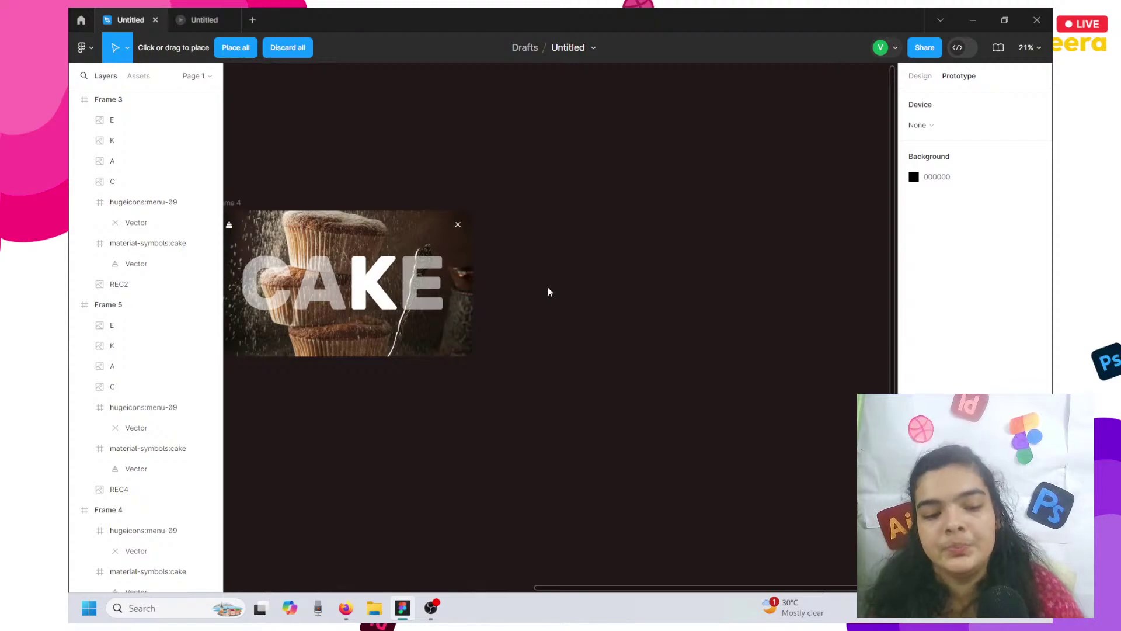
{"action": "left_click", "coordinate": [548, 292]}
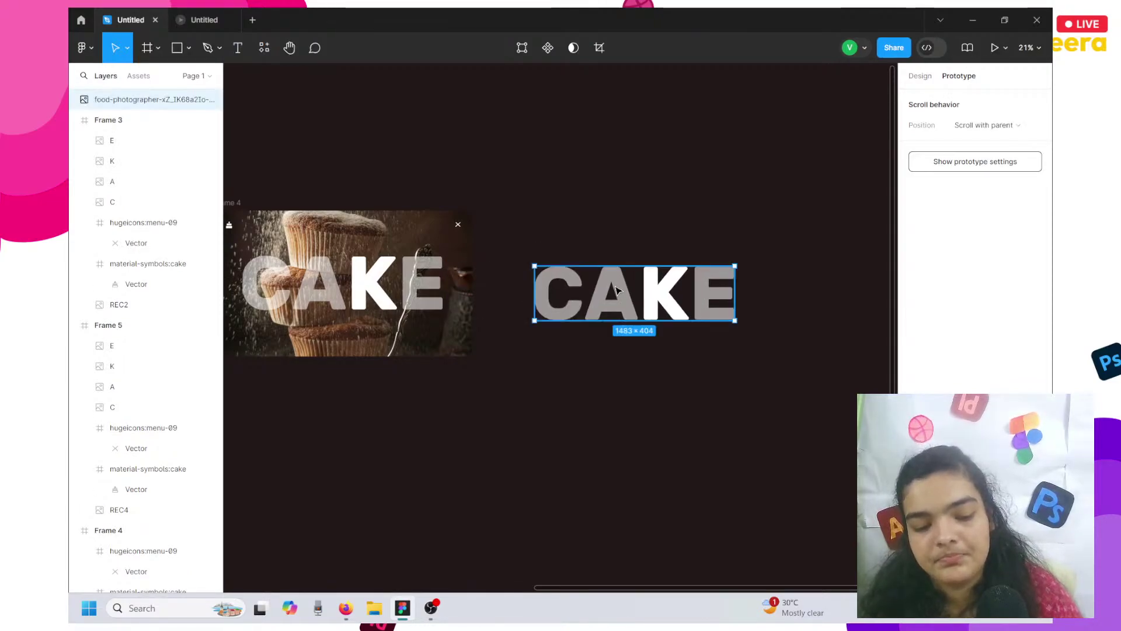
Crop the imported CAKE image to its letter C, about 355 × 404.
{"action": "scroll", "coordinate": [616, 290], "scroll_direction": "up", "scroll_amount": 5}
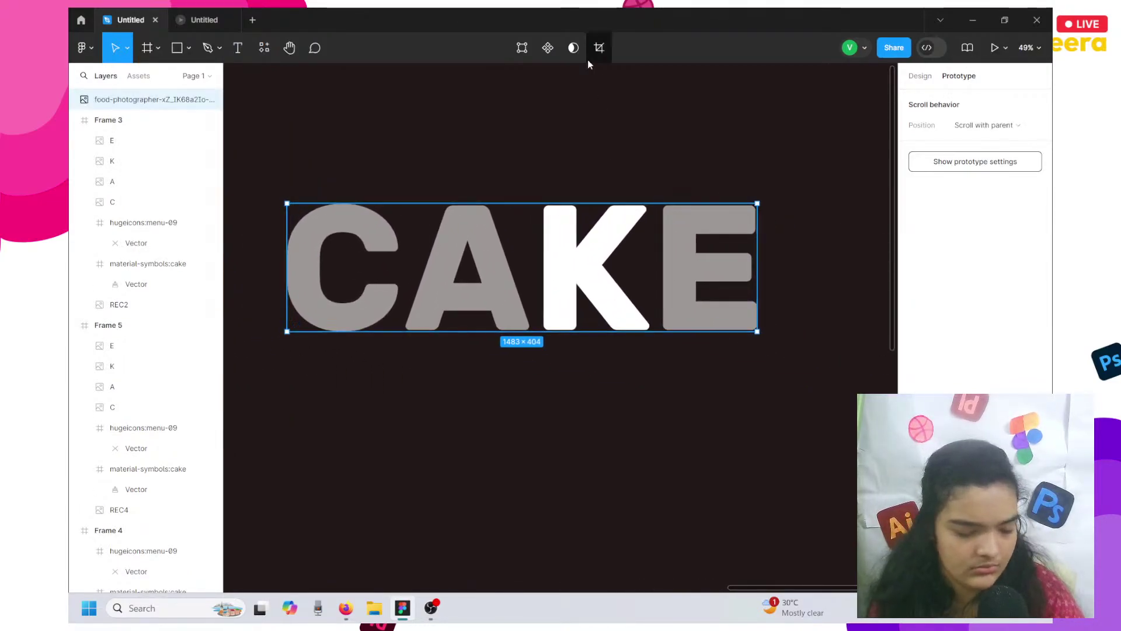
{"action": "left_click", "coordinate": [600, 46]}
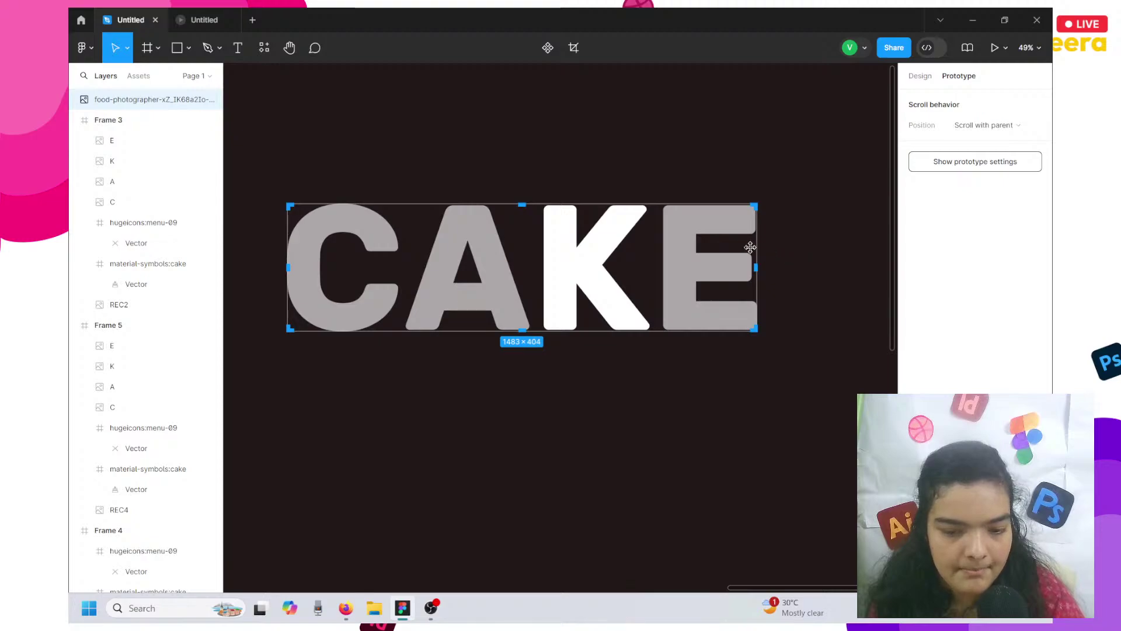
{"action": "left_click_drag", "start_coordinate": [756, 249], "coordinate": [407, 255]}
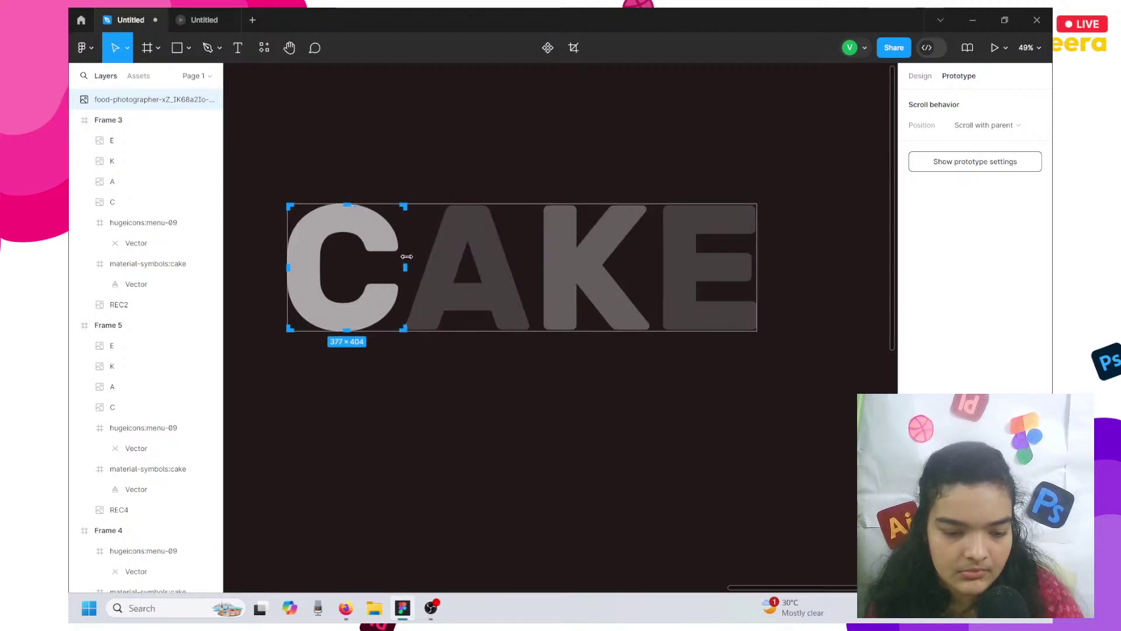
{"action": "key", "text": "Return"}
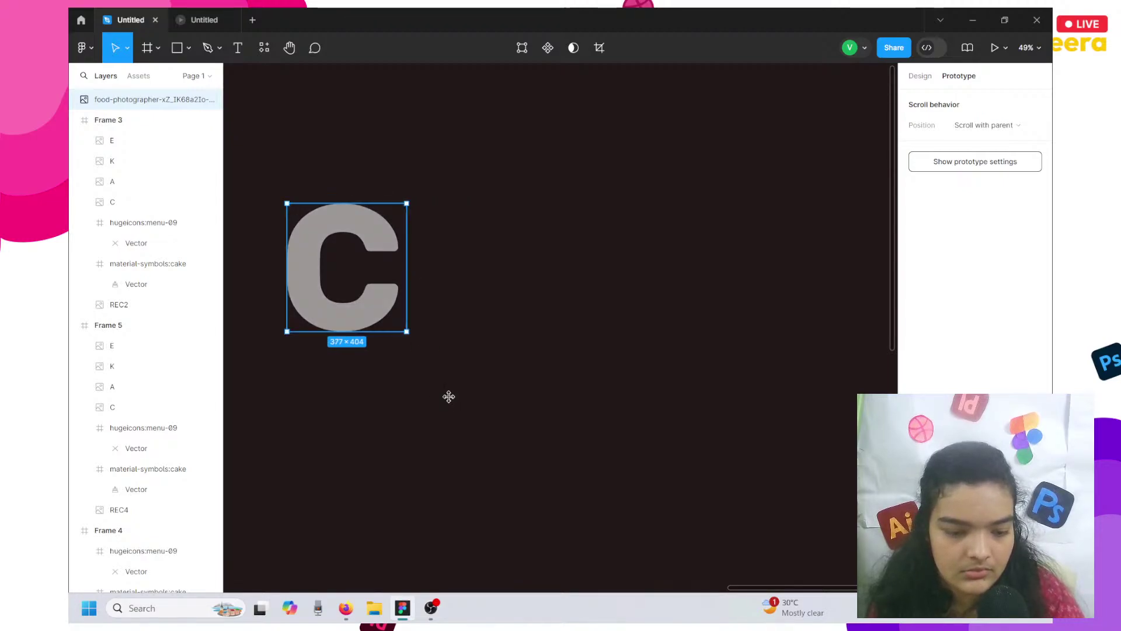
{"action": "left_click", "coordinate": [588, 51]}
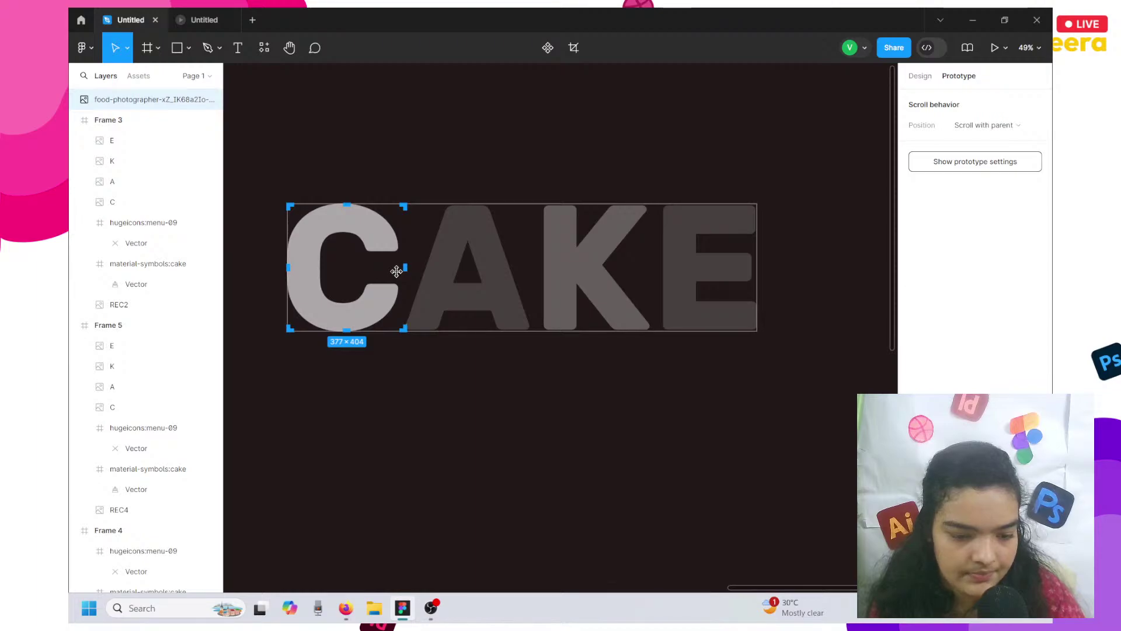
{"action": "left_click_drag", "start_coordinate": [400, 267], "coordinate": [400, 266]}
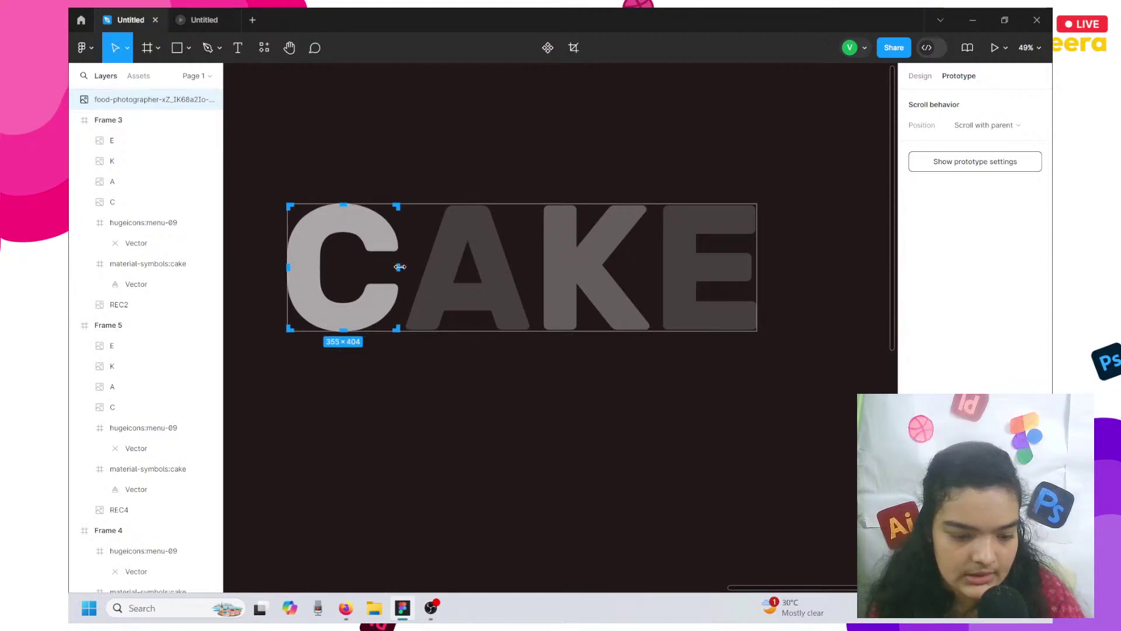
{"action": "key", "text": "Return"}
Duplicate the cropped C image three times and spread the copies out in a row beside the original.
{"action": "key", "text": "ctrl+d"}
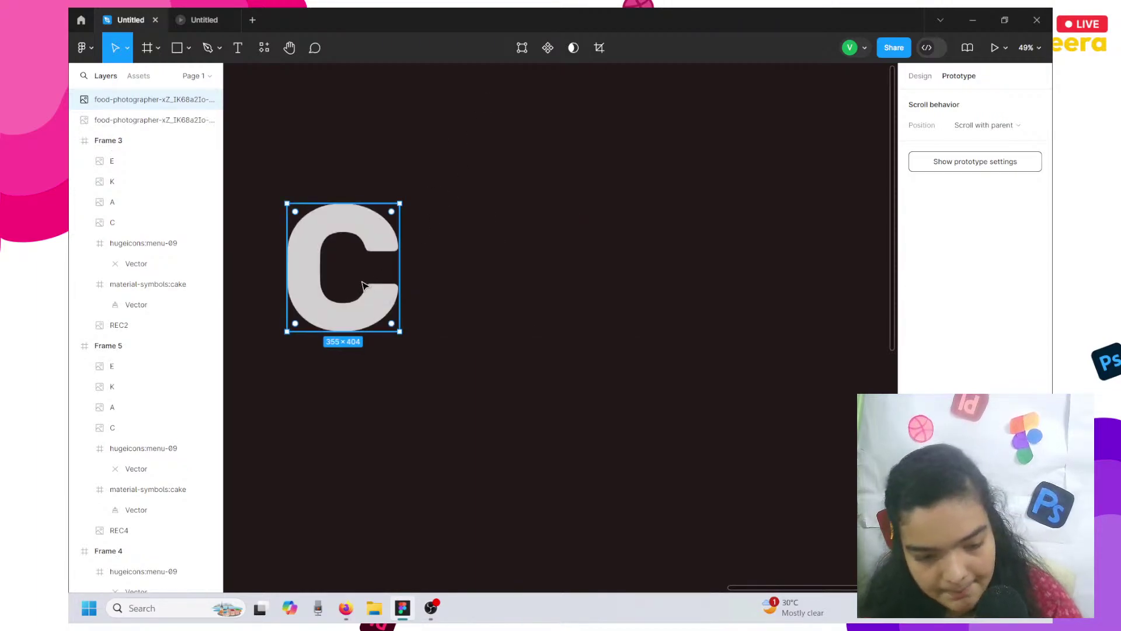
{"action": "left_click_drag", "start_coordinate": [330, 287], "coordinate": [767, 257]}
{"action": "key", "text": "ctrl+d"}
{"action": "key", "text": "ctrl+d"}
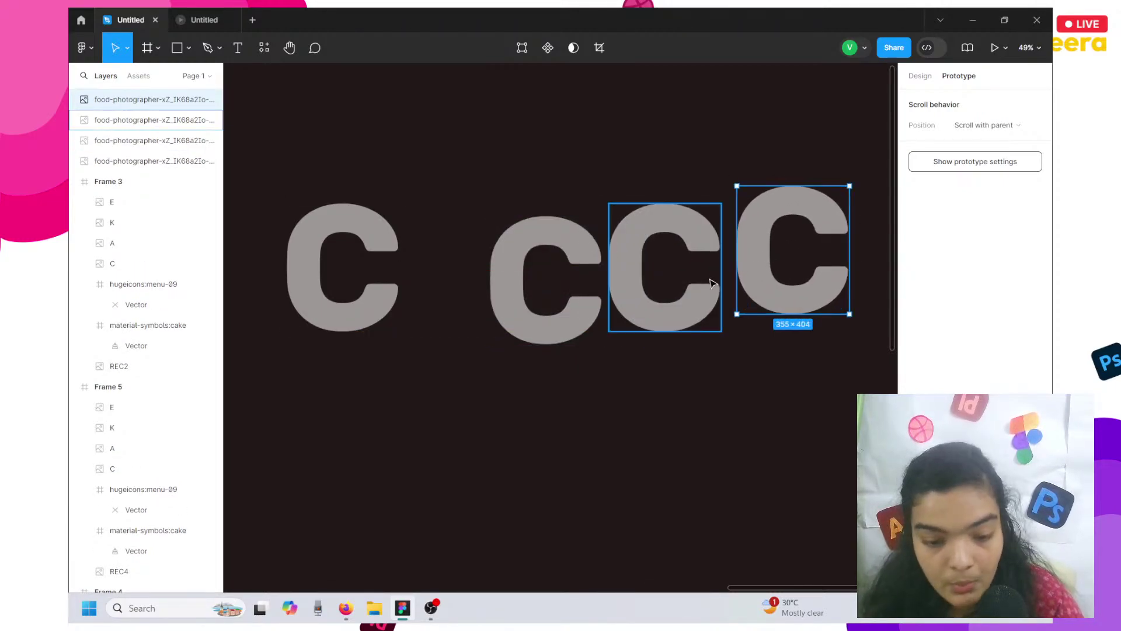
{"action": "scroll", "coordinate": [584, 280], "scroll_direction": "right", "scroll_amount": 5}
Recrop the first C copy to show the letter A, about 439 × 404.
{"action": "left_click", "coordinate": [358, 281]}
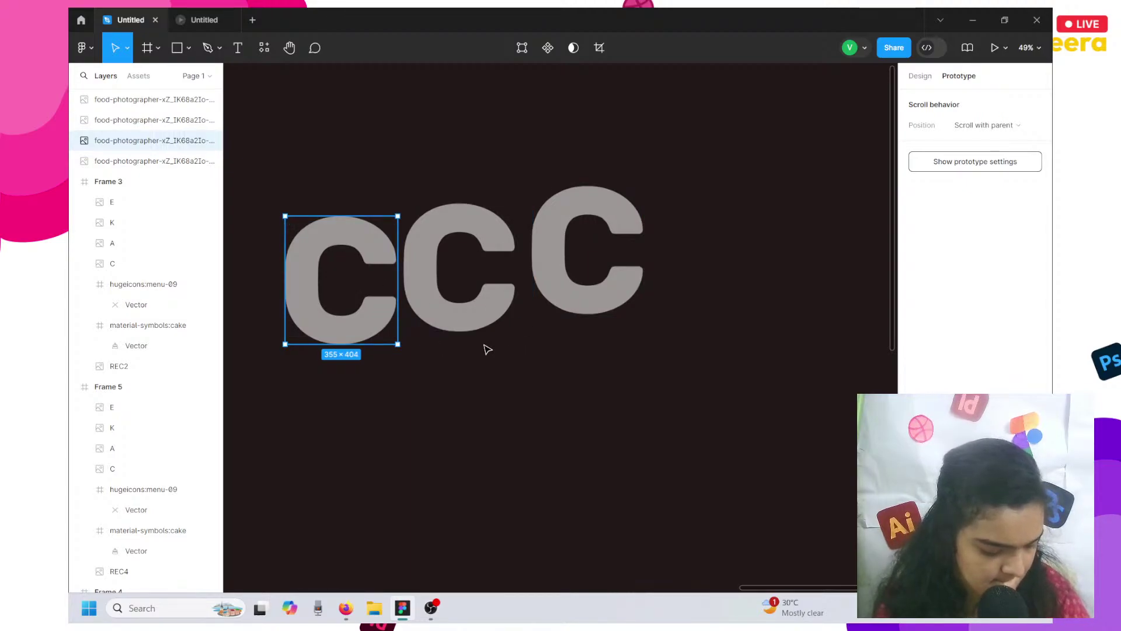
{"action": "scroll", "coordinate": [487, 349], "scroll_direction": "up", "scroll_amount": 3}
{"action": "scroll", "coordinate": [485, 348], "scroll_direction": "right", "scroll_amount": 1}
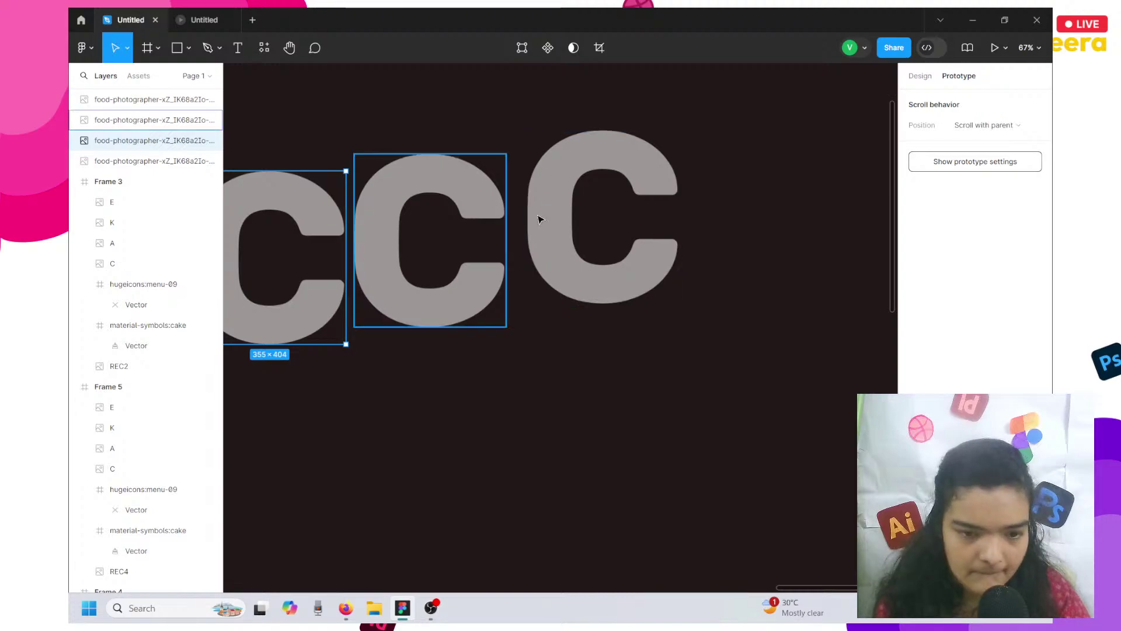
{"action": "left_click", "coordinate": [600, 48]}
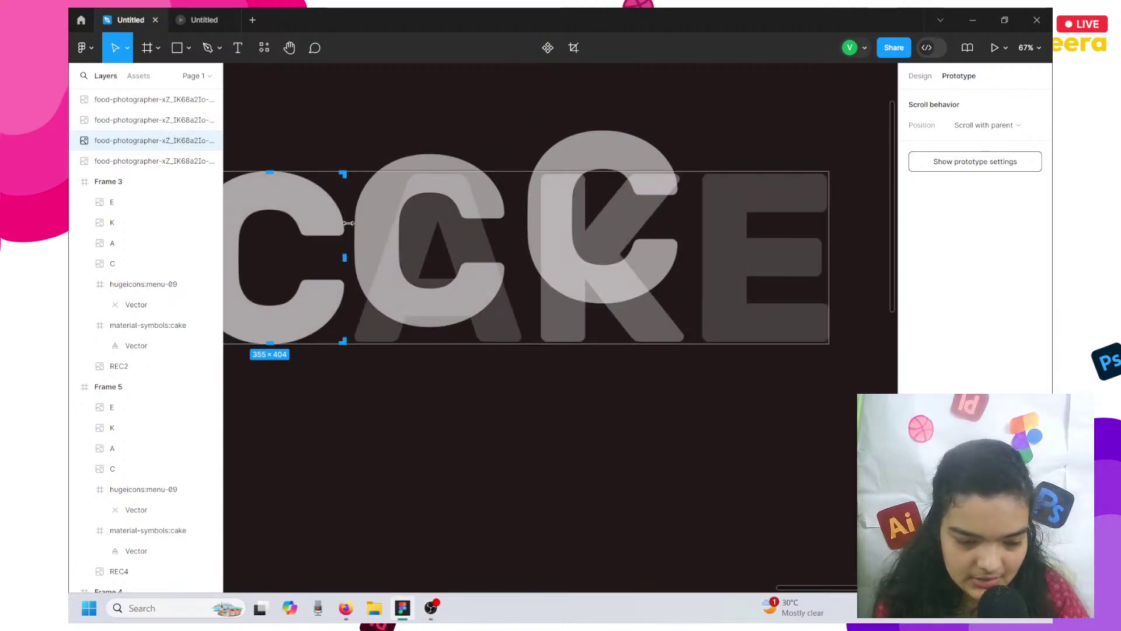
{"action": "scroll", "coordinate": [350, 225], "scroll_direction": "left", "scroll_amount": 3}
{"action": "left_click_drag", "start_coordinate": [402, 239], "coordinate": [251, 238]}
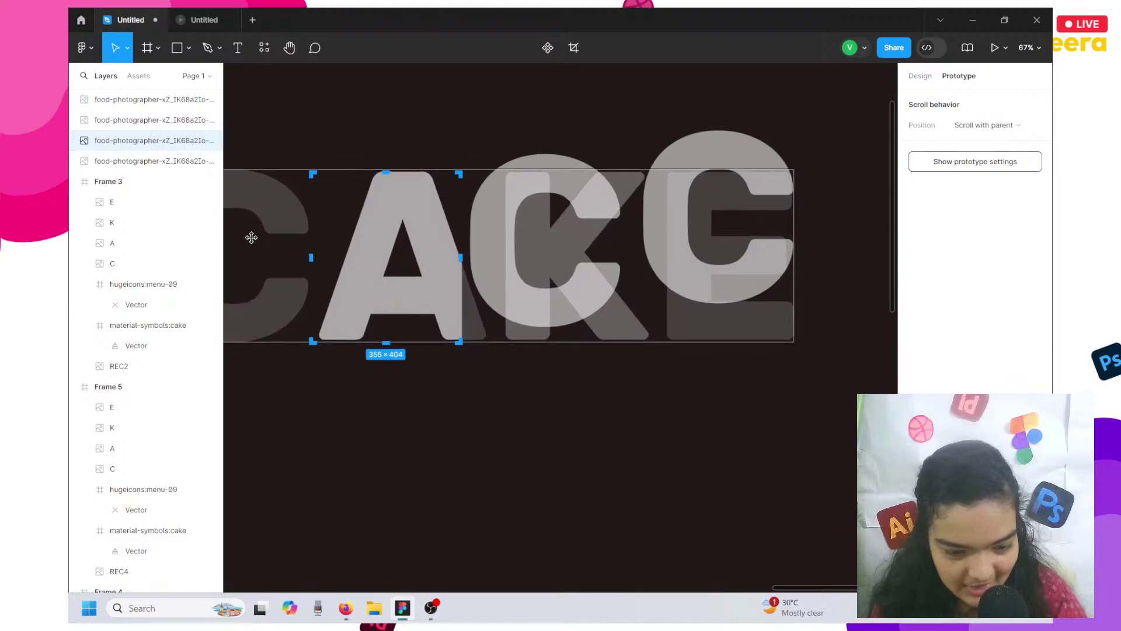
{"action": "left_click_drag", "start_coordinate": [462, 260], "coordinate": [498, 269]}
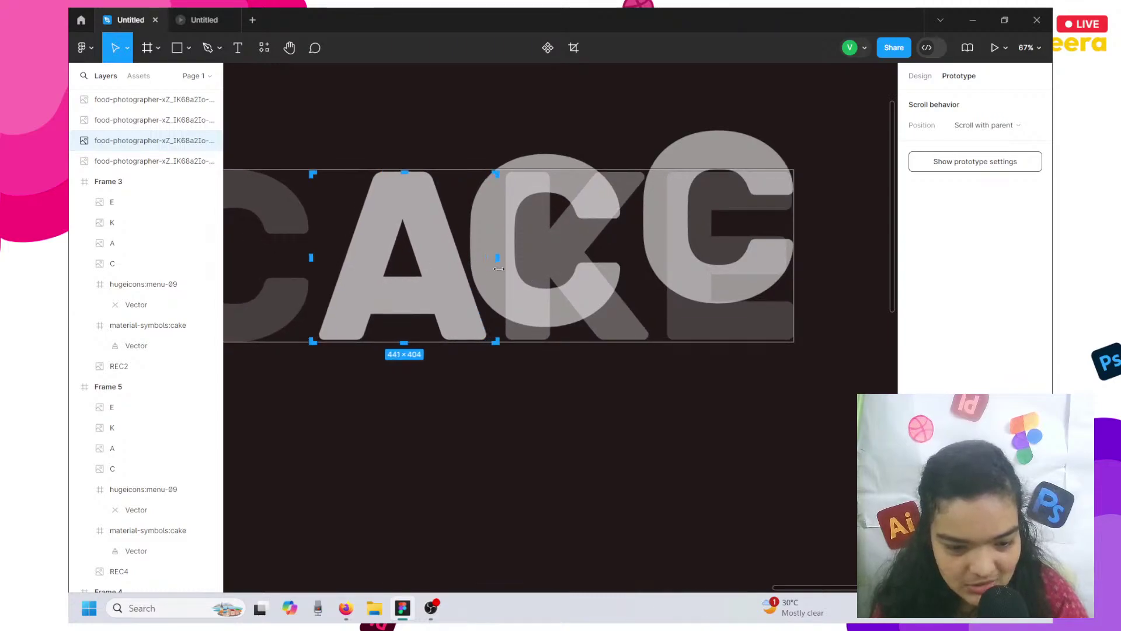
{"action": "key", "text": "Return"}
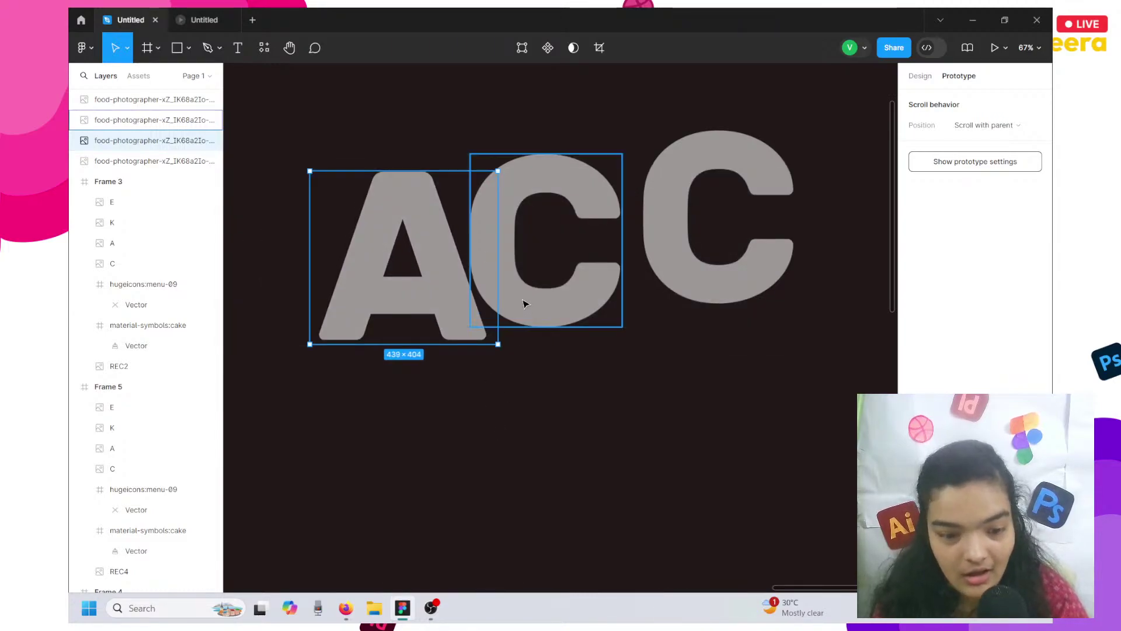
Recrop the second C copy to show only the white letter K.
{"action": "scroll", "coordinate": [526, 305], "scroll_direction": "left", "scroll_amount": 5}
{"action": "scroll", "coordinate": [520, 305], "scroll_direction": "down", "scroll_amount": 3}
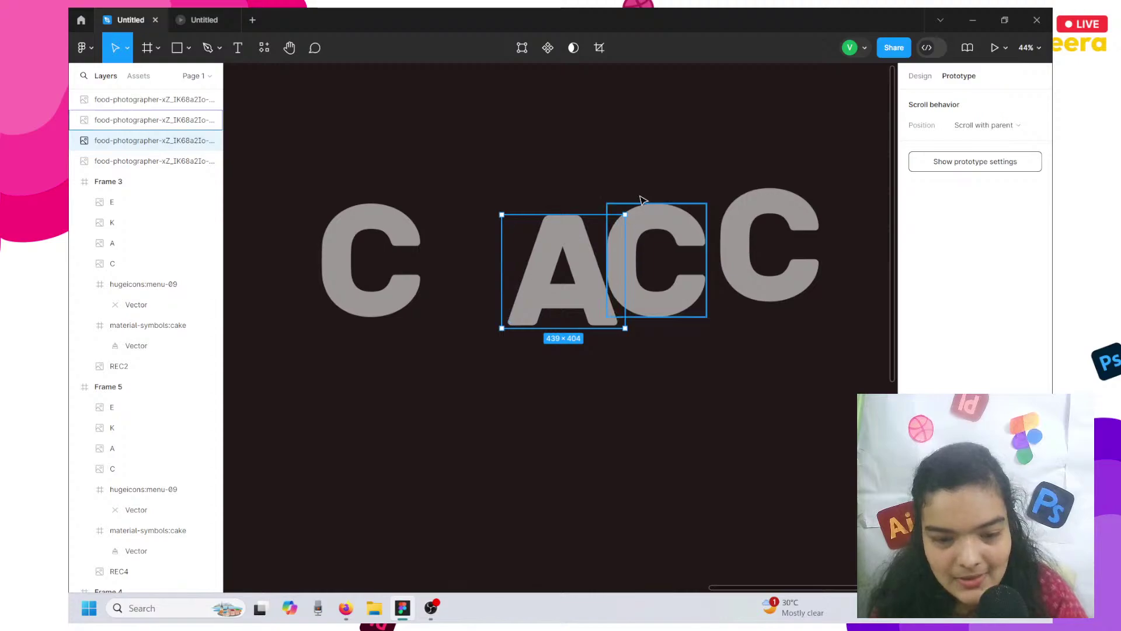
{"action": "left_click", "coordinate": [645, 246]}
{"action": "left_click", "coordinate": [599, 48]}
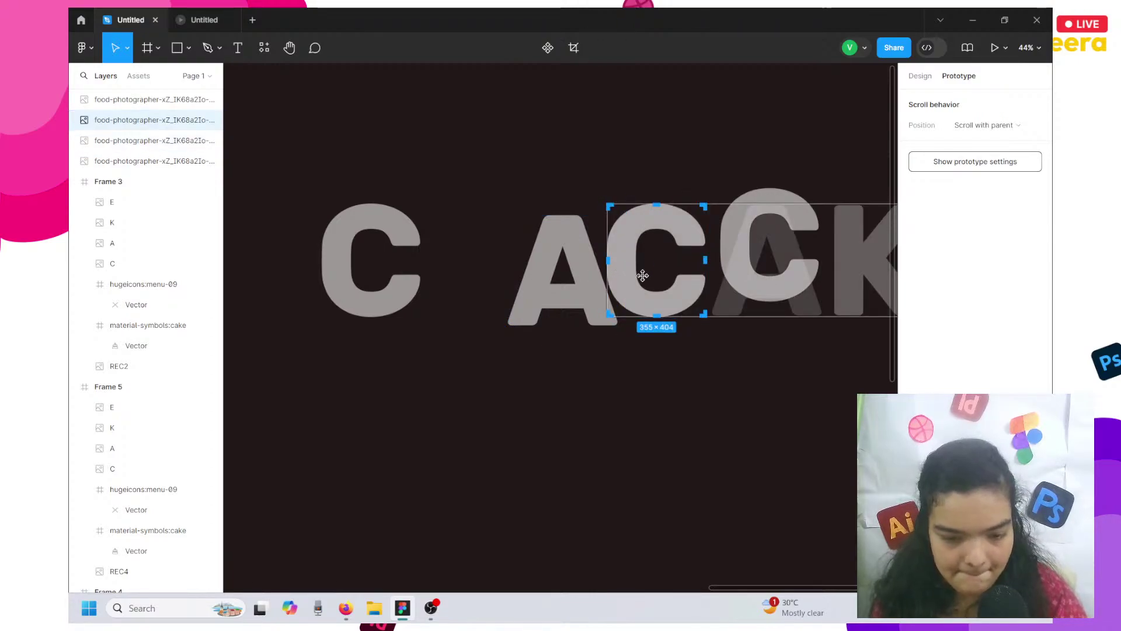
{"action": "left_click_drag", "start_coordinate": [642, 276], "coordinate": [433, 275]}
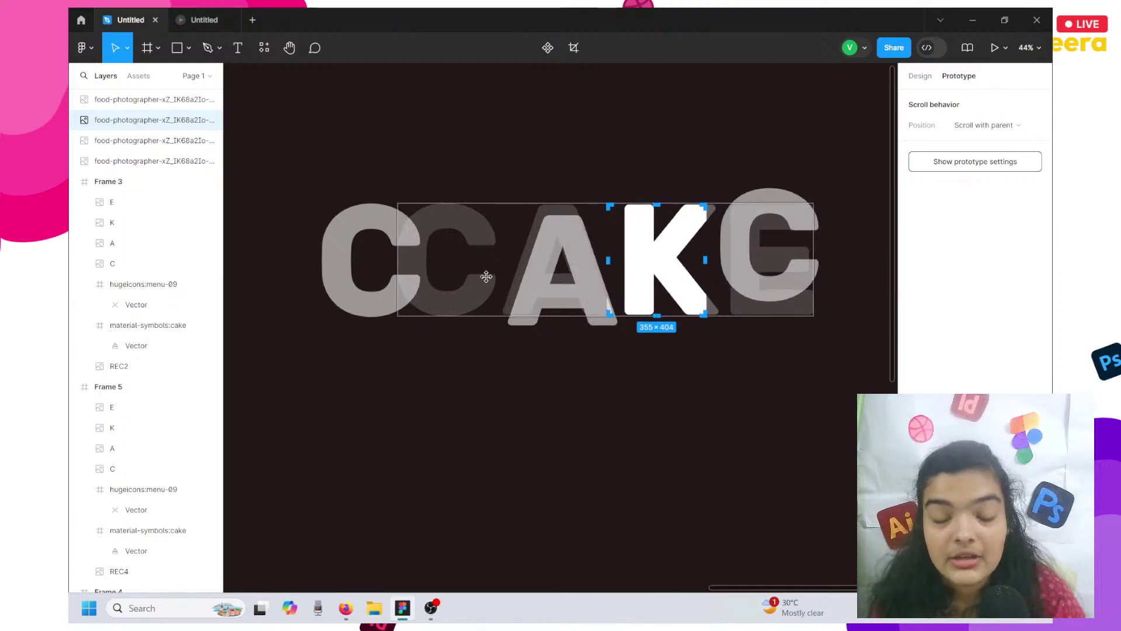
{"action": "mouse_move", "coordinate": [645, 260]}
{"action": "left_mouse_down"}
{"action": "mouse_move", "coordinate": [613, 261]}
{"action": "mouse_move", "coordinate": [635, 261]}
{"action": "left_mouse_up"}
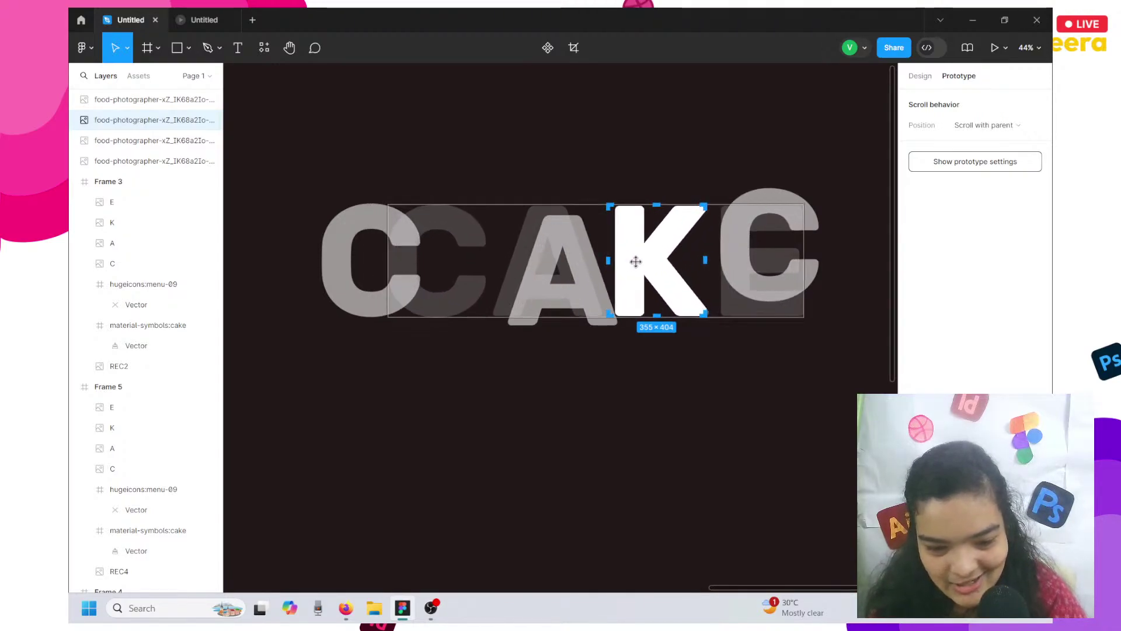
{"action": "scroll", "coordinate": [635, 261], "scroll_direction": "right", "scroll_amount": 3}
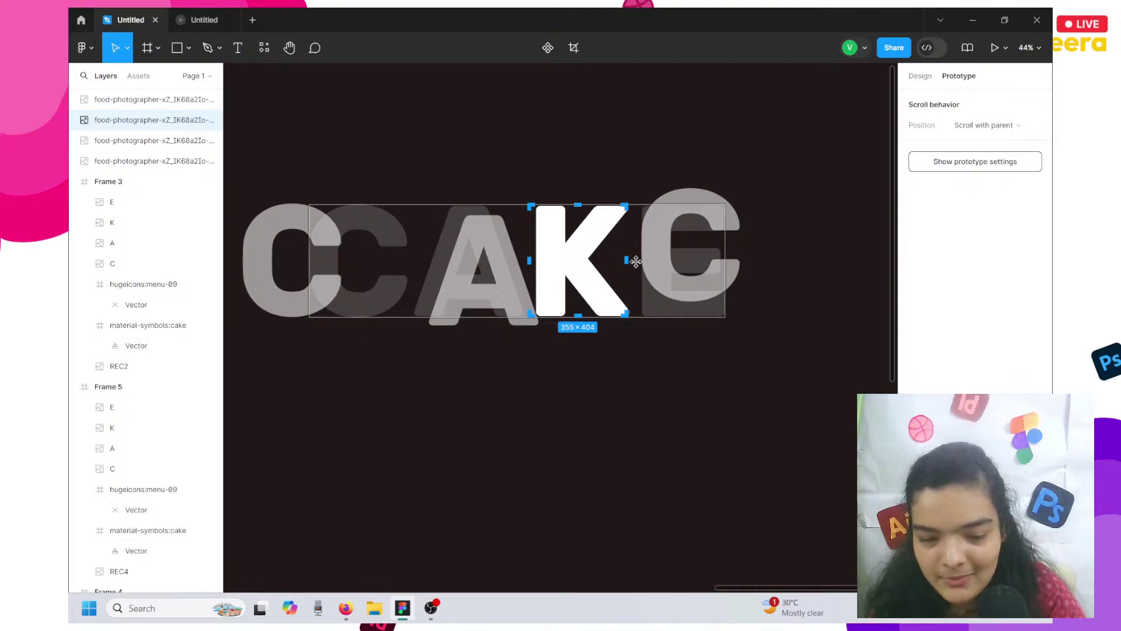
{"action": "scroll", "coordinate": [636, 261], "scroll_direction": "up", "scroll_amount": 3}
{"action": "left_click_drag", "start_coordinate": [617, 261], "coordinate": [624, 265]}
{"action": "key", "text": "Escape"}
Recrop the last C copy to show the letter E, about 330 × 404.
{"action": "left_click", "coordinate": [648, 308]}
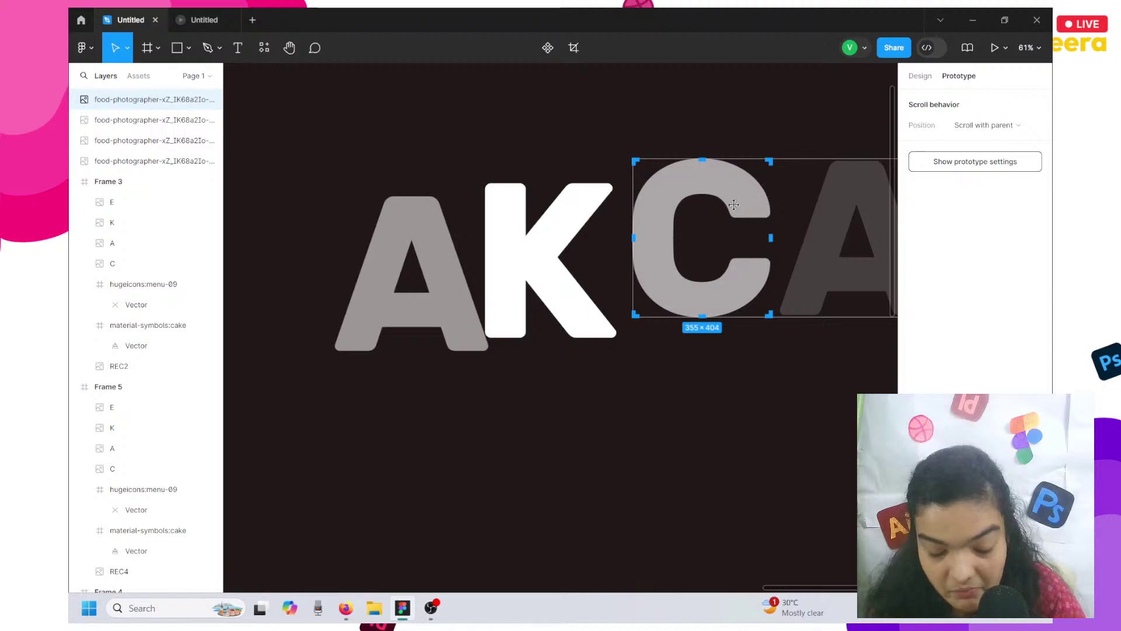
{"action": "left_click_drag", "start_coordinate": [733, 204], "coordinate": [514, 215]}
{"action": "left_click_drag", "start_coordinate": [632, 220], "coordinate": [485, 216]}
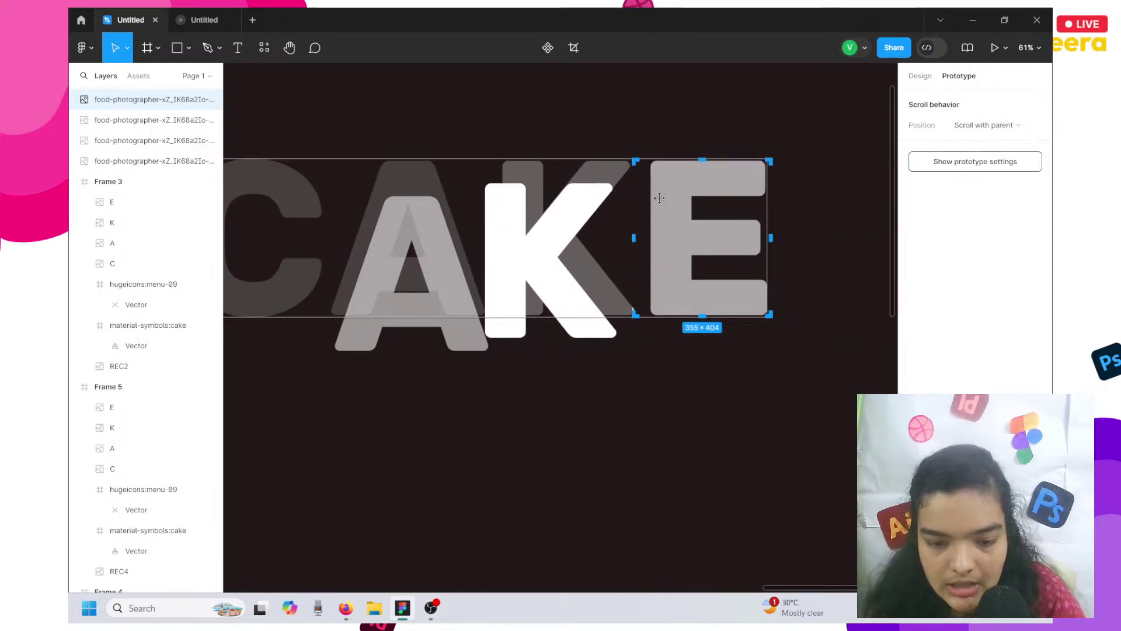
{"action": "left_click_drag", "start_coordinate": [635, 237], "coordinate": [642, 238]}
{"action": "scroll", "coordinate": [804, 237], "scroll_direction": "down", "scroll_amount": 10}
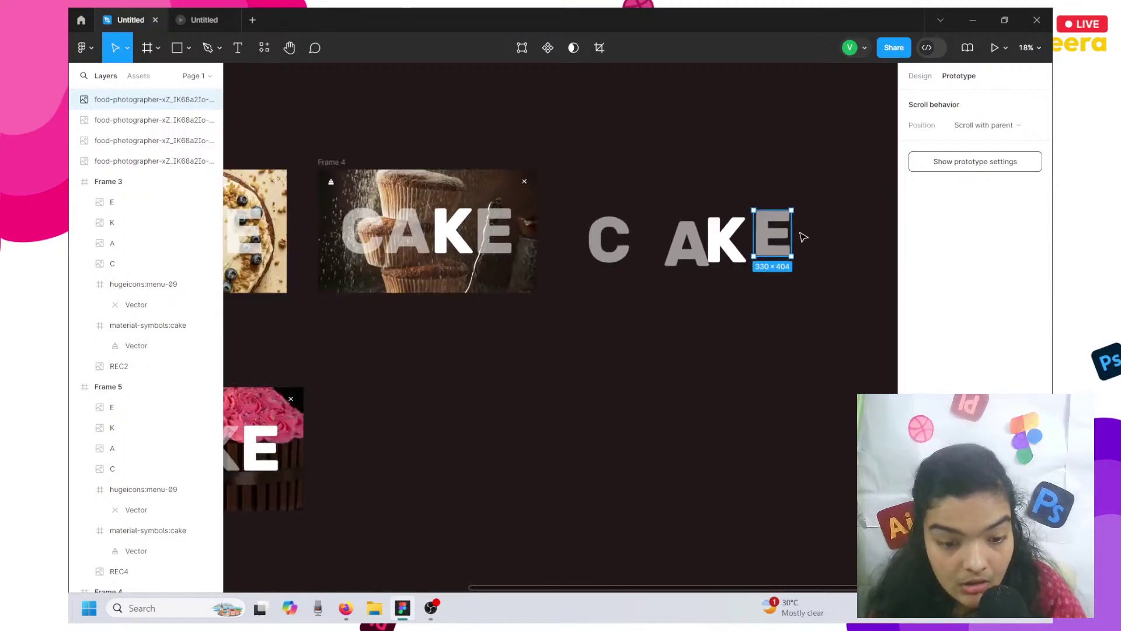
Move the cropped letter images into Frame 4 and align the C and A over the matching letters of its CAKE text.
{"action": "left_click_drag", "start_coordinate": [714, 213], "coordinate": [640, 248]}
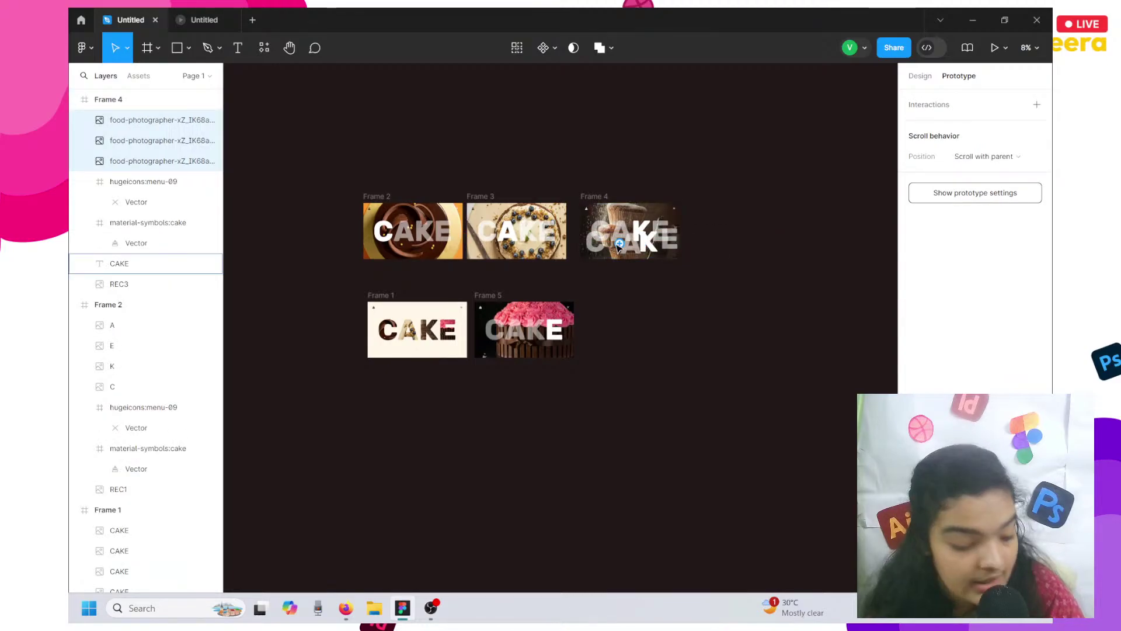
{"action": "scroll", "coordinate": [631, 248], "scroll_direction": "up", "scroll_amount": 5}
{"action": "scroll", "coordinate": [619, 249], "scroll_direction": "up", "scroll_amount": 1}
{"action": "left_click", "coordinate": [543, 233]}
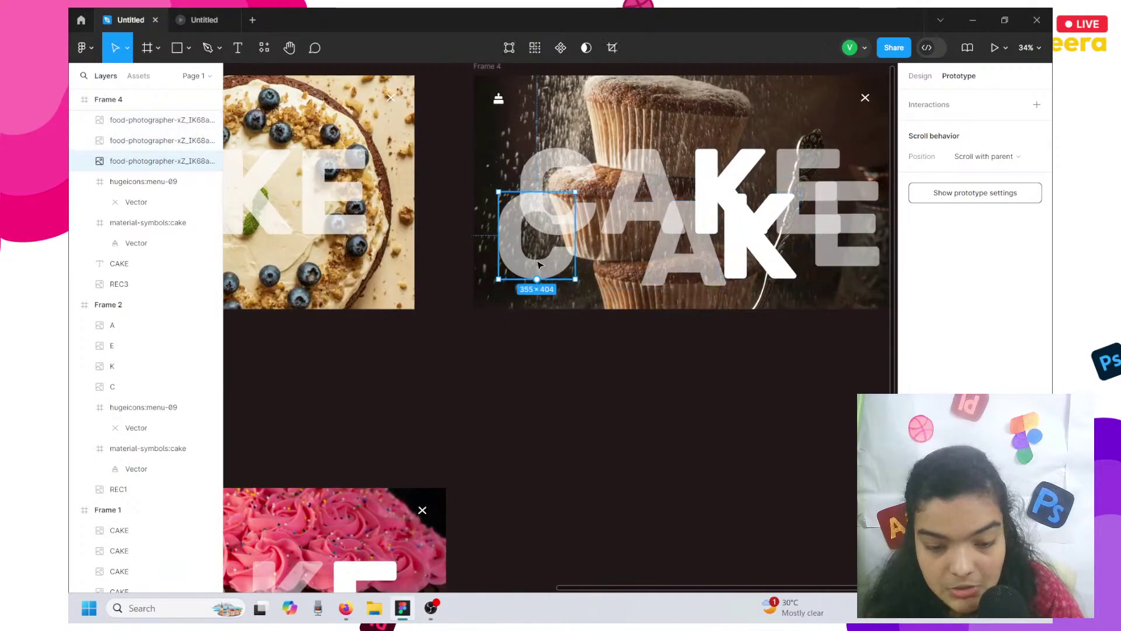
{"action": "left_click_drag", "start_coordinate": [536, 208], "coordinate": [534, 200]}
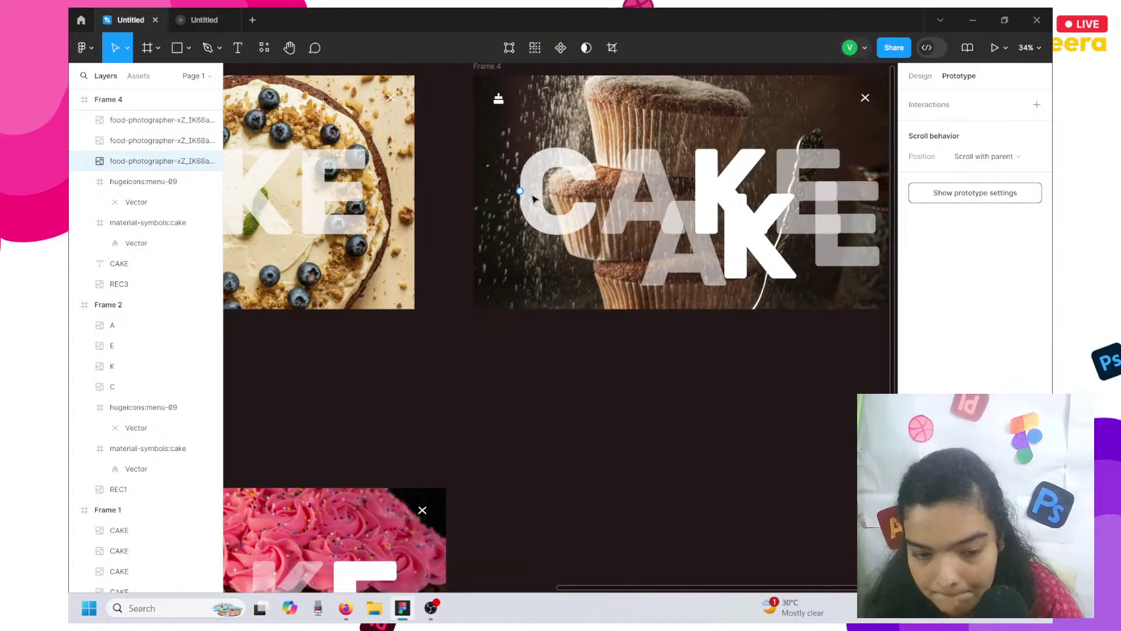
{"action": "left_click_drag", "start_coordinate": [666, 264], "coordinate": [625, 213]}
Align the cropped K and E images over the matching letters of Frame 4's CAKE text.
{"action": "left_click", "coordinate": [734, 264]}
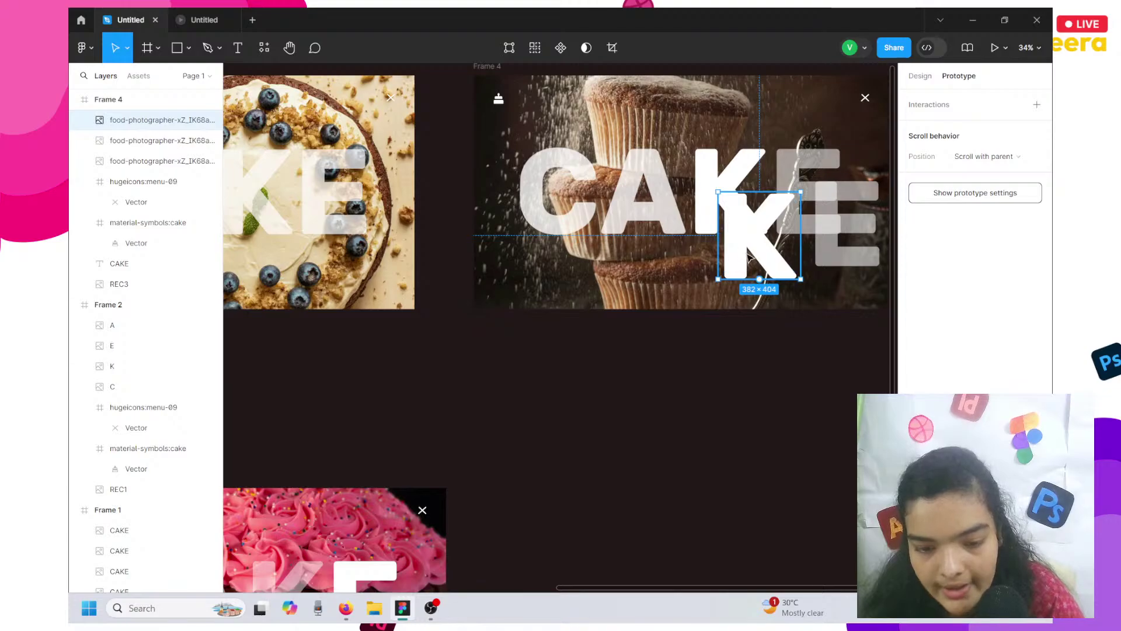
{"action": "left_click_drag", "start_coordinate": [742, 251], "coordinate": [719, 214]}
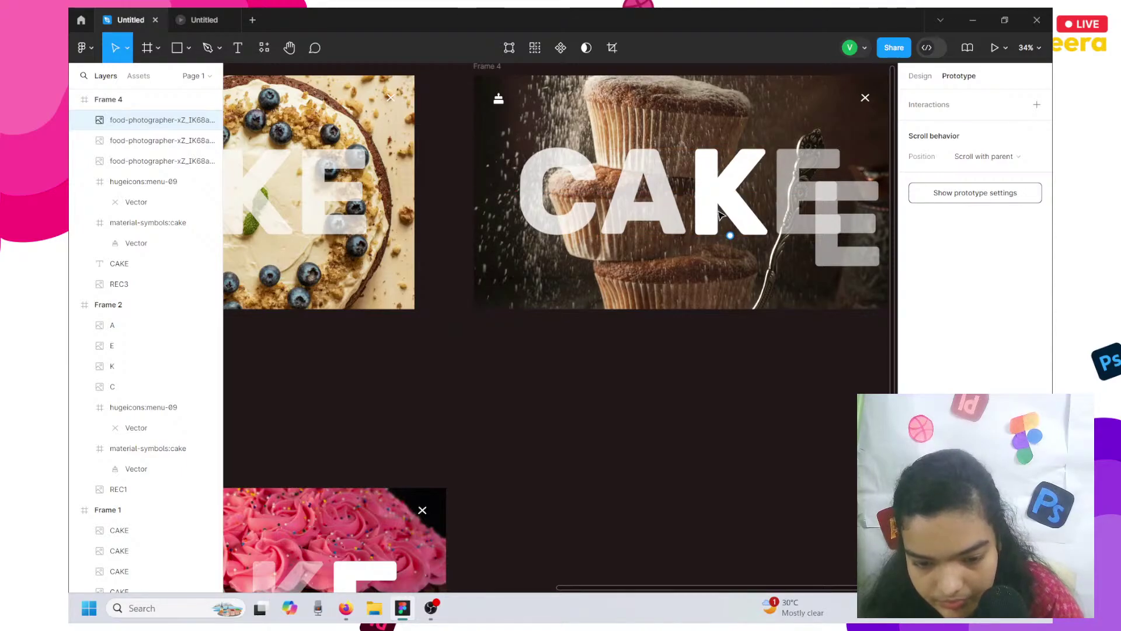
{"action": "left_click_drag", "start_coordinate": [841, 225], "coordinate": [820, 202]}
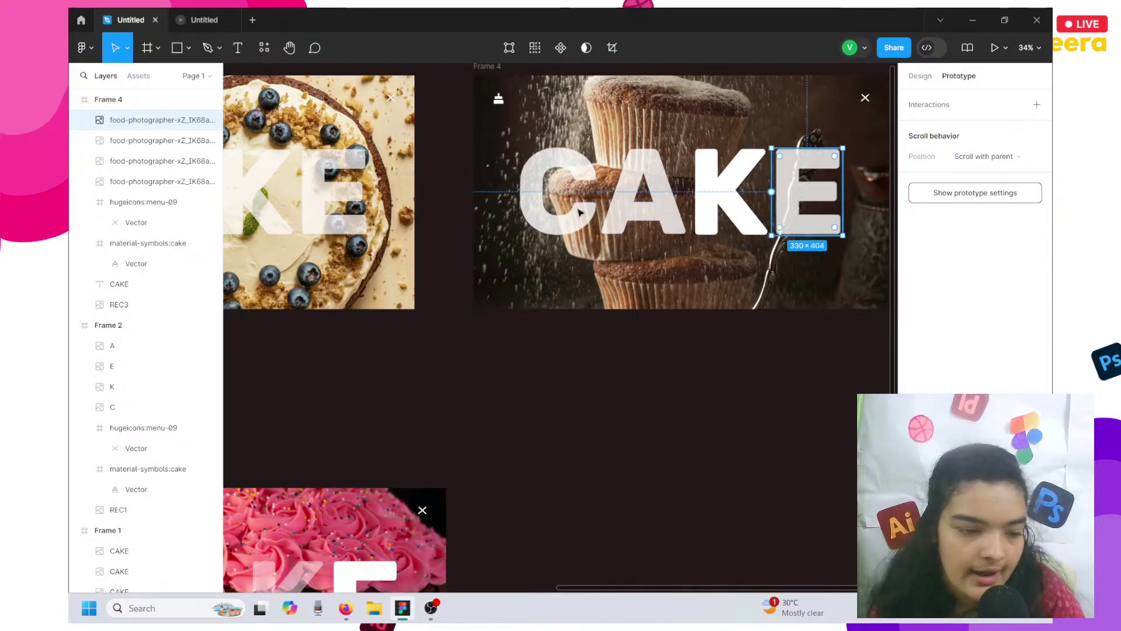
Delete the original CAKE text layer from Frame 4.
{"action": "key", "text": "Escape"}
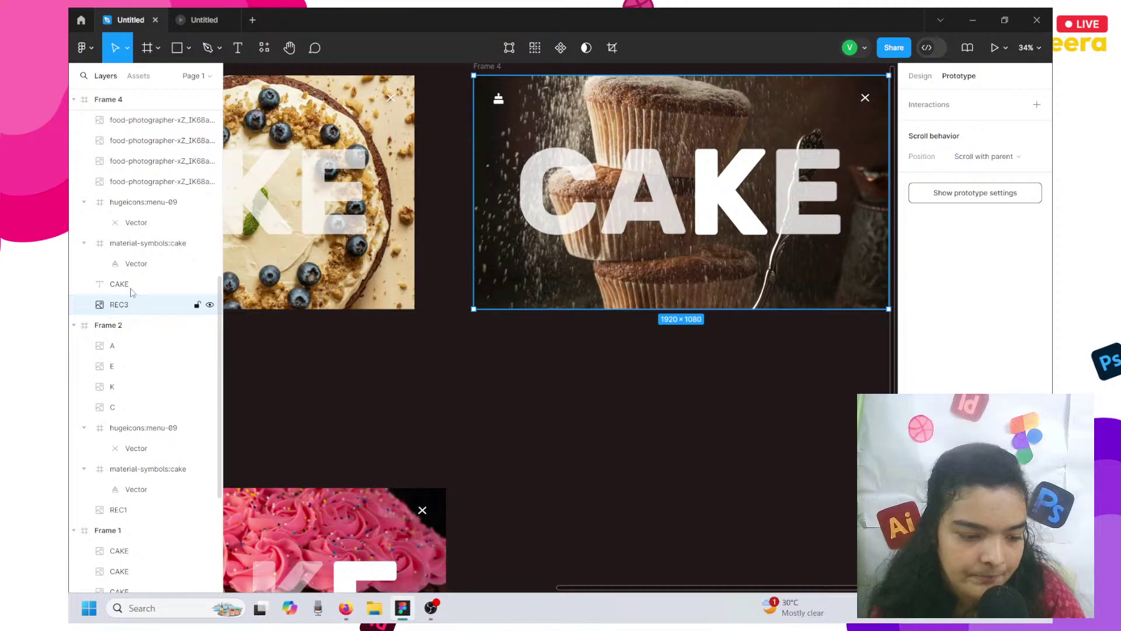
{"action": "left_click", "coordinate": [131, 287]}
{"action": "key", "text": "Delete"}
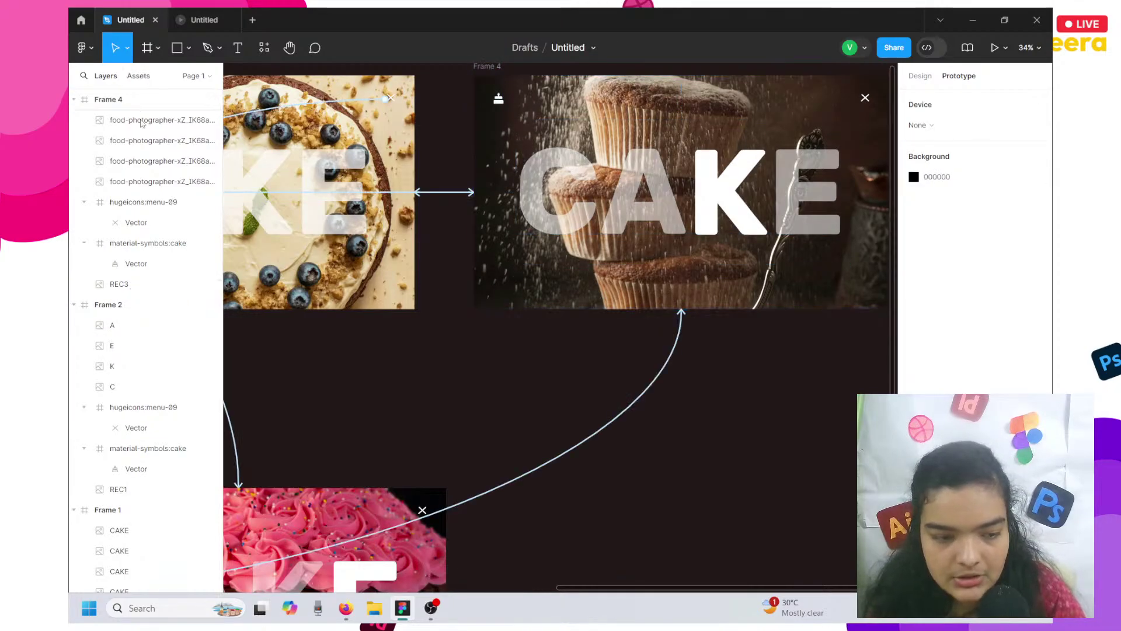
Rename Frame 4's two upper image layers E and K to match the letters they show.
{"action": "left_click", "coordinate": [139, 124]}
{"action": "double_click", "coordinate": [140, 126]}
{"action": "type", "text": "E"}
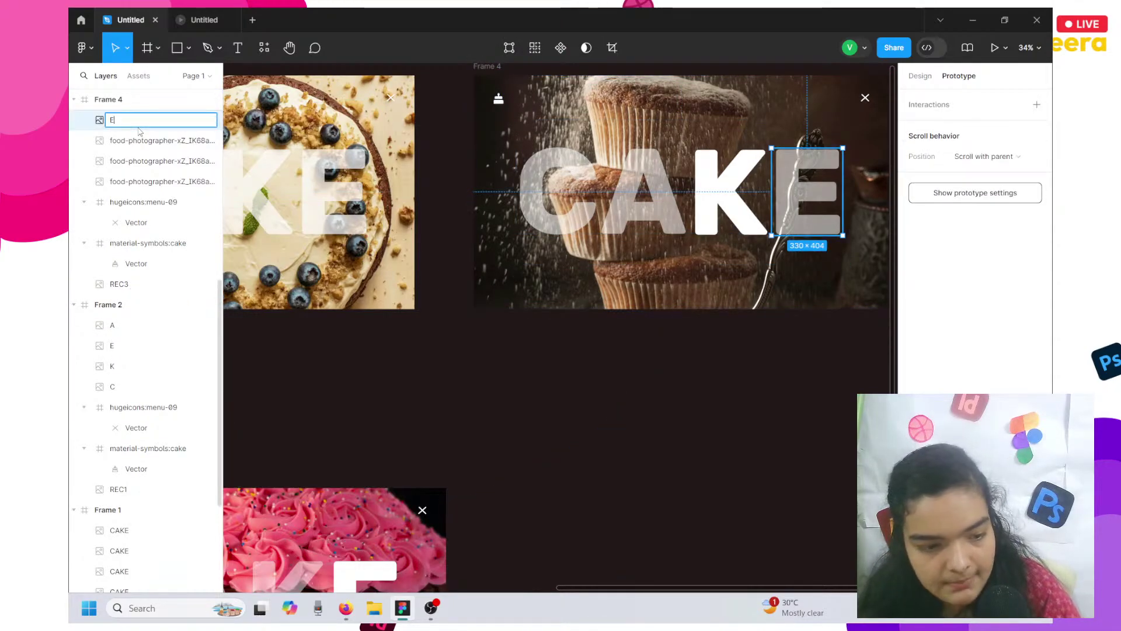
{"action": "left_click", "coordinate": [142, 138]}
{"action": "double_click", "coordinate": [141, 139]}
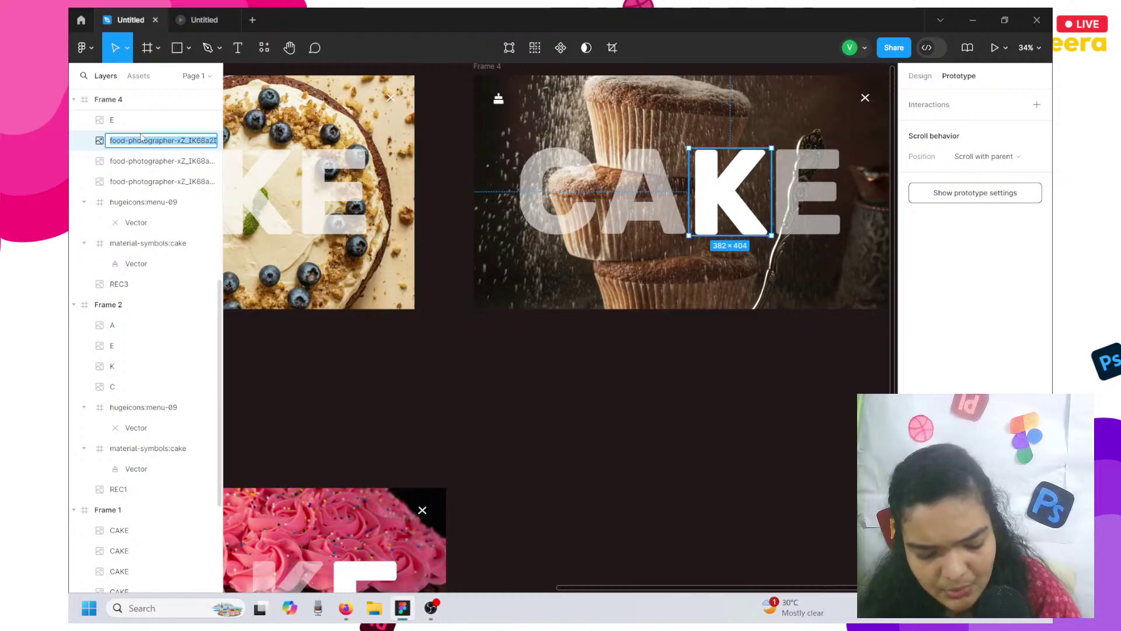
{"action": "type", "text": "K"}
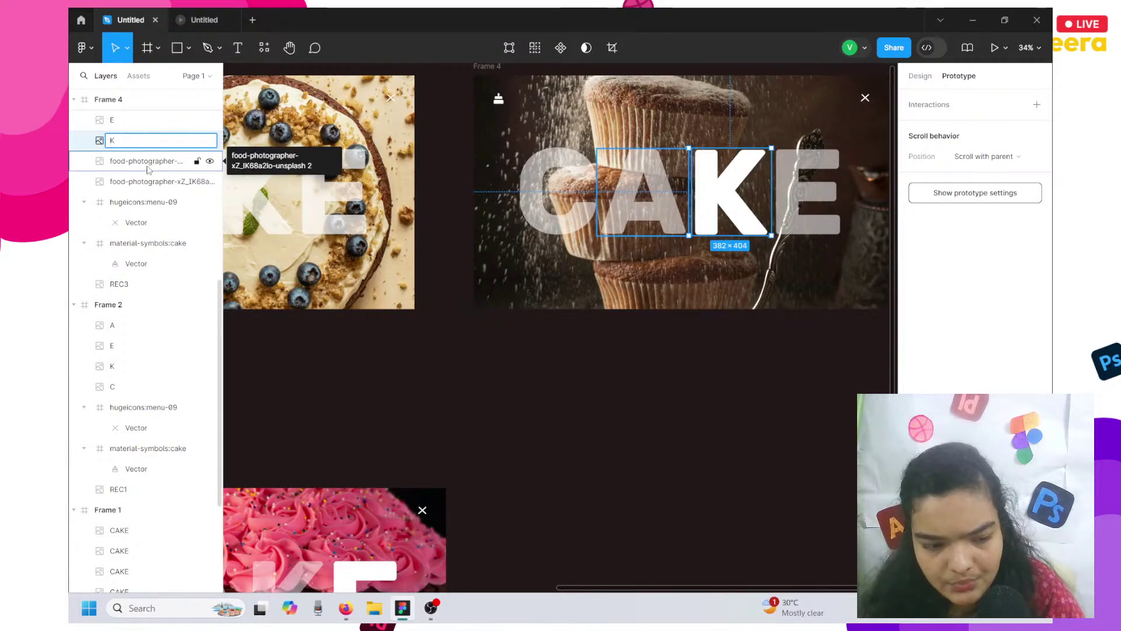
Rename Frame 4's remaining two letter image layers A and C.
{"action": "left_click", "coordinate": [140, 162]}
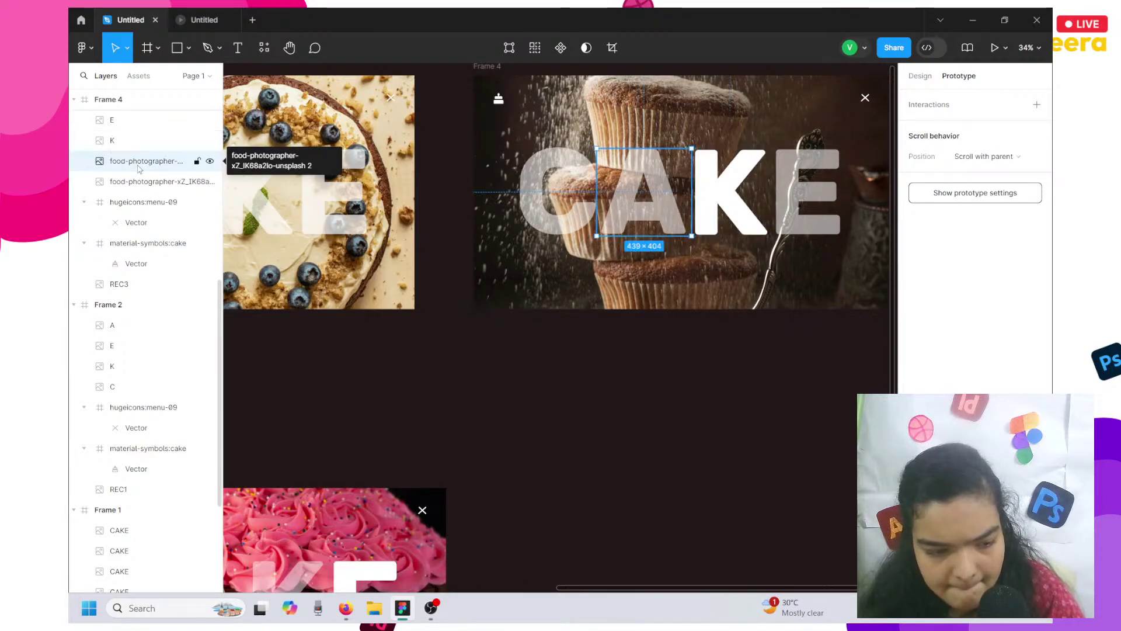
{"action": "double_click", "coordinate": [138, 161]}
{"action": "key", "text": "ctrl+a"}
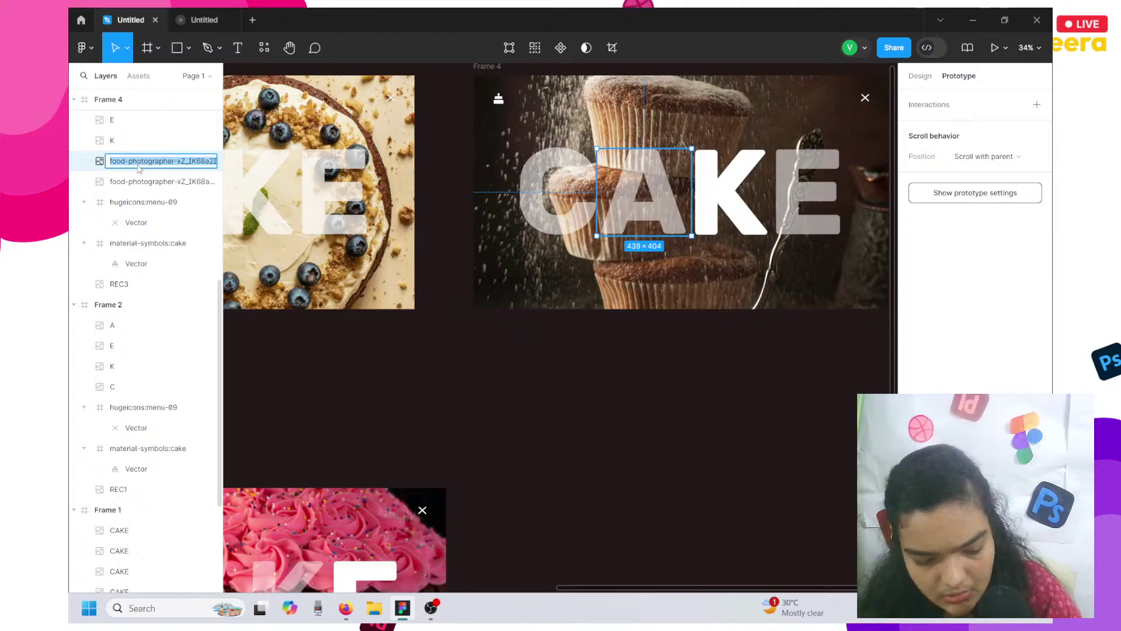
{"action": "type", "text": "A"}
{"action": "key", "text": "Return"}
{"action": "left_click", "coordinate": [148, 182]}
{"action": "double_click", "coordinate": [149, 182]}
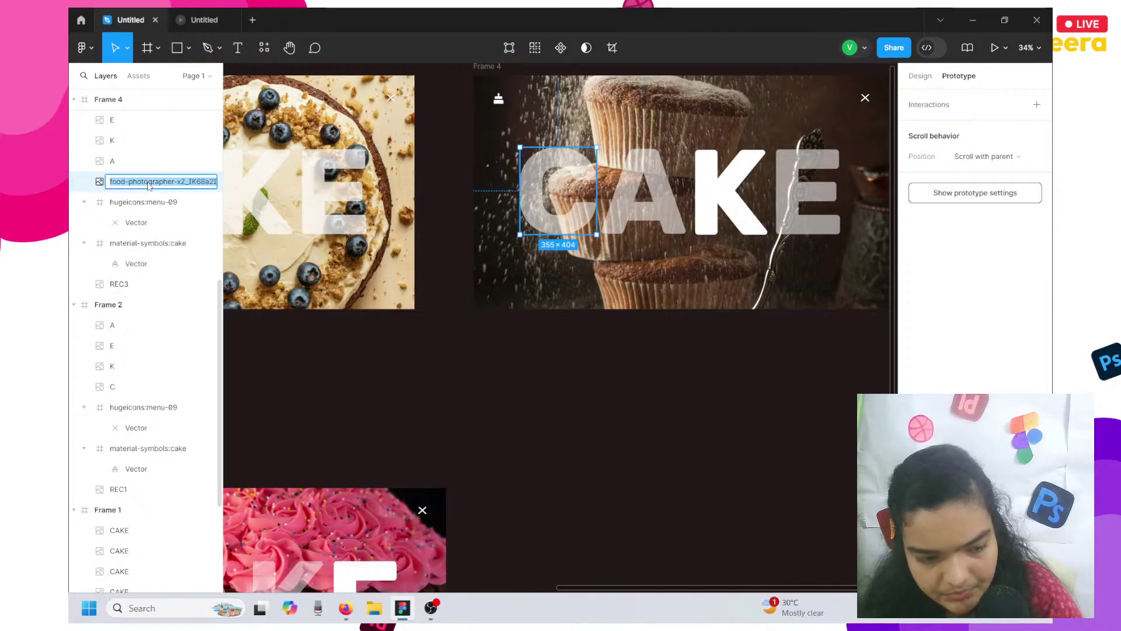
{"action": "type", "text": "C"}
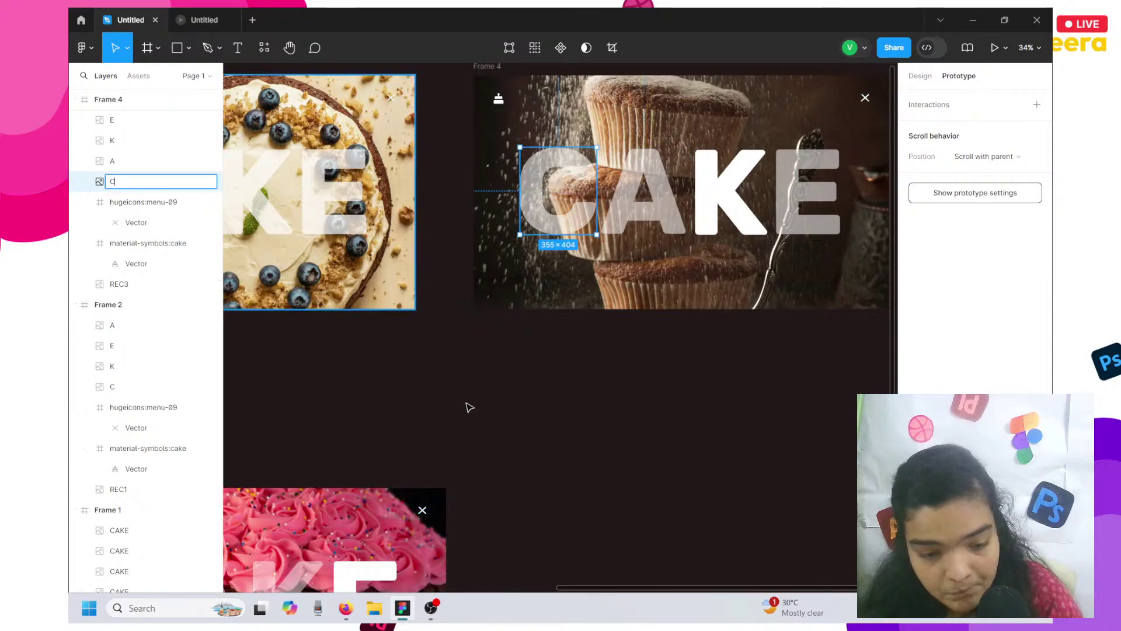
{"action": "key", "text": "Return"}
Link Frame 4's letter C to Frame 2 and its letter A to Frame 3 with on-click prototype connections.
{"action": "scroll", "coordinate": [467, 405], "scroll_direction": "down", "scroll_amount": 5}
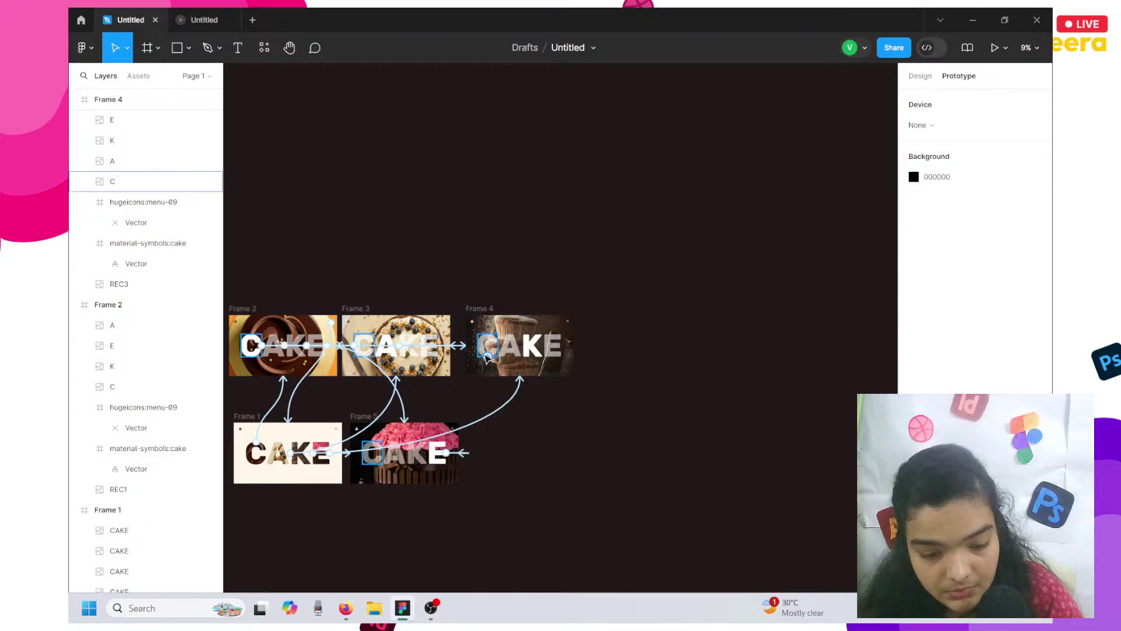
{"action": "left_click_drag", "start_coordinate": [487, 356], "coordinate": [420, 347]}
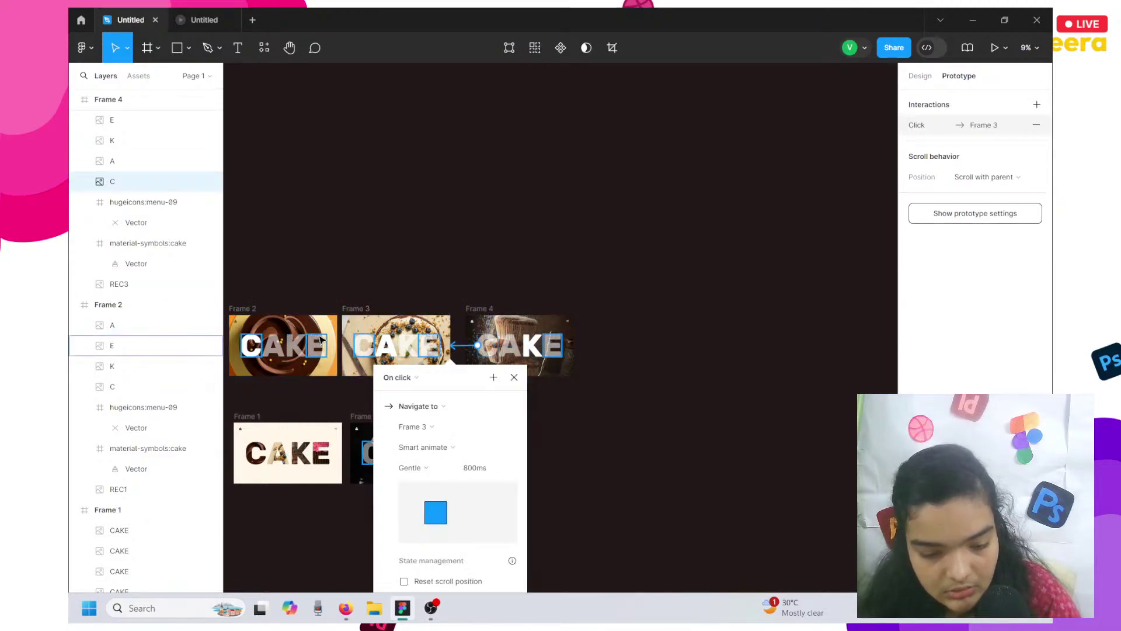
{"action": "key", "text": "Escape"}
{"action": "left_click", "coordinate": [489, 351]}
{"action": "left_click_drag", "start_coordinate": [494, 357], "coordinate": [335, 356]}
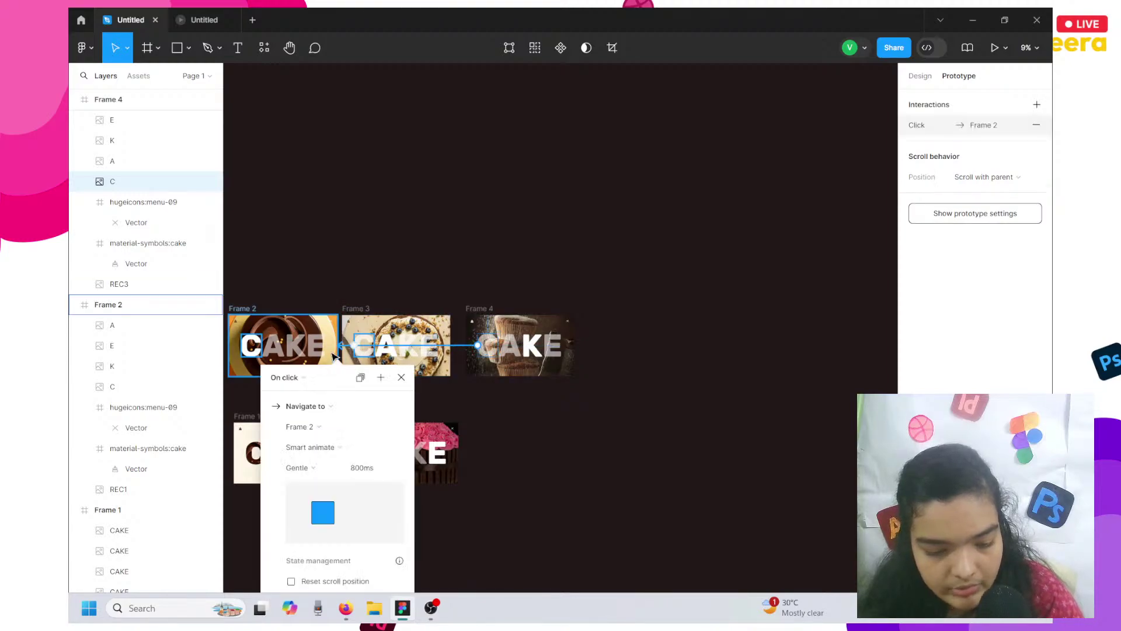
{"action": "left_click", "coordinate": [495, 333]}
{"action": "left_click_drag", "start_coordinate": [522, 345], "coordinate": [410, 321]}
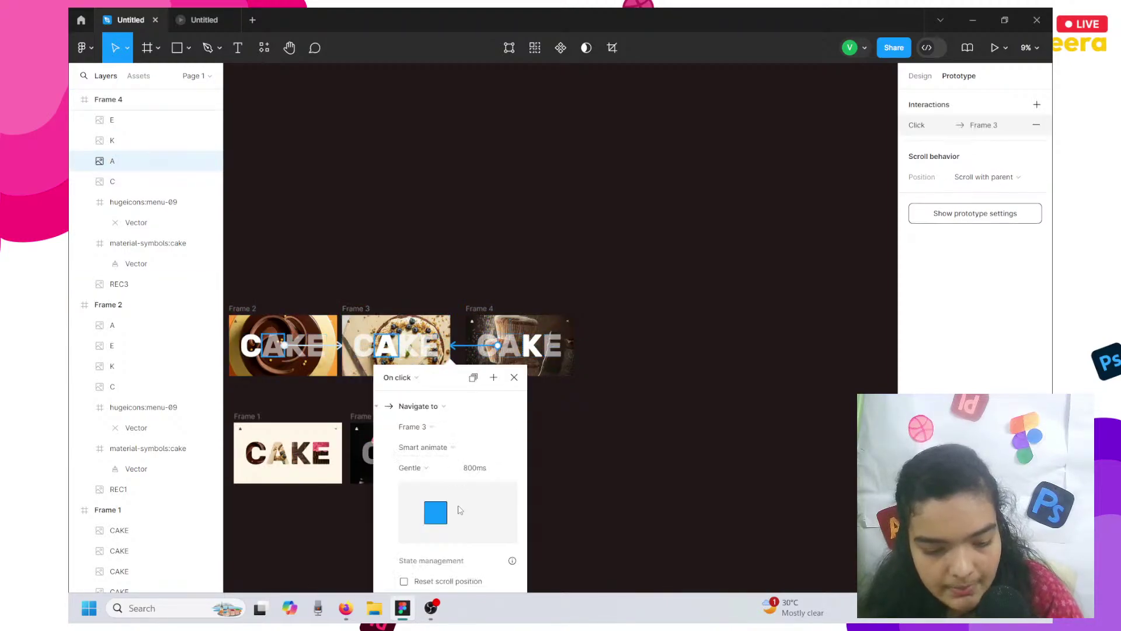
Link Frame 4's letter K to Frame 4 itself and its letter E to Frame 5.
{"action": "left_click", "coordinate": [531, 343]}
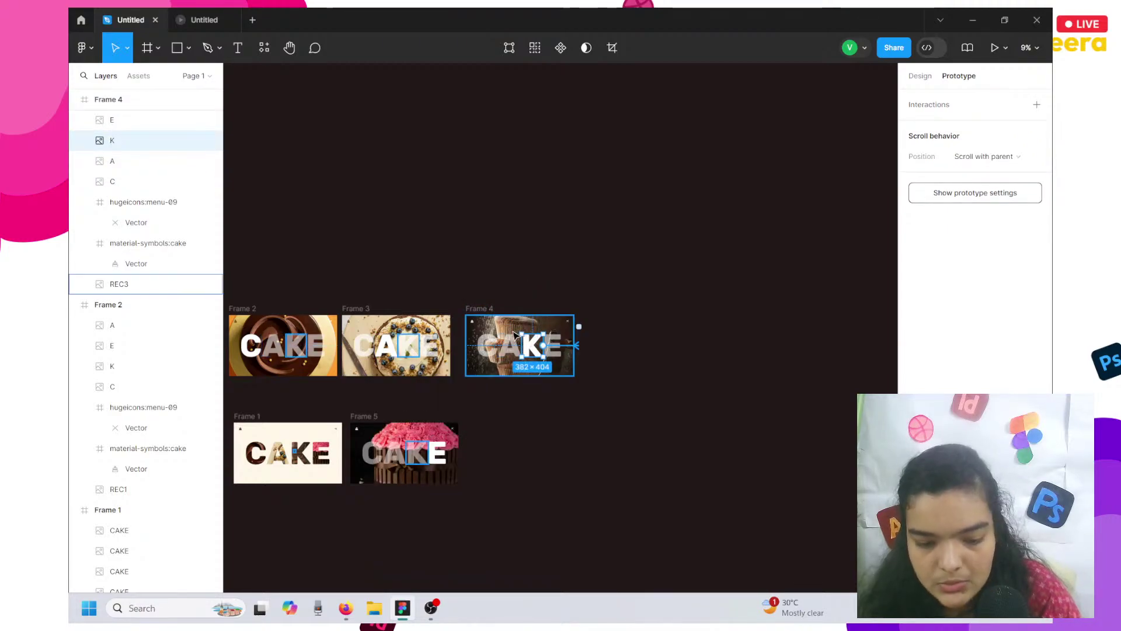
{"action": "left_click_drag", "start_coordinate": [545, 345], "coordinate": [474, 334]}
{"action": "left_click", "coordinate": [552, 344]}
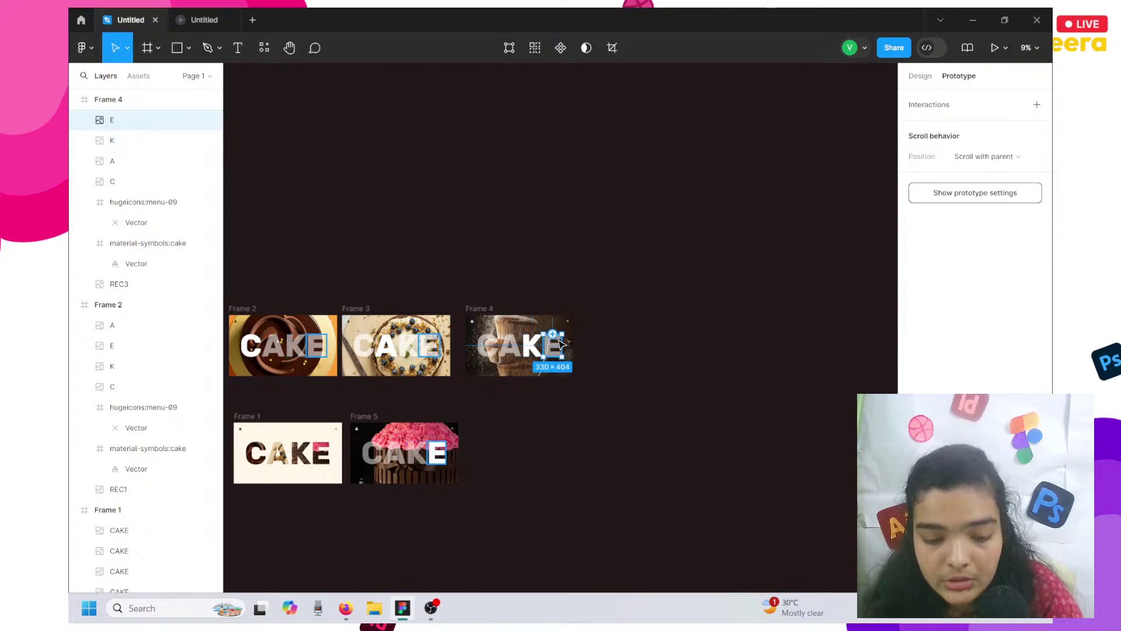
{"action": "left_click_drag", "start_coordinate": [553, 334], "coordinate": [452, 430]}
{"action": "left_click", "coordinate": [537, 442]}
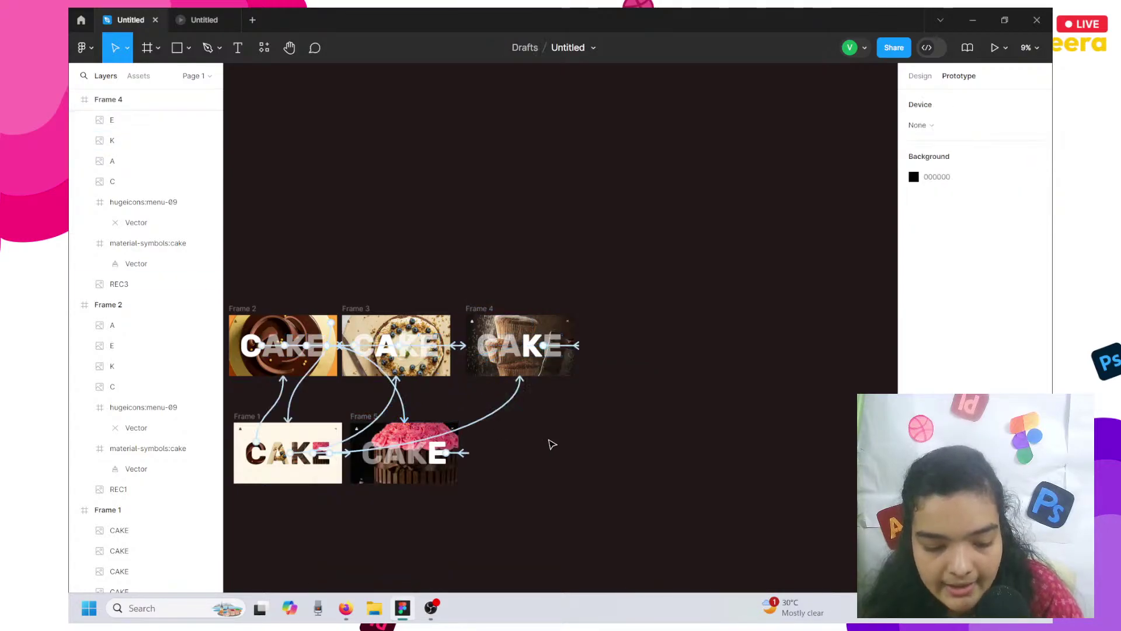
Check in the prototype preview which frame comes first, comparing it with the frame arrangement on the canvas.
{"action": "left_click", "coordinate": [225, 20]}
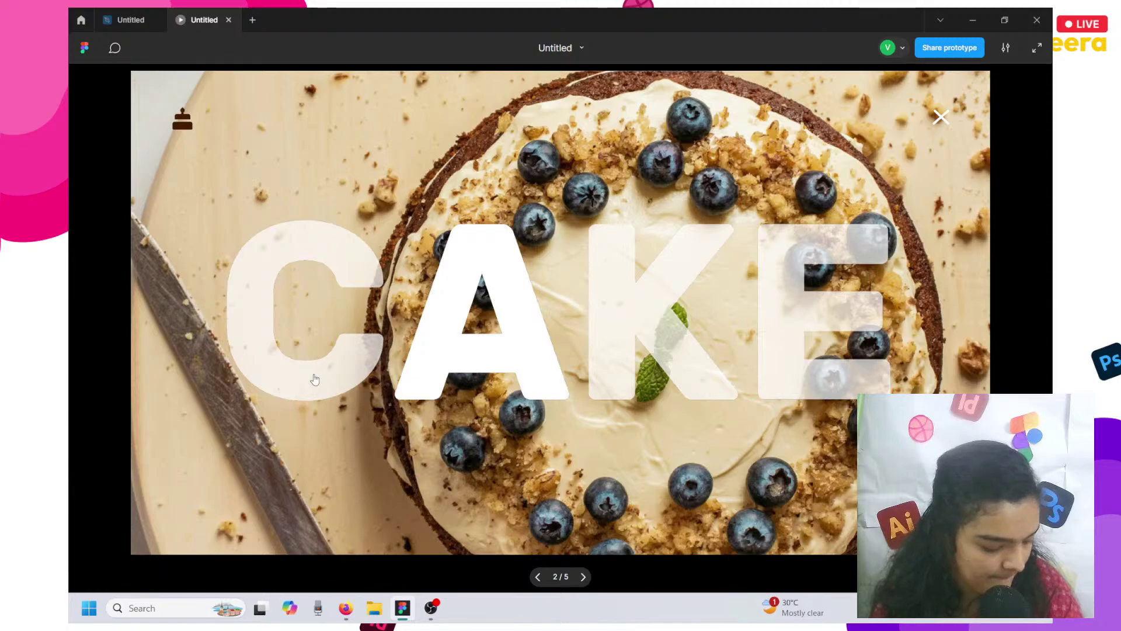
{"action": "left_click", "coordinate": [148, 13]}
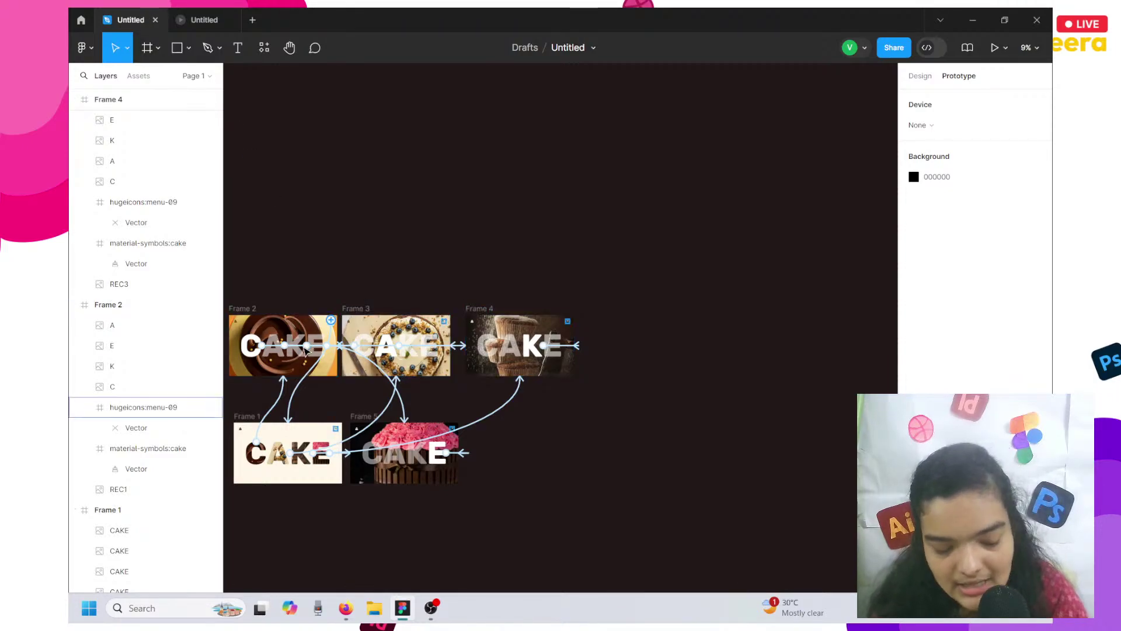
{"action": "left_click", "coordinate": [257, 428]}
{"action": "left_click", "coordinate": [296, 423]}
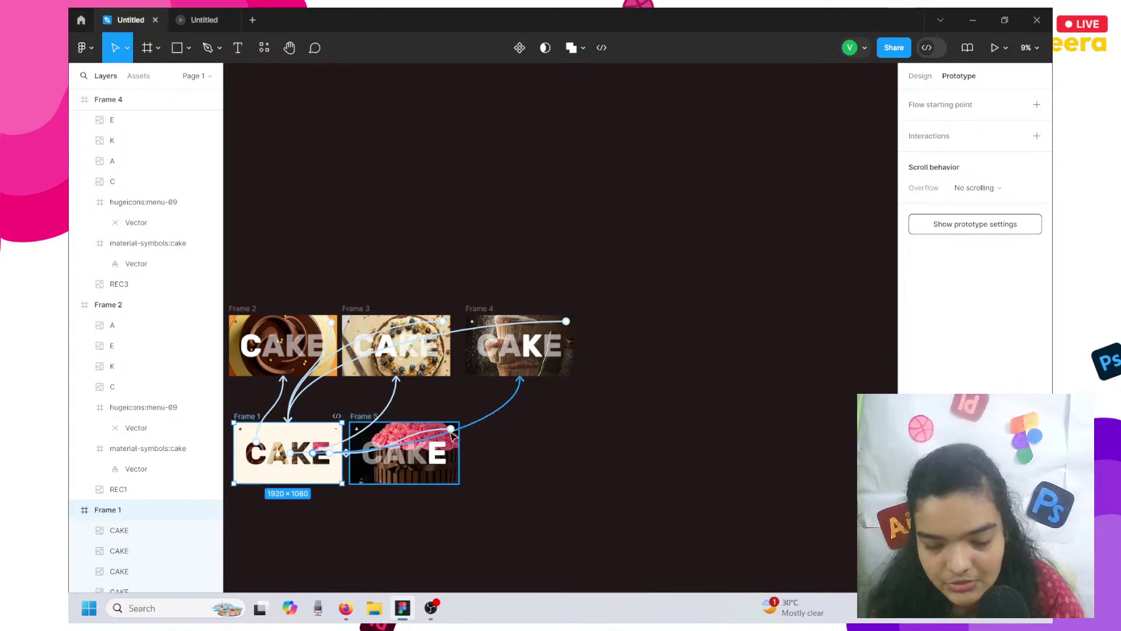
{"action": "scroll", "coordinate": [296, 422], "scroll_direction": "up", "scroll_amount": 5}
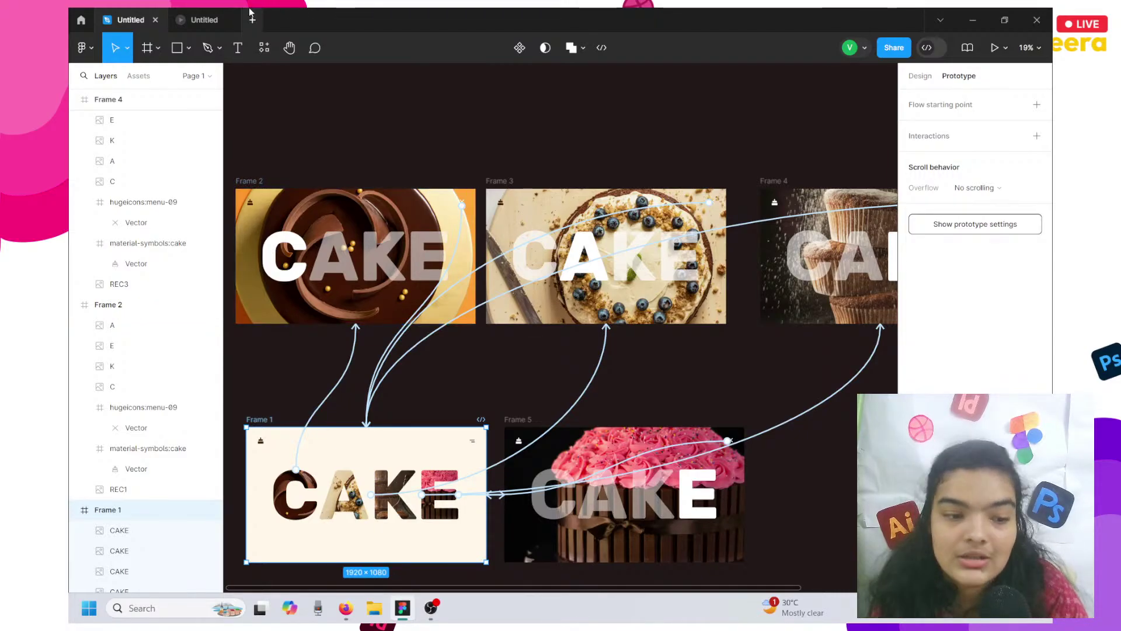
{"action": "left_click", "coordinate": [199, 12]}
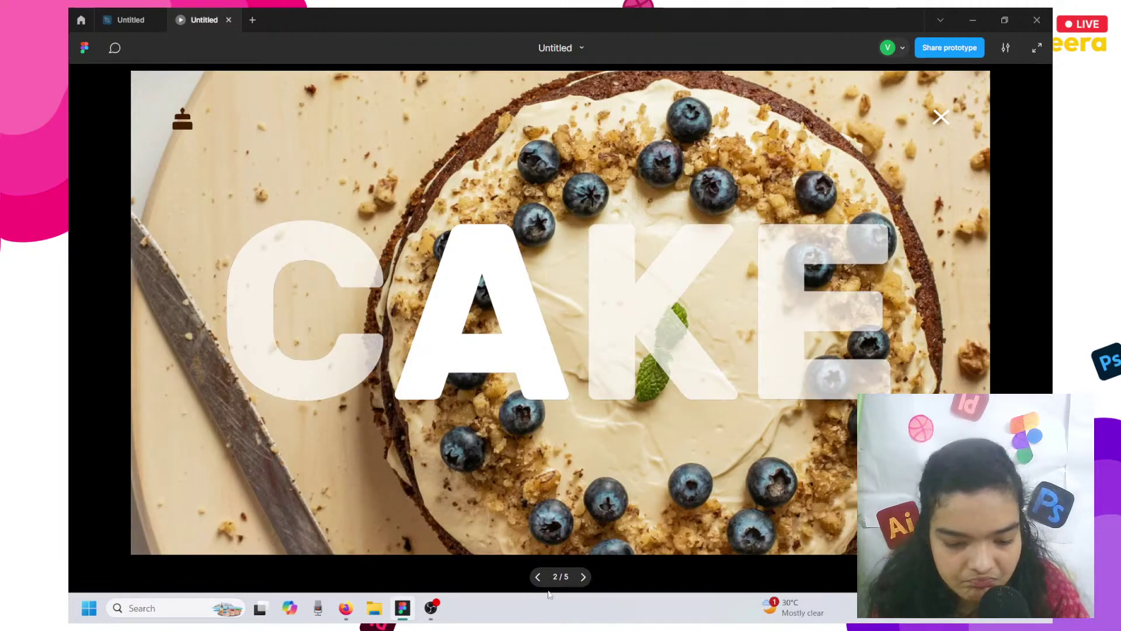
{"action": "left_click", "coordinate": [537, 576]}
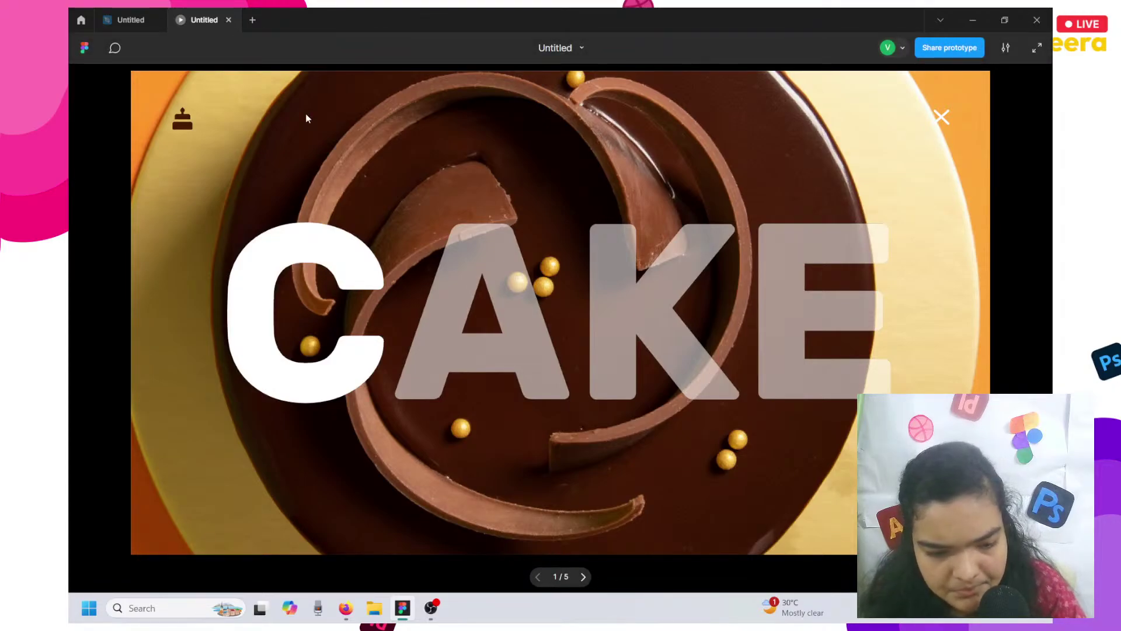
{"action": "left_click", "coordinate": [131, 20]}
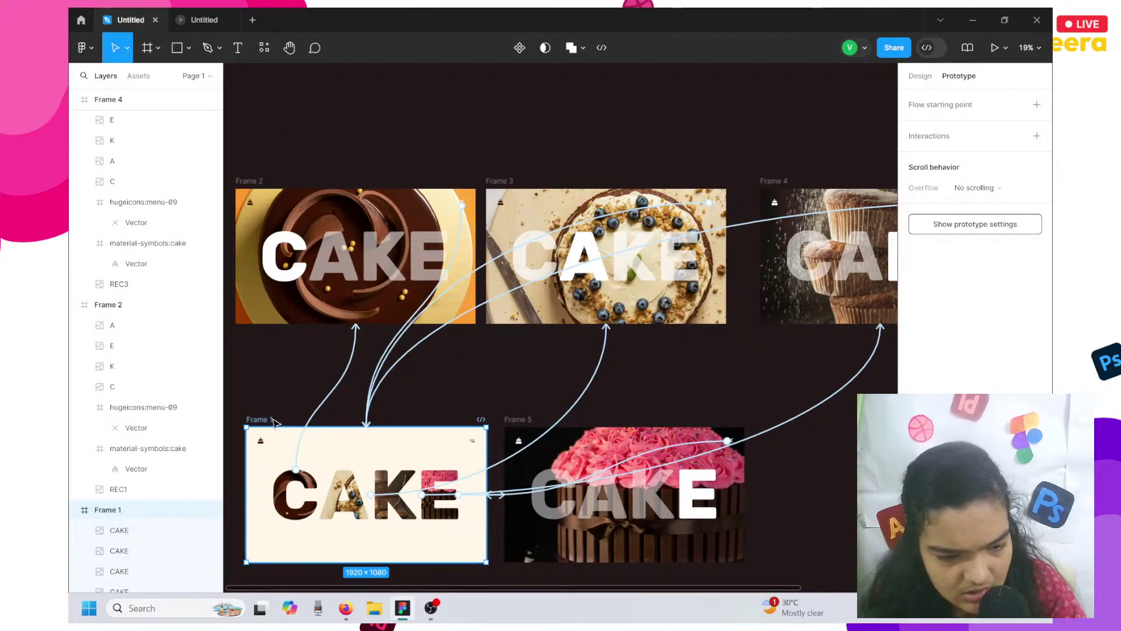
{"action": "left_click", "coordinate": [198, 13]}
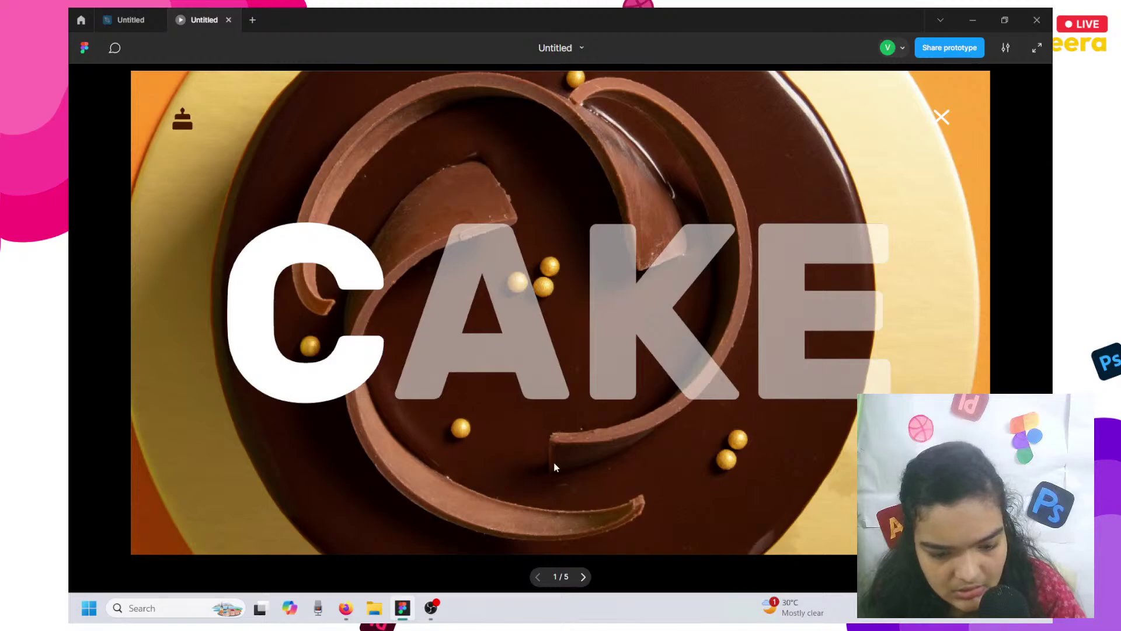
{"action": "left_click", "coordinate": [106, 14]}
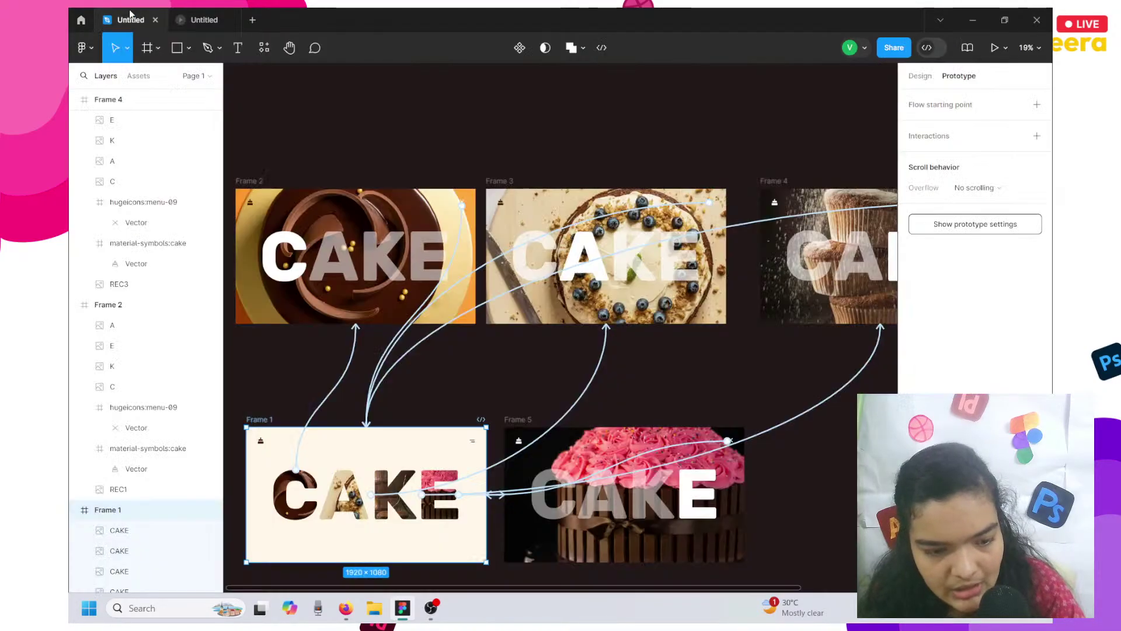
Move Frame 1 in front of Frame 2 and Frame 5 behind Frame 4, forming one row with gaps of 85 beside them.
{"action": "left_click_drag", "start_coordinate": [258, 423], "coordinate": [363, 239]}
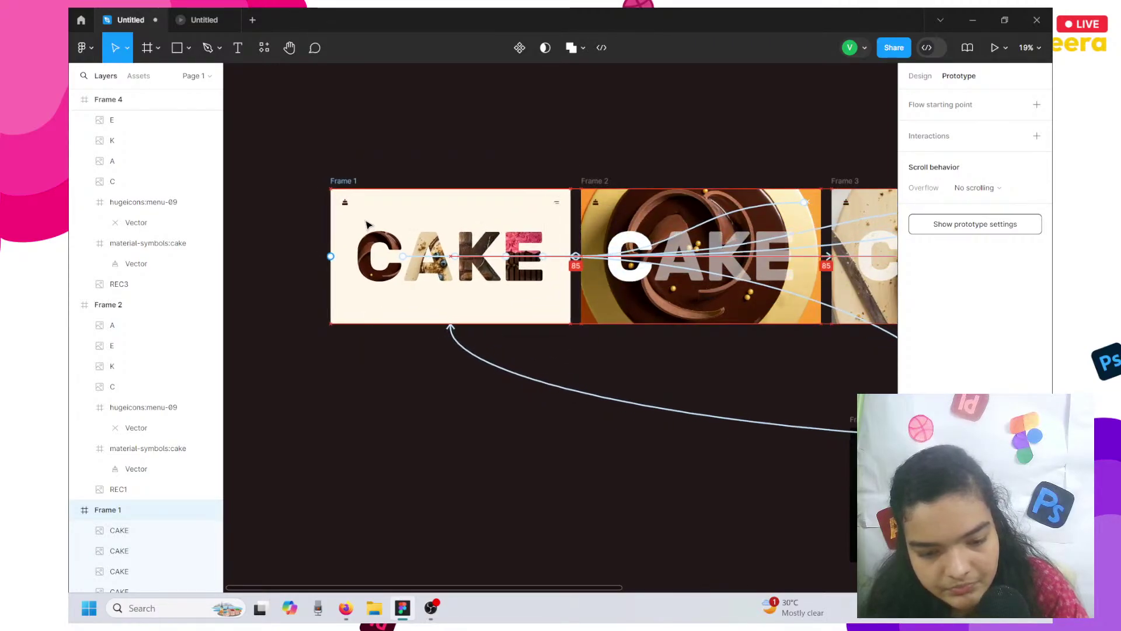
{"action": "scroll", "coordinate": [483, 390], "scroll_direction": "right", "scroll_amount": 5}
{"action": "scroll", "coordinate": [483, 390], "scroll_direction": "down", "scroll_amount": 3}
{"action": "left_click", "coordinate": [515, 400]}
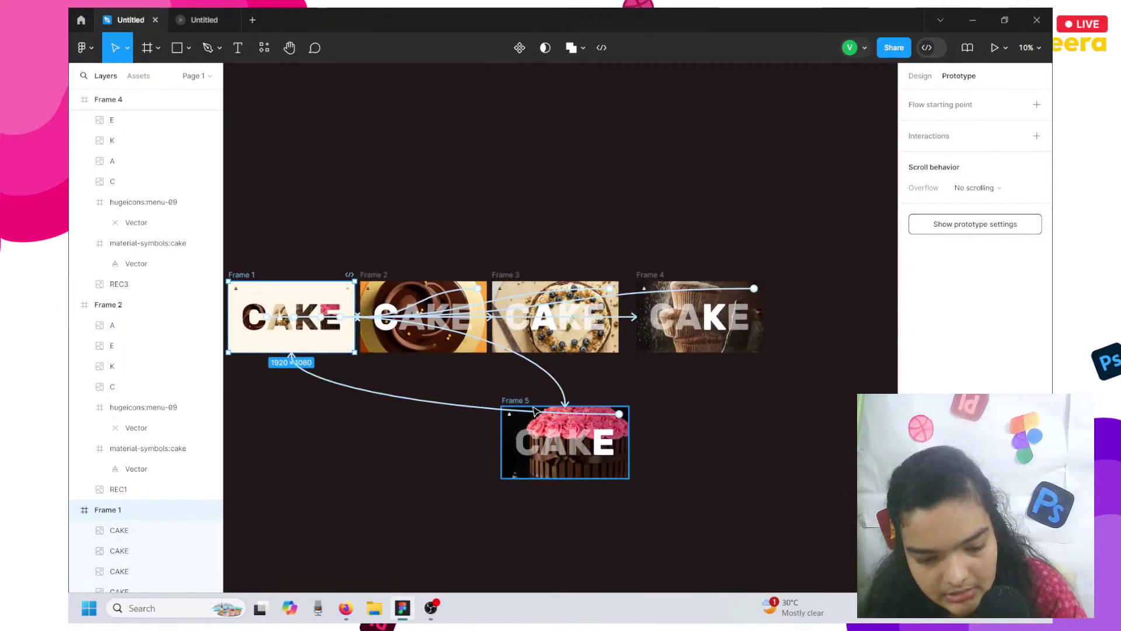
{"action": "left_click_drag", "start_coordinate": [519, 423], "coordinate": [785, 302]}
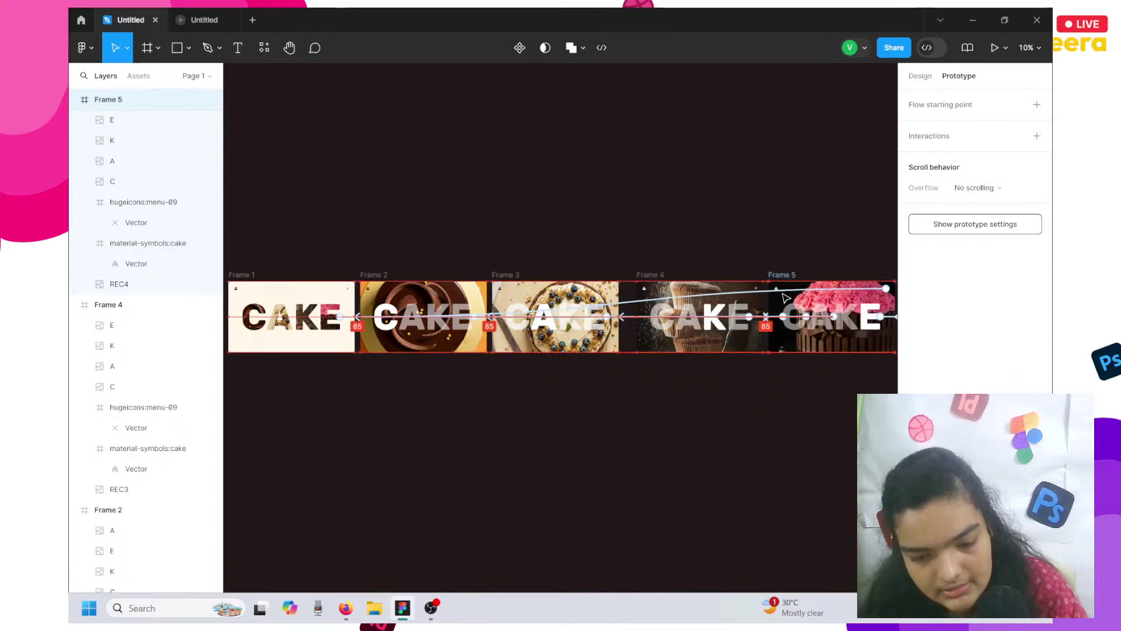
Test the prototype from Frame 1 in the preview, opening C, A, K and E in turn and closing back to the opening frame.
{"action": "left_click", "coordinate": [174, 13]}
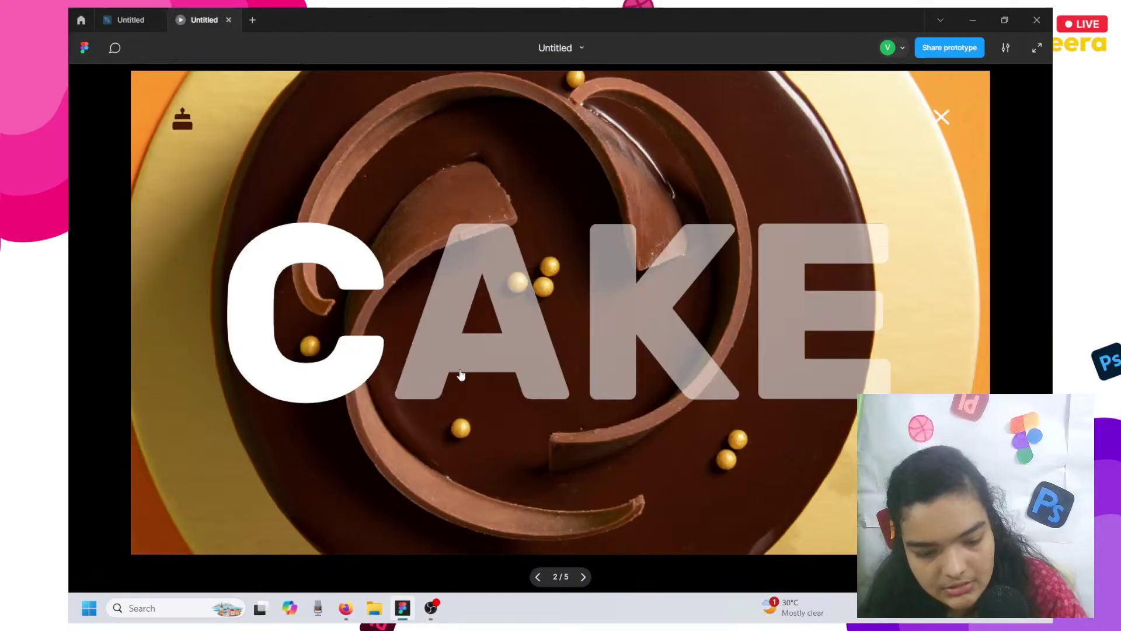
{"action": "left_click", "coordinate": [537, 577]}
{"action": "left_click", "coordinate": [317, 381]}
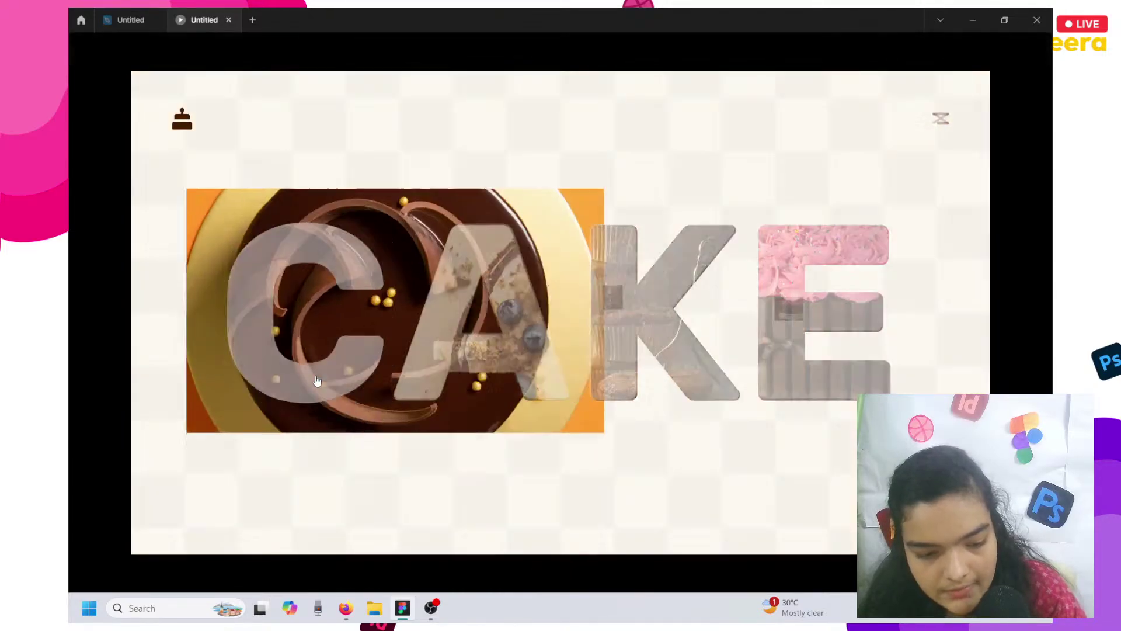
{"action": "left_click", "coordinate": [429, 372]}
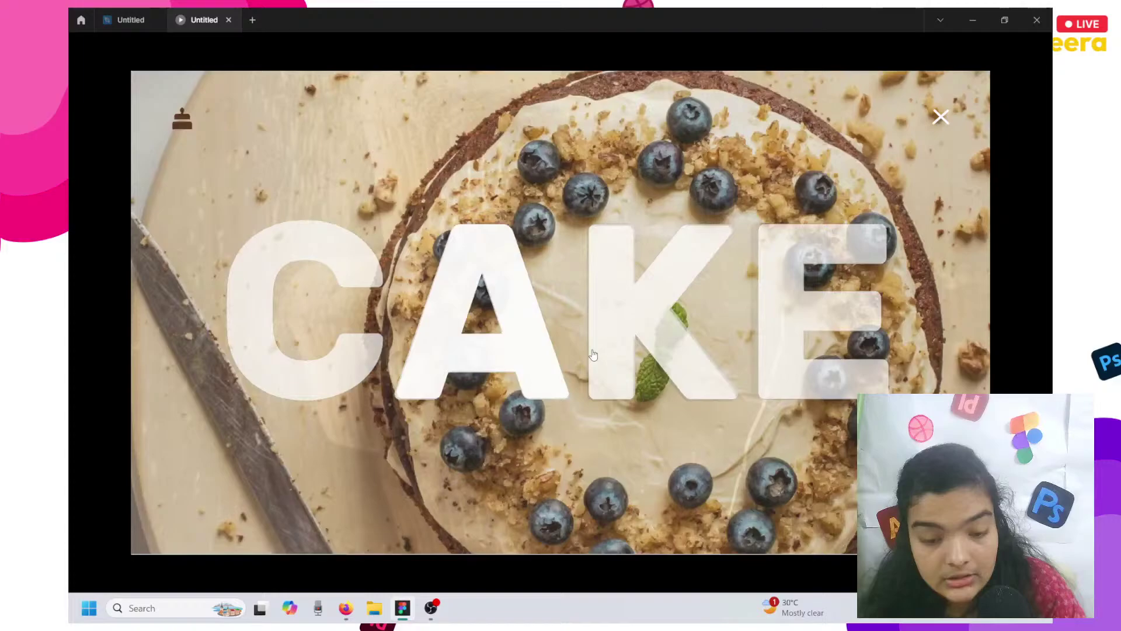
{"action": "left_click", "coordinate": [592, 354]}
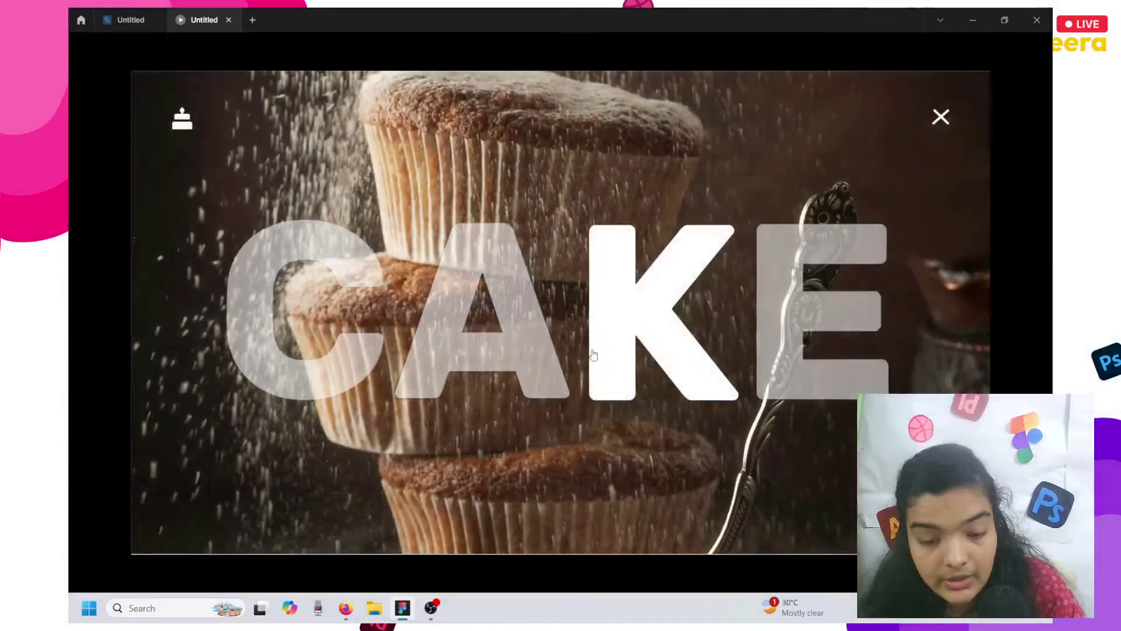
{"action": "left_click", "coordinate": [807, 327]}
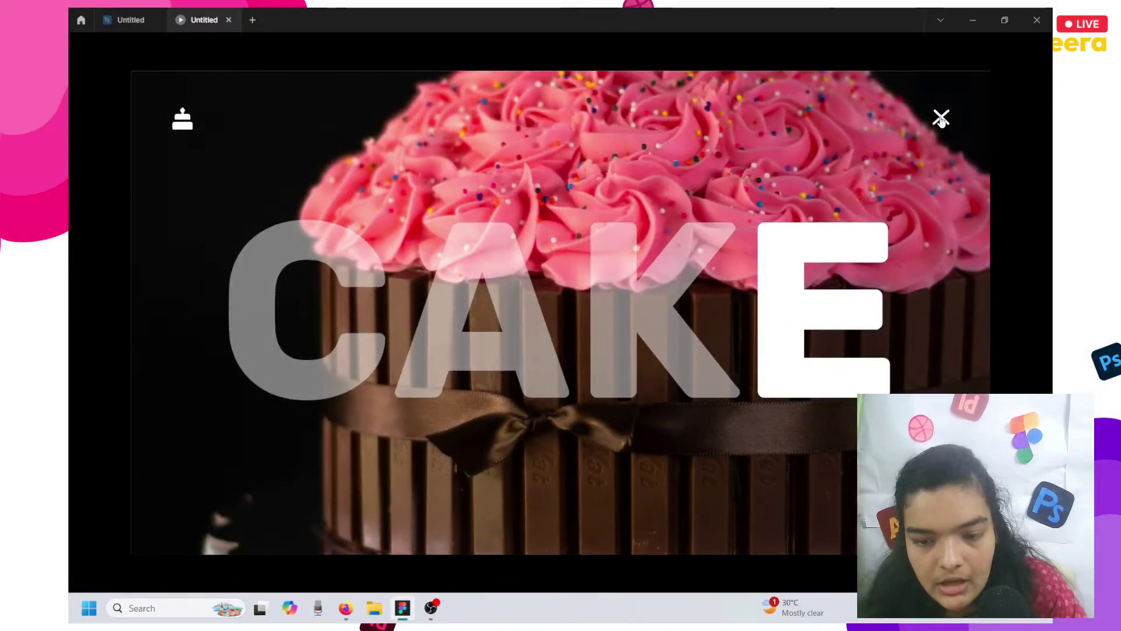
{"action": "left_click", "coordinate": [939, 120]}
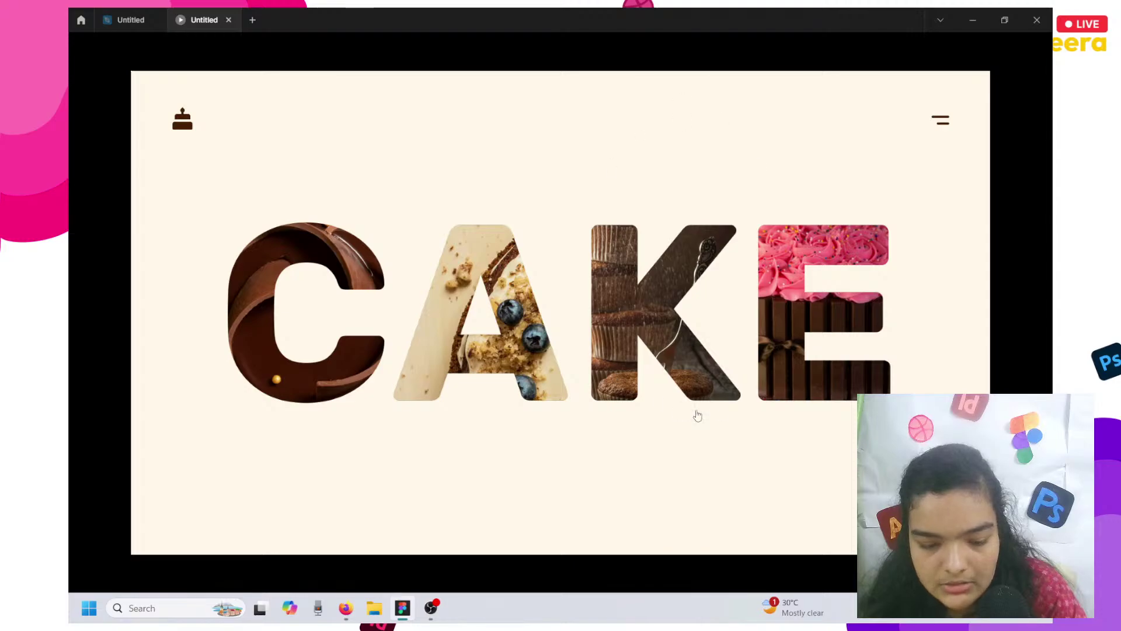
Test the transition between the opening frame and the pink letter E frame, opening and closing it repeatedly.
{"action": "left_click", "coordinate": [812, 346]}
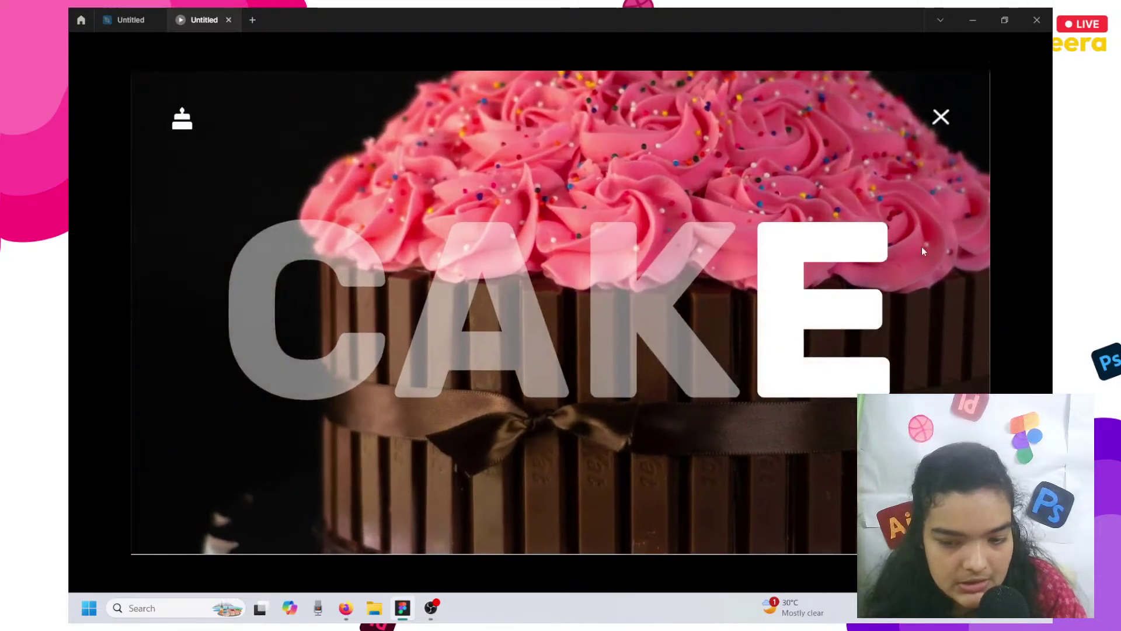
{"action": "left_click", "coordinate": [921, 246]}
{"action": "left_click", "coordinate": [946, 126]}
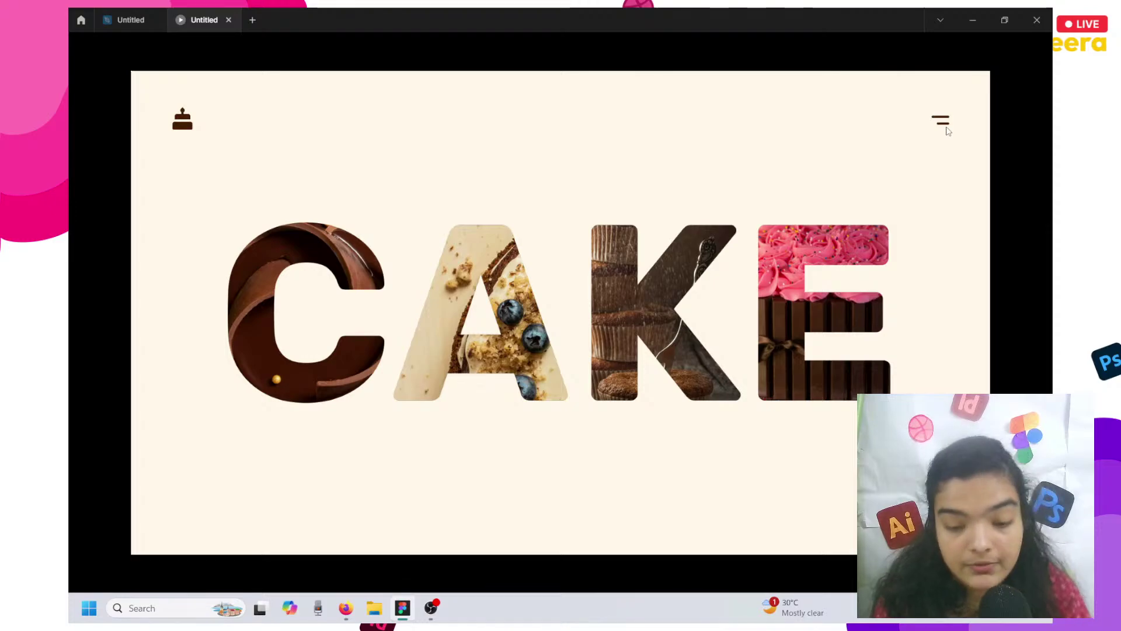
{"action": "left_click", "coordinate": [793, 311]}
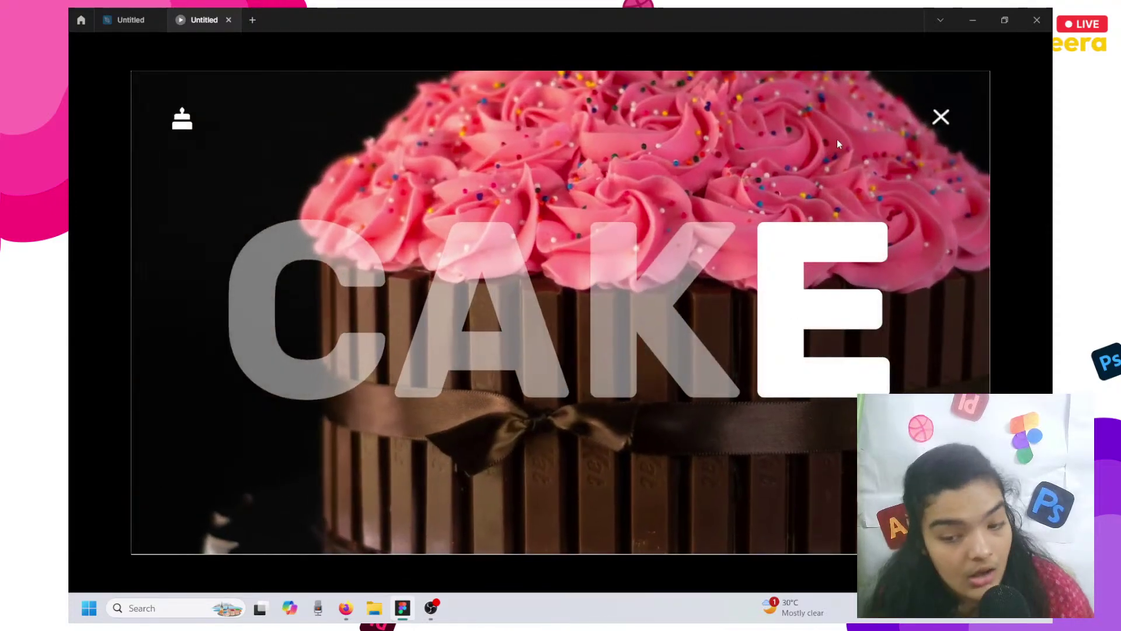
{"action": "left_click", "coordinate": [941, 117]}
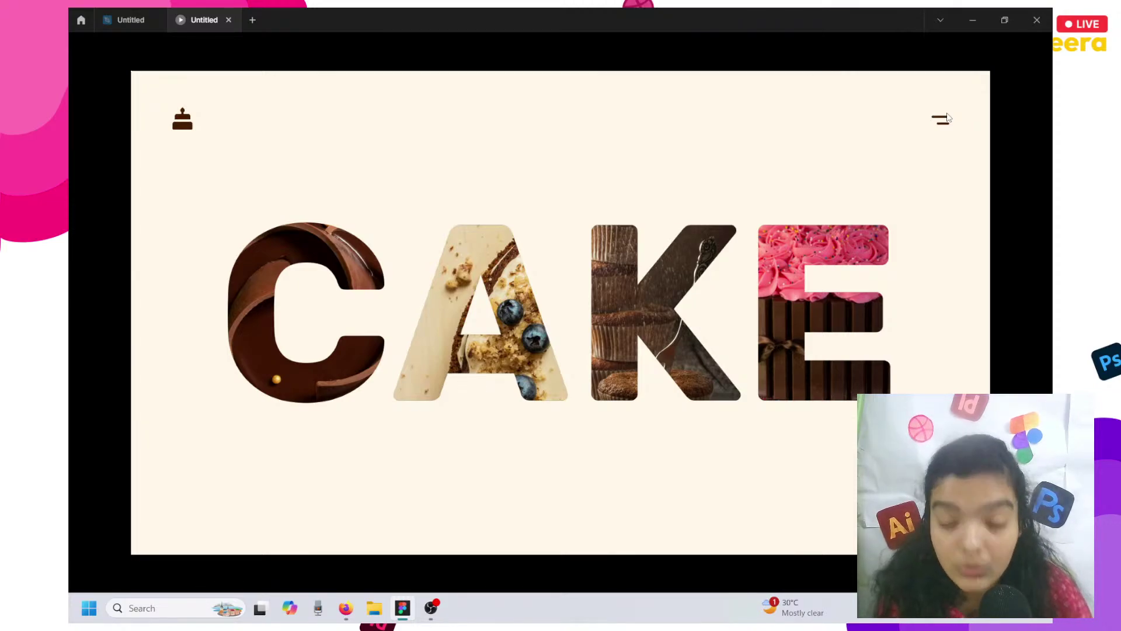
{"action": "left_click", "coordinate": [801, 291]}
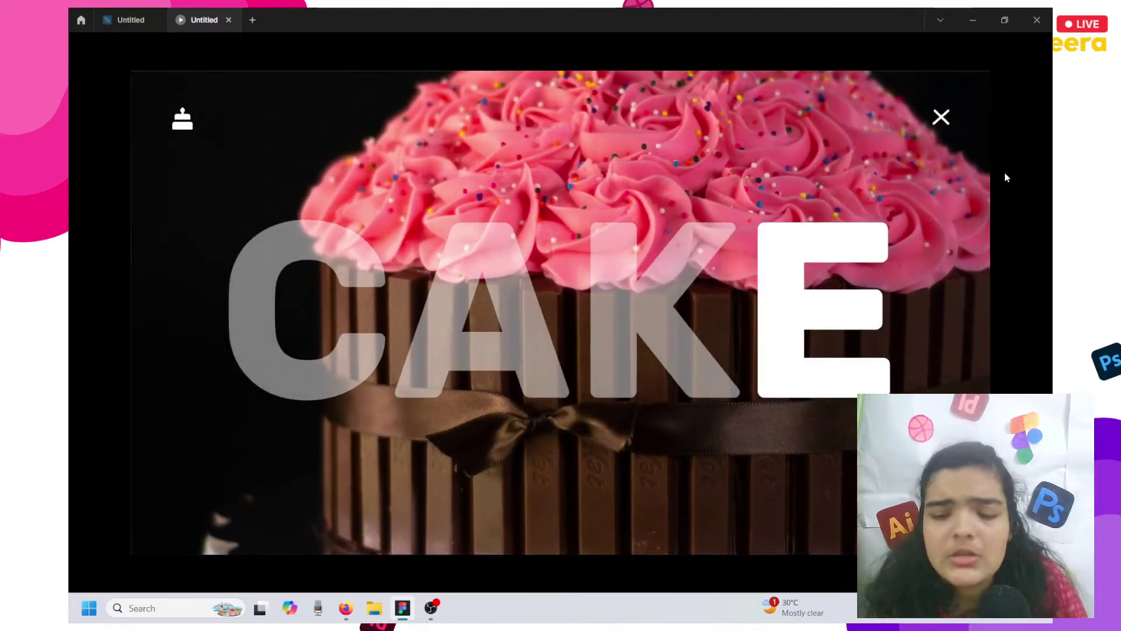
{"action": "left_click", "coordinate": [933, 121]}
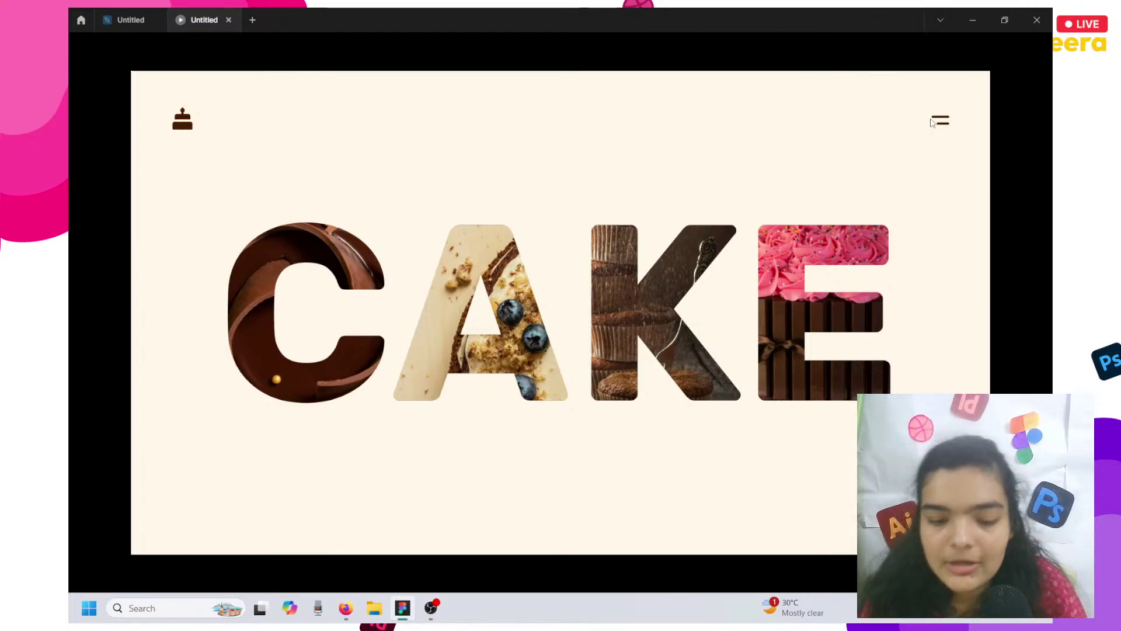
Test the links of letters A, K, E and C in the preview, using the close icon between them, and finish on letter A.
{"action": "left_click", "coordinate": [460, 310]}
{"action": "left_click", "coordinate": [622, 247]}
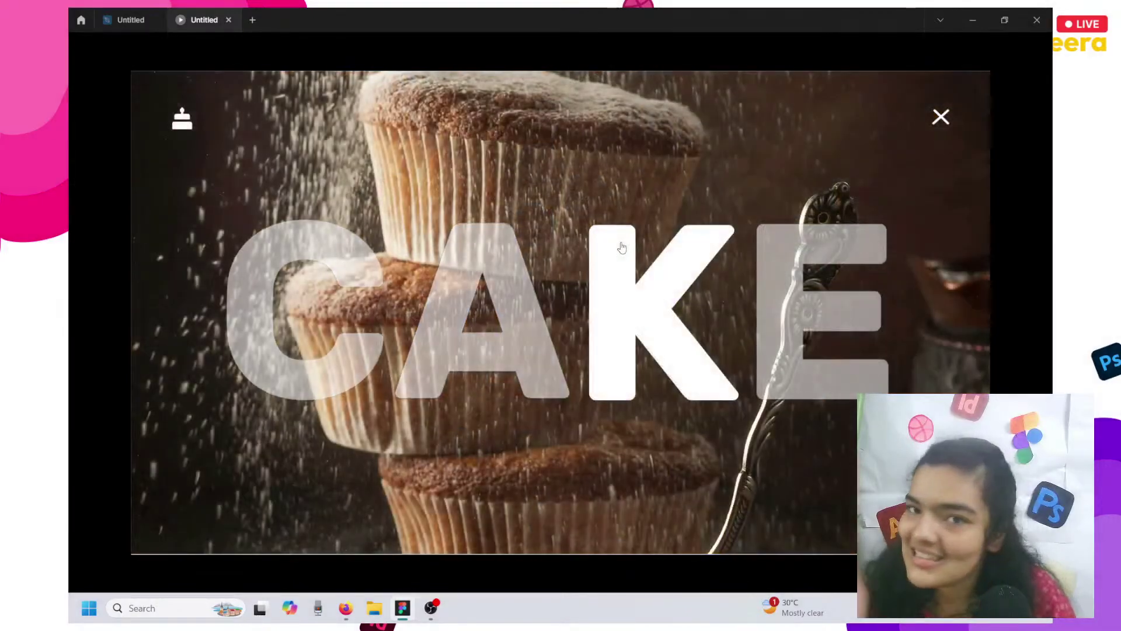
{"action": "left_click", "coordinate": [941, 119]}
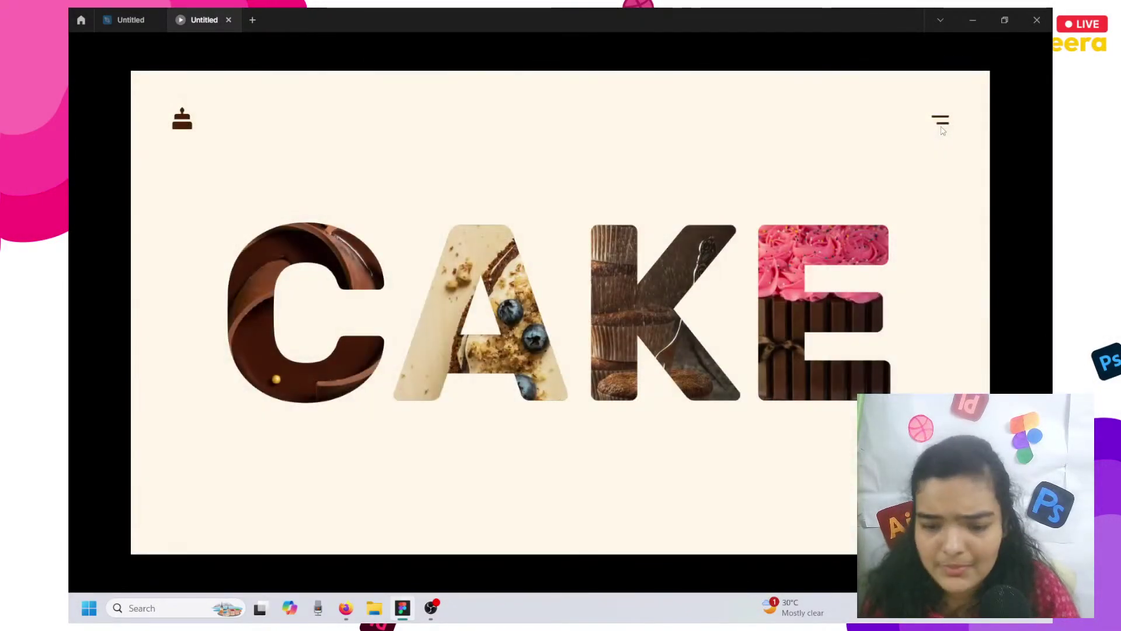
{"action": "left_click", "coordinate": [766, 291]}
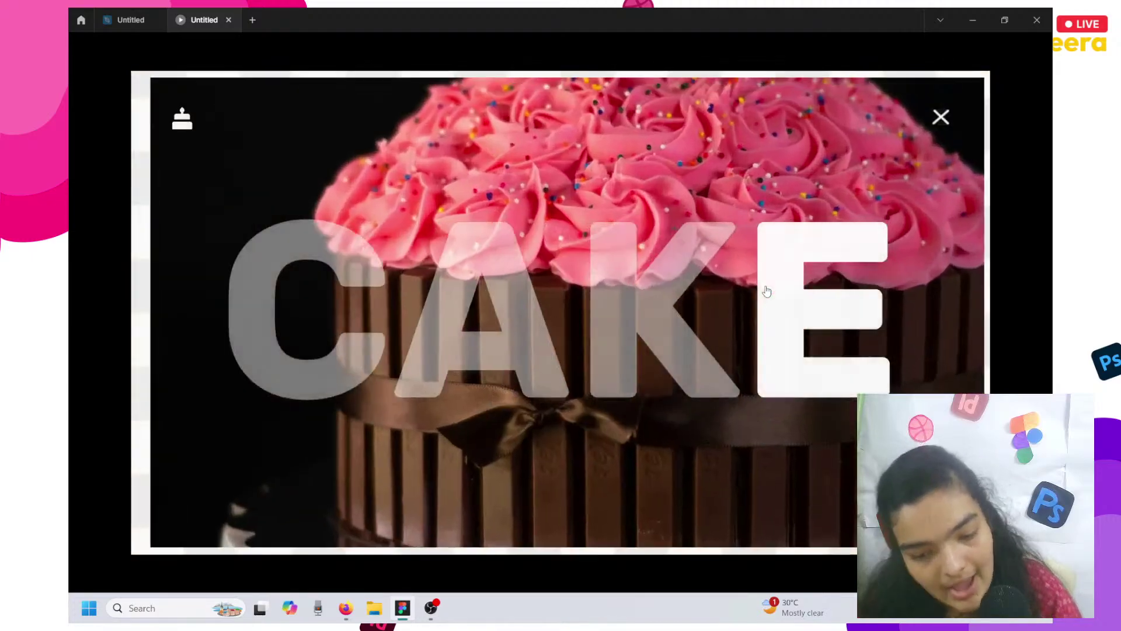
{"action": "left_click", "coordinate": [263, 268]}
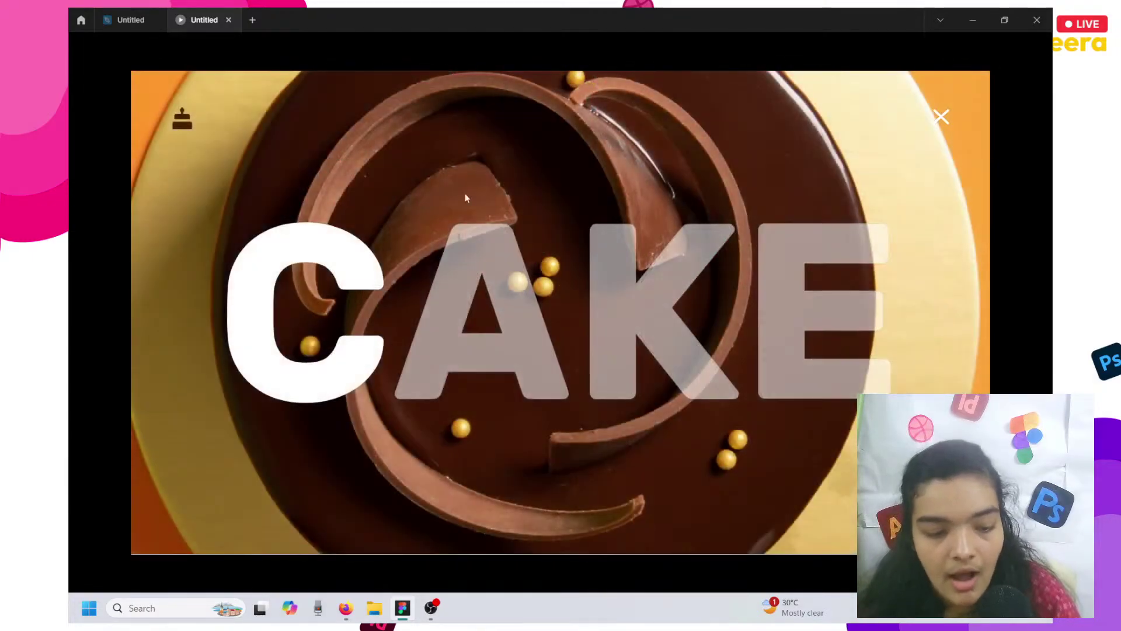
{"action": "left_click", "coordinate": [941, 117]}
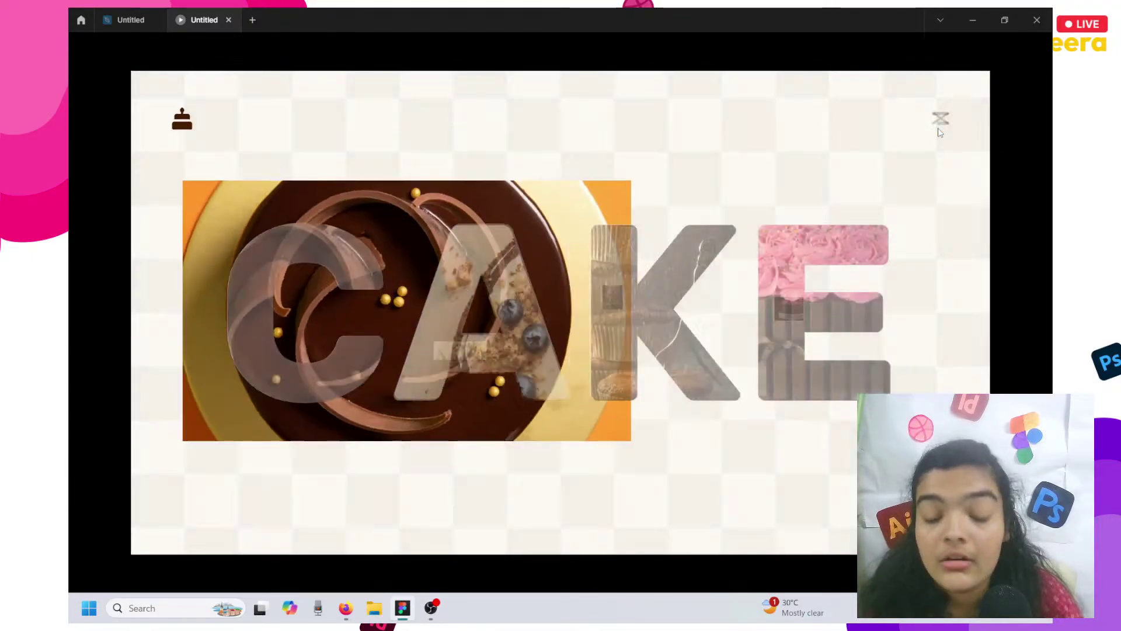
{"action": "left_click", "coordinate": [450, 337]}
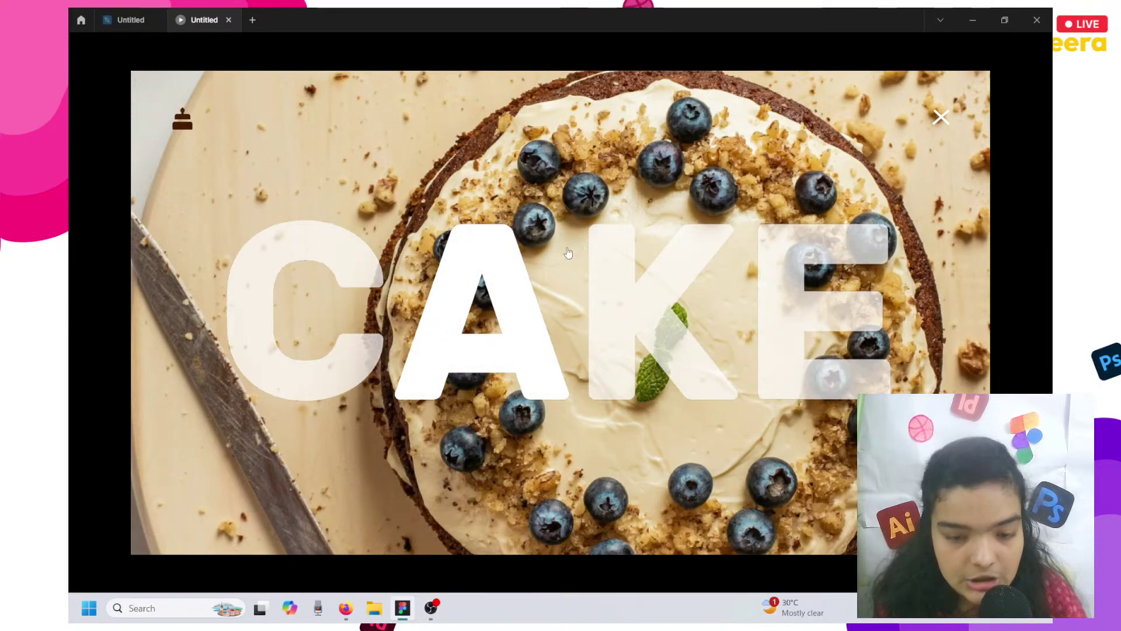
Copy the prototype's share link and dismiss the sharing dialog.
{"action": "mouse_move", "coordinate": [943, 77]}
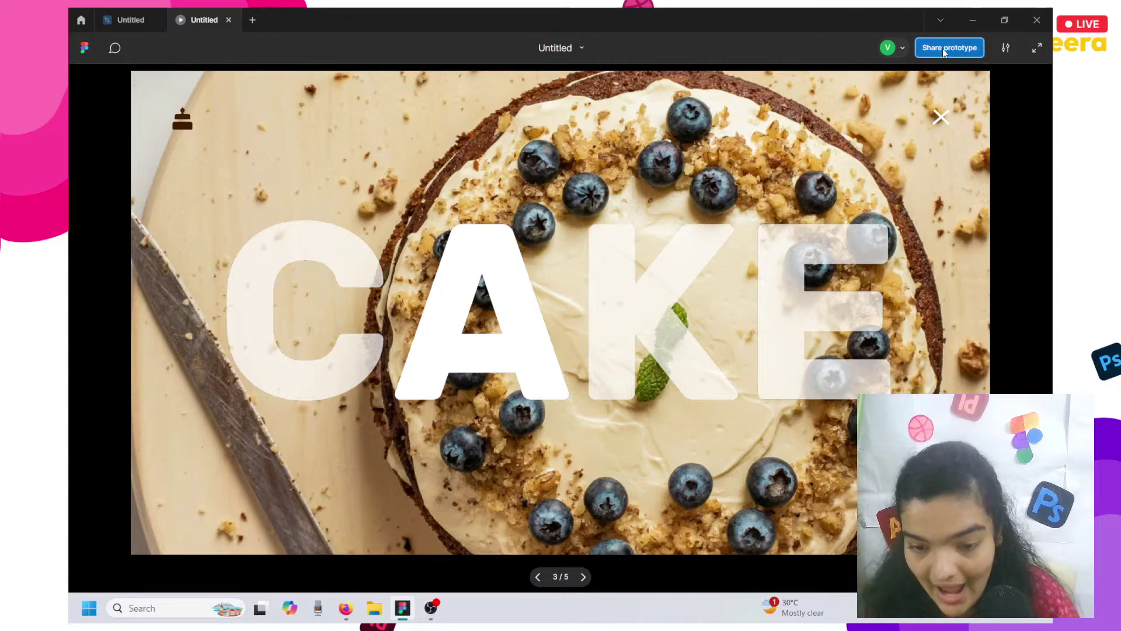
{"action": "left_click", "coordinate": [943, 48]}
{"action": "left_click", "coordinate": [648, 130]}
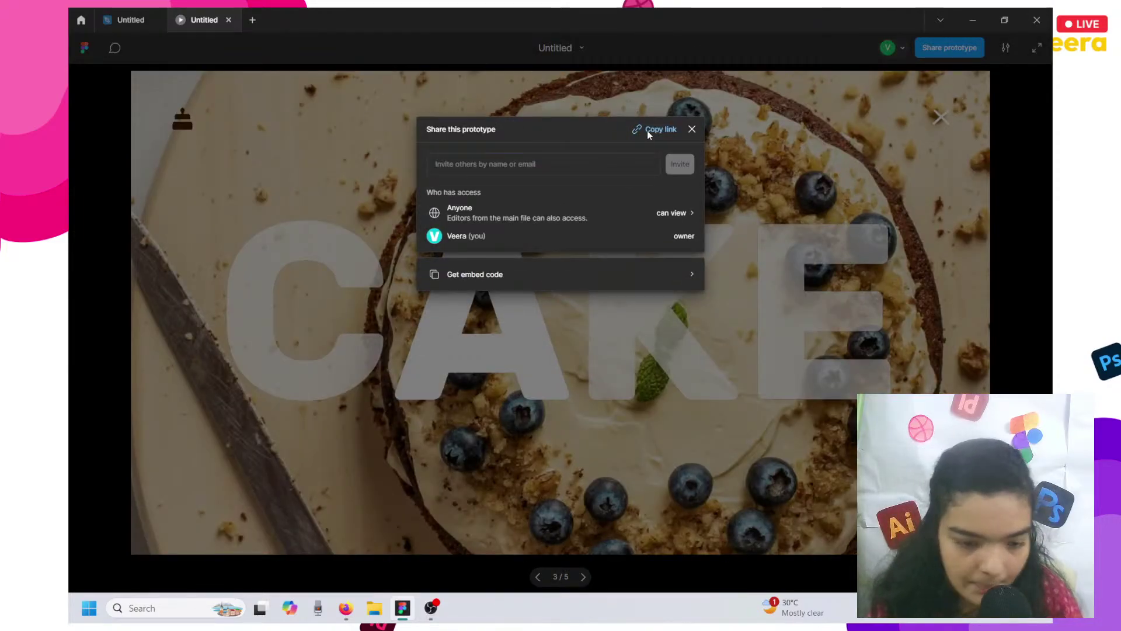
{"action": "left_click", "coordinate": [538, 87]}
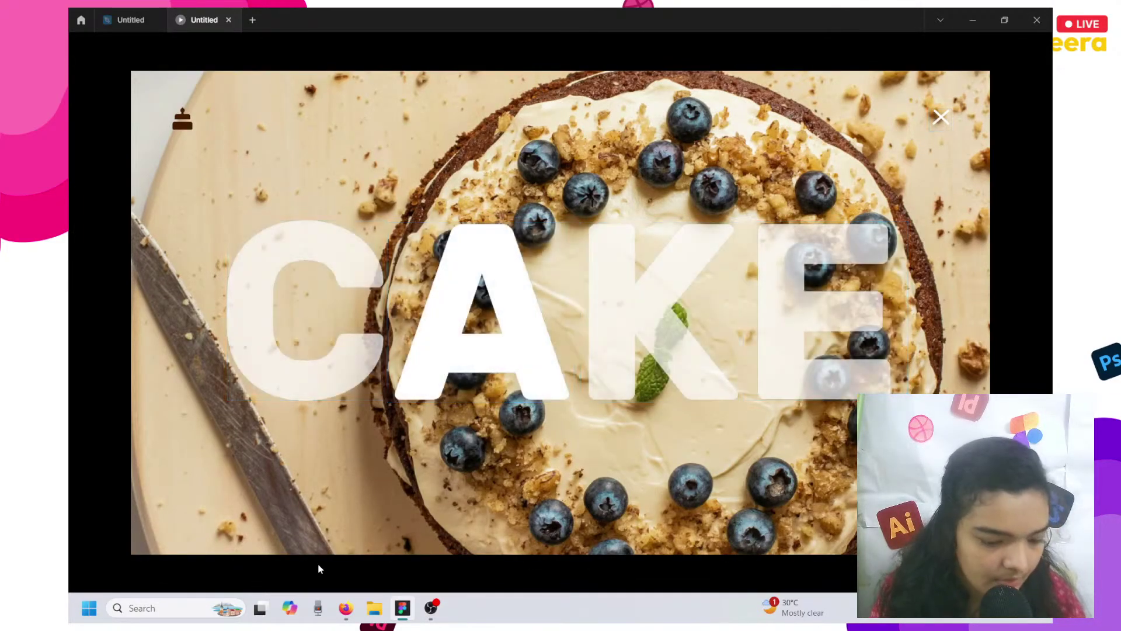
Check the live stream page in YouTube Studio in Firefox, and return to the Figma prototype preview.
{"action": "left_click", "coordinate": [346, 608]}
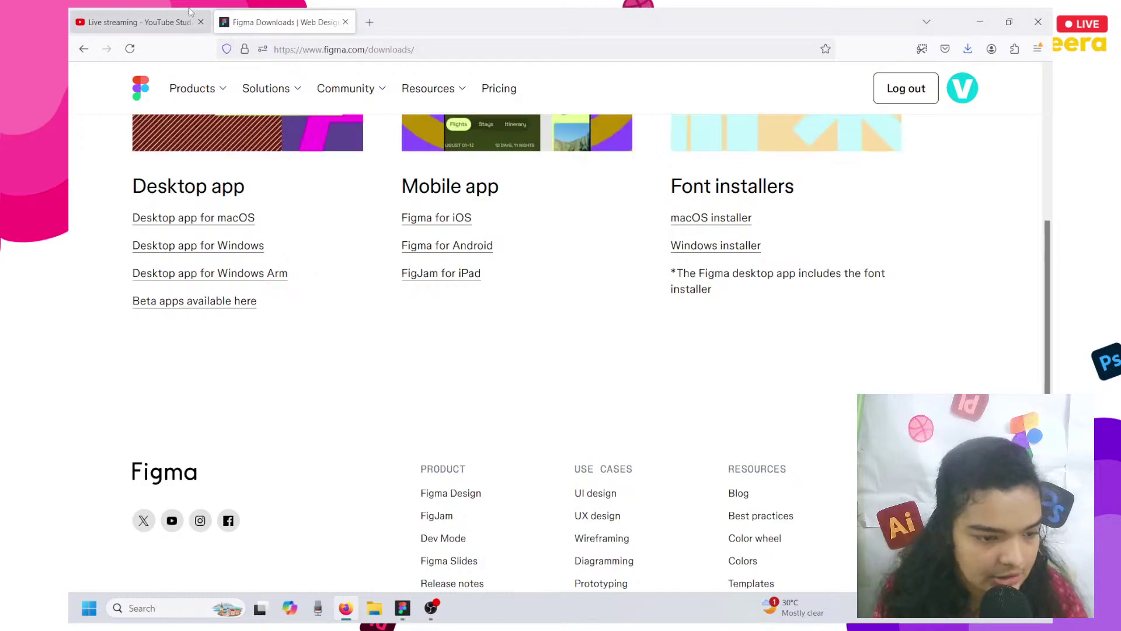
{"action": "key", "text": "ctrl+Tab"}
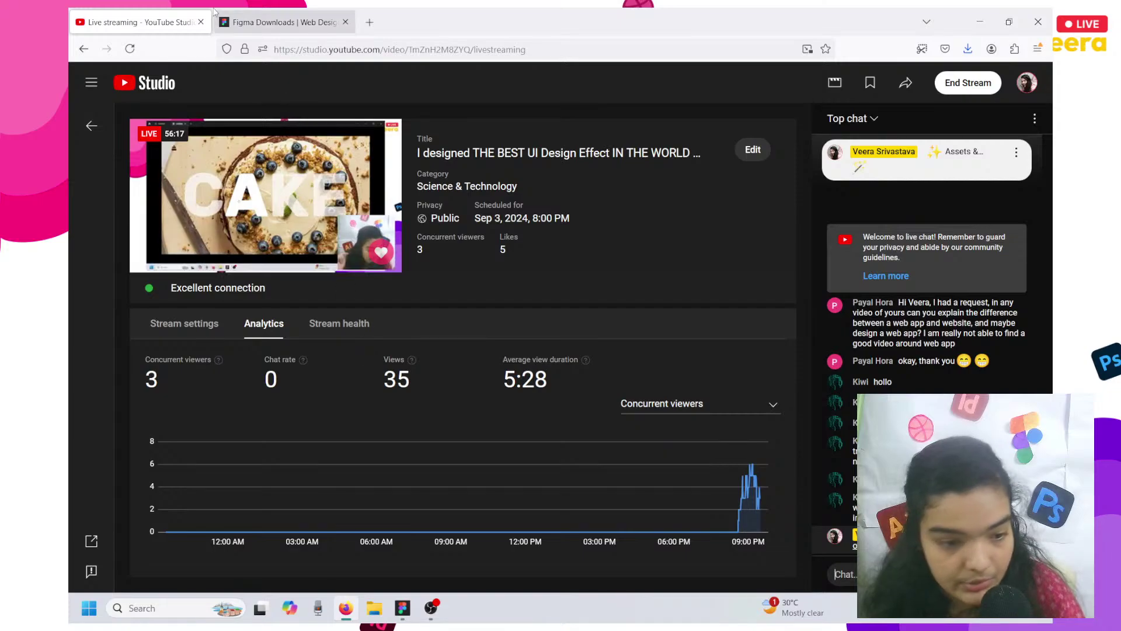
{"action": "left_click", "coordinate": [280, 21]}
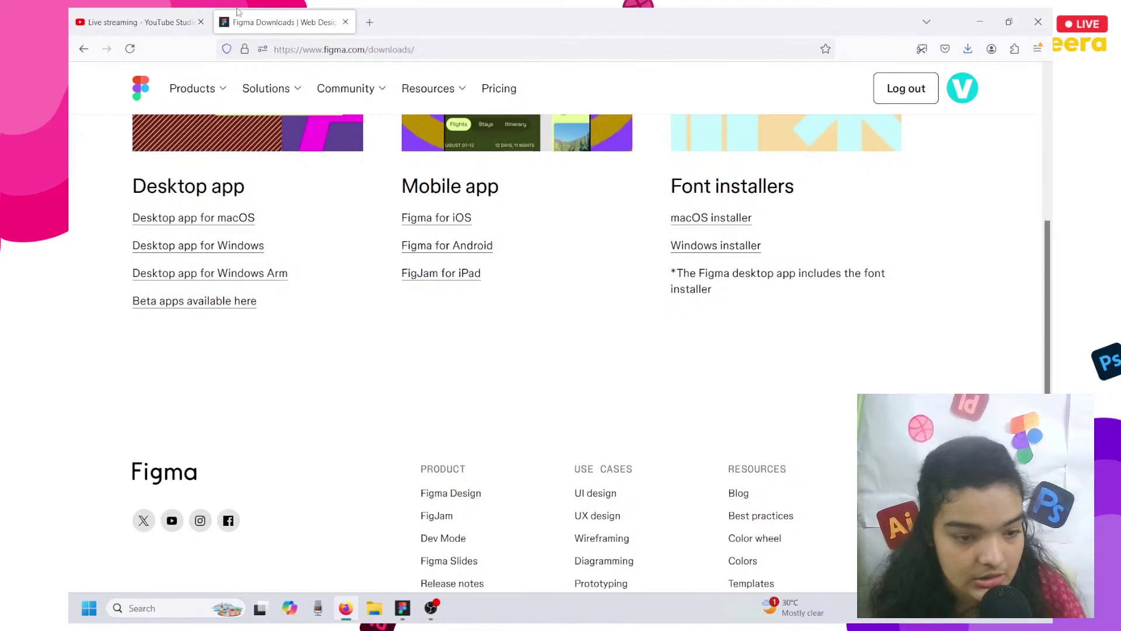
{"action": "left_click", "coordinate": [404, 612]}
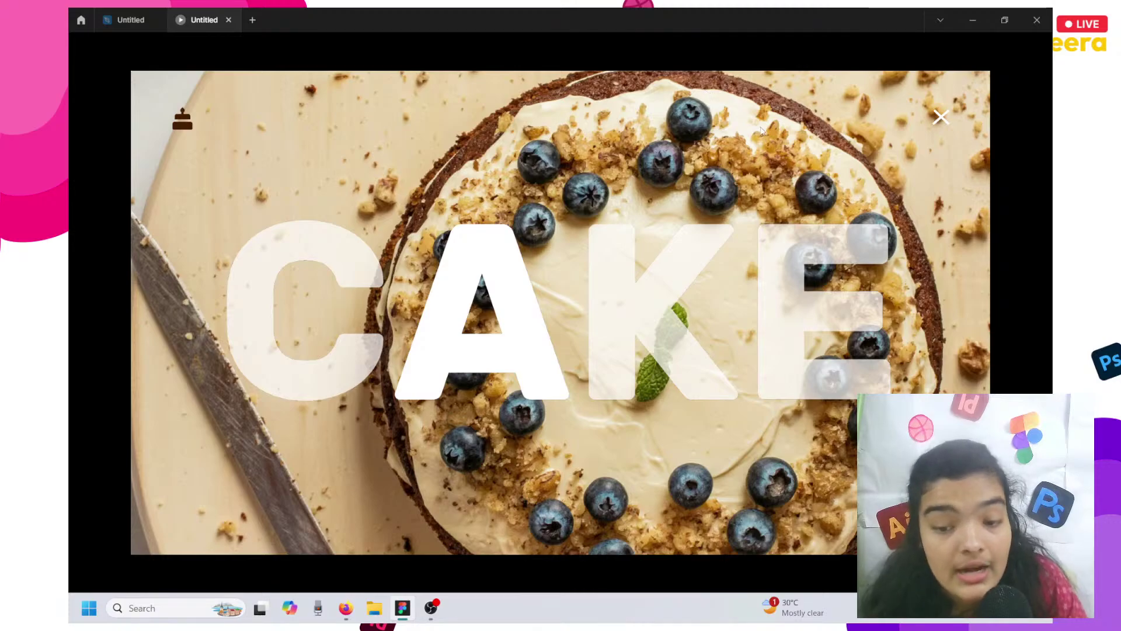
Test jumping directly between the letter frames in the order E, C, A, K, E, and close back to the opening frame.
{"action": "left_click", "coordinate": [798, 281]}
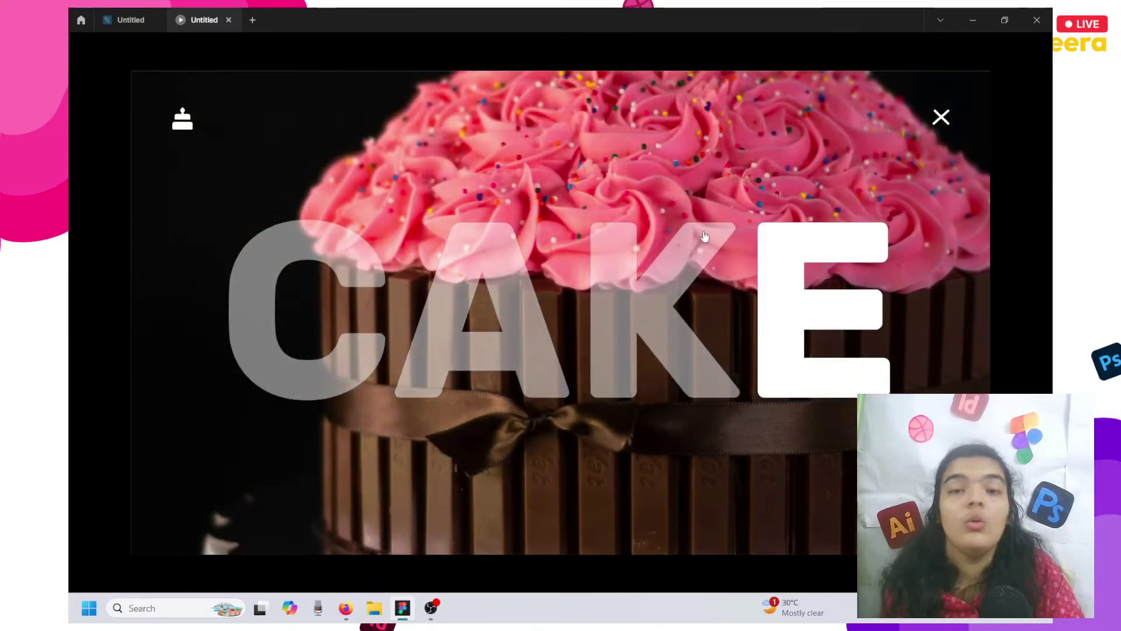
{"action": "left_click", "coordinate": [377, 250]}
{"action": "left_click", "coordinate": [495, 276]}
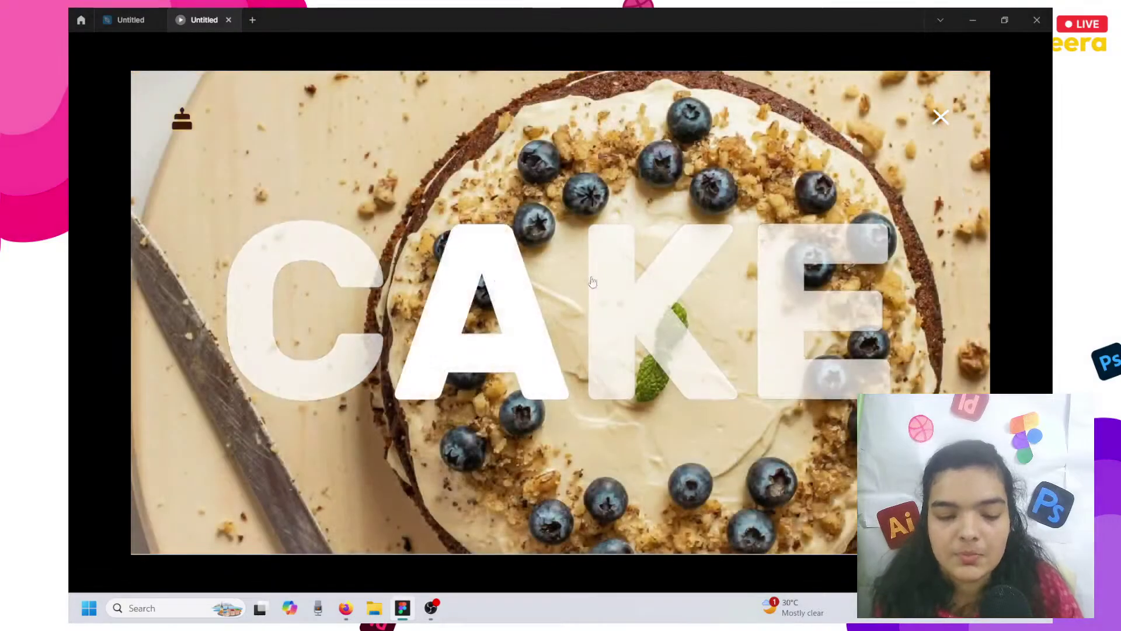
{"action": "left_click", "coordinate": [720, 294]}
{"action": "left_click", "coordinate": [874, 307]}
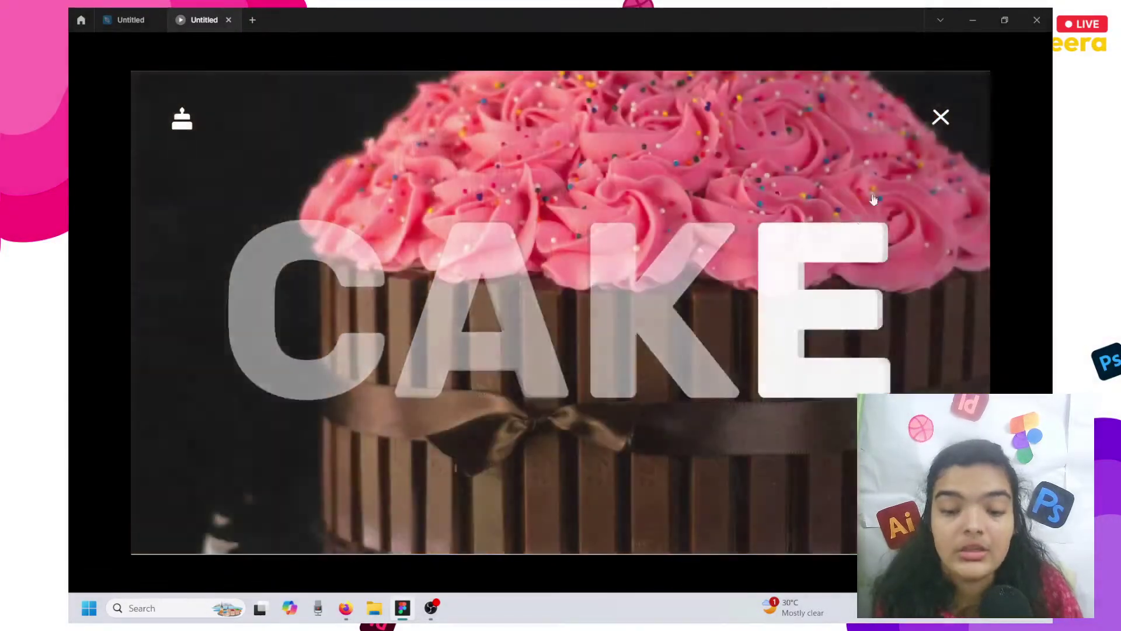
{"action": "left_click", "coordinate": [940, 118]}
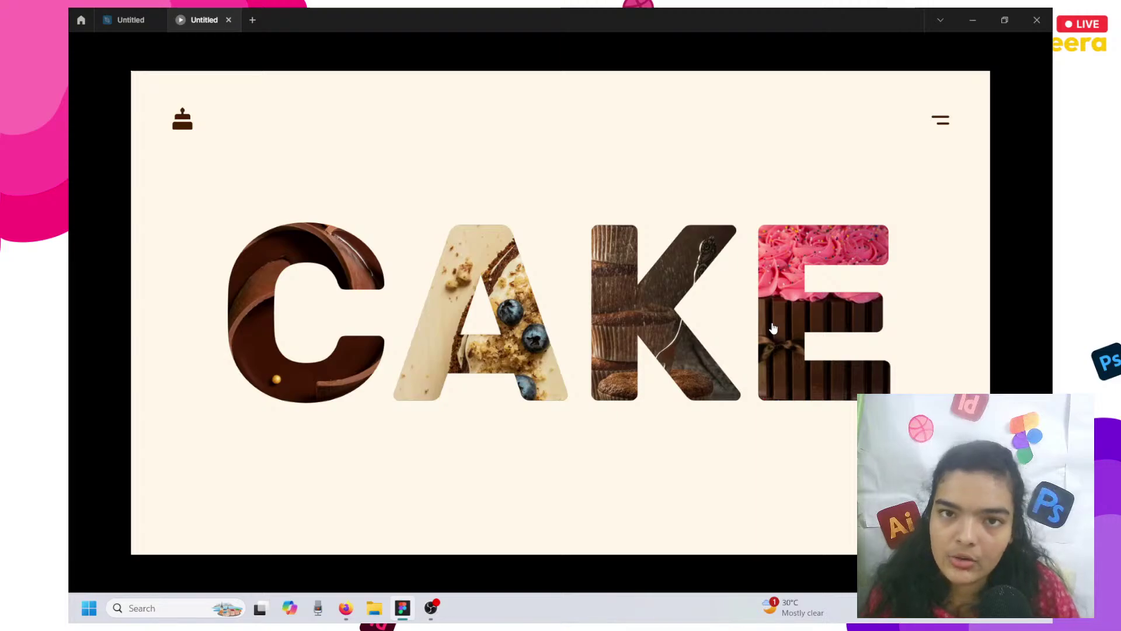
Replay the letter animation from the opening frame, mainly opening letter E and closing it again several times.
{"action": "left_click", "coordinate": [773, 329]}
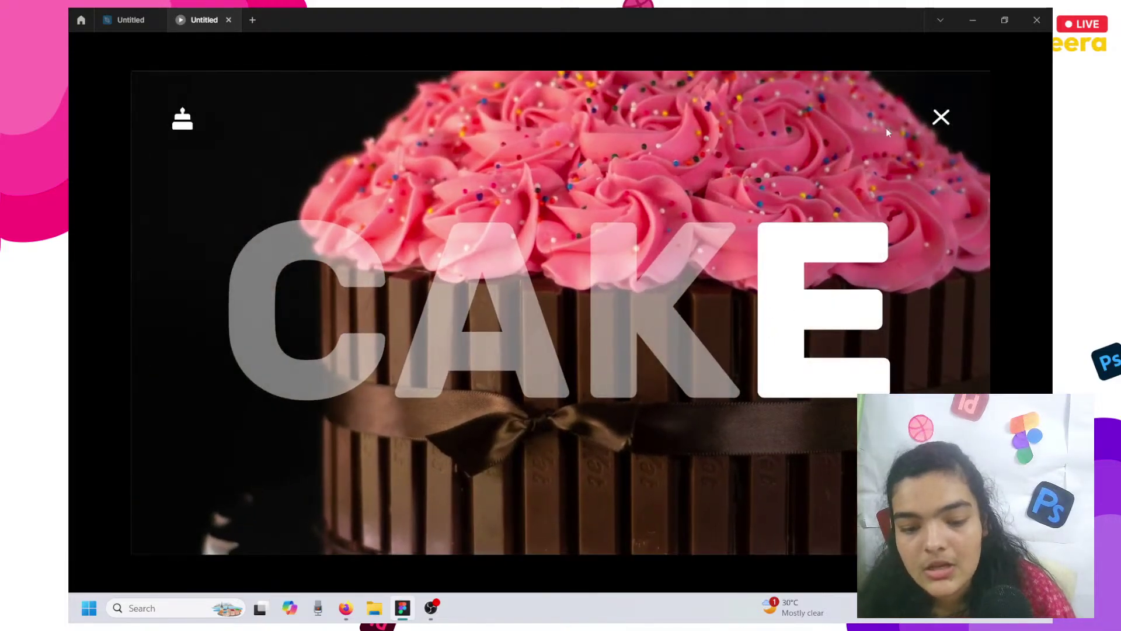
{"action": "left_click", "coordinate": [933, 124]}
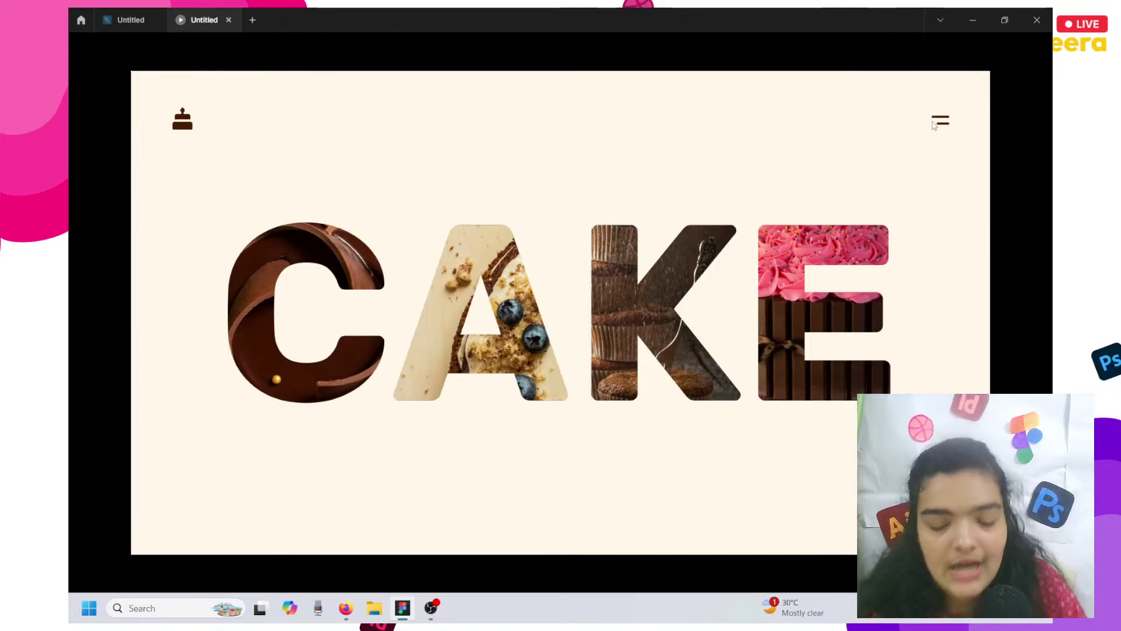
{"action": "left_click", "coordinate": [939, 121]}
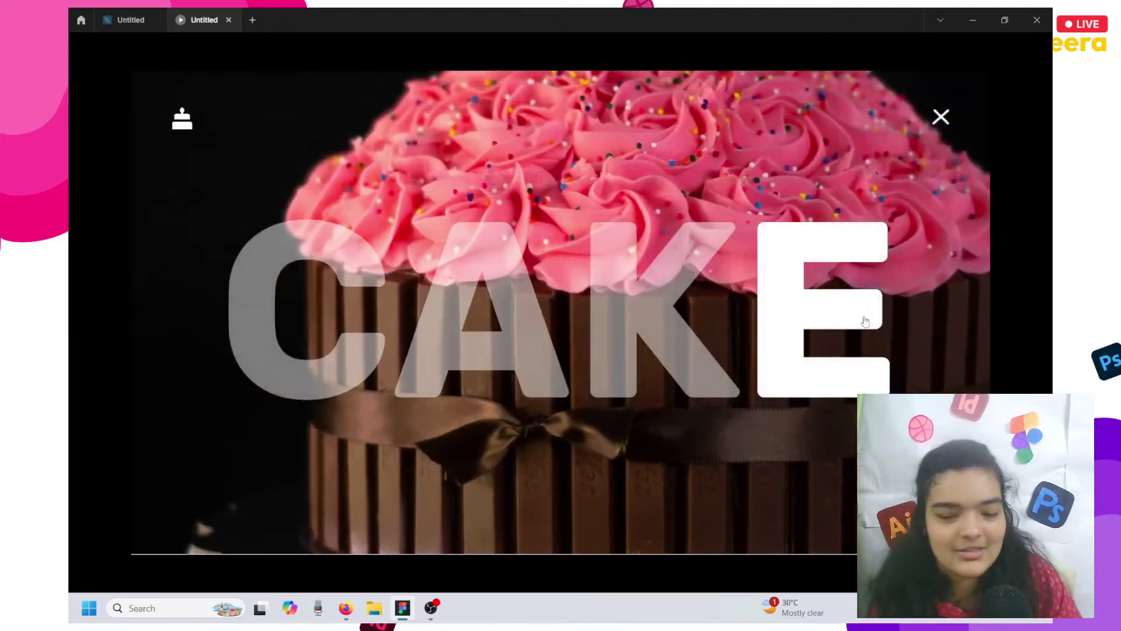
{"action": "left_click", "coordinate": [937, 131]}
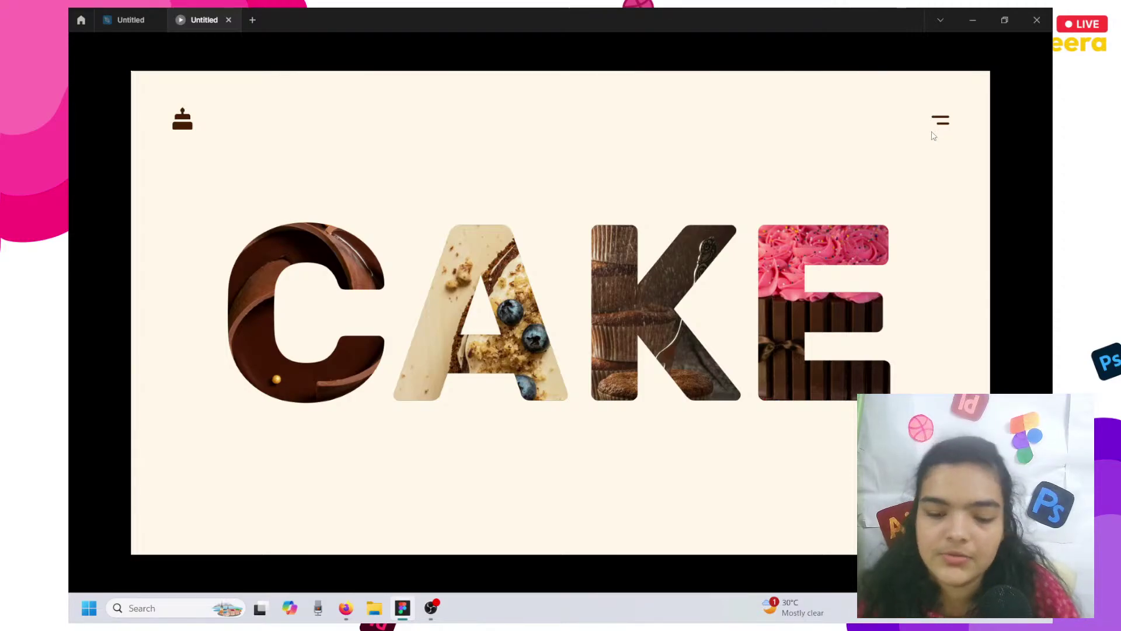
{"action": "left_click", "coordinate": [838, 264]}
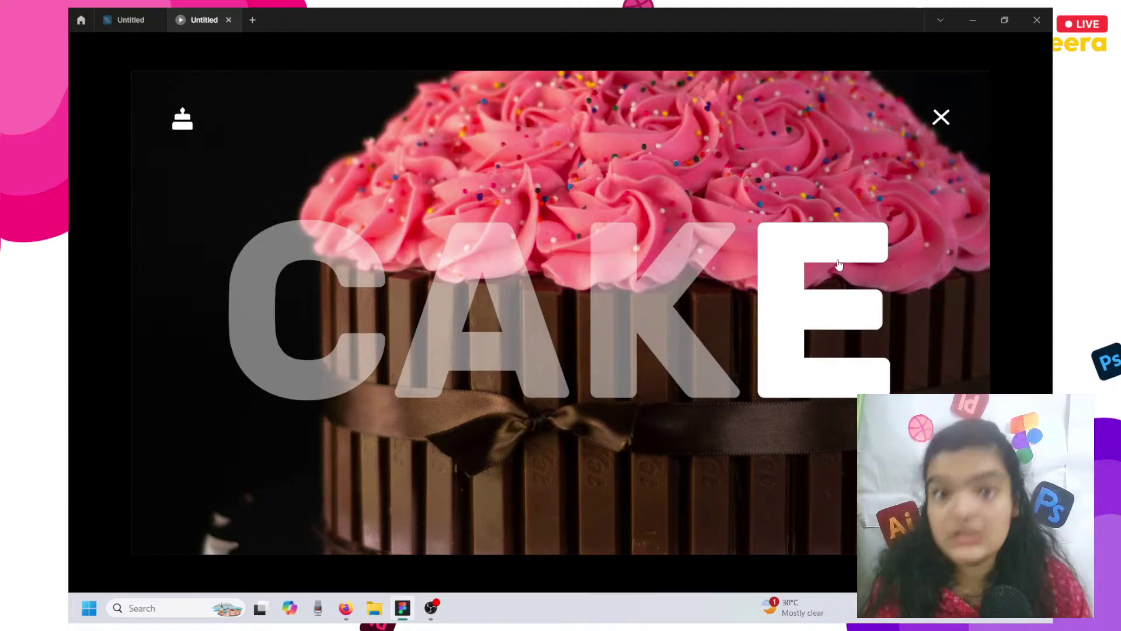
{"action": "left_click", "coordinate": [941, 118]}
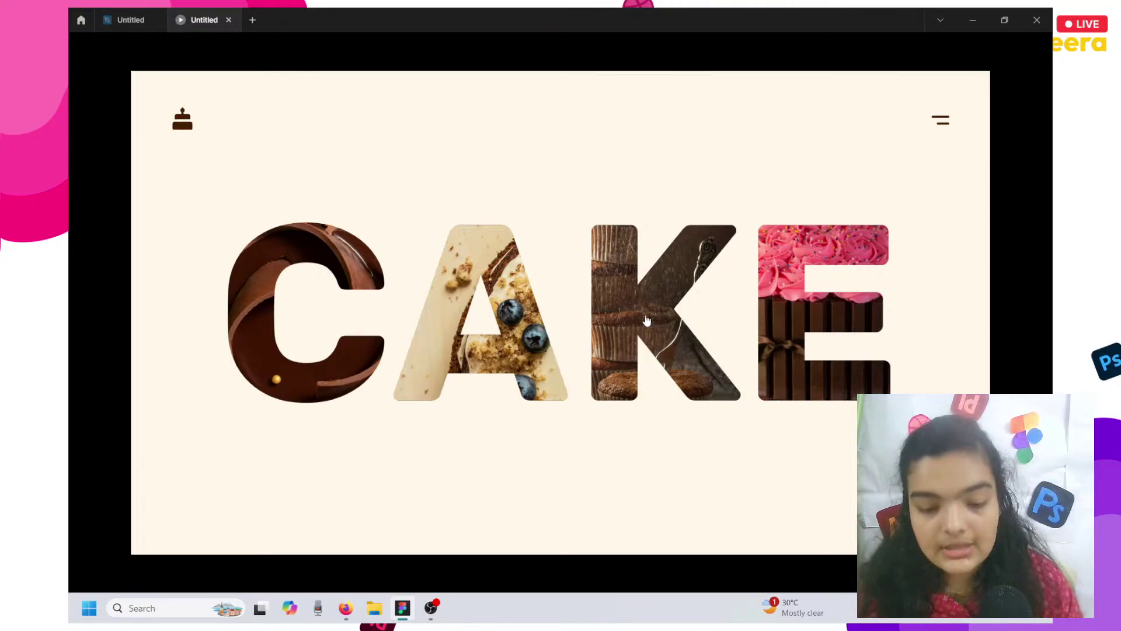
{"action": "left_click", "coordinate": [437, 309]}
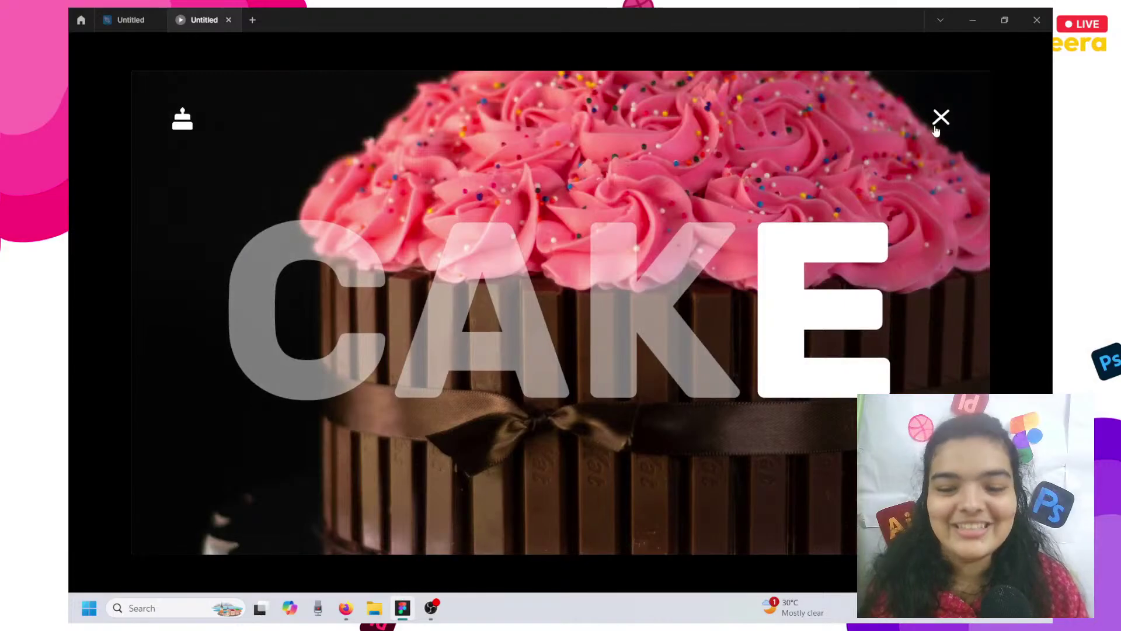
{"action": "left_click", "coordinate": [941, 117]}
{"action": "left_click", "coordinate": [855, 292]}
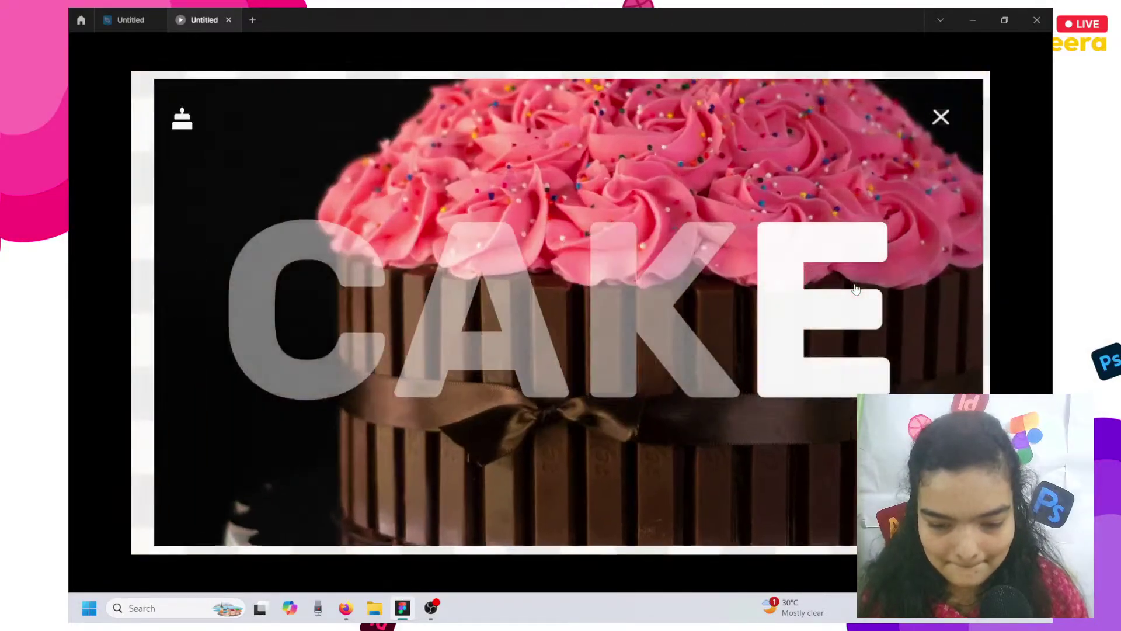
Switch to YouTube Studio in Firefox and end the live stream, confirming the request.
{"action": "left_click", "coordinate": [984, 18]}
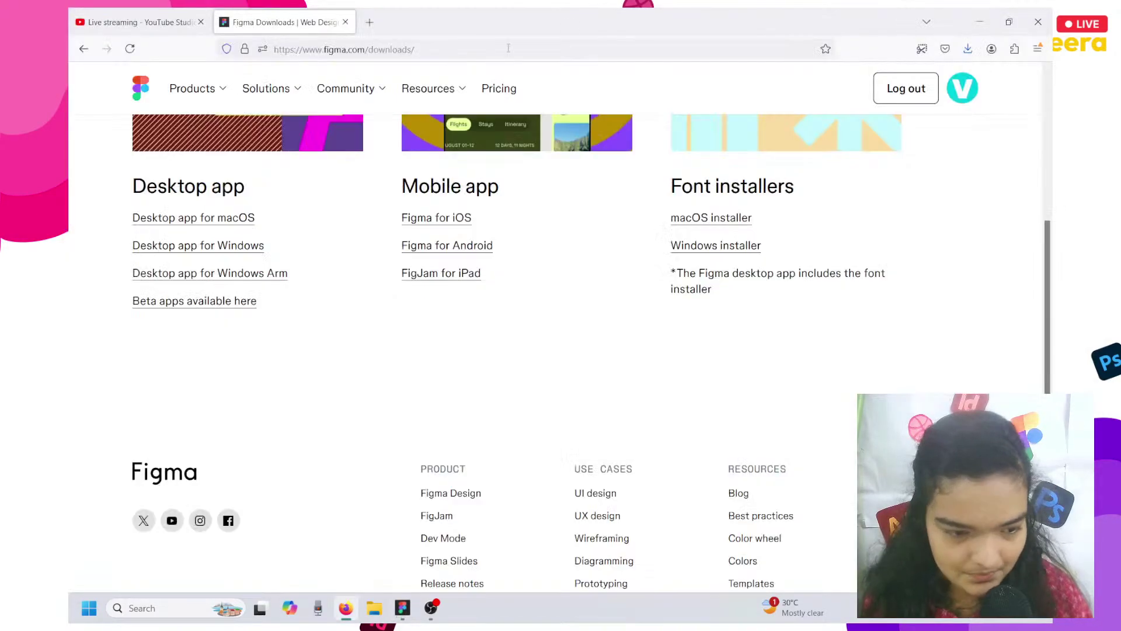
{"action": "left_click", "coordinate": [109, 13]}
{"action": "left_click", "coordinate": [972, 83]}
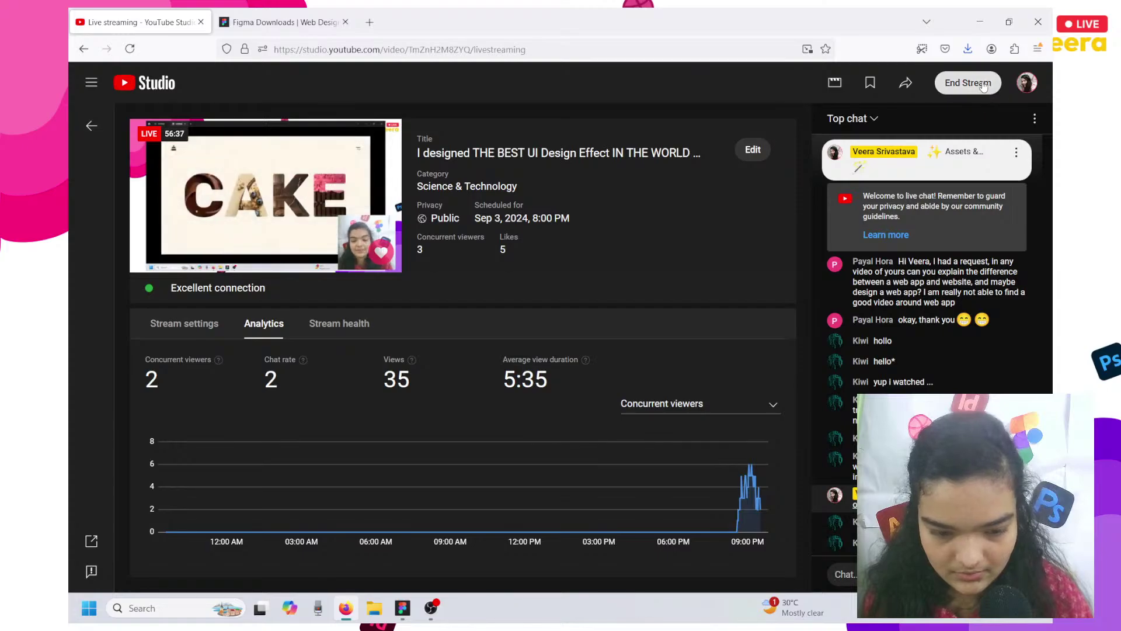
{"action": "left_click", "coordinate": [669, 378]}
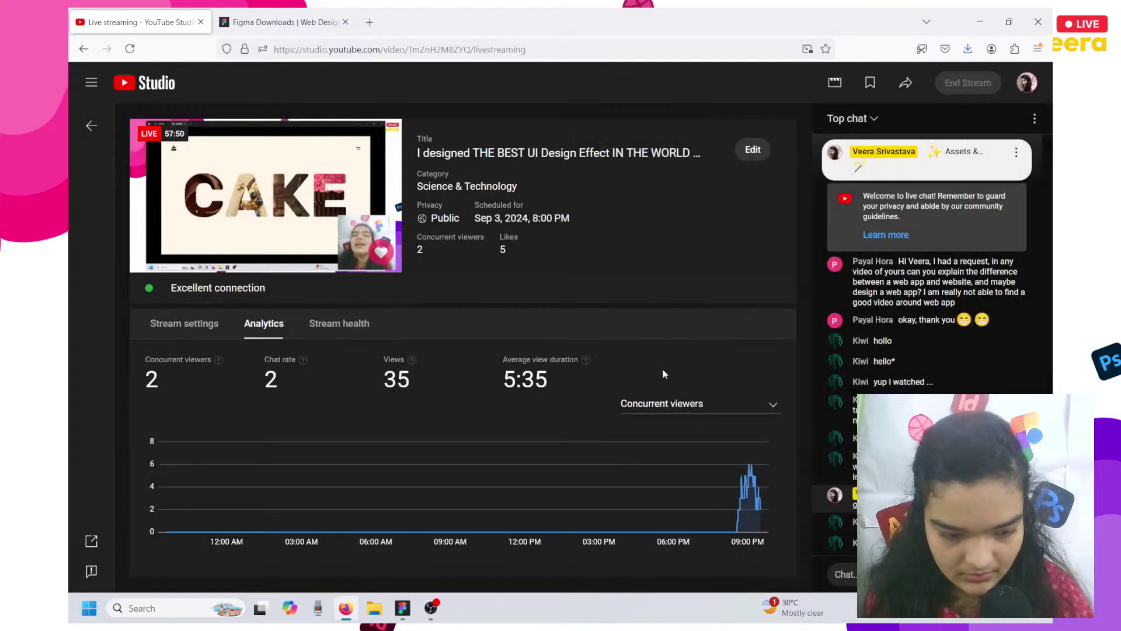